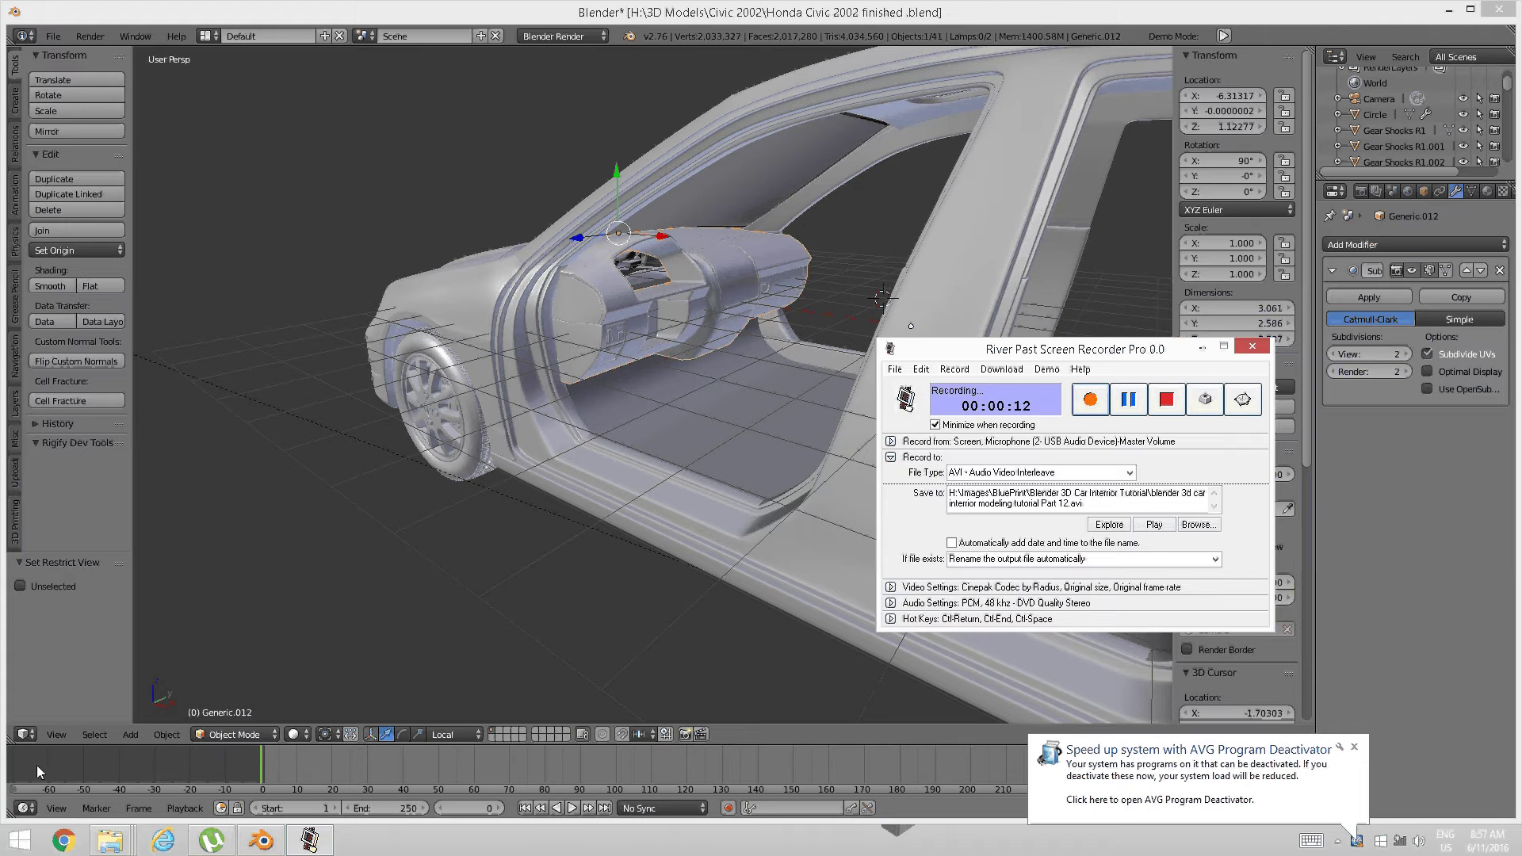
# Isolate the dashboard from the rest of the car in local view
pyautogui.click(544, 522)
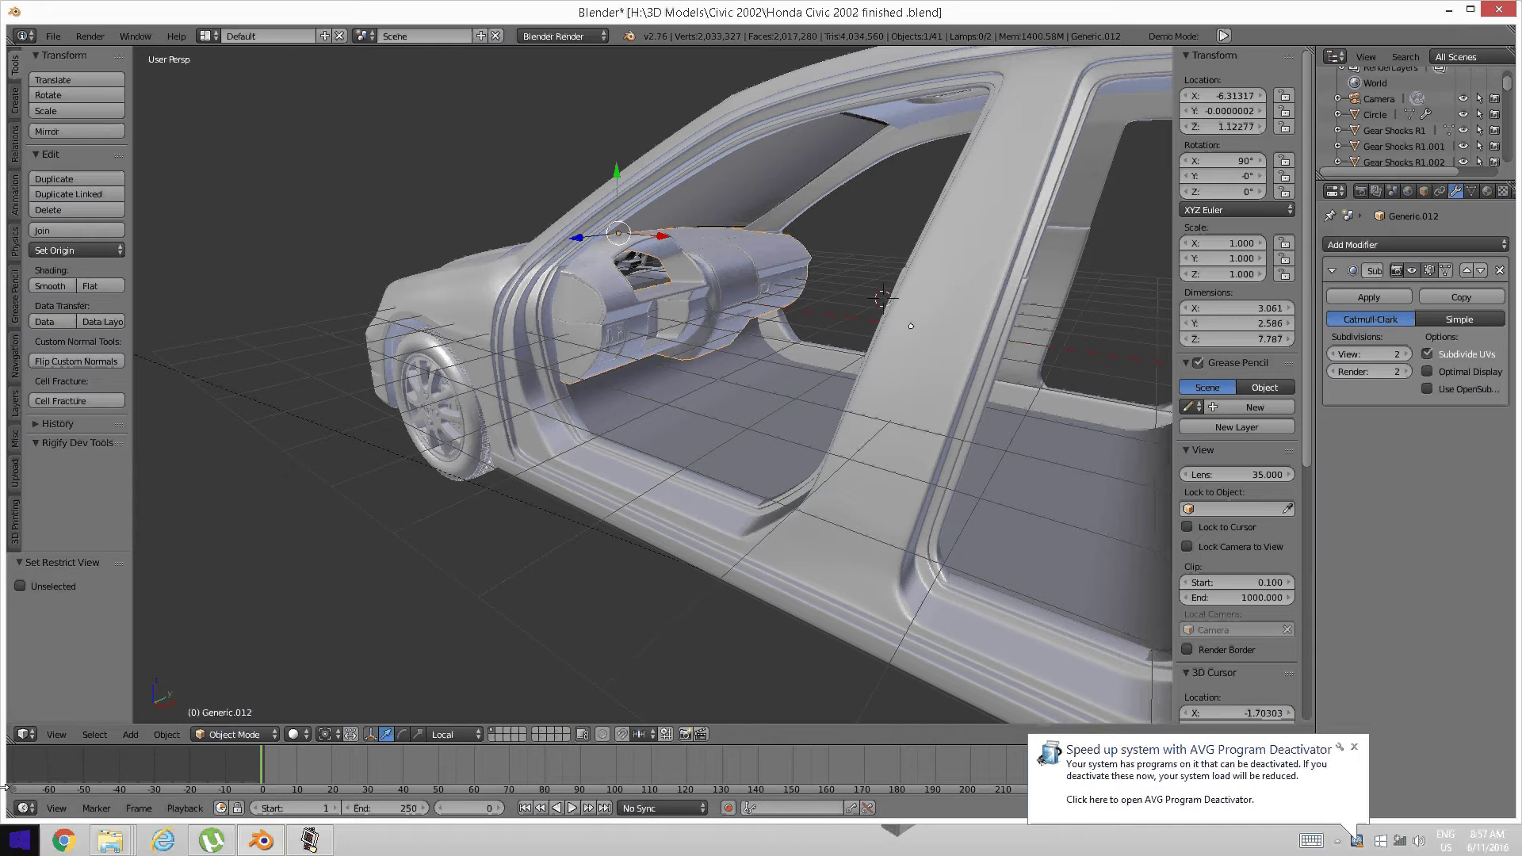
pyautogui.moveTo(110, 842)
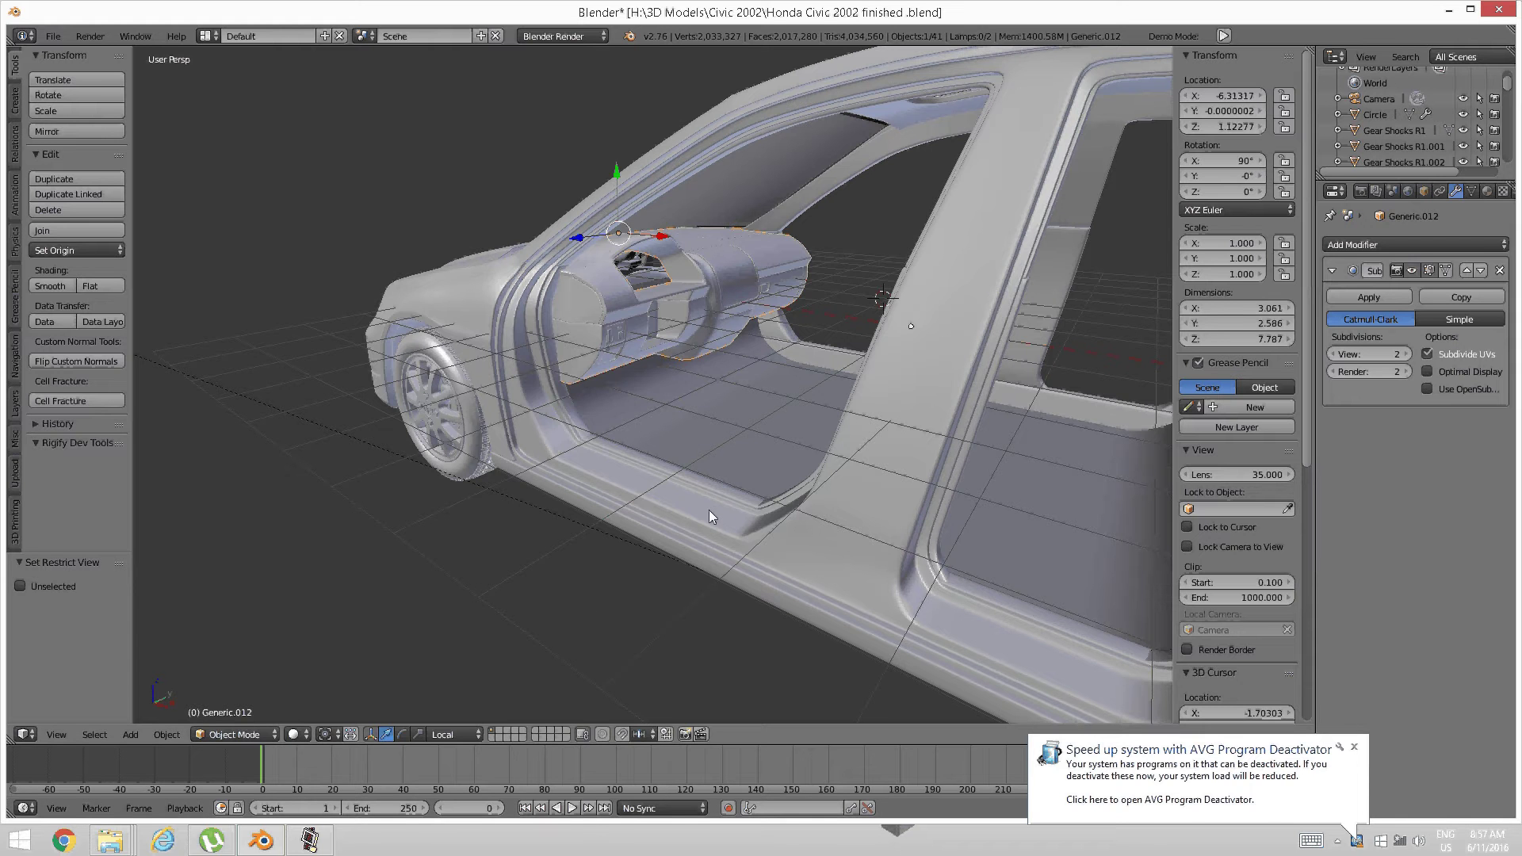
pyautogui.moveTo(725, 511)
pyautogui.mouseDown(button='middle')
pyautogui.moveTo(711, 512)
pyautogui.moveTo(733, 482)
pyautogui.mouseUp(button='middle')
pyautogui.scroll(4, 734, 497)
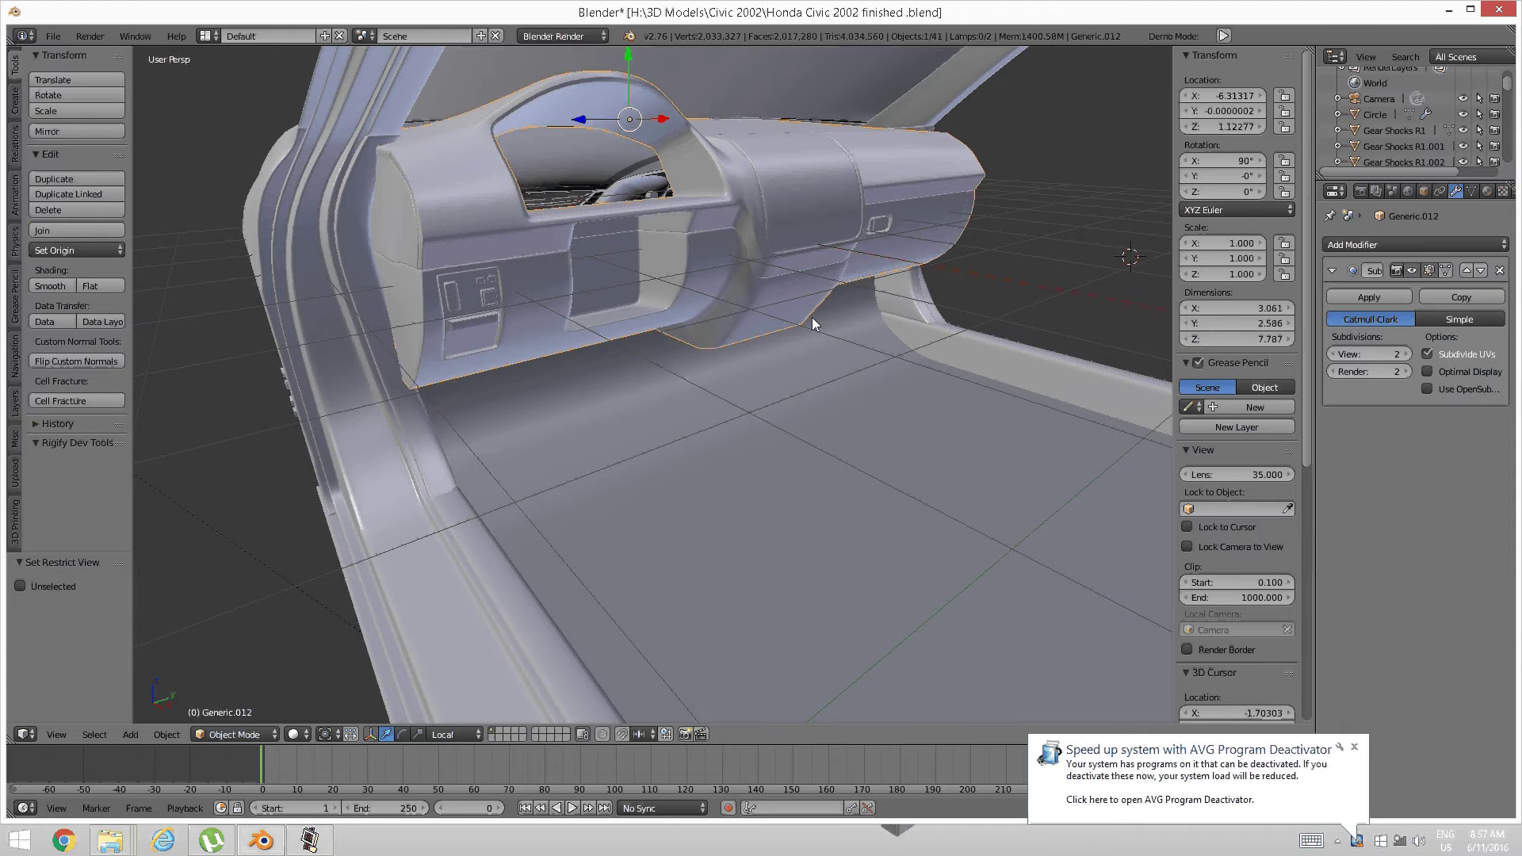
pyautogui.moveTo(812, 317)
pyautogui.mouseDown(button='middle')
pyautogui.moveTo(761, 324)
pyautogui.moveTo(818, 311)
pyautogui.mouseUp(button='middle')
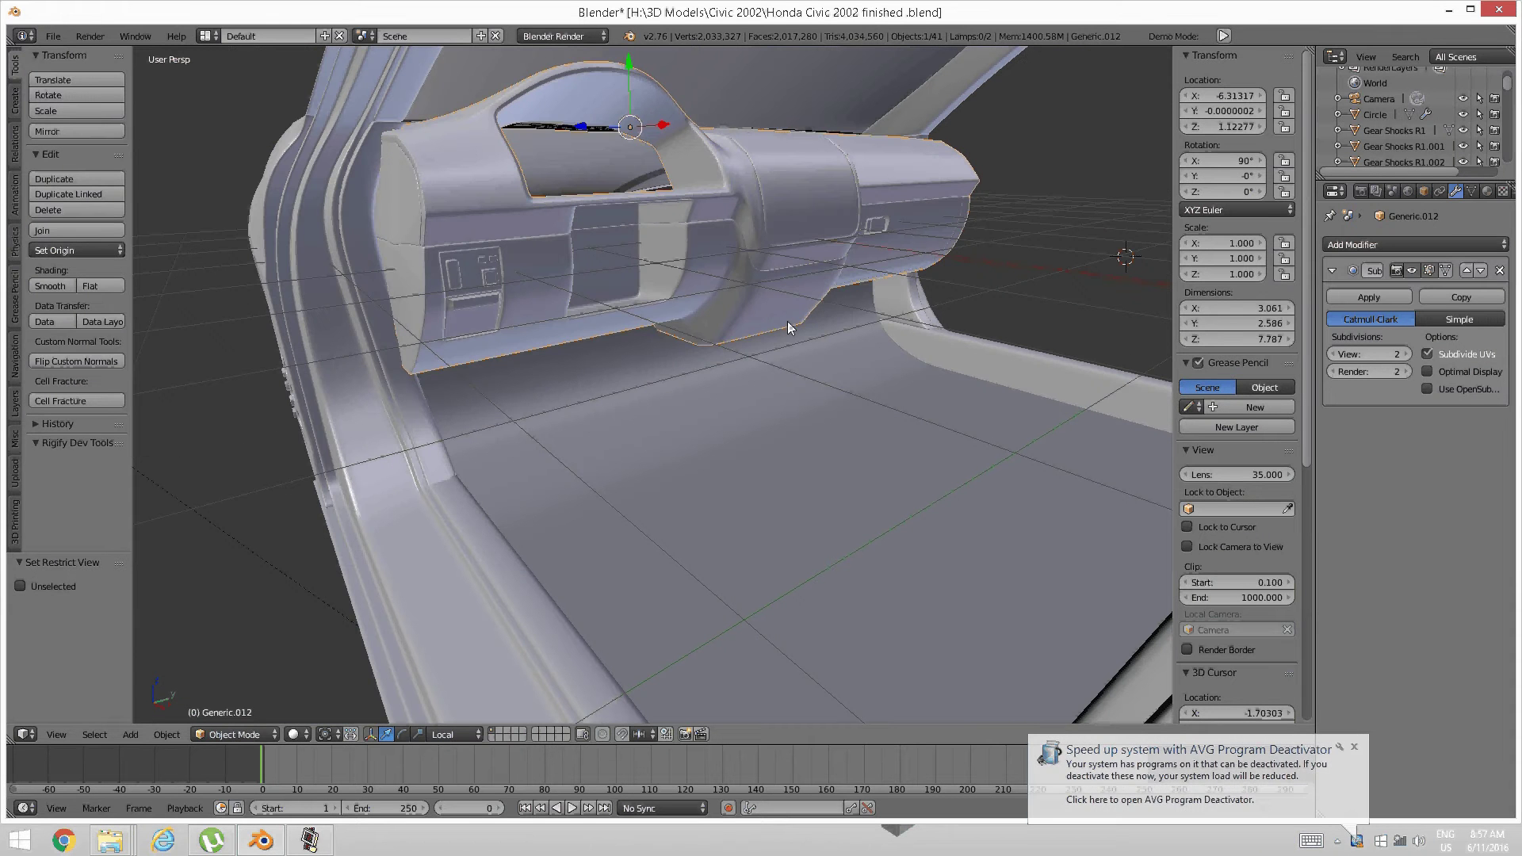
pyautogui.press('KP_Divide')
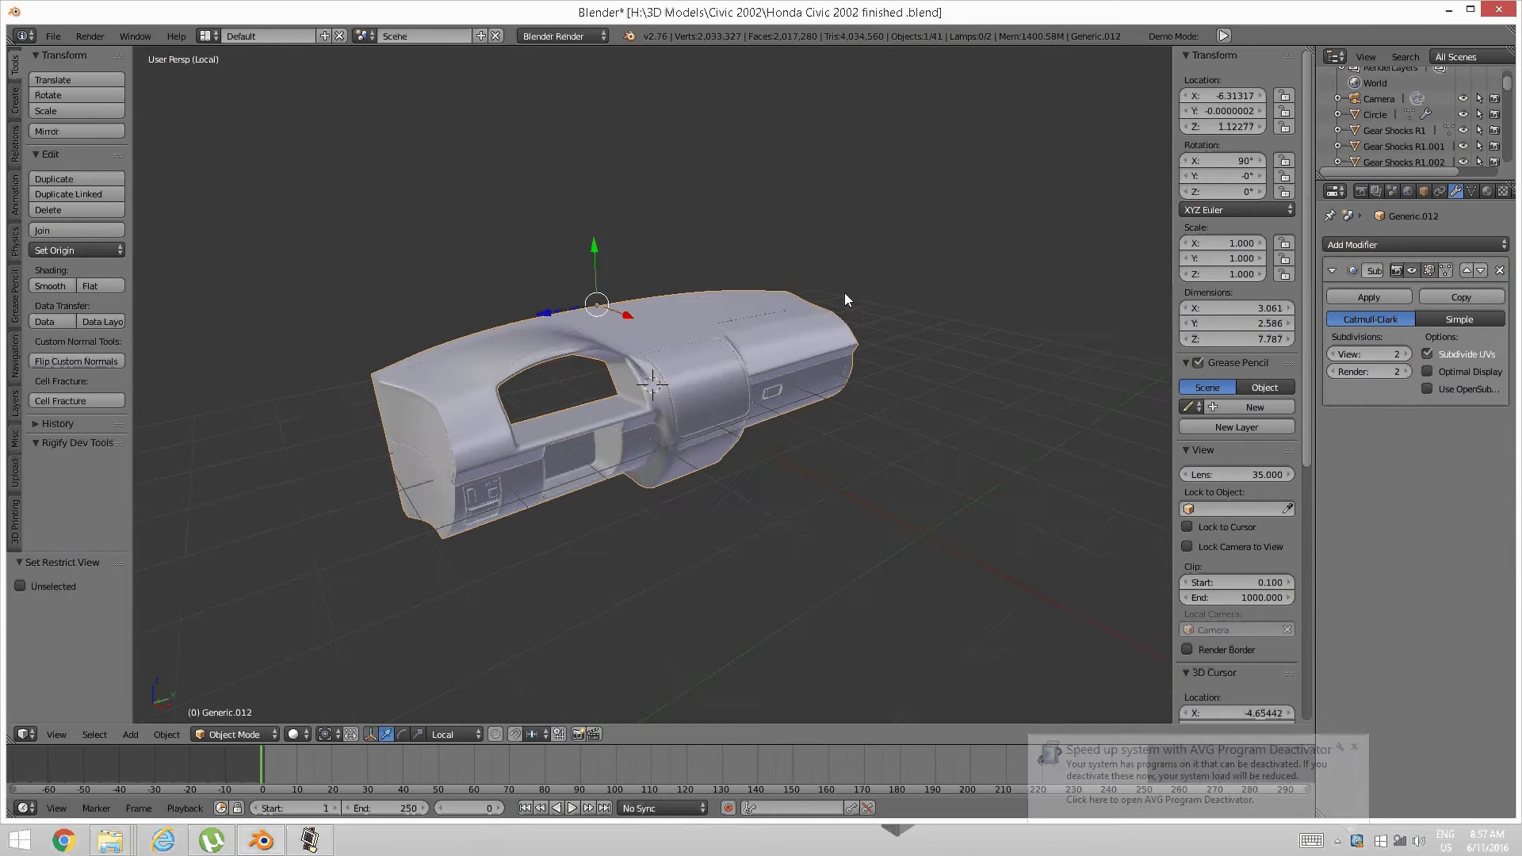
# In Edit Mode, cut a vertical edge loop through the dashboard face beside the instrument opening and slide it toward the outer end
pyautogui.scroll(3, 827, 314)
pyautogui.moveTo(822, 315); pyautogui.dragTo(501, 363, button='middle')
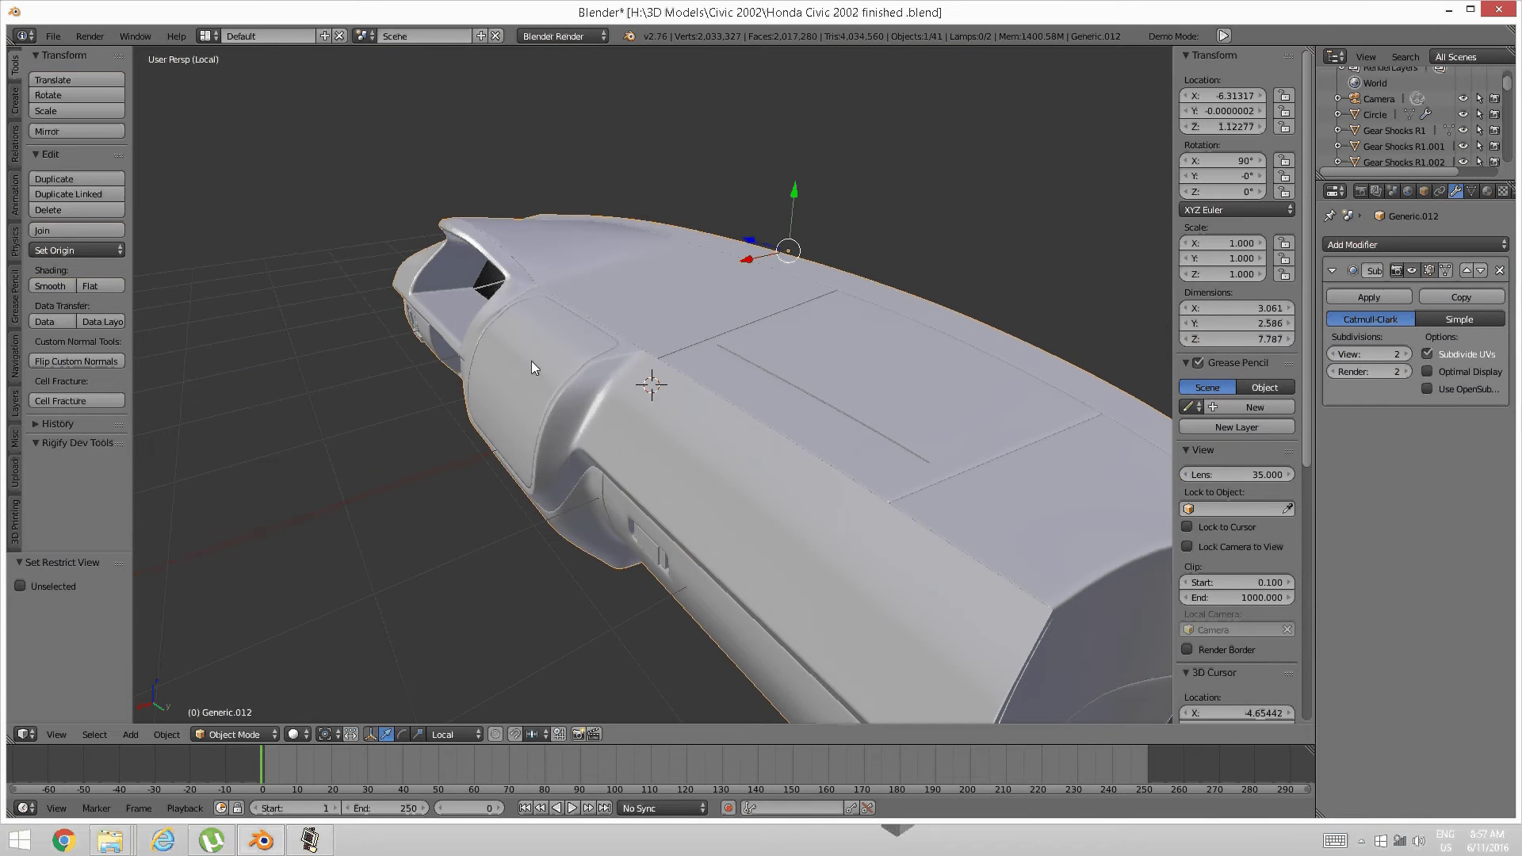
pyautogui.moveTo(532, 367); pyautogui.dragTo(693, 461, button='middle')
pyautogui.scroll(1, 774, 501)
pyautogui.scroll(2, 728, 516)
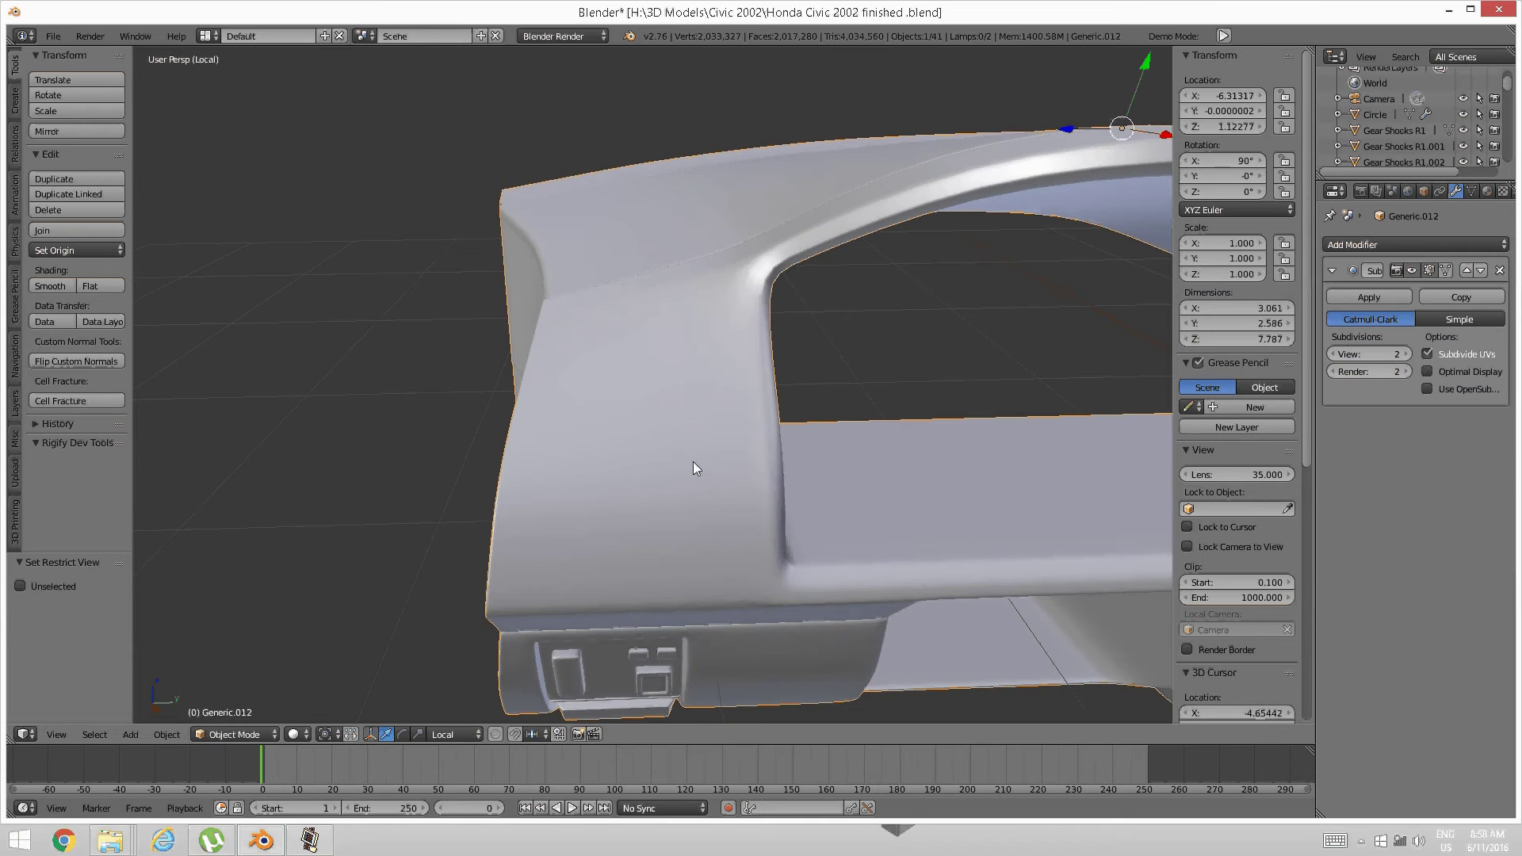
pyautogui.press('Tab')
pyautogui.click(734, 447)
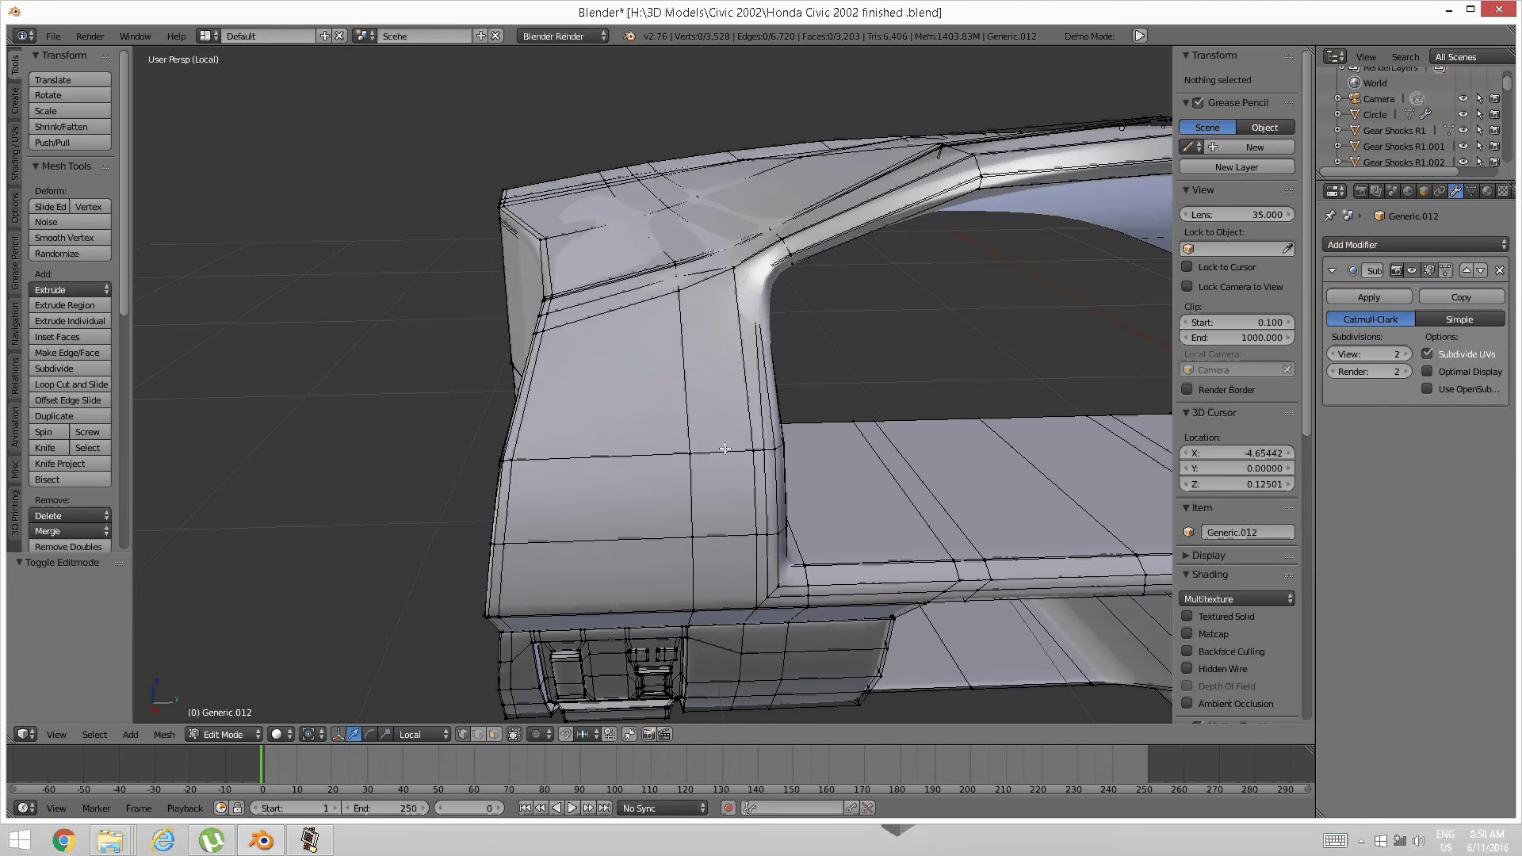
pyautogui.moveTo(720, 446); pyautogui.dragTo(727, 455, button='middle')
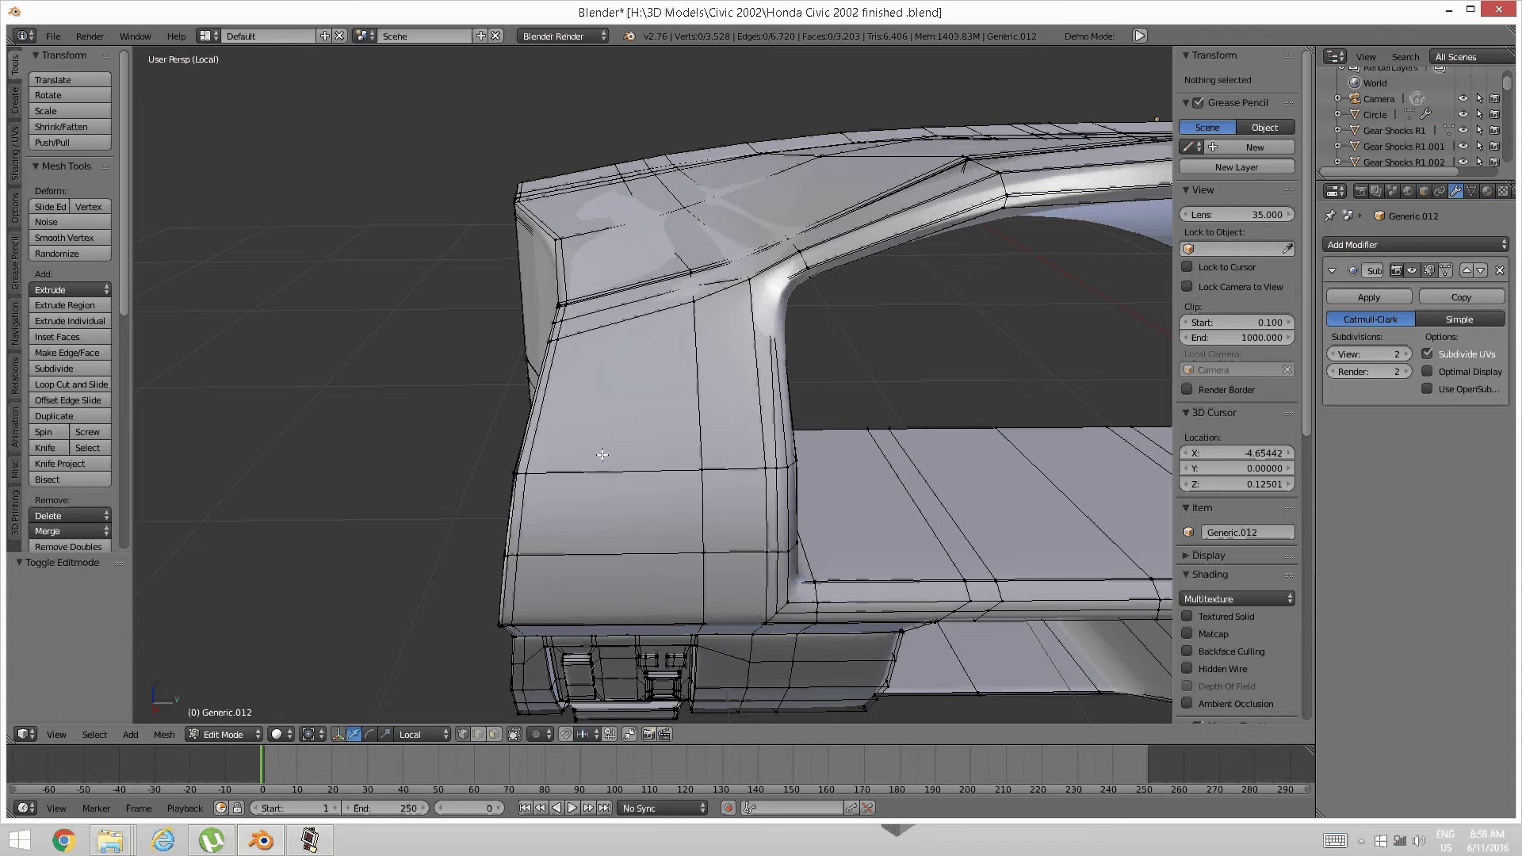
pyautogui.hotkey('ctrl', 'r')
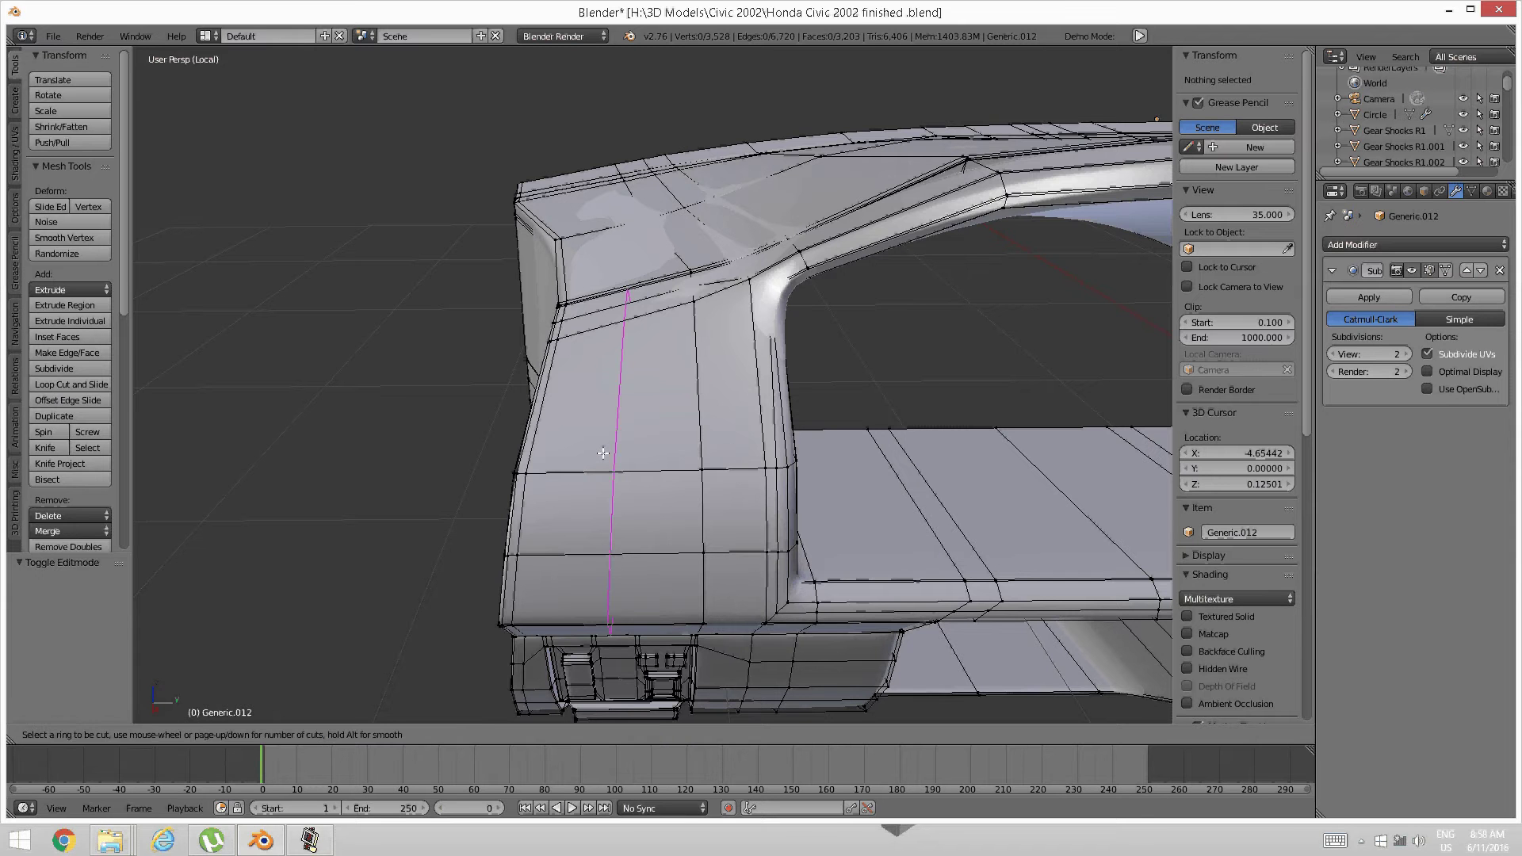
pyautogui.click(602, 453)
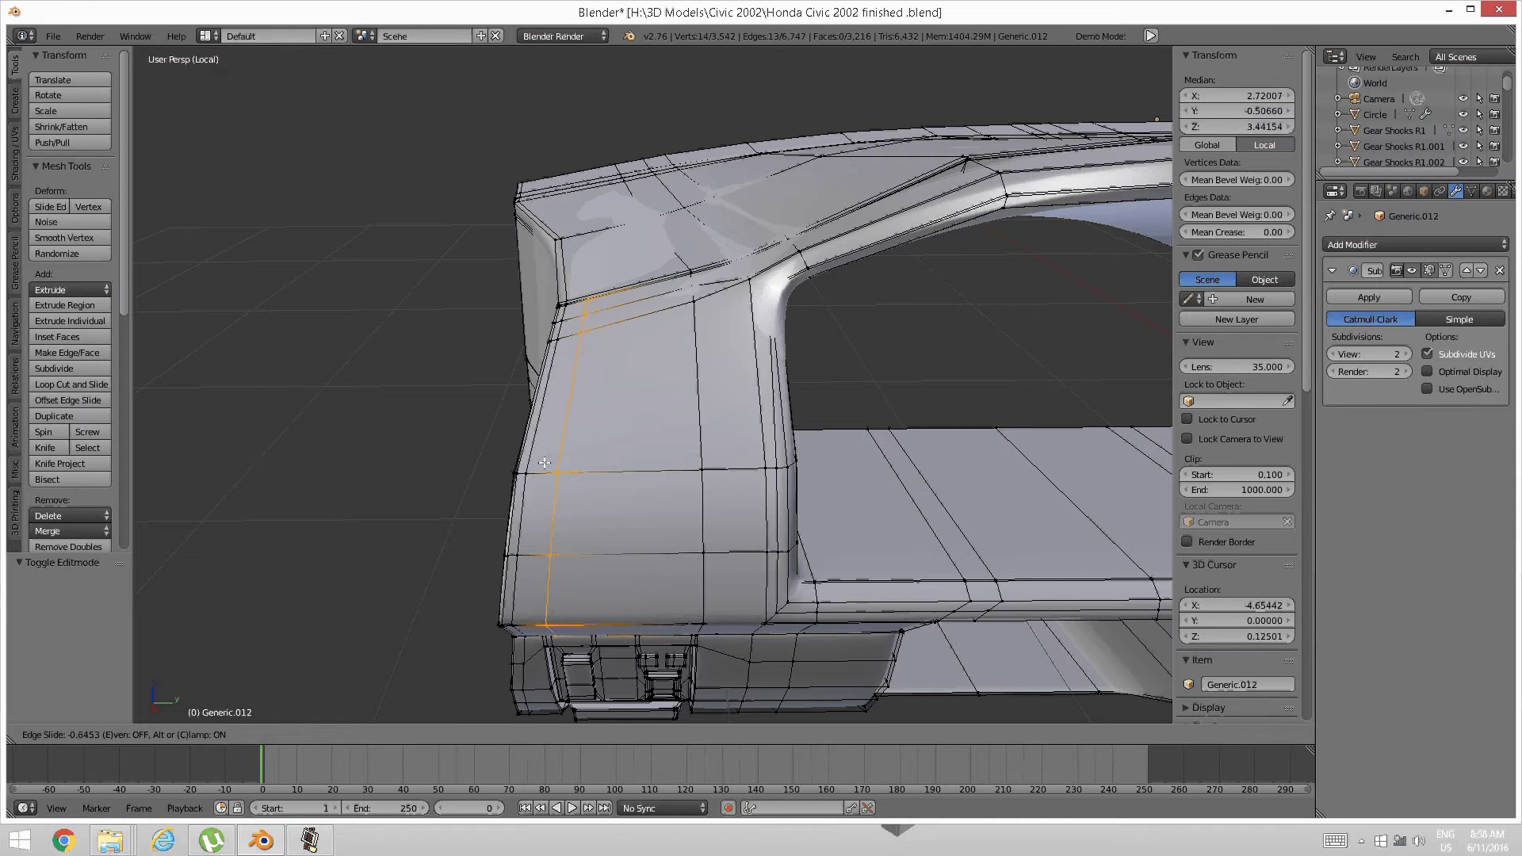
pyautogui.click(536, 464)
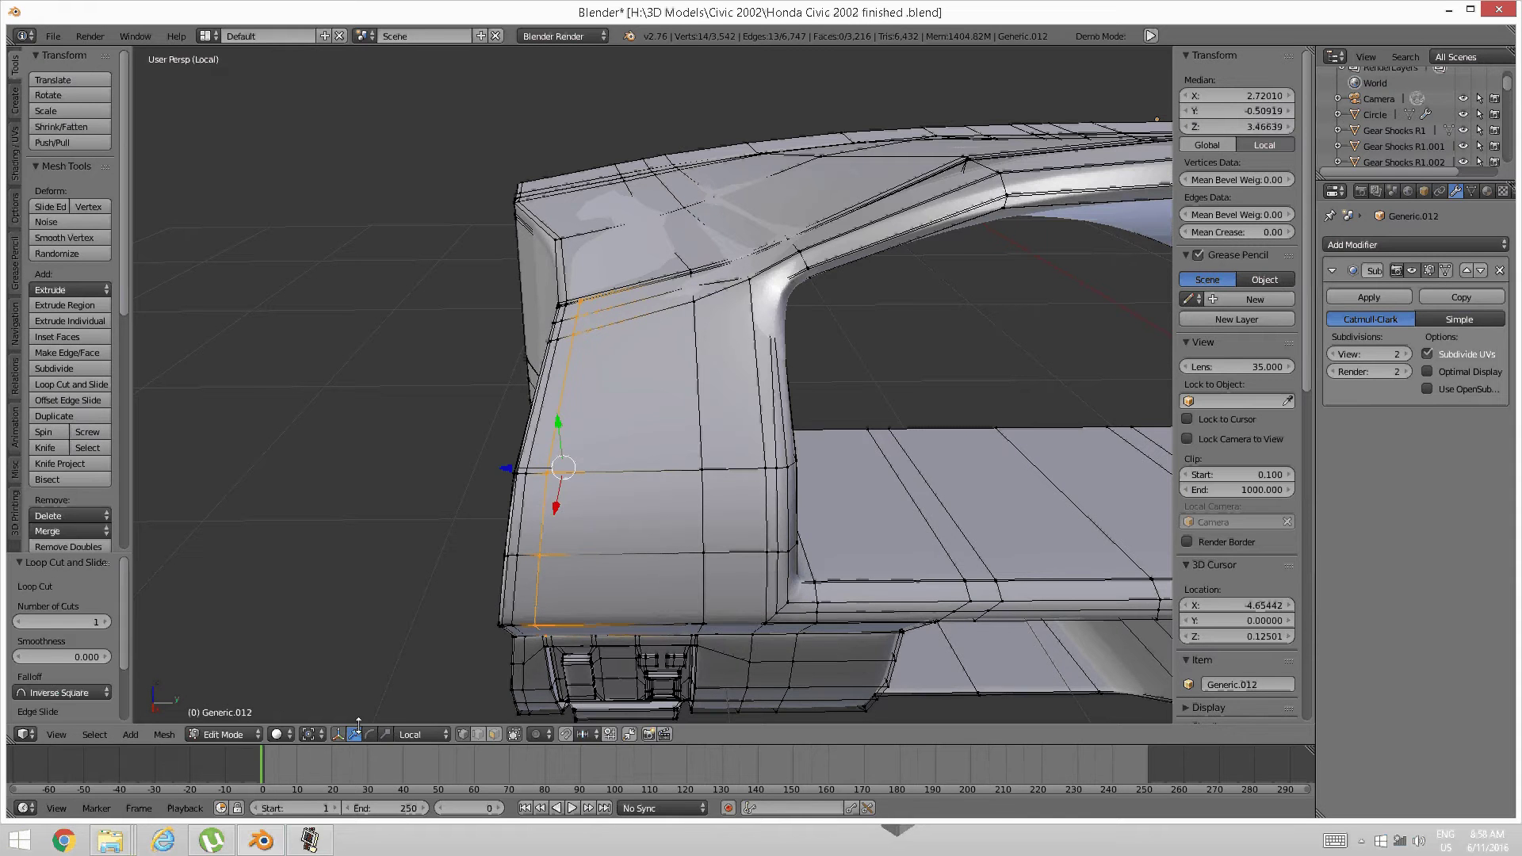
pyautogui.click(385, 735)
pyautogui.moveTo(505, 469); pyautogui.dragTo(558, 468)
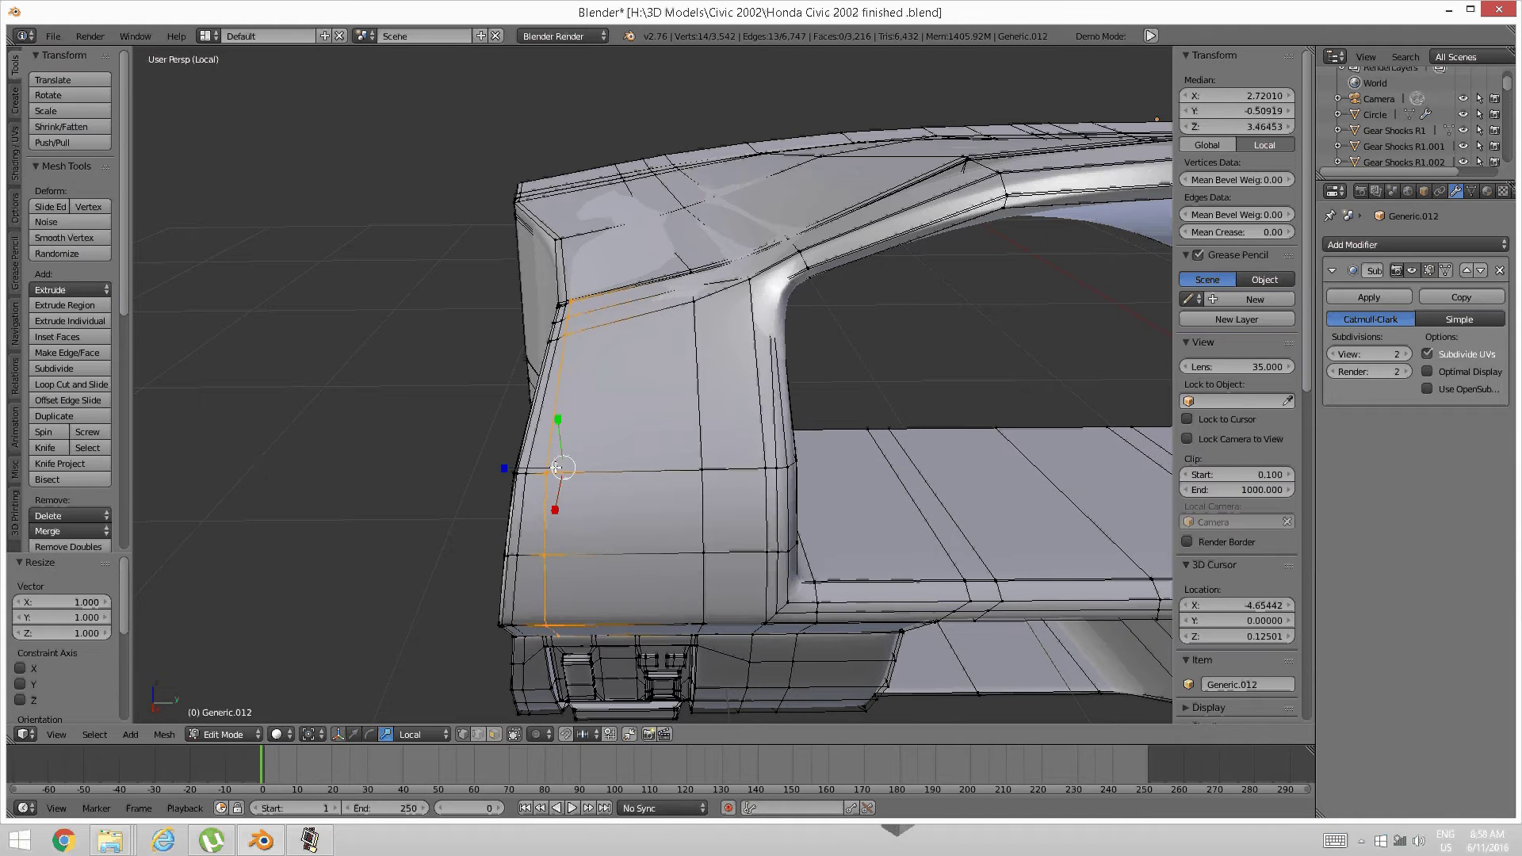
pyautogui.hotkey('ctrl', 'z')
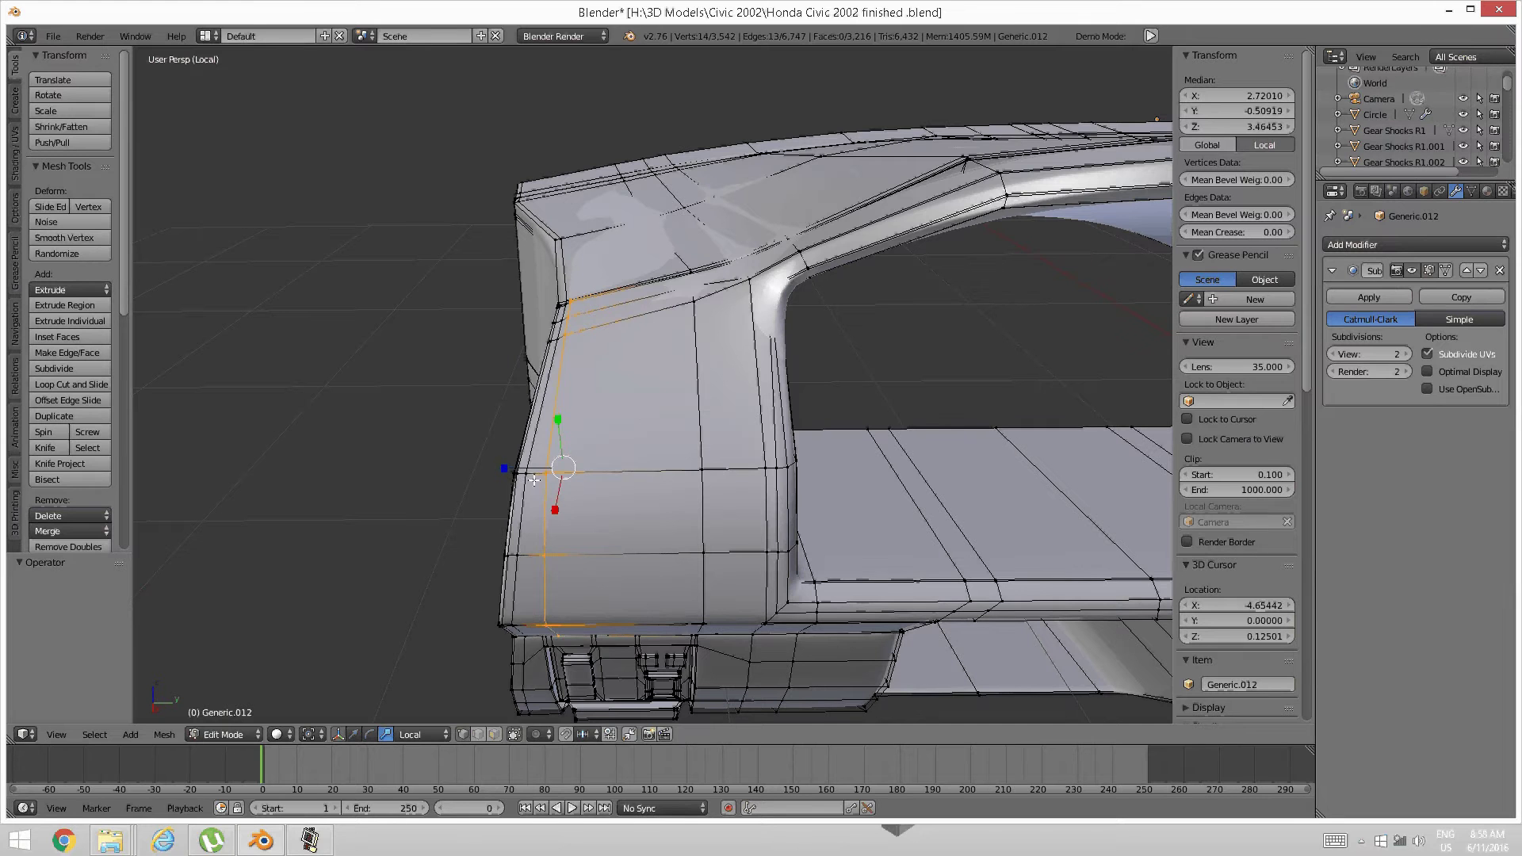
pyautogui.hotkey('ctrl', 'z')
# Hide all mesh parts except the connected dashboard face piece that contains the new edge loop
pyautogui.moveTo(558, 445); pyautogui.dragTo(593, 447, button='middle')
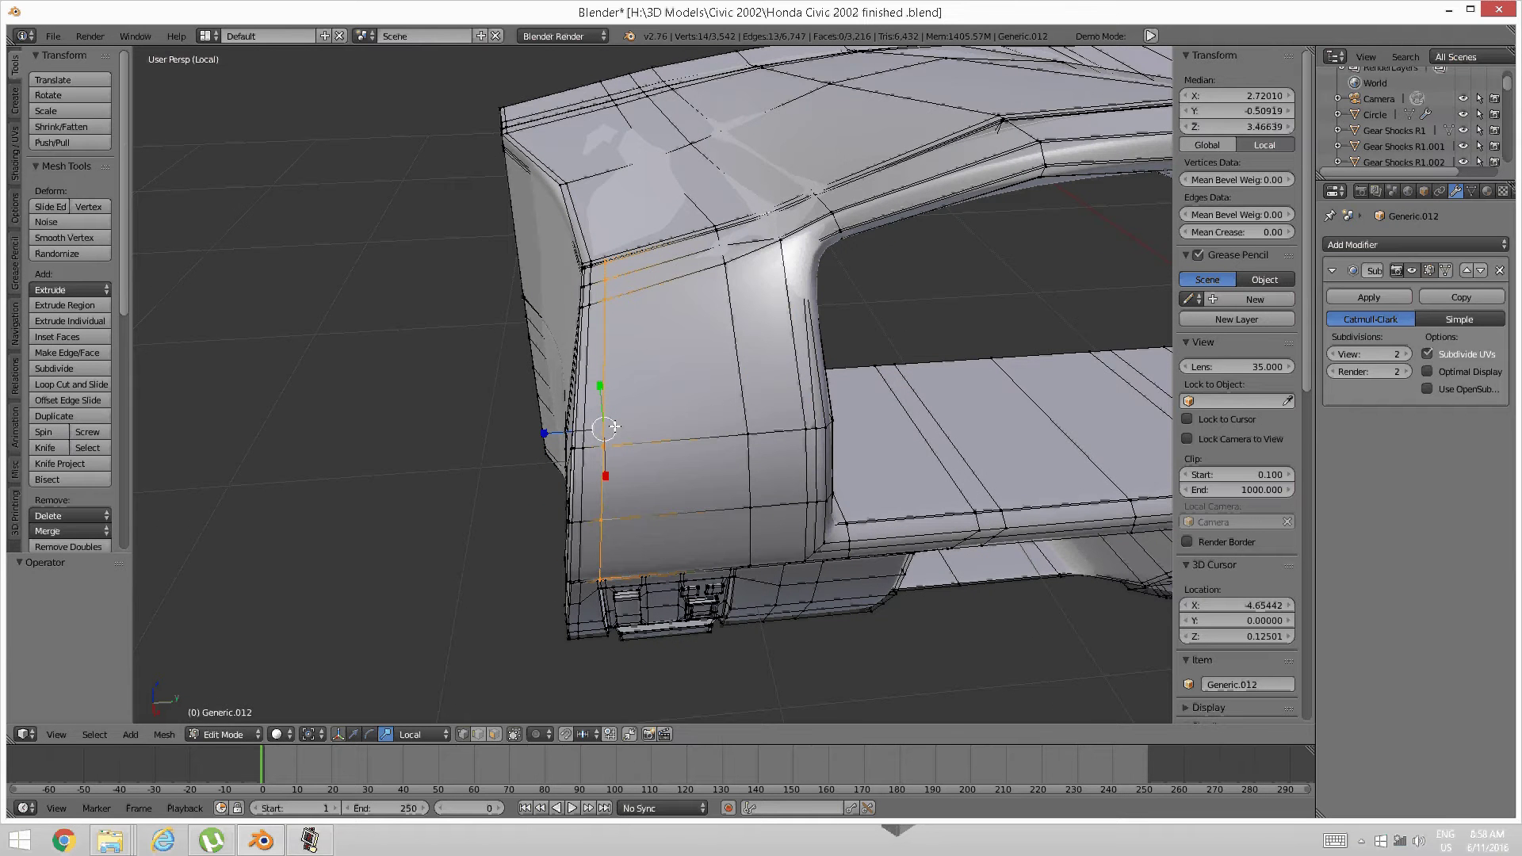
pyautogui.hotkey('ctrl', 'l')
pyautogui.hotkey('ctrl', 'i')
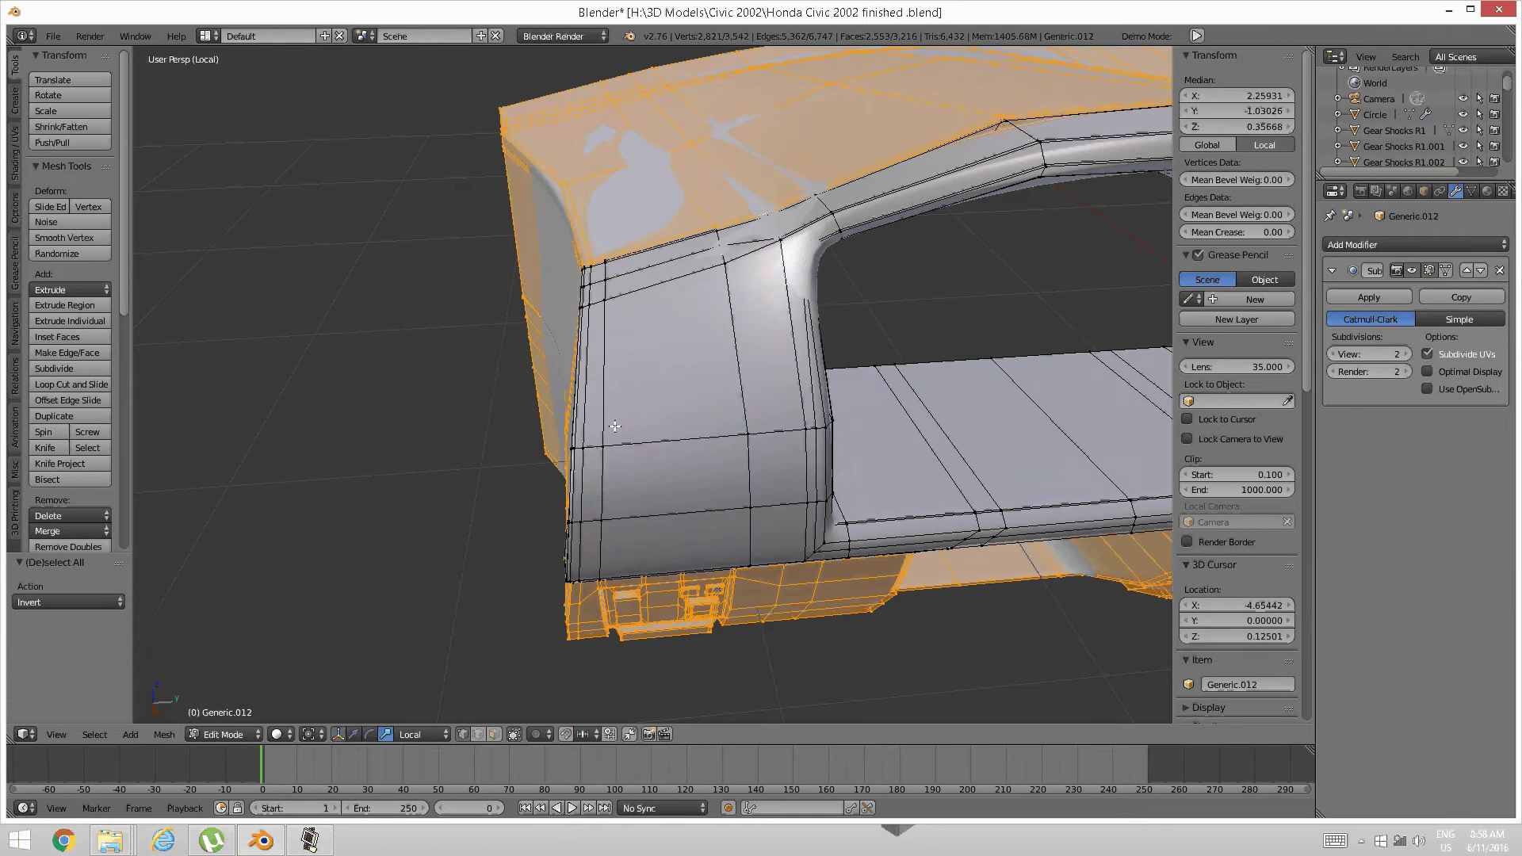
pyautogui.press('h')
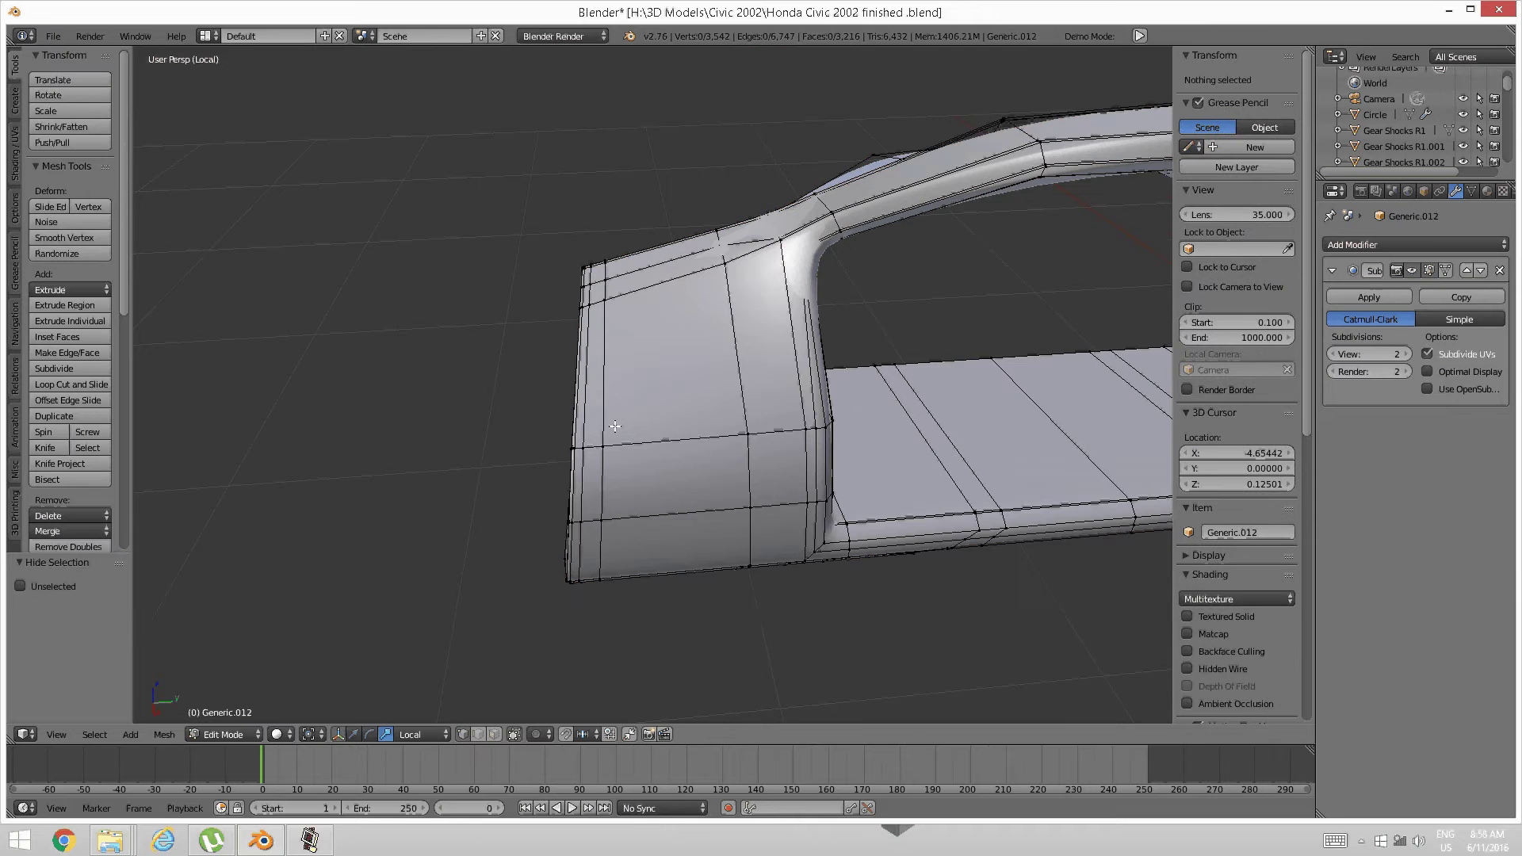
# Select the new vertical edge loop and flatten it by scaling along local Z by about 0.57, then about 0.24
pyautogui.moveTo(598, 394)
pyautogui.mouseDown(button='middle')
pyautogui.moveTo(595, 352)
pyautogui.moveTo(613, 420)
pyautogui.mouseUp(button='middle')
pyautogui.keyDown('alt'); pyautogui.rightClick(607, 379); pyautogui.keyUp('alt')
pyautogui.scroll(2, 594, 353)
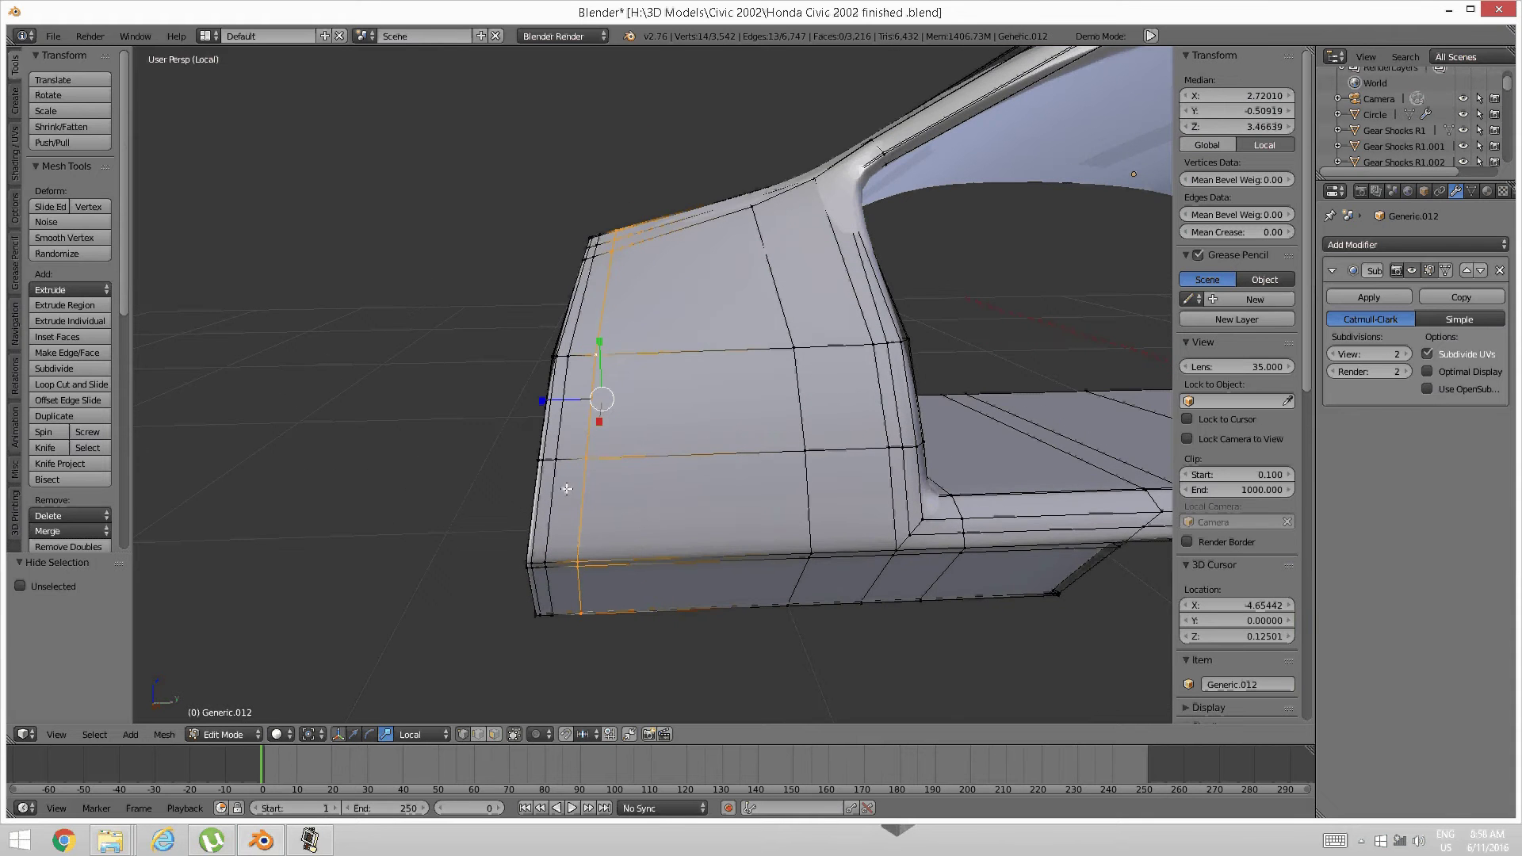
pyautogui.moveTo(567, 488); pyautogui.dragTo(559, 458, button='middle')
pyautogui.moveTo(552, 441)
pyautogui.mouseDown()
pyautogui.moveTo(647, 457)
pyautogui.moveTo(644, 471)
pyautogui.moveTo(606, 468)
pyautogui.moveTo(614, 457)
pyautogui.moveTo(560, 436)
pyautogui.moveTo(593, 437)
pyautogui.moveTo(579, 435)
pyautogui.mouseUp()
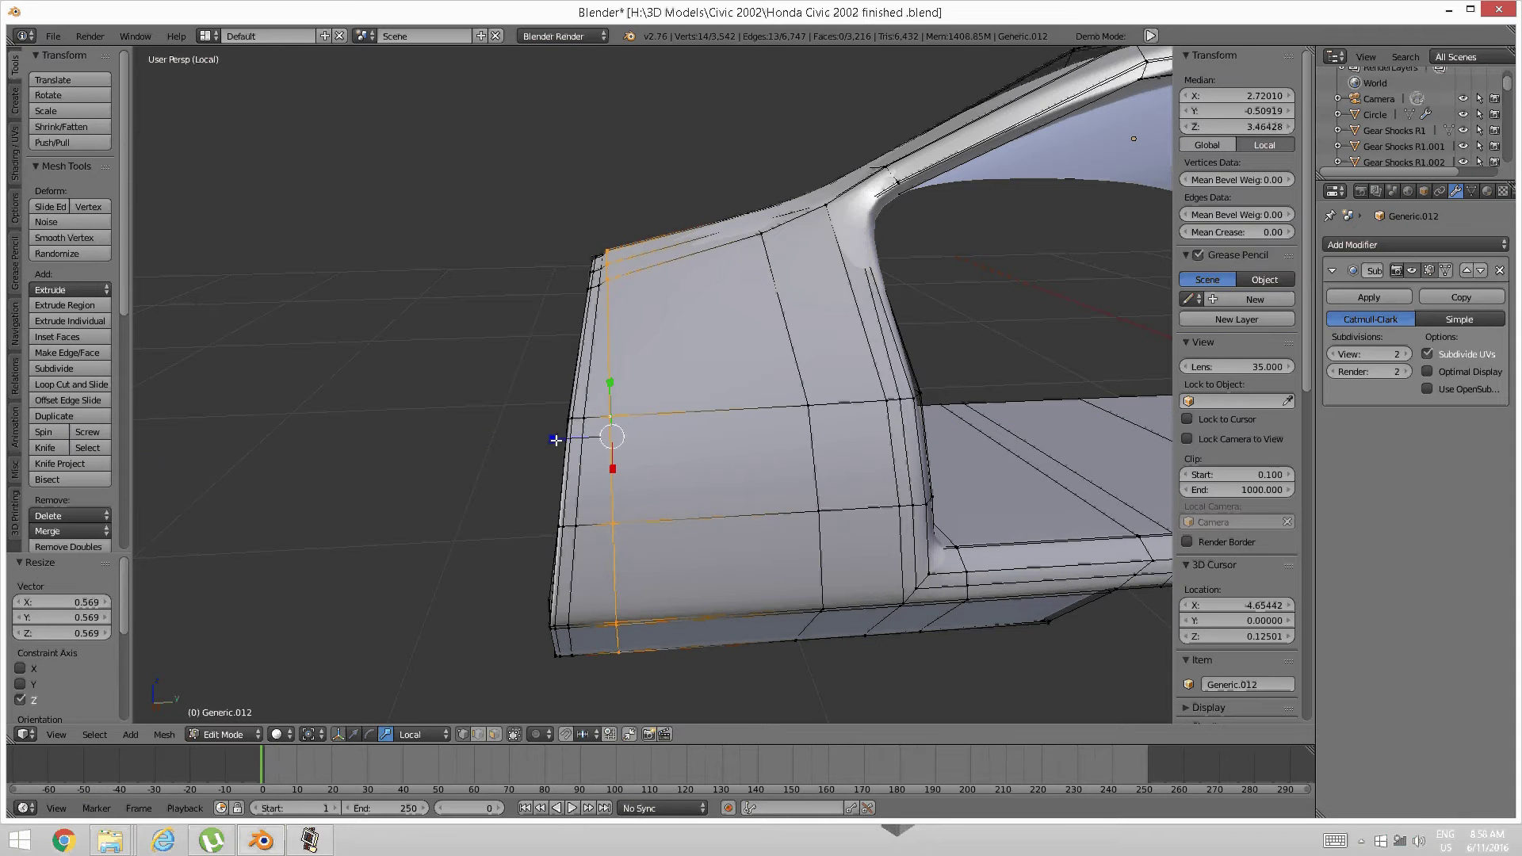
pyautogui.moveTo(603, 459); pyautogui.dragTo(650, 544, button='middle')
pyautogui.scroll(4, 612, 500)
pyautogui.scroll(2, 650, 544)
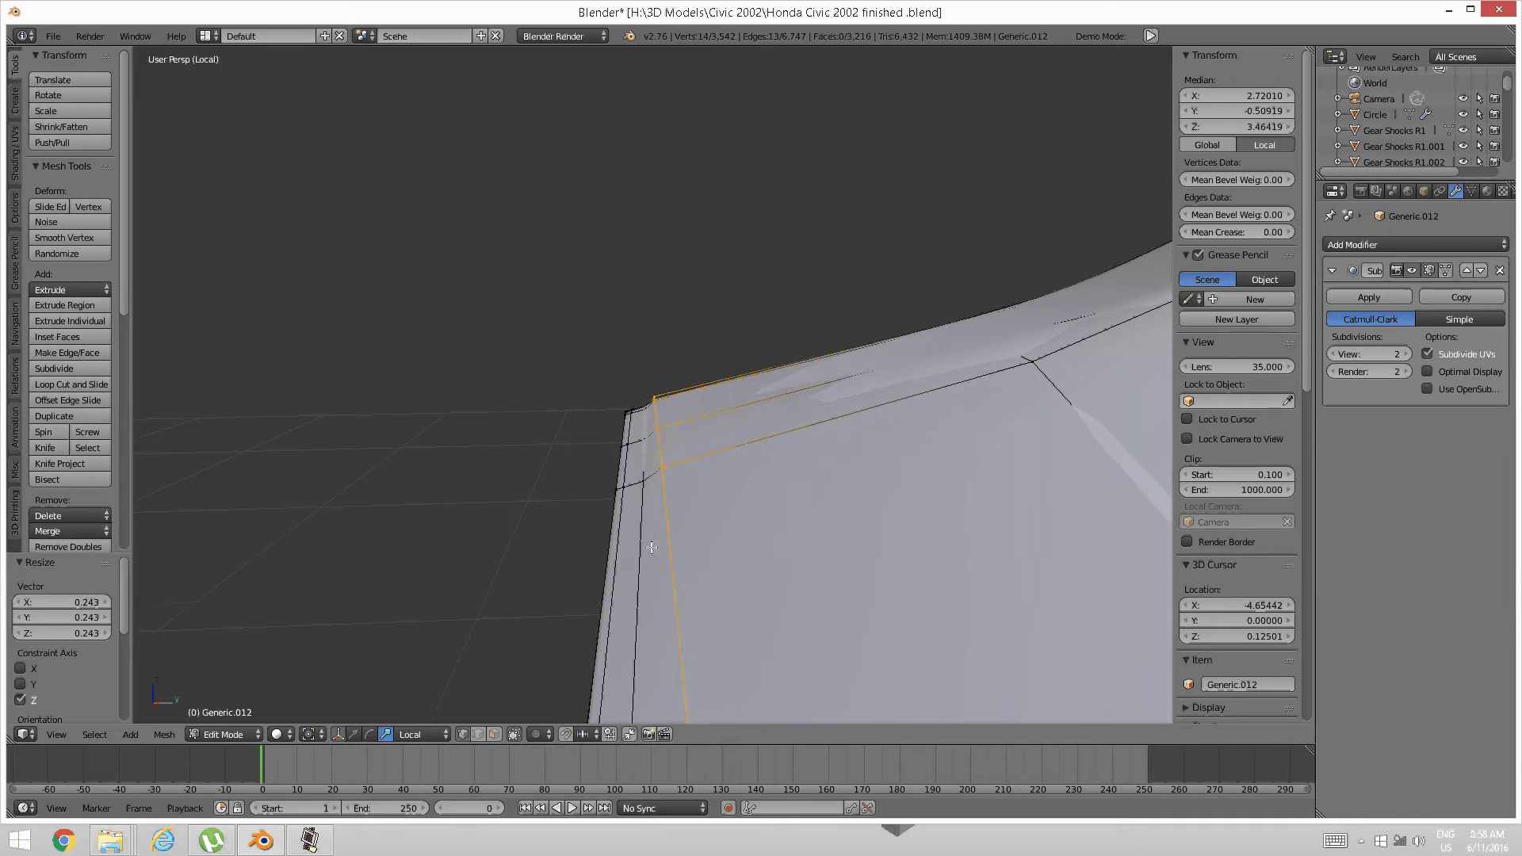
# Clear the selection, switch to wireframe shading and circle-select the new loop's vertices at the upper outer corner
pyautogui.press('a')
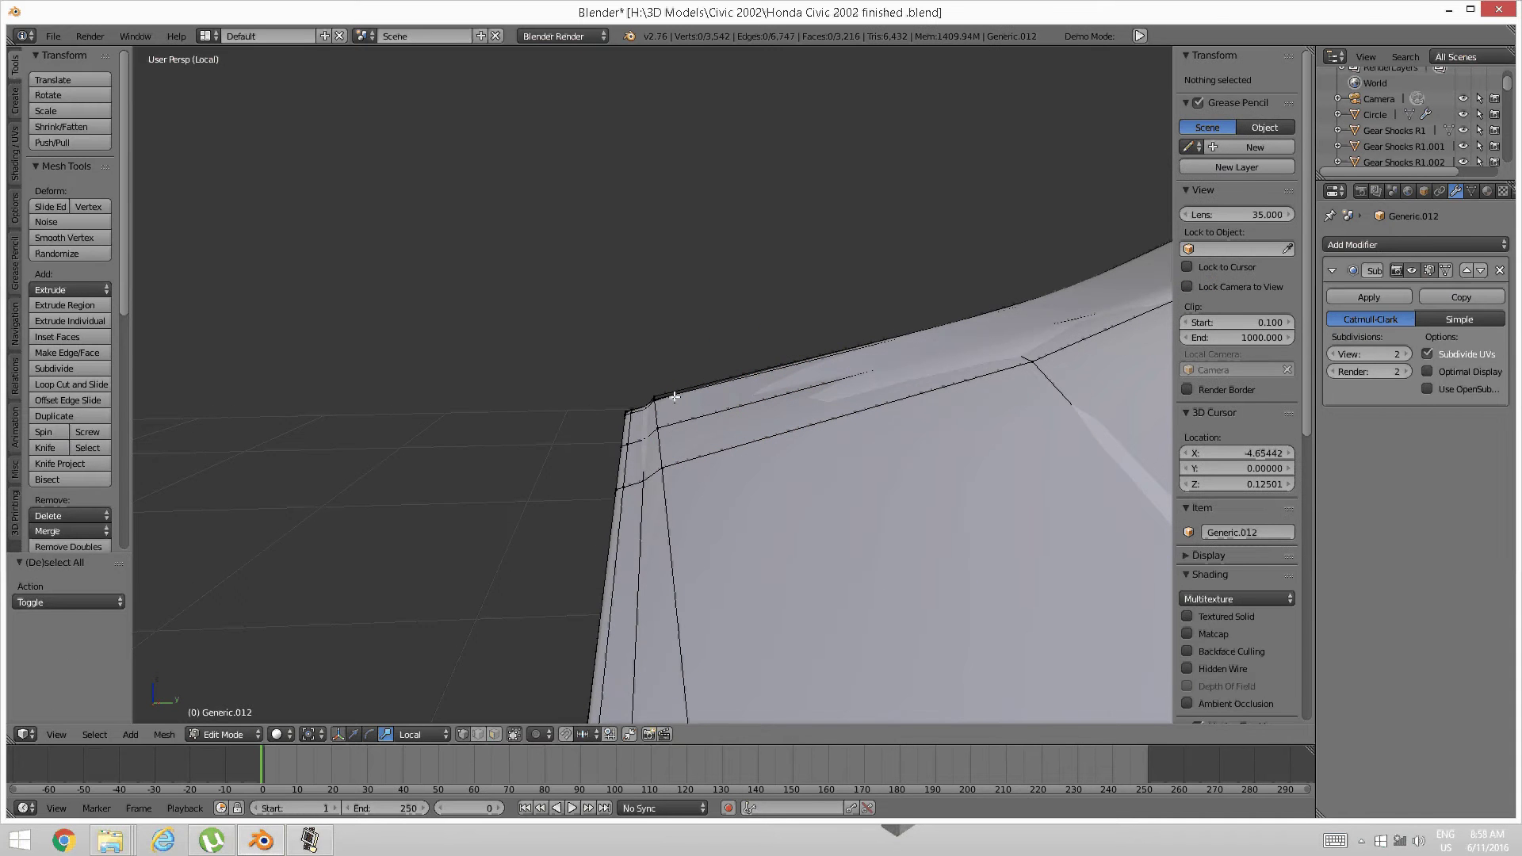
pyautogui.press('z')
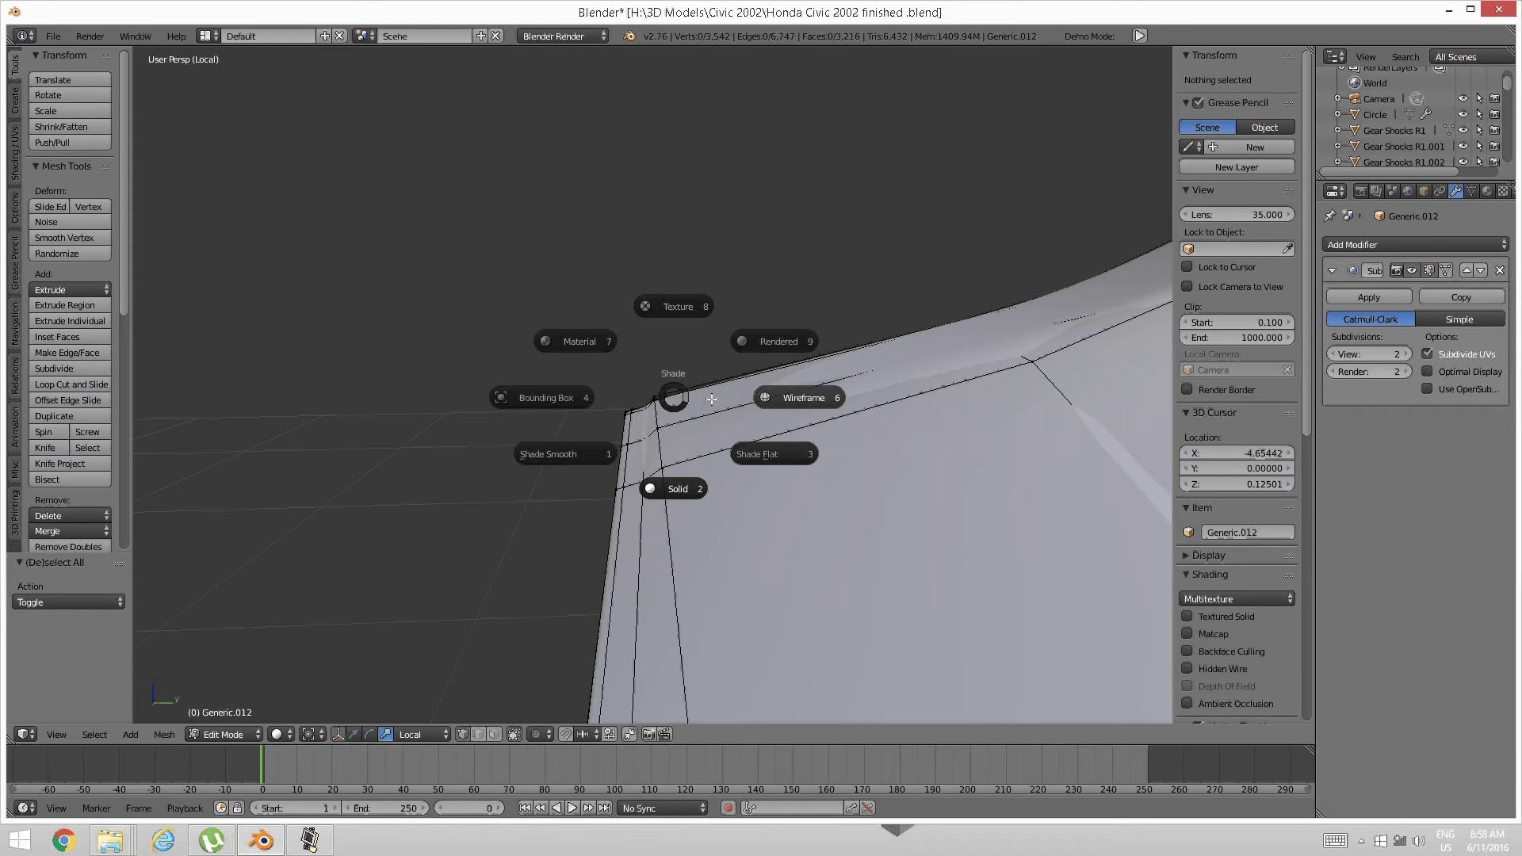
pyautogui.click(802, 398)
pyautogui.press('c')
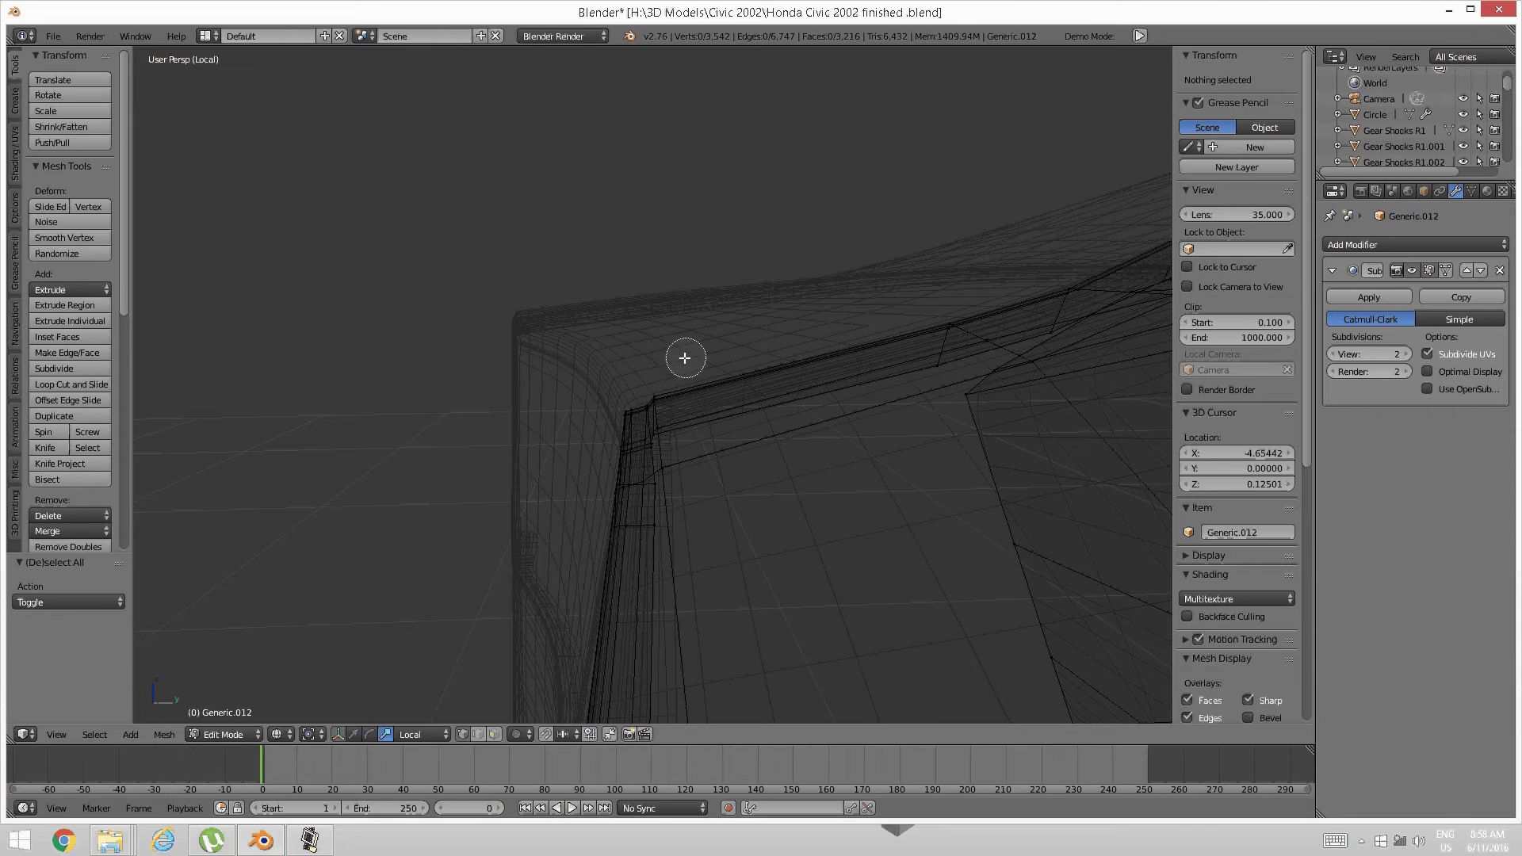
pyautogui.click(669, 425)
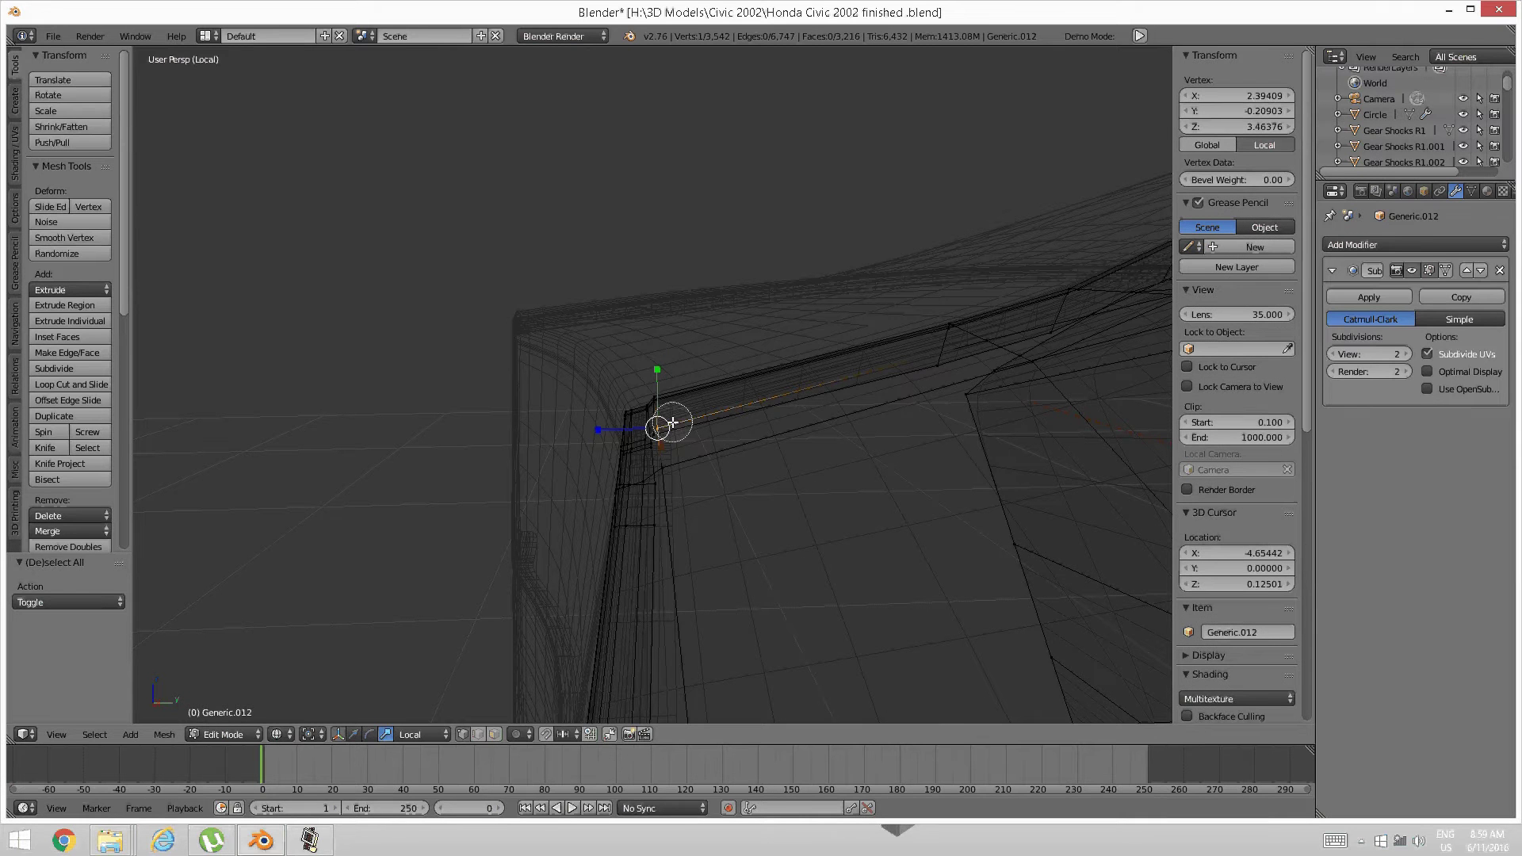
pyautogui.click(670, 393)
pyautogui.click(679, 468)
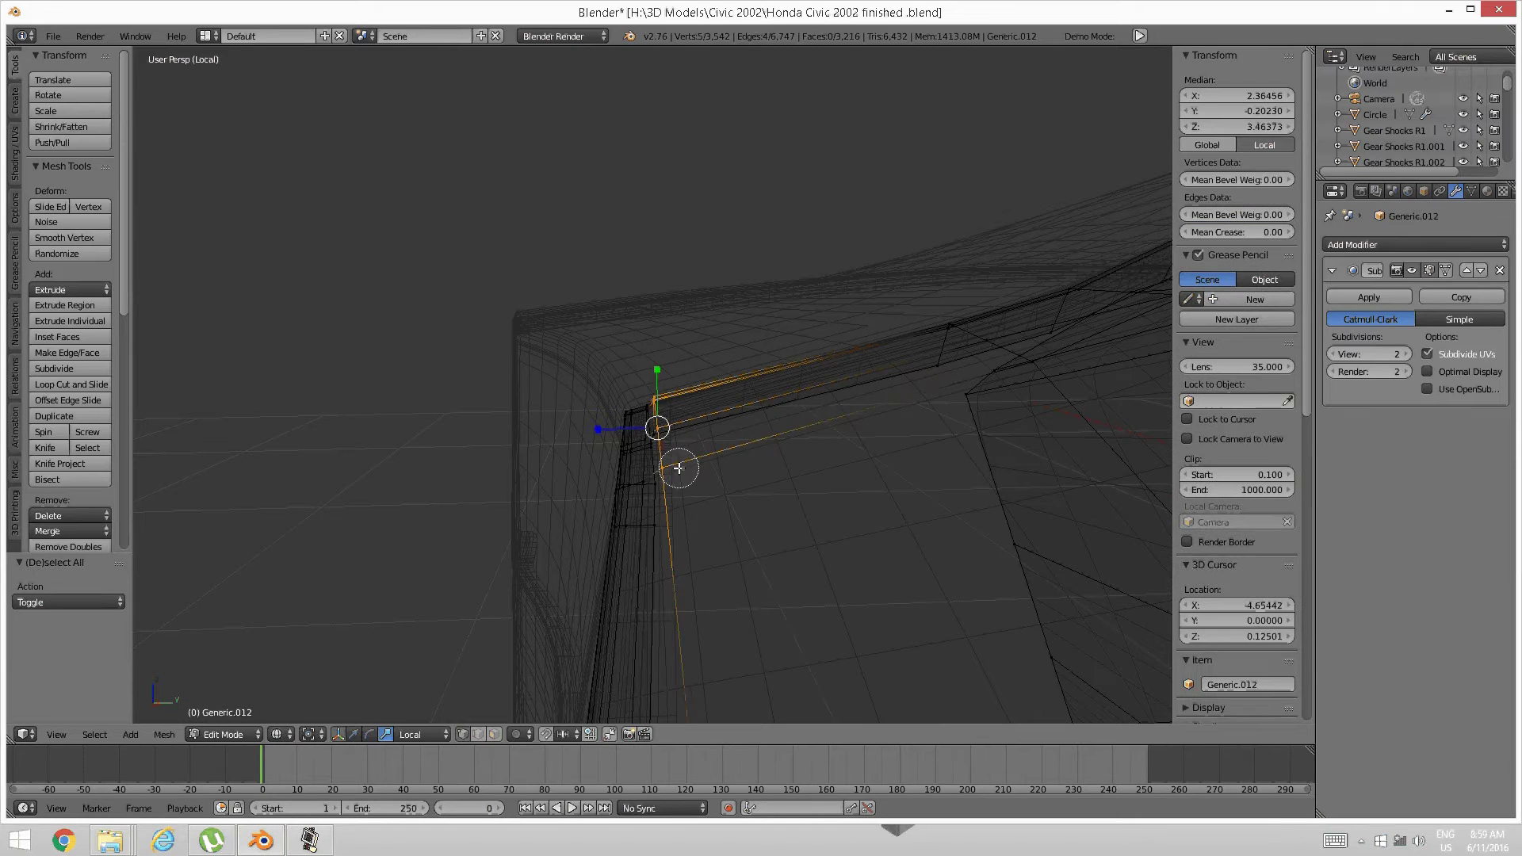
pyautogui.rightClick(682, 468)
# Add the loop's remaining vertex on the rear side of the upper corner to the selection and return to solid shading
pyautogui.scroll(-3, 680, 468)
pyautogui.moveTo(673, 469); pyautogui.dragTo(880, 479, button='middle')
pyautogui.moveTo(735, 489); pyautogui.dragTo(829, 567, button='middle')
pyautogui.scroll(3, 793, 507)
pyautogui.keyDown('shift'); pyautogui.moveTo(740, 407); pyautogui.dragTo(651, 440, button='middle'); pyautogui.keyUp('shift')
pyautogui.scroll(2, 676, 497)
pyautogui.scroll(2, 685, 487)
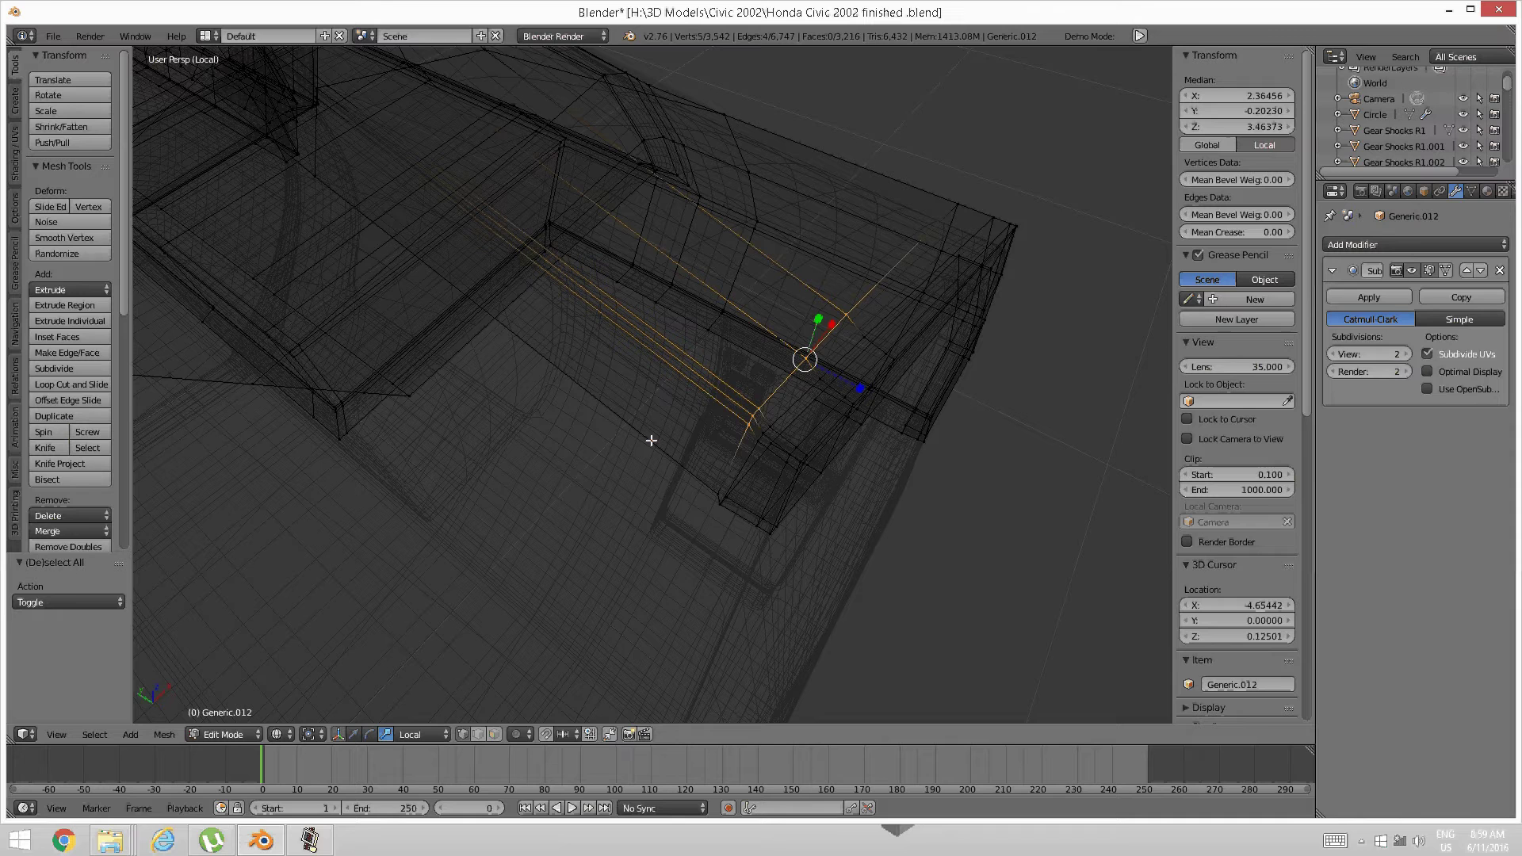
pyautogui.keyDown('shift'); pyautogui.rightClick(721, 491); pyautogui.keyUp('shift')
pyautogui.scroll(-2, 728, 479)
pyautogui.moveTo(739, 474); pyautogui.dragTo(665, 435, button='middle')
pyautogui.press('z')
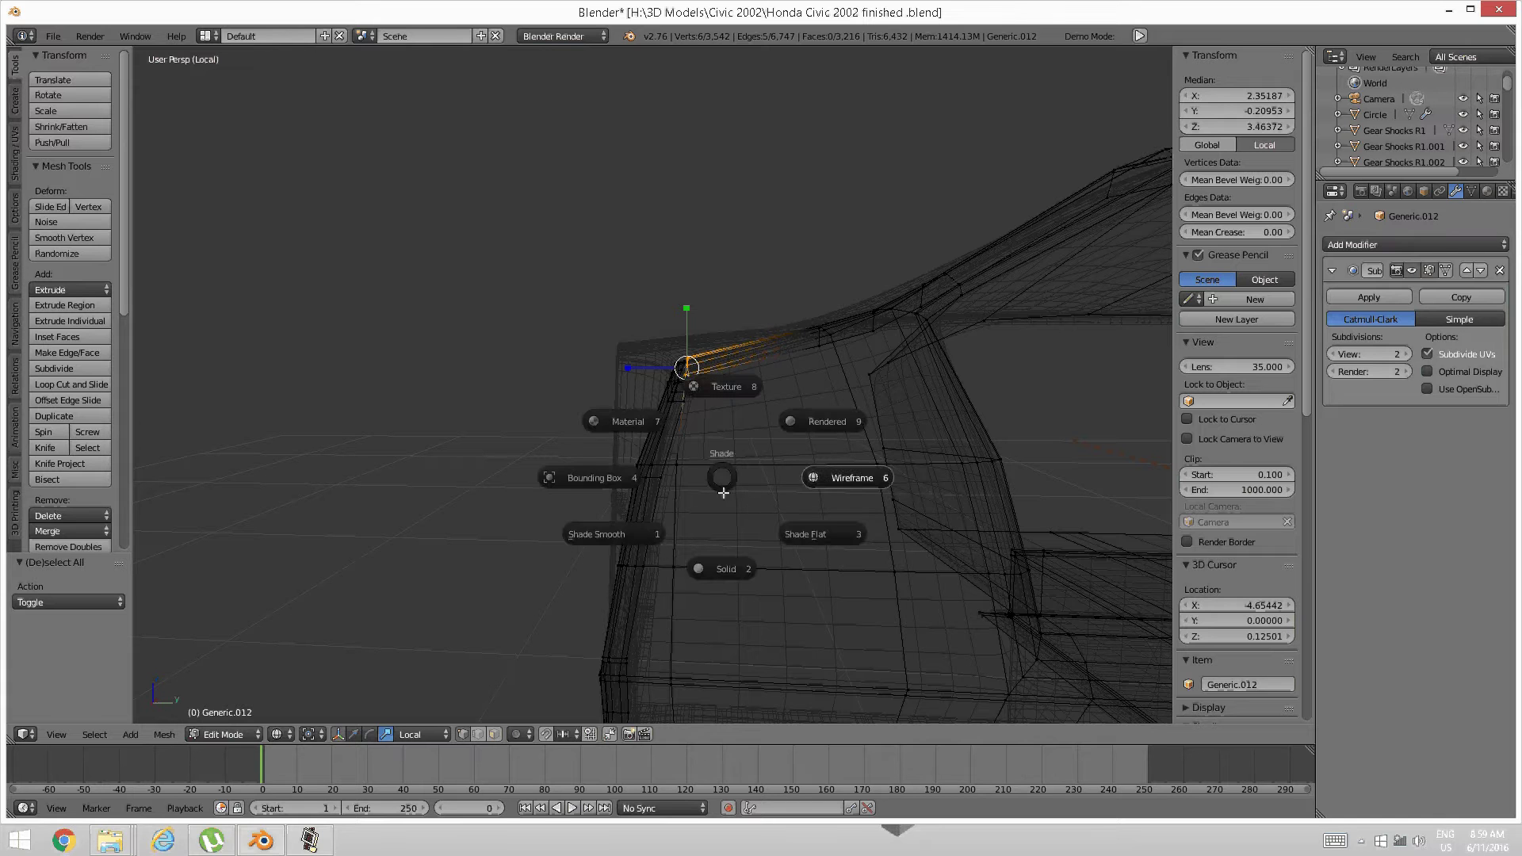
pyautogui.click(730, 560)
# Lower the selected upper corner vertices by about 0.009 along the local Y axis
pyautogui.scroll(2, 719, 455)
pyautogui.scroll(1, 719, 456)
pyautogui.keyDown('shift'); pyautogui.moveTo(719, 455); pyautogui.dragTo(688, 473, button='middle'); pyautogui.keyUp('shift')
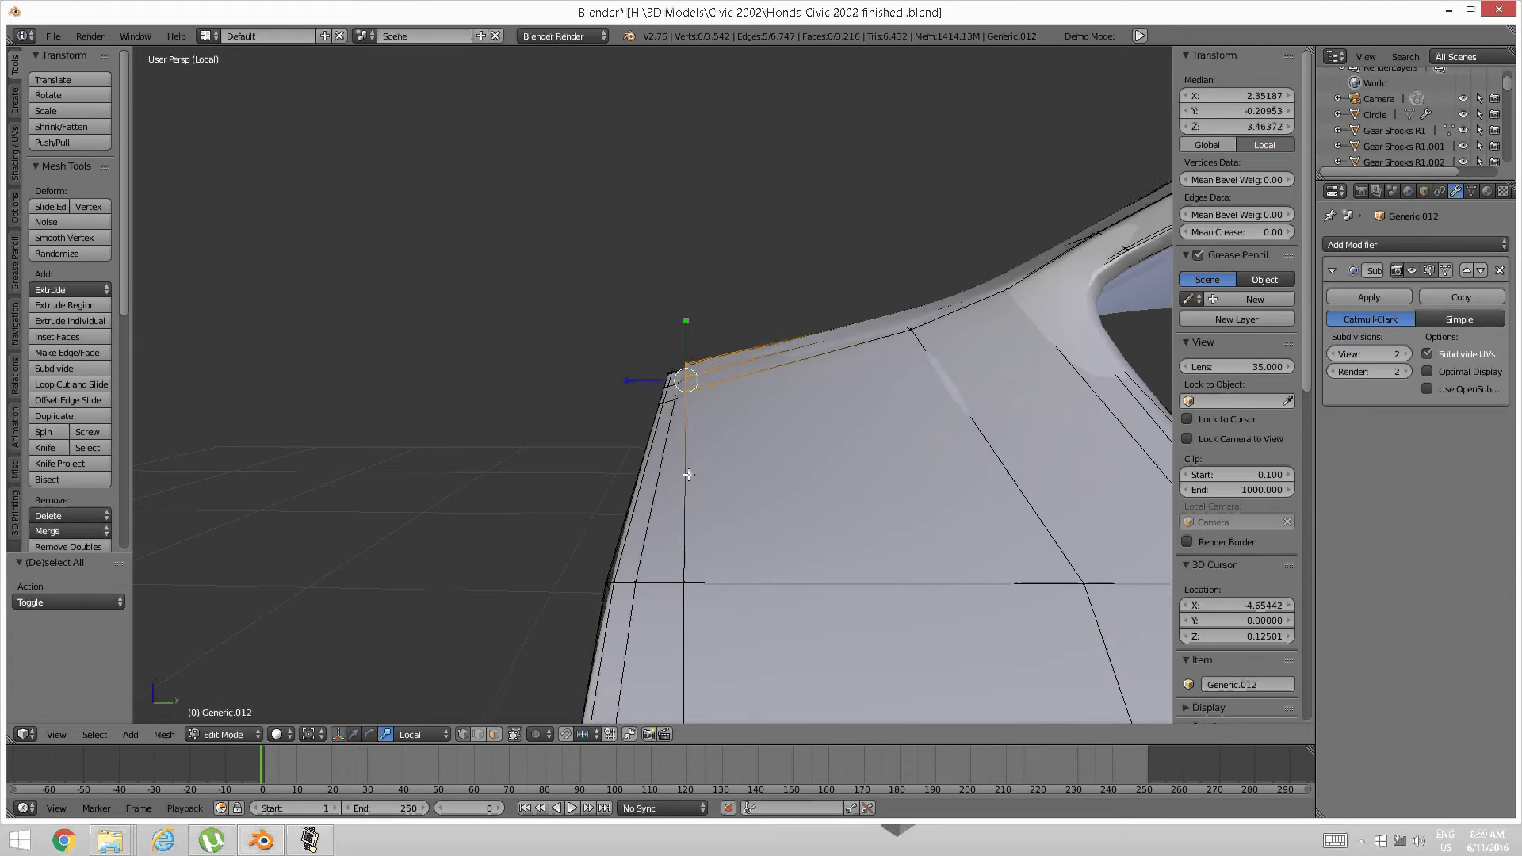
pyautogui.click(355, 735)
pyautogui.moveTo(685, 318); pyautogui.dragTo(687, 321)
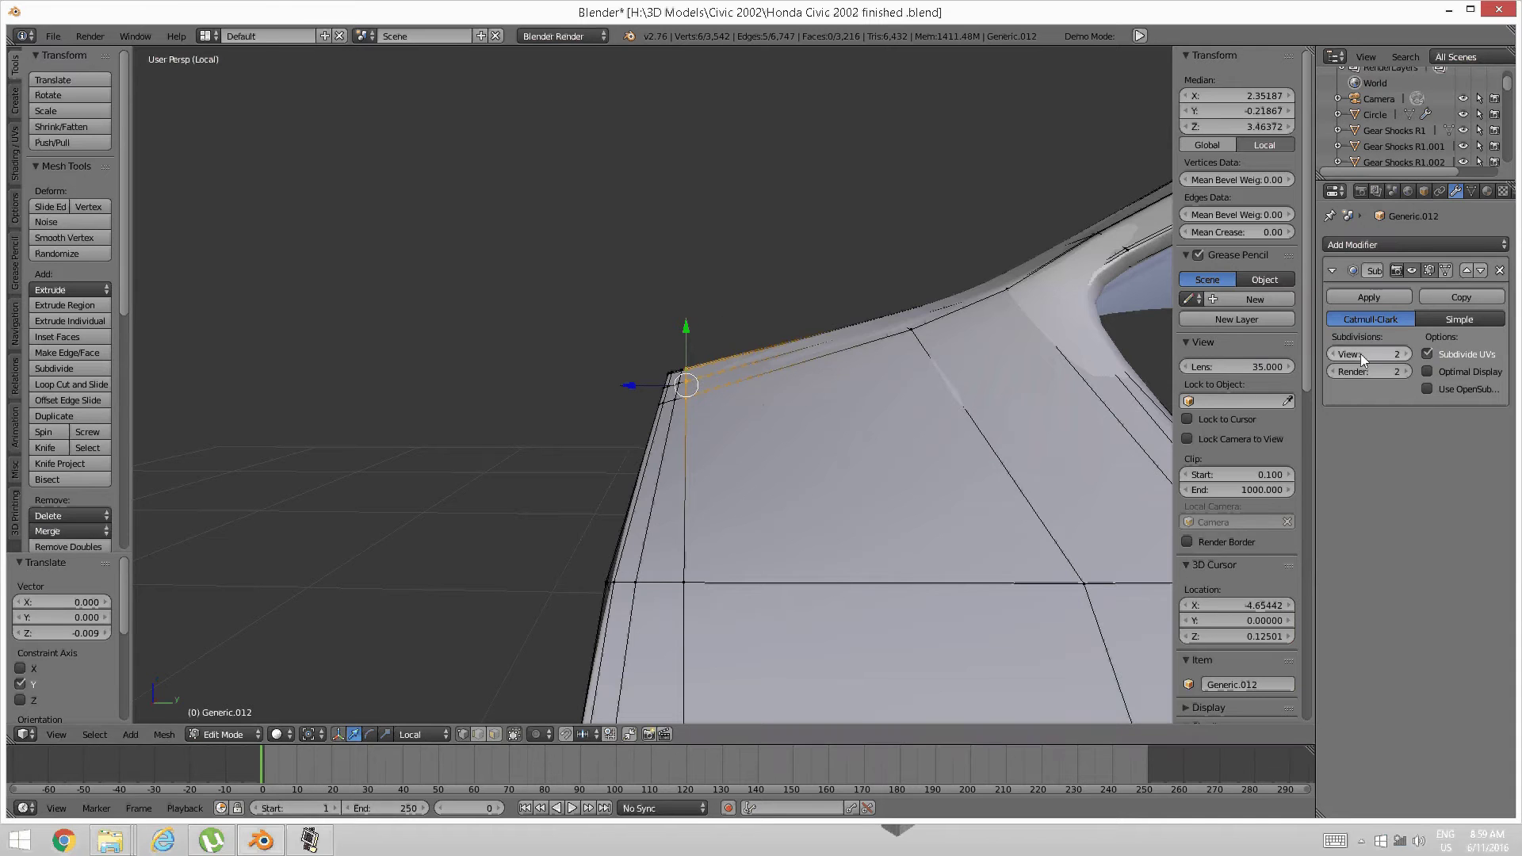
# Set the Subdivision Surface viewport level to 0 and deselect the corner vertices
pyautogui.click(1333, 356)
pyautogui.click(1333, 356)
pyautogui.moveTo(764, 411); pyautogui.dragTo(645, 396, button='middle')
pyautogui.scroll(2, 731, 422)
pyautogui.scroll(2, 729, 421)
pyautogui.scroll(-12, 761, 387)
pyautogui.press('a')
# Cut a vertical edge loop near the opposite end of the dashboard face and slide it toward the outer edge
pyautogui.scroll(2, 1094, 390)
pyautogui.keyDown('shift'); pyautogui.moveTo(1094, 389); pyautogui.dragTo(476, 344, button='middle'); pyautogui.keyUp('shift')
pyautogui.scroll(2, 596, 373)
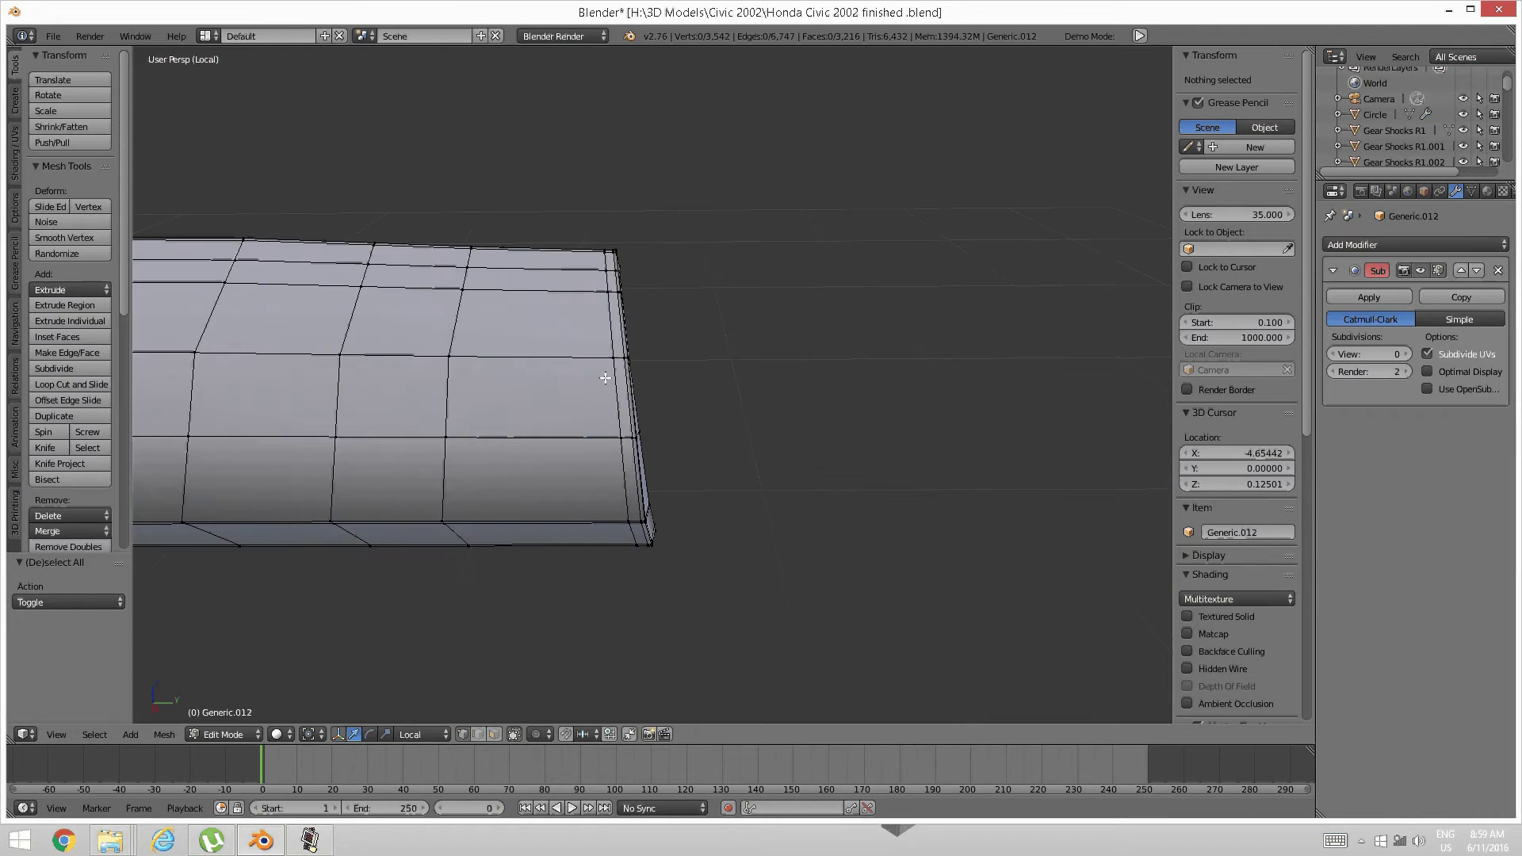
pyautogui.keyDown('shift'); pyautogui.moveTo(596, 373); pyautogui.dragTo(678, 428, button='middle'); pyautogui.keyUp('shift')
pyautogui.scroll(1, 673, 427)
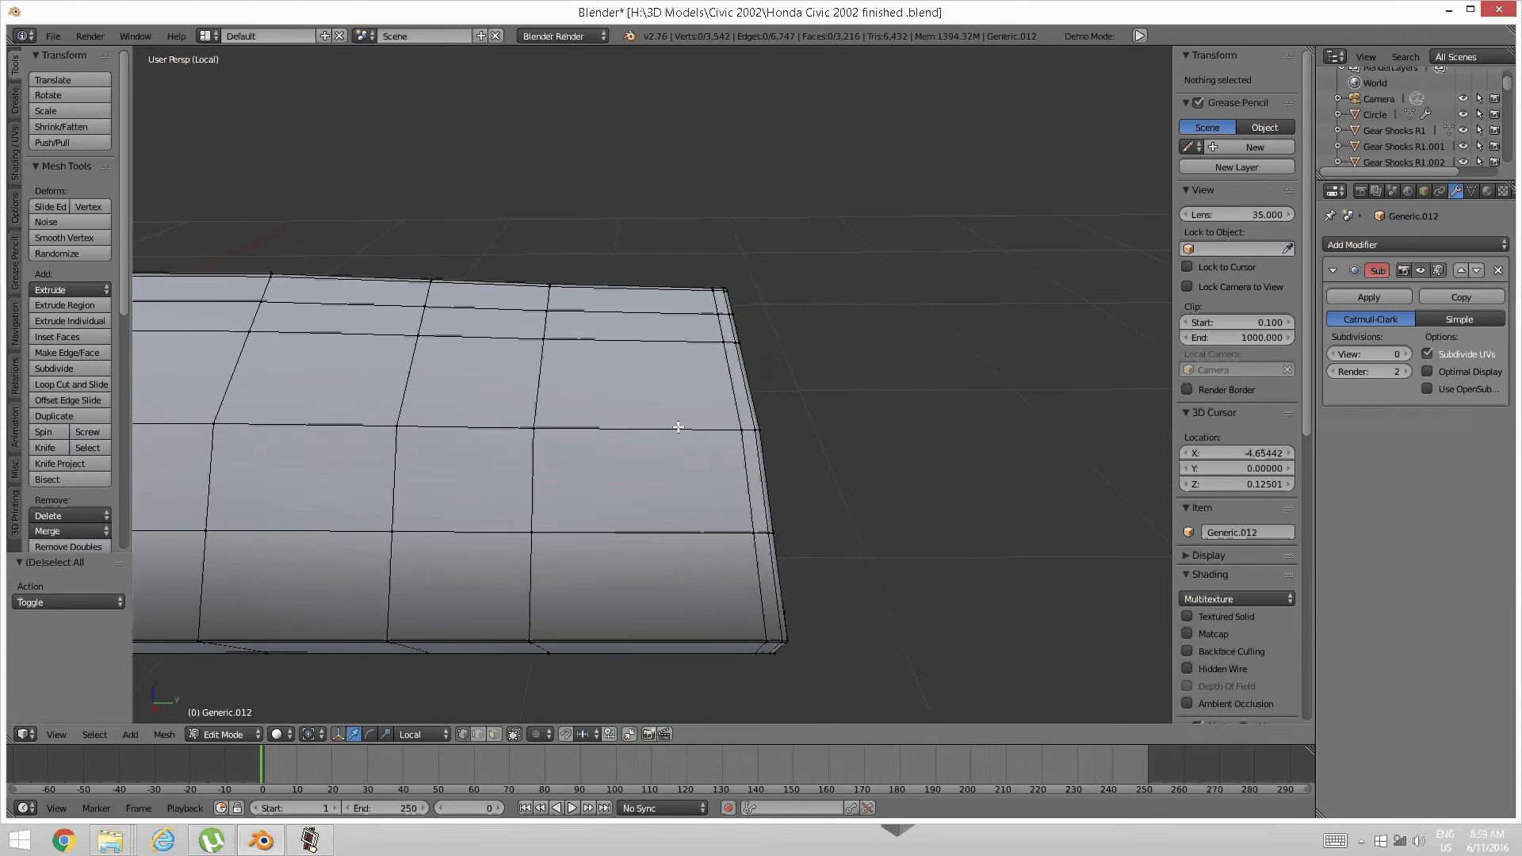
pyautogui.hotkey('ctrl', 'r')
pyautogui.click(708, 343)
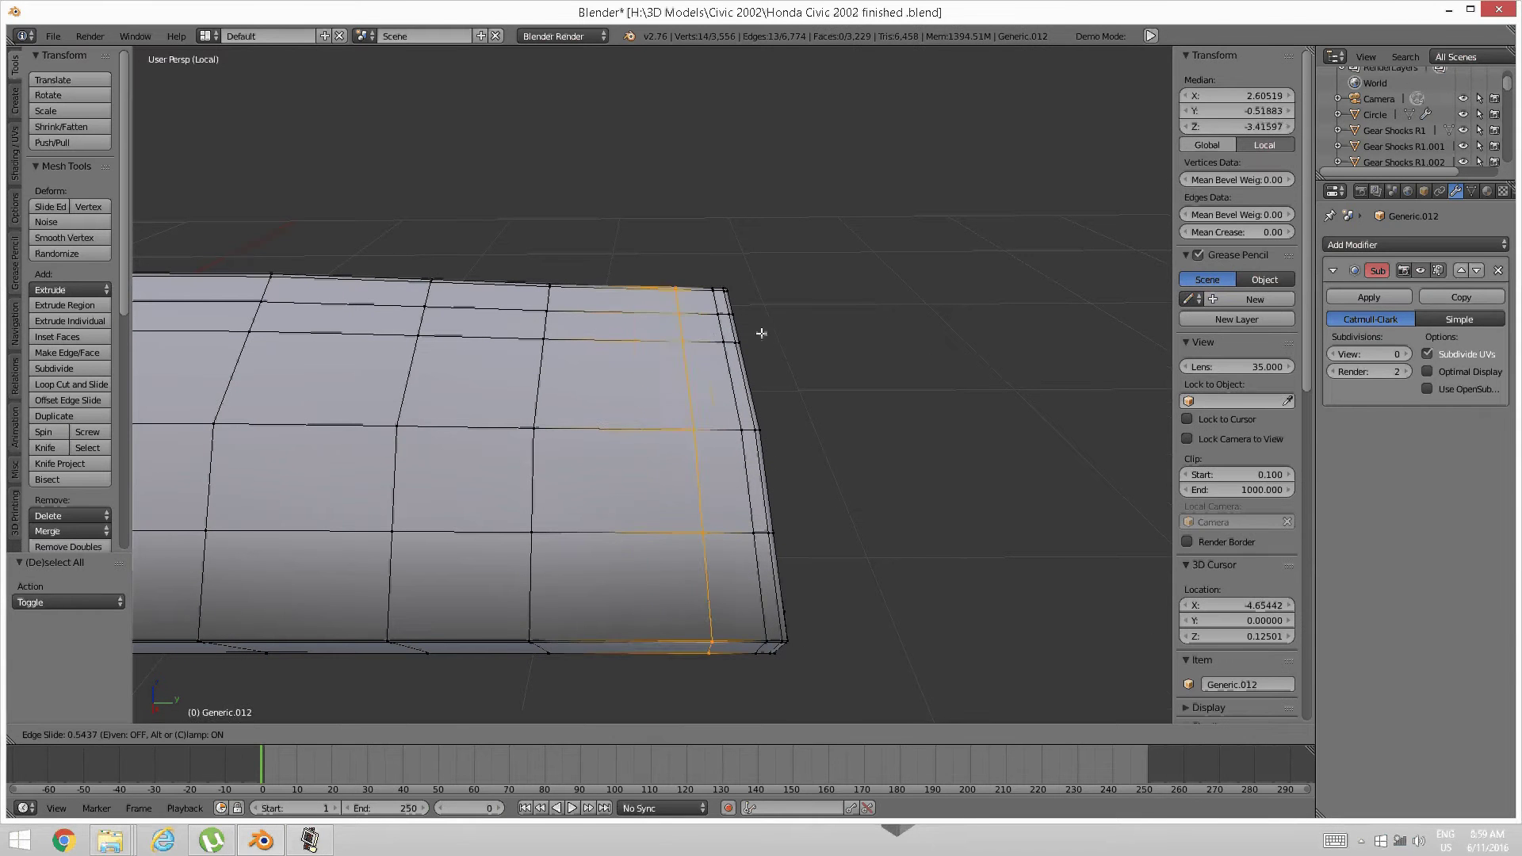
pyautogui.click(778, 333)
# Flatten the opposite end's new edge loop by scaling it along local Z by about 0.79
pyautogui.scroll(1, 700, 384)
pyautogui.moveTo(700, 383); pyautogui.dragTo(697, 377, button='middle')
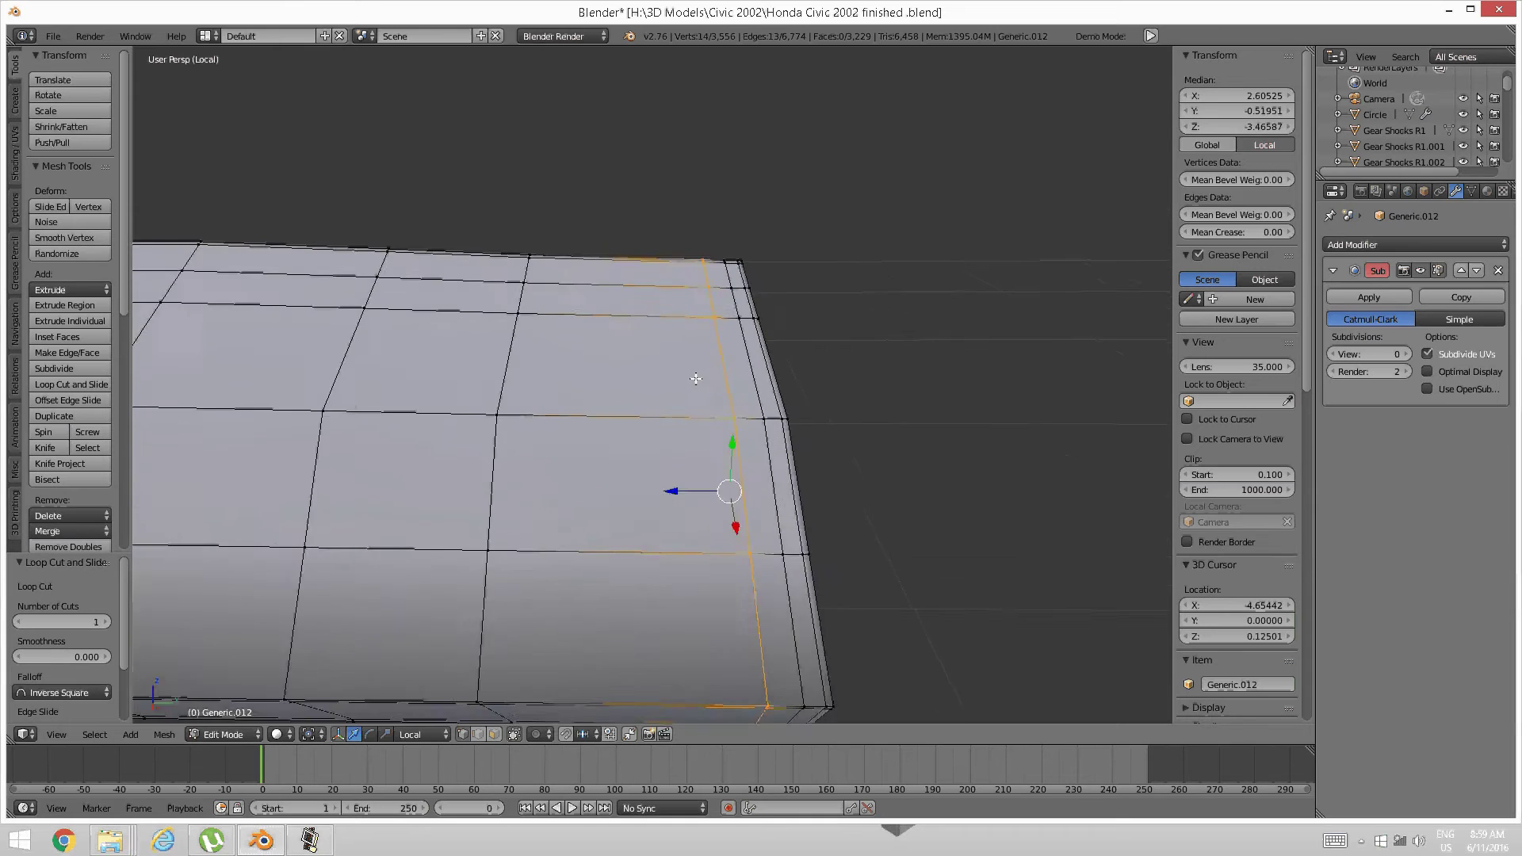
pyautogui.scroll(-1, 695, 377)
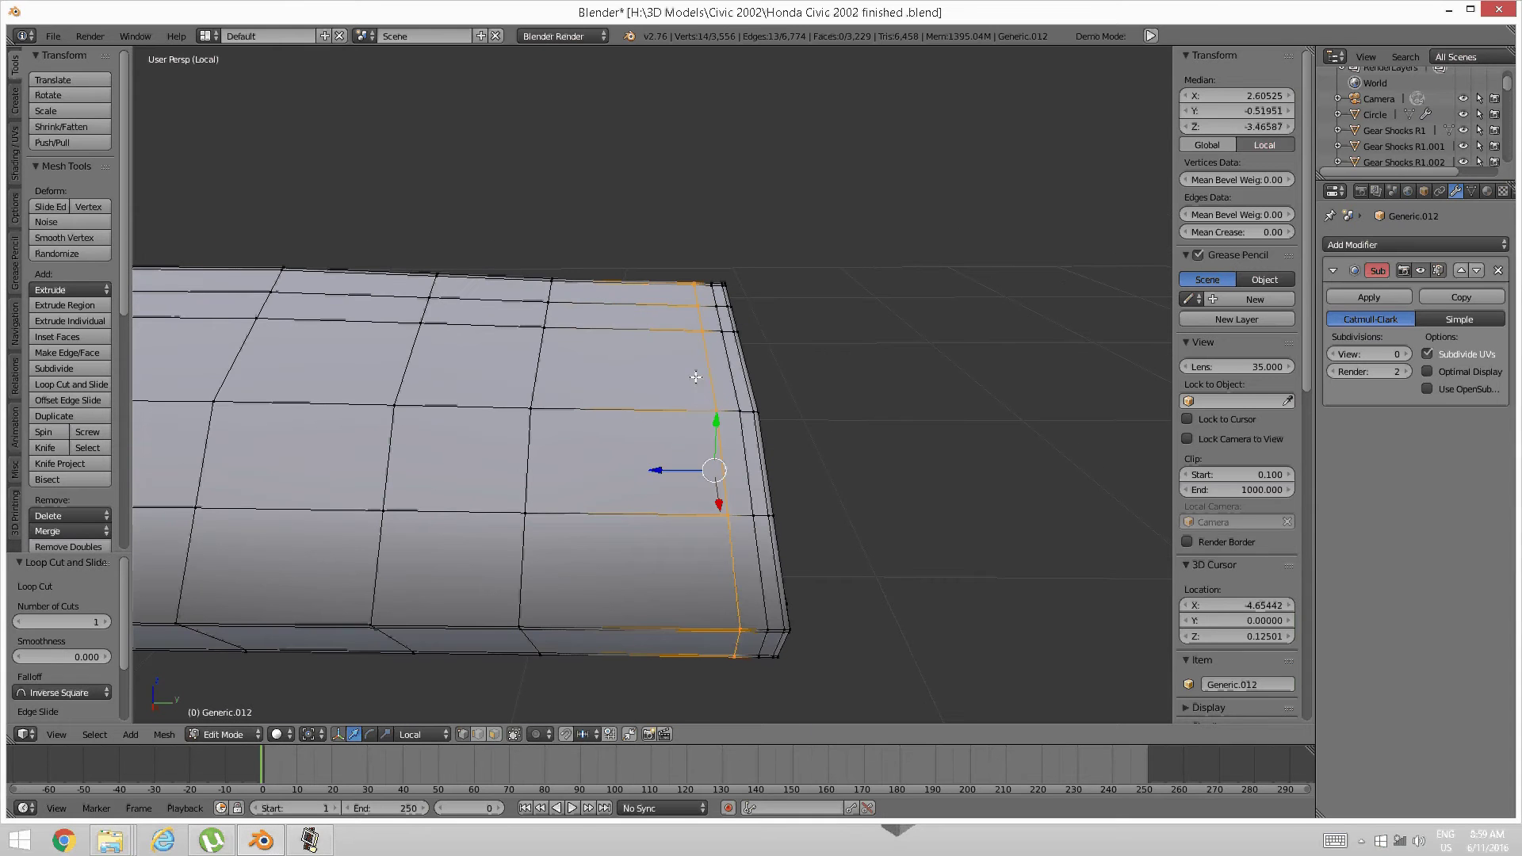
pyautogui.click(383, 734)
pyautogui.moveTo(668, 471)
pyautogui.mouseDown()
pyautogui.moveTo(698, 468)
pyautogui.moveTo(680, 472)
pyautogui.mouseUp()
pyautogui.moveTo(669, 455); pyautogui.dragTo(658, 457, button='middle')
pyautogui.scroll(2, 711, 375)
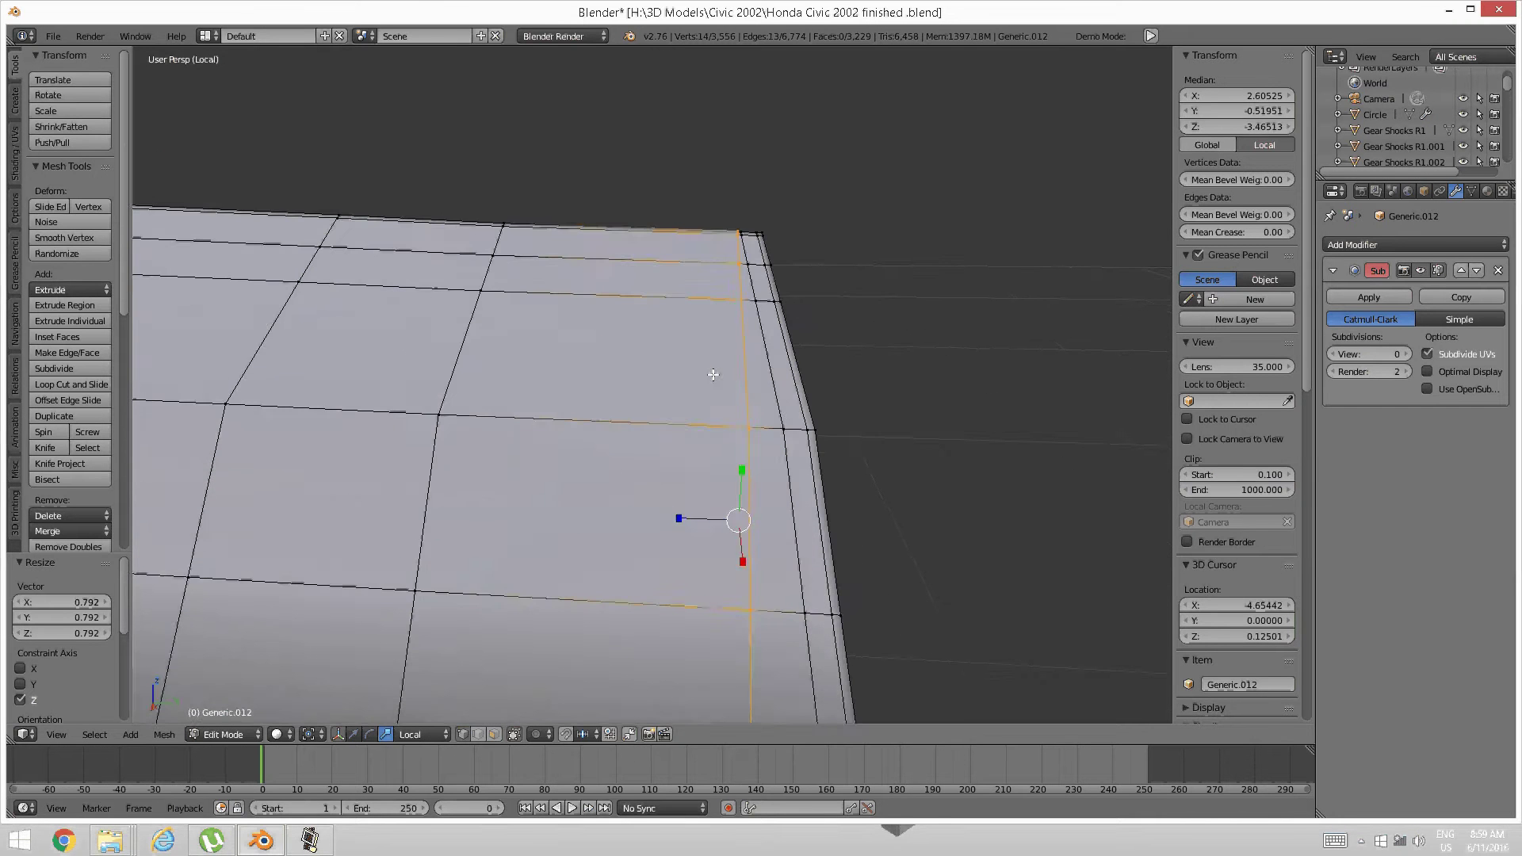
# Edge-slide the selected loop at the dashboard's end slightly inward, away from the outer edge, and deselect it
pyautogui.moveTo(712, 376)
pyautogui.mouseDown(button='middle')
pyautogui.moveTo(680, 376)
pyautogui.moveTo(708, 377)
pyautogui.mouseUp(button='middle')
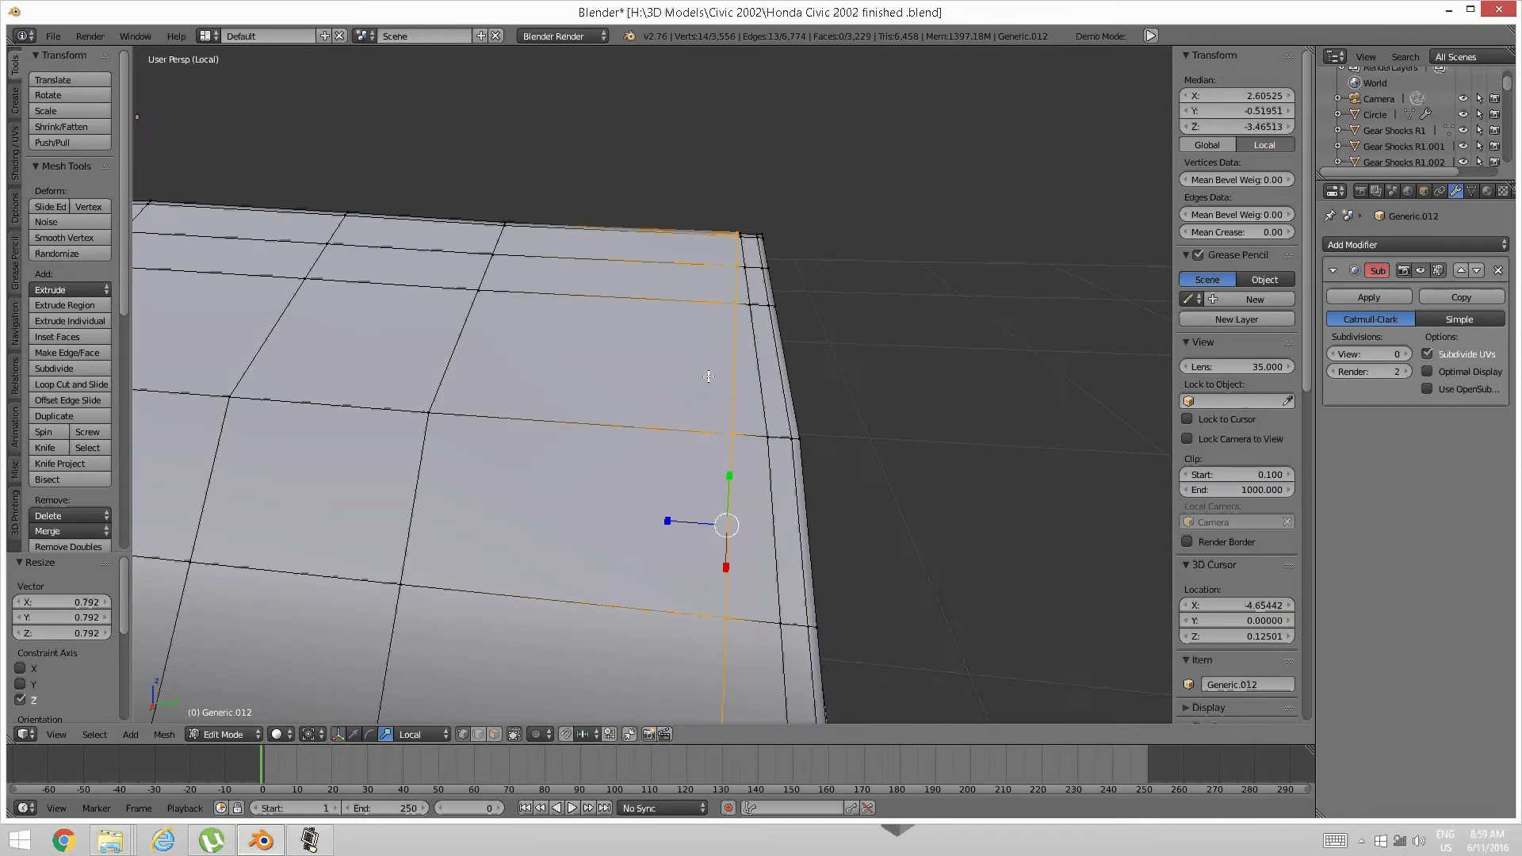
pyautogui.hotkey('ctrl', 'e')
pyautogui.click(643, 682)
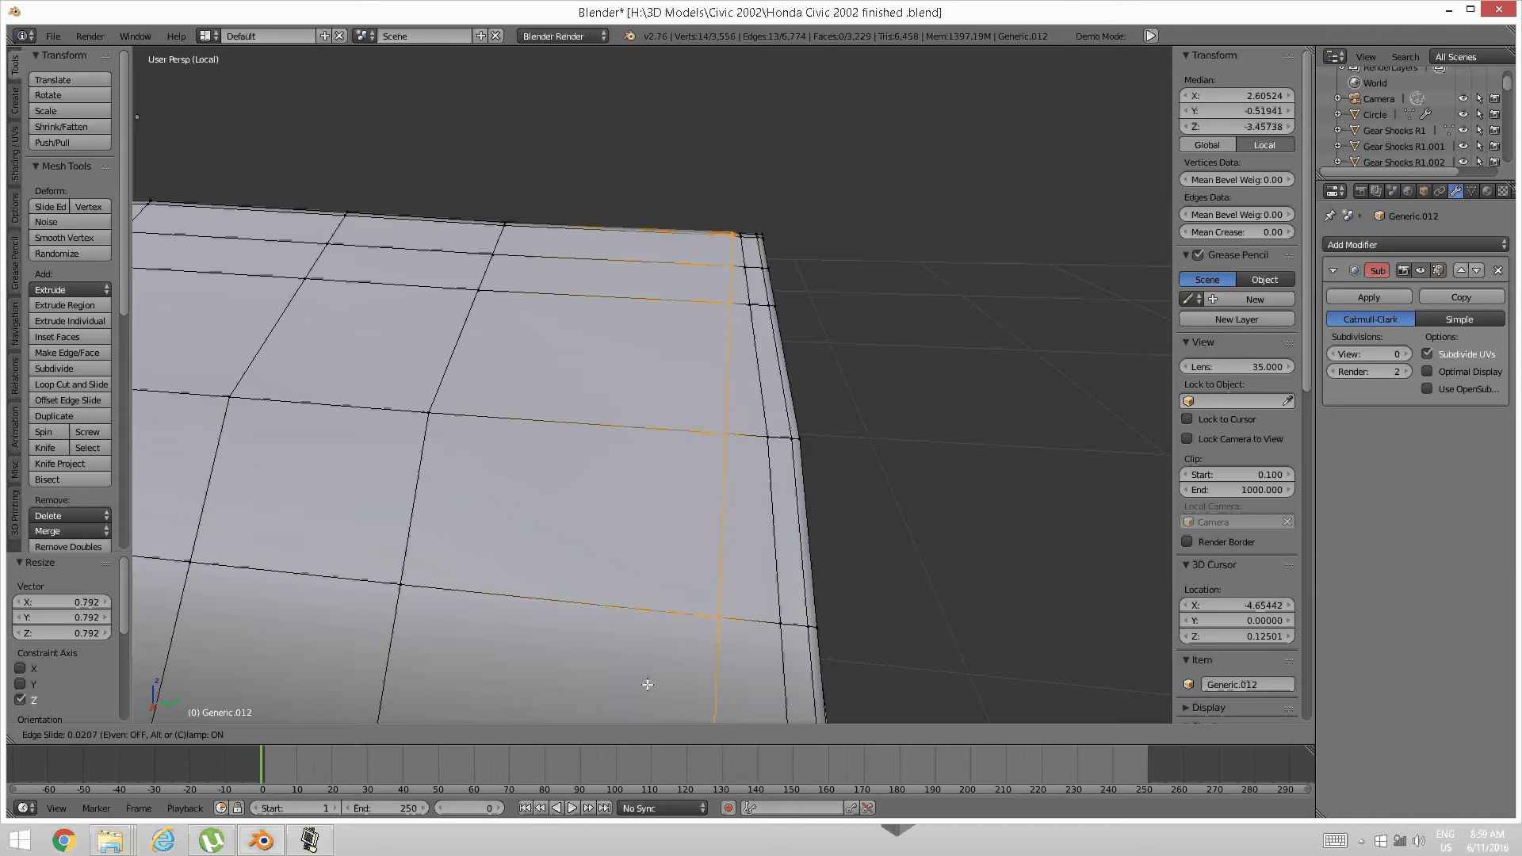
pyautogui.click(645, 684)
pyautogui.press('a')
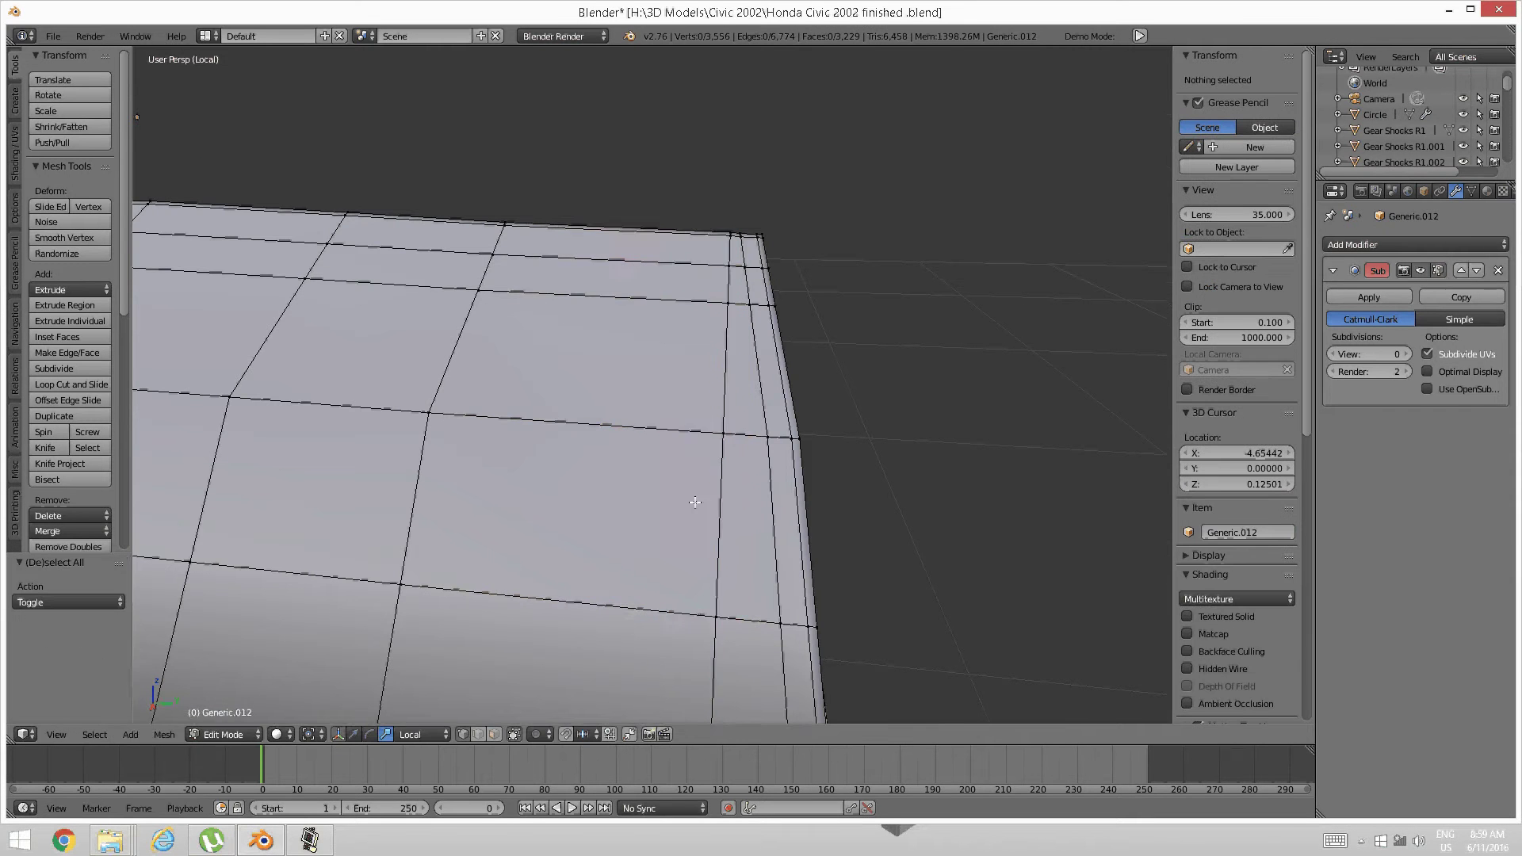
# Edge-slide the neighbouring inner vertical loop at the same end toward the dashboard's middle and deselect it
pyautogui.scroll(-3, 691, 501)
pyautogui.scroll(-2, 628, 449)
pyautogui.moveTo(642, 494); pyautogui.dragTo(611, 435, button='middle')
pyautogui.scroll(-2, 626, 428)
pyautogui.scroll(2, 610, 437)
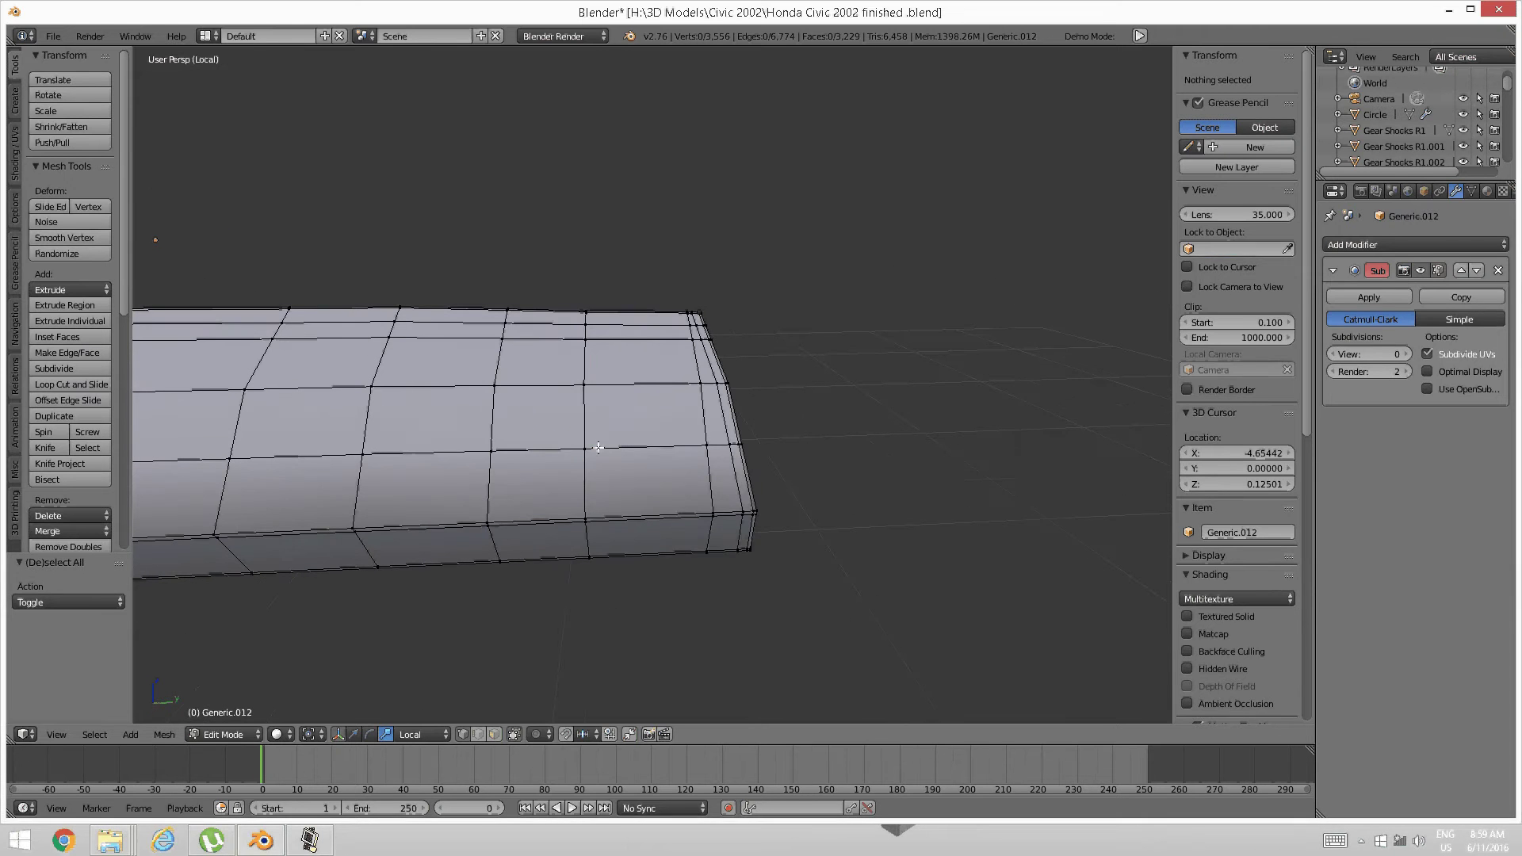
pyautogui.keyDown('alt'); pyautogui.rightClick(589, 437); pyautogui.keyUp('alt')
pyautogui.hotkey('ctrl', 'e')
pyautogui.click(591, 432)
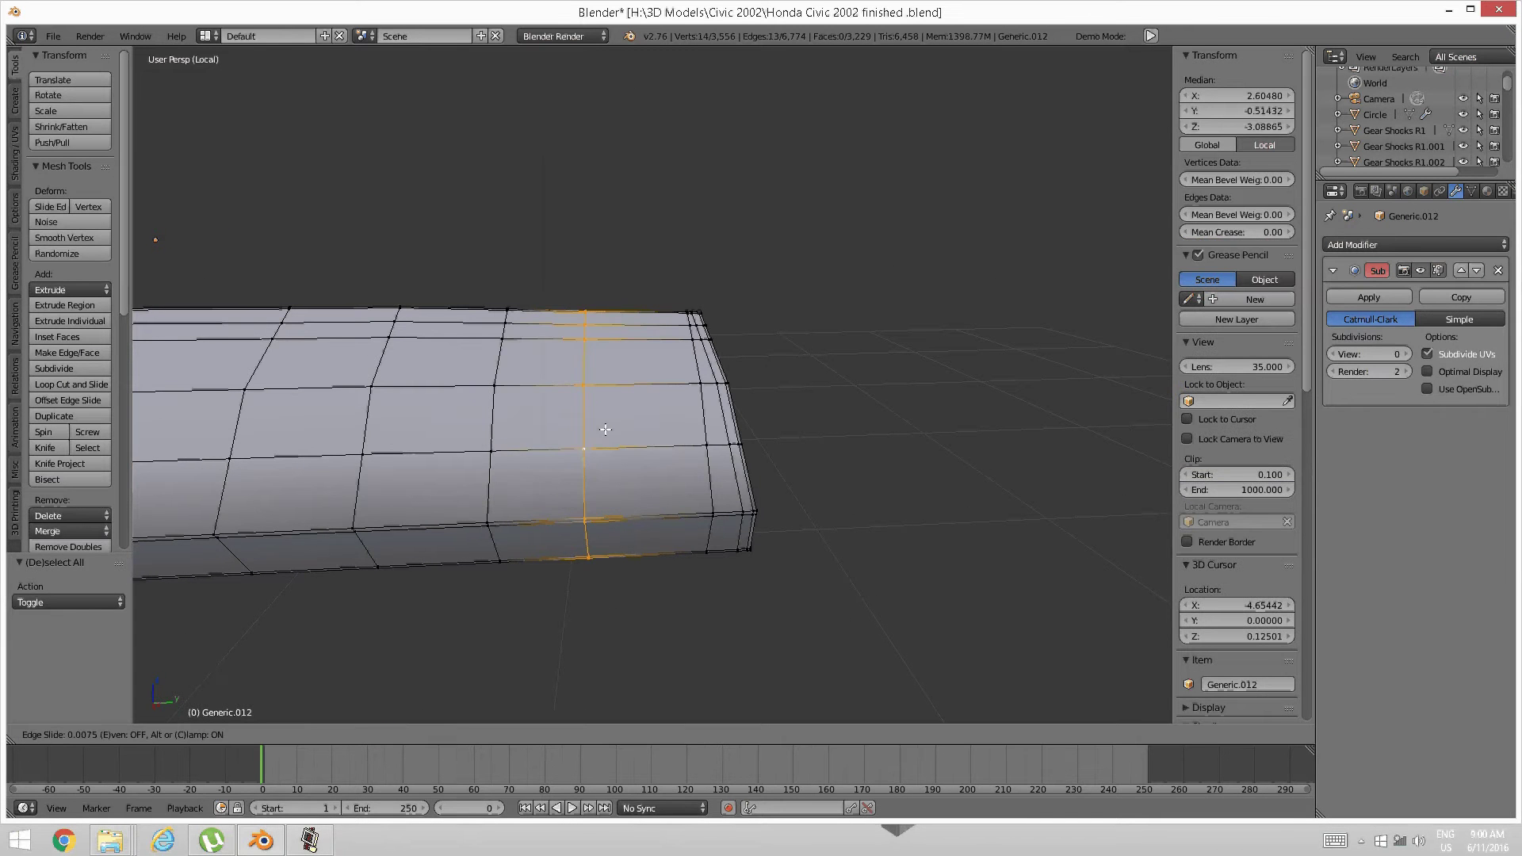
pyautogui.click(578, 442)
pyautogui.press('a')
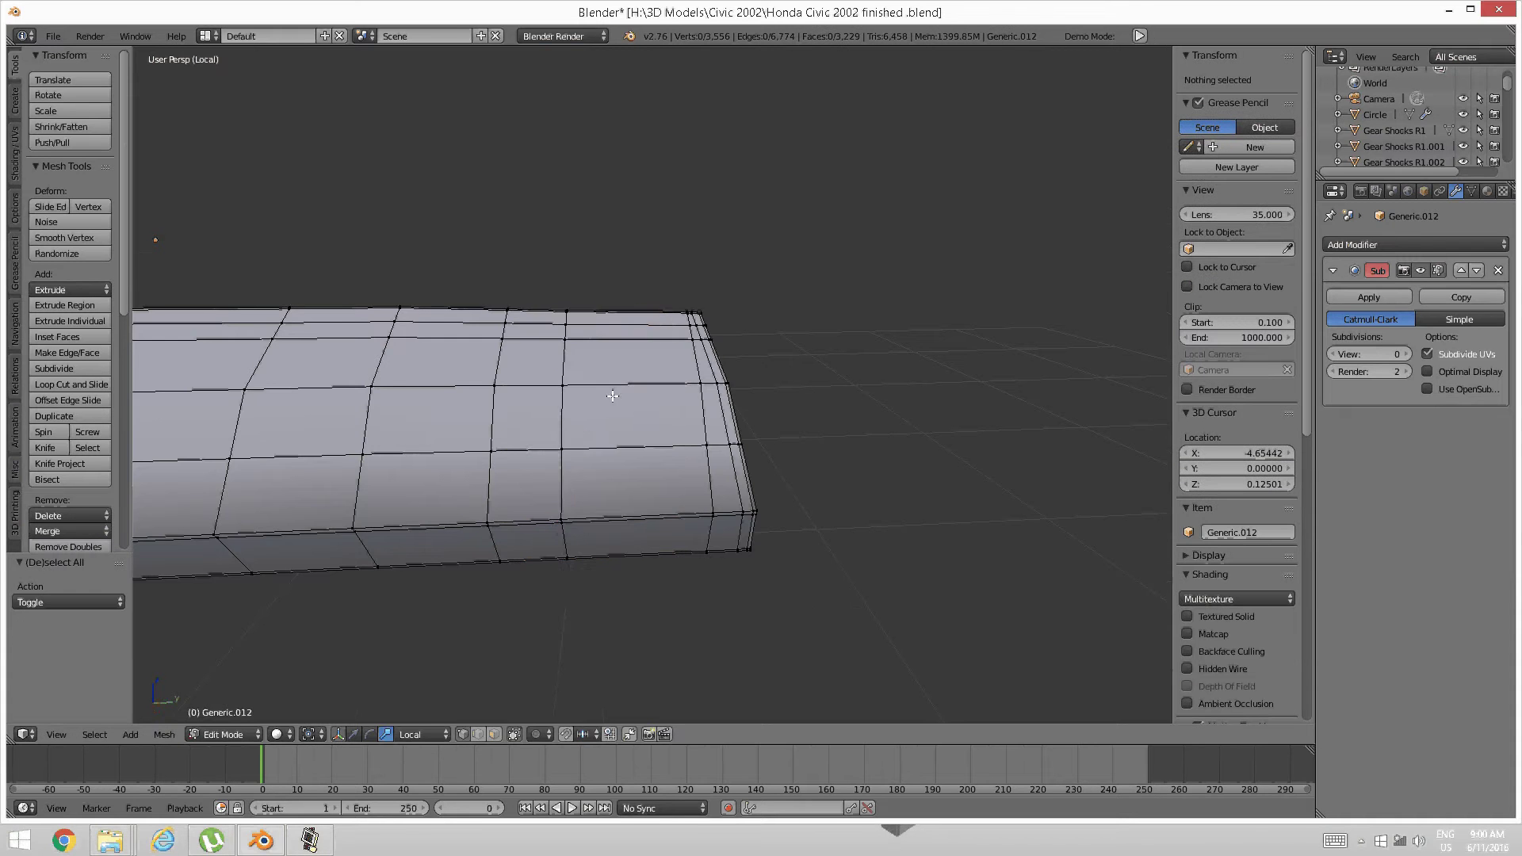
# Open the reference photo 51716388.jpg from the Civic 2002 folder and examine the driver-side dashboard vent up close
pyautogui.scroll(-2, 614, 409)
pyautogui.moveTo(613, 409); pyautogui.dragTo(614, 434, button='middle')
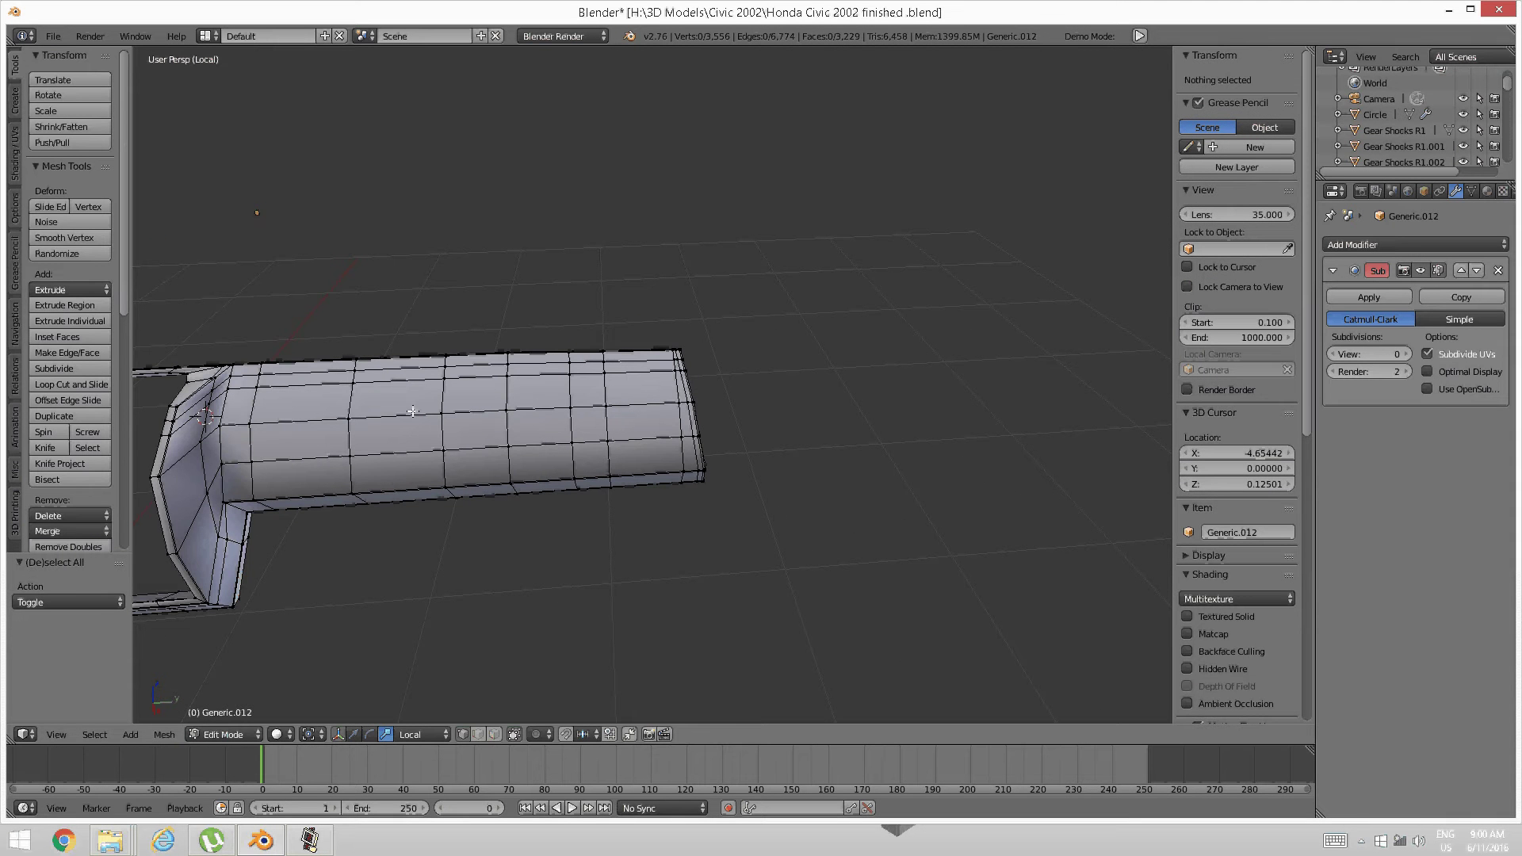
pyautogui.keyDown('shift'); pyautogui.moveTo(340, 459); pyautogui.dragTo(621, 434, button='middle'); pyautogui.keyUp('shift')
pyautogui.moveTo(384, 470)
pyautogui.keyDown('shift'); pyautogui.mouseDown(button='middle')
pyautogui.moveTo(588, 455)
pyautogui.moveTo(464, 482)
pyautogui.moveTo(590, 476)
pyautogui.mouseUp(button='middle'); pyautogui.keyUp('shift')
pyautogui.scroll(1, 464, 482)
pyautogui.moveTo(452, 474); pyautogui.dragTo(494, 482, button='middle')
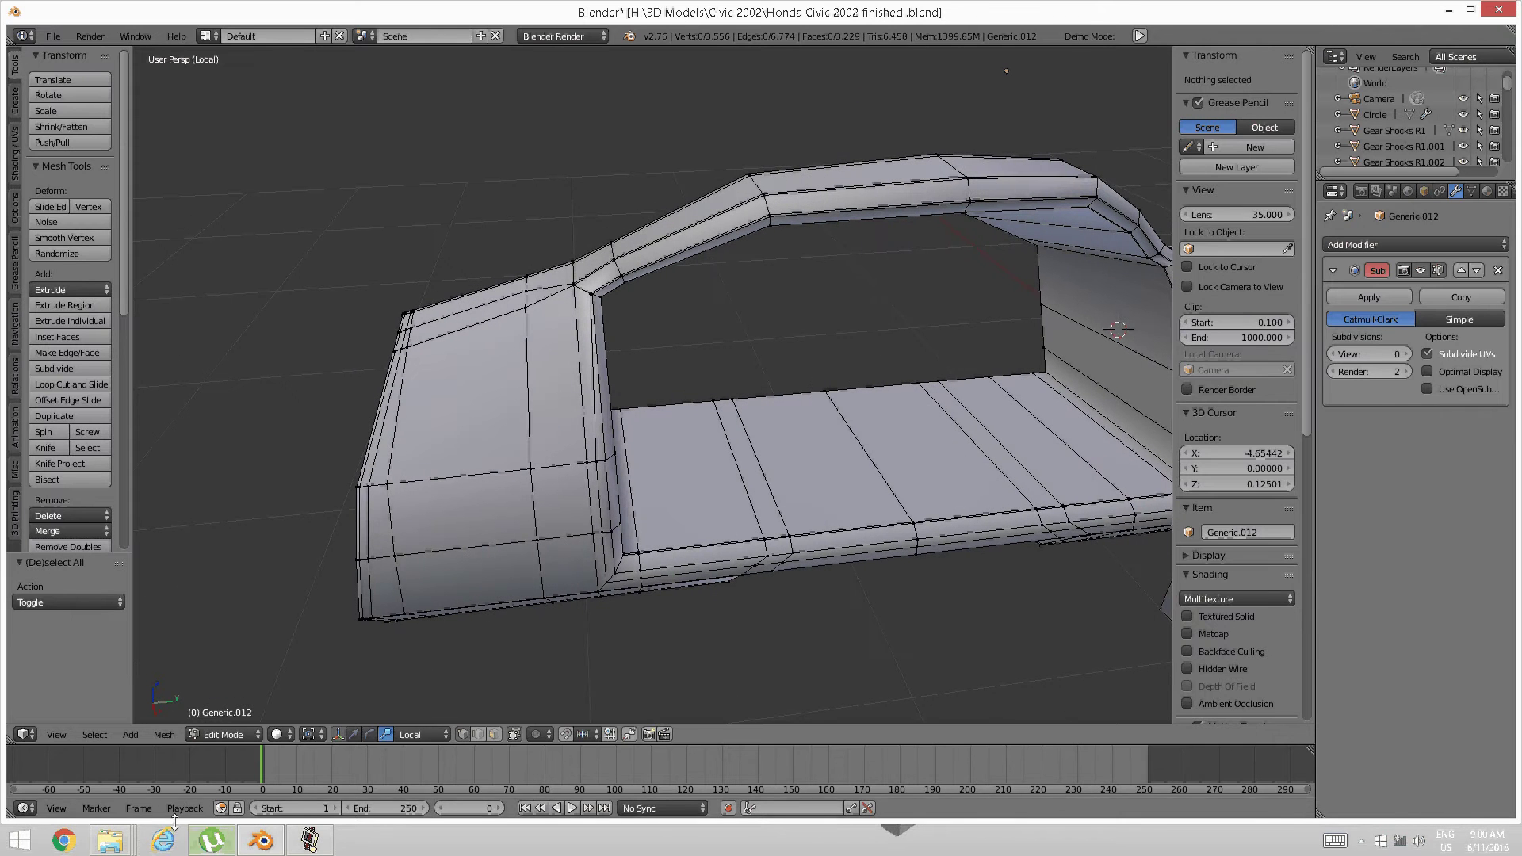
pyautogui.moveTo(119, 842)
pyautogui.click(347, 708)
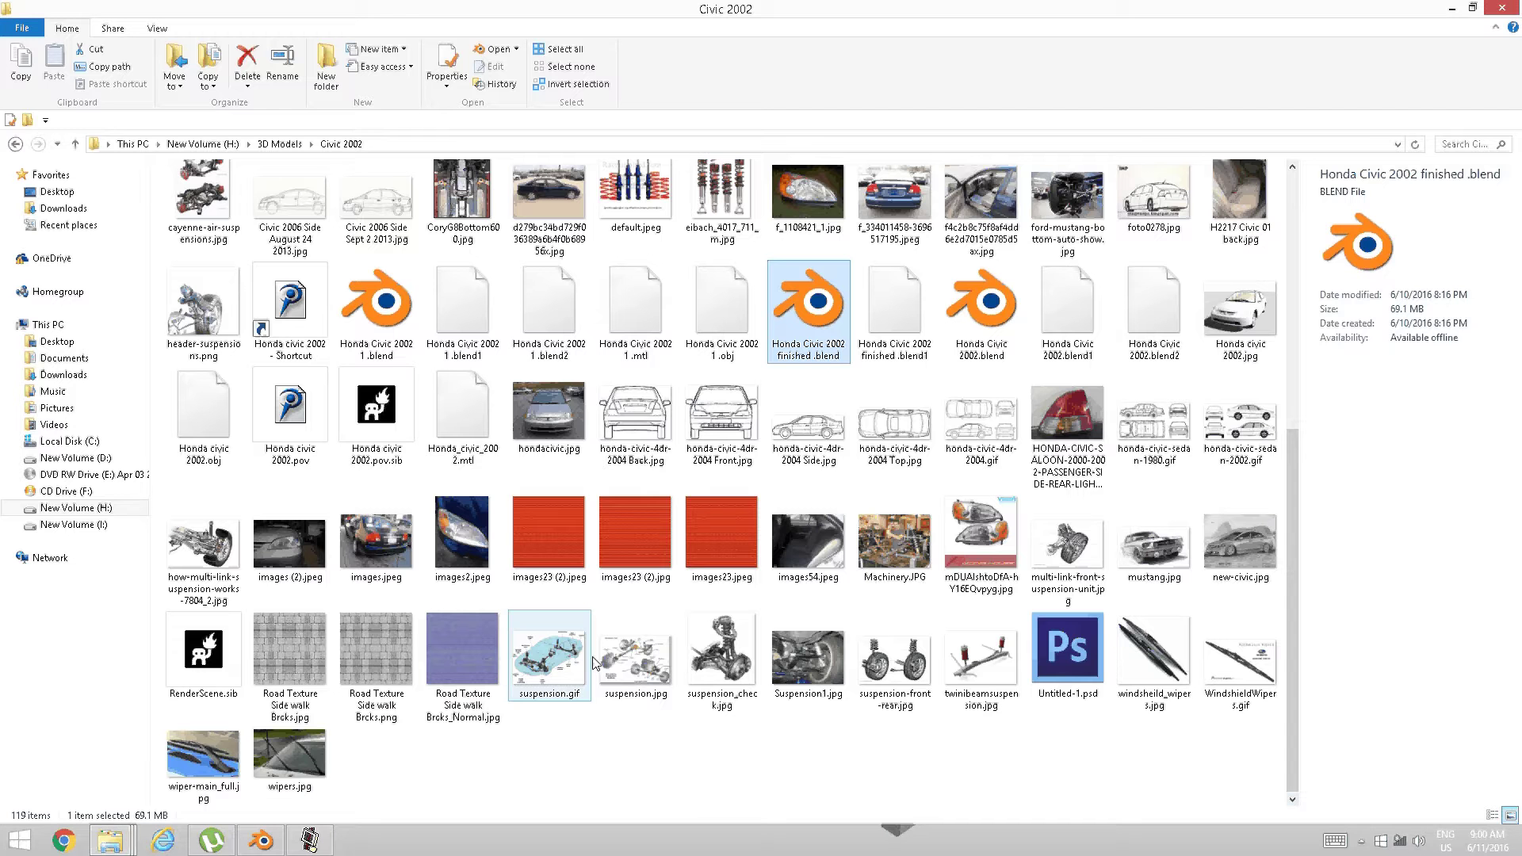
pyautogui.scroll(5, 773, 452)
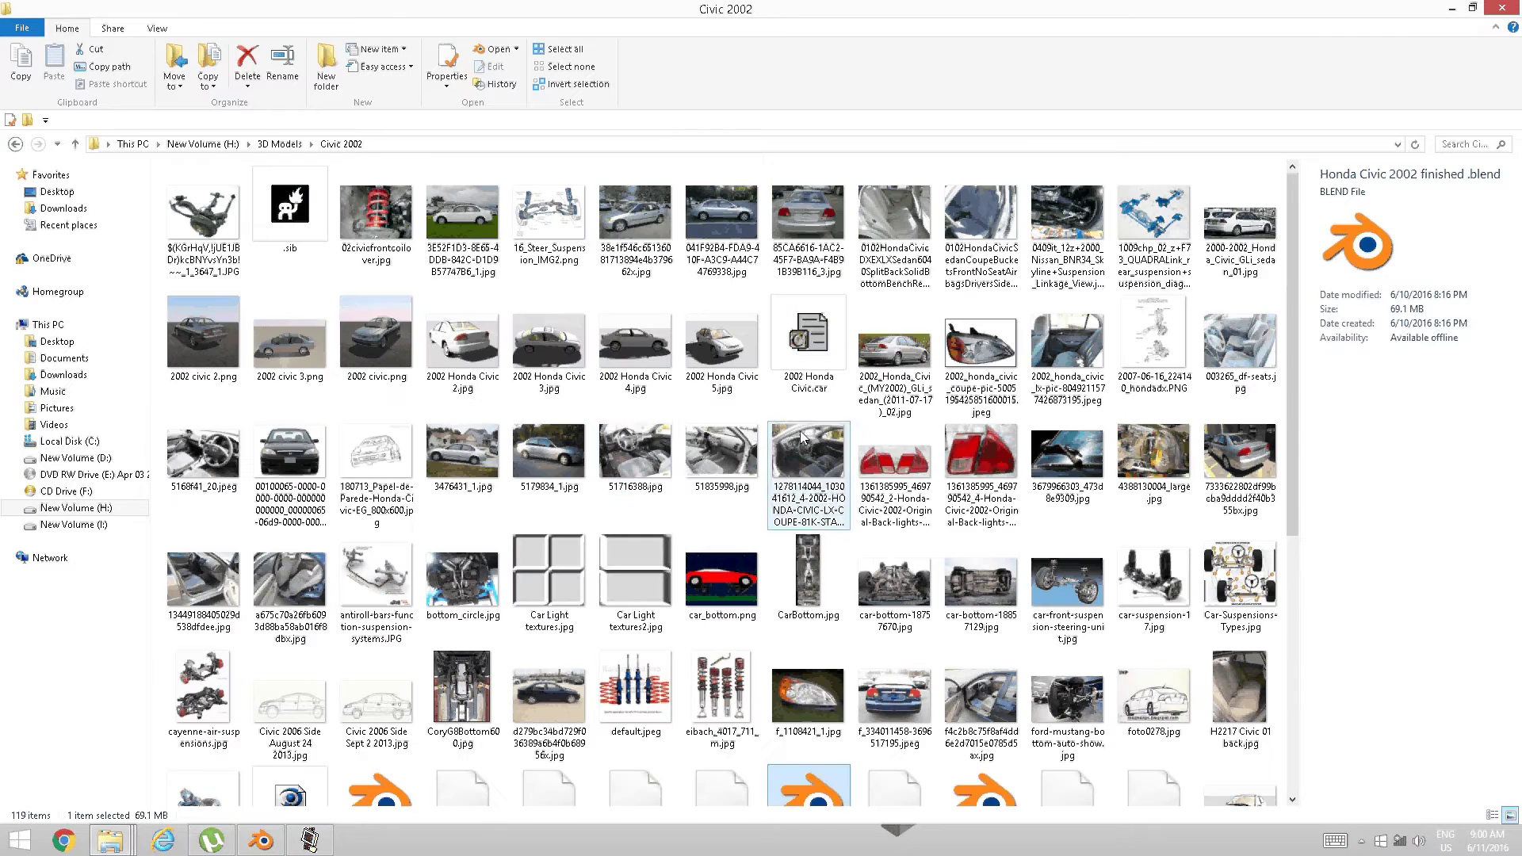
pyautogui.doubleClick(634, 452)
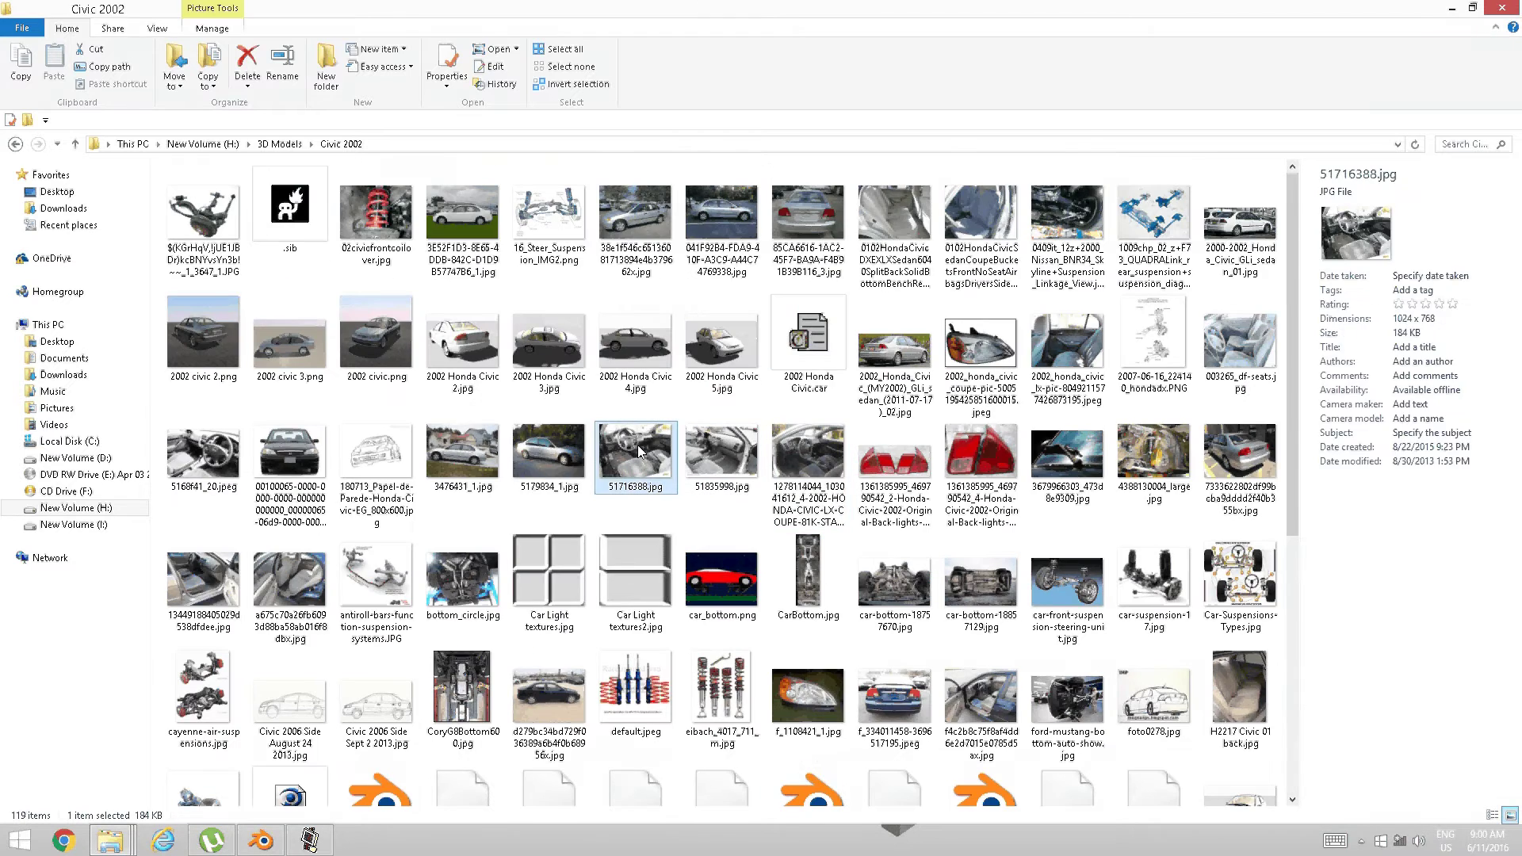
pyautogui.scroll(3, 588, 349)
pyautogui.moveTo(588, 349); pyautogui.dragTo(759, 583)
pyautogui.scroll(2, 262, 340)
pyautogui.moveTo(261, 341); pyautogui.dragTo(297, 410)
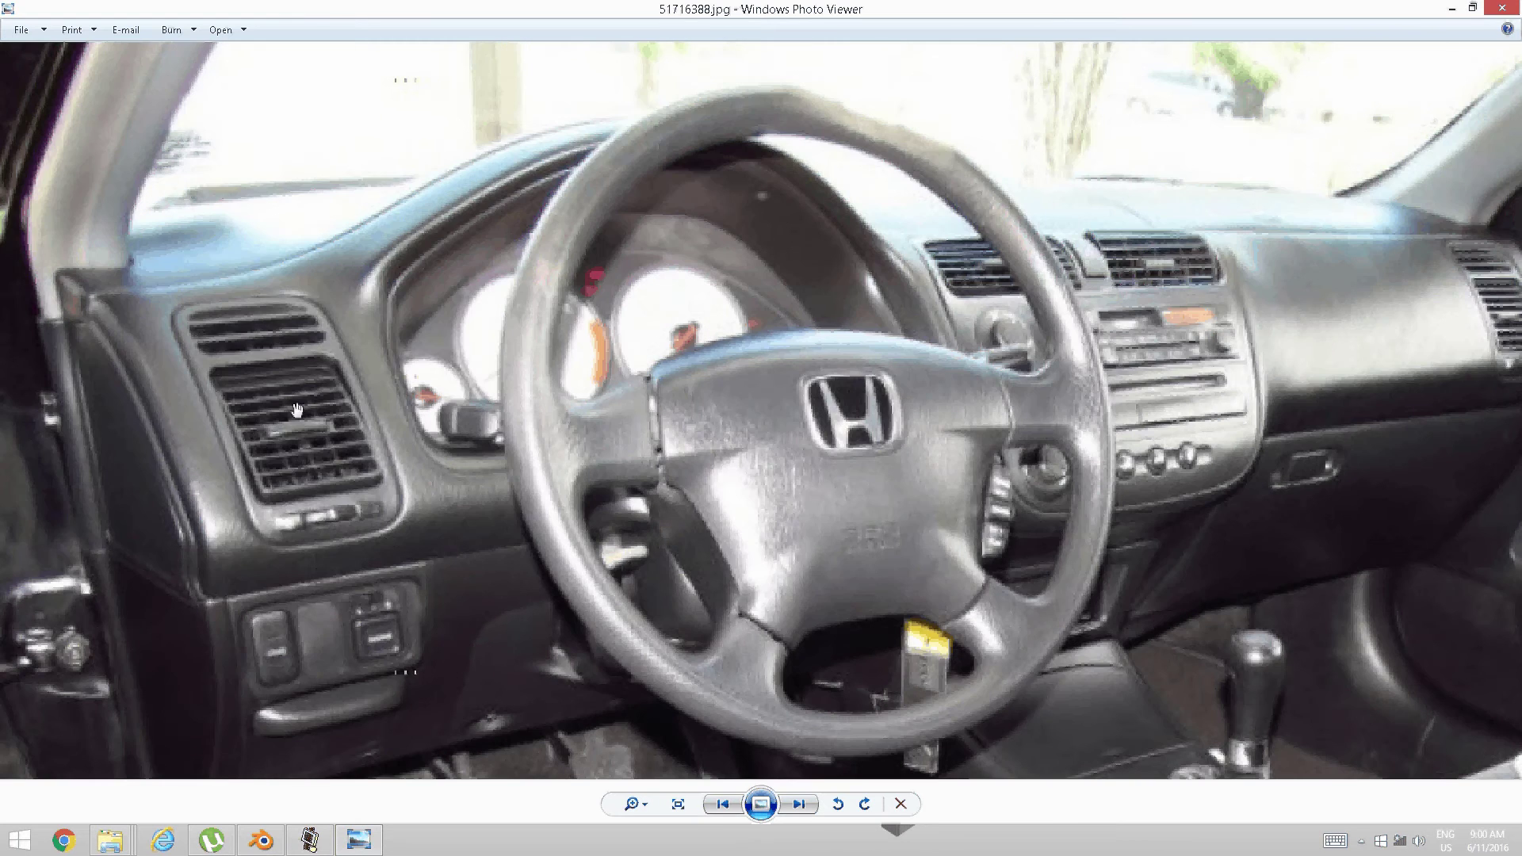
pyautogui.click(1490, 17)
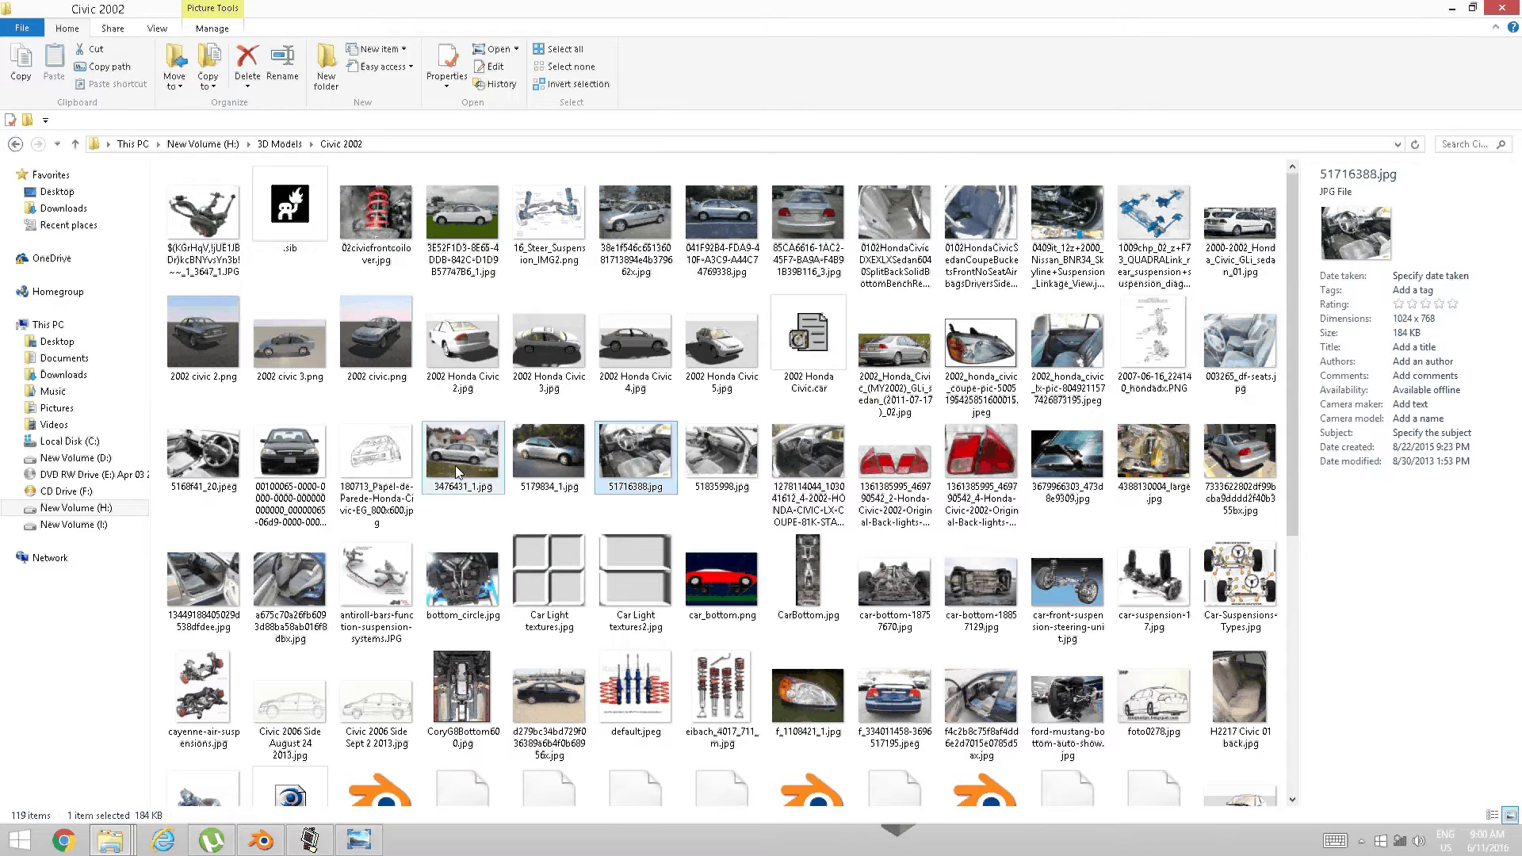
# Open the reference photo 51835998.jpg, examine the passenger-side vent's shape and placement, and return to Blender
pyautogui.doubleClick(730, 458)
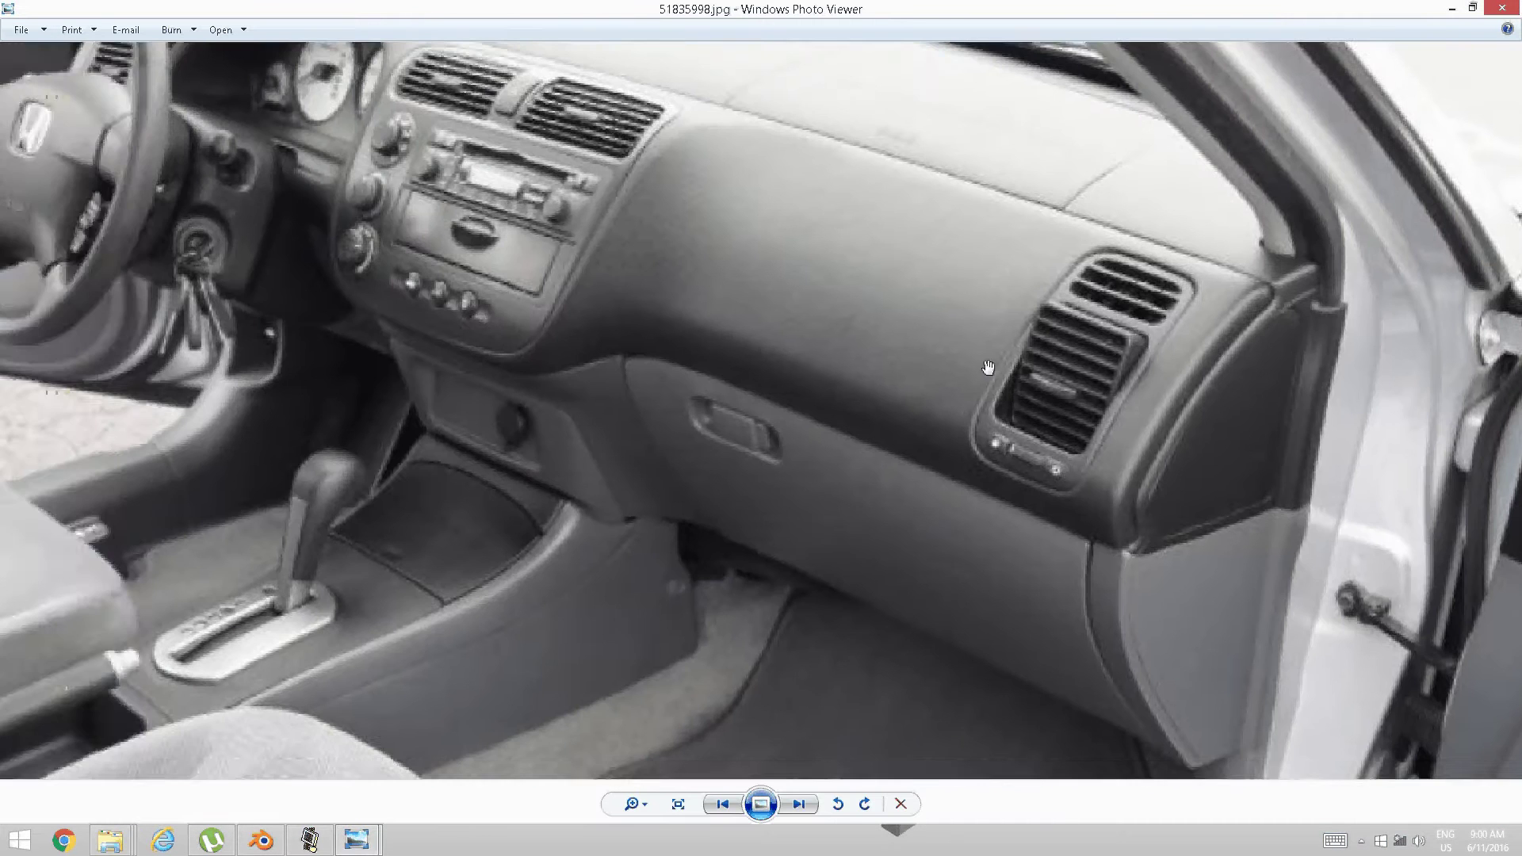
pyautogui.scroll(4, 988, 367)
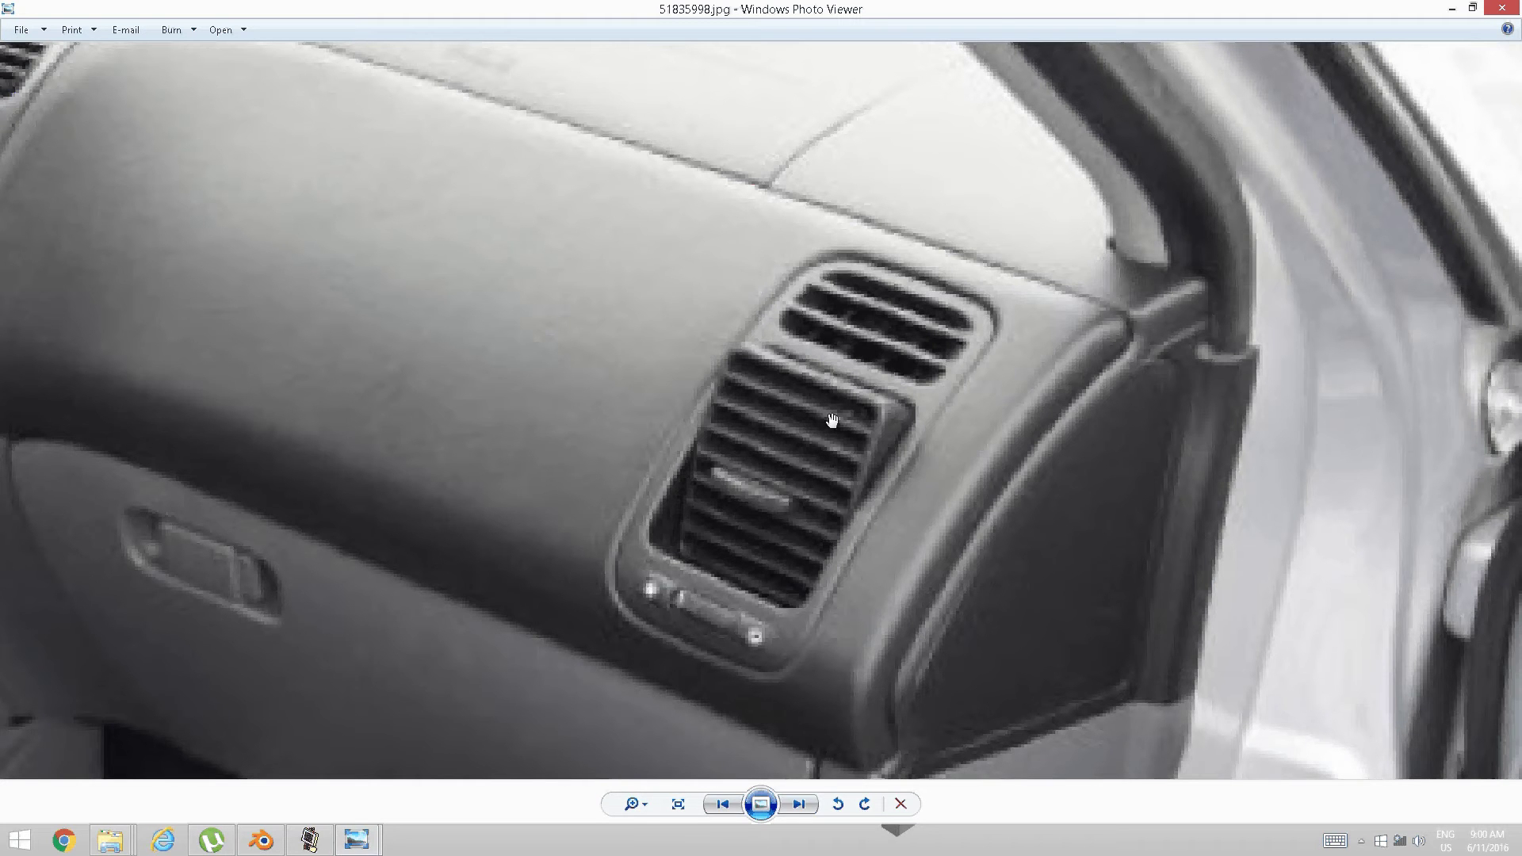
pyautogui.scroll(-1, 753, 548)
pyautogui.scroll(-2, 759, 547)
pyautogui.moveTo(984, 376); pyautogui.dragTo(1091, 362)
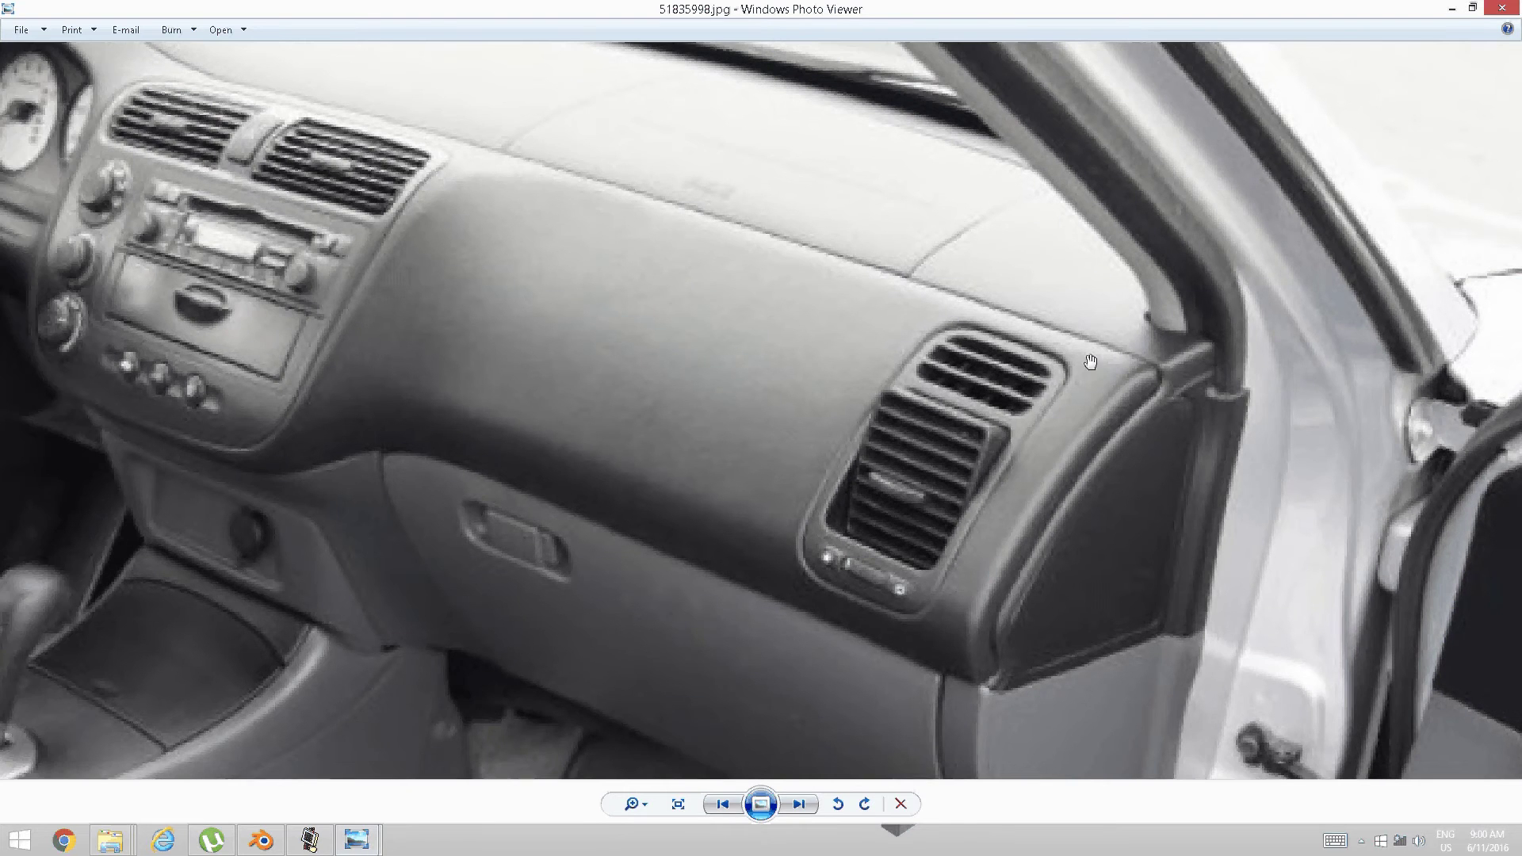
pyautogui.click(1453, 10)
pyautogui.click(261, 839)
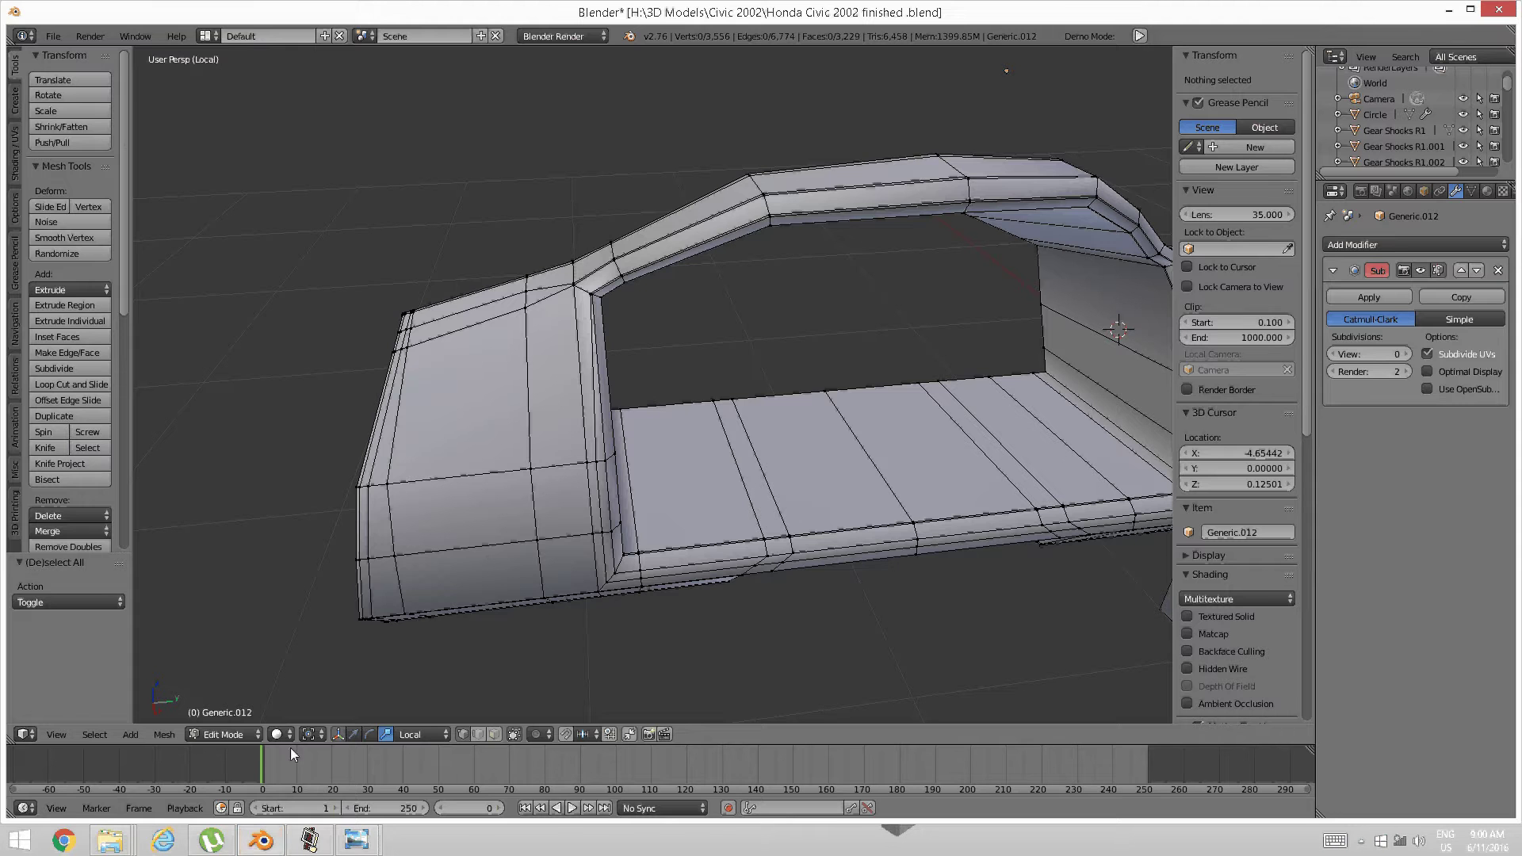
# In face select mode, select the three large stacked faces on the dashboard's front beside the instrument cluster opening
pyautogui.keyDown('shift'); pyautogui.moveTo(459, 482); pyautogui.dragTo(605, 474, button='middle'); pyautogui.keyUp('shift')
pyautogui.scroll(4, 689, 418)
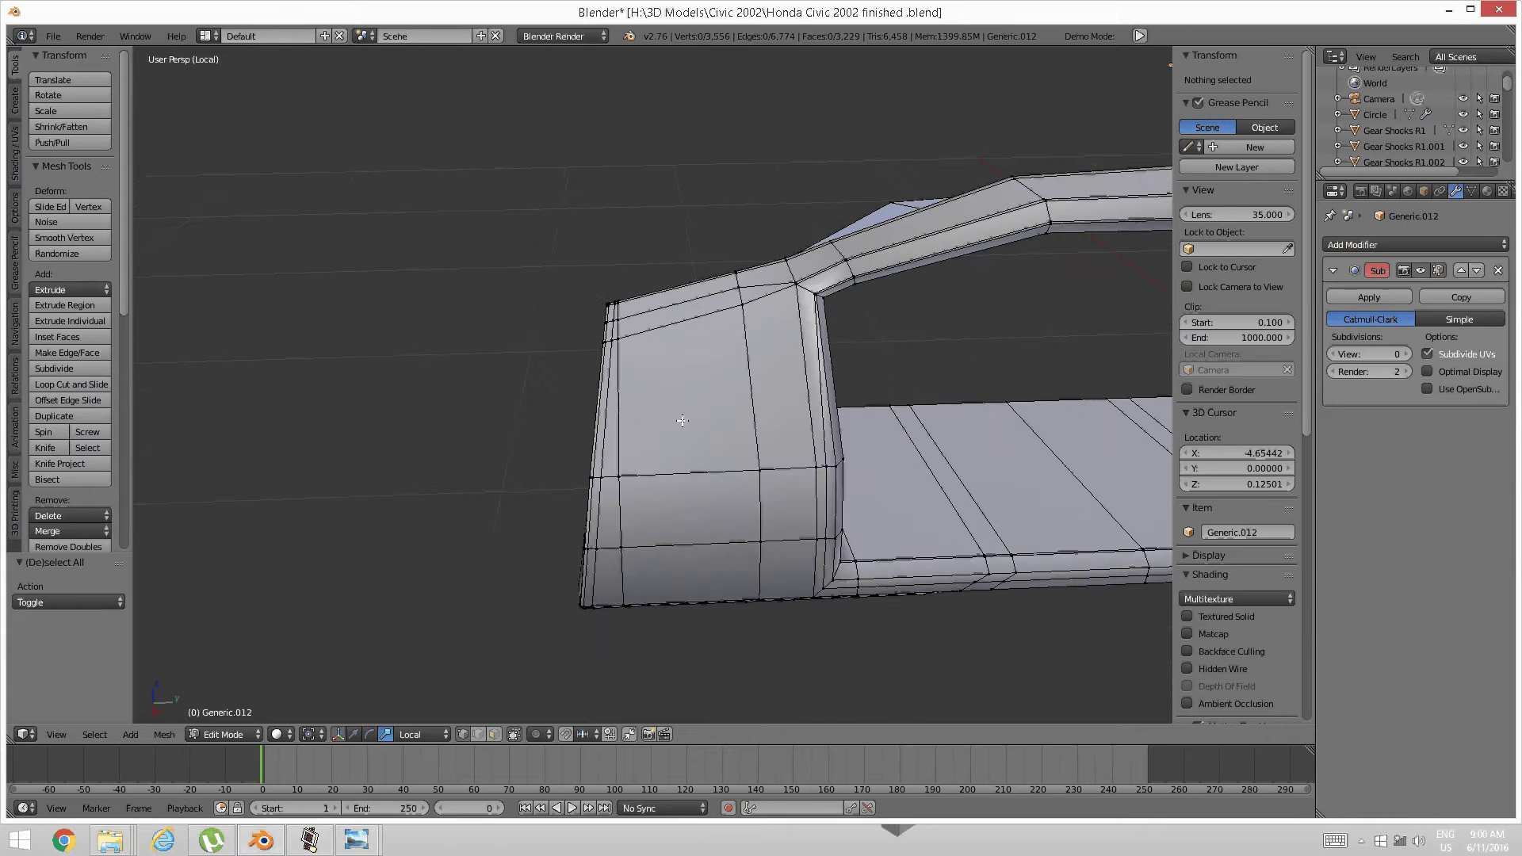
pyautogui.moveTo(650, 470); pyautogui.dragTo(650, 447, button='middle')
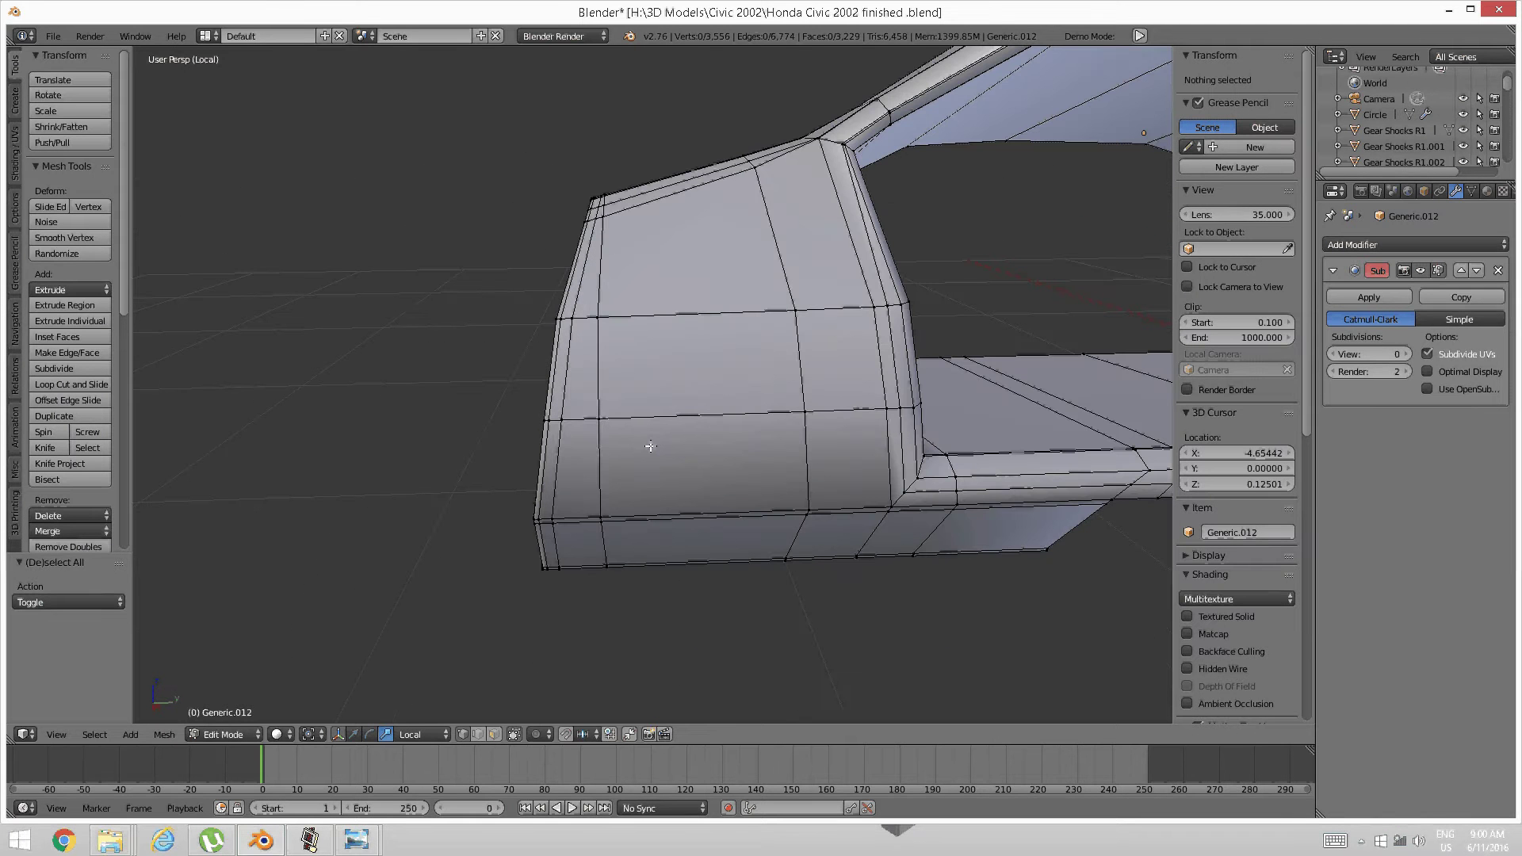
pyautogui.hotkey('ctrl', 'Tab')
pyautogui.click(632, 480)
pyautogui.rightClick(687, 244)
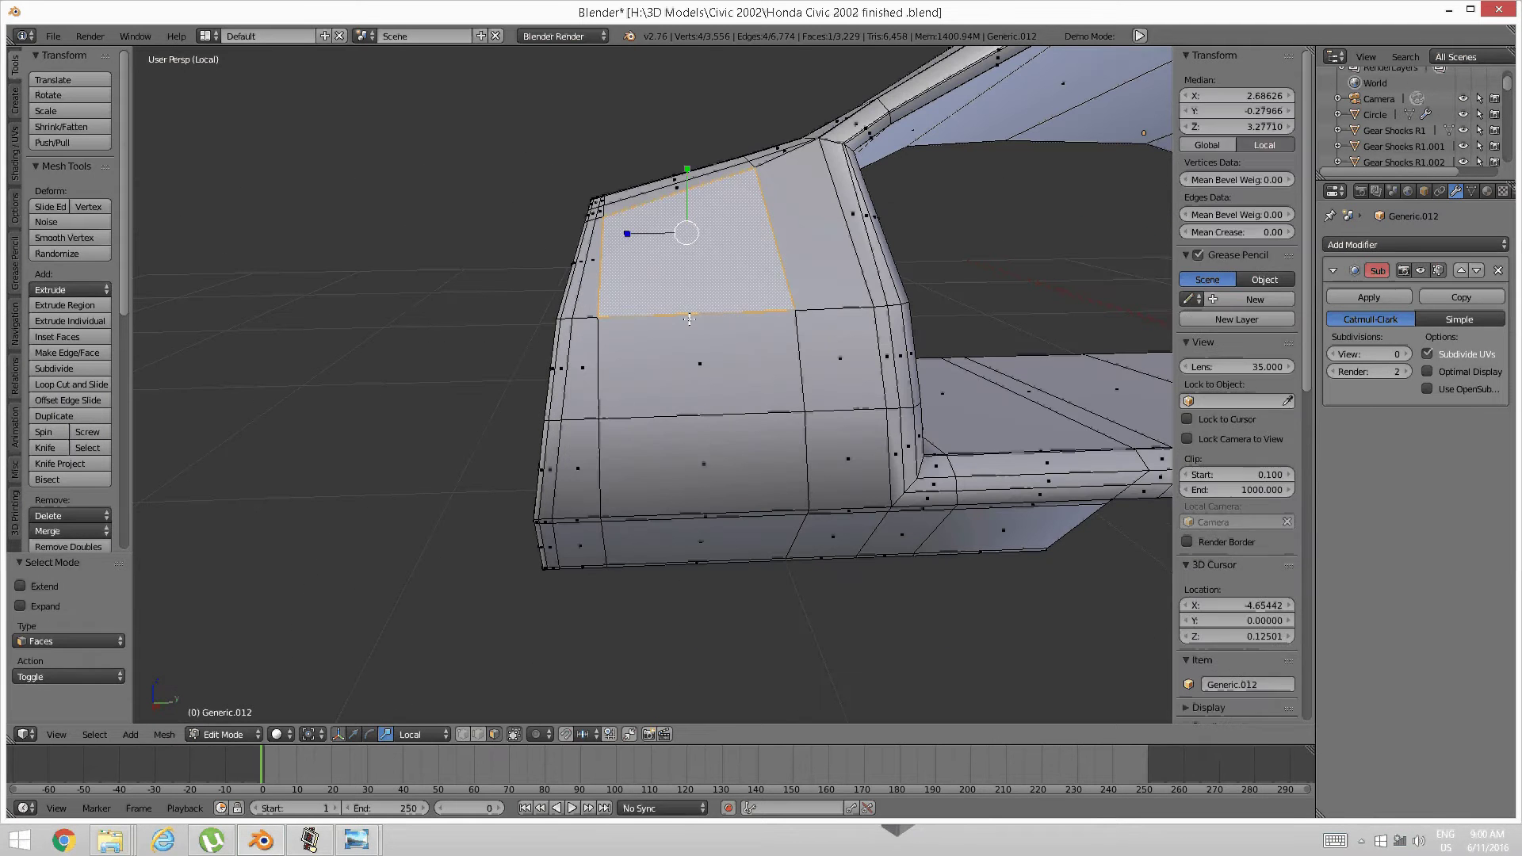
pyautogui.keyDown('shift'); pyautogui.rightClick(697, 384); pyautogui.keyUp('shift')
pyautogui.keyDown('shift'); pyautogui.rightClick(703, 446); pyautogui.keyUp('shift')
pyautogui.moveTo(680, 345); pyautogui.dragTo(680, 388, button='middle')
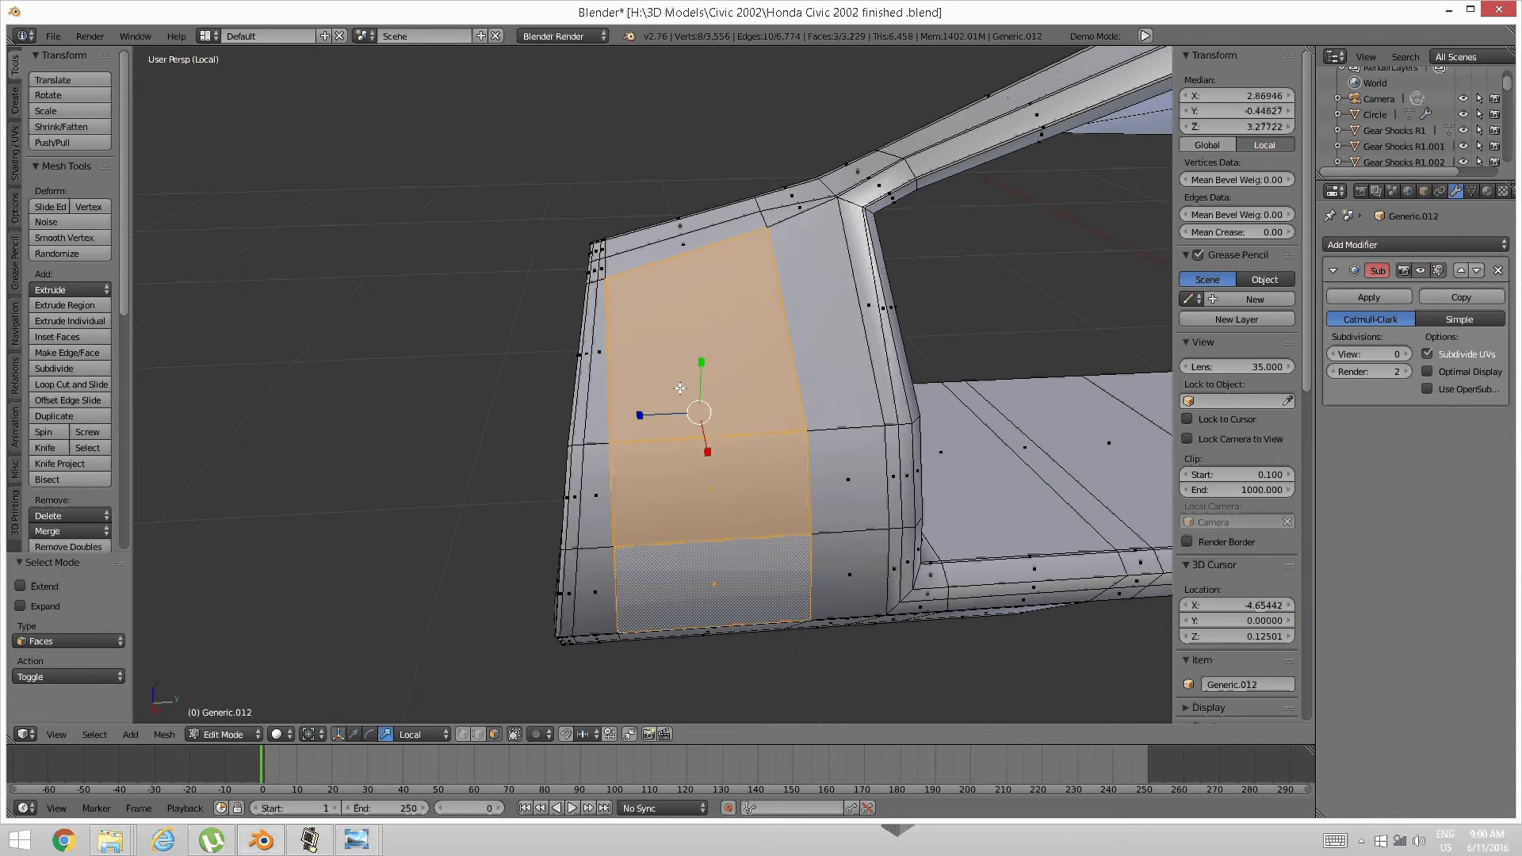
pyautogui.keyDown('shift'); pyautogui.moveTo(688, 551); pyautogui.dragTo(661, 535, button='middle'); pyautogui.keyUp('shift')
# Compare the selected vent area with the passenger-side vent in reference photo 51835998.jpg and return to Blender
pyautogui.moveTo(356, 839)
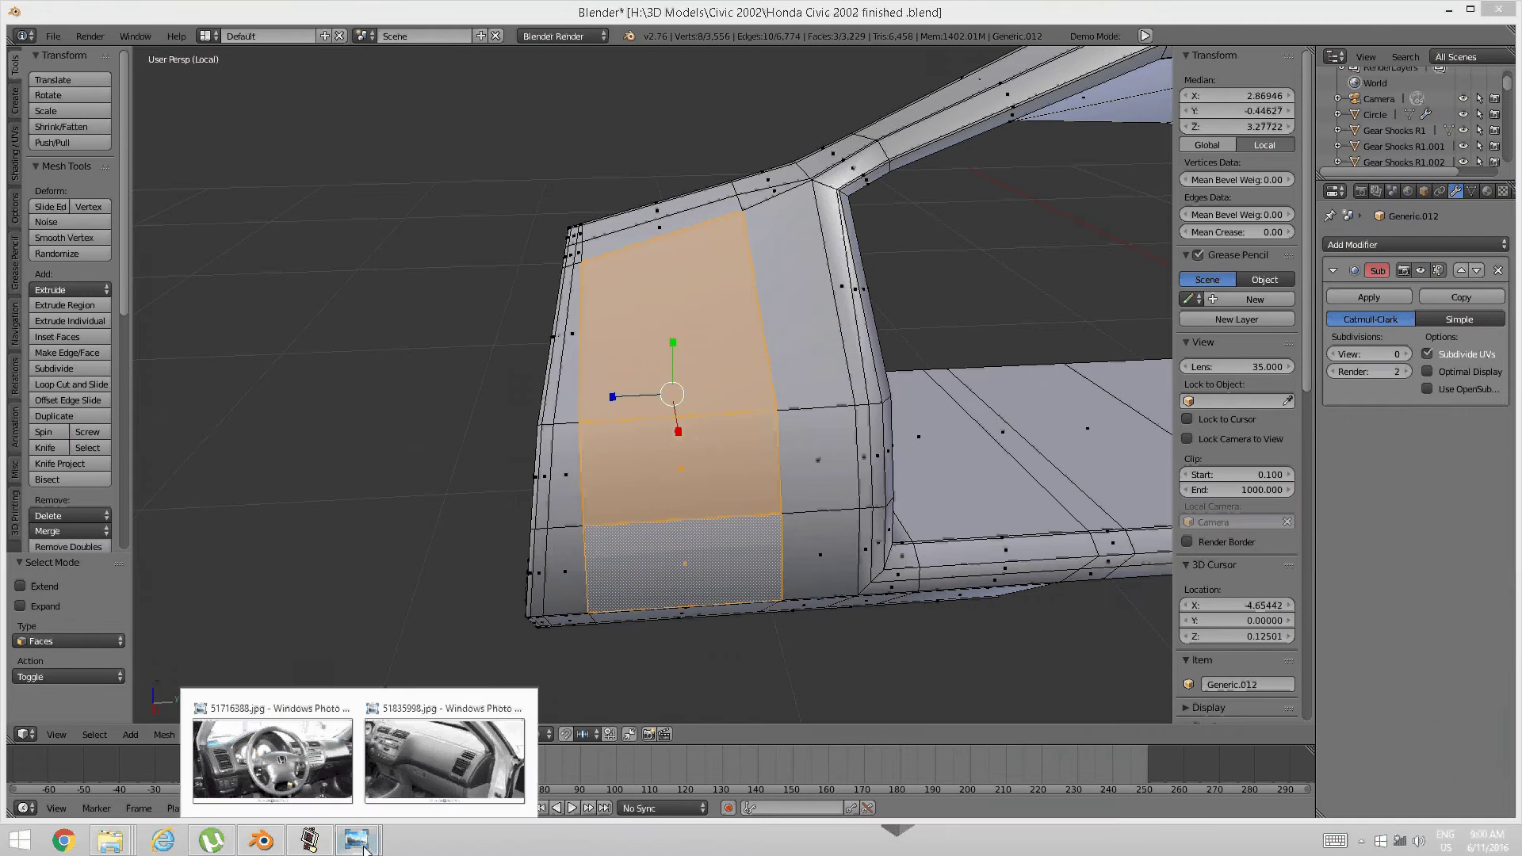
pyautogui.click(454, 782)
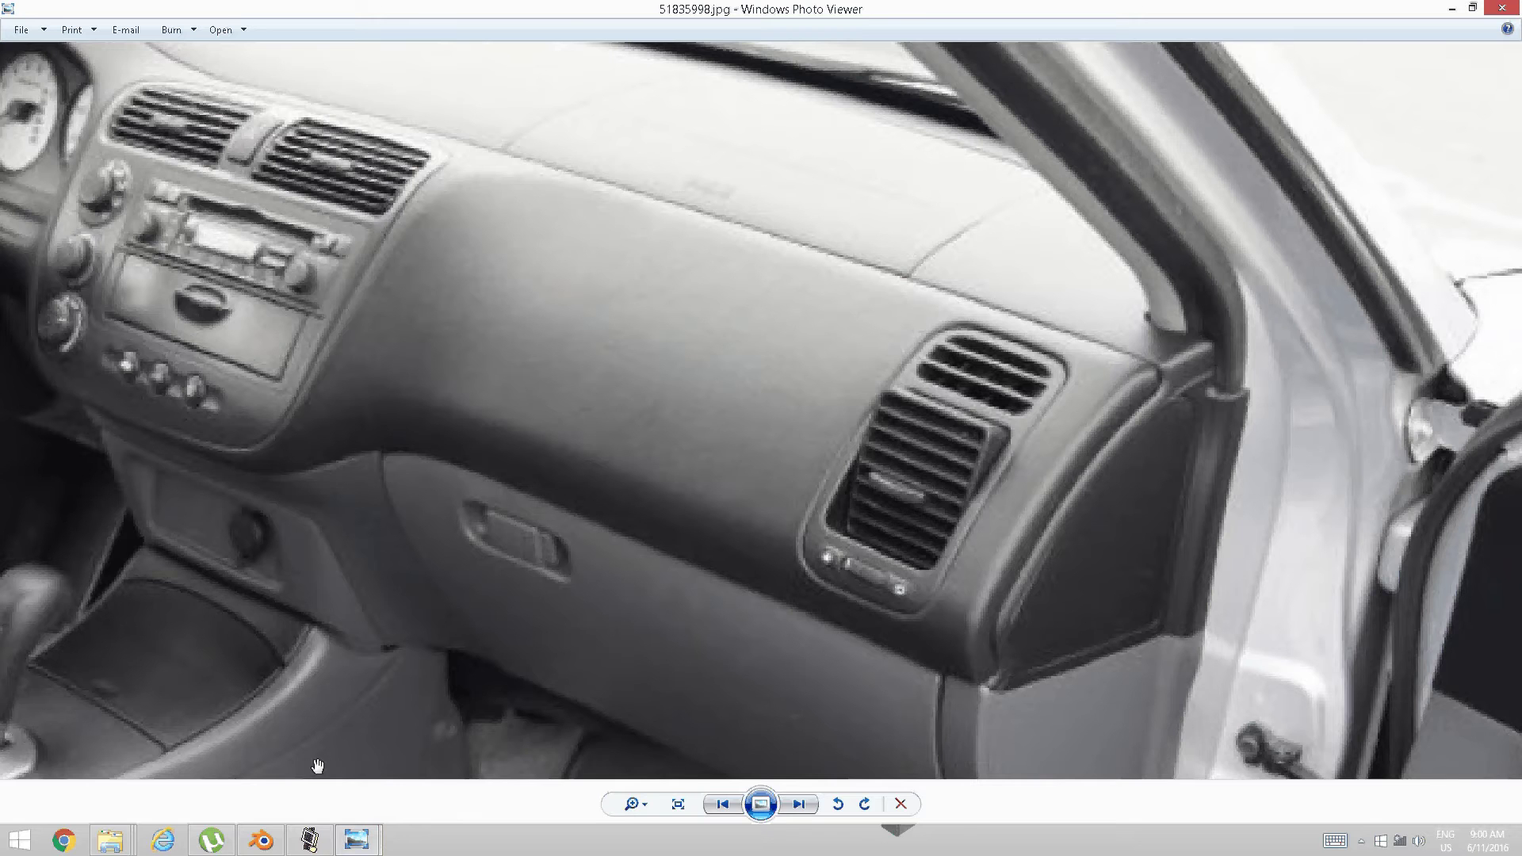
pyautogui.click(261, 840)
pyautogui.moveTo(584, 594); pyautogui.dragTo(581, 578, button='middle')
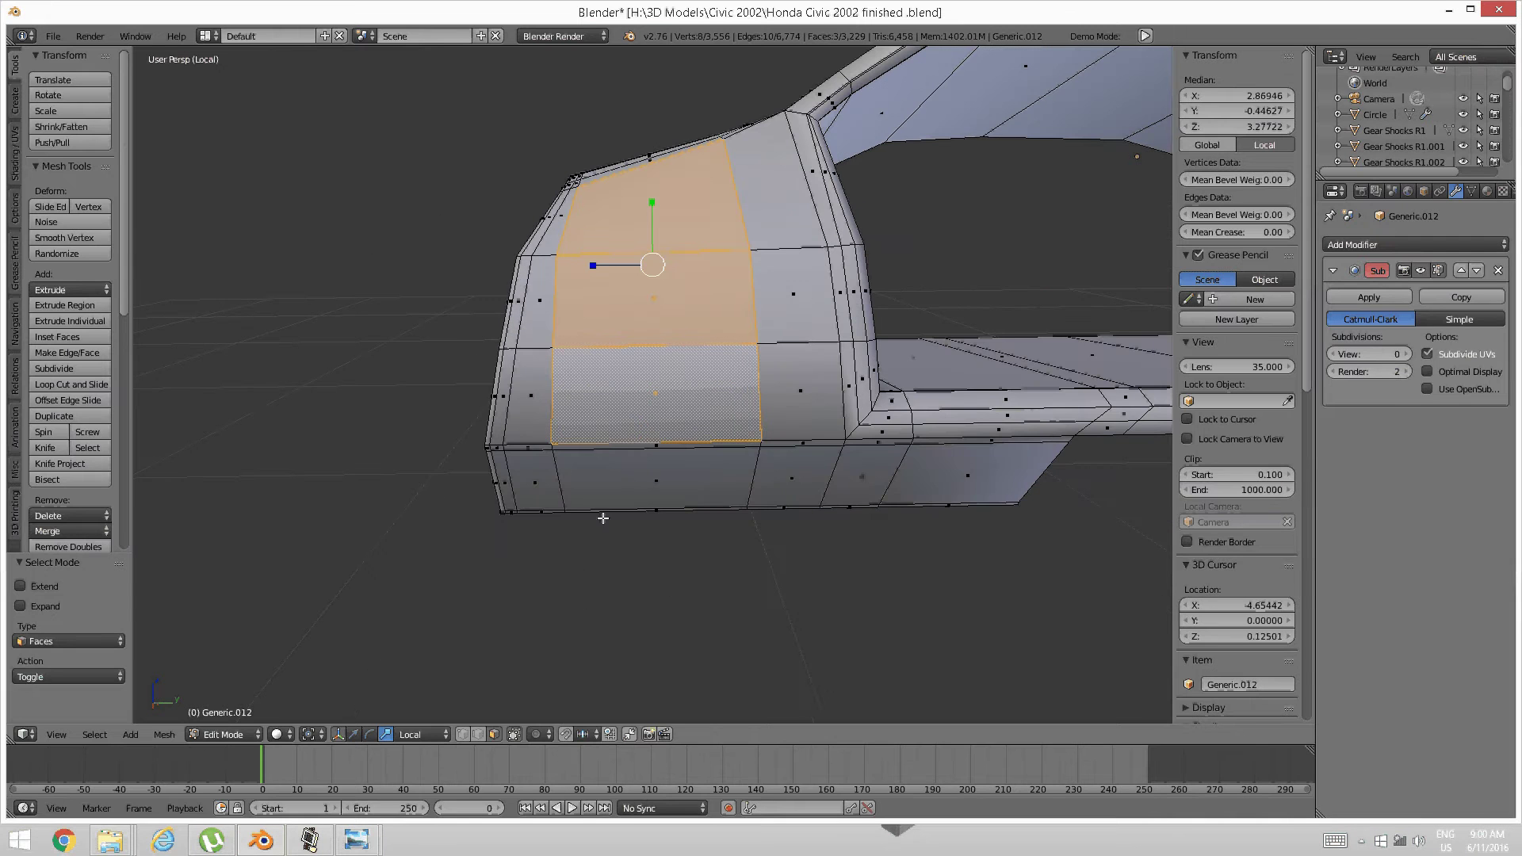
pyautogui.keyDown('shift'); pyautogui.moveTo(603, 519); pyautogui.dragTo(589, 555, button='middle'); pyautogui.keyUp('shift')
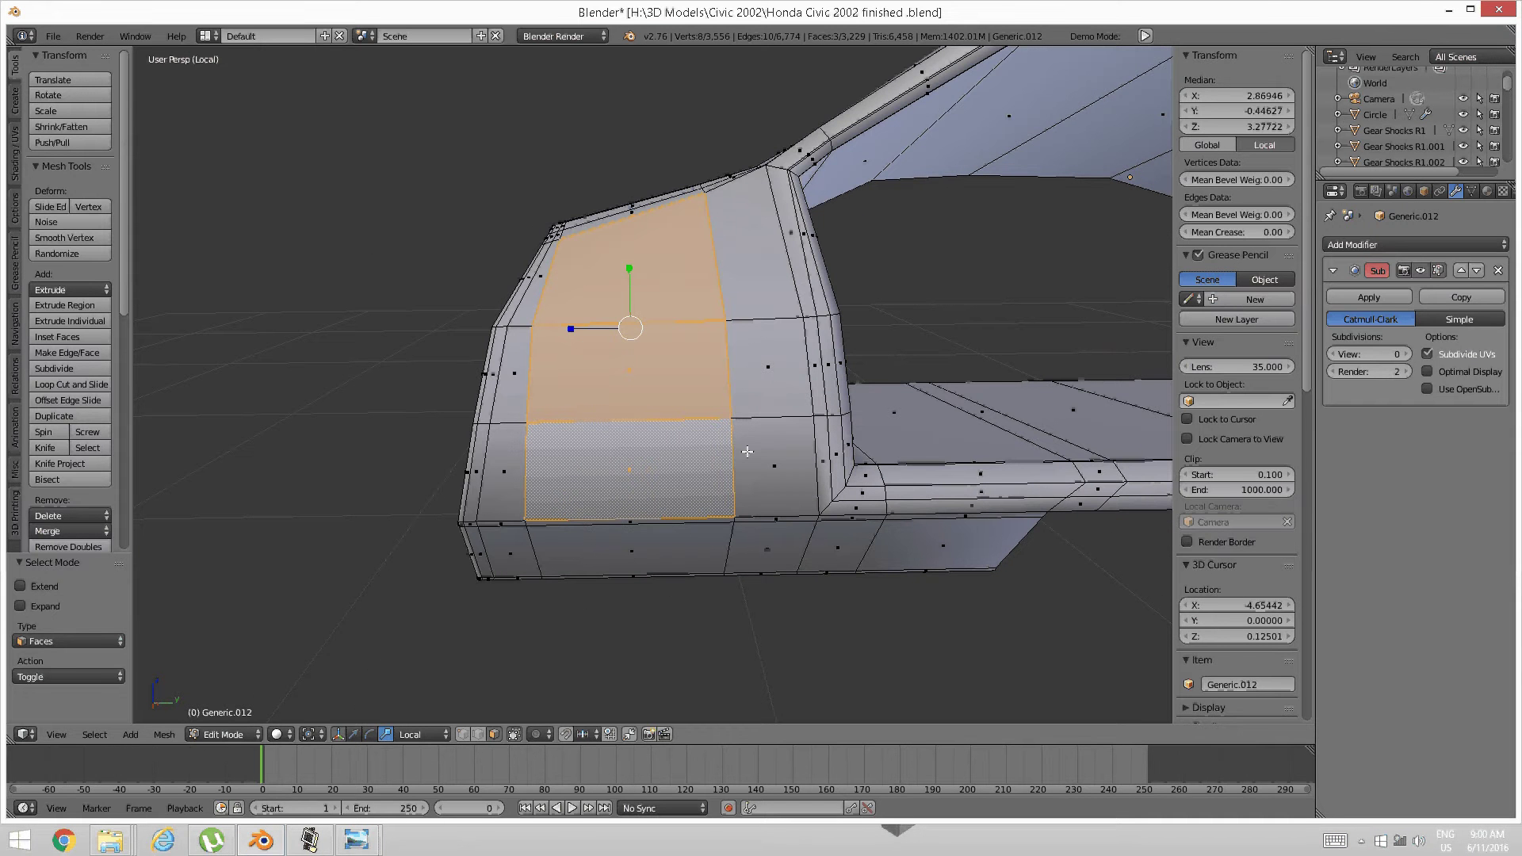
pyautogui.keyDown('shift'); pyautogui.rightClick(666, 523); pyautogui.keyUp('shift')
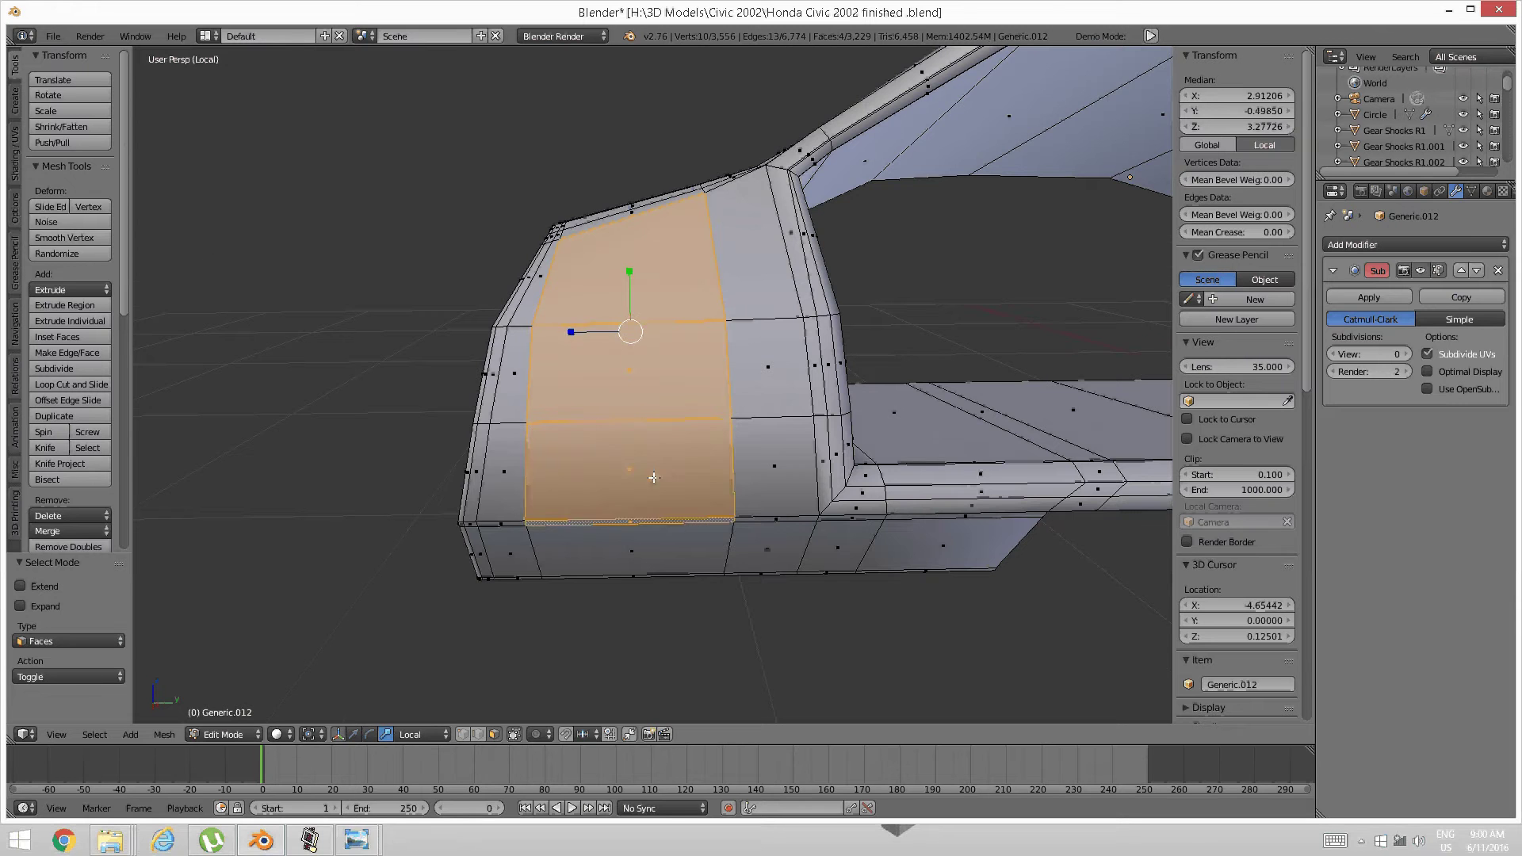
pyautogui.moveTo(653, 476); pyautogui.dragTo(657, 499, button='middle')
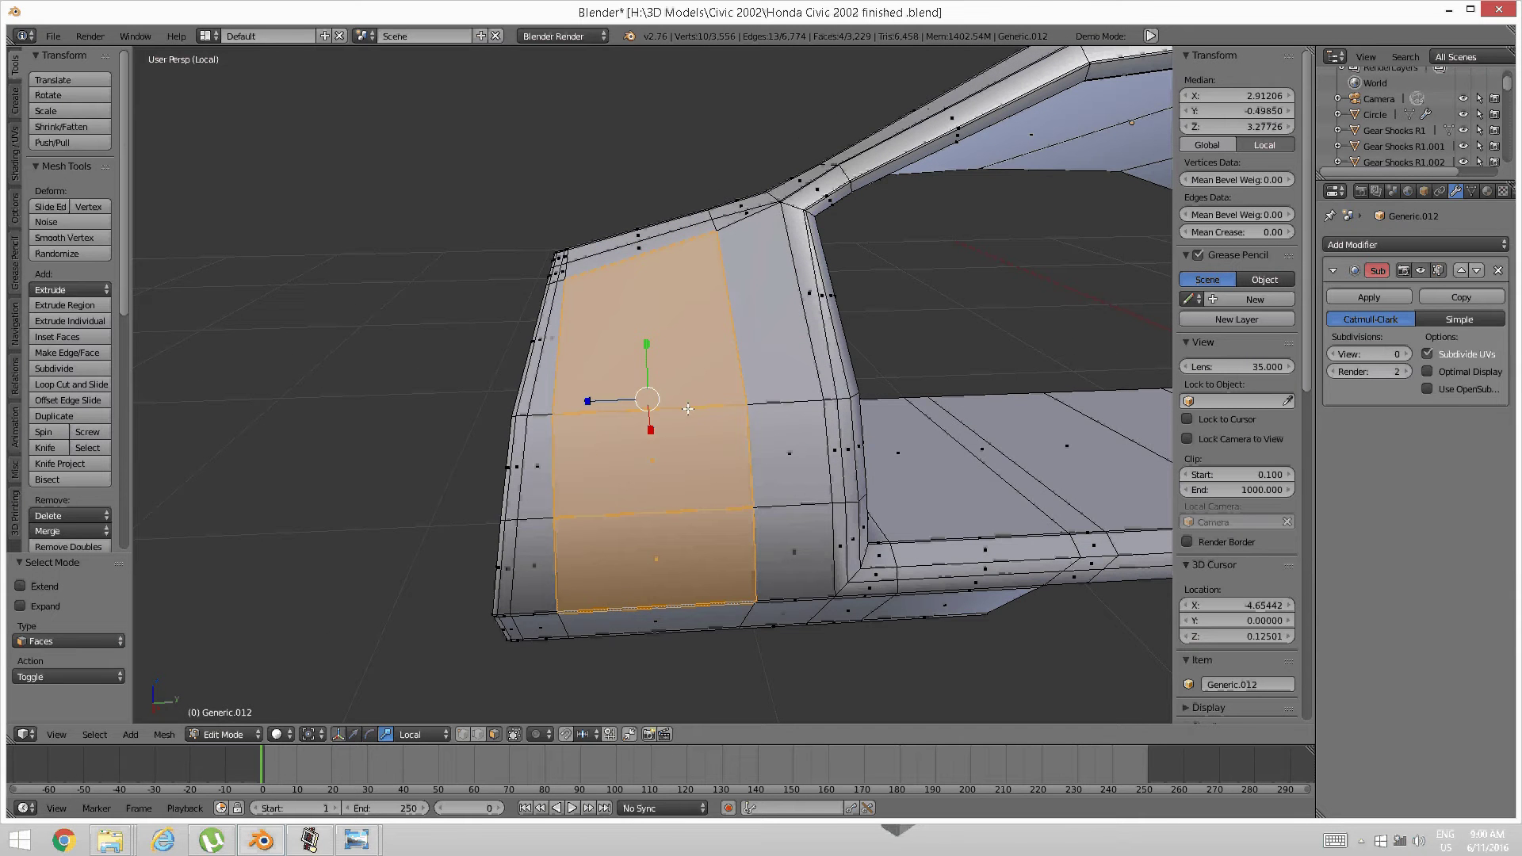
pyautogui.hotkey('ctrl', 'z')
# Inset the three selected front faces with a thickness of about 0.027
pyautogui.moveTo(691, 418); pyautogui.dragTo(695, 416, button='middle')
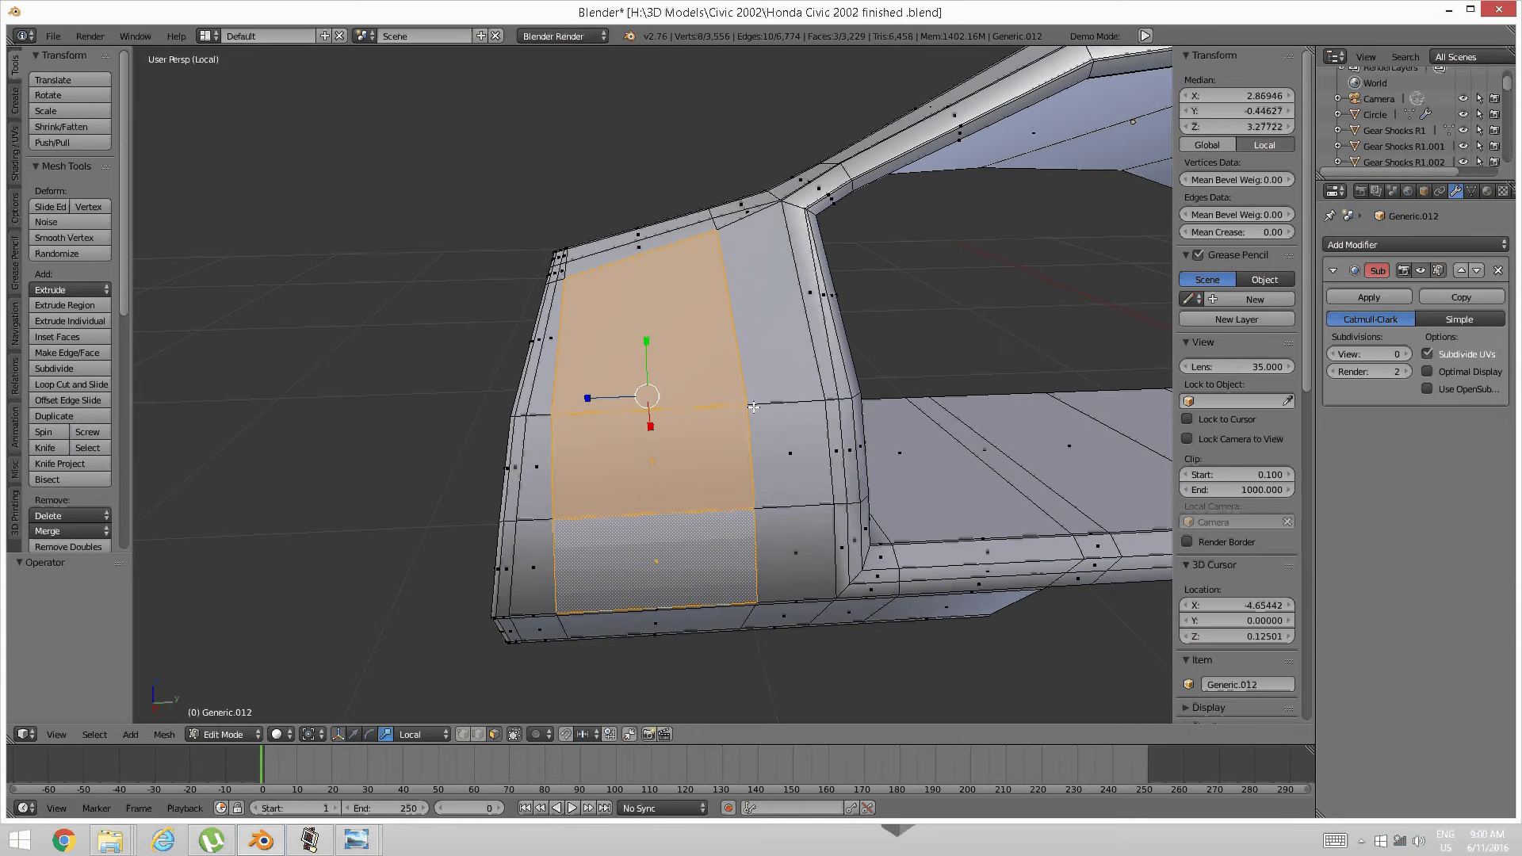
pyautogui.press('i')
pyautogui.click(914, 380)
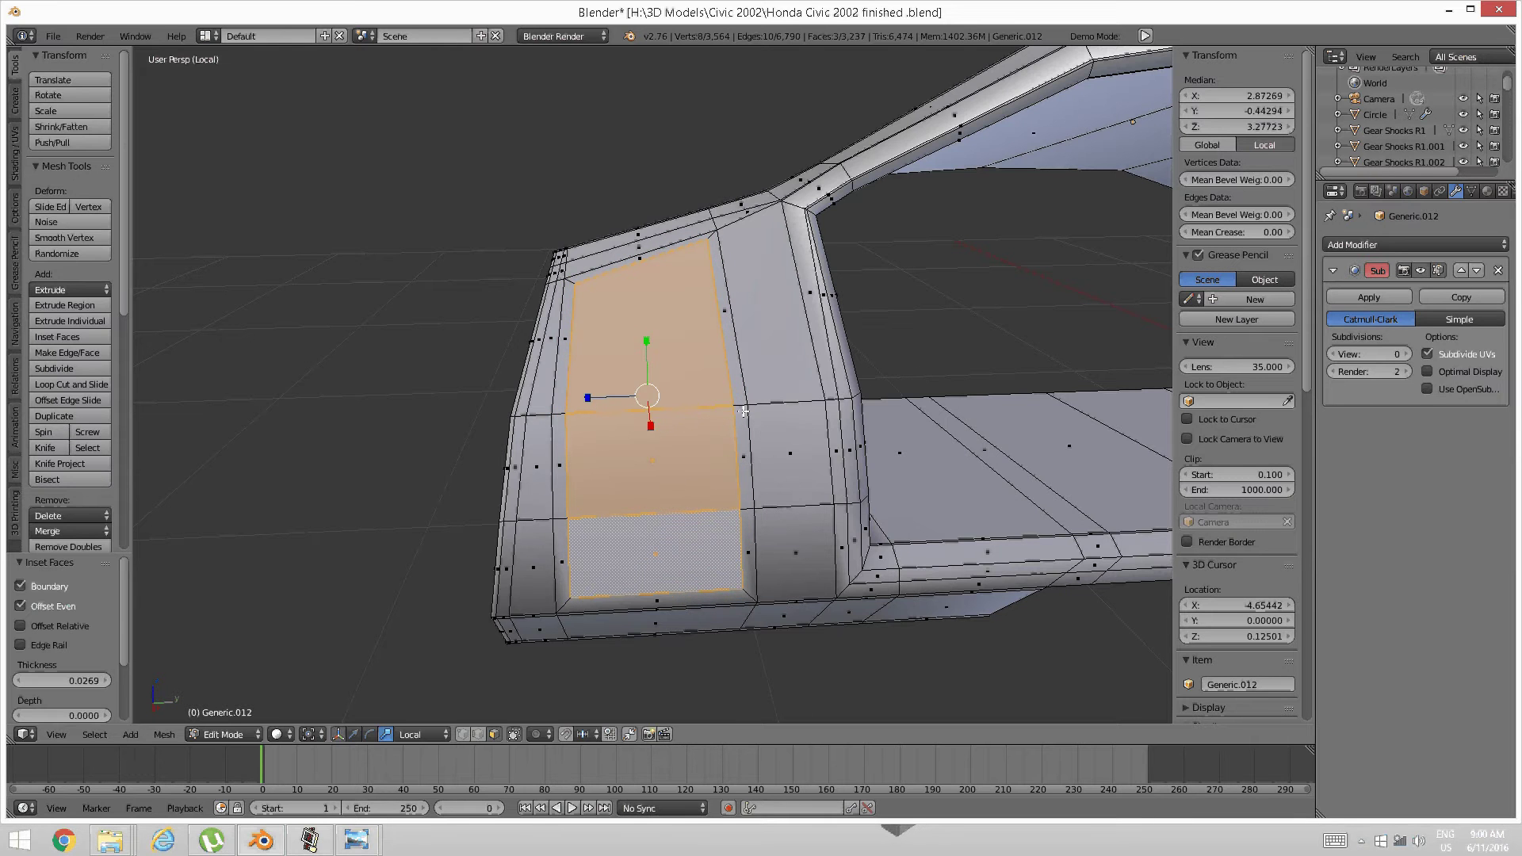
pyautogui.moveTo(713, 402); pyautogui.dragTo(714, 460, button='middle')
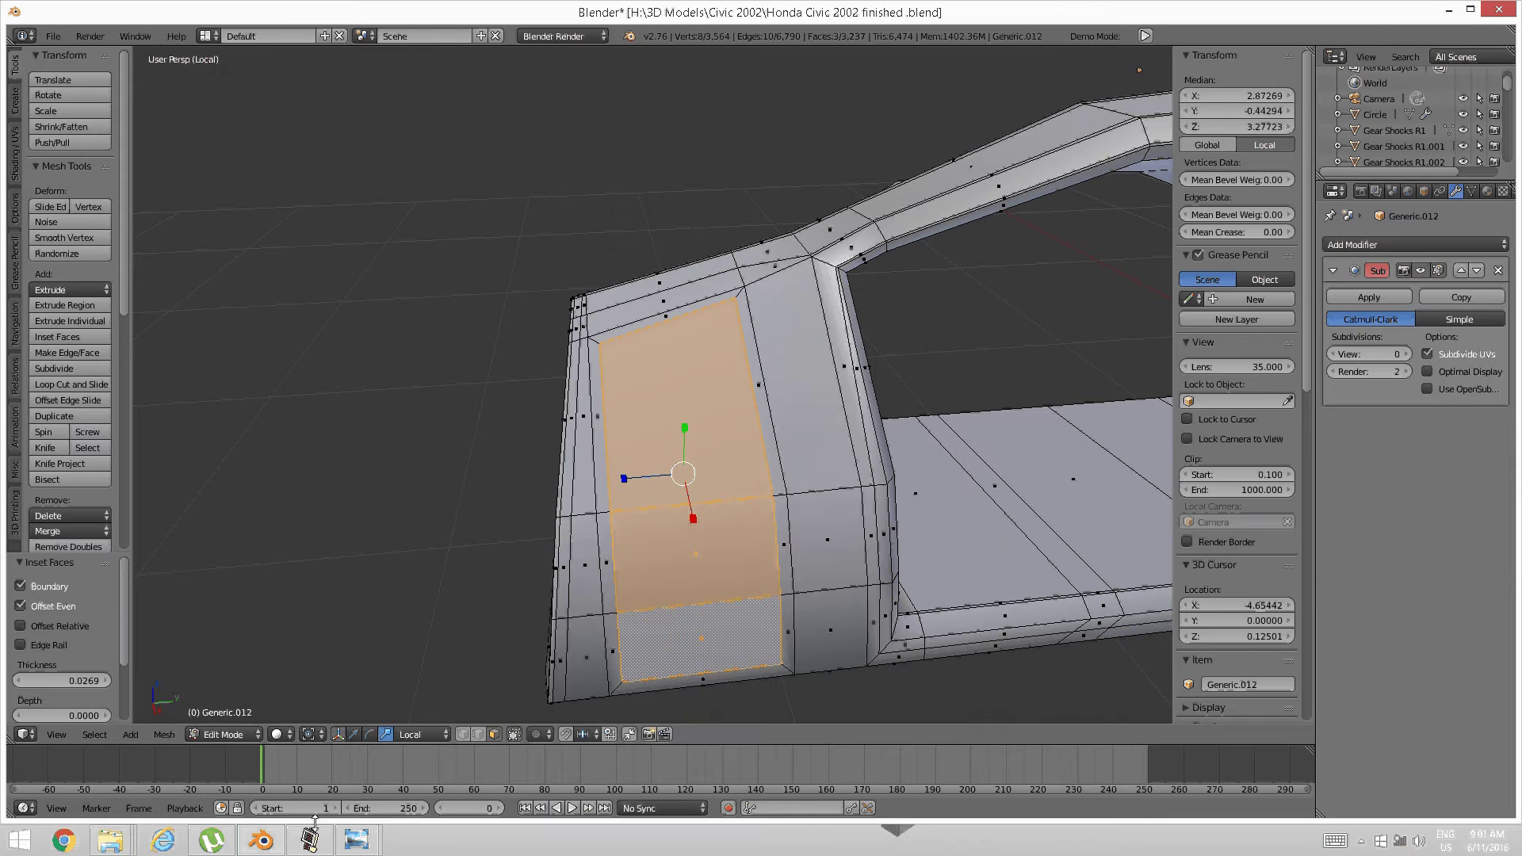
# Check the driver-side vent in reference photo 51716388.jpg and return to Blender
pyautogui.moveTo(357, 840)
pyautogui.click(291, 757)
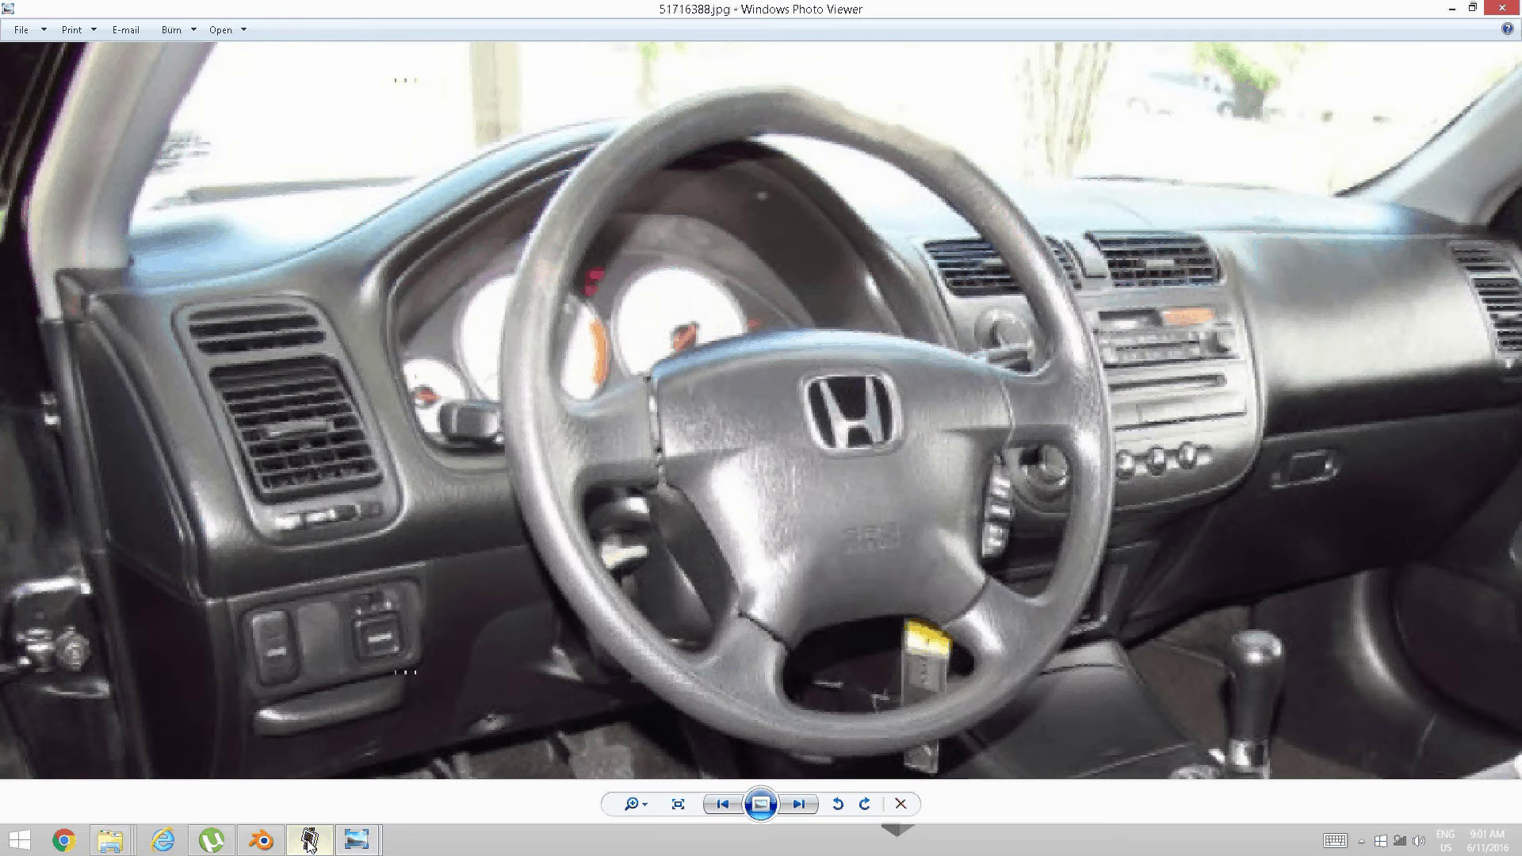
pyautogui.click(262, 842)
# Slide the third vertical edge loop from the passenger-side end slightly outward toward that end of the dashboard
pyautogui.scroll(-3, 510, 476)
pyautogui.moveTo(509, 404); pyautogui.dragTo(588, 452, button='middle')
pyautogui.scroll(4, 541, 403)
pyautogui.press('a')
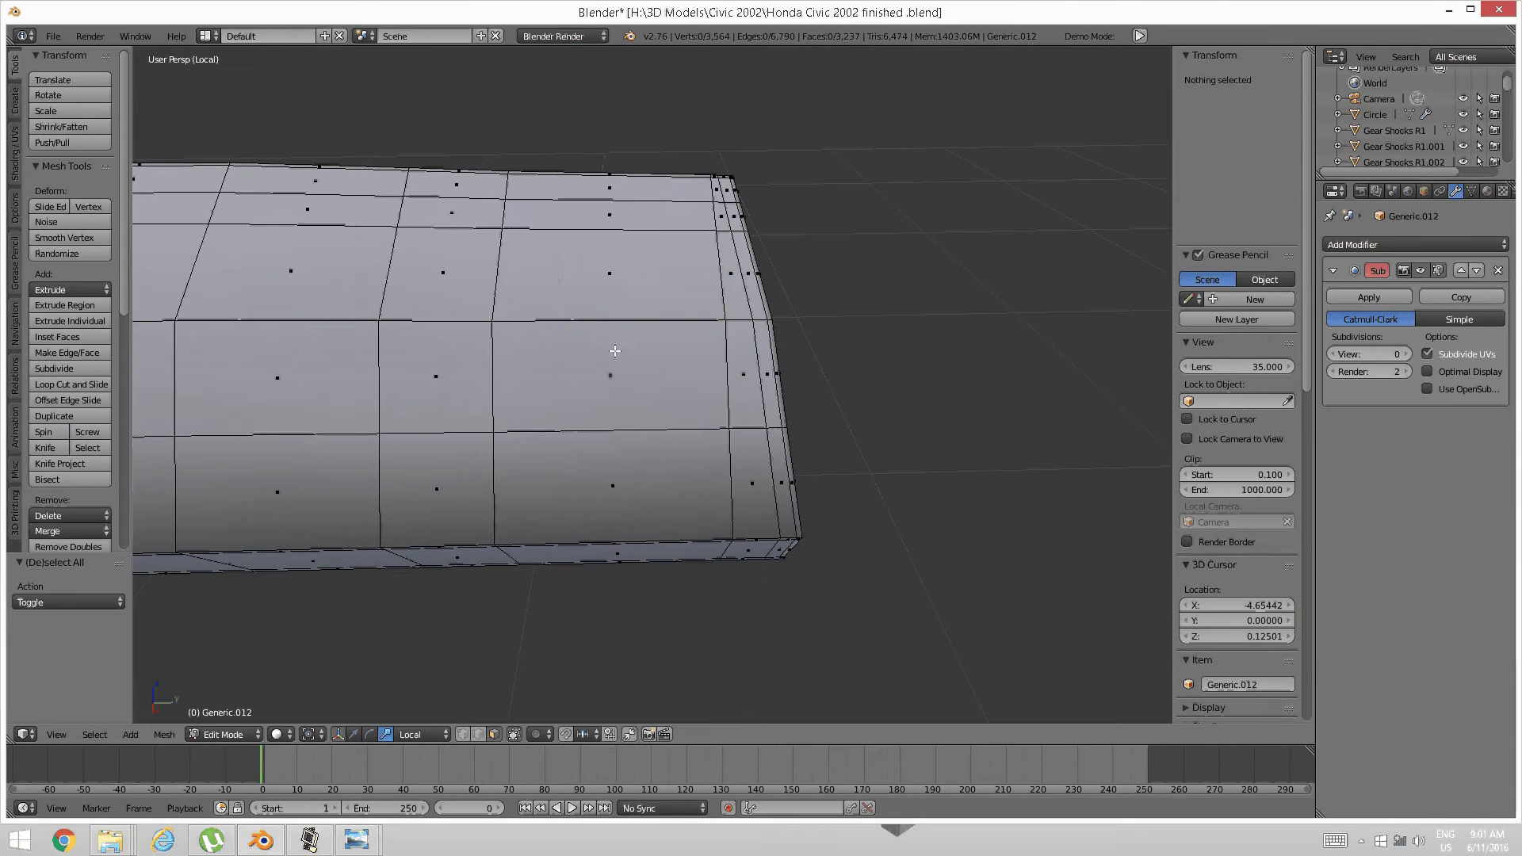
pyautogui.hotkey('ctrl', 'Tab')
pyautogui.click(489, 260)
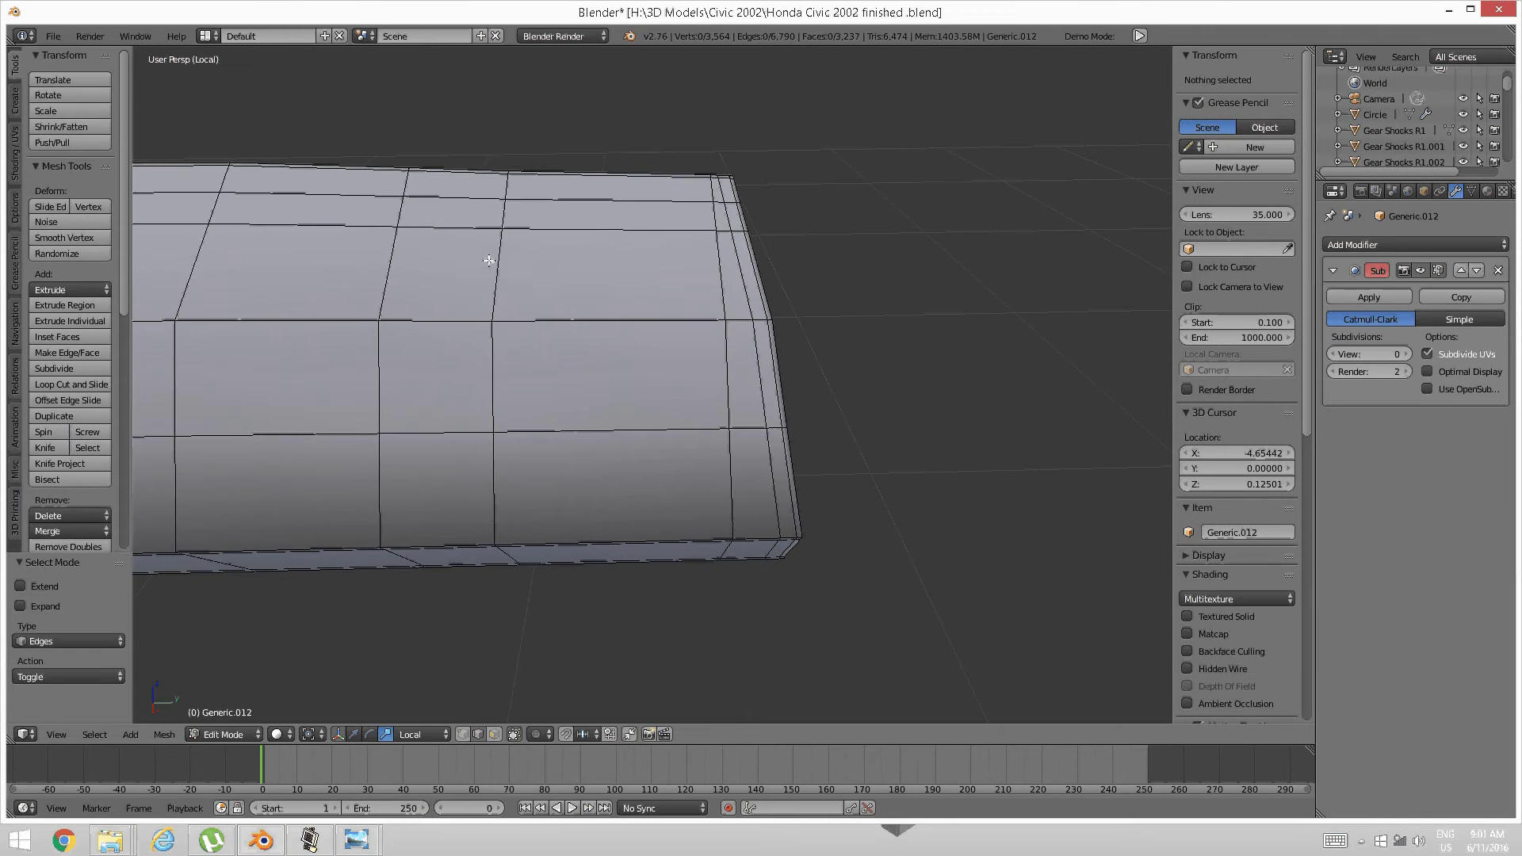
pyautogui.keyDown('alt'); pyautogui.rightClick(489, 260); pyautogui.keyUp('alt')
pyautogui.hotkey('ctrl', 'e')
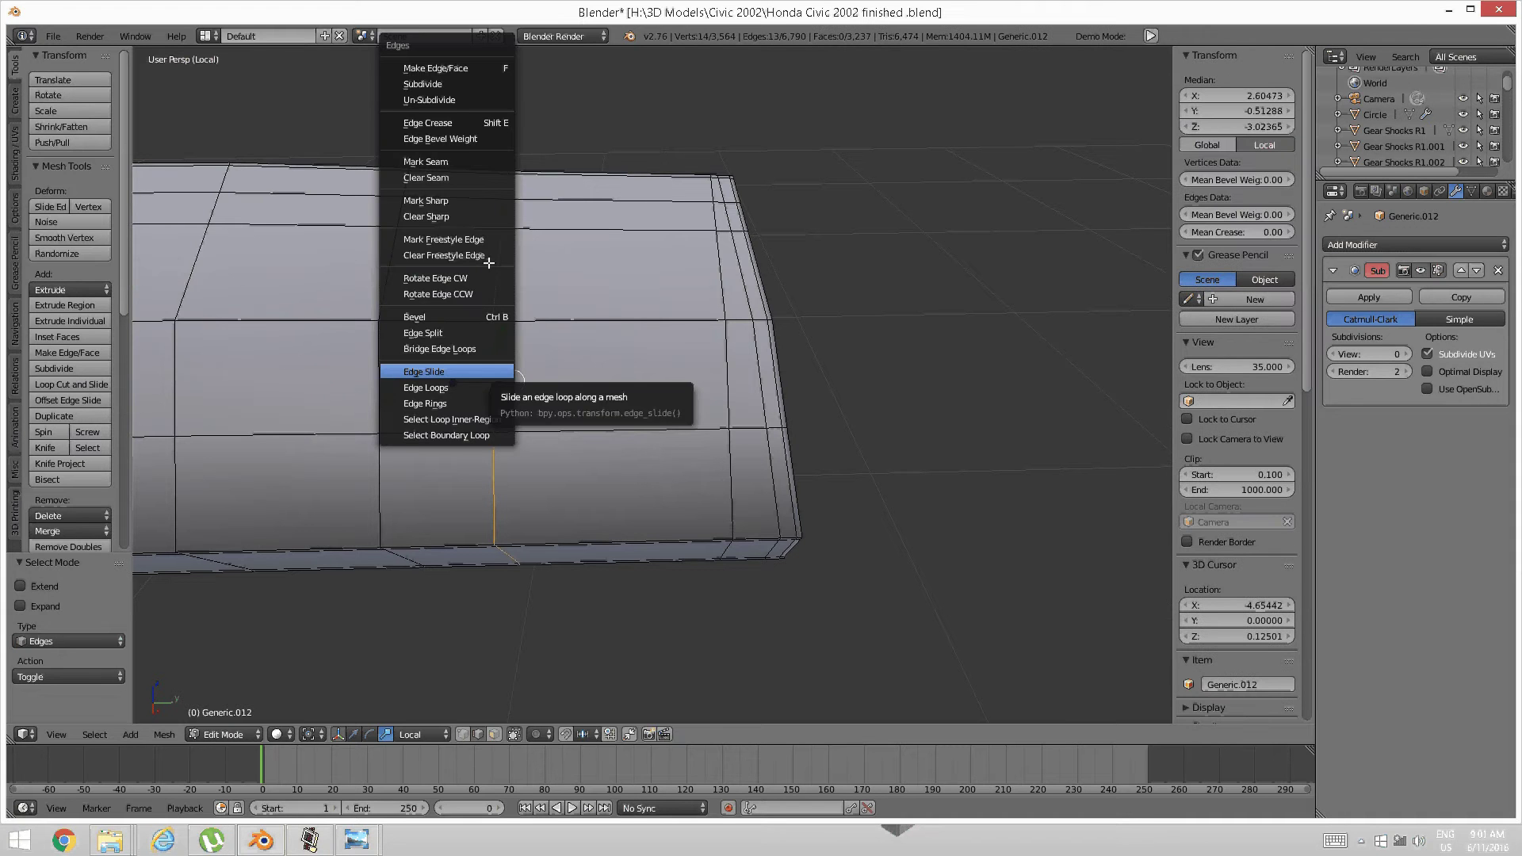
pyautogui.press('Return')
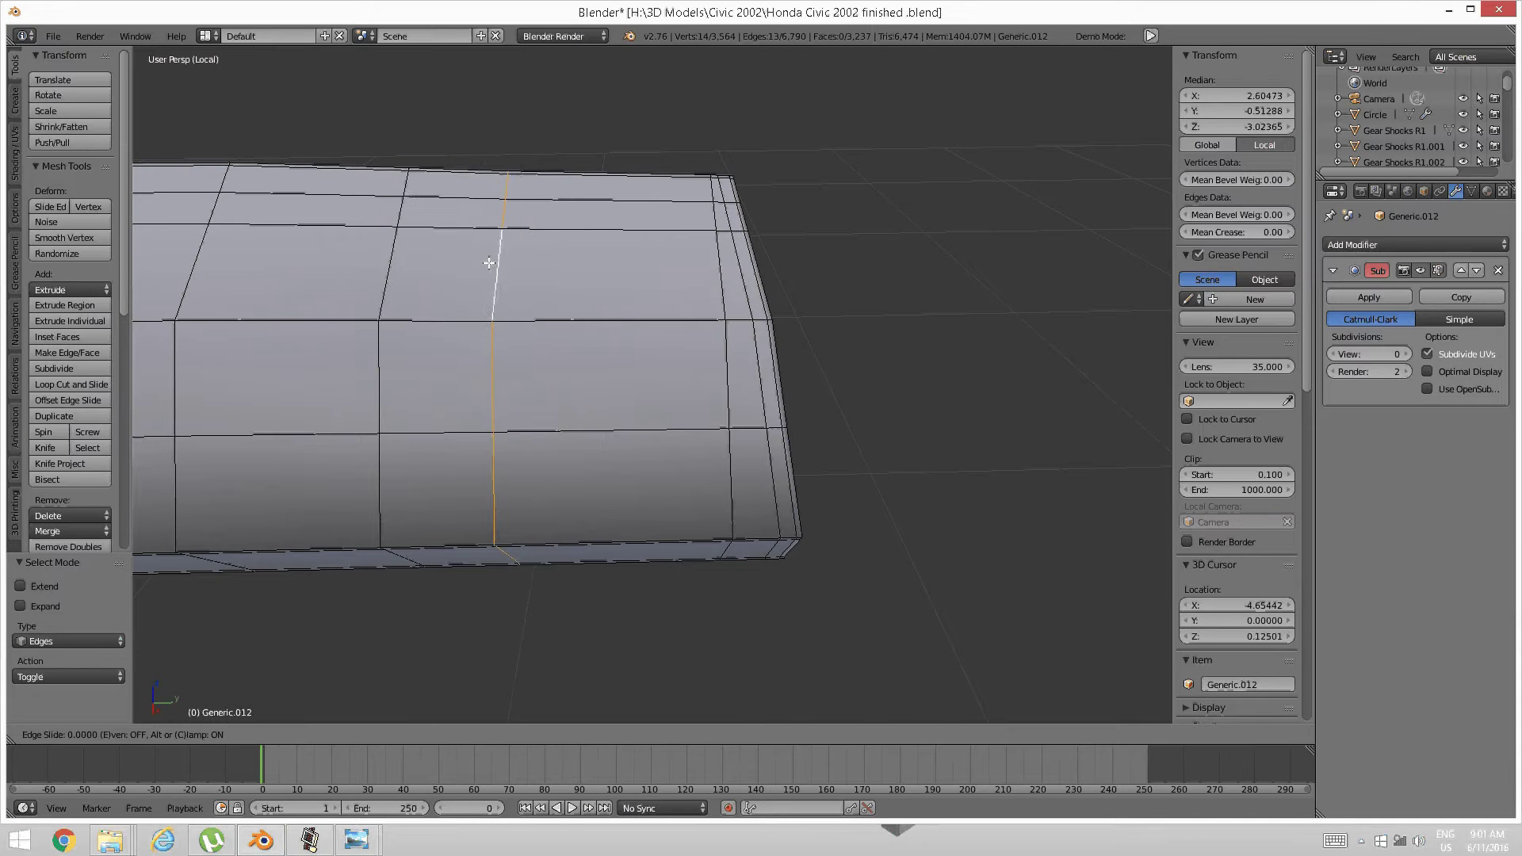
pyautogui.click(505, 261)
pyautogui.press('a')
# In face select mode, select the three stacked front faces near the passenger-side end and inset them
pyautogui.hotkey('ctrl', 'Tab')
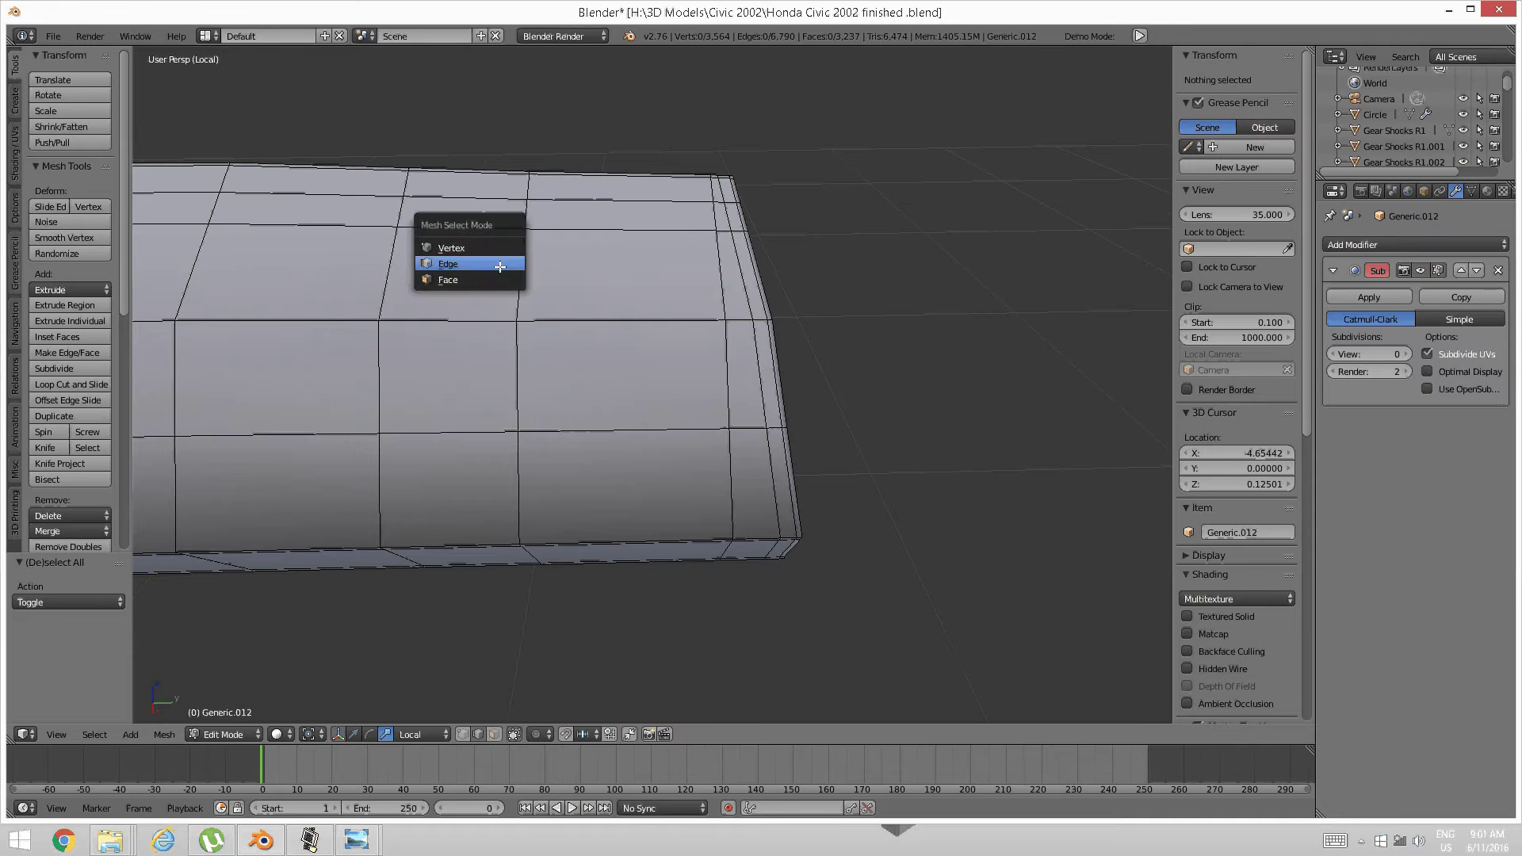
pyautogui.click(448, 282)
pyautogui.rightClick(598, 434)
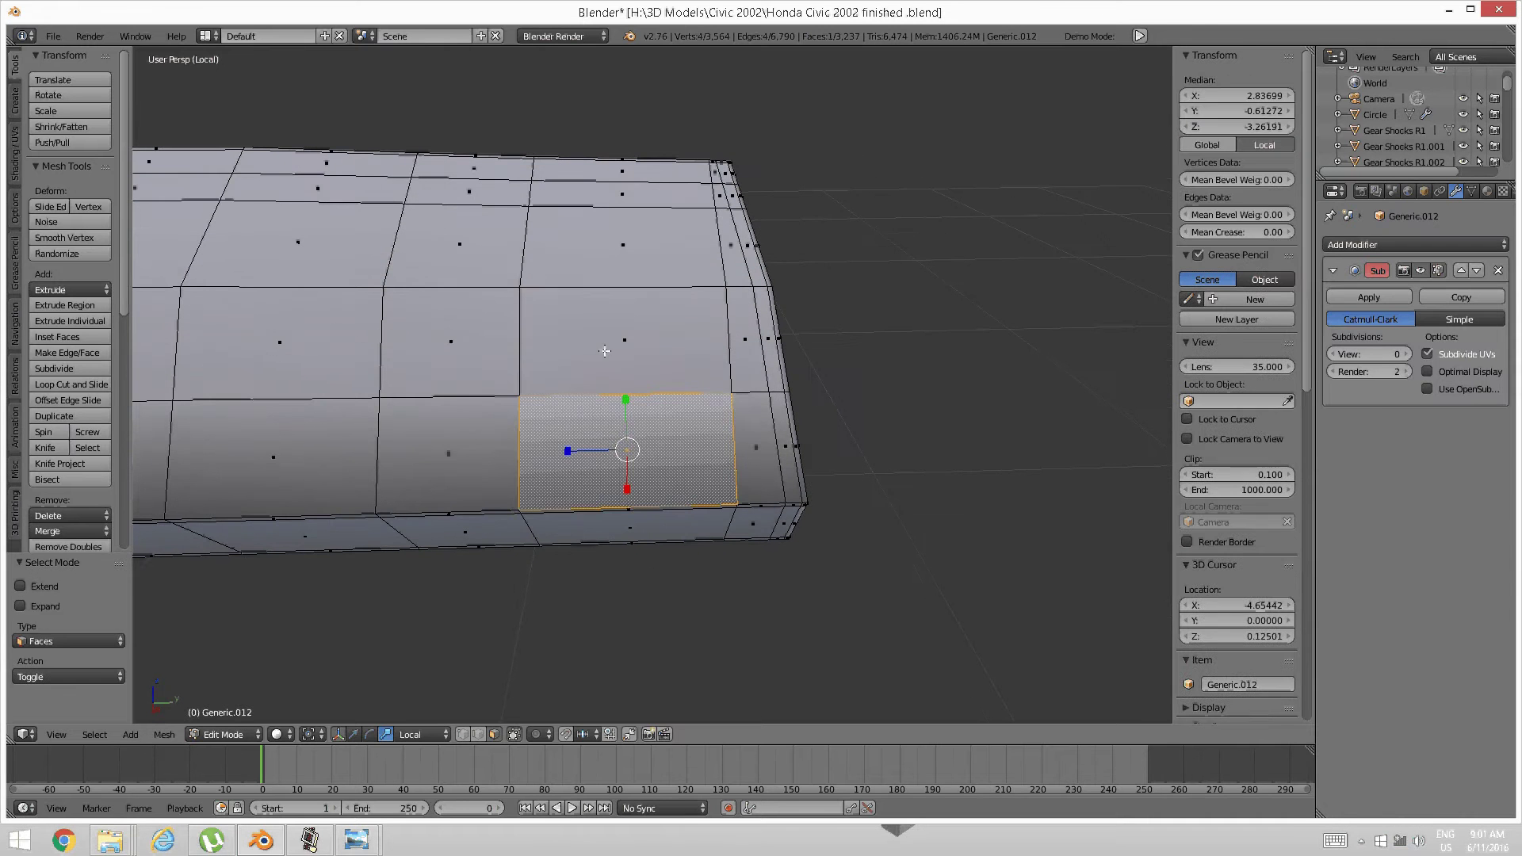
pyautogui.keyDown('shift'); pyautogui.rightClick(591, 340); pyautogui.keyUp('shift')
pyautogui.keyDown('shift'); pyautogui.rightClick(585, 262); pyautogui.keyUp('shift')
pyautogui.moveTo(586, 262); pyautogui.dragTo(590, 278, button='middle')
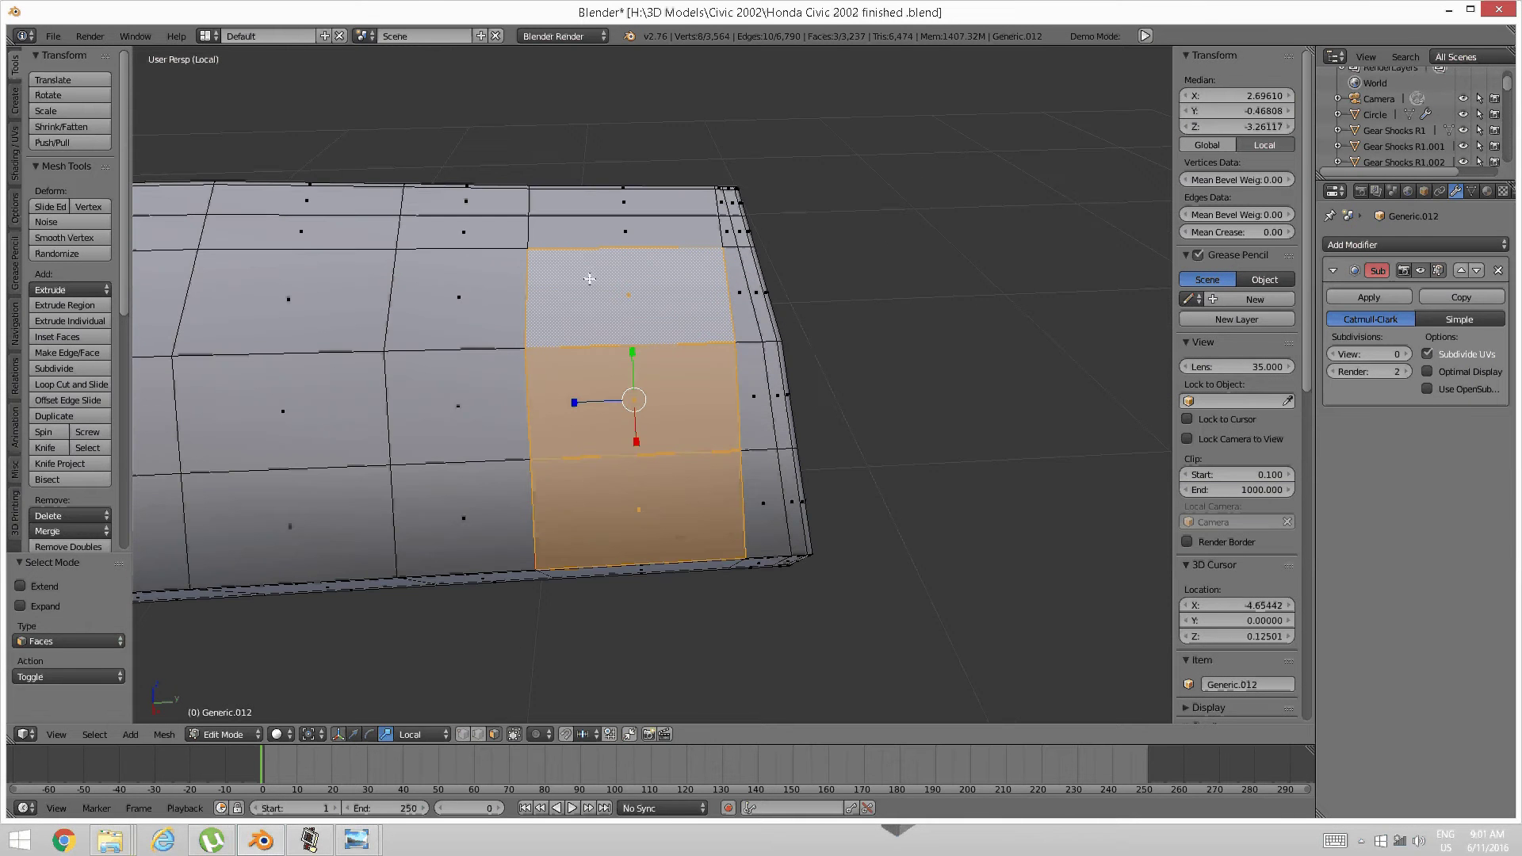
pyautogui.press('i')
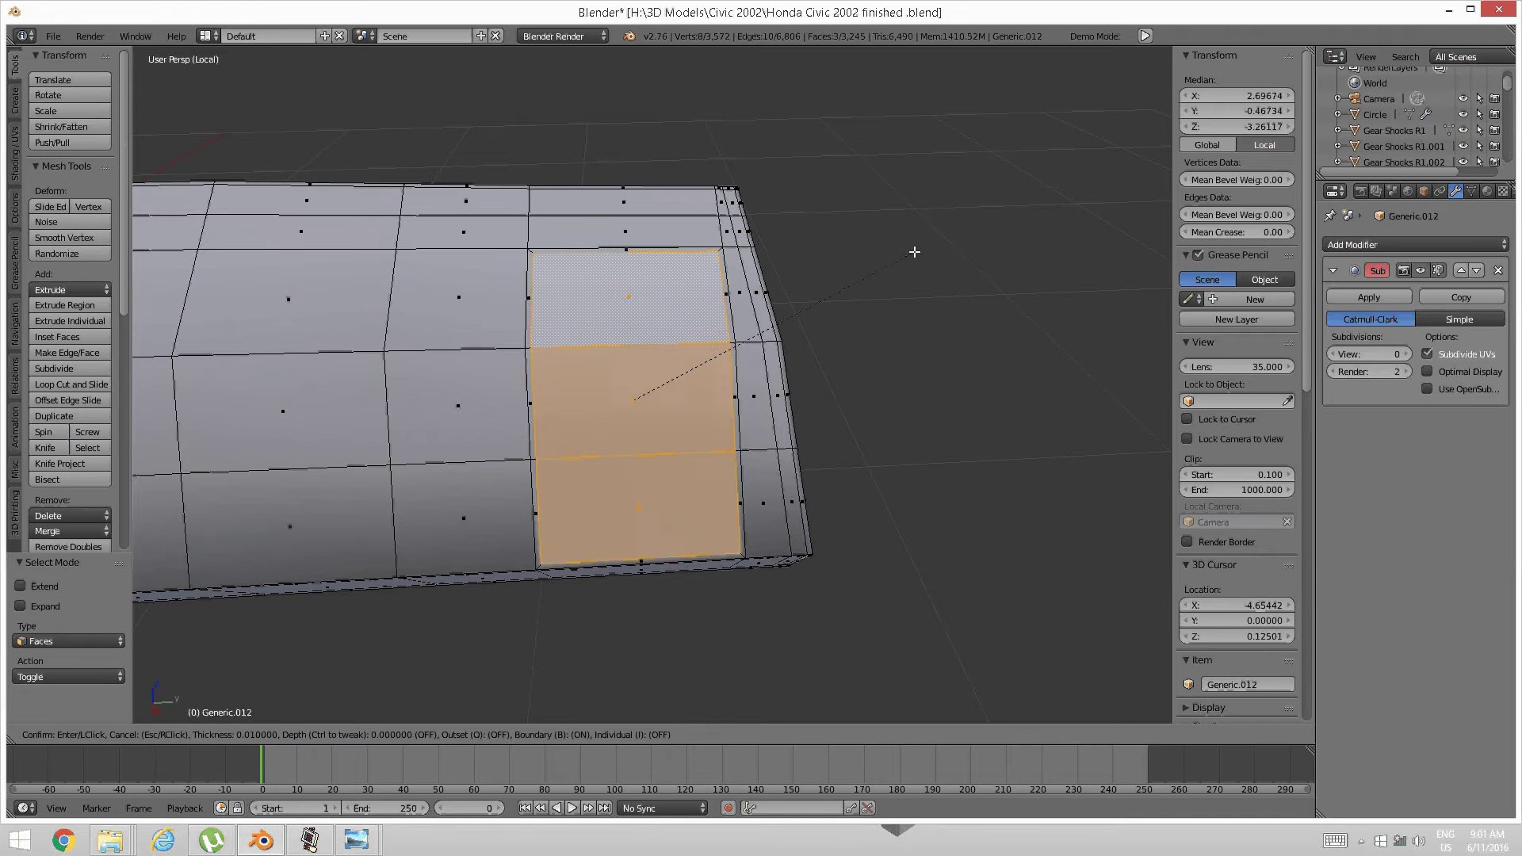
pyautogui.click(909, 257)
pyautogui.press('a')
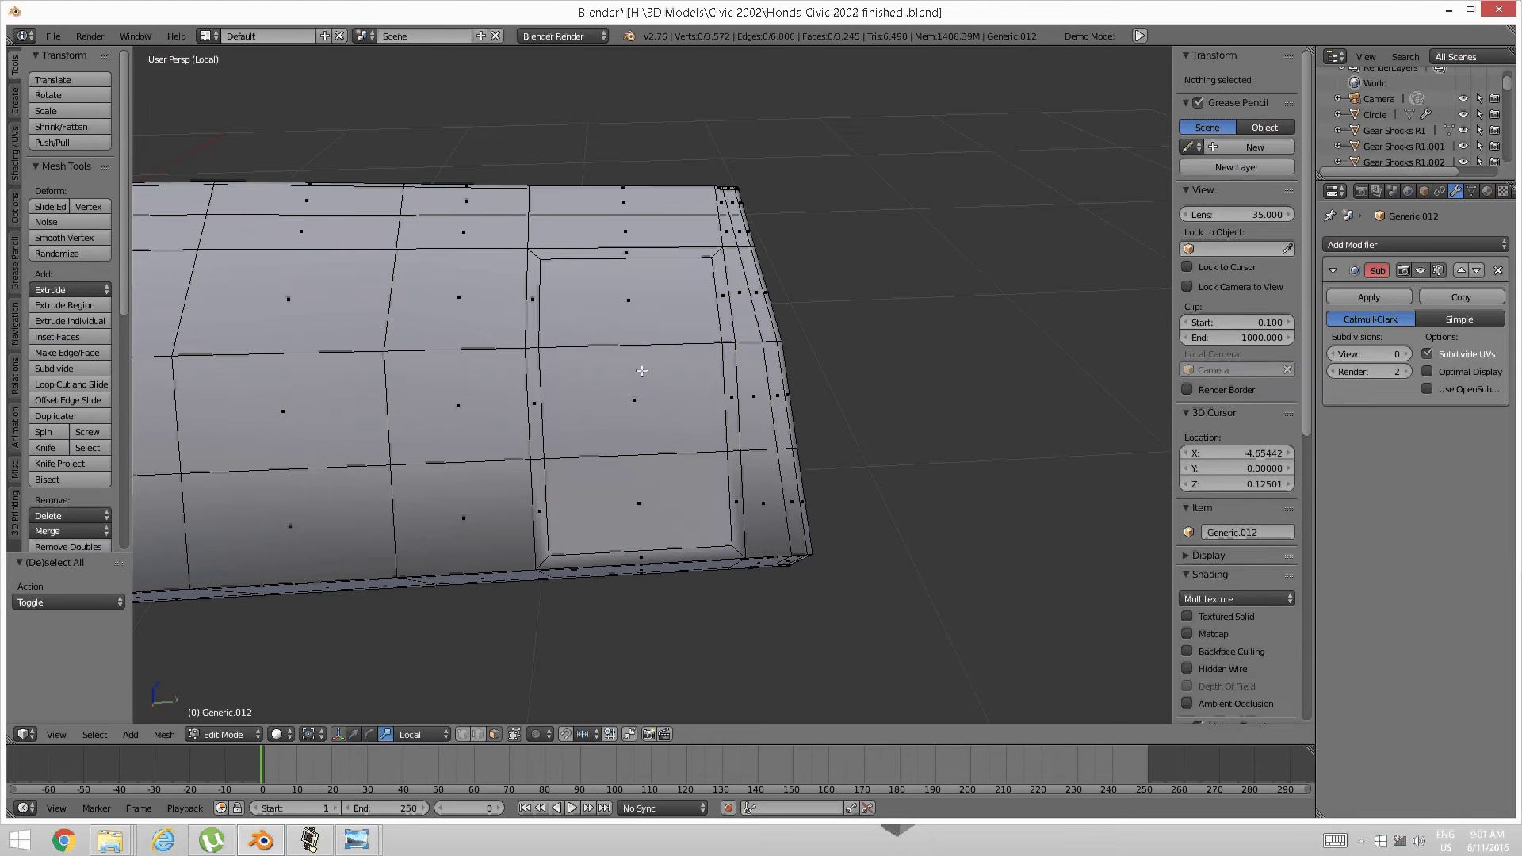
# Narrow the three inner faces of the passenger-side inset to 0.889 along the local Z axis
pyautogui.rightClick(631, 321)
pyautogui.keyDown('shift'); pyautogui.rightClick(639, 412); pyautogui.keyUp('shift')
pyautogui.keyDown('shift'); pyautogui.rightClick(634, 483); pyautogui.keyUp('shift')
pyautogui.moveTo(573, 399); pyautogui.dragTo(580, 392)
# Select the three inner faces of the driver-side inset and compare their shape with the passenger-side inset
pyautogui.scroll(-5, 475, 368)
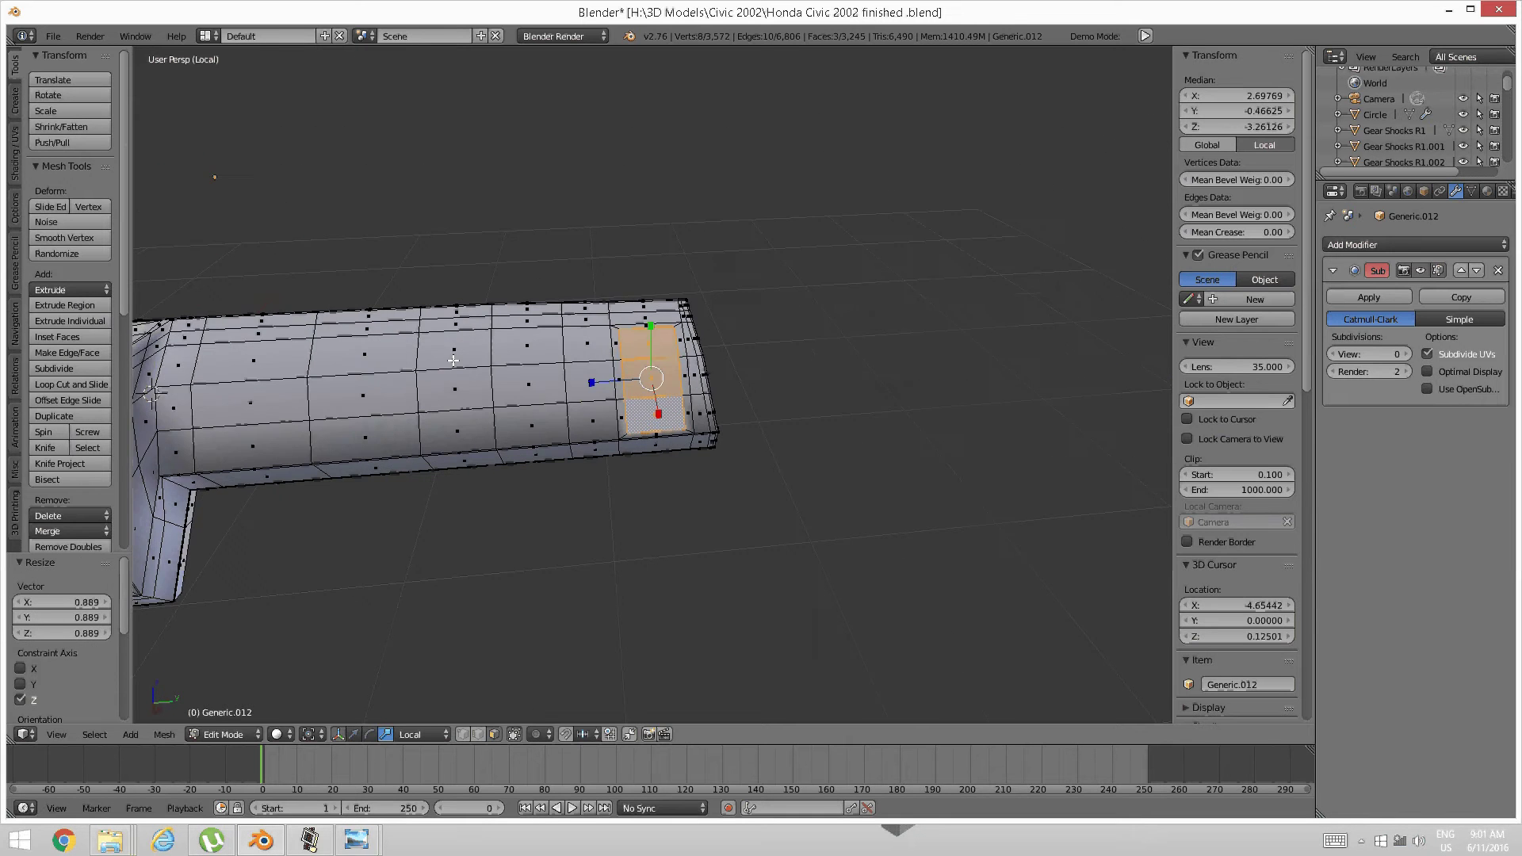
pyautogui.keyDown('shift'); pyautogui.moveTo(455, 353); pyautogui.dragTo(697, 329, button='middle'); pyautogui.keyUp('shift')
pyautogui.keyDown('shift'); pyautogui.moveTo(396, 380); pyautogui.dragTo(452, 360, button='middle'); pyautogui.keyUp('shift')
pyautogui.scroll(3, 638, 383)
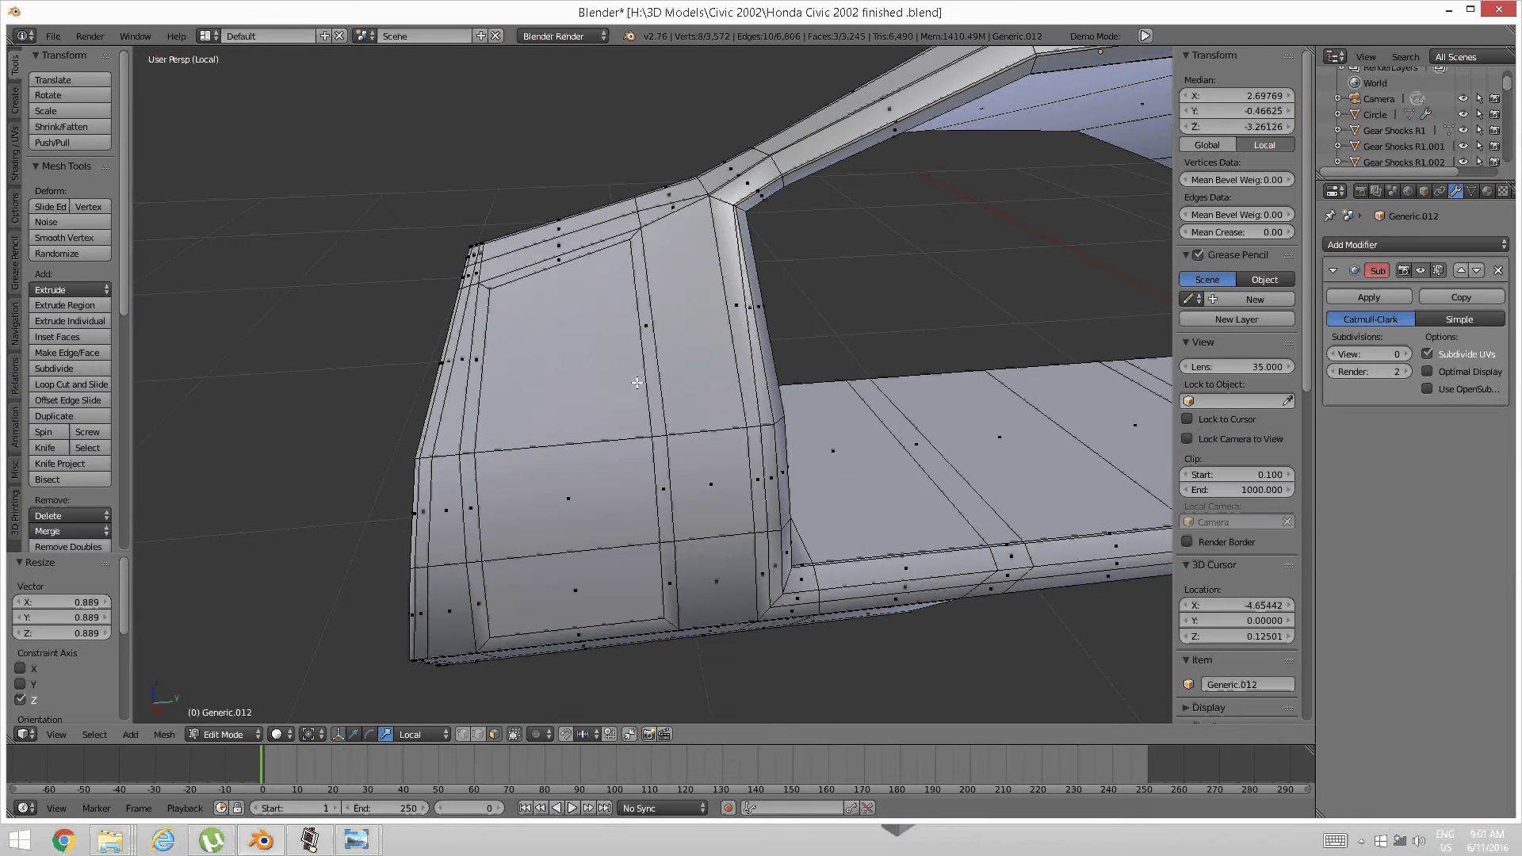
pyautogui.rightClick(579, 361)
pyautogui.keyDown('shift'); pyautogui.rightClick(574, 486); pyautogui.keyUp('shift')
pyautogui.press('a')
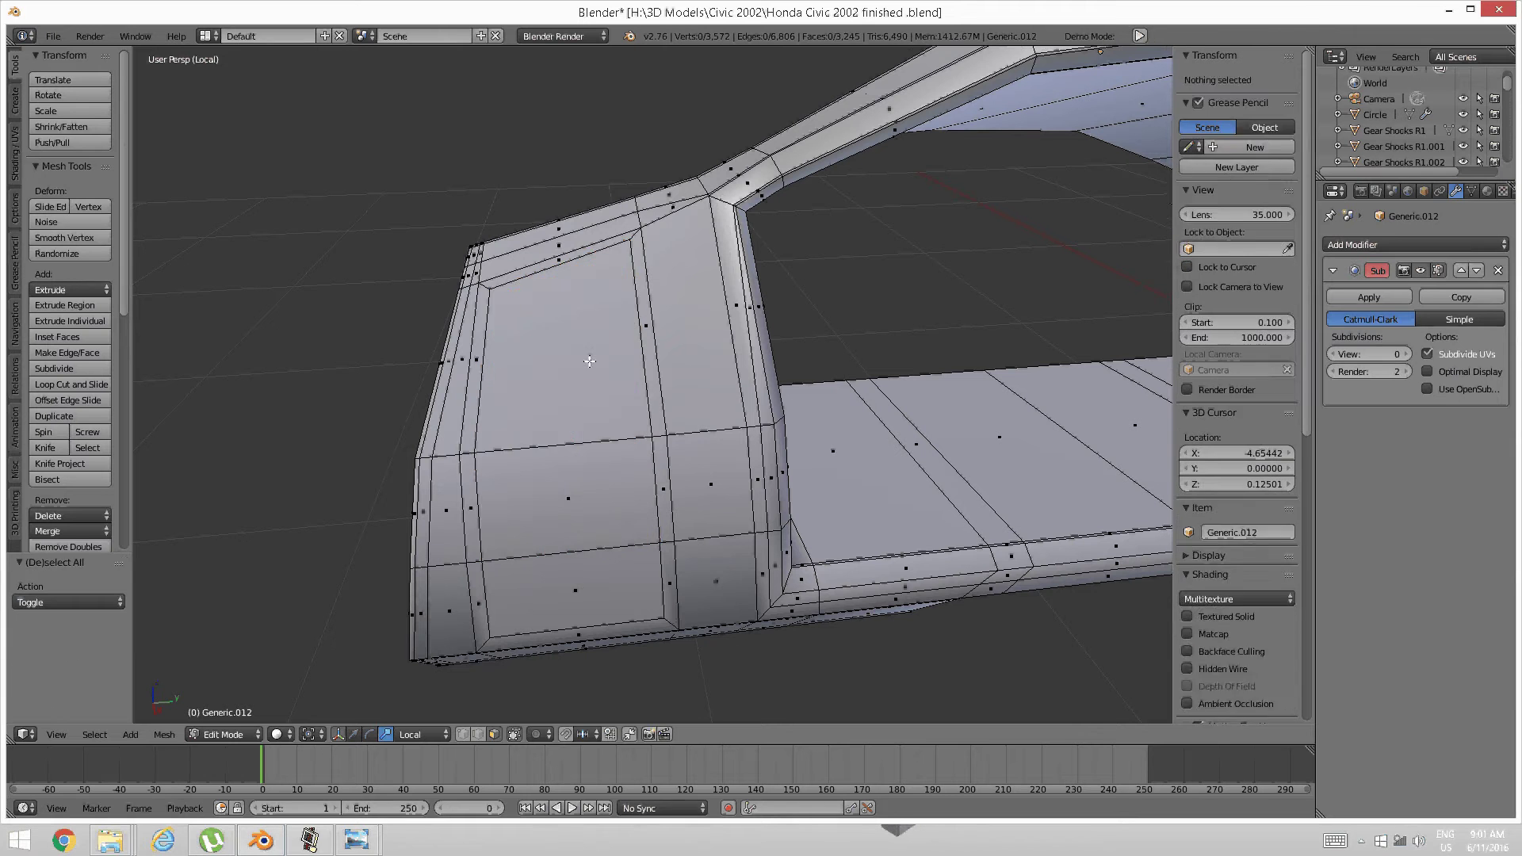
pyautogui.rightClick(588, 362)
pyautogui.keyDown('shift'); pyautogui.rightClick(603, 485); pyautogui.keyUp('shift')
pyautogui.keyDown('shift'); pyautogui.rightClick(604, 588); pyautogui.keyUp('shift')
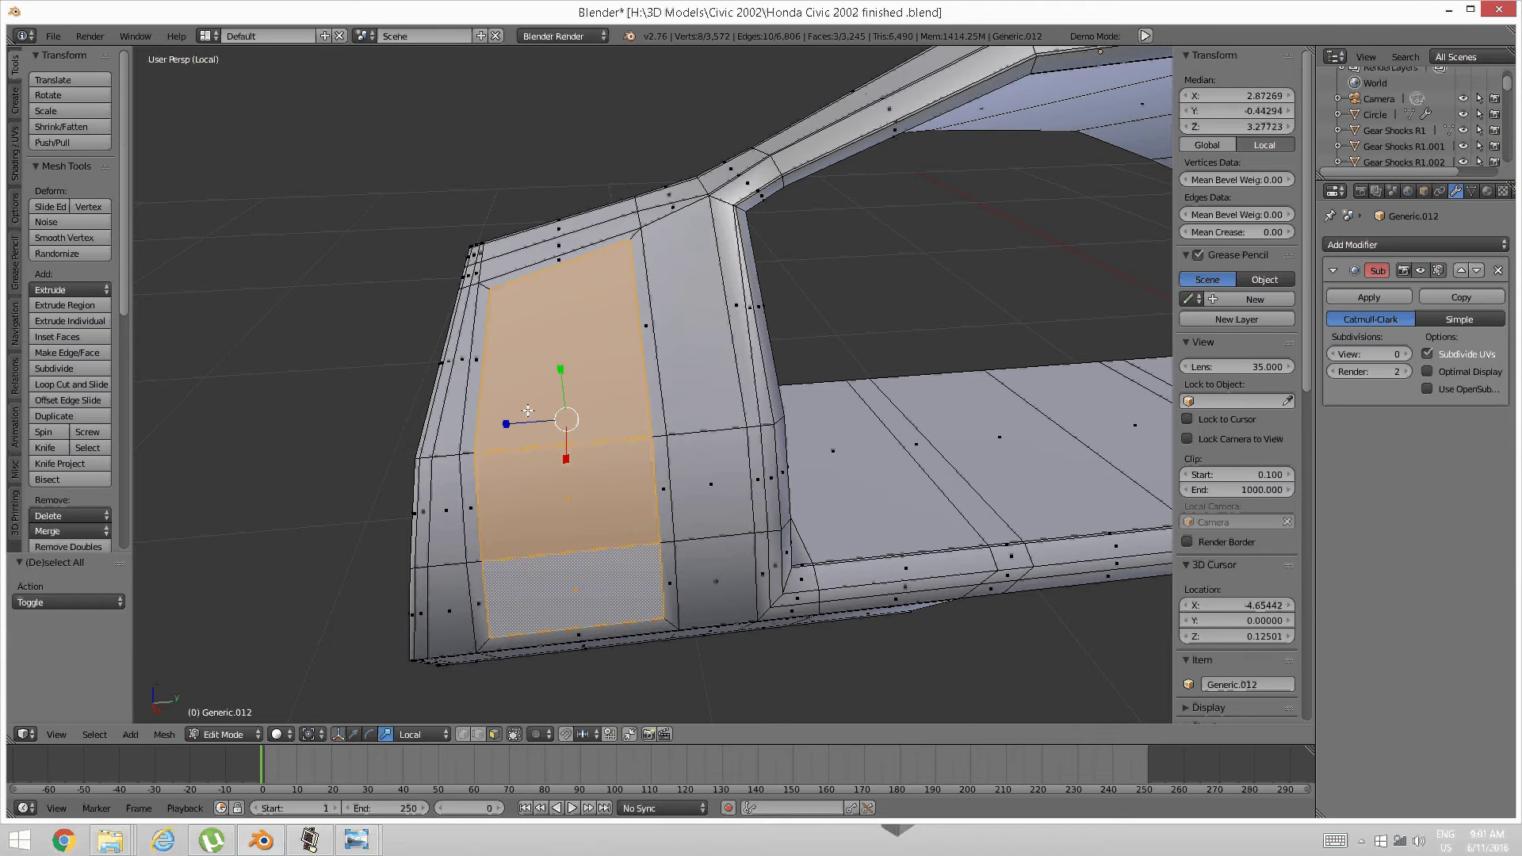
pyautogui.moveTo(528, 411); pyautogui.dragTo(539, 436, button='middle')
pyautogui.scroll(-6, 540, 444)
pyautogui.keyDown('shift'); pyautogui.moveTo(1134, 415); pyautogui.dragTo(672, 380, button='middle'); pyautogui.keyUp('shift')
pyautogui.keyDown('shift'); pyautogui.moveTo(186, 390); pyautogui.dragTo(688, 426, button='middle'); pyautogui.keyUp('shift')
pyautogui.scroll(5, 670, 436)
pyautogui.scroll(1, 670, 436)
# In edge select mode, slide the top edge of the driver-side inset down with a factor of about -0.166
pyautogui.press('a')
pyautogui.hotkey('ctrl', 'Tab')
pyautogui.click(685, 409)
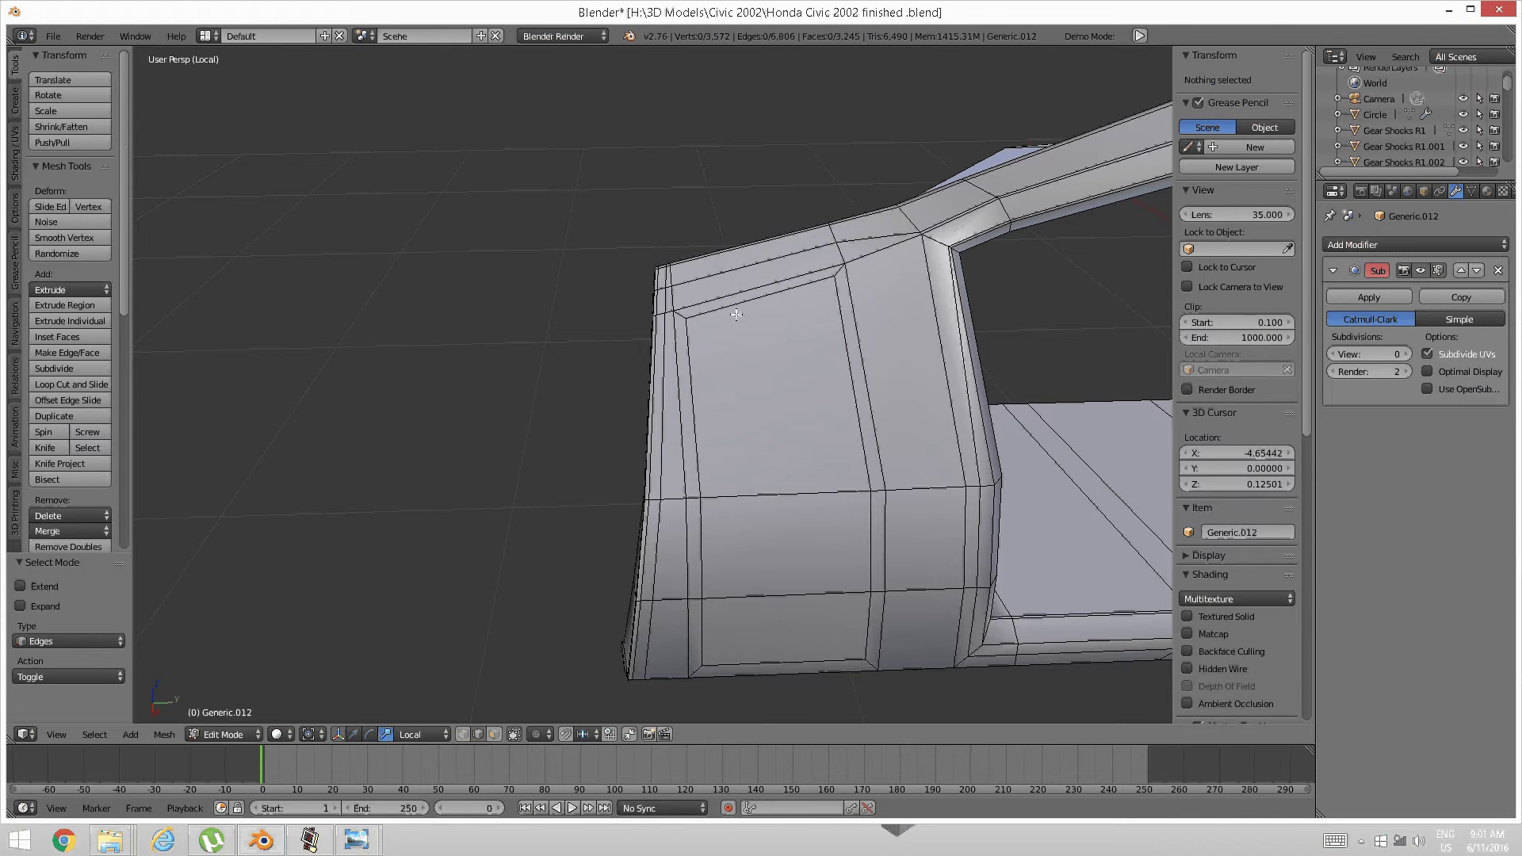
pyautogui.rightClick(737, 314)
pyautogui.hotkey('ctrl', 'e')
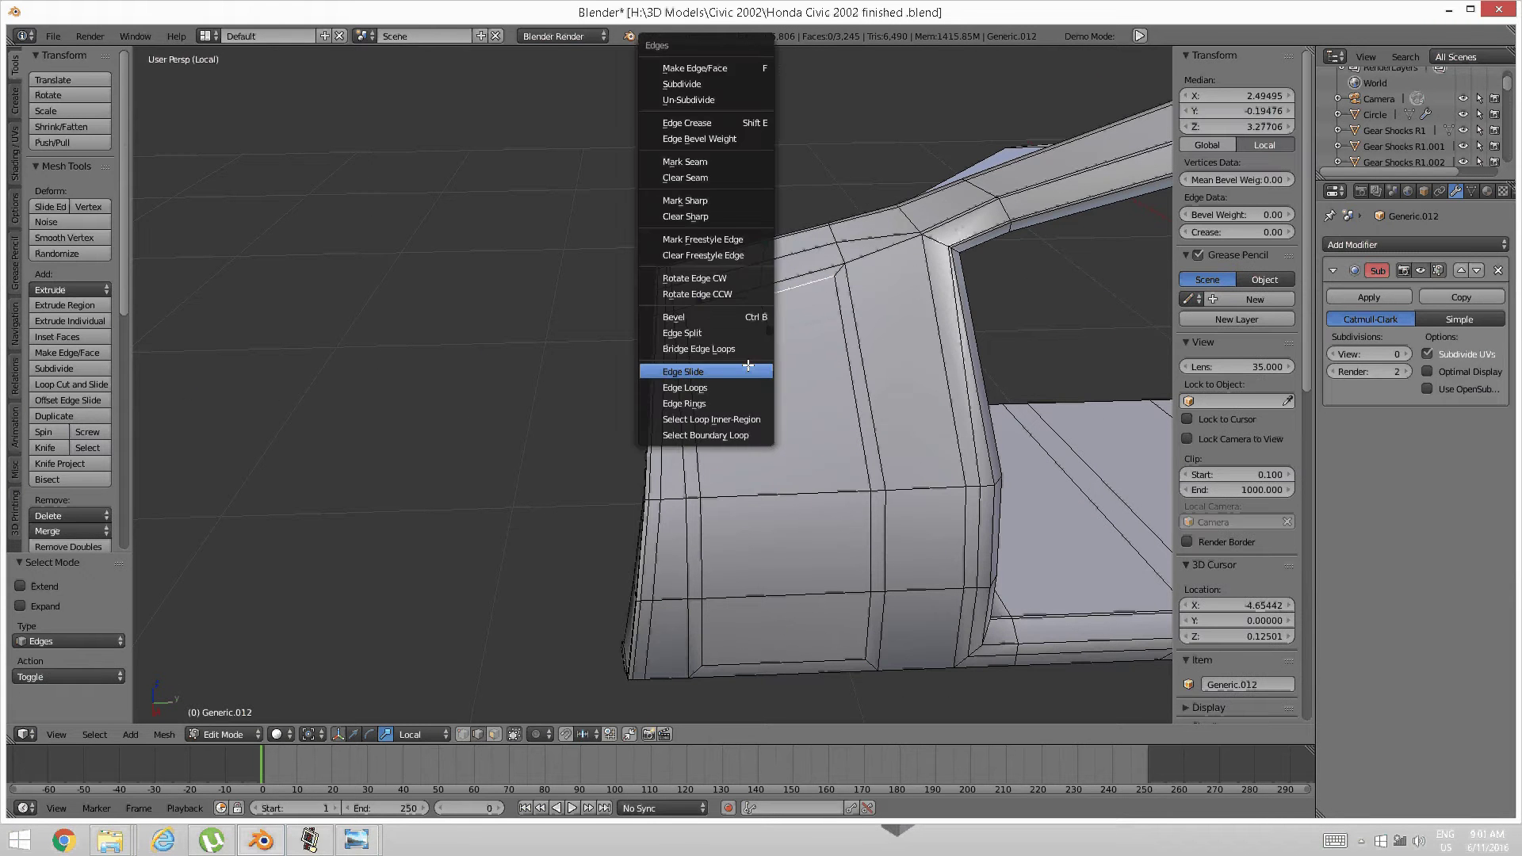
pyautogui.click(748, 363)
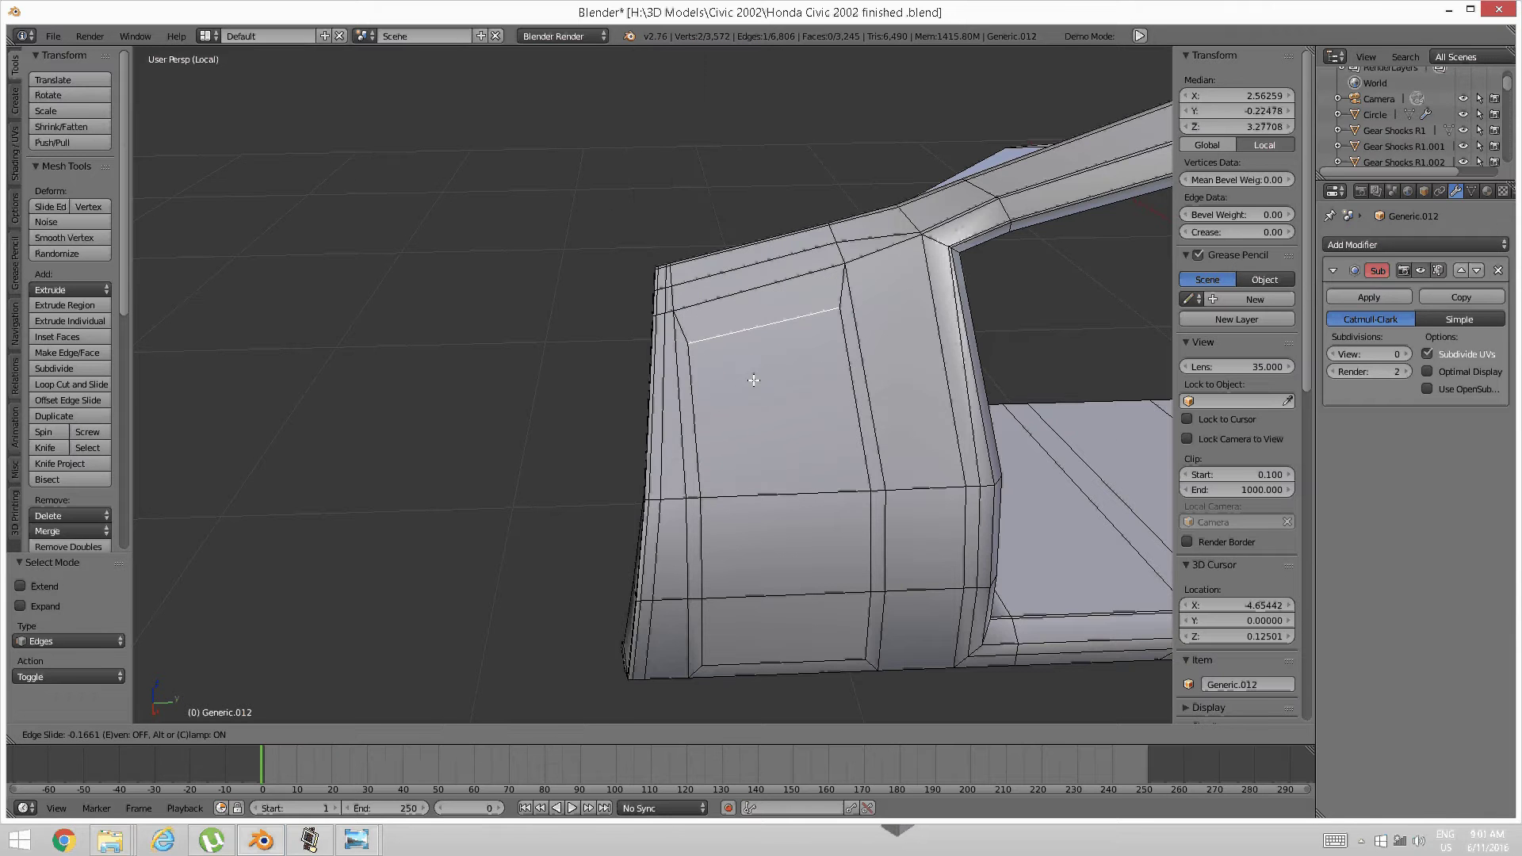
pyautogui.click(754, 381)
# Compare the lowered driver-side inset edge with the passenger-side inset and switch to vertex select mode
pyautogui.scroll(-6, 944, 370)
pyautogui.keyDown('shift'); pyautogui.moveTo(948, 370); pyautogui.dragTo(672, 352, button='middle'); pyautogui.keyUp('shift')
pyautogui.keyDown('shift'); pyautogui.moveTo(1039, 344); pyautogui.dragTo(856, 351, button='middle'); pyautogui.keyUp('shift')
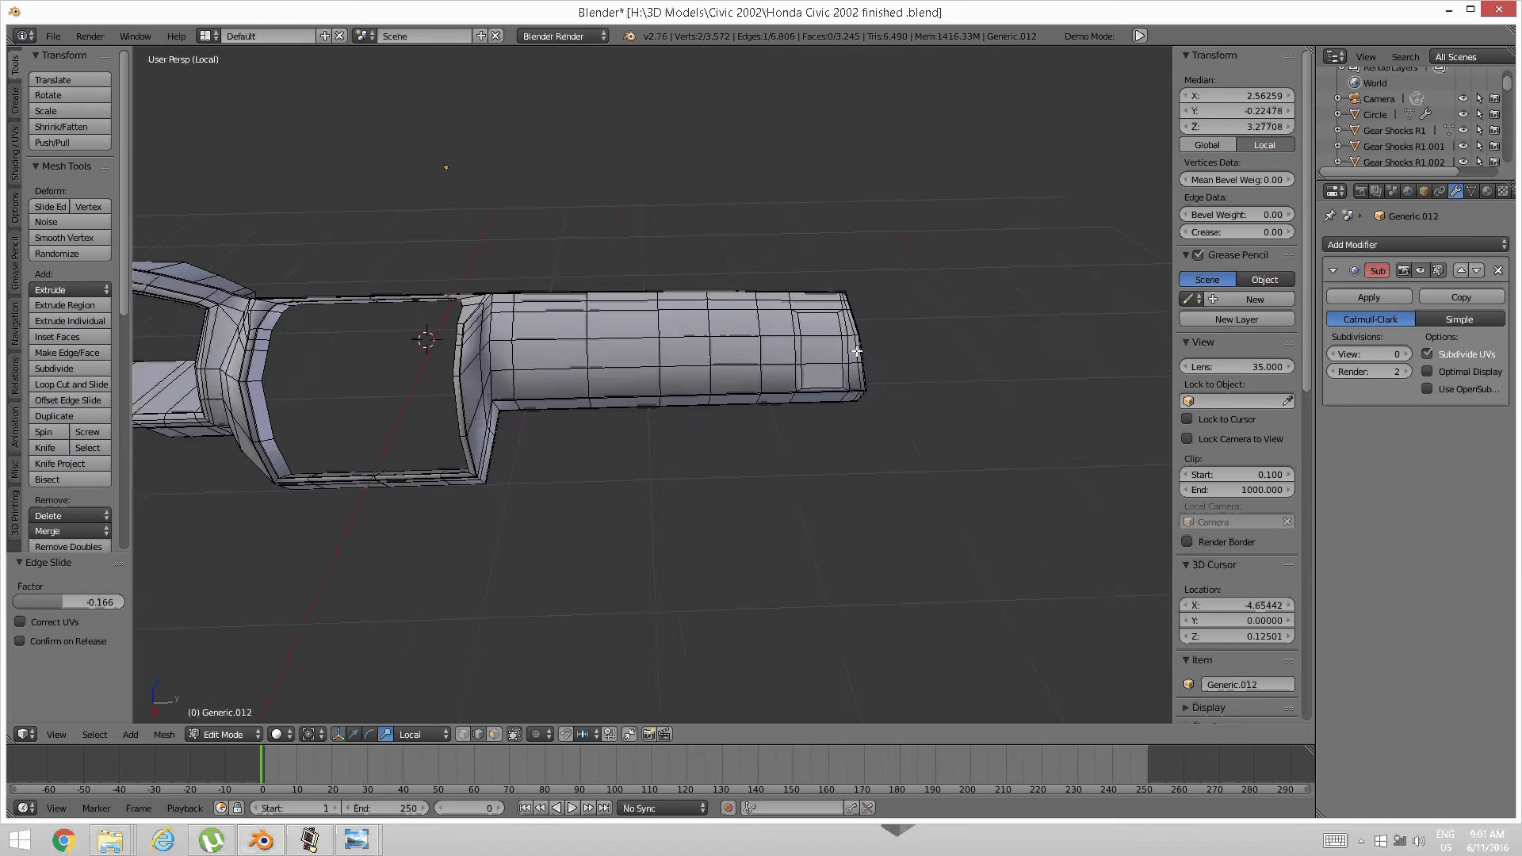
pyautogui.keyDown('shift'); pyautogui.moveTo(654, 376); pyautogui.dragTo(1094, 382, button='middle'); pyautogui.keyUp('shift')
pyautogui.keyDown('shift'); pyautogui.moveTo(511, 329); pyautogui.dragTo(870, 370, button='middle'); pyautogui.keyUp('shift')
pyautogui.scroll(2, 871, 369)
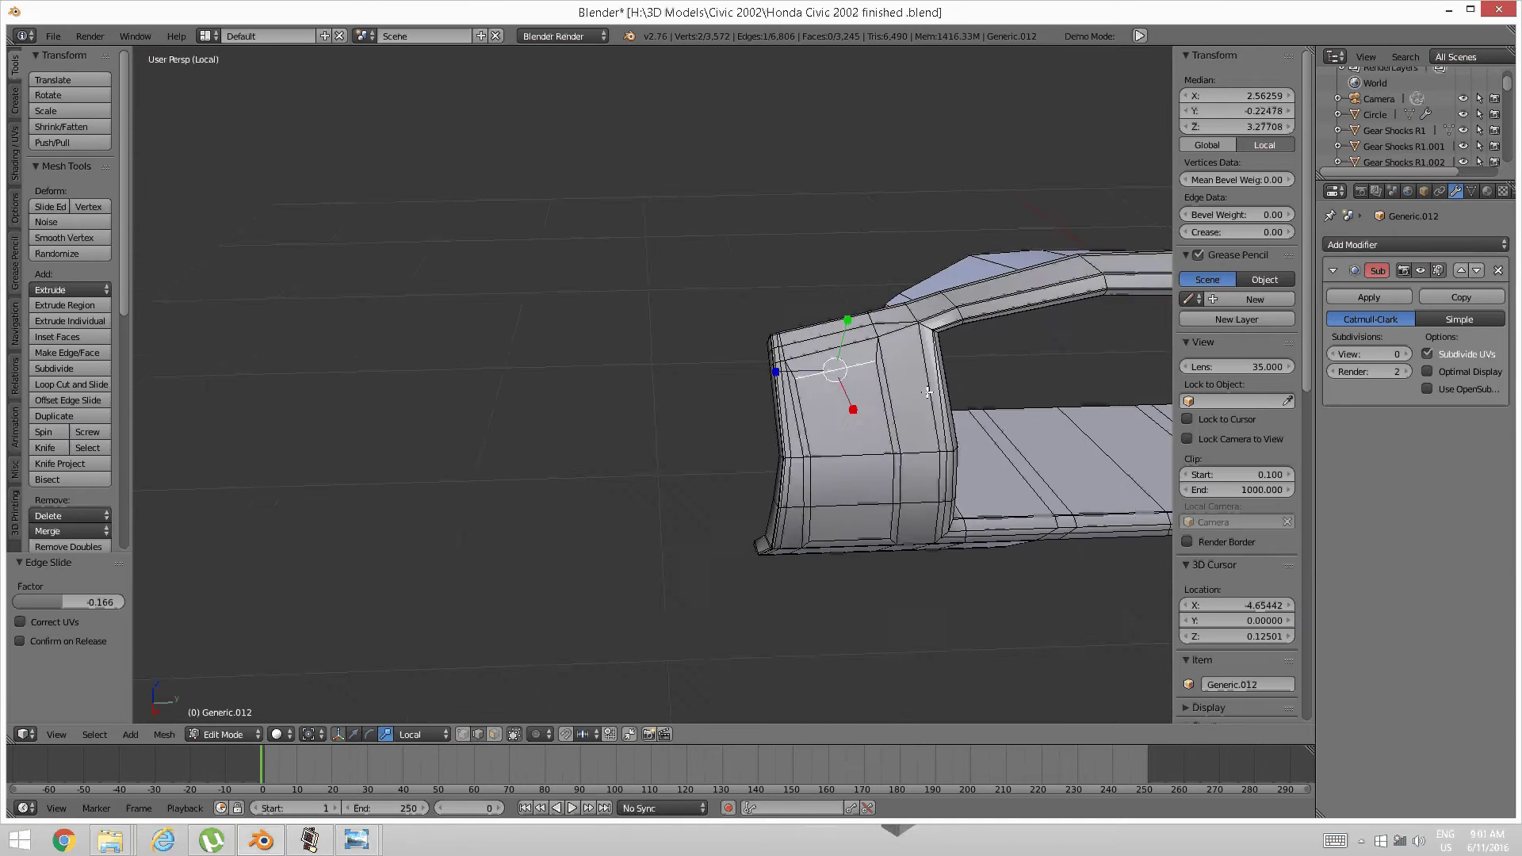
pyautogui.keyDown('shift'); pyautogui.moveTo(965, 414); pyautogui.dragTo(785, 400, button='middle'); pyautogui.keyUp('shift')
pyautogui.scroll(1, 781, 401)
pyautogui.press('a')
pyautogui.scroll(2, 697, 384)
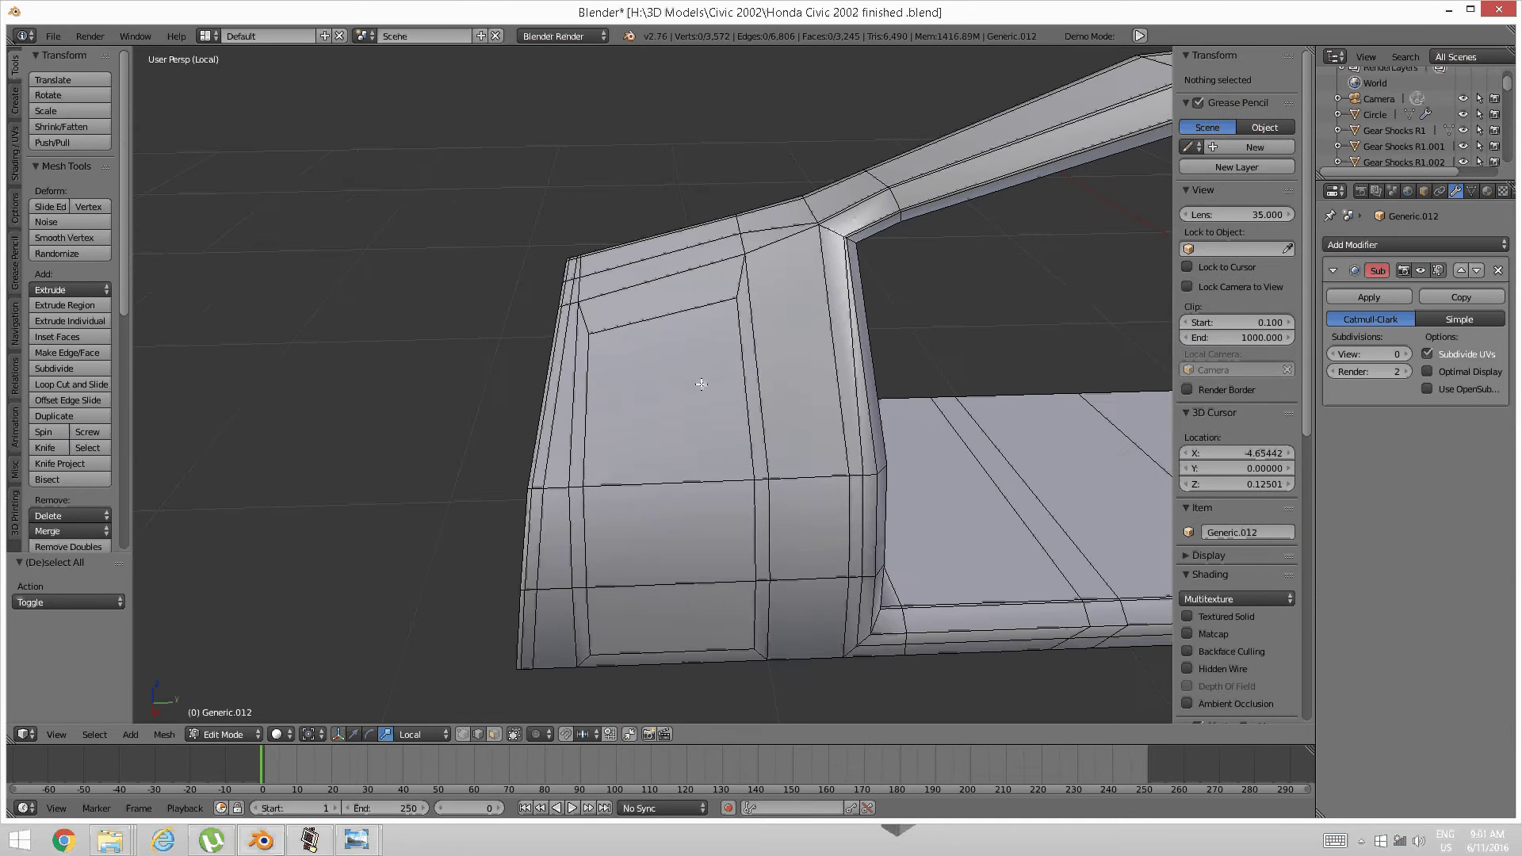
pyautogui.hotkey('ctrl', 'Tab')
pyautogui.click(675, 362)
# Try to slide the driver-side inset's upper corner vertex nearest the instrument cluster opening down along its side edge
pyautogui.rightClick(730, 306)
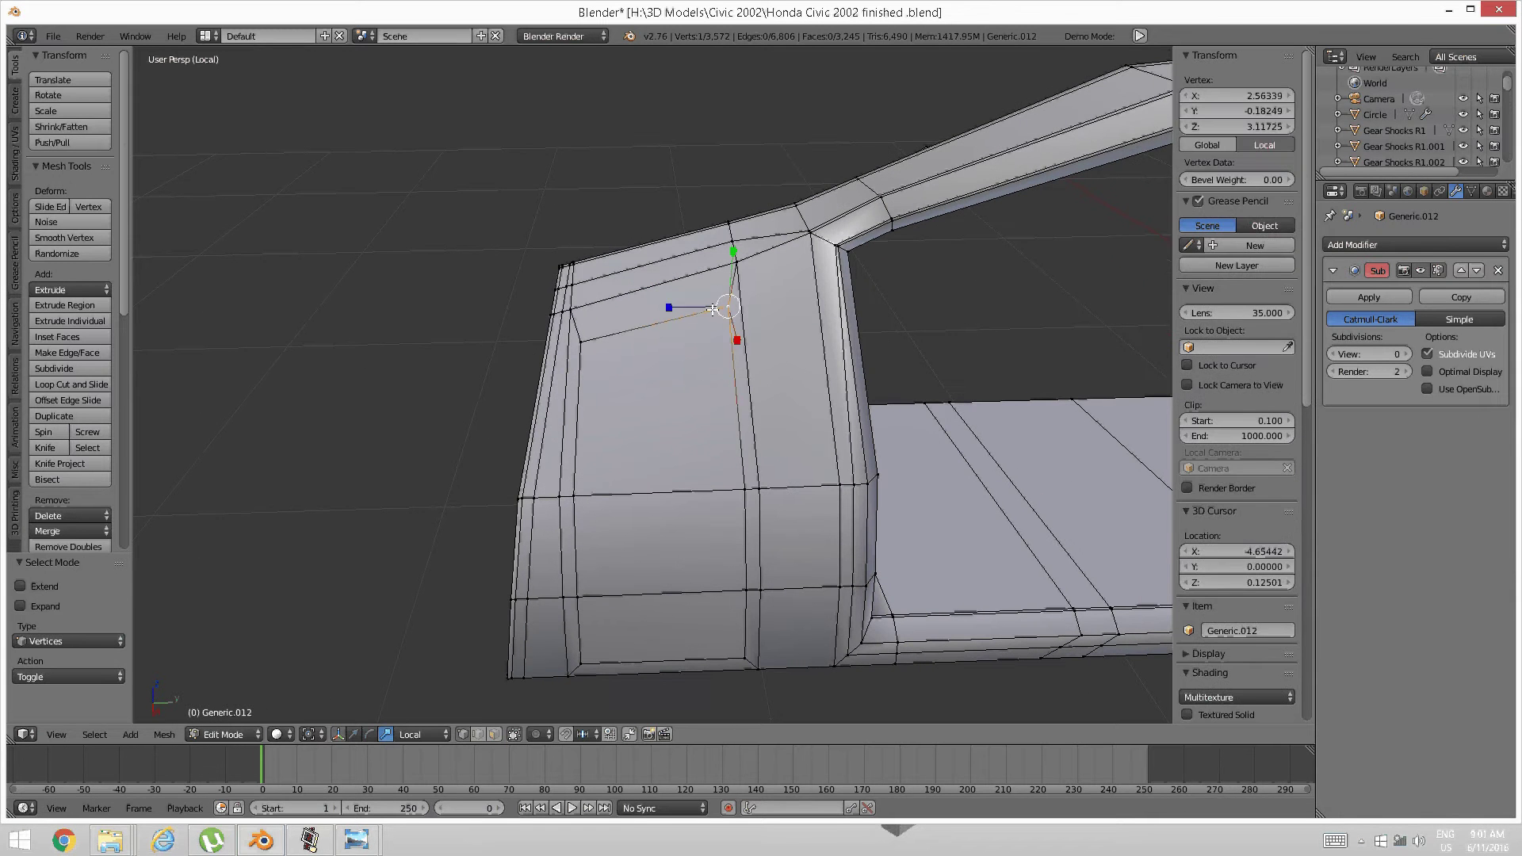
pyautogui.moveTo(719, 305); pyautogui.dragTo(702, 364, button='middle')
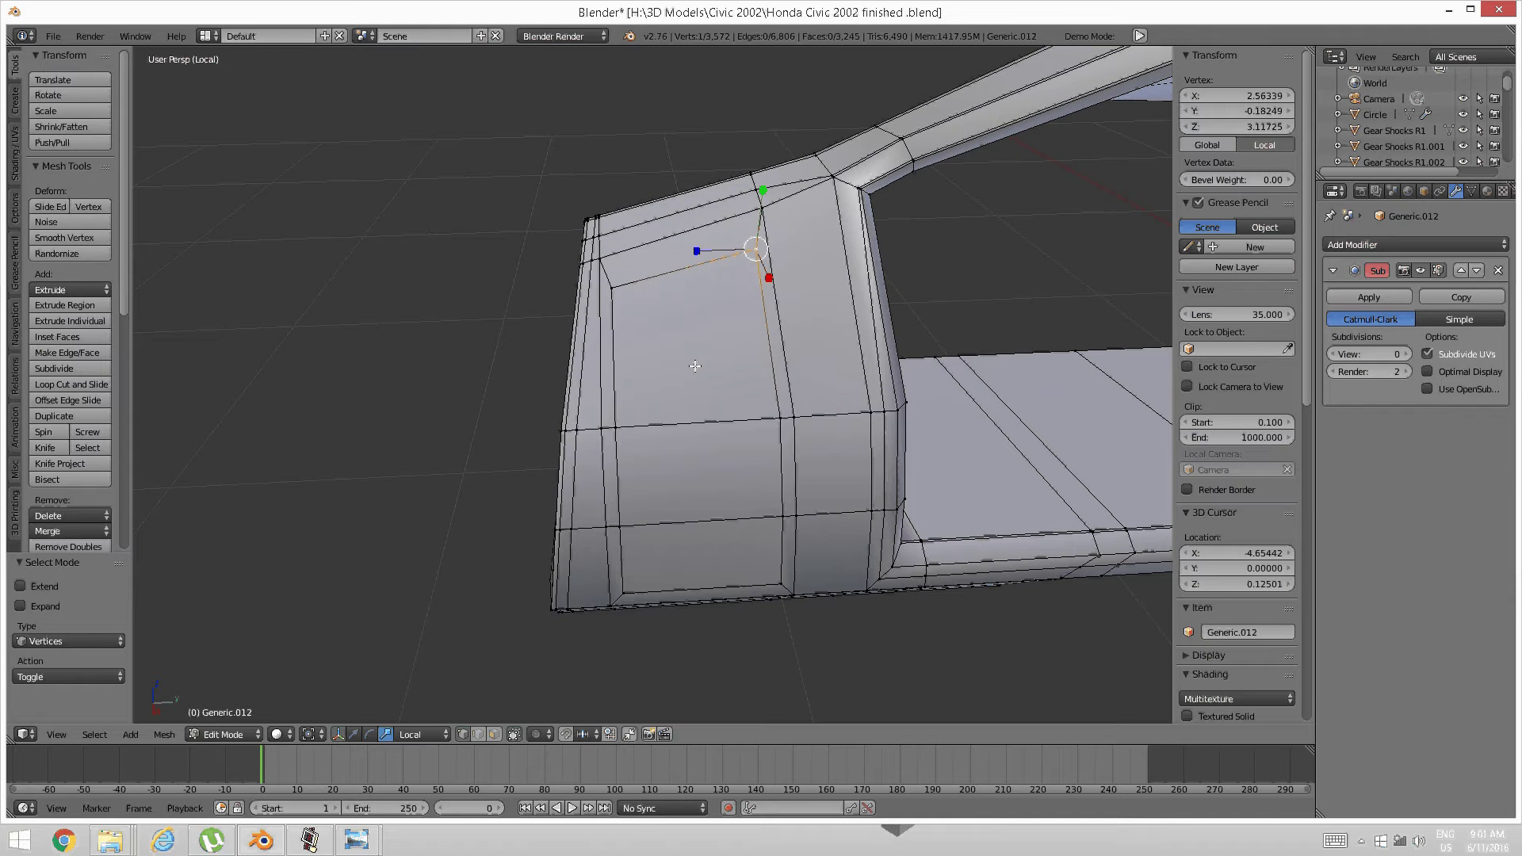
pyautogui.hotkey('shift', 'v')
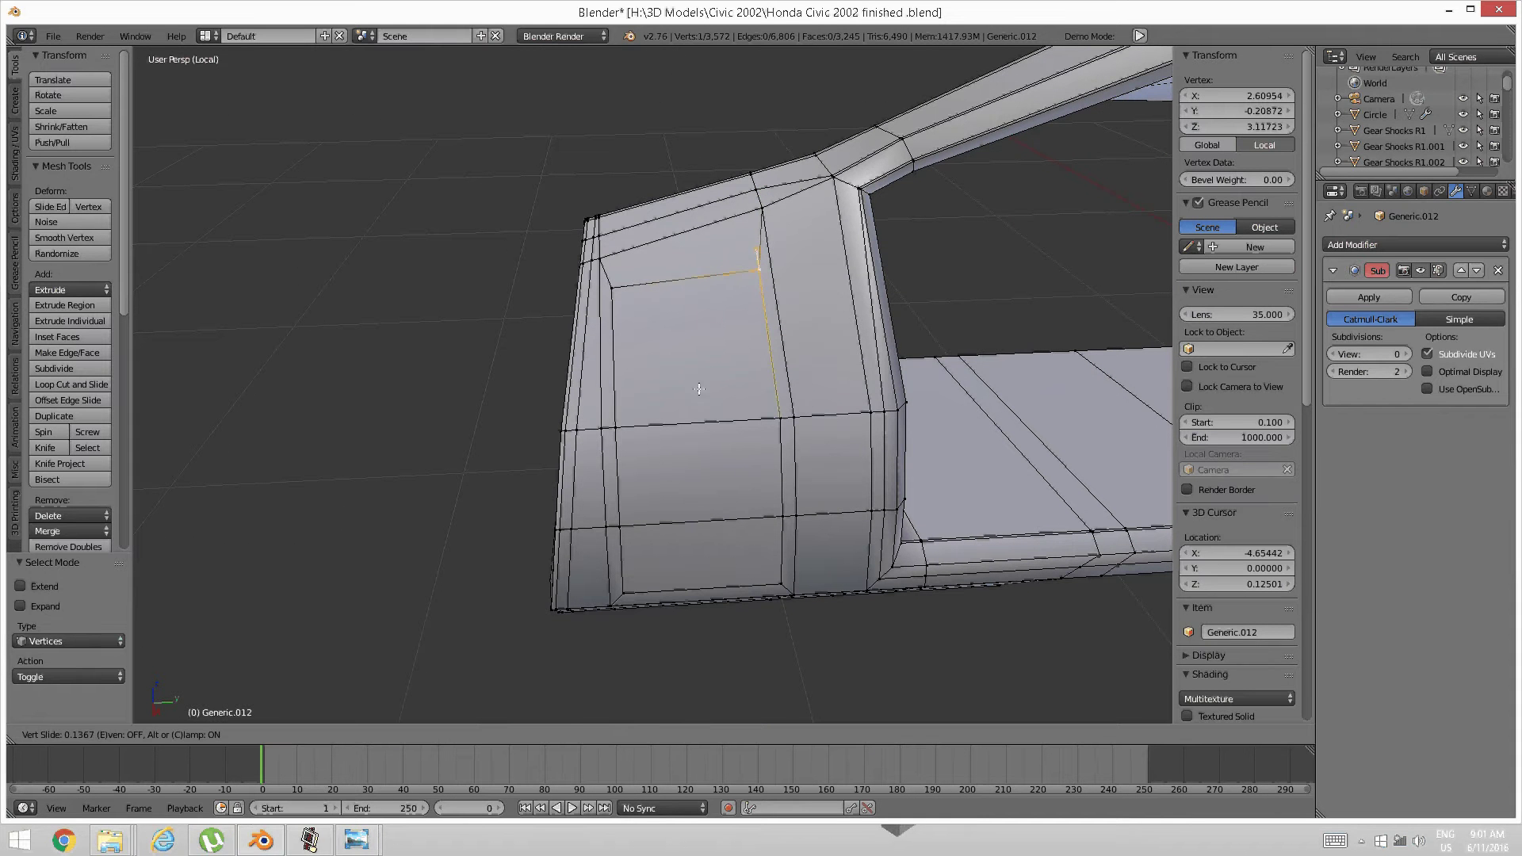
pyautogui.click(698, 392)
pyautogui.press('a')
pyautogui.moveTo(721, 367); pyautogui.dragTo(741, 451, button='middle')
pyautogui.rightClick(766, 513)
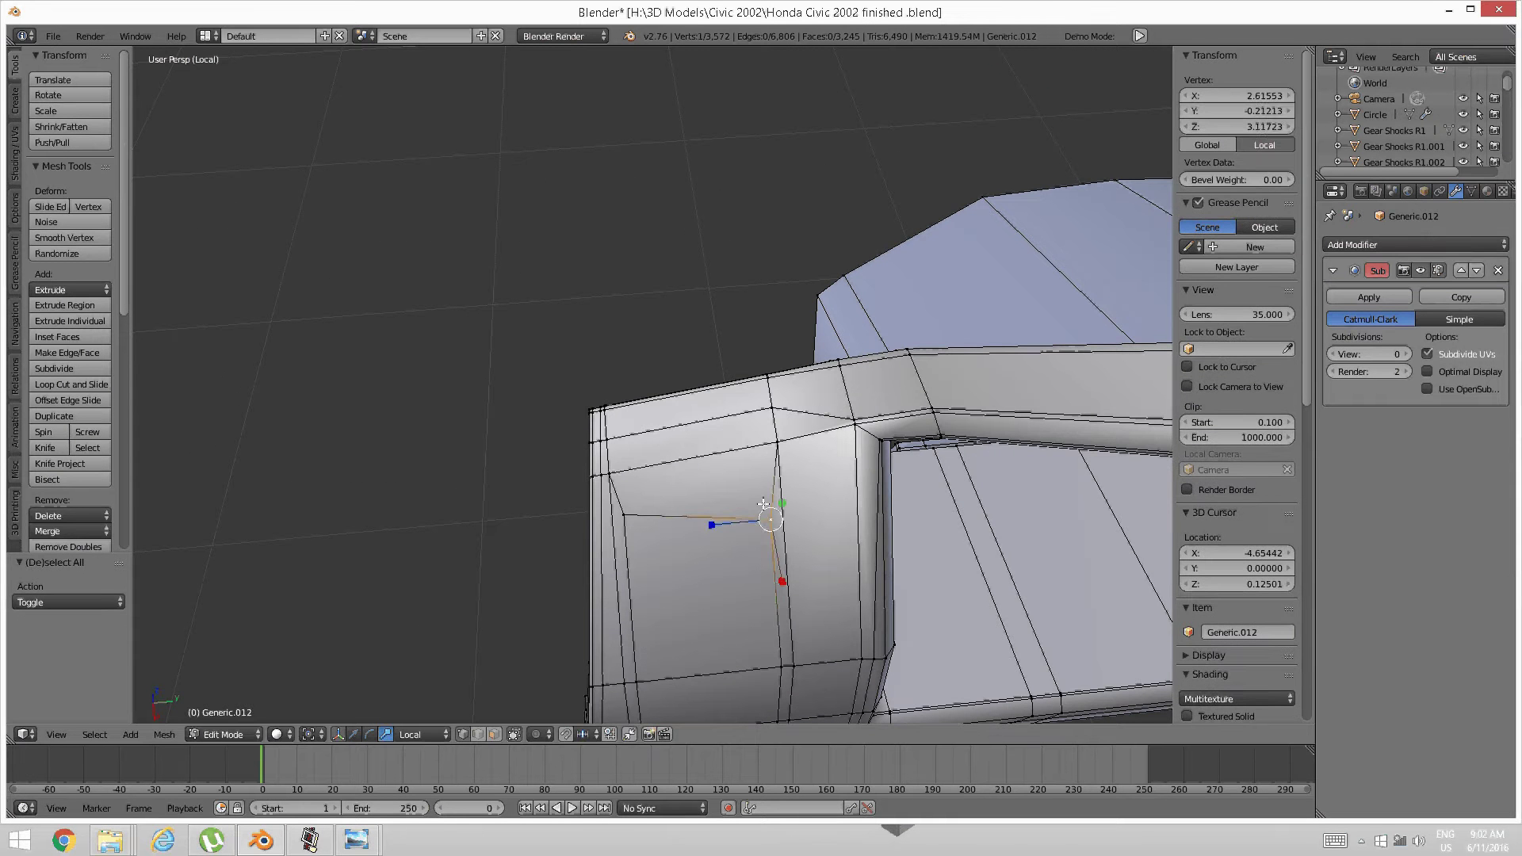
pyautogui.hotkey('shift', 'v')
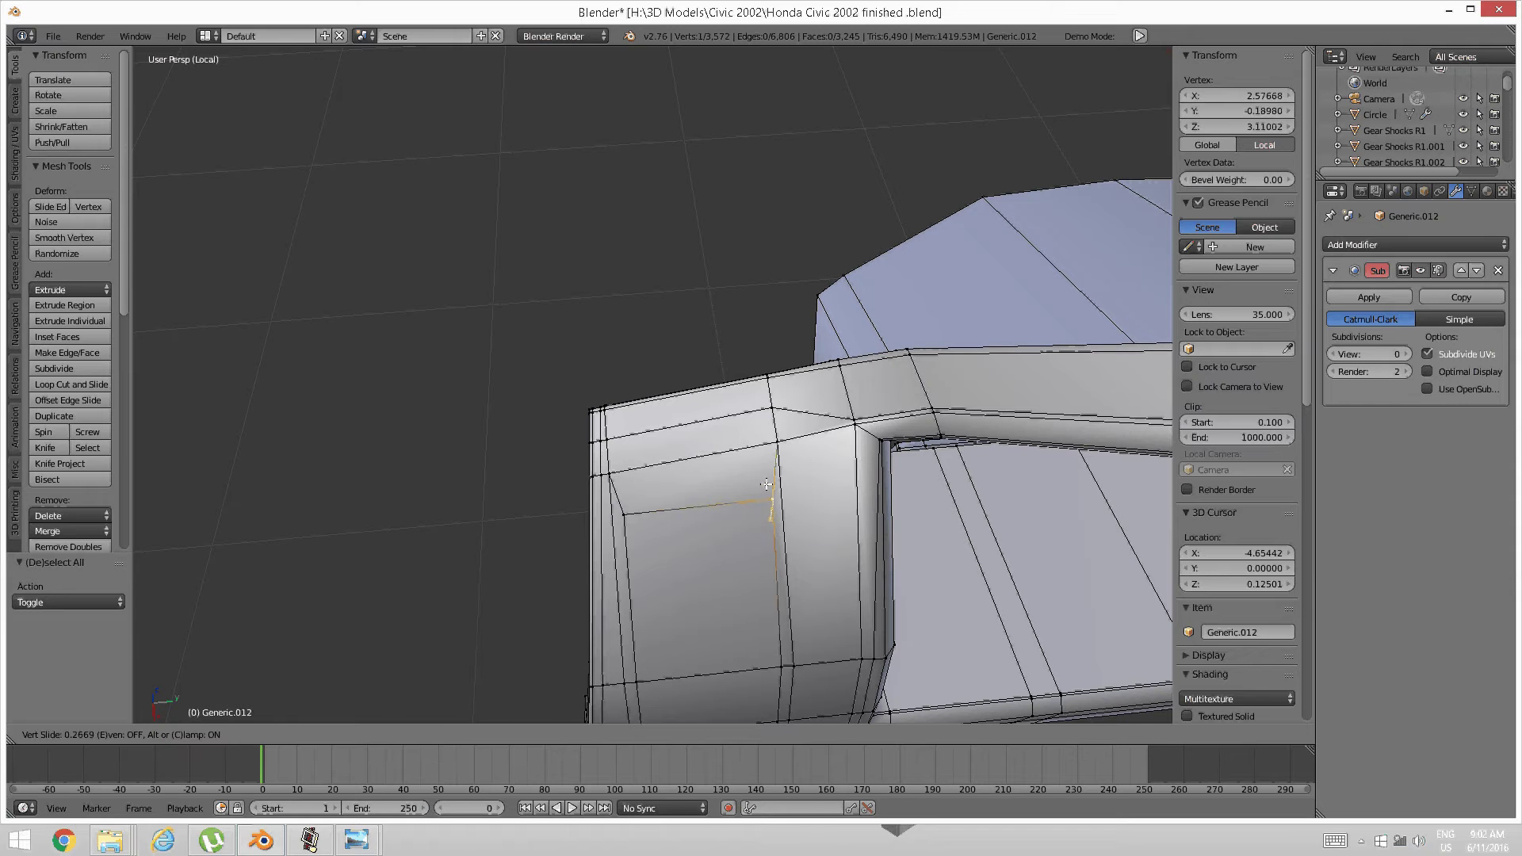
pyautogui.rightClick(765, 487)
pyautogui.press('a')
# Slide the driver-side inset's upper corner vertex nearest the cluster opening slightly down along its side edge
pyautogui.rightClick(767, 490)
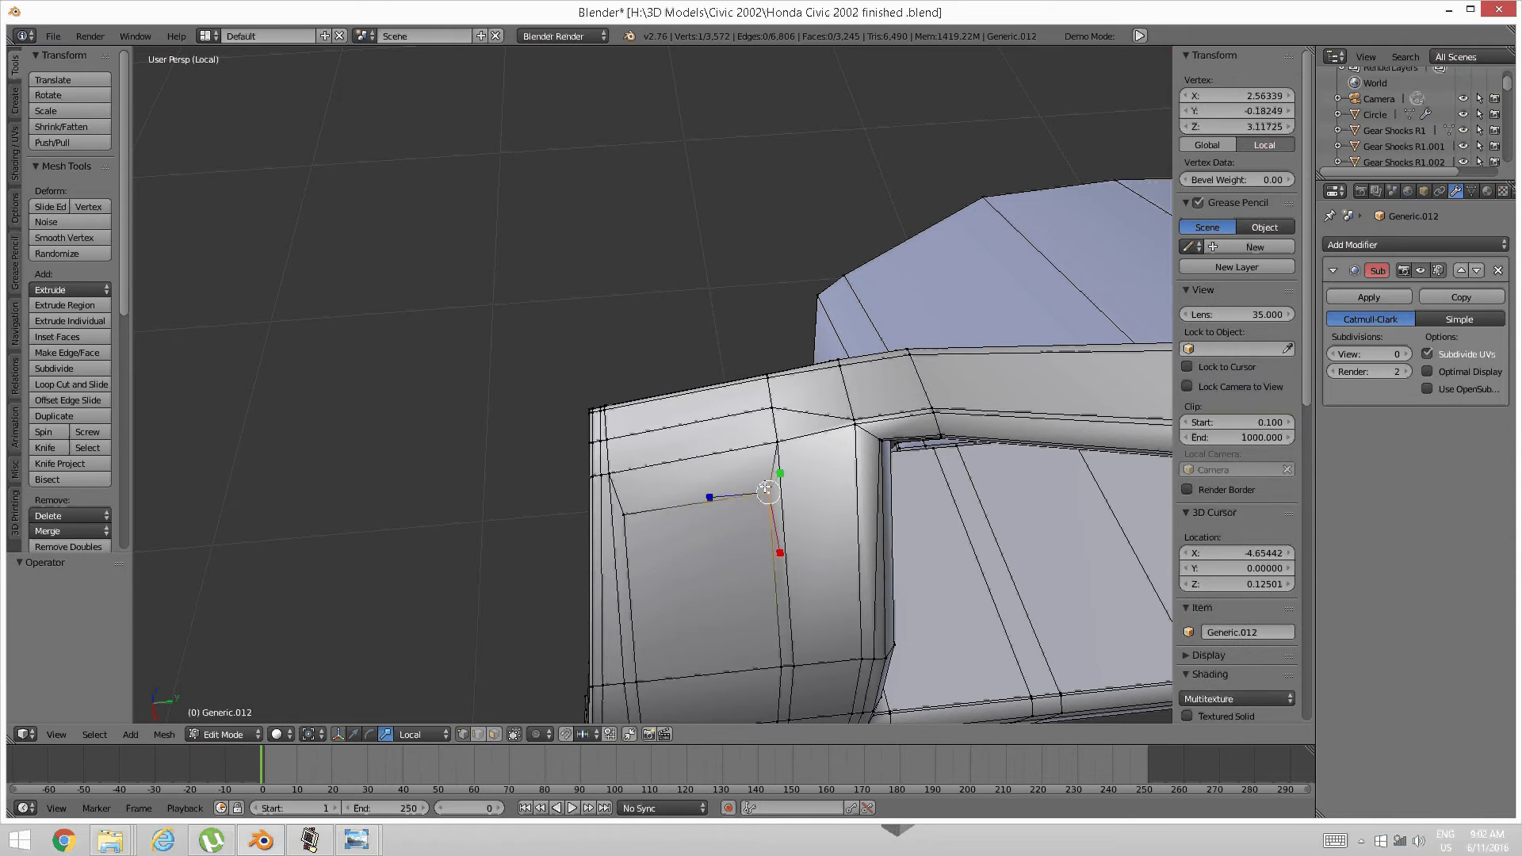
pyautogui.hotkey('shift', 'v')
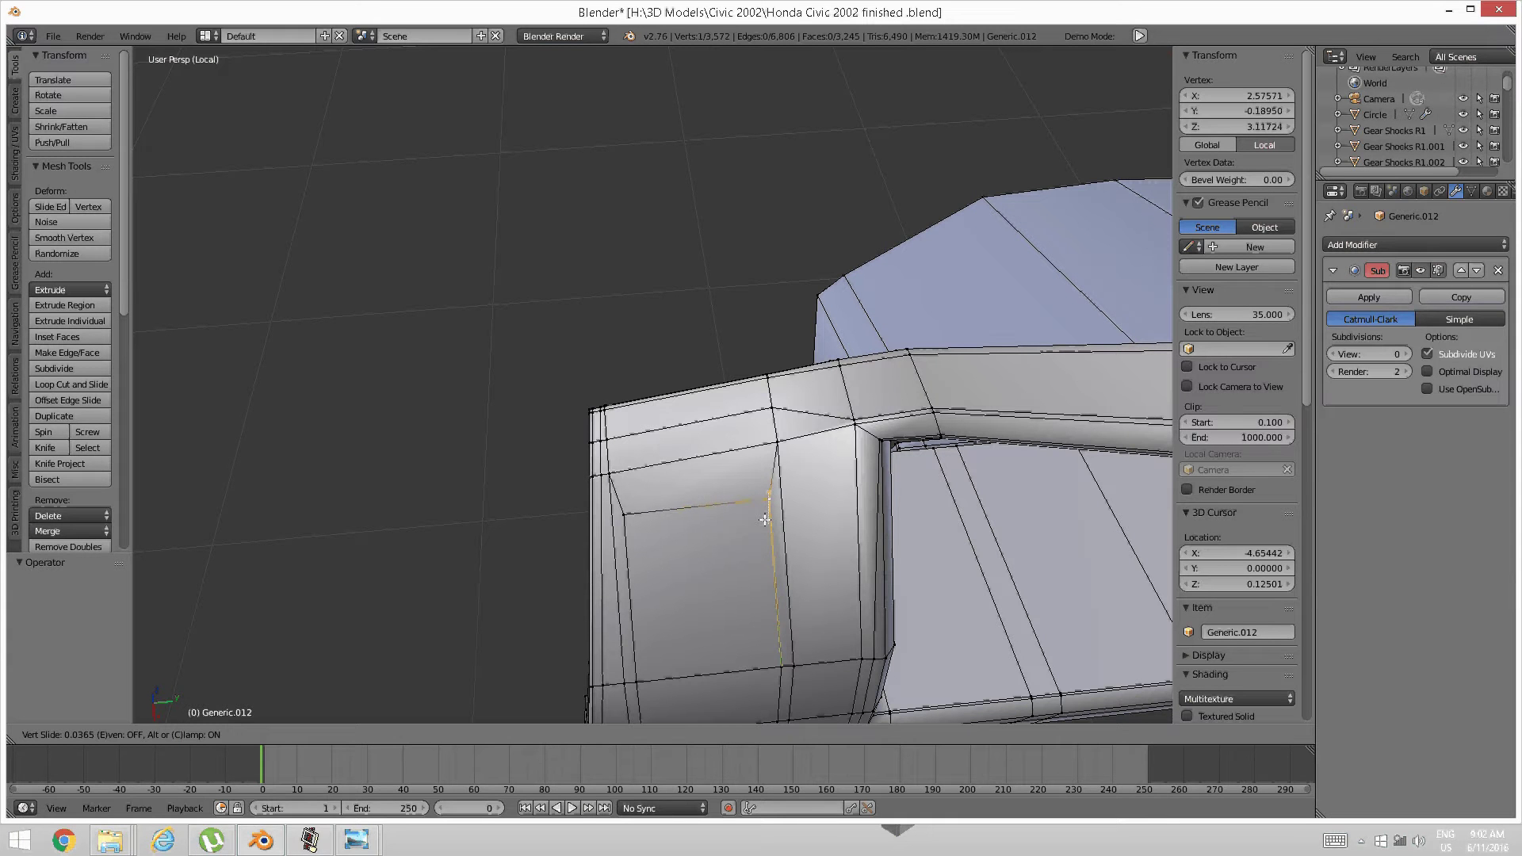
pyautogui.click(763, 514)
pyautogui.press('a')
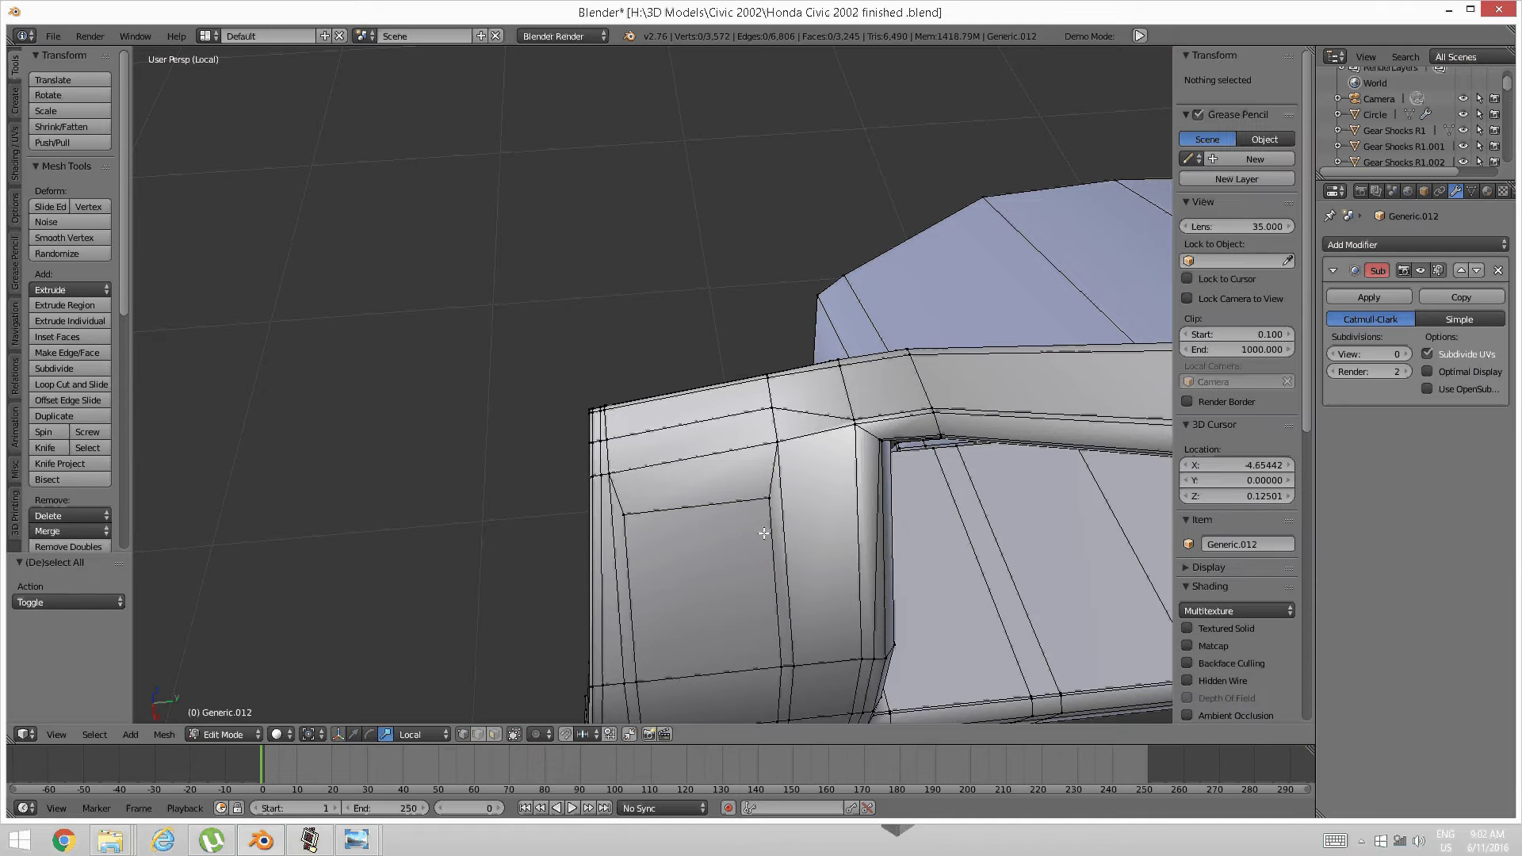
# Add a vertical loop cut through the driver-side inset near its outer side edge, with a slide factor of about 0.645
pyautogui.moveTo(760, 536); pyautogui.dragTo(741, 500, button='middle')
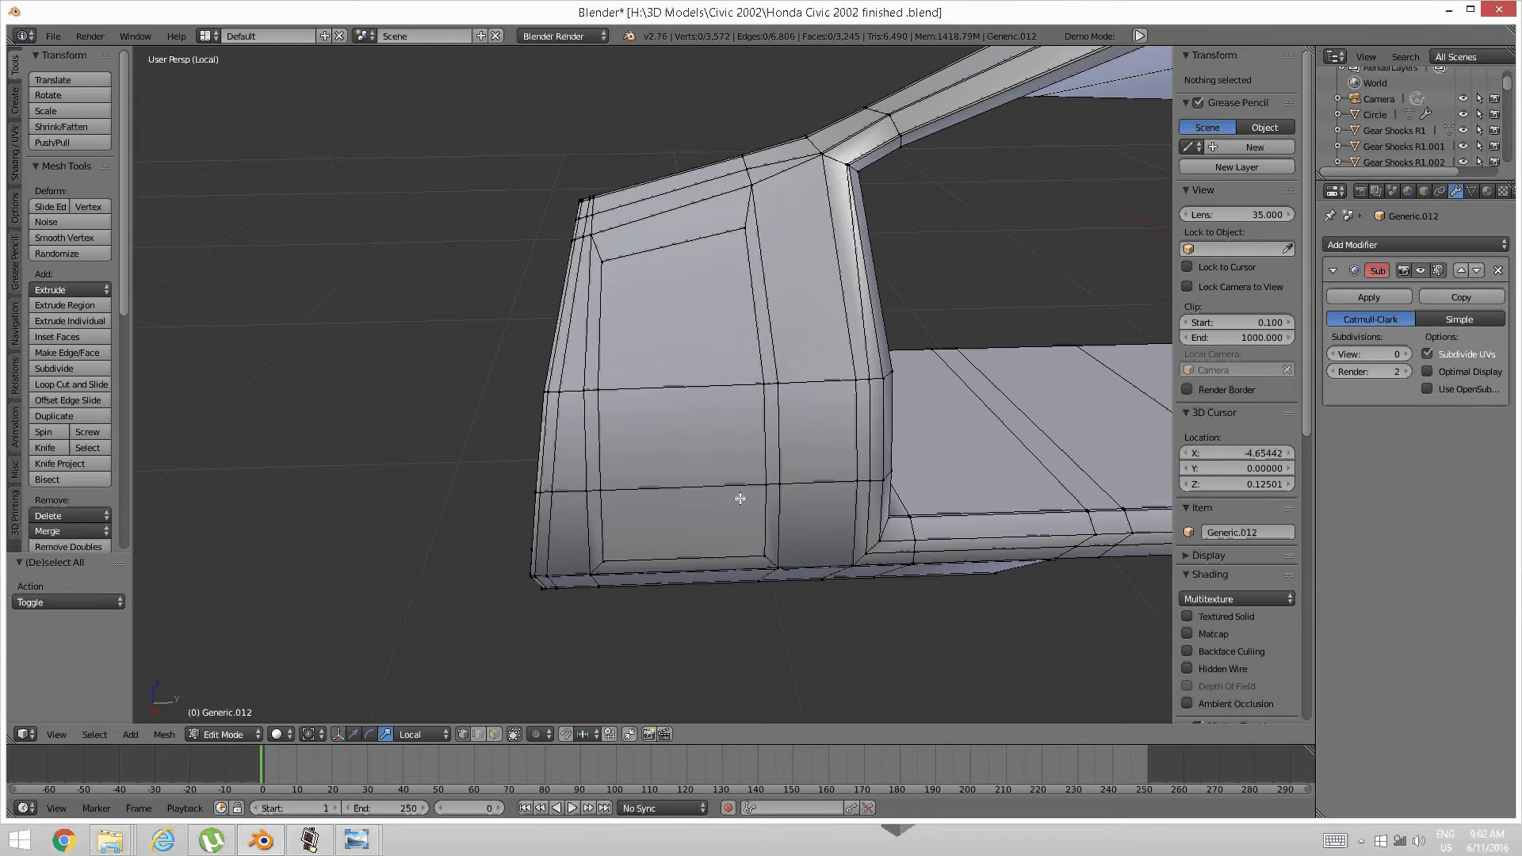
pyautogui.moveTo(728, 446); pyautogui.dragTo(738, 477, button='middle')
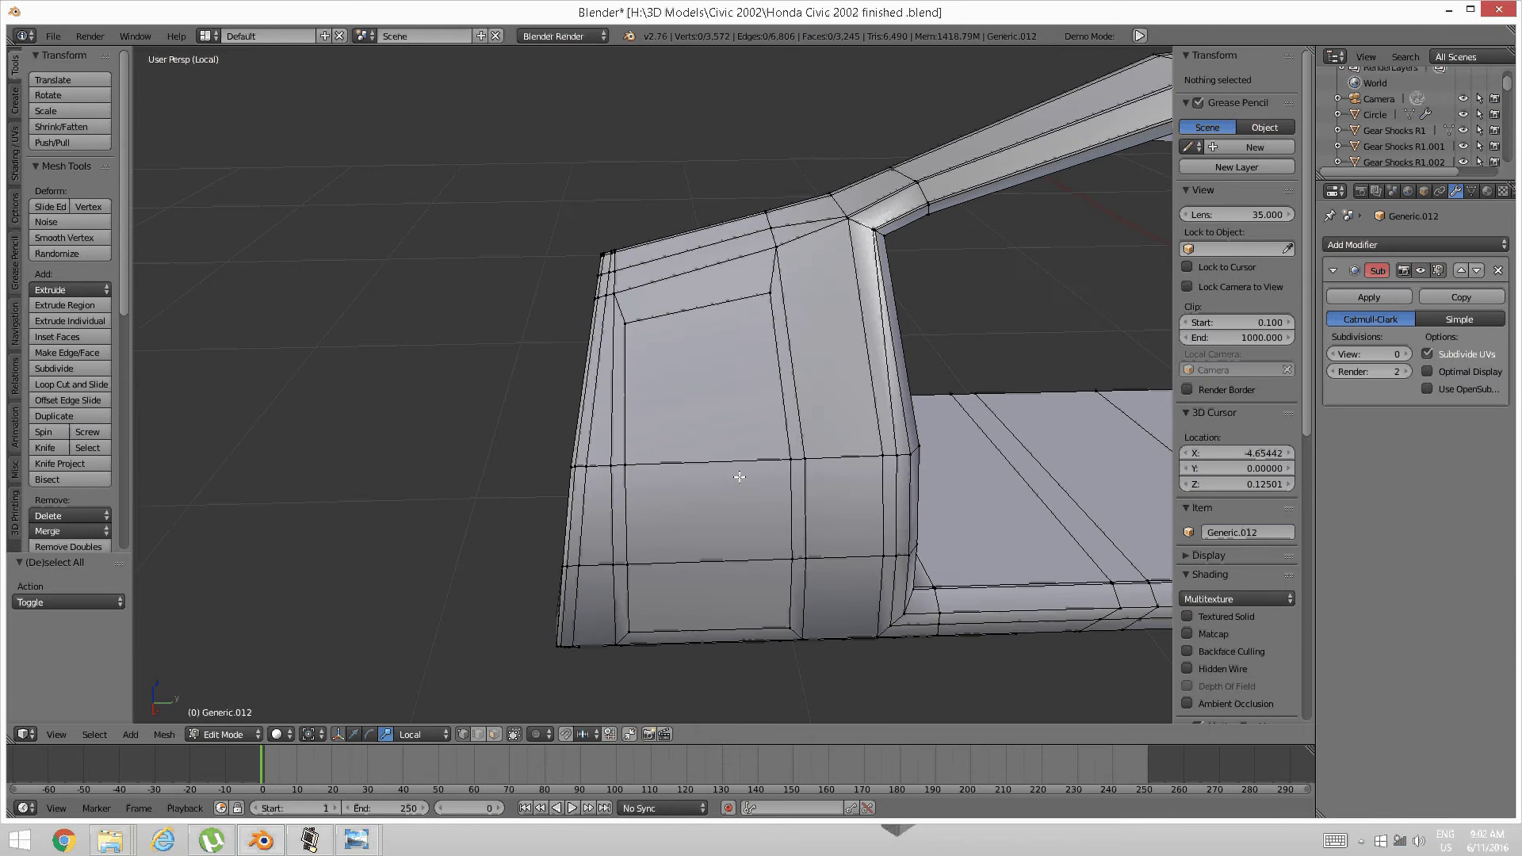
pyautogui.hotkey('ctrl', 'Tab')
pyautogui.hotkey('ctrl', 'r')
pyautogui.click(726, 537)
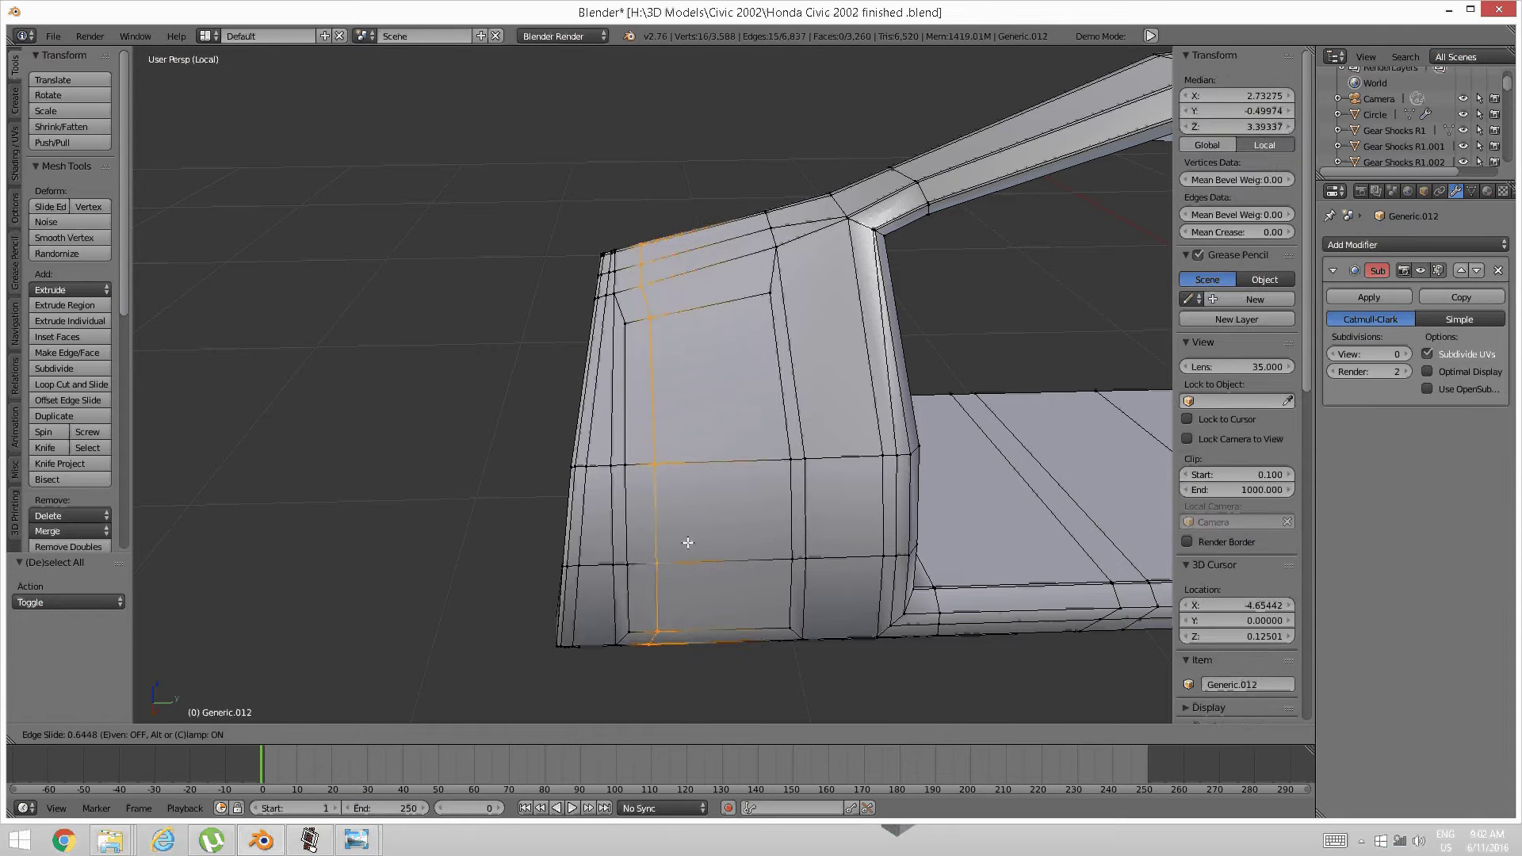
pyautogui.click(688, 543)
pyautogui.press('a')
# Add a second vertical loop cut through the driver-side inset, close to its side edge facing the cluster opening
pyautogui.hotkey('ctrl', 'r')
pyautogui.click(731, 452)
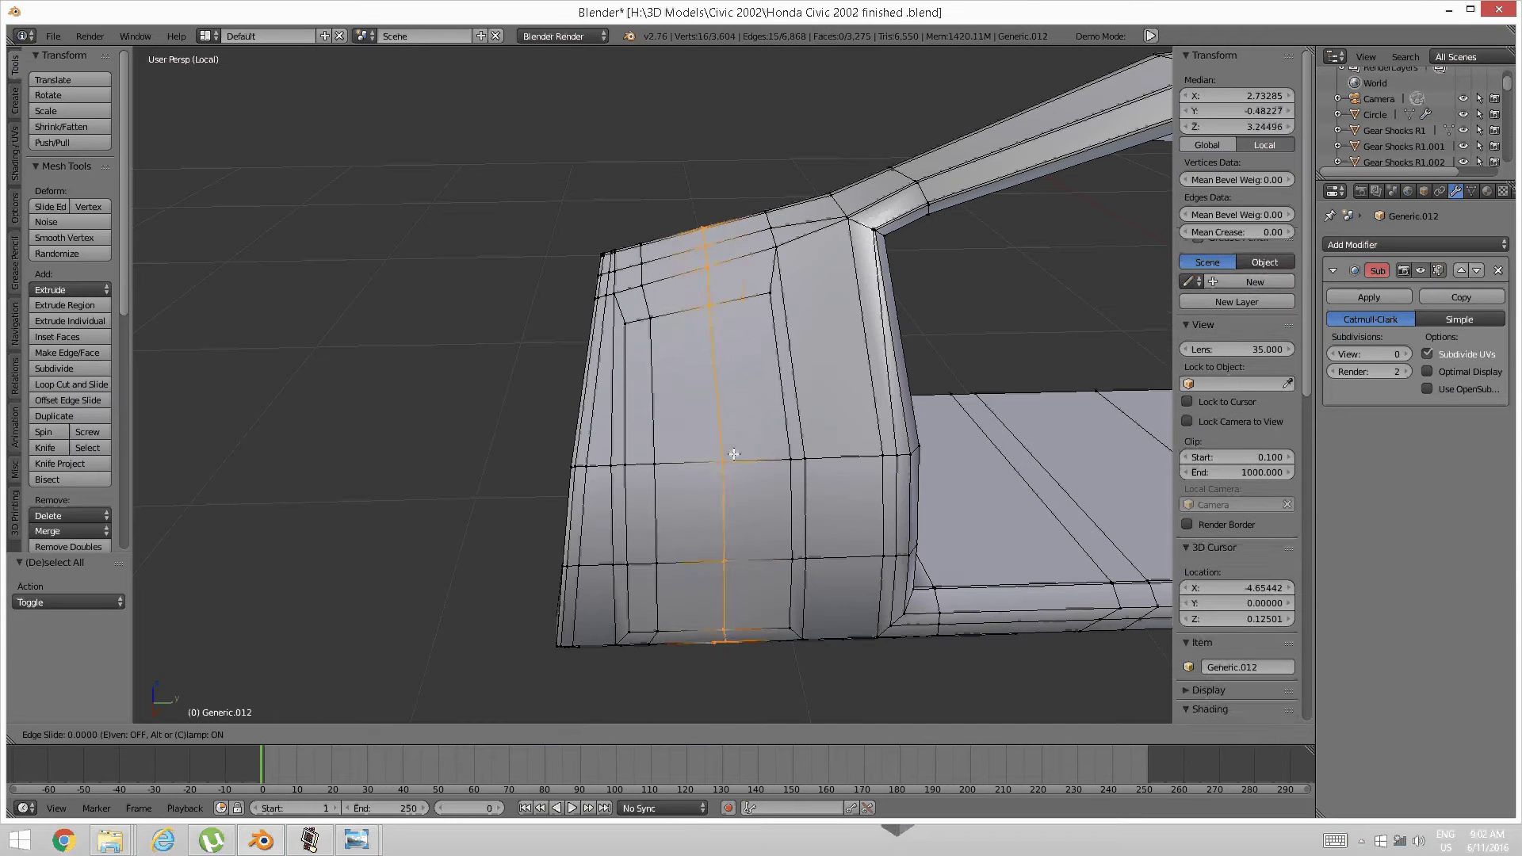
pyautogui.click(771, 432)
pyautogui.press('a')
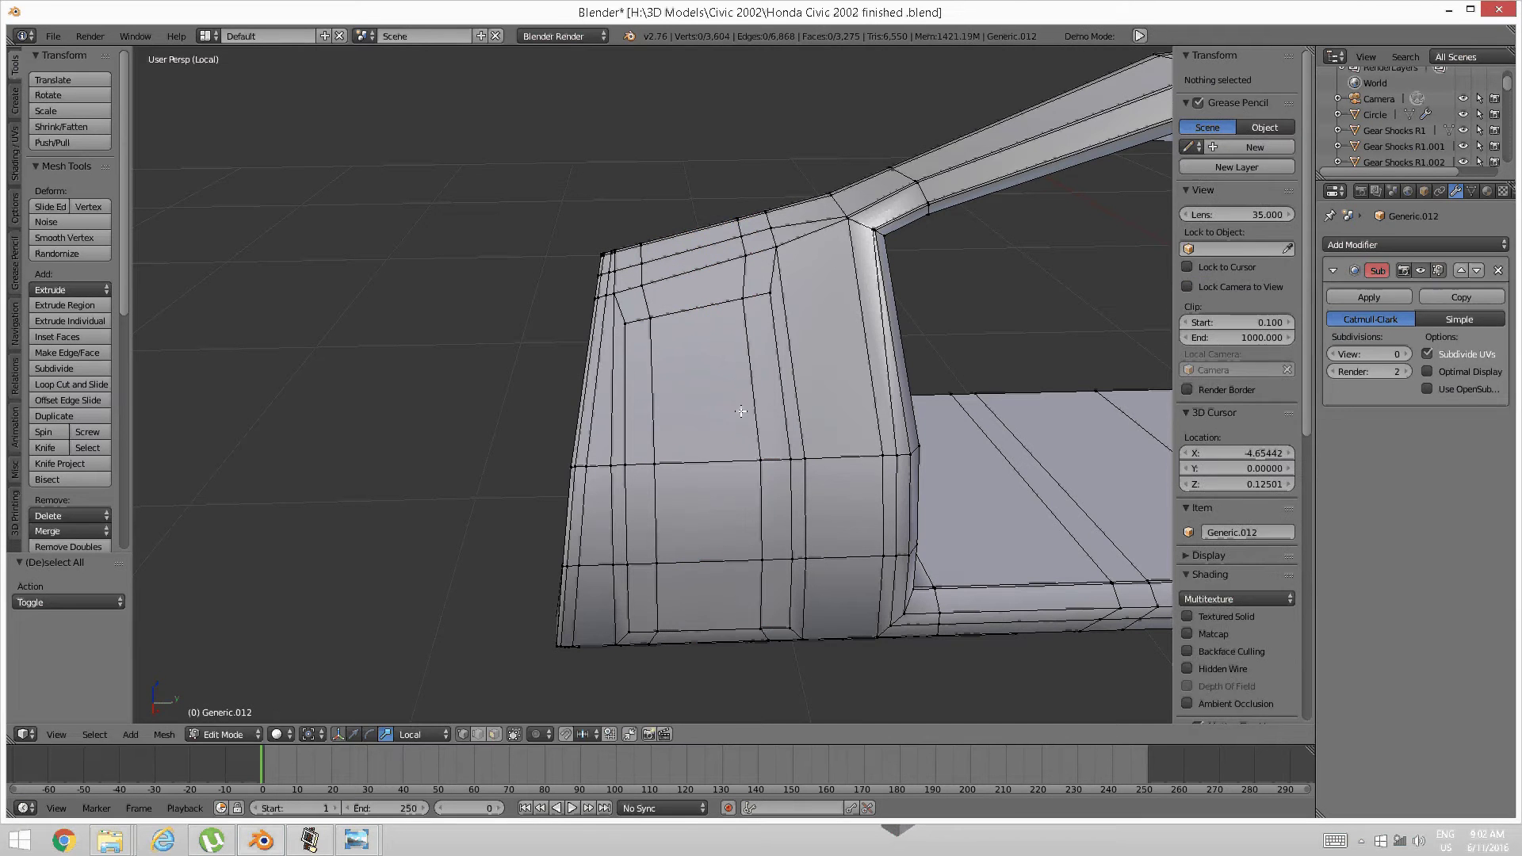
# Add a centered horizontal loop cut across the upper faces of the driver-side inset
pyautogui.moveTo(736, 383); pyautogui.dragTo(686, 400, button='middle')
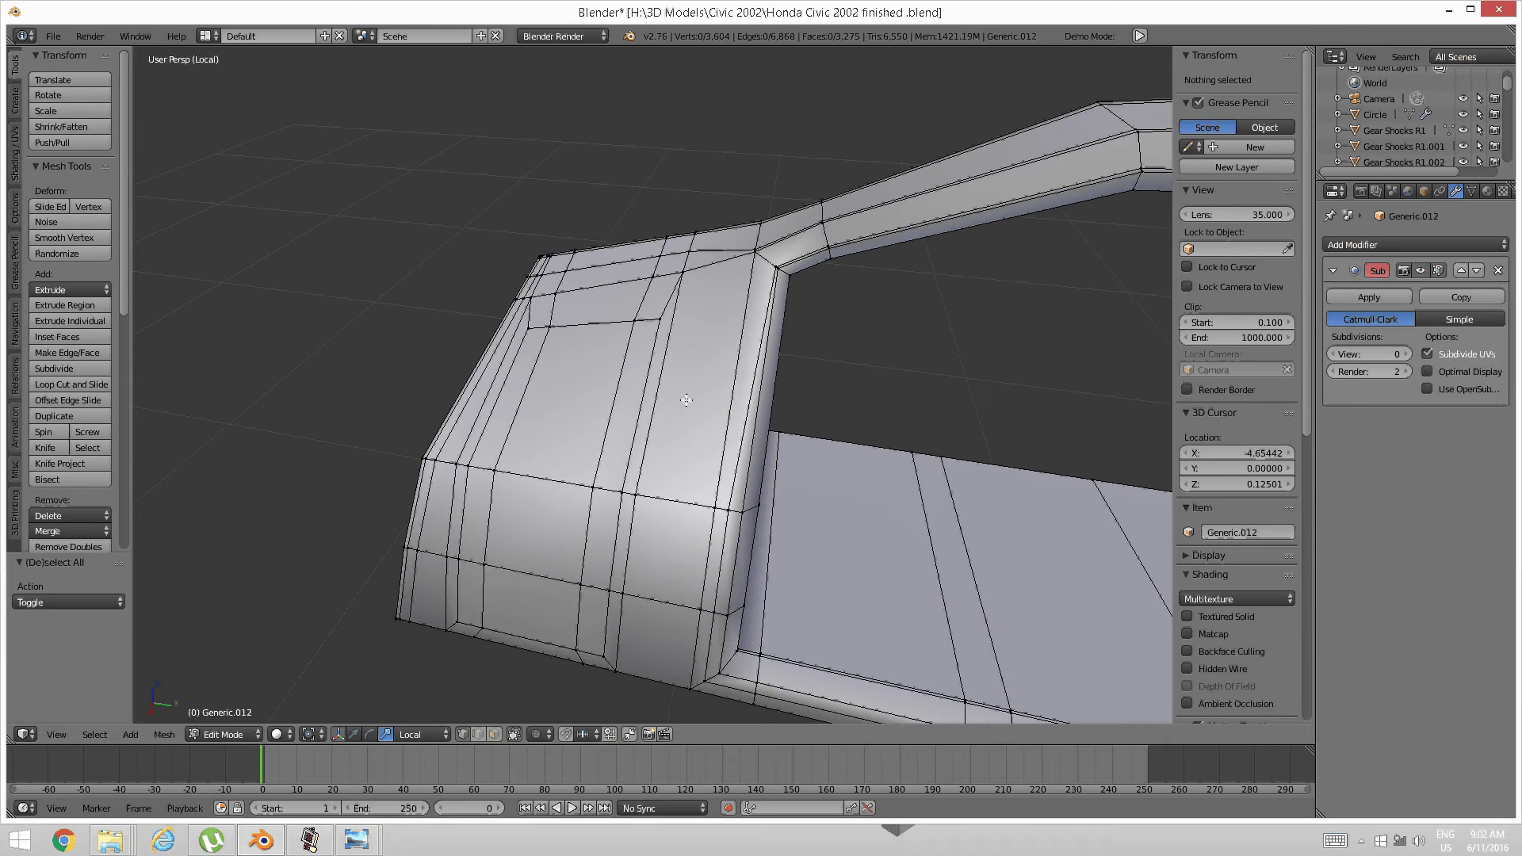
pyautogui.hotkey('ctrl', 'r')
pyautogui.click(687, 401)
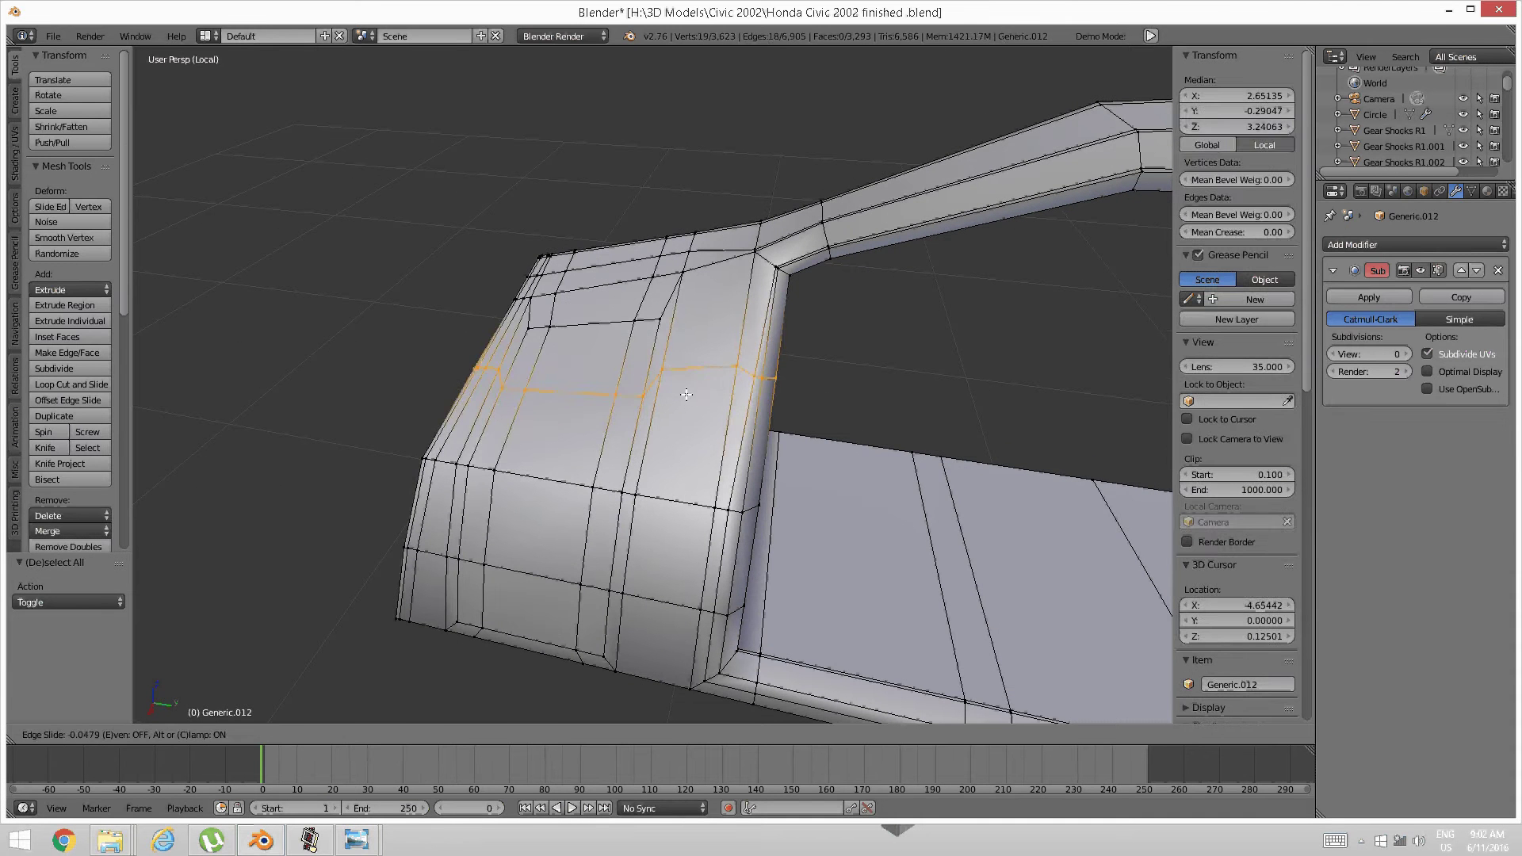
pyautogui.rightClick(687, 394)
pyautogui.press('a')
# Edge-slide the six vertices of the upper horizontal loop inside the driver-side inset toward its upper edge, with a factor of about 0.419
pyautogui.moveTo(640, 415); pyautogui.dragTo(683, 406, button='middle')
pyautogui.rightClick(600, 408)
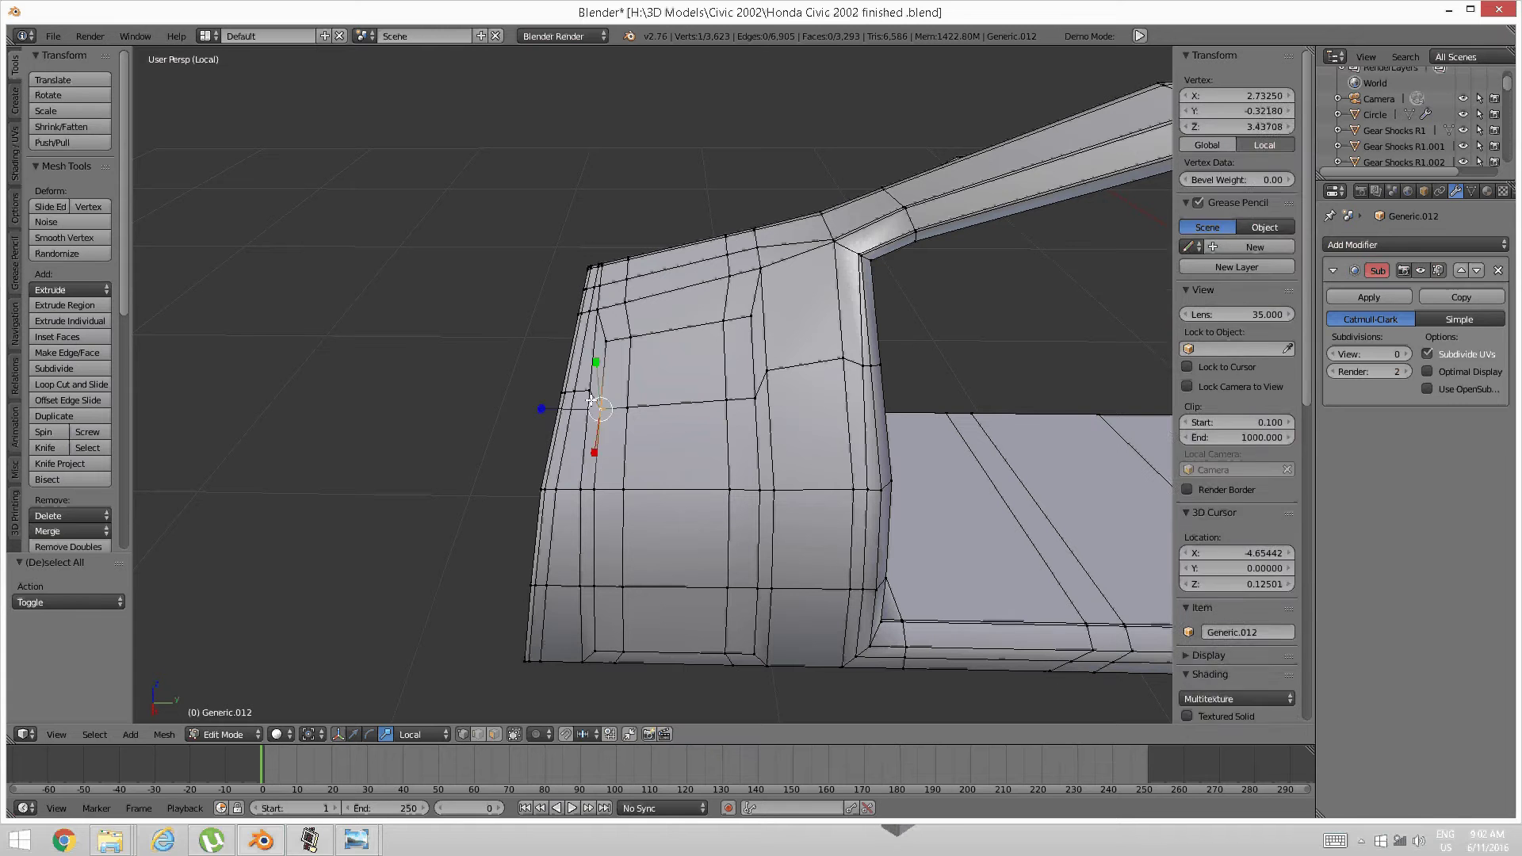
pyautogui.keyDown('shift'); pyautogui.rightClick(593, 394); pyautogui.keyUp('shift')
pyautogui.keyDown('shift'); pyautogui.rightClick(623, 409); pyautogui.keyUp('shift')
pyautogui.keyDown('shift'); pyautogui.rightClick(723, 404); pyautogui.keyUp('shift')
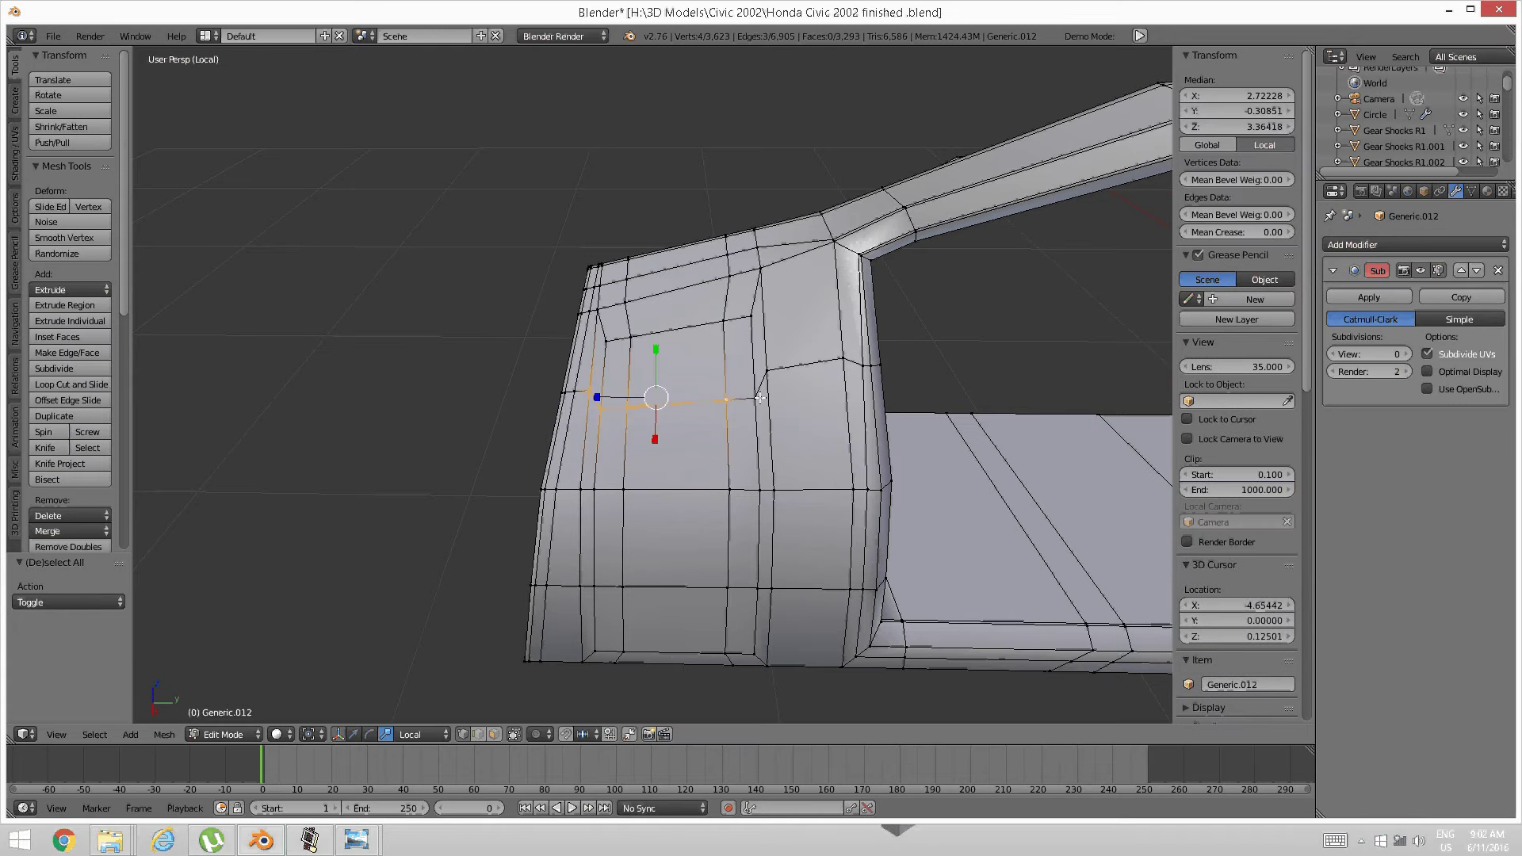
pyautogui.keyDown('shift'); pyautogui.rightClick(757, 399); pyautogui.keyUp('shift')
pyautogui.keyDown('shift'); pyautogui.rightClick(771, 377); pyautogui.keyUp('shift')
pyautogui.hotkey('ctrl', 'e')
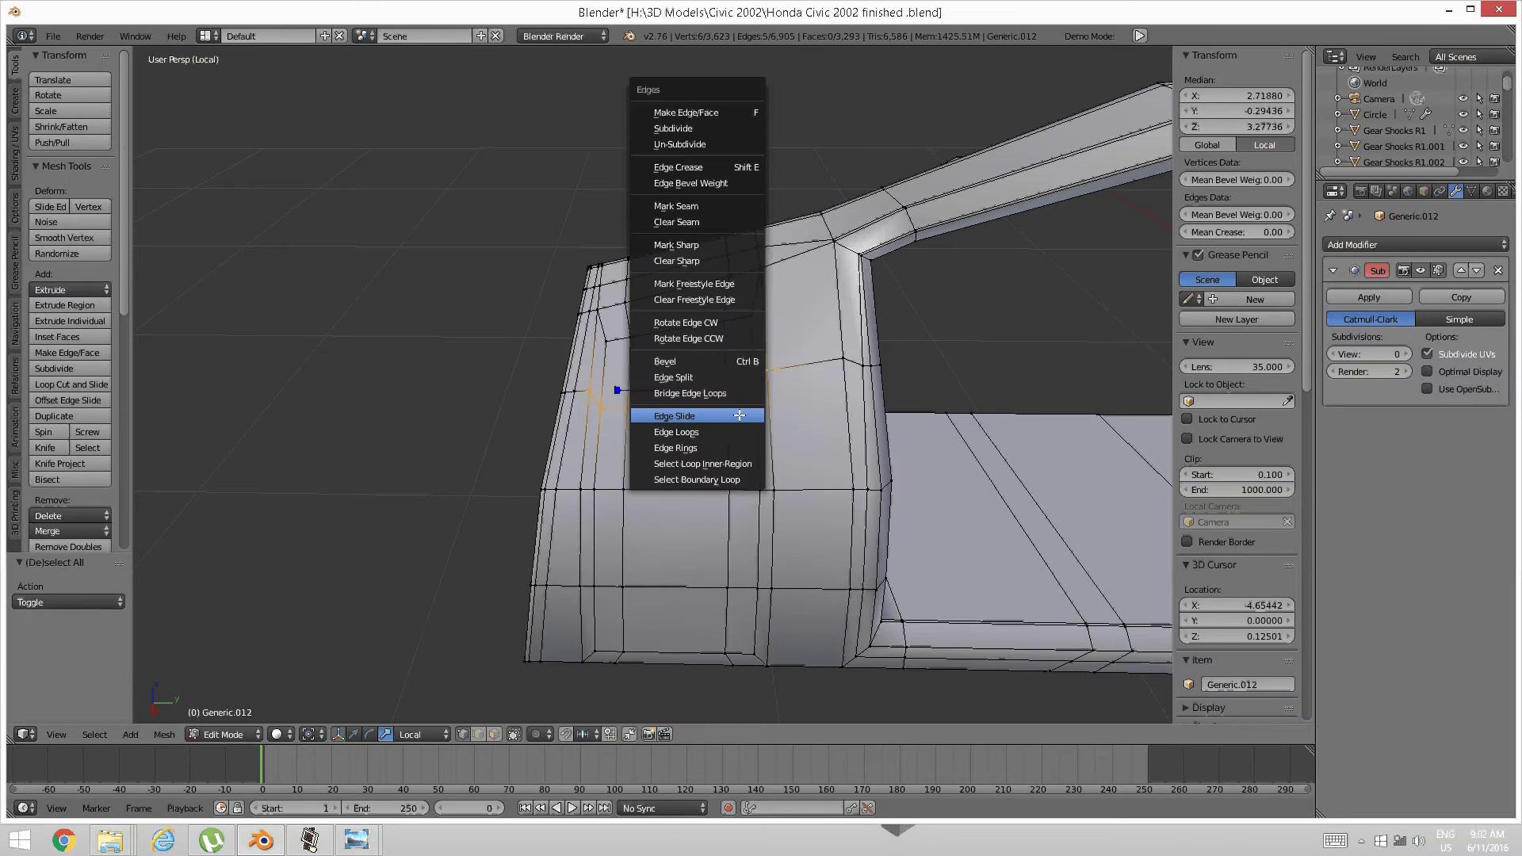
pyautogui.click(740, 412)
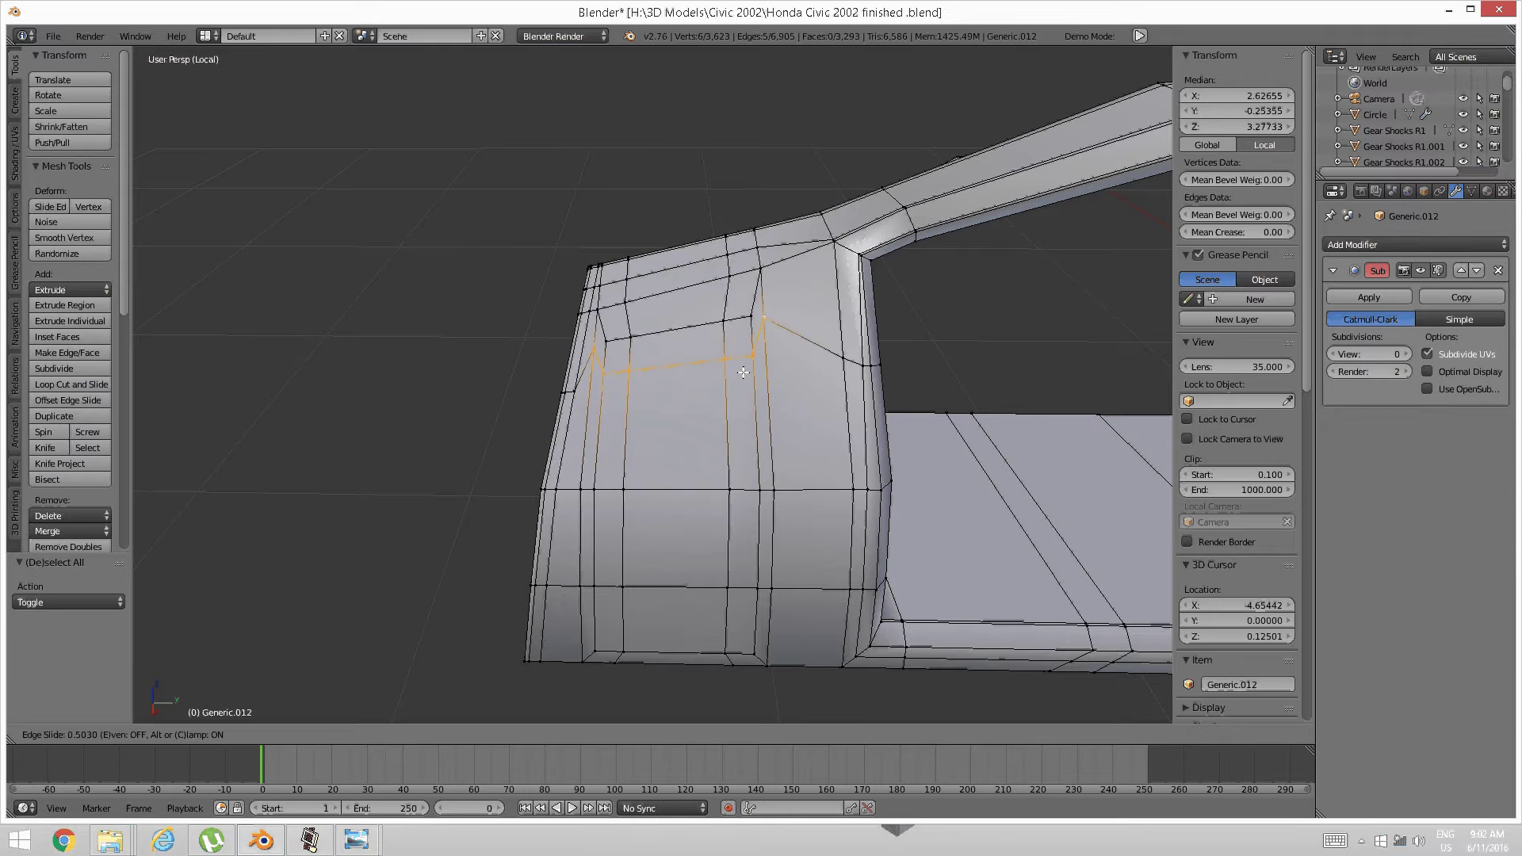
pyautogui.click(744, 379)
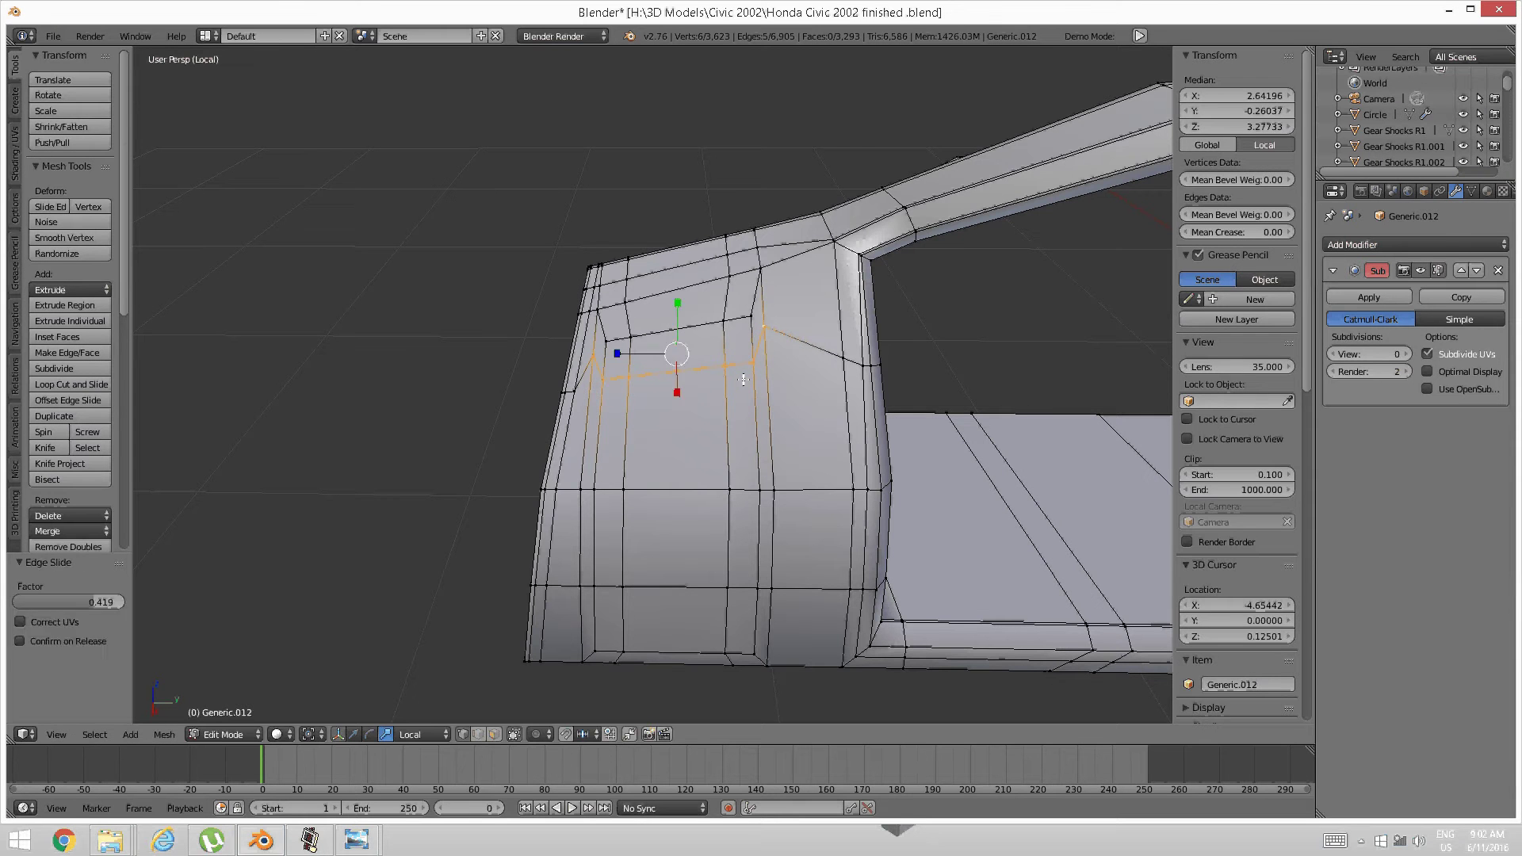
pyautogui.press('a')
# Try a horizontal loop cut across the lowest faces of the driver-side inset, selecting its vertices within the inset
pyautogui.moveTo(700, 443); pyautogui.dragTo(704, 435, button='middle')
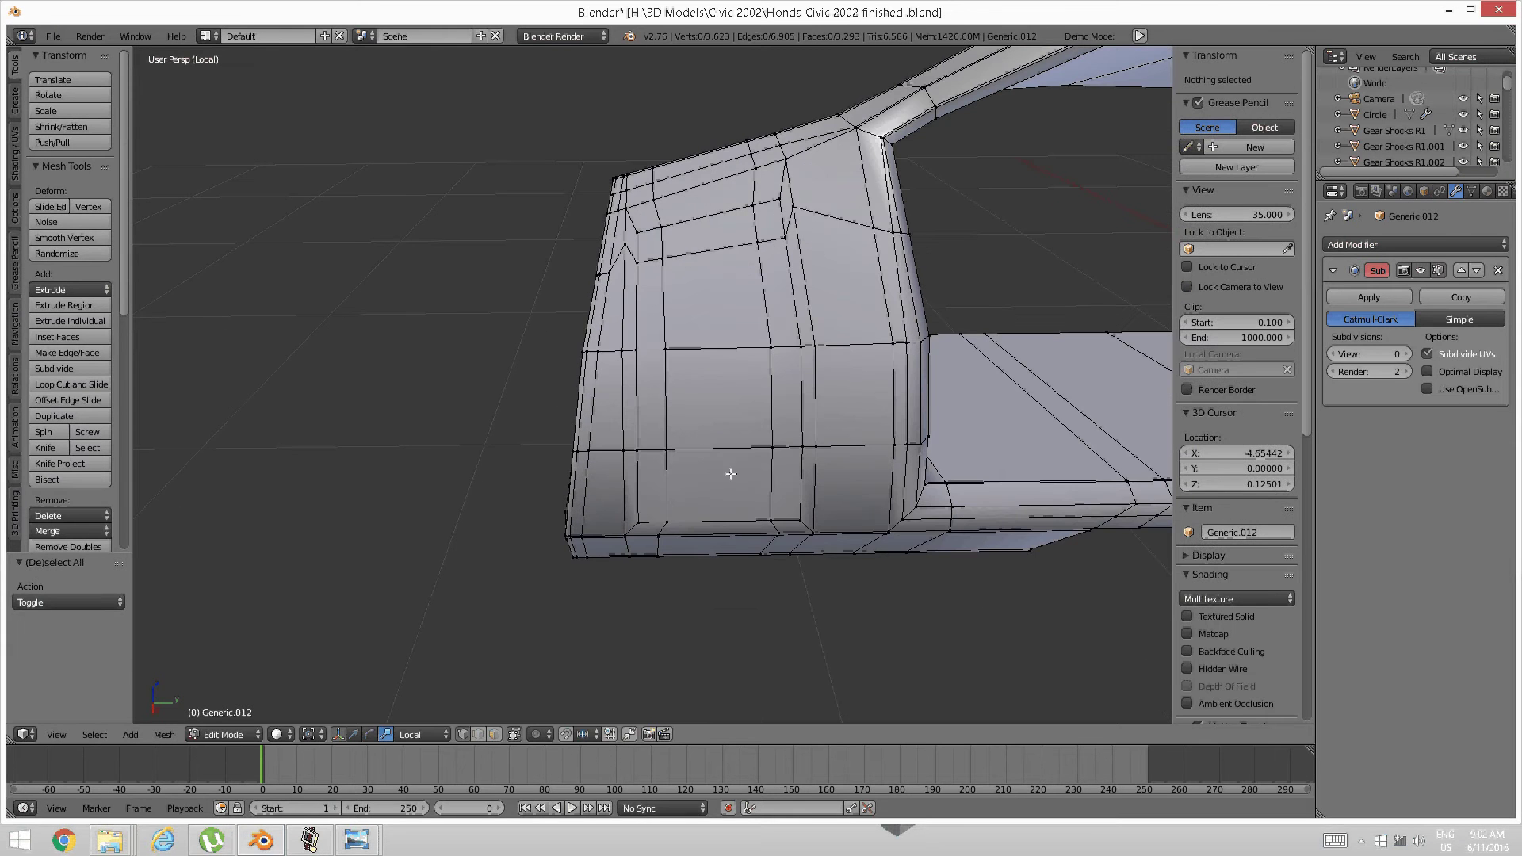
pyautogui.hotkey('ctrl', 'r')
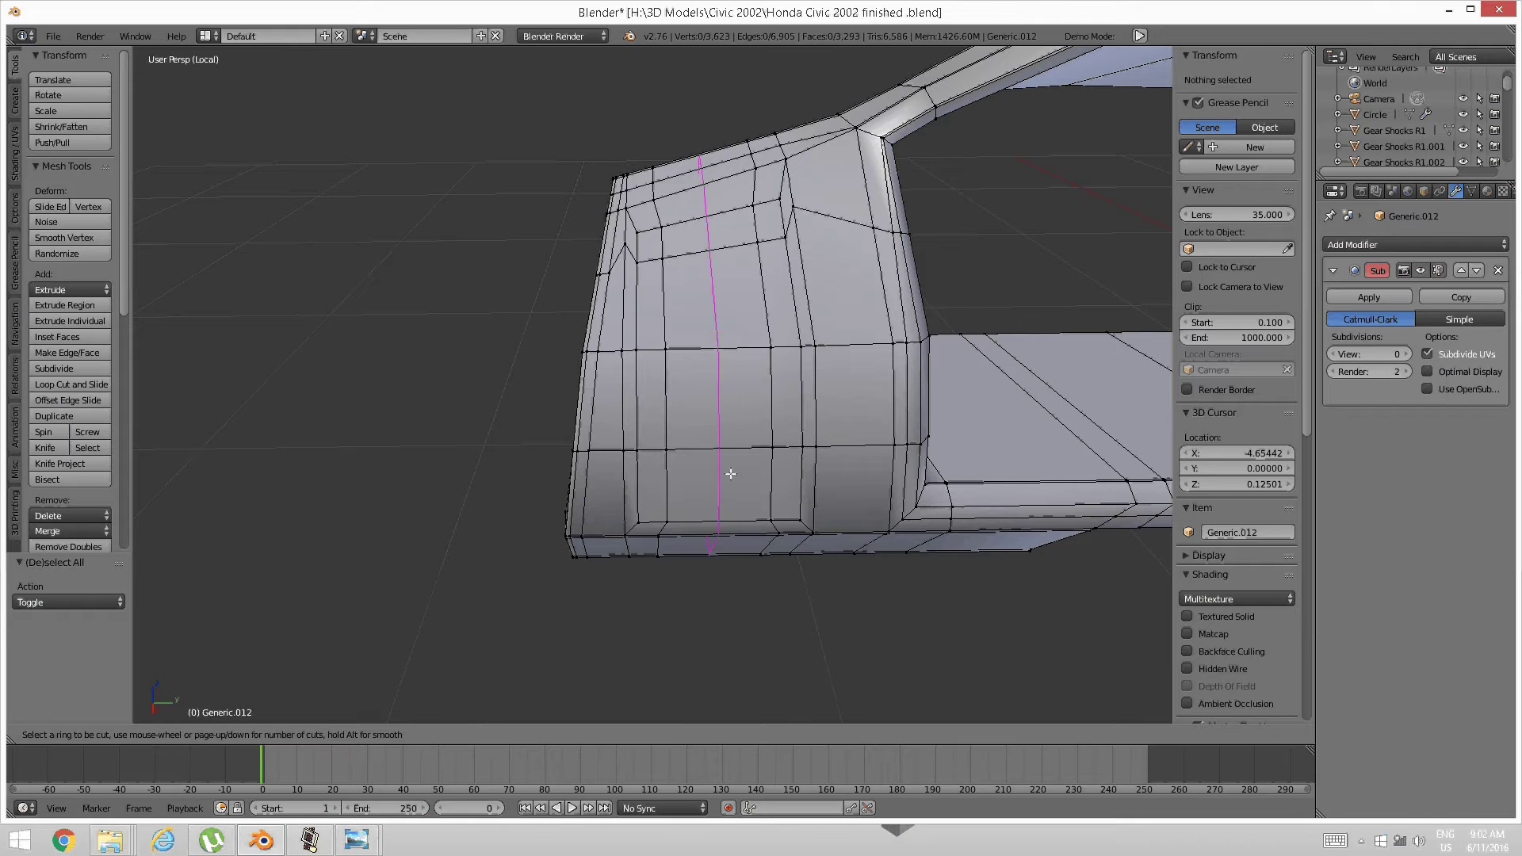
pyautogui.doubleClick(778, 474)
pyautogui.press('a')
pyautogui.rightClick(634, 494)
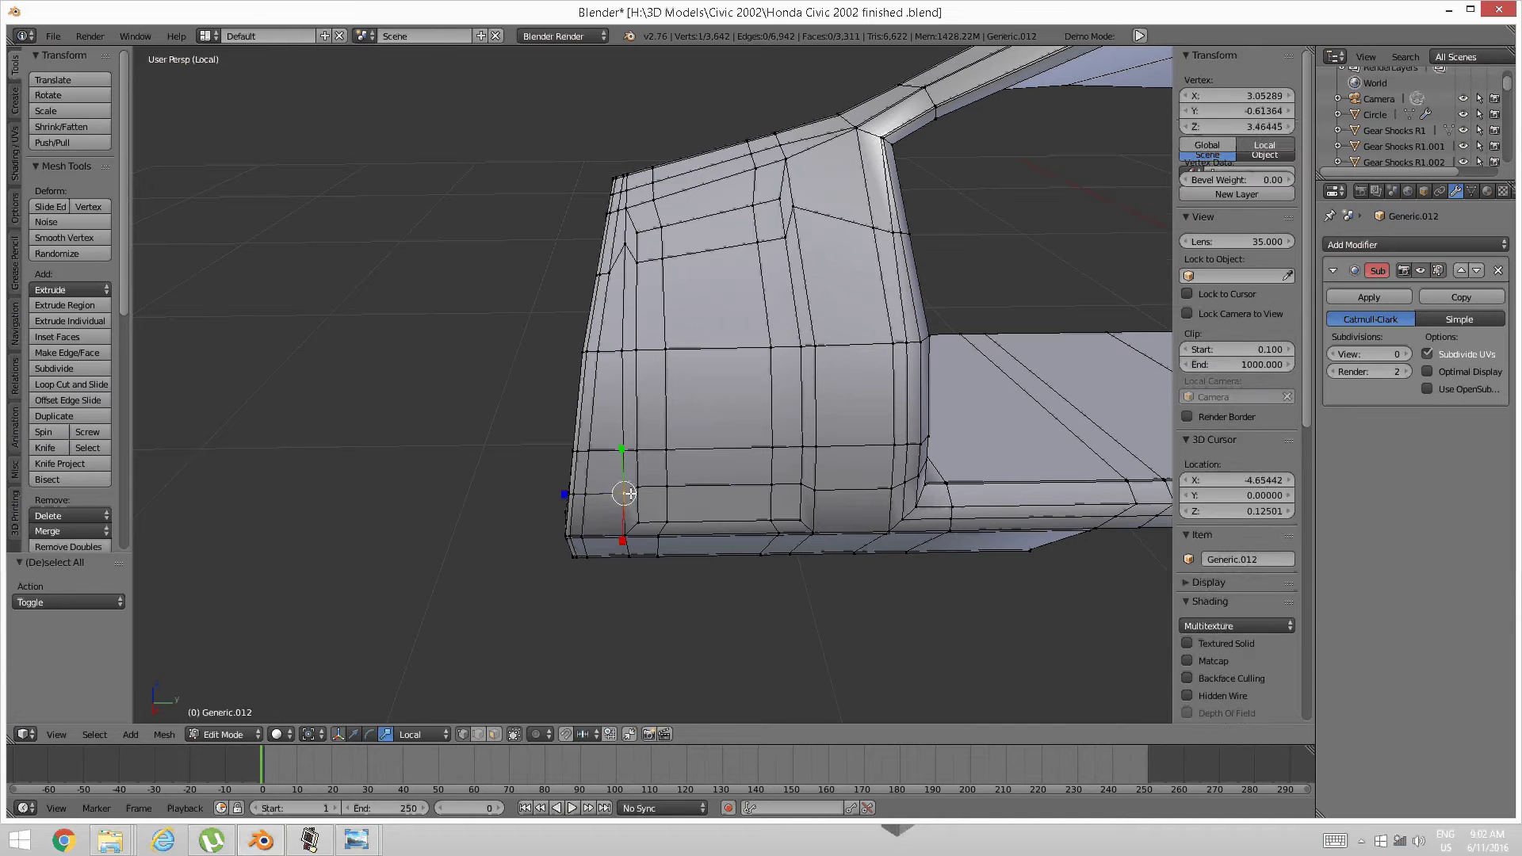
pyautogui.keyDown('shift'); pyautogui.rightClick(641, 484); pyautogui.keyUp('shift')
pyautogui.keyDown('shift'); pyautogui.rightClick(670, 485); pyautogui.keyUp('shift')
pyautogui.keyDown('shift'); pyautogui.rightClick(777, 483); pyautogui.keyUp('shift')
pyautogui.keyDown('shift'); pyautogui.rightClick(803, 483); pyautogui.keyUp('shift')
pyautogui.keyDown('shift'); pyautogui.rightClick(816, 486); pyautogui.keyUp('shift')
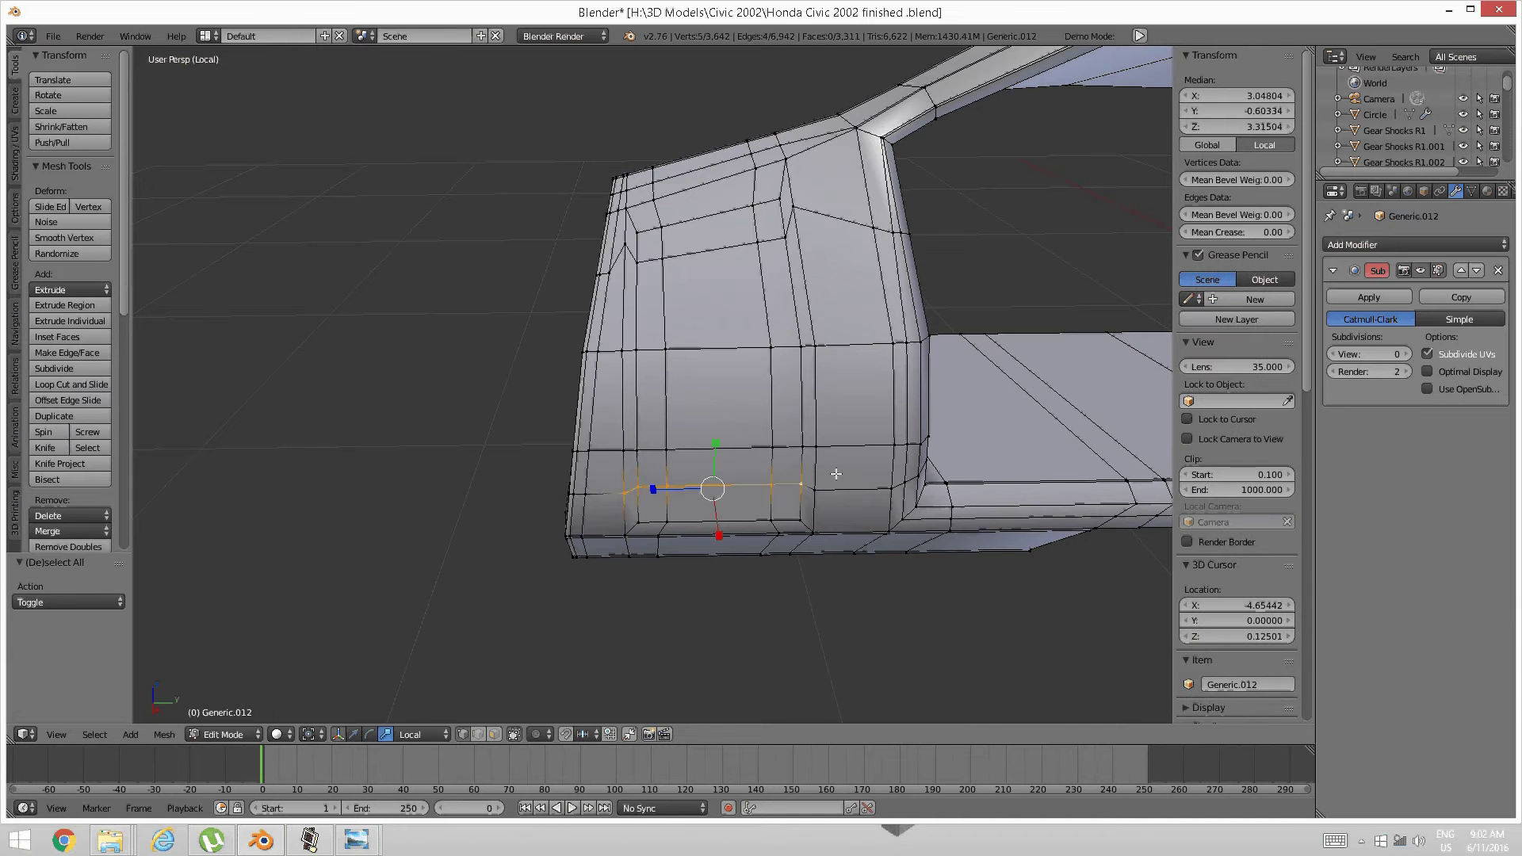
pyautogui.press('a')
# Undo the vertex selections and the horizontal loop cut across the lowest faces of the driver-side inset
pyautogui.moveTo(918, 451); pyautogui.dragTo(856, 435, button='middle')
pyautogui.scroll(-4, 856, 436)
pyautogui.moveTo(733, 493); pyautogui.dragTo(788, 469, button='middle')
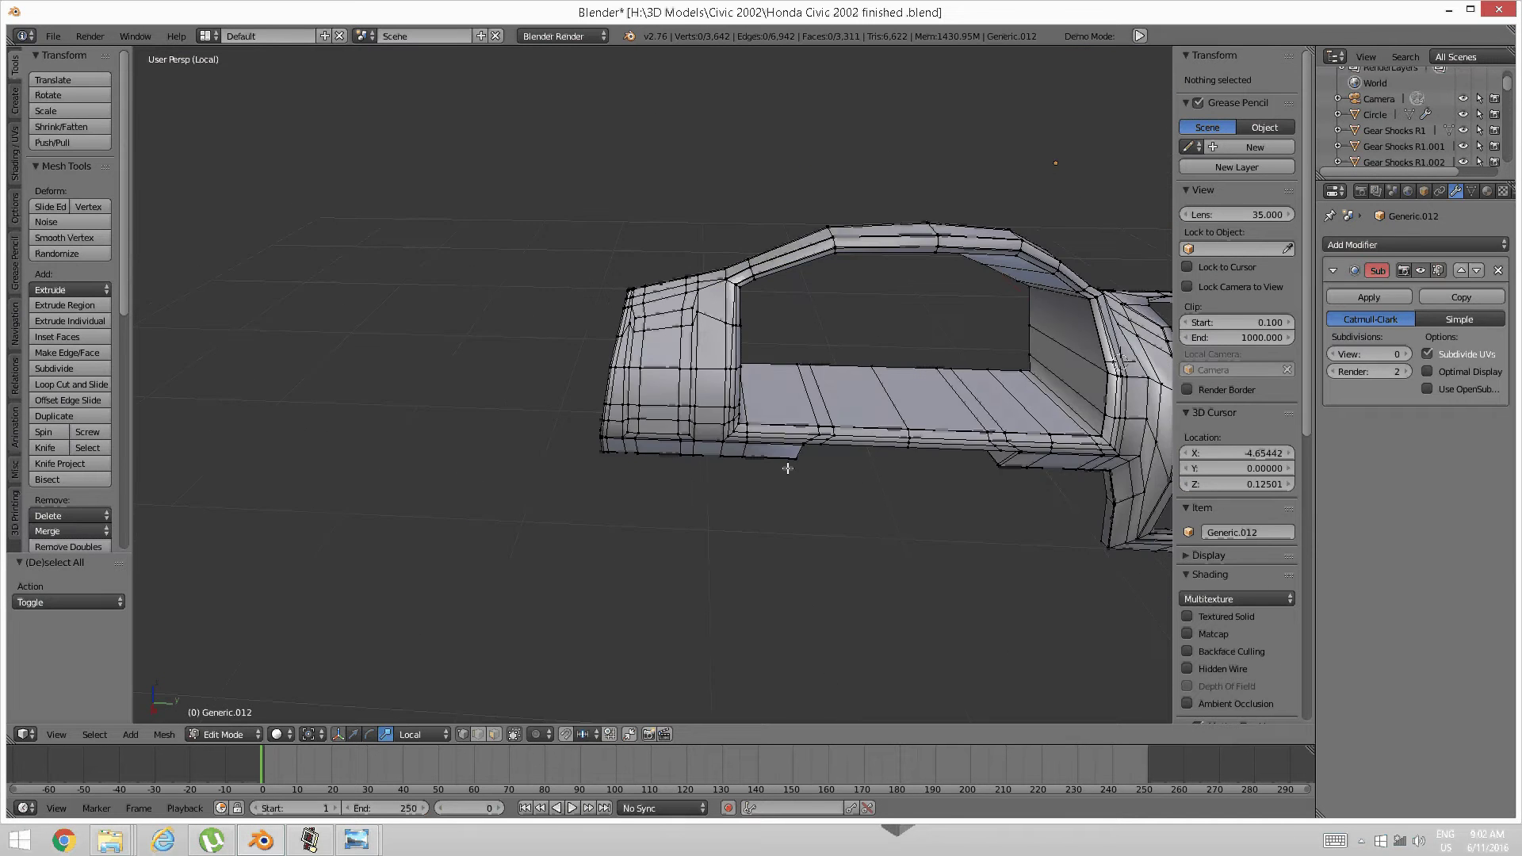
pyautogui.scroll(4, 784, 470)
pyautogui.hotkey('ctrl', 'z')
pyautogui.hotkey('ctrl', 'z')
pyautogui.hotkey('ctrl', 'z')
pyautogui.hotkey('ctrl', 'z')
pyautogui.hotkey('ctrl', 'z')
pyautogui.hotkey('ctrl', 'z')
pyautogui.hotkey('ctrl', 'z')
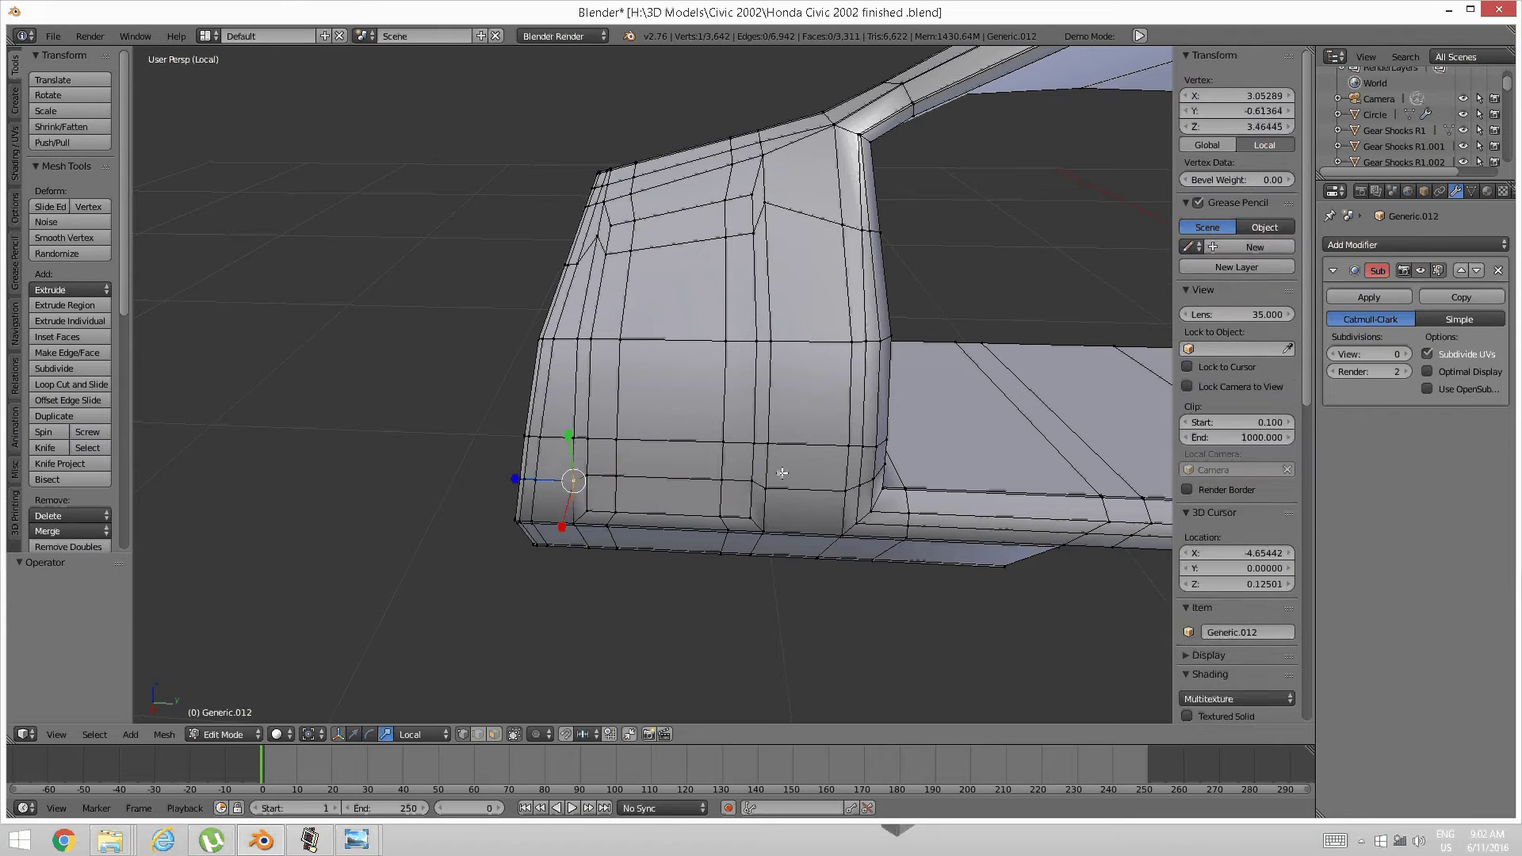
pyautogui.hotkey('ctrl', 'z')
pyautogui.hotkey('ctrl', 'z')
# Edge-slide the six vertices of the driver-side inset's lower horizontal row down close to the inset's bottom edge
pyautogui.rightClick(588, 435)
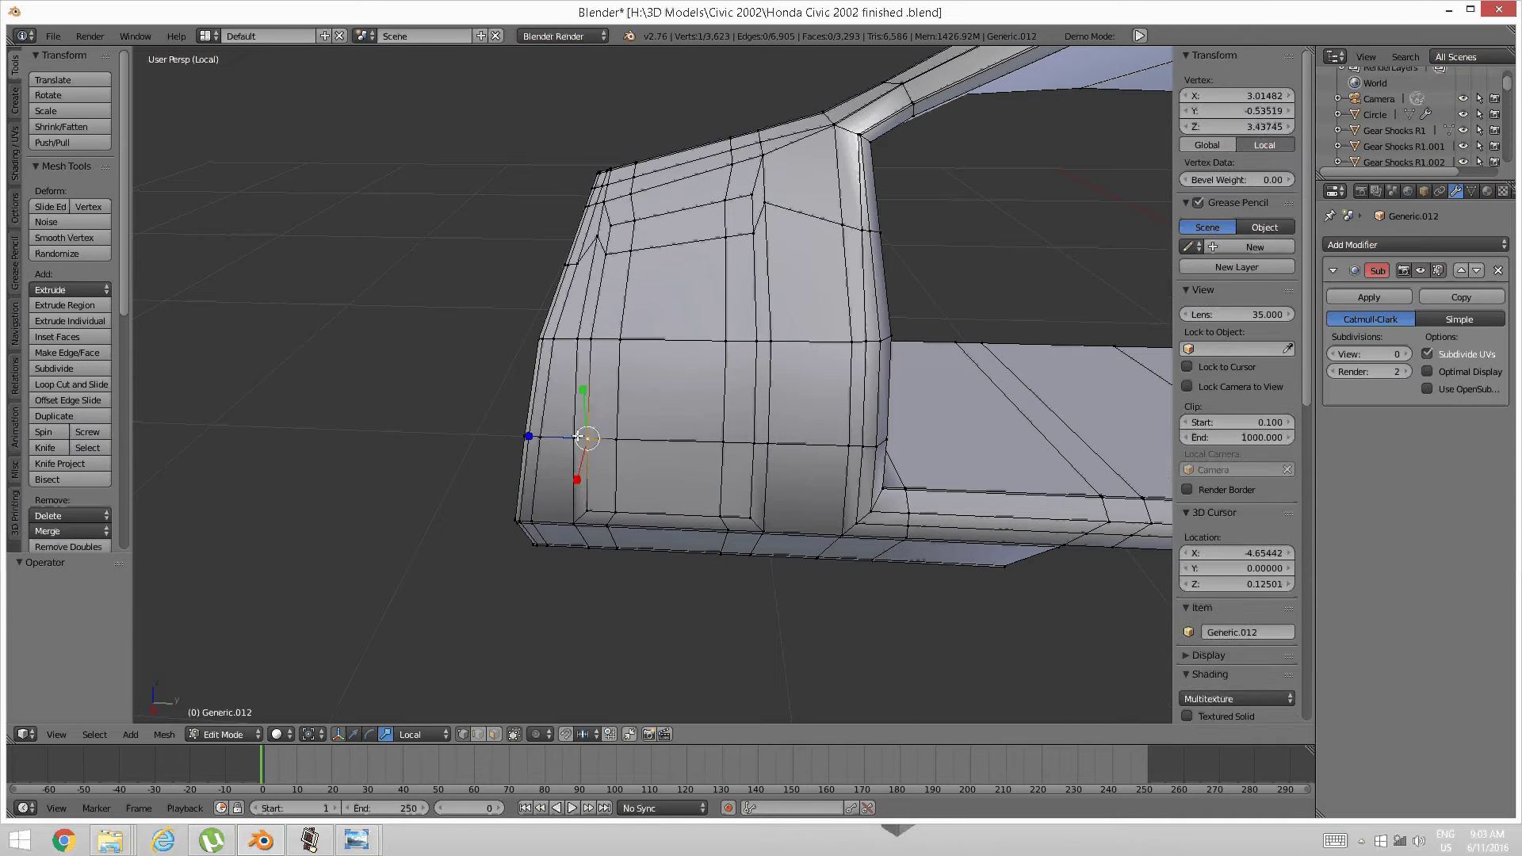
pyautogui.keyDown('shift'); pyautogui.rightClick(575, 437); pyautogui.keyUp('shift')
pyautogui.keyDown('shift'); pyautogui.rightClick(622, 439); pyautogui.keyUp('shift')
pyautogui.keyDown('shift'); pyautogui.rightClick(743, 440); pyautogui.keyUp('shift')
pyautogui.keyDown('shift'); pyautogui.rightClick(739, 442); pyautogui.keyUp('shift')
pyautogui.keyDown('shift'); pyautogui.rightClick(766, 442); pyautogui.keyUp('shift')
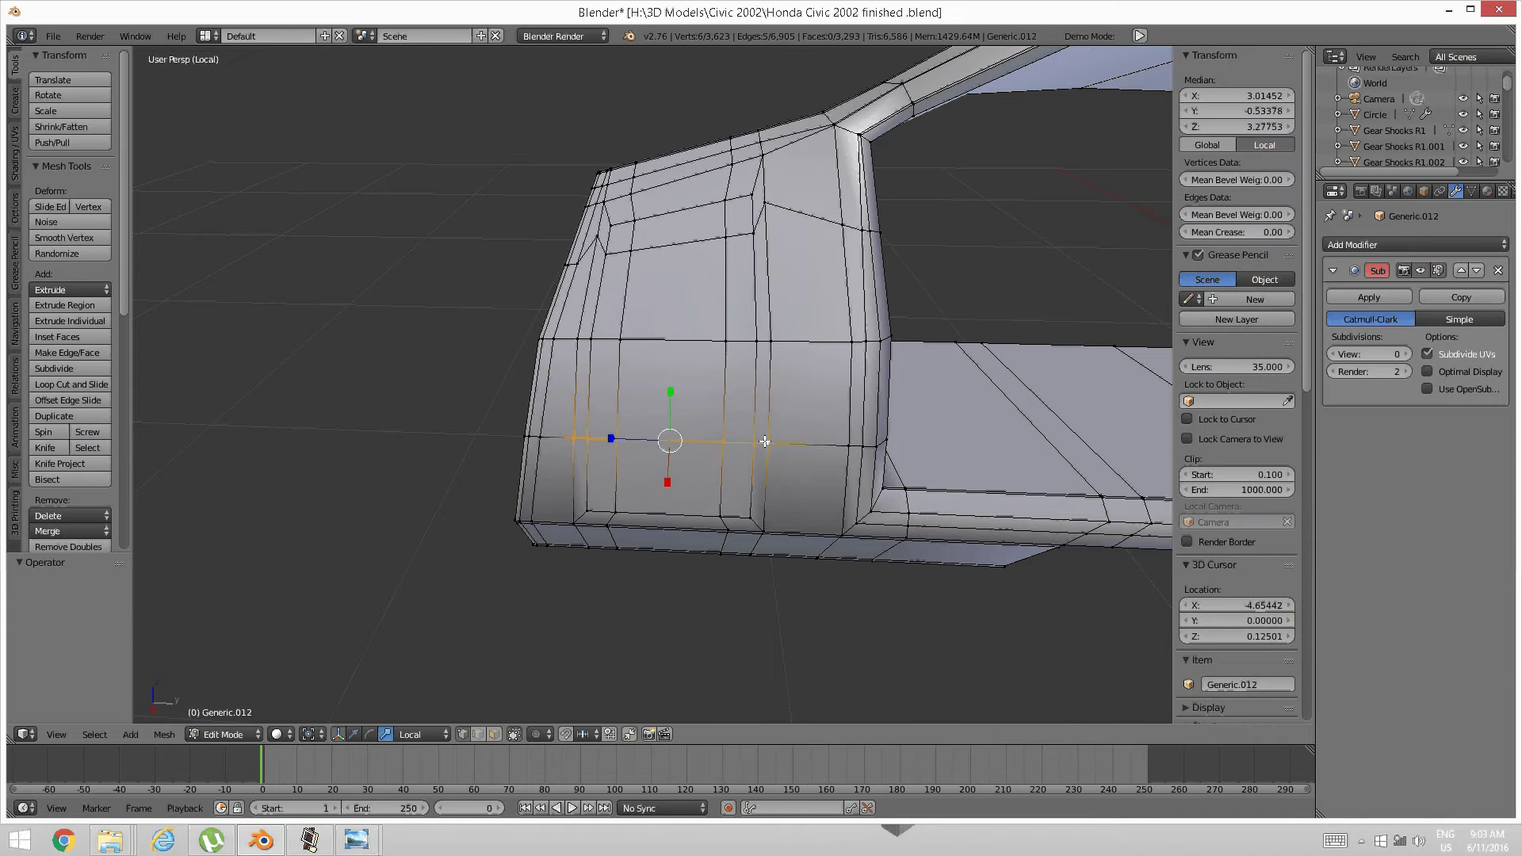
pyautogui.hotkey('ctrl', 'e')
pyautogui.click(753, 458)
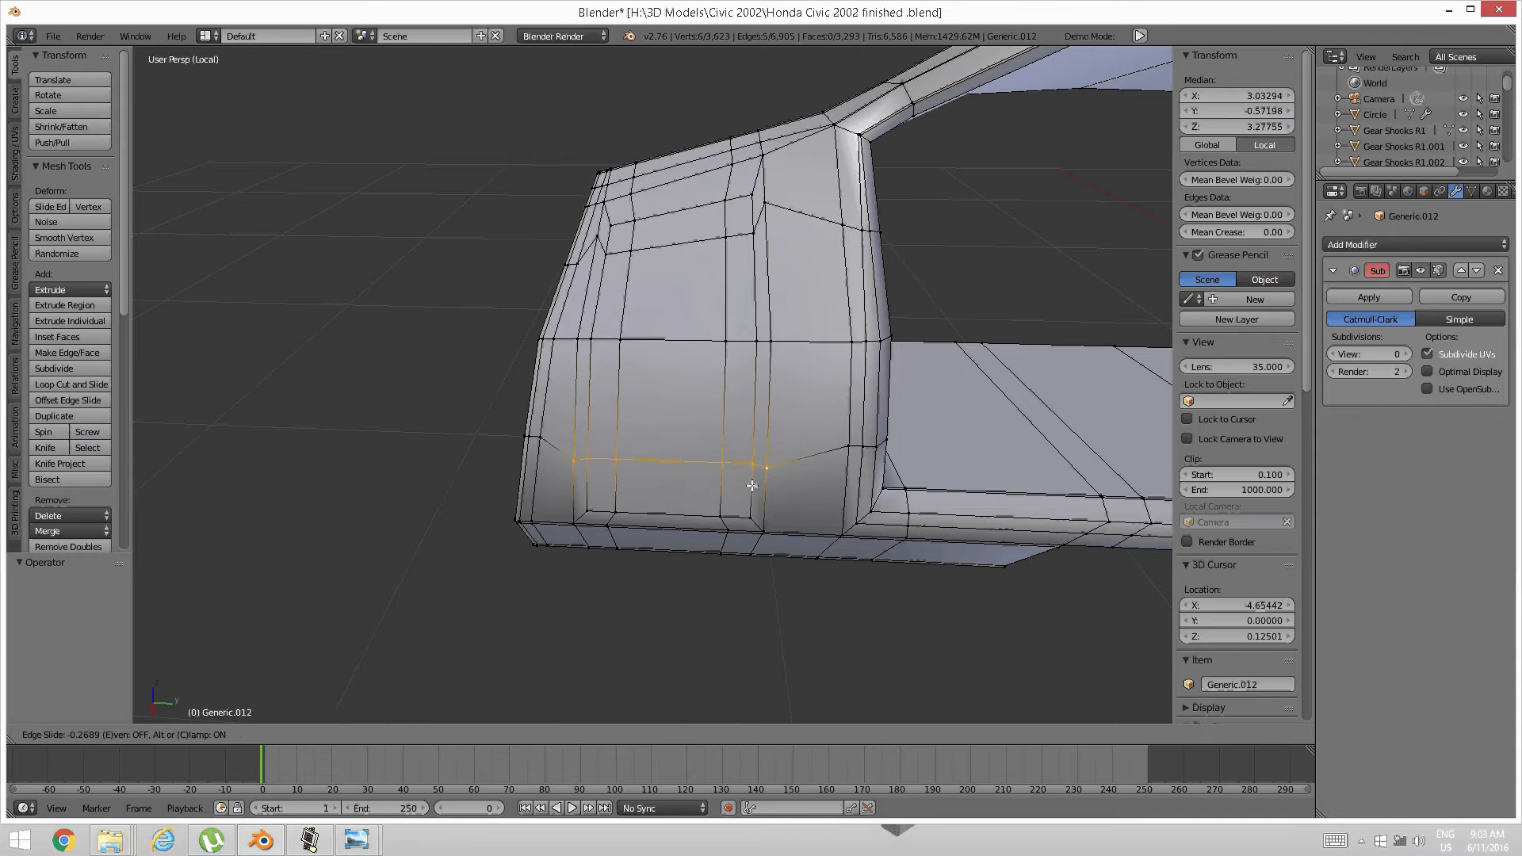
pyautogui.click(748, 508)
pyautogui.press('a')
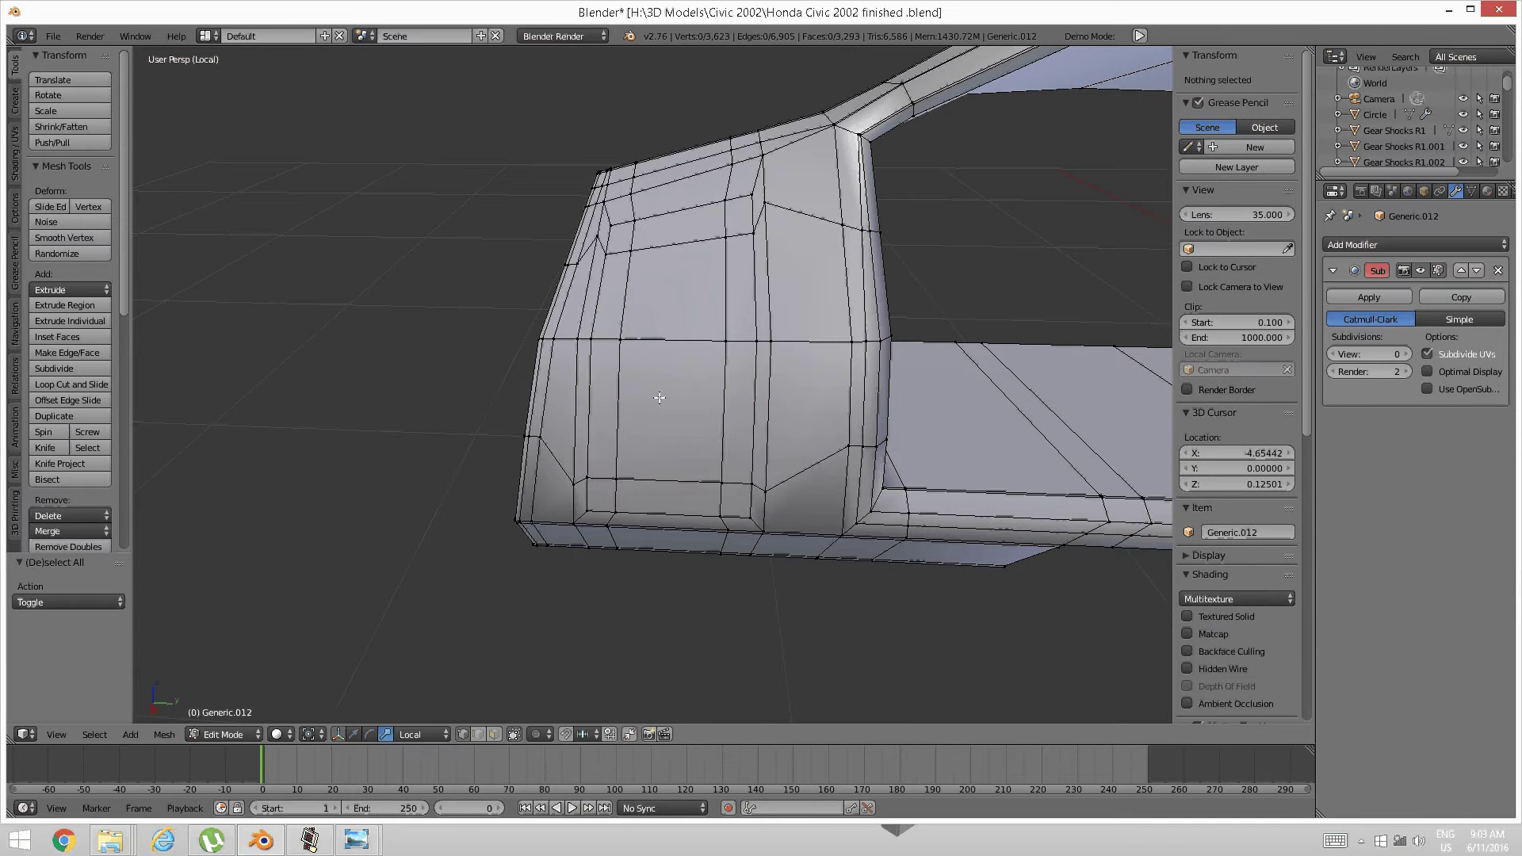
# Try edge-sliding the six vertices of the driver-side inset's middle horizontal row slightly downward, and undo the slide
pyautogui.moveTo(639, 397); pyautogui.dragTo(641, 407, button='middle')
pyautogui.rightClick(583, 365)
pyautogui.keyDown('shift'); pyautogui.rightClick(596, 366); pyautogui.keyUp('shift')
pyautogui.keyDown('shift'); pyautogui.rightClick(627, 366); pyautogui.keyUp('shift')
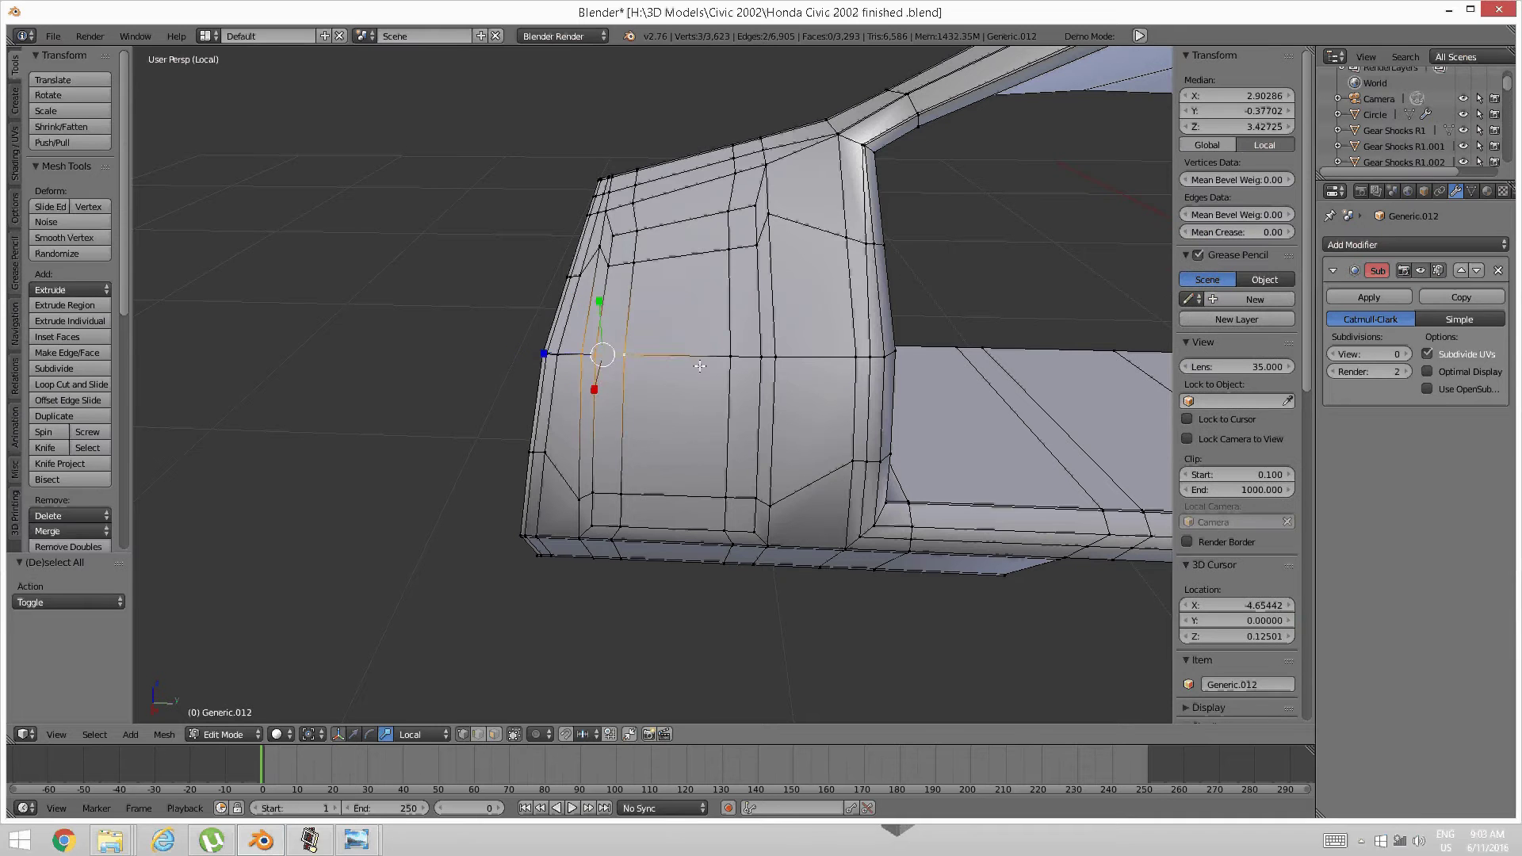
pyautogui.keyDown('shift'); pyautogui.rightClick(734, 358); pyautogui.keyUp('shift')
pyautogui.keyDown('shift'); pyautogui.rightClick(764, 361); pyautogui.keyUp('shift')
pyautogui.keyDown('shift'); pyautogui.rightClick(780, 363); pyautogui.keyUp('shift')
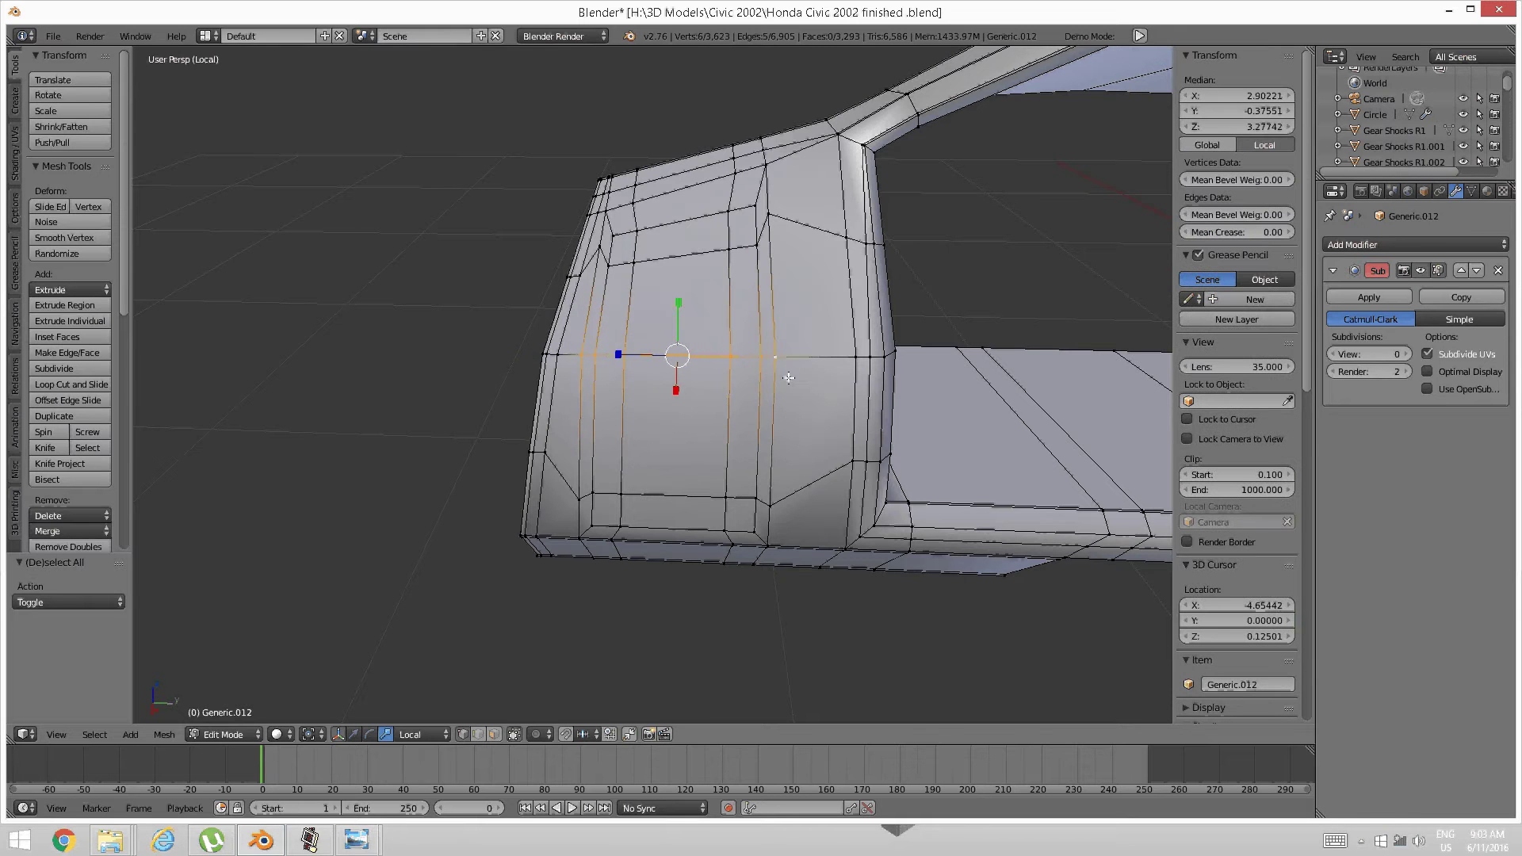
pyautogui.hotkey('ctrl', 'e')
pyautogui.click(789, 378)
pyautogui.click(793, 390)
pyautogui.press('a')
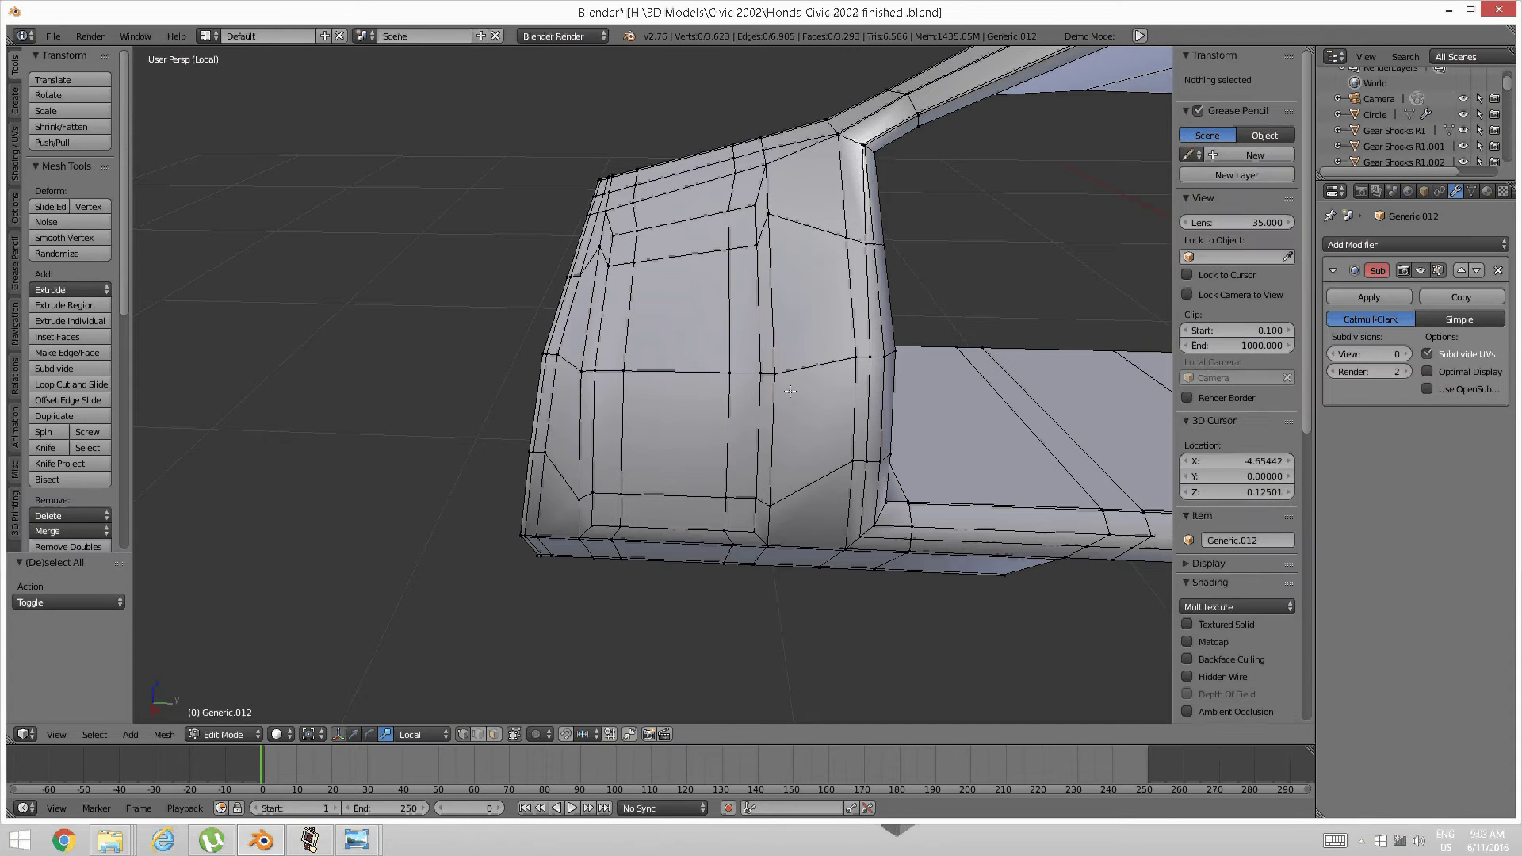
pyautogui.hotkey('ctrl', 'z')
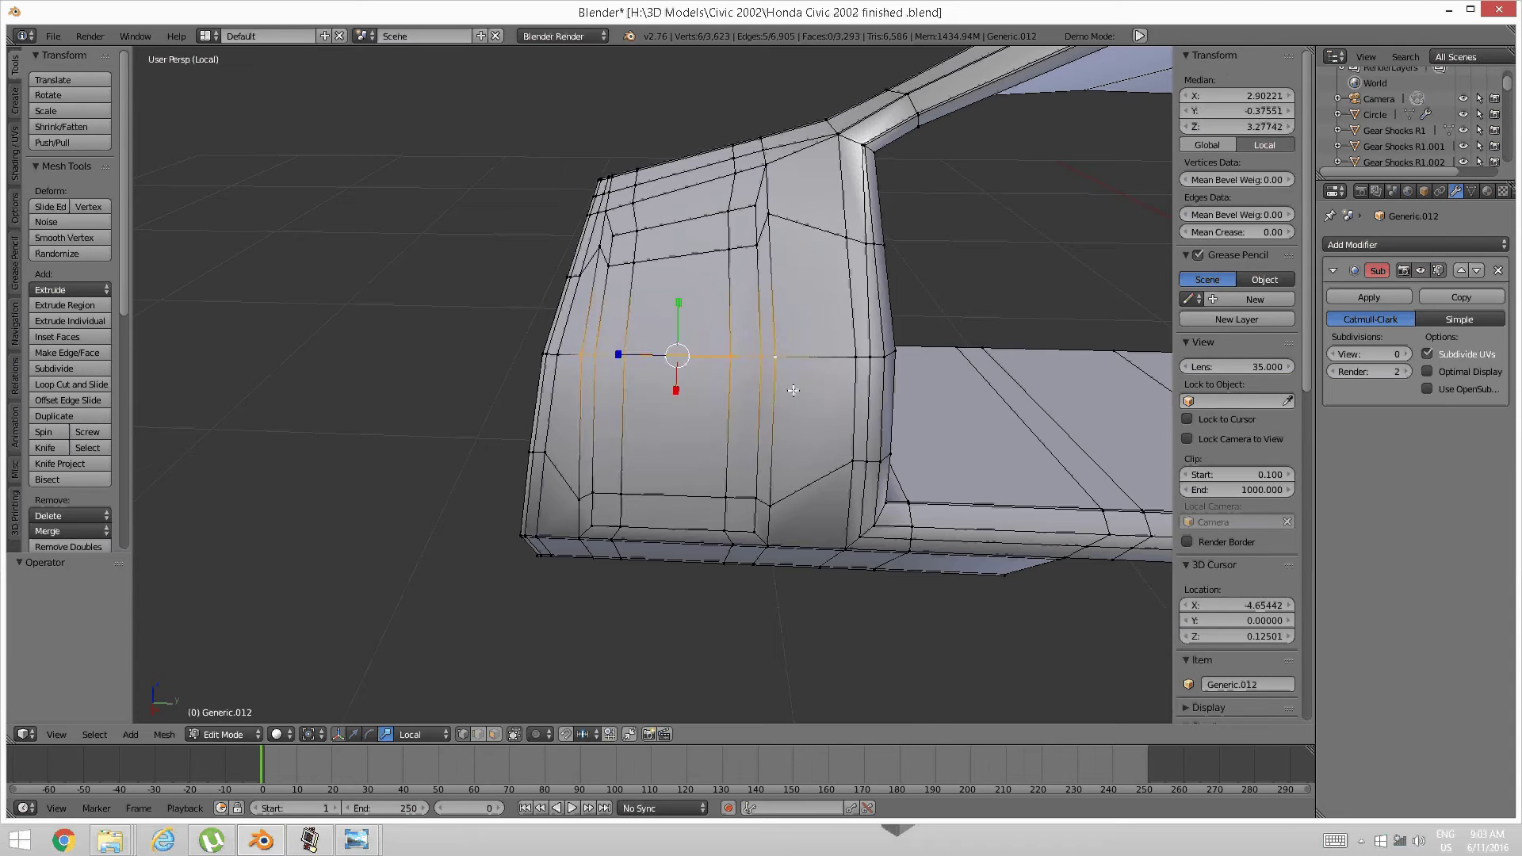
# Add a vertical loop cut through the passenger-side inset, close to its side edge facing the dashboard center
pyautogui.moveTo(793, 390); pyautogui.dragTo(491, 281, button='middle')
pyautogui.scroll(-3, 673, 373)
pyautogui.press('a')
pyautogui.scroll(-4, 783, 340)
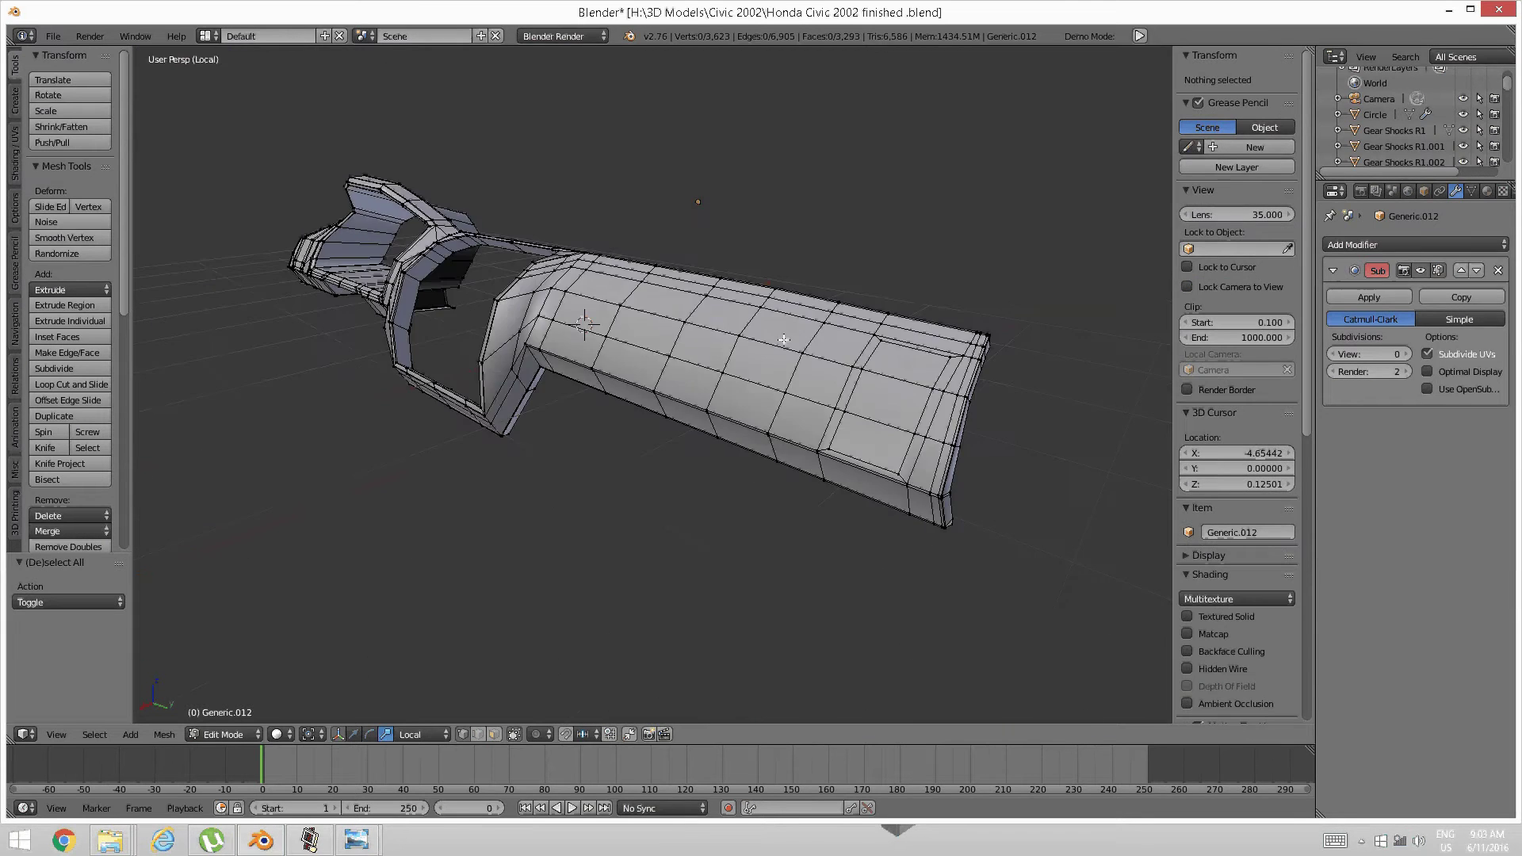
pyautogui.moveTo(783, 340); pyautogui.dragTo(681, 386, button='middle')
pyautogui.scroll(4, 598, 344)
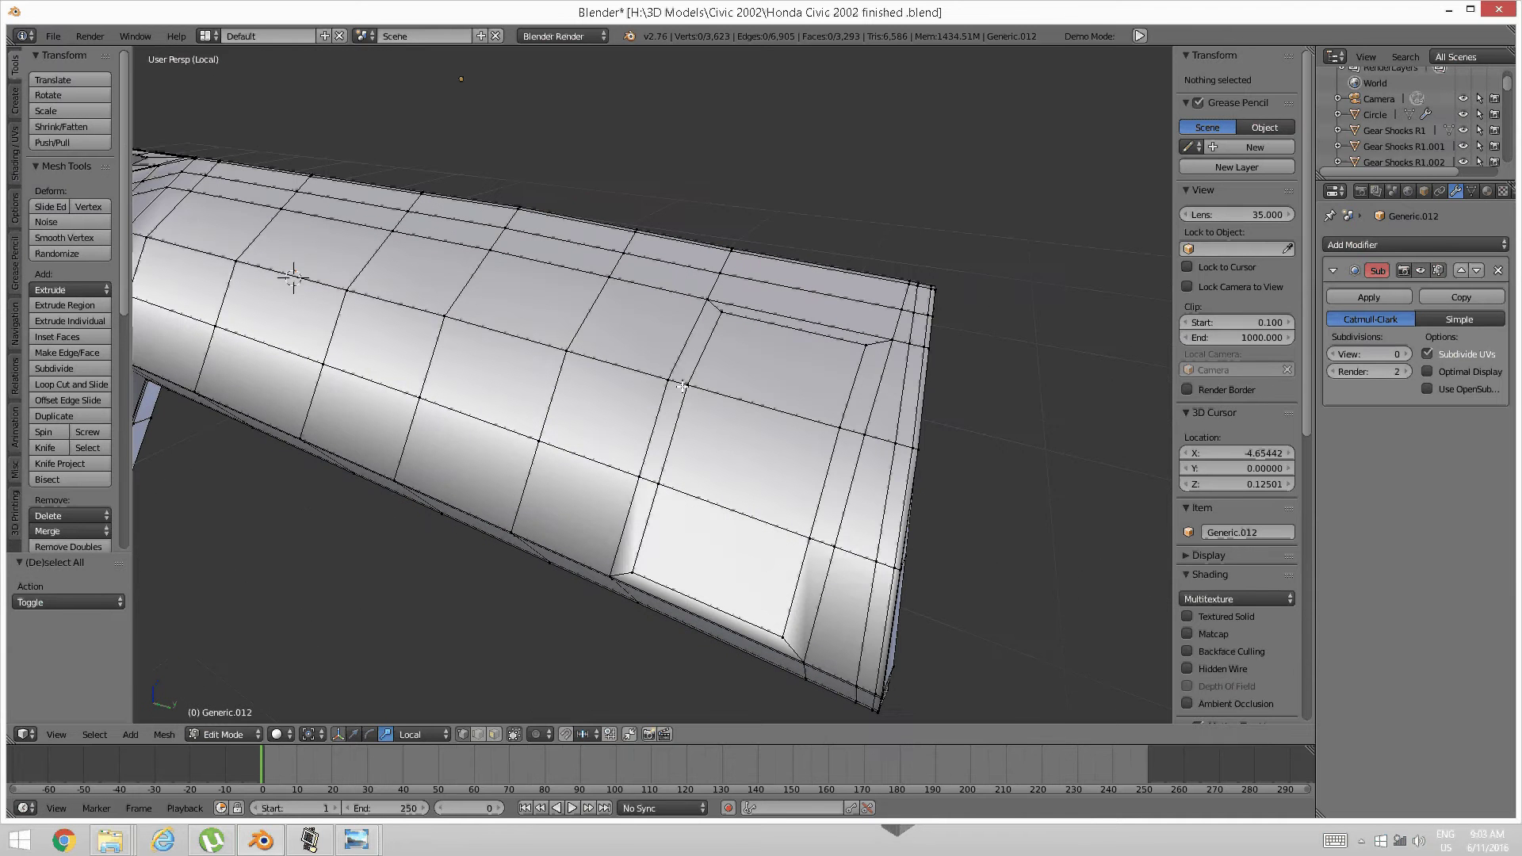
pyautogui.hotkey('ctrl', 'r')
pyautogui.click(763, 366)
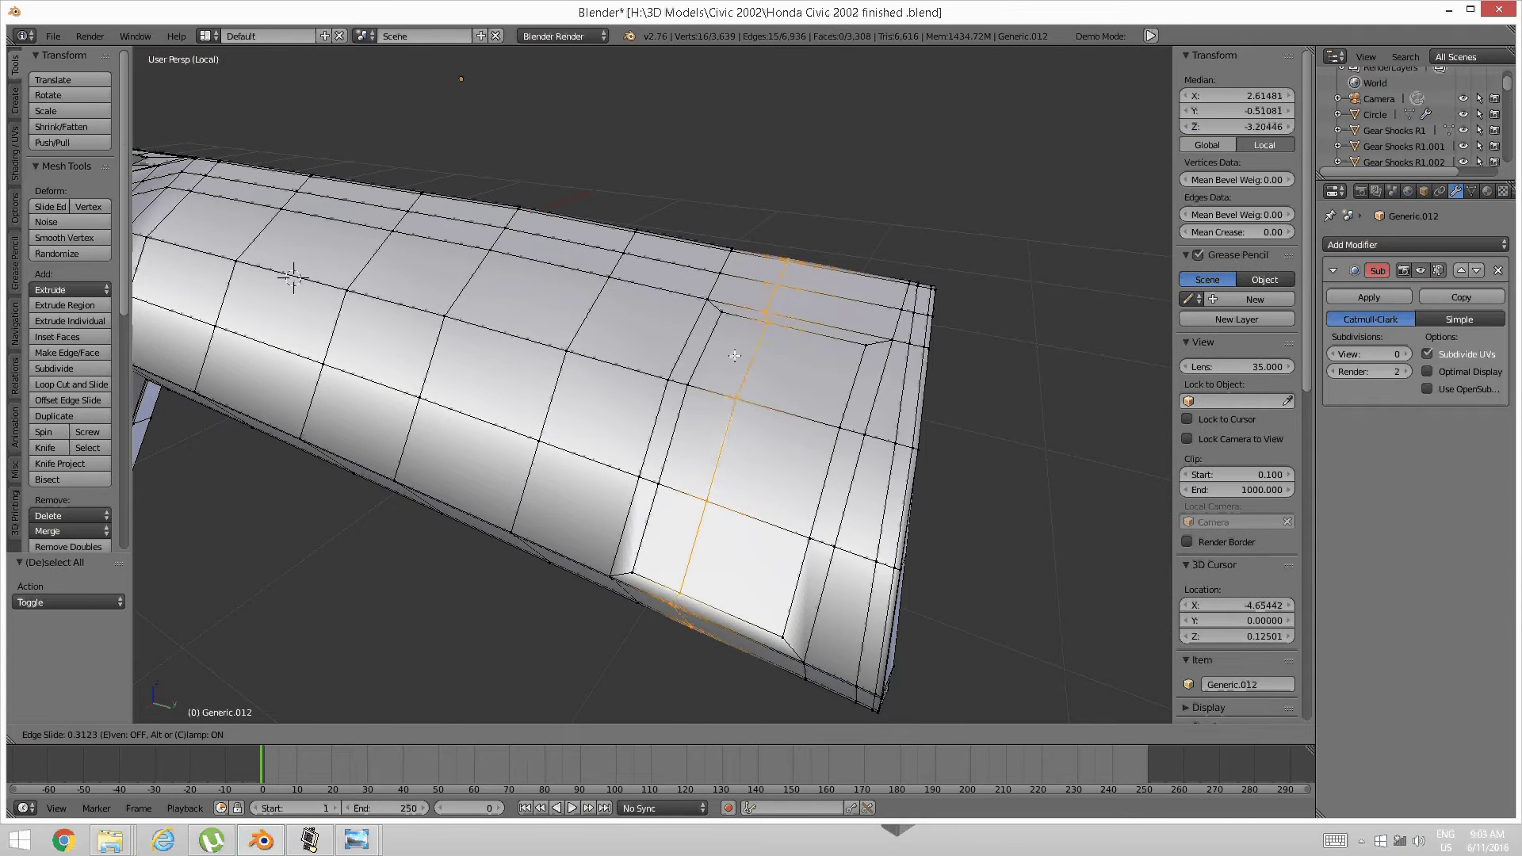
pyautogui.click(723, 354)
pyautogui.press('a')
# Add a second vertical loop cut through the passenger-side inset, close to its outer side edge
pyautogui.hotkey('ctrl', 'r')
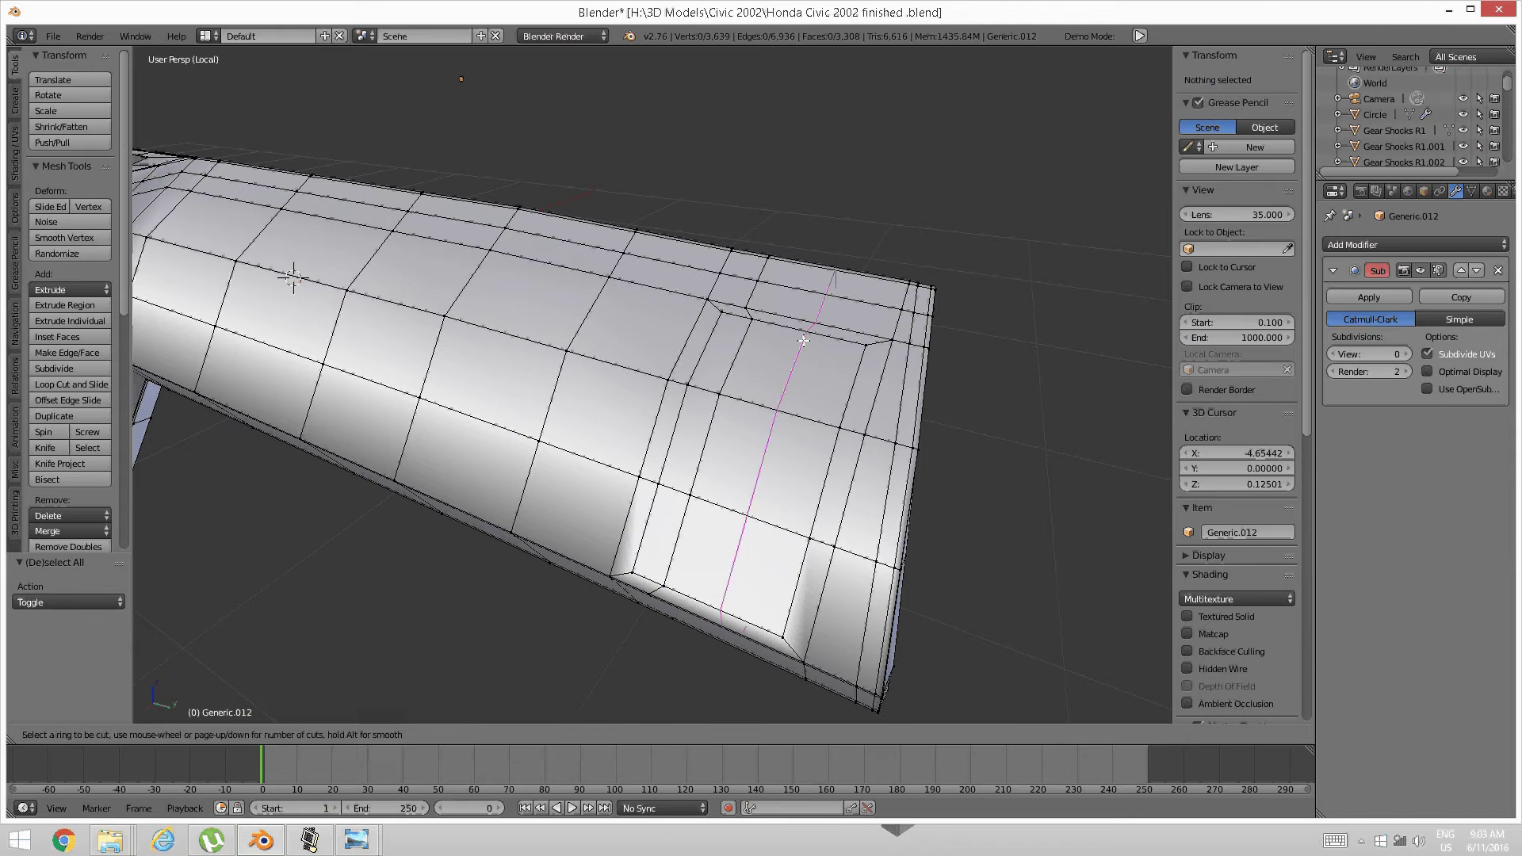
pyautogui.click(800, 341)
pyautogui.click(842, 344)
pyautogui.press('a')
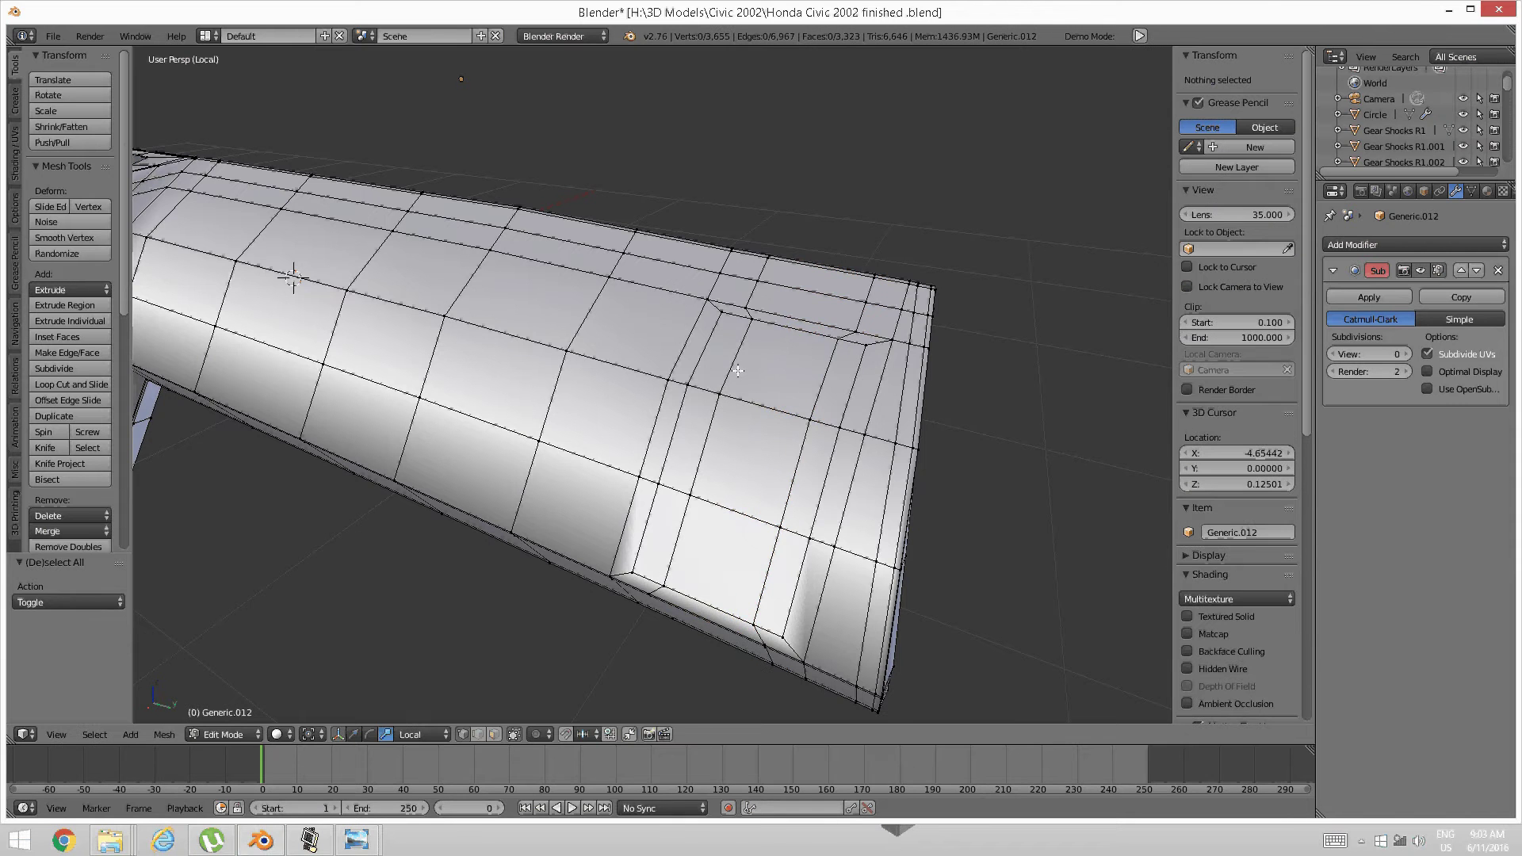
# Add a horizontal loop cut across the upper faces of the passenger-side inset
pyautogui.moveTo(735, 372)
pyautogui.keyDown('shift'); pyautogui.mouseDown(button='middle')
pyautogui.moveTo(787, 377)
pyautogui.moveTo(745, 381)
pyautogui.mouseUp(button='middle'); pyautogui.keyUp('shift')
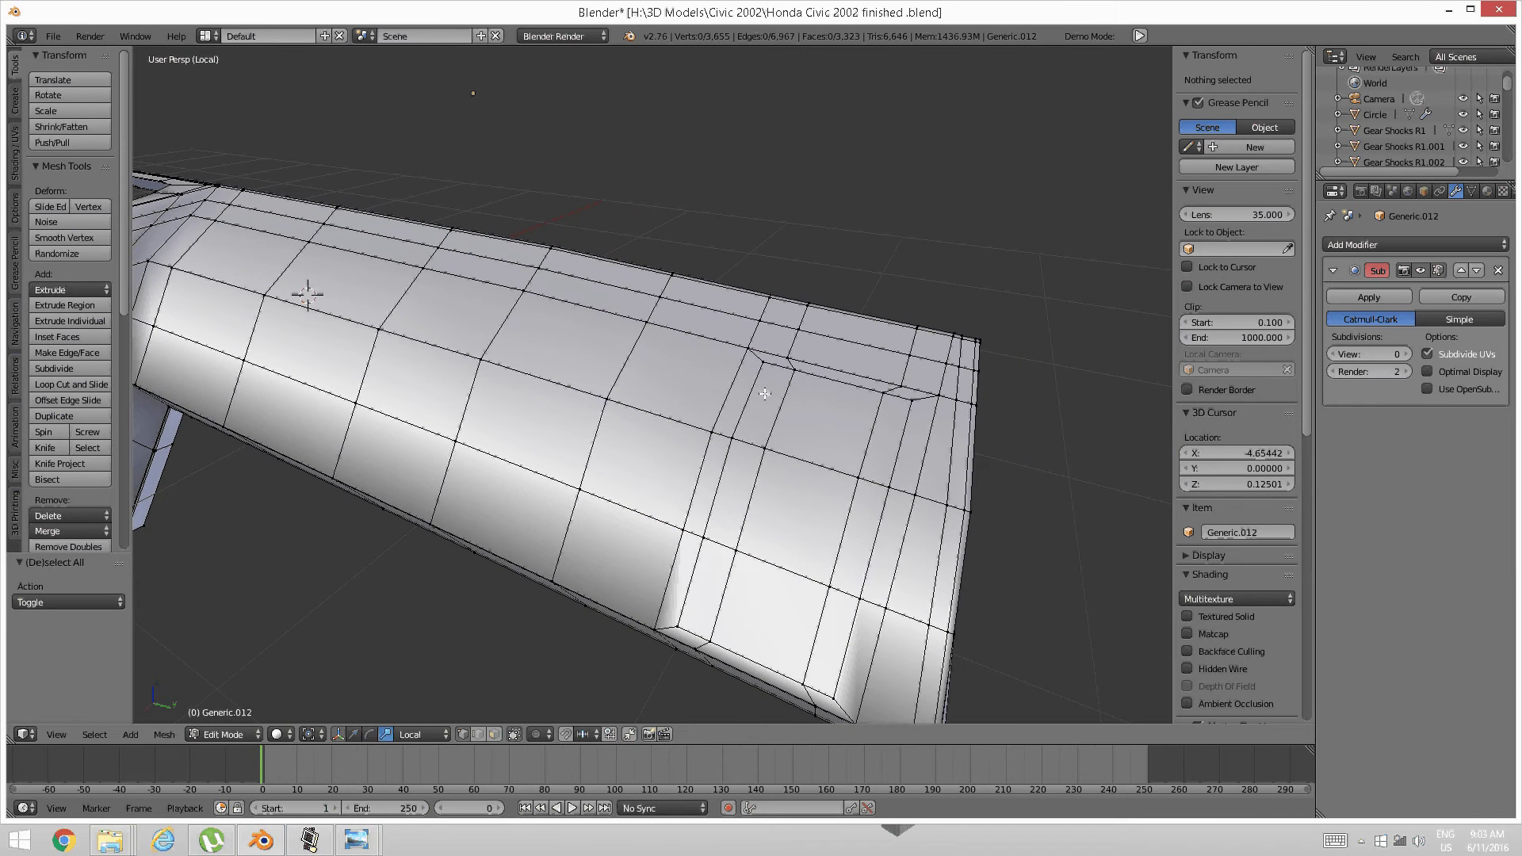
pyautogui.hotkey('ctrl', 'r')
pyautogui.click(765, 394)
pyautogui.click(765, 393)
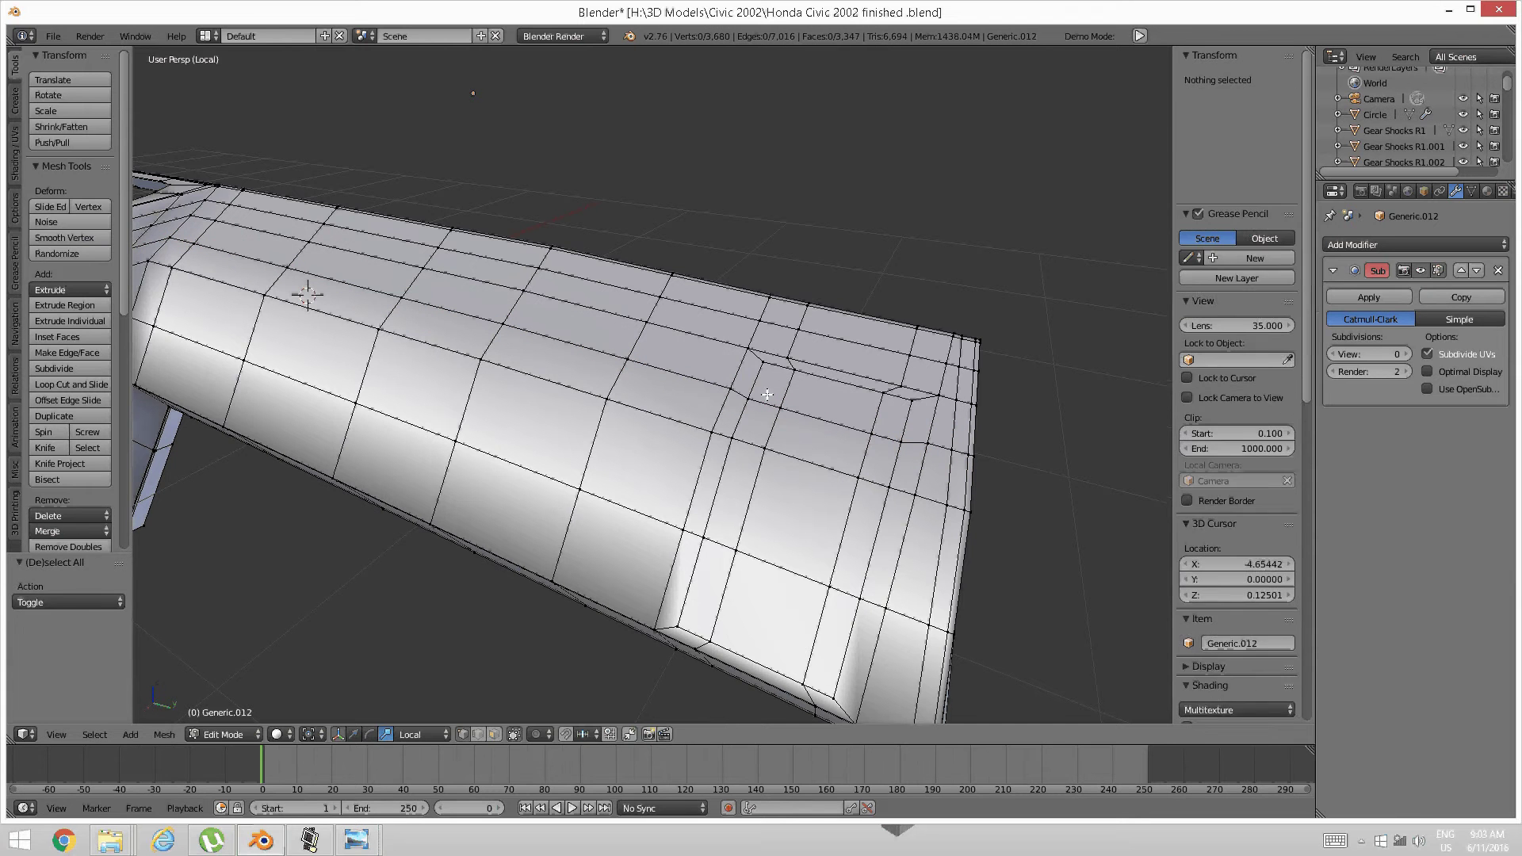
pyautogui.press('a')
# Edge-slide the six vertices of the upper horizontal loop within the passenger-side inset slightly toward its upper edge
pyautogui.rightClick(728, 390)
pyautogui.keyDown('shift'); pyautogui.rightClick(748, 399); pyautogui.keyUp('shift')
pyautogui.keyDown('shift'); pyautogui.rightClick(781, 408); pyautogui.keyUp('shift')
pyautogui.keyDown('shift'); pyautogui.rightClick(873, 434); pyautogui.keyUp('shift')
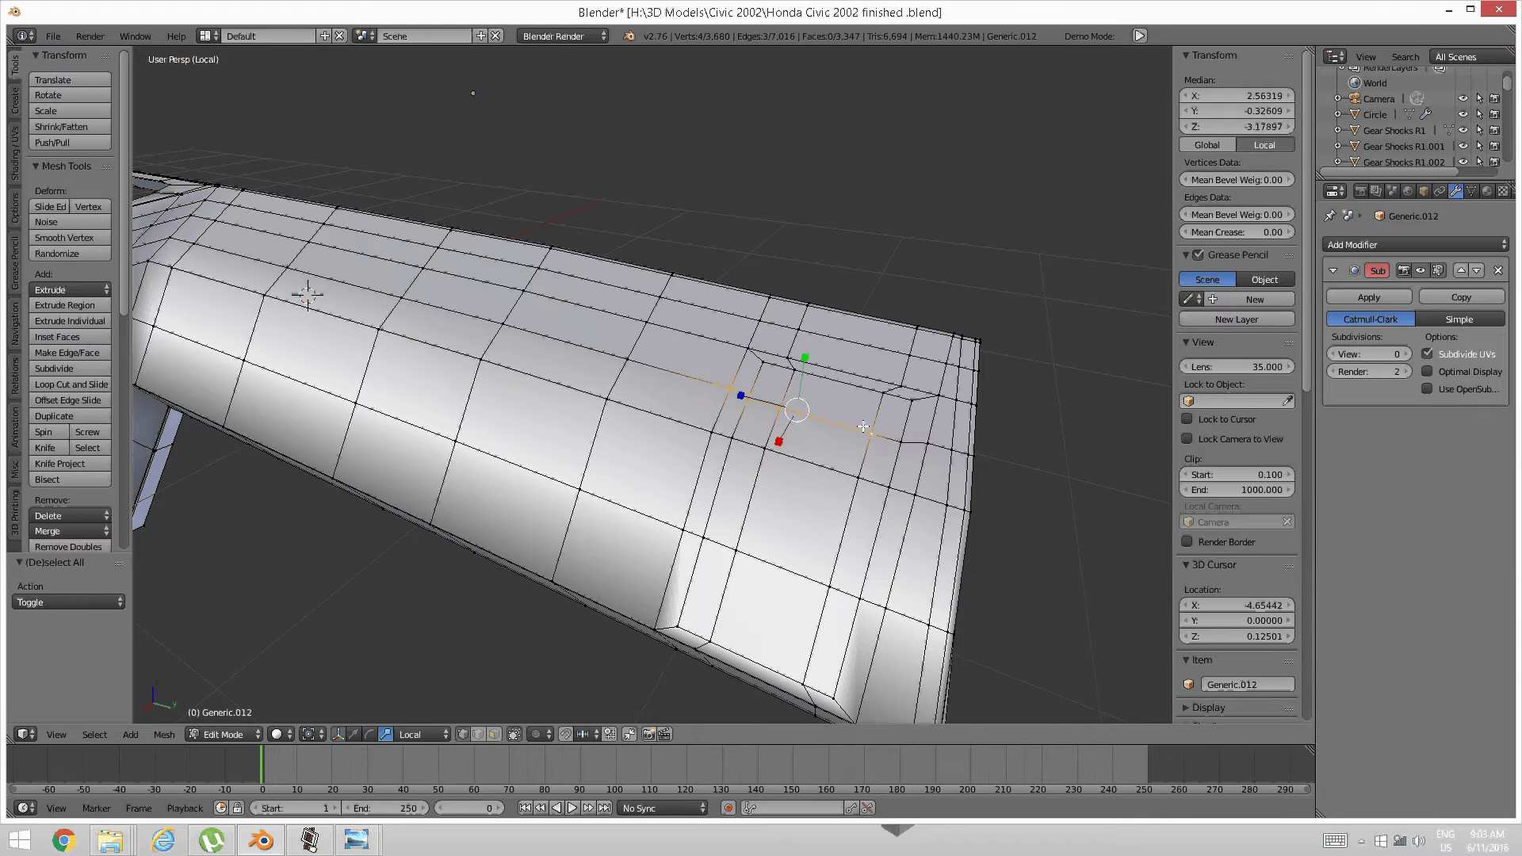
pyautogui.keyDown('shift'); pyautogui.rightClick(902, 440); pyautogui.keyUp('shift')
pyautogui.keyDown('shift'); pyautogui.rightClick(925, 436); pyautogui.keyUp('shift')
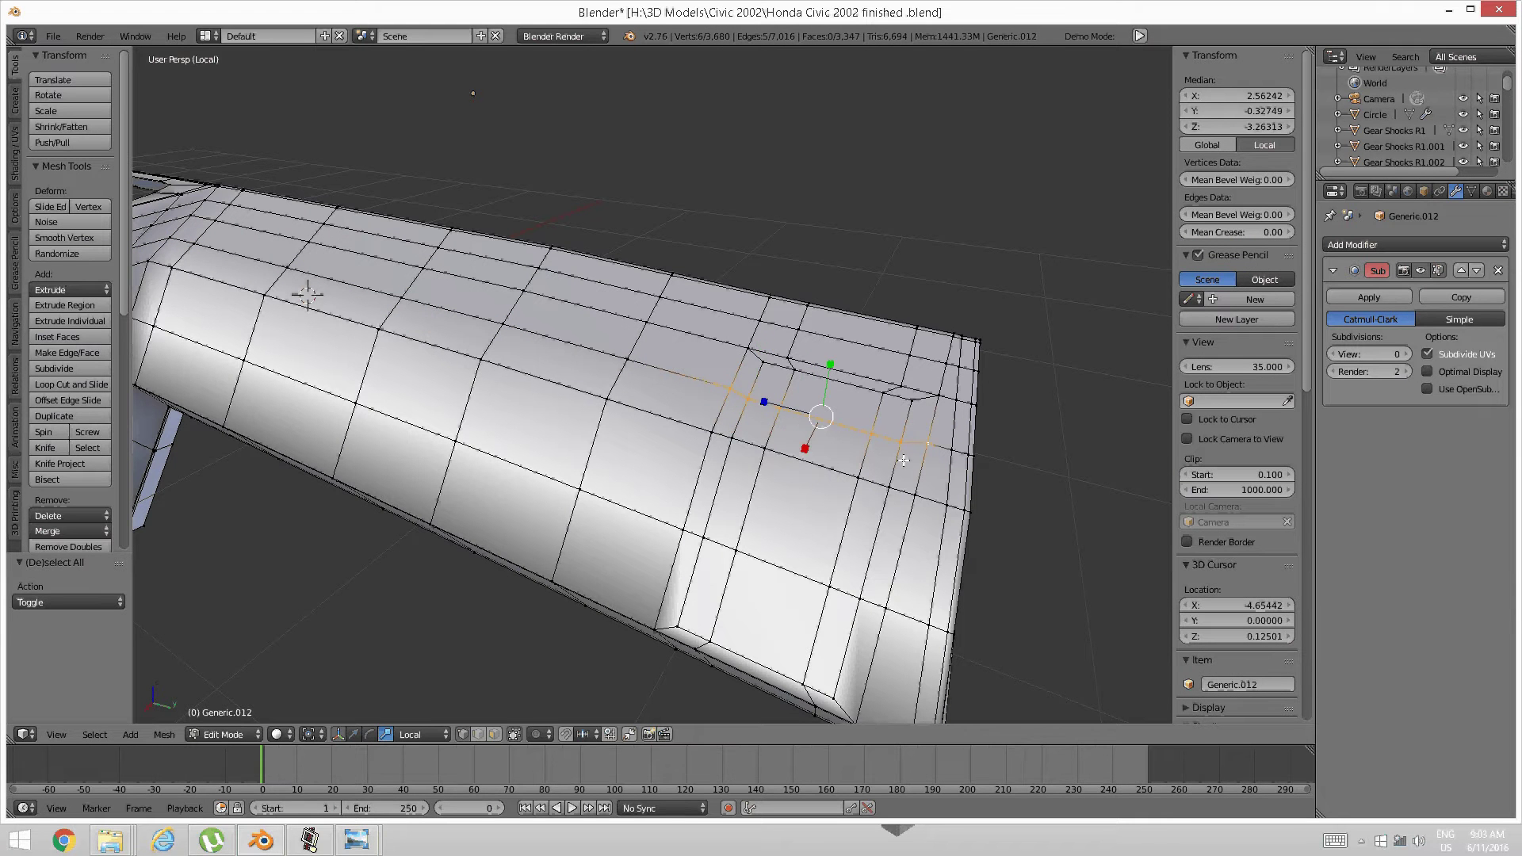
pyautogui.hotkey('ctrl', 'e')
pyautogui.click(903, 461)
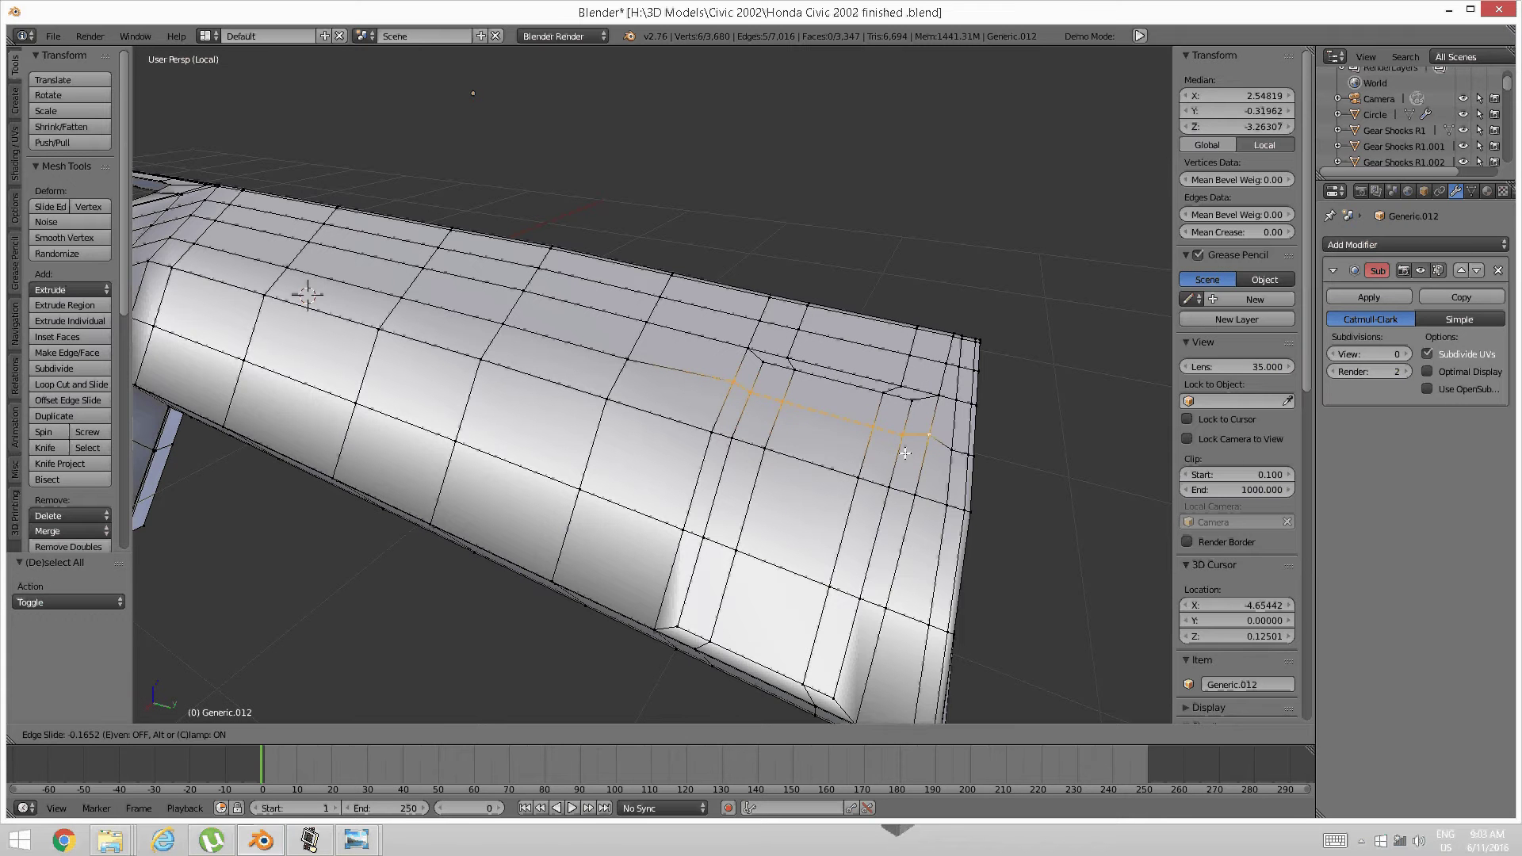
pyautogui.click(907, 449)
pyautogui.press('a')
# Add a centered horizontal loop cut across the lowest front faces of the passenger-side inset
pyautogui.moveTo(861, 515); pyautogui.dragTo(862, 490, button='middle')
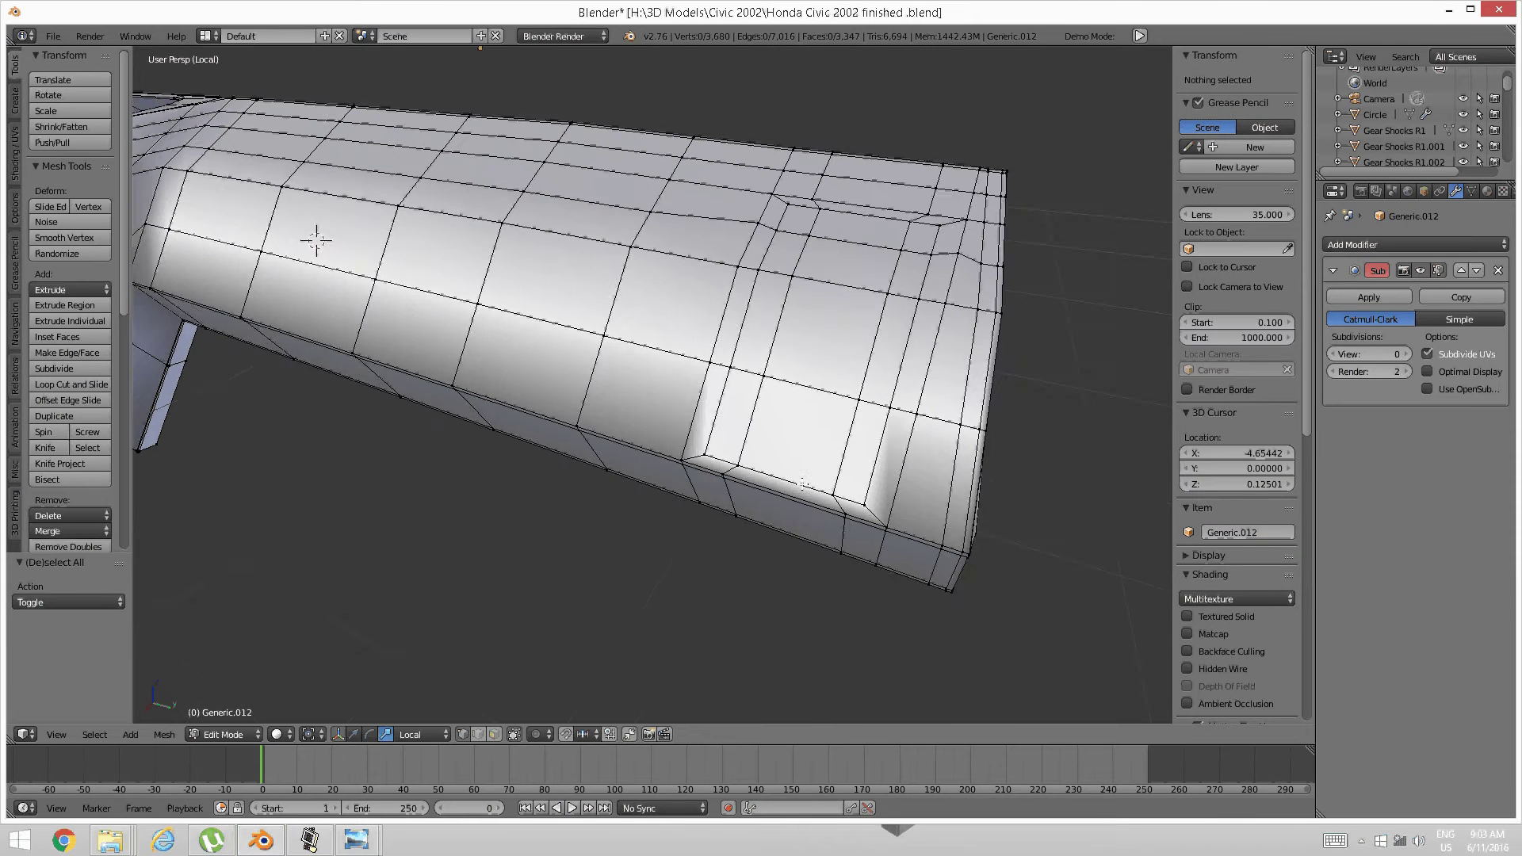
pyautogui.moveTo(690, 467)
pyautogui.mouseDown(button='middle')
pyautogui.moveTo(759, 466)
pyautogui.moveTo(693, 472)
pyautogui.mouseUp(button='middle')
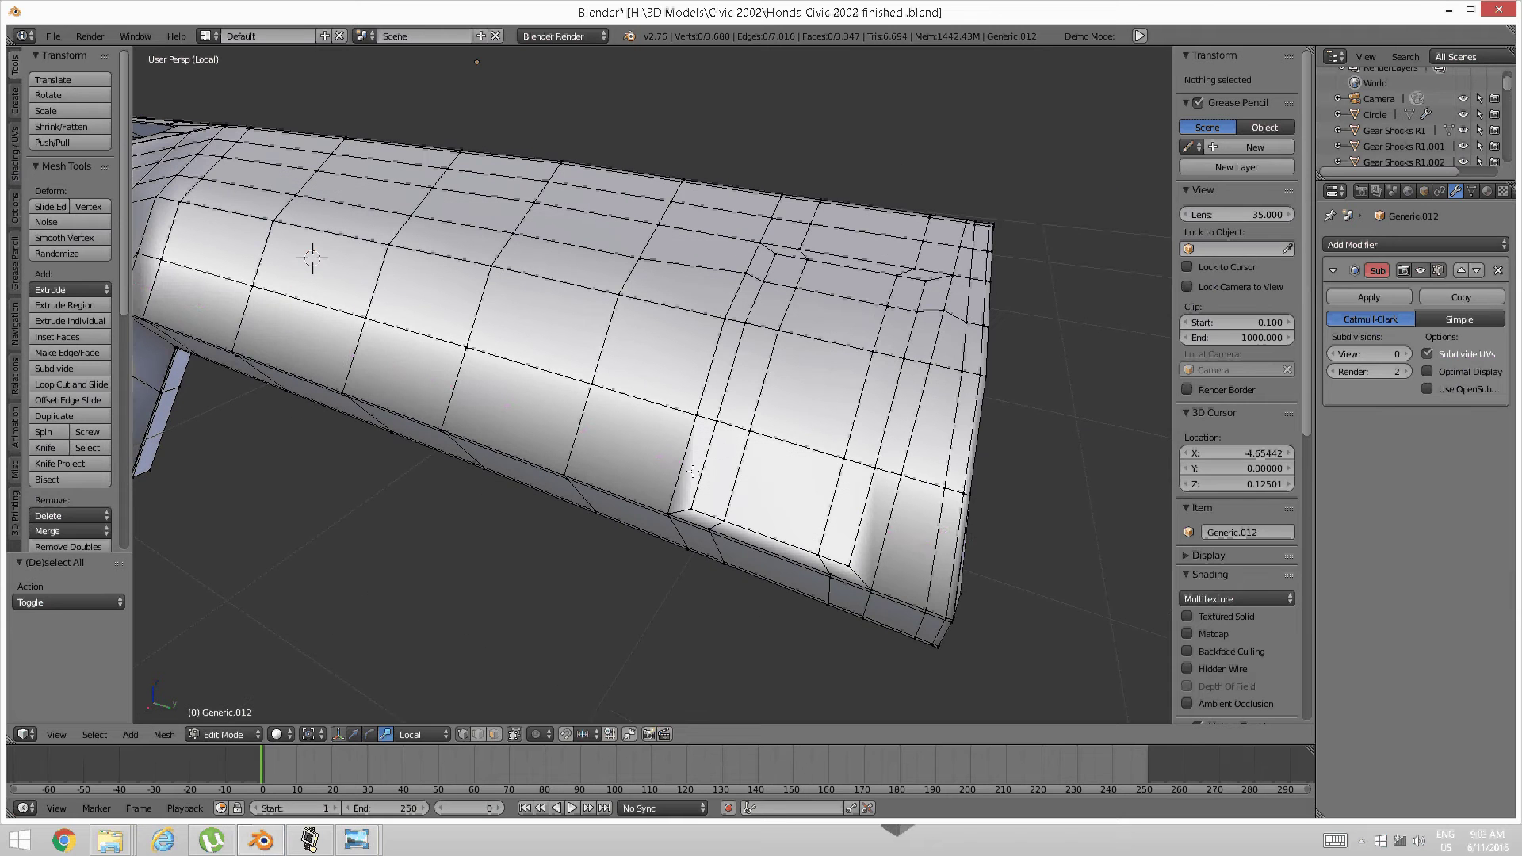
pyautogui.hotkey('ctrl', 'r')
pyautogui.click(718, 457)
pyautogui.rightClick(718, 457)
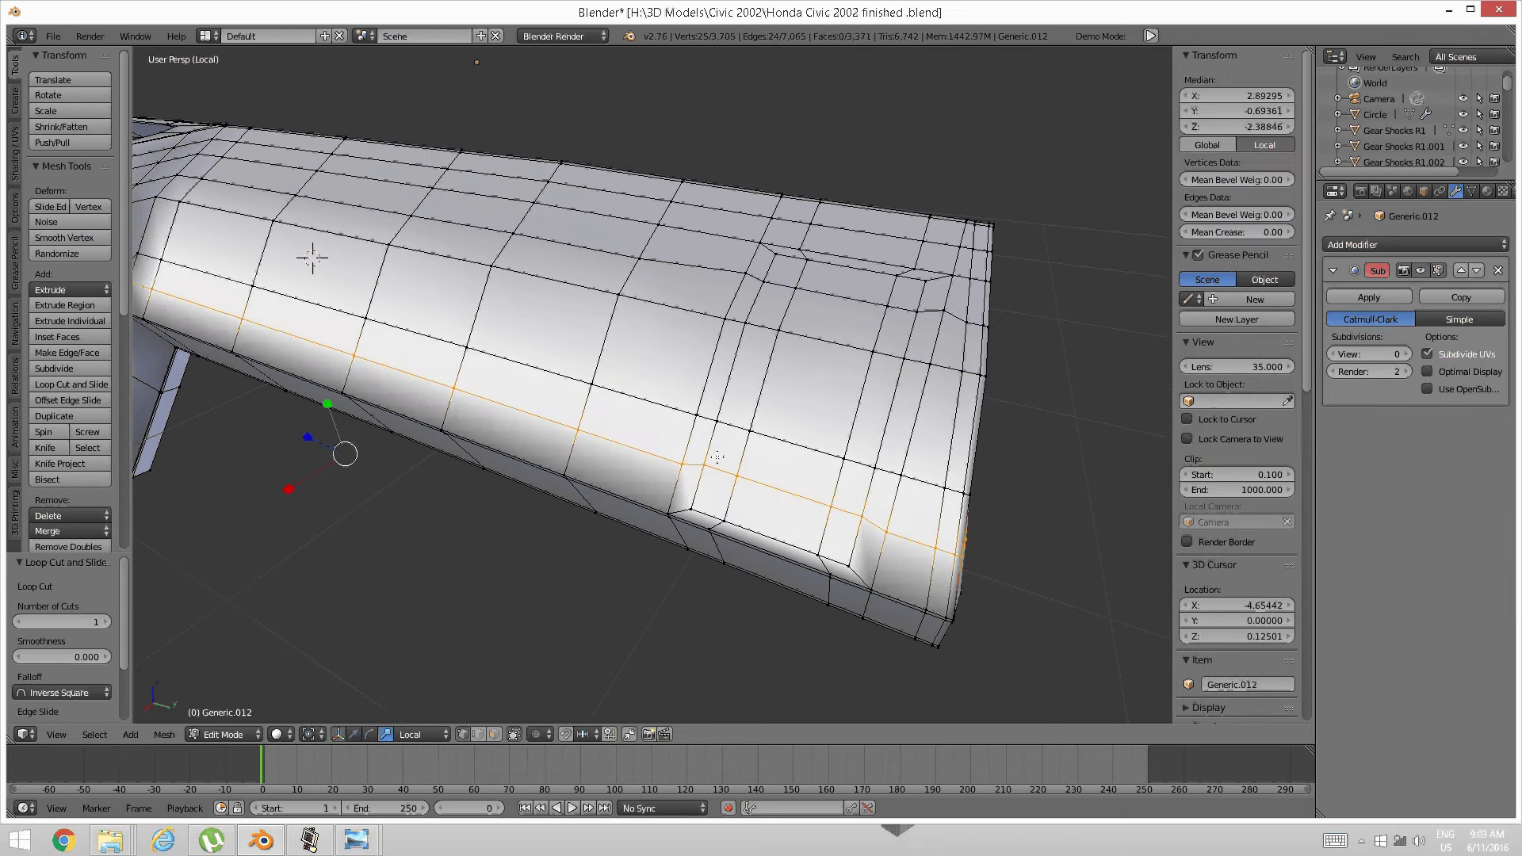
pyautogui.press('a')
# Edge-slide the six vertices of the lowest horizontal loop within the passenger-side inset slightly toward its bottom edge
pyautogui.rightClick(683, 465)
pyautogui.keyDown('shift'); pyautogui.rightClick(704, 466); pyautogui.keyUp('shift')
pyautogui.keyDown('shift'); pyautogui.rightClick(737, 476); pyautogui.keyUp('shift')
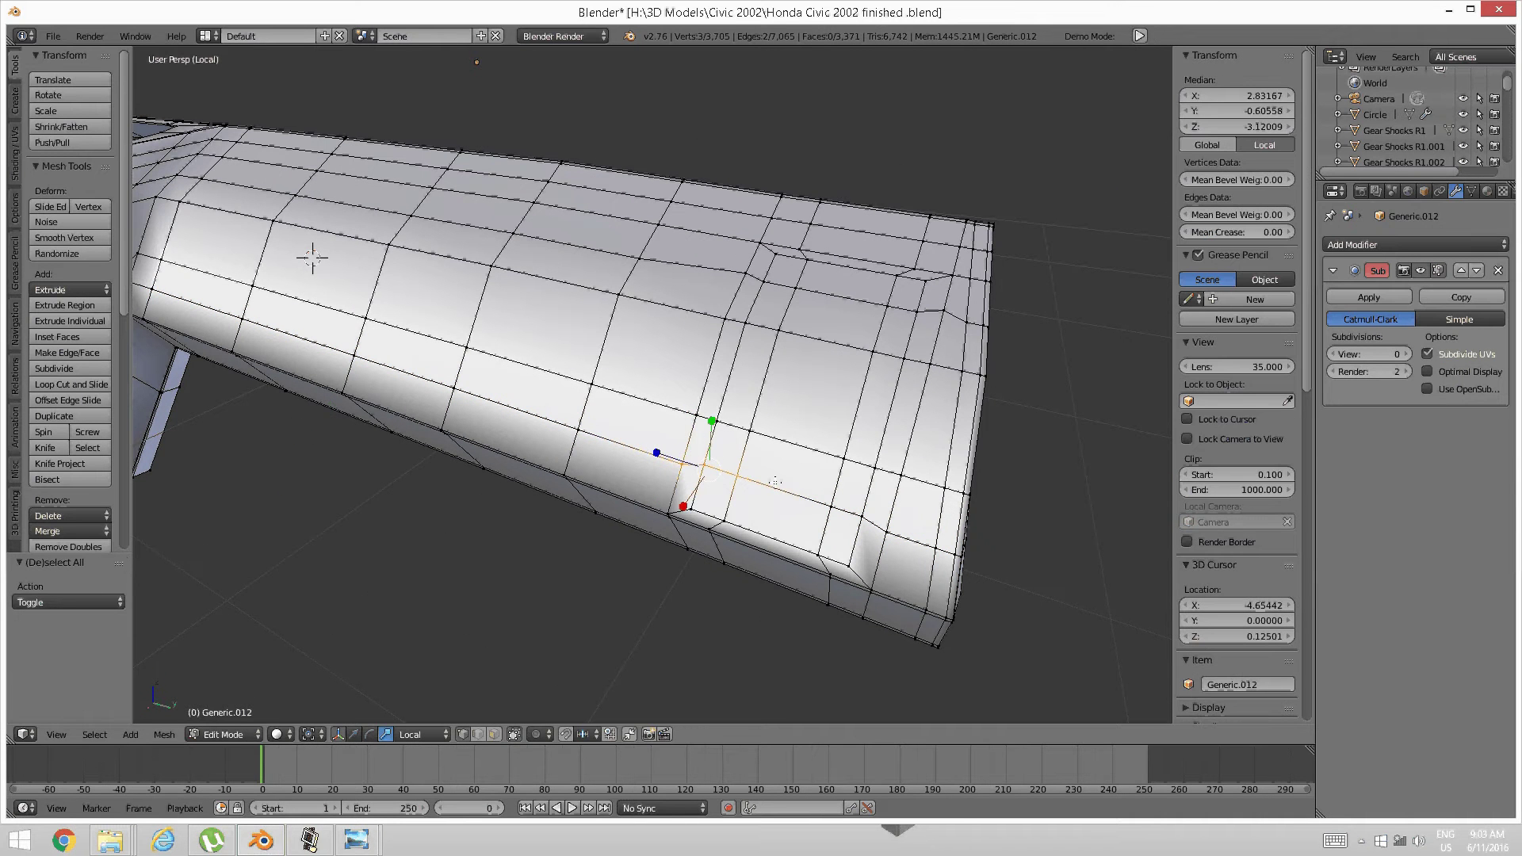
pyautogui.keyDown('shift'); pyautogui.rightClick(830, 505); pyautogui.keyUp('shift')
pyautogui.keyDown('shift'); pyautogui.rightClick(886, 531); pyautogui.keyUp('shift')
pyautogui.keyDown('shift'); pyautogui.rightClick(862, 511); pyautogui.keyUp('shift')
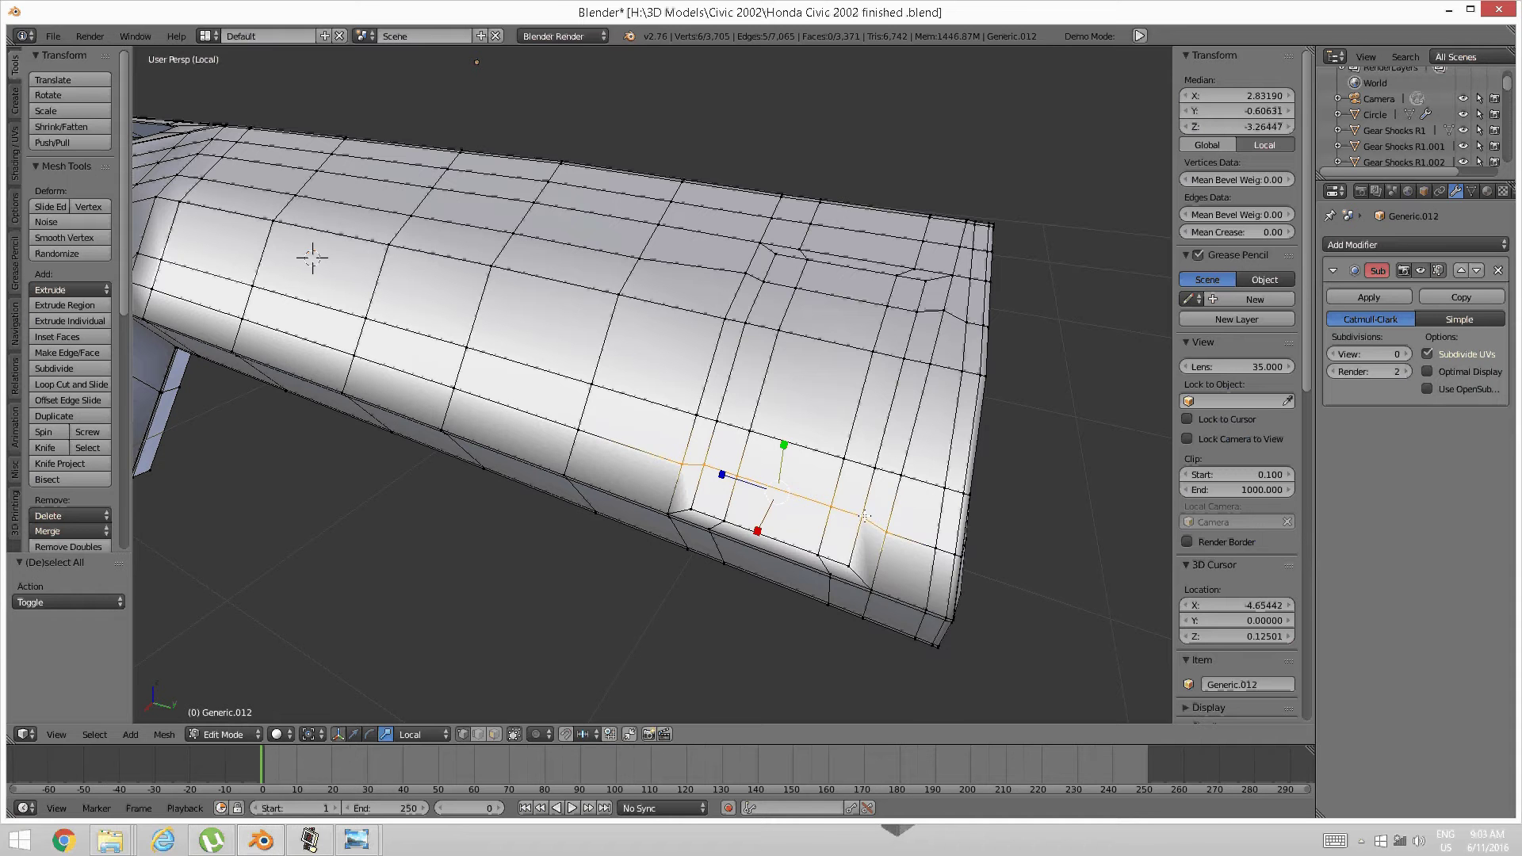
pyautogui.hotkey('ctrl', 'e')
pyautogui.click(864, 516)
pyautogui.click(858, 523)
pyautogui.press('a')
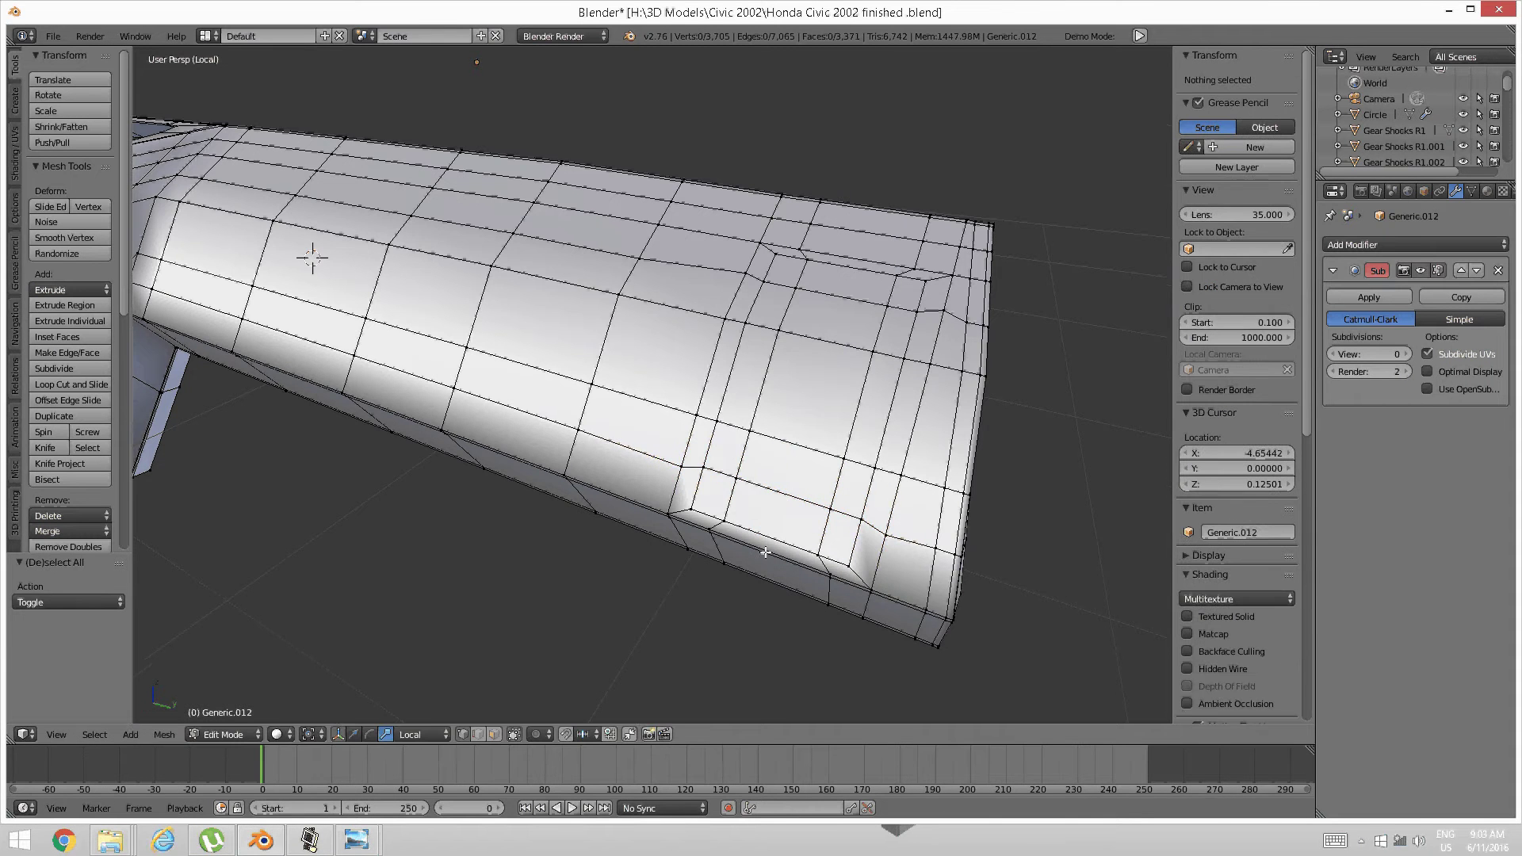
# Select the two lower inner corner vertices of the passenger-side inset
pyautogui.moveTo(764, 550); pyautogui.dragTo(708, 470, button='middle')
pyautogui.scroll(5, 683, 472)
pyautogui.scroll(-5, 679, 474)
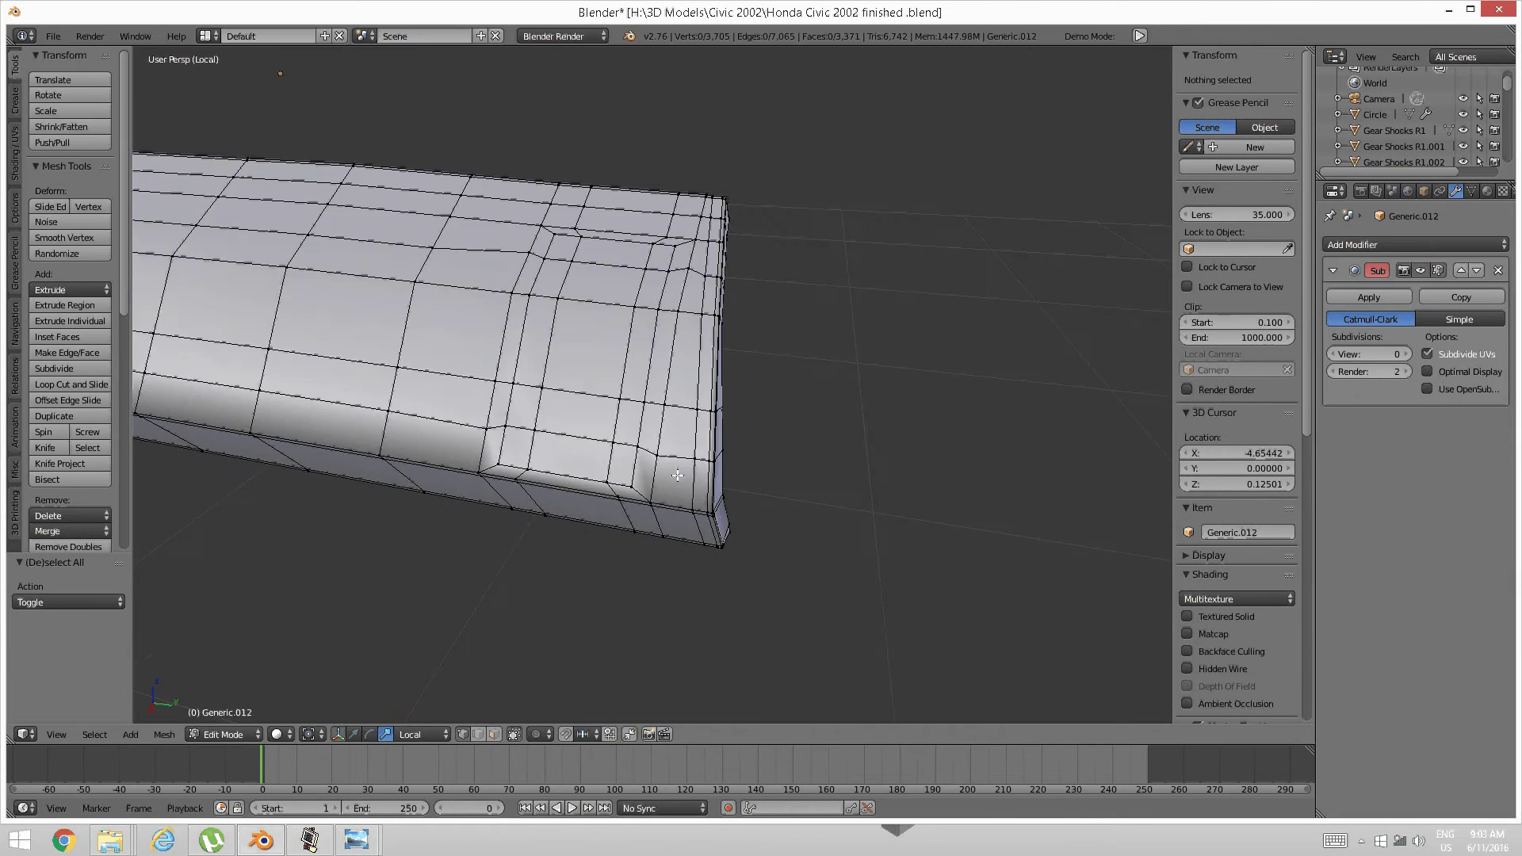
pyautogui.keyDown('shift'); pyautogui.moveTo(639, 506); pyautogui.dragTo(742, 536, button='middle'); pyautogui.keyUp('shift')
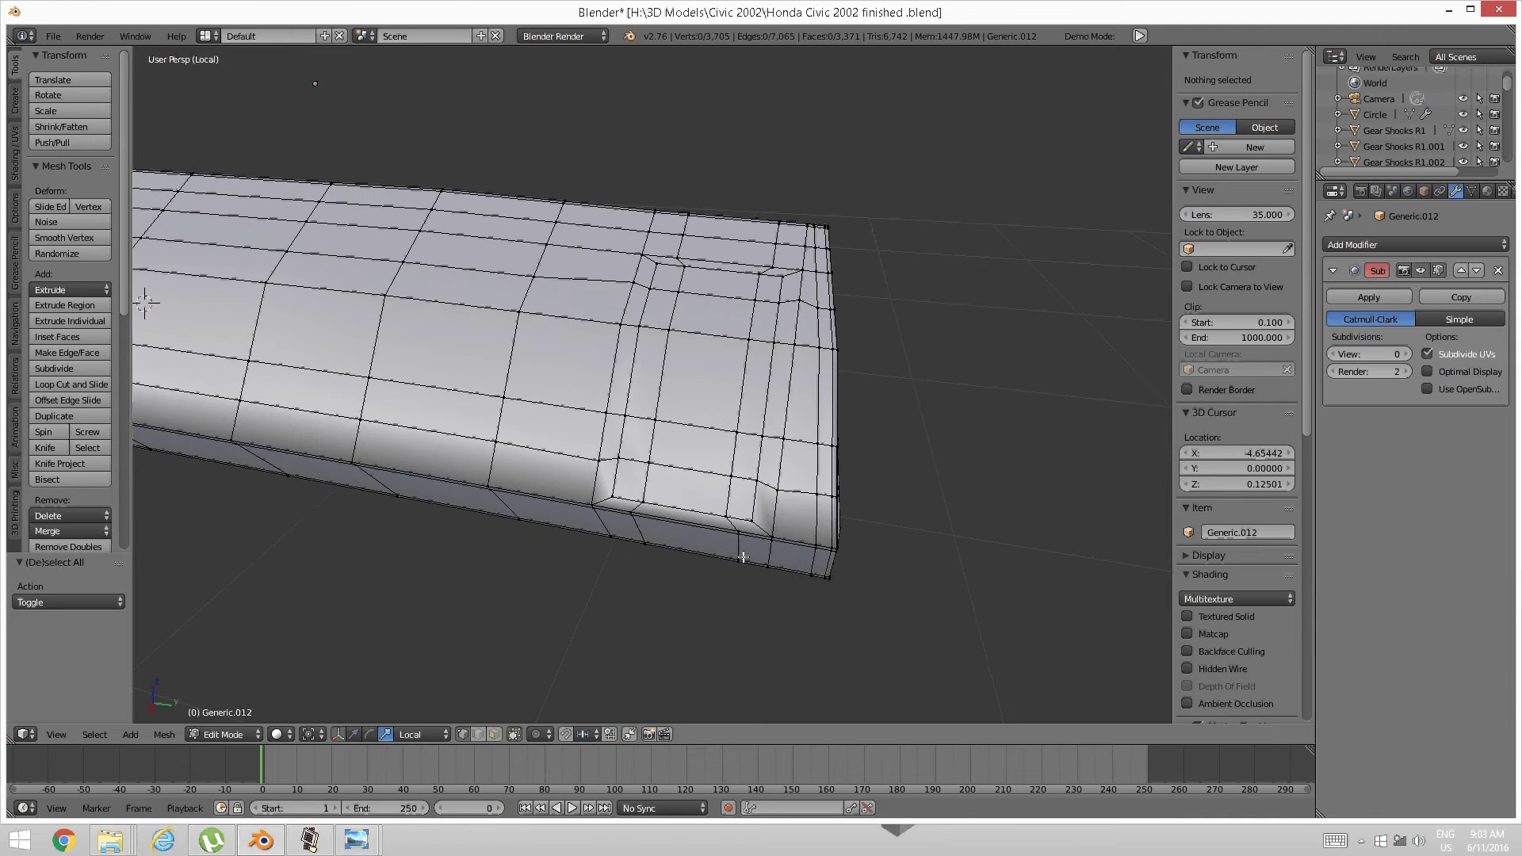
pyautogui.scroll(2, 748, 563)
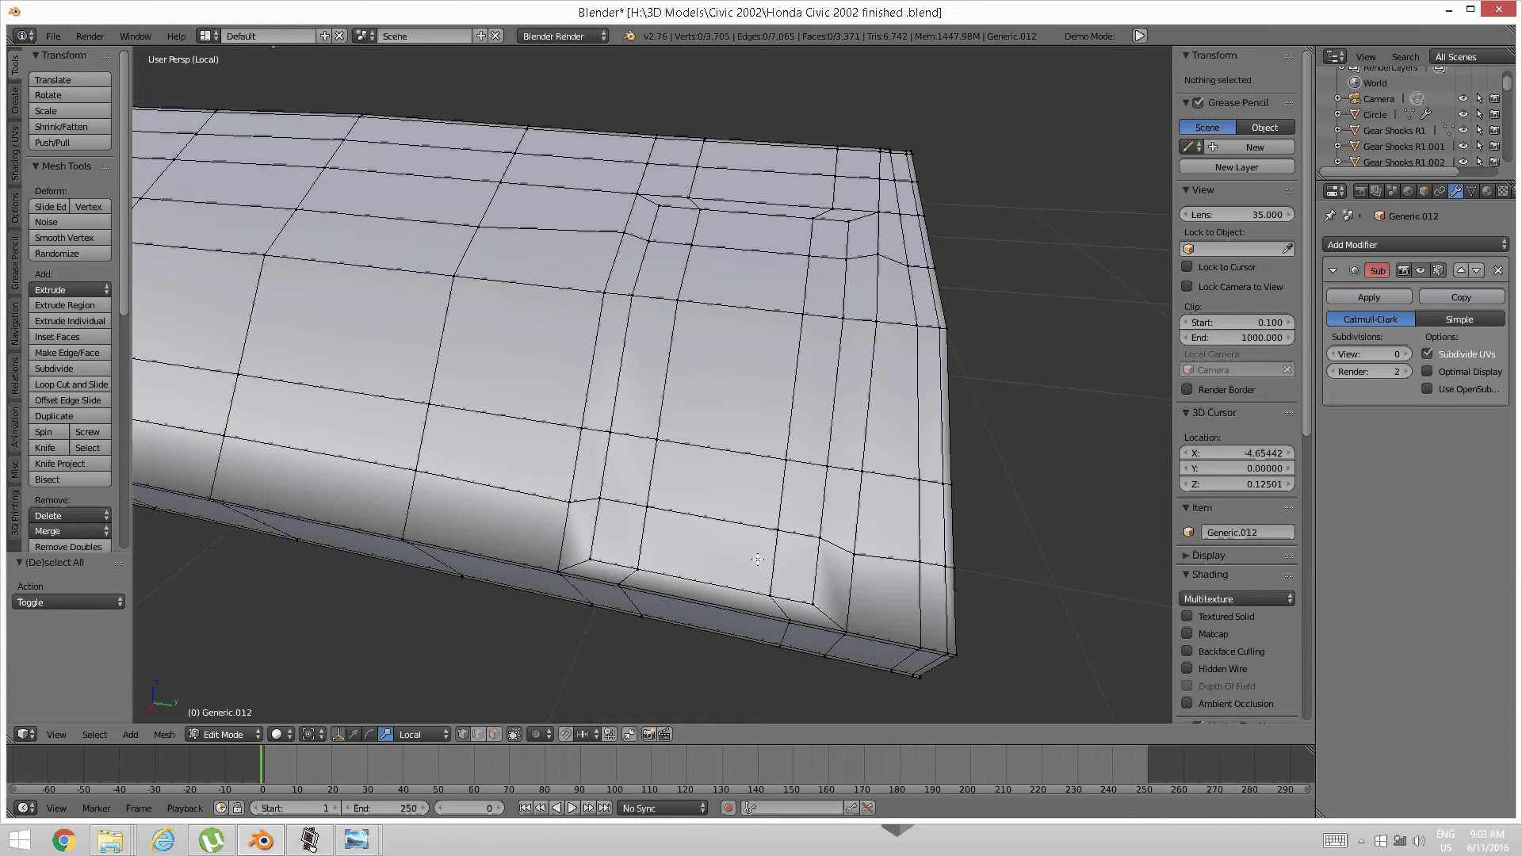
pyautogui.rightClick(812, 605)
pyautogui.keyDown('shift'); pyautogui.rightClick(594, 557); pyautogui.keyUp('shift')
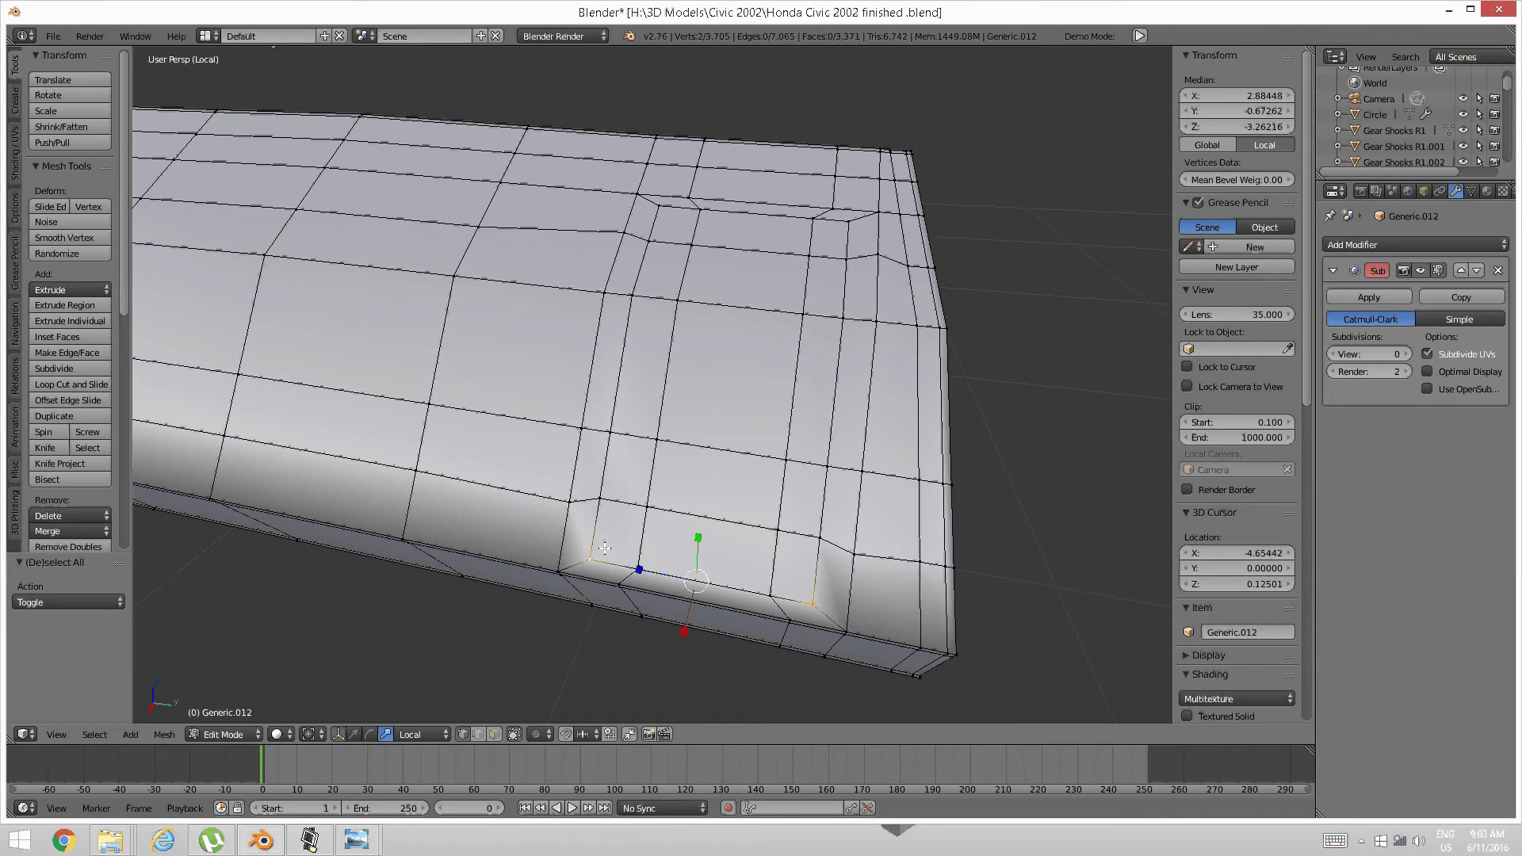
pyautogui.press('s')
pyautogui.click(708, 580)
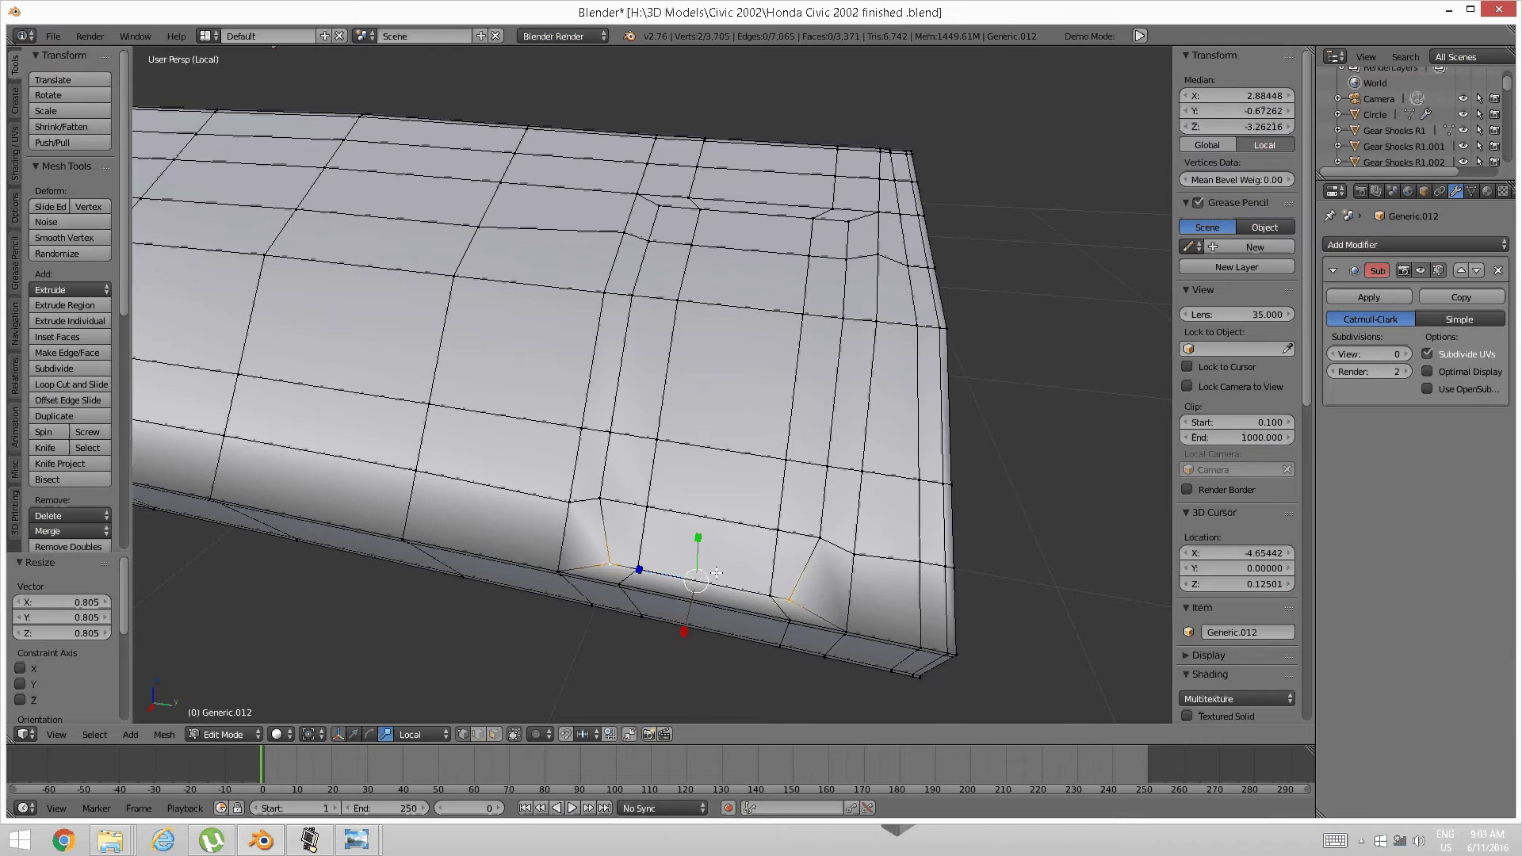
pyautogui.hotkey('ctrl', 'z')
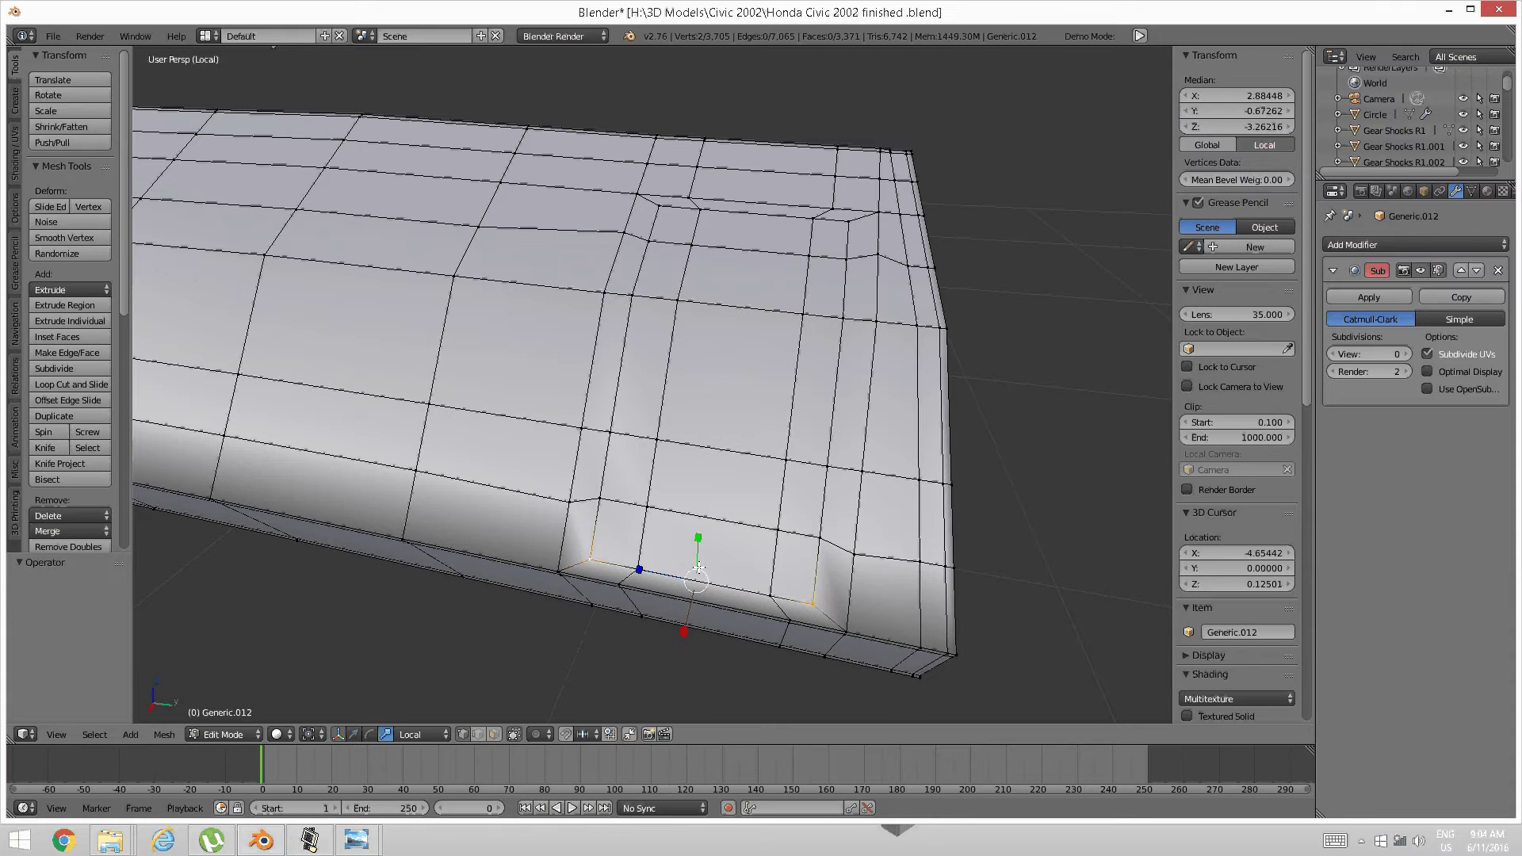
# Scale the passenger-side inset's two lower corner vertices to 0.827, vertex-slide them upward by about 0.25, and clear the selection
pyautogui.press('s')
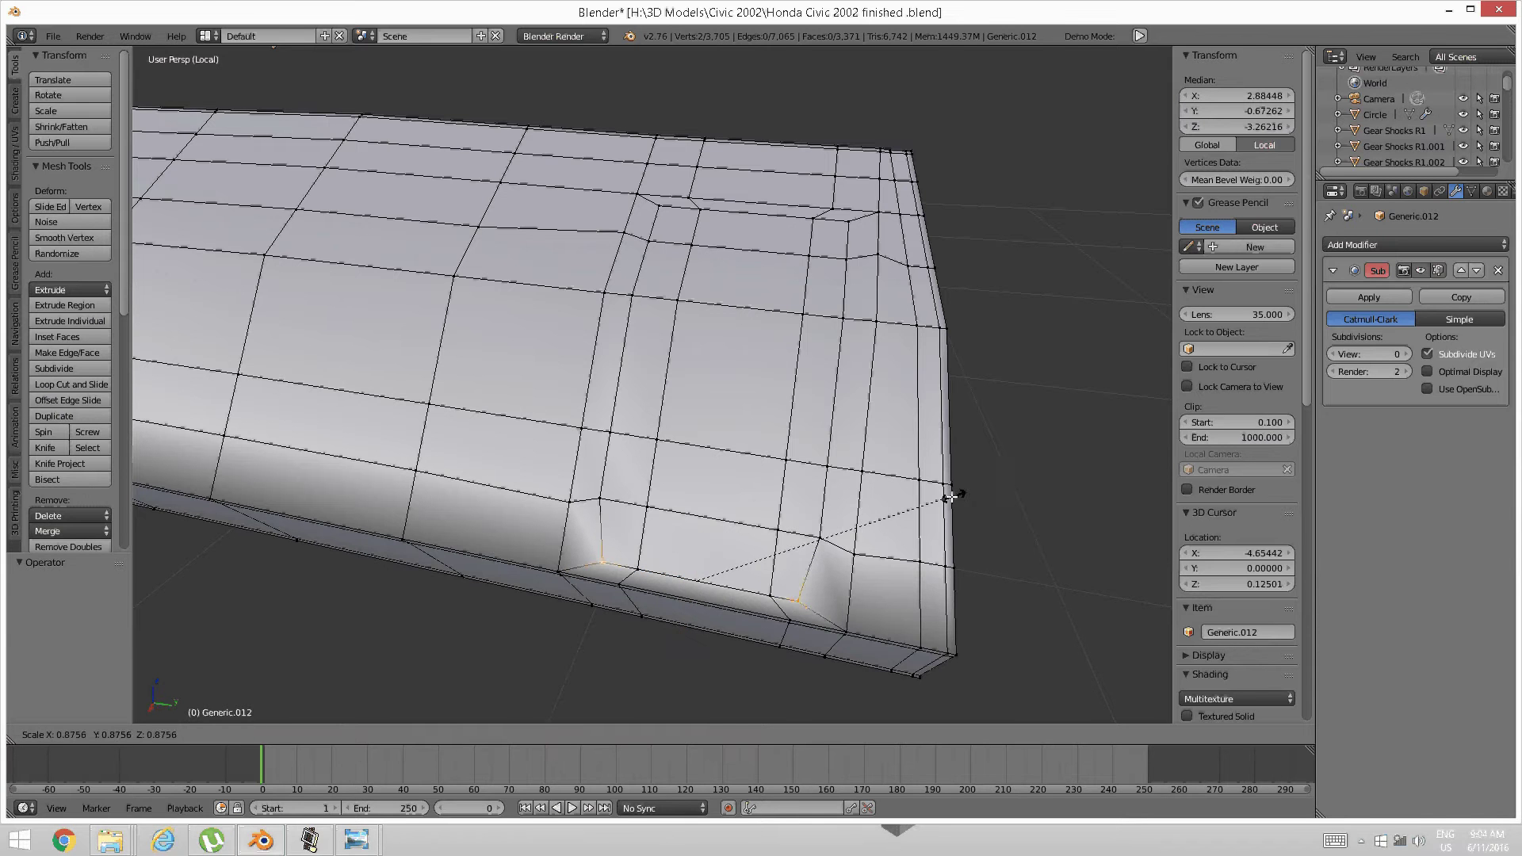
pyautogui.click(937, 504)
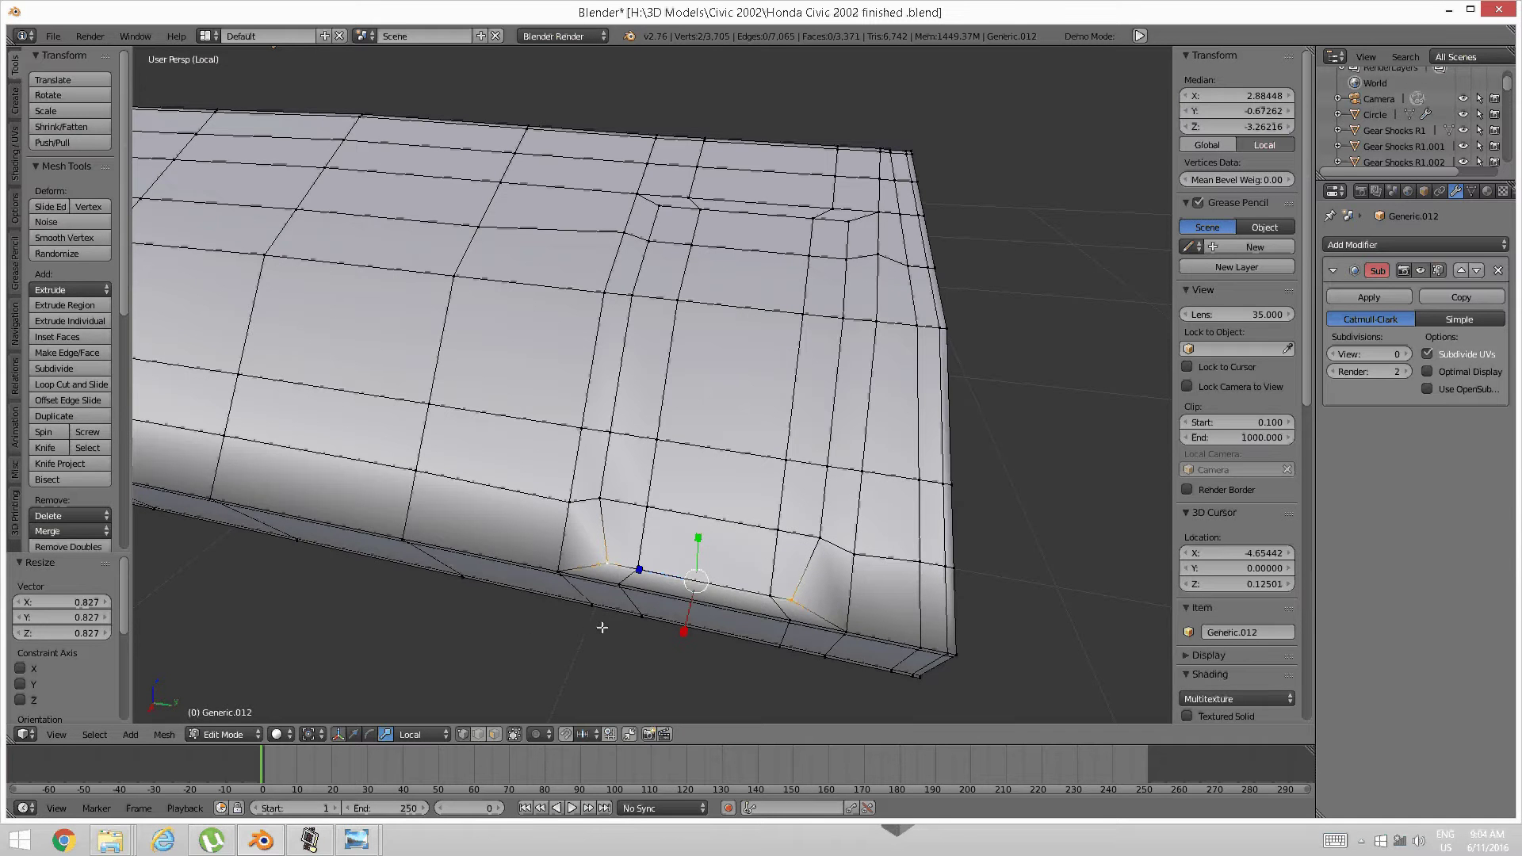
pyautogui.hotkey('shift', 'v')
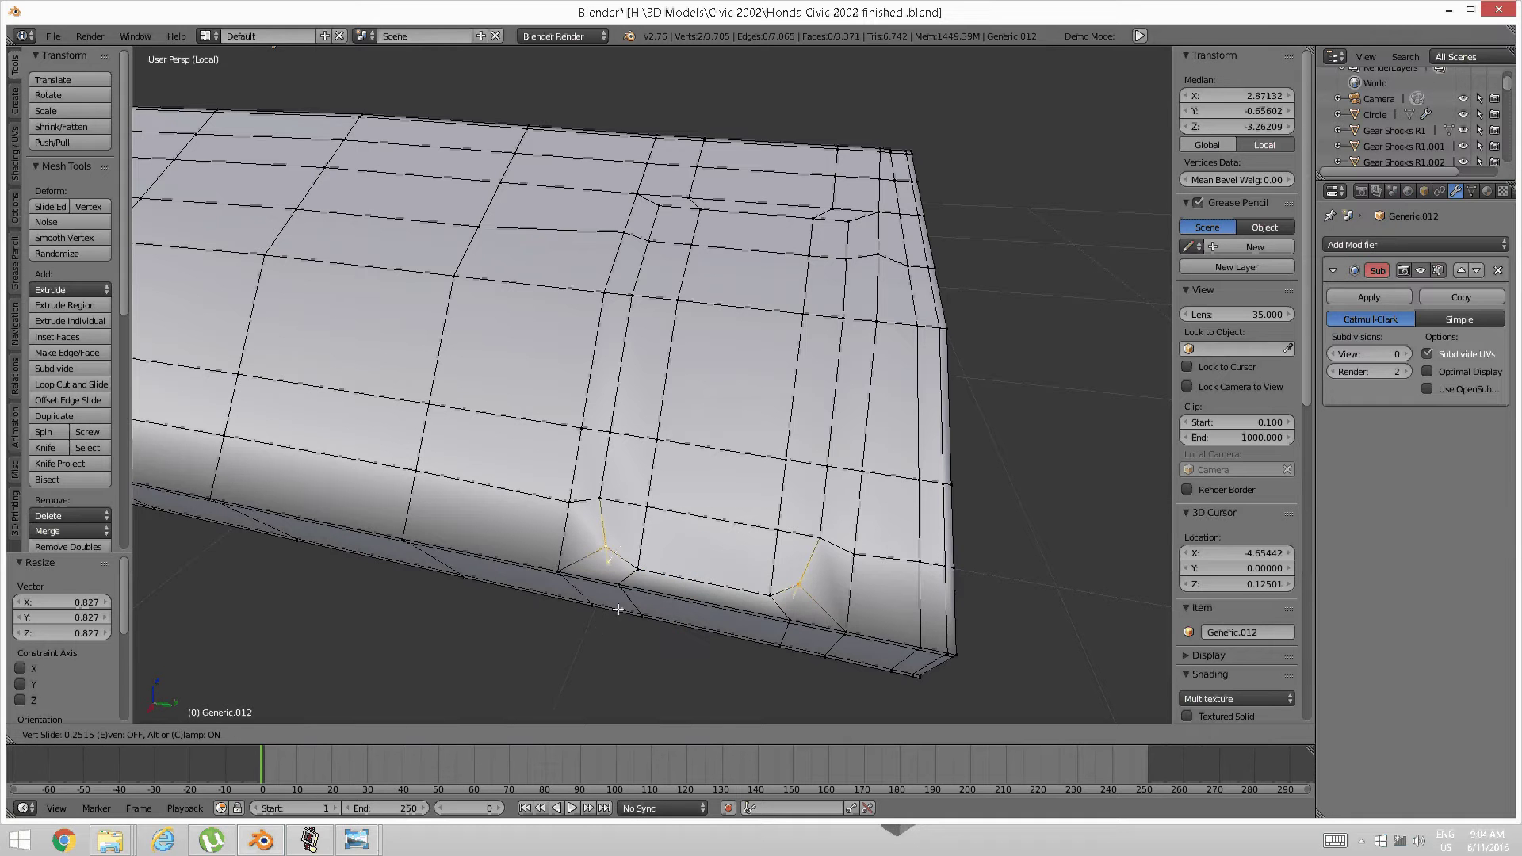
pyautogui.click(619, 612)
pyautogui.press('a')
# Spread the two lower corner vertices of the passenger-side inset slightly apart by scaling them to 1.048
pyautogui.moveTo(622, 581)
pyautogui.mouseDown(button='middle')
pyautogui.moveTo(663, 568)
pyautogui.moveTo(633, 574)
pyautogui.mouseUp(button='middle')
pyautogui.rightClick(708, 554)
pyautogui.keyDown('shift'); pyautogui.rightClick(907, 581); pyautogui.keyUp('shift')
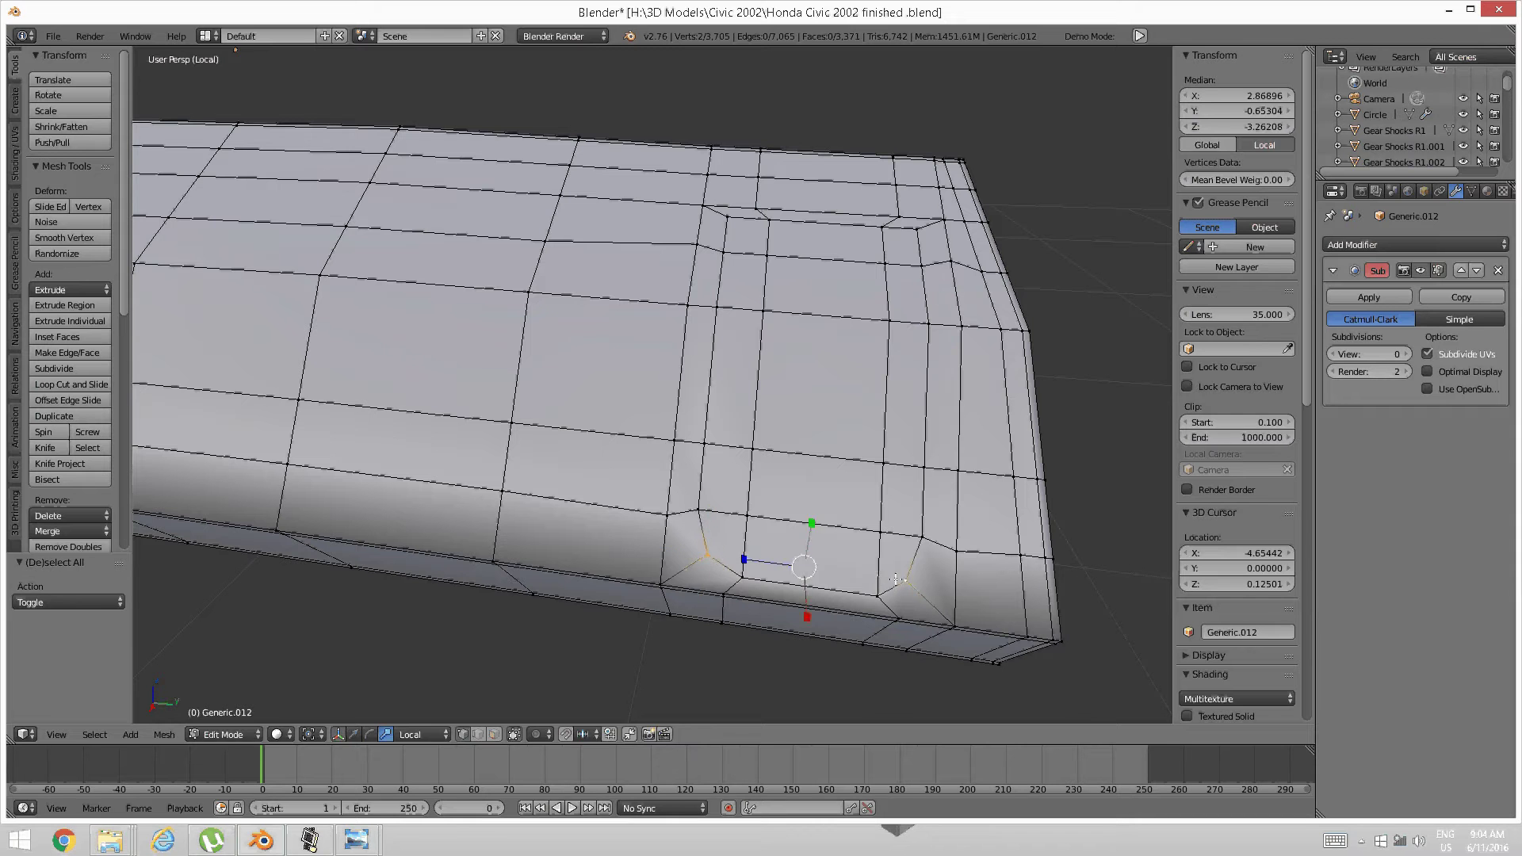
pyautogui.press('s')
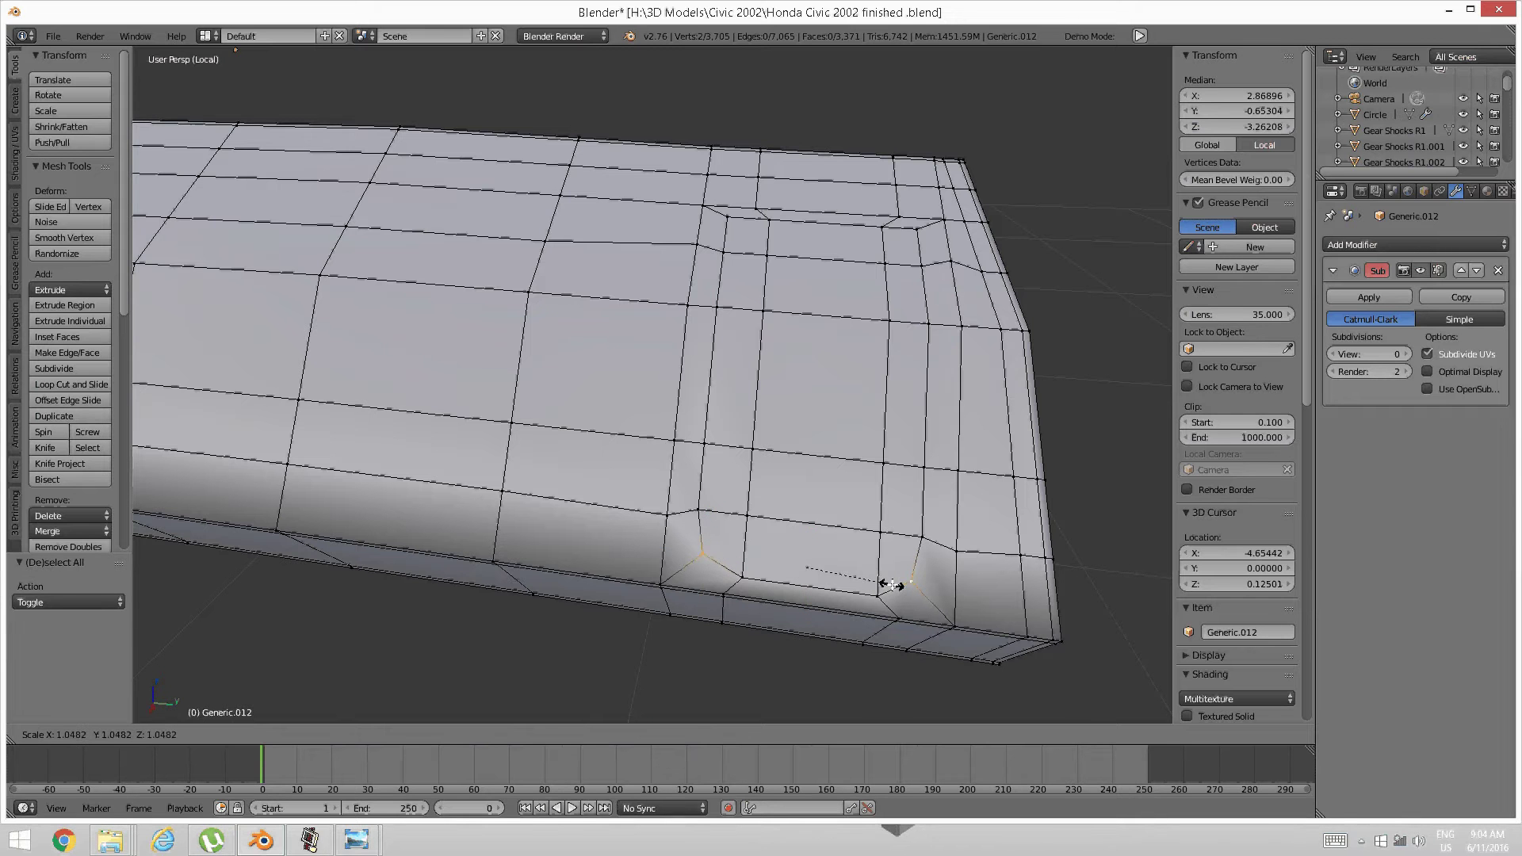
pyautogui.click(891, 587)
# Examine the reshaped lower corners of the passenger-side inset from several angles and clear the selection
pyautogui.moveTo(906, 563); pyautogui.dragTo(887, 565, button='middle')
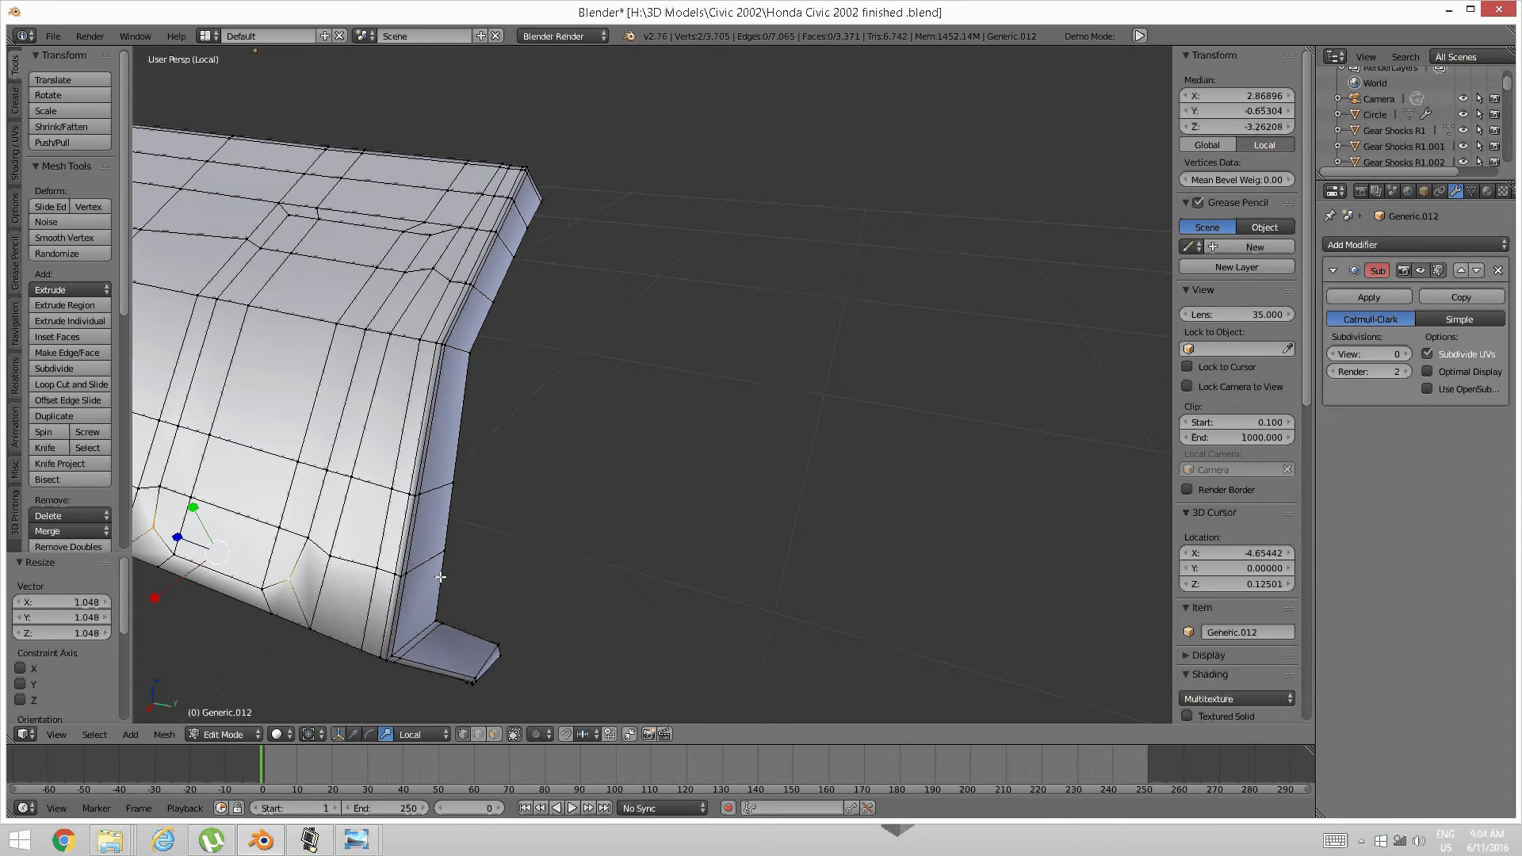
pyautogui.moveTo(424, 568); pyautogui.dragTo(431, 540, button='middle')
pyautogui.scroll(3, 432, 539)
pyautogui.scroll(-3, 725, 508)
pyautogui.moveTo(726, 510); pyautogui.dragTo(689, 495, button='middle')
pyautogui.moveTo(581, 482); pyautogui.dragTo(734, 547, button='middle')
pyautogui.scroll(4, 734, 533)
pyautogui.scroll(-4, 739, 533)
pyautogui.scroll(2, 725, 539)
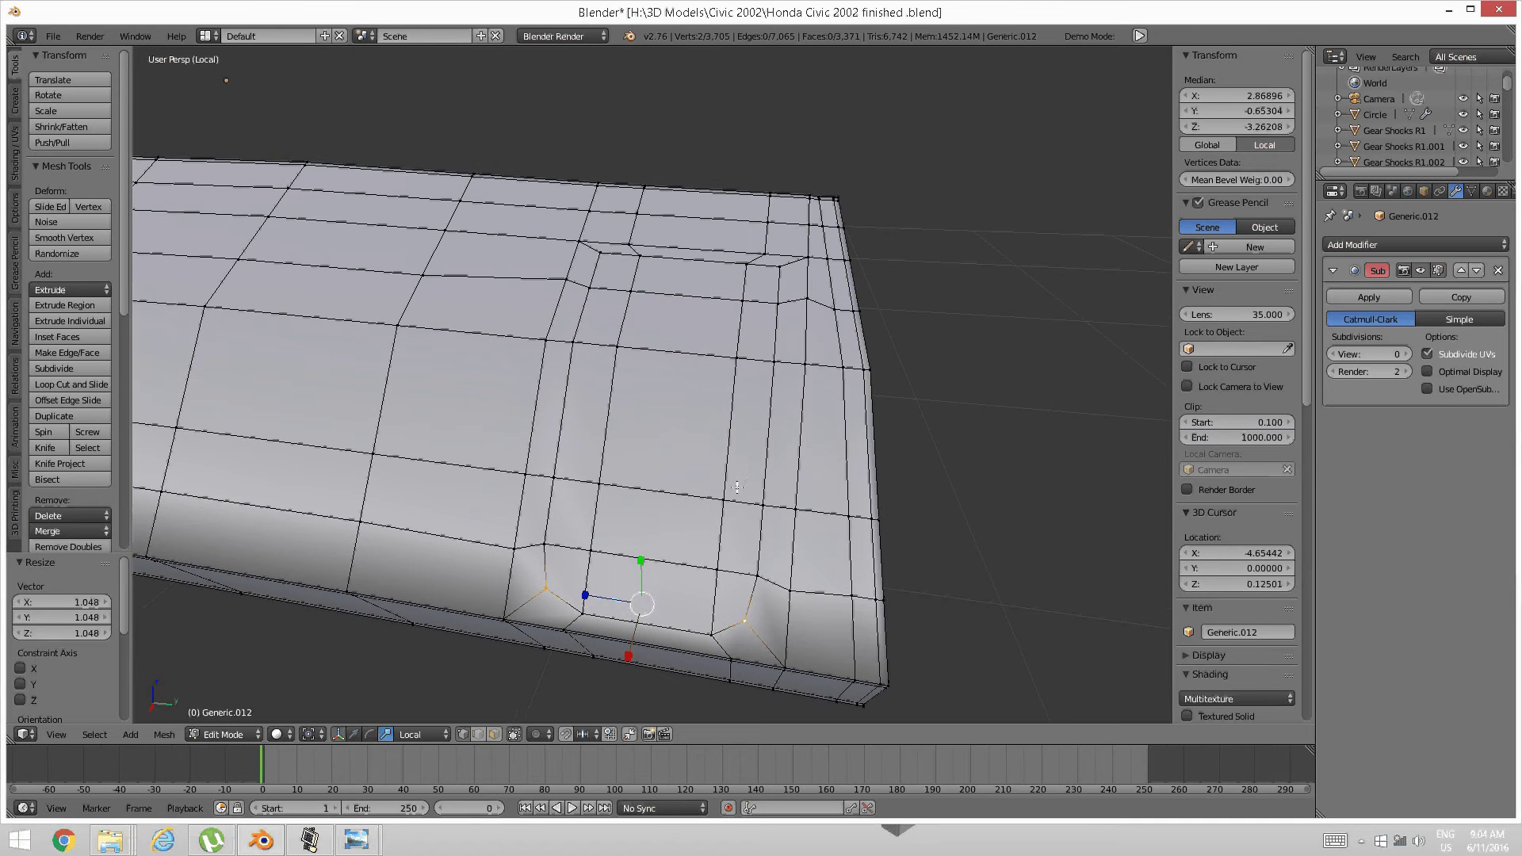
pyautogui.press('a')
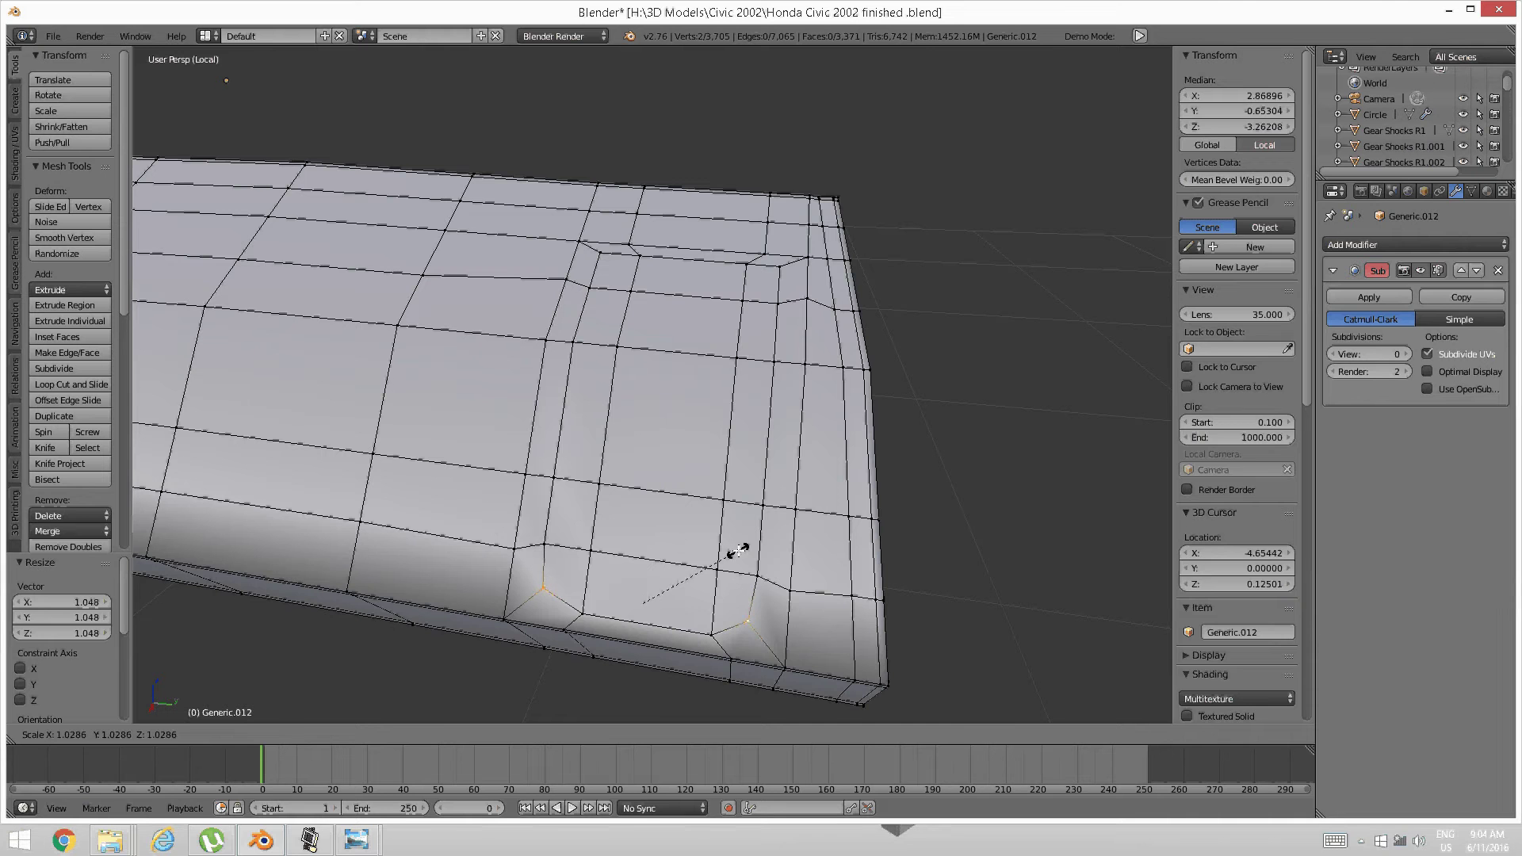
# Scale the passenger-side inset's two upper corner vertices to 0.838 and vertex-slide them downward by about 0.27 to round the corners
pyautogui.keyDown('shift'); pyautogui.moveTo(739, 384); pyautogui.dragTo(745, 526, button='middle'); pyautogui.keyUp('shift')
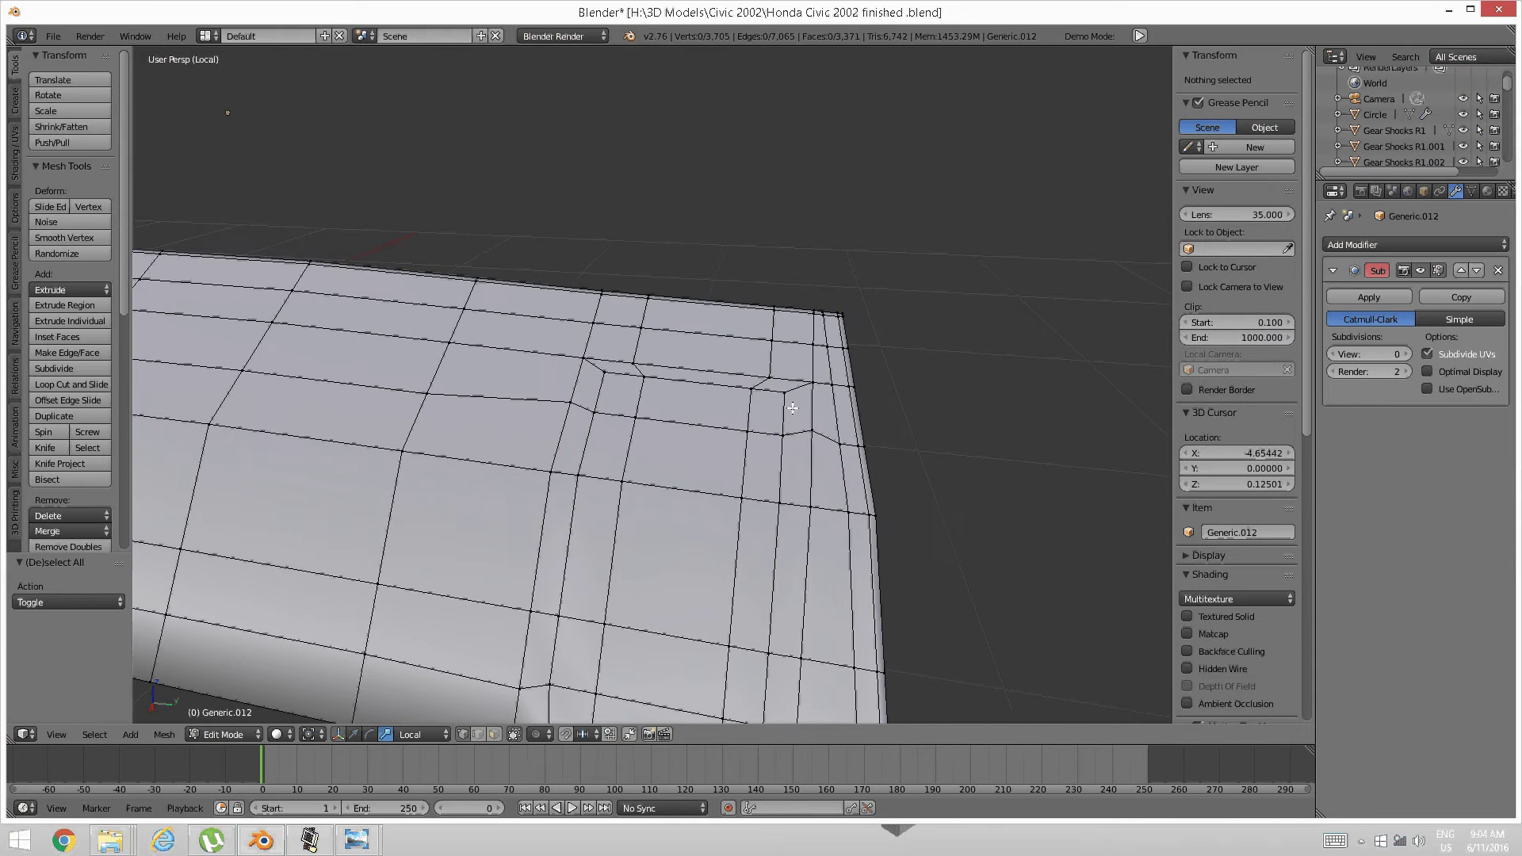
pyautogui.rightClick(781, 389)
pyautogui.keyDown('shift'); pyautogui.rightClick(619, 376); pyautogui.keyUp('shift')
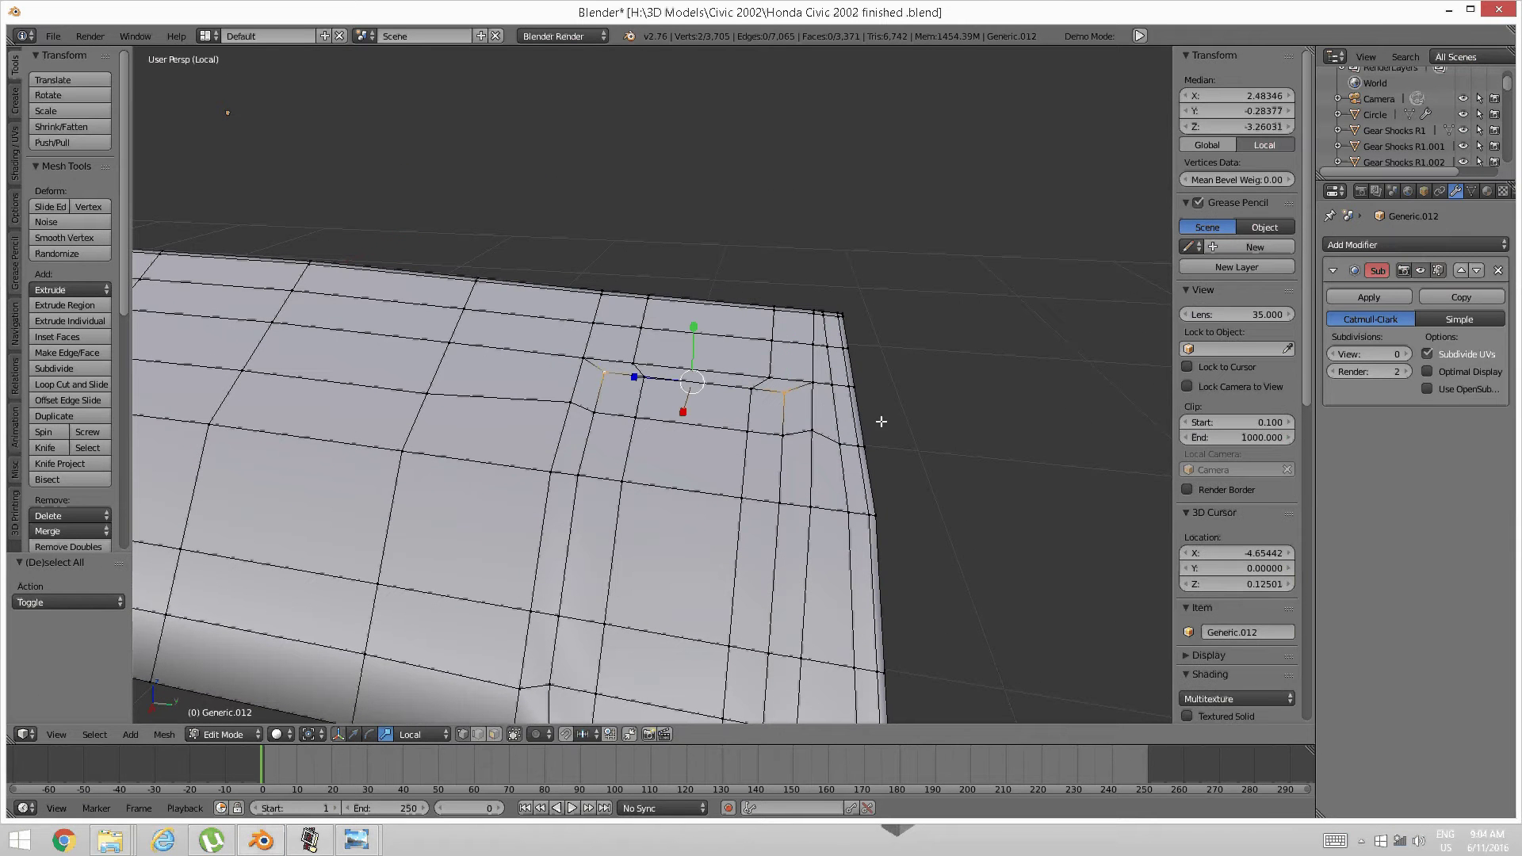
pyautogui.press('s')
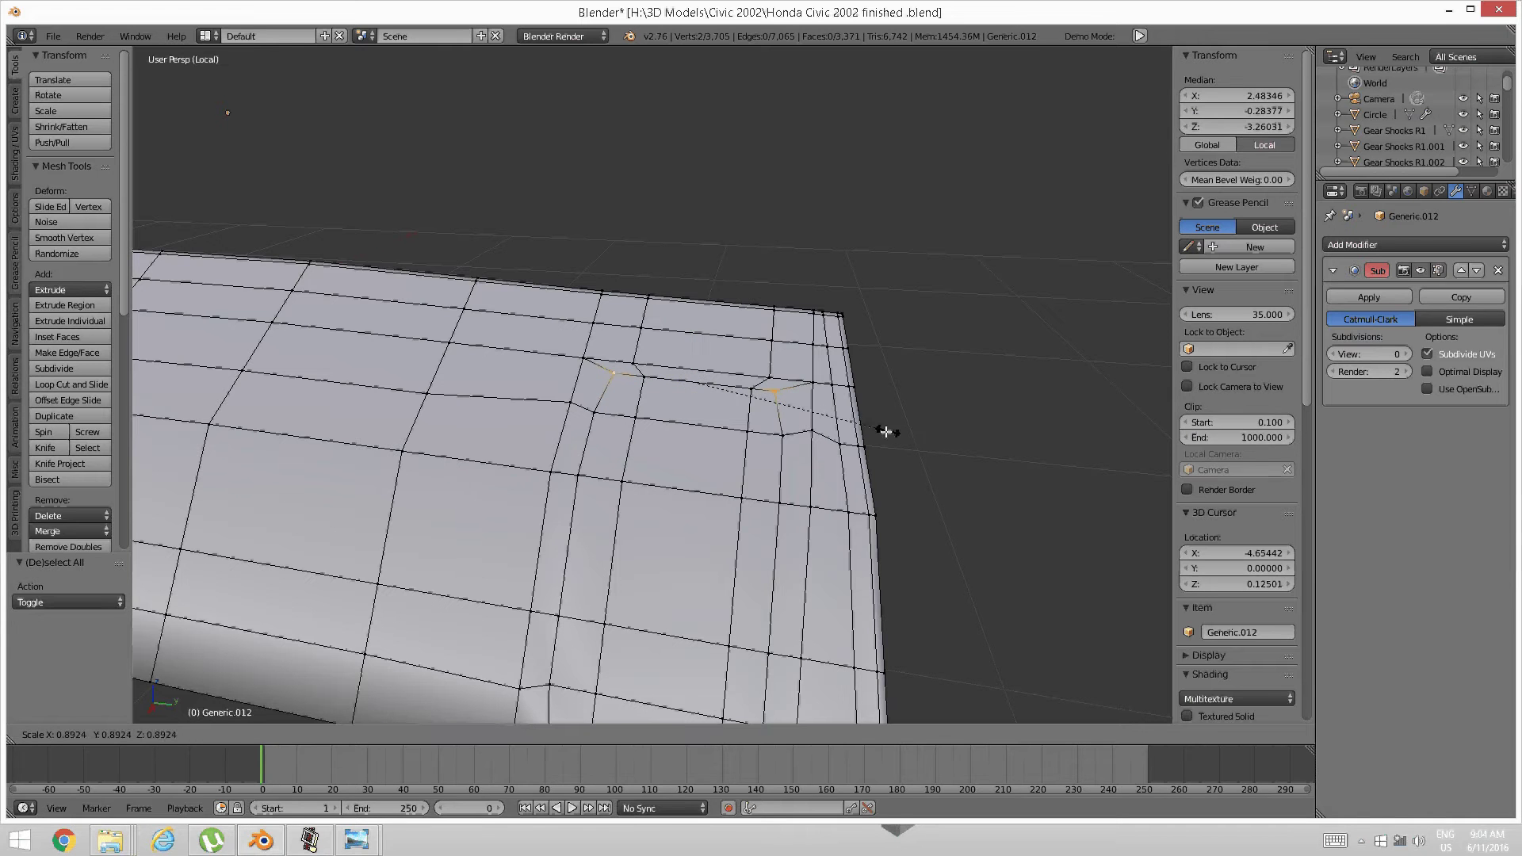
pyautogui.click(872, 436)
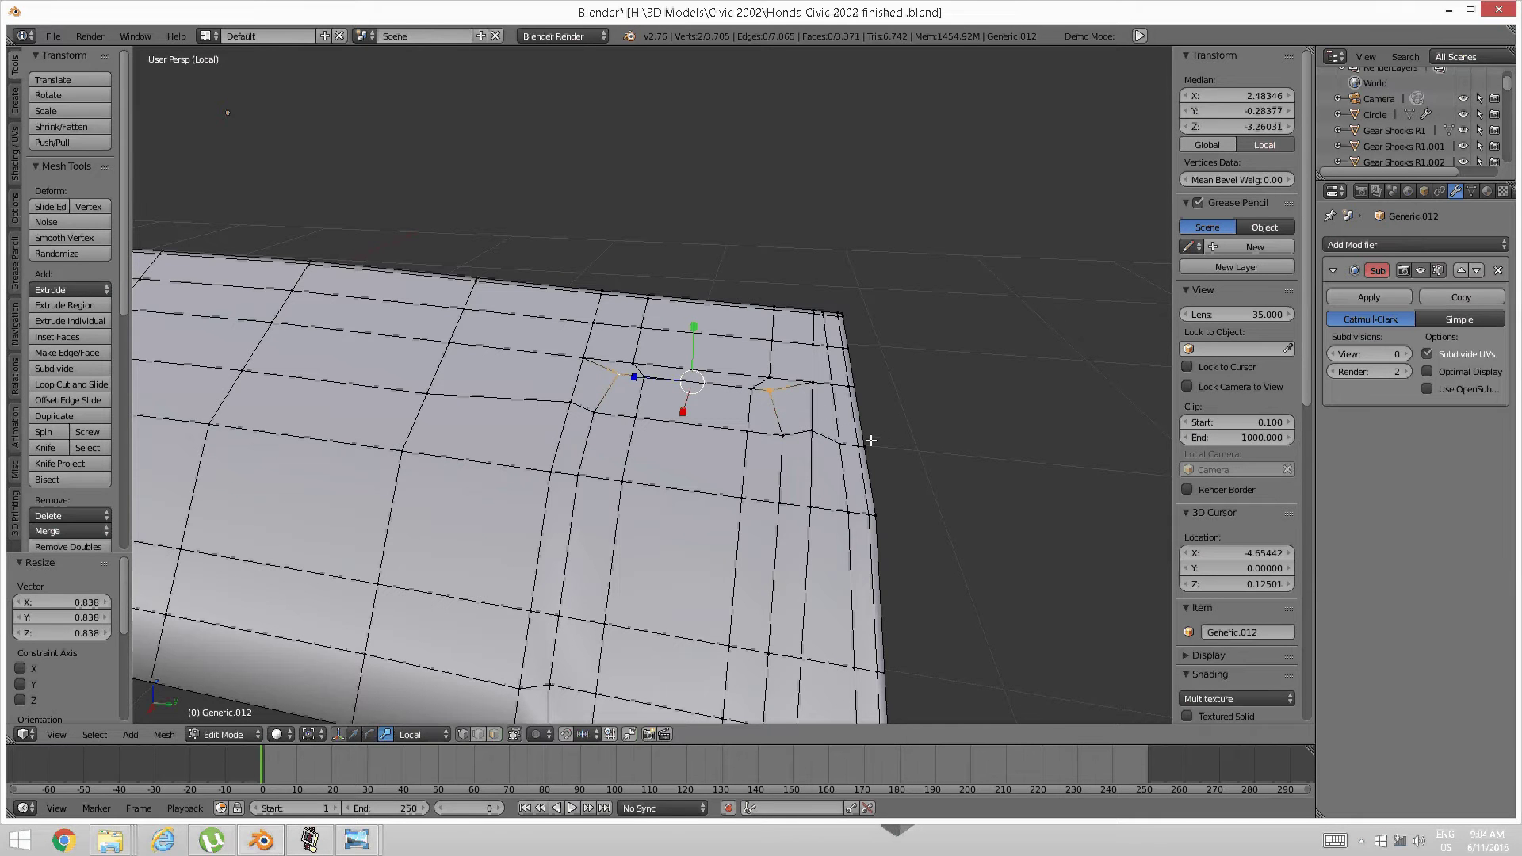
pyautogui.hotkey('shift', 'v')
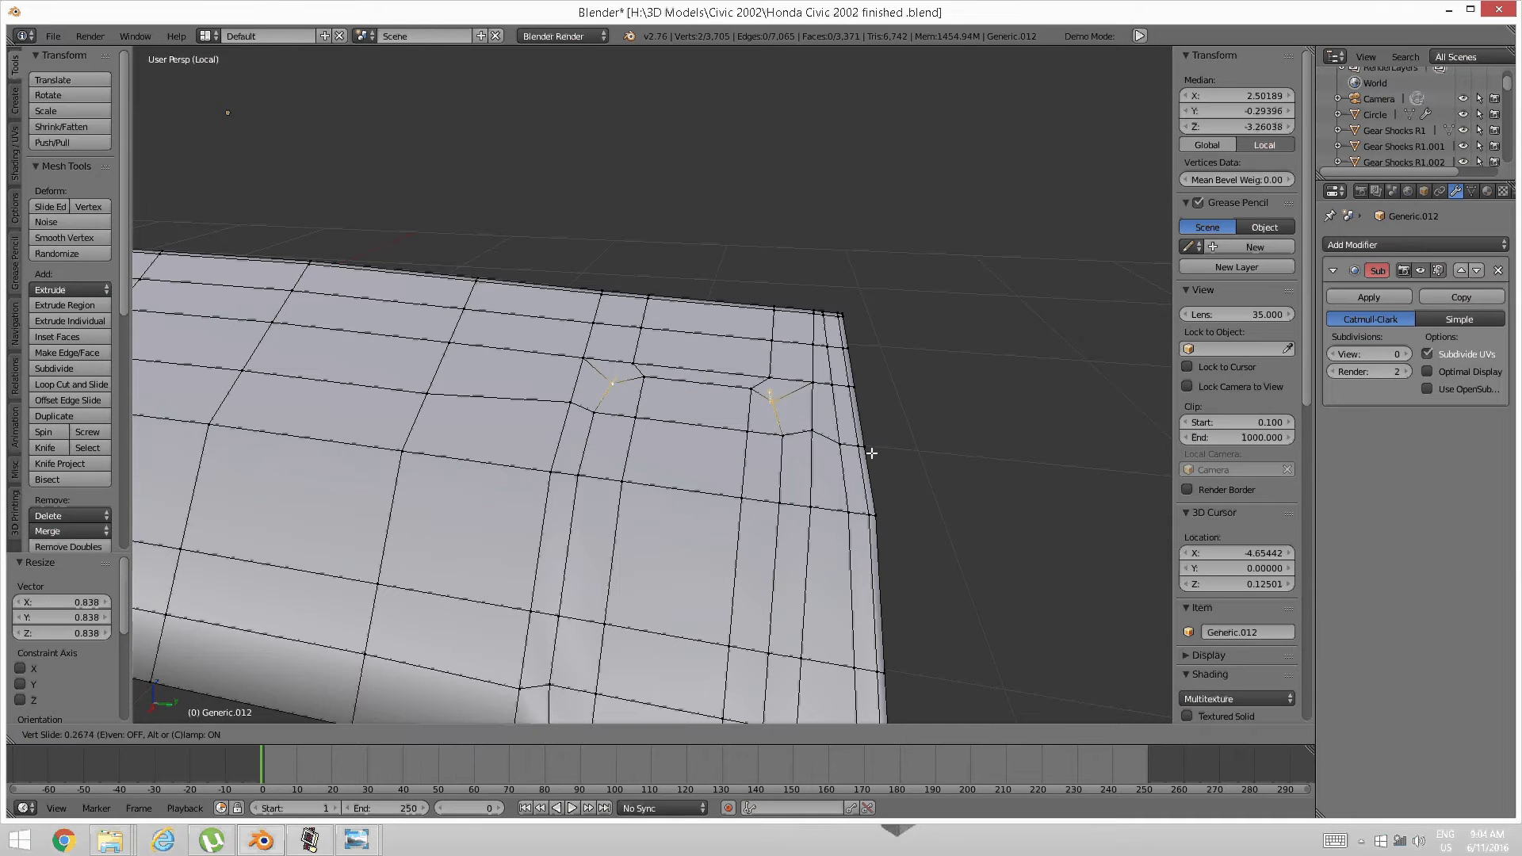
pyautogui.click(873, 458)
pyautogui.press('a')
# Scale the driver-side inset's two upper corner vertices to 0.885 and vertex-slide them slightly downward to round the corners
pyautogui.scroll(-4, 863, 459)
pyautogui.moveTo(860, 460); pyautogui.dragTo(1142, 527, button='middle')
pyautogui.scroll(2, 616, 545)
pyautogui.keyDown('shift'); pyautogui.moveTo(616, 544); pyautogui.dragTo(730, 498, button='middle'); pyautogui.keyUp('shift')
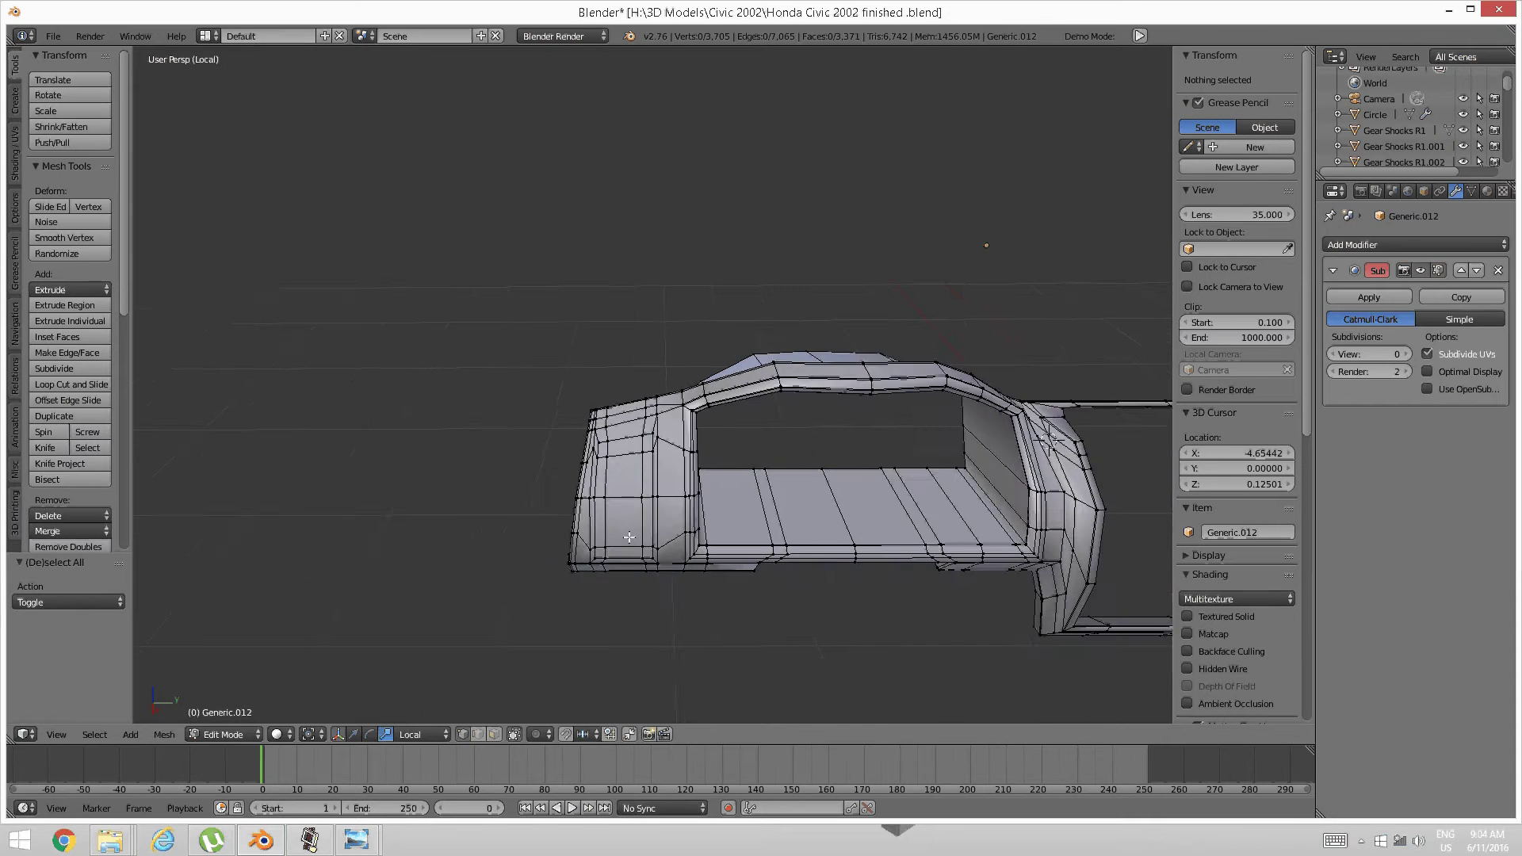
pyautogui.scroll(2, 618, 548)
pyautogui.keyDown('shift'); pyautogui.moveTo(617, 548); pyautogui.dragTo(629, 526, button='middle'); pyautogui.keyUp('shift')
pyautogui.scroll(1, 628, 527)
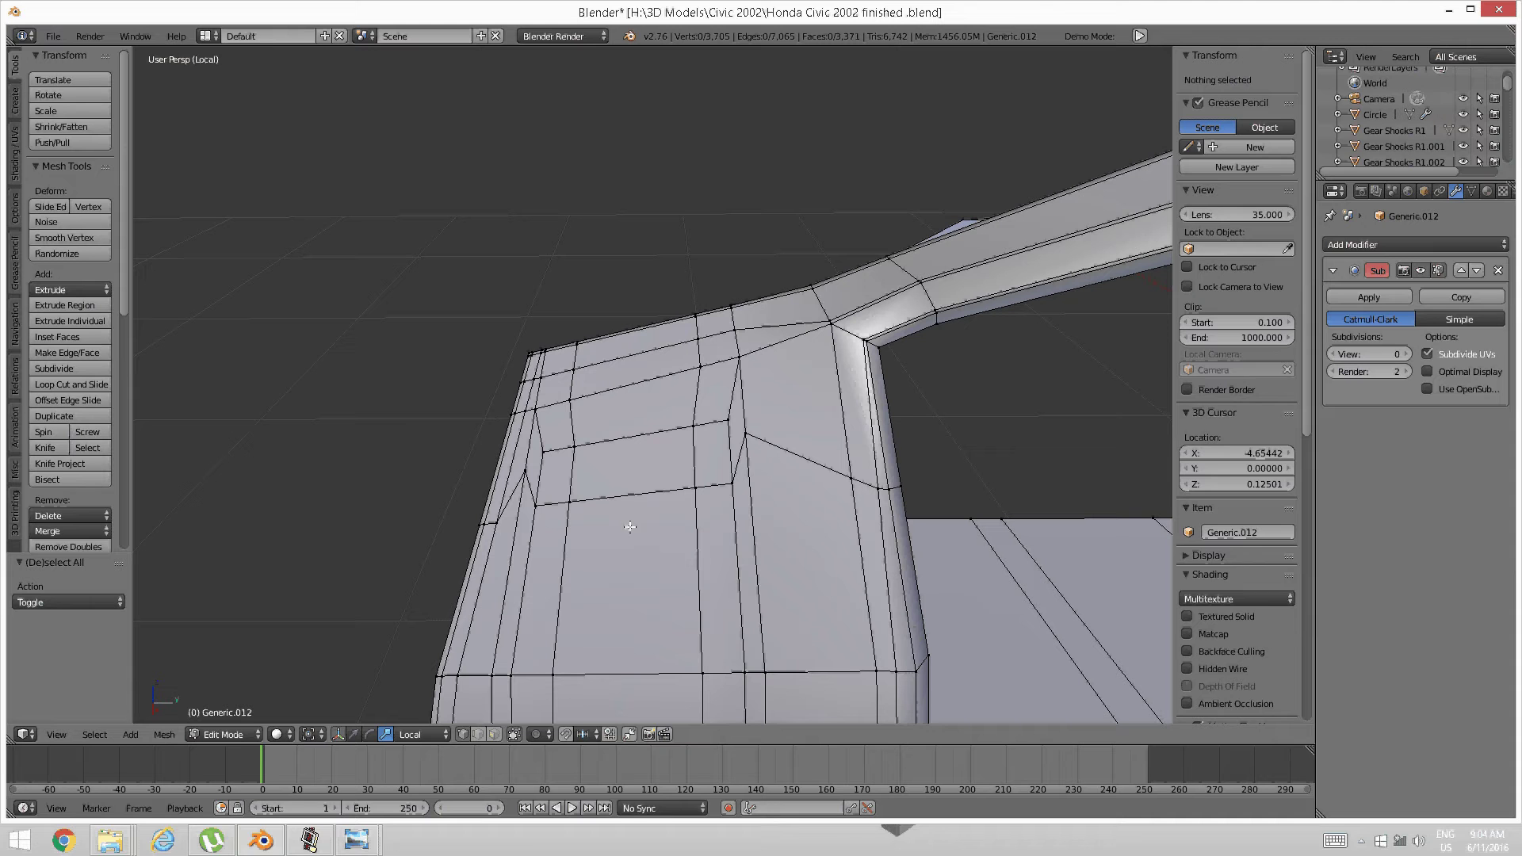
pyautogui.rightClick(730, 418)
pyautogui.keyDown('shift'); pyautogui.rightClick(559, 448); pyautogui.keyUp('shift')
pyautogui.hotkey('ctrl', 'z')
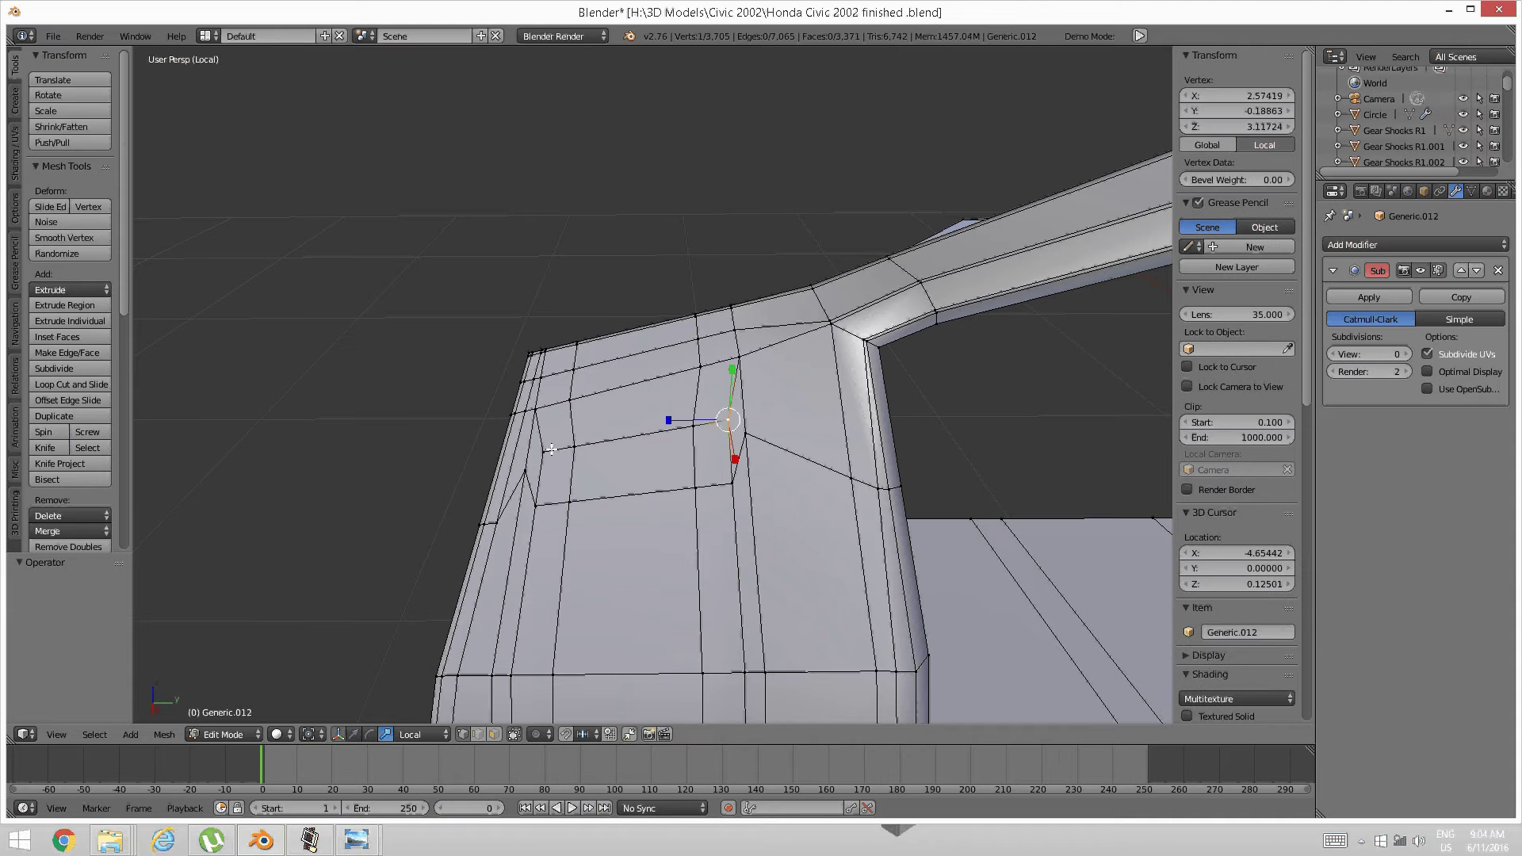
pyautogui.keyDown('shift'); pyautogui.rightClick(546, 450); pyautogui.keyUp('shift')
pyautogui.press('s')
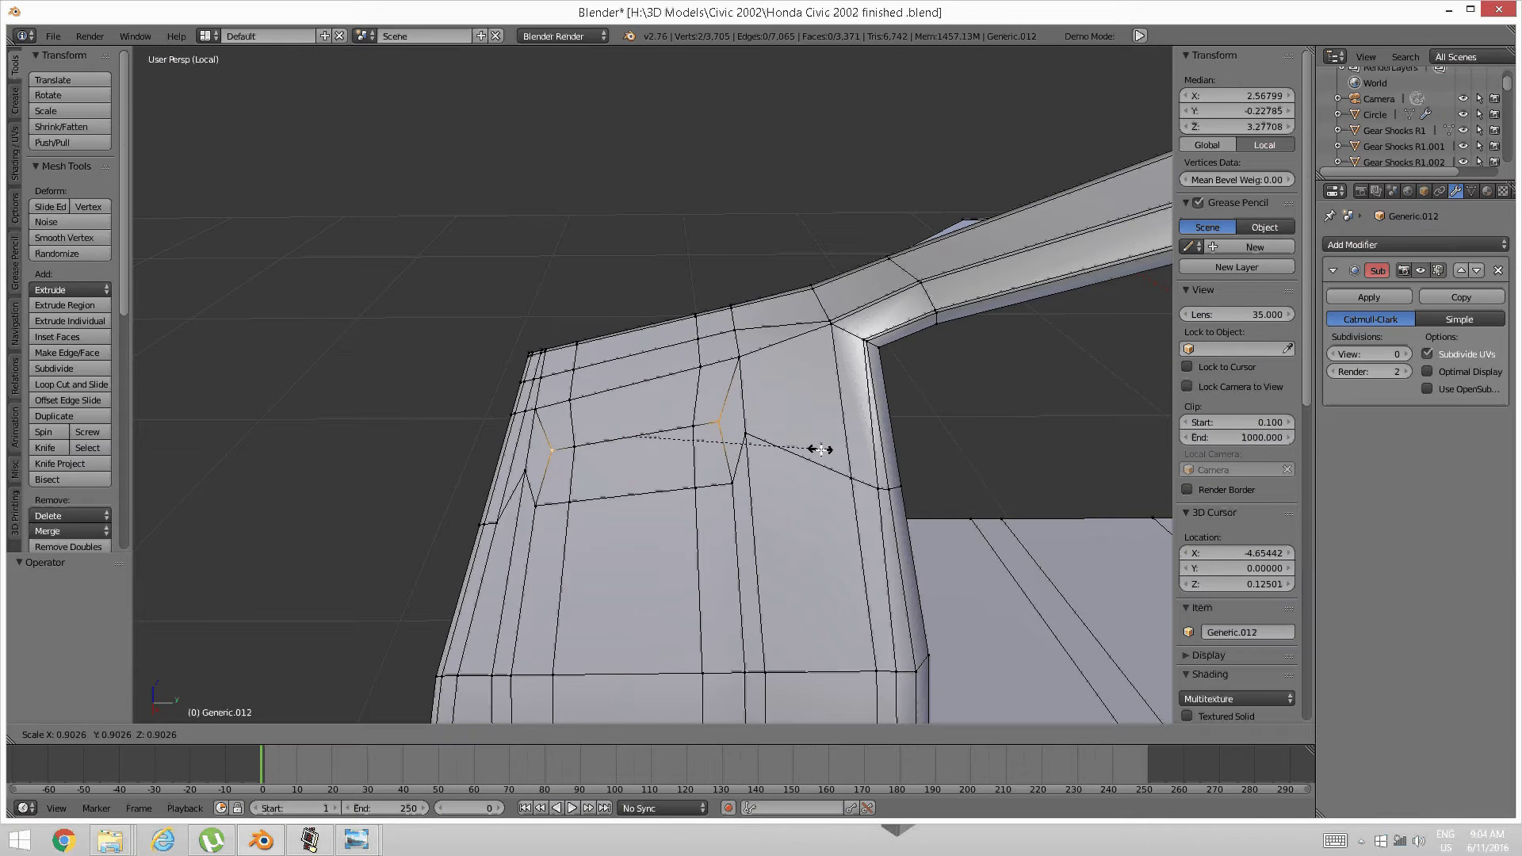
pyautogui.click(814, 456)
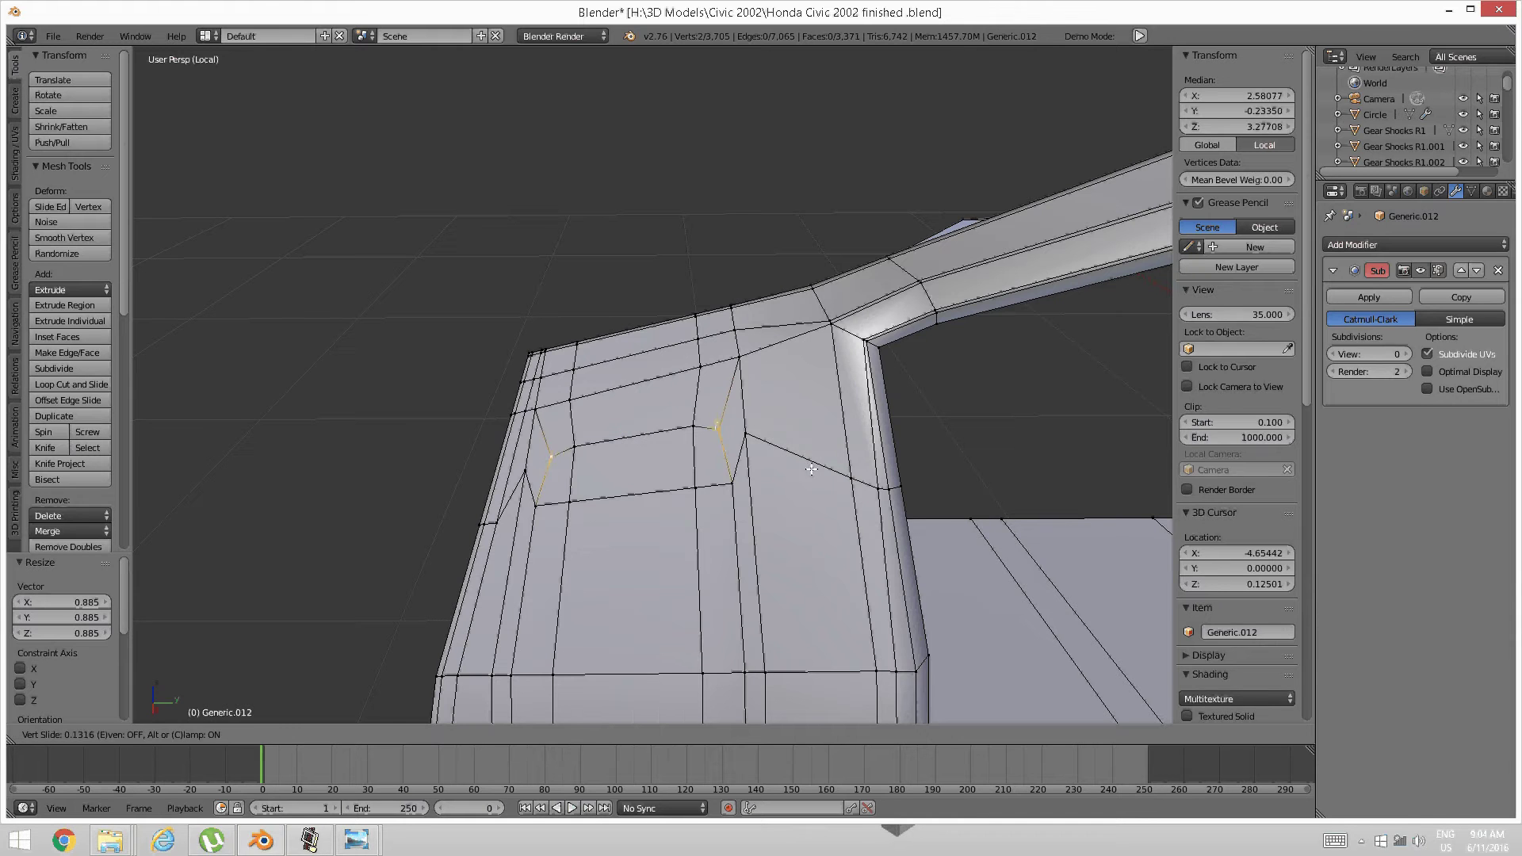
pyautogui.press('a')
# Scale the driver-side inset's two lower corner vertices to 0.853 and vertex-slide them upward by a factor of 0.277
pyautogui.keyDown('shift'); pyautogui.moveTo(780, 555); pyautogui.dragTo(782, 528, button='middle'); pyautogui.keyUp('shift')
pyautogui.rightClick(773, 611)
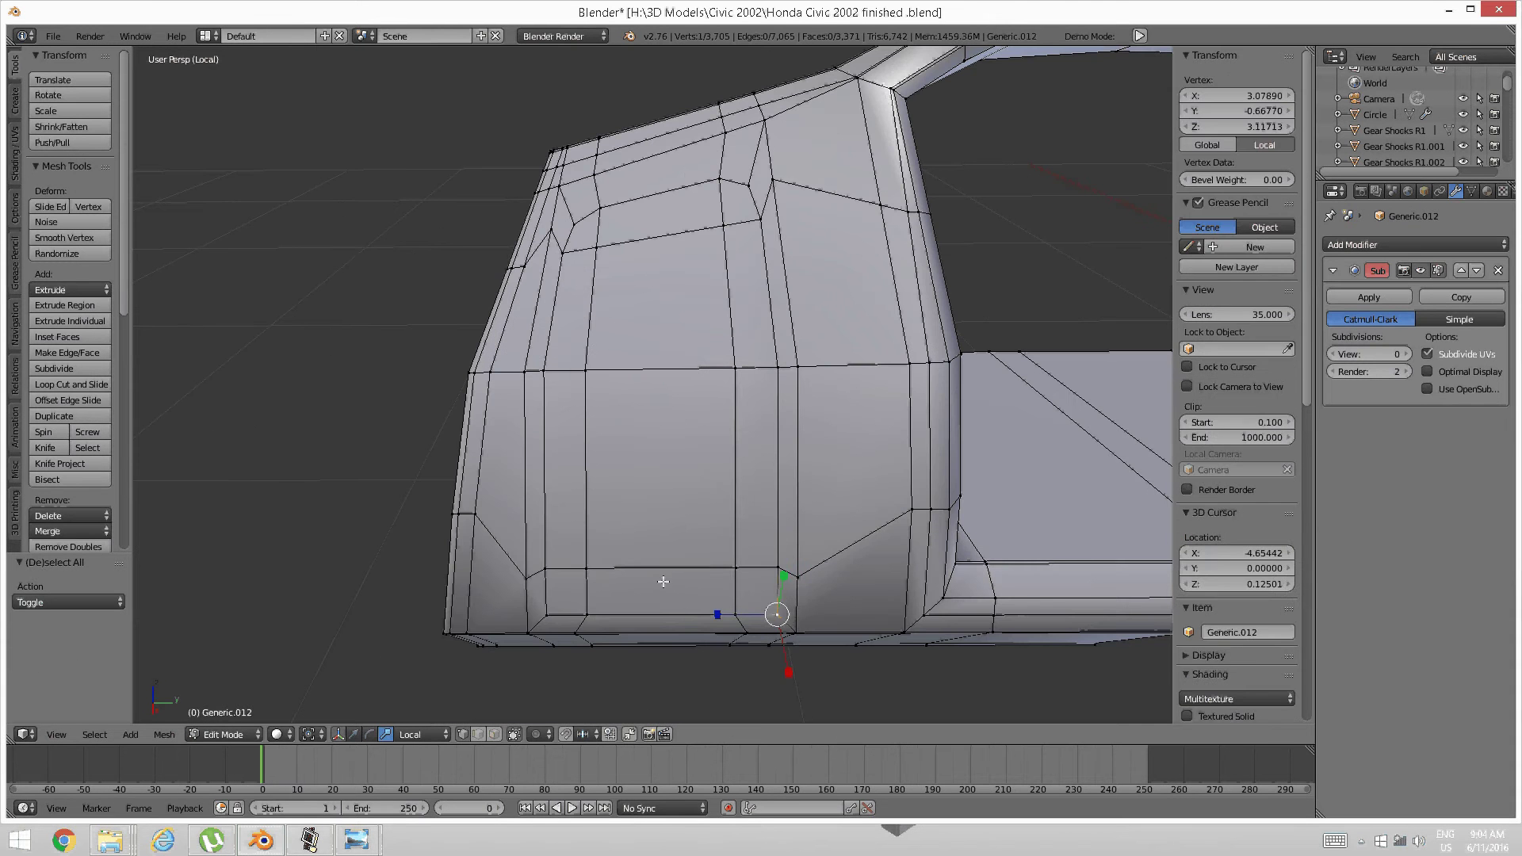
pyautogui.keyDown('shift'); pyautogui.rightClick(560, 615); pyautogui.keyUp('shift')
pyautogui.press('s')
pyautogui.click(868, 601)
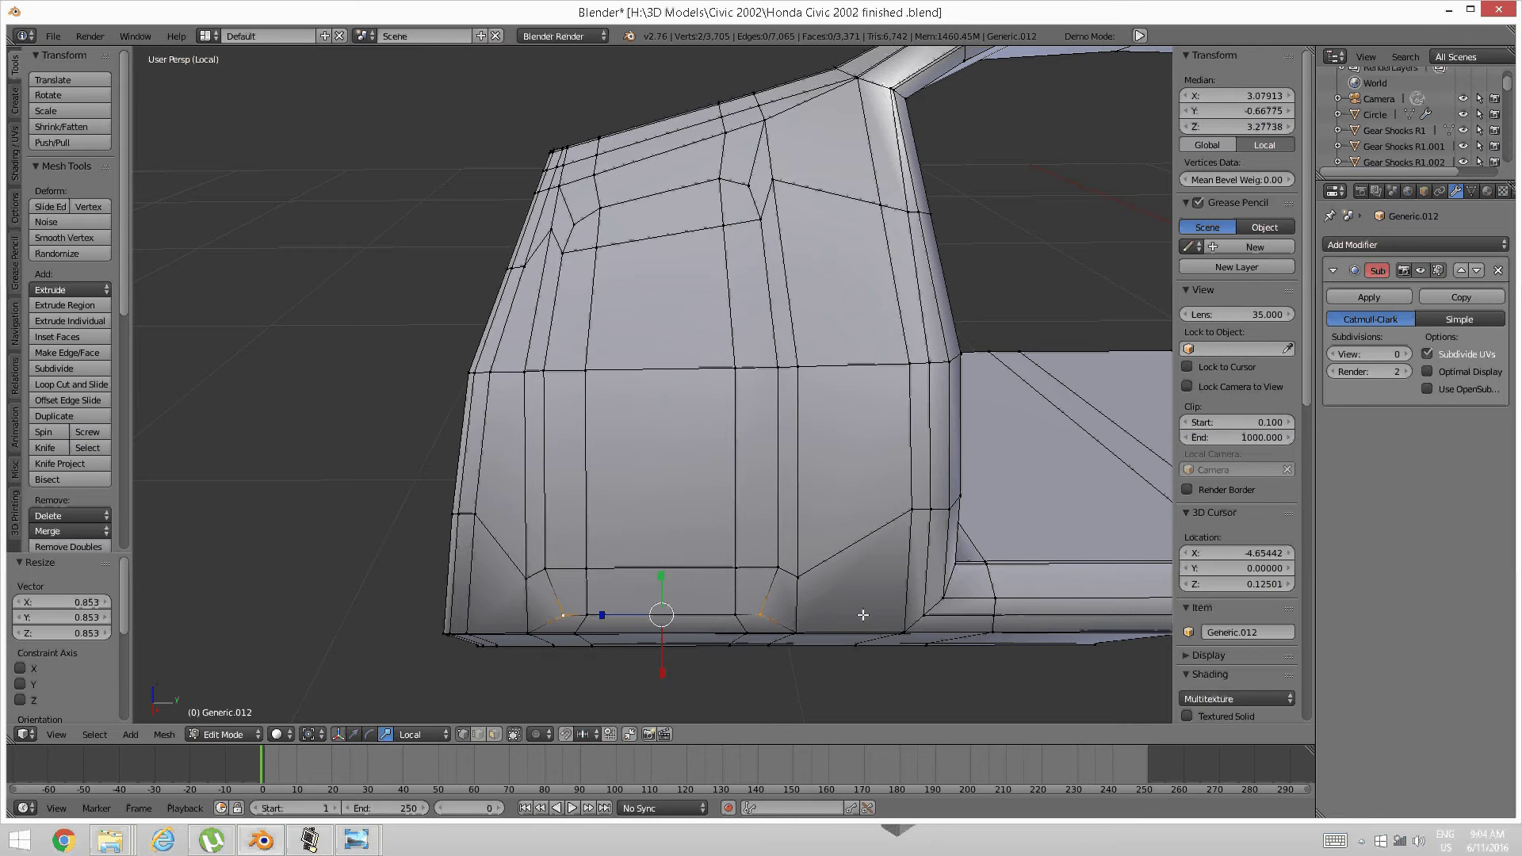
pyautogui.press('a')
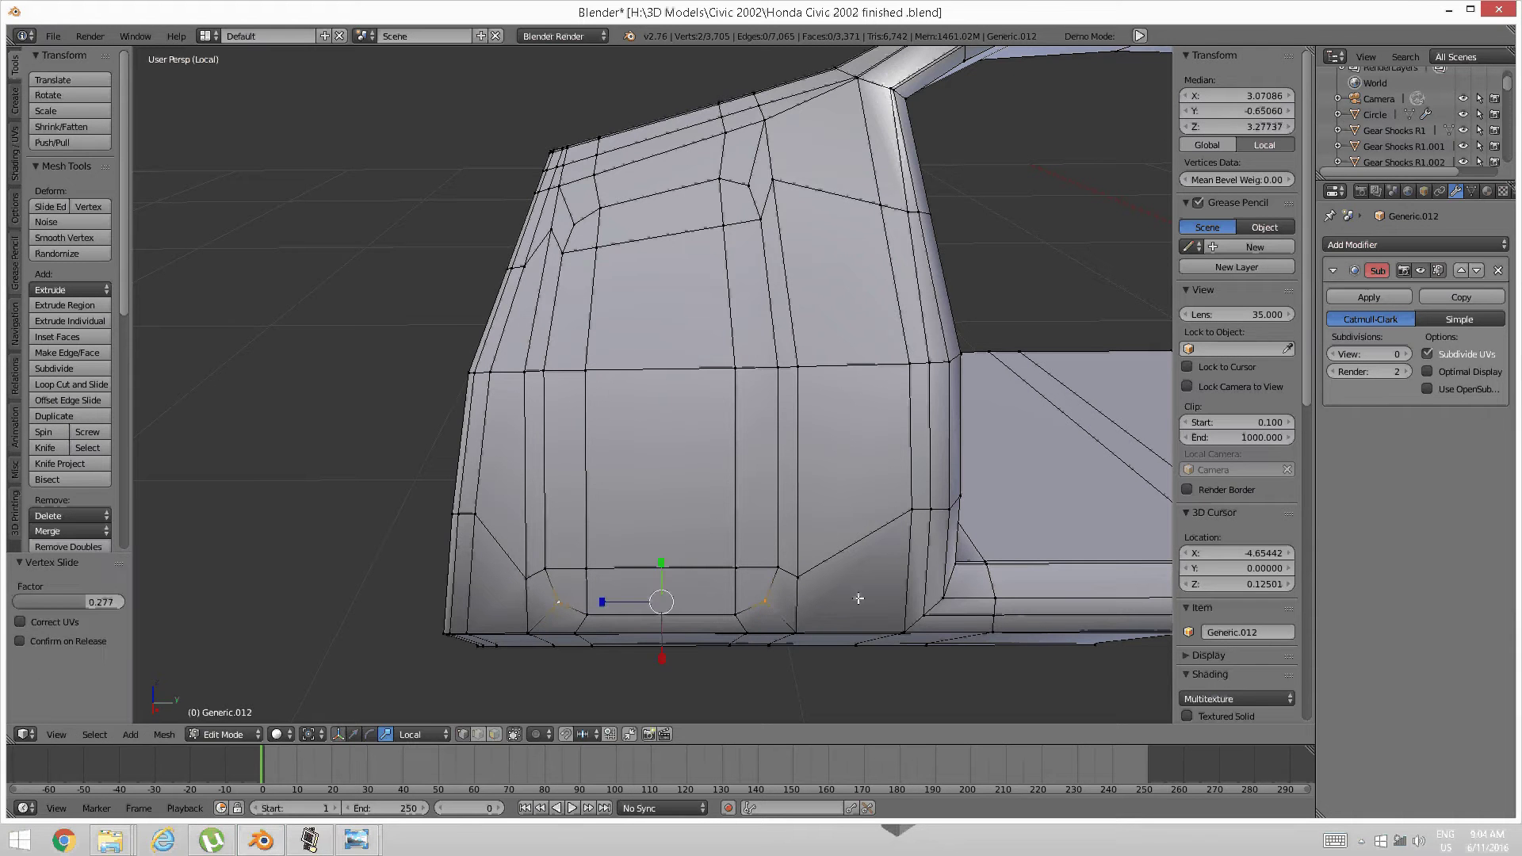
# Switch to face selection and select the two large central faces of the driver-side inset
pyautogui.scroll(-4, 763, 553)
pyautogui.moveTo(761, 553); pyautogui.dragTo(690, 554, button='middle')
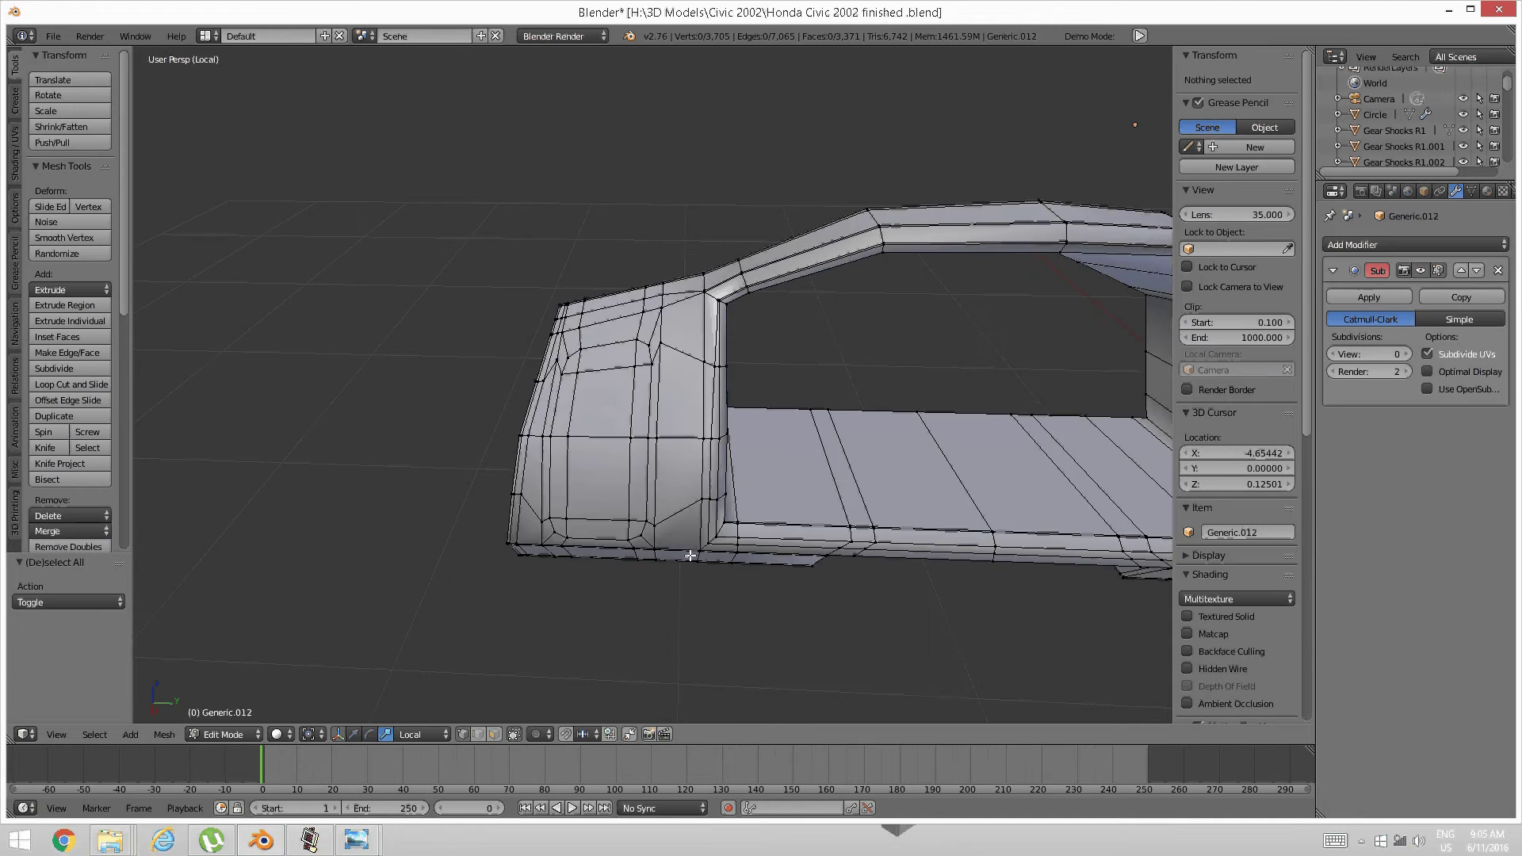
pyautogui.scroll(4, 689, 556)
pyautogui.scroll(-4, 689, 556)
pyautogui.scroll(4, 692, 506)
pyautogui.hotkey('ctrl', 'Tab')
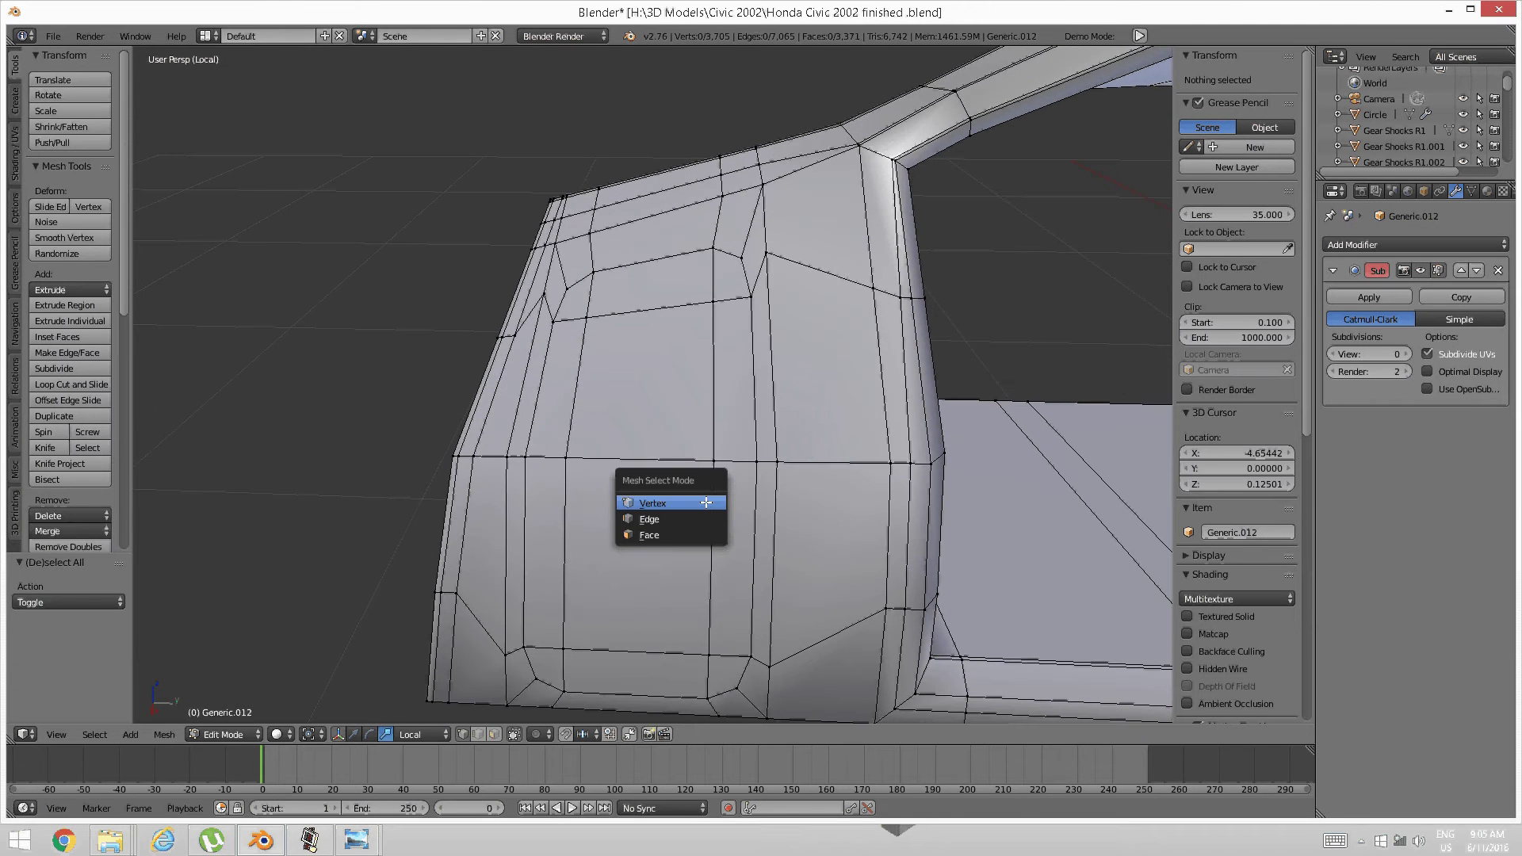
pyautogui.click(689, 532)
pyautogui.rightClick(646, 558)
pyautogui.keyDown('shift'); pyautogui.rightClick(647, 439); pyautogui.keyUp('shift')
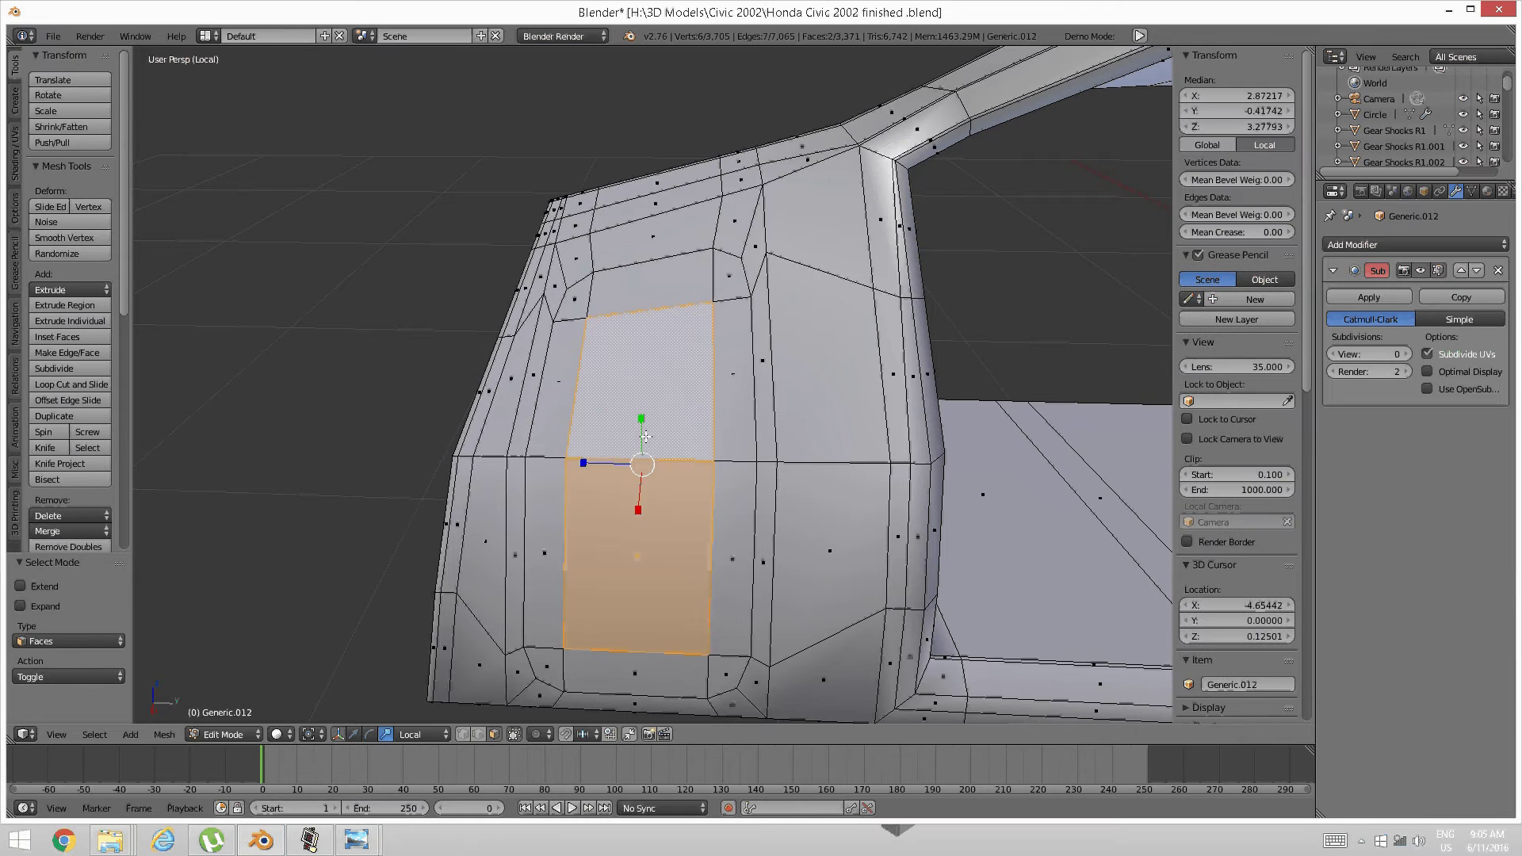
# Add the three central faces of the passenger-side inset to the selection and grow it to cover both rounded vent areas
pyautogui.scroll(-6, 916, 420)
pyautogui.keyDown('shift'); pyautogui.moveTo(916, 420); pyautogui.dragTo(655, 346, button='middle'); pyautogui.keyUp('shift')
pyautogui.keyDown('shift'); pyautogui.moveTo(1014, 404); pyautogui.dragTo(690, 432, button='middle'); pyautogui.keyUp('shift')
pyautogui.scroll(3, 753, 387)
pyautogui.keyDown('shift'); pyautogui.rightClick(704, 311); pyautogui.keyUp('shift')
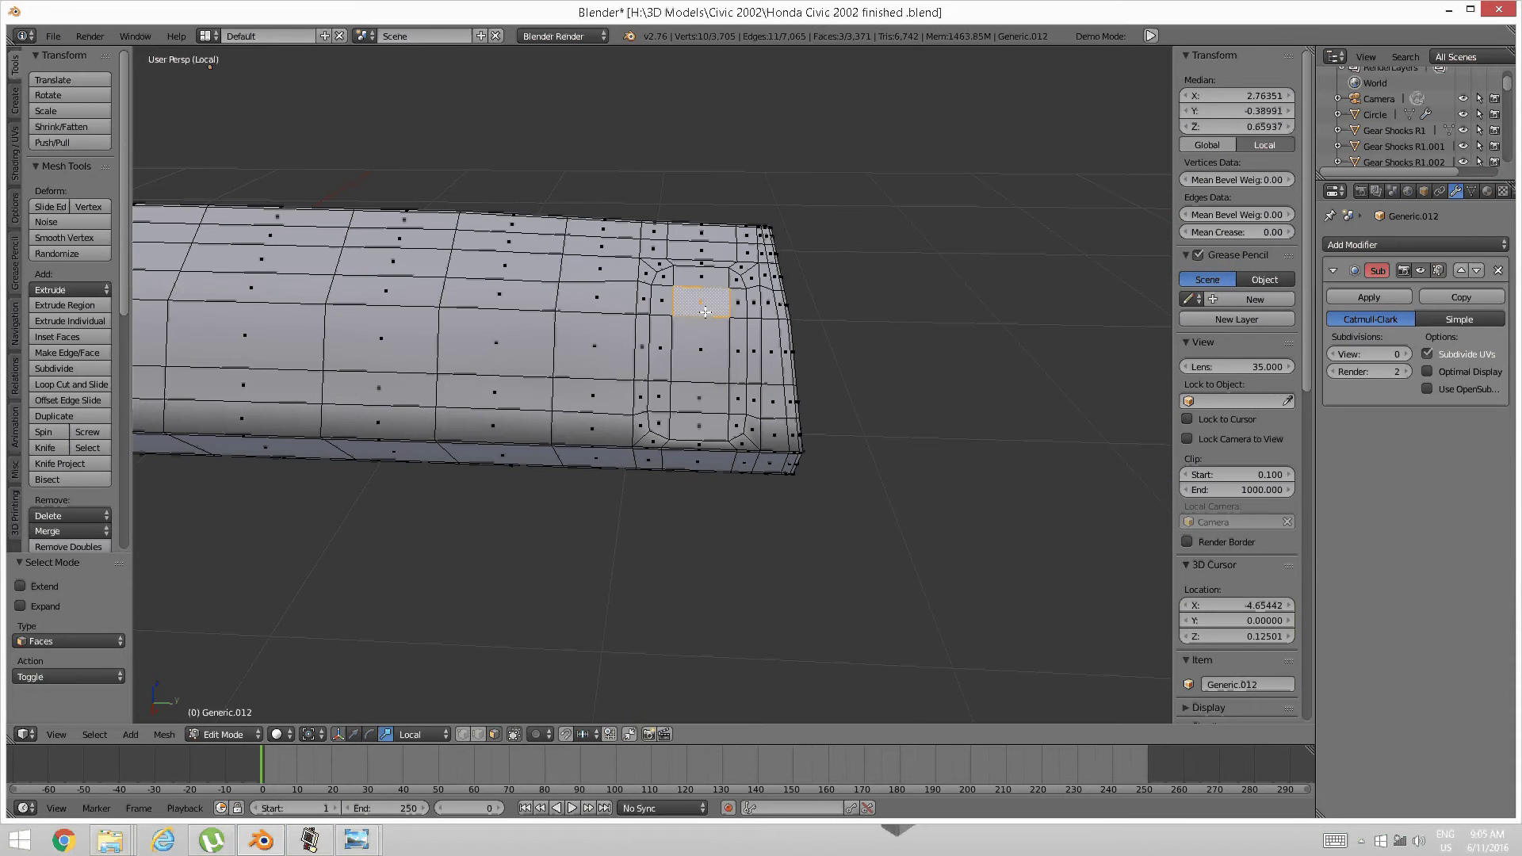
pyautogui.keyDown('shift'); pyautogui.rightClick(700, 359); pyautogui.keyUp('shift')
pyautogui.keyDown('shift'); pyautogui.rightClick(699, 360); pyautogui.keyUp('shift')
pyautogui.keyDown('shift'); pyautogui.rightClick(697, 398); pyautogui.keyUp('shift')
pyautogui.keyDown('shift'); pyautogui.rightClick(697, 360); pyautogui.keyUp('shift')
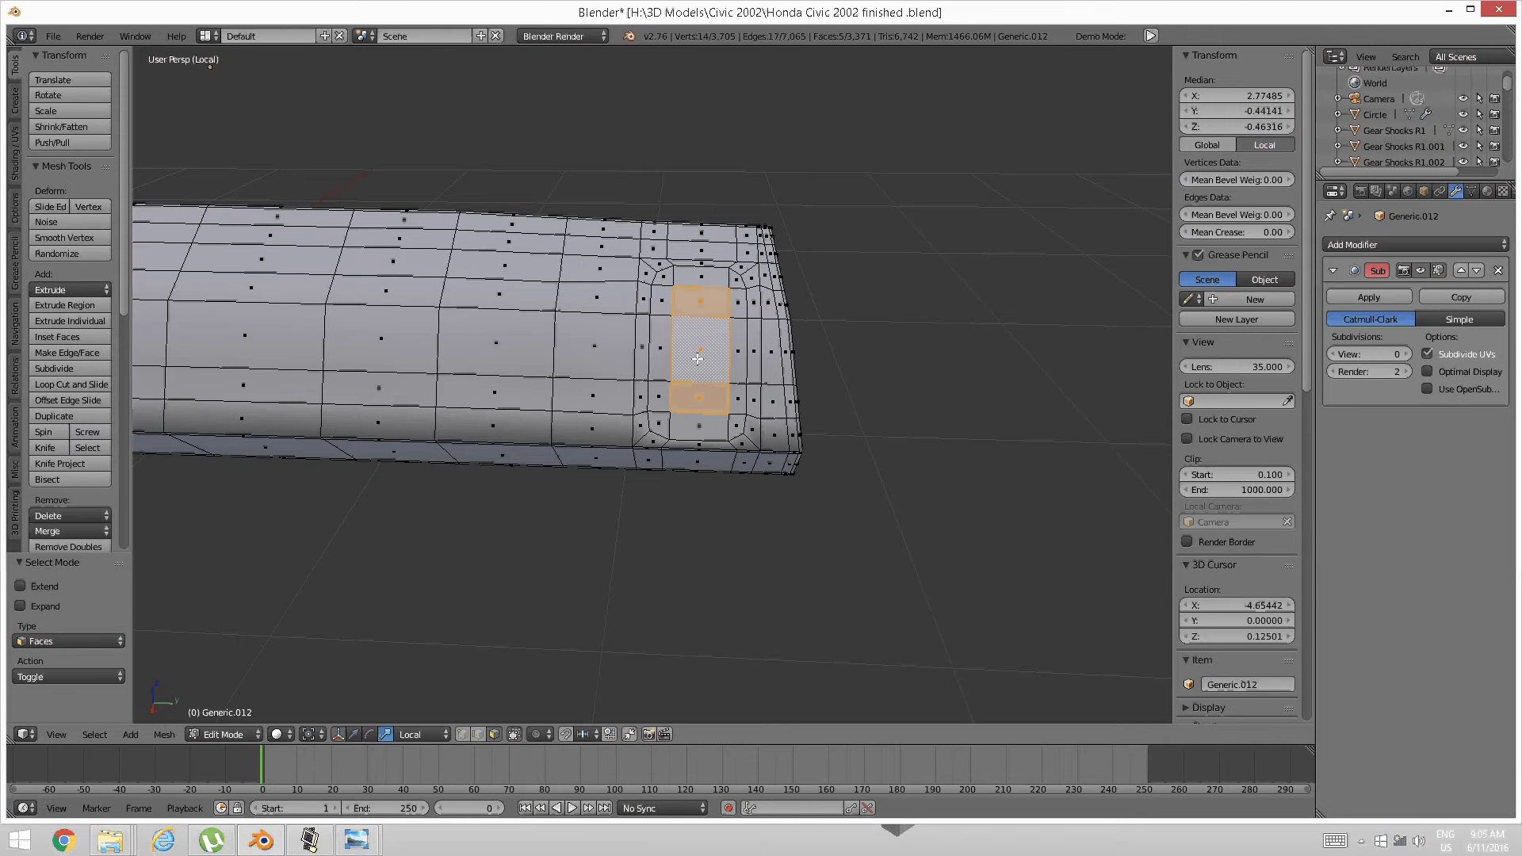
pyautogui.press('ctrl+KP_Add')
# Inset the selected faces of both rounded vent areas by a thickness of about 0.005 and clear the selection
pyautogui.moveTo(343, 165); pyautogui.dragTo(755, 222, button='middle')
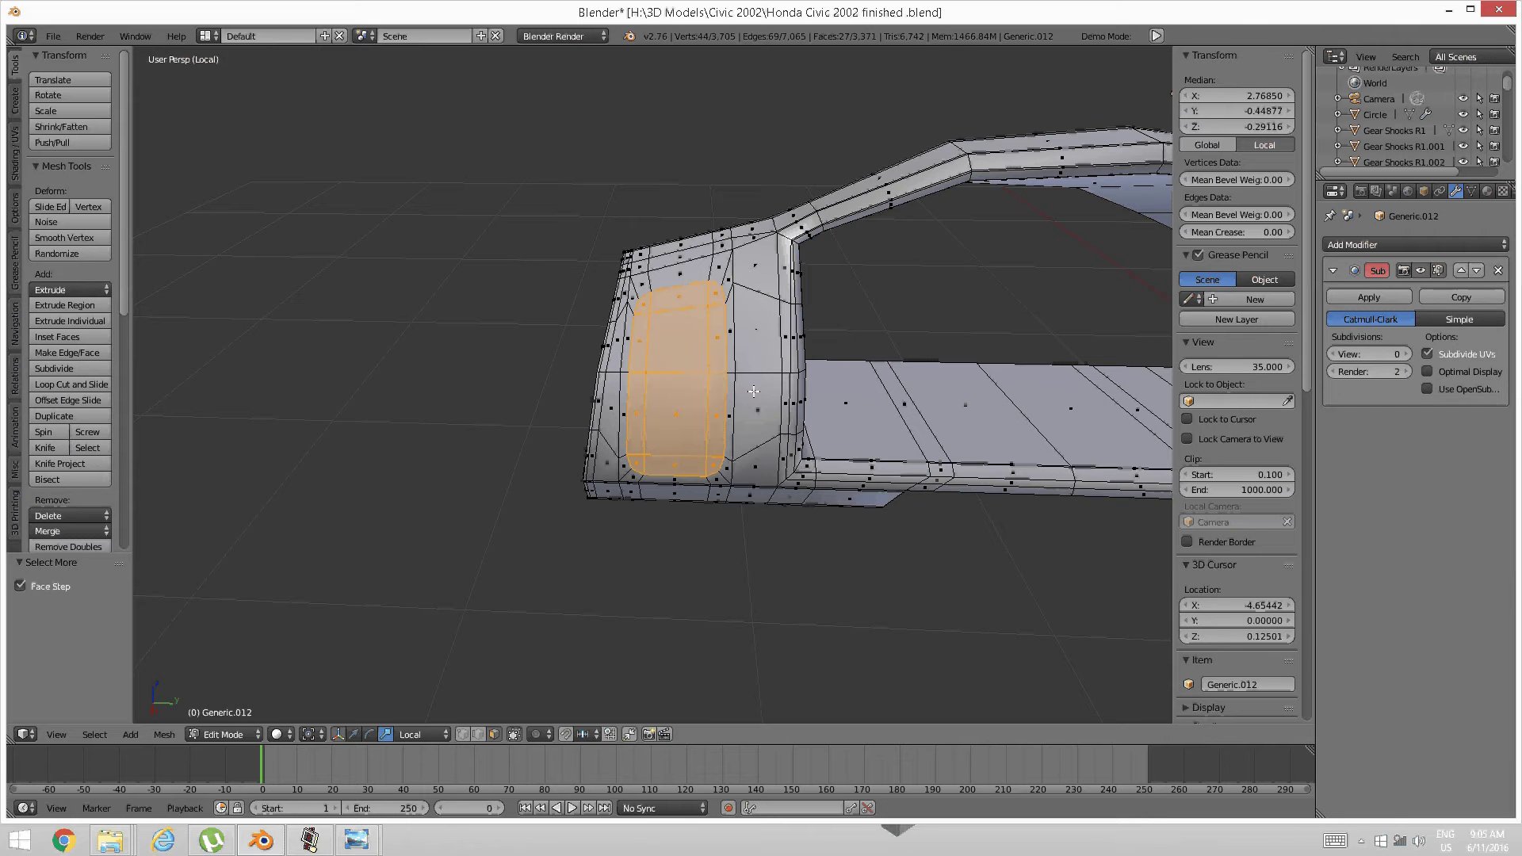
pyautogui.scroll(5, 726, 349)
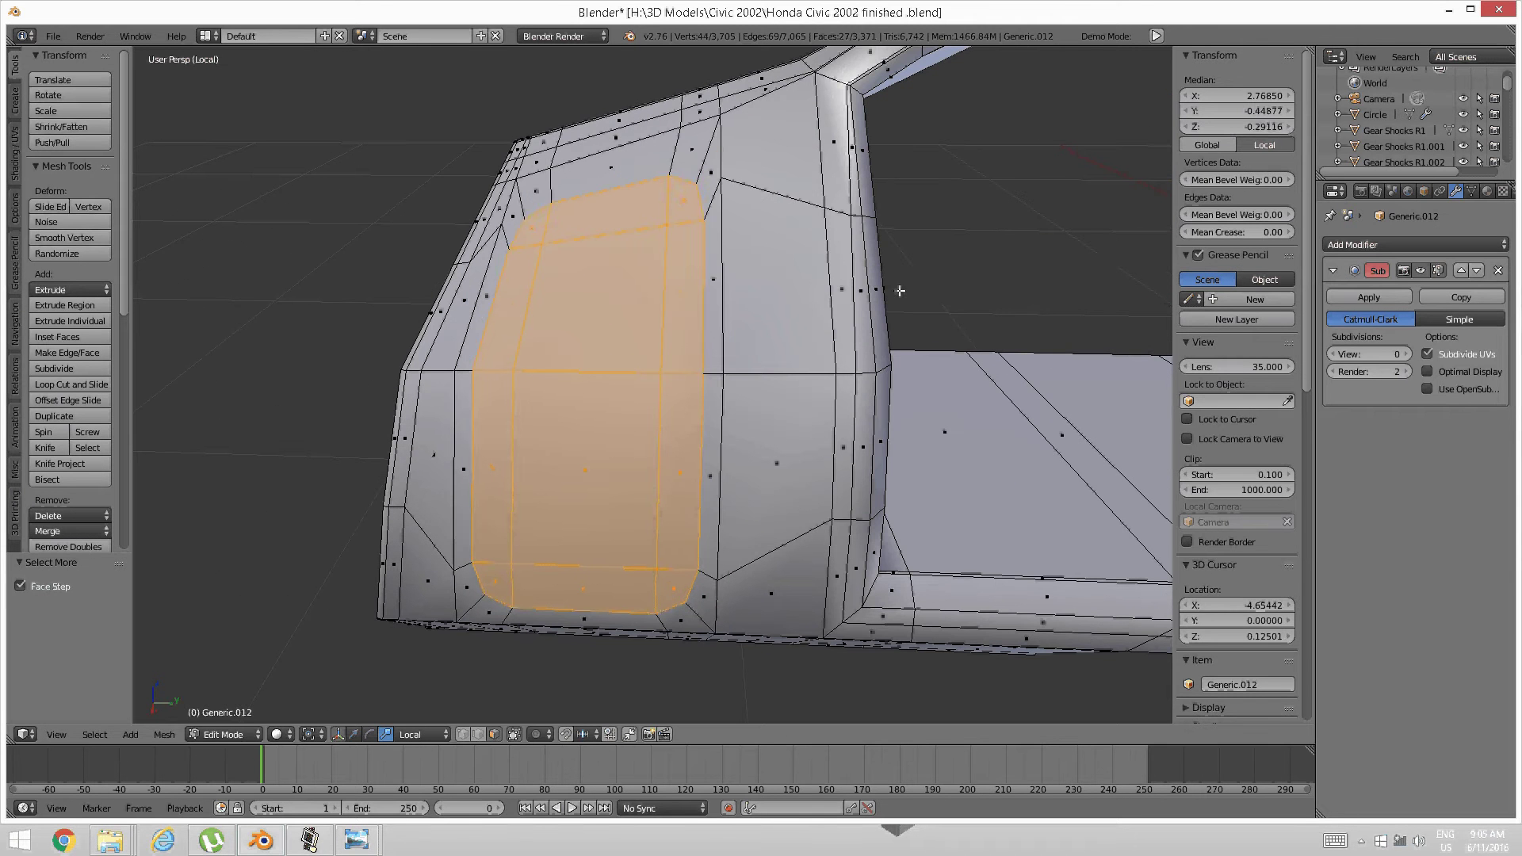
pyautogui.press('i')
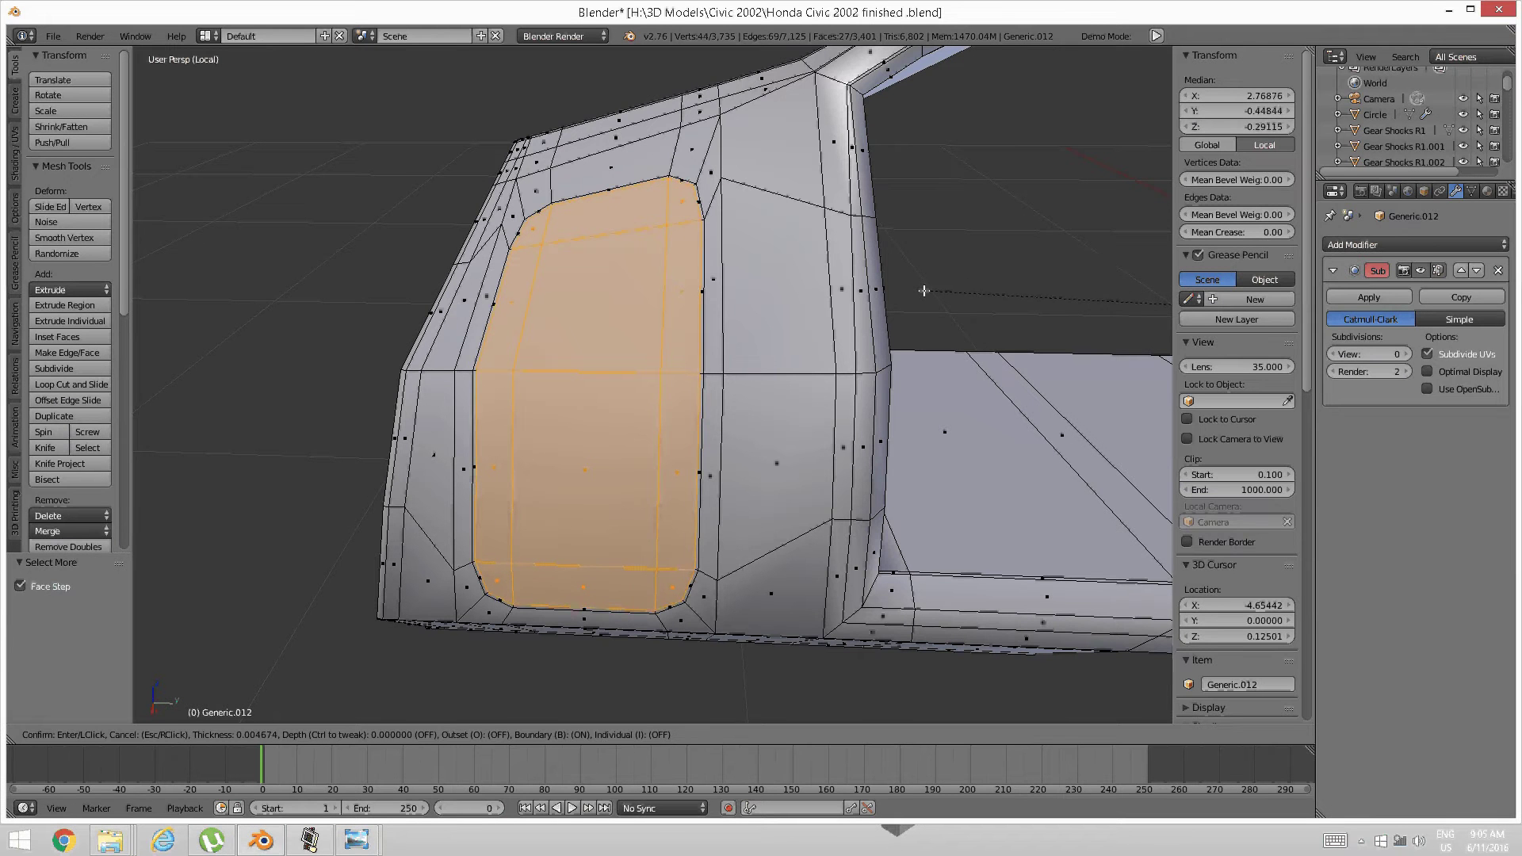
pyautogui.click(924, 289)
pyautogui.press('a')
pyautogui.keyDown('shift'); pyautogui.moveTo(723, 291); pyautogui.dragTo(725, 340, button='middle'); pyautogui.keyUp('shift')
pyautogui.scroll(1, 724, 326)
pyautogui.scroll(-1, 723, 325)
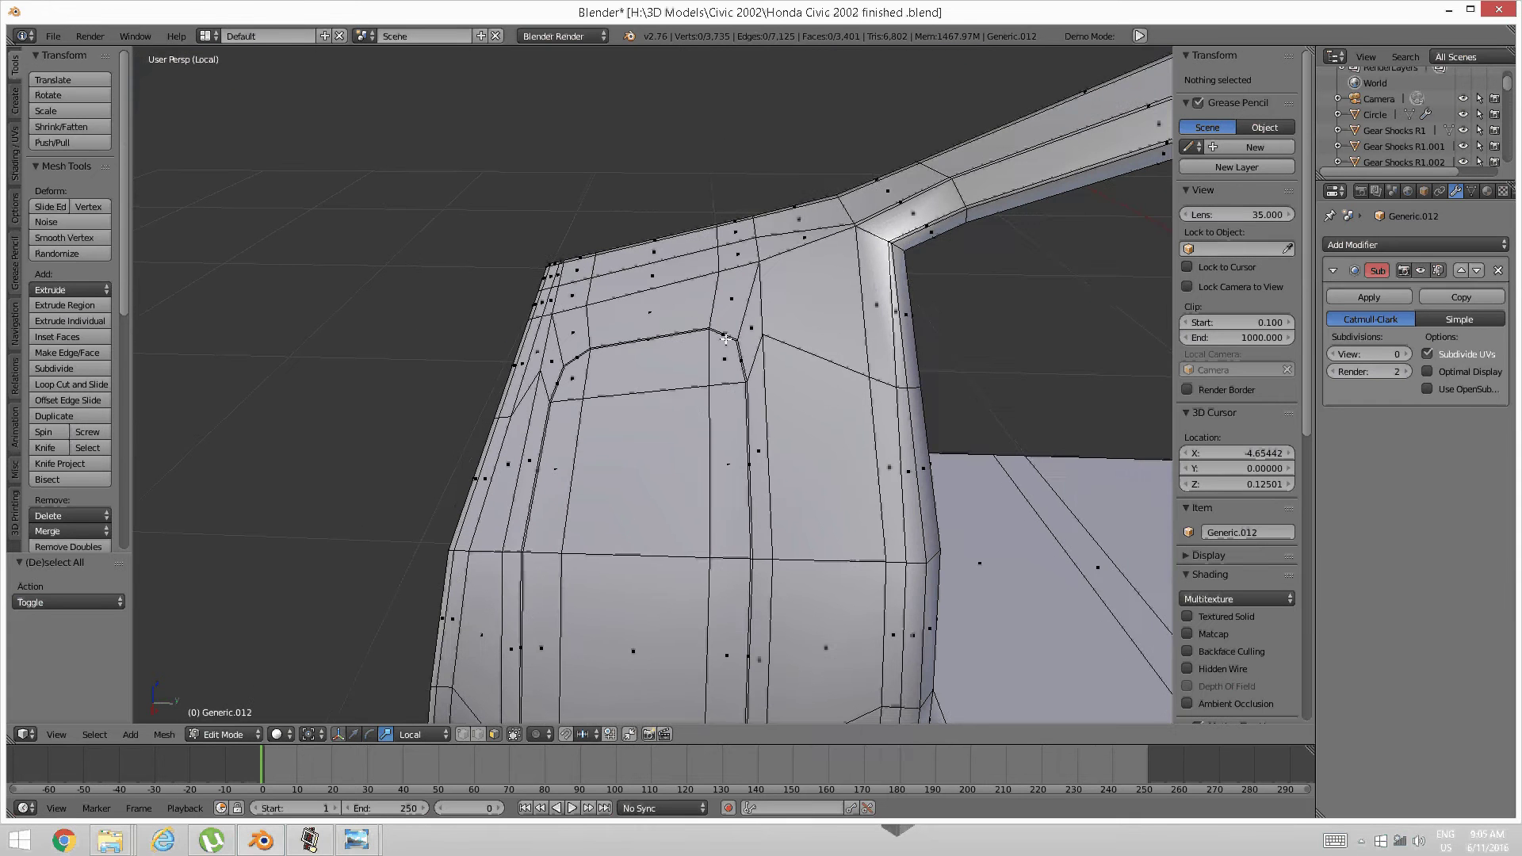
pyautogui.scroll(2, 807, 385)
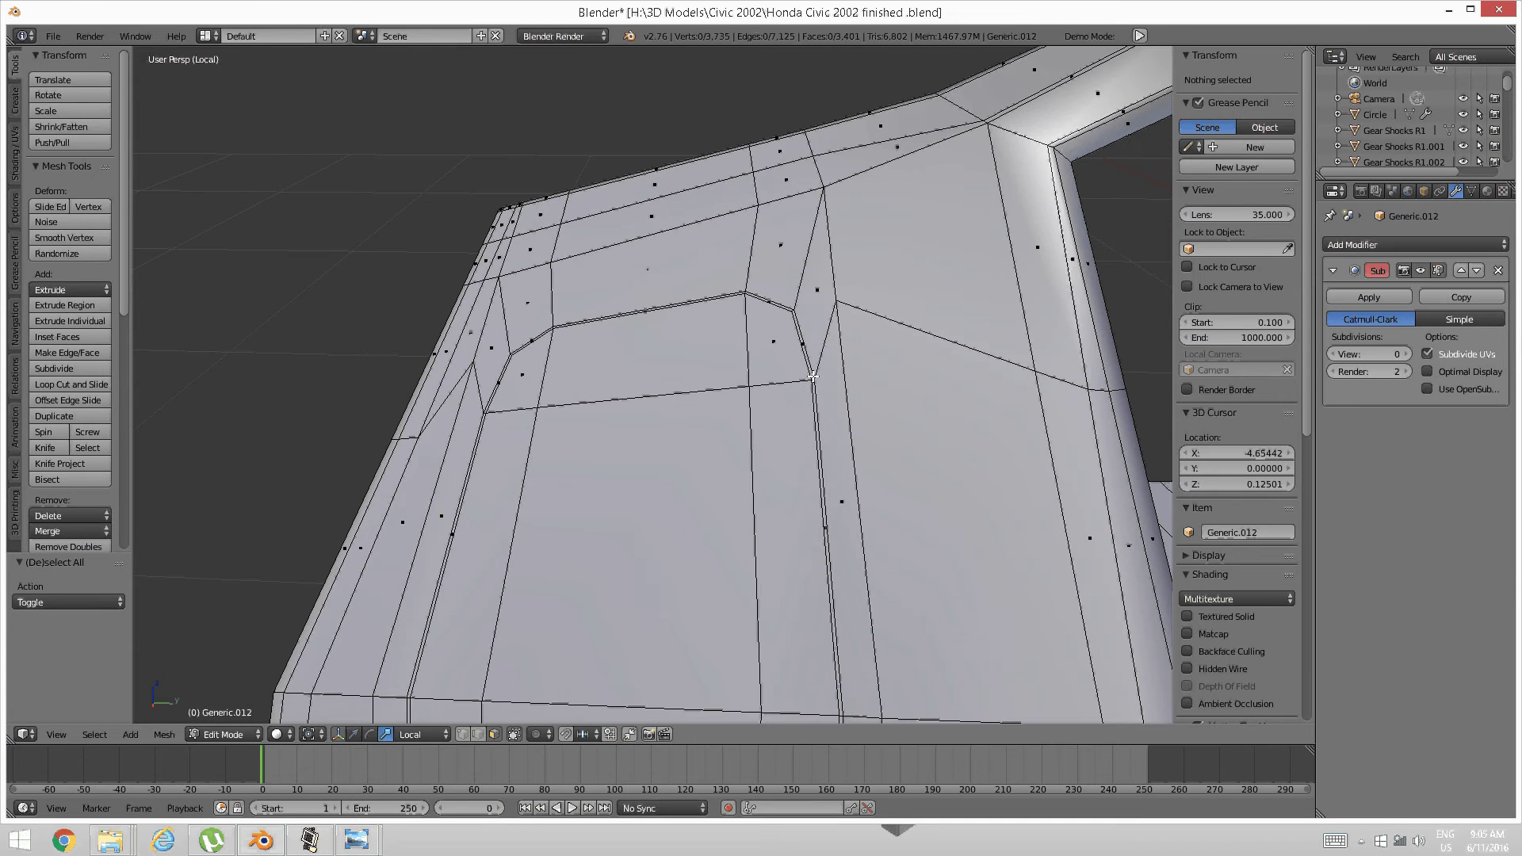
pyautogui.hotkey('ctrl', 'Tab')
pyautogui.click(799, 364)
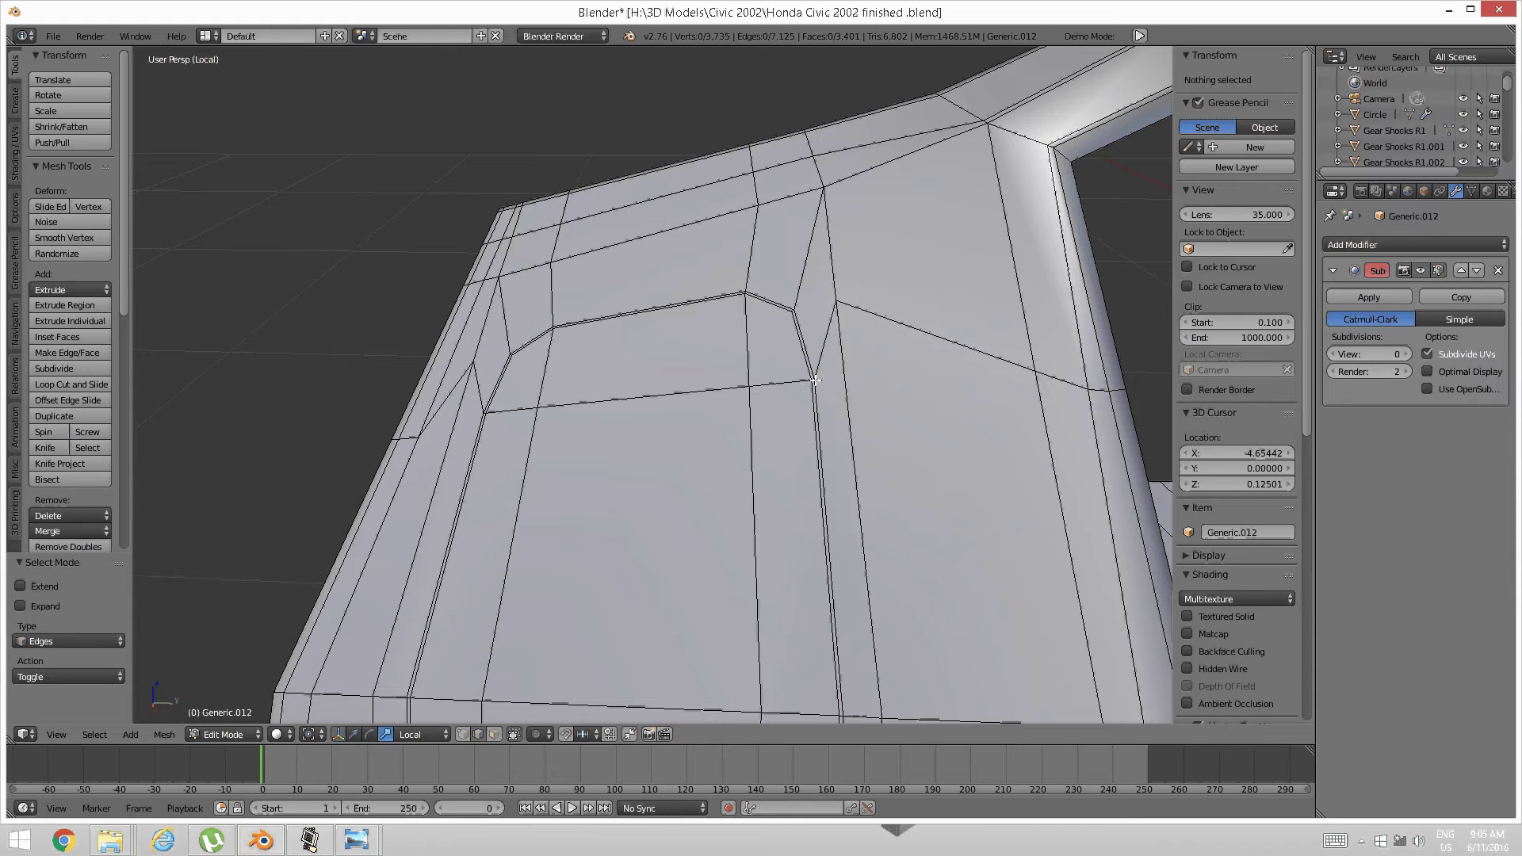
pyautogui.keyDown('ctrl'); pyautogui.keyDown('alt'); pyautogui.rightClick(813, 382); pyautogui.keyUp('alt'); pyautogui.keyUp('ctrl')
pyautogui.press('a')
pyautogui.hotkey('ctrl', 'Tab')
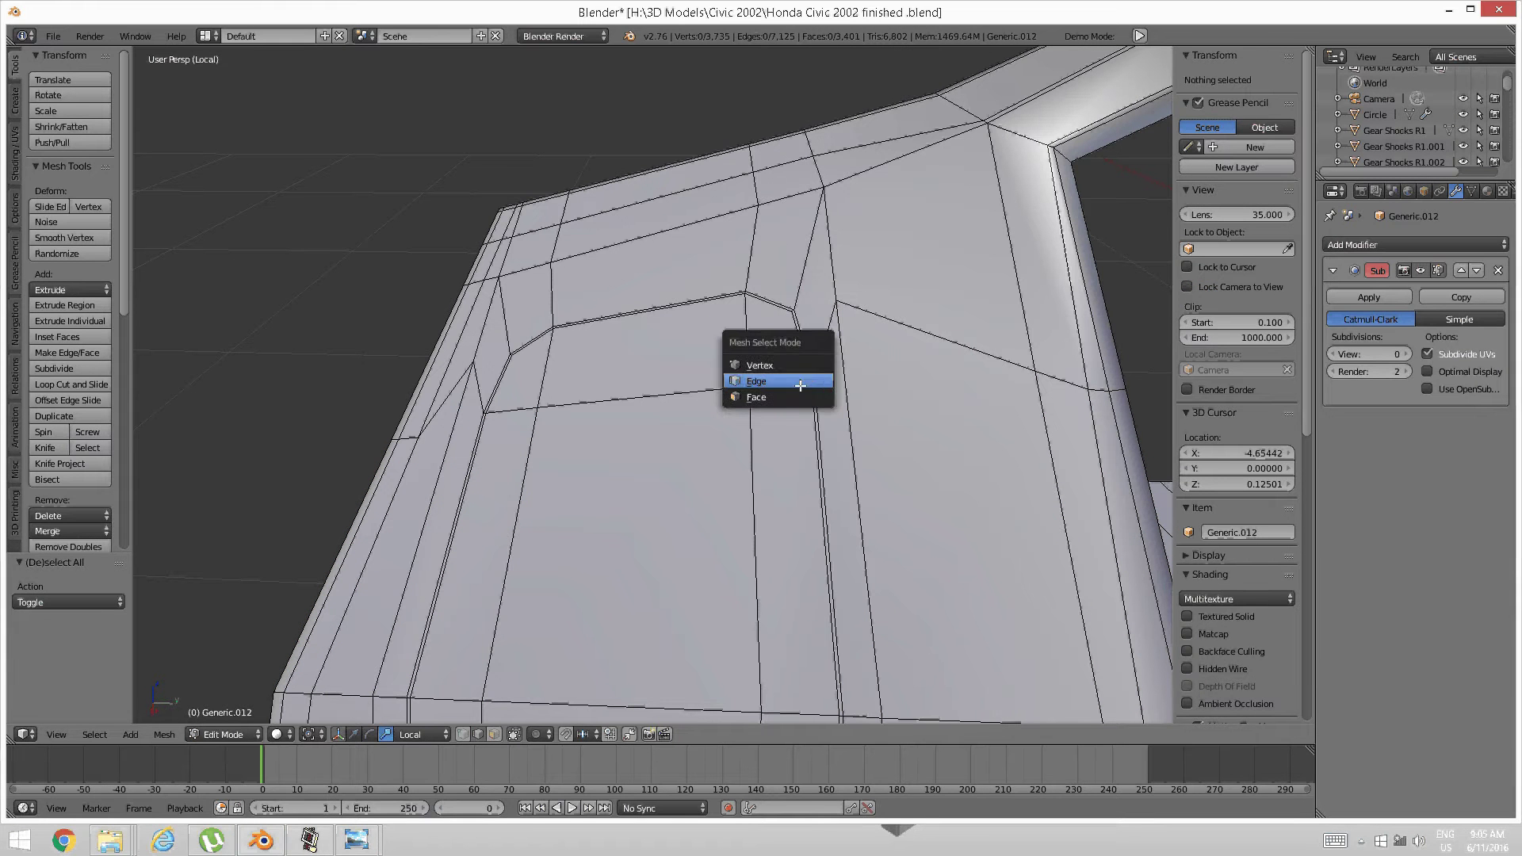
pyautogui.click(798, 391)
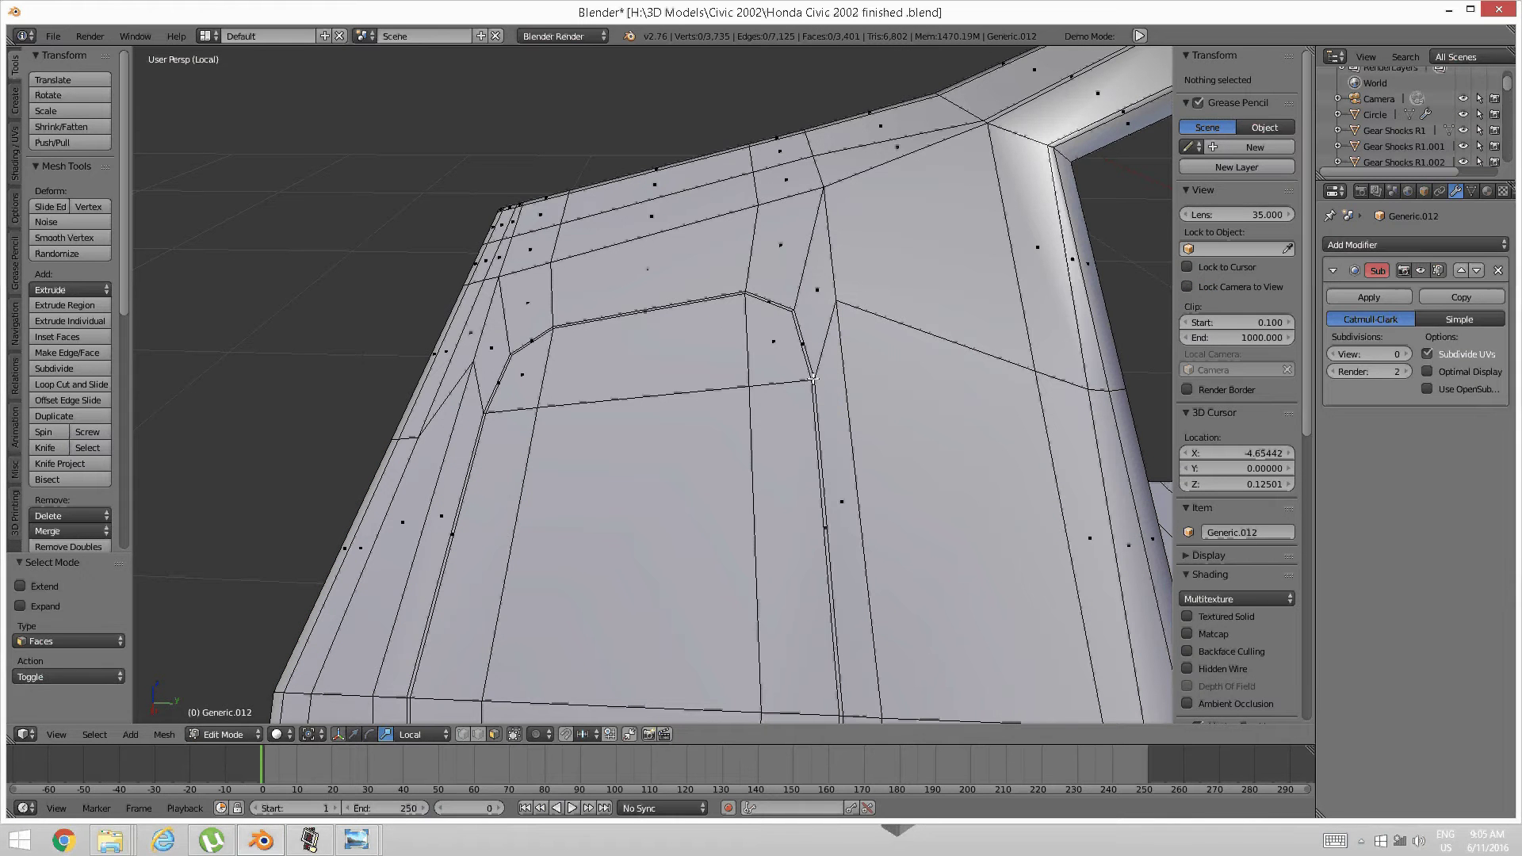
pyautogui.hotkey('ctrl', 'Tab')
pyautogui.click(813, 379)
pyautogui.keyDown('alt'); pyautogui.rightClick(812, 380); pyautogui.keyUp('alt')
pyautogui.hotkey('ctrl', 'z')
pyautogui.press('z')
pyautogui.press('z')
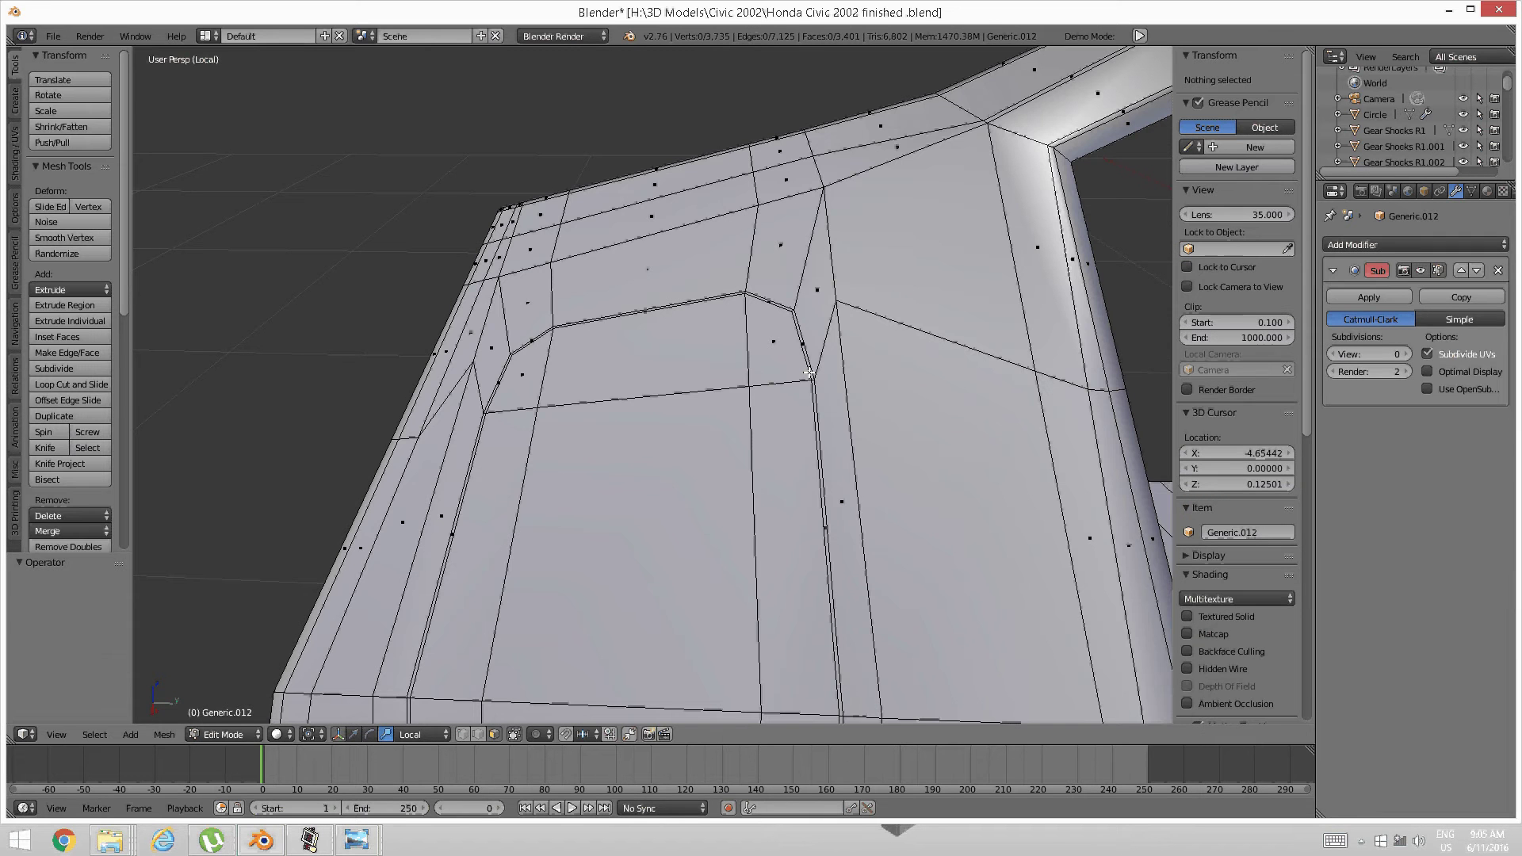
pyautogui.keyDown('alt'); pyautogui.rightClick(803, 346); pyautogui.keyUp('alt')
pyautogui.press('a')
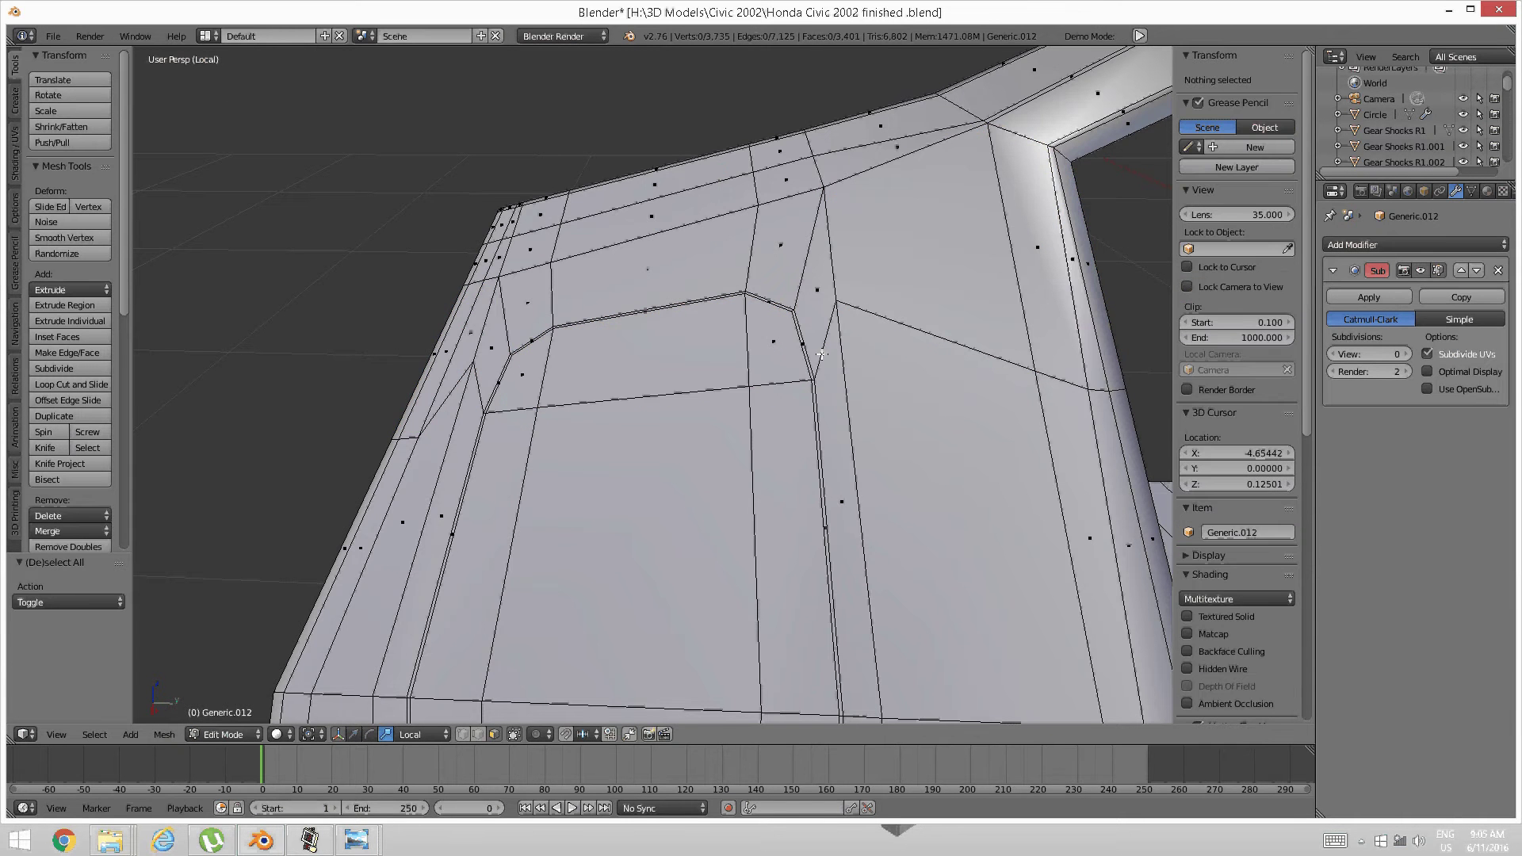
# Select the thin ring of faces around the driver-side vent panel and delete its faces
pyautogui.scroll(5, 825, 355)
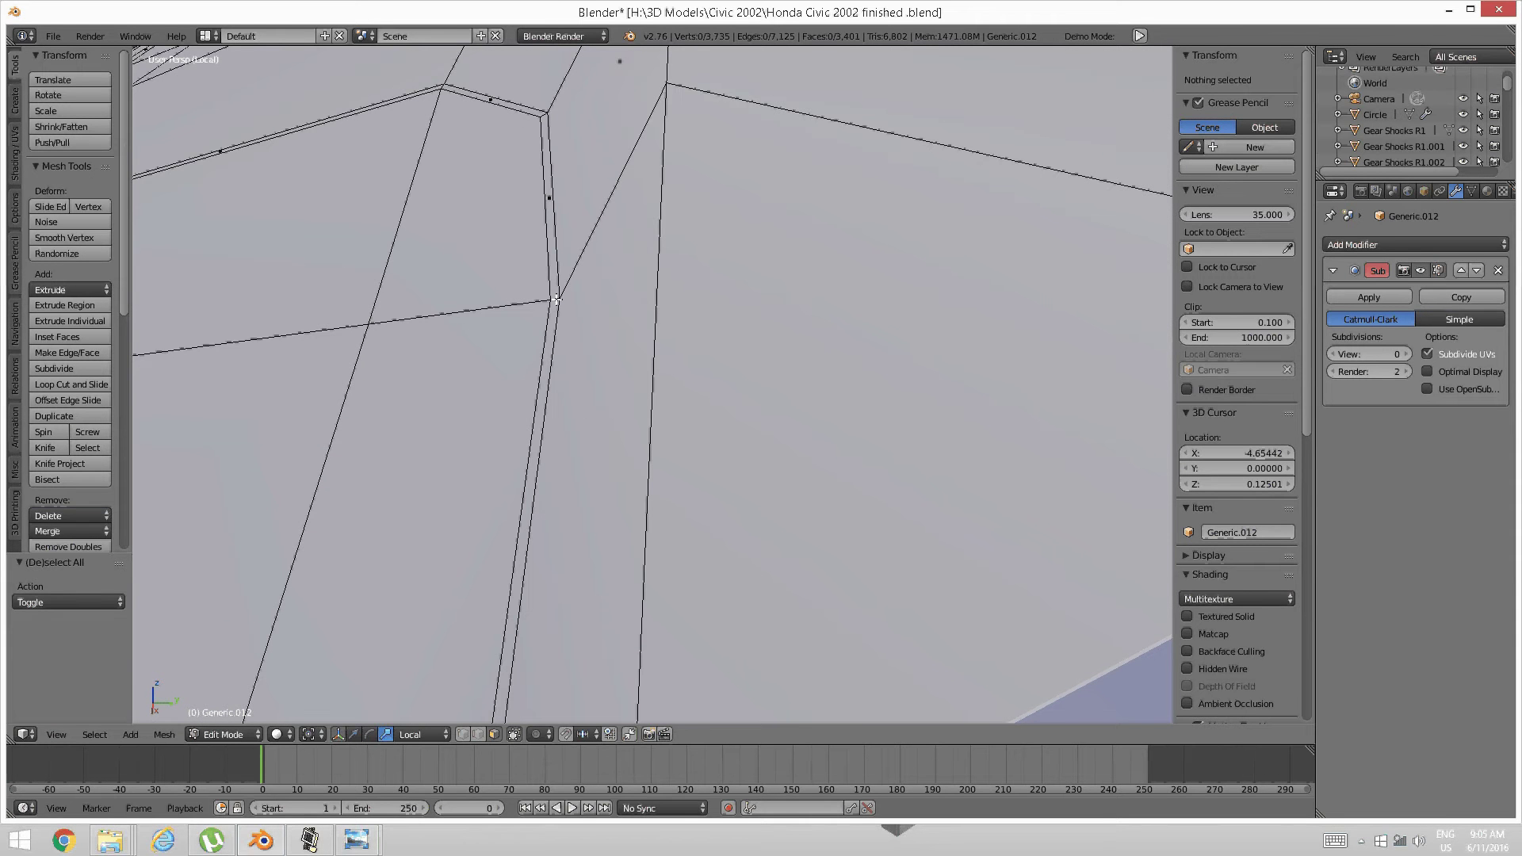
pyautogui.keyDown('alt'); pyautogui.rightClick(554, 300); pyautogui.keyUp('alt')
pyautogui.press('x')
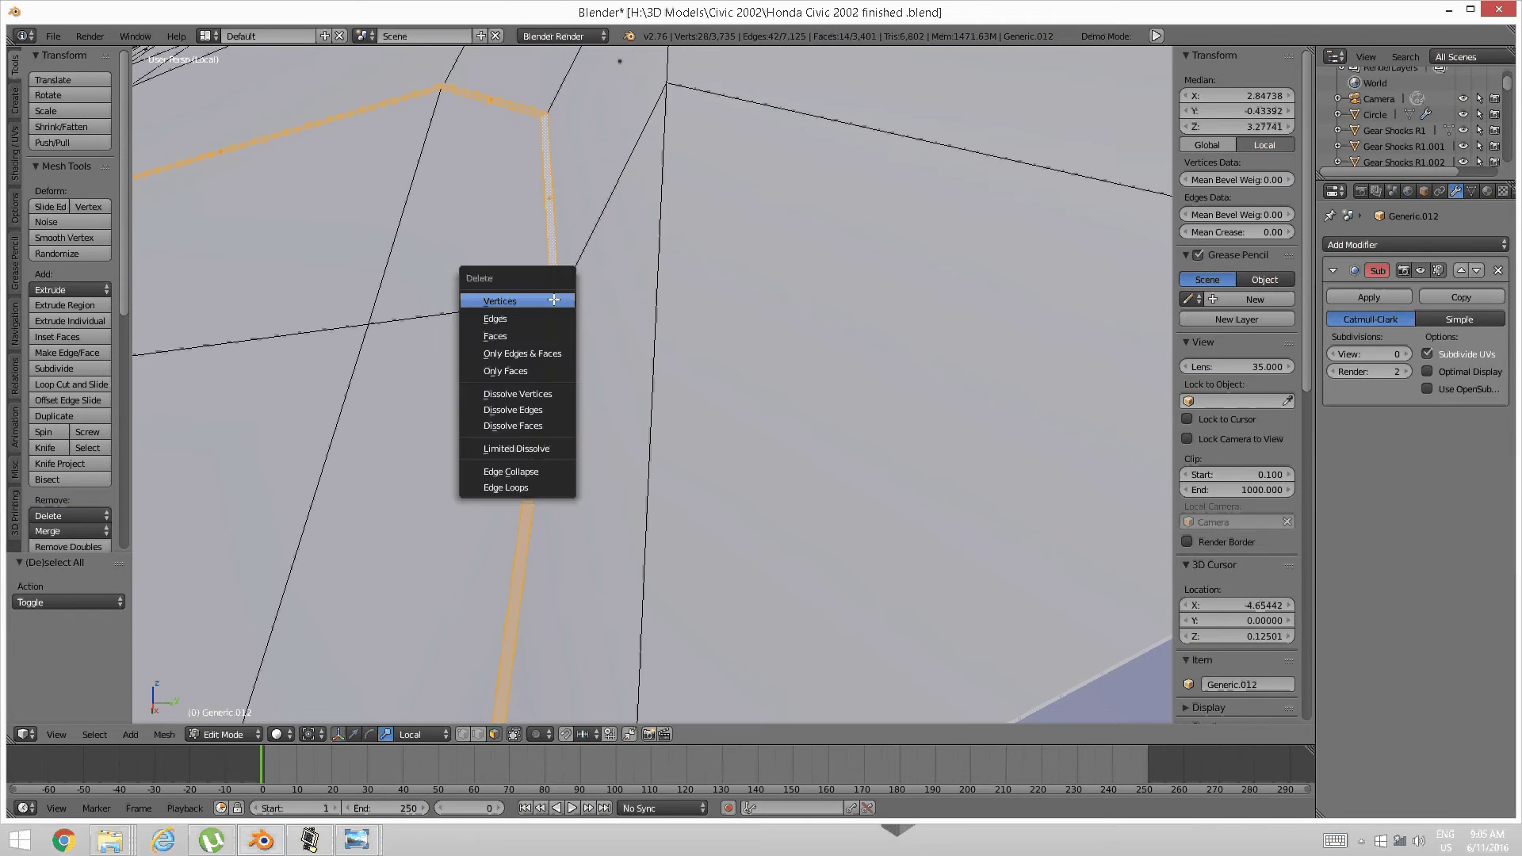
pyautogui.click(554, 333)
# Select the thin ring of faces around the passenger-side vent panel and delete its faces
pyautogui.scroll(-10, 663, 285)
pyautogui.keyDown('shift'); pyautogui.moveTo(663, 286); pyautogui.dragTo(317, 226, button='middle'); pyautogui.keyUp('shift')
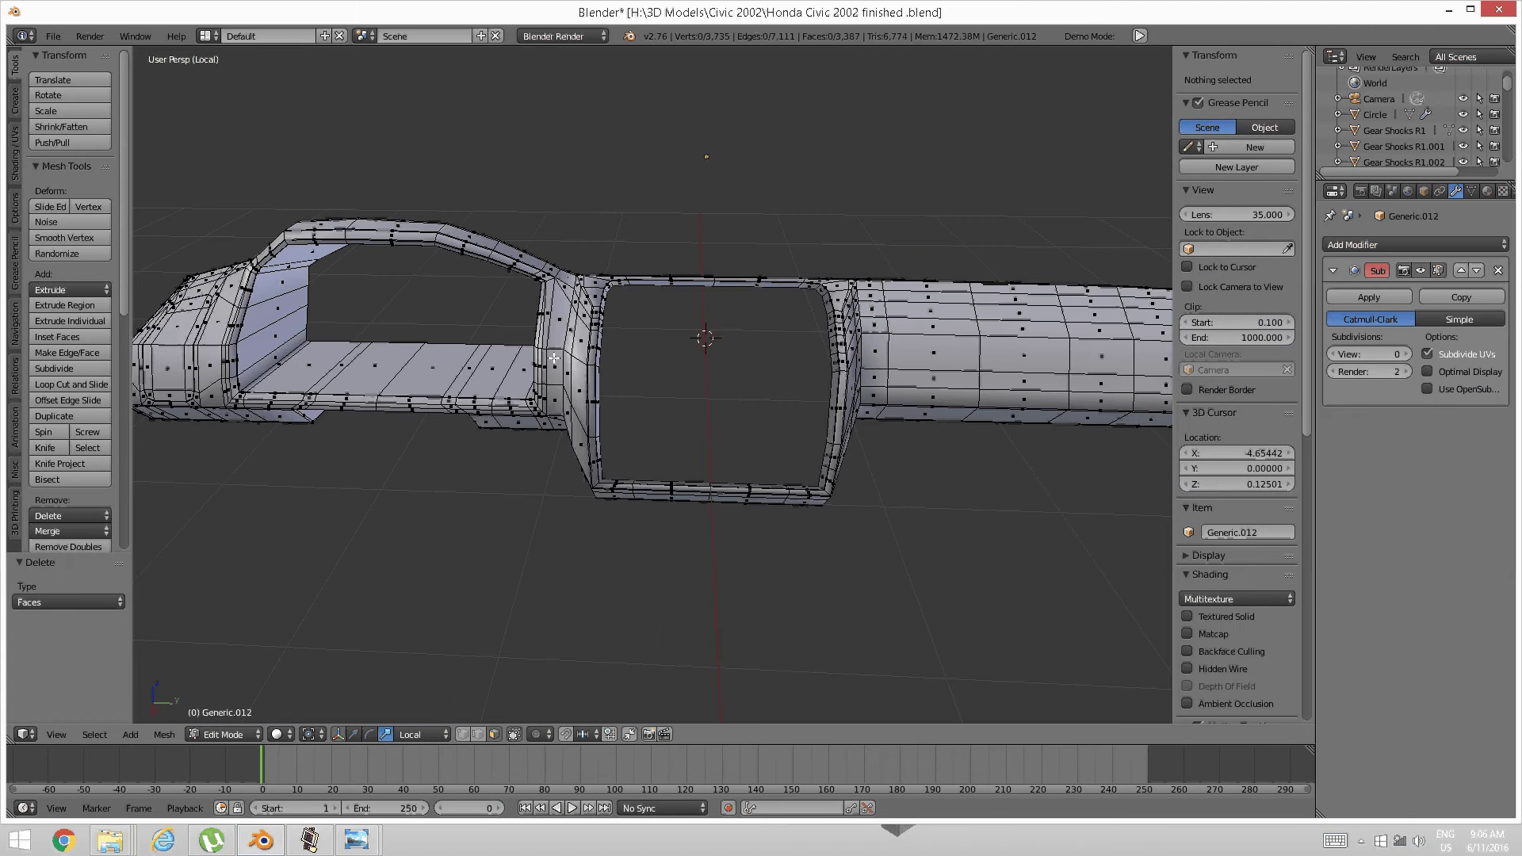
pyautogui.keyDown('shift'); pyautogui.moveTo(927, 356); pyautogui.dragTo(656, 342, button='middle'); pyautogui.keyUp('shift')
pyautogui.keyDown('shift'); pyautogui.moveTo(1064, 297); pyautogui.dragTo(782, 326, button='middle'); pyautogui.keyUp('shift')
pyautogui.scroll(7, 675, 352)
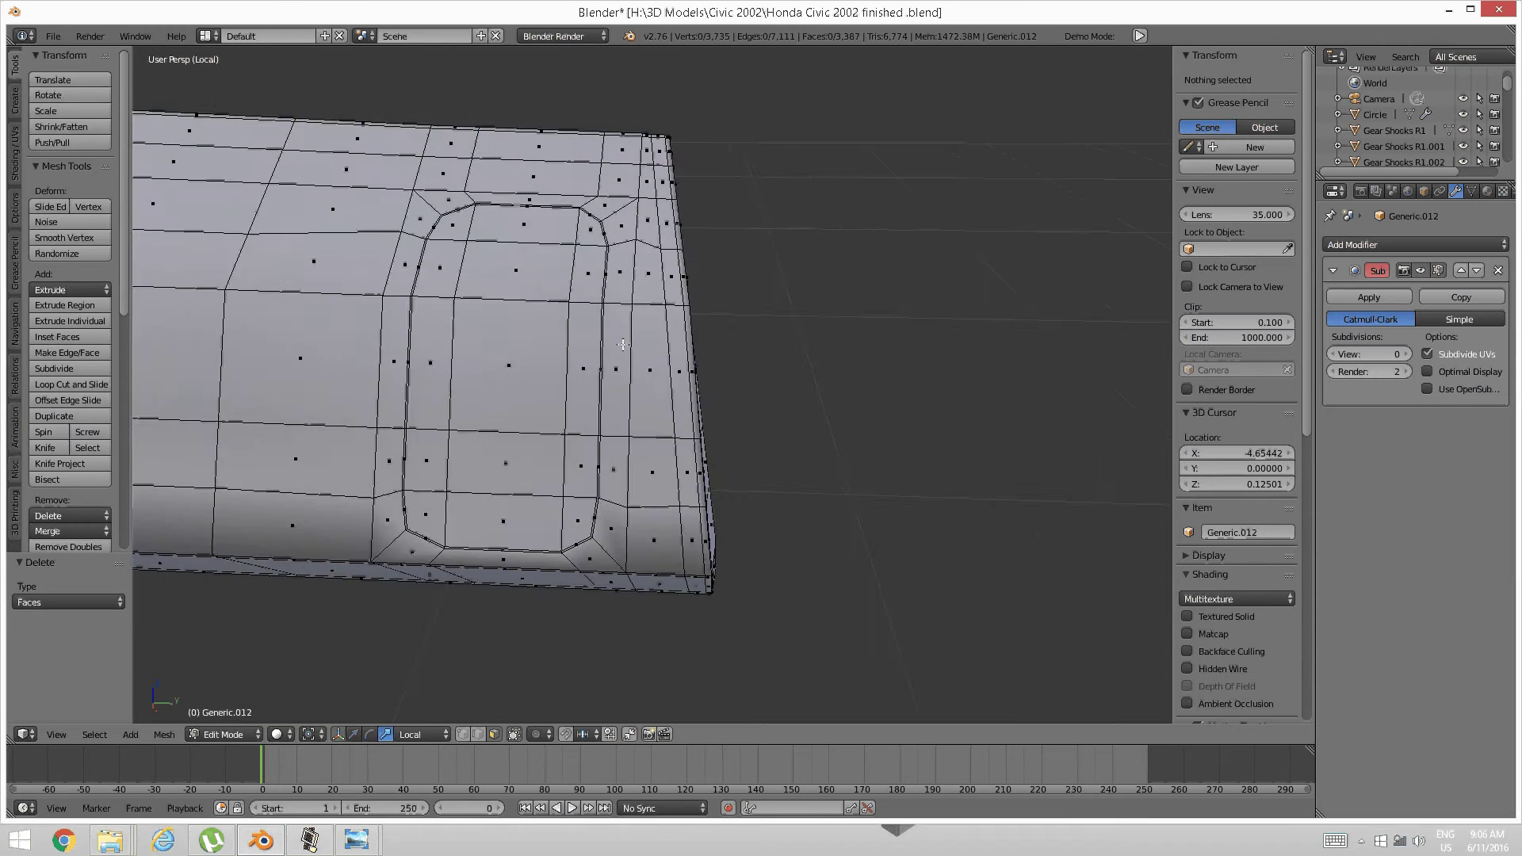
pyautogui.keyDown('shift'); pyautogui.moveTo(621, 344); pyautogui.dragTo(672, 449, button='middle'); pyautogui.keyUp('shift')
pyautogui.scroll(6, 631, 370)
pyautogui.scroll(-6, 634, 376)
pyautogui.scroll(5, 654, 377)
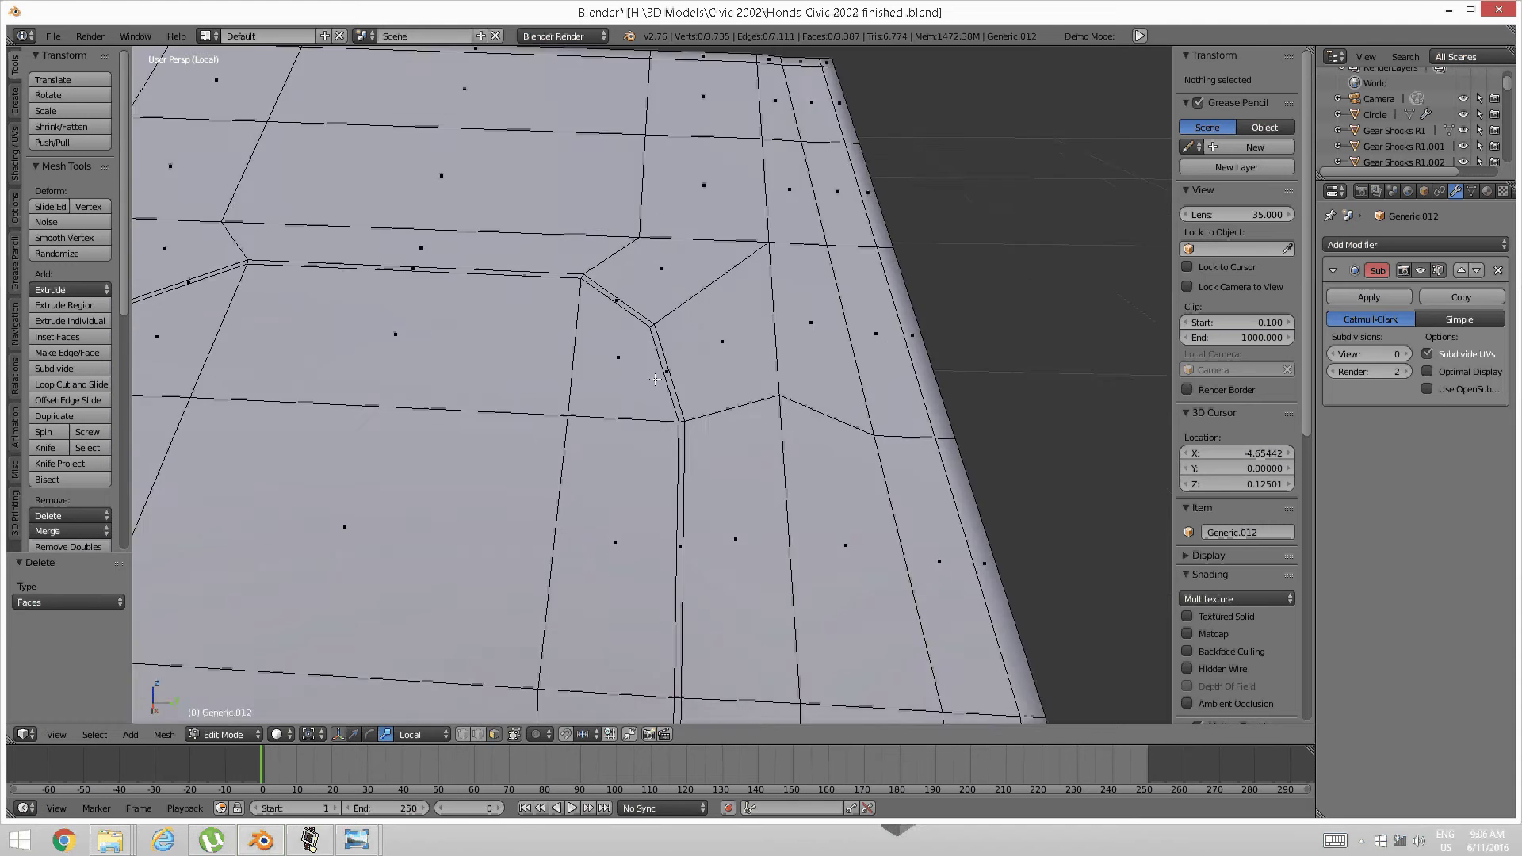
pyautogui.keyDown('alt'); pyautogui.rightClick(658, 270); pyautogui.keyUp('alt')
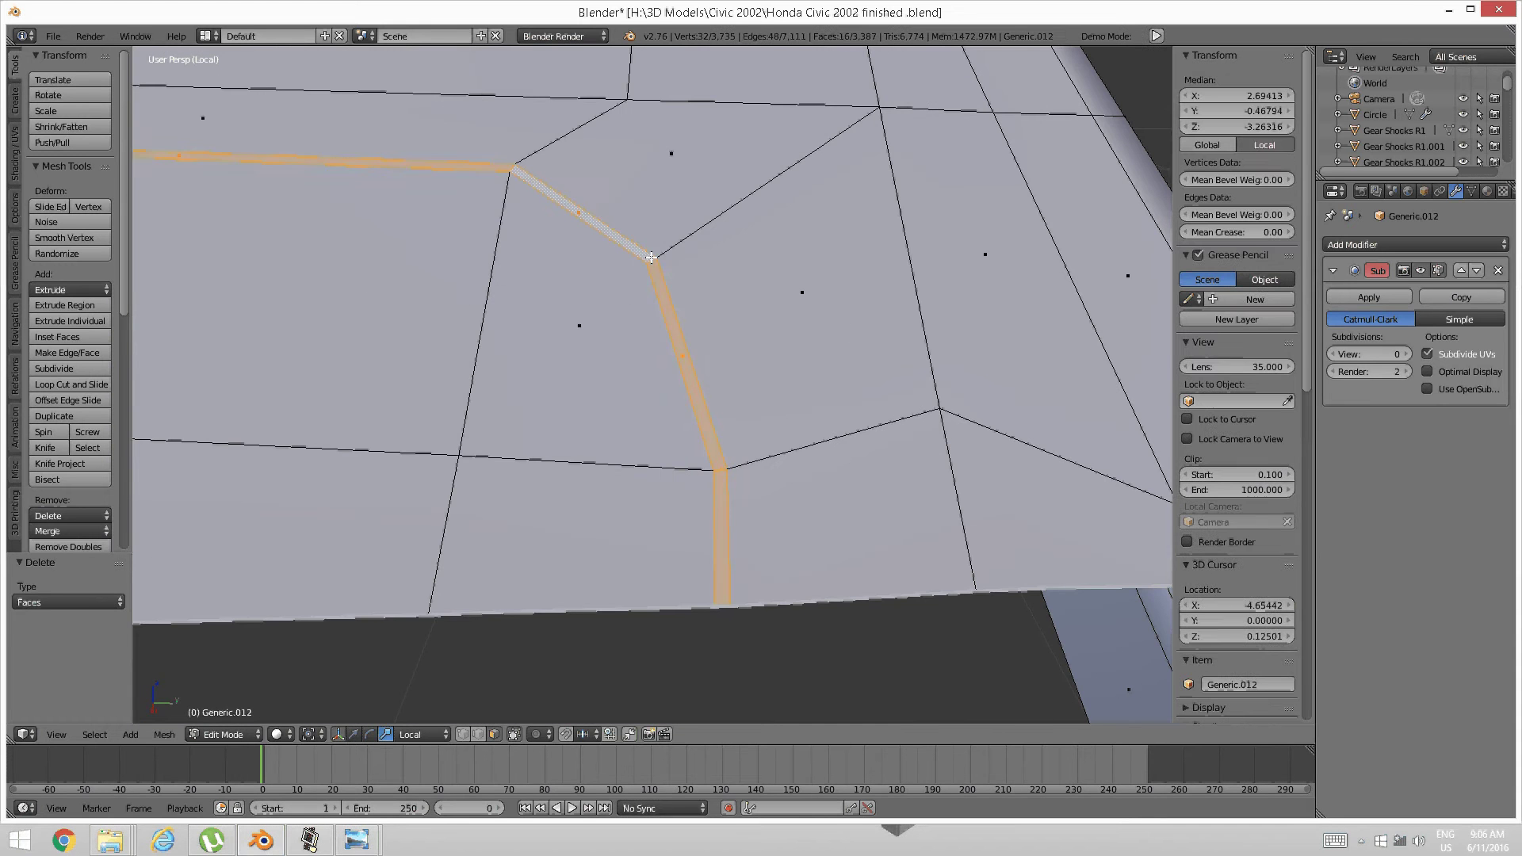
pyautogui.press('x')
pyautogui.click(663, 277)
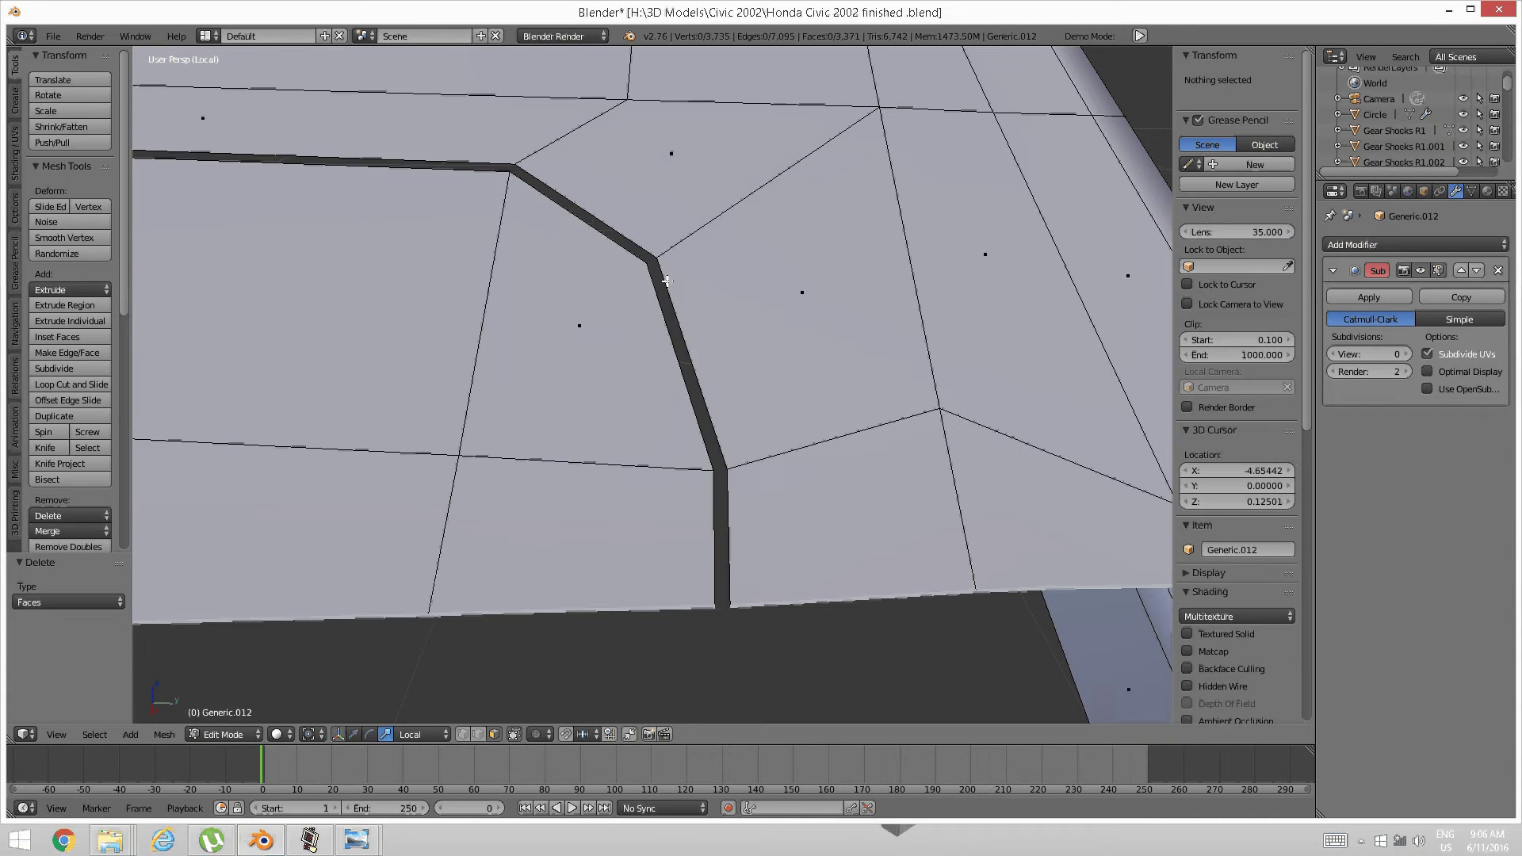
# Examine the side vent's layout in the reference photo 51835998.jpg and return to the driver-side vent panel in Blender
pyautogui.scroll(-6, 651, 314)
pyautogui.moveTo(651, 316); pyautogui.dragTo(689, 313, button='middle')
pyautogui.keyDown('shift'); pyautogui.moveTo(373, 508); pyautogui.dragTo(788, 336, button='middle'); pyautogui.keyUp('shift')
pyautogui.scroll(6, 788, 337)
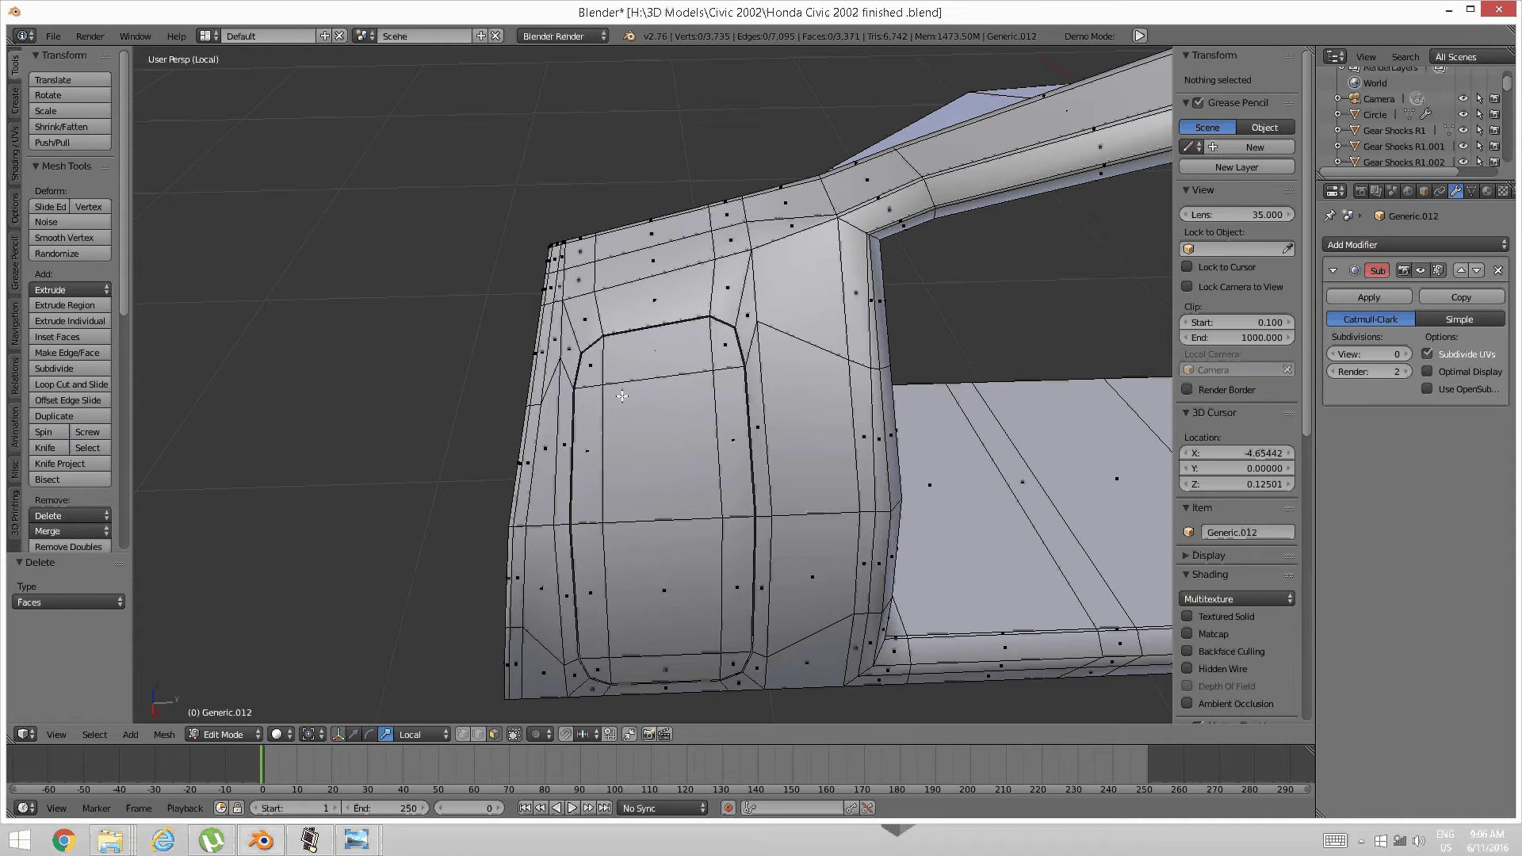
pyautogui.keyDown('shift'); pyautogui.moveTo(622, 395); pyautogui.dragTo(629, 382, button='middle'); pyautogui.keyUp('shift')
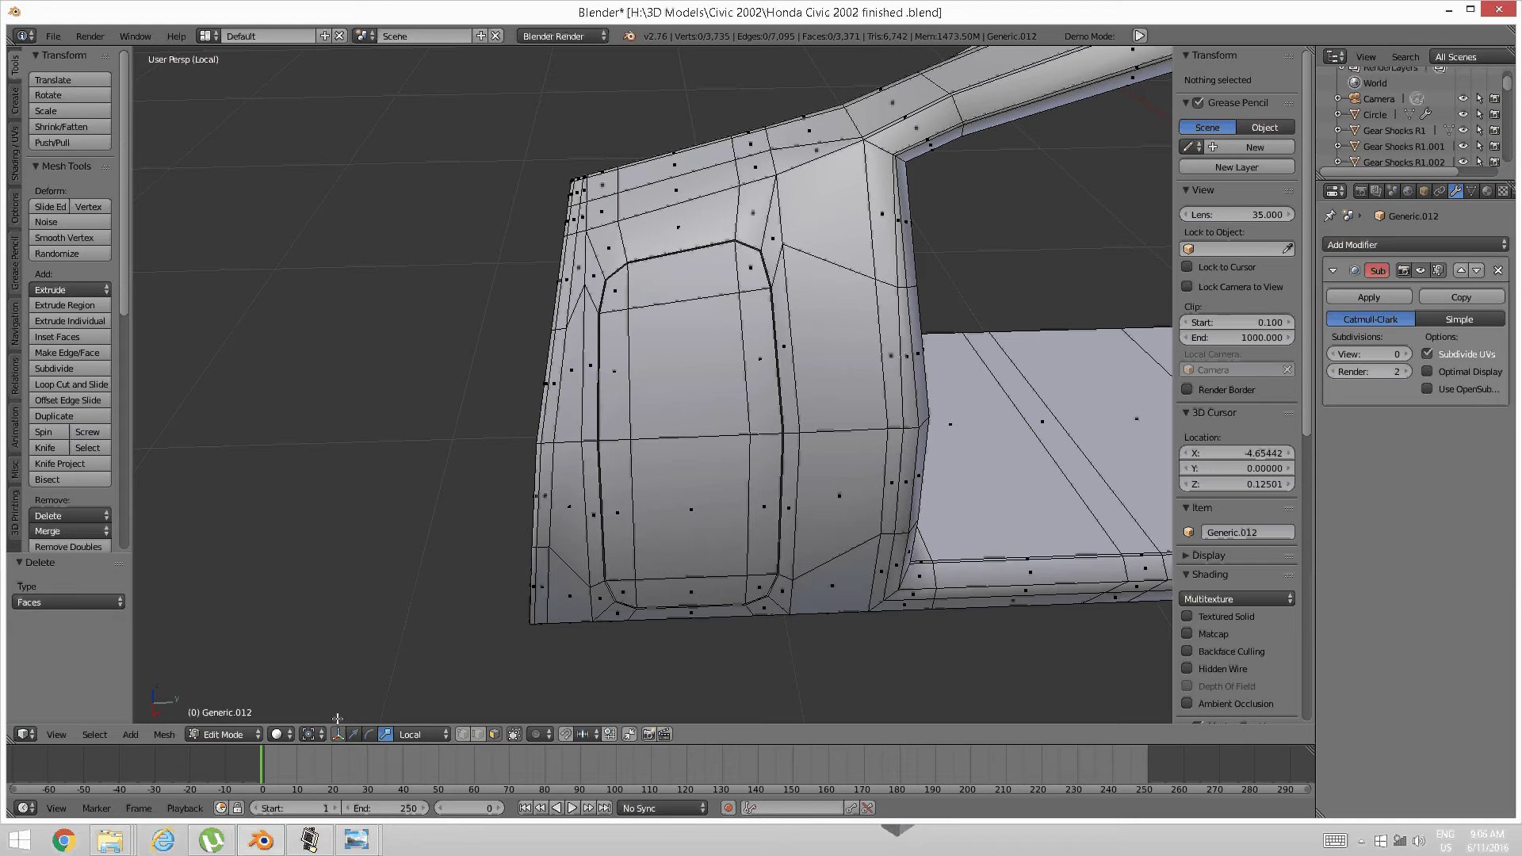
pyautogui.moveTo(357, 839)
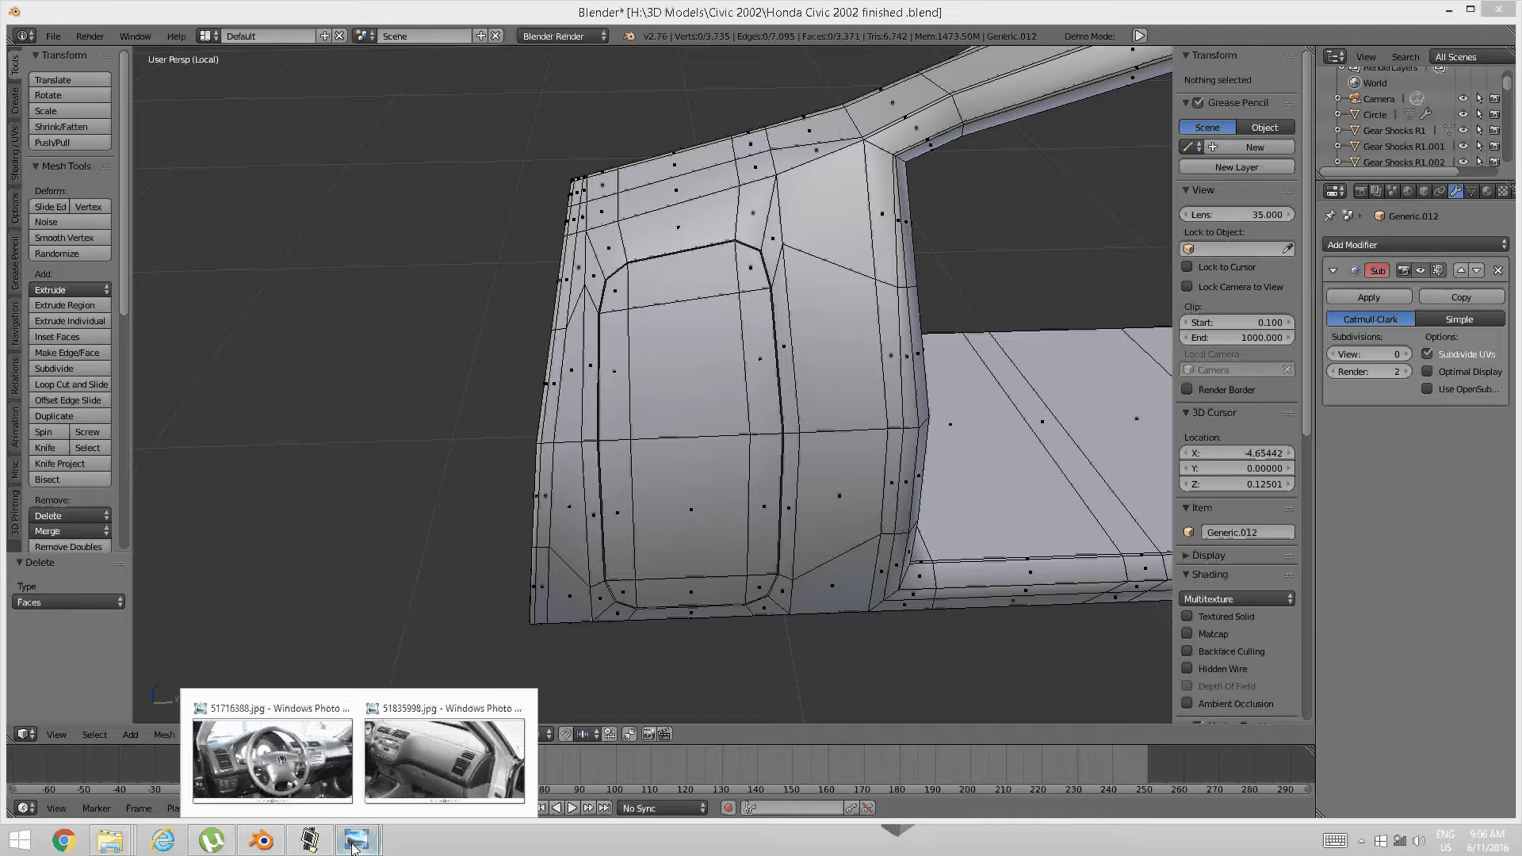
pyautogui.click(429, 779)
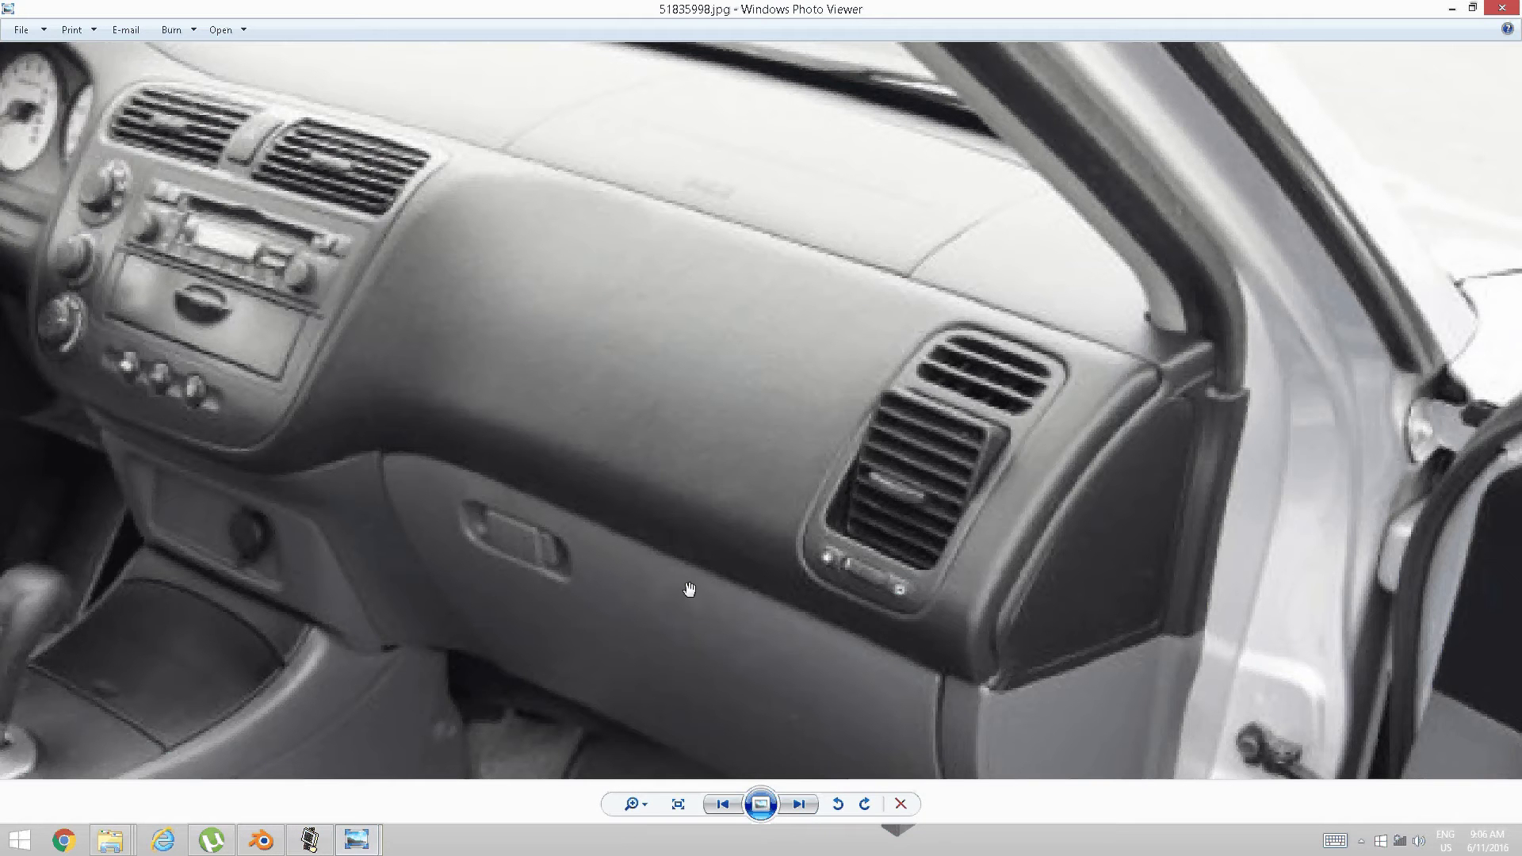
pyautogui.click(297, 841)
pyautogui.click(266, 841)
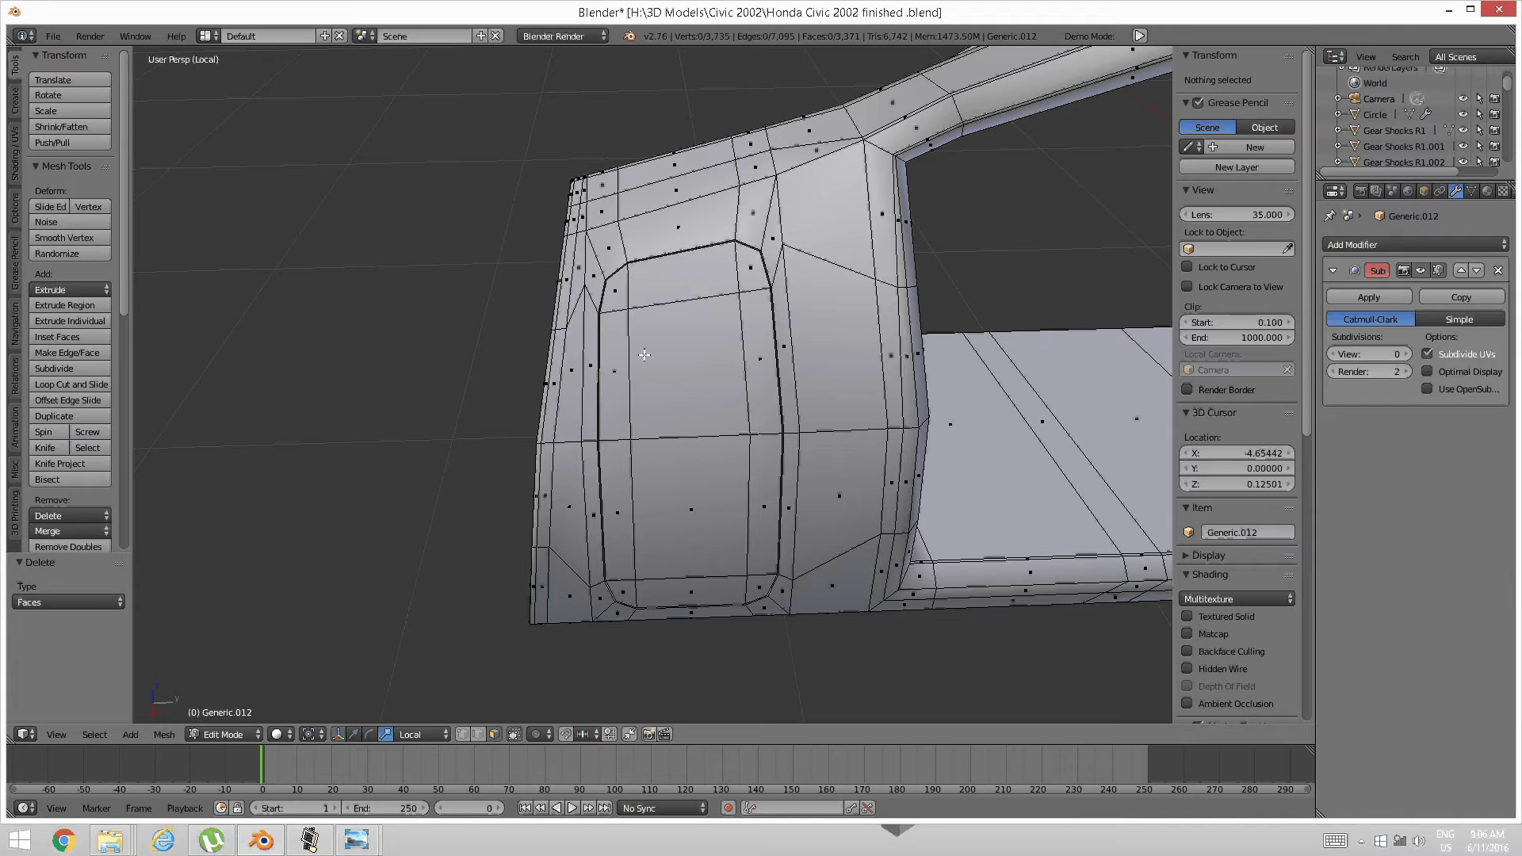
# Select all twelve faces of the driver-side vent panel, inset them by 0.0245 and clear the selection
pyautogui.rightClick(620, 293)
pyautogui.keyDown('shift'); pyautogui.rightClick(675, 279); pyautogui.keyUp('shift')
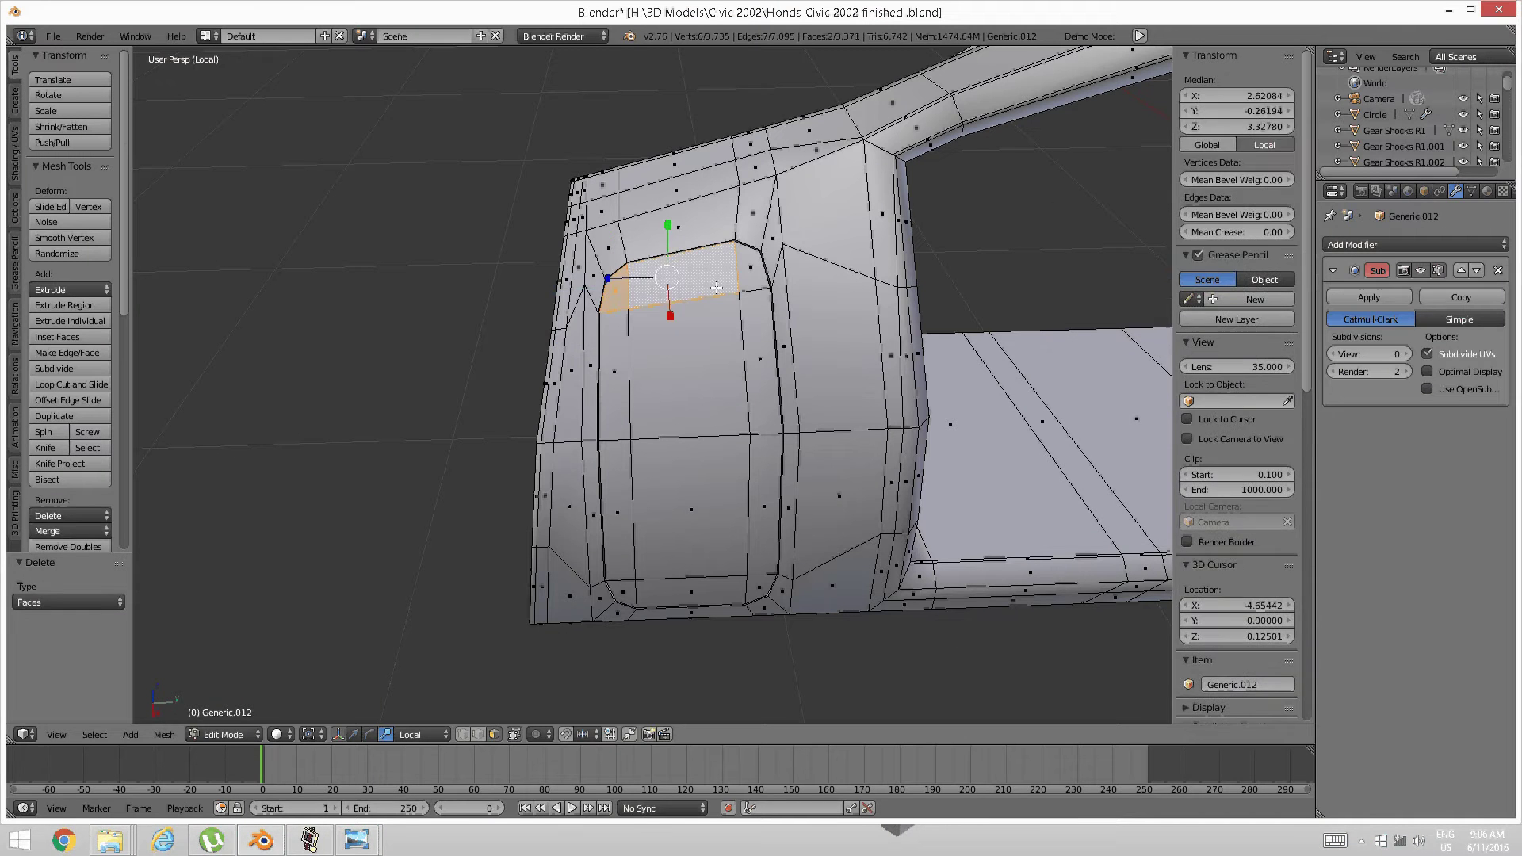
pyautogui.keyDown('shift'); pyautogui.rightClick(749, 272); pyautogui.keyUp('shift')
pyautogui.keyDown('shift'); pyautogui.rightClick(759, 349); pyautogui.keyUp('shift')
pyautogui.keyDown('shift'); pyautogui.rightClick(698, 360); pyautogui.keyUp('shift')
pyautogui.keyDown('shift'); pyautogui.rightClick(614, 364); pyautogui.keyUp('shift')
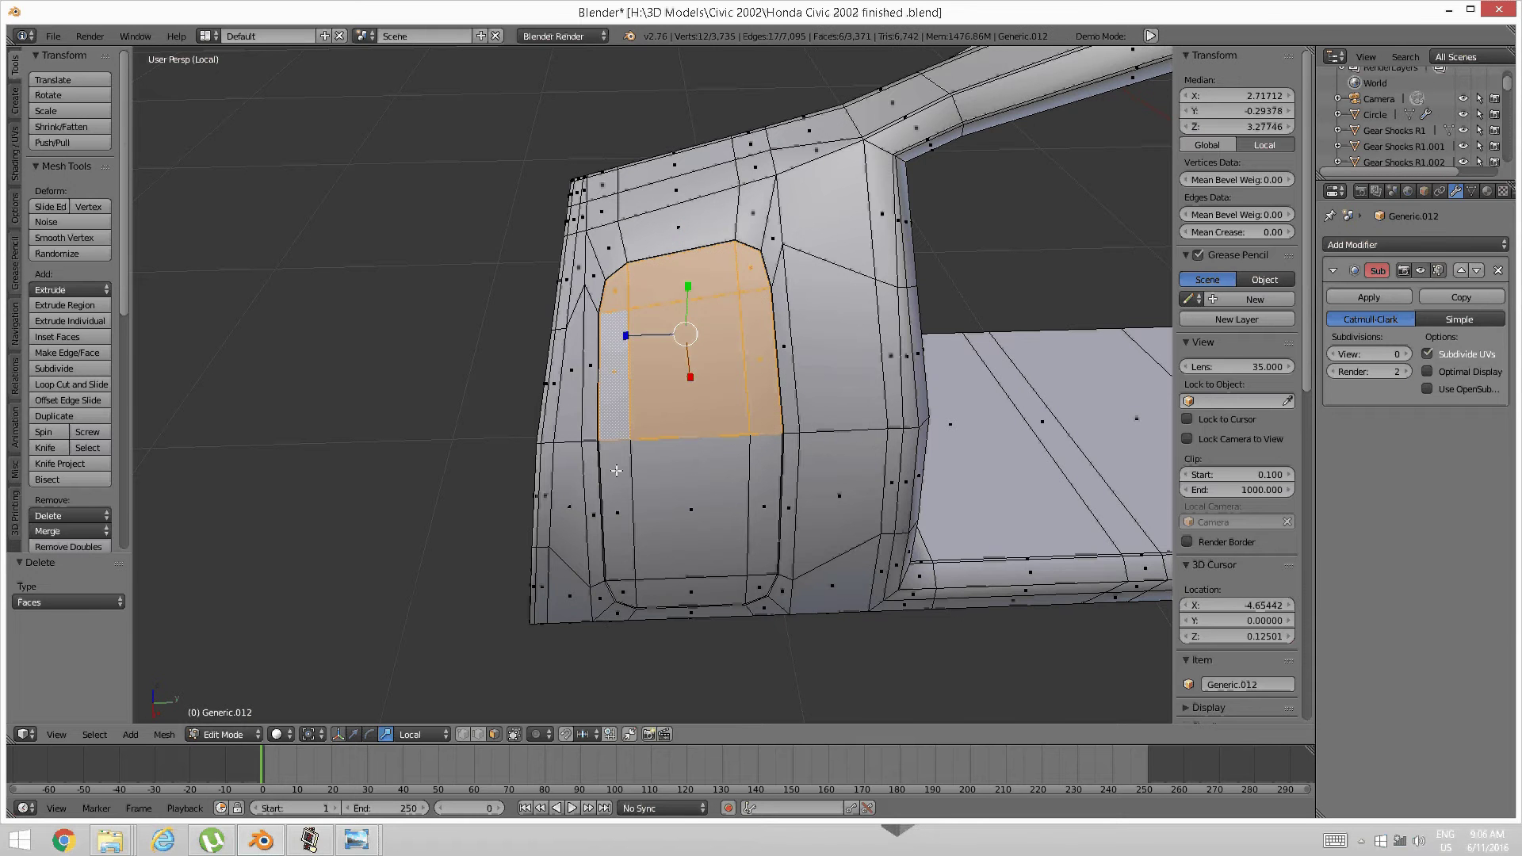
pyautogui.keyDown('shift'); pyautogui.rightClick(618, 511); pyautogui.keyUp('shift')
pyautogui.keyDown('shift'); pyautogui.rightClick(692, 528); pyautogui.keyUp('shift')
pyautogui.keyDown('shift'); pyautogui.rightClick(763, 508); pyautogui.keyUp('shift')
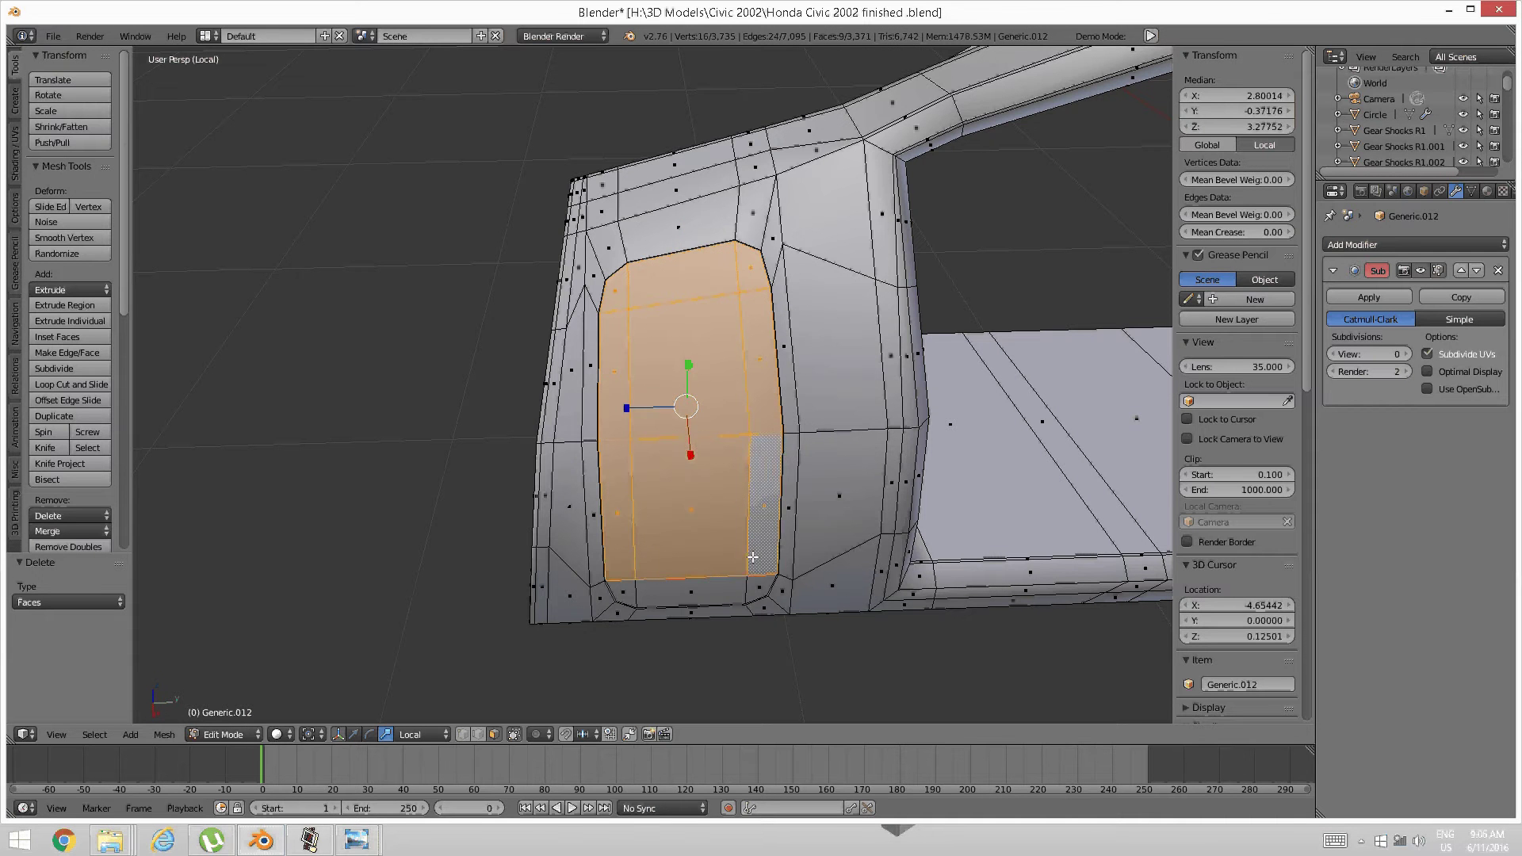
pyautogui.keyDown('shift'); pyautogui.rightClick(761, 588); pyautogui.keyUp('shift')
pyautogui.keyDown('shift'); pyautogui.rightClick(690, 593); pyautogui.keyUp('shift')
pyautogui.keyDown('shift'); pyautogui.rightClick(624, 592); pyautogui.keyUp('shift')
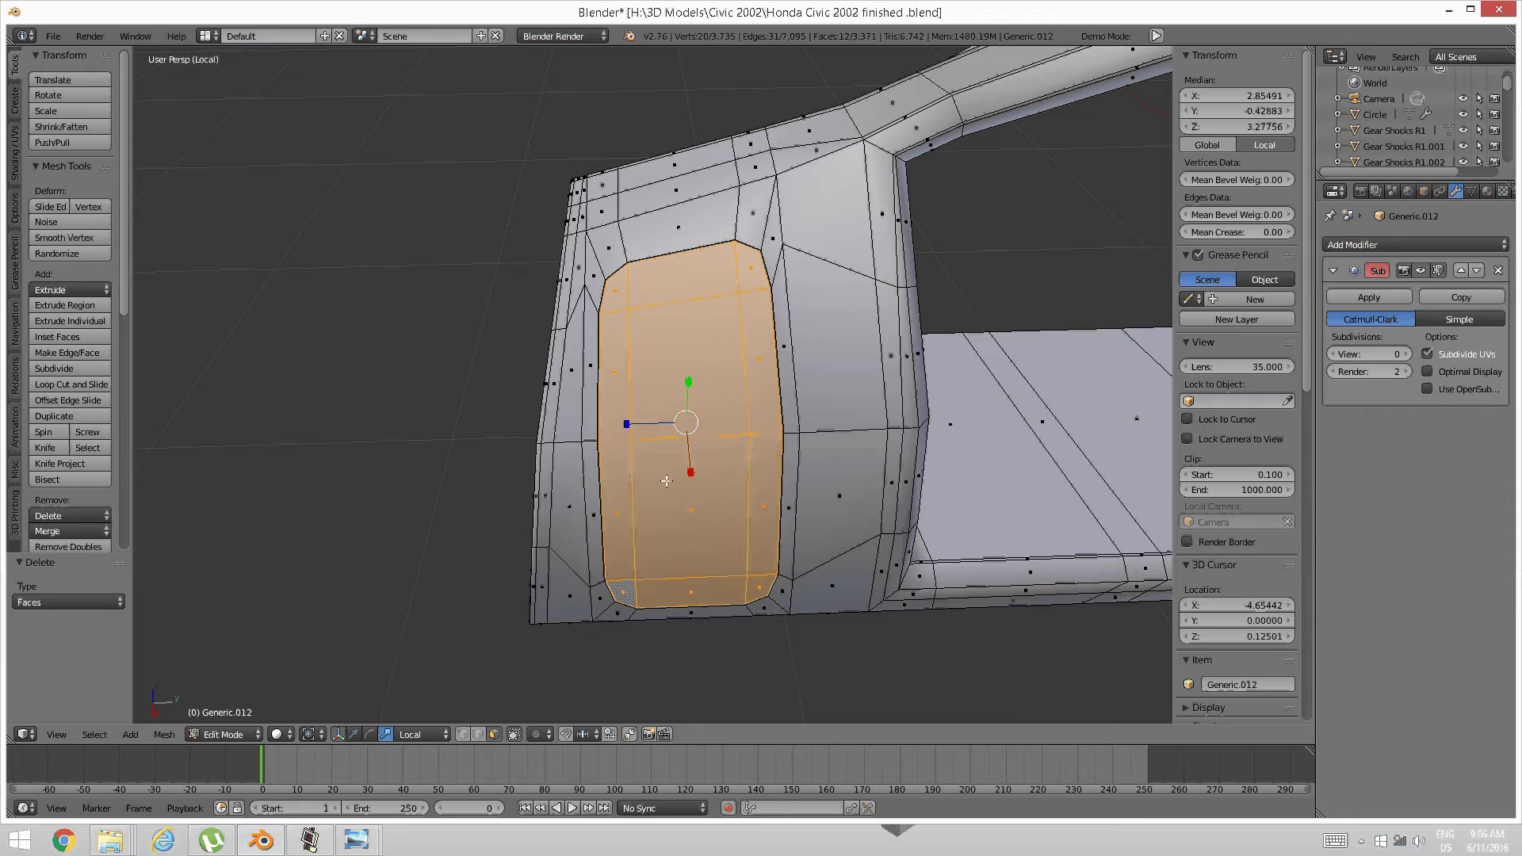
pyautogui.press('i')
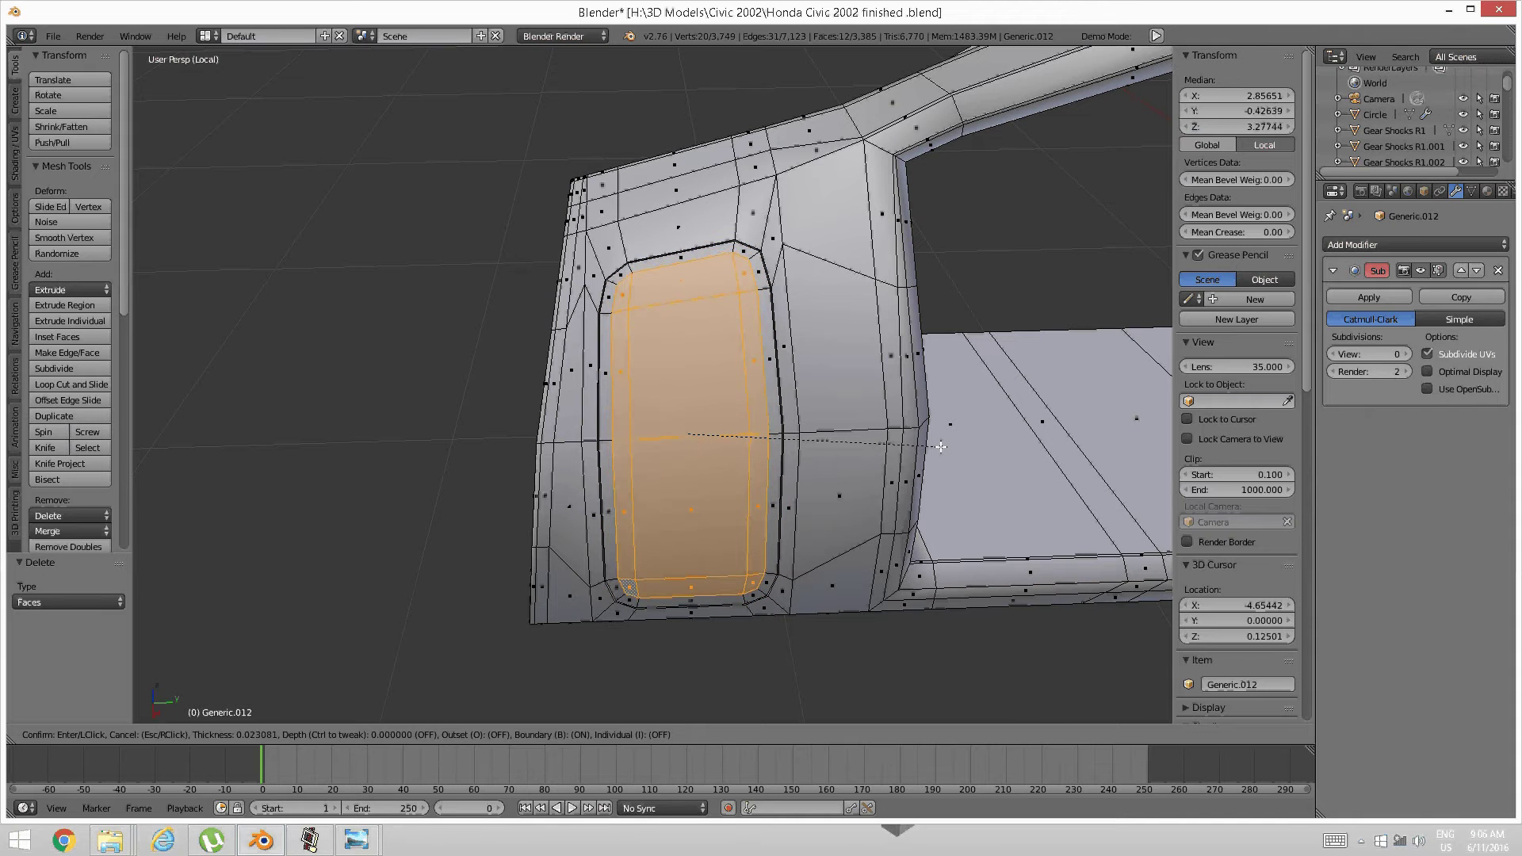
pyautogui.click(939, 448)
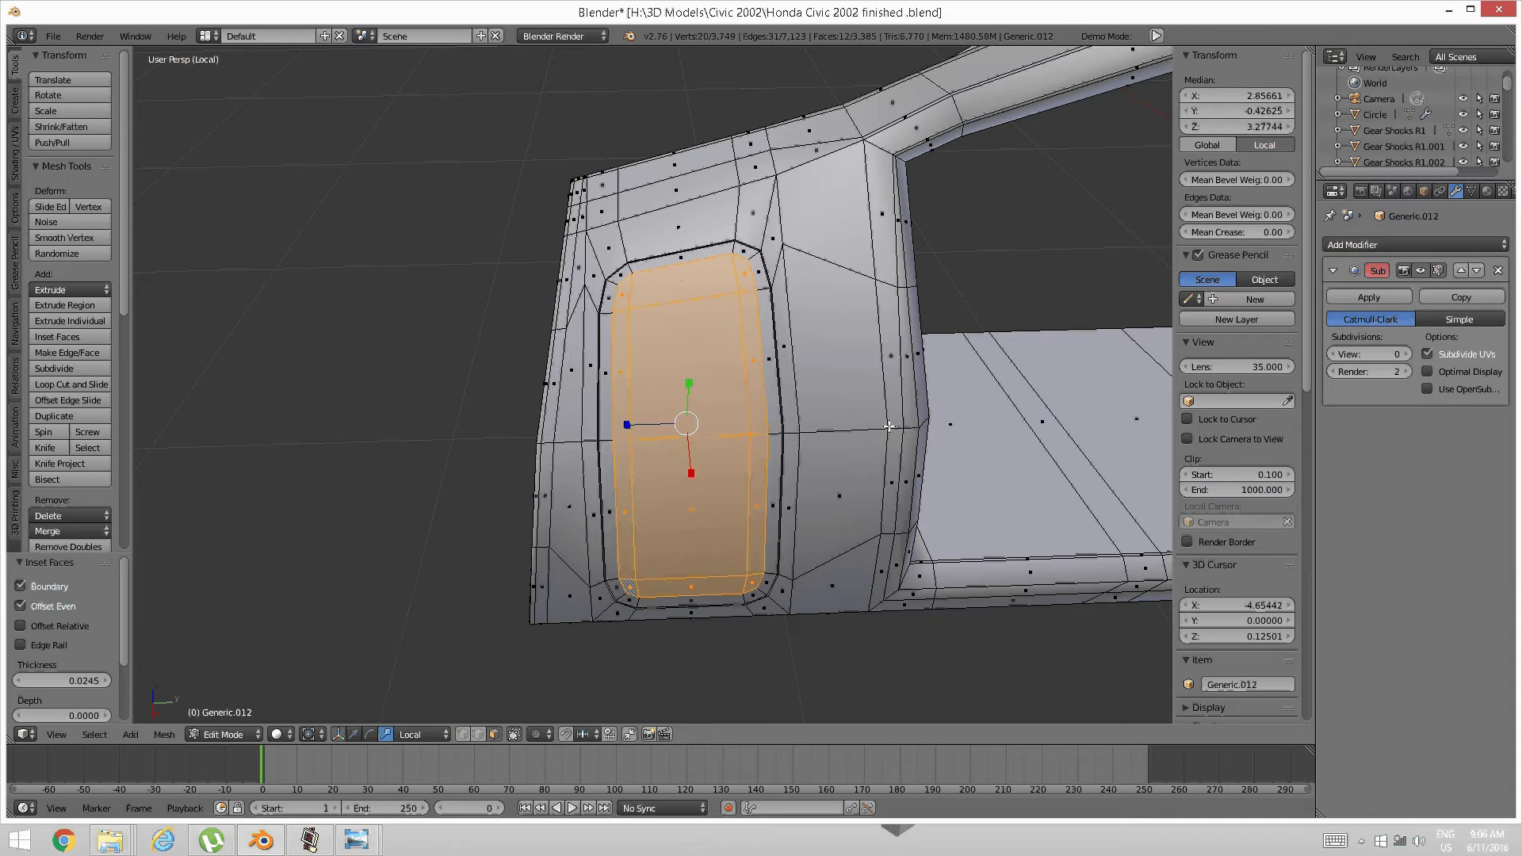
pyautogui.press('a')
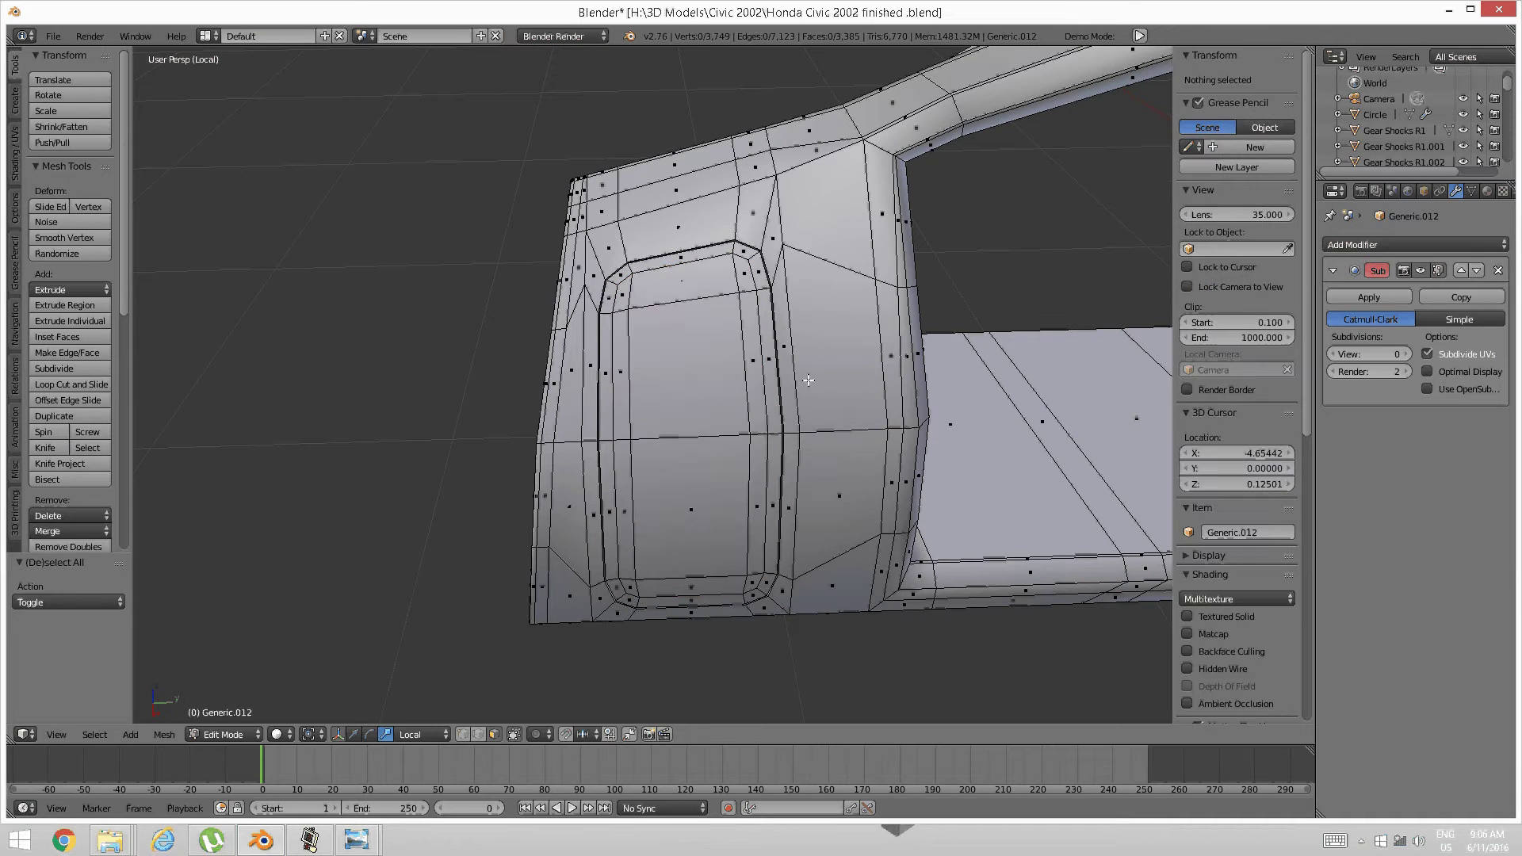
# Add a horizontal loop cut across the section just above the middle of the driver-side vent panel
pyautogui.hotkey('ctrl', 'r')
pyautogui.click(648, 333)
pyautogui.click(652, 329)
pyautogui.press('a')
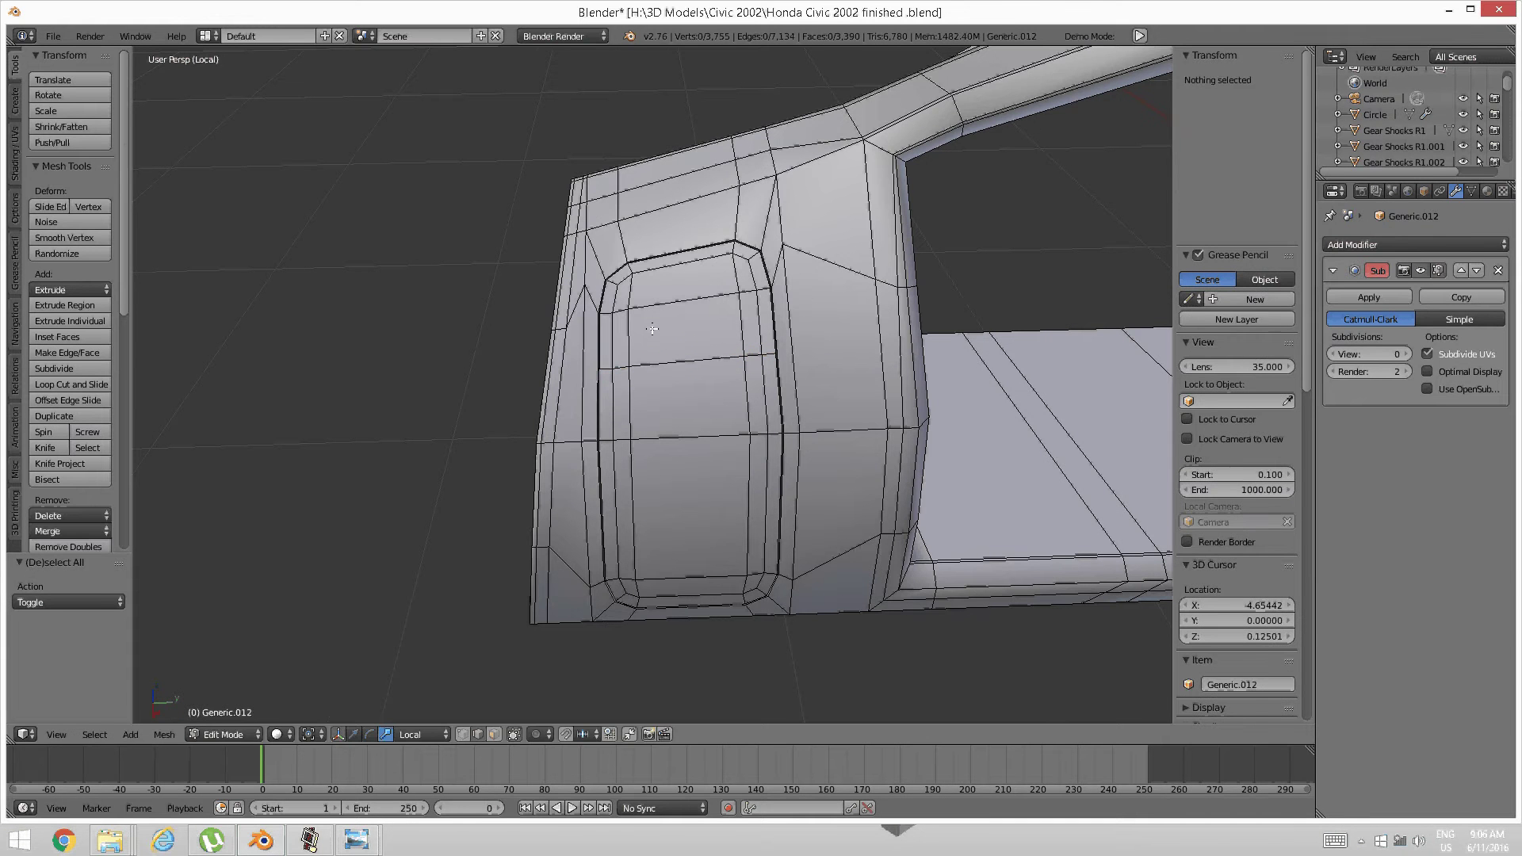
pyautogui.moveTo(655, 341)
pyautogui.keyDown('shift'); pyautogui.mouseDown(button='middle')
pyautogui.moveTo(655, 228)
pyautogui.moveTo(648, 335)
pyautogui.mouseUp(button='middle'); pyautogui.keyUp('shift')
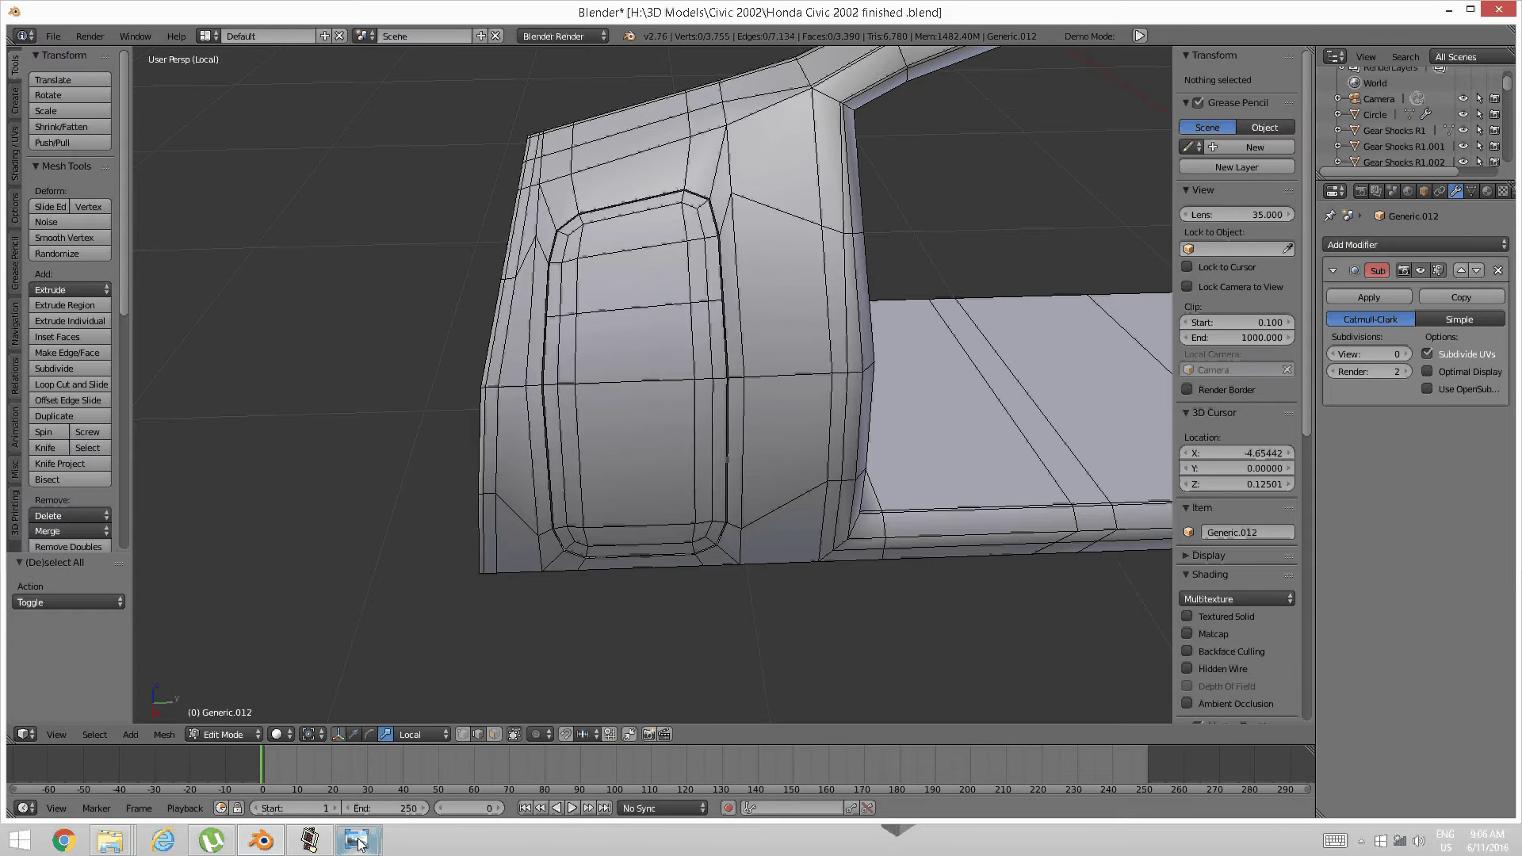
# Check the vent division in 51835998.jpg and add a second horizontal loop cut just below the first, slid by about 0.42
pyautogui.moveTo(357, 839)
pyautogui.click(426, 769)
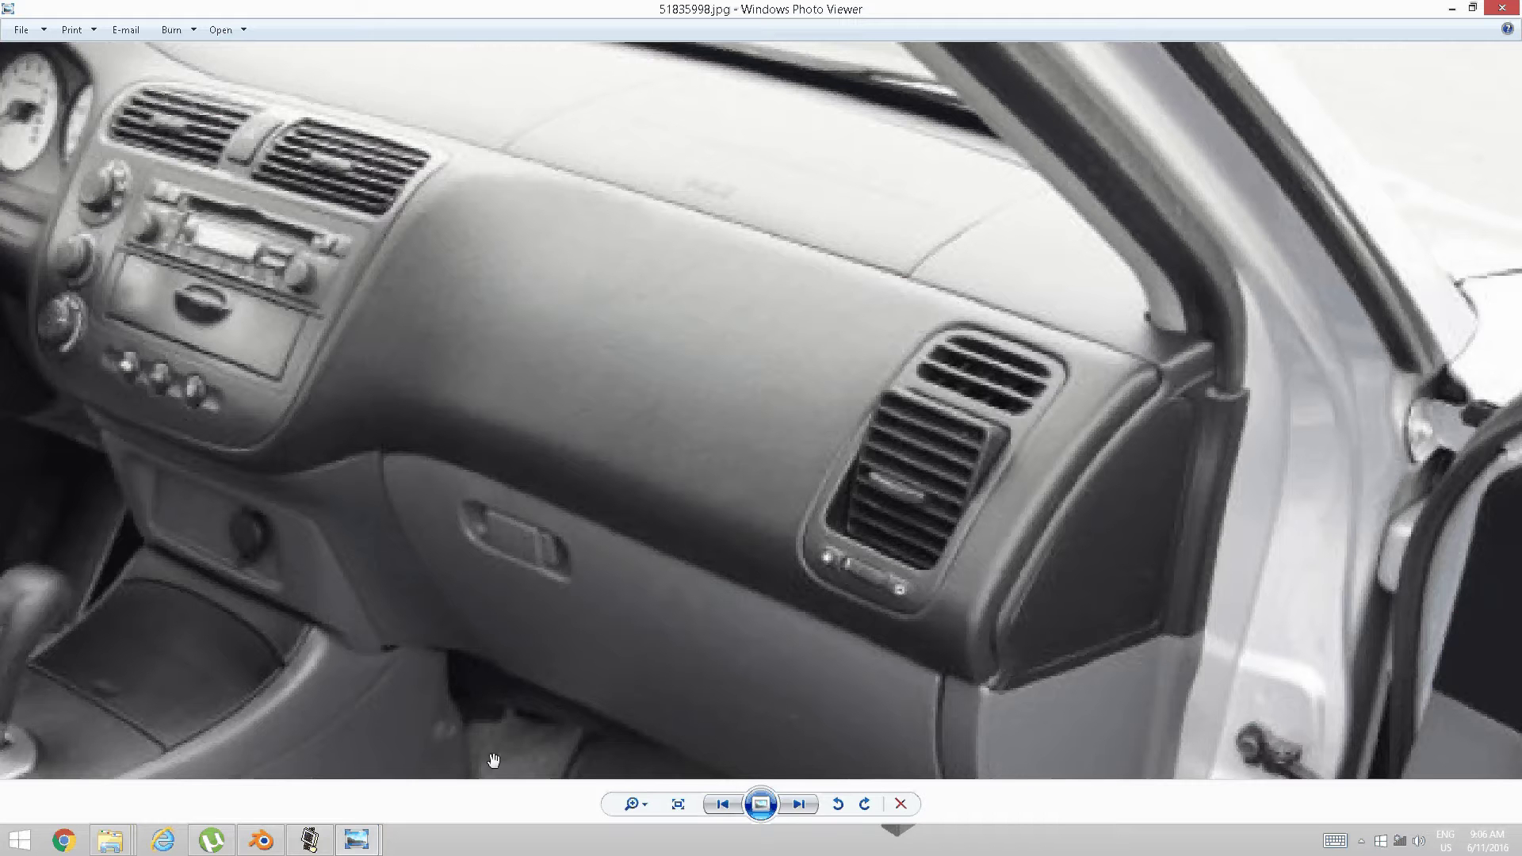
pyautogui.click(264, 840)
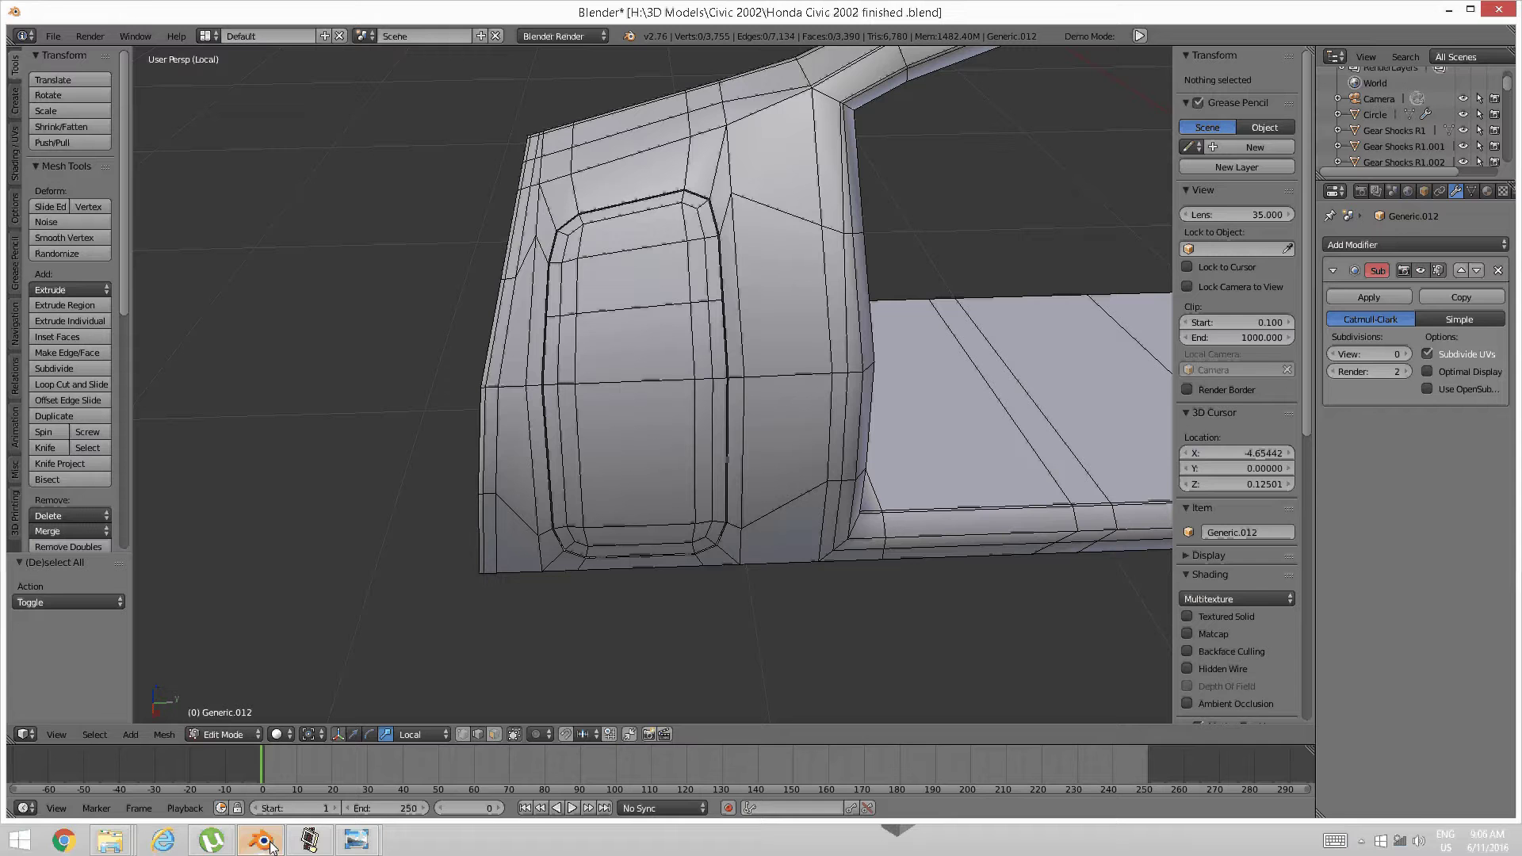
pyautogui.hotkey('ctrl', 'r')
pyautogui.click(598, 335)
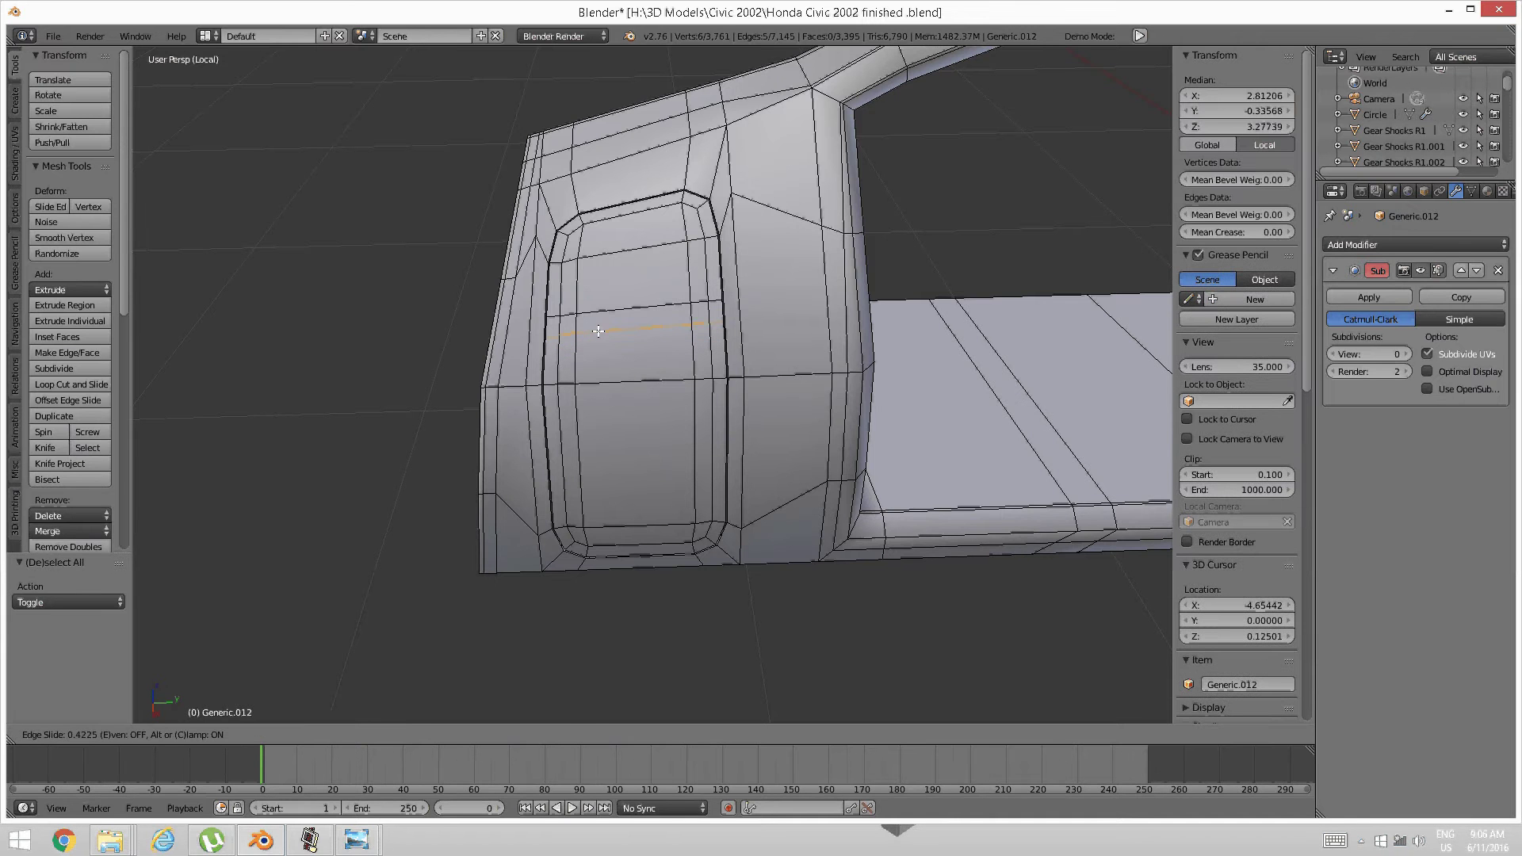
pyautogui.click(600, 331)
pyautogui.press('a')
pyautogui.hotkey('ctrl', 'r')
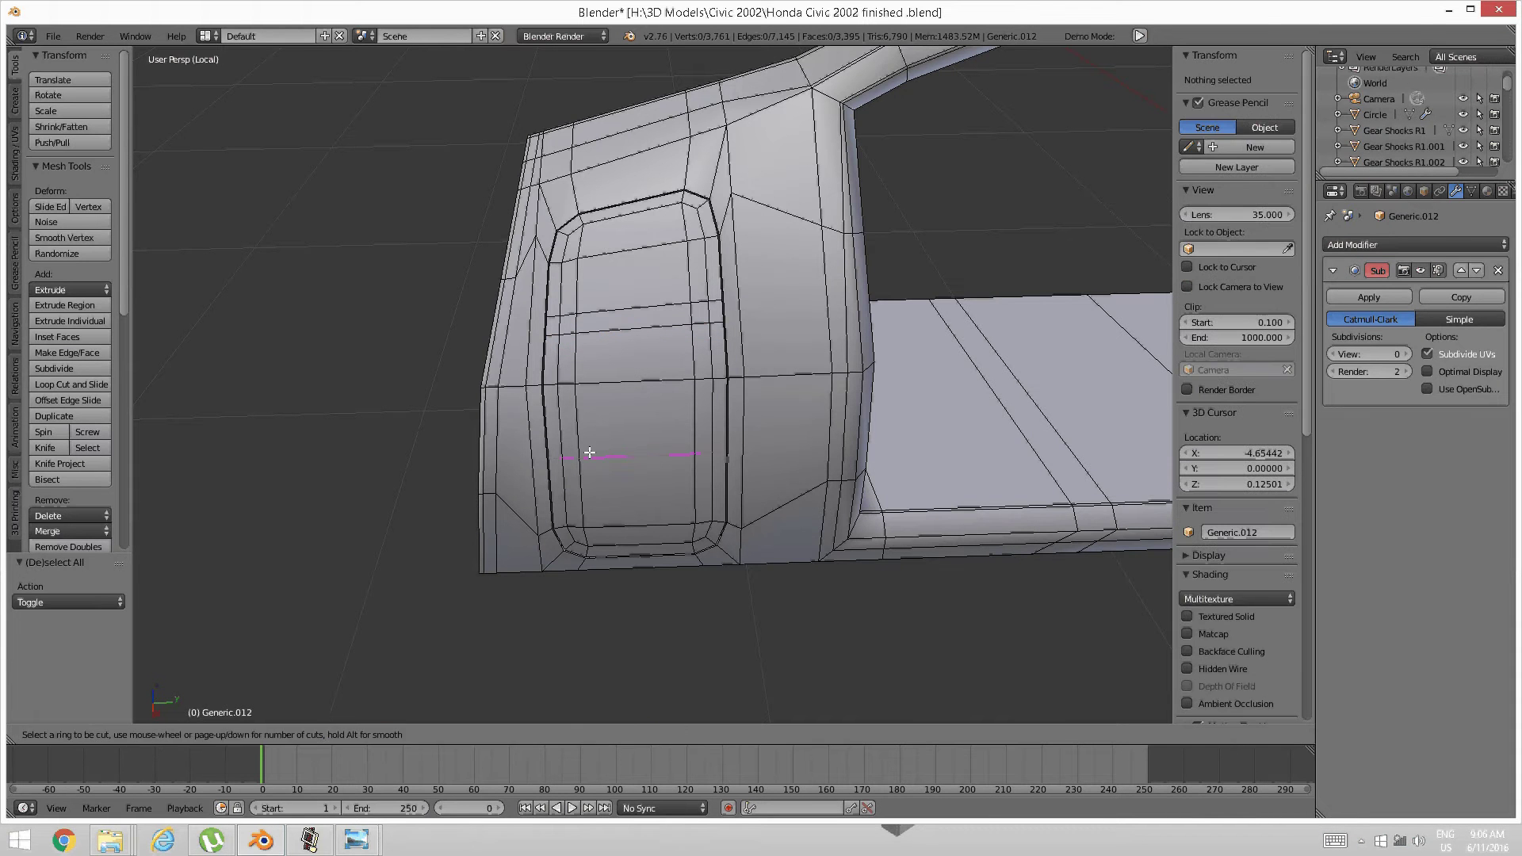
pyautogui.click(585, 449)
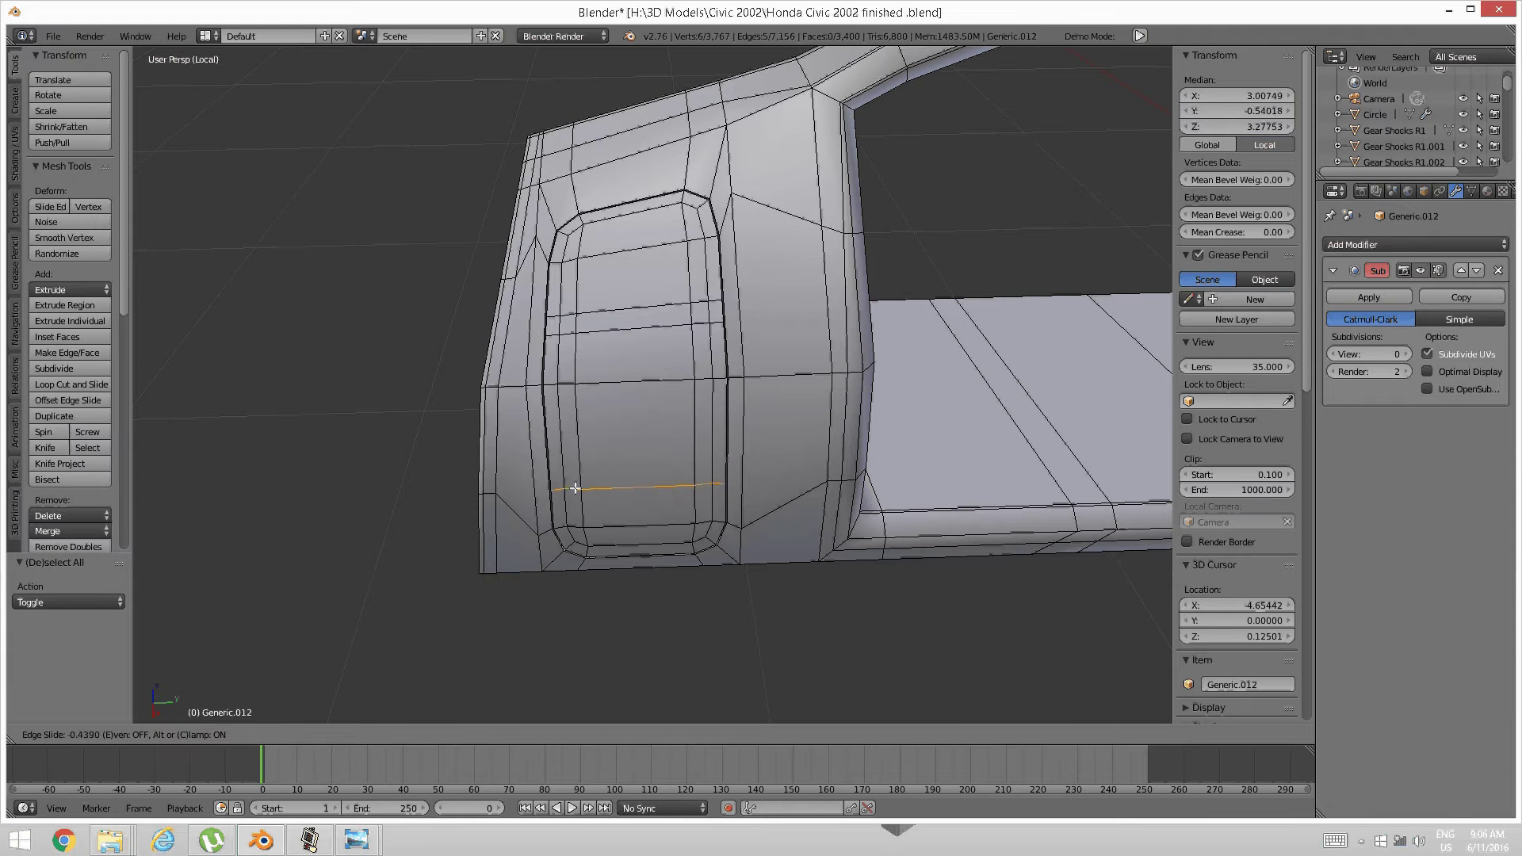
pyautogui.click(579, 482)
pyautogui.hotkey('ctrl', 'z')
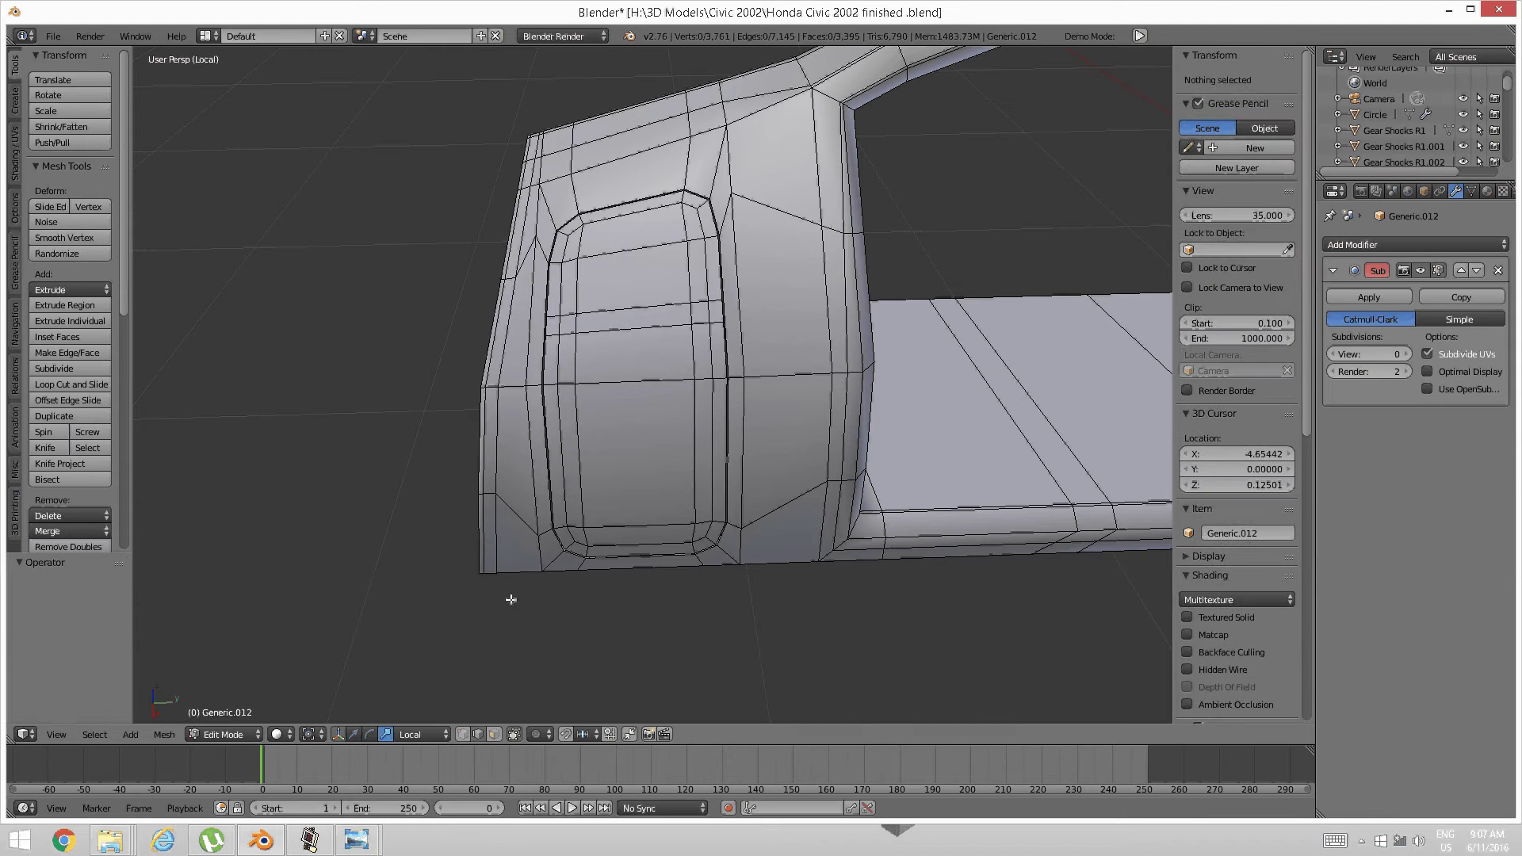
# Check the large vent's lower edge in 51835998.jpg and add a horizontal loop cut low on the vent panel, slid by about -0.43
pyautogui.moveTo(356, 839)
pyautogui.click(398, 769)
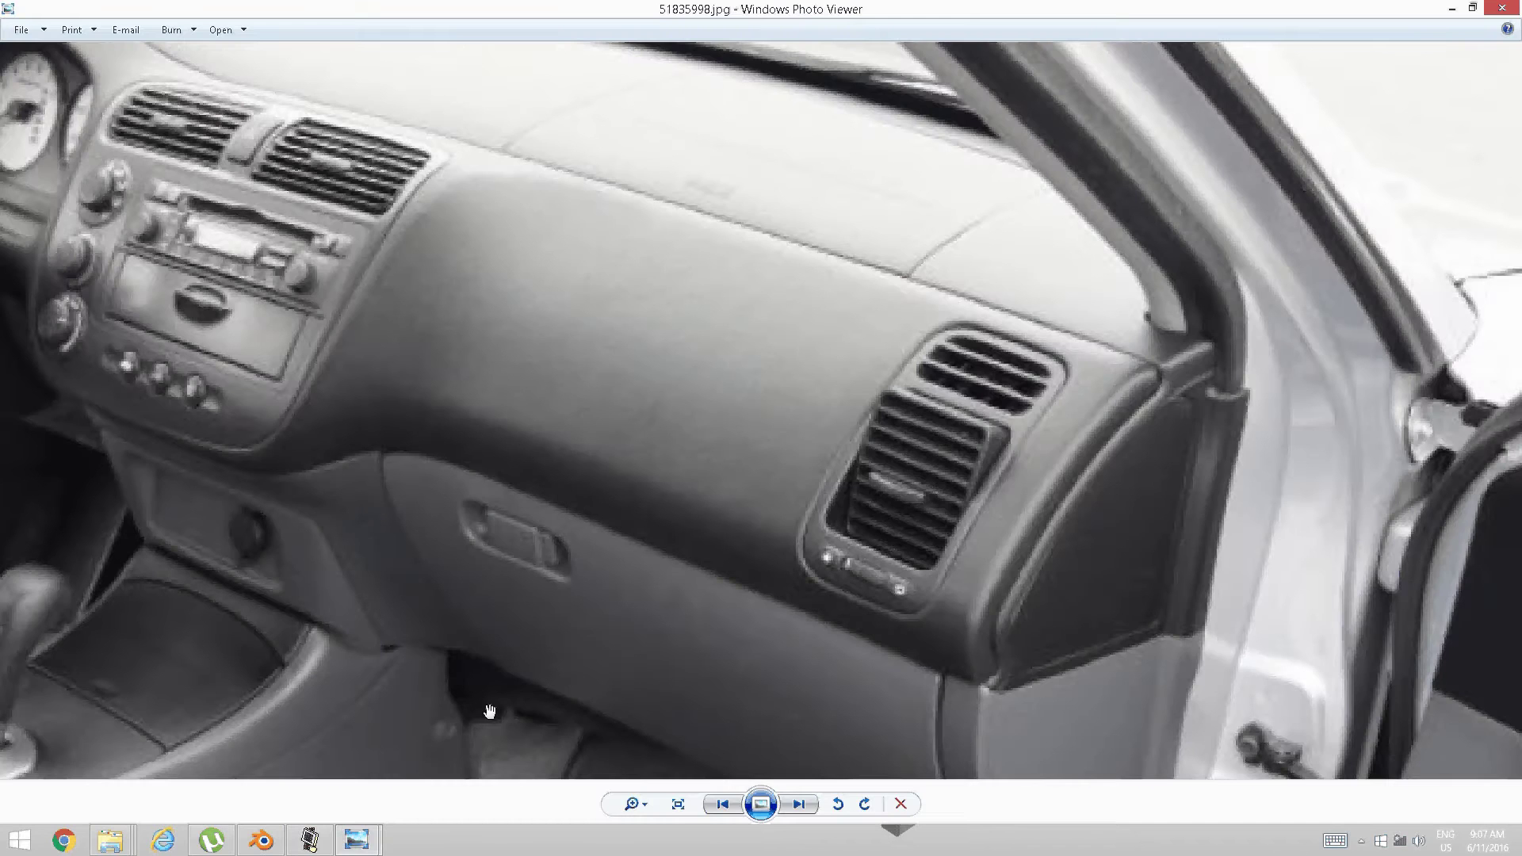
pyautogui.click(265, 839)
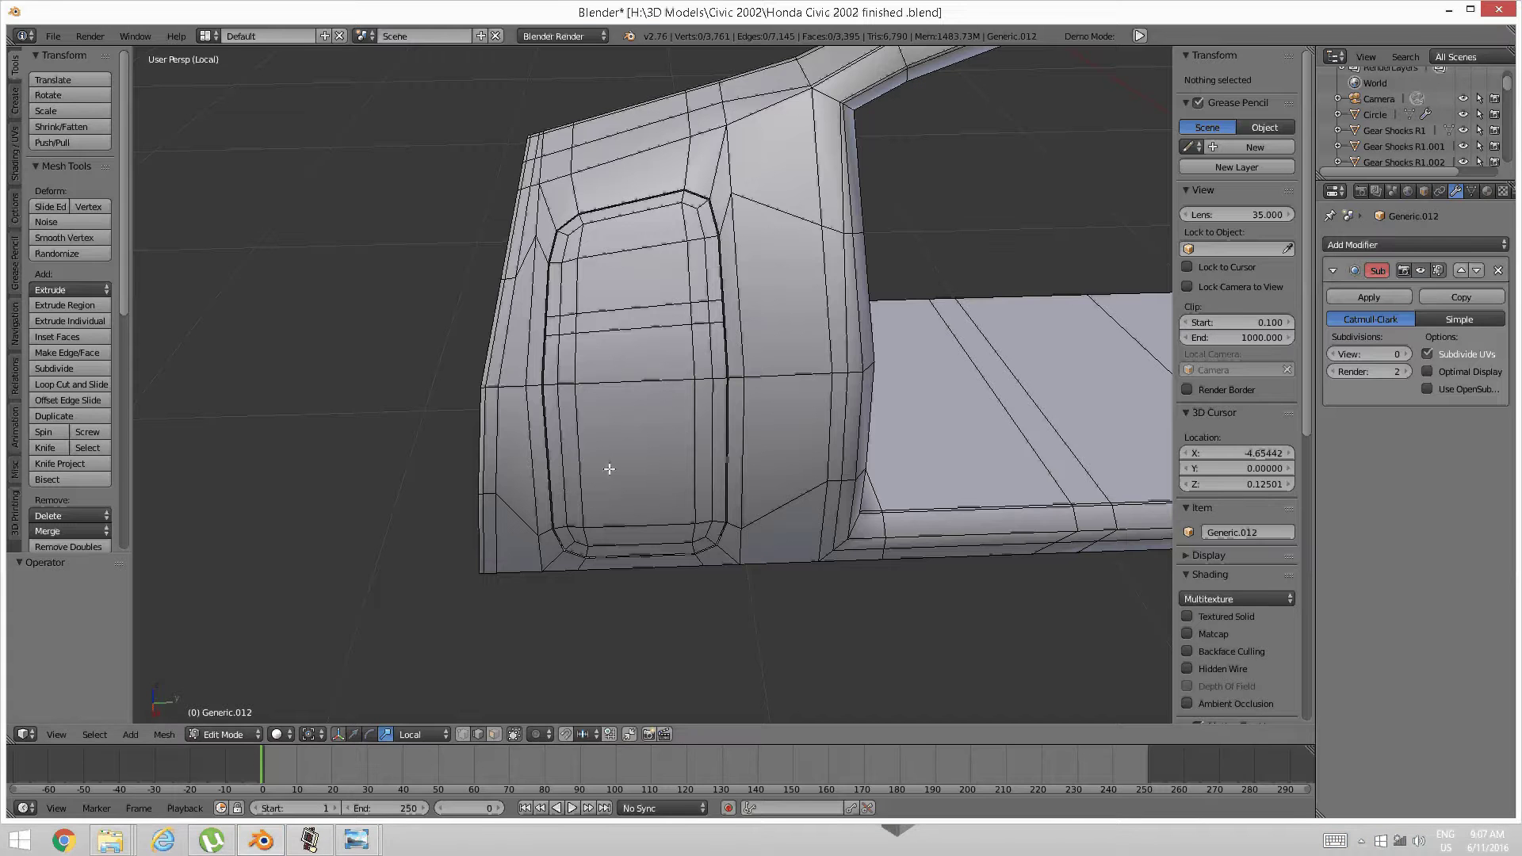
pyautogui.hotkey('ctrl', 'r')
pyautogui.click(611, 471)
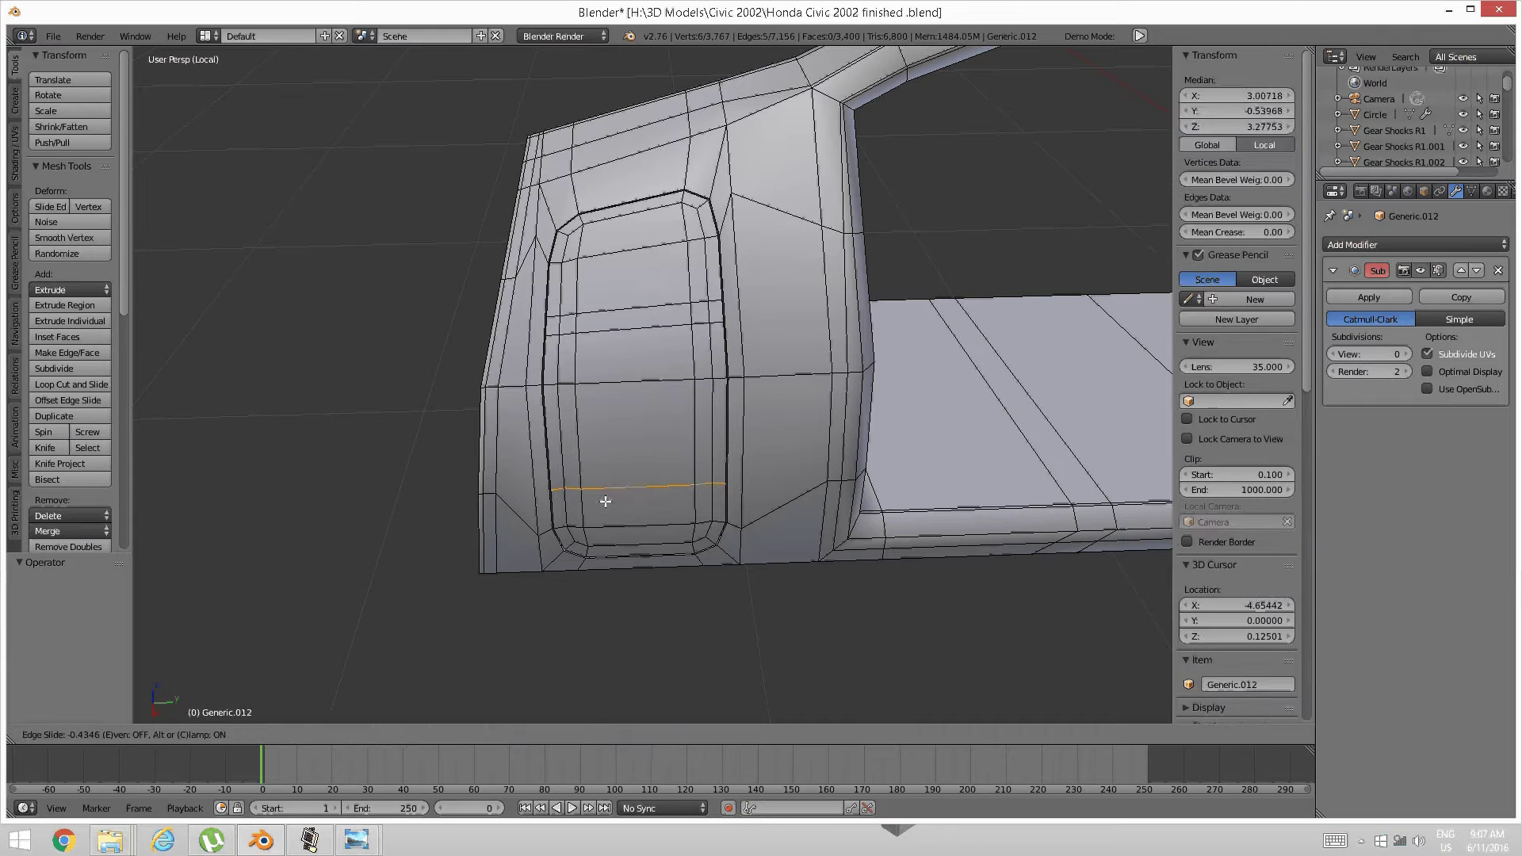
pyautogui.click(605, 501)
pyautogui.press('a')
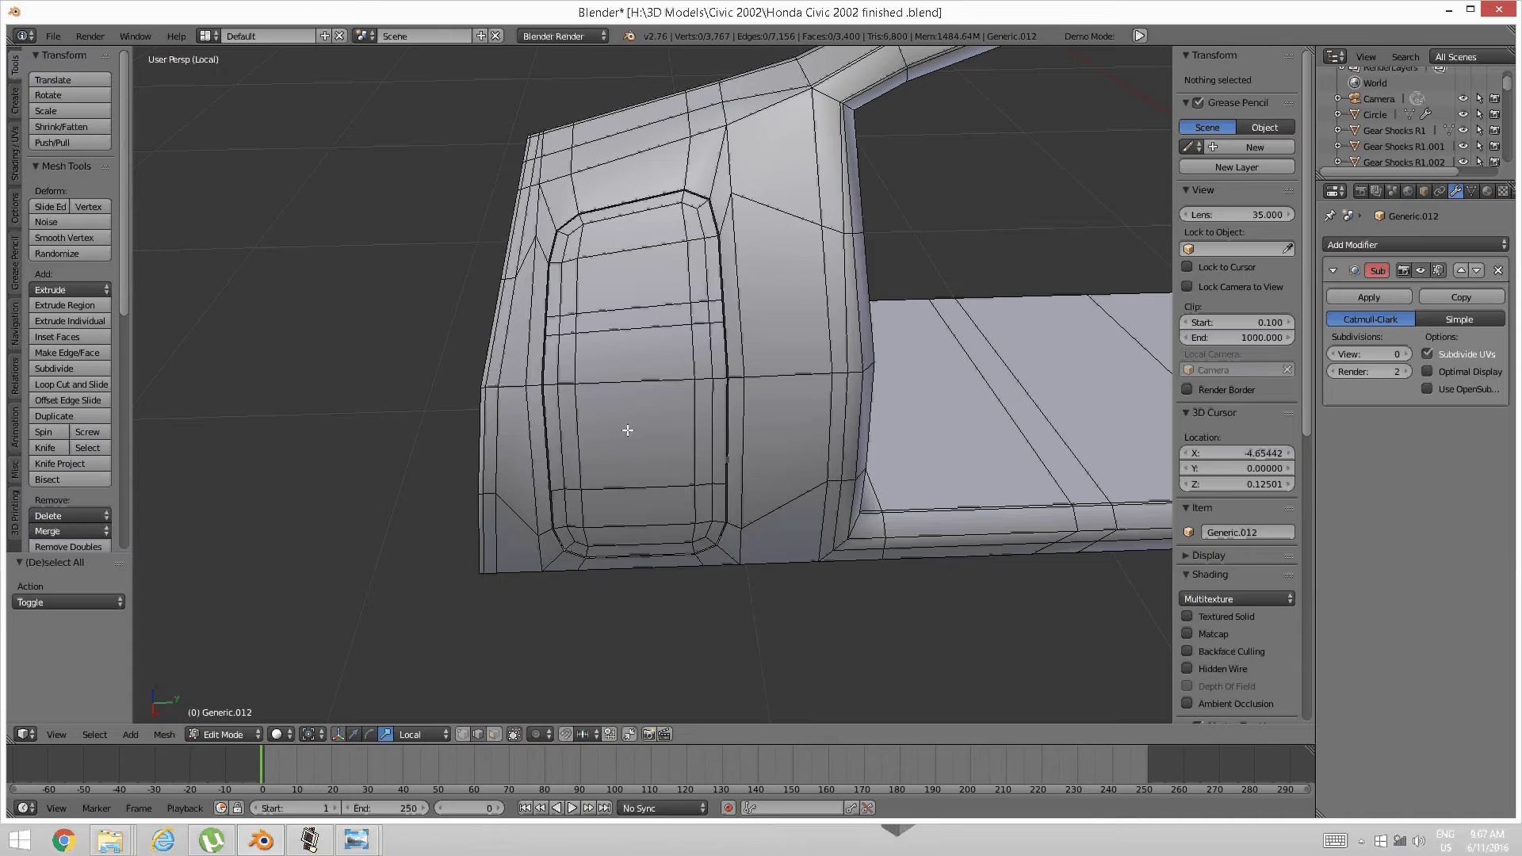
# Edge-slide the lowest horizontal loop of the vent panel slightly downward by about 0.147 and clear the selection
pyautogui.keyDown('shift'); pyautogui.moveTo(627, 431); pyautogui.dragTo(623, 435, button='middle'); pyautogui.keyUp('shift')
pyautogui.keyDown('alt'); pyautogui.rightClick(613, 498); pyautogui.keyUp('alt')
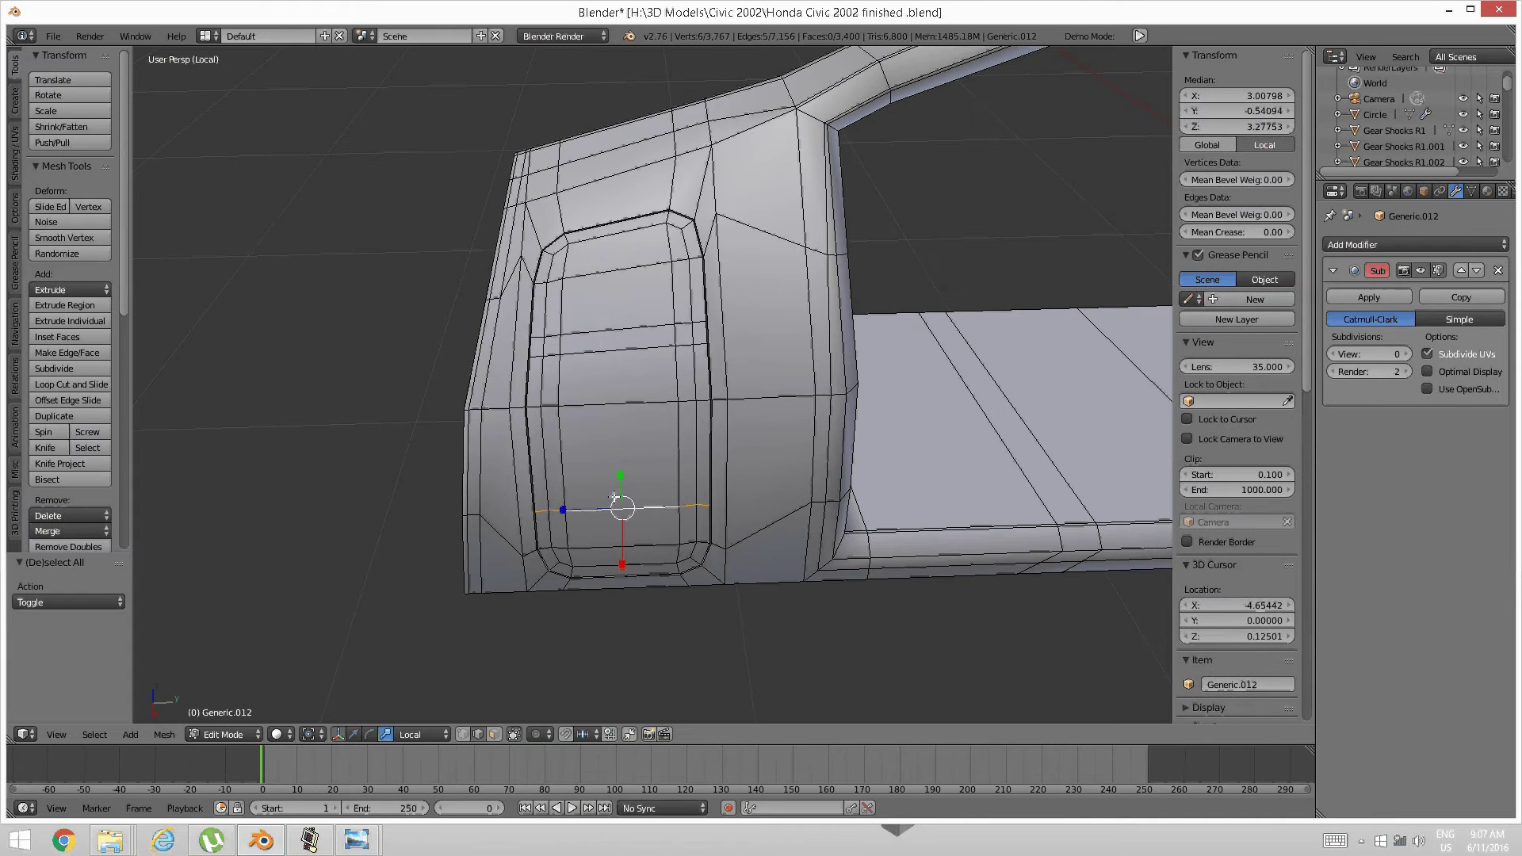
pyautogui.hotkey('ctrl', 'e')
pyautogui.click(606, 502)
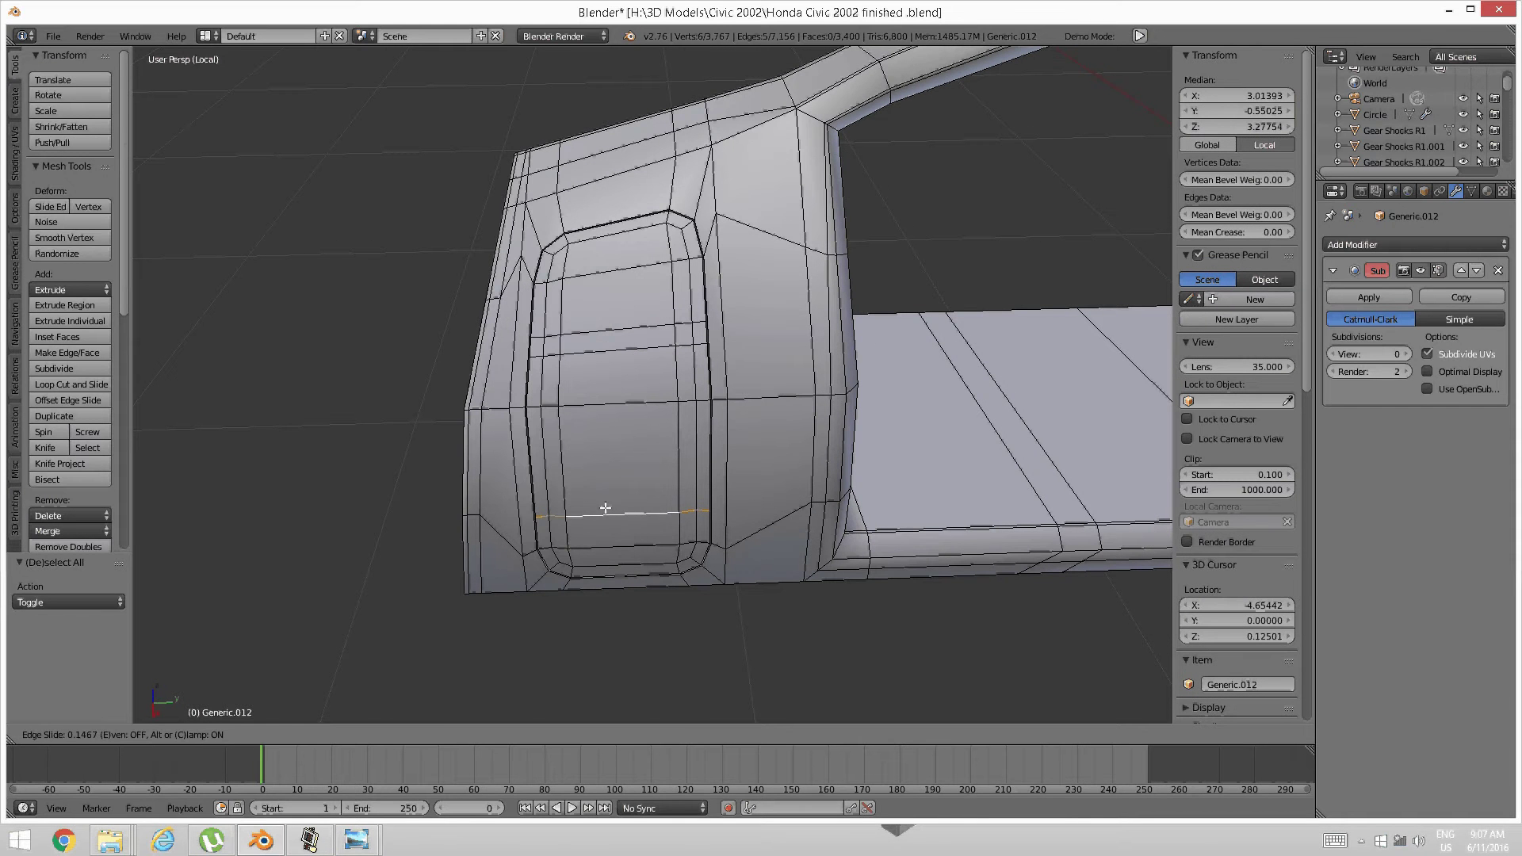
pyautogui.click(606, 508)
pyautogui.press('a')
pyautogui.moveTo(609, 506); pyautogui.dragTo(623, 459, button='middle')
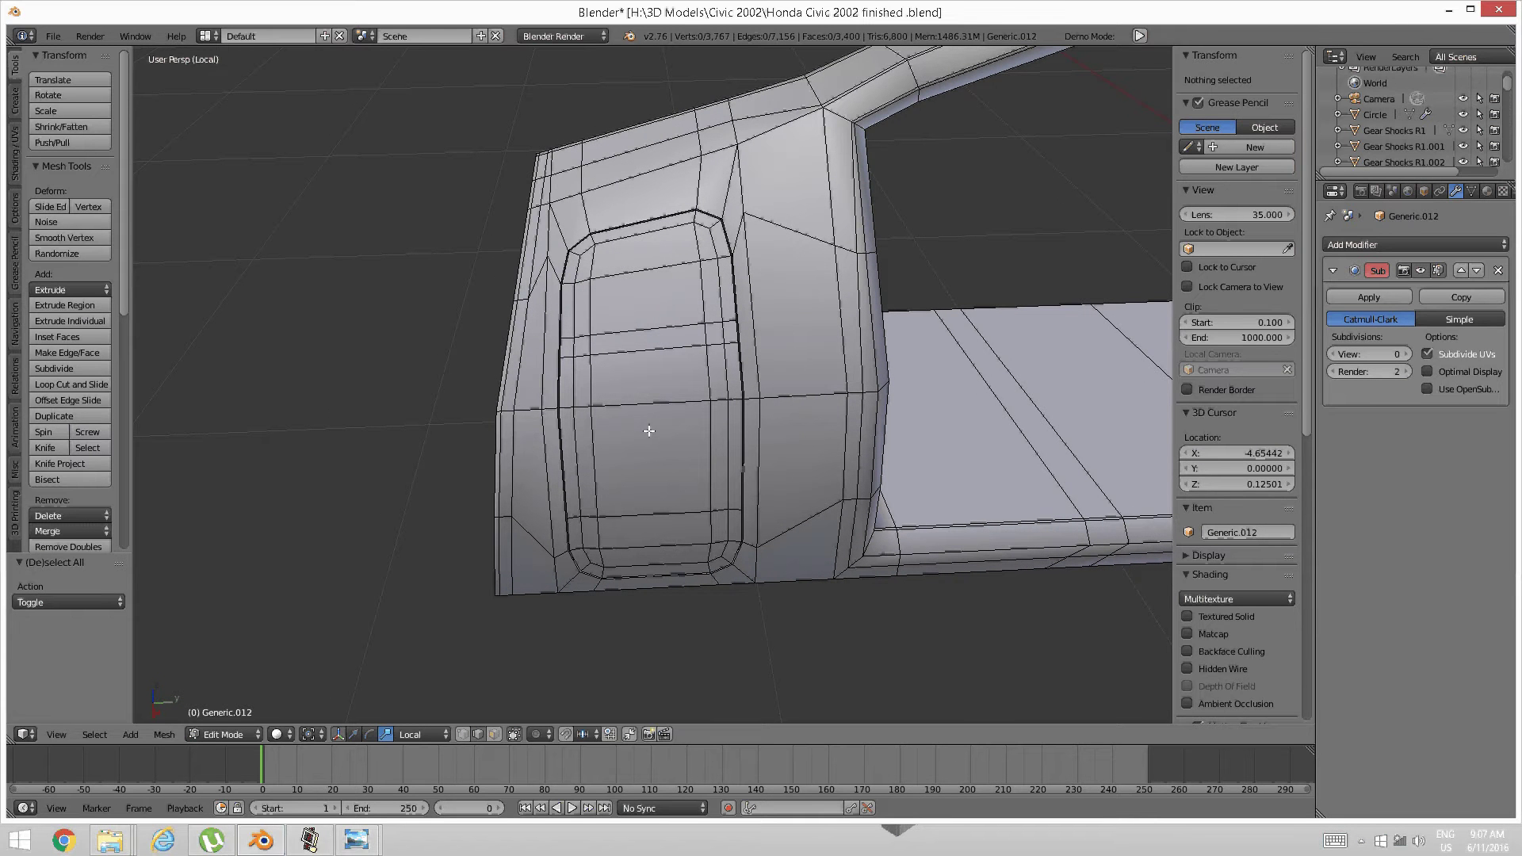
# Switch to face selection, check the large vent's outline in 51835998.jpg and return to Blender
pyautogui.hotkey('ctrl', 'Tab')
pyautogui.click(587, 387)
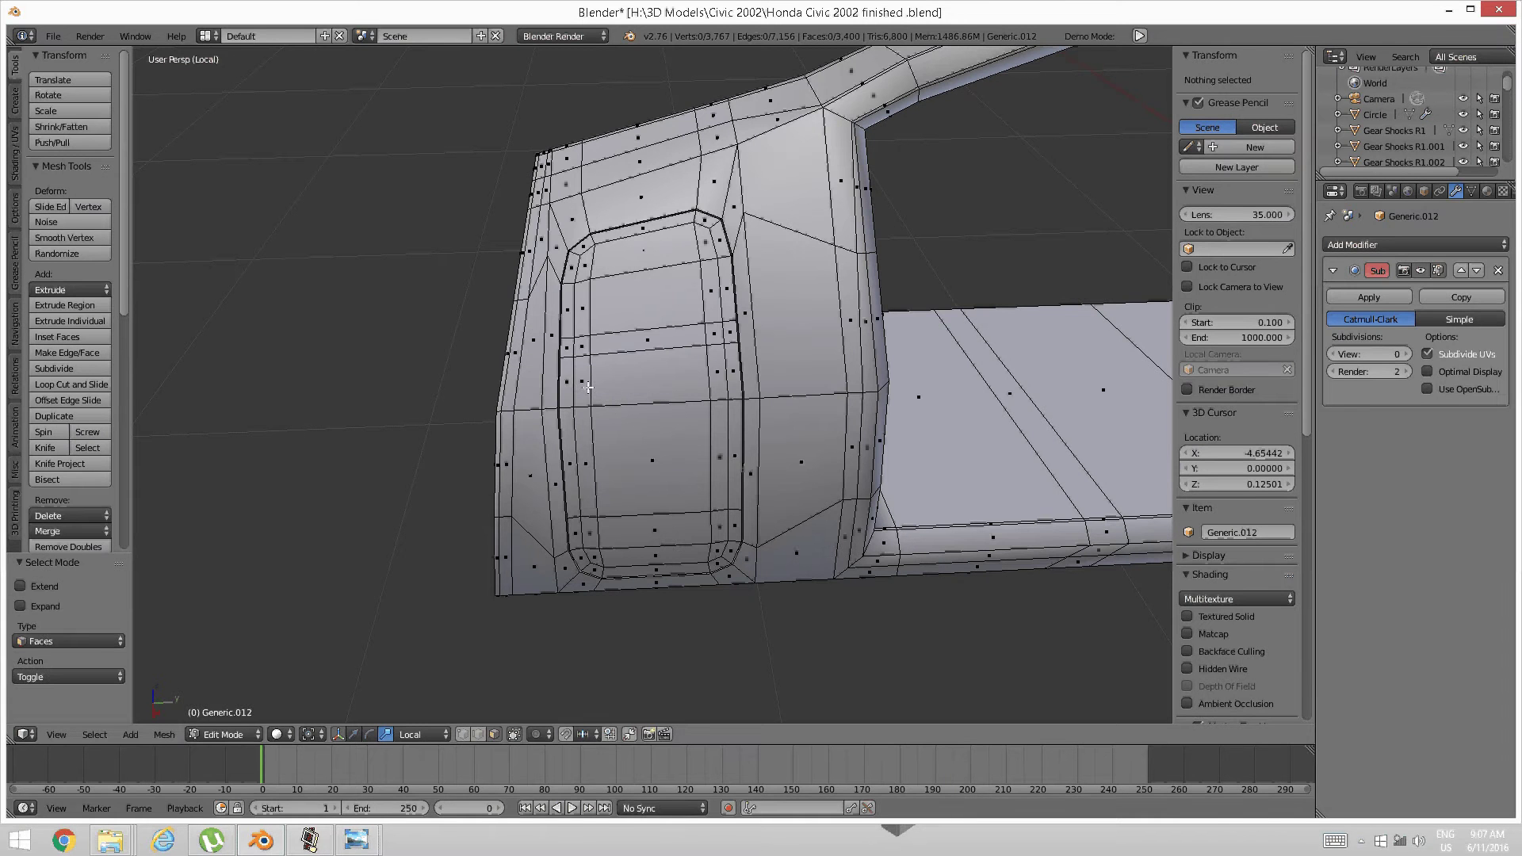
pyautogui.click(413, 793)
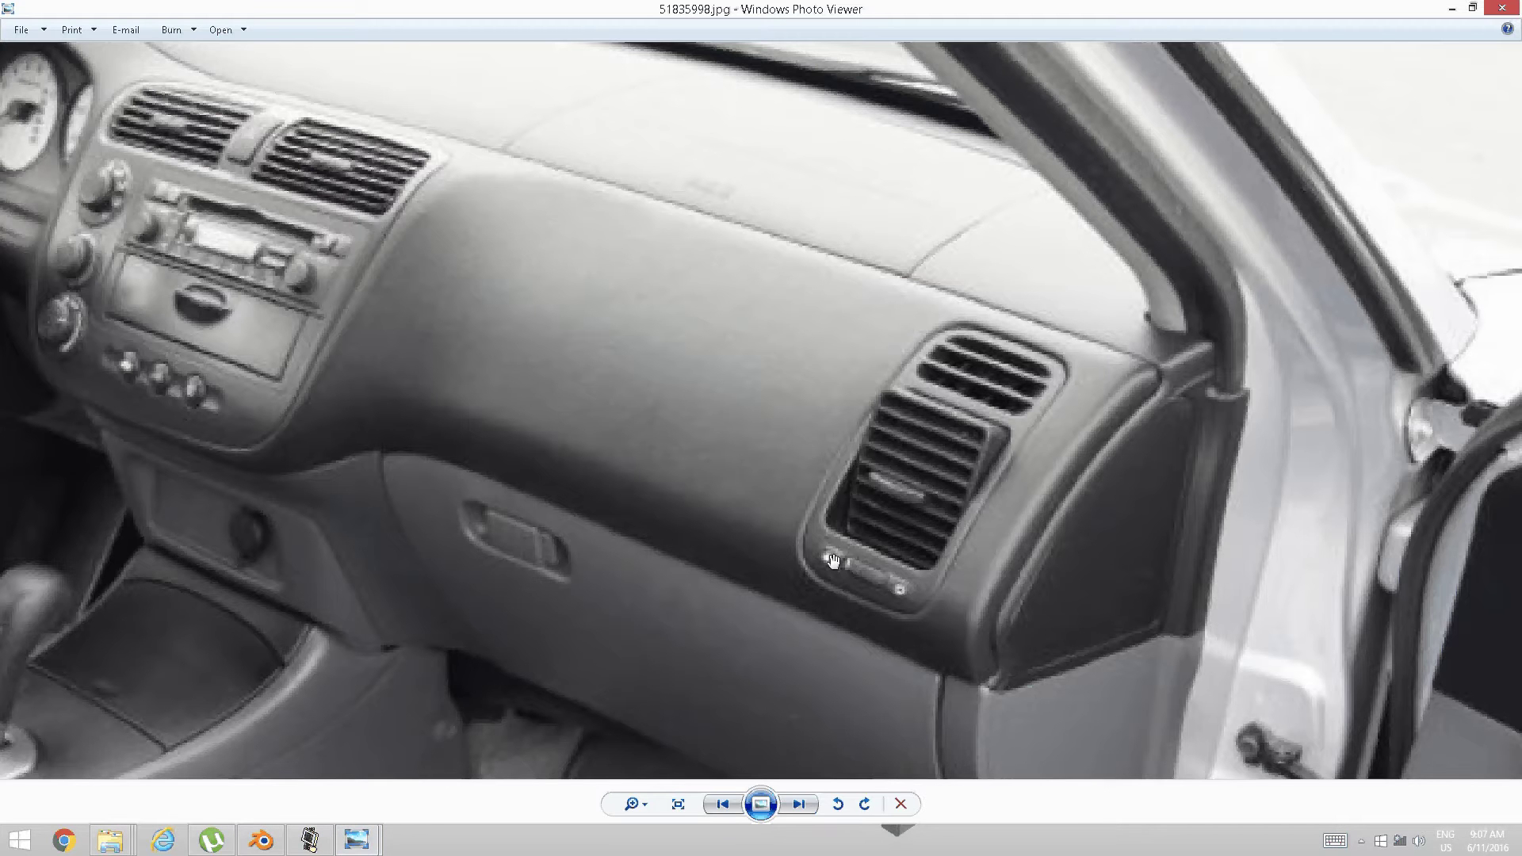
pyautogui.moveTo(277, 847)
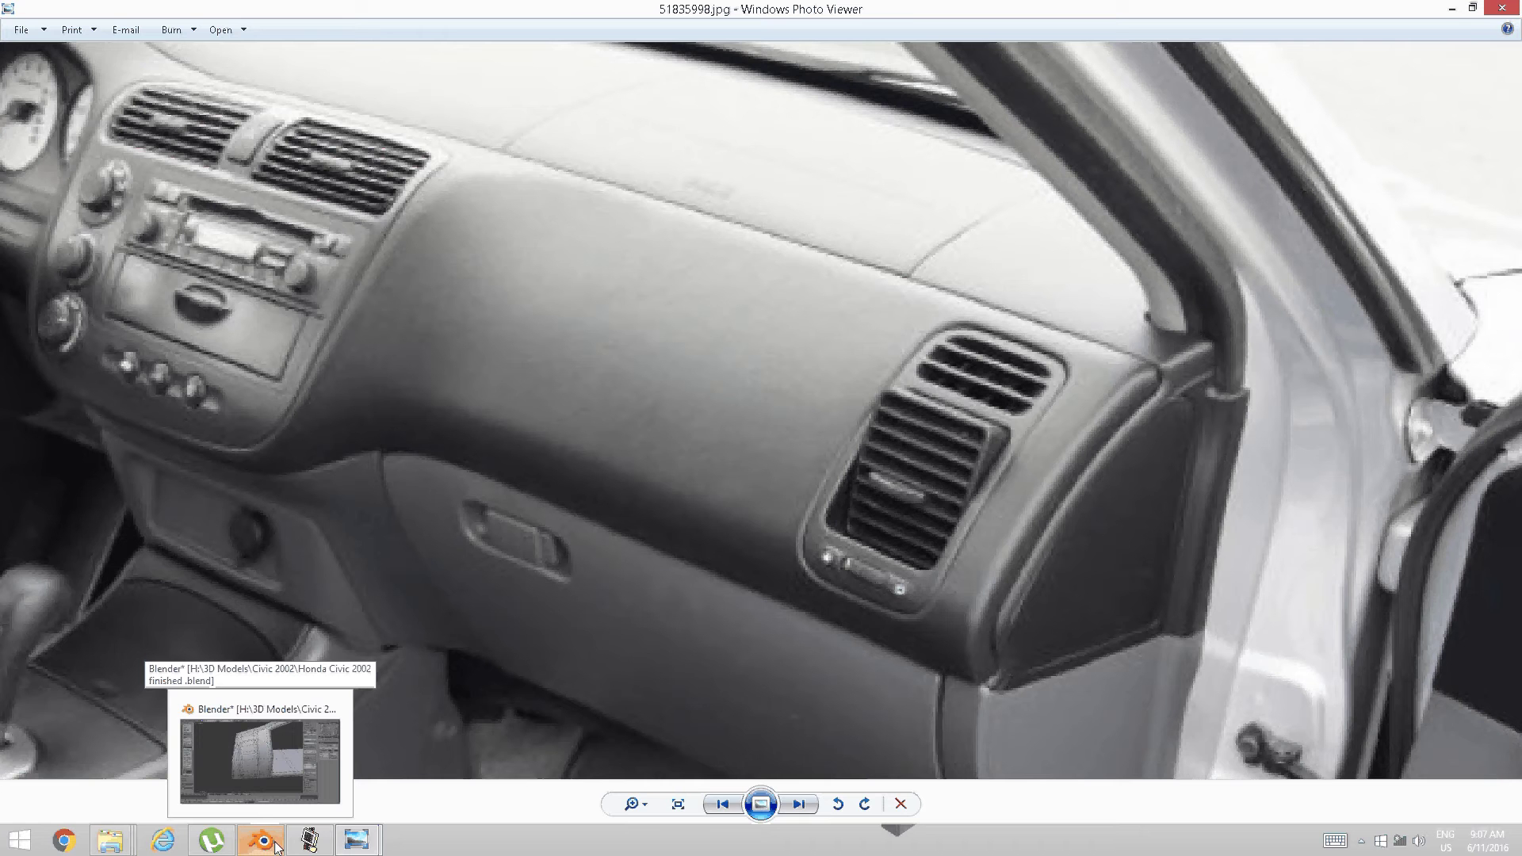
pyautogui.click(276, 847)
# Select the six faces of the large lower vent opening and inset them by 0.0030
pyautogui.rightClick(600, 392)
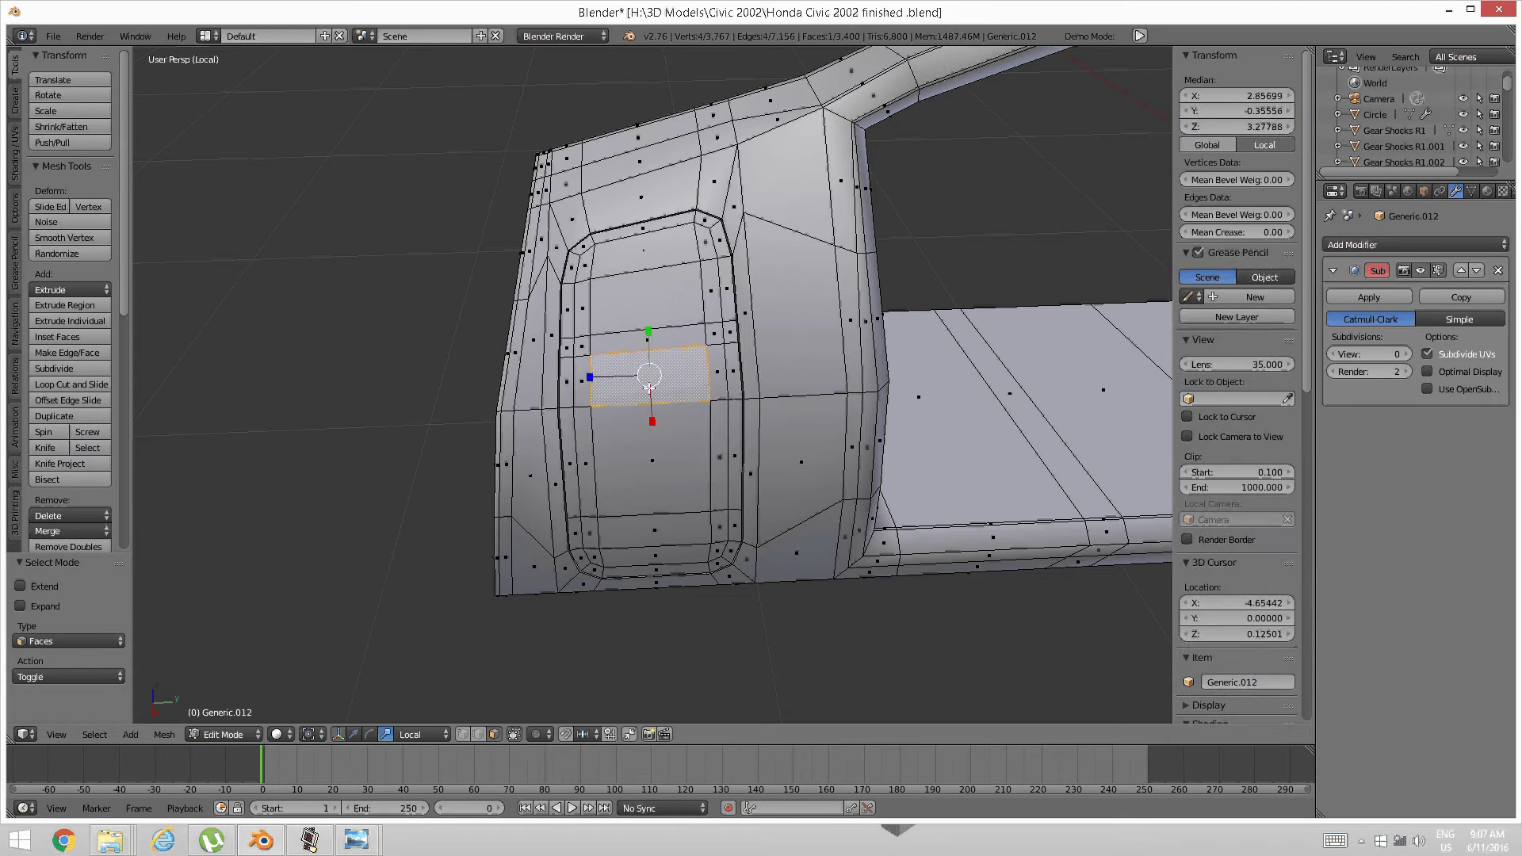
pyautogui.keyDown('shift'); pyautogui.rightClick(590, 396); pyautogui.keyUp('shift')
pyautogui.keyDown('shift'); pyautogui.rightClick(719, 398); pyautogui.keyUp('shift')
pyautogui.keyDown('shift'); pyautogui.rightClick(717, 452); pyautogui.keyUp('shift')
pyautogui.keyDown('shift'); pyautogui.rightClick(703, 463); pyautogui.keyUp('shift')
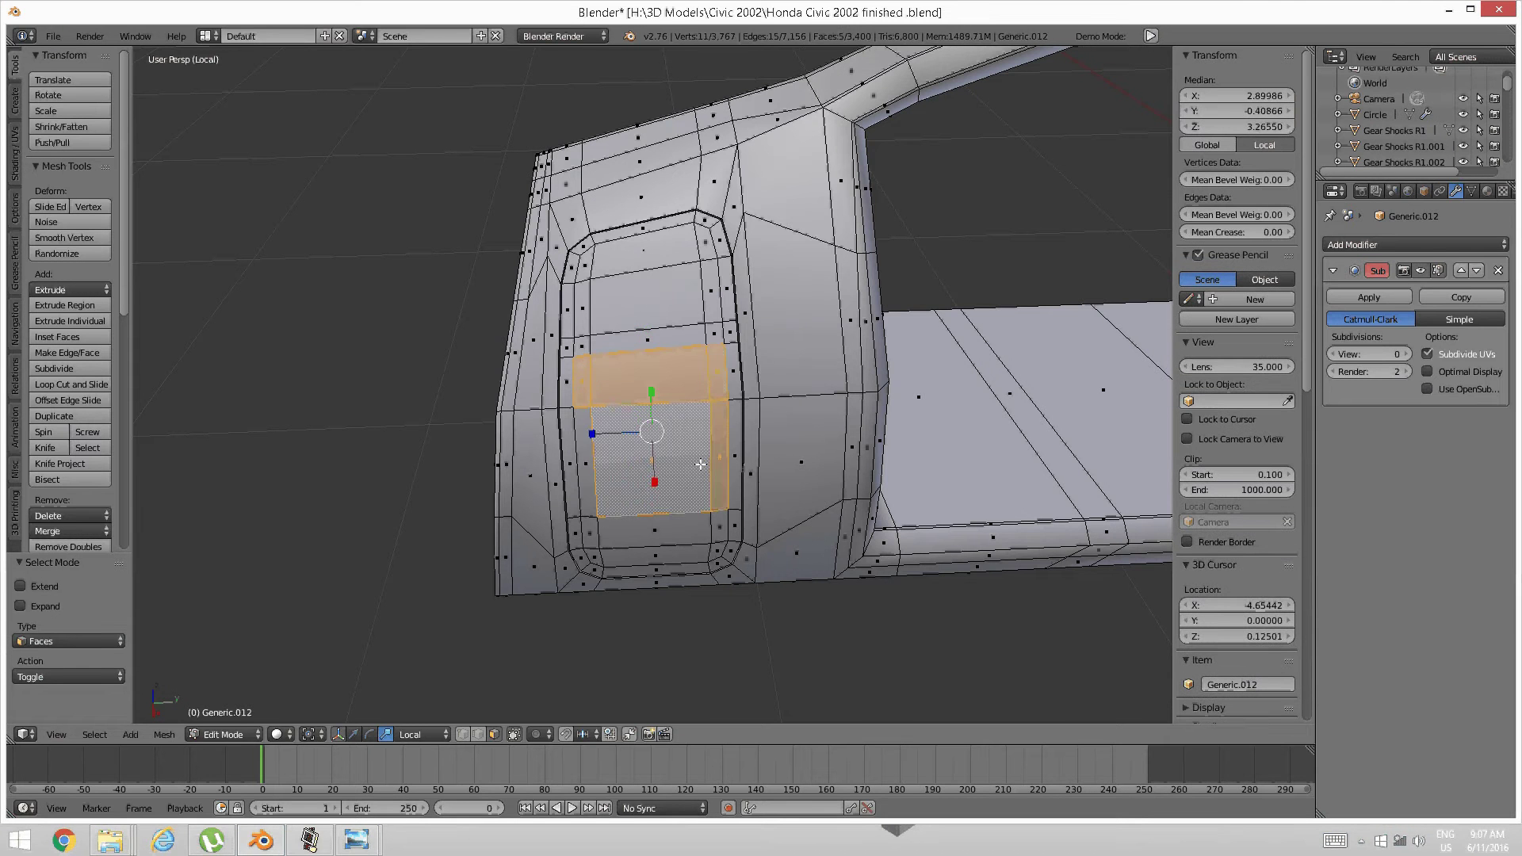
pyautogui.keyDown('shift'); pyautogui.rightClick(718, 530); pyautogui.keyUp('shift')
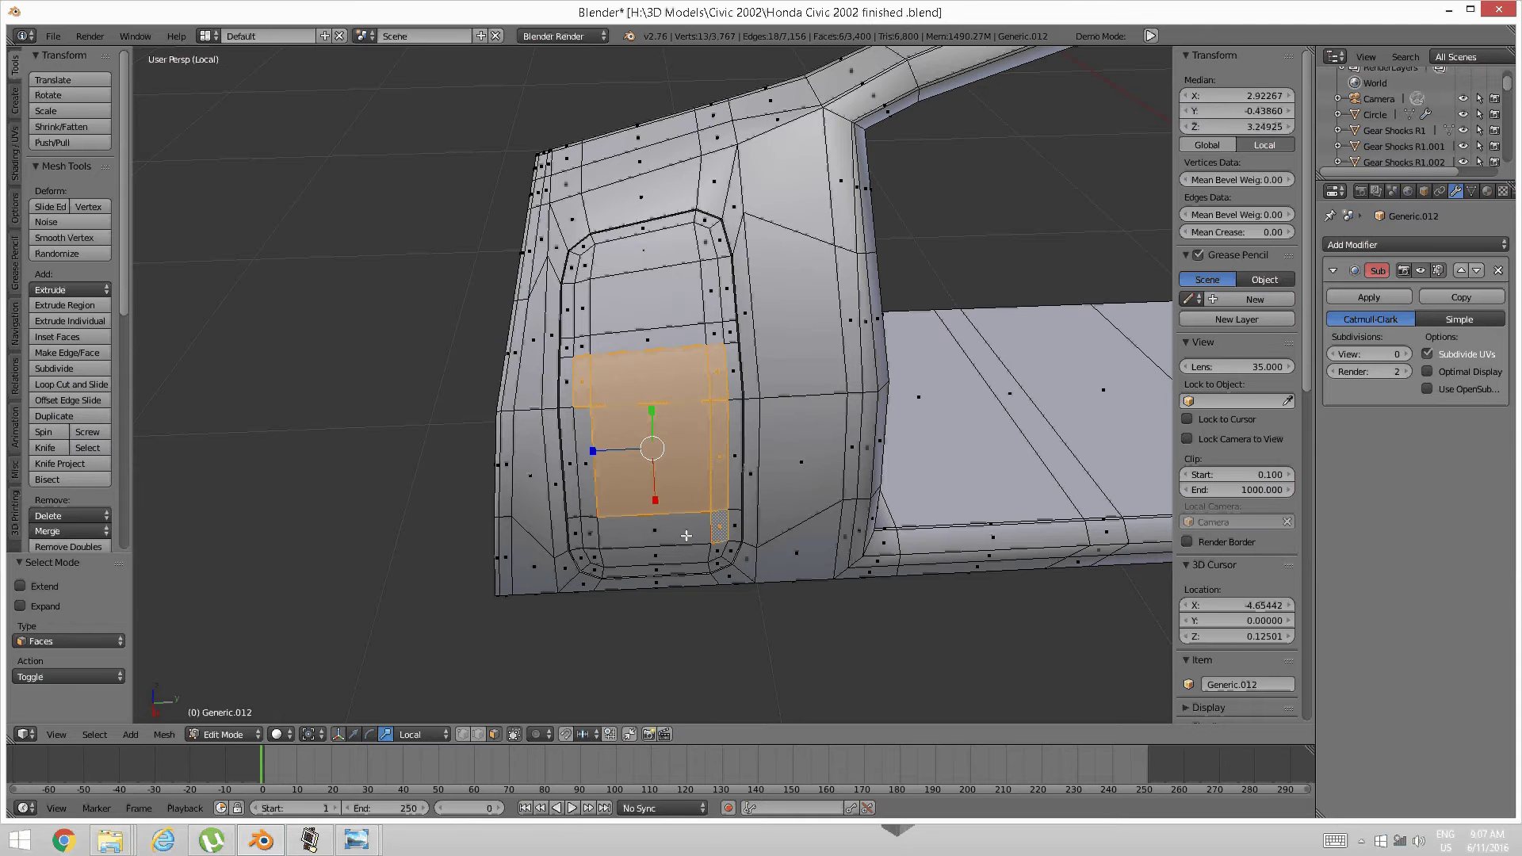
pyautogui.hotkey('ctrl', 'z')
pyautogui.keyDown('shift'); pyautogui.rightClick(586, 463); pyautogui.keyUp('shift')
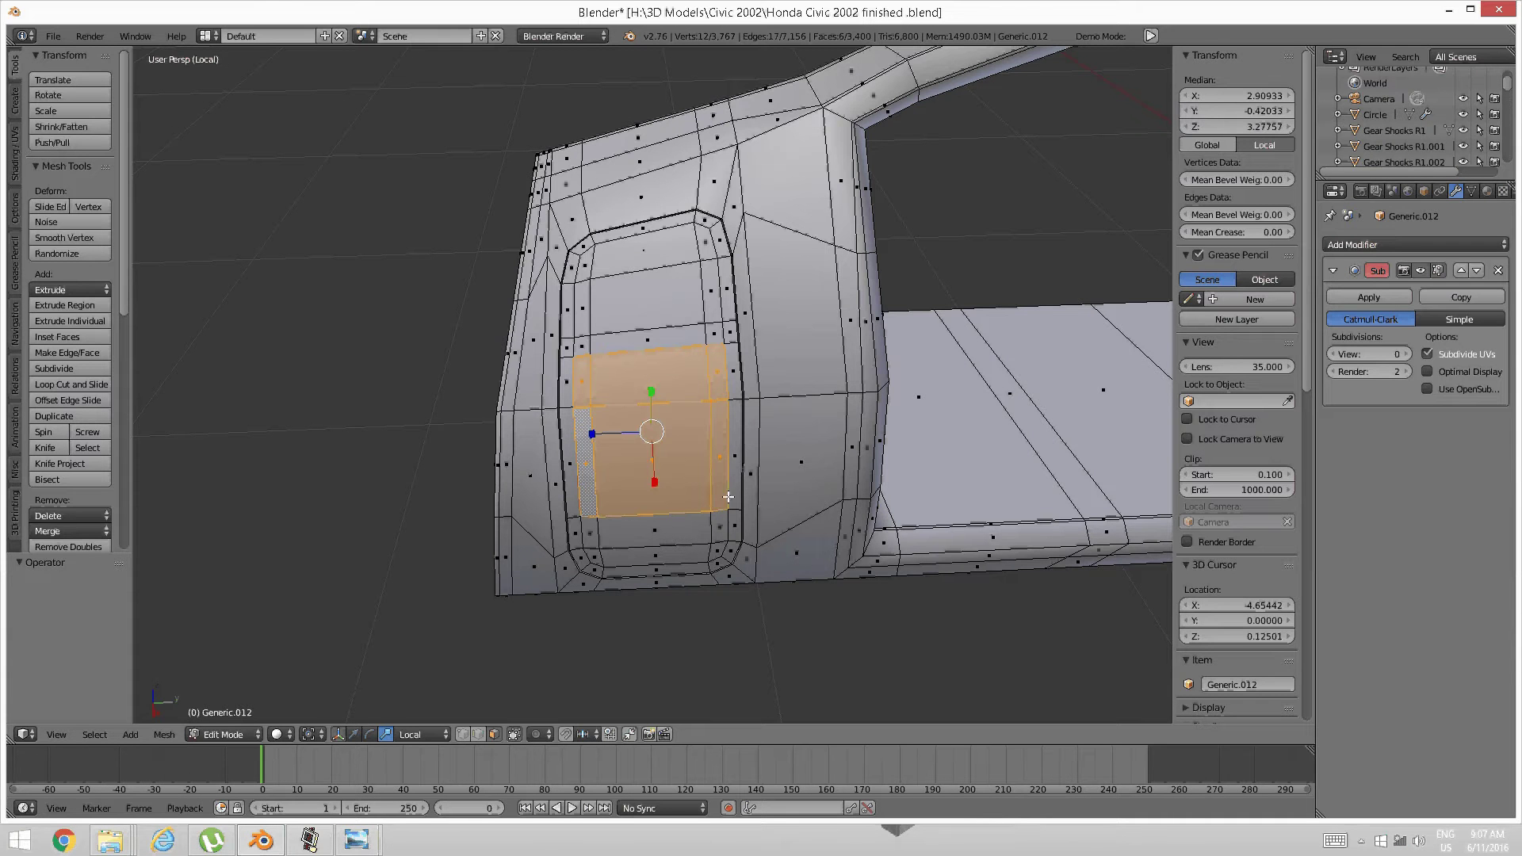
pyautogui.press('i')
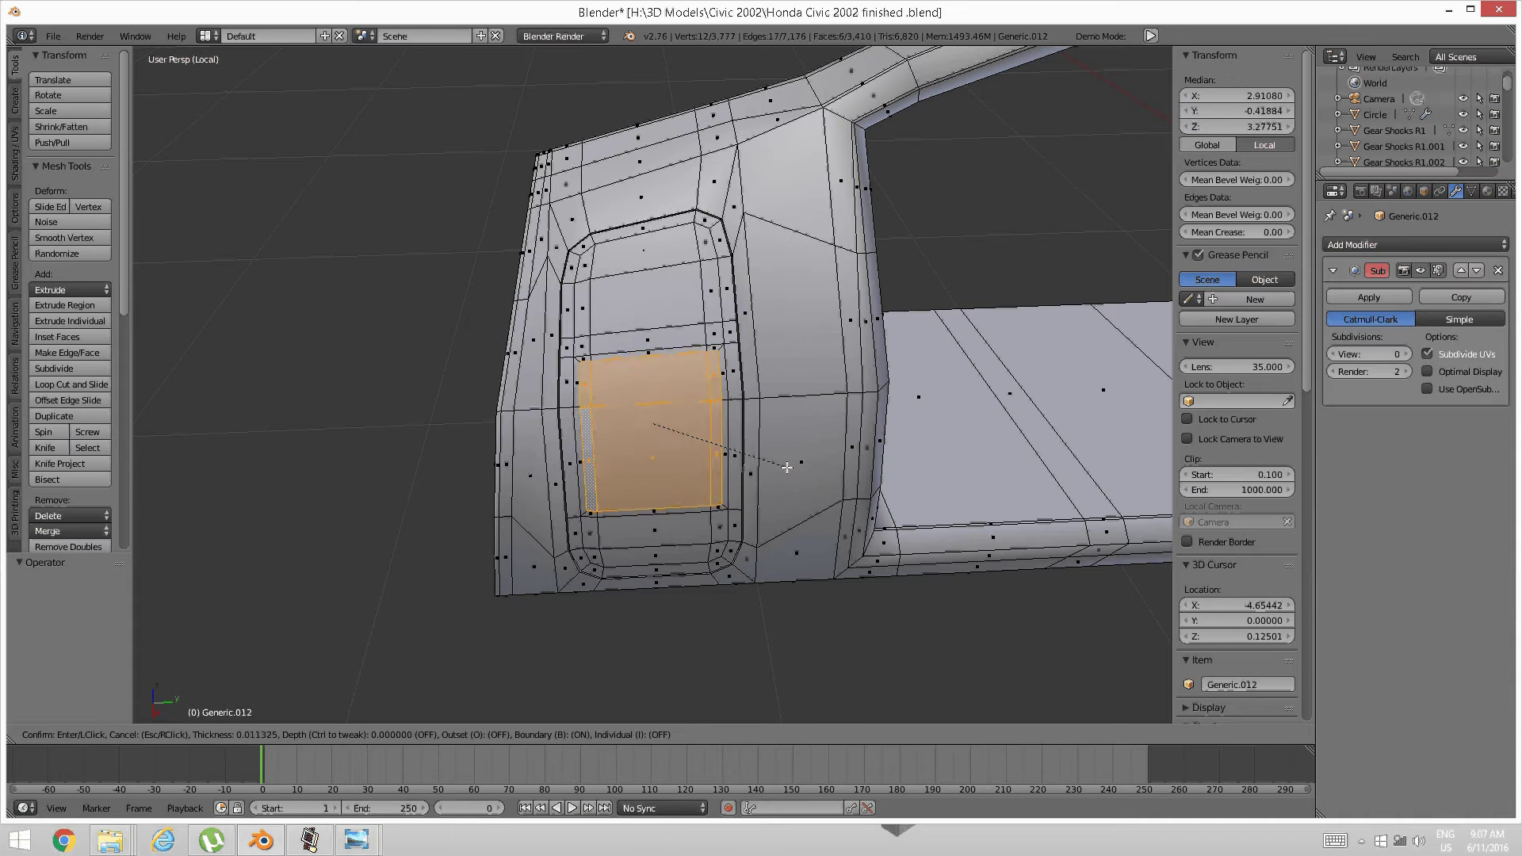
pyautogui.click(836, 470)
# Clear the selection and show the mesh in wireframe at the upper corner of the inset opening
pyautogui.keyDown('ctrl'); pyautogui.moveTo(762, 486); pyautogui.dragTo(757, 462, button='middle'); pyautogui.keyUp('ctrl')
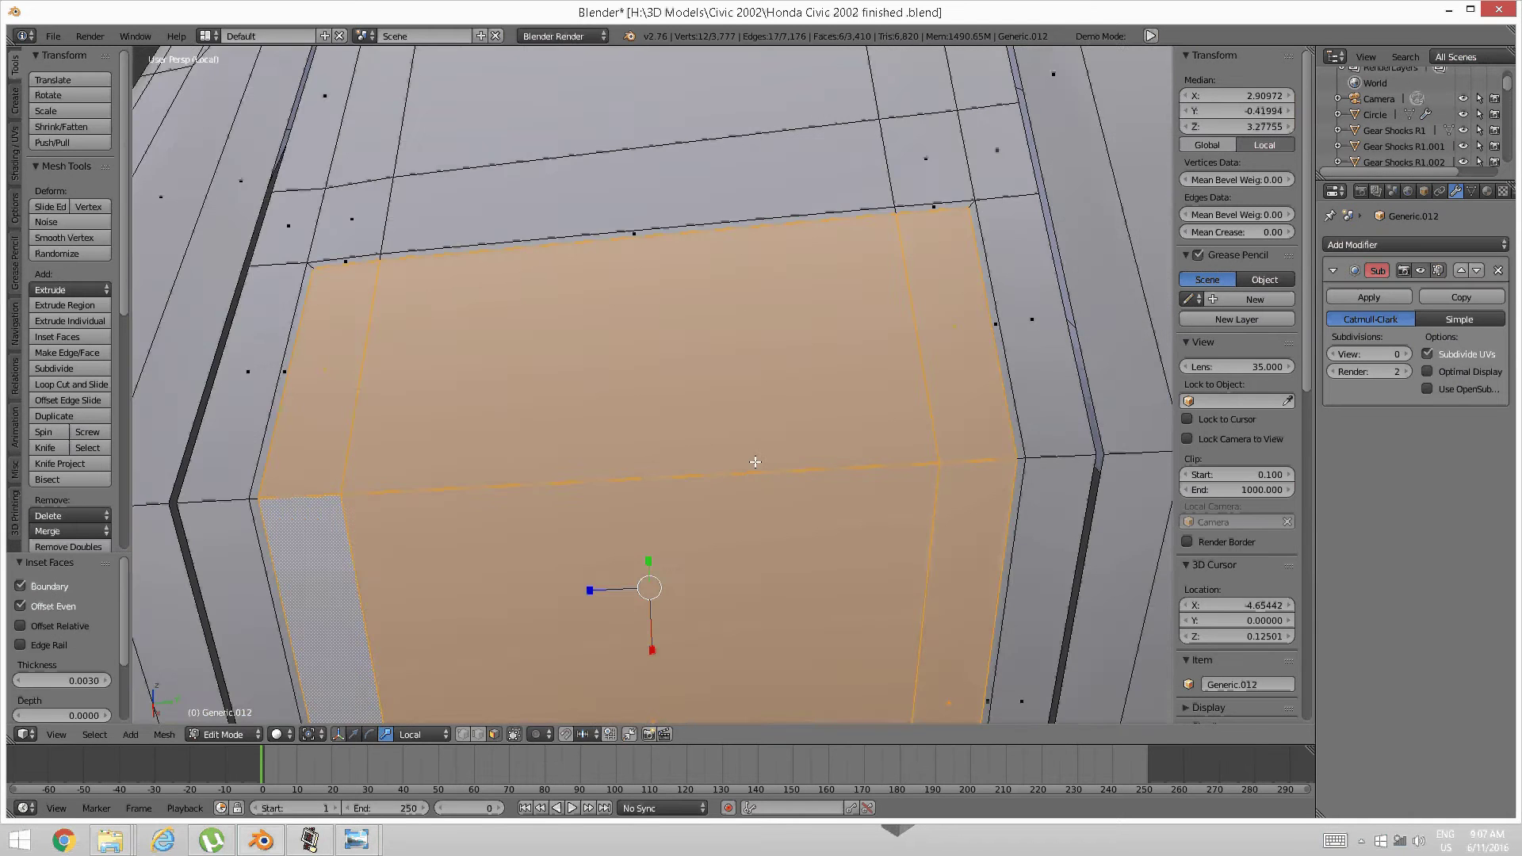
pyautogui.keyDown('shift'); pyautogui.moveTo(1086, 250); pyautogui.dragTo(755, 452, button='middle'); pyautogui.keyUp('shift')
pyautogui.press('a')
pyautogui.press('z')
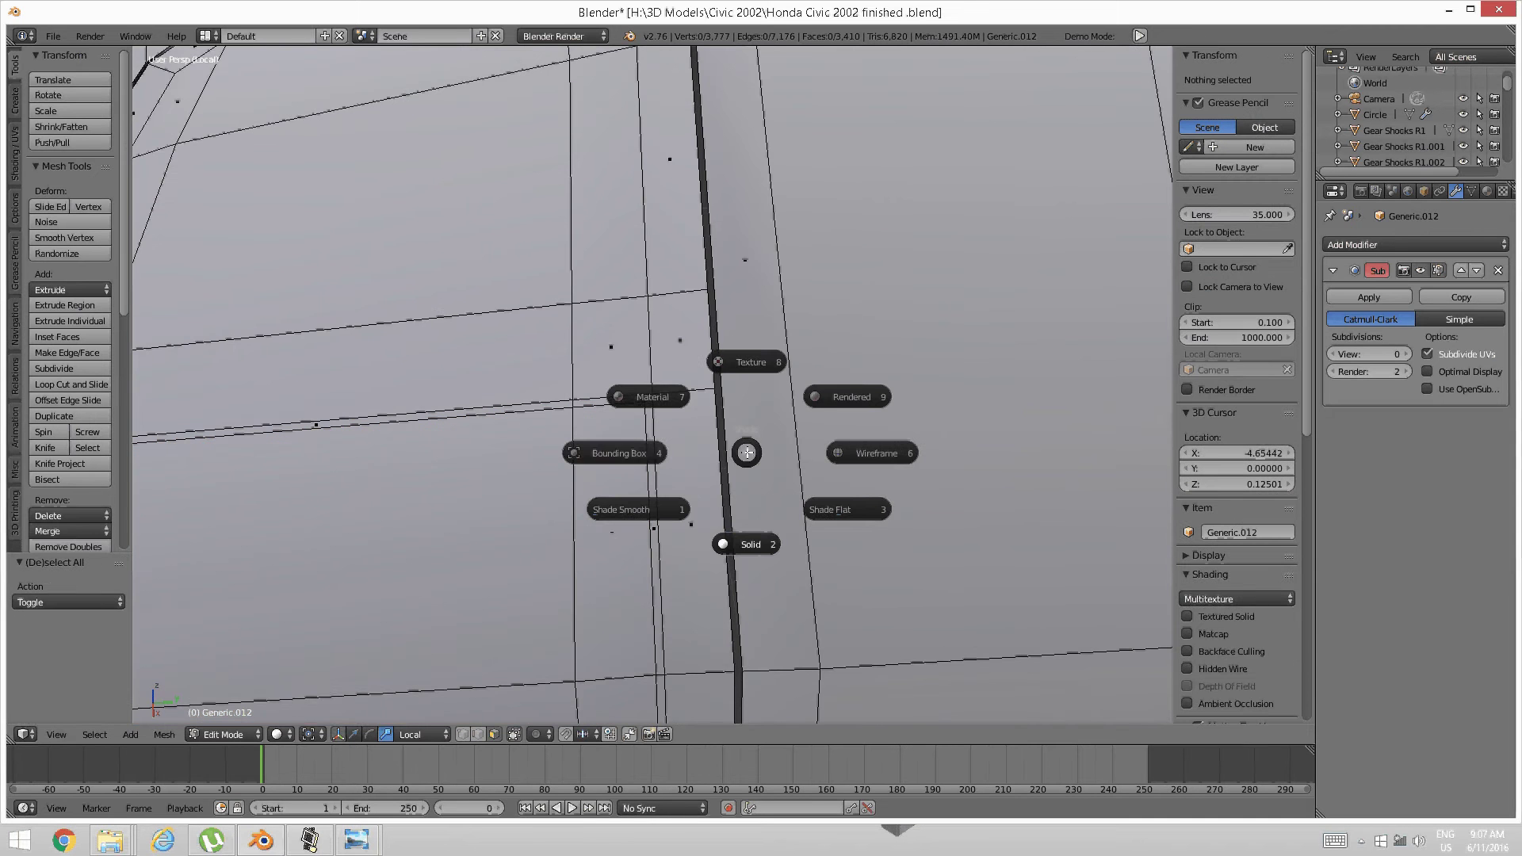
pyautogui.click(611, 467)
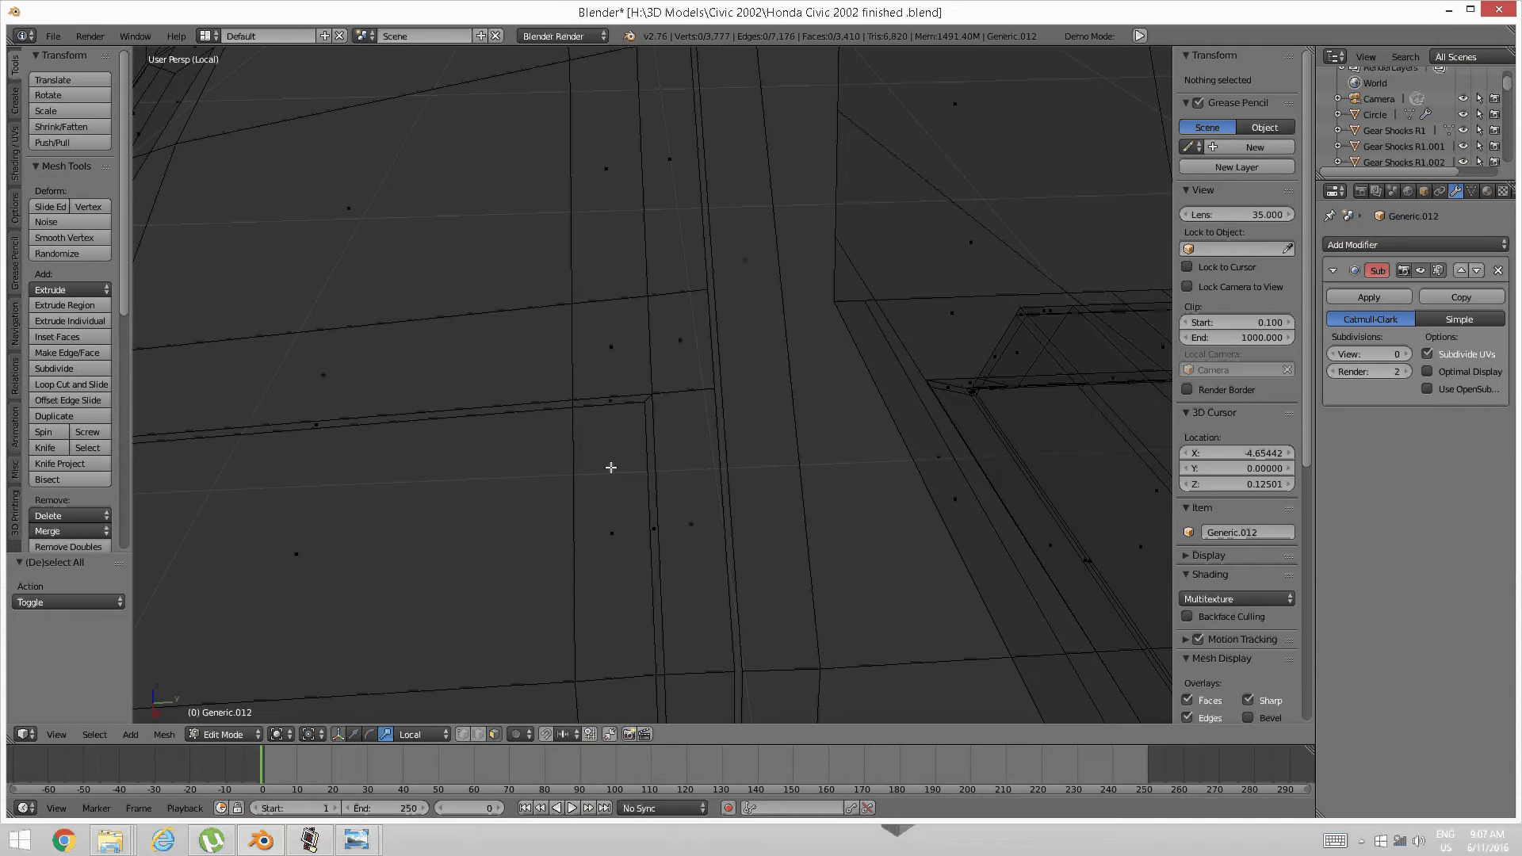
pyautogui.hotkey('ctrl', 'Tab')
pyautogui.click(630, 426)
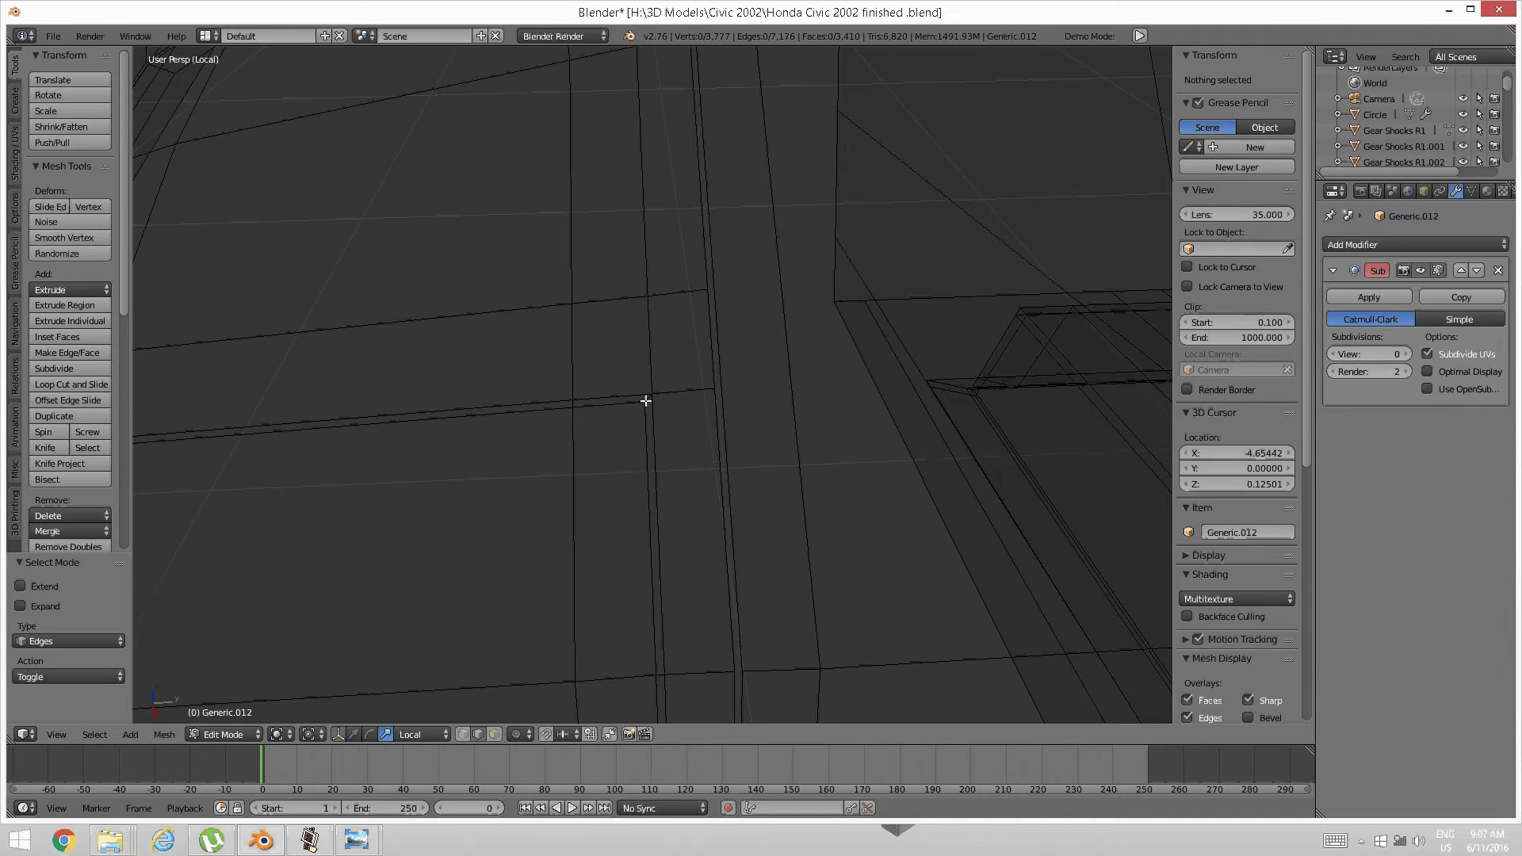
pyautogui.rightClick(651, 400)
pyautogui.press('a')
# In face selection, delete the thin ring of ten inset faces around the large vent opening and return to solid shading
pyautogui.hotkey('ctrl', 'Tab')
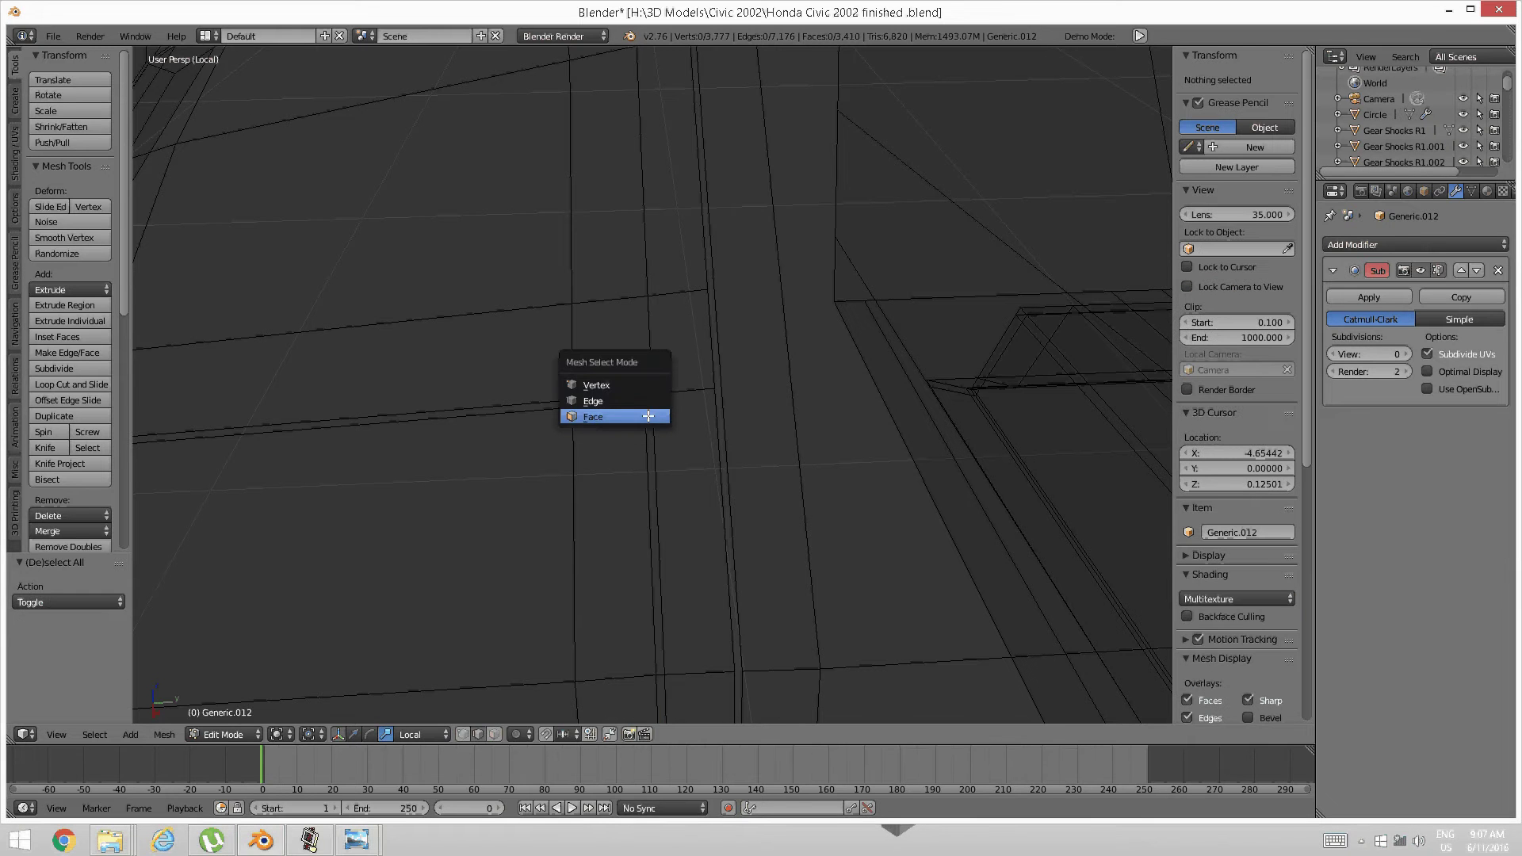
pyautogui.click(647, 414)
pyautogui.keyDown('alt'); pyautogui.rightClick(649, 400); pyautogui.keyUp('alt')
pyautogui.press('x')
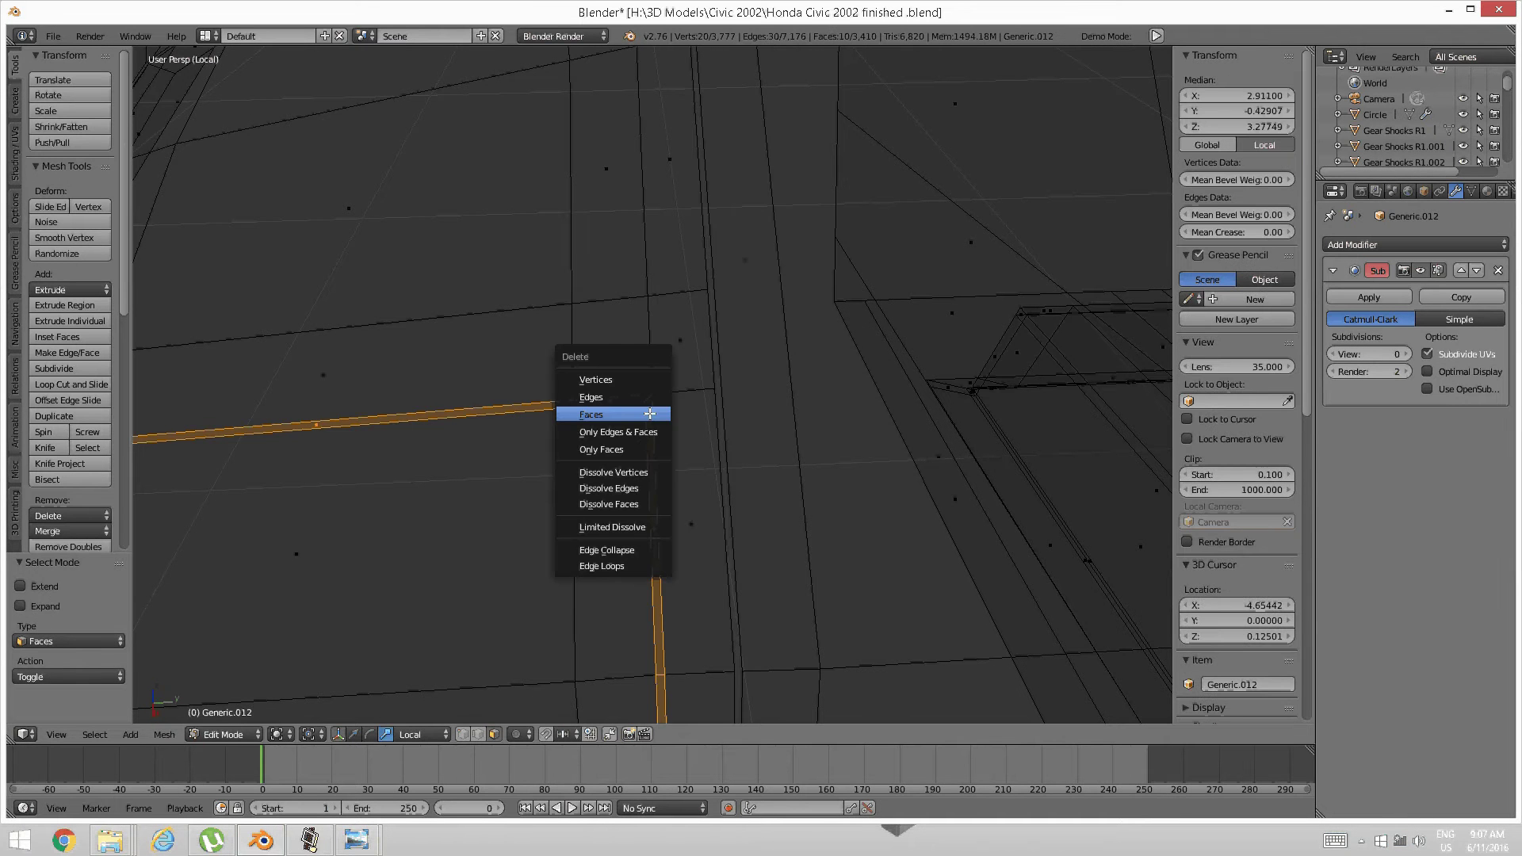
pyautogui.click(649, 412)
pyautogui.press('z')
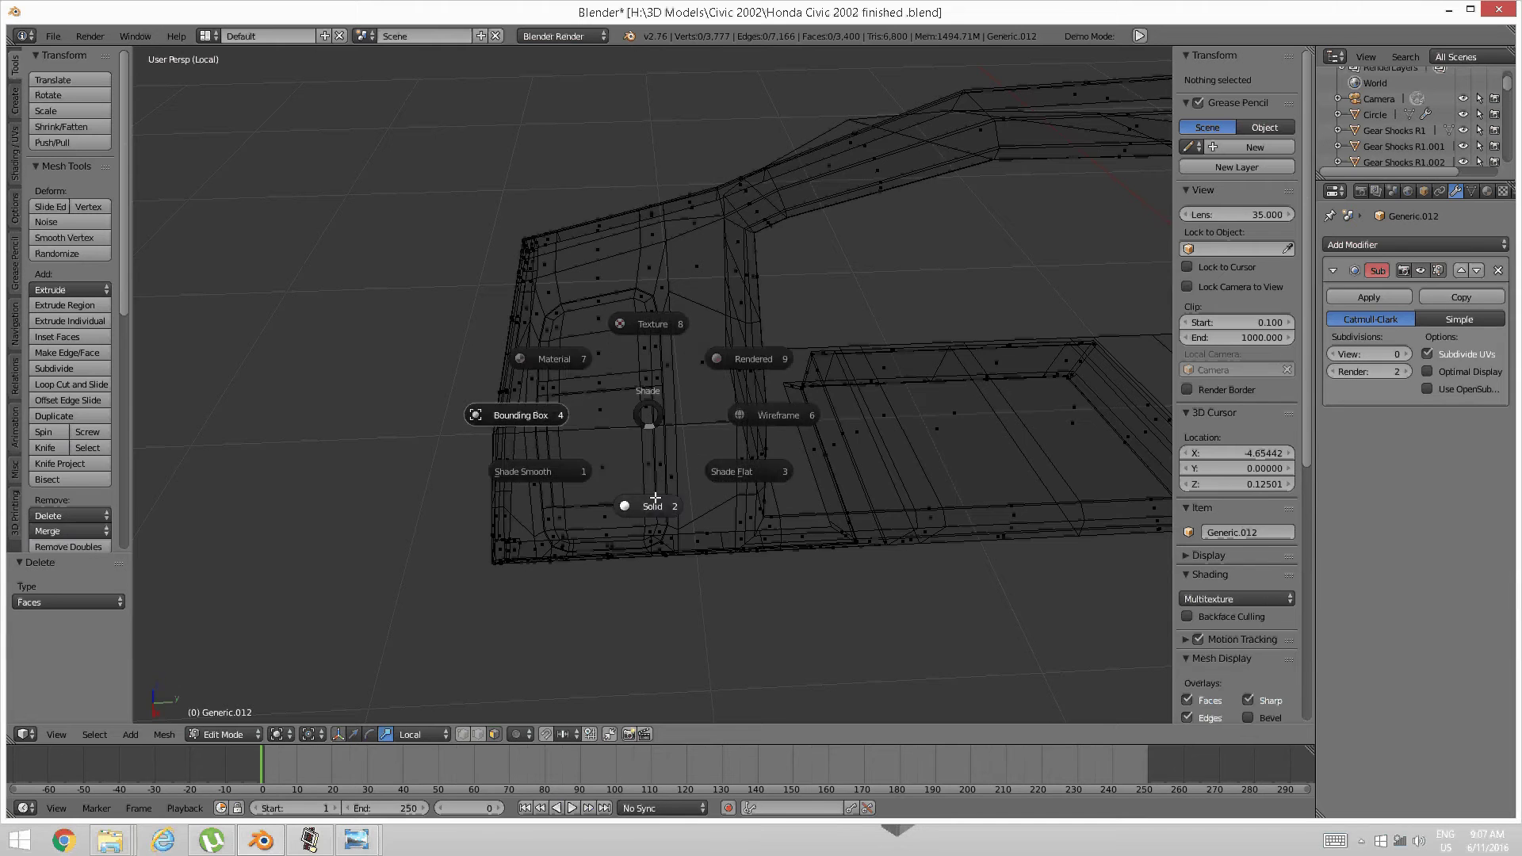
pyautogui.click(655, 499)
# Inspect the gap around the large vent opening and compare it with the vent in 51835998.jpg
pyautogui.scroll(6, 626, 501)
pyautogui.keyDown('shift'); pyautogui.moveTo(618, 503); pyautogui.dragTo(625, 491, button='middle'); pyautogui.keyUp('shift')
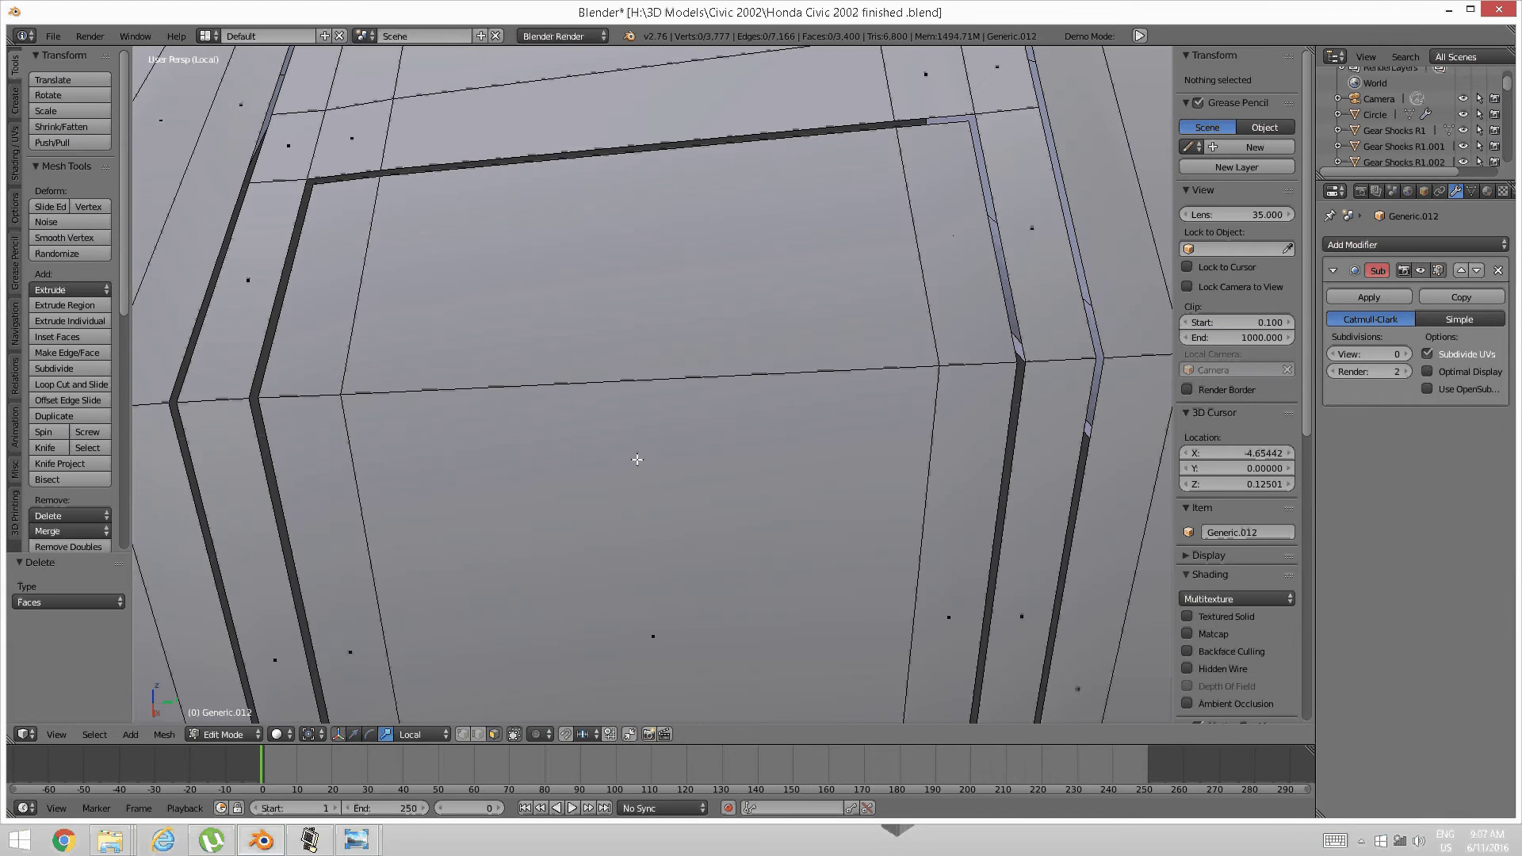
pyautogui.scroll(-5, 650, 449)
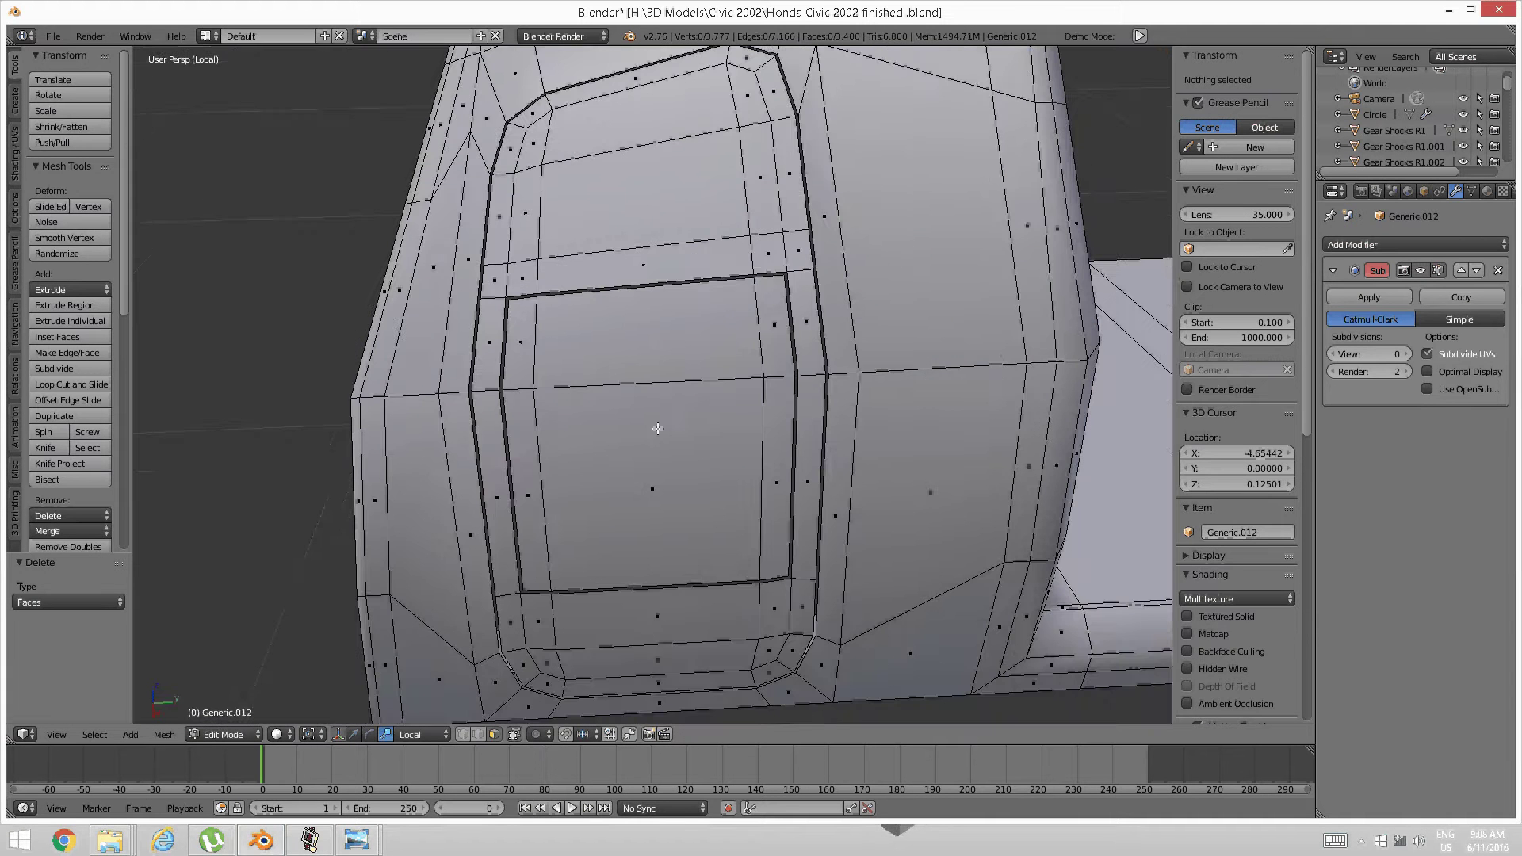
pyautogui.moveTo(659, 428); pyautogui.dragTo(657, 437, button='middle')
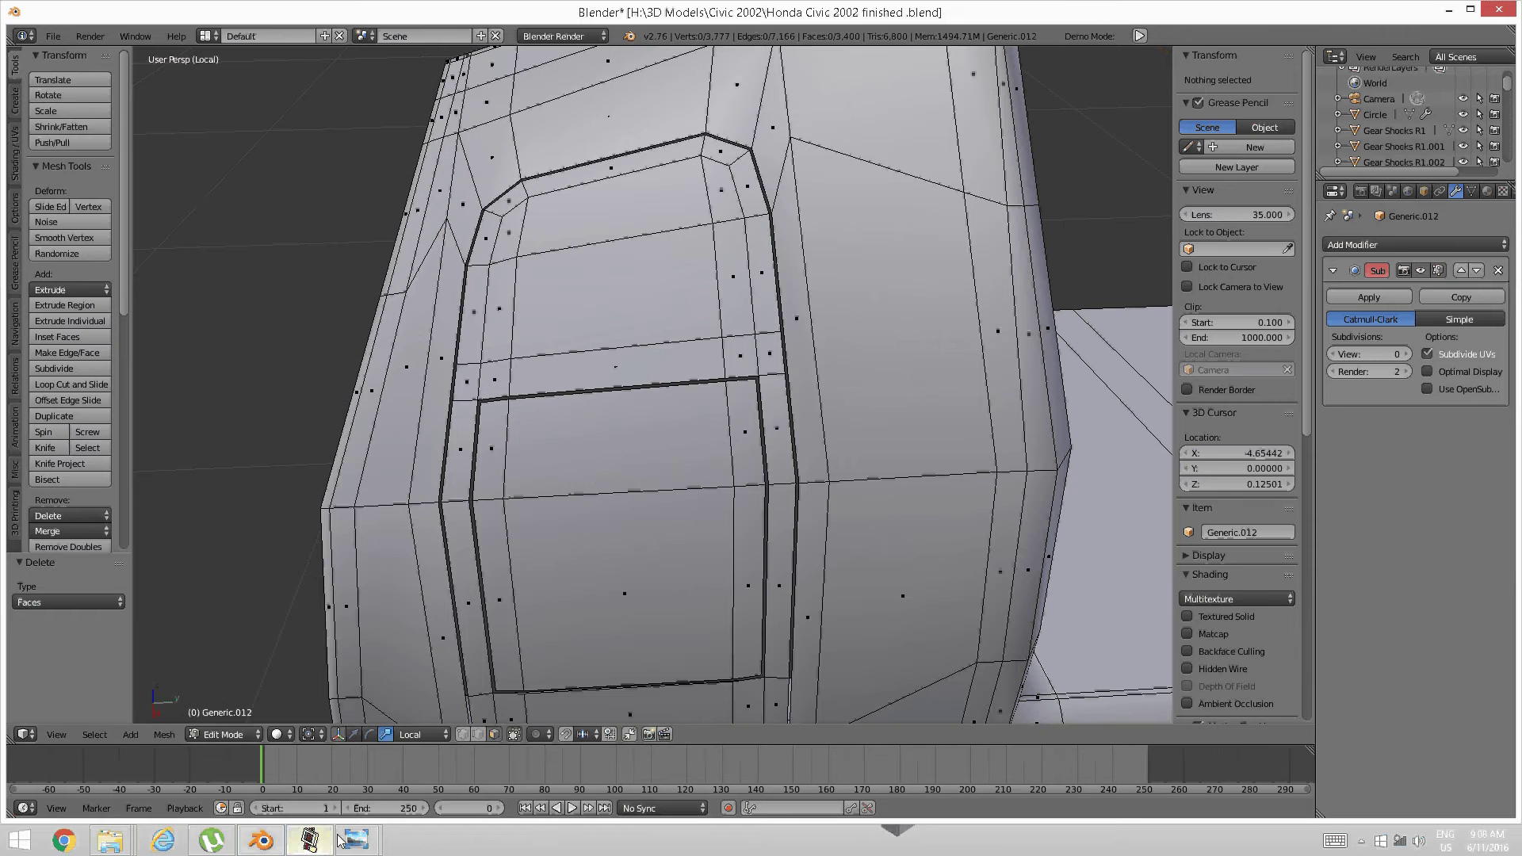
pyautogui.moveTo(356, 839)
pyautogui.click(428, 773)
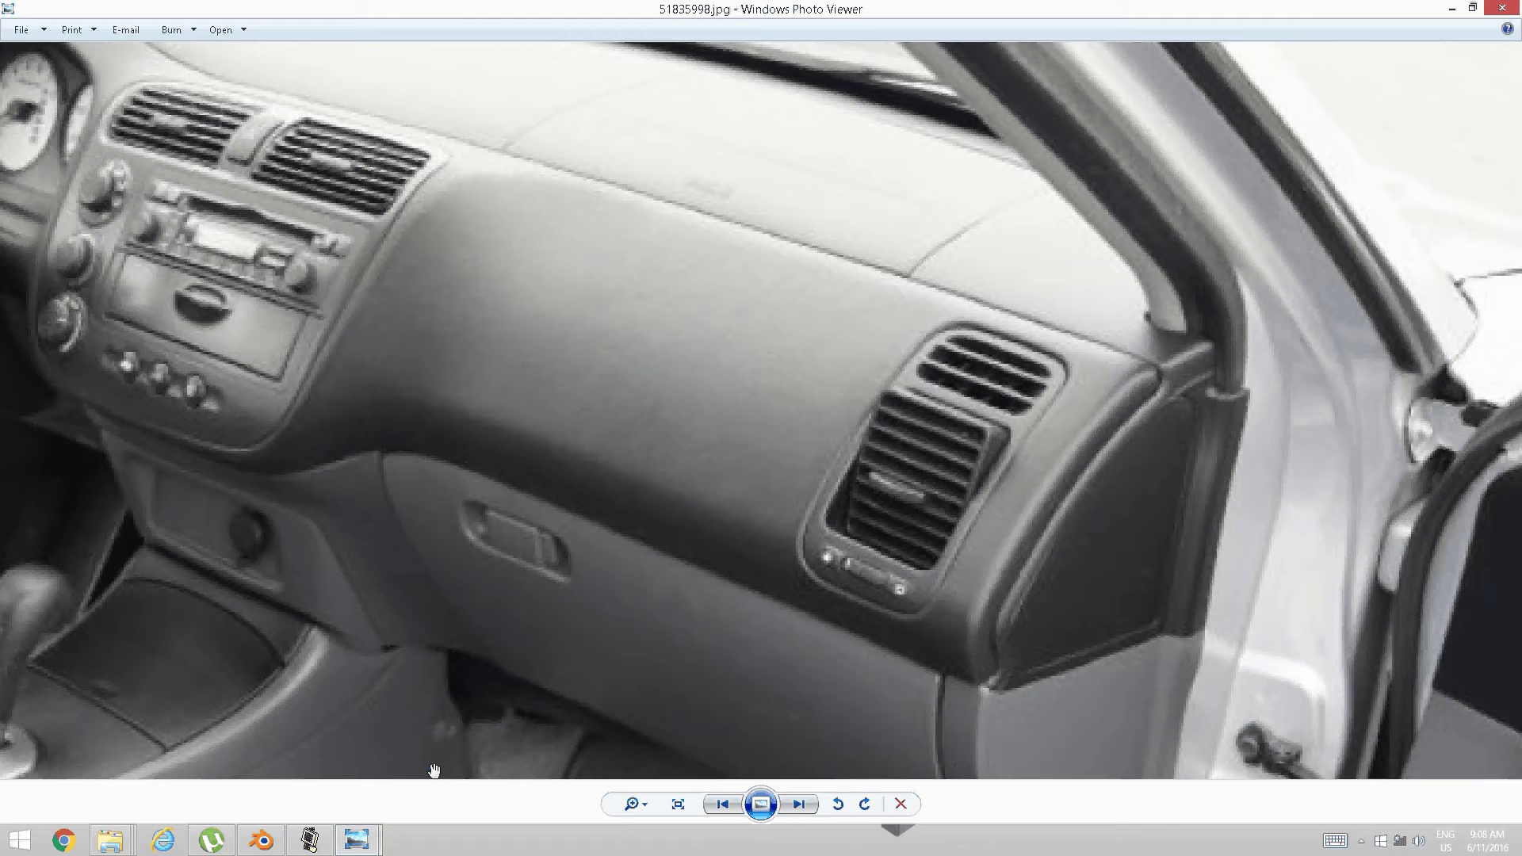
pyautogui.click(310, 841)
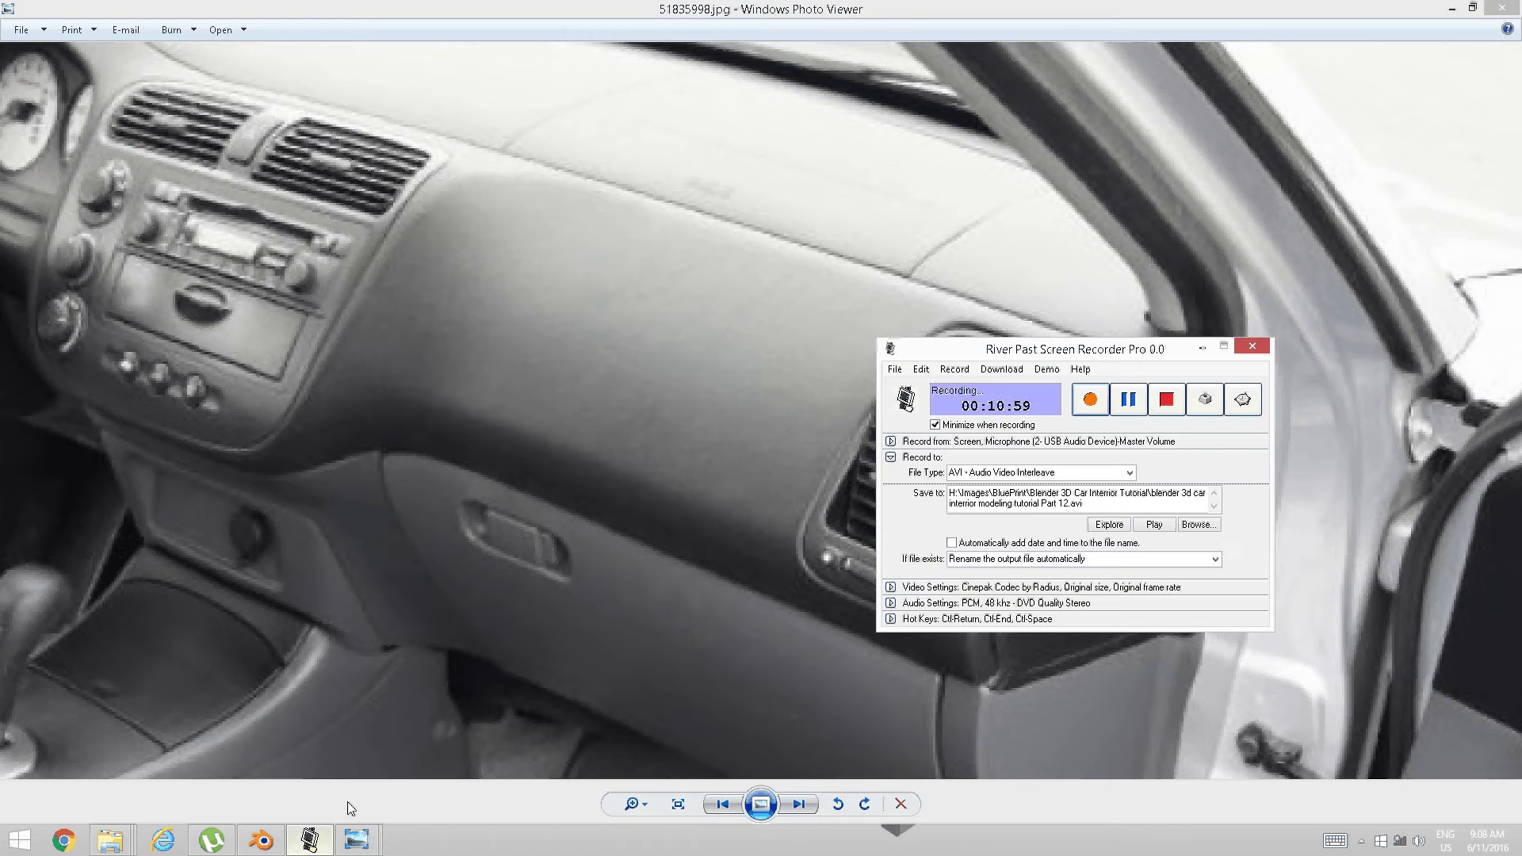
pyautogui.click(266, 838)
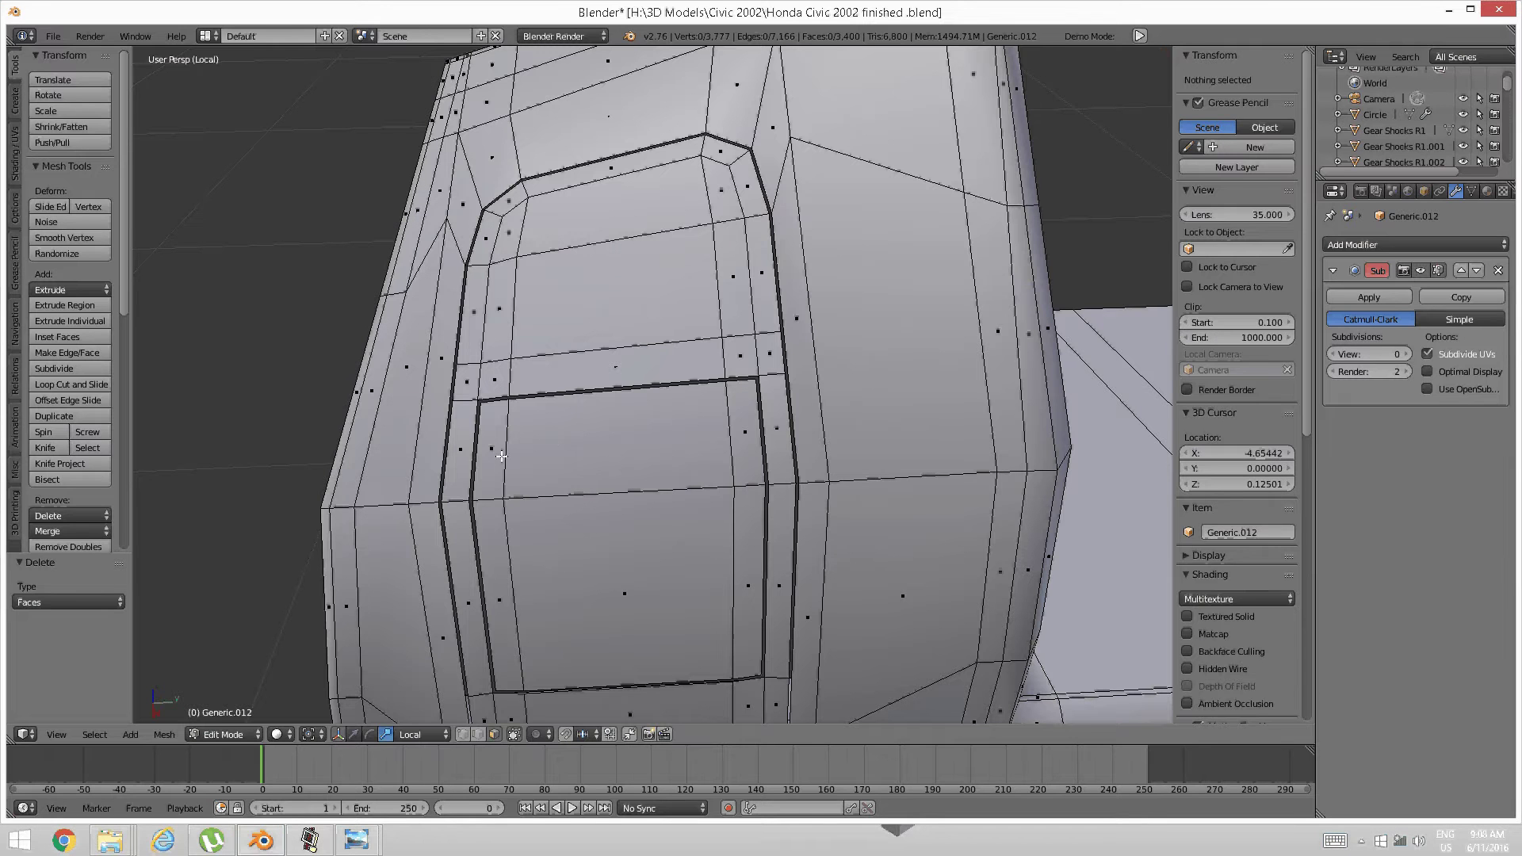
# Select the six faces inside the large vent opening, inset them by about 0.007 and clear the selection
pyautogui.keyDown('shift'); pyautogui.rightClick(599, 452); pyautogui.keyUp('shift')
pyautogui.keyDown('shift'); pyautogui.rightClick(745, 445); pyautogui.keyUp('shift')
pyautogui.keyDown('shift'); pyautogui.rightClick(745, 539); pyautogui.keyUp('shift')
pyautogui.keyDown('shift'); pyautogui.rightClick(692, 572); pyautogui.keyUp('shift')
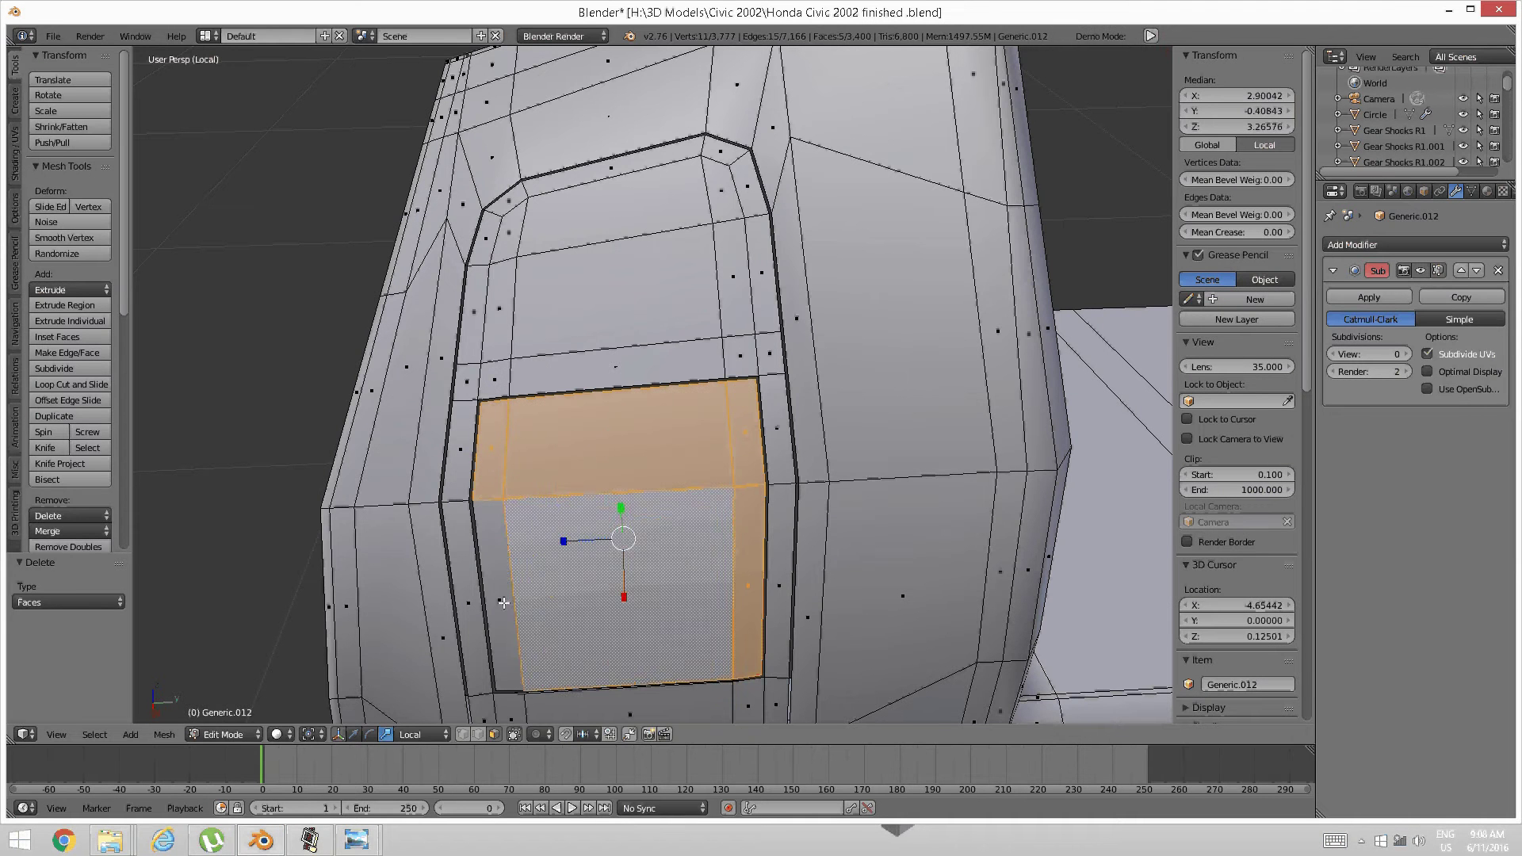
pyautogui.keyDown('shift'); pyautogui.rightClick(504, 604); pyautogui.keyUp('shift')
pyautogui.press('i')
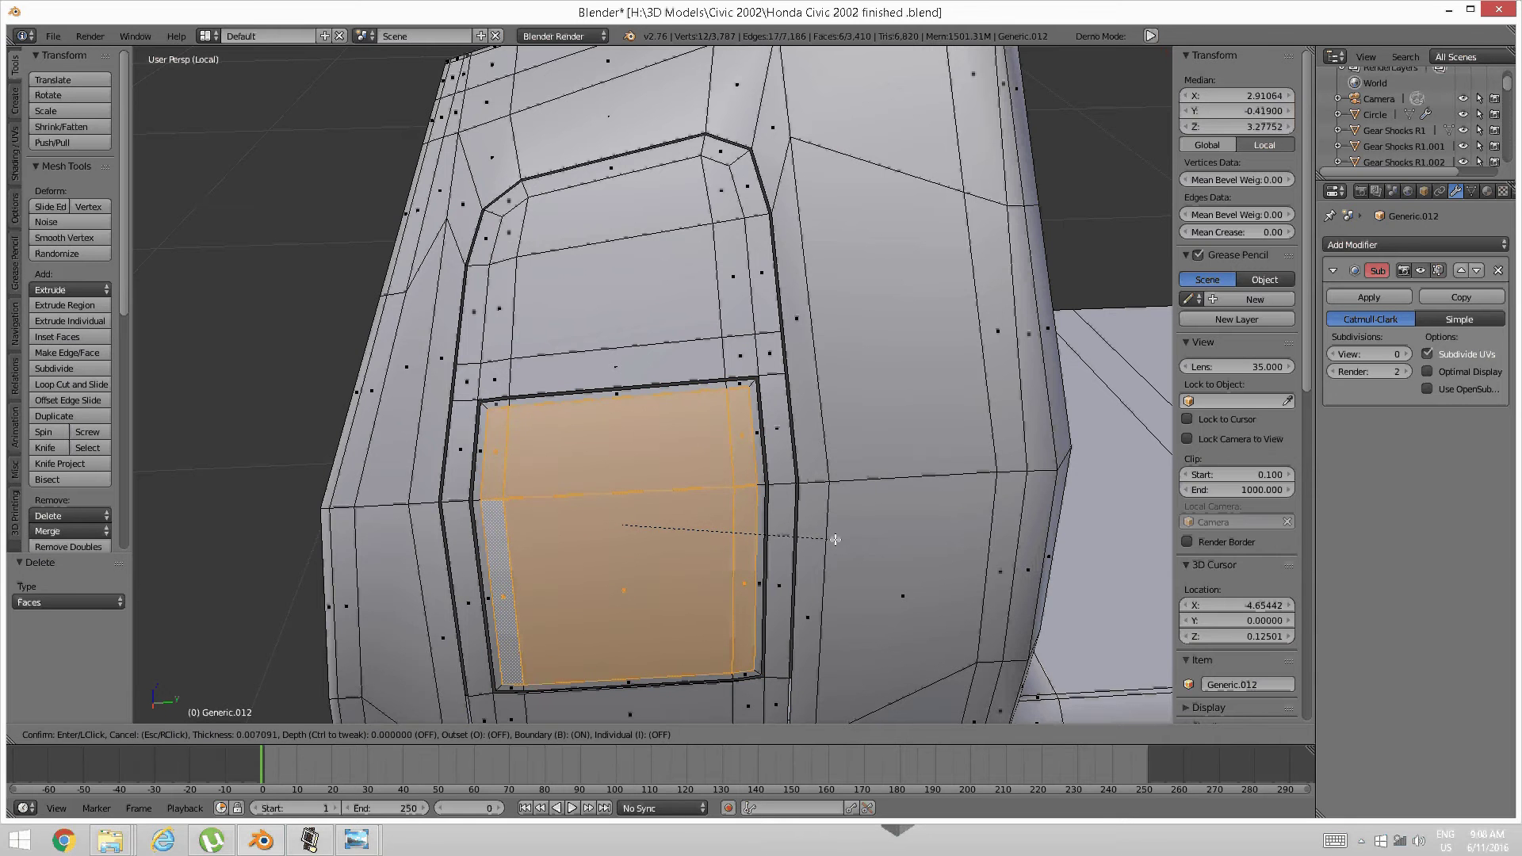
pyautogui.click(835, 534)
pyautogui.press('a')
# Inspect the upper vent opening and compare it with the passenger-side vent in 51835998.jpg
pyautogui.moveTo(651, 386); pyautogui.dragTo(649, 397, button='middle')
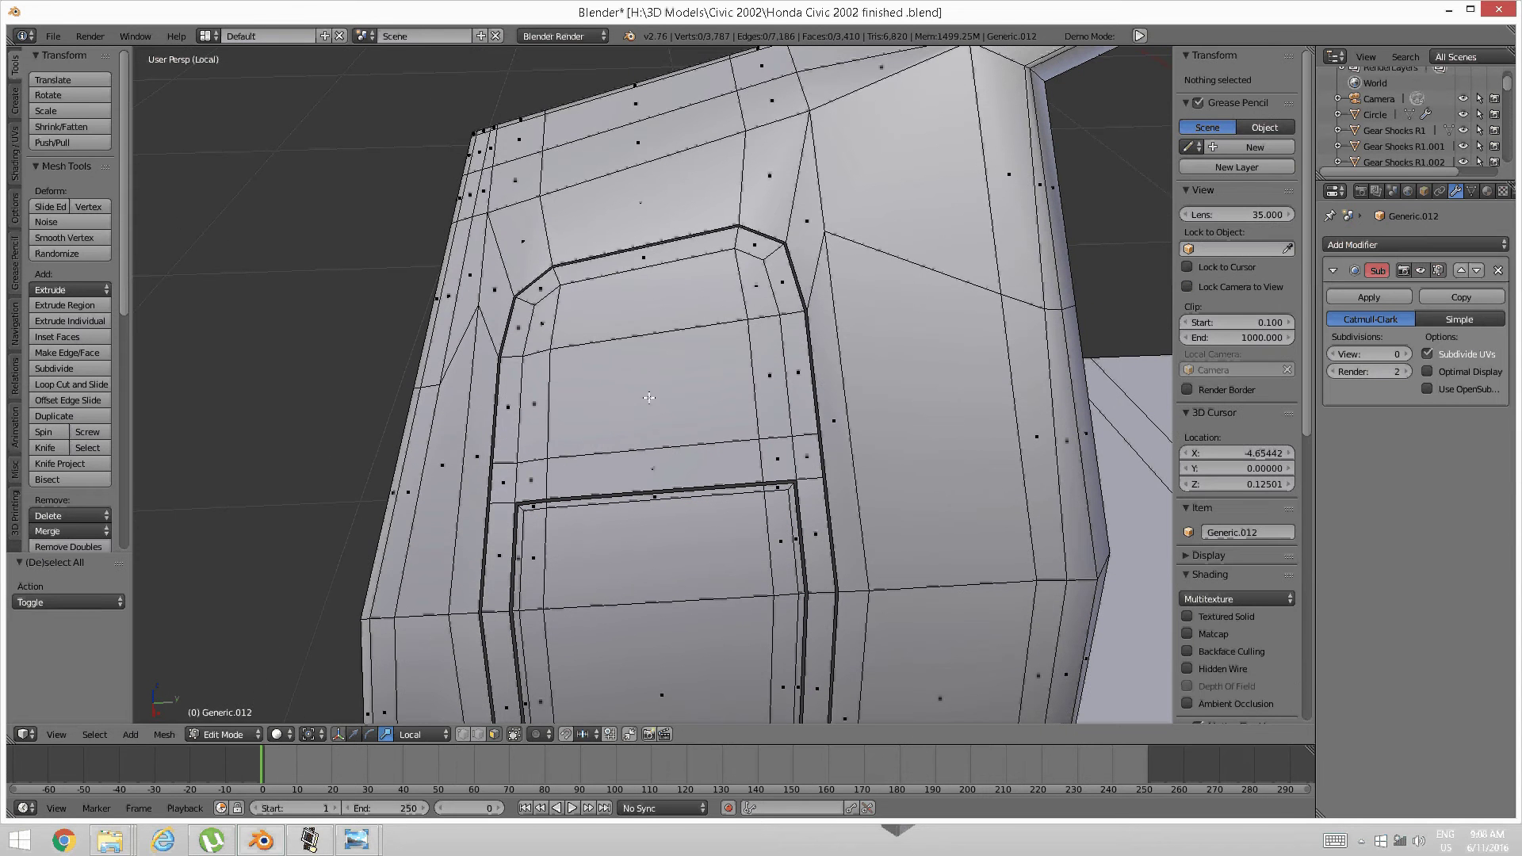
pyautogui.rightClick(560, 415)
pyautogui.press('a')
pyautogui.moveTo(356, 839)
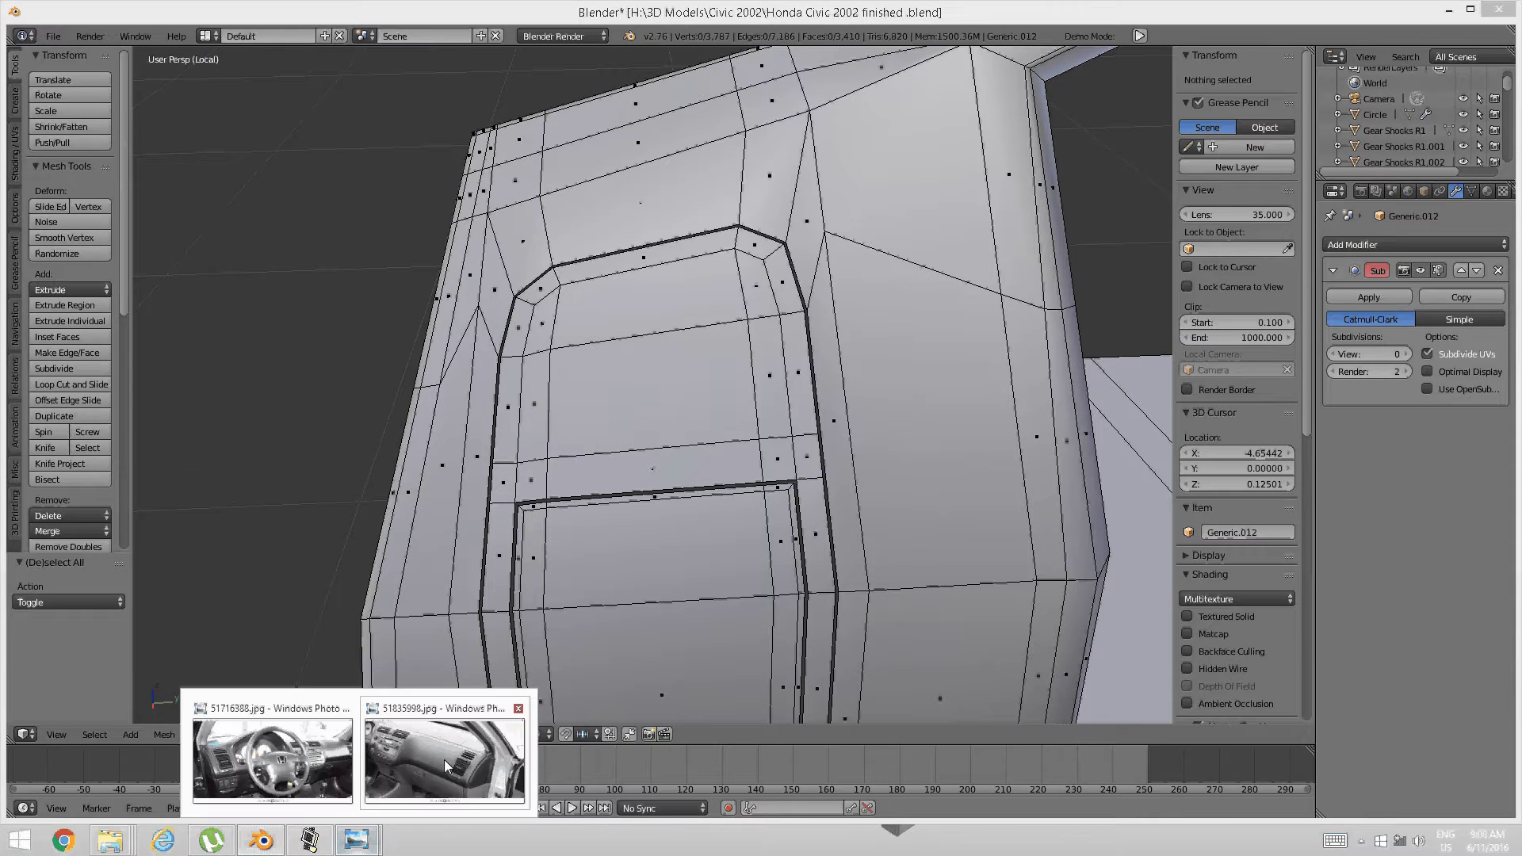
pyautogui.click(444, 760)
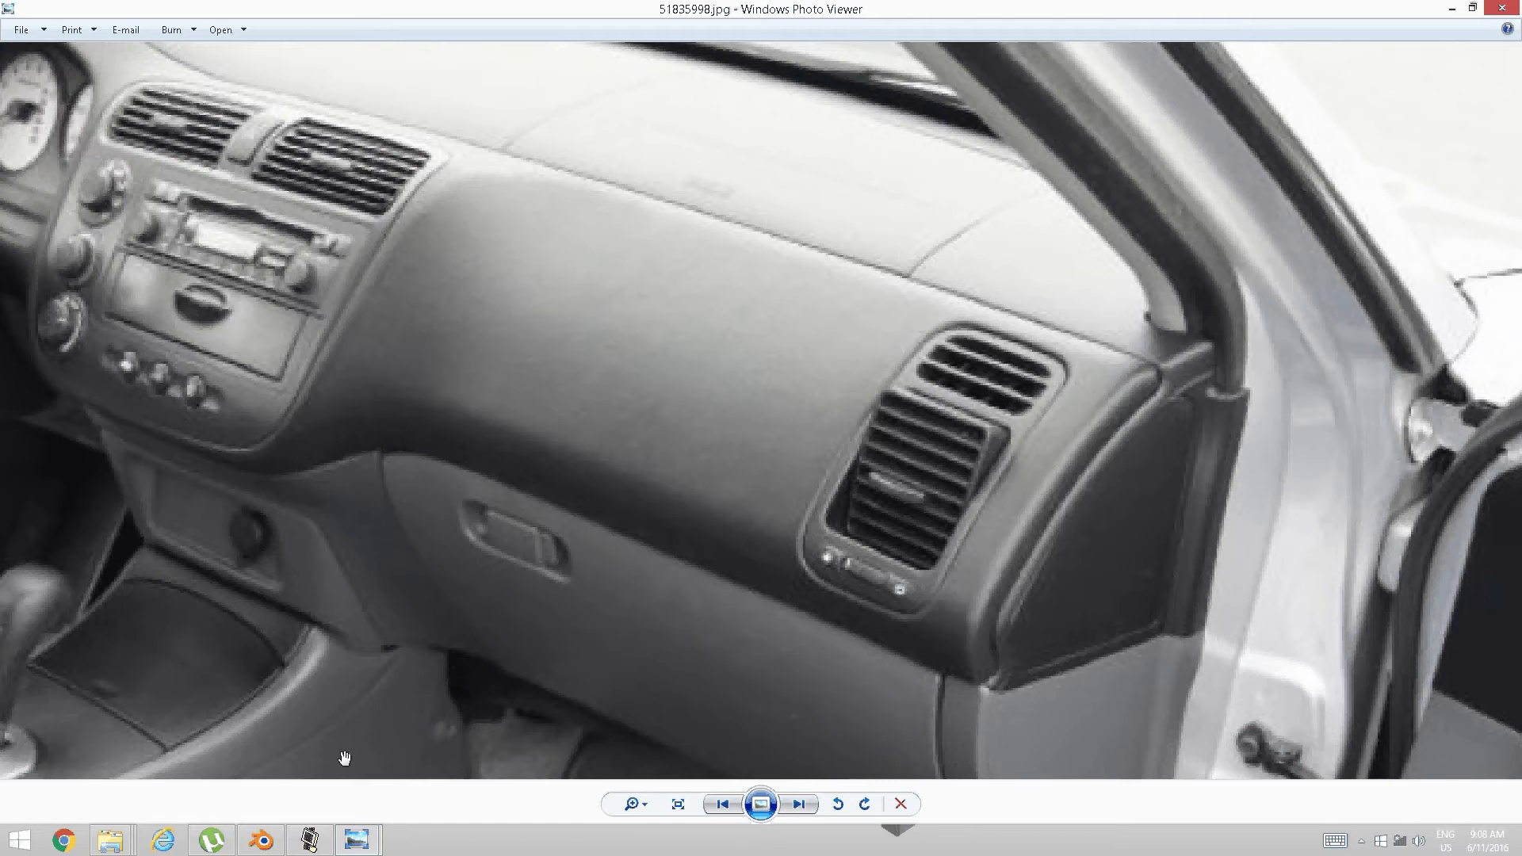
pyautogui.click(310, 840)
pyautogui.click(258, 850)
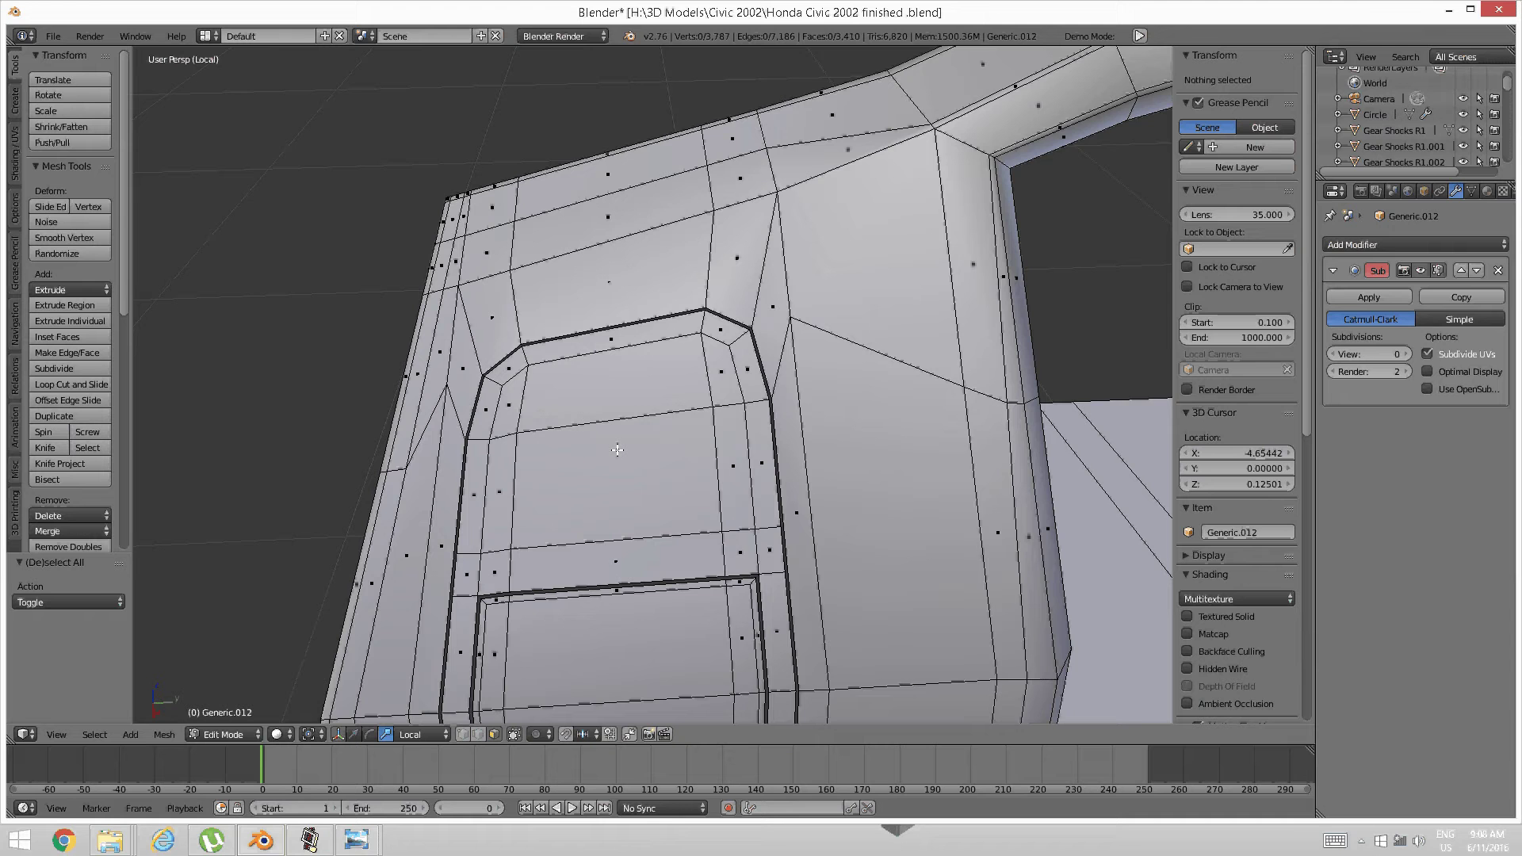
pyautogui.moveTo(591, 446); pyautogui.dragTo(621, 462, button='middle')
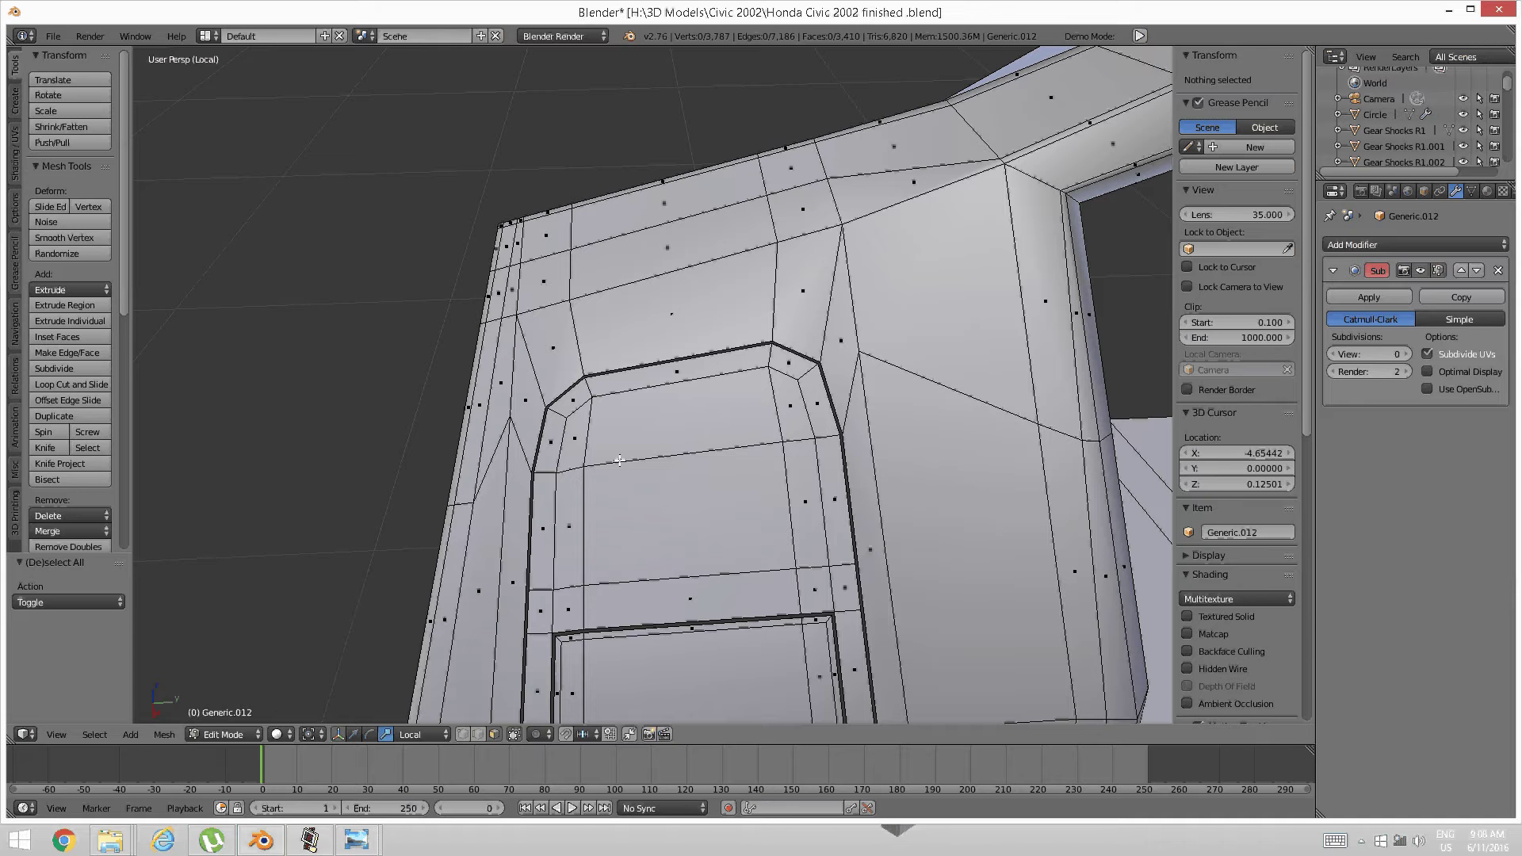
# In edge selection, edge-slide the middle segment of the upper vent opening's cross edge slightly downward and clear the selection
pyautogui.hotkey('ctrl', 'Tab')
pyautogui.click(623, 447)
pyautogui.rightClick(638, 455)
pyautogui.moveTo(639, 454); pyautogui.dragTo(655, 513, button='middle')
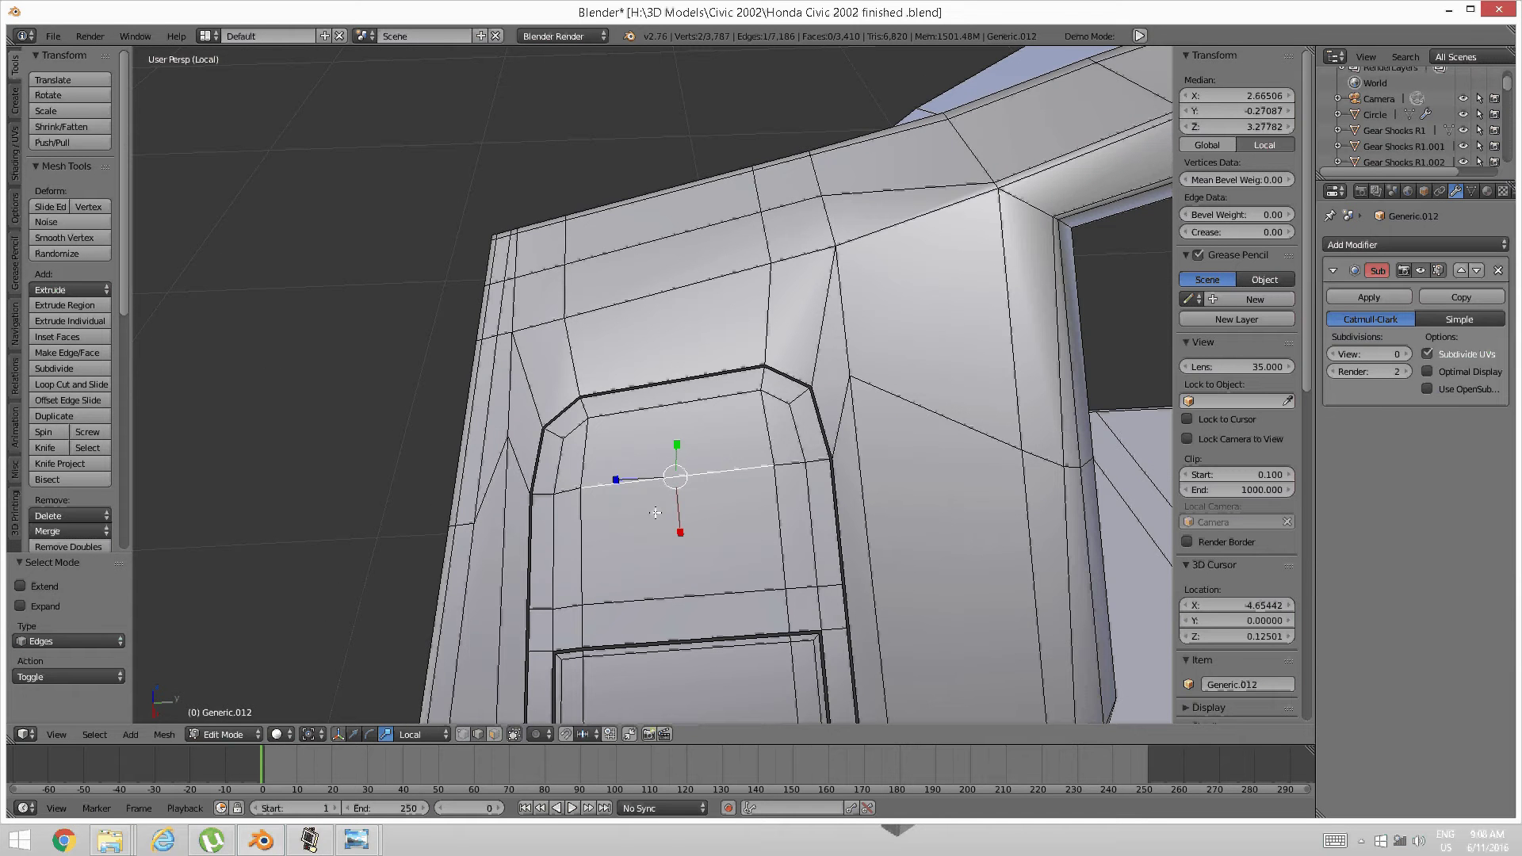
pyautogui.hotkey('ctrl', 'e')
pyautogui.click(656, 513)
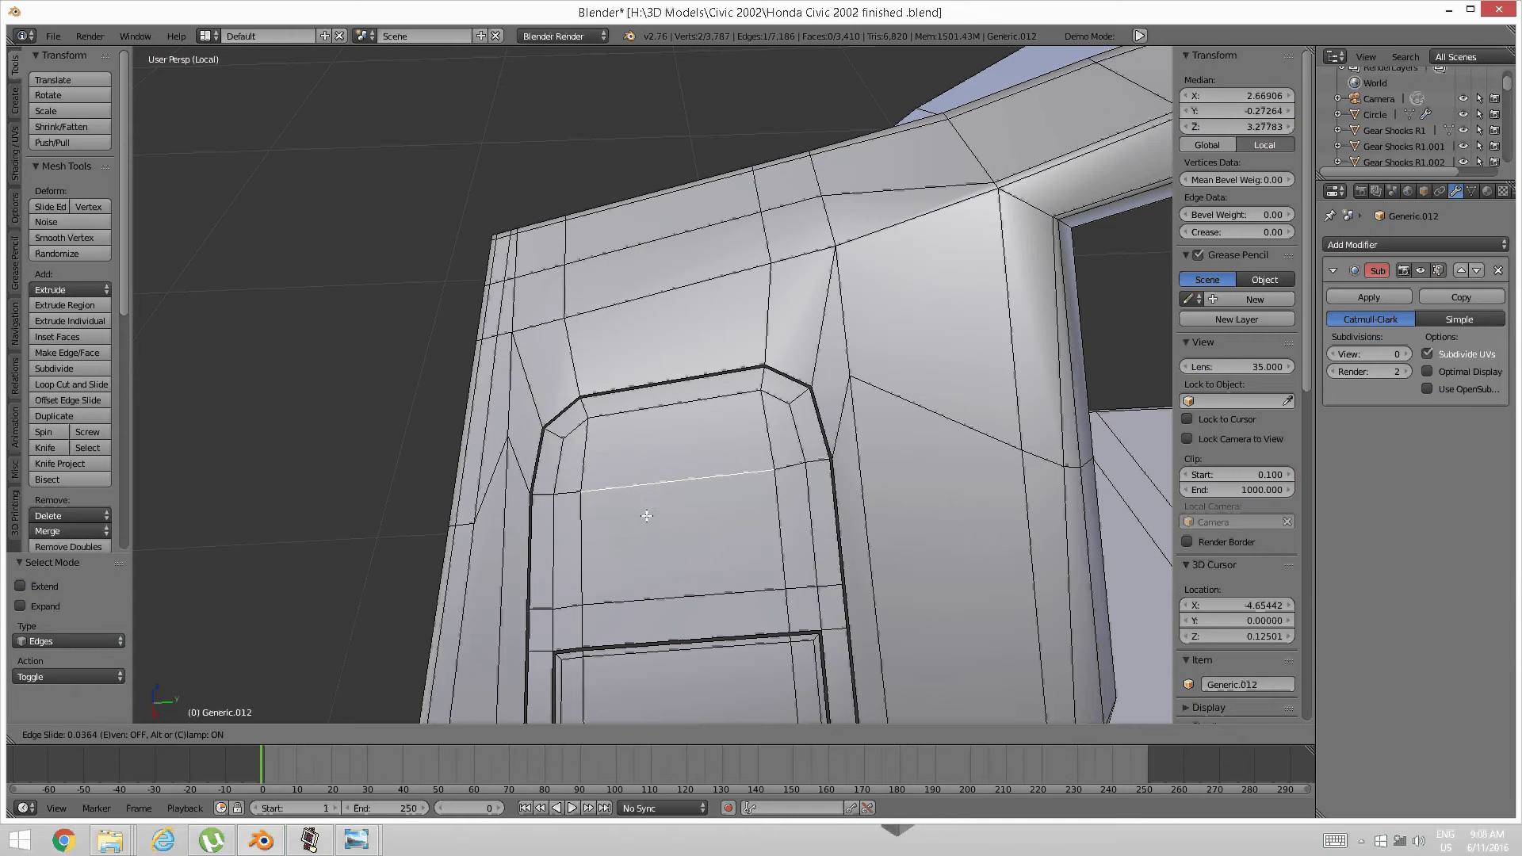
pyautogui.click(648, 515)
pyautogui.press('a')
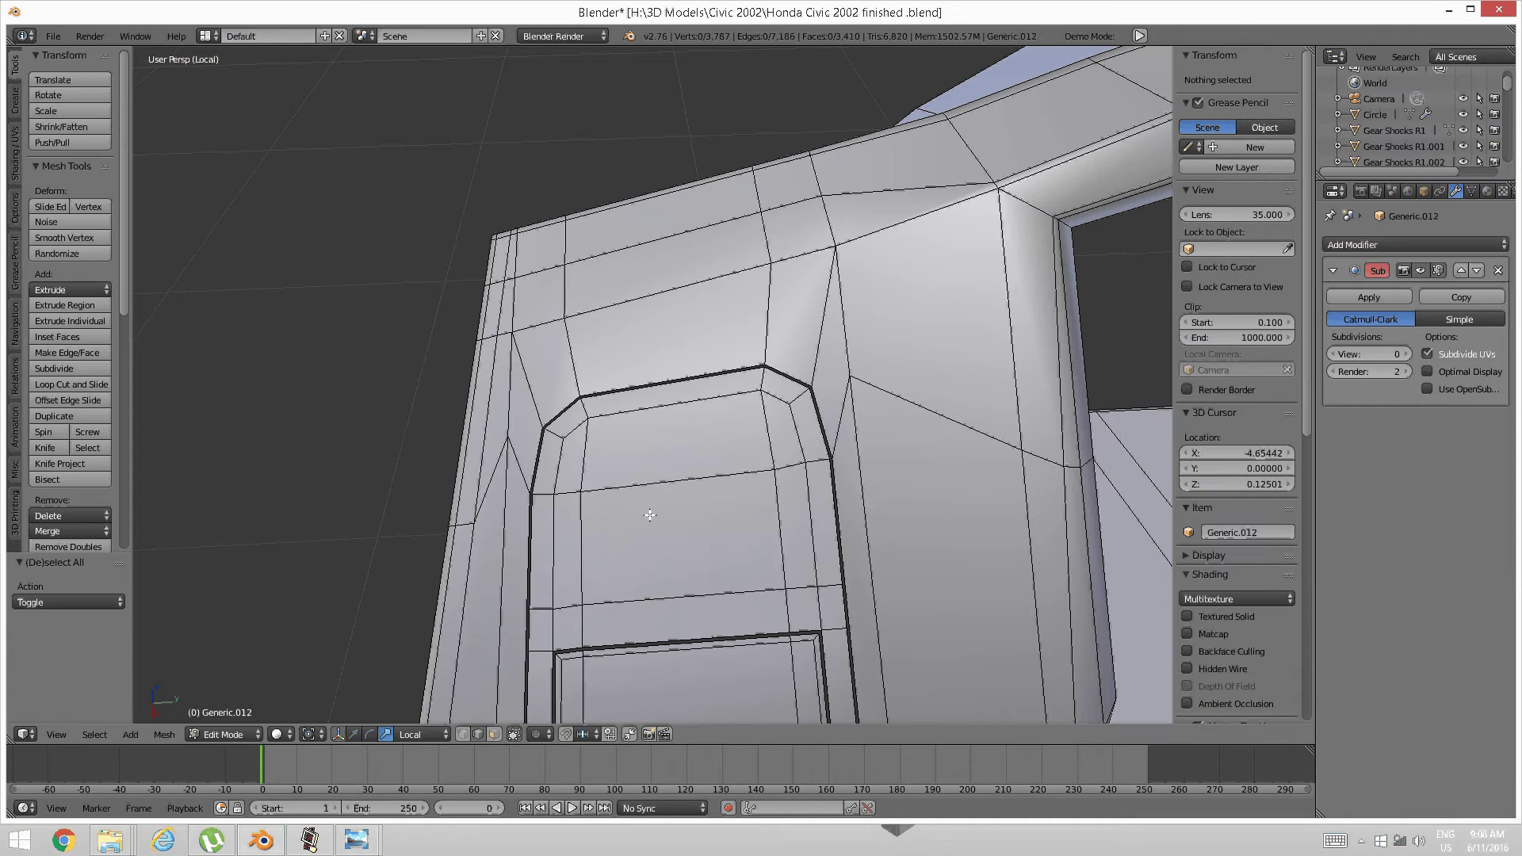
# In vertex selection, slide the right end vertex of that middle cross segment slightly along its edge and clear the selection
pyautogui.hotkey('ctrl', 'Tab')
pyautogui.click(649, 501)
pyautogui.rightClick(762, 466)
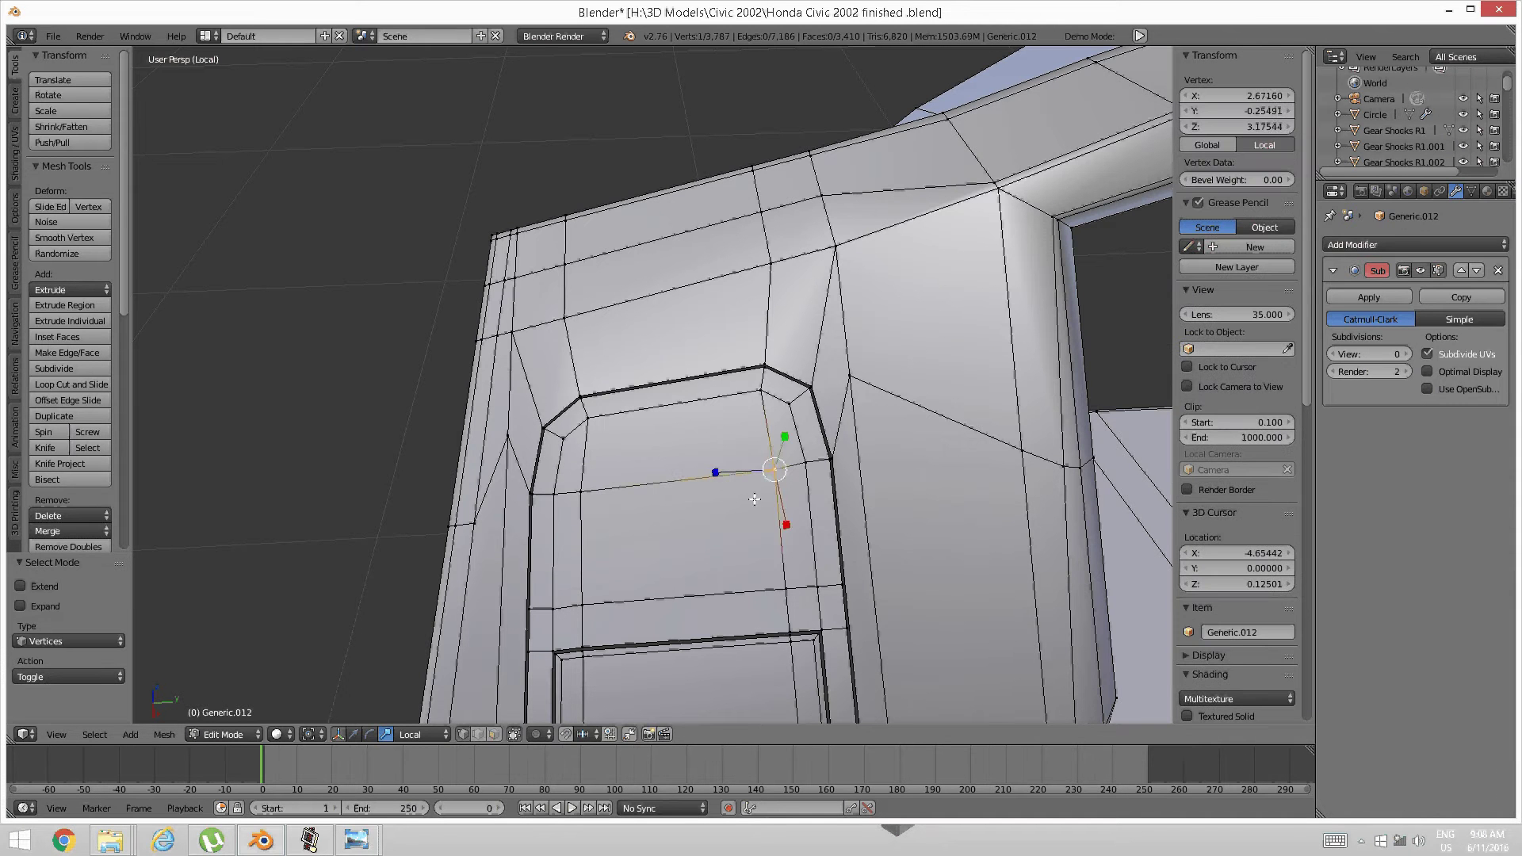
pyautogui.hotkey('shift', 'v')
pyautogui.click(761, 495)
pyautogui.press('a')
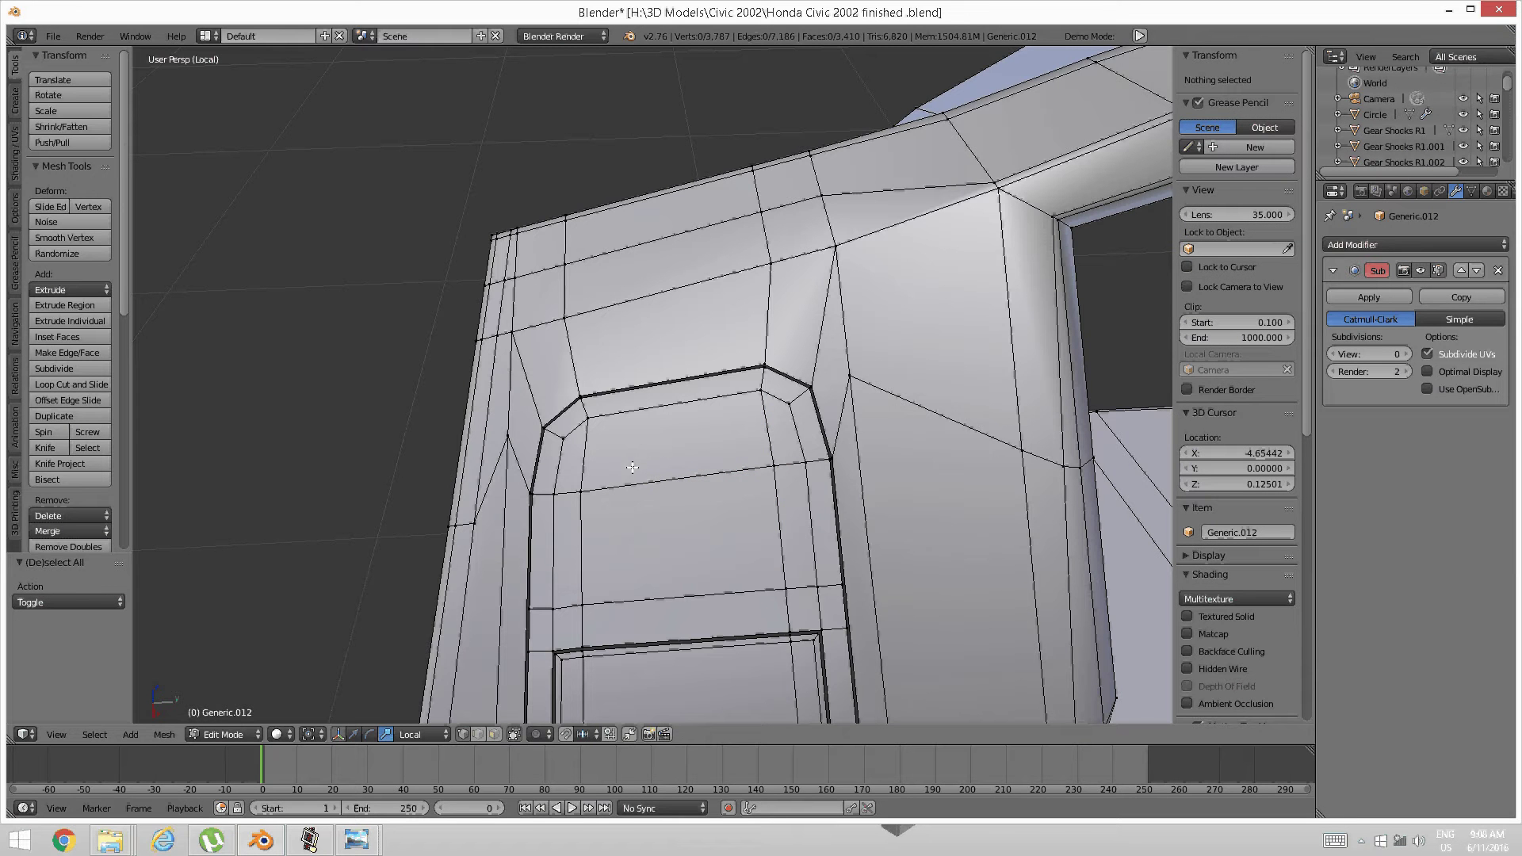
# Add a loop cut across the upper vent opening between its top border and the existing cross edge
pyautogui.hotkey('ctrl', 'r')
pyautogui.click(590, 460)
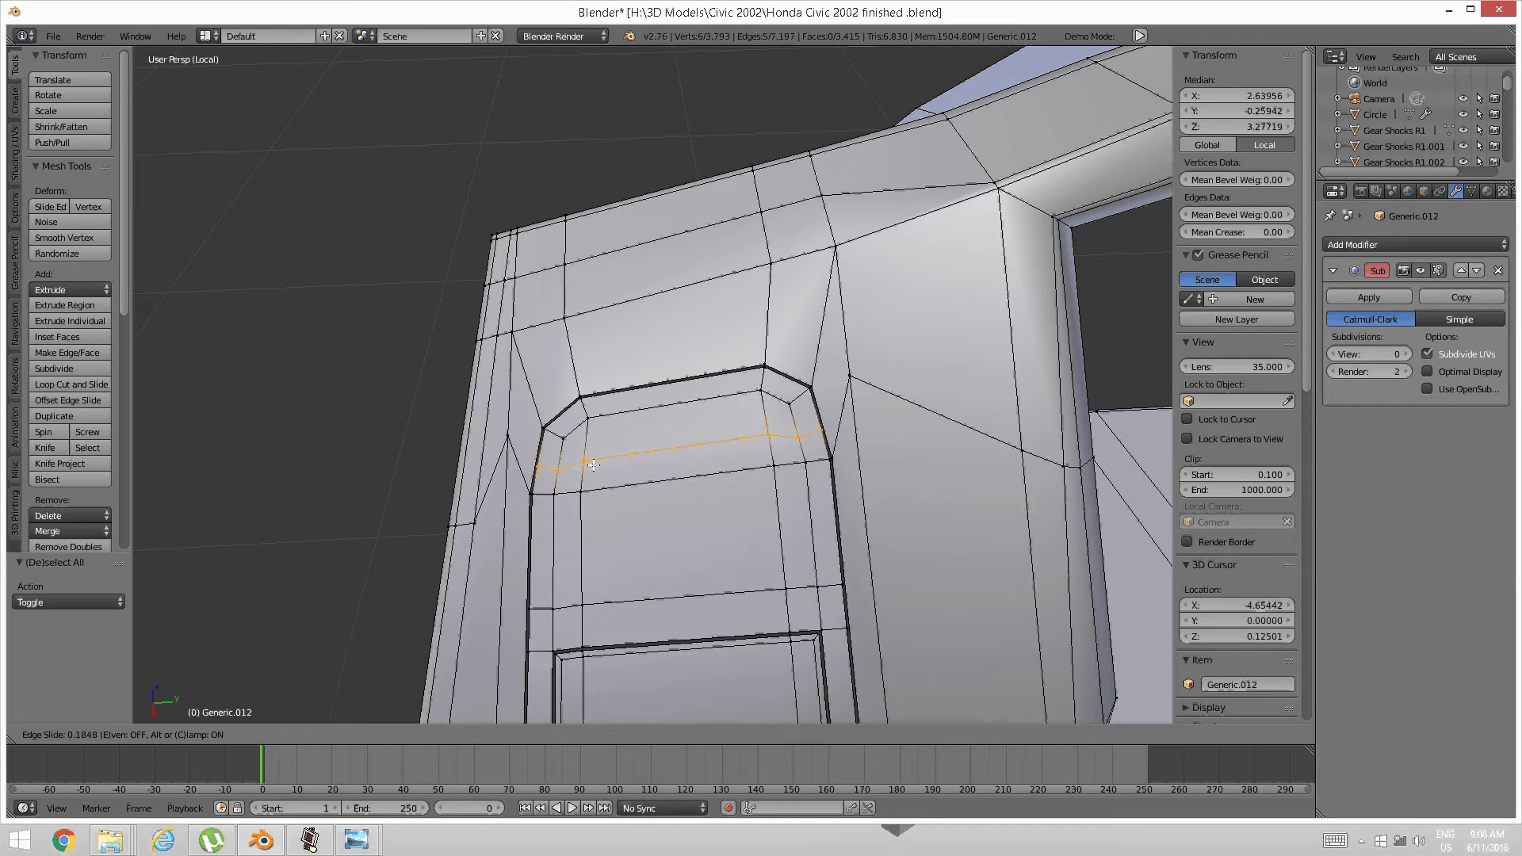
pyautogui.click(595, 462)
pyautogui.press('a')
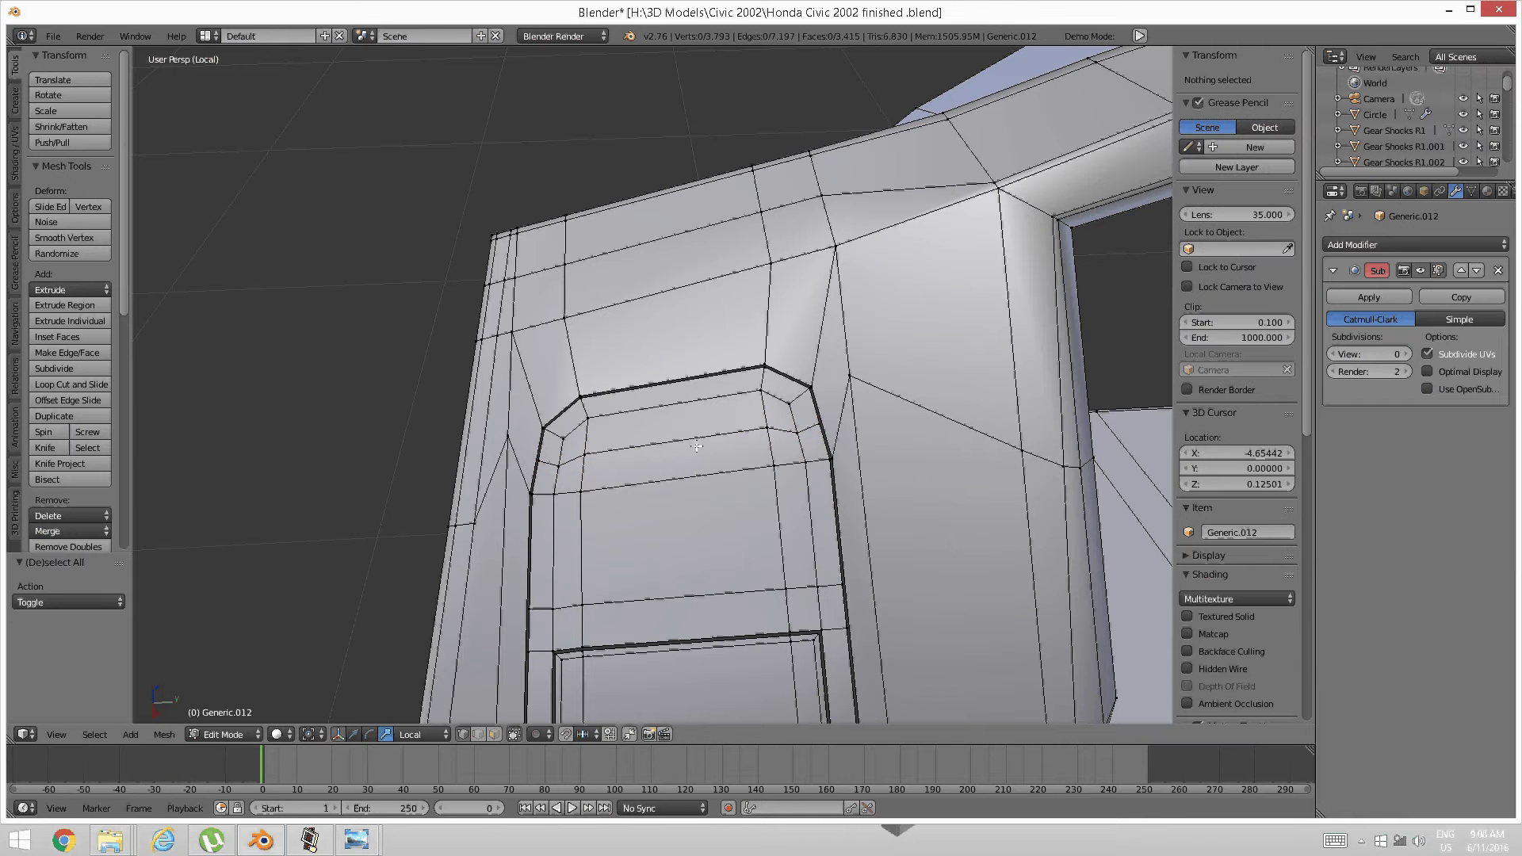
# Edge-slide the middle segment of the new loop slightly downward to line it up with its side segments
pyautogui.rightClick(600, 447)
pyautogui.keyDown('shift'); pyautogui.rightClick(756, 435); pyautogui.keyUp('shift')
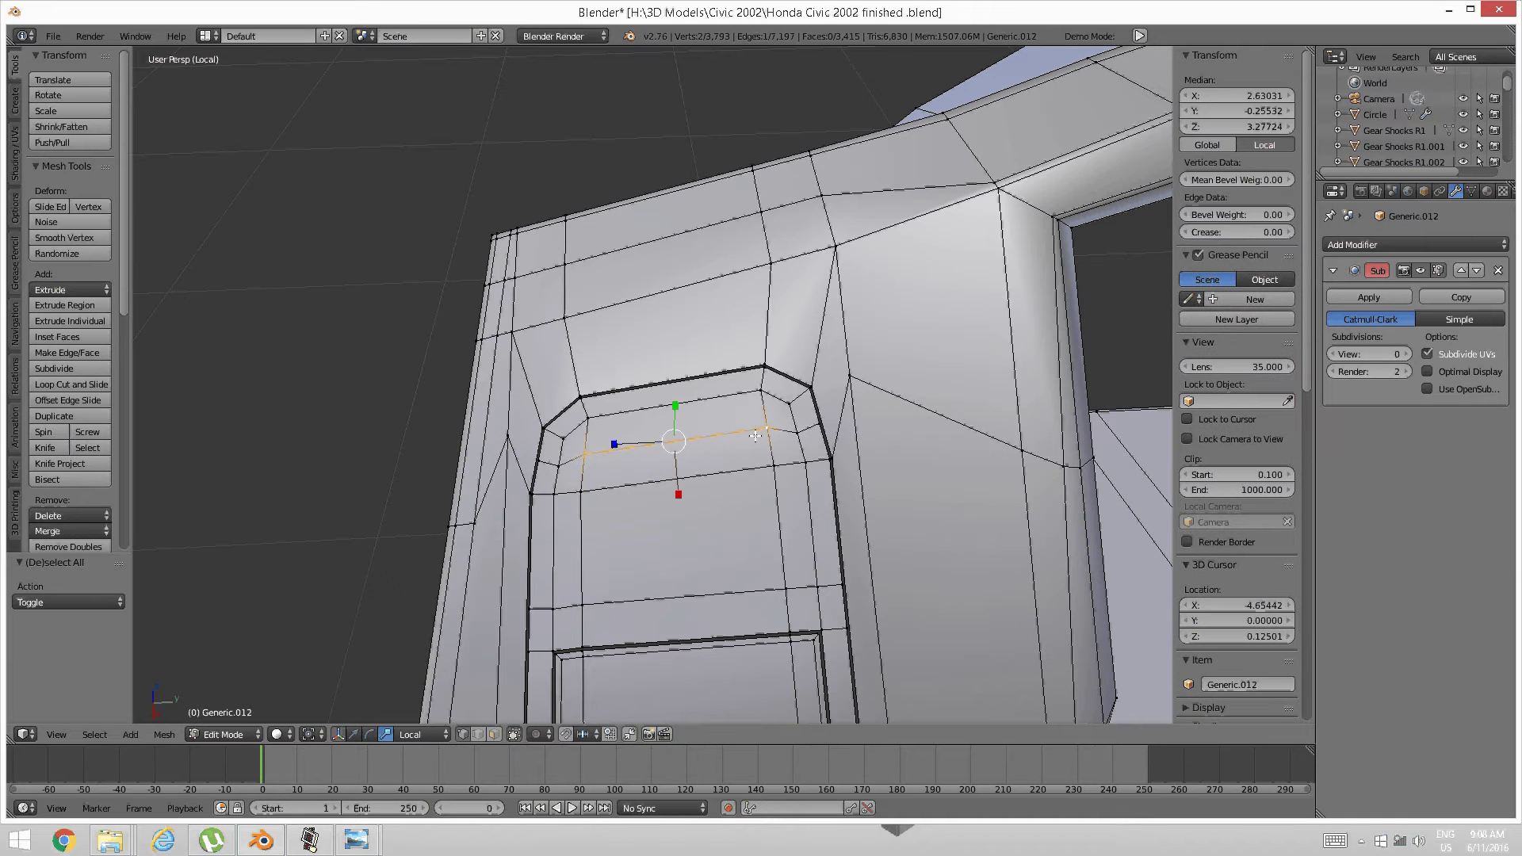
pyautogui.hotkey('ctrl', 'e')
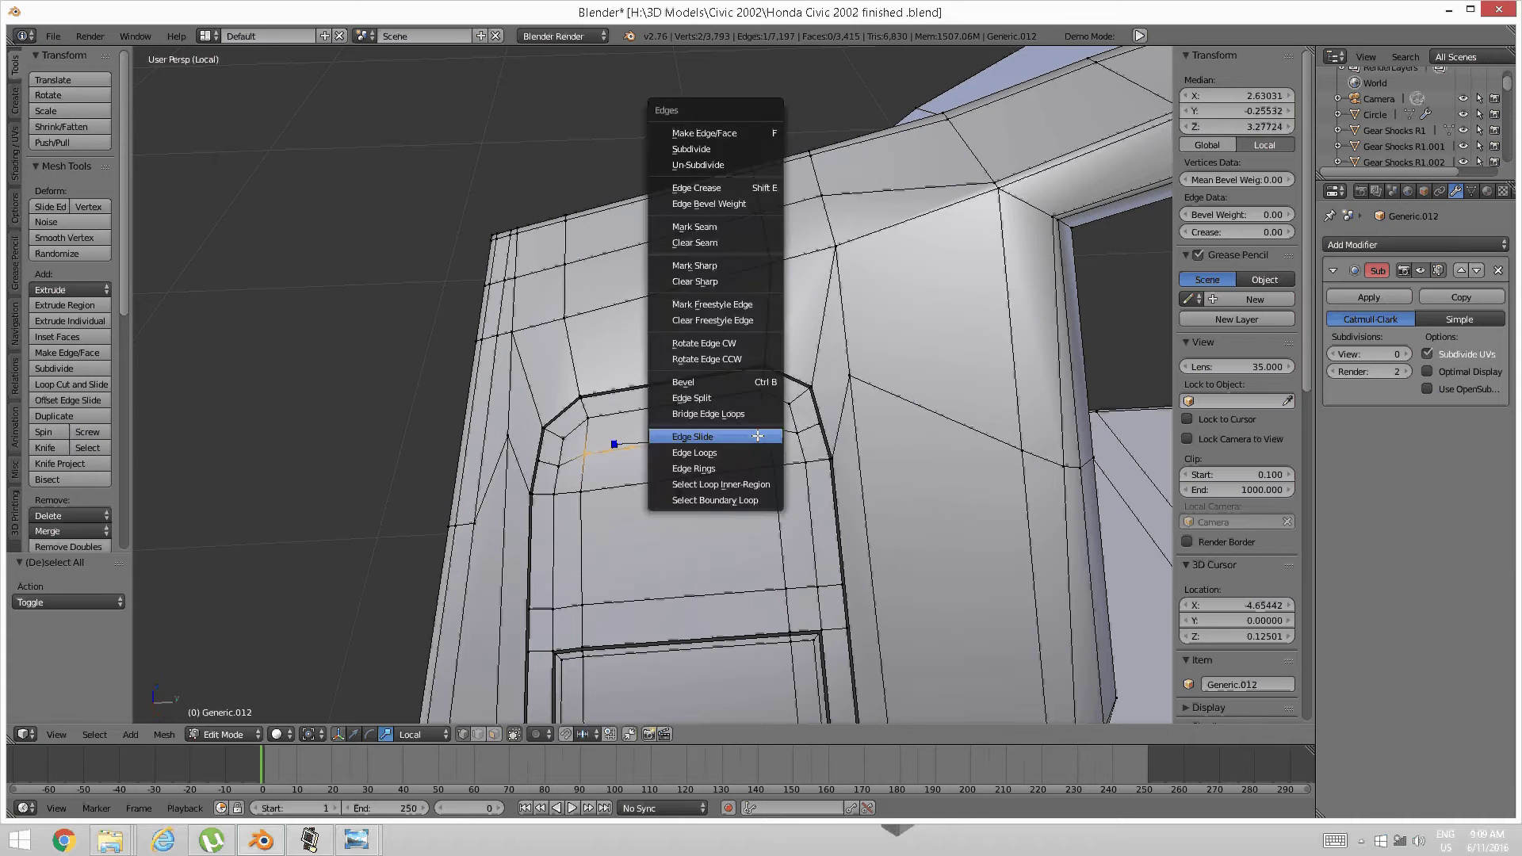
pyautogui.click(754, 435)
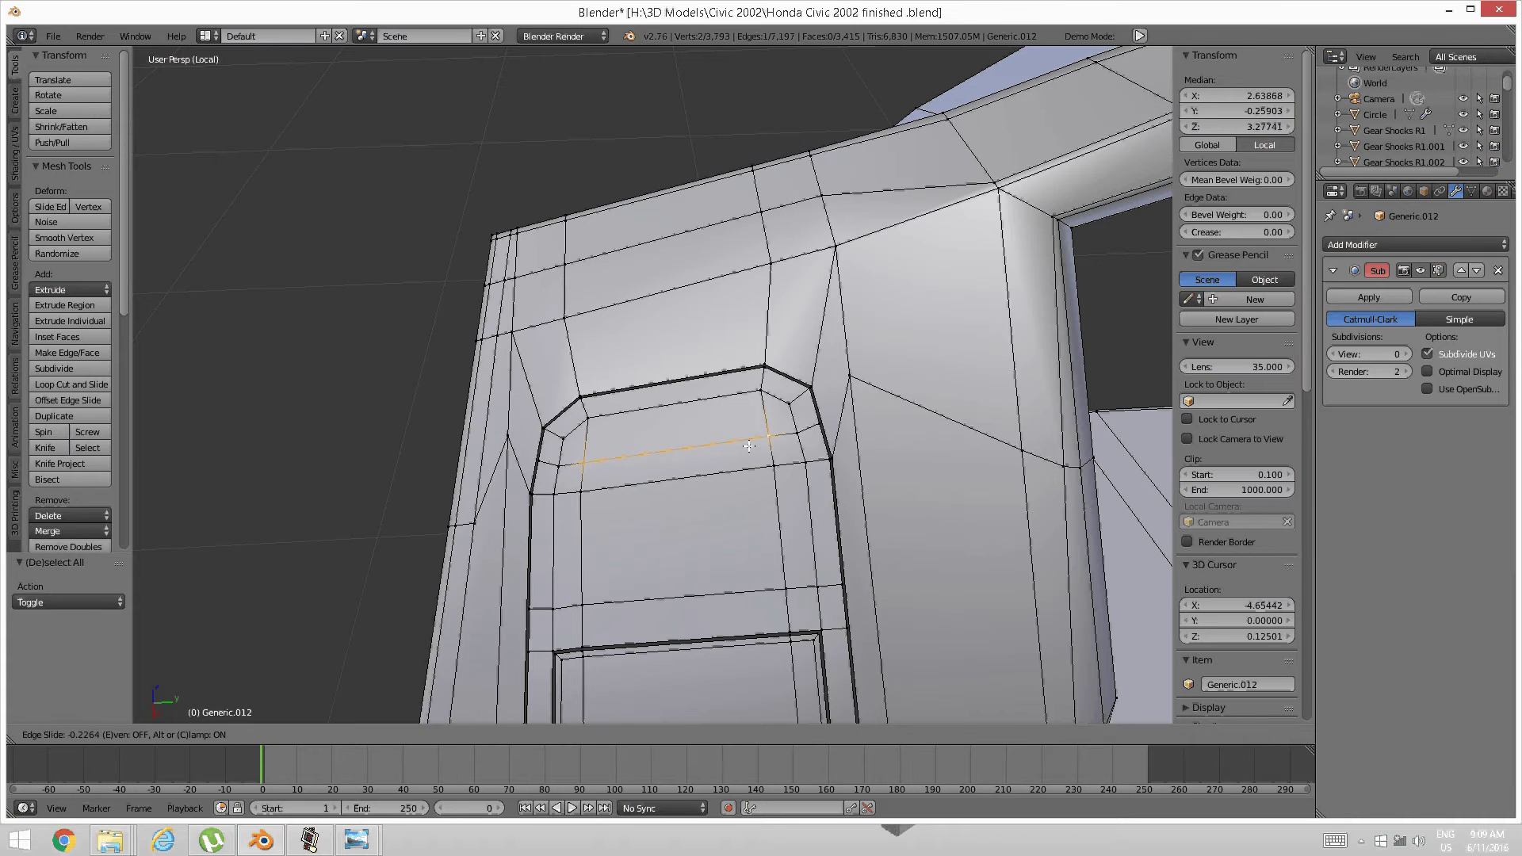
pyautogui.click(748, 446)
pyautogui.press('a')
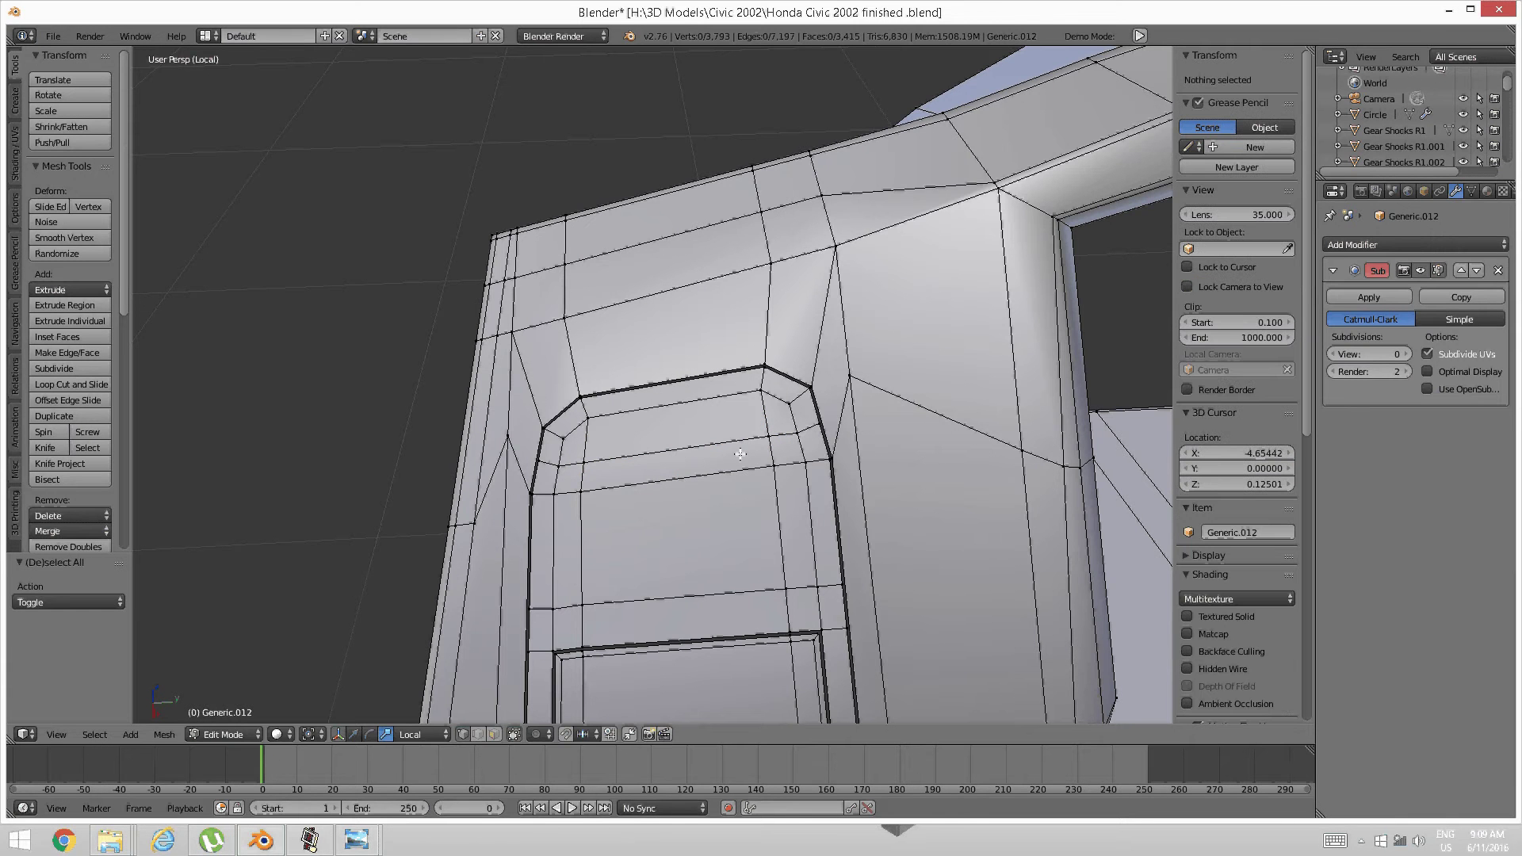
# Edge-slide the second cross loop of the upper vent opening downward in two small moves to widen the strip above it
pyautogui.keyDown('alt'); pyautogui.rightClick(678, 479); pyautogui.keyUp('alt')
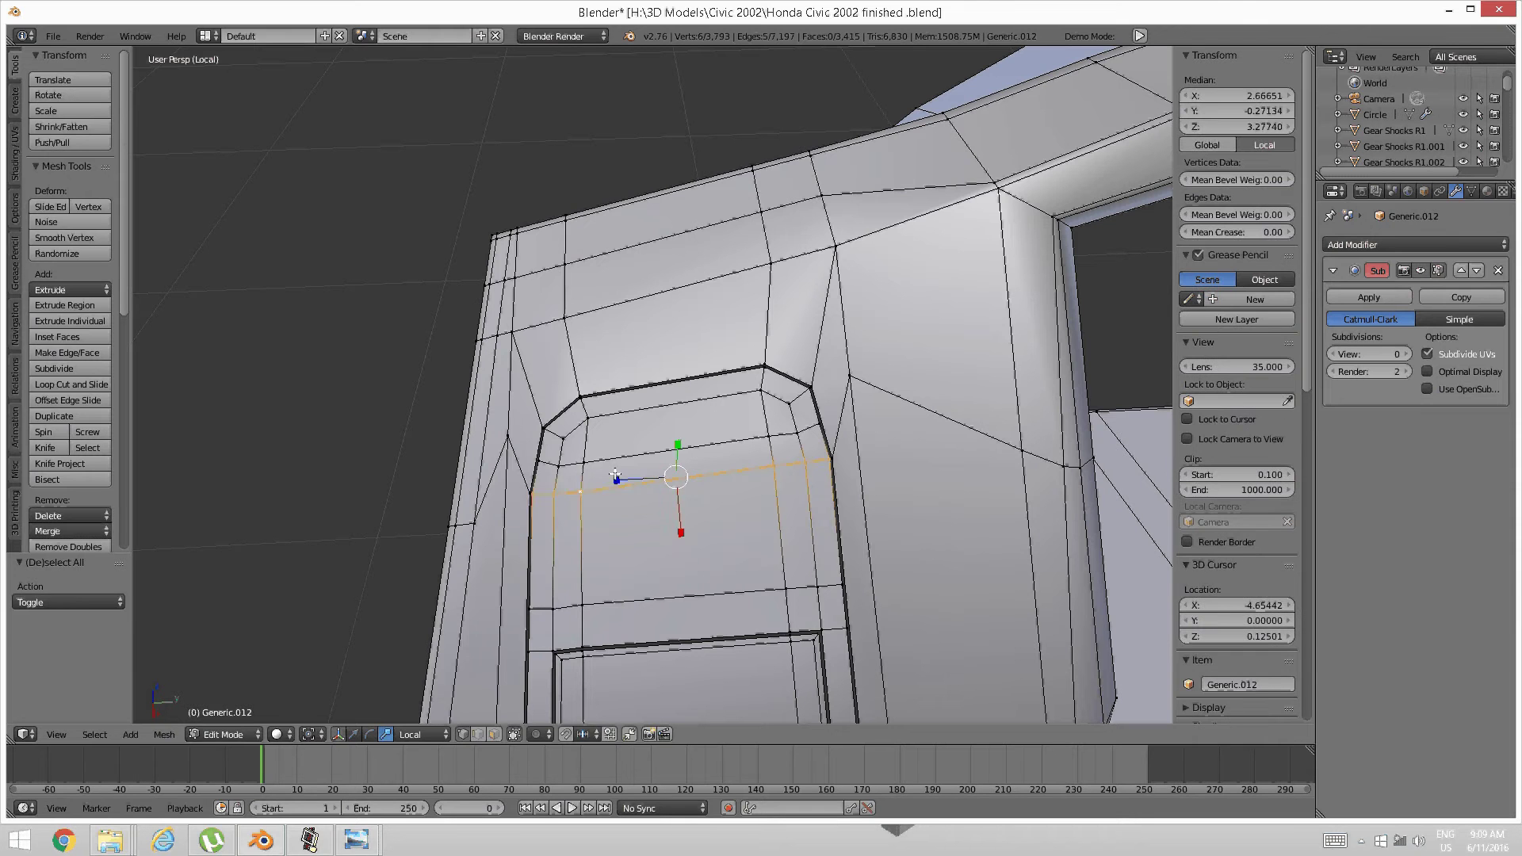
pyautogui.hotkey('ctrl', 'e')
pyautogui.click(616, 478)
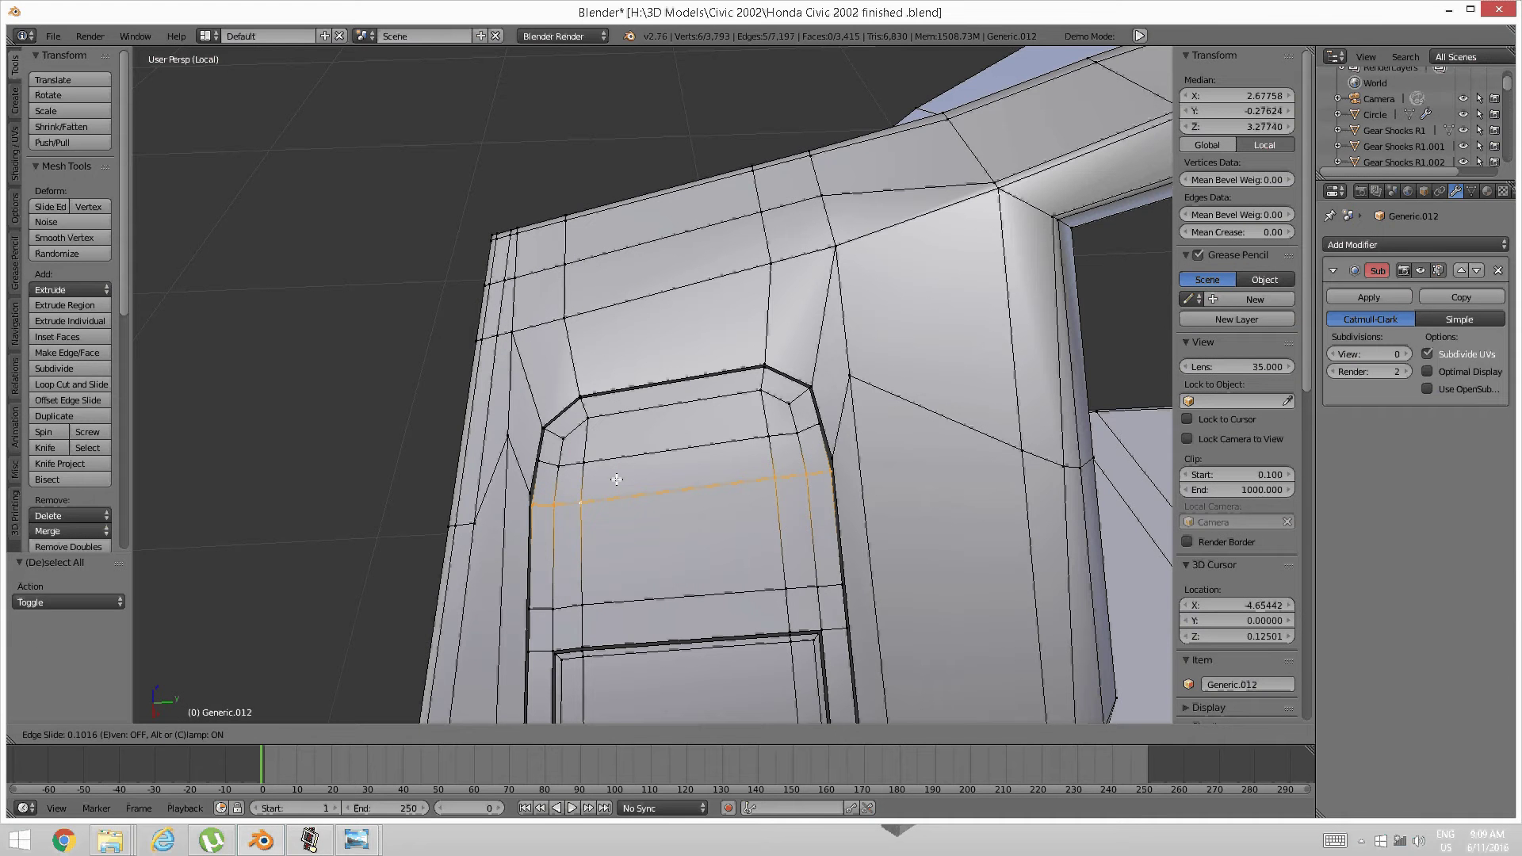
pyautogui.click(617, 479)
pyautogui.press('a')
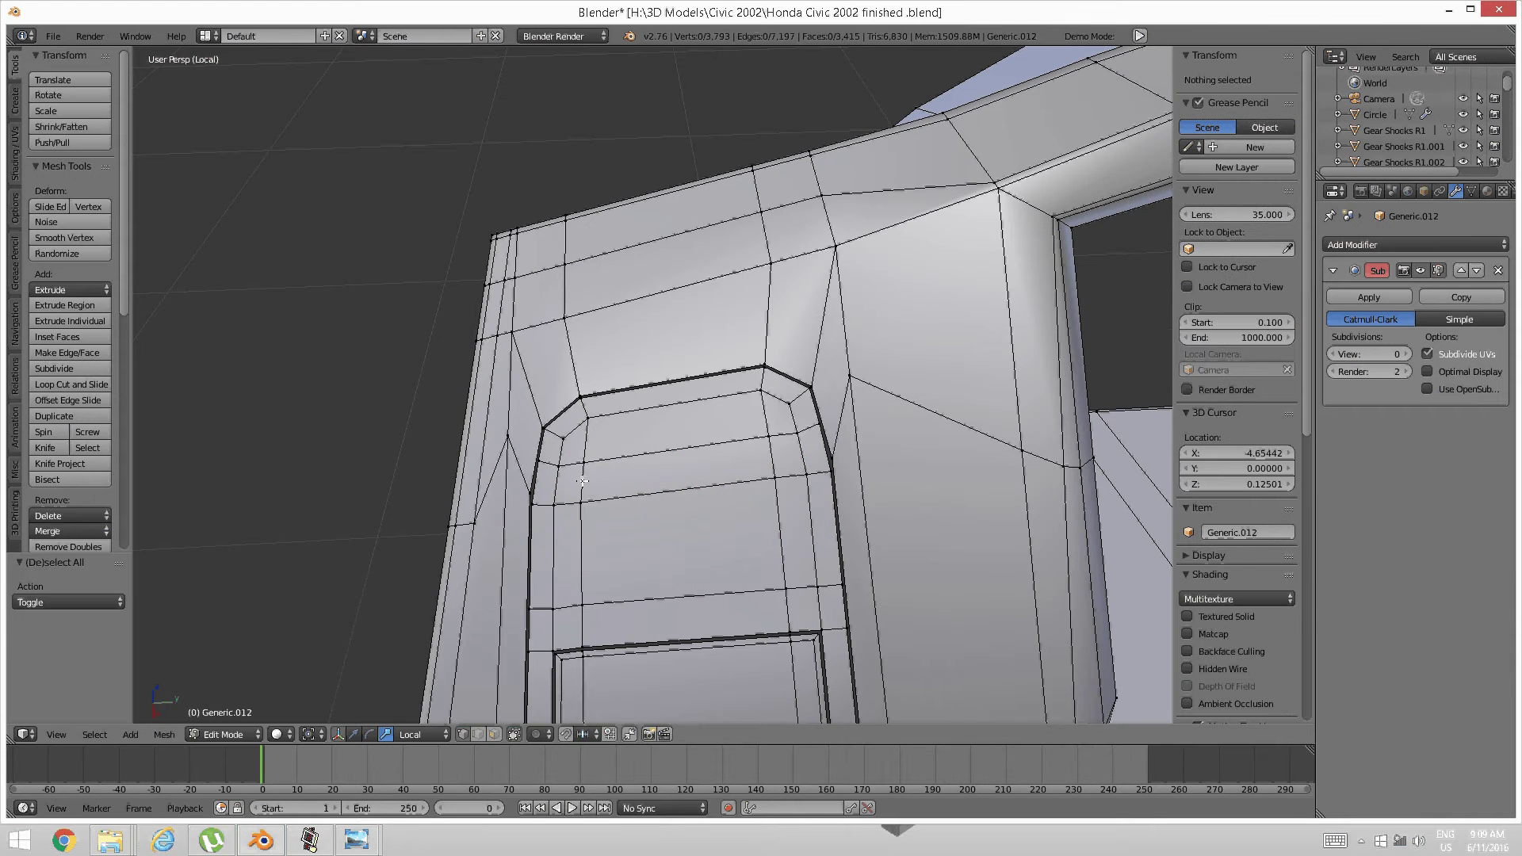
pyautogui.keyDown('alt'); pyautogui.rightClick(627, 496); pyautogui.keyUp('alt')
pyautogui.hotkey('ctrl', 'e')
pyautogui.click(631, 497)
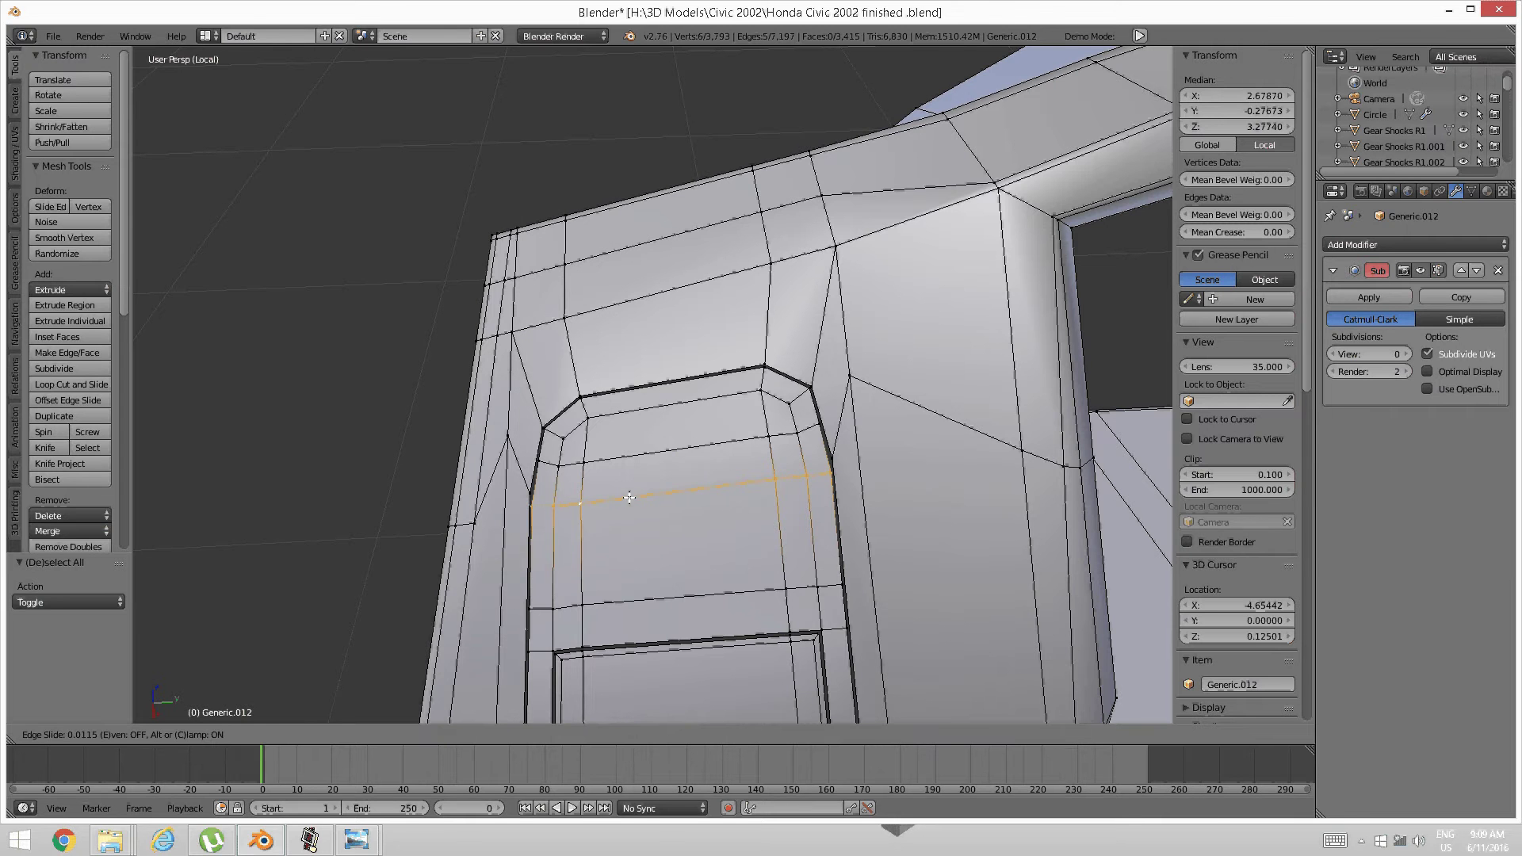
pyautogui.click(619, 490)
pyautogui.press('a')
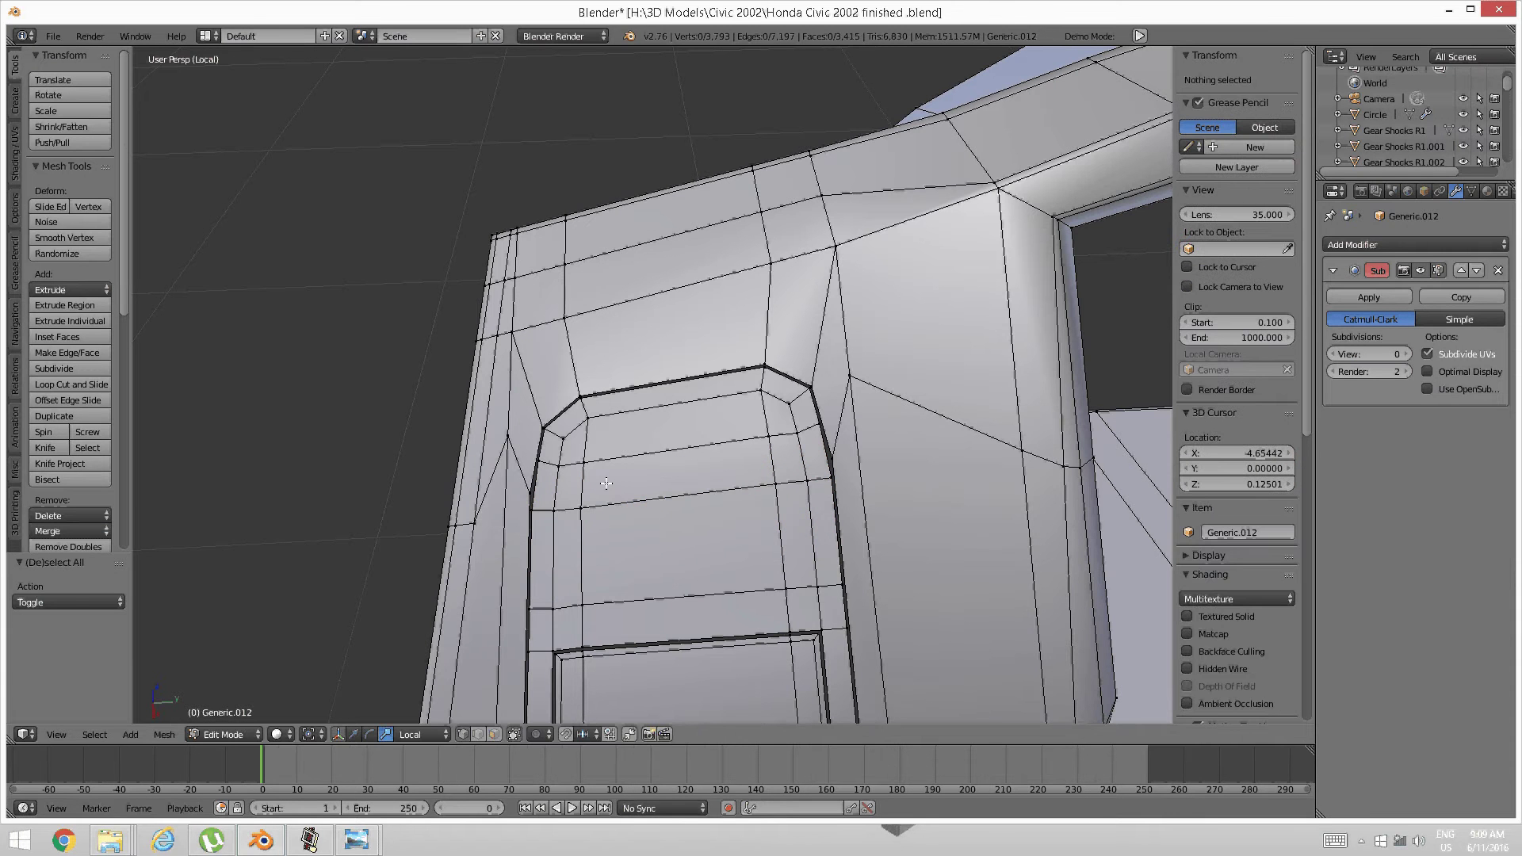
# Add two loop cuts across the upper vent opening, one just below each of the two existing cross loops
pyautogui.hotkey('ctrl', 'r')
pyautogui.click(599, 474)
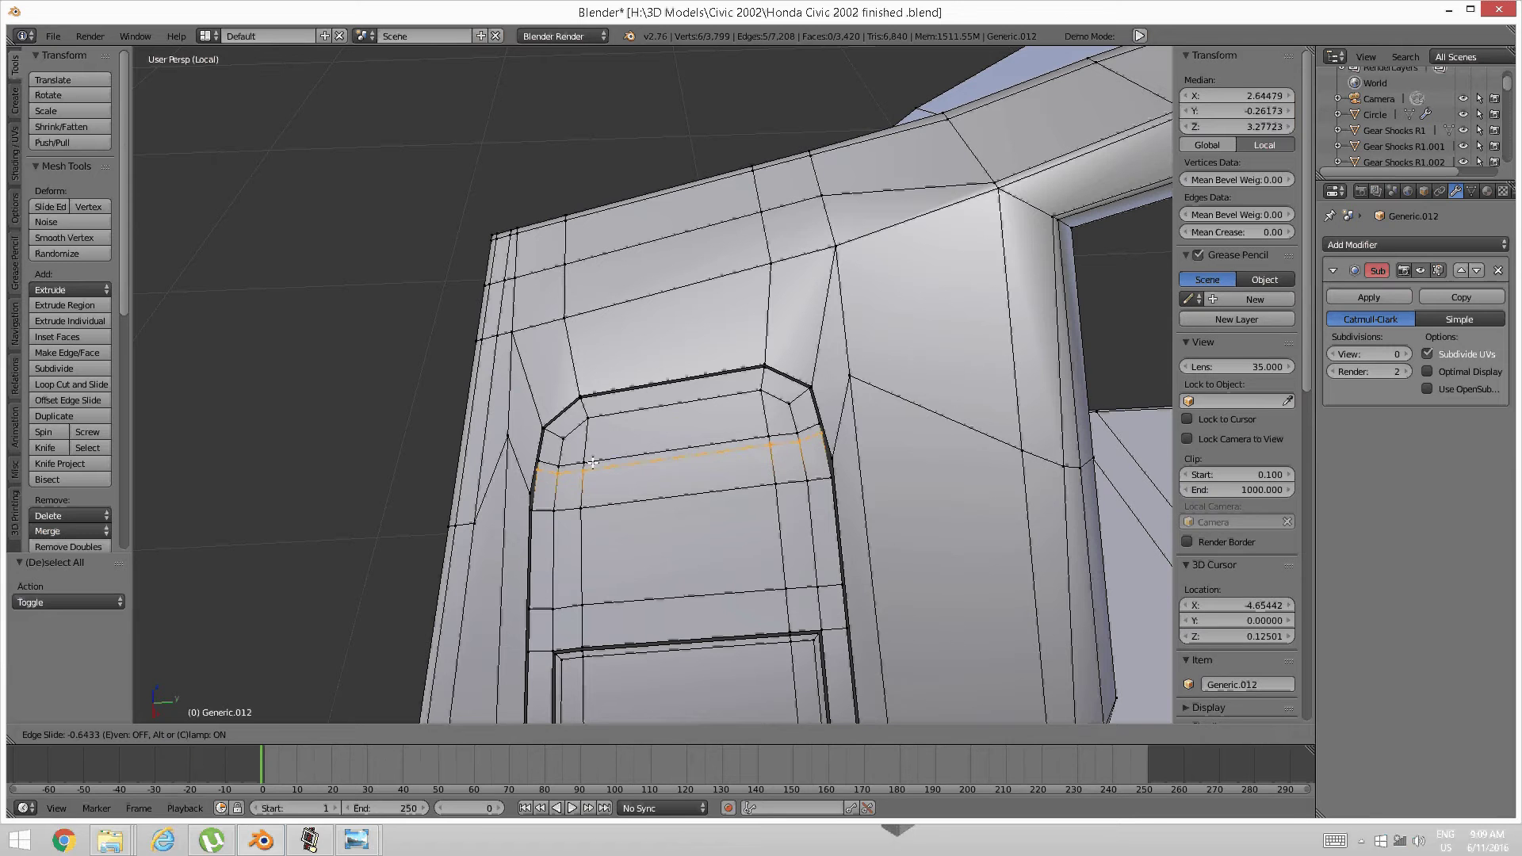
pyautogui.click(592, 466)
pyautogui.press('a')
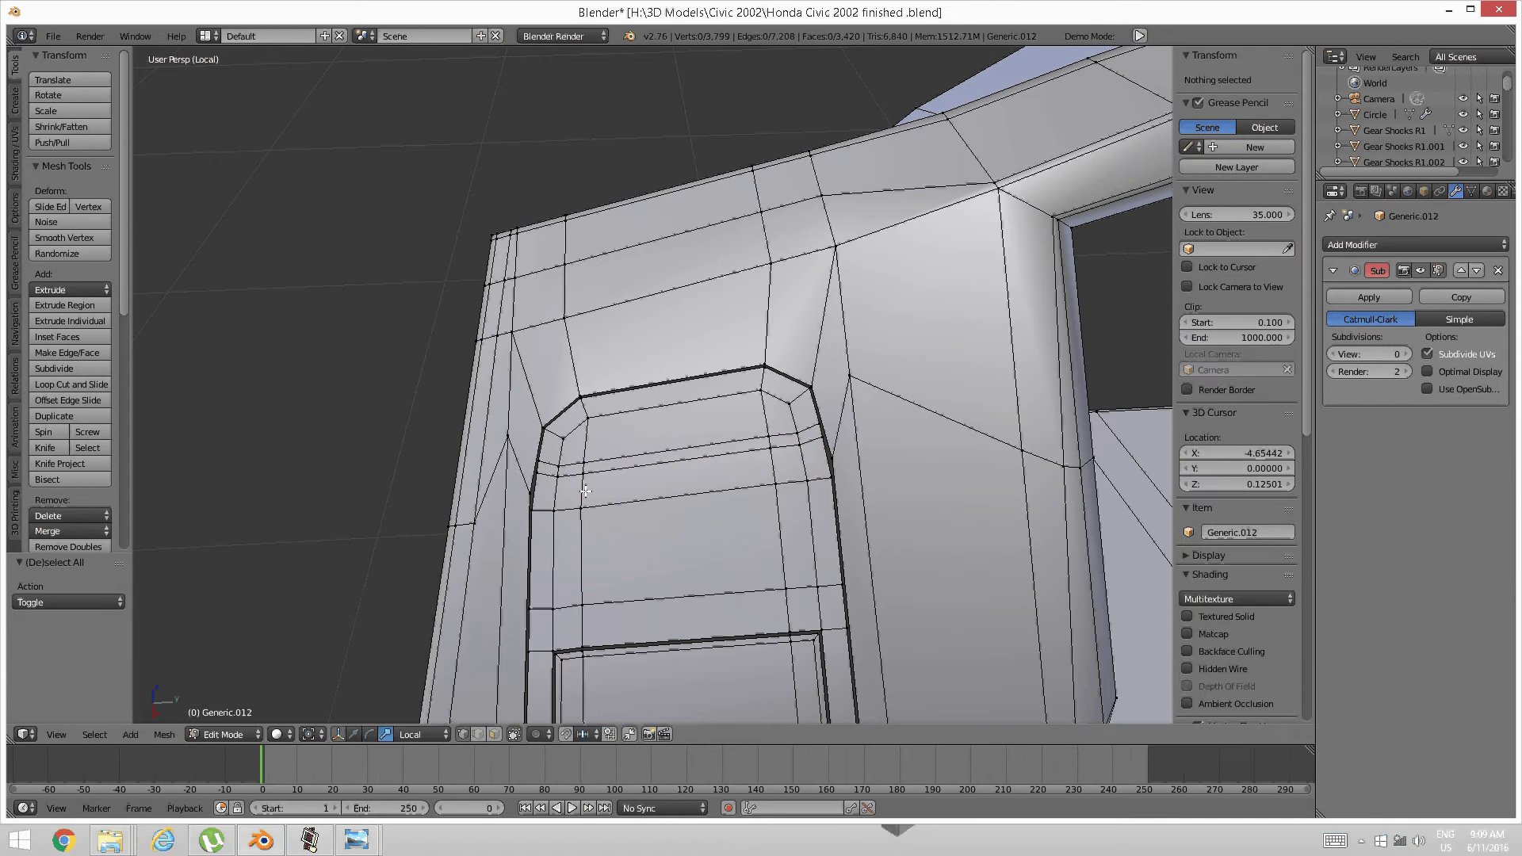
pyautogui.hotkey('ctrl', 'r')
pyautogui.click(592, 547)
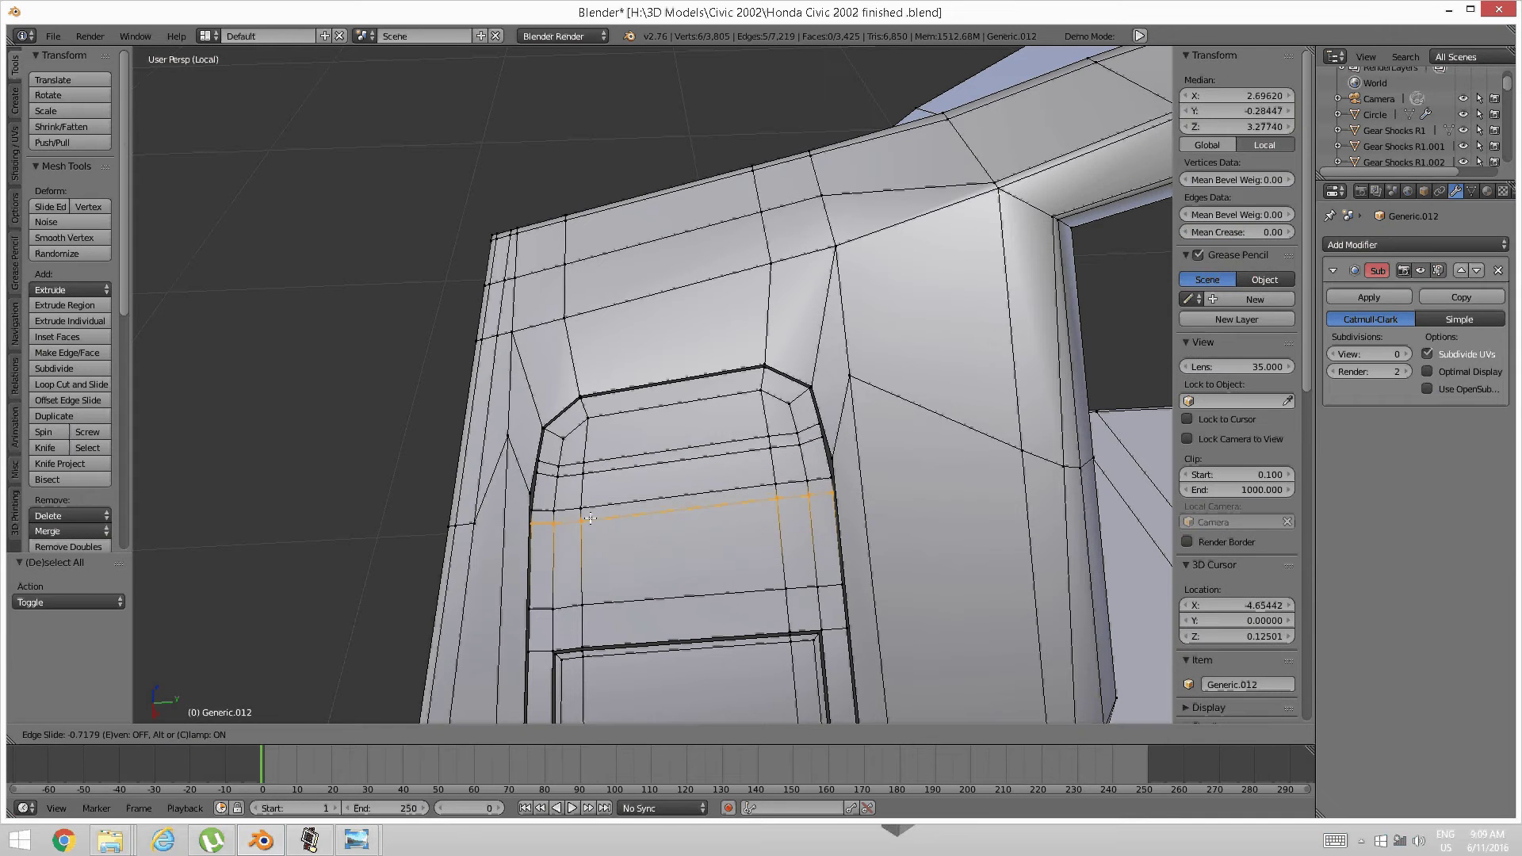
pyautogui.click(592, 515)
pyautogui.press('a')
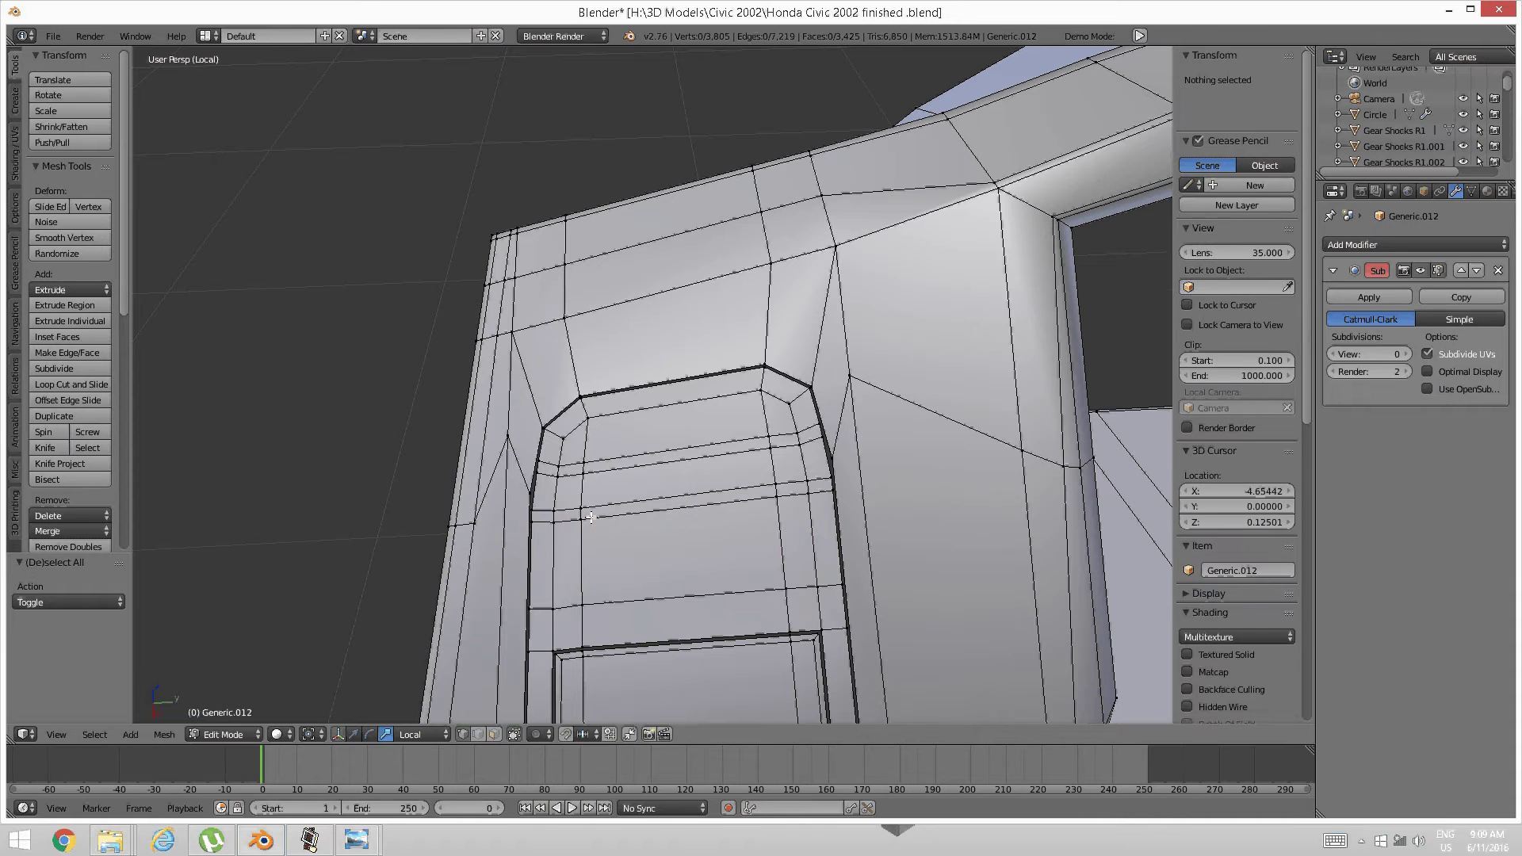
# Add a loop cut near the middle of the wide strip below the second pair of cross loops
pyautogui.hotkey('ctrl', 'r')
pyautogui.click(588, 543)
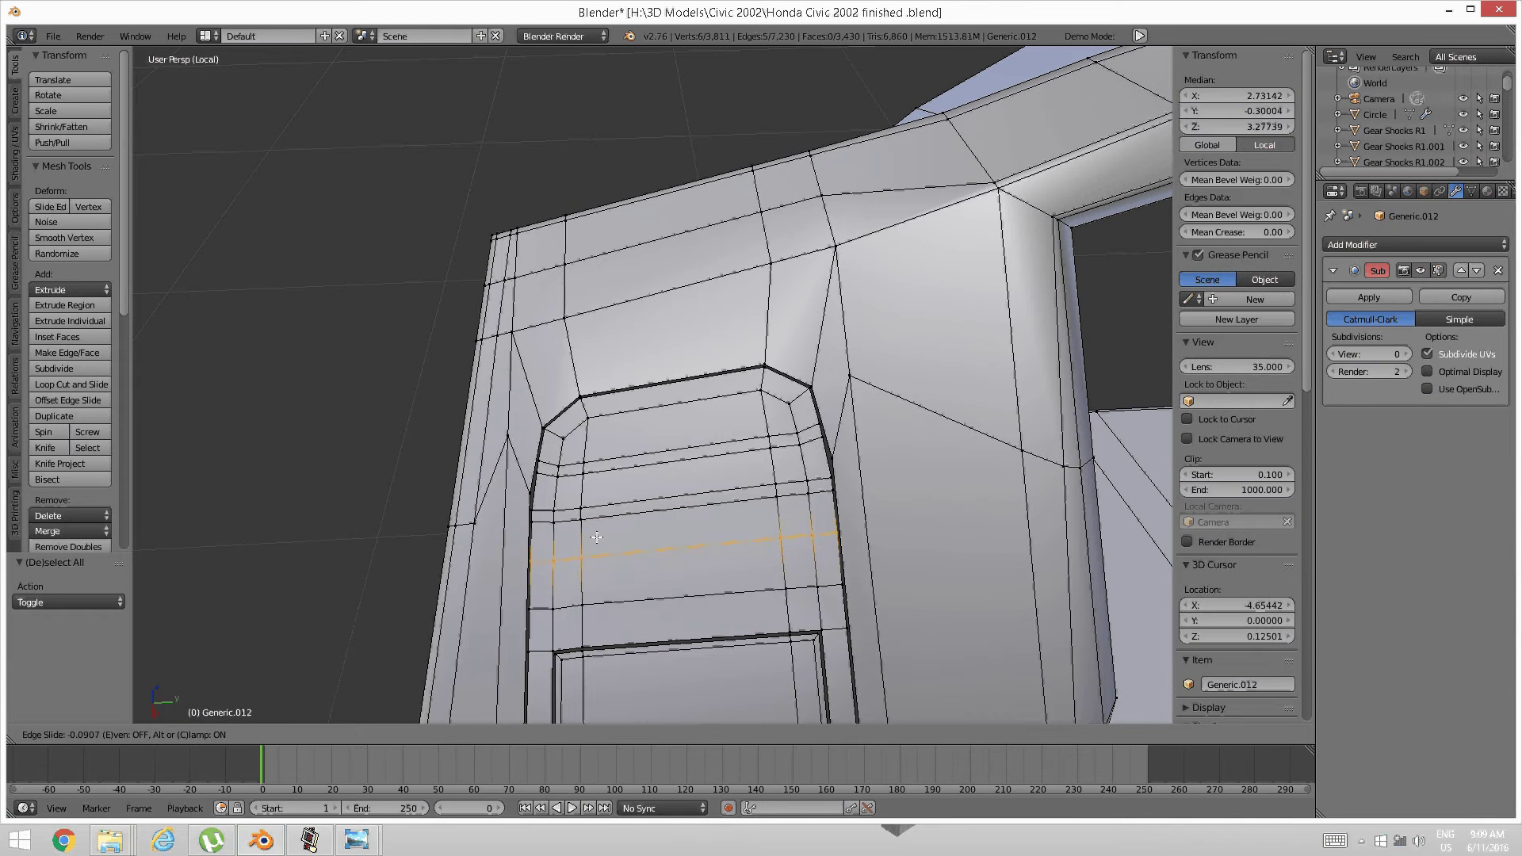
pyautogui.click(600, 535)
pyautogui.press('a')
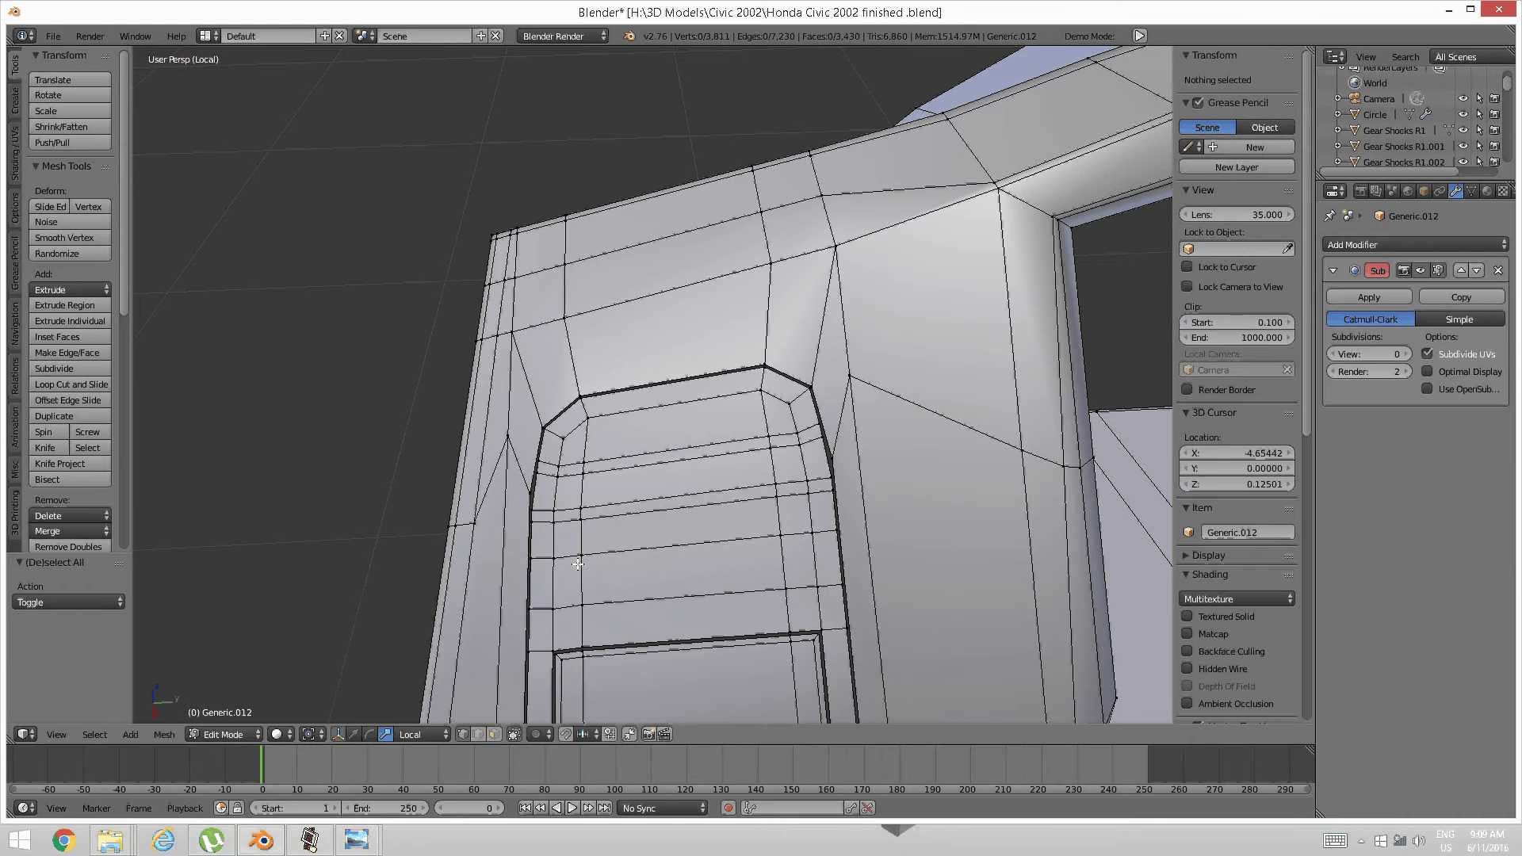
# Add another loop cut below the newest one and edge-slide it up close beneath it to form a third narrow strip
pyautogui.hotkey('ctrl', 'r')
pyautogui.click(578, 565)
pyautogui.click(578, 564)
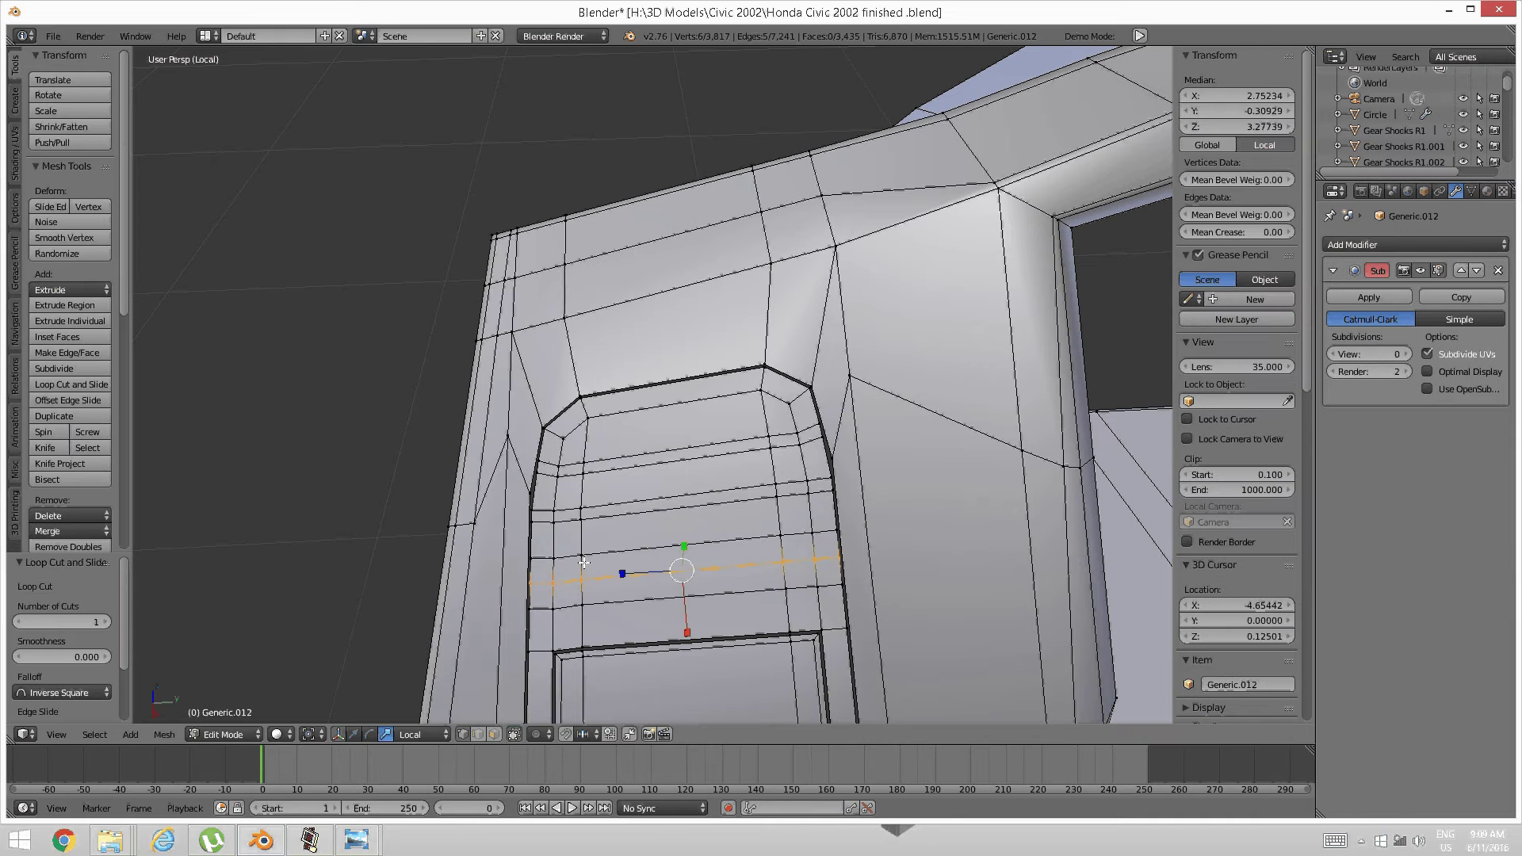
pyautogui.hotkey('ctrl', 'e')
pyautogui.click(585, 564)
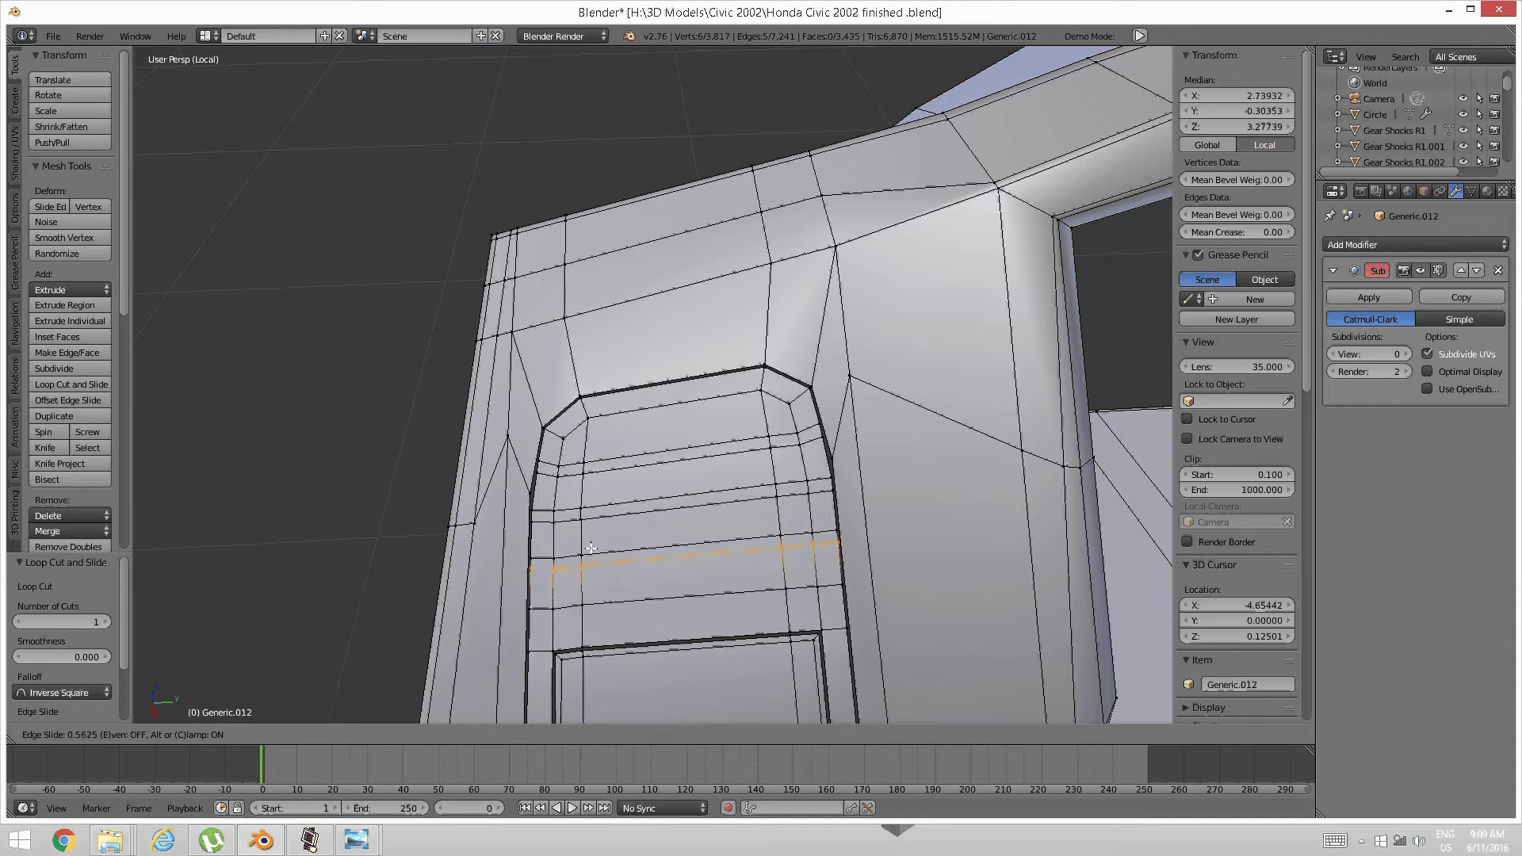
pyautogui.click(593, 547)
pyautogui.press('a')
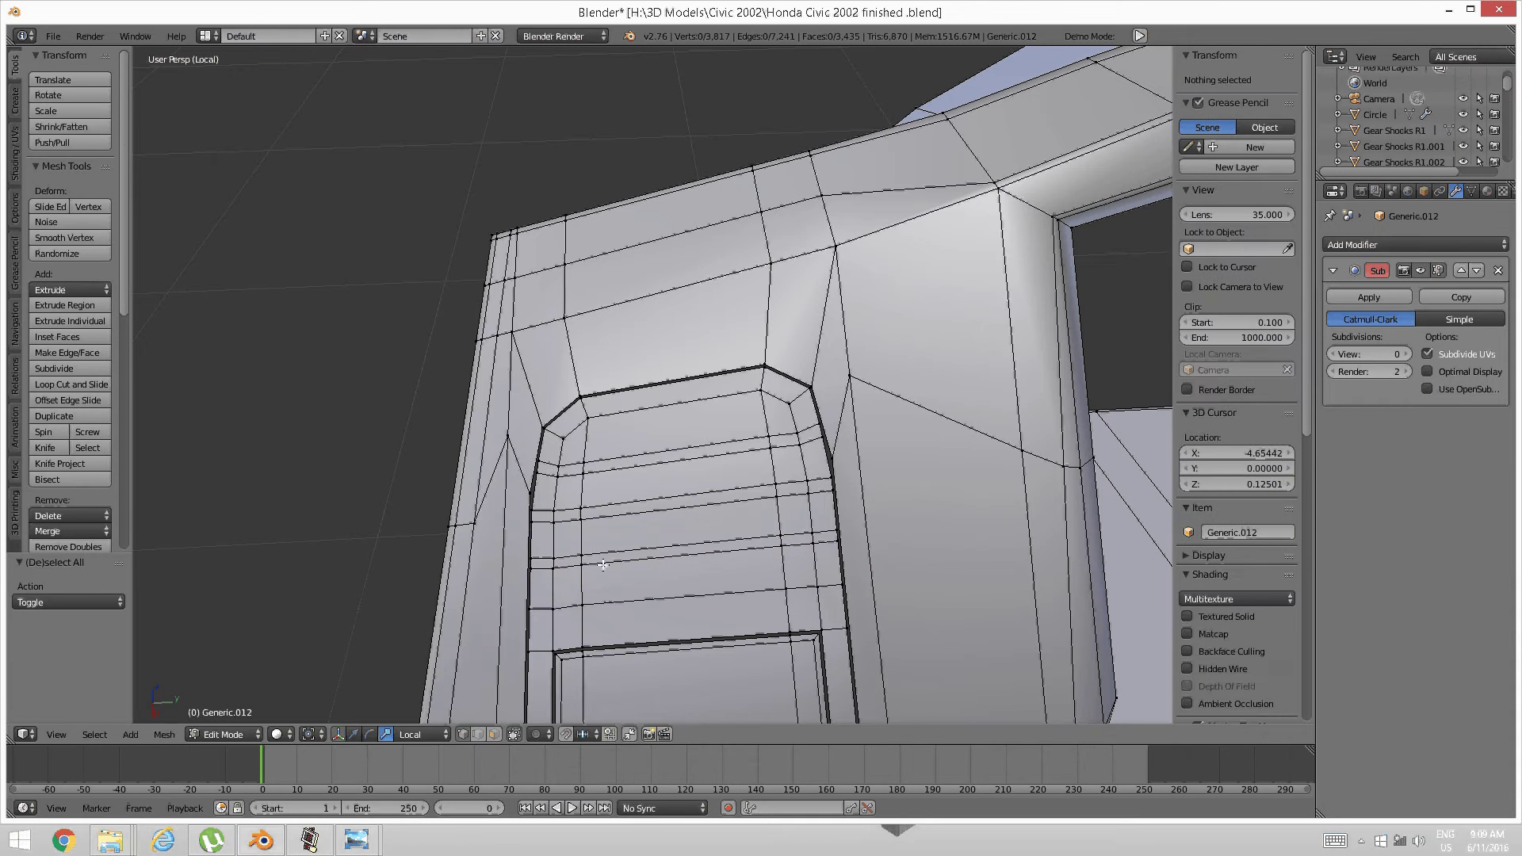
# Switch to face selection and compare the divided upper vent opening with the vent slats in 51835998.jpg
pyautogui.hotkey('ctrl', 'Tab')
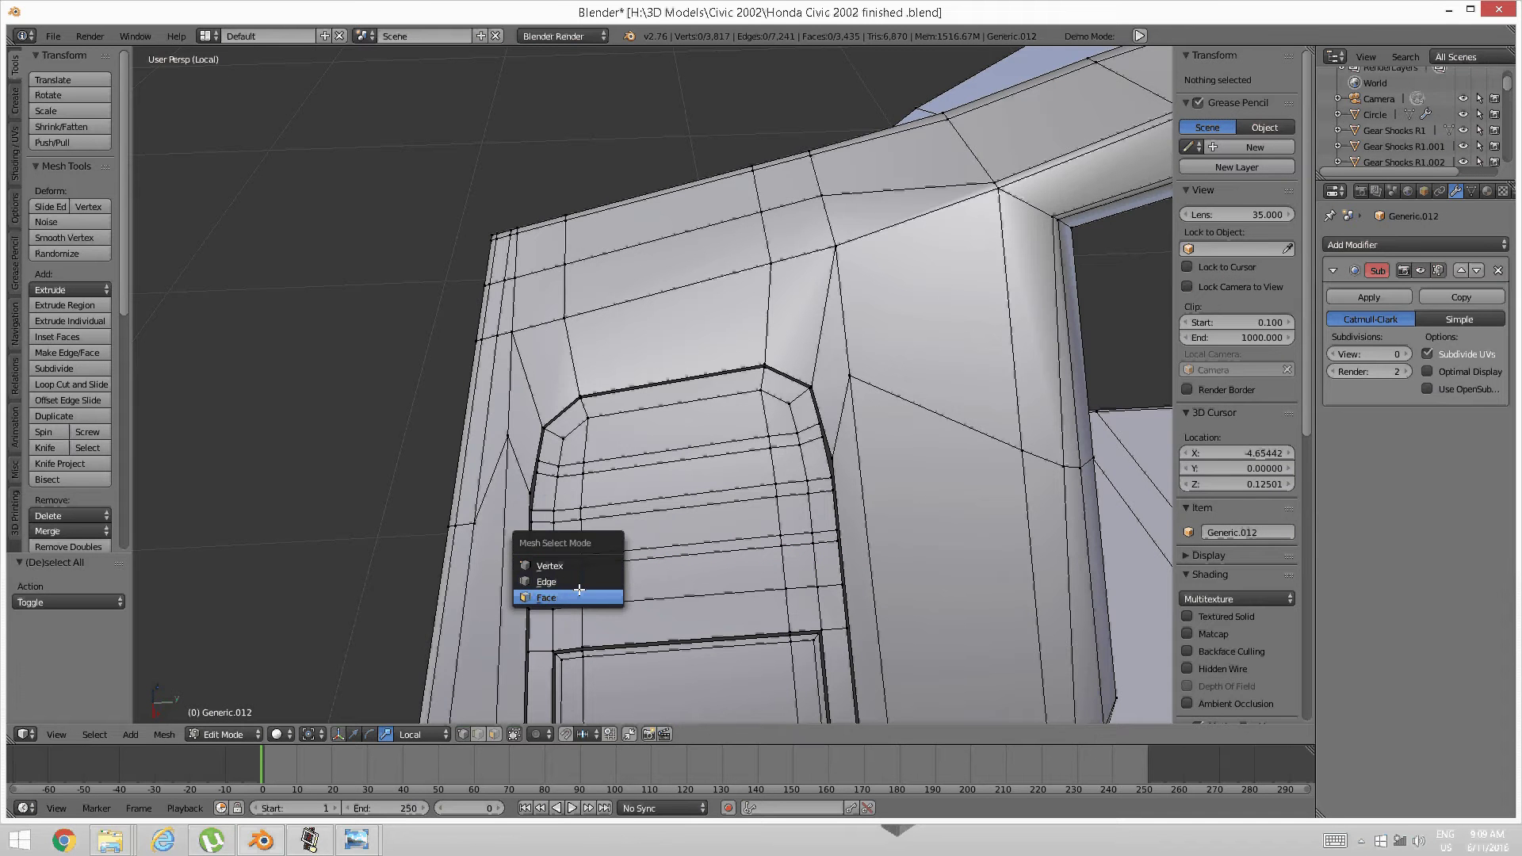
pyautogui.click(590, 596)
pyautogui.moveTo(357, 840)
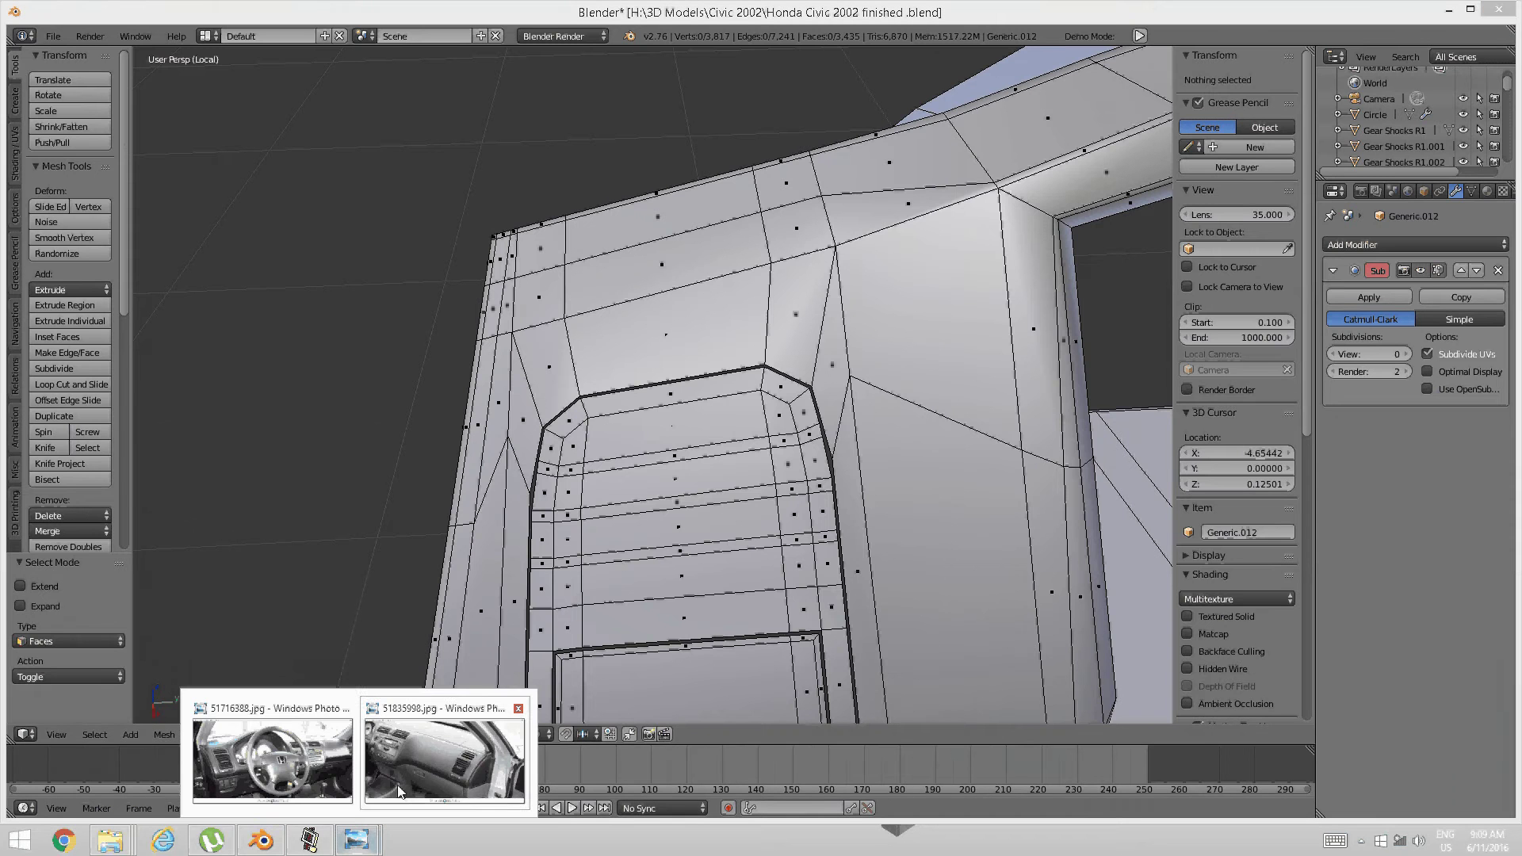
pyautogui.click(460, 770)
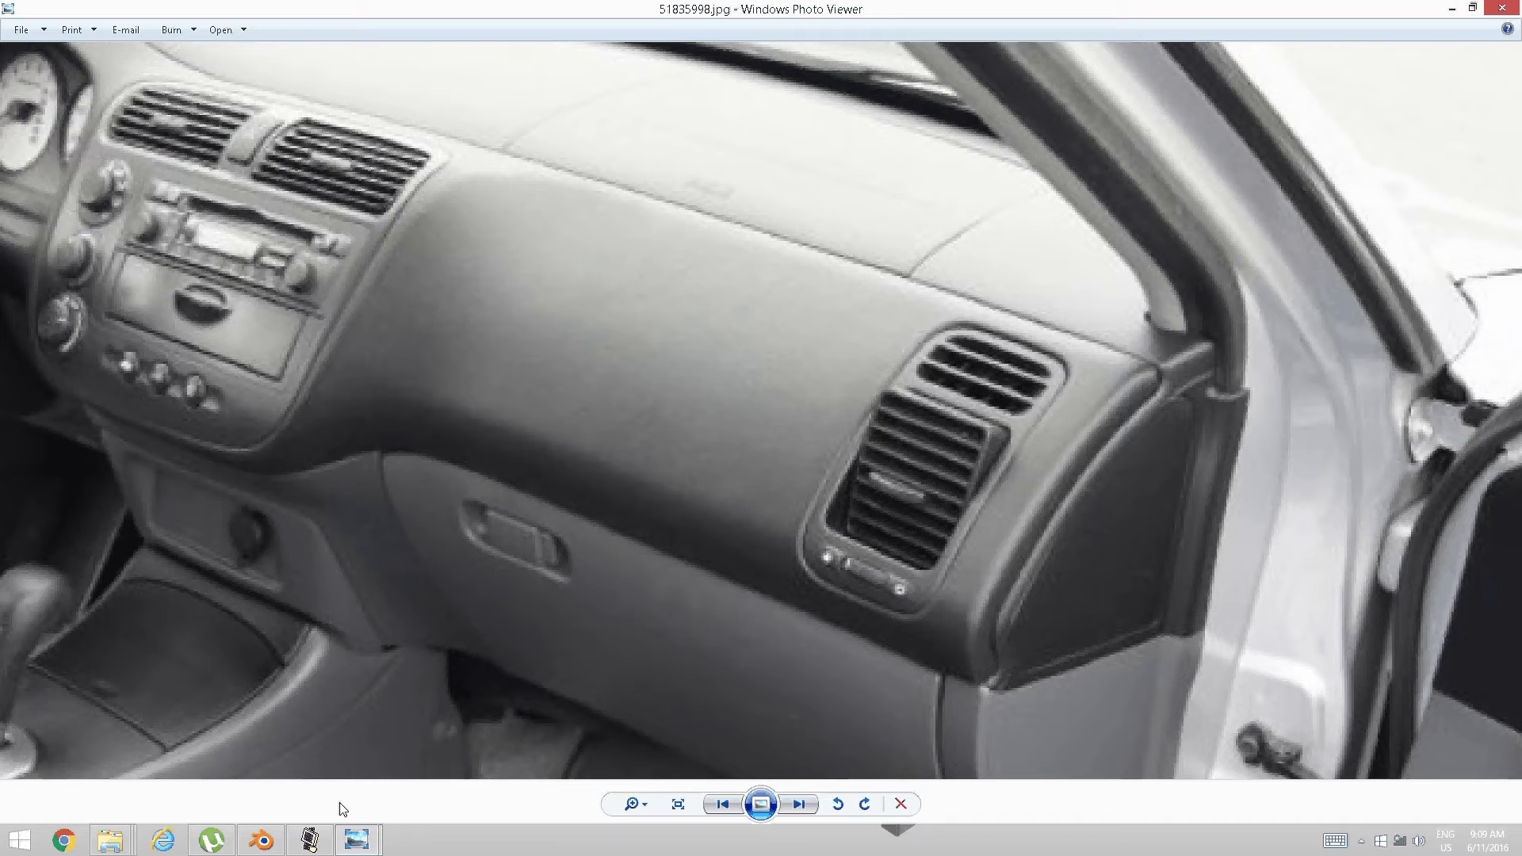
pyautogui.click(261, 840)
pyautogui.hotkey('ctrl', 'Tab')
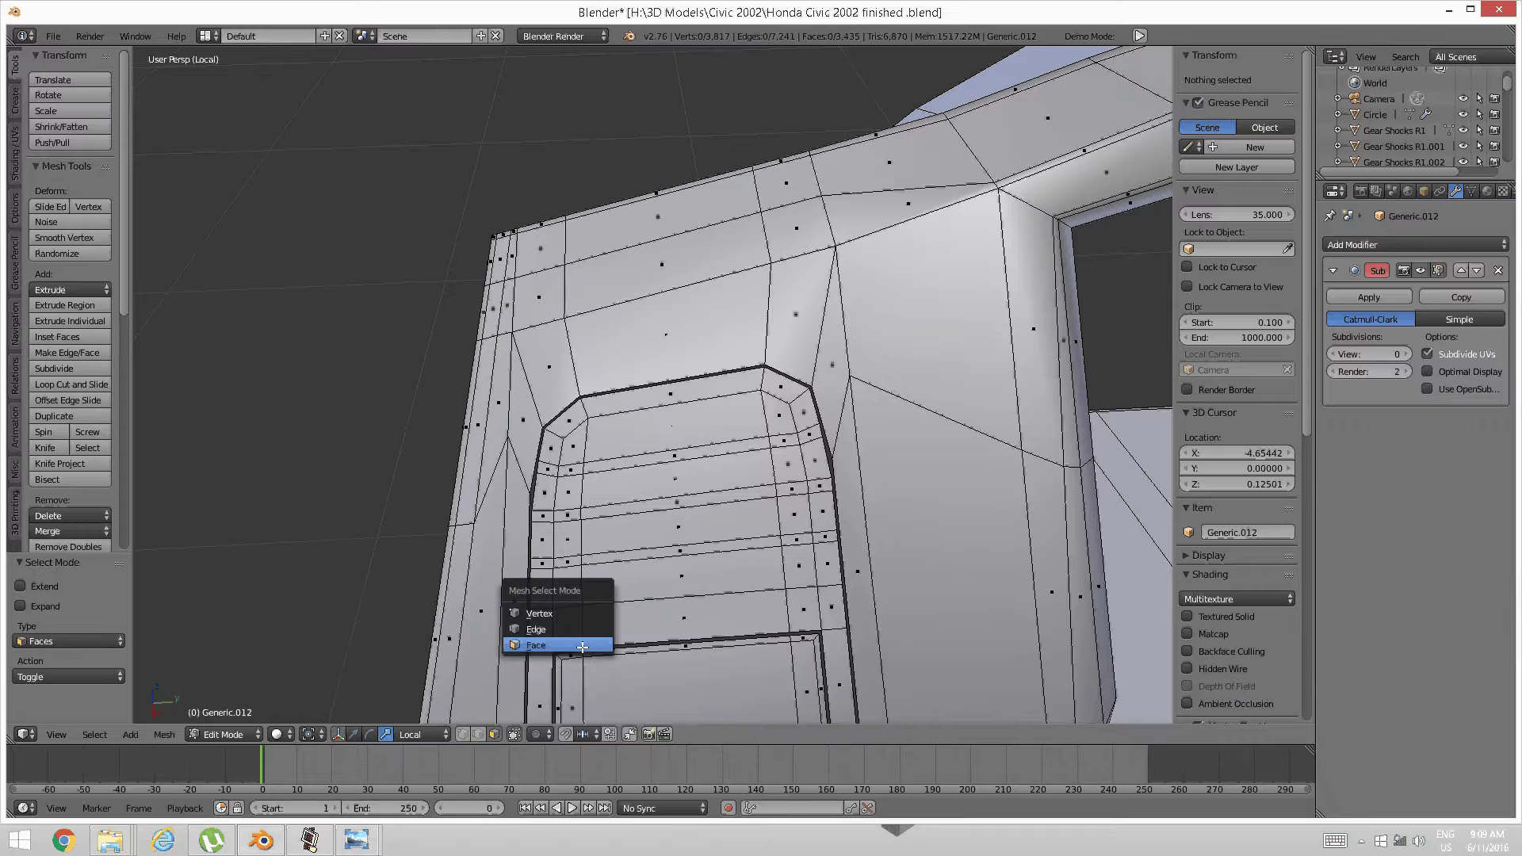
# In face selection mode, select the faces of the two lower slot rows in the upper vent
pyautogui.click(584, 644)
pyautogui.rightClick(569, 588)
pyautogui.keyDown('shift'); pyautogui.rightClick(688, 573); pyautogui.keyUp('shift')
pyautogui.keyDown('shift'); pyautogui.rightClick(803, 558); pyautogui.keyUp('shift')
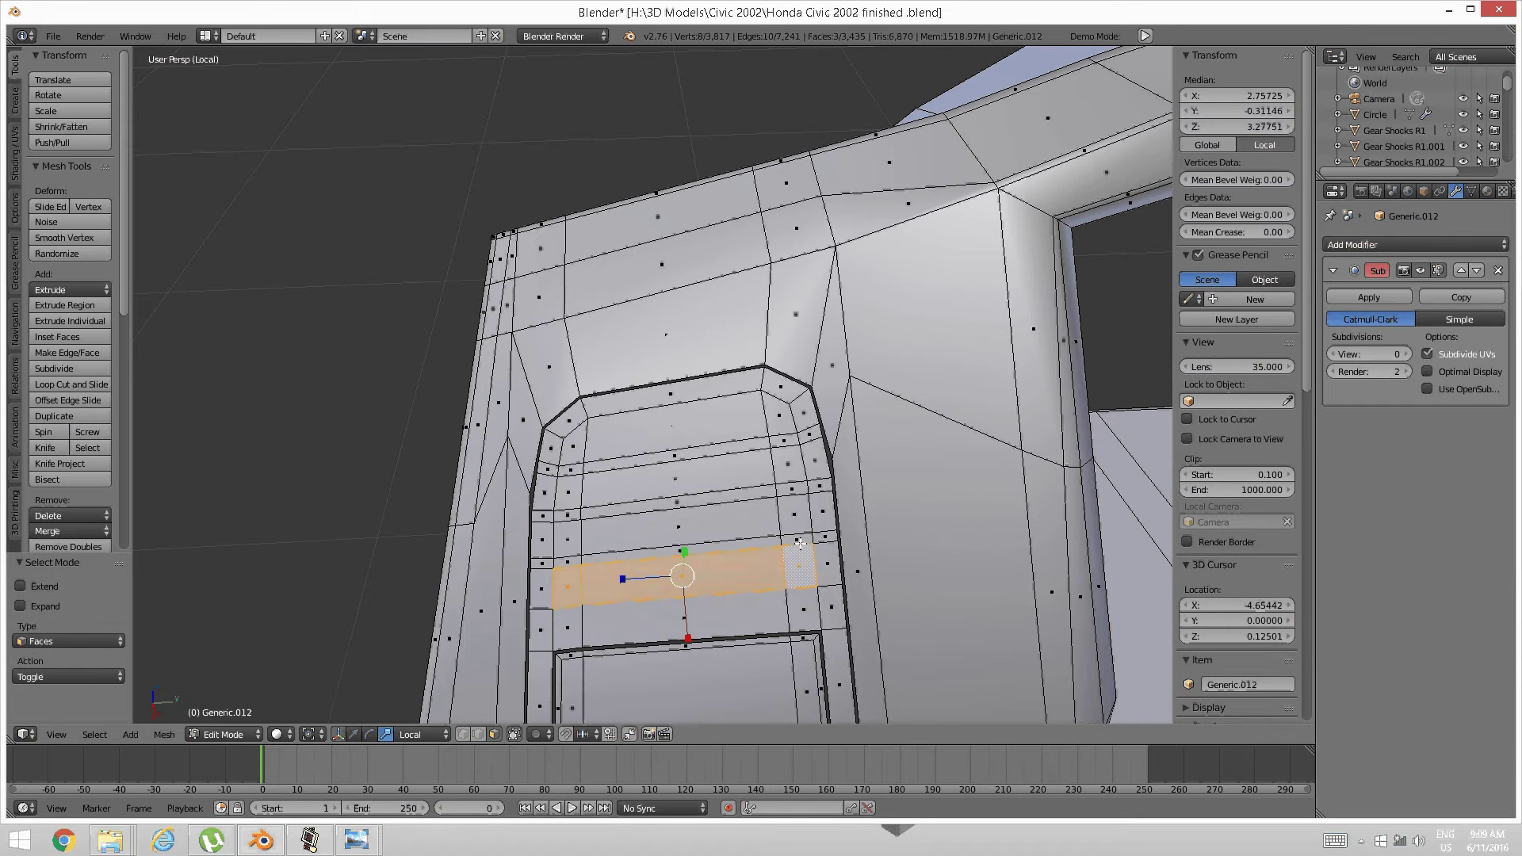
pyautogui.keyDown('shift'); pyautogui.rightClick(786, 509); pyautogui.keyUp('shift')
pyautogui.keyDown('shift'); pyautogui.rightClick(734, 517); pyautogui.keyUp('shift')
pyautogui.keyDown('shift'); pyautogui.rightClick(557, 533); pyautogui.keyUp('shift')
# Add the faces of the two upper slot rows in the upper vent to the selection
pyautogui.keyDown('shift'); pyautogui.rightClick(565, 487); pyautogui.keyUp('shift')
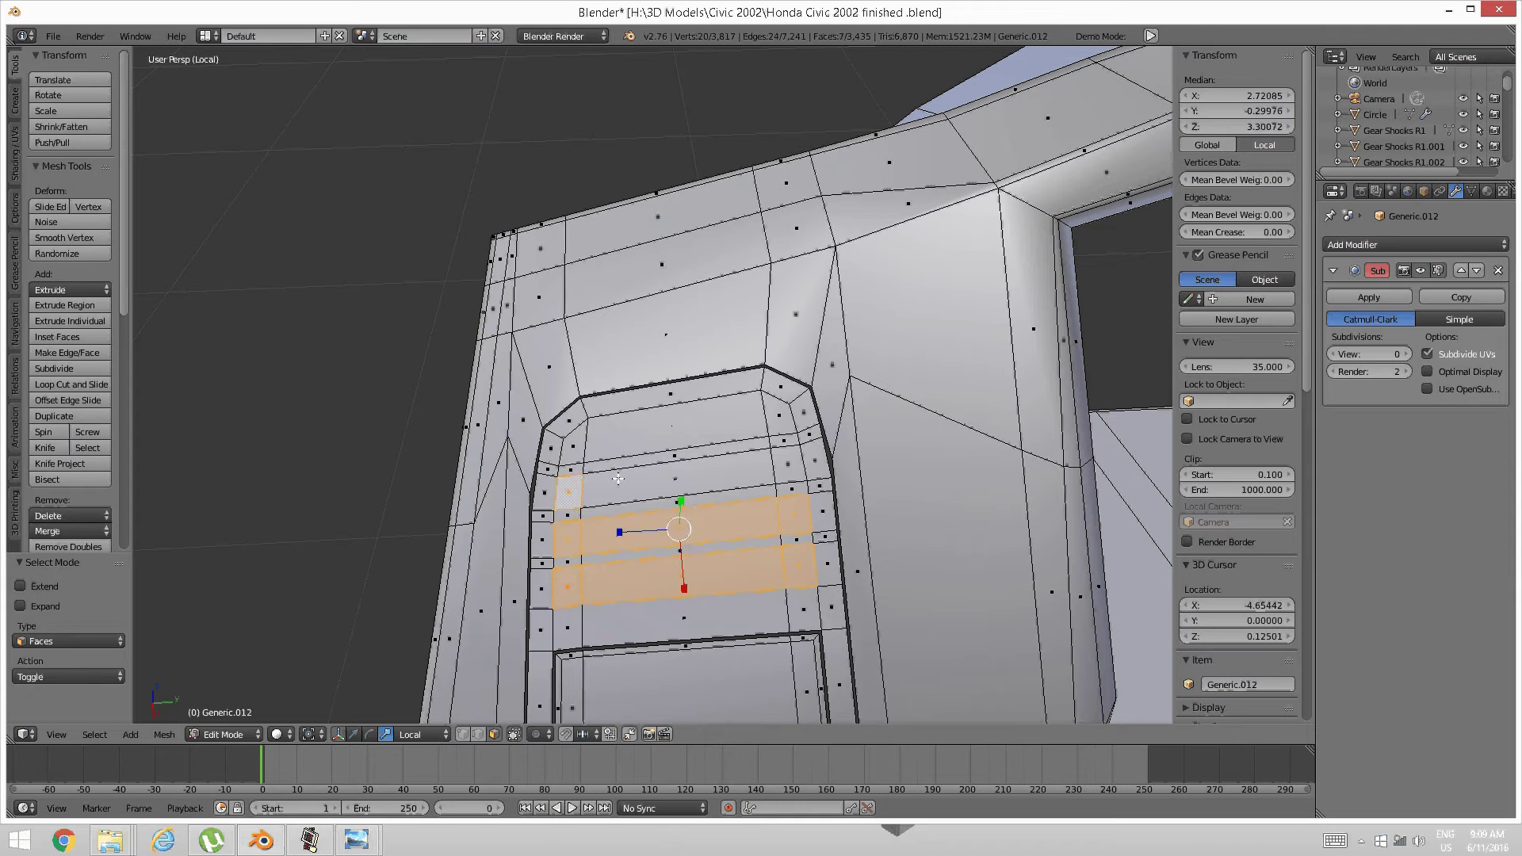
pyautogui.keyDown('shift'); pyautogui.rightClick(677, 482); pyautogui.keyUp('shift')
pyautogui.keyDown('shift'); pyautogui.rightClick(785, 468); pyautogui.keyUp('shift')
pyautogui.keyDown('shift'); pyautogui.rightClick(780, 412); pyautogui.keyUp('shift')
pyautogui.keyDown('shift'); pyautogui.rightClick(664, 426); pyautogui.keyUp('shift')
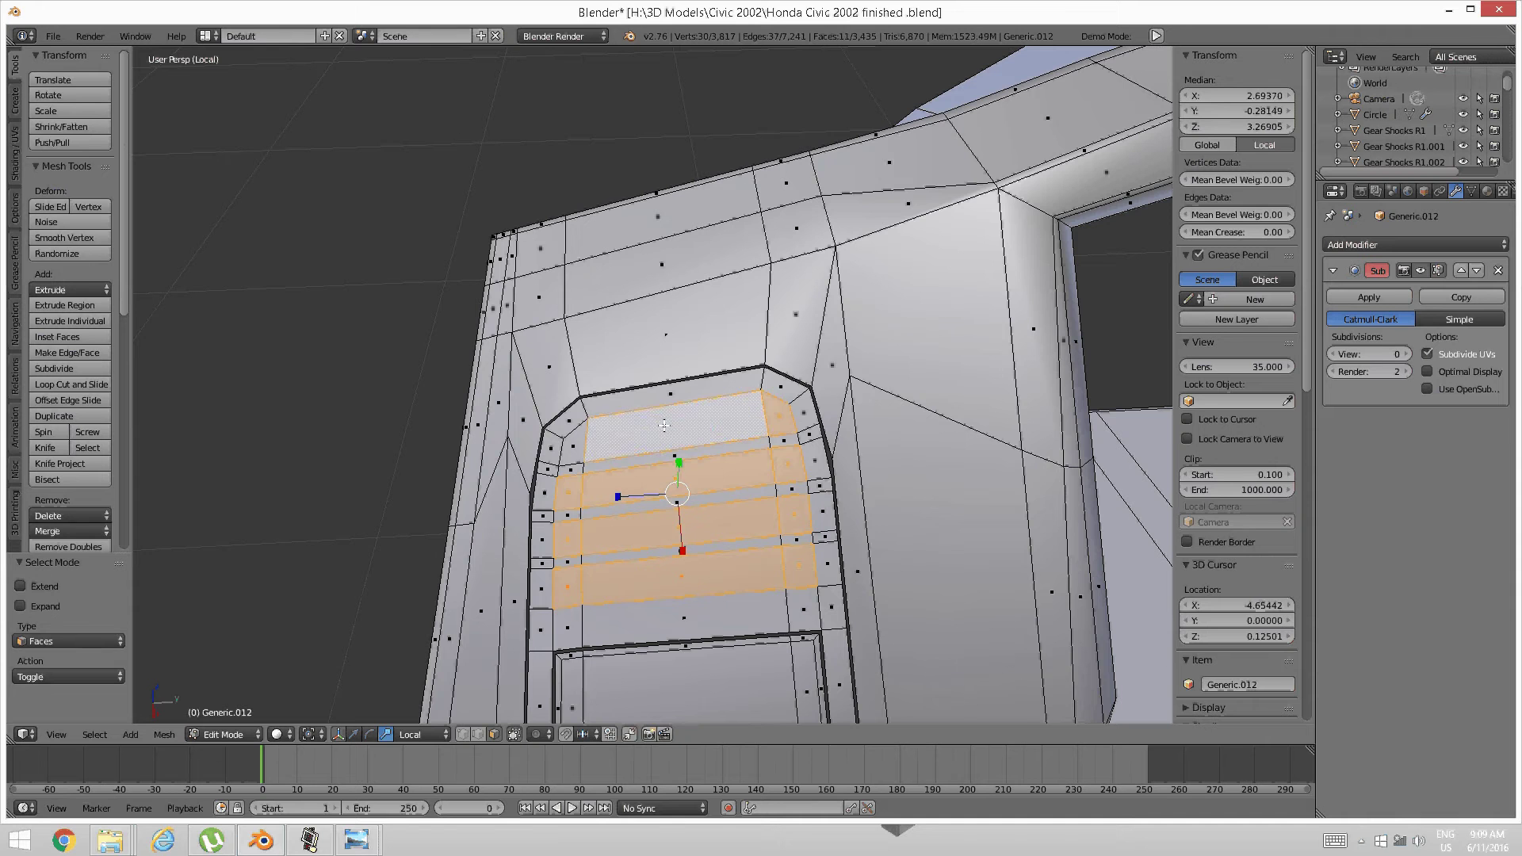
pyautogui.keyDown('shift'); pyautogui.rightClick(568, 445); pyautogui.keyUp('shift')
pyautogui.moveTo(569, 445); pyautogui.dragTo(547, 549, button='middle')
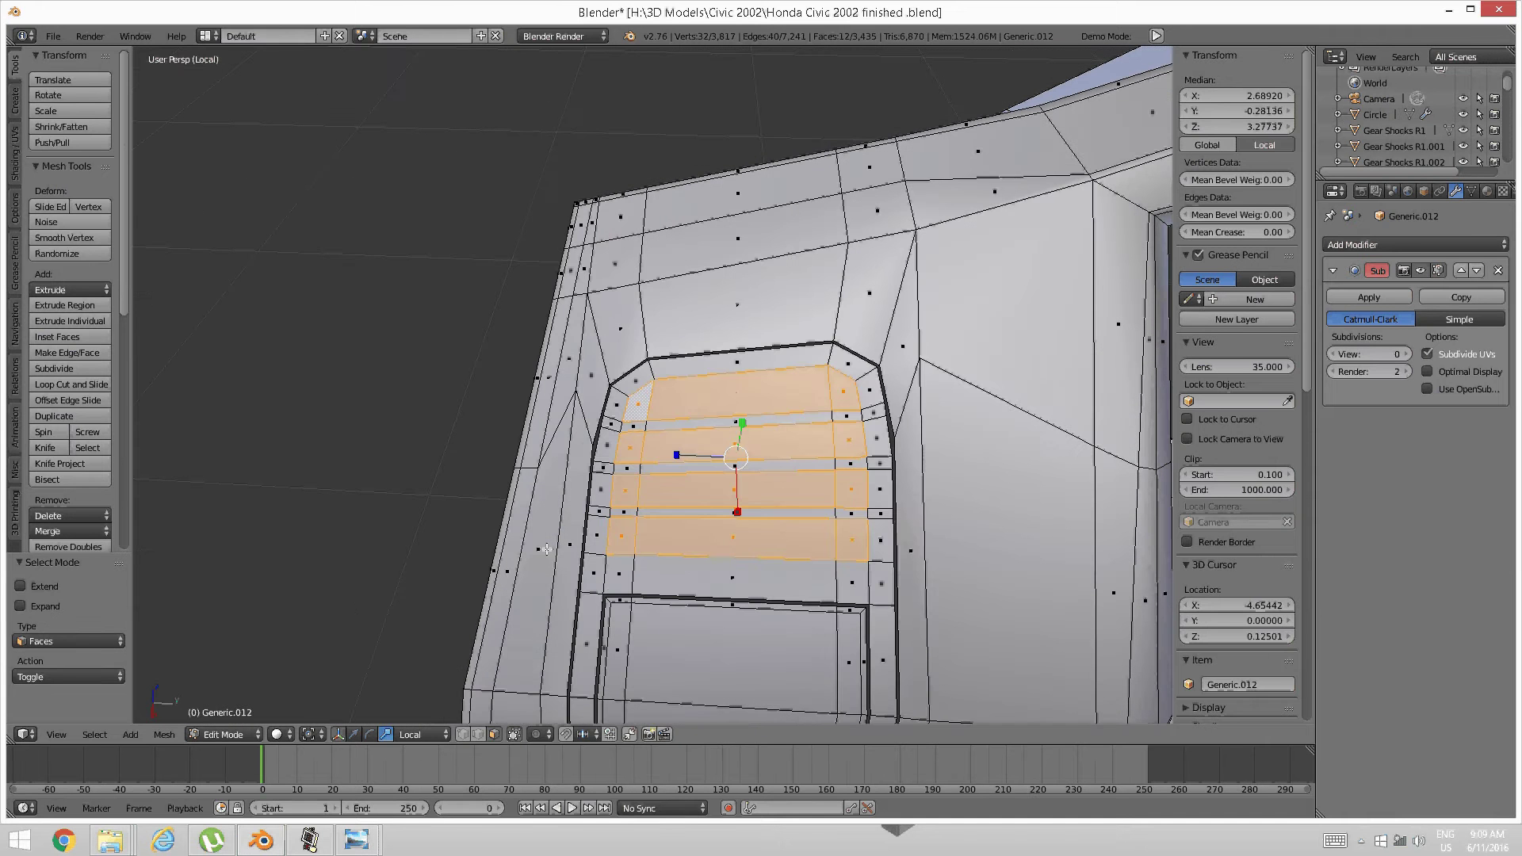
# Extrude the selected slot faces inward three times: about 0.0075 first, much deeper second, and about 0.0073 last
pyautogui.press('e')
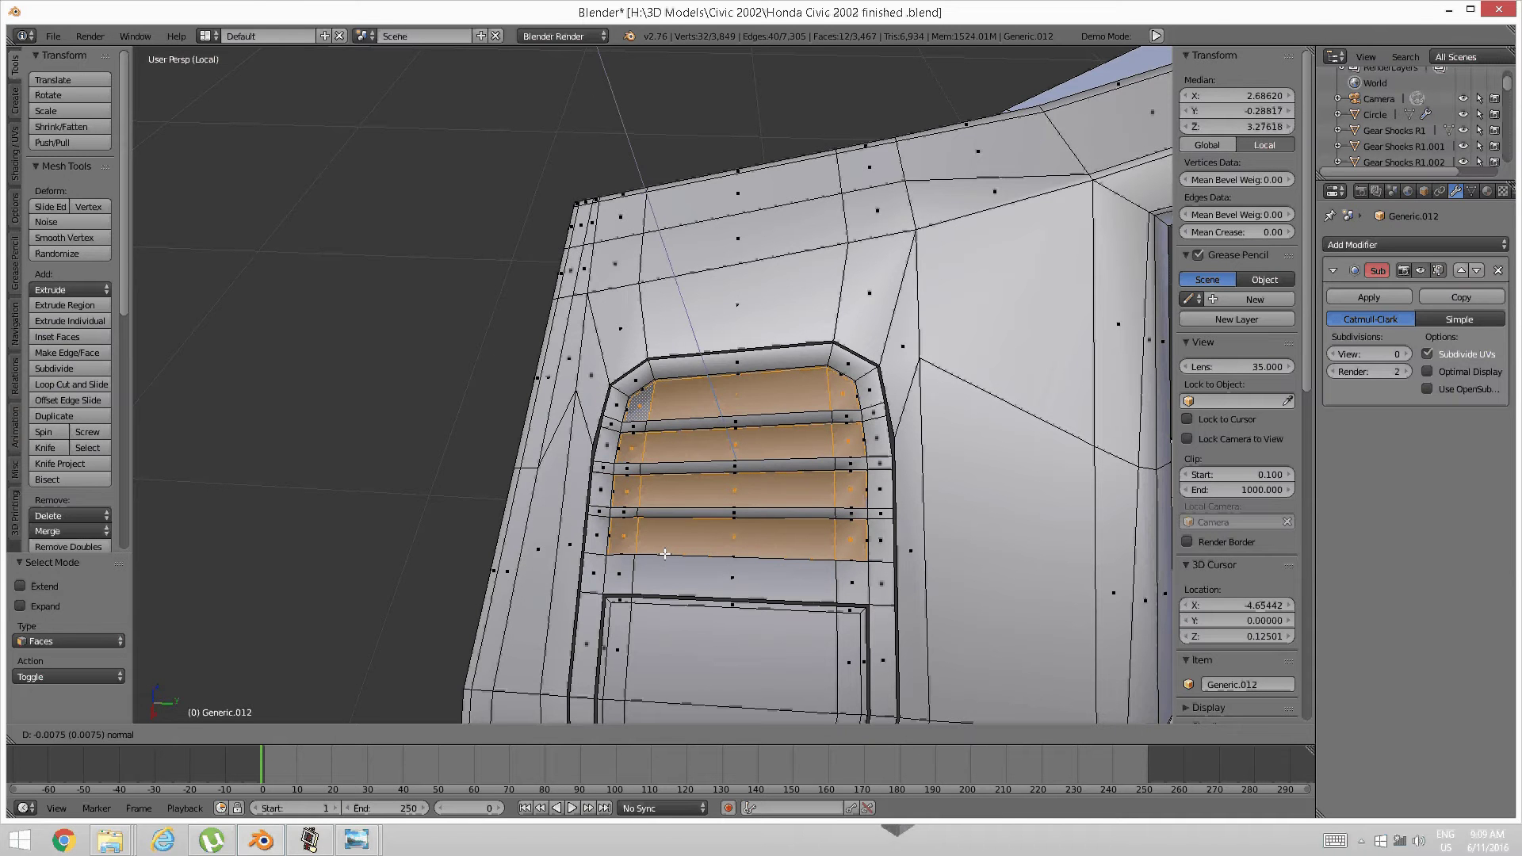
pyautogui.click(664, 553)
pyautogui.press('e')
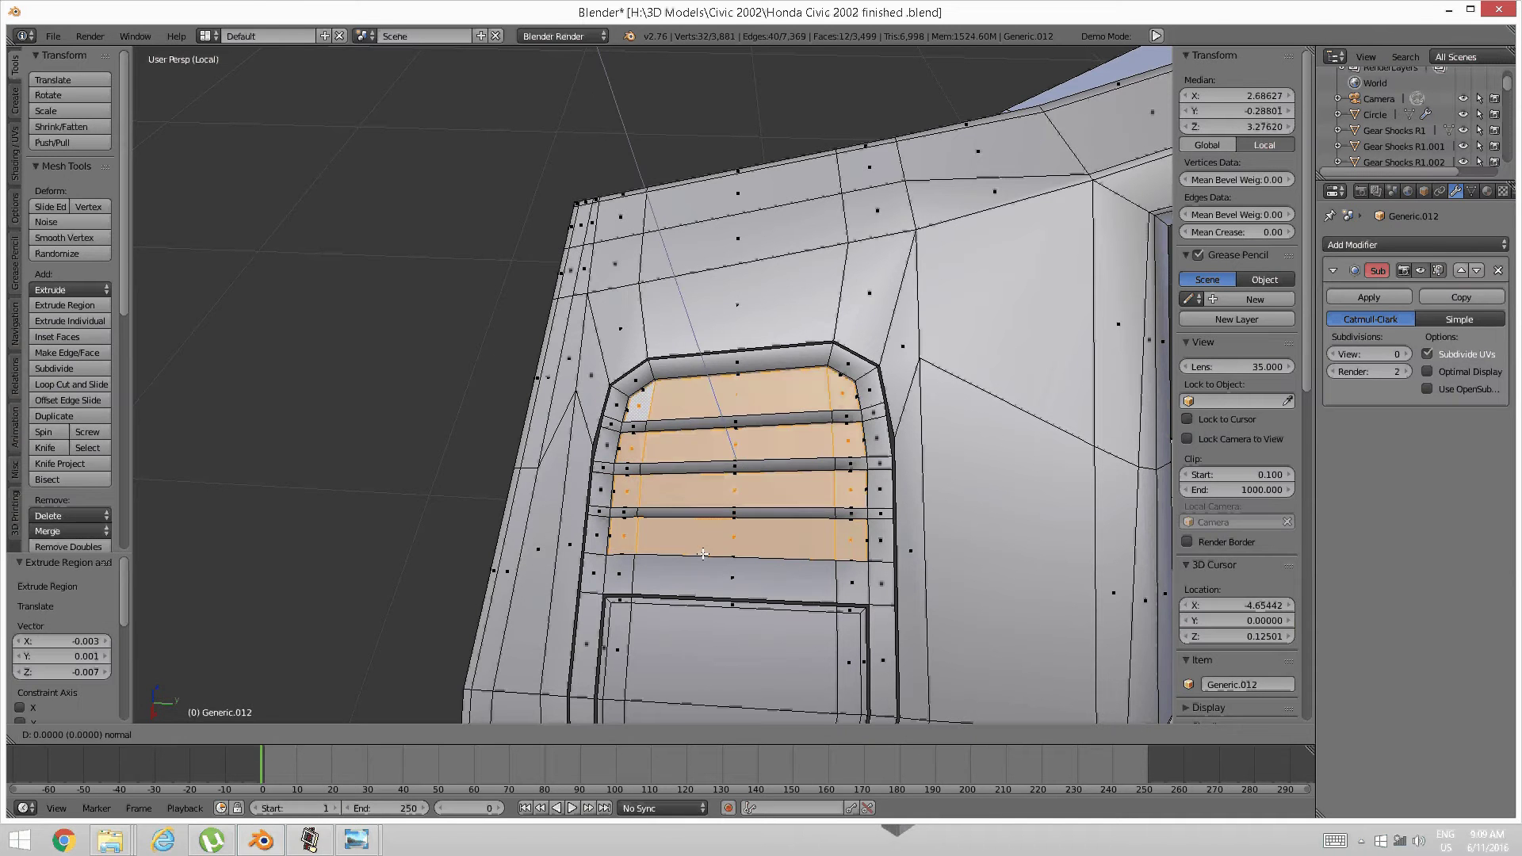
pyautogui.click(749, 599)
pyautogui.press('e')
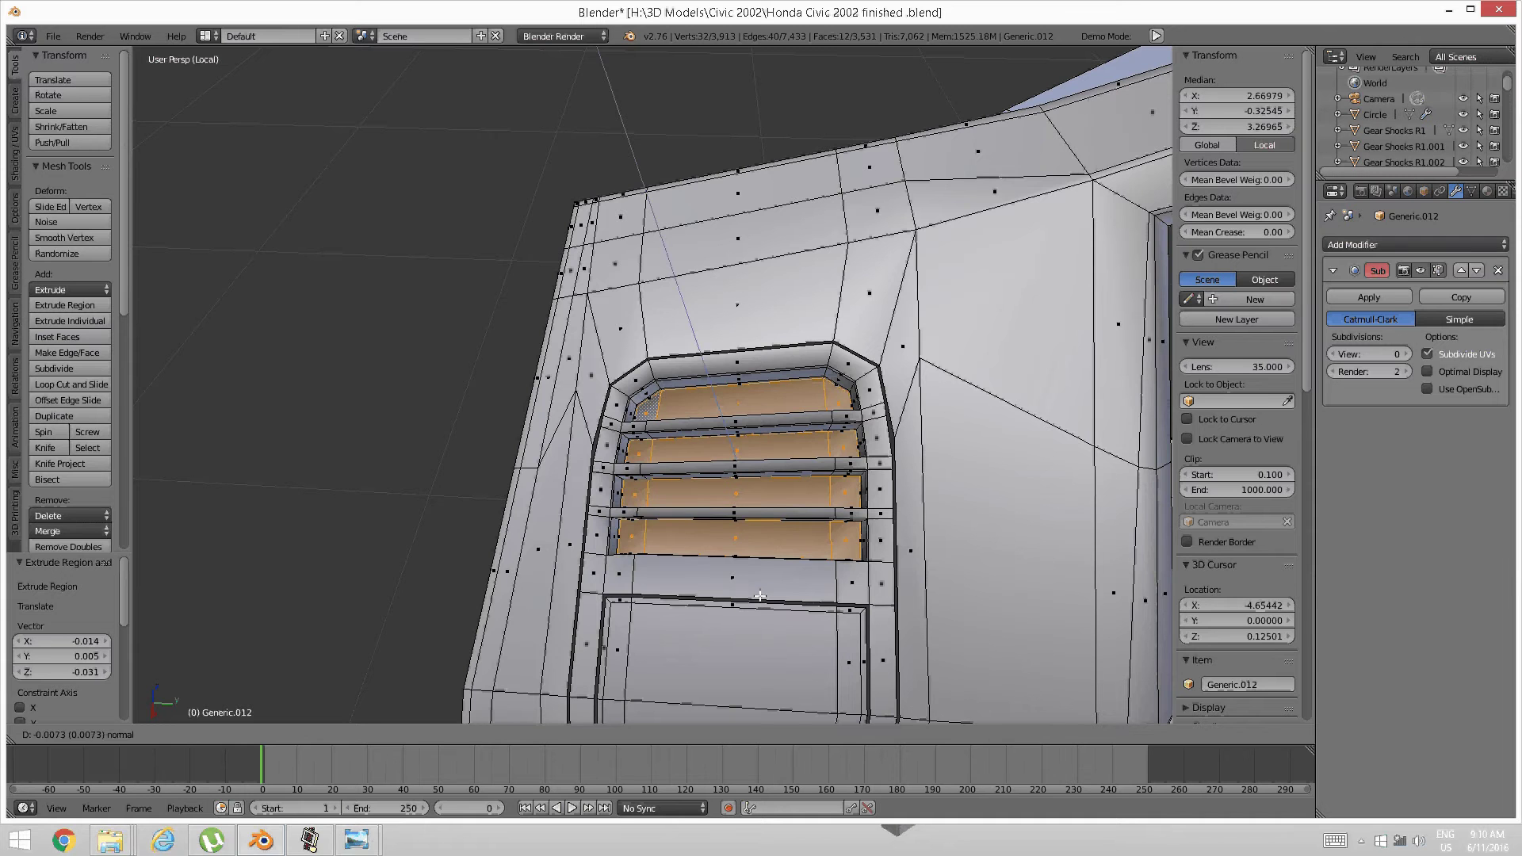
pyautogui.click(758, 592)
# Deselect the slot faces and set the Subdivision Surface modifier's view level to 2
pyautogui.scroll(-6, 780, 563)
pyautogui.scroll(3, 802, 516)
pyautogui.moveTo(780, 563); pyautogui.dragTo(735, 502, button='middle')
pyautogui.scroll(5, 782, 502)
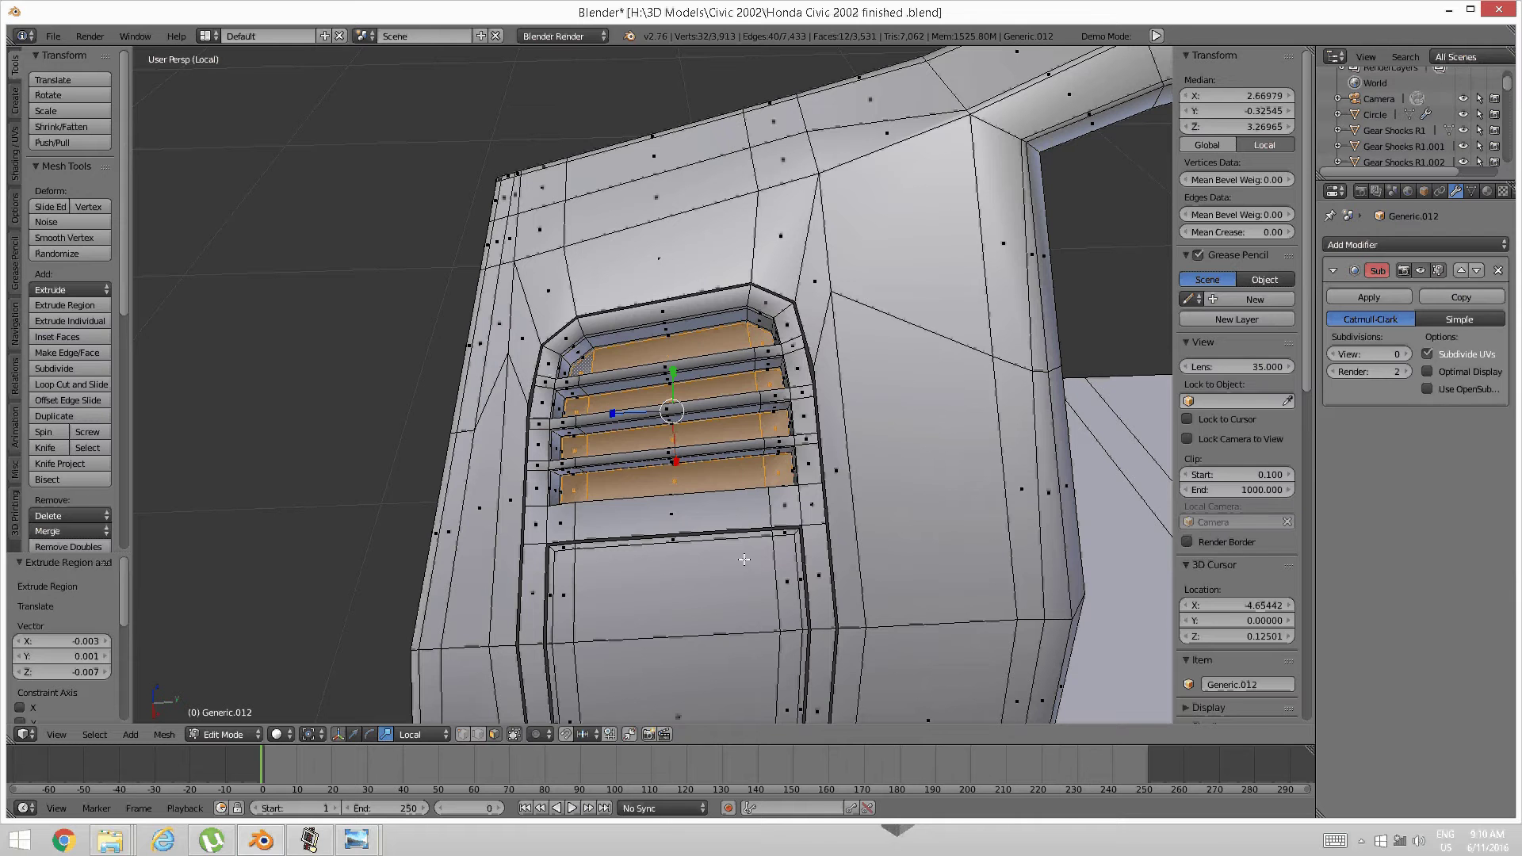
pyautogui.press('a')
pyautogui.keyDown('shift'); pyautogui.moveTo(644, 514); pyautogui.dragTo(677, 514, button='middle'); pyautogui.keyUp('shift')
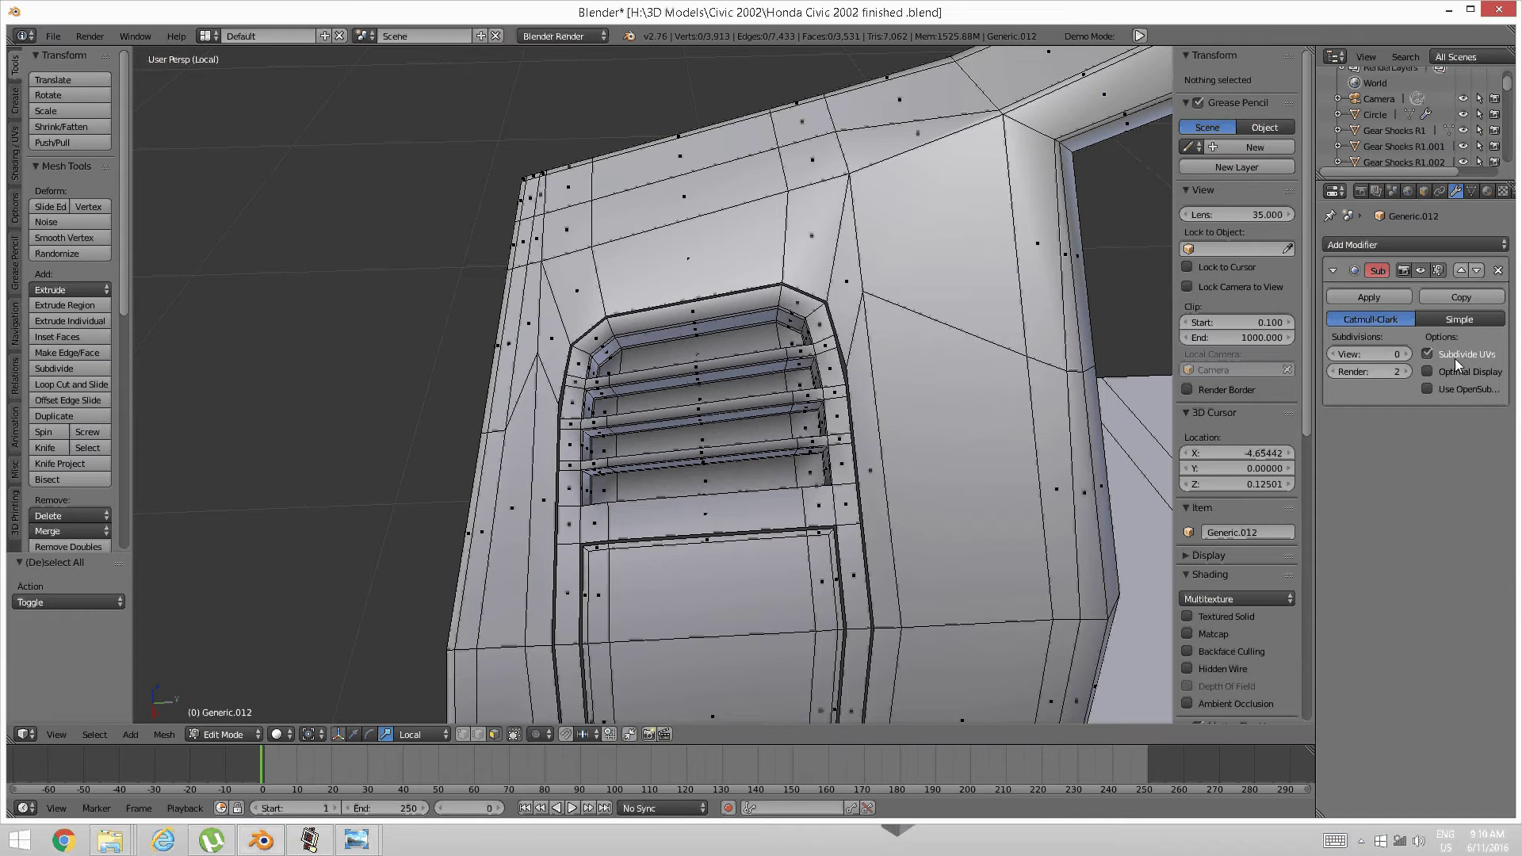
pyautogui.click(1407, 354)
pyautogui.click(1406, 354)
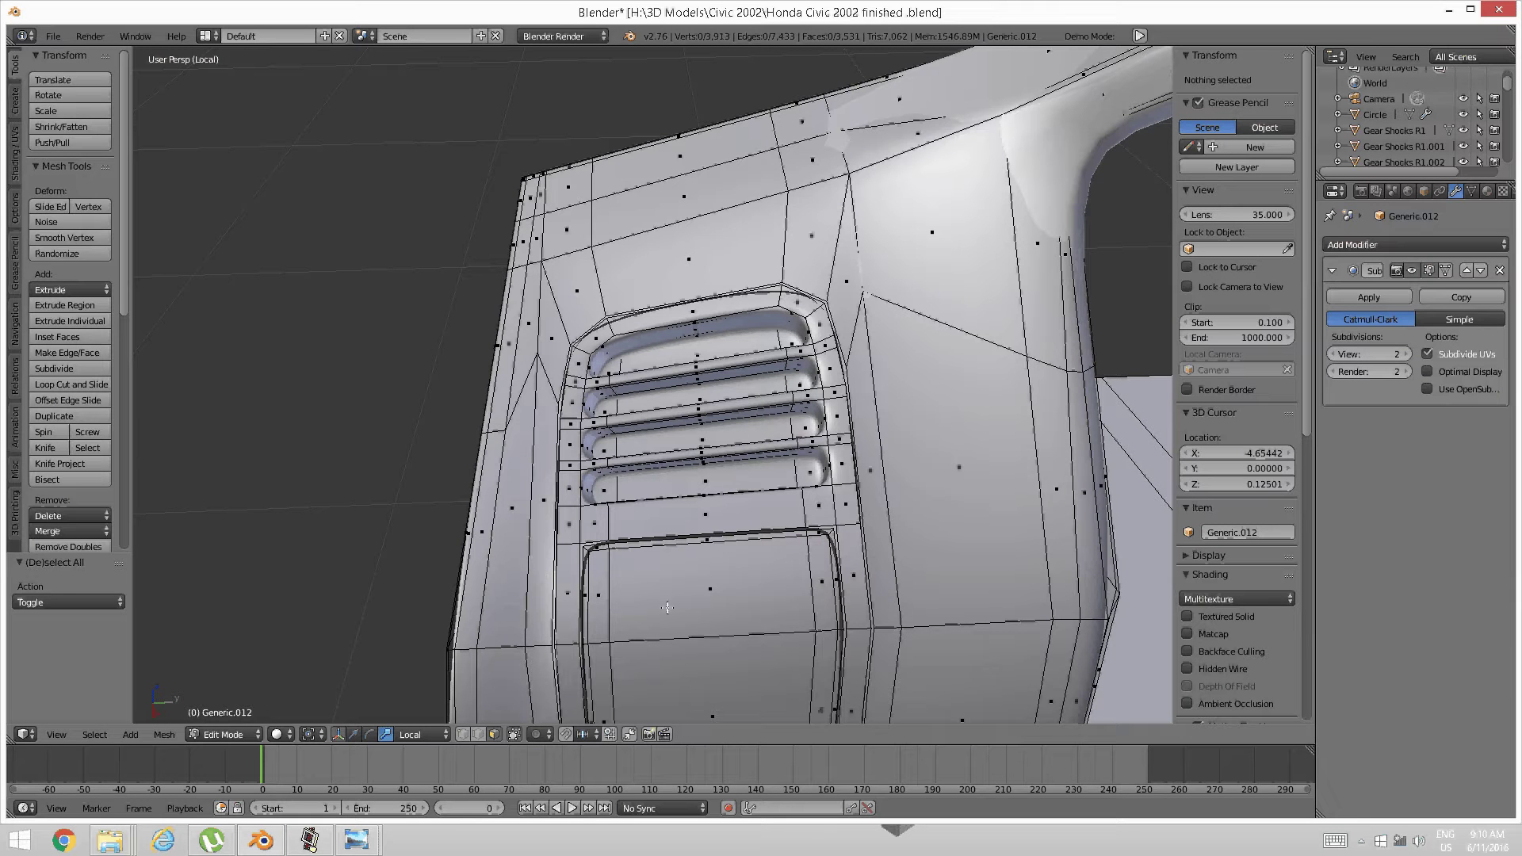
pyautogui.moveTo(725, 484); pyautogui.dragTo(684, 515, button='middle')
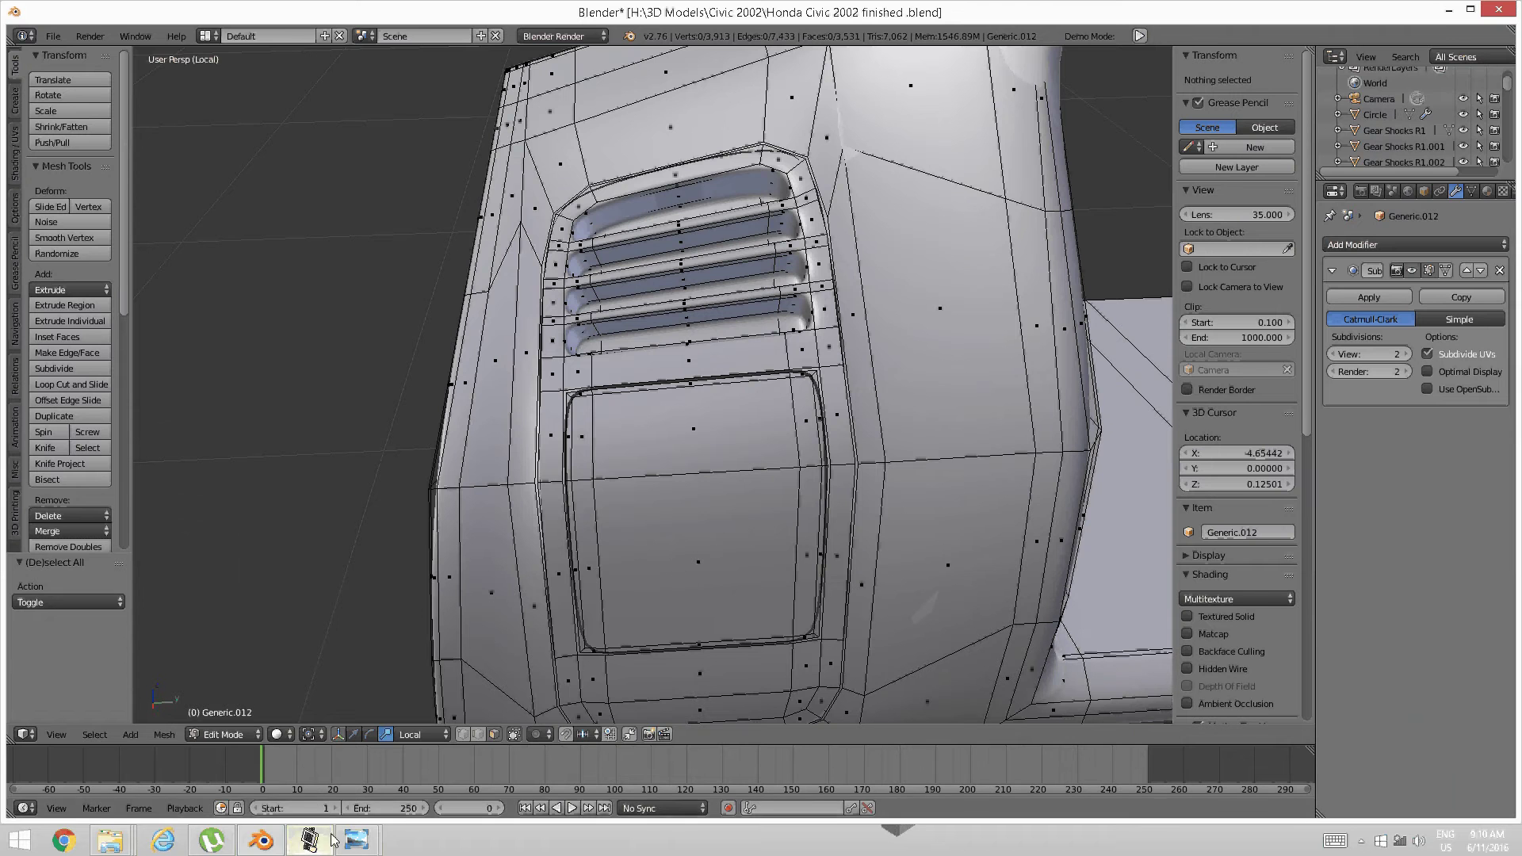
# Compare the passenger-side vent in the dashboard reference photo with the modelled lower vent panel
pyautogui.click(359, 839)
pyautogui.click(458, 771)
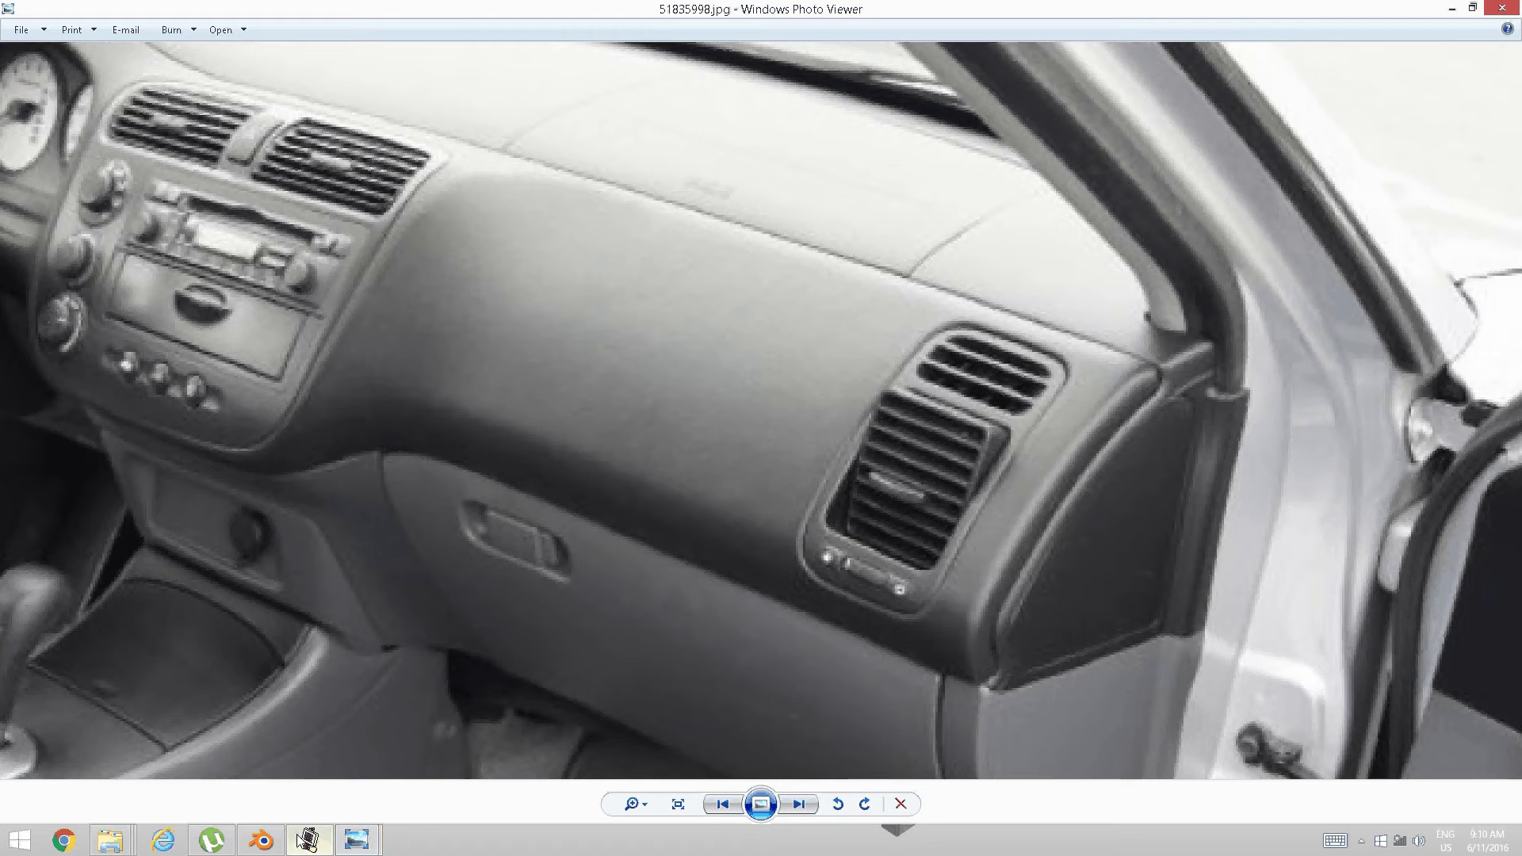
pyautogui.click(272, 845)
pyautogui.moveTo(626, 427)
pyautogui.keyDown('shift'); pyautogui.mouseDown(button='middle')
pyautogui.moveTo(582, 455)
pyautogui.moveTo(585, 485)
pyautogui.moveTo(635, 479)
pyautogui.moveTo(616, 409)
pyautogui.mouseUp(button='middle'); pyautogui.keyUp('shift')
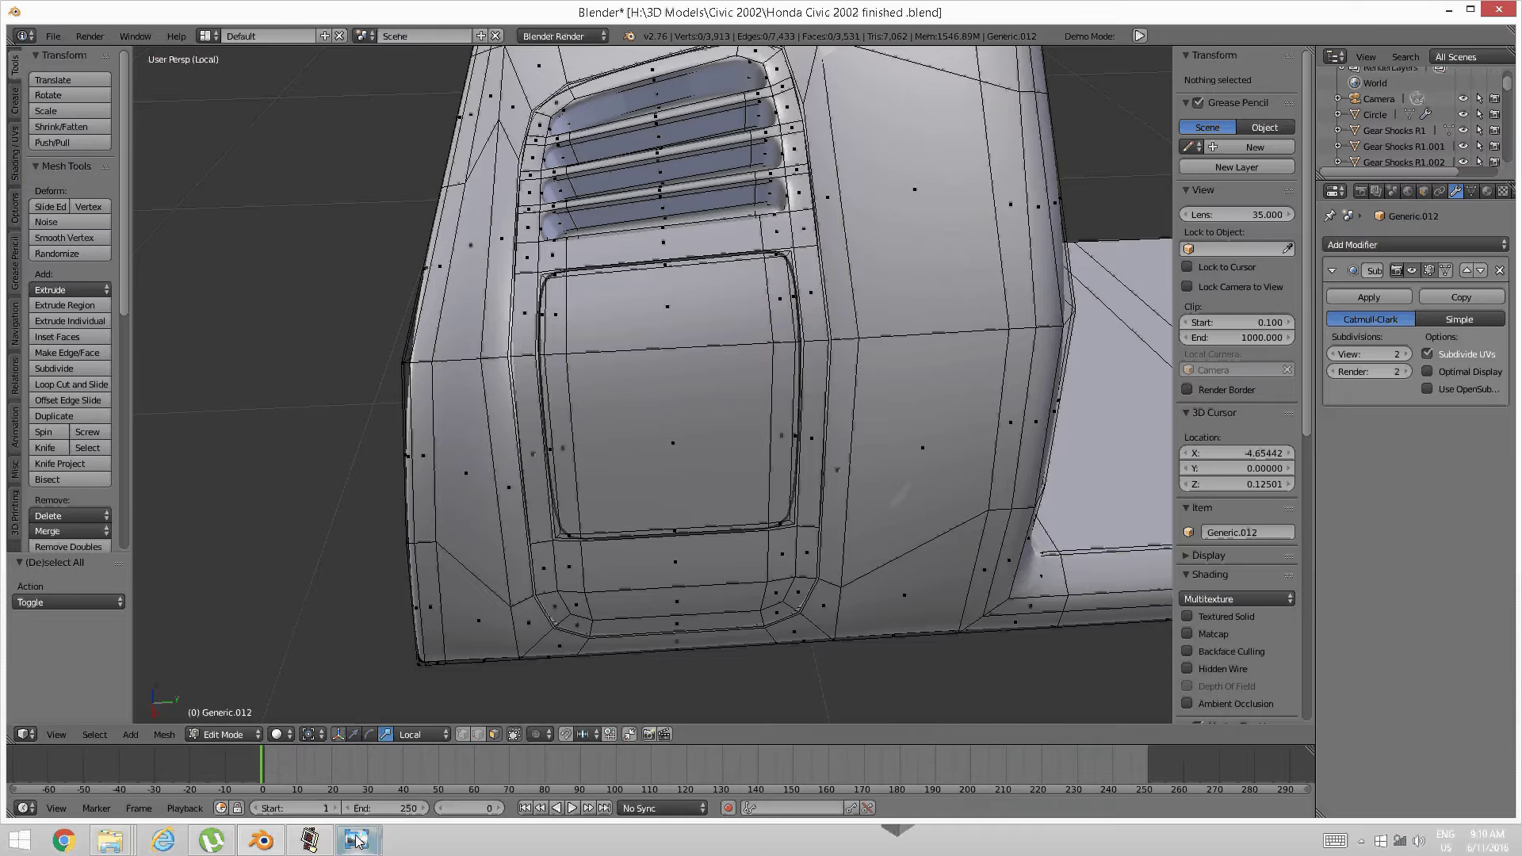
pyautogui.moveTo(357, 840)
pyautogui.click(443, 763)
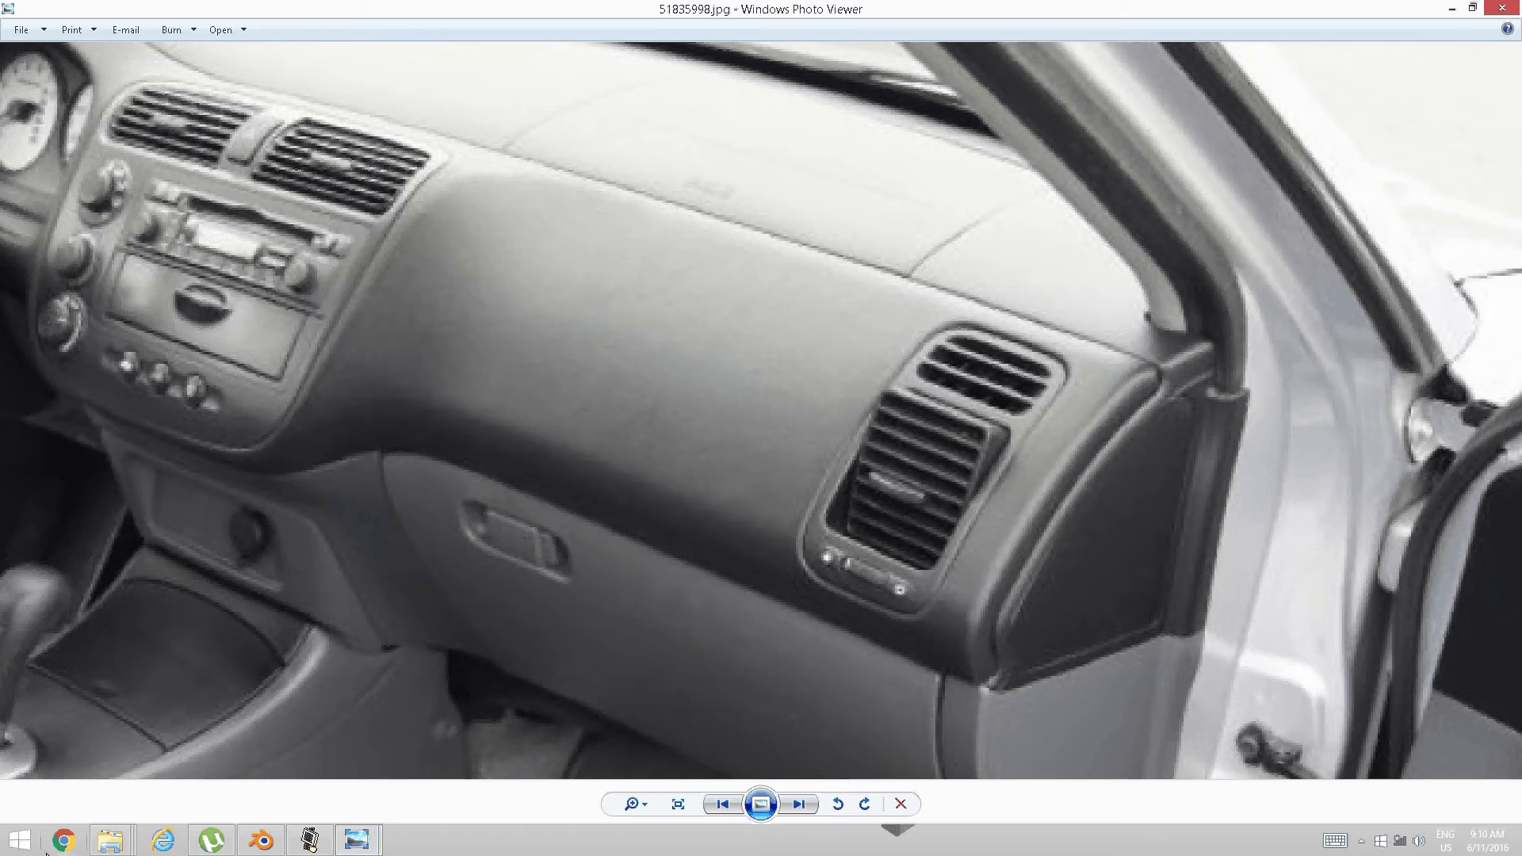
pyautogui.click(261, 840)
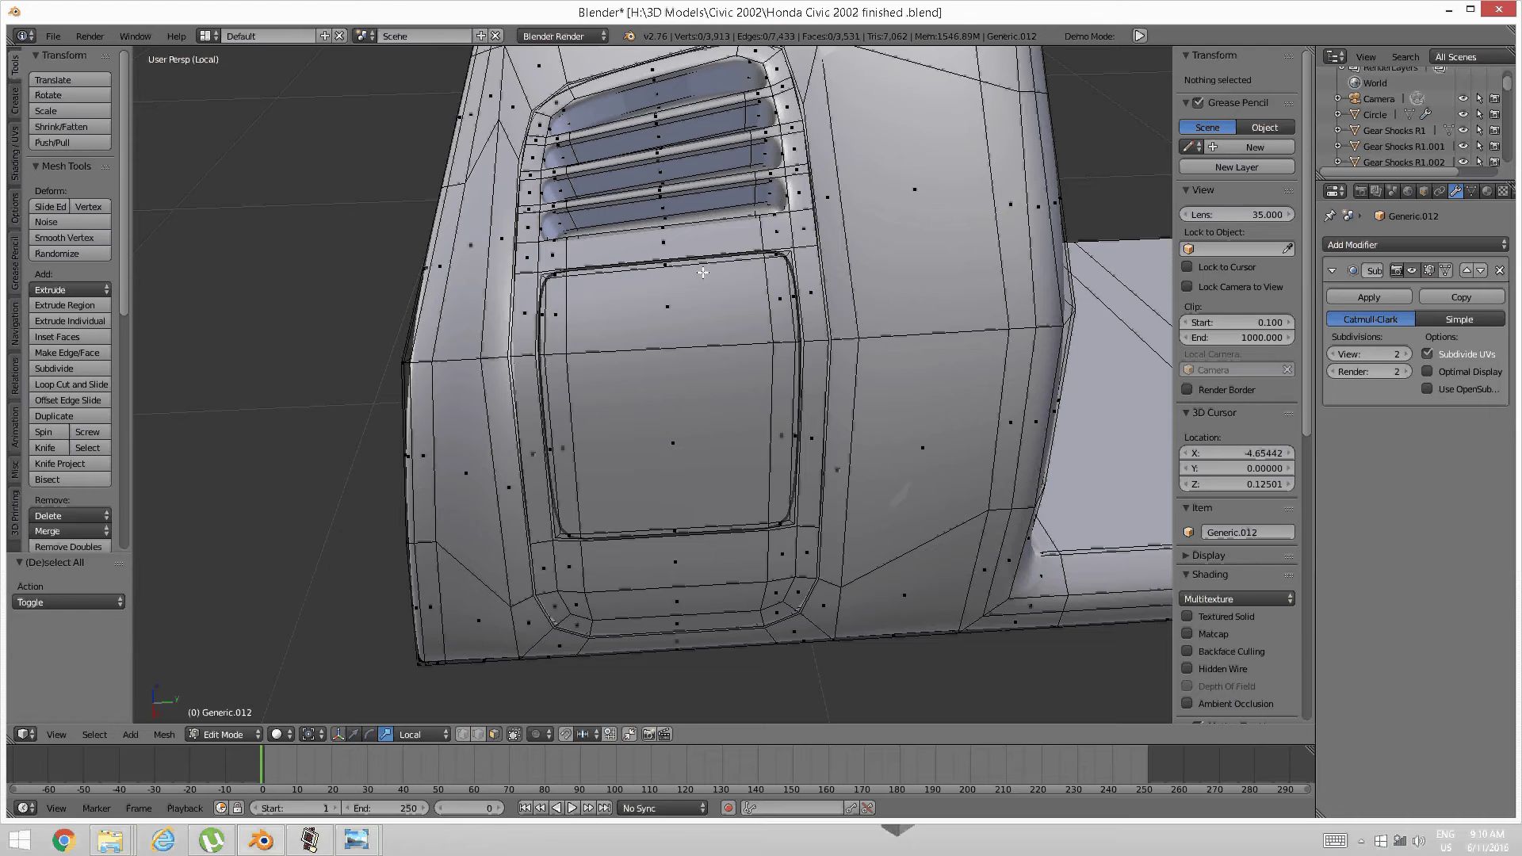
# Add two horizontal loop cuts to the lower vent panel, one midway above the bend and one just above the bend
pyautogui.hotkey('ctrl', 'r')
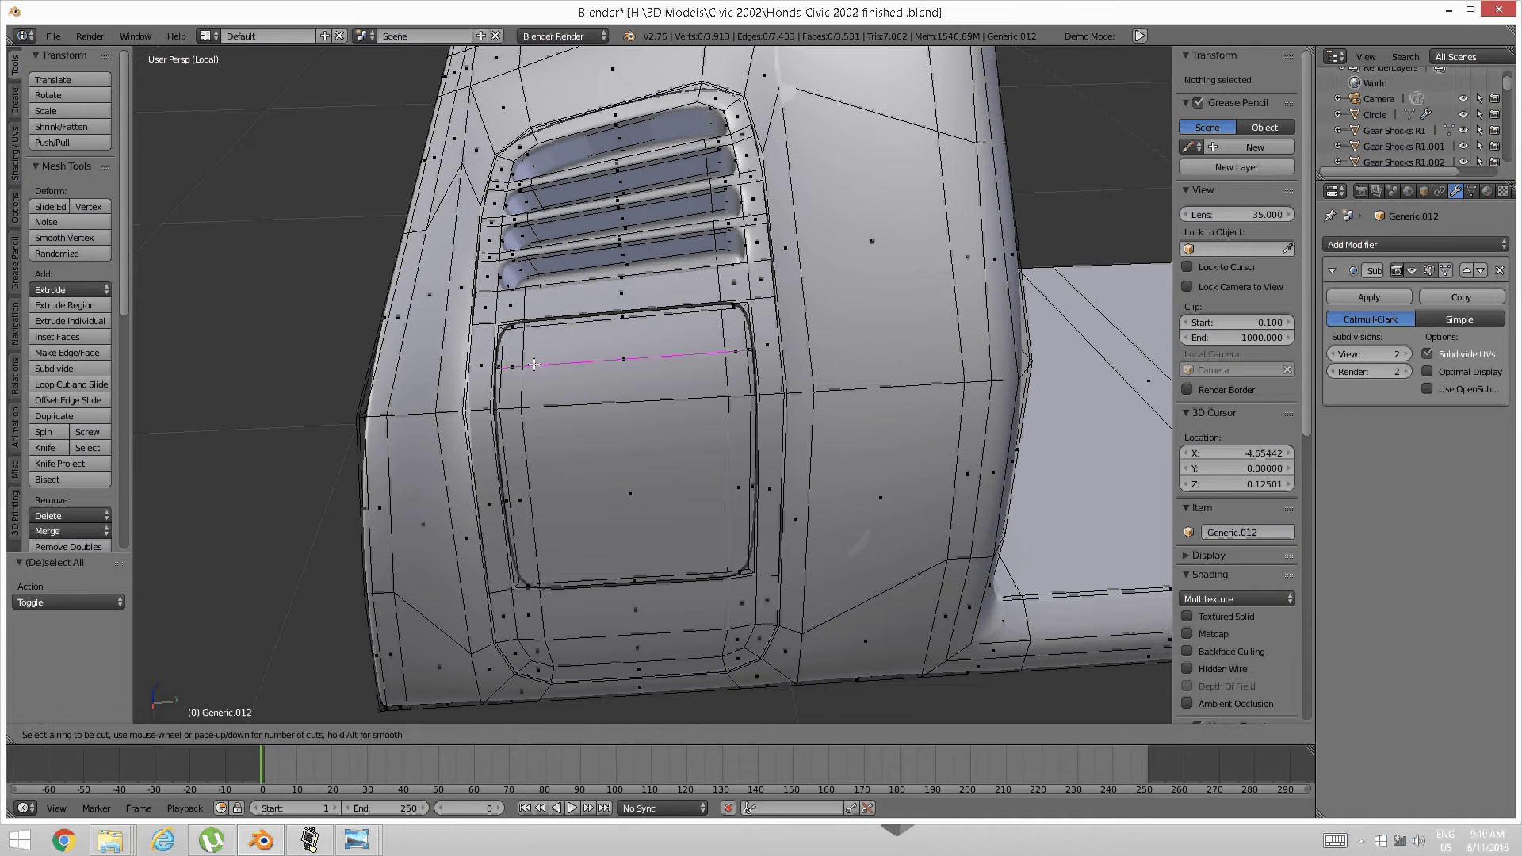
pyautogui.click(534, 364)
pyautogui.click(535, 356)
pyautogui.press('a')
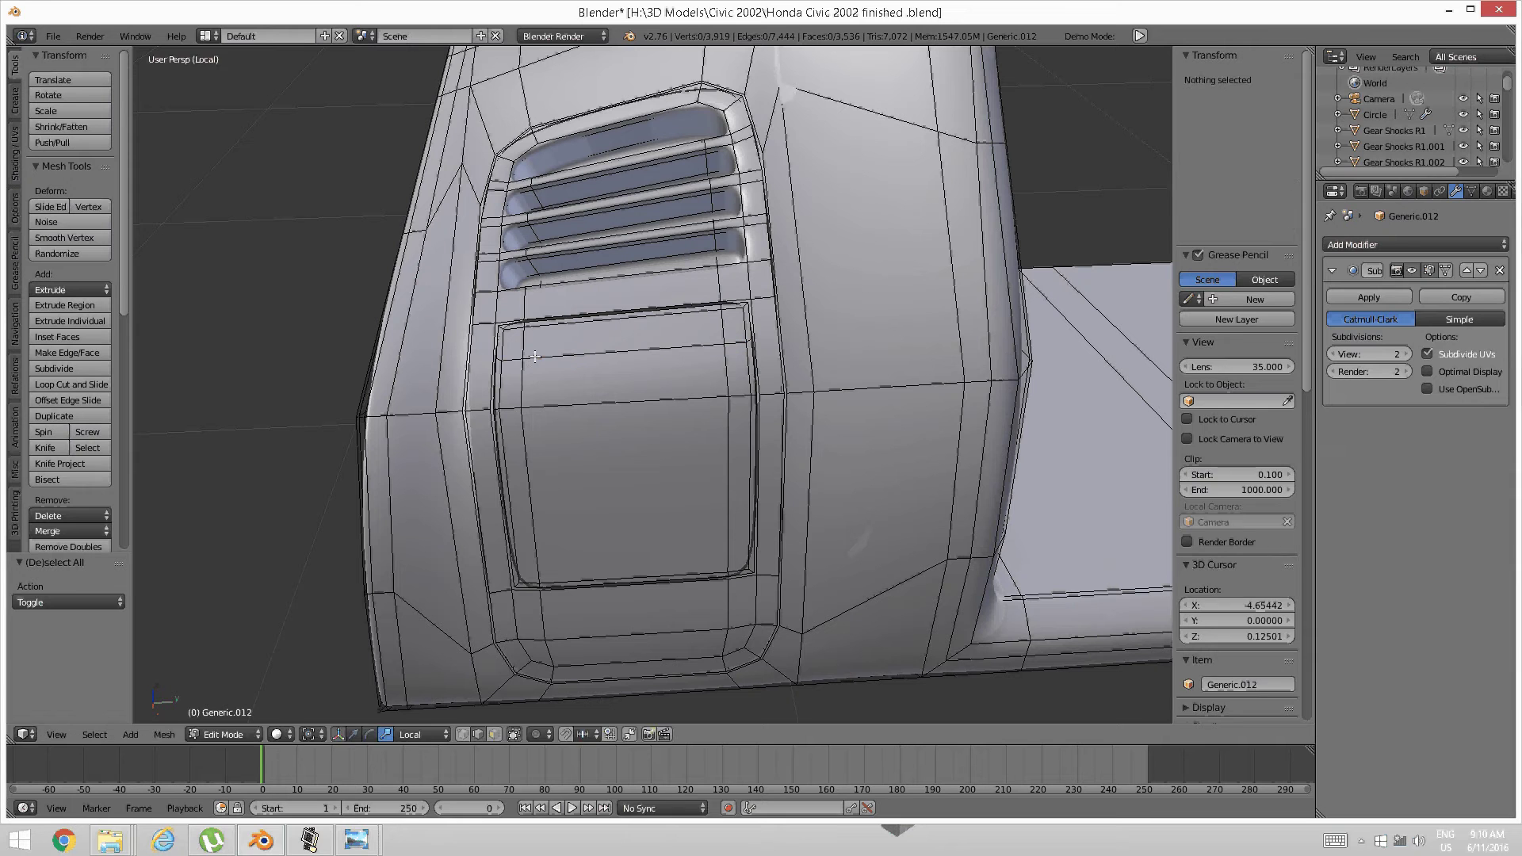
pyautogui.hotkey('ctrl', 'r')
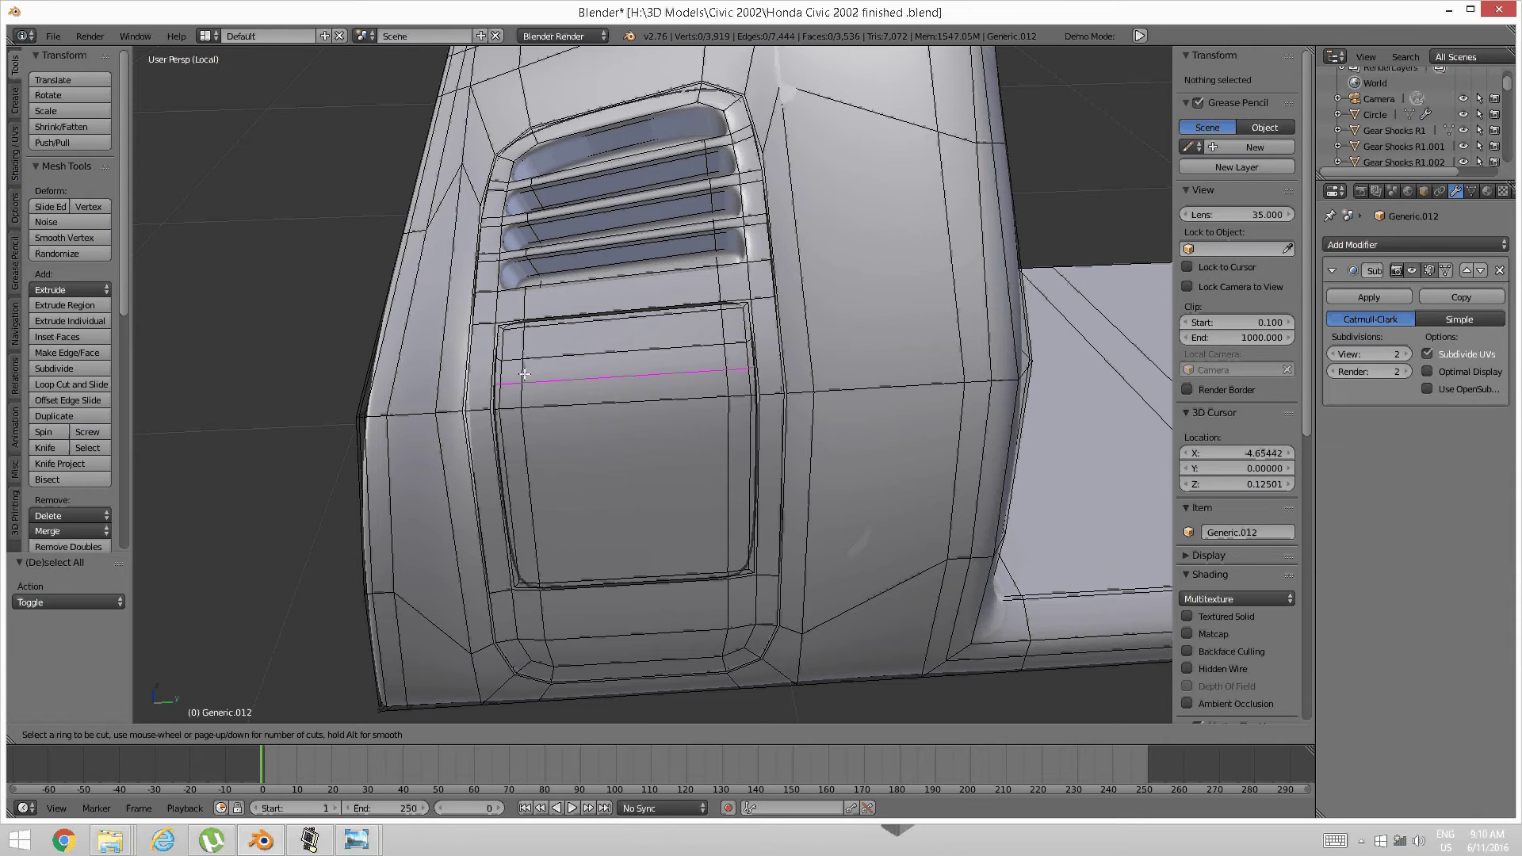
pyautogui.click(523, 381)
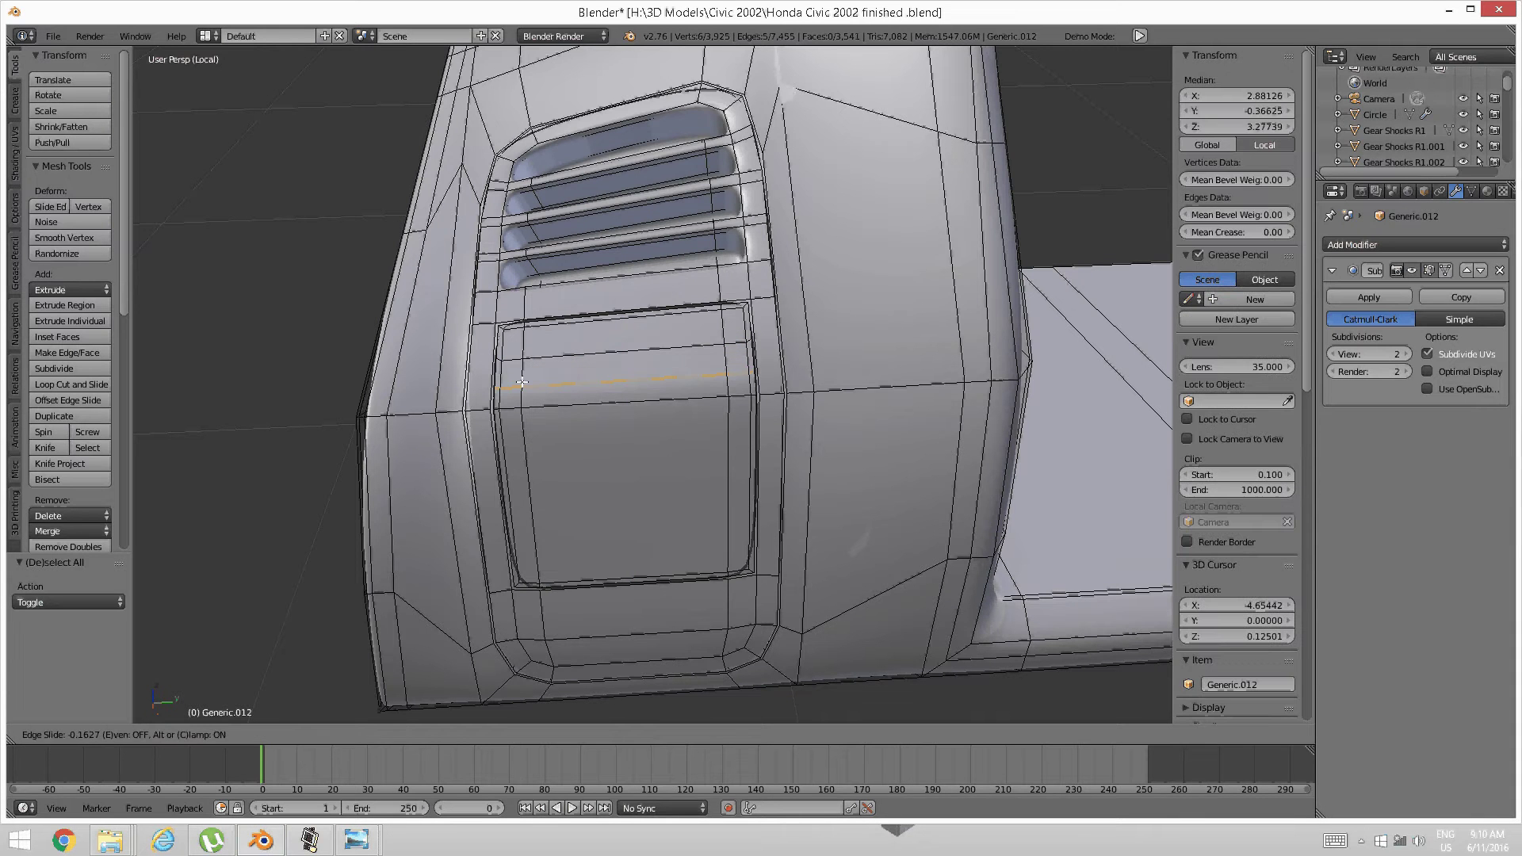
pyautogui.click(523, 383)
pyautogui.press('a')
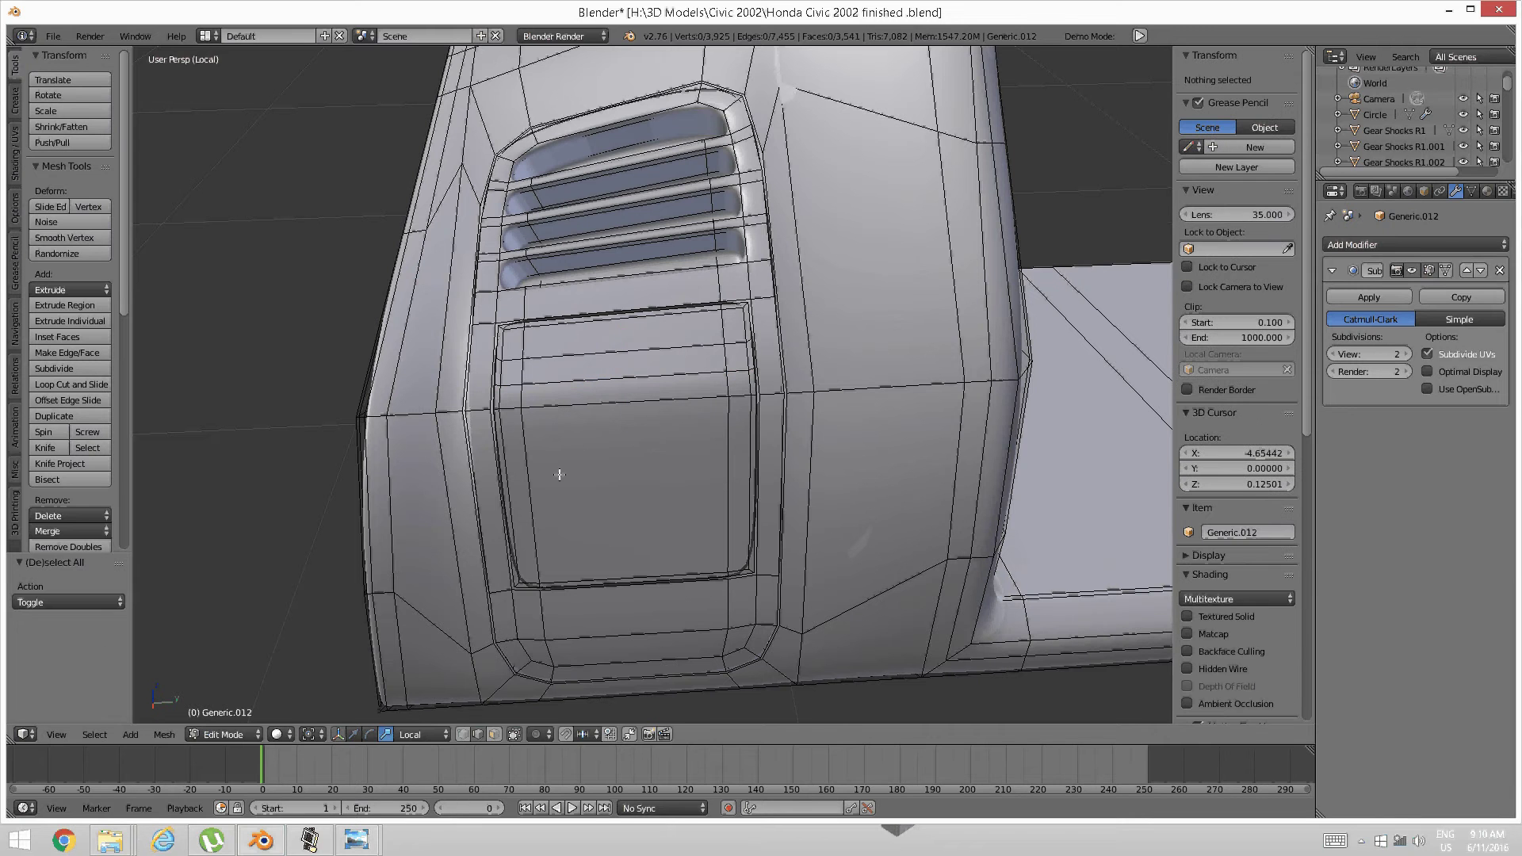
# Edge-slide the lower vent panel's loop at the bend and the loop directly above it slightly downward
pyautogui.keyDown('alt'); pyautogui.rightClick(559, 402); pyautogui.keyUp('alt')
pyautogui.hotkey('ctrl', 'e')
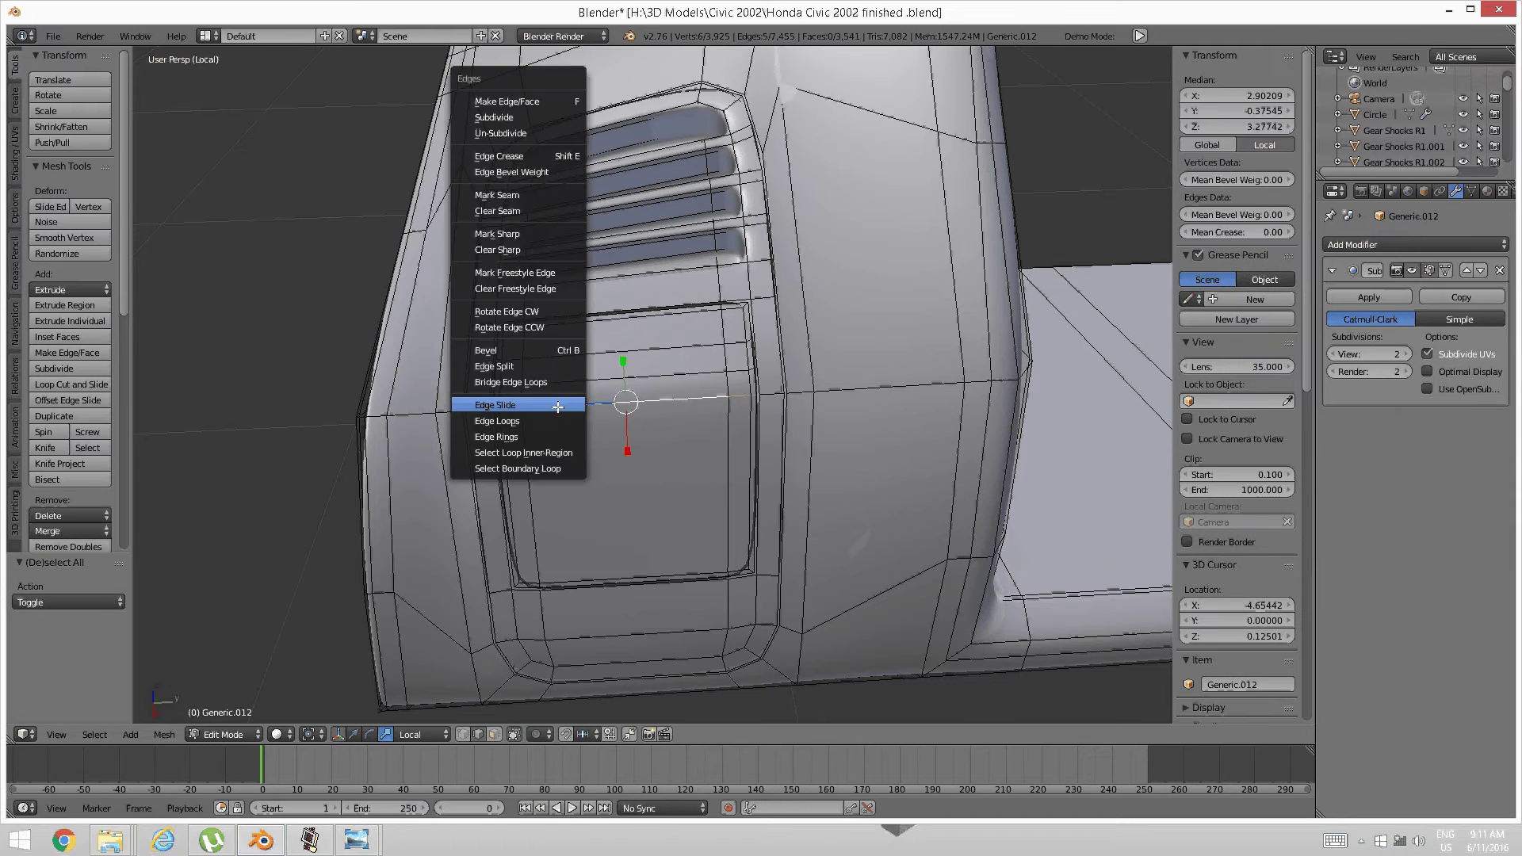
pyautogui.click(561, 403)
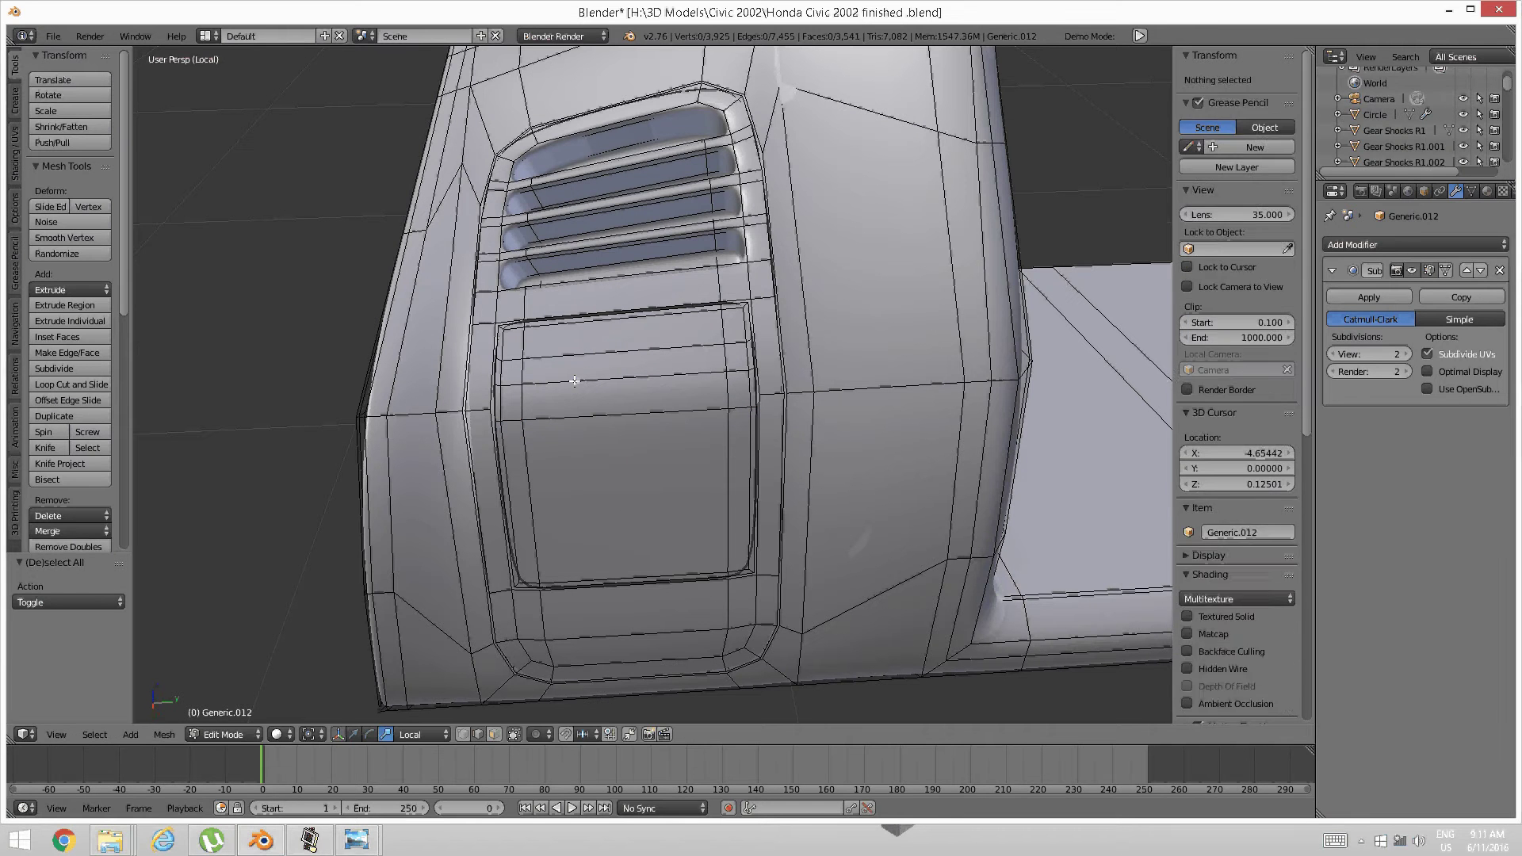
pyautogui.click(574, 379)
pyautogui.hotkey('ctrl', 'e')
pyautogui.click(574, 381)
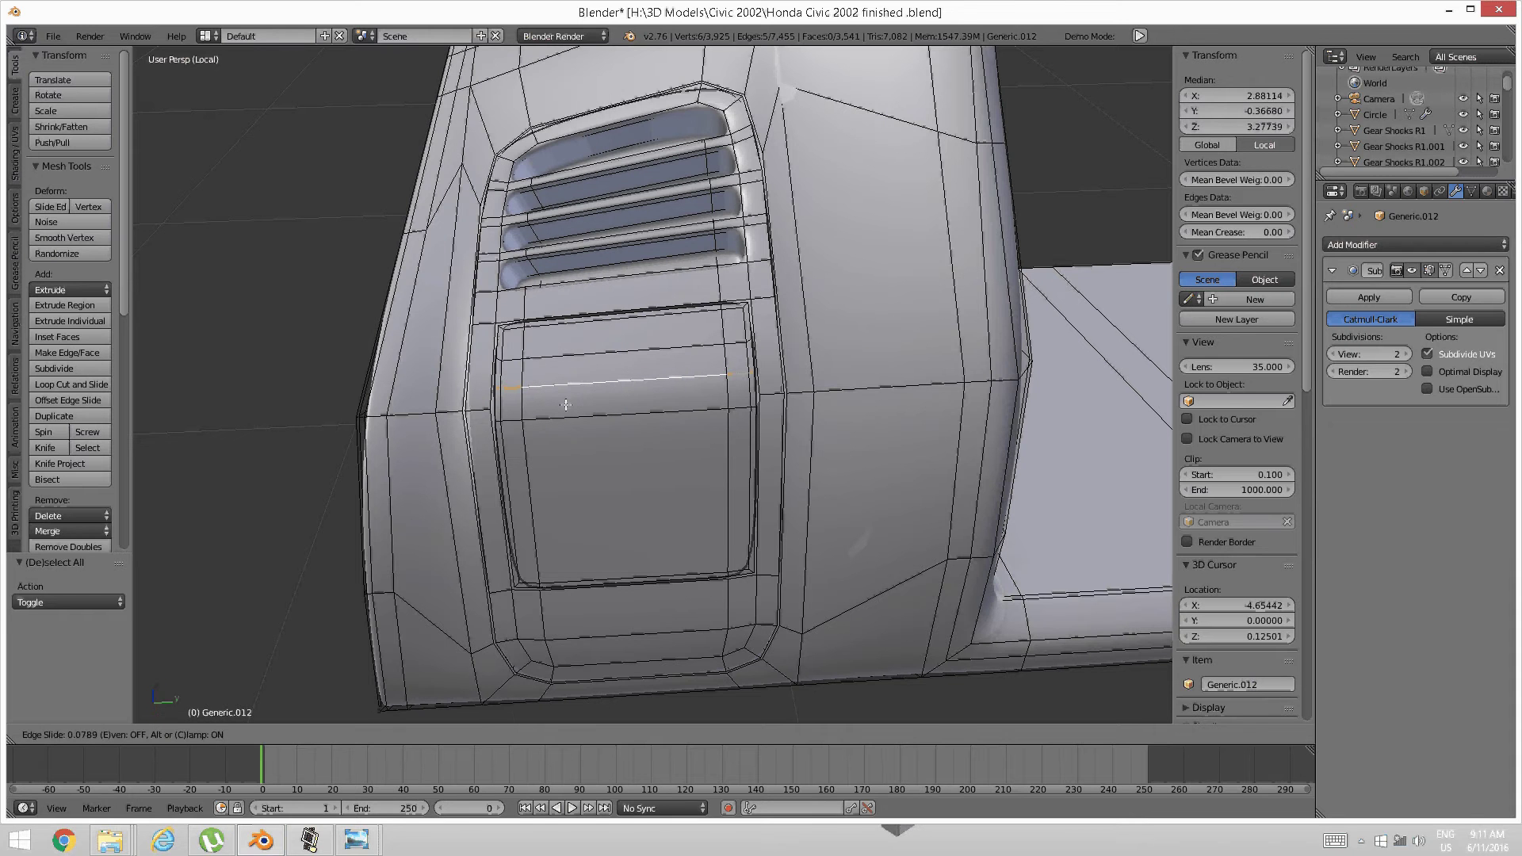
pyautogui.click(565, 411)
pyautogui.press('a')
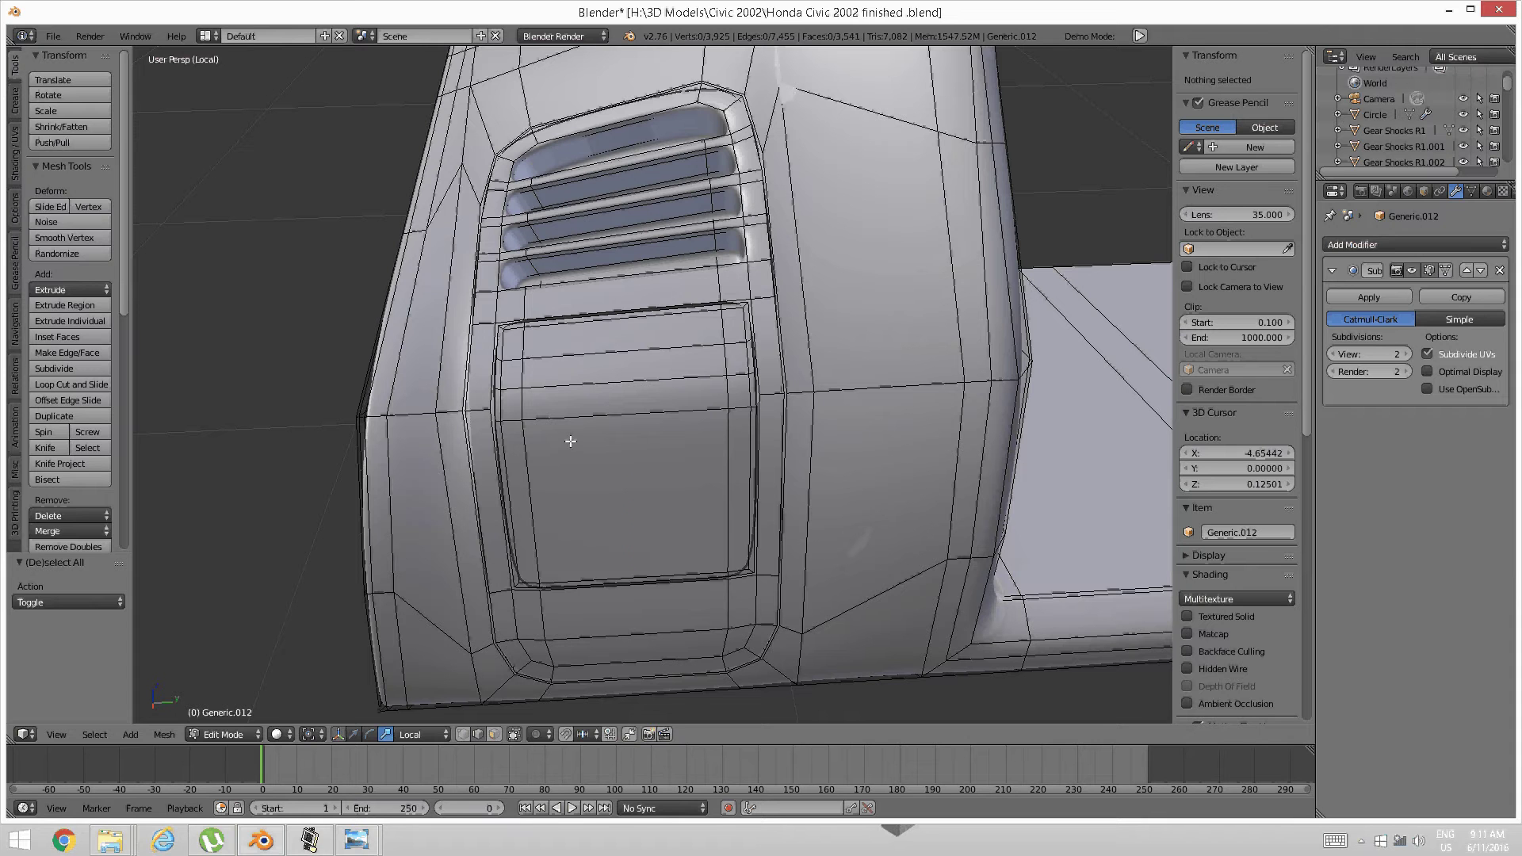
# Add two horizontal loop cuts below the panel's bend, one close beneath it and one midway through the remaining section
pyautogui.hotkey('ctrl', 'r')
pyautogui.click(527, 441)
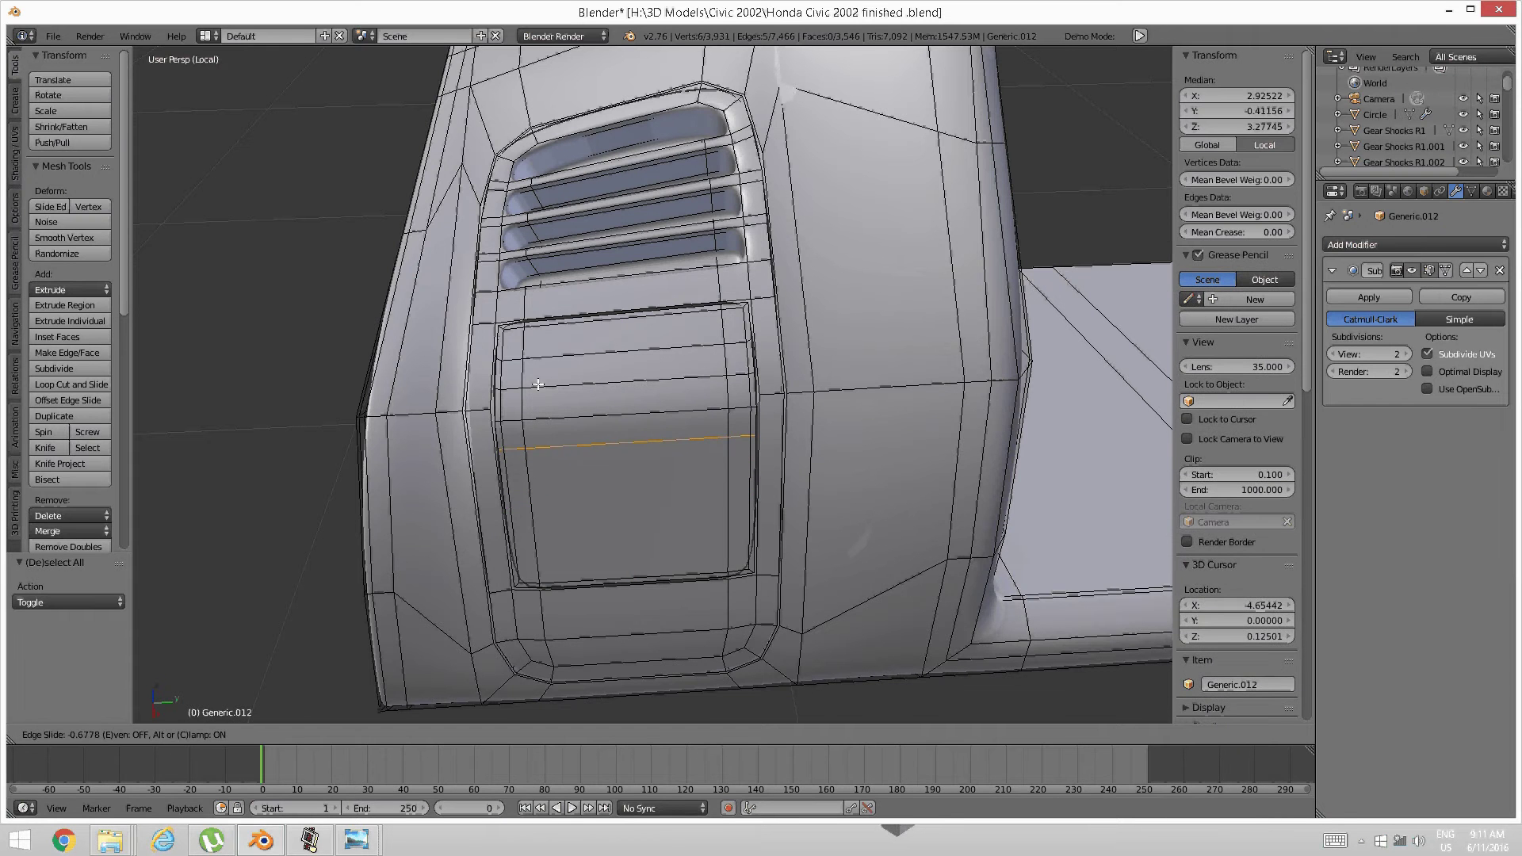
pyautogui.click(536, 385)
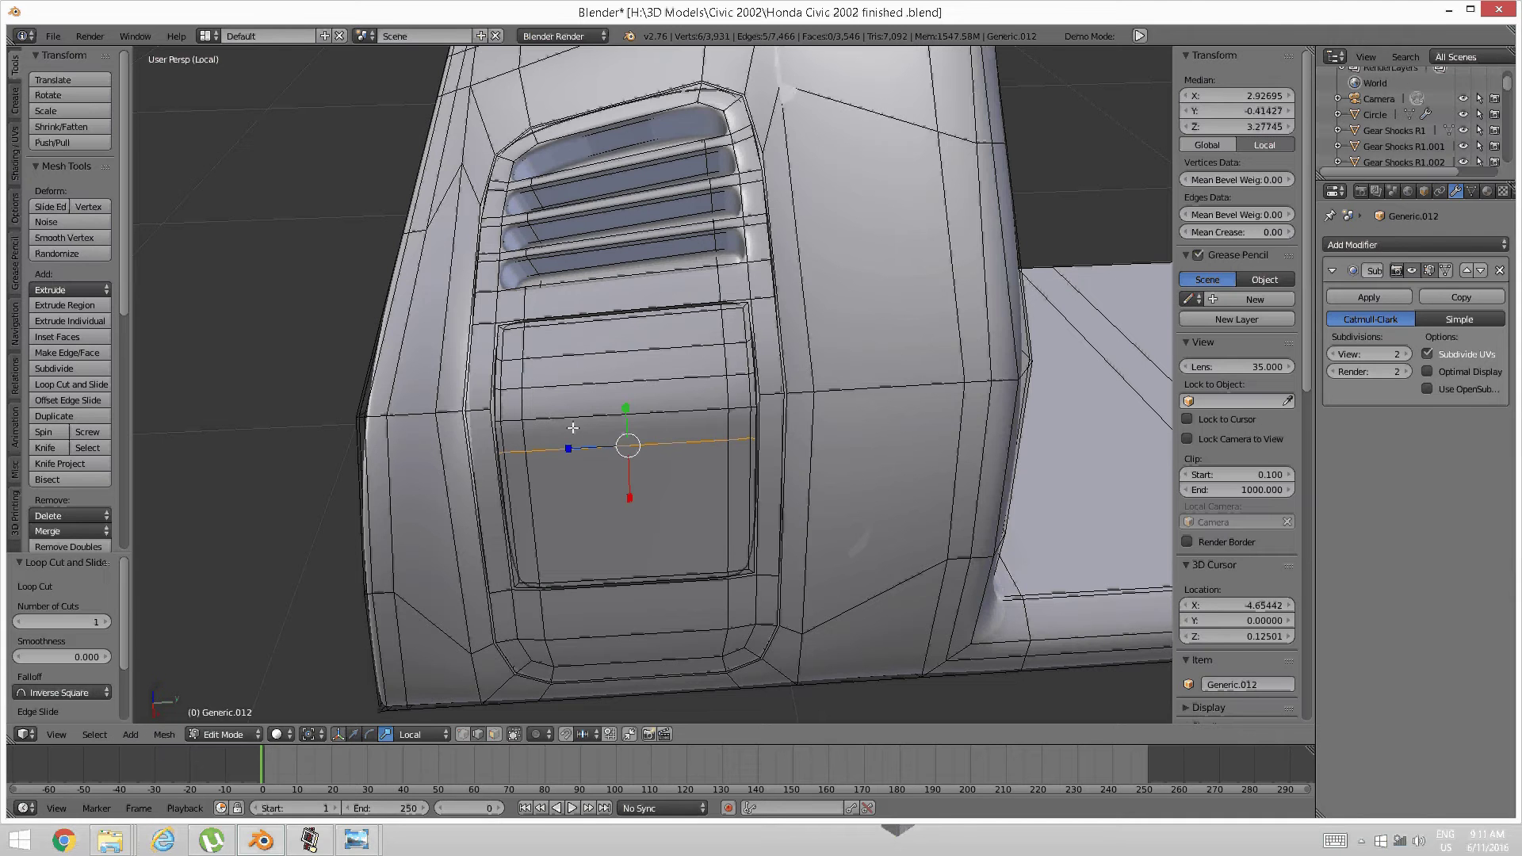
pyautogui.press('a')
pyautogui.hotkey('ctrl', 'r')
pyautogui.click(538, 487)
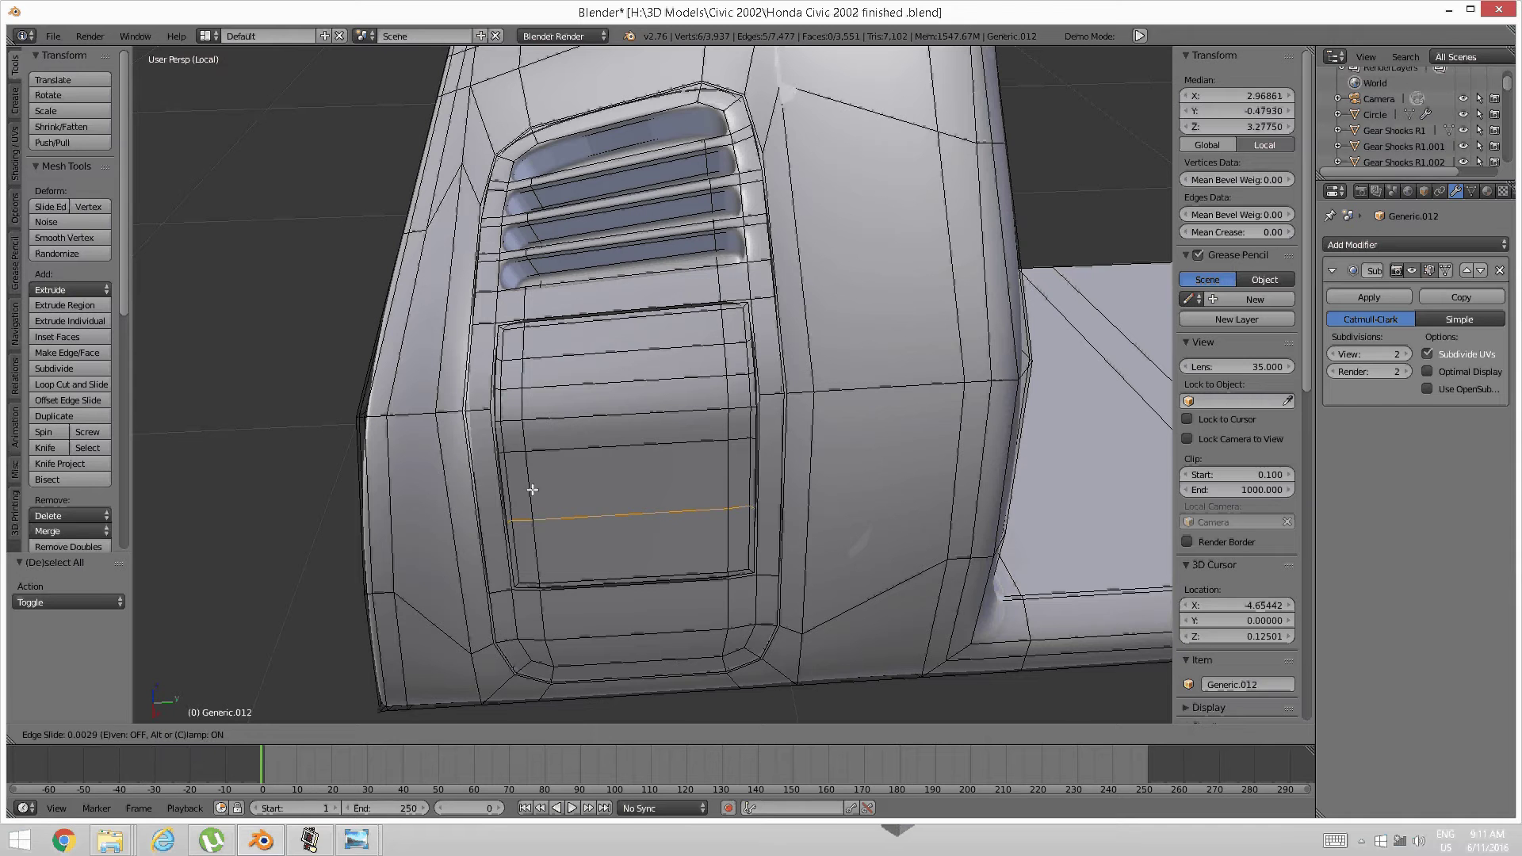
pyautogui.click(532, 490)
pyautogui.press('a')
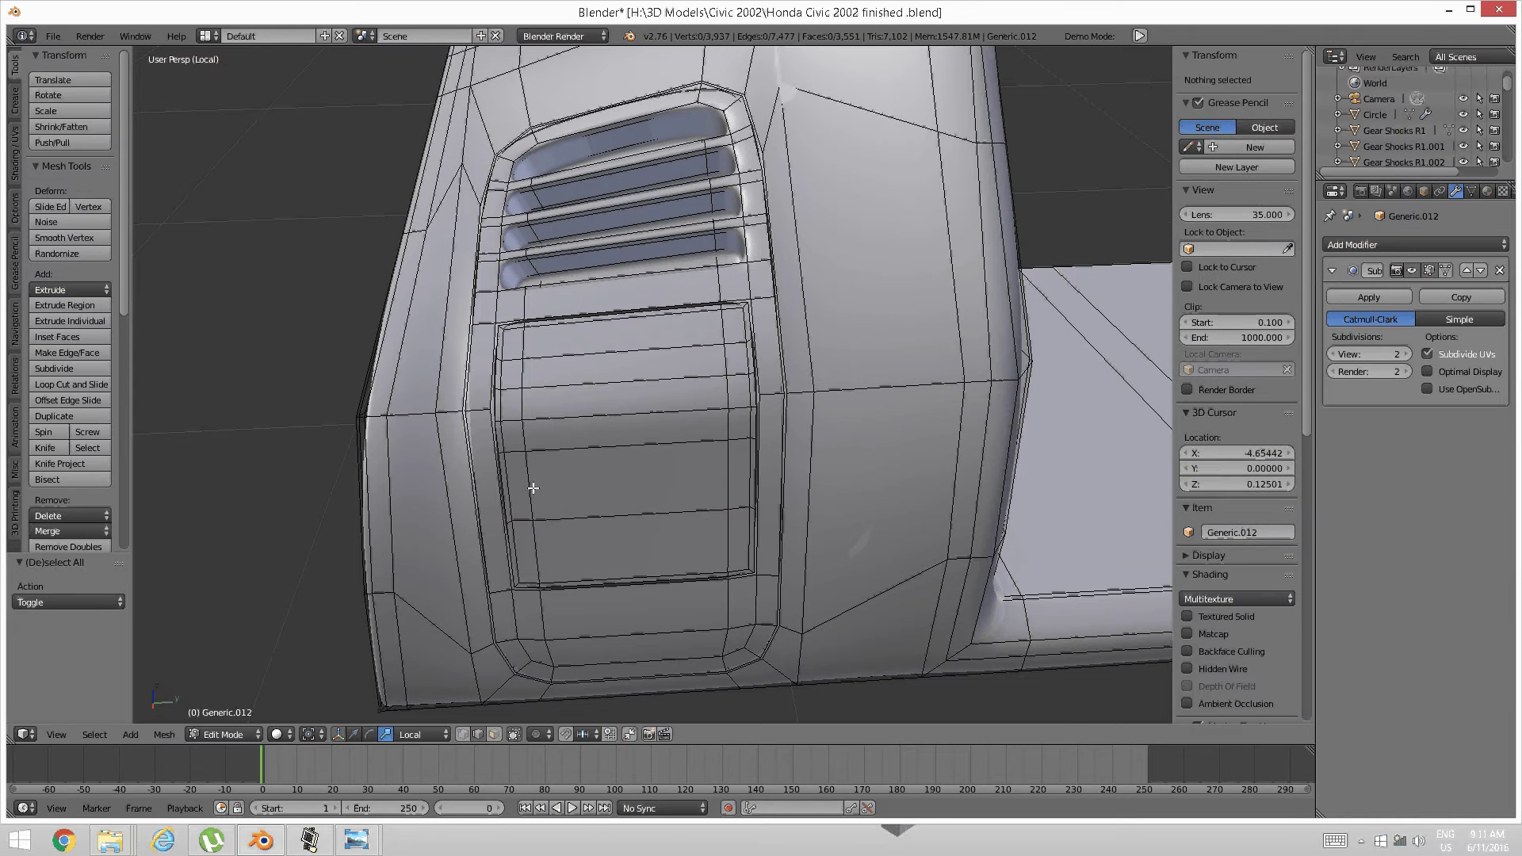
# Add two centred horizontal loop cuts in the lower vent panel, one above and one below the lowest existing cut
pyautogui.hotkey('ctrl', 'r')
pyautogui.click(533, 489)
pyautogui.click(533, 489)
pyautogui.click(533, 488)
pyautogui.press('a')
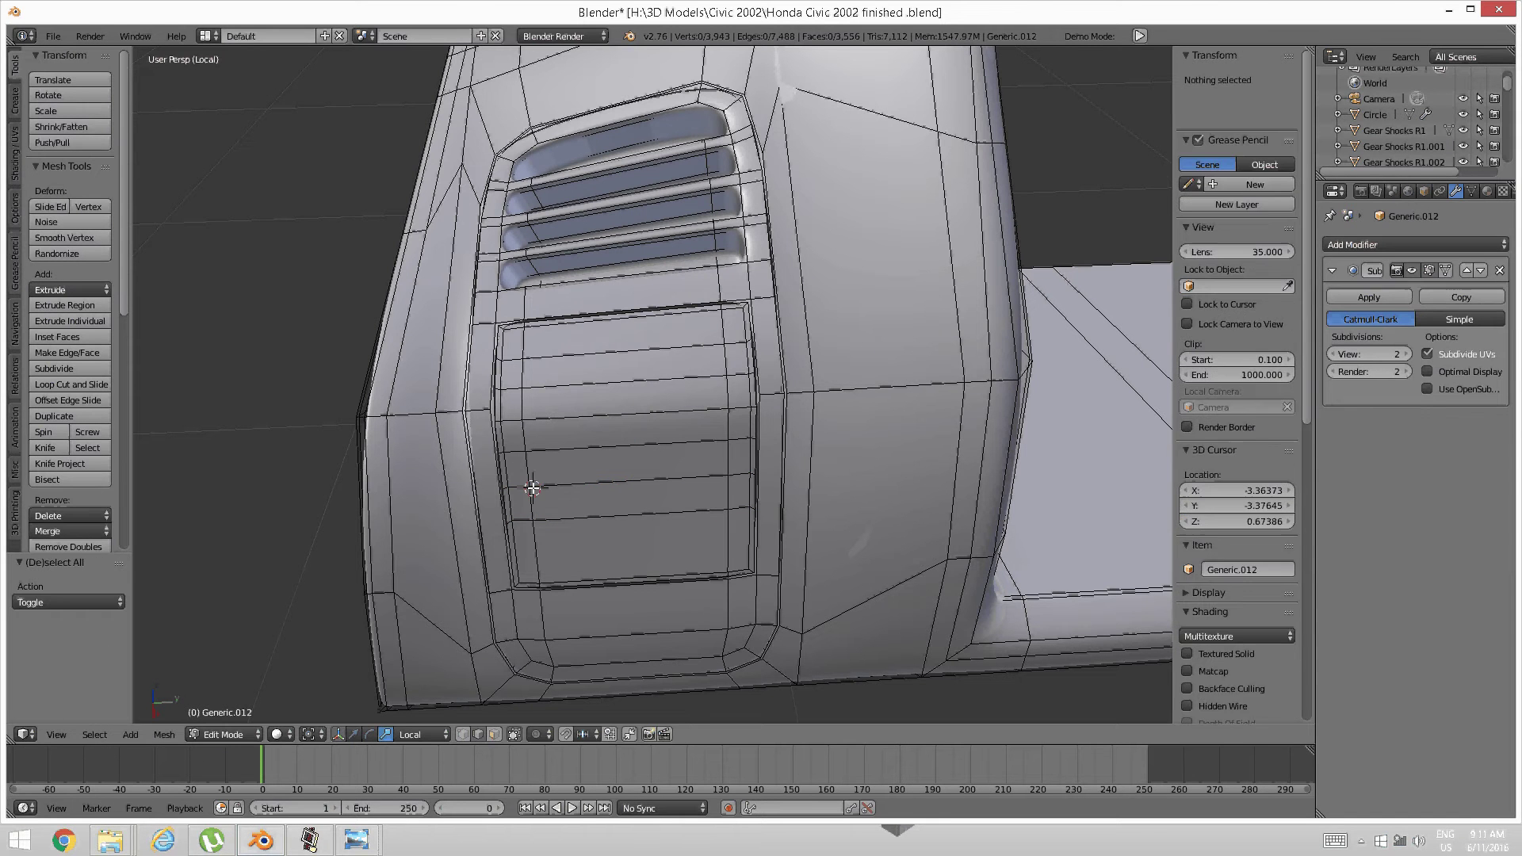
pyautogui.hotkey('ctrl', 'r')
pyautogui.click(555, 551)
pyautogui.click(555, 552)
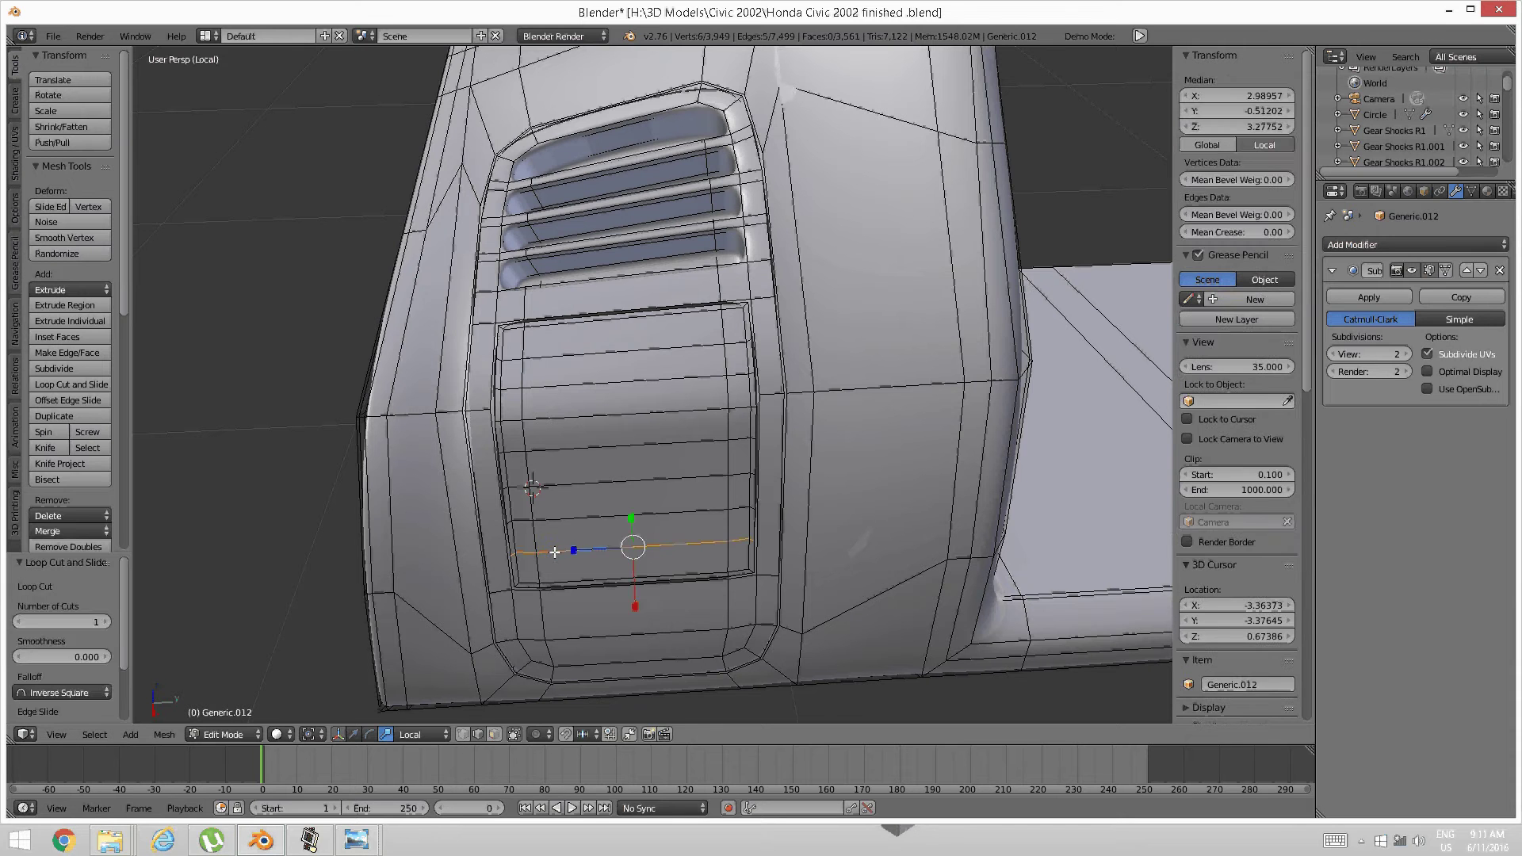
pyautogui.press('a')
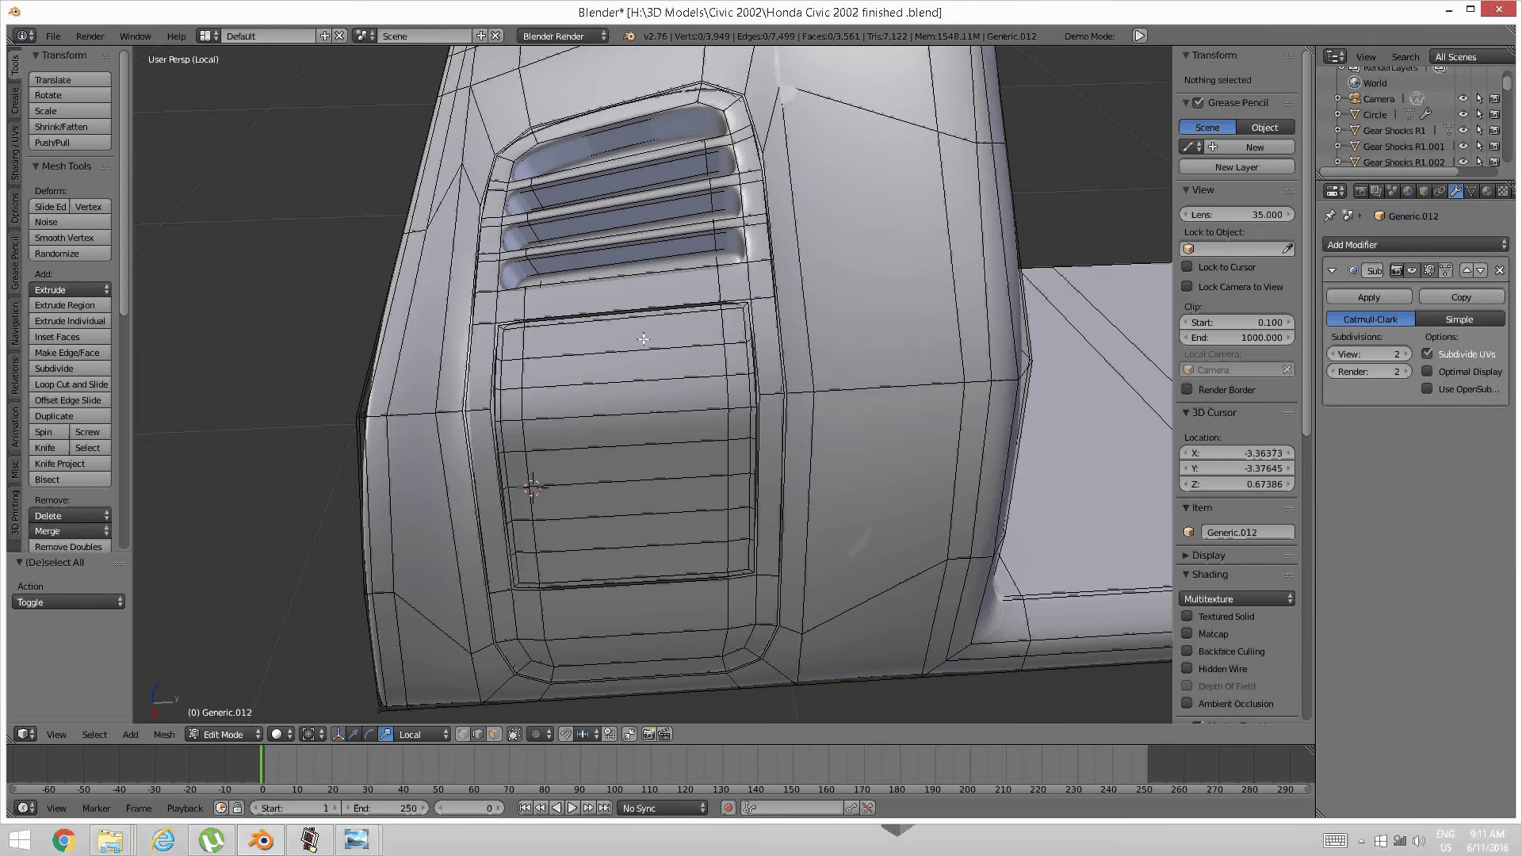
# Switch the mesh to face selection mode
pyautogui.moveTo(576, 404); pyautogui.dragTo(577, 403, button='middle')
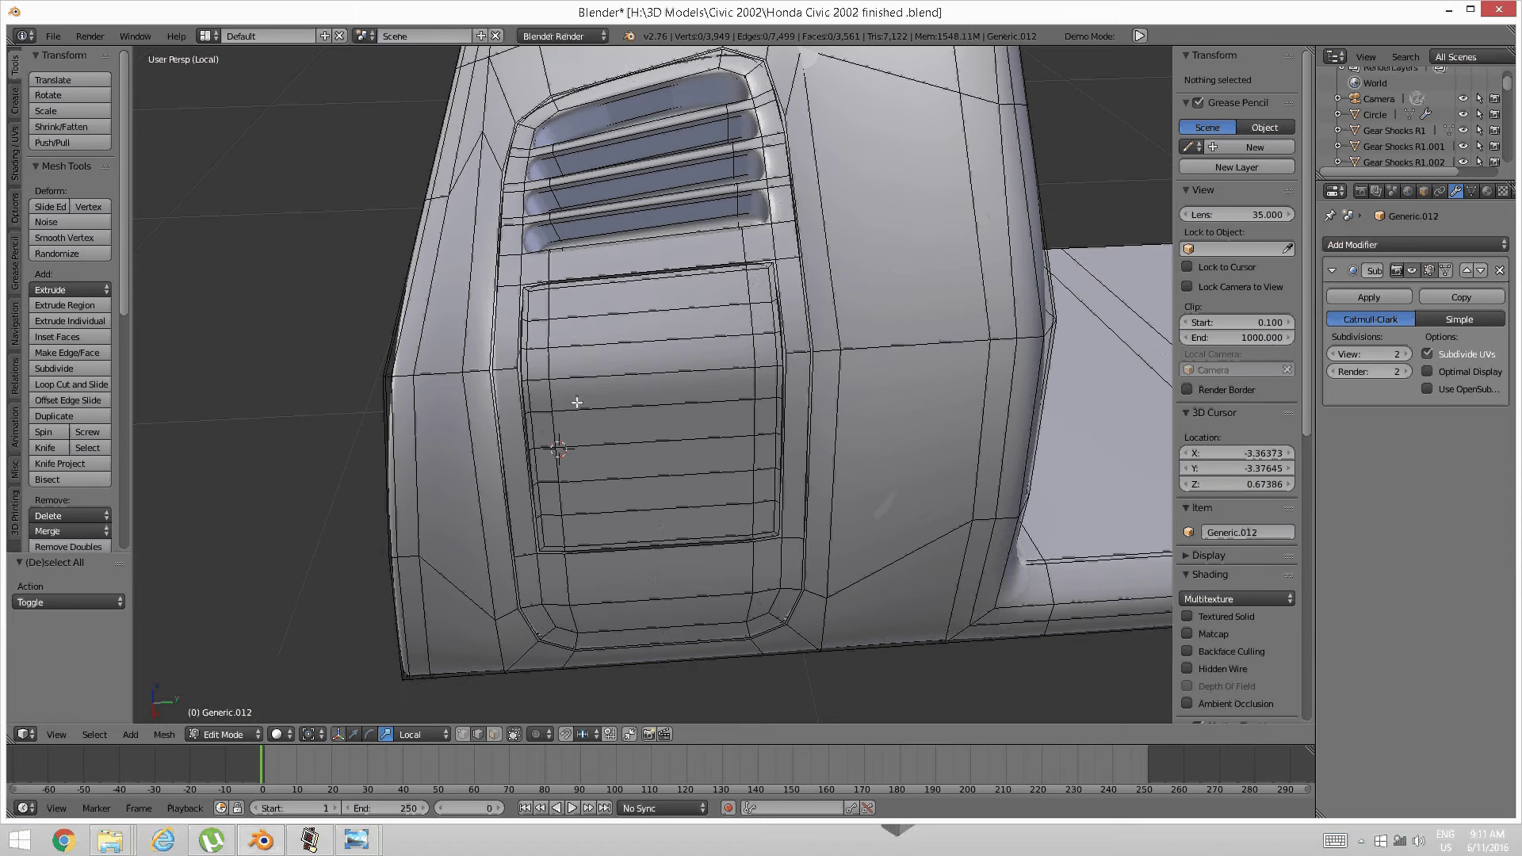
pyautogui.hotkey('ctrl', 'Tab')
pyautogui.click(577, 406)
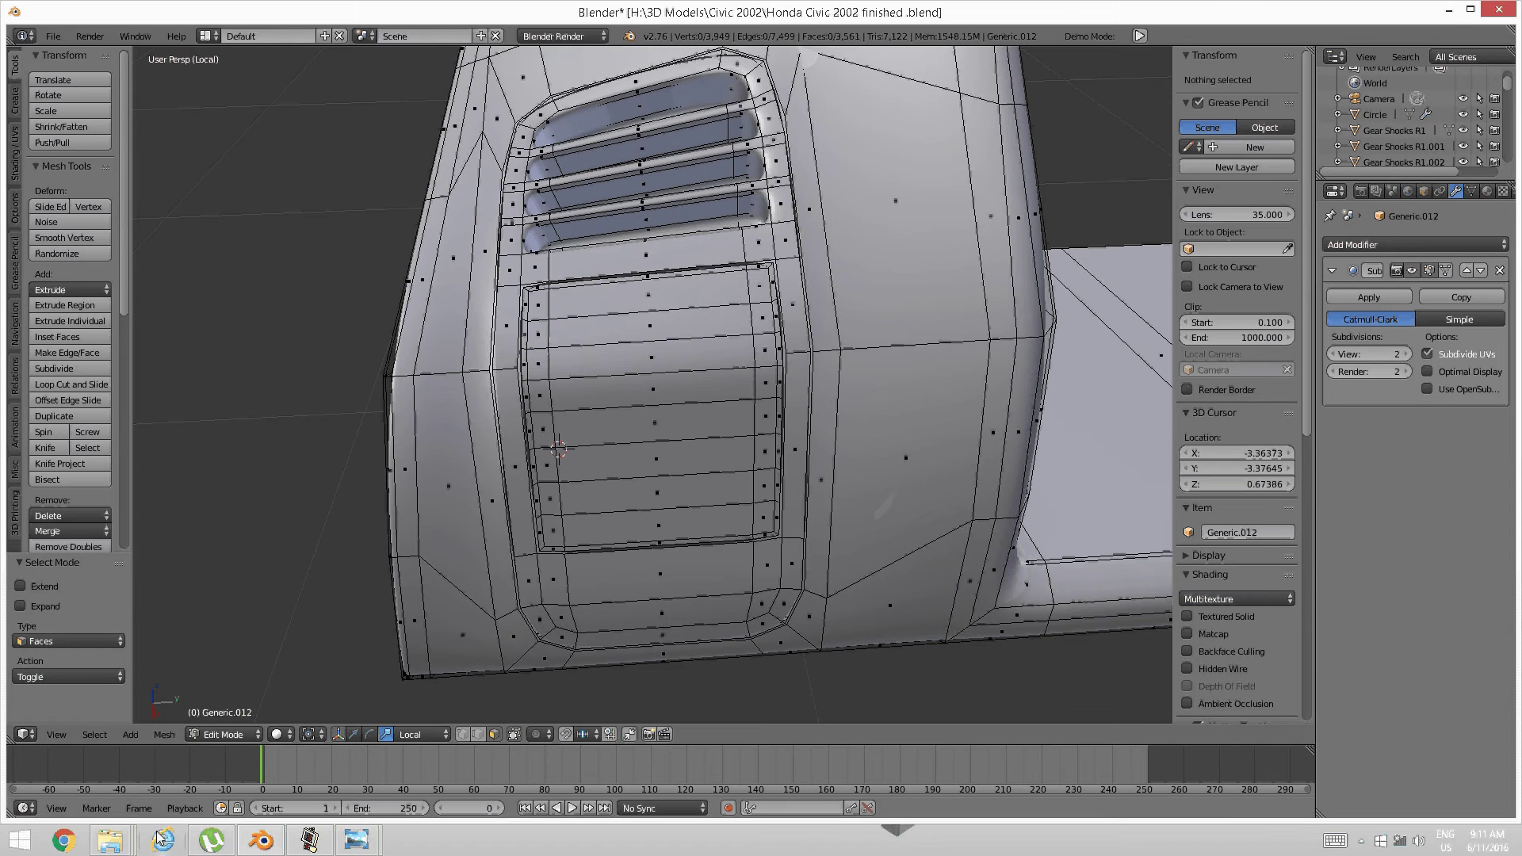
# Check the slats of the lower vent in the dashboard reference photo and return to Blender
pyautogui.click(356, 844)
pyautogui.click(473, 758)
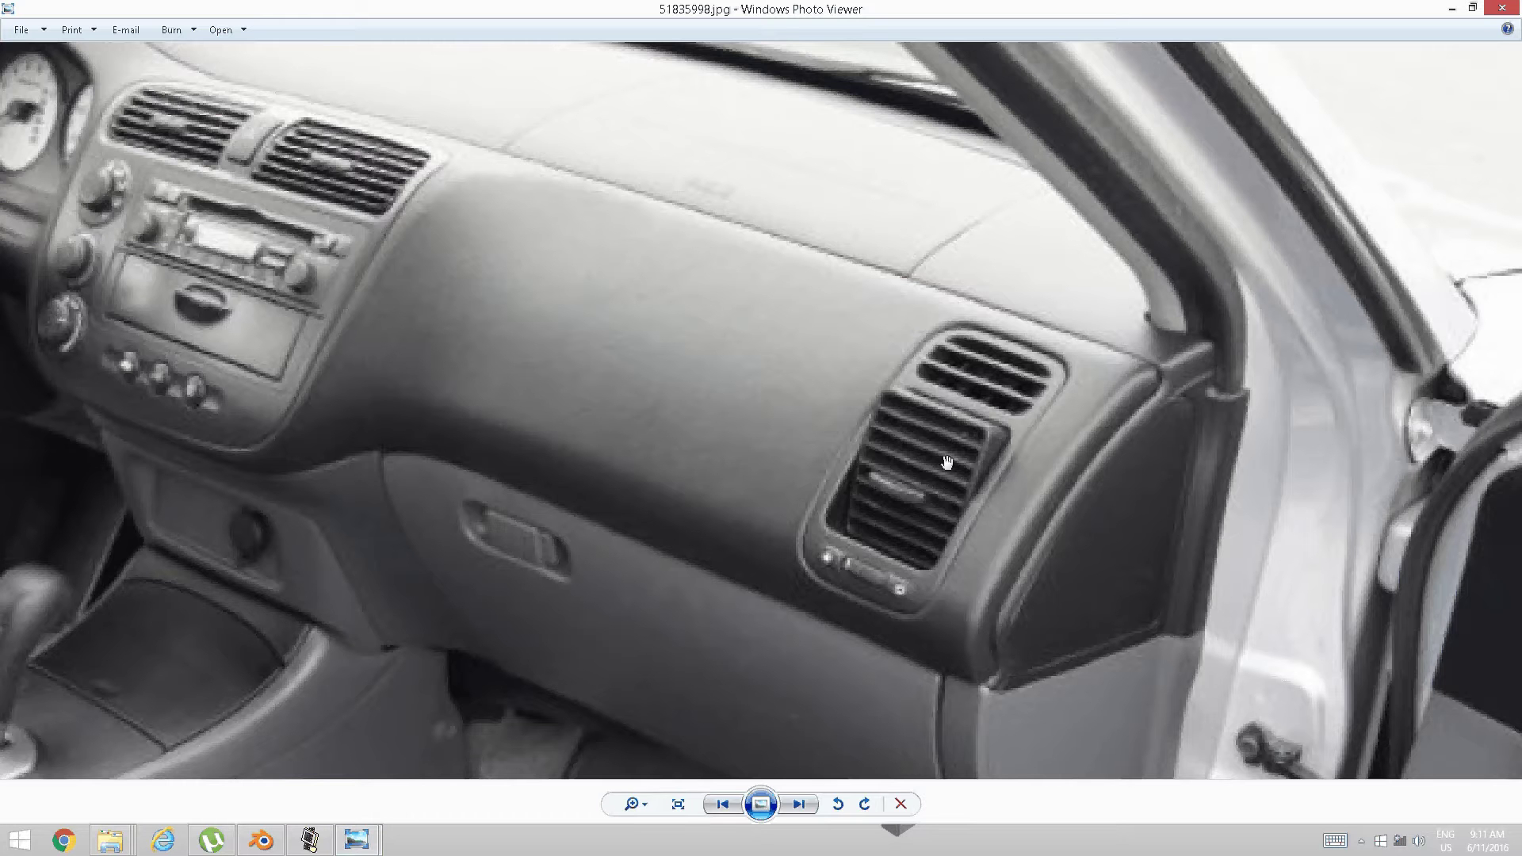
pyautogui.click(315, 840)
pyautogui.click(261, 841)
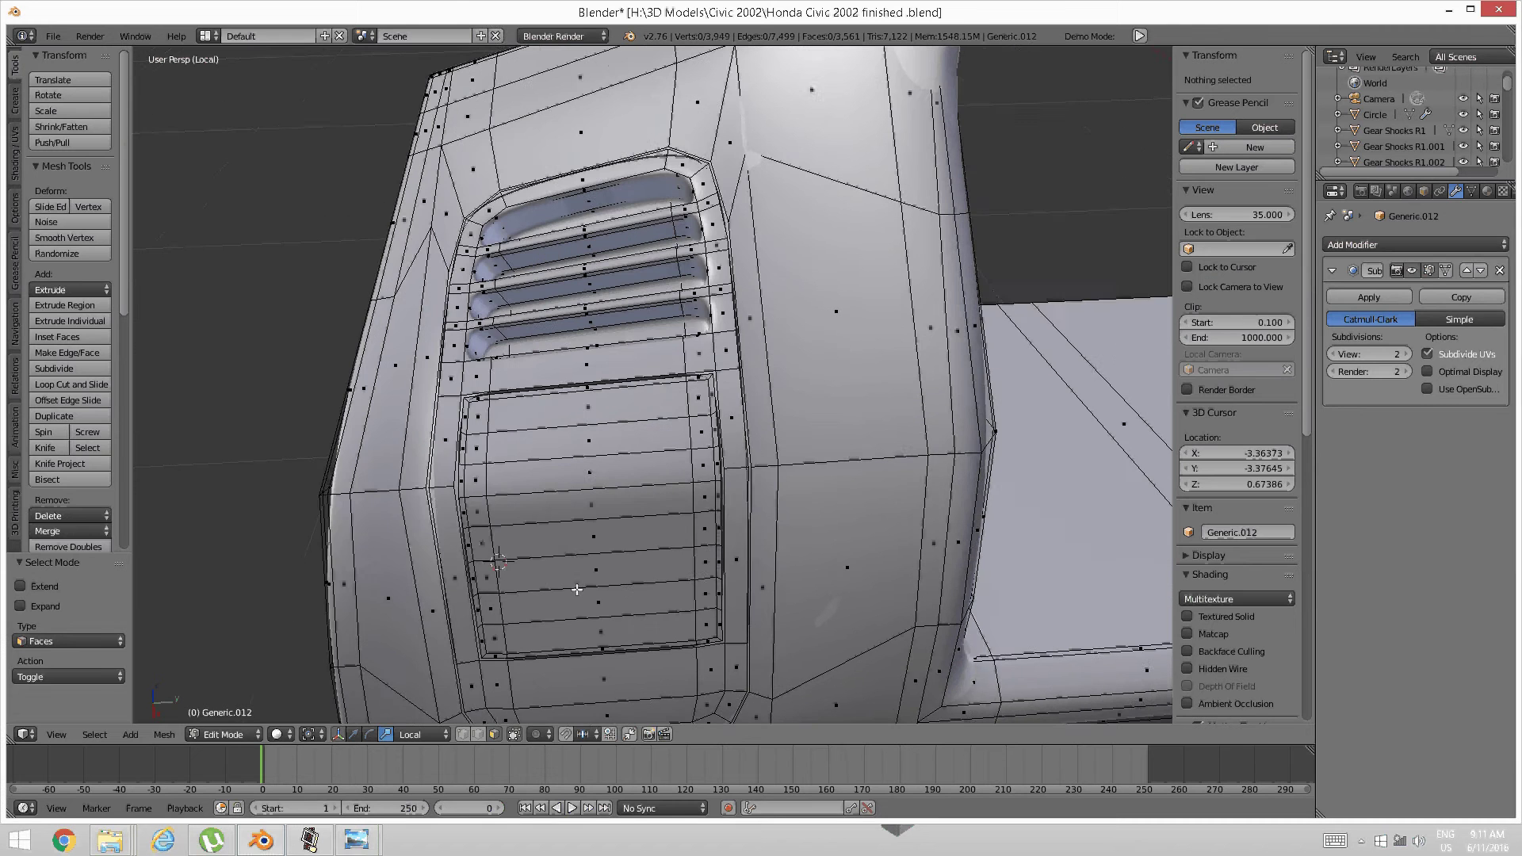
# Select the seven horizontal edge loops that divide the lower vent panel, using edge selection mode
pyautogui.keyDown('ctrl'); pyautogui.scroll(-3, 577, 589); pyautogui.keyUp('ctrl')
pyautogui.keyDown('alt'); pyautogui.rightClick(638, 434); pyautogui.keyUp('alt')
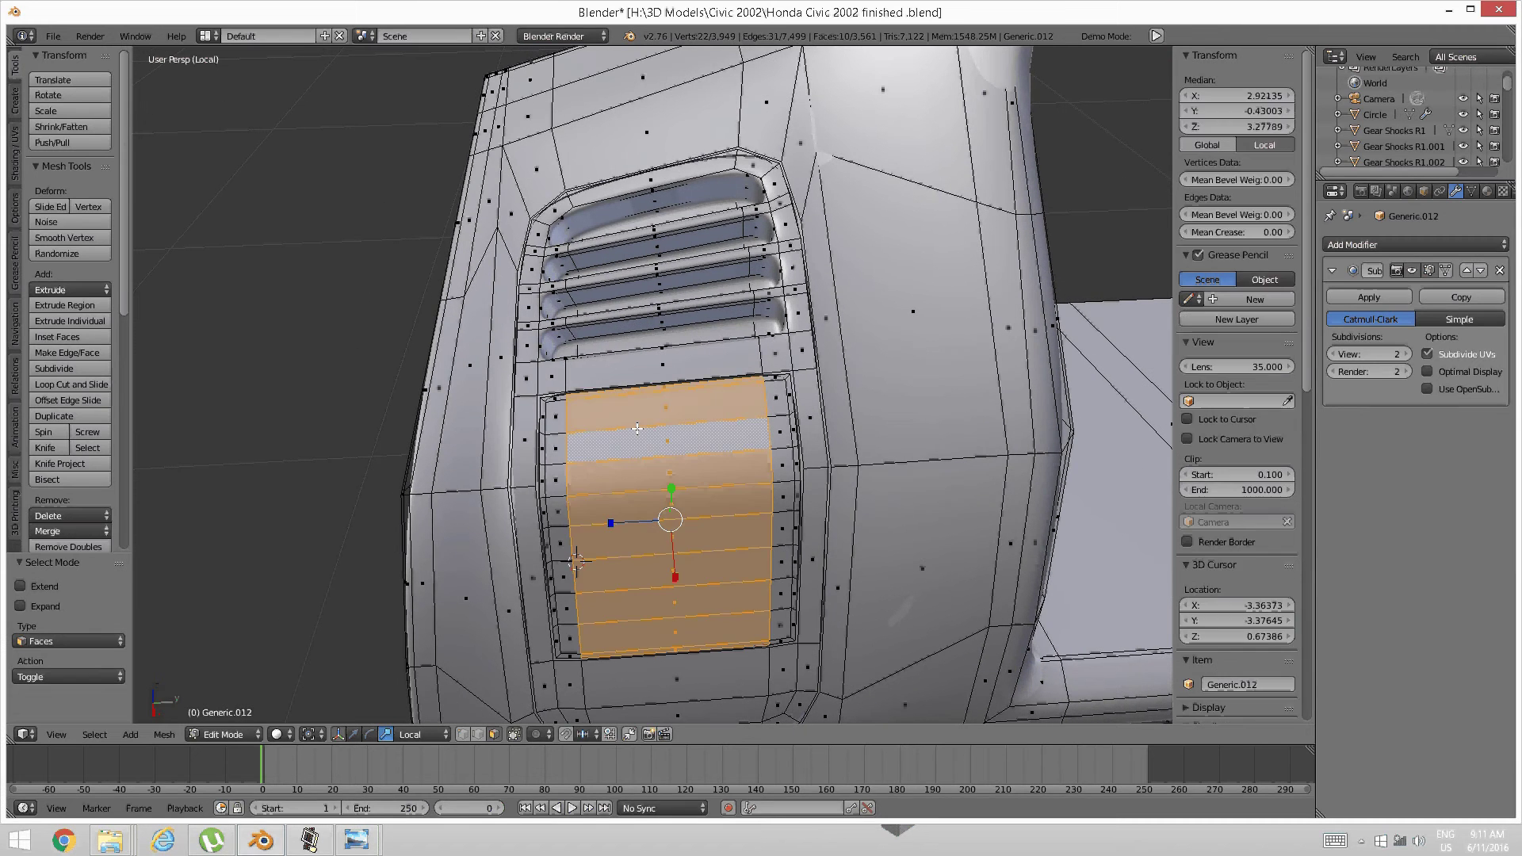
pyautogui.press('a')
pyautogui.hotkey('ctrl', 'Tab')
pyautogui.click(623, 422)
pyautogui.keyDown('alt'); pyautogui.rightClick(626, 428); pyautogui.keyUp('alt')
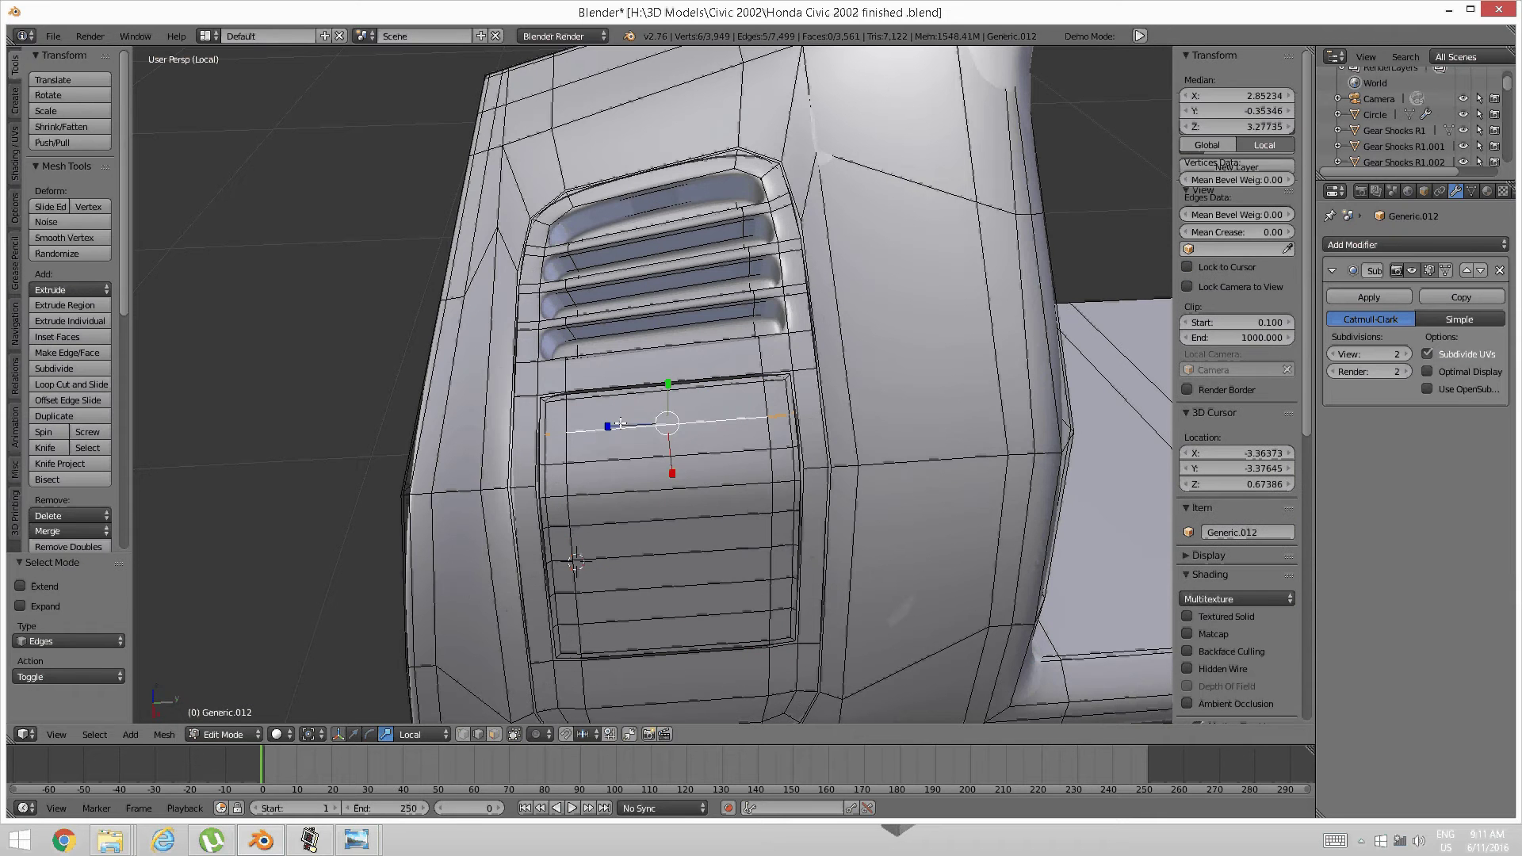
pyautogui.keyDown('alt'); pyautogui.keyDown('shift'); pyautogui.rightClick(635, 455); pyautogui.keyUp('shift'); pyautogui.keyUp('alt')
pyautogui.keyDown('alt'); pyautogui.keyDown('shift'); pyautogui.rightClick(638, 485); pyautogui.keyUp('shift'); pyautogui.keyUp('alt')
pyautogui.keyDown('alt'); pyautogui.keyDown('shift'); pyautogui.rightClick(640, 519); pyautogui.keyUp('shift'); pyautogui.keyUp('alt')
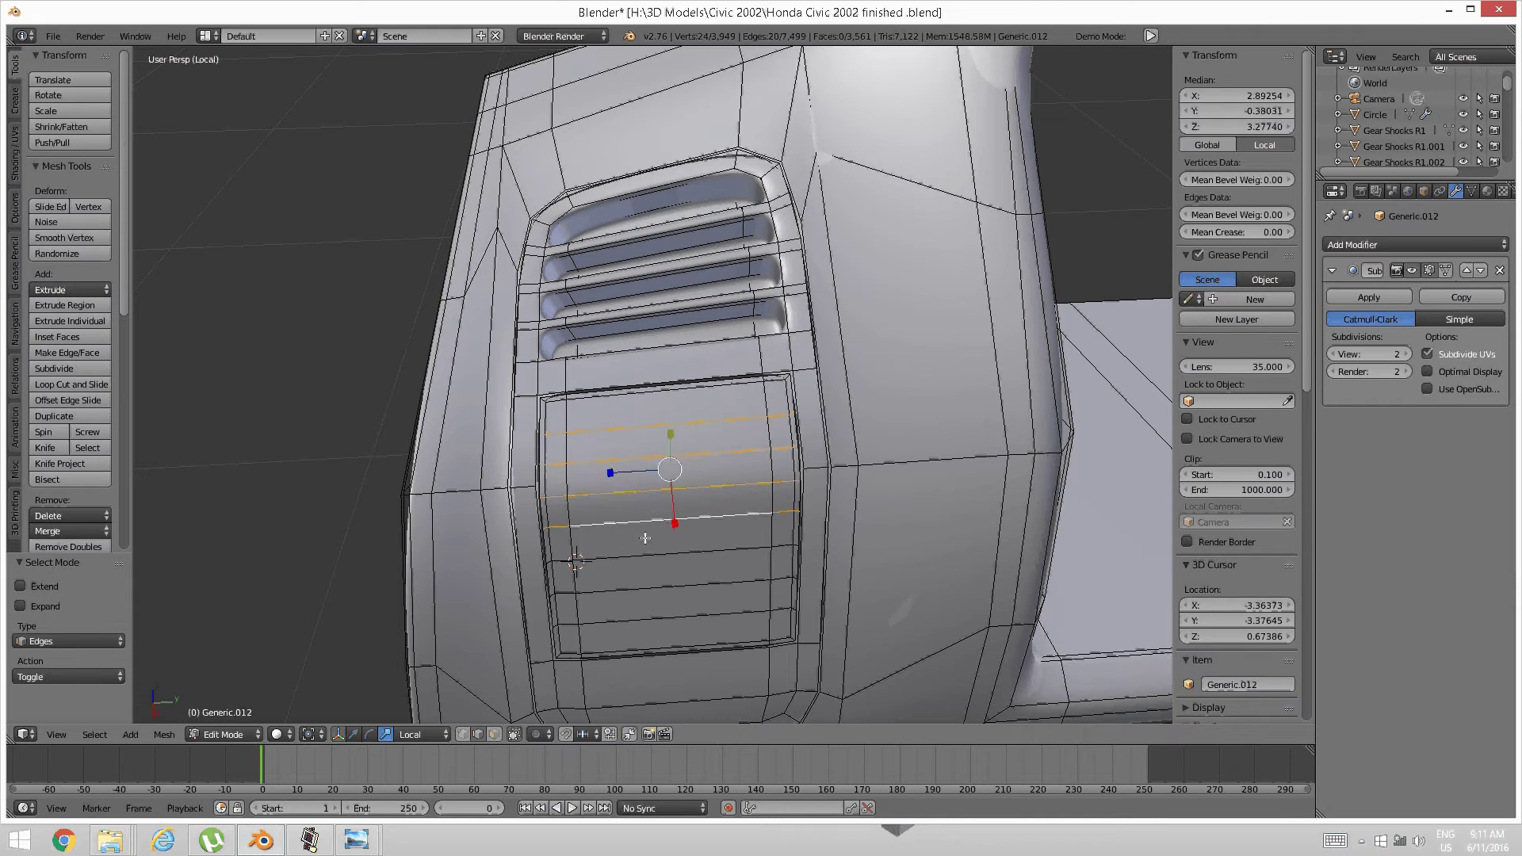
pyautogui.keyDown('alt'); pyautogui.keyDown('shift'); pyautogui.rightClick(644, 556); pyautogui.keyUp('shift'); pyautogui.keyUp('alt')
pyautogui.keyDown('alt'); pyautogui.keyDown('shift'); pyautogui.rightClick(643, 587); pyautogui.keyUp('shift'); pyautogui.keyUp('alt')
pyautogui.keyDown('alt'); pyautogui.keyDown('shift'); pyautogui.rightClick(643, 615); pyautogui.keyUp('shift'); pyautogui.keyUp('alt')
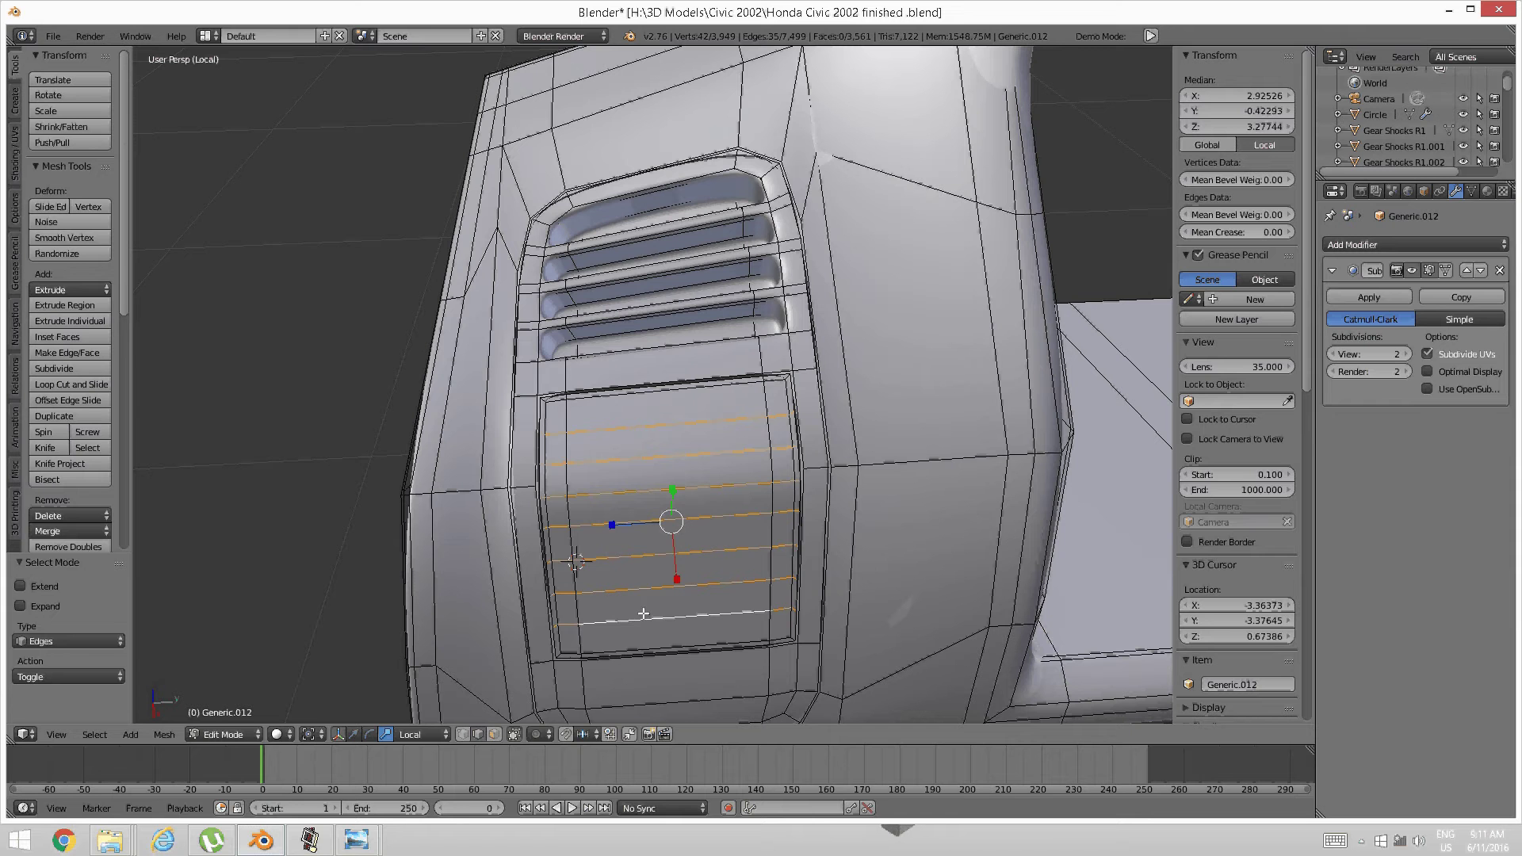
# Bevel the seven selected edge loops into narrow bands with an offset of about 0.0034, then clear the selection
pyautogui.hotkey('ctrl', 'e')
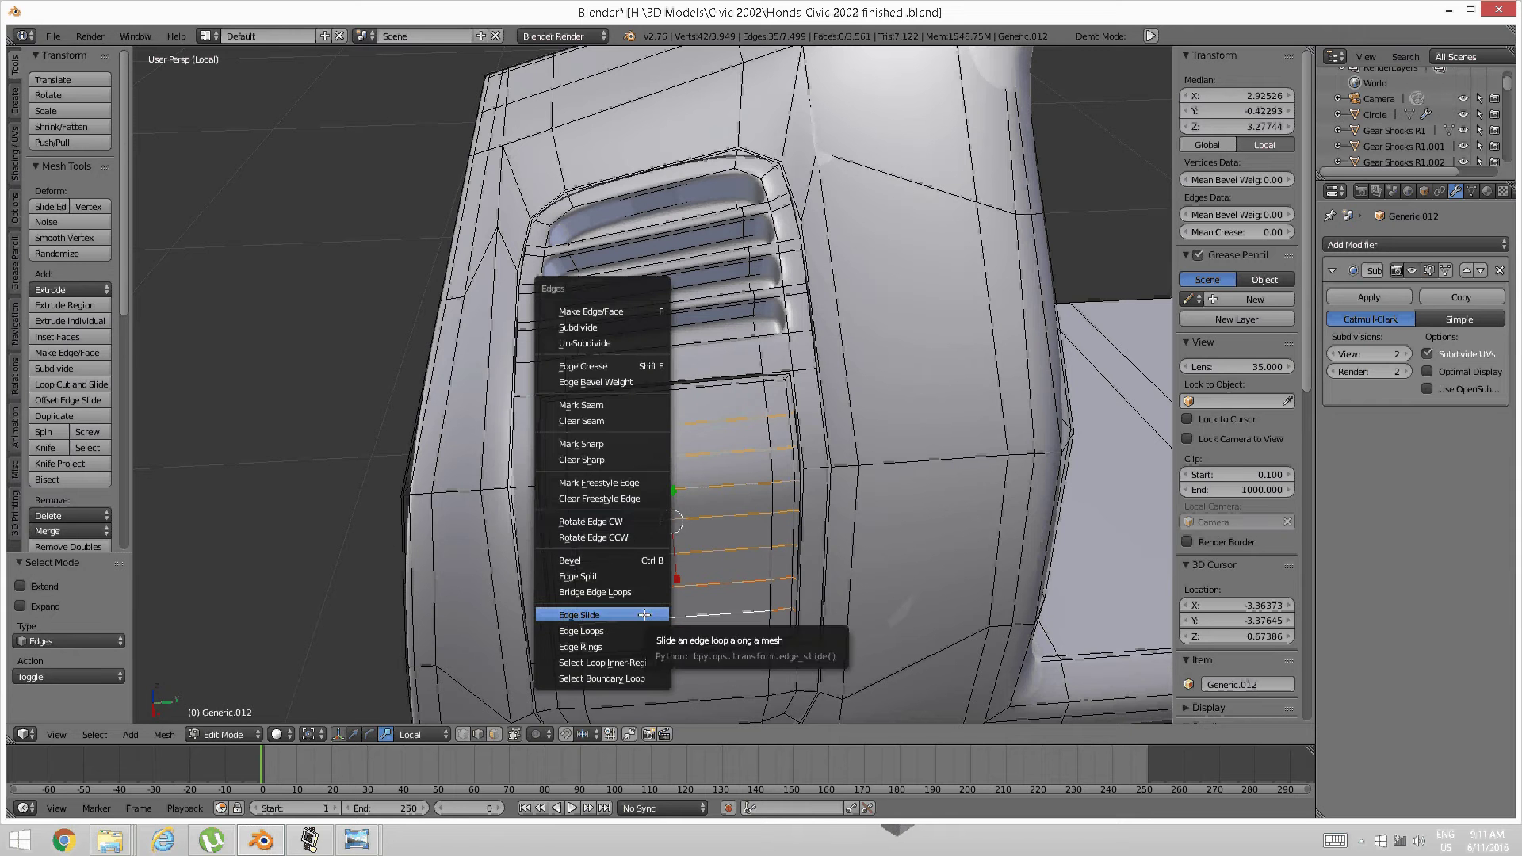
pyautogui.click(613, 560)
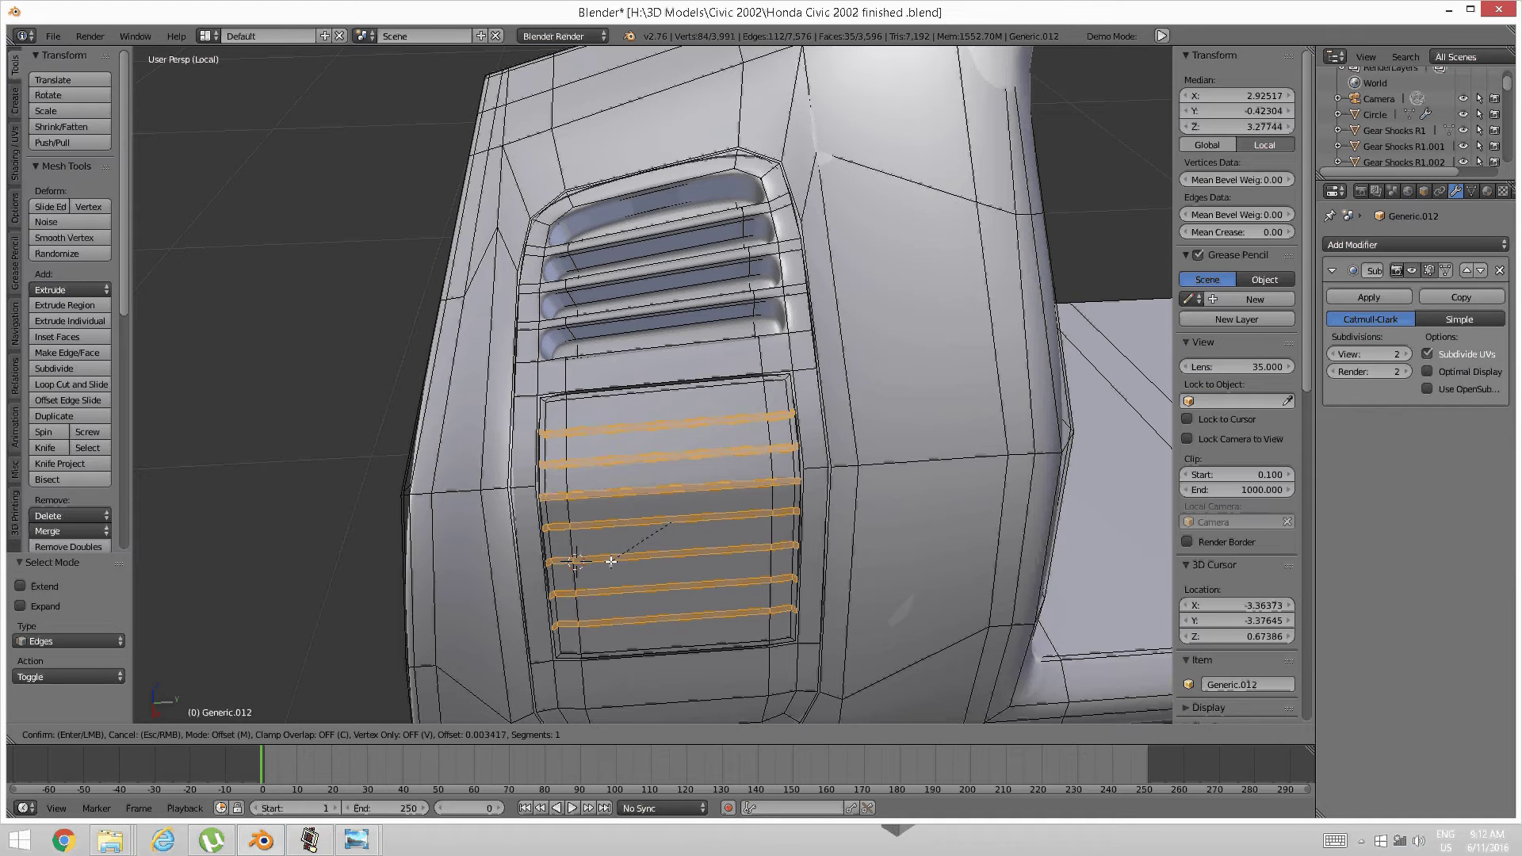
pyautogui.click(611, 562)
pyautogui.press('a')
# In face selection mode, select the four lowest wide face strips of the lower vent panel, including their end faces
pyautogui.hotkey('ctrl', 'Tab')
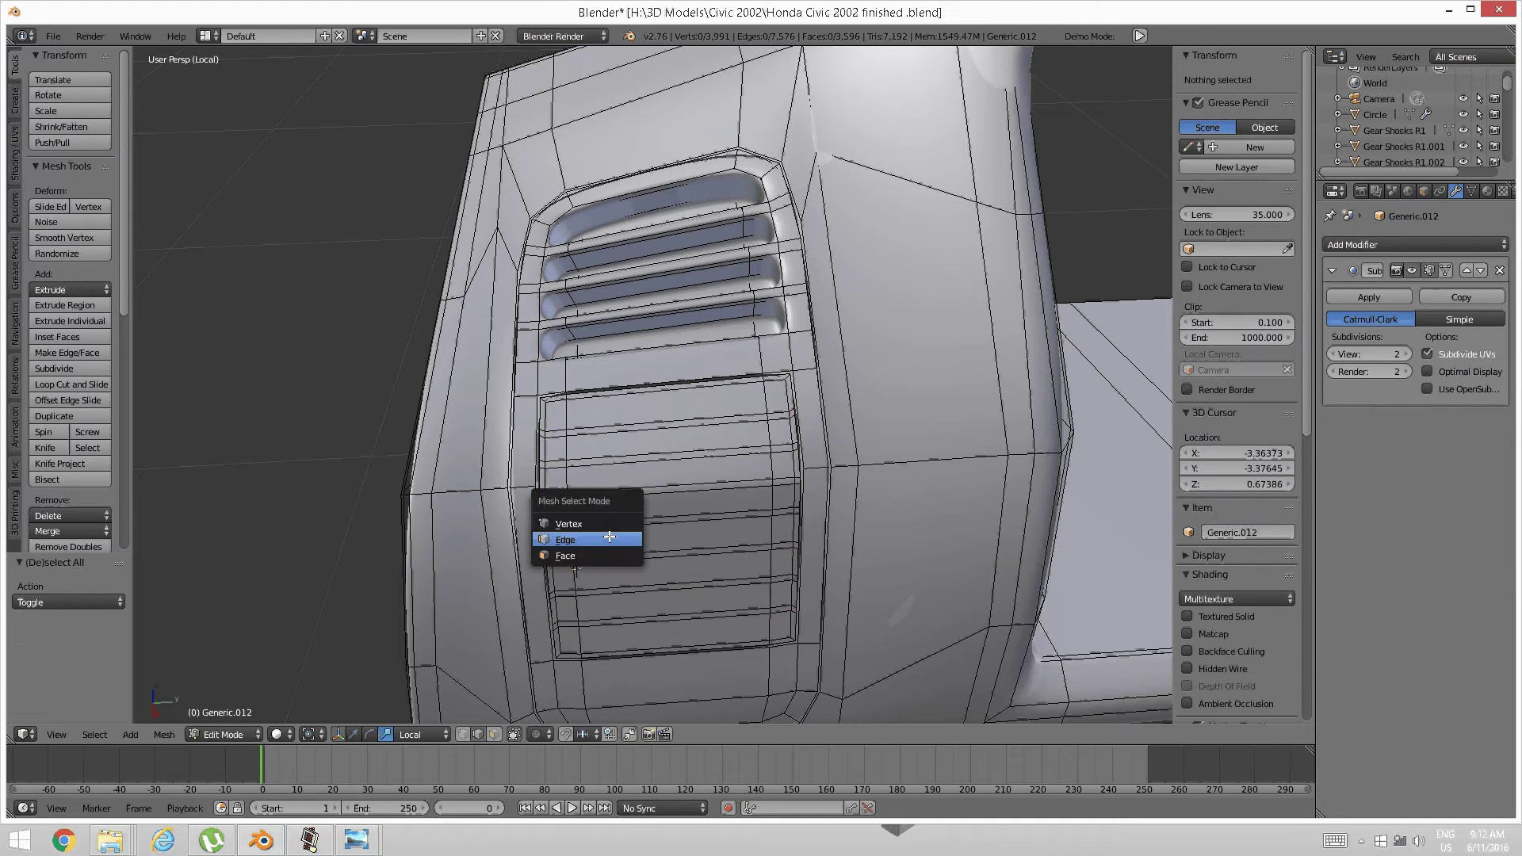
pyautogui.click(600, 554)
pyautogui.rightClick(605, 635)
pyautogui.keyDown('shift'); pyautogui.rightClick(572, 639); pyautogui.keyUp('shift')
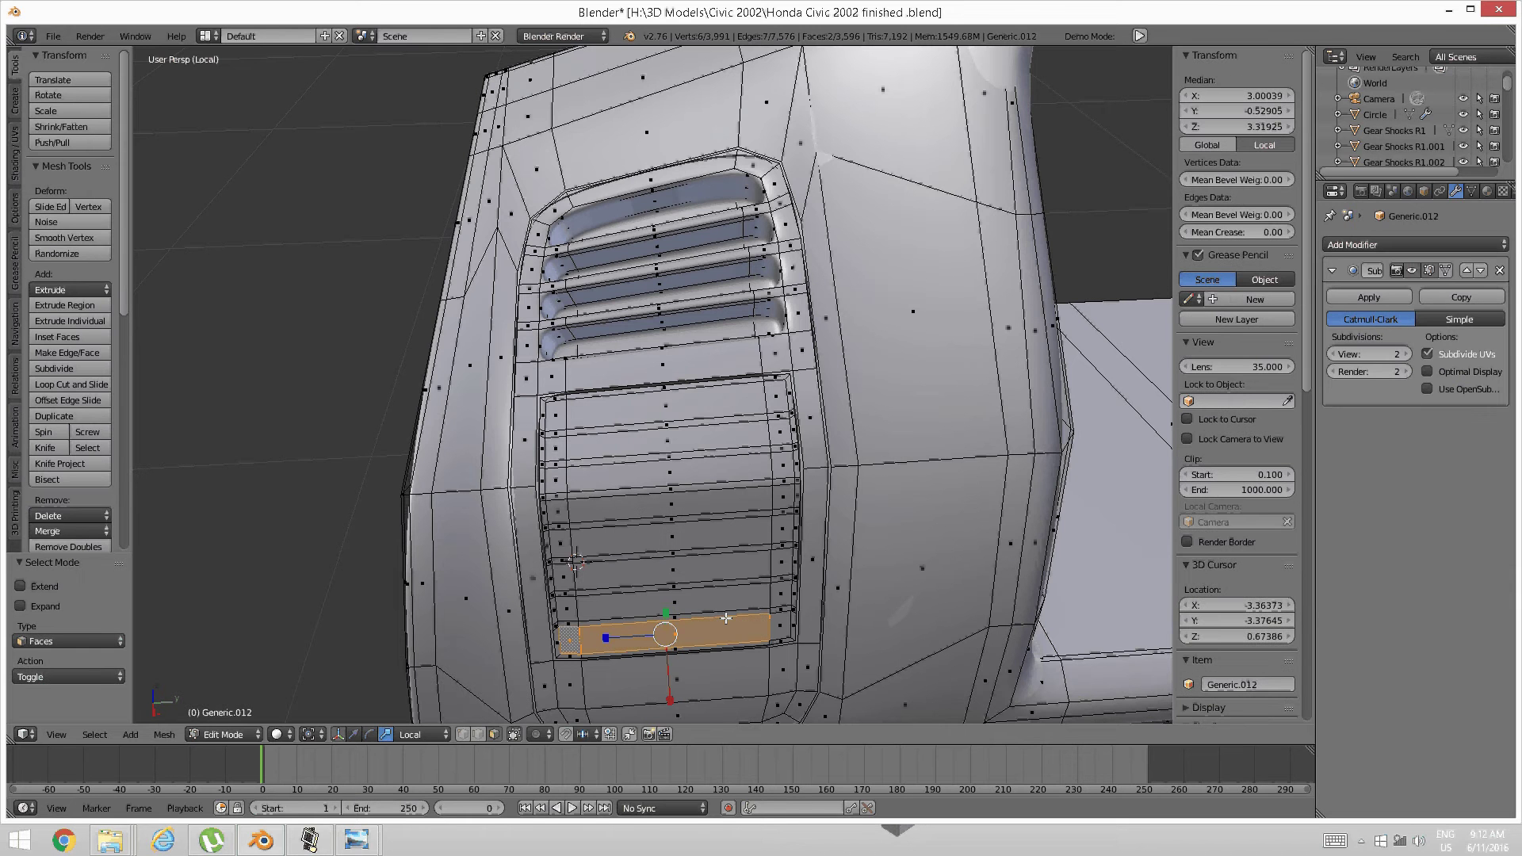
pyautogui.keyDown('shift'); pyautogui.rightClick(779, 624); pyautogui.keyUp('shift')
pyautogui.keyDown('shift'); pyautogui.rightClick(781, 596); pyautogui.keyUp('shift')
pyautogui.keyDown('shift'); pyautogui.rightClick(759, 596); pyautogui.keyUp('shift')
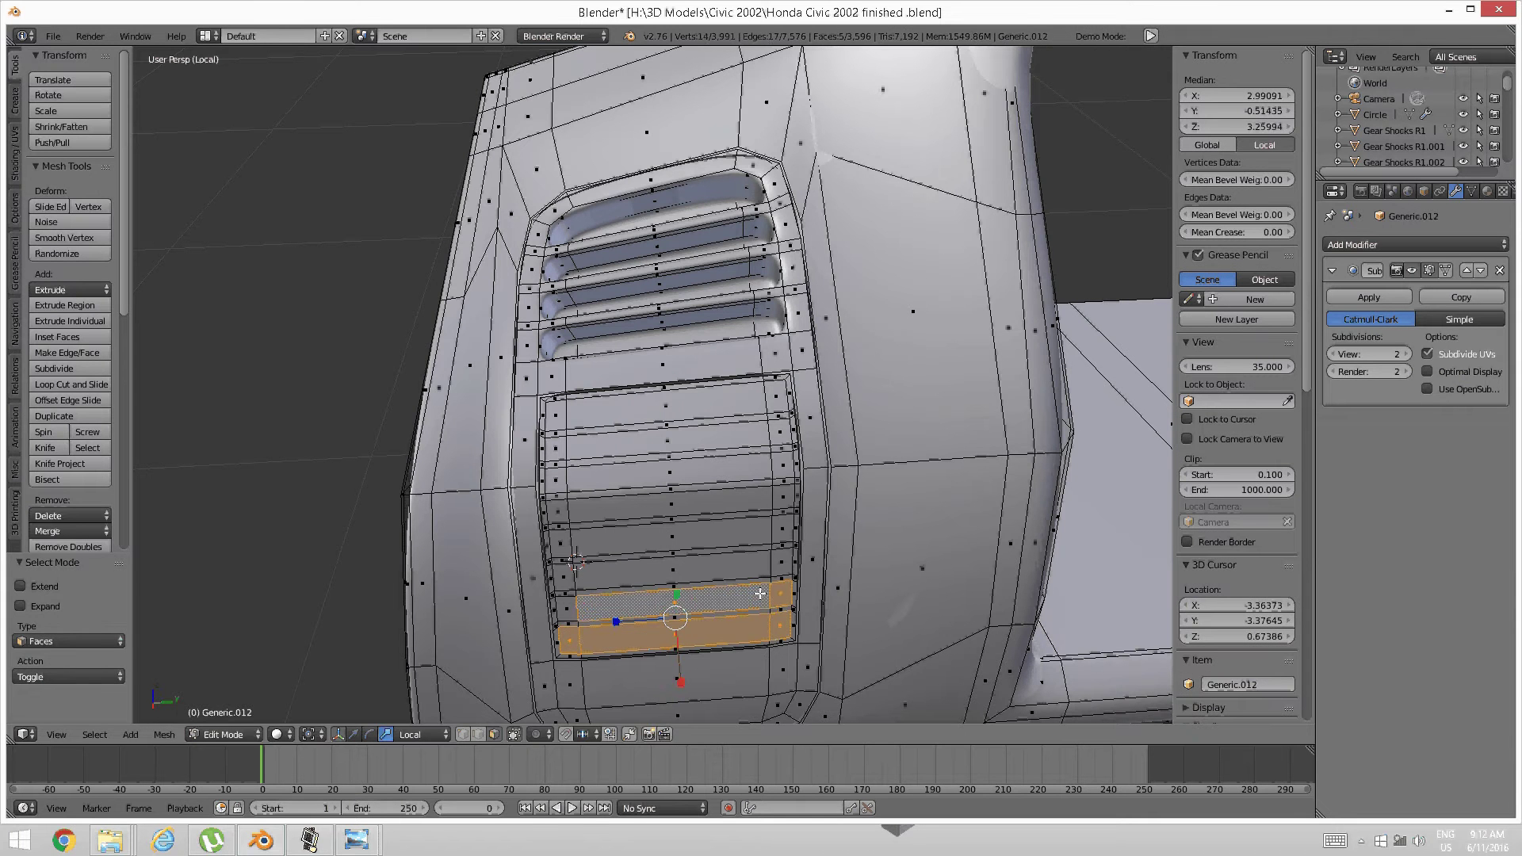
pyautogui.keyDown('shift'); pyautogui.rightClick(569, 605); pyautogui.keyUp('shift')
pyautogui.keyDown('shift'); pyautogui.rightClick(567, 581); pyautogui.keyUp('shift')
pyautogui.keyDown('shift'); pyautogui.rightClick(597, 577); pyautogui.keyUp('shift')
pyautogui.keyDown('shift'); pyautogui.rightClick(780, 557); pyautogui.keyUp('shift')
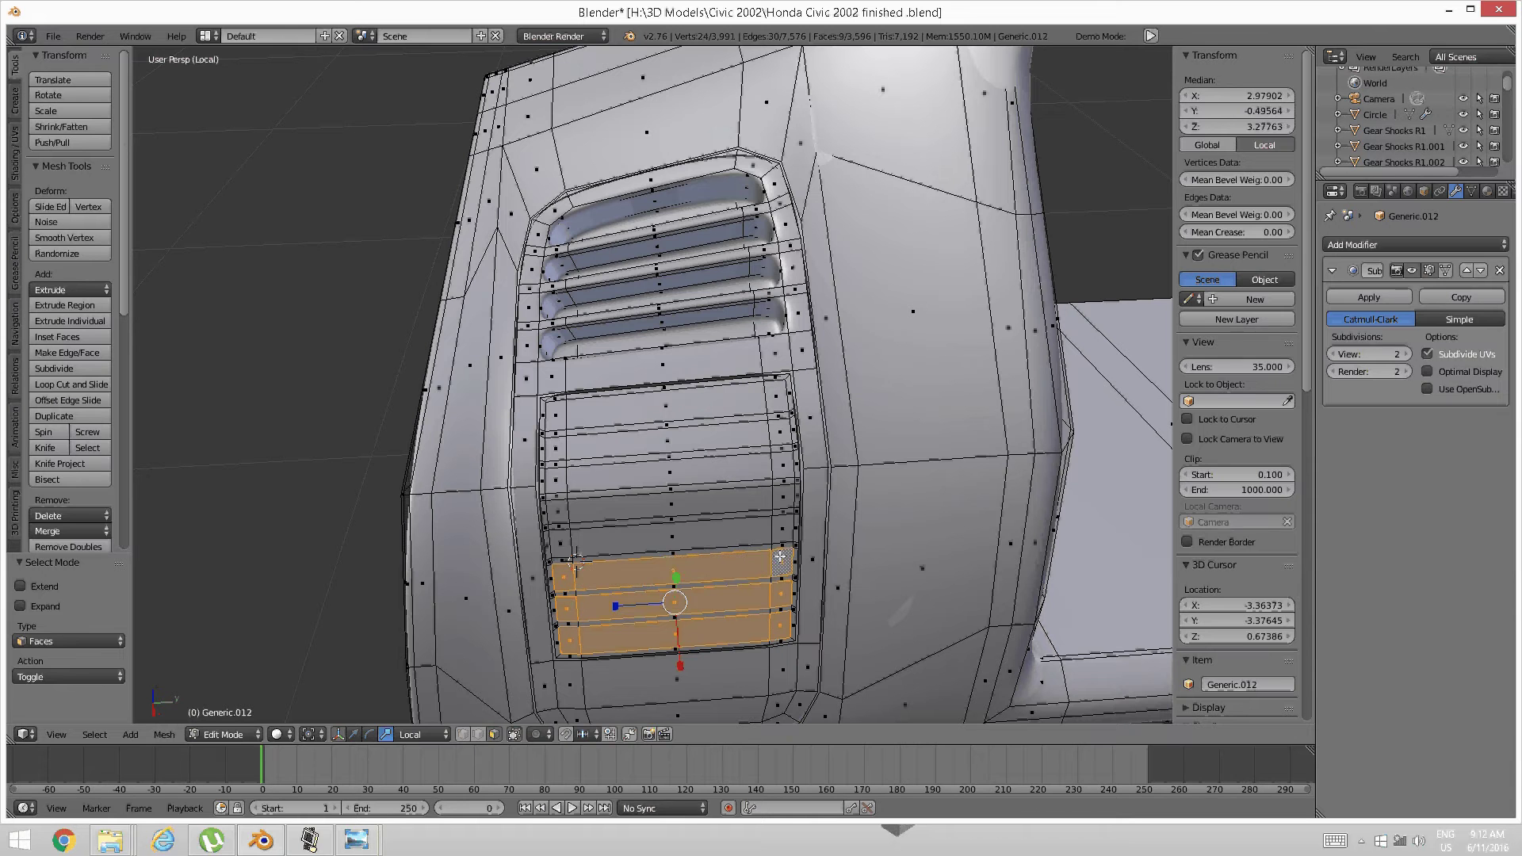
pyautogui.keyDown('shift'); pyautogui.rightClick(780, 530); pyautogui.keyUp('shift')
pyautogui.keyDown('shift'); pyautogui.rightClick(682, 533); pyautogui.keyUp('shift')
pyautogui.keyDown('shift'); pyautogui.rightClick(565, 542); pyautogui.keyUp('shift')
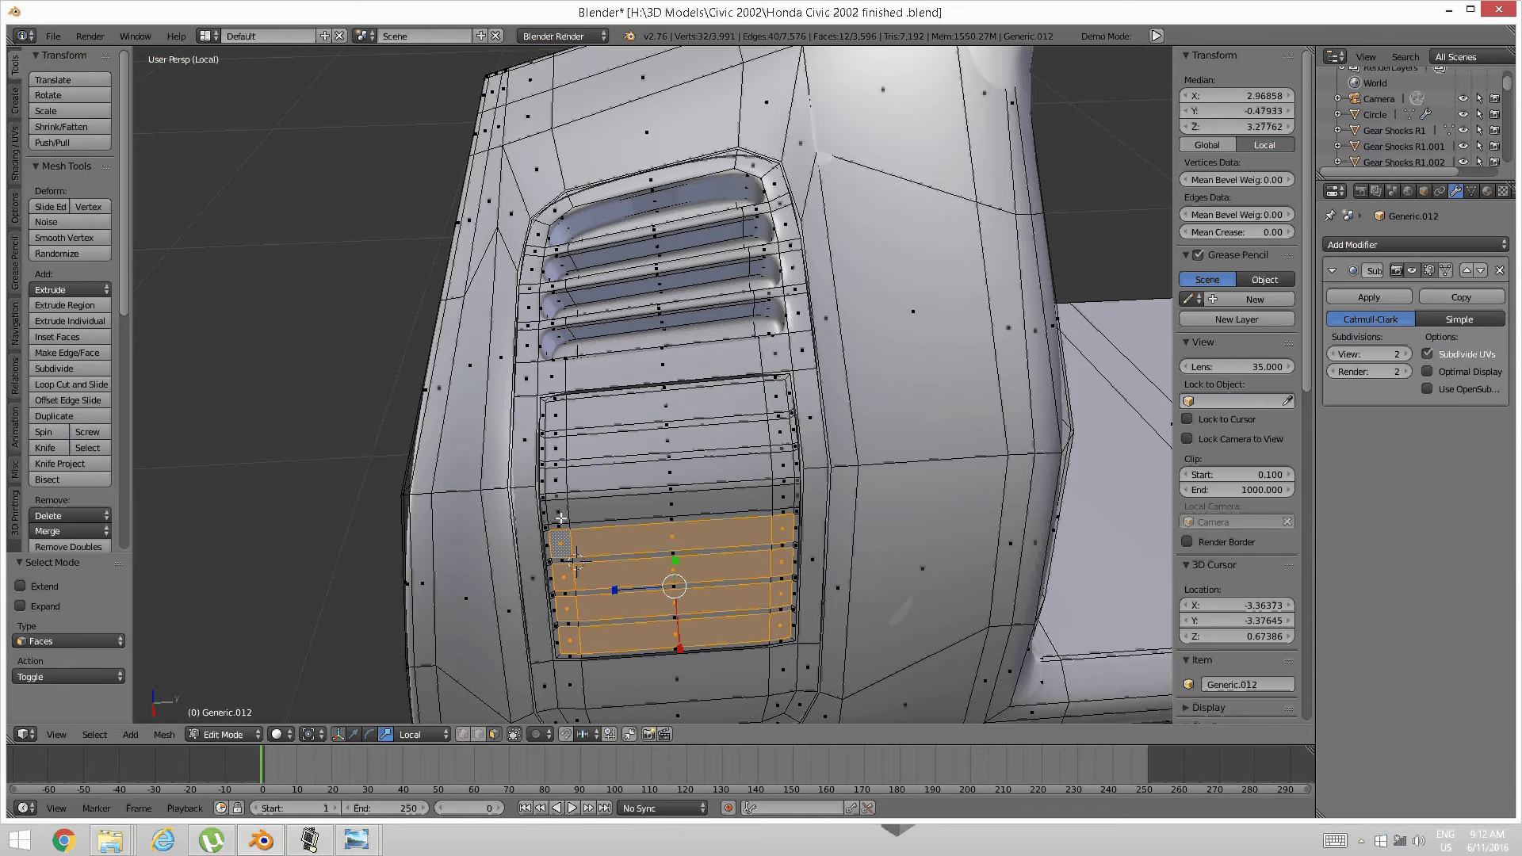
# Add the four upper wide face strips of the lower vent panel, with their end faces, to the selection
pyautogui.keyDown('shift'); pyautogui.rightClick(560, 514); pyautogui.keyUp('shift')
pyautogui.keyDown('shift'); pyautogui.rightClick(611, 512); pyautogui.keyUp('shift')
pyautogui.keyDown('shift'); pyautogui.rightClick(785, 497); pyautogui.keyUp('shift')
pyautogui.keyDown('shift'); pyautogui.rightClick(783, 464); pyautogui.keyUp('shift')
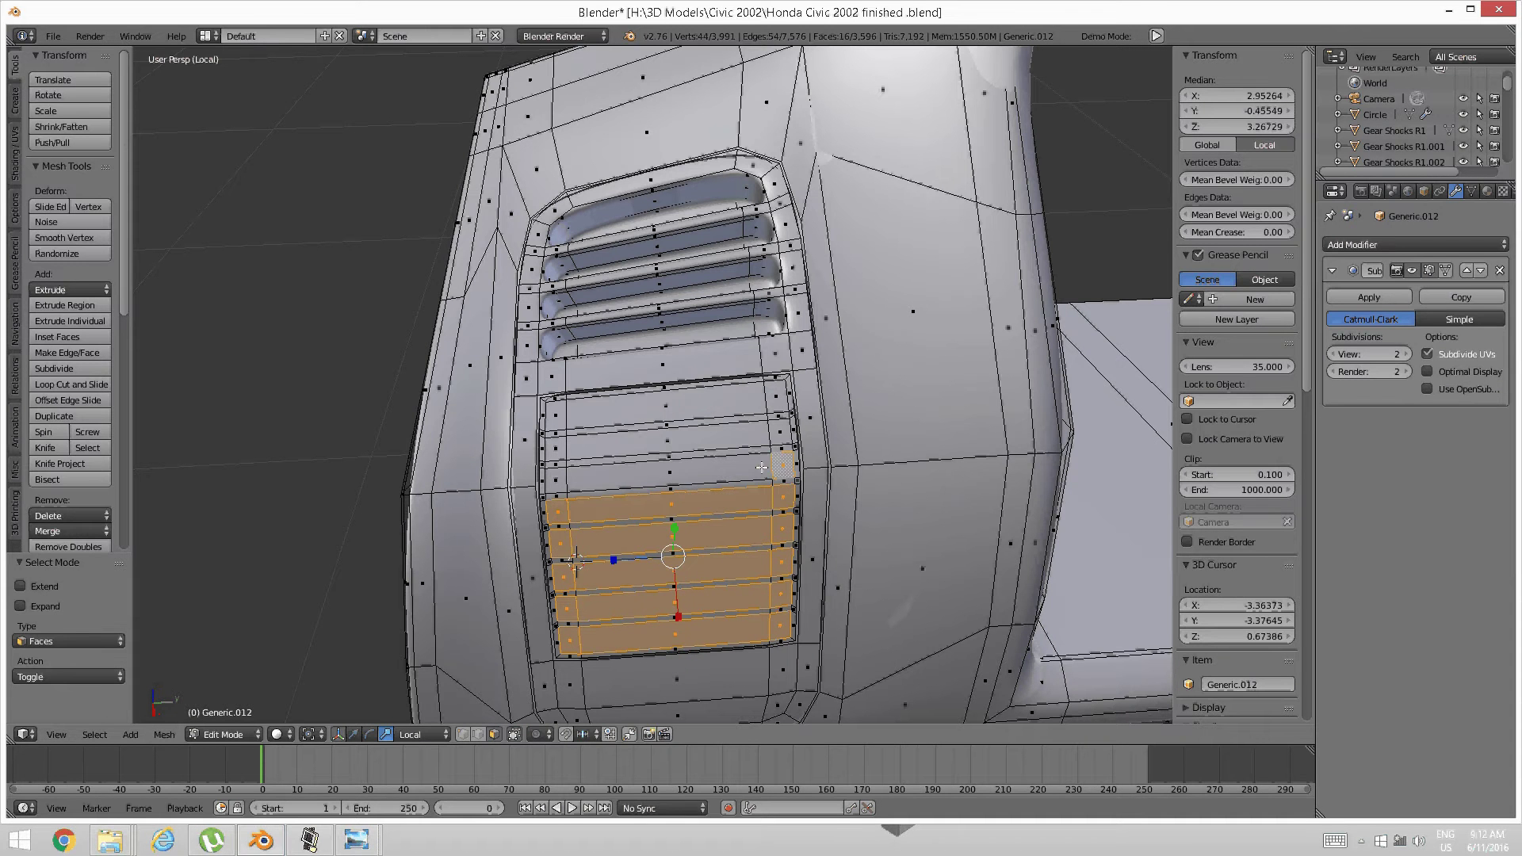
pyautogui.keyDown('shift'); pyautogui.rightClick(635, 474); pyautogui.keyUp('shift')
pyautogui.keyDown('shift'); pyautogui.rightClick(556, 480); pyautogui.keyUp('shift')
pyautogui.keyDown('shift'); pyautogui.rightClick(557, 448); pyautogui.keyUp('shift')
pyautogui.keyDown('shift'); pyautogui.rightClick(750, 434); pyautogui.keyUp('shift')
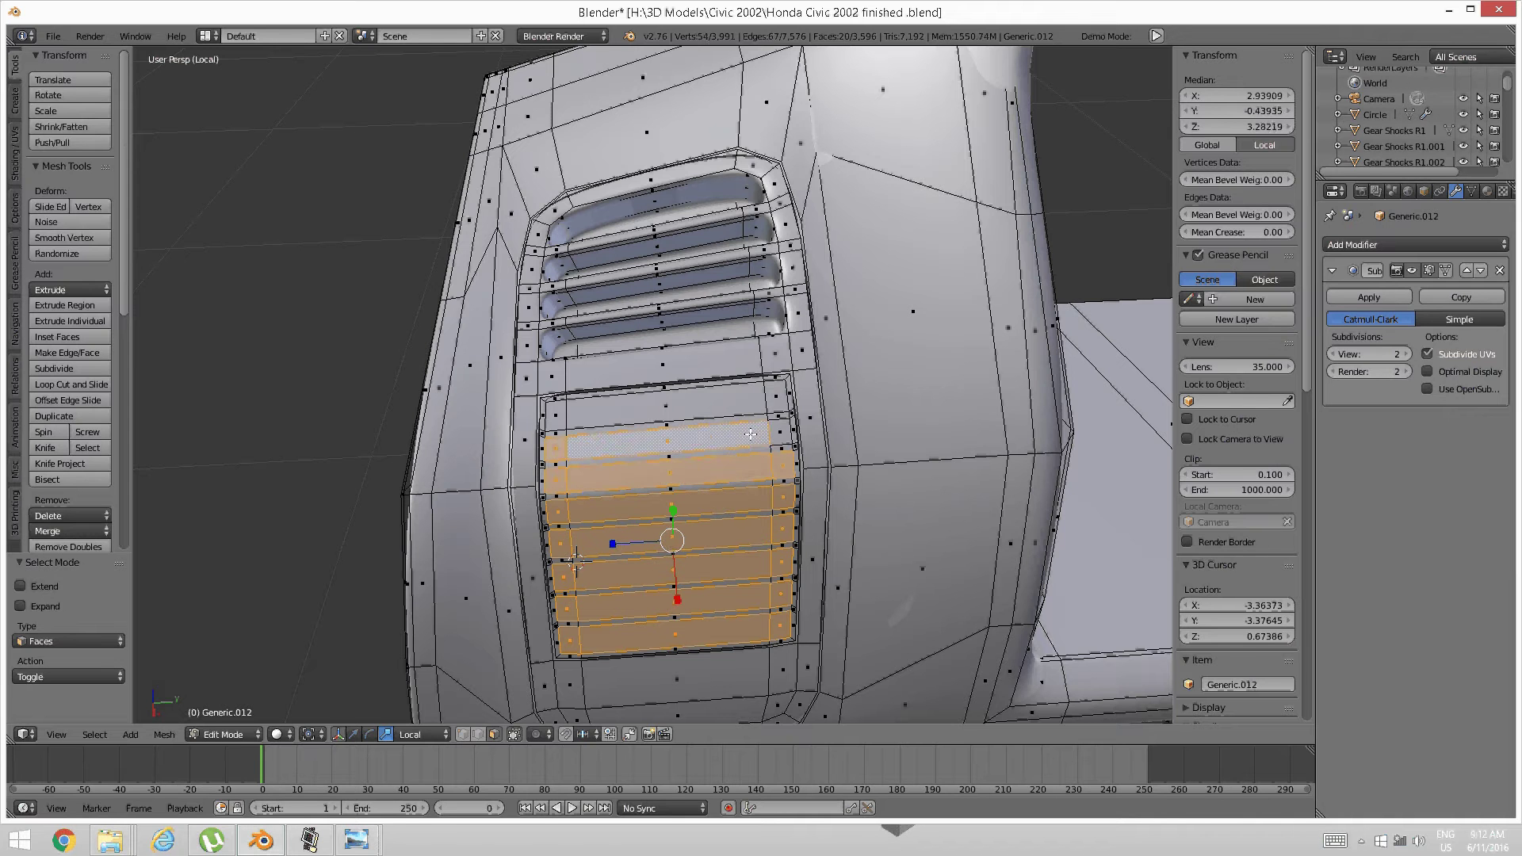
pyautogui.keyDown('shift'); pyautogui.rightClick(783, 439); pyautogui.keyUp('shift')
pyautogui.keyDown('shift'); pyautogui.rightClick(771, 399); pyautogui.keyUp('shift')
pyautogui.keyDown('shift'); pyautogui.rightClick(710, 404); pyautogui.keyUp('shift')
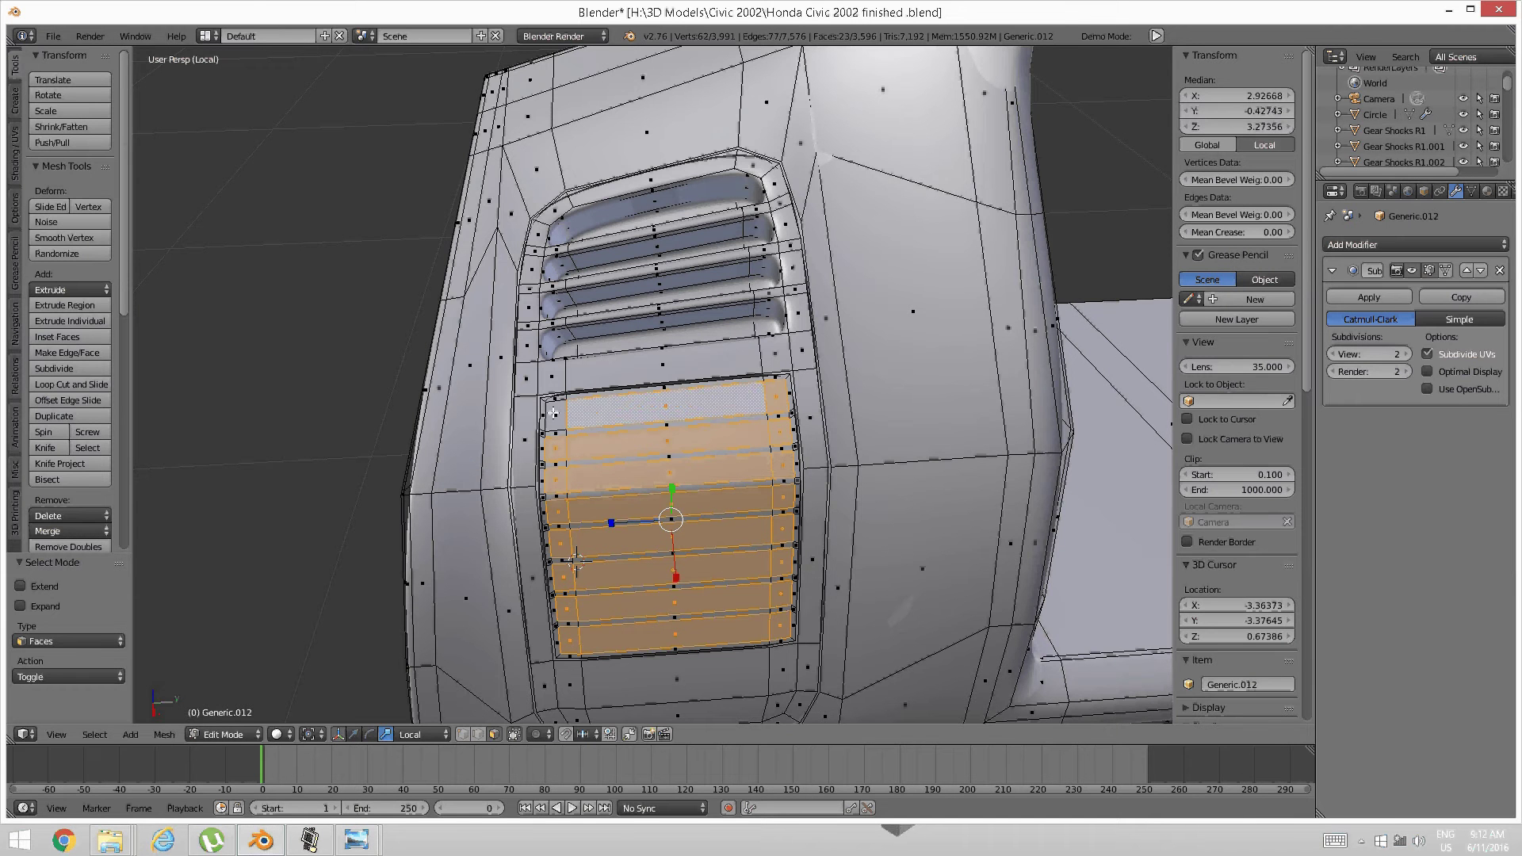
pyautogui.keyDown('shift'); pyautogui.rightClick(555, 415); pyautogui.keyUp('shift')
# Try to select the narrow face loop along the lower vent panel's bend
pyautogui.moveTo(793, 437); pyautogui.dragTo(528, 496, button='middle')
pyautogui.press('a')
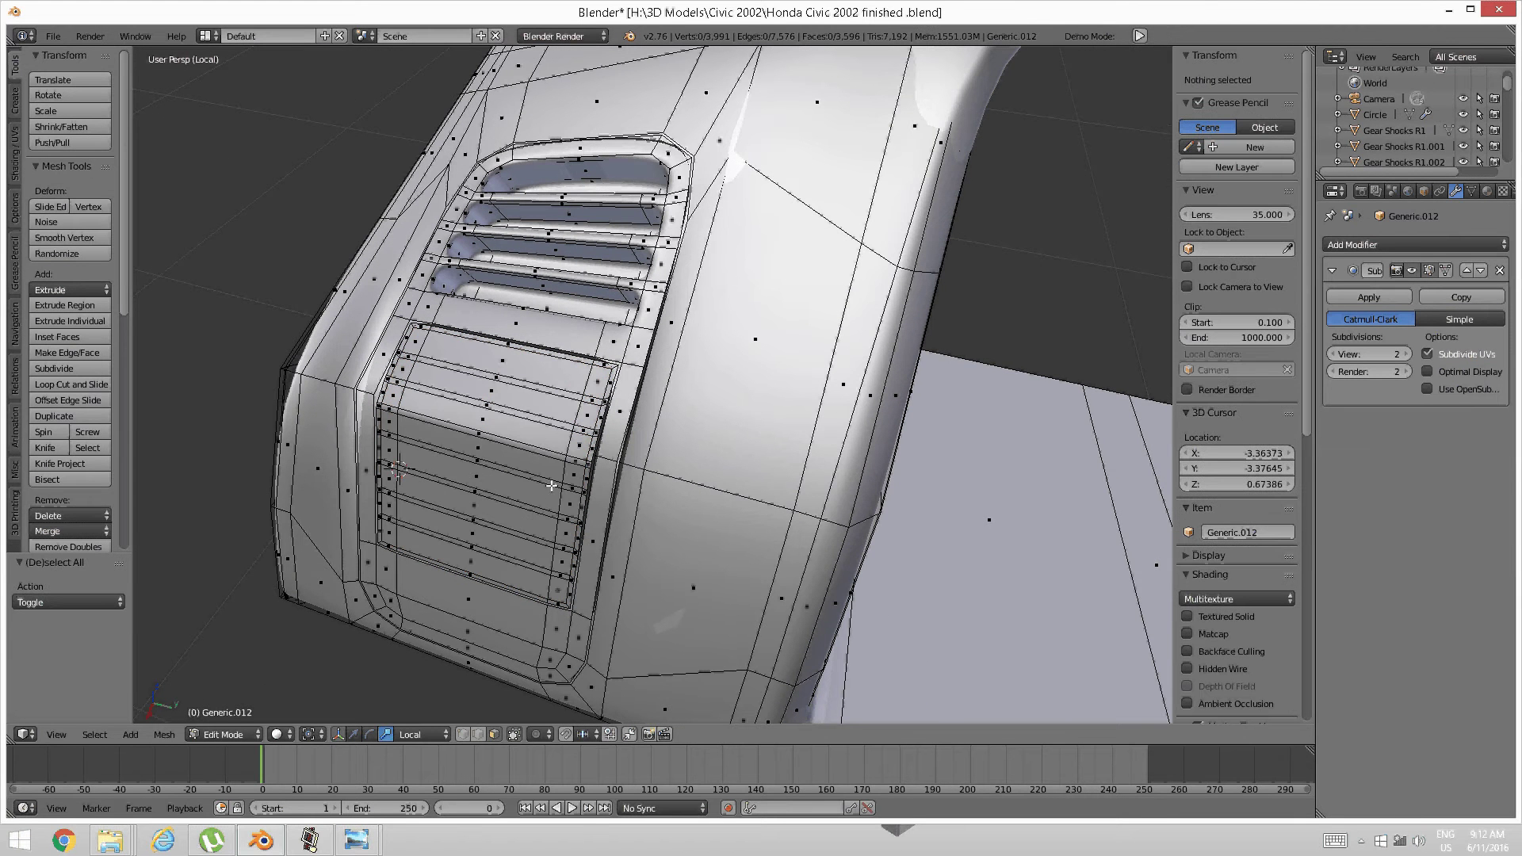
pyautogui.keyDown('alt'); pyautogui.rightClick(499, 439); pyautogui.keyUp('alt')
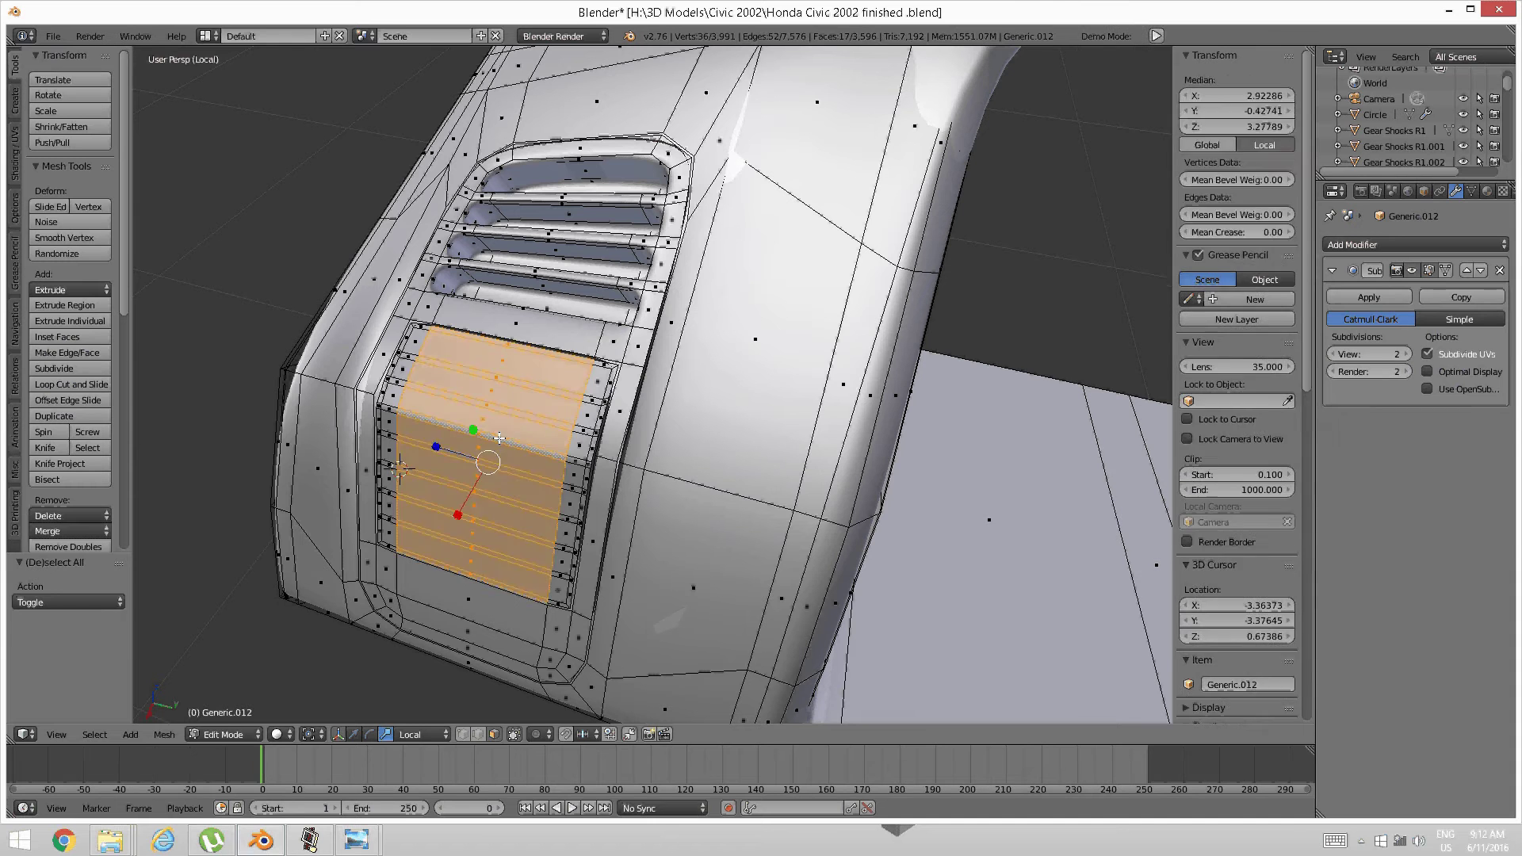
pyautogui.press('a')
pyautogui.hotkey('ctrl', 'Tab')
pyautogui.click(500, 424)
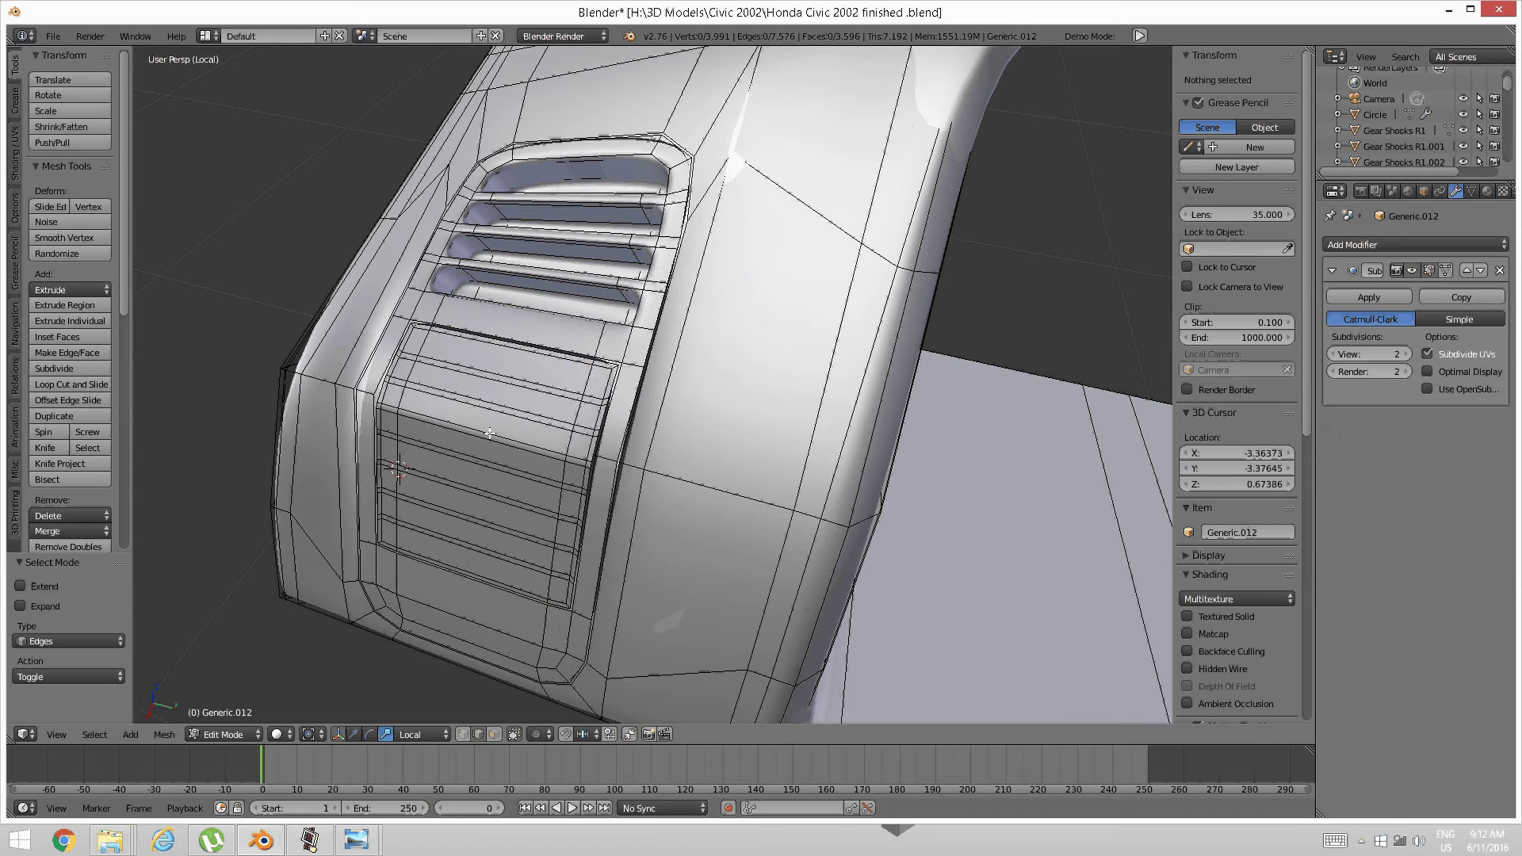
pyautogui.keyDown('alt'); pyautogui.rightClick(502, 444); pyautogui.keyUp('alt')
pyautogui.hotkey('ctrl', 'Tab')
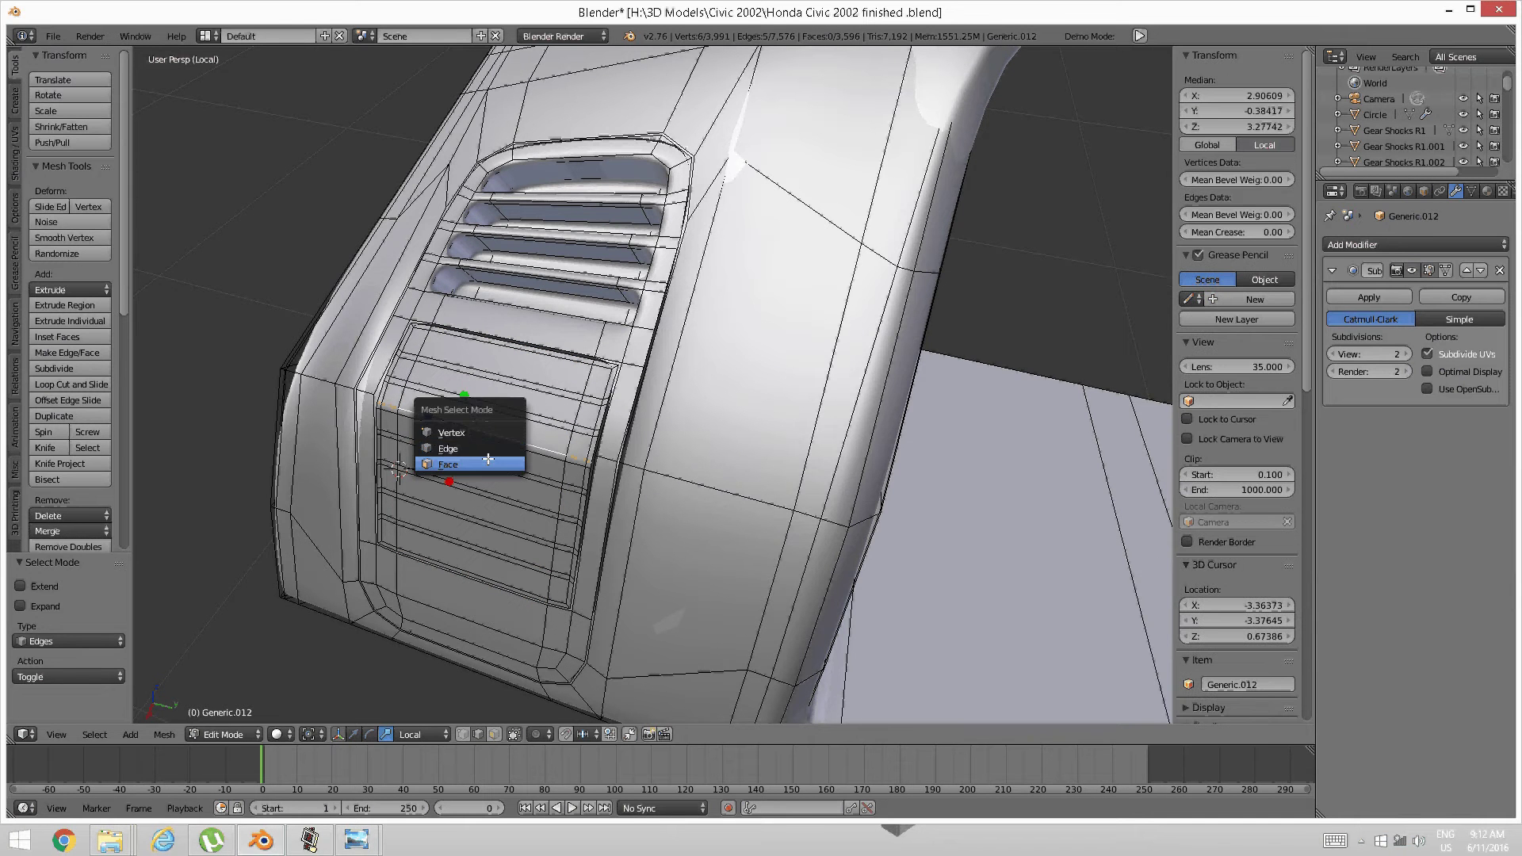
pyautogui.click(475, 461)
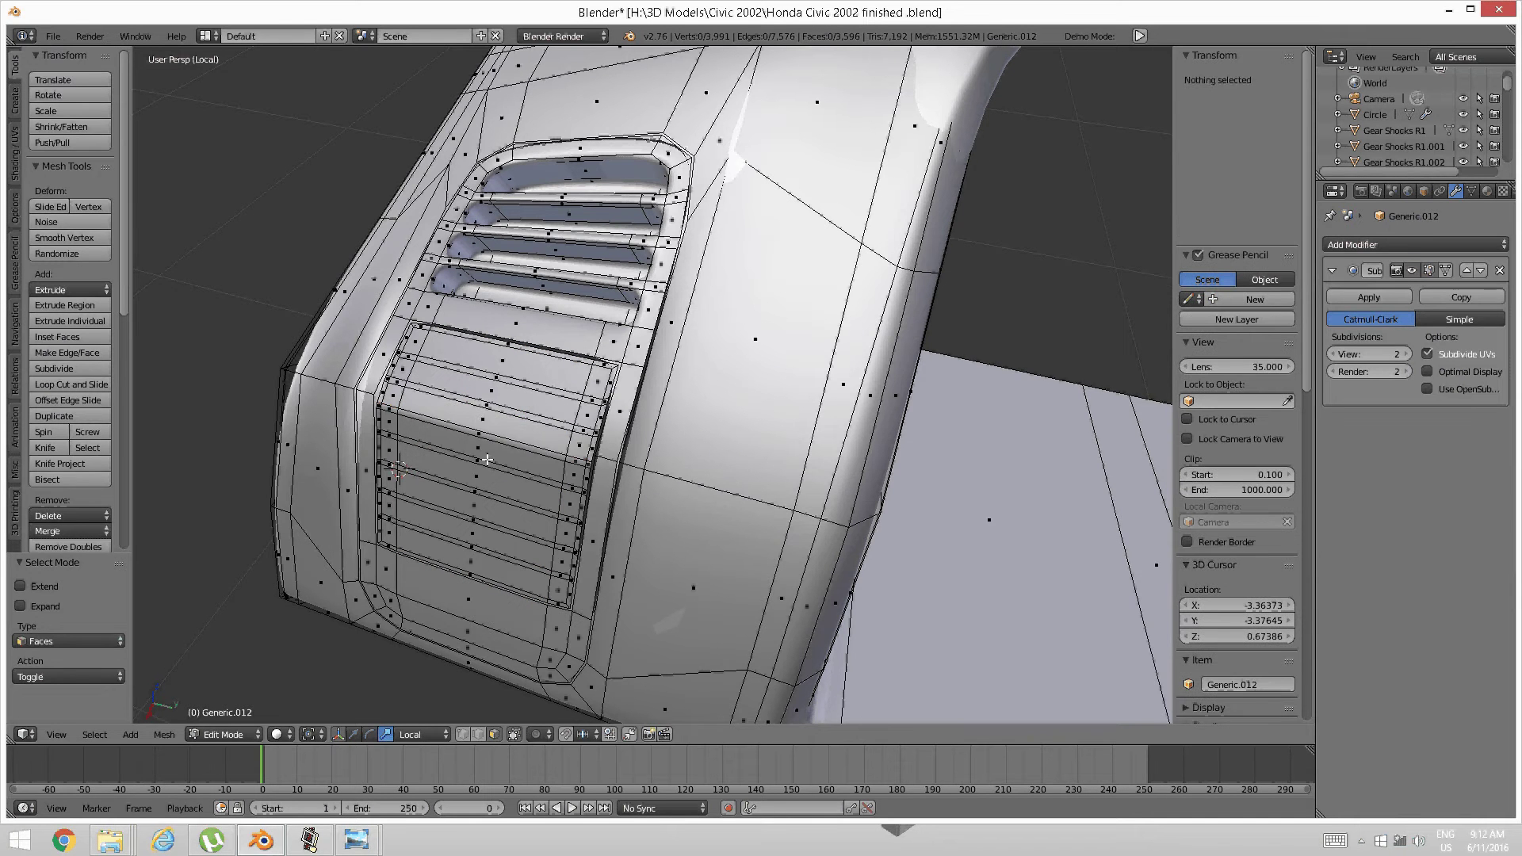
pyautogui.keyDown('alt'); pyautogui.rightClick(565, 458); pyautogui.keyUp('alt')
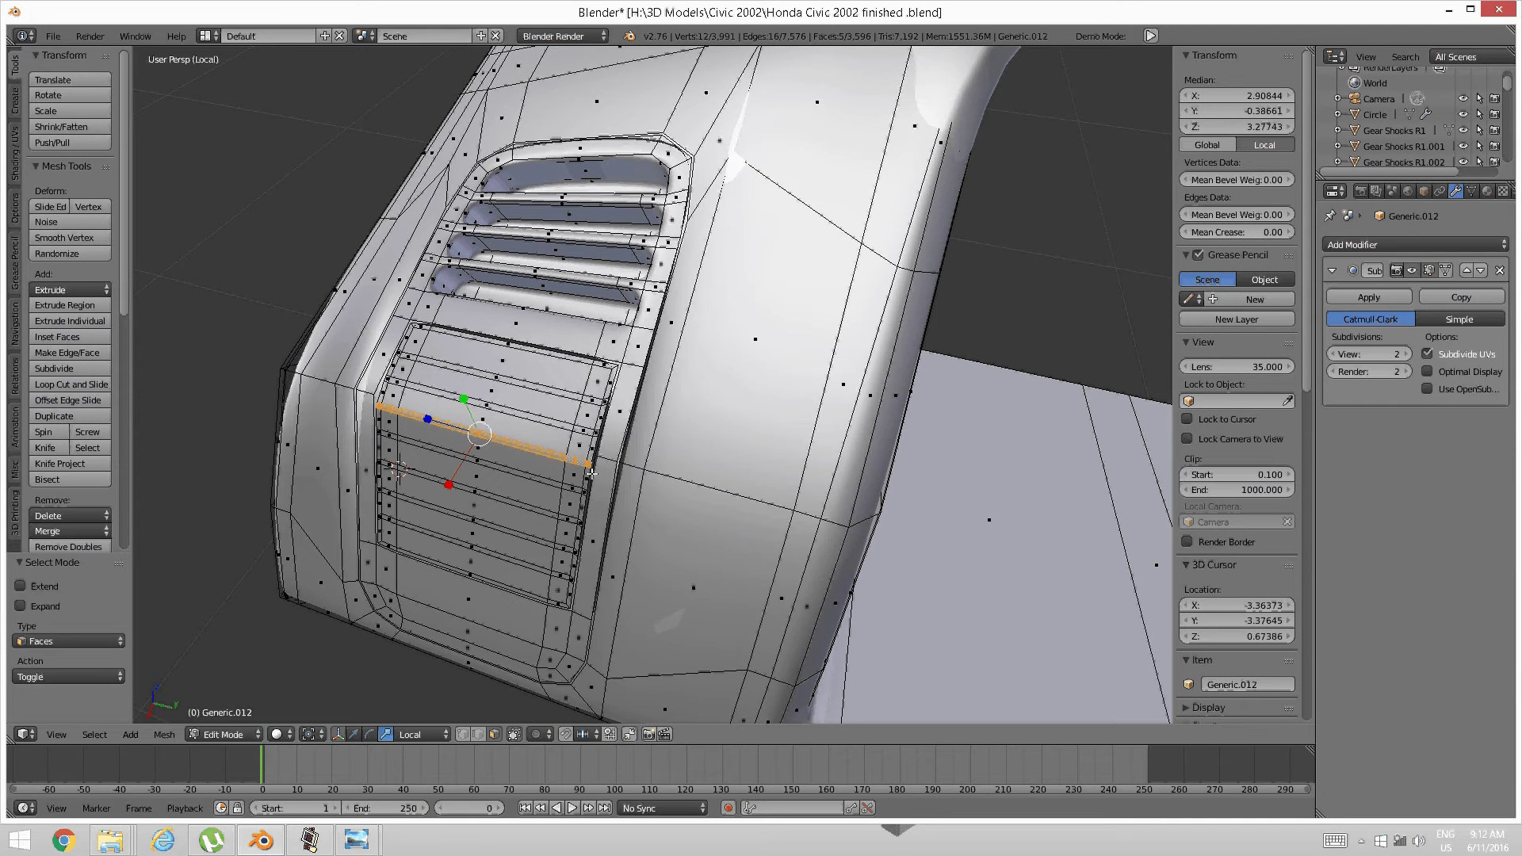
pyautogui.keyDown('ctrl'); pyautogui.scroll(-1, 590, 474); pyautogui.keyUp('ctrl')
pyautogui.scroll(2, 608, 514)
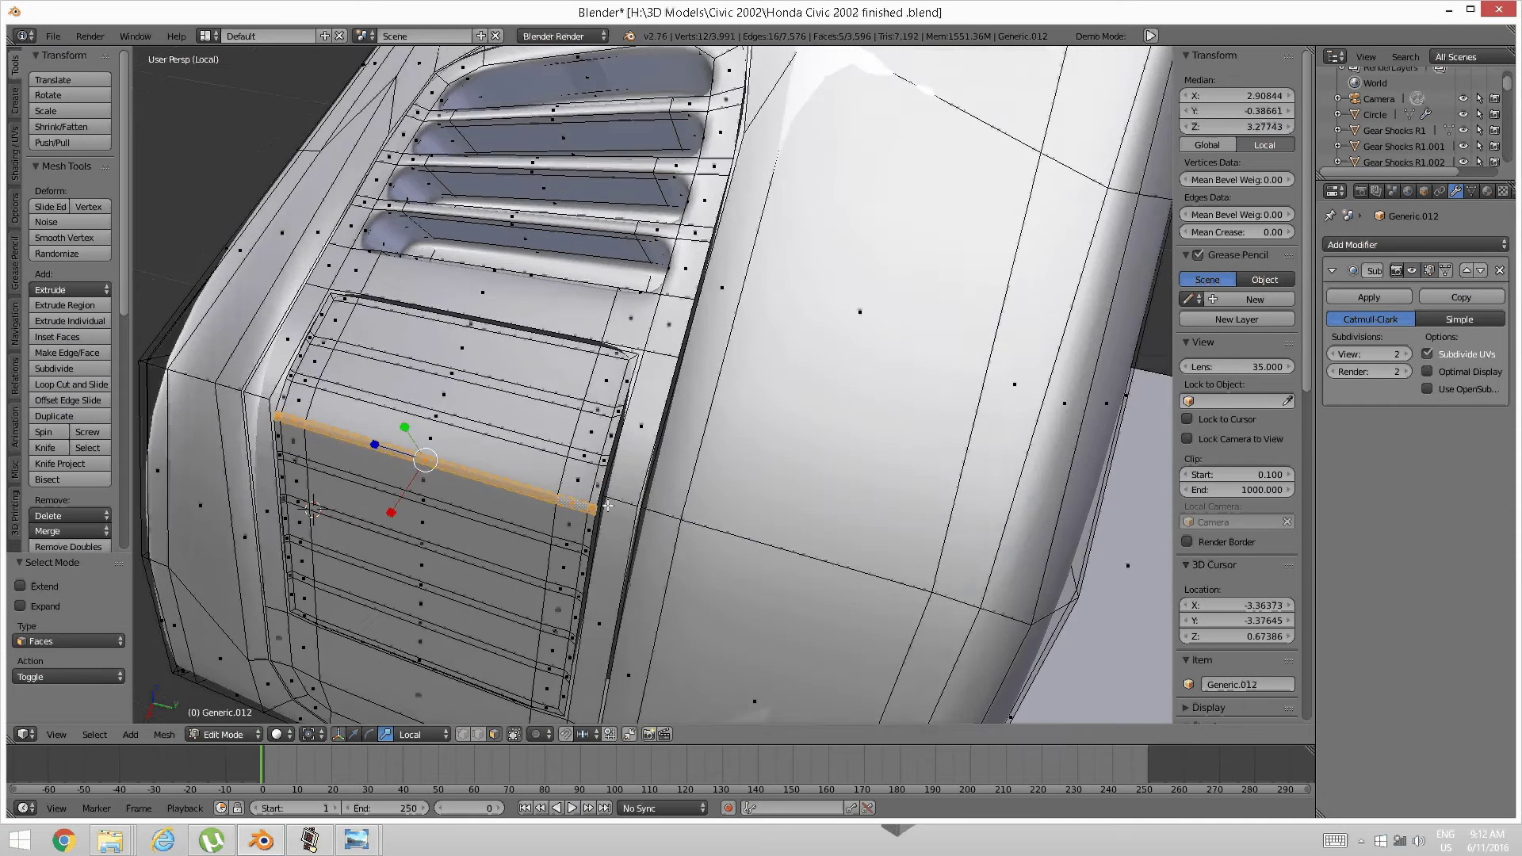
pyautogui.moveTo(605, 511); pyautogui.dragTo(545, 487, button='middle')
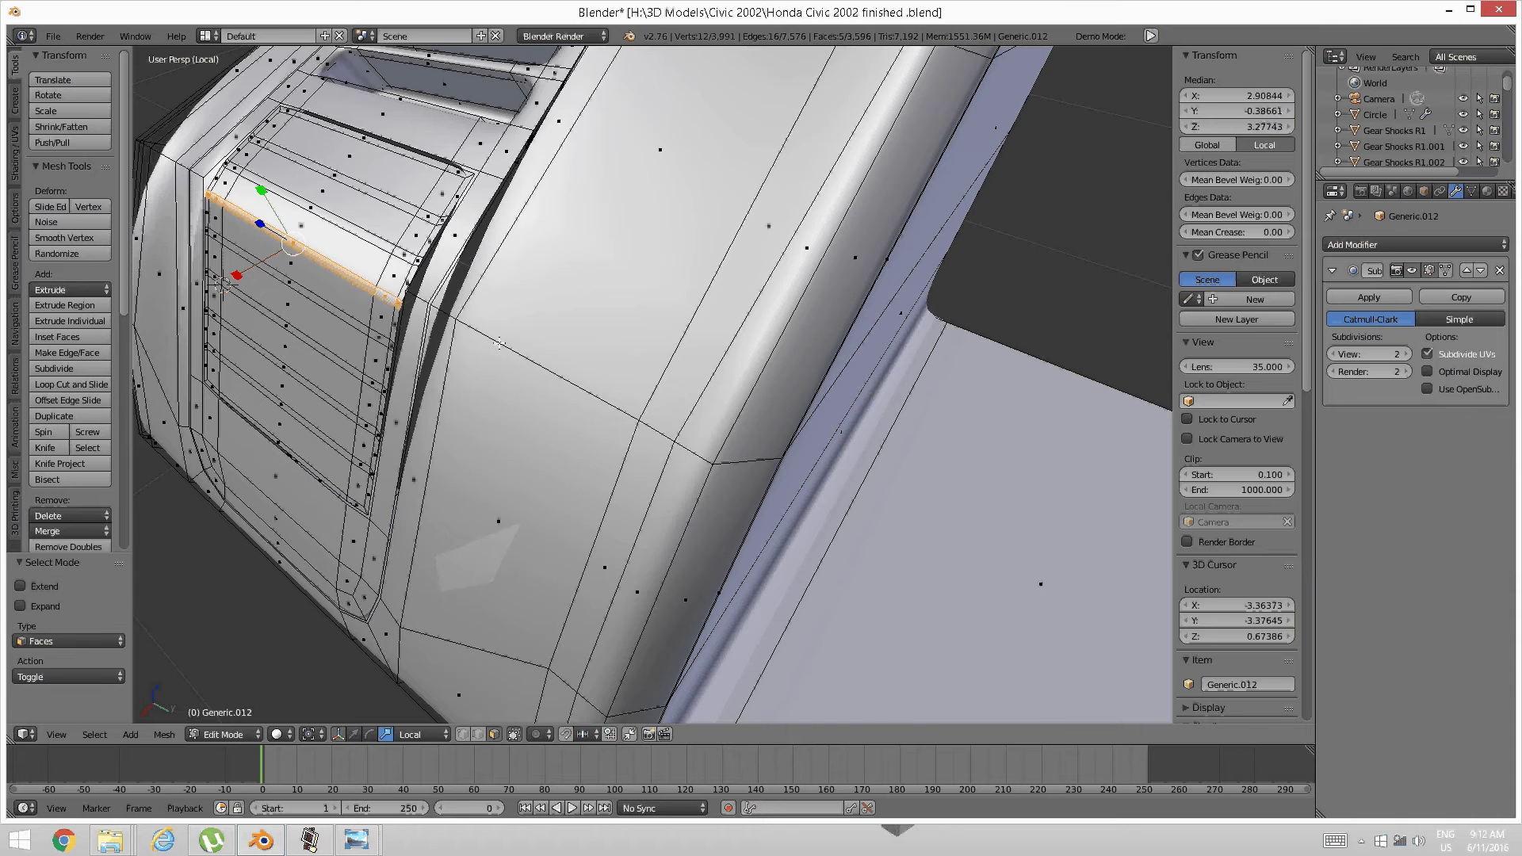
pyautogui.moveTo(458, 341); pyautogui.dragTo(492, 338, button='middle')
# Undo the selection changes back to the eight wide face strips of the lower vent panel
pyautogui.hotkey('ctrl', 'z')
pyautogui.hotkey('ctrl', 'z')
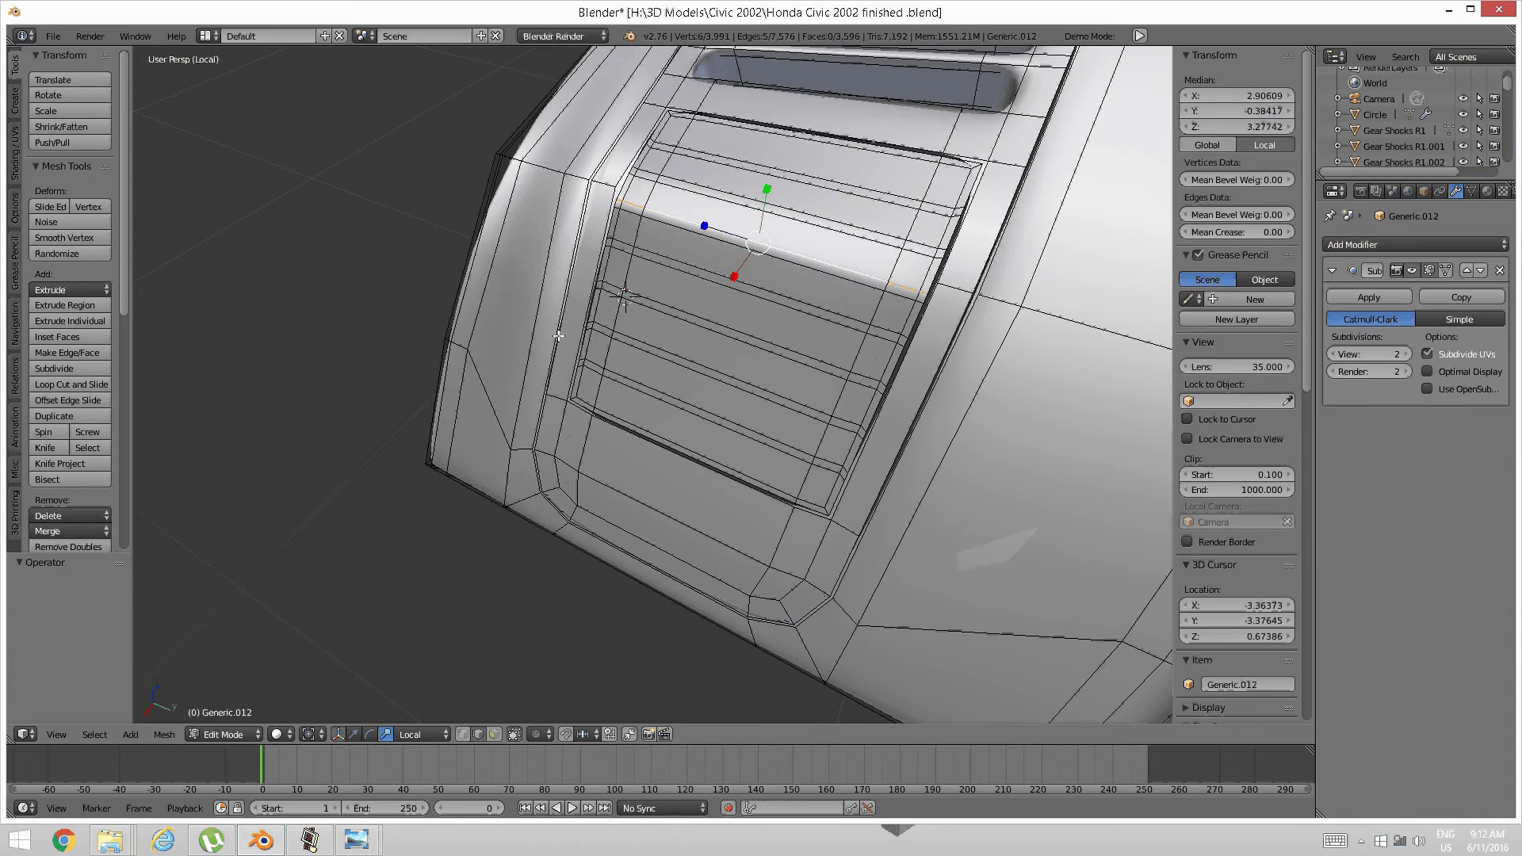
pyautogui.hotkey('ctrl', 'z')
pyautogui.hotkey('ctrl', 'z')
pyautogui.hotkey('ctrl', 'z')
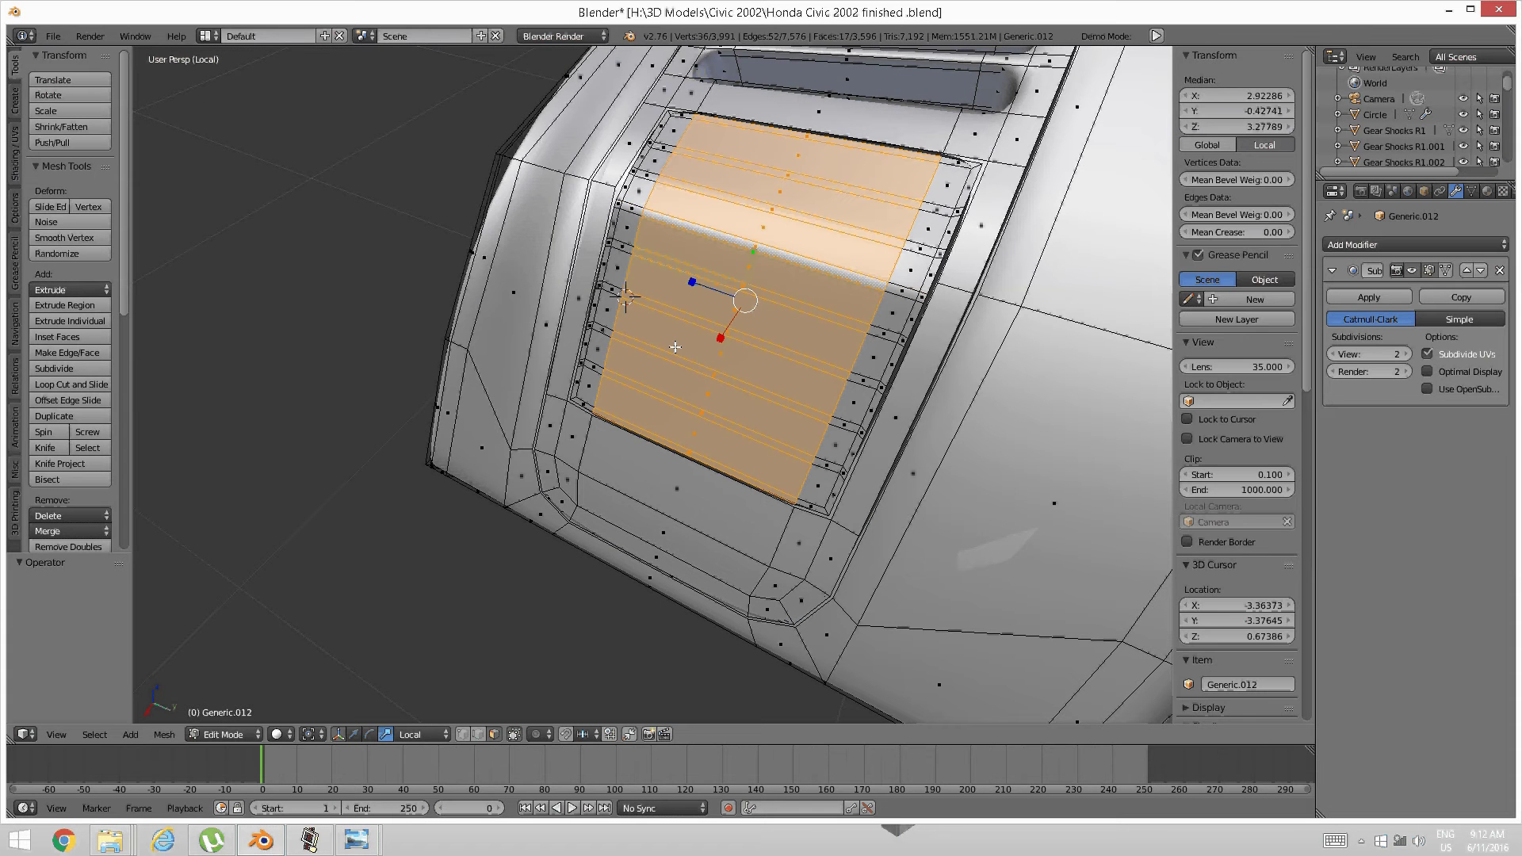
pyautogui.hotkey('ctrl', 'z')
pyautogui.hotkey('ctrl', 'z')
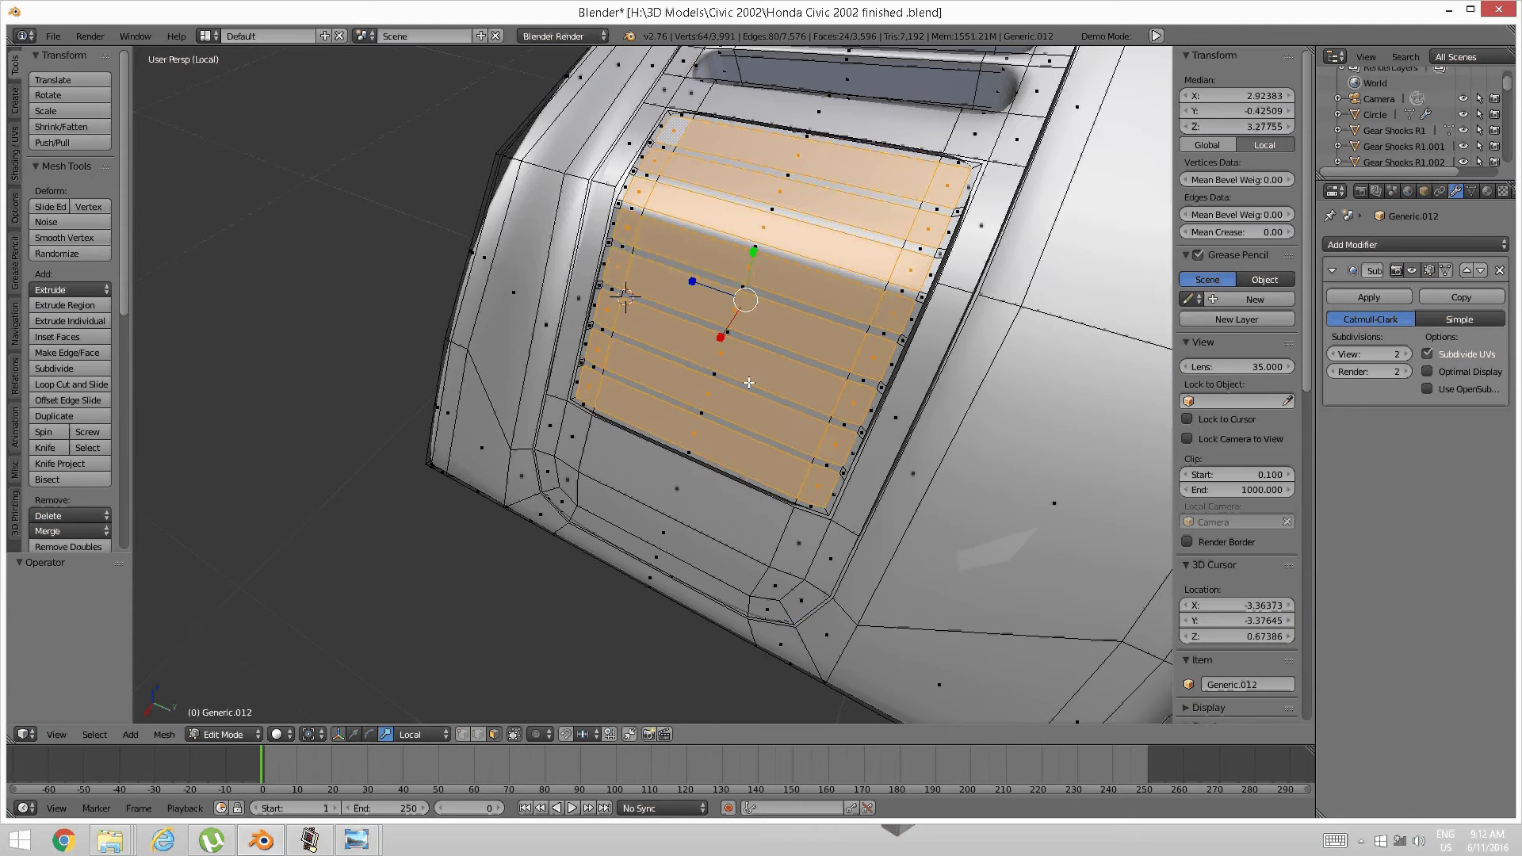
# Try to extrude the eight selected face strips inward
pyautogui.keyDown('ctrl'); pyautogui.scroll(6, 749, 383); pyautogui.keyUp('ctrl')
pyautogui.press('e')
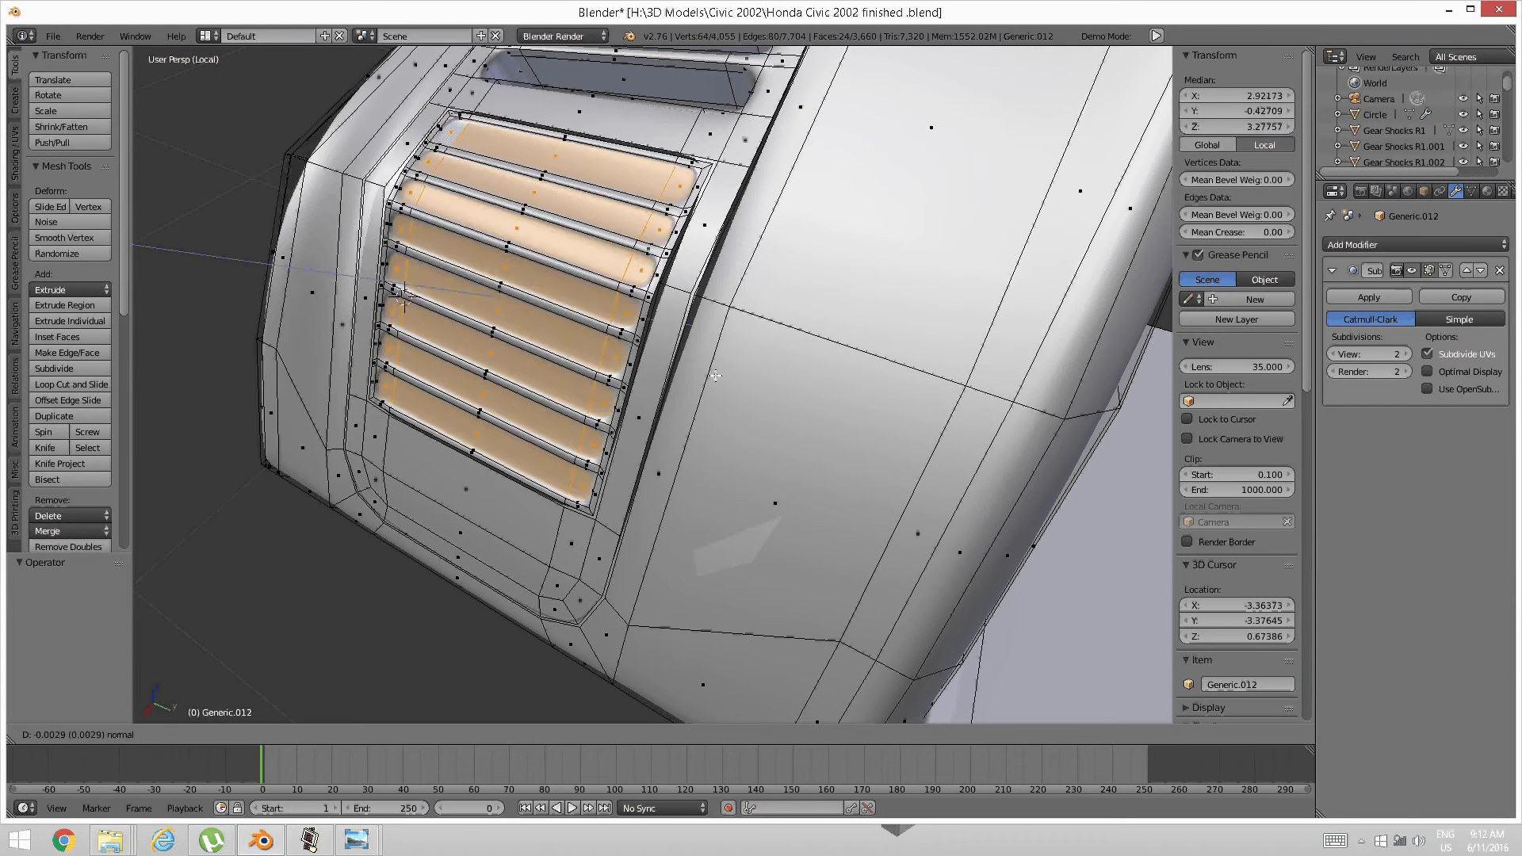
pyautogui.rightClick(721, 372)
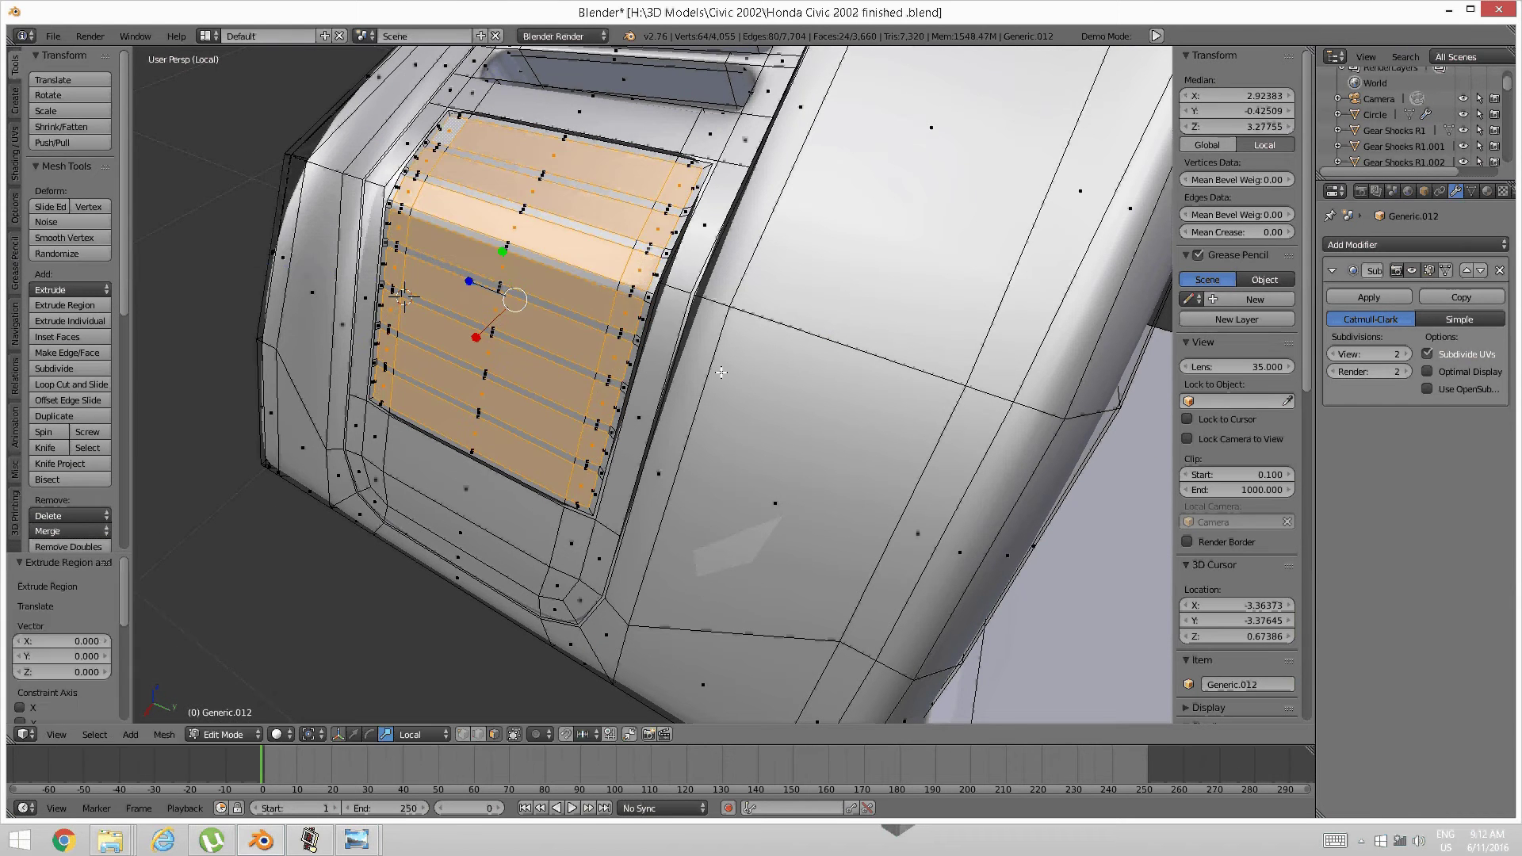
# Set the Subdivision Surface viewport level to 0 and extrude the eight selected face strips inward by about 0.003
pyautogui.click(1338, 356)
pyautogui.click(1337, 356)
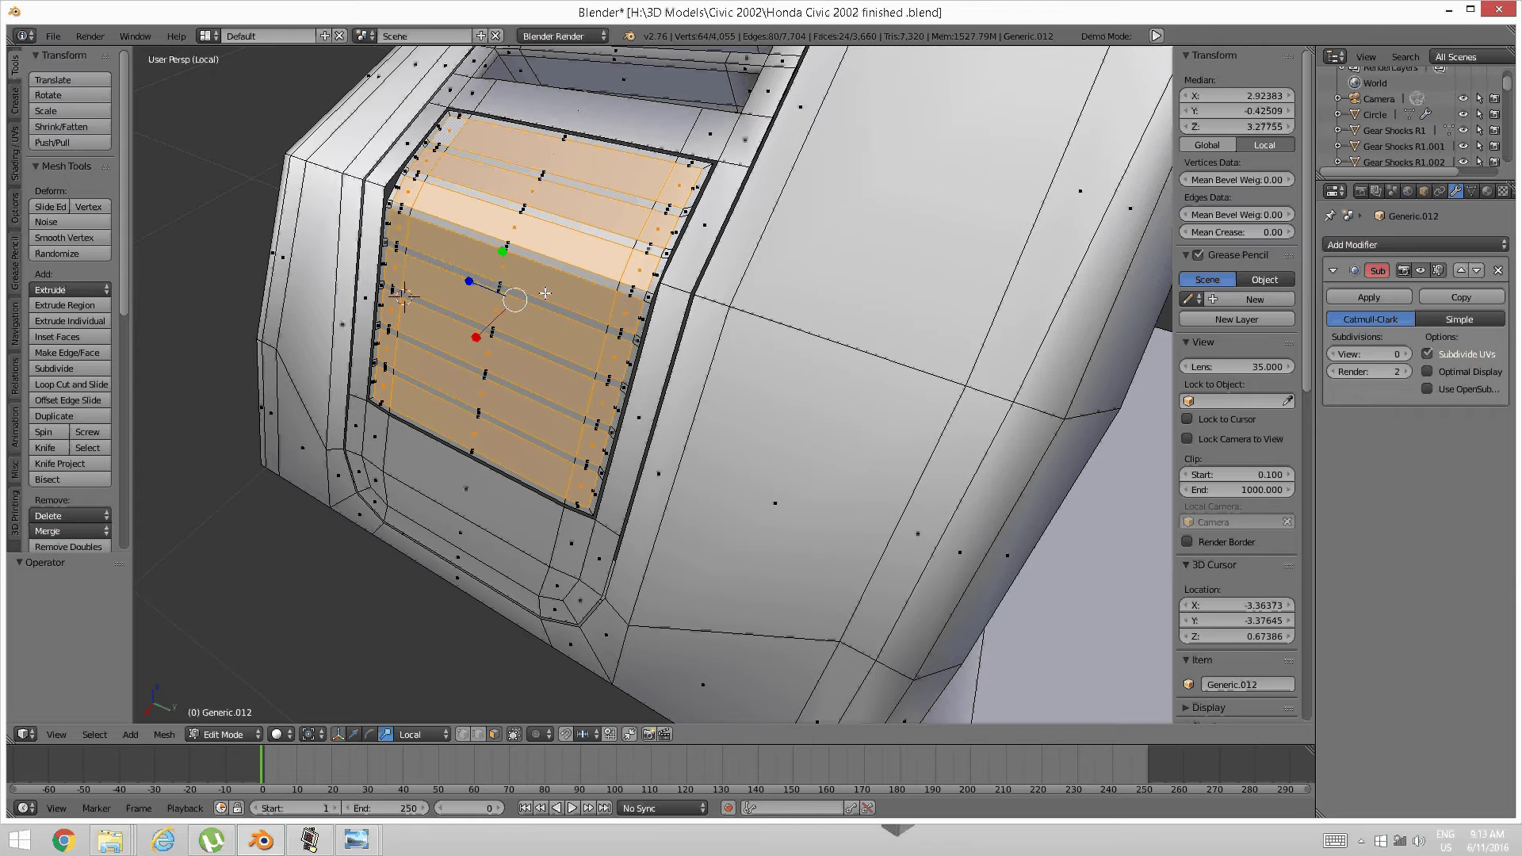
pyautogui.press('e')
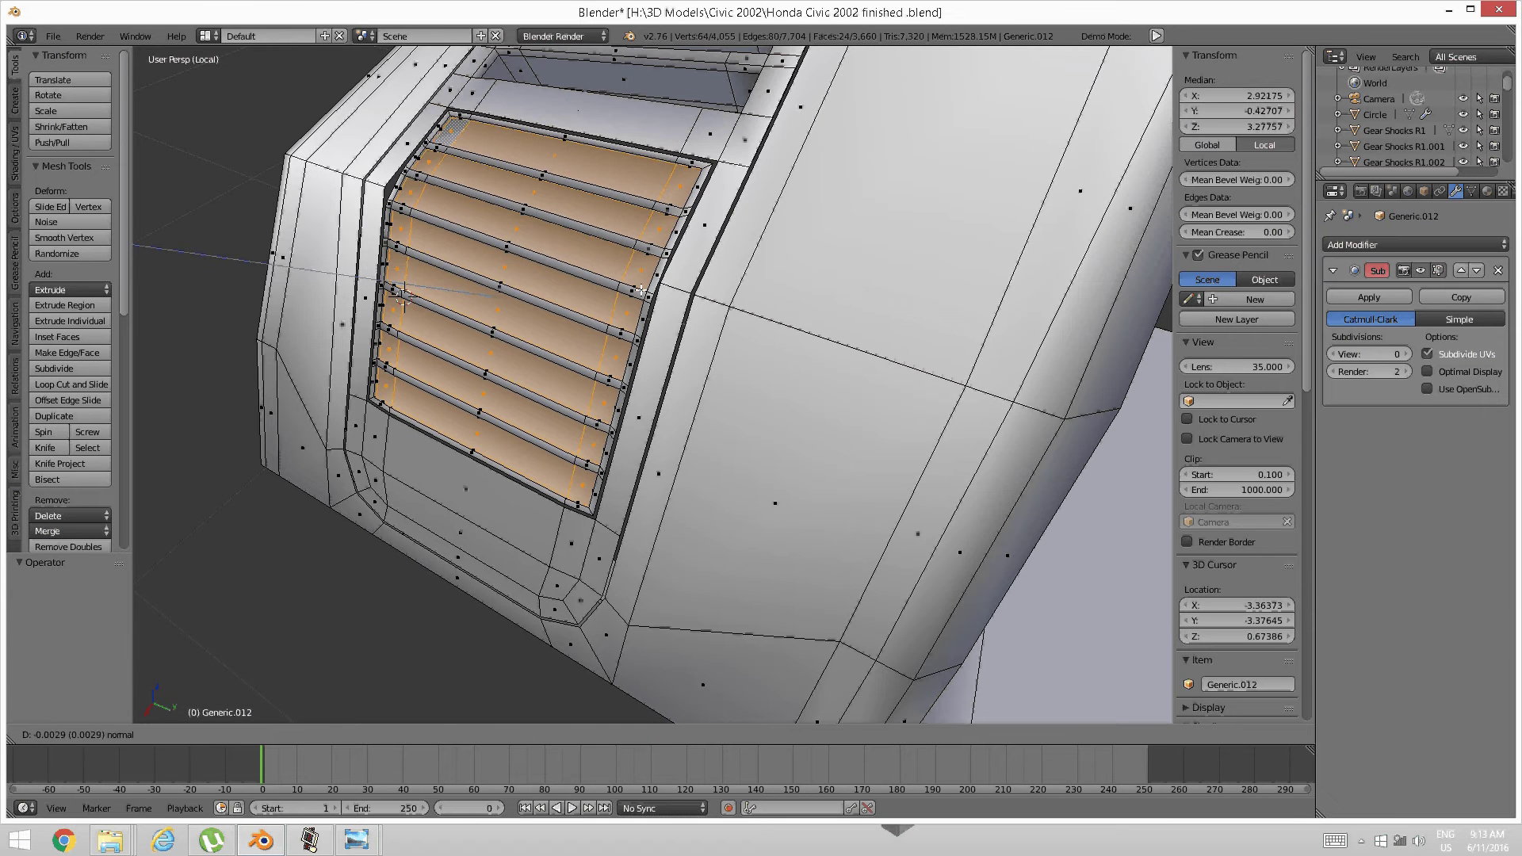
pyautogui.click(641, 290)
# Extrude the recessed strips inward twice more, about -0.014 in X and -0.013 in Z, then about 0.003, and clear the selection
pyautogui.press('e')
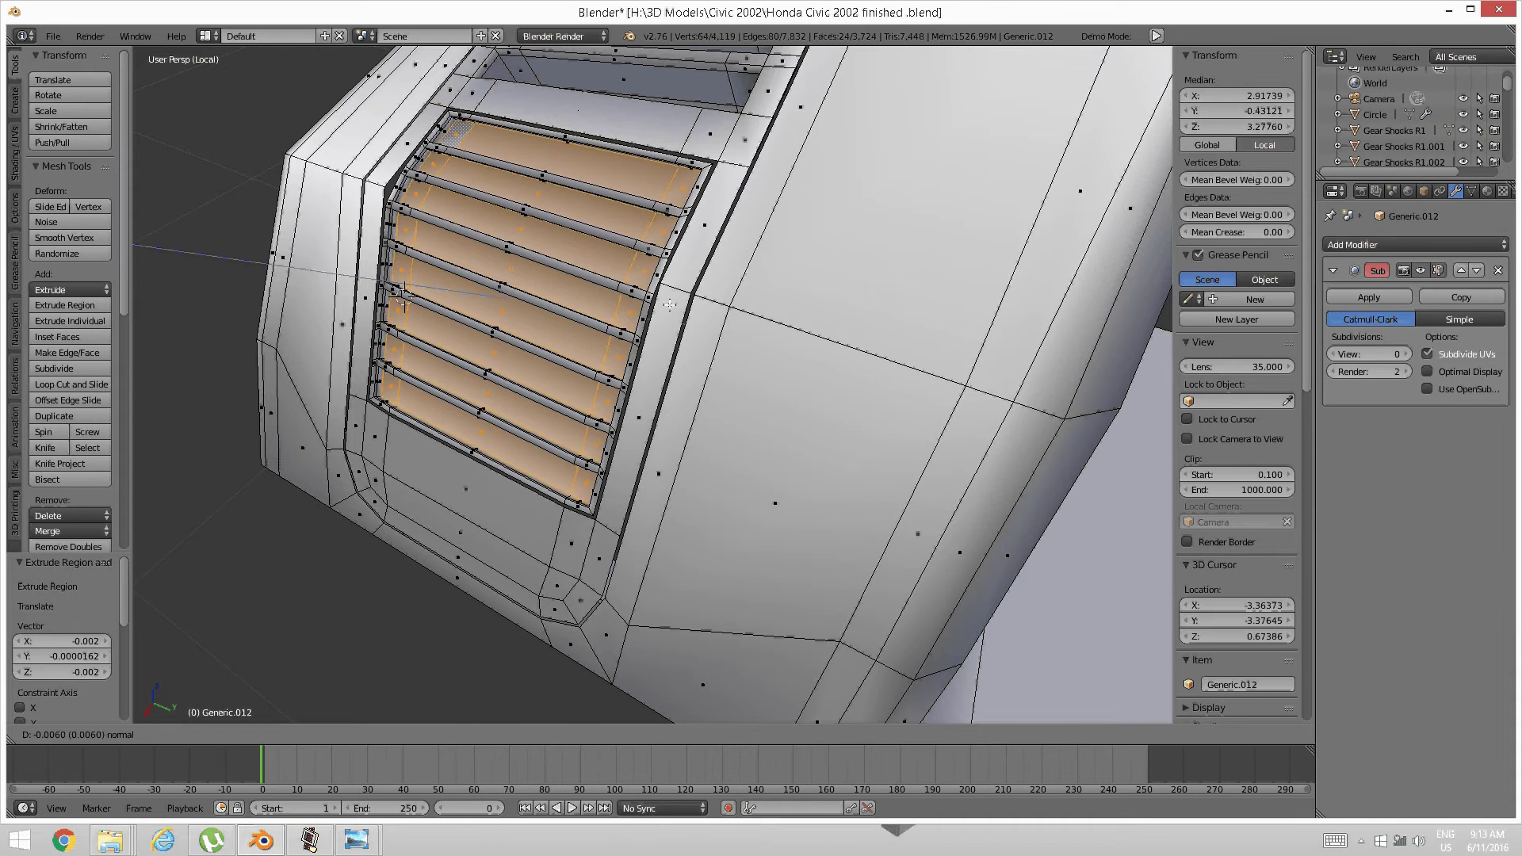
pyautogui.click(638, 294)
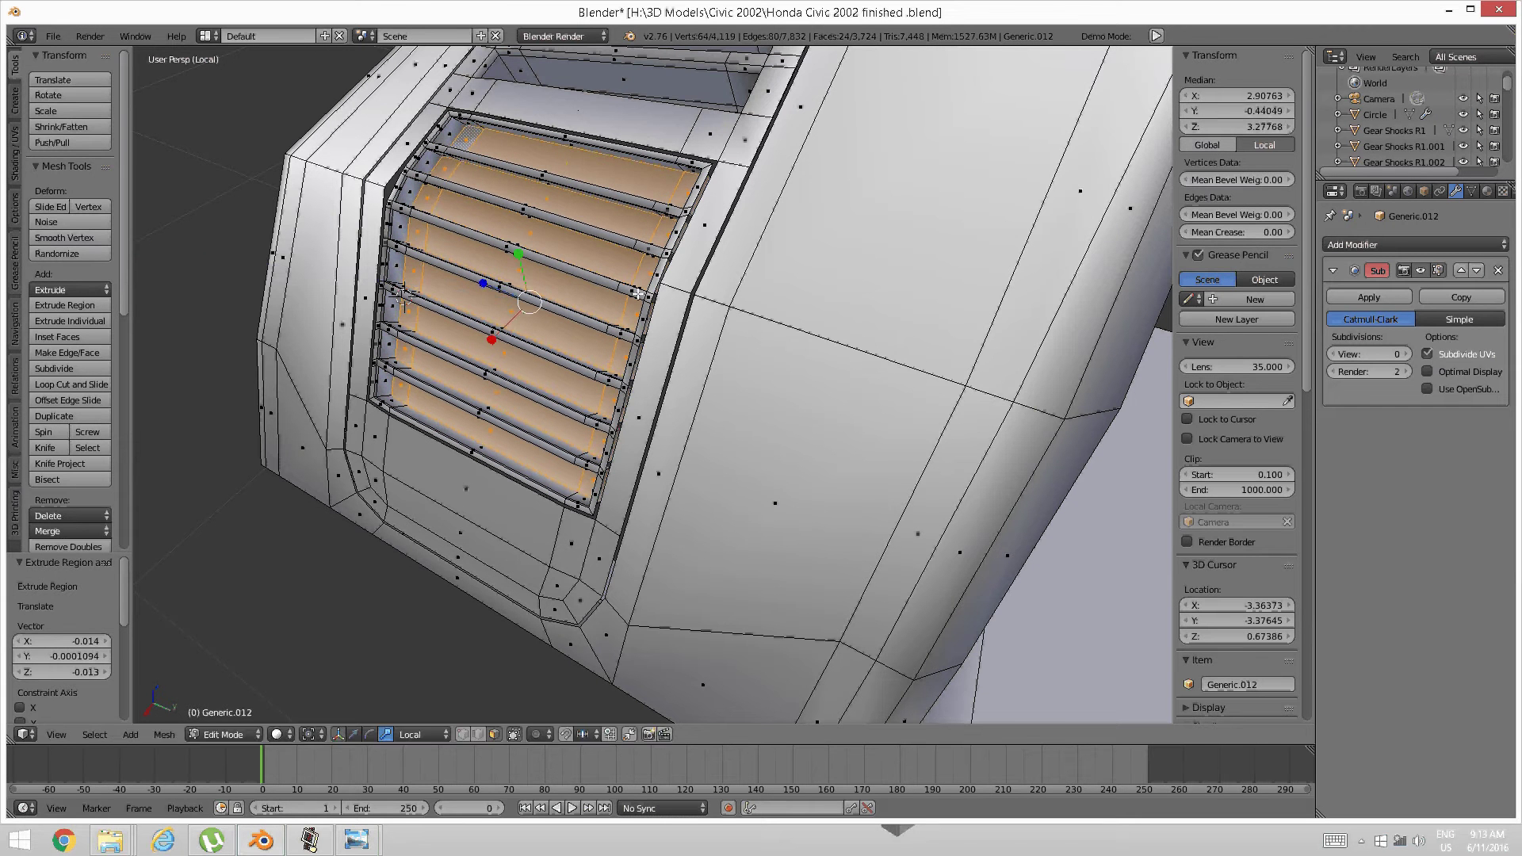
pyautogui.press('e')
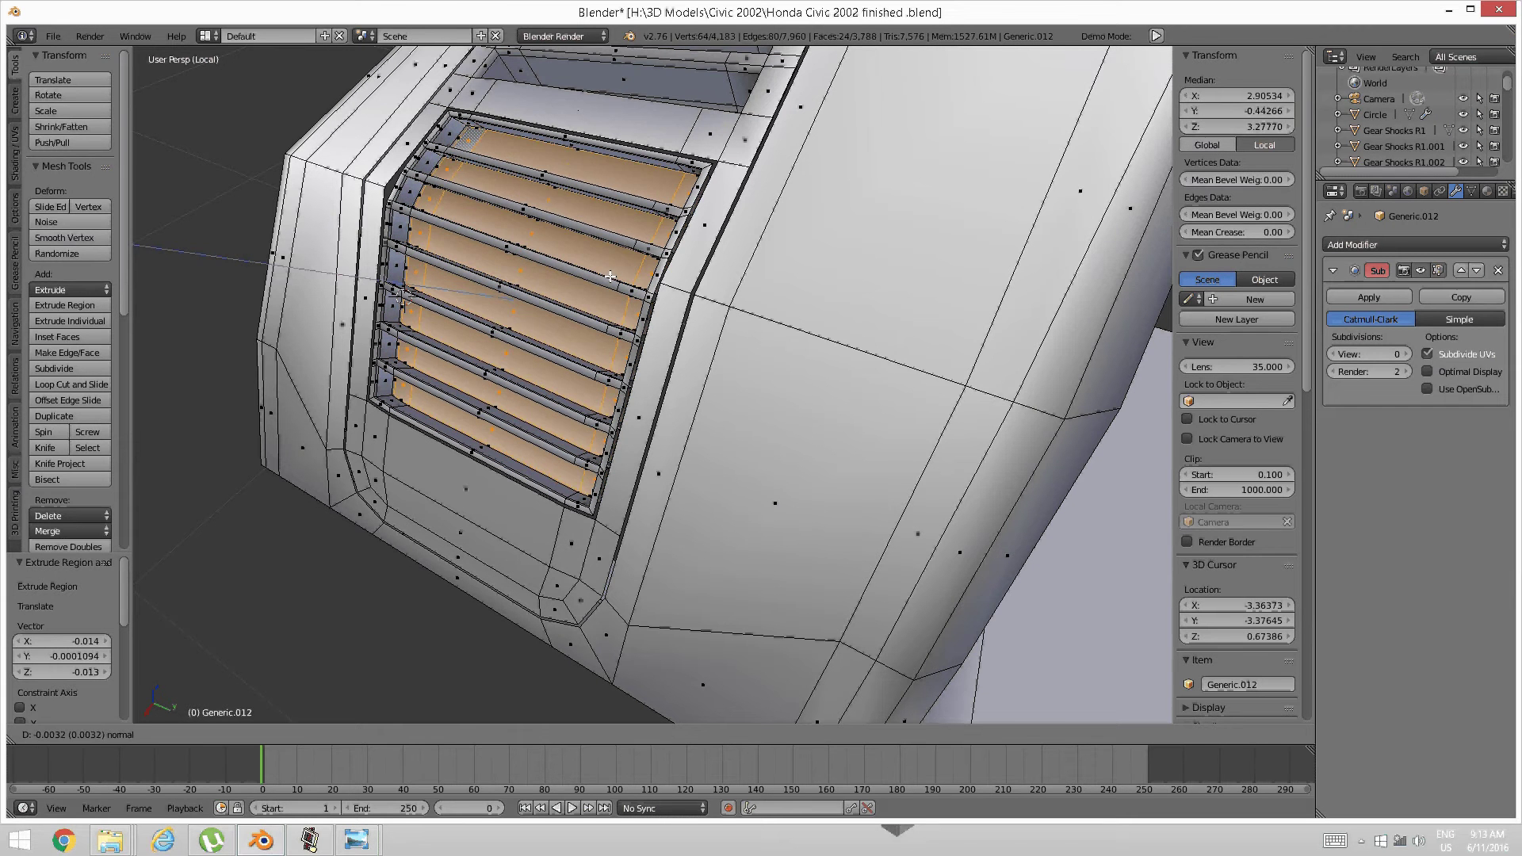
pyautogui.click(611, 276)
pyautogui.press('a')
# Switch the mesh to edge selection mode with nothing left selected around the lower vent's rim
pyautogui.scroll(-6, 611, 276)
pyautogui.moveTo(674, 317); pyautogui.dragTo(762, 315, button='middle')
pyautogui.scroll(6, 797, 297)
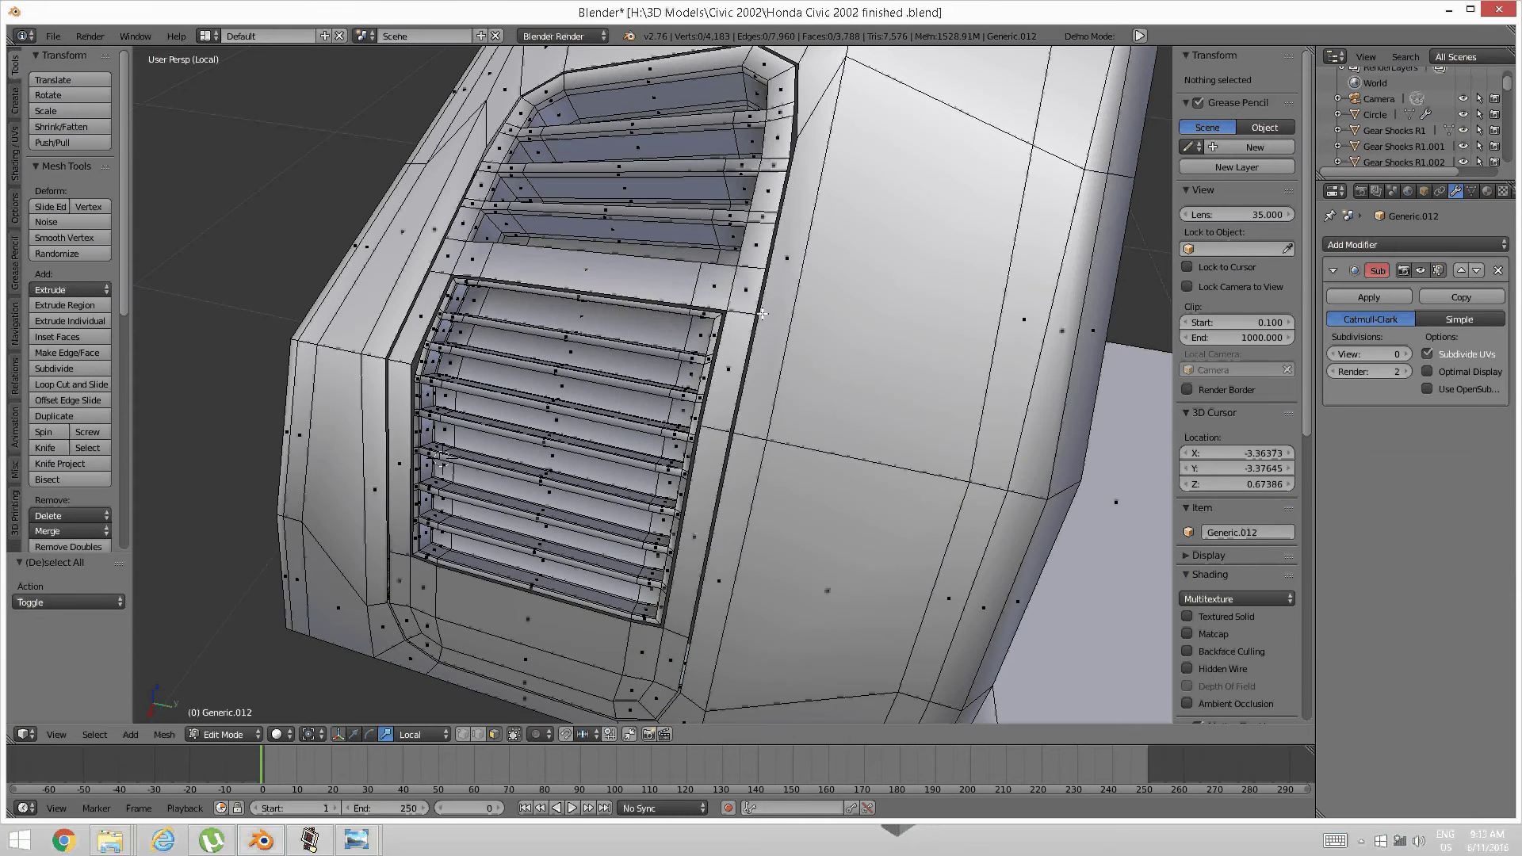
pyautogui.hotkey('ctrl', 'Tab')
pyautogui.click(722, 302)
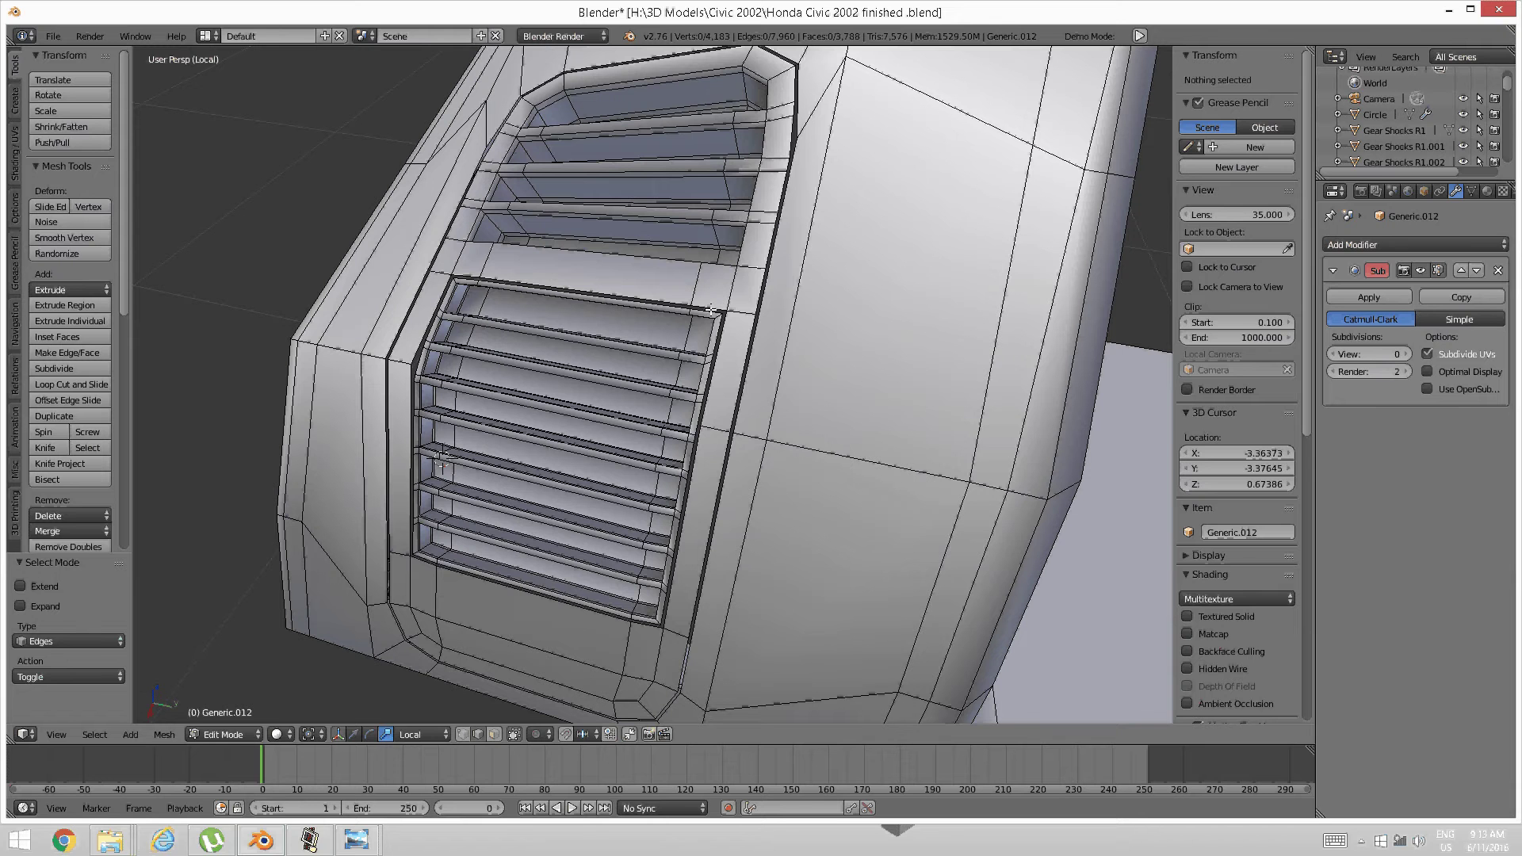
pyautogui.keyDown('alt'); pyautogui.rightClick(710, 308); pyautogui.keyUp('alt')
pyautogui.press('a')
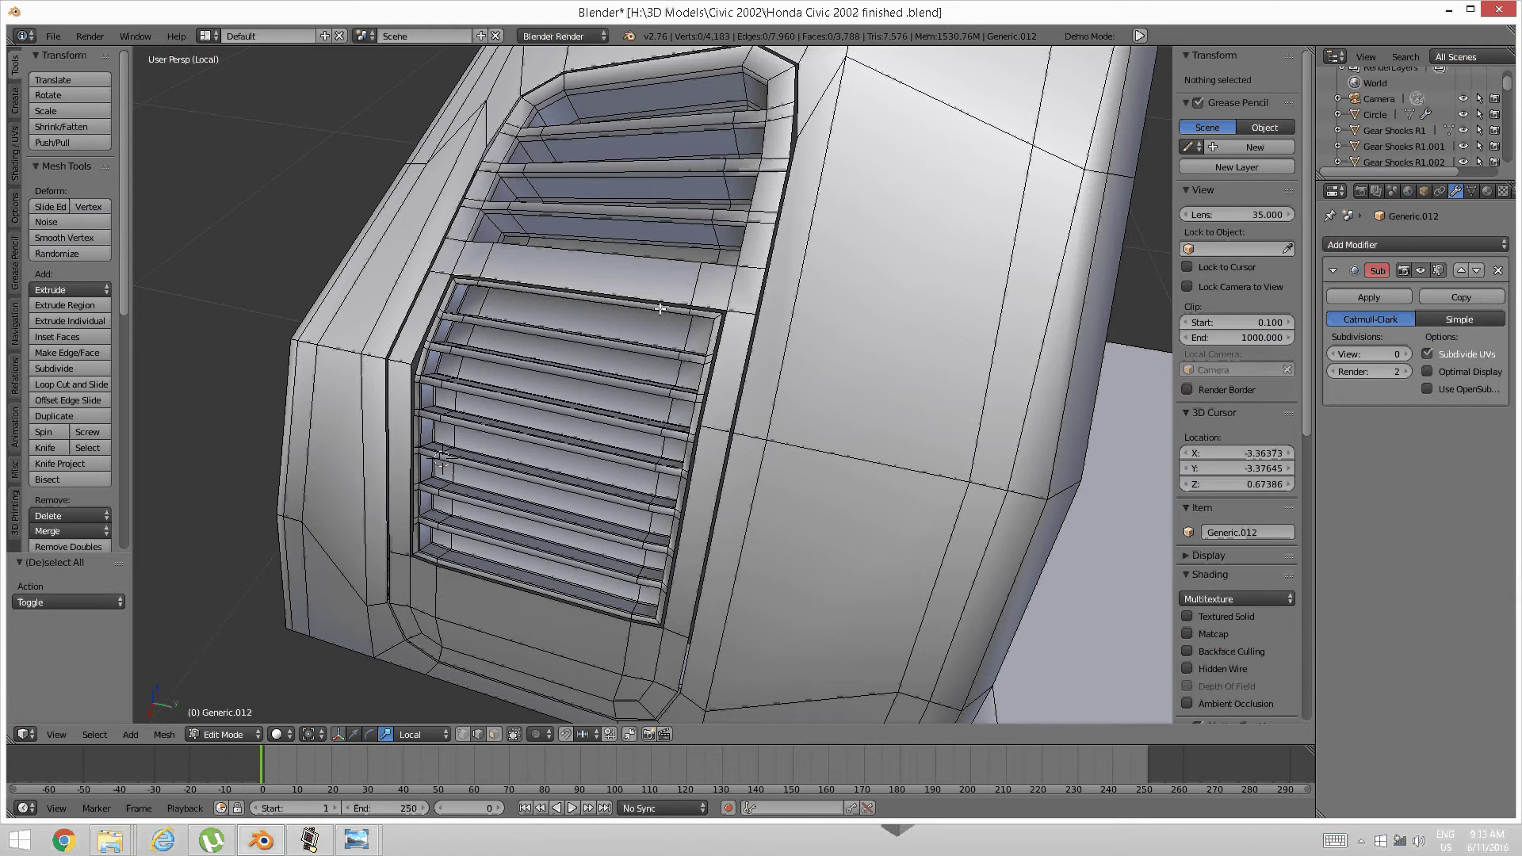
pyautogui.keyDown('alt'); pyautogui.rightClick(654, 303); pyautogui.keyUp('alt')
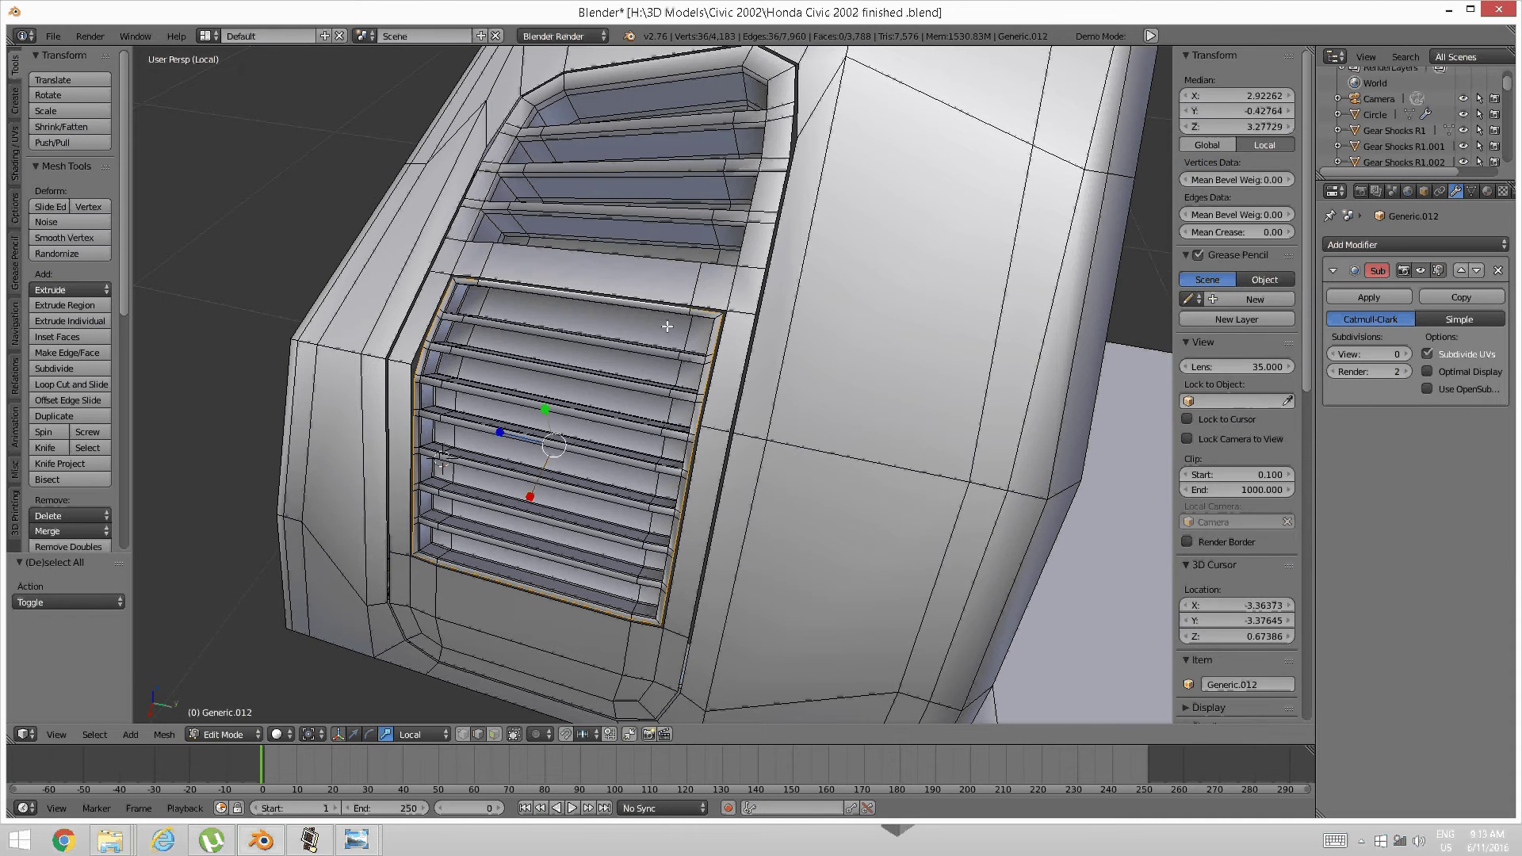
pyautogui.moveTo(668, 327); pyautogui.dragTo(485, 422, button='middle')
pyautogui.click(310, 840)
pyautogui.click(310, 839)
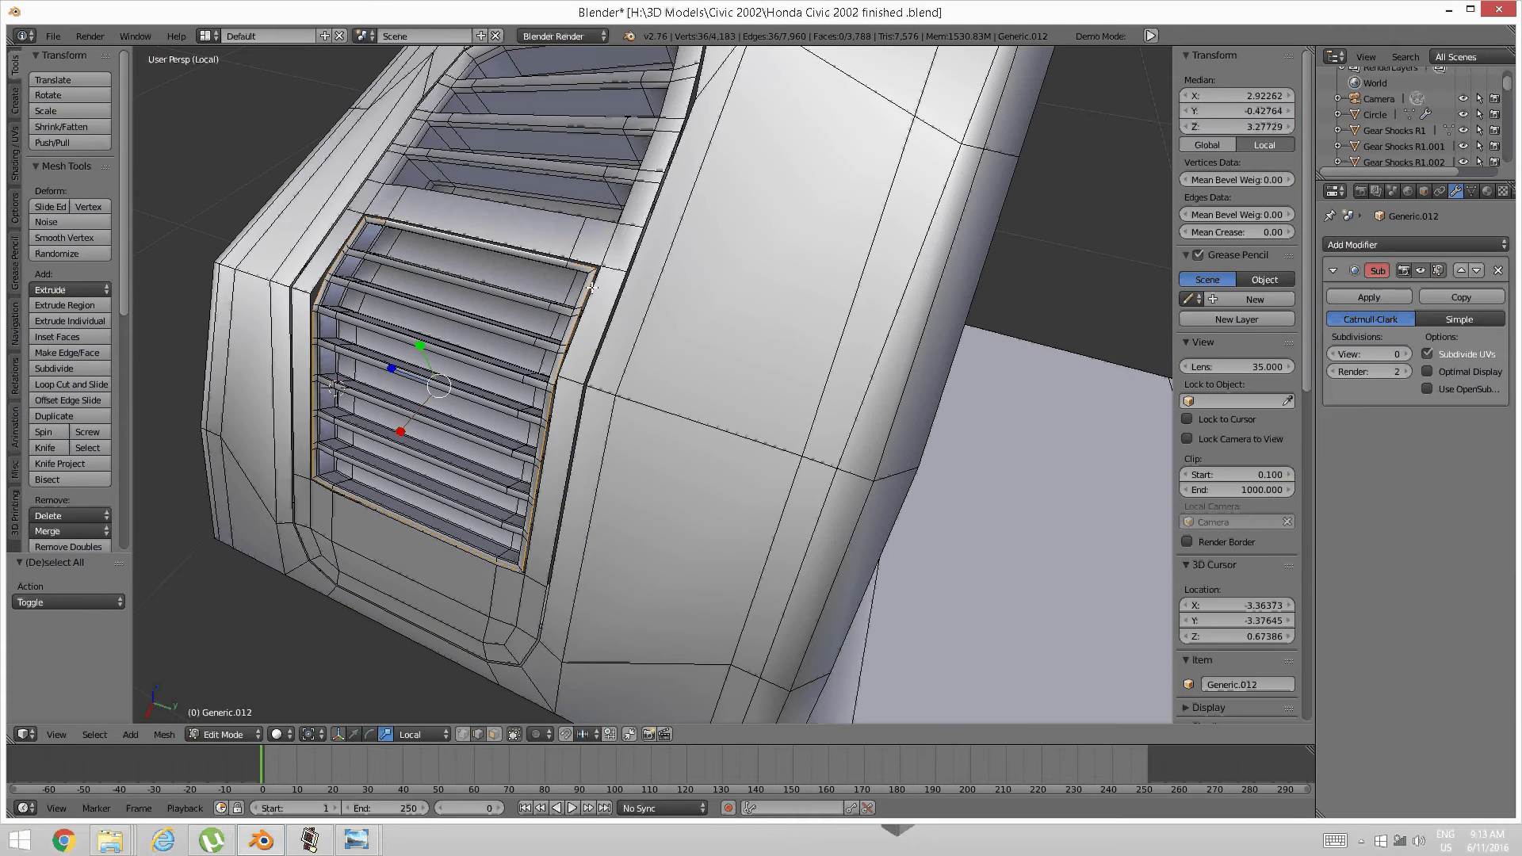
pyautogui.keyDown('alt'); pyautogui.rightClick(575, 263); pyautogui.keyUp('alt')
pyautogui.press('a')
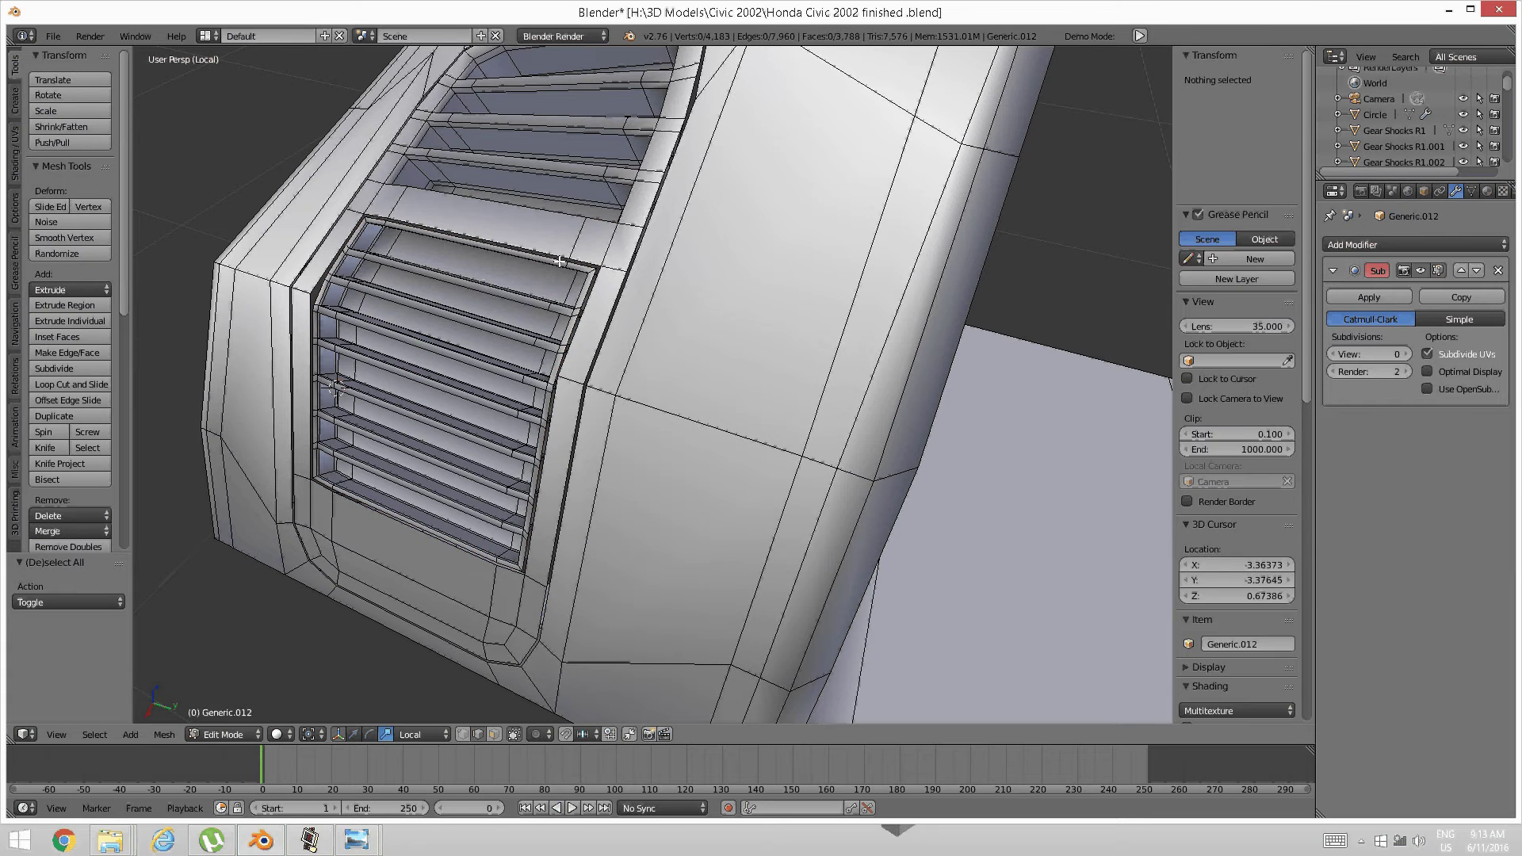
pyautogui.keyDown('ctrl'); pyautogui.keyDown('alt'); pyautogui.rightClick(541, 251); pyautogui.keyUp('alt'); pyautogui.keyUp('ctrl')
pyautogui.press('a')
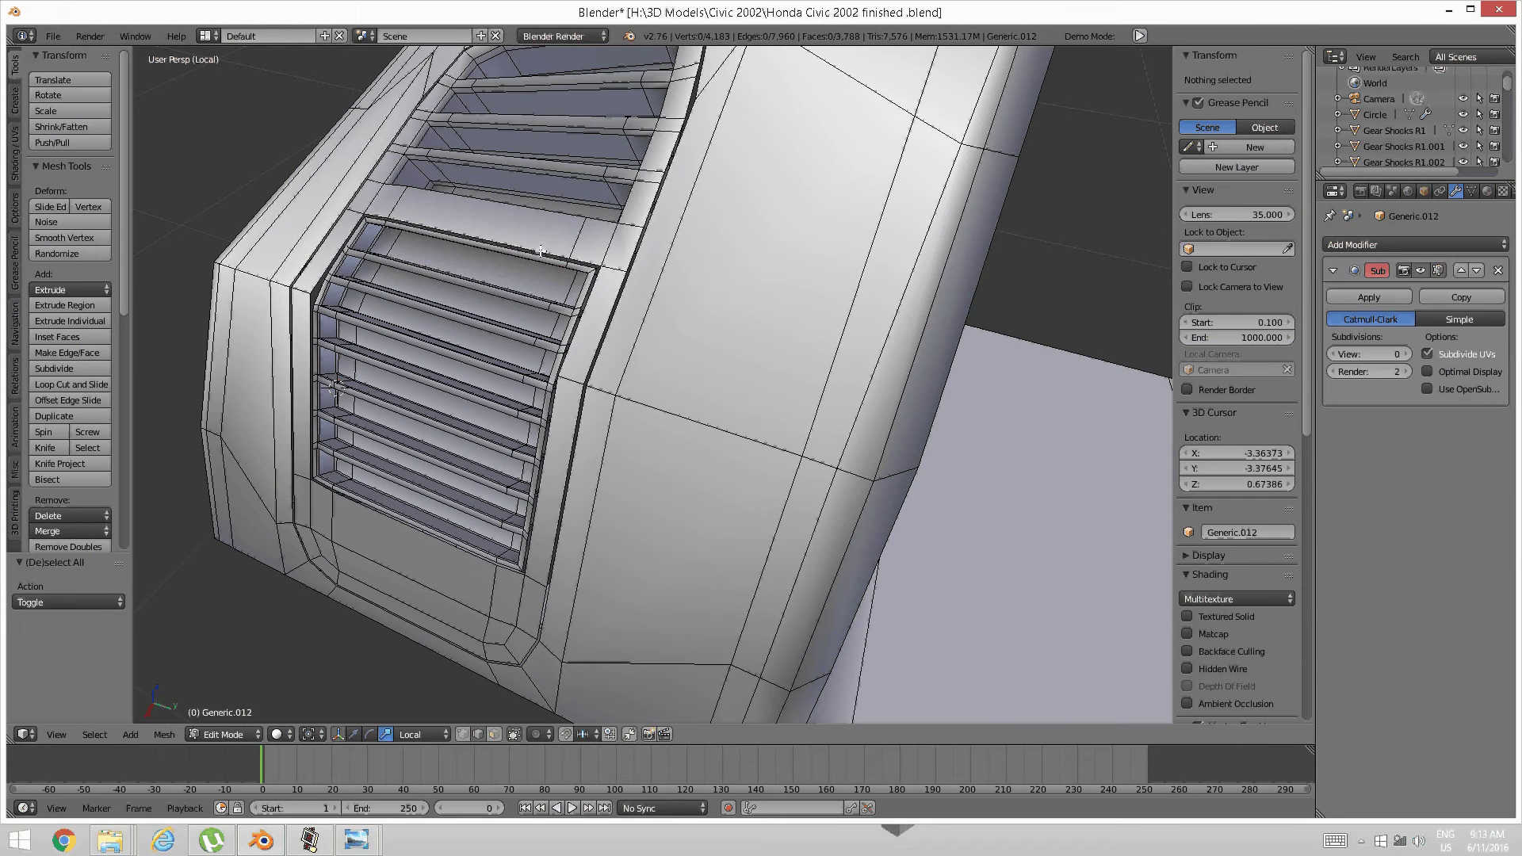
pyautogui.hotkey('ctrl', 'Tab')
pyautogui.click(527, 247)
pyautogui.keyDown('ctrl'); pyautogui.keyDown('alt'); pyautogui.rightClick(551, 253); pyautogui.keyUp('alt'); pyautogui.keyUp('ctrl')
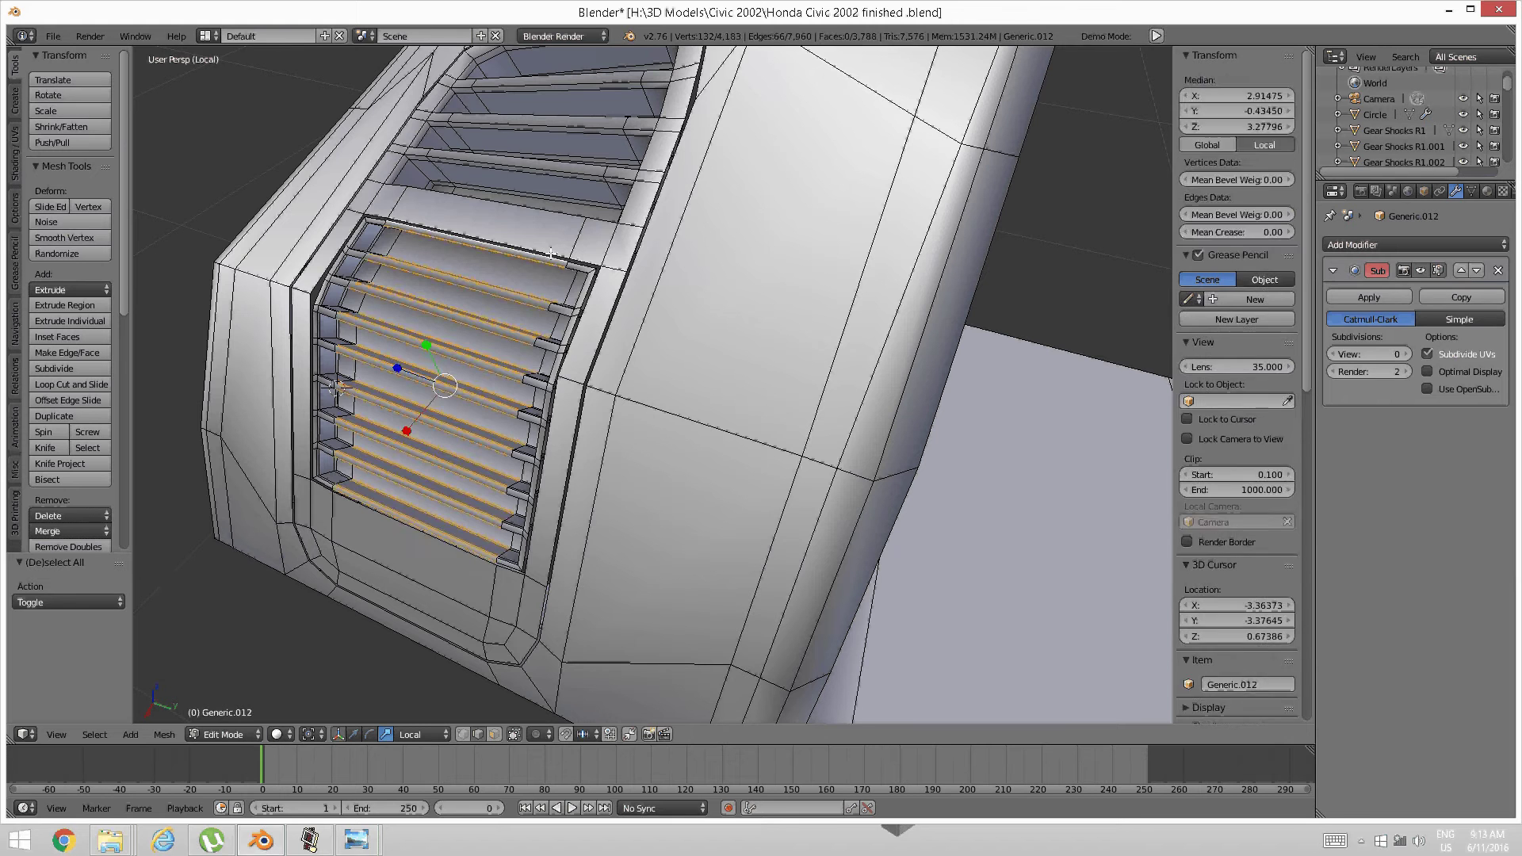
pyautogui.press('a')
pyautogui.hotkey('ctrl', 'Tab')
pyautogui.click(540, 252)
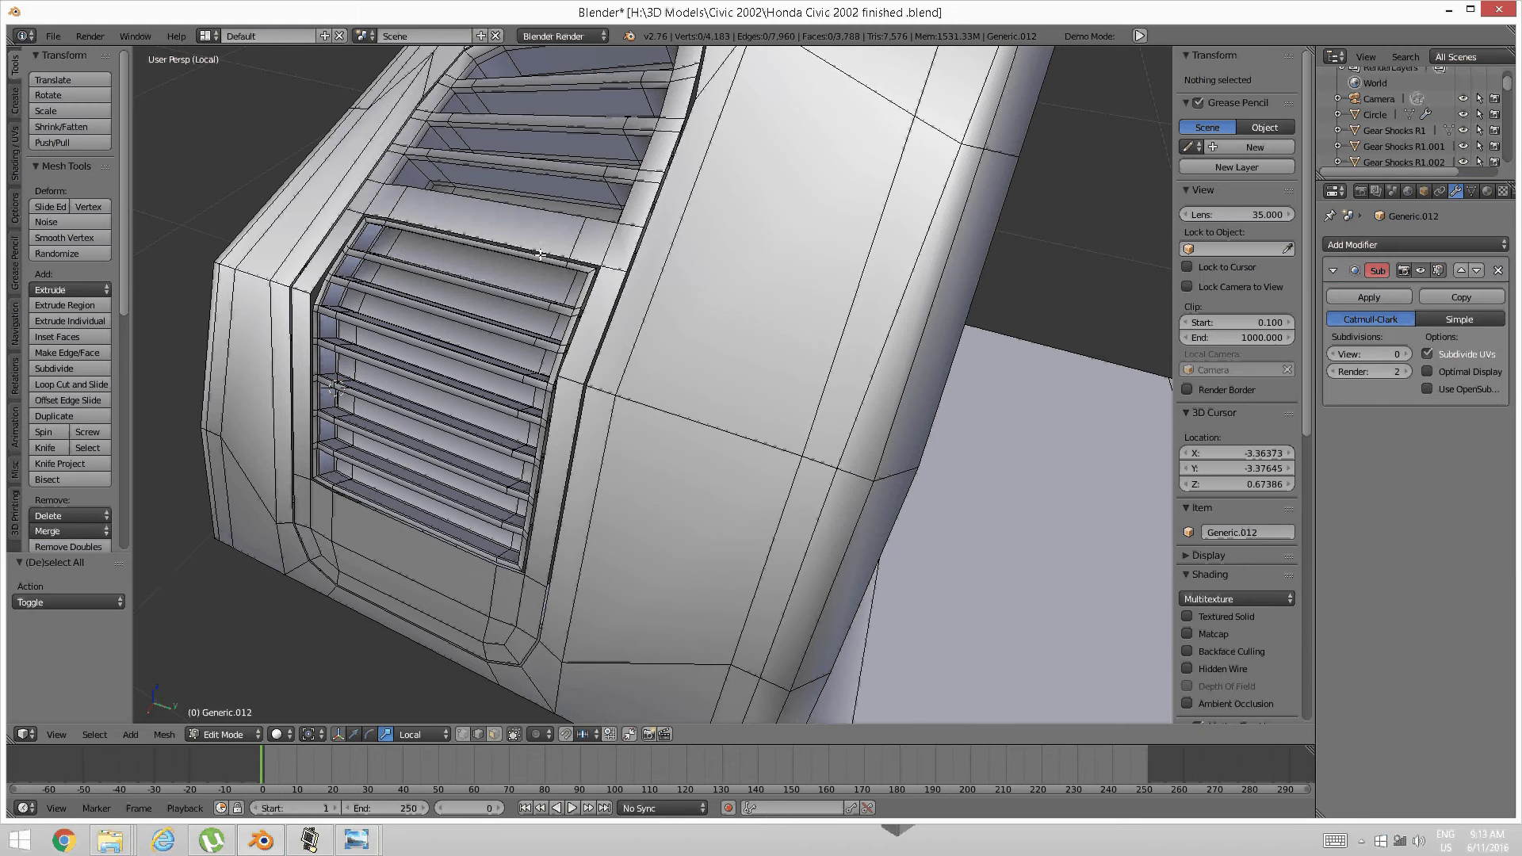
# Try to extrude the lower vent's rim loop and the surrounding frame's outer edge loop by -0.038 along X
pyautogui.keyDown('alt'); pyautogui.rightClick(540, 254); pyautogui.keyUp('alt')
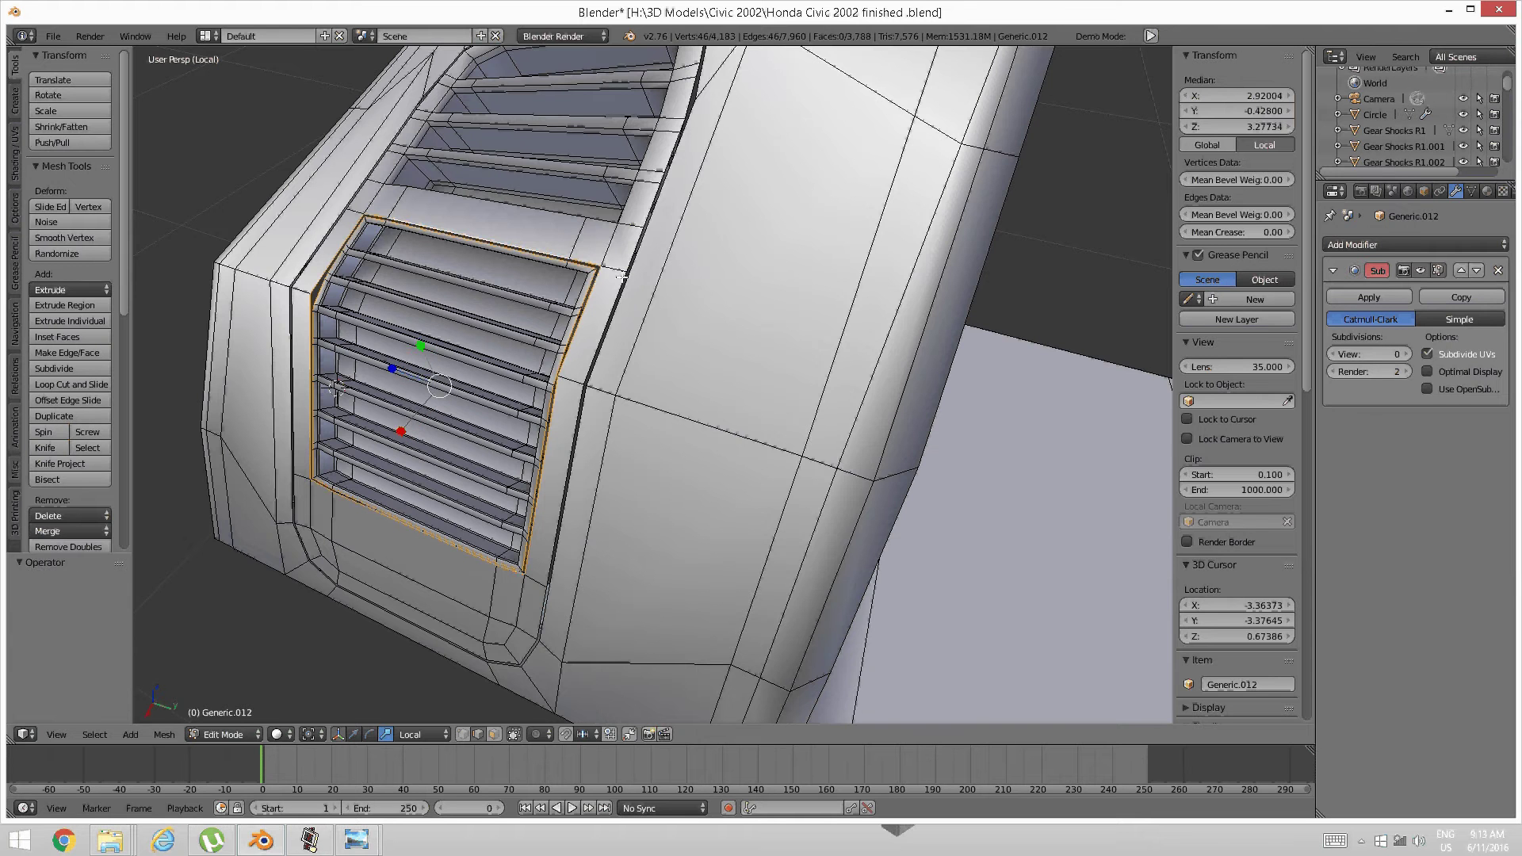
pyautogui.keyDown('alt'); pyautogui.keyDown('shift'); pyautogui.rightClick(622, 277); pyautogui.keyUp('shift'); pyautogui.keyUp('alt')
pyautogui.moveTo(619, 284); pyautogui.dragTo(614, 283, button='middle')
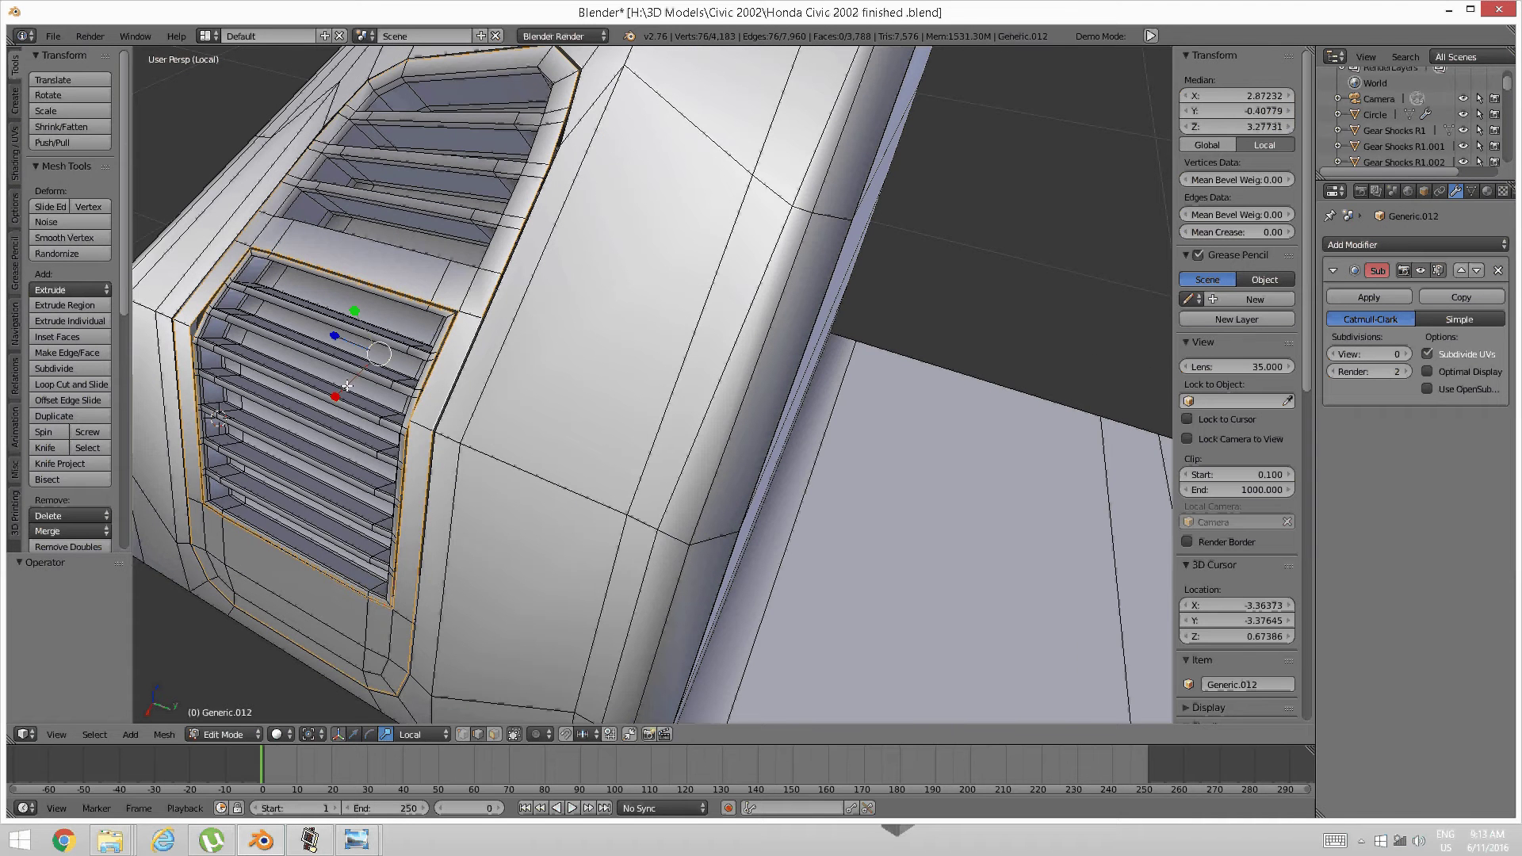
pyautogui.press('e')
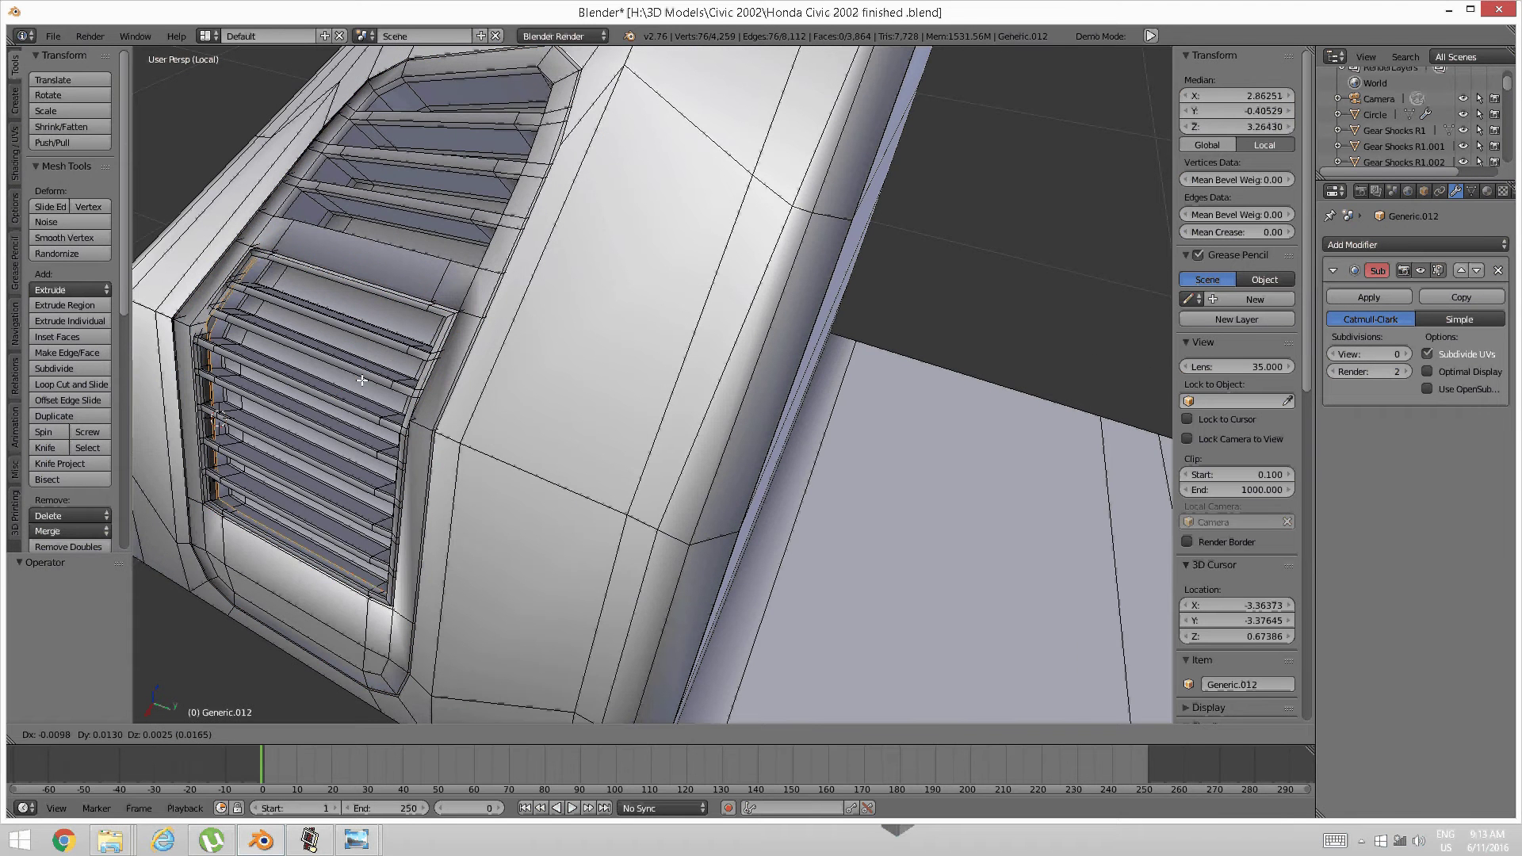
pyautogui.press('x')
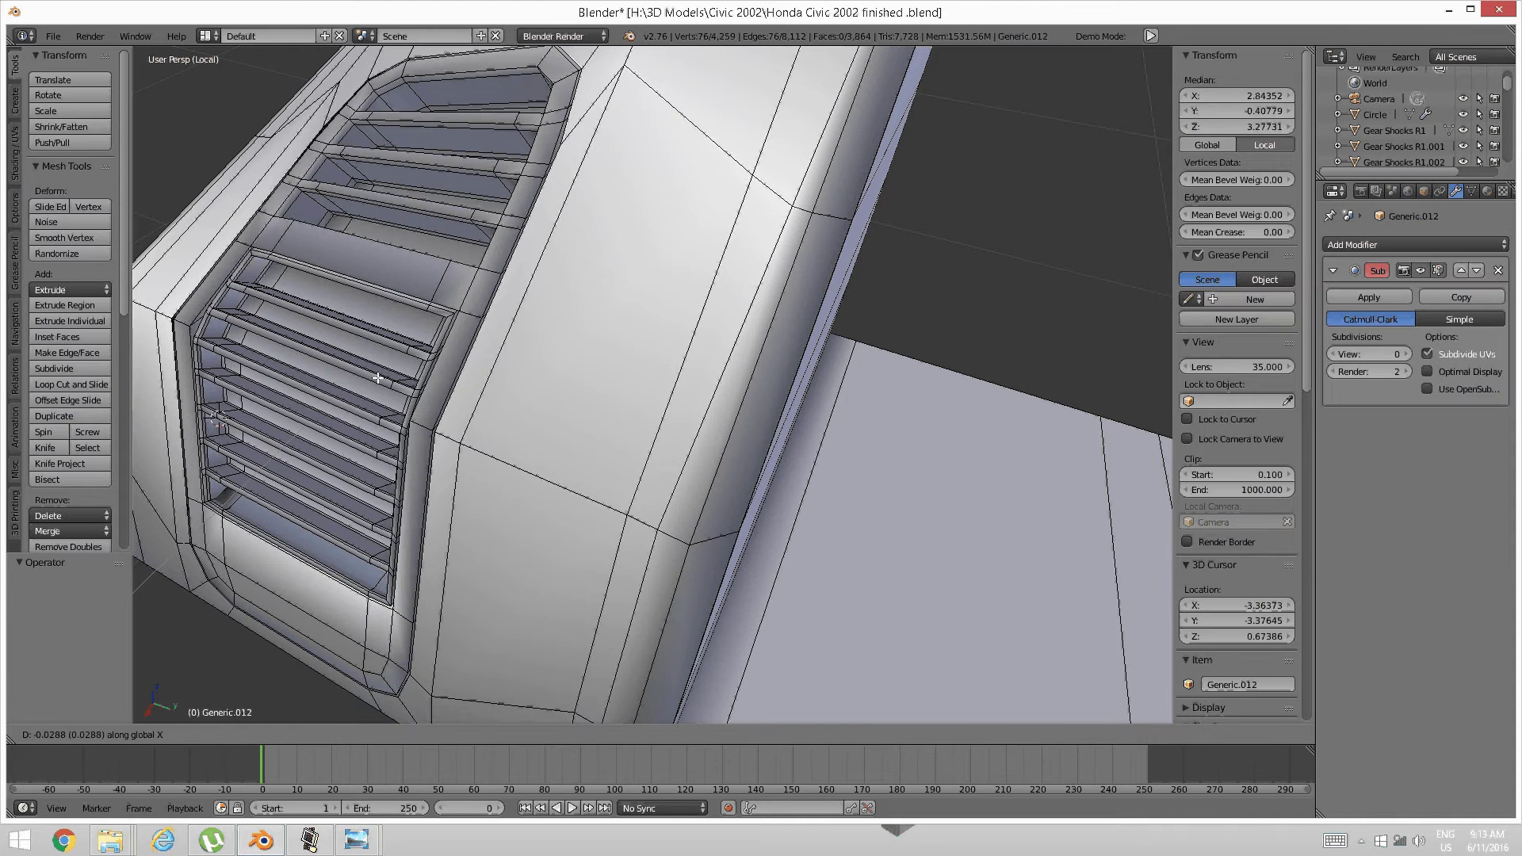
pyautogui.click(394, 387)
pyautogui.moveTo(394, 388); pyautogui.dragTo(502, 412, button='middle')
pyautogui.scroll(2, 502, 412)
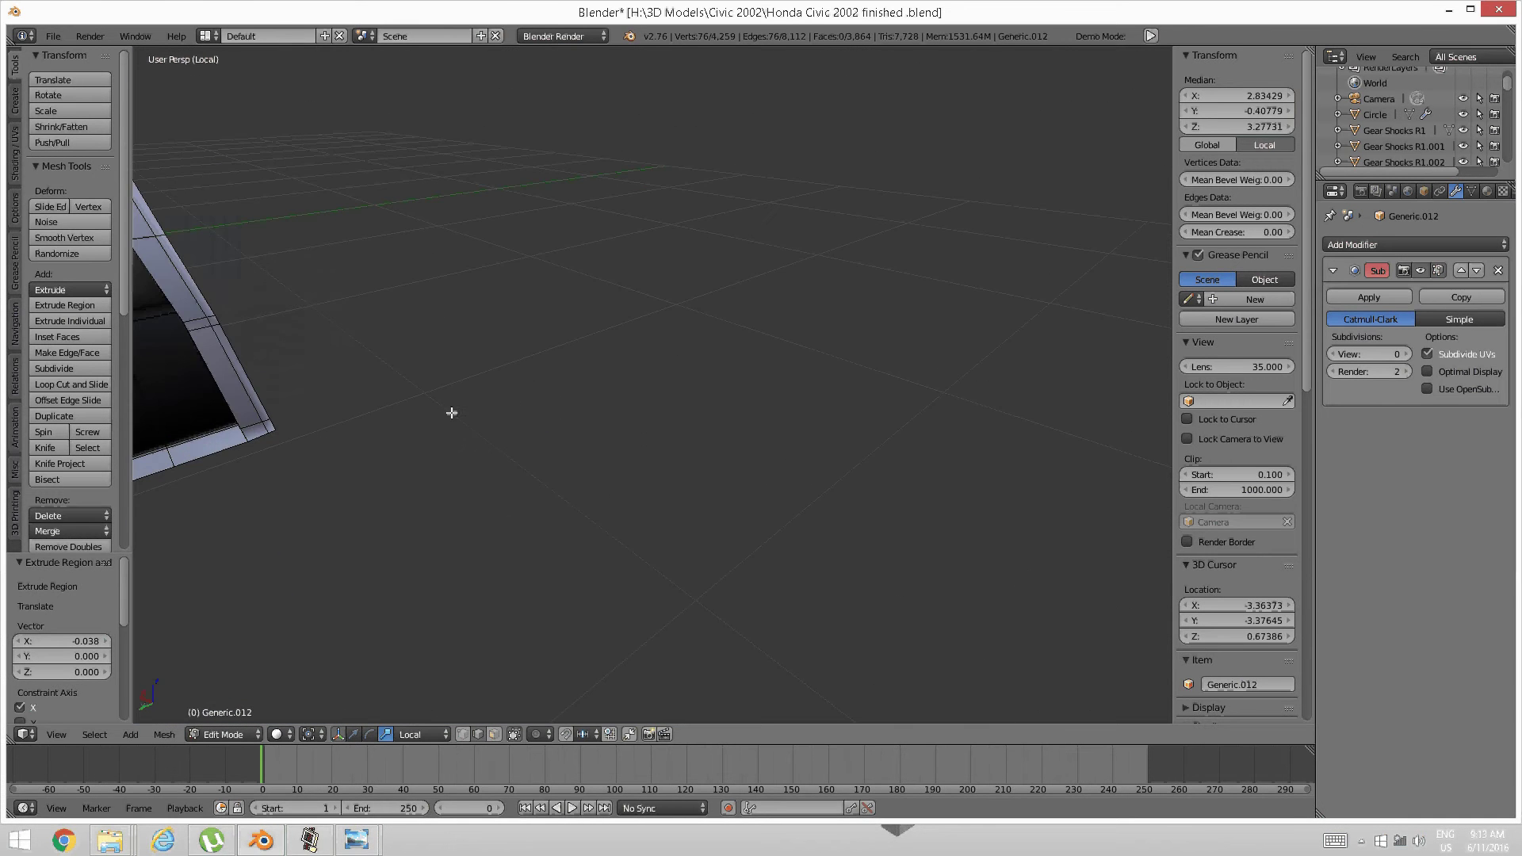
pyautogui.keyDown('shift'); pyautogui.moveTo(384, 412); pyautogui.dragTo(485, 436, button='middle'); pyautogui.keyUp('shift')
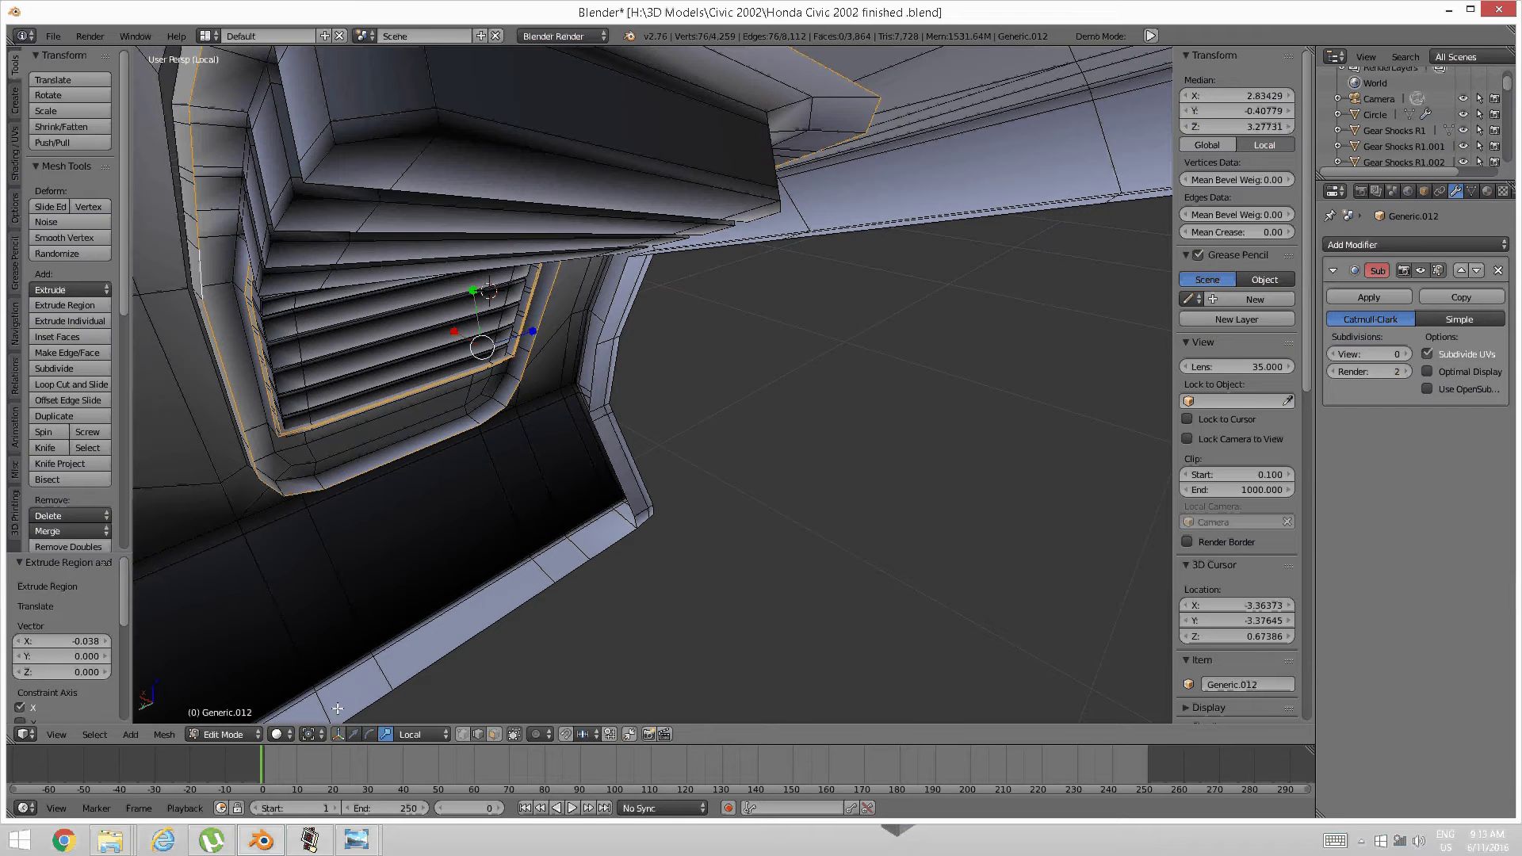
# Try to push the extruded rim and frame loops -0.054 further along X, then undo both that move and the extrusion
pyautogui.click(353, 734)
pyautogui.moveTo(460, 339); pyautogui.dragTo(498, 352)
pyautogui.moveTo(498, 352); pyautogui.dragTo(597, 416, button='middle')
pyautogui.scroll(3, 483, 358)
pyautogui.scroll(3, 743, 399)
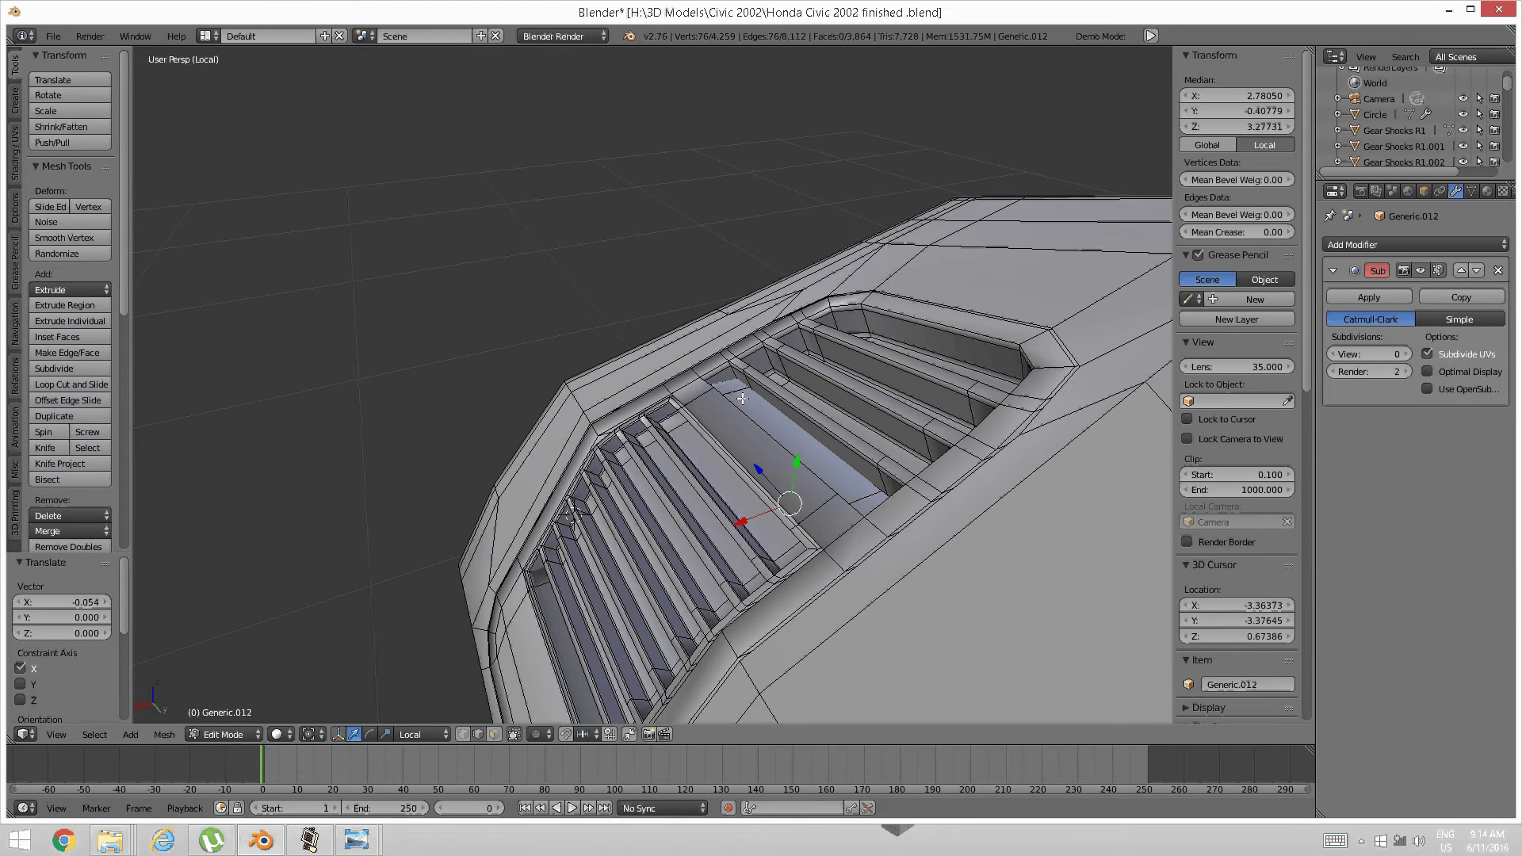
pyautogui.hotkey('ctrl', 'z')
pyautogui.hotkey('ctrl', 'z')
# In edge selection mode, select the edge loops around the lower vent's rim and the boundary loops around the surrounding frame
pyautogui.moveTo(743, 399); pyautogui.dragTo(798, 405, button='middle')
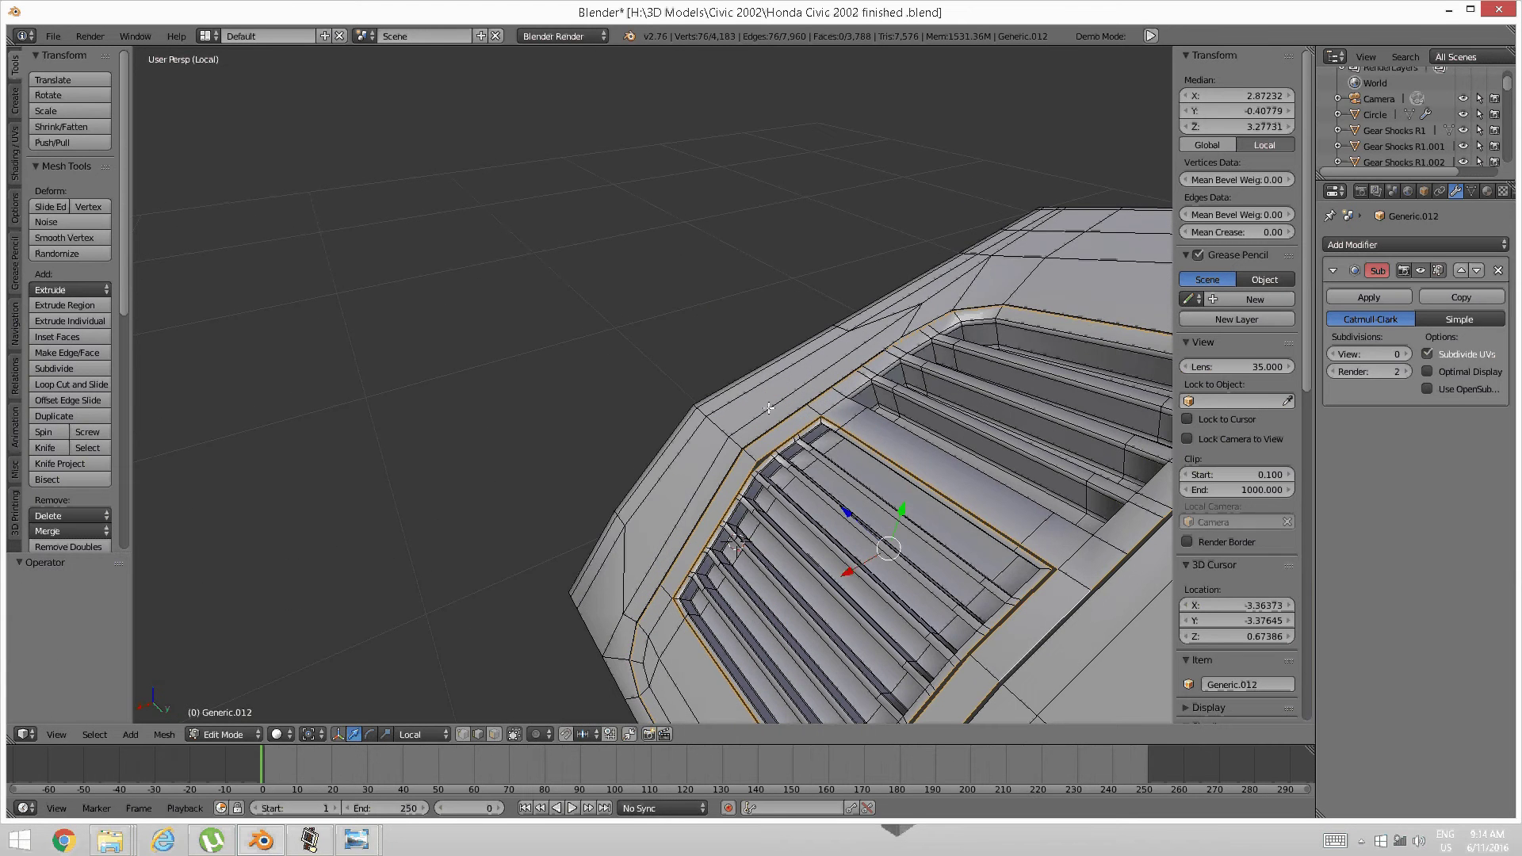
pyautogui.keyDown('alt'); pyautogui.rightClick(908, 454); pyautogui.keyUp('alt')
pyautogui.moveTo(918, 429); pyautogui.dragTo(866, 424, button='middle')
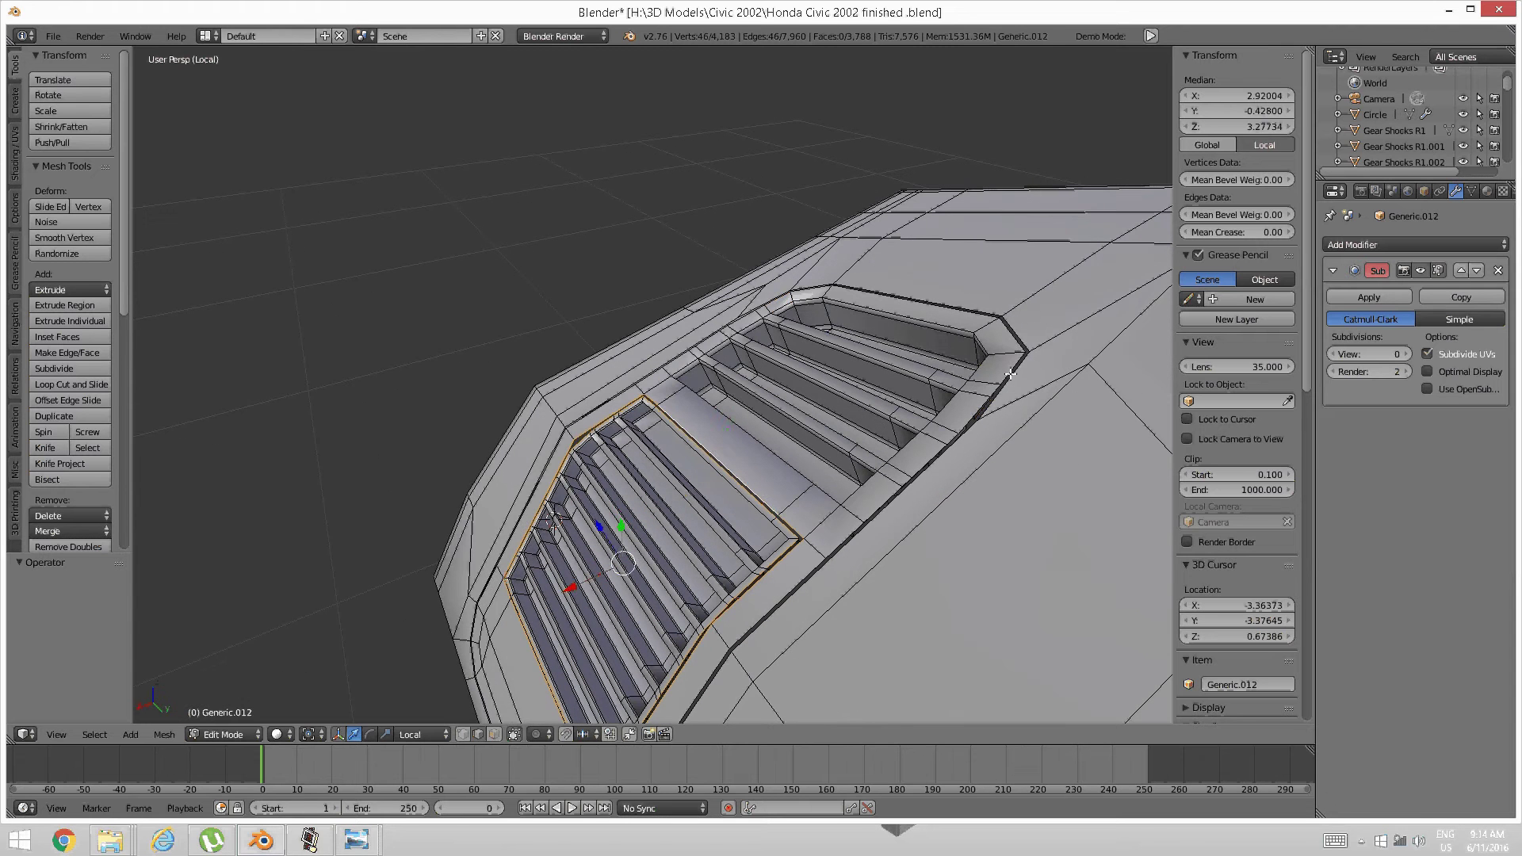
pyautogui.keyDown('ctrl'); pyautogui.keyDown('alt'); pyautogui.keyDown('shift'); pyautogui.rightClick(1011, 371); pyautogui.keyUp('shift'); pyautogui.keyUp('alt'); pyautogui.keyUp('ctrl')
pyautogui.hotkey('ctrl', 'z')
pyautogui.hotkey('ctrl', 'Tab')
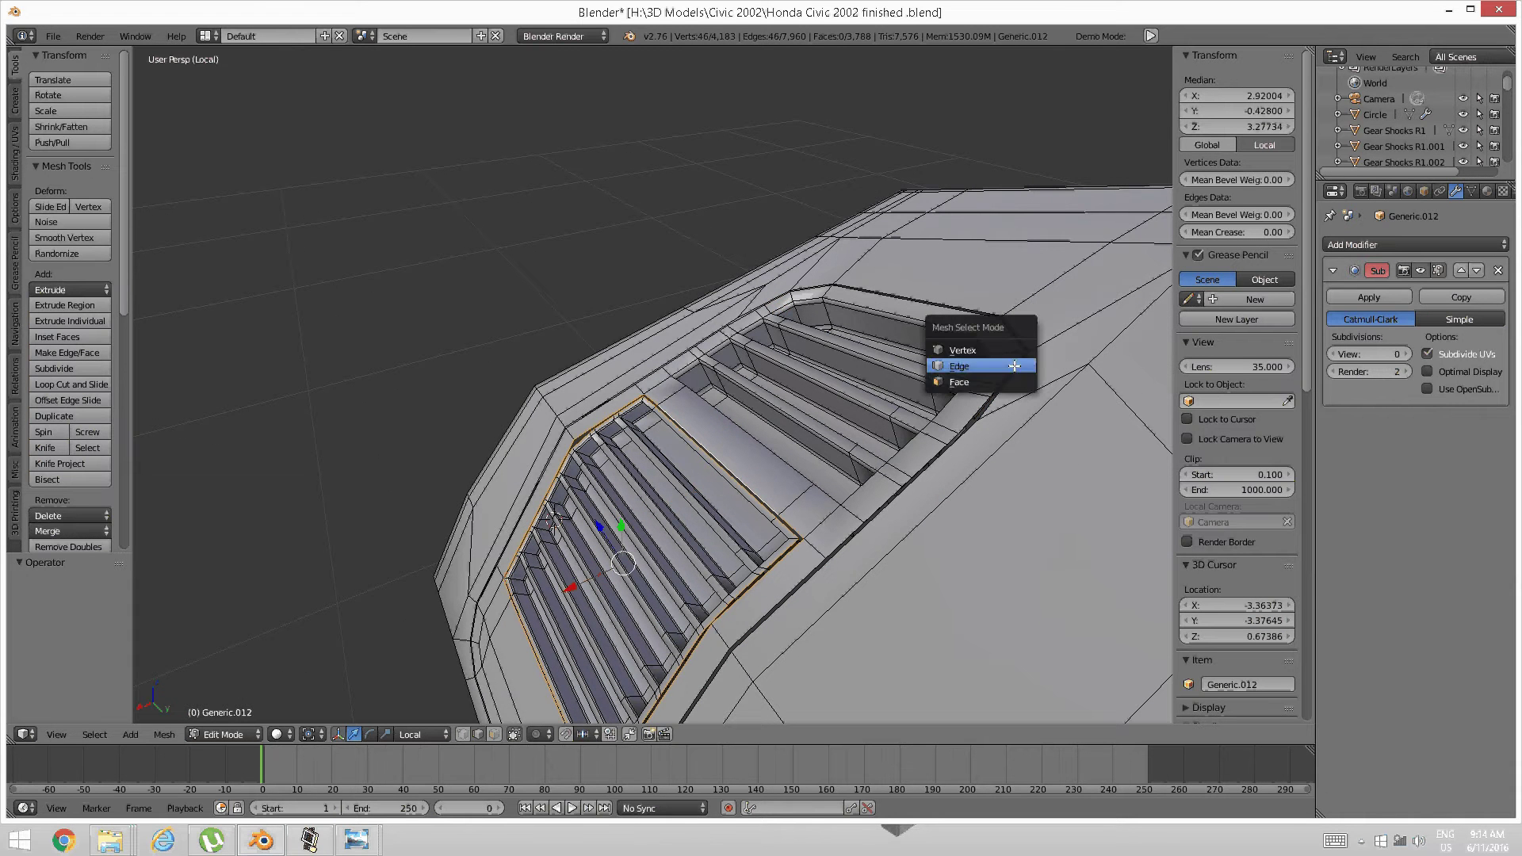
pyautogui.click(971, 365)
pyautogui.keyDown('ctrl'); pyautogui.keyDown('alt'); pyautogui.keyDown('shift'); pyautogui.rightClick(1015, 355); pyautogui.keyUp('shift'); pyautogui.keyUp('alt'); pyautogui.keyUp('ctrl')
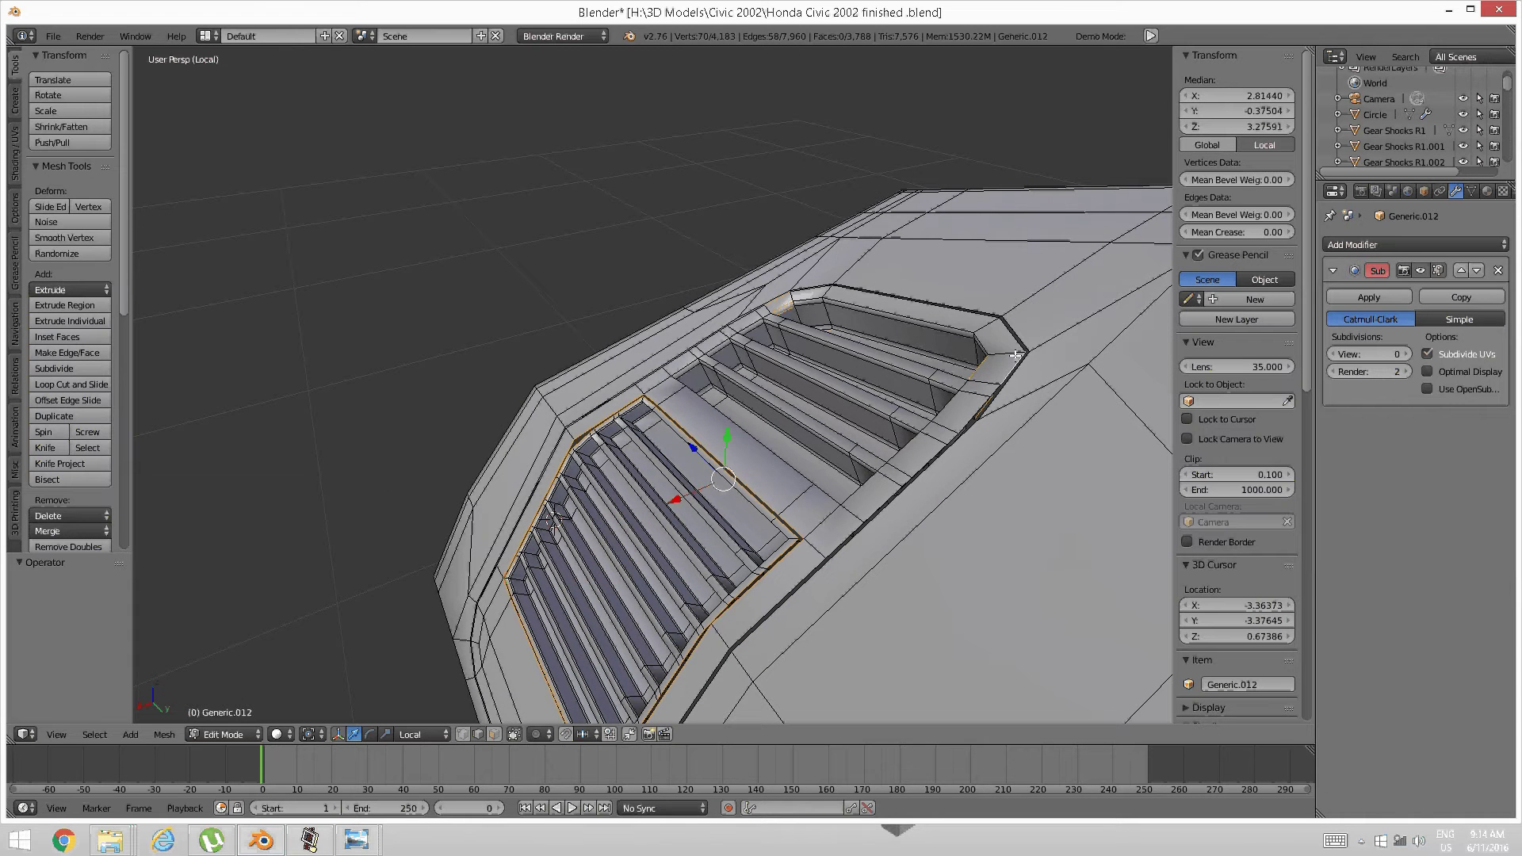
pyautogui.hotkey('ctrl', 'z')
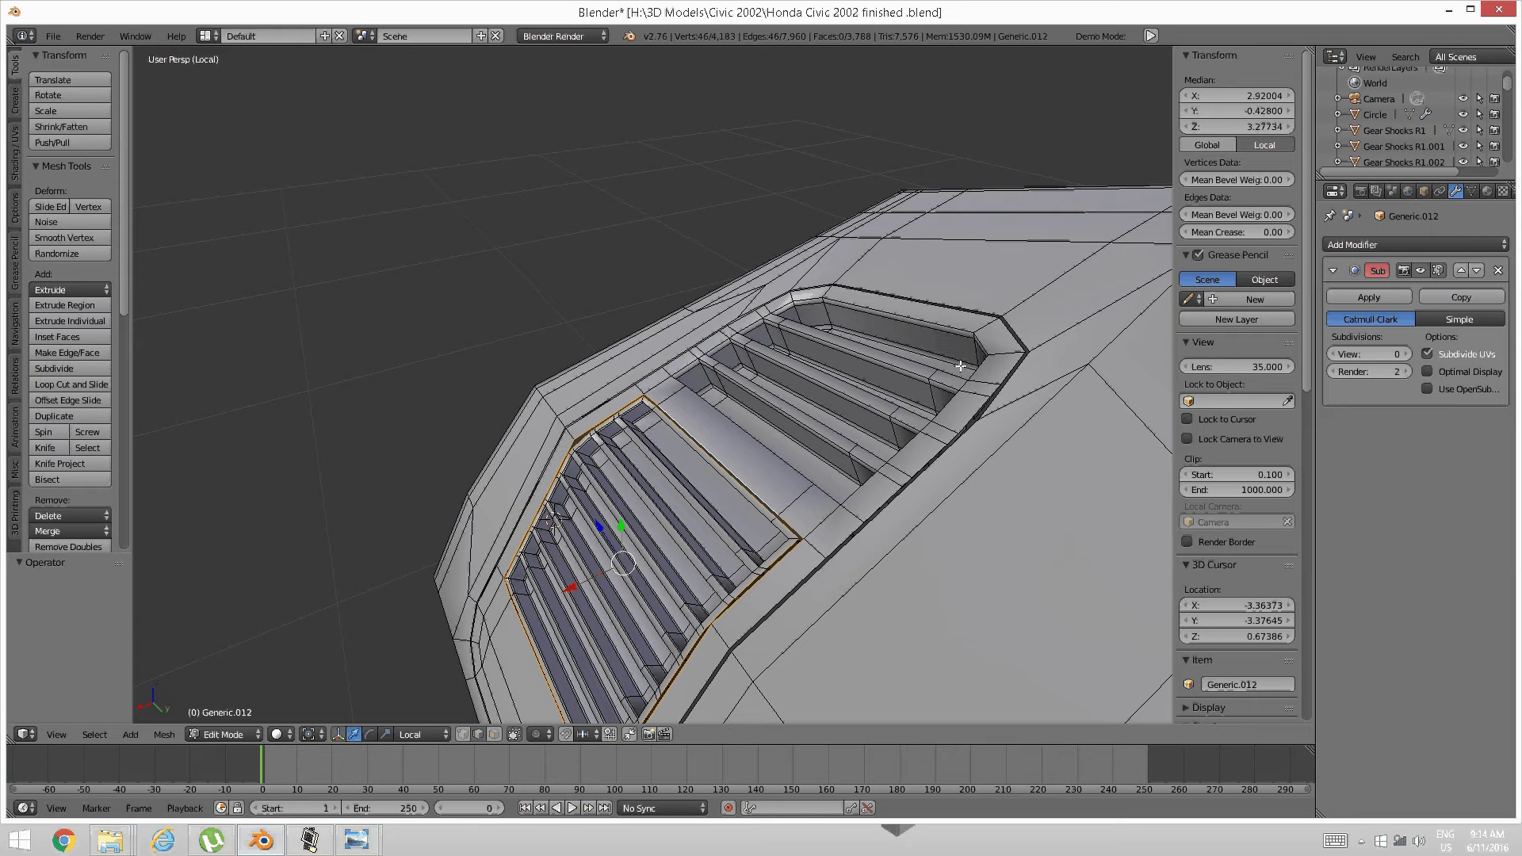
pyautogui.keyDown('alt'); pyautogui.keyDown('shift'); pyautogui.rightClick(1013, 367); pyautogui.keyUp('shift'); pyautogui.keyUp('alt')
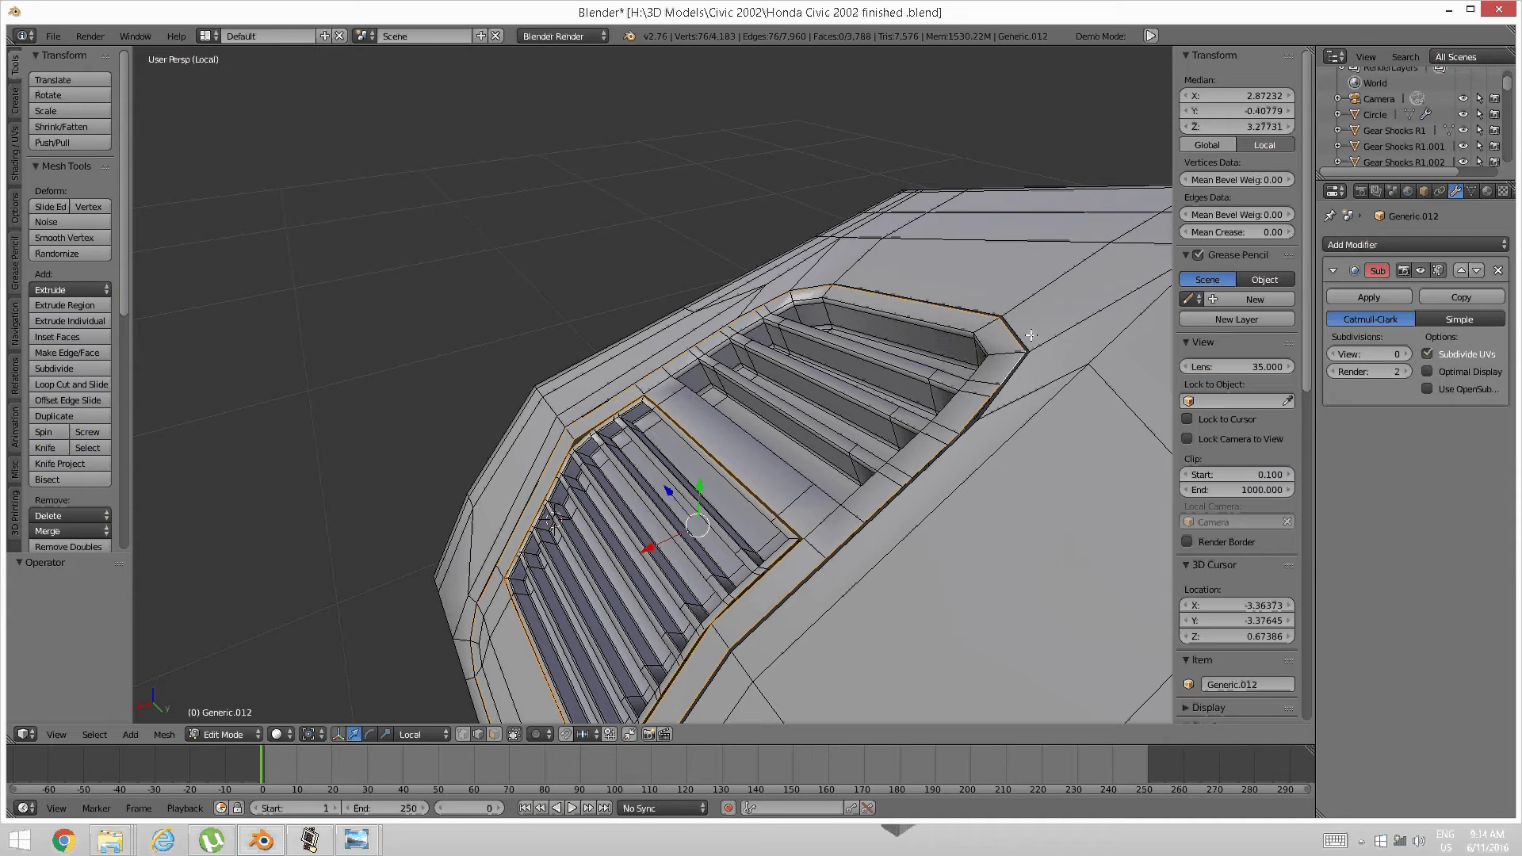
pyautogui.keyDown('alt'); pyautogui.keyDown('shift'); pyautogui.rightClick(1030, 335); pyautogui.keyUp('shift'); pyautogui.keyUp('alt')
# Extrude the selected vent and frame boundary loops by -0.153 along the global X axis
pyautogui.moveTo(980, 357); pyautogui.dragTo(641, 494, button='middle')
pyautogui.scroll(5, 601, 458)
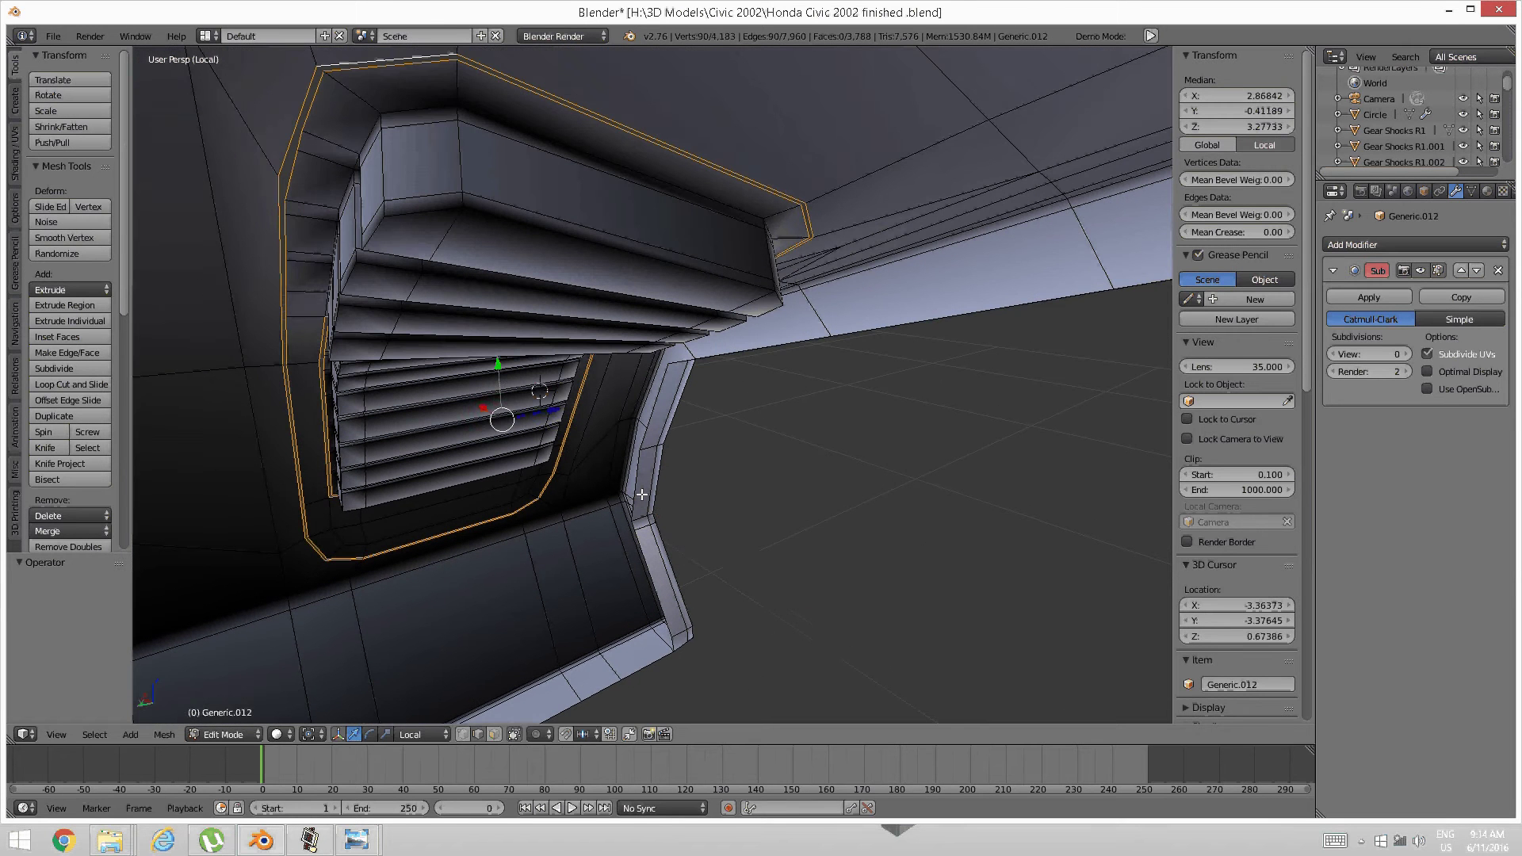
pyautogui.press('e')
pyautogui.press('x')
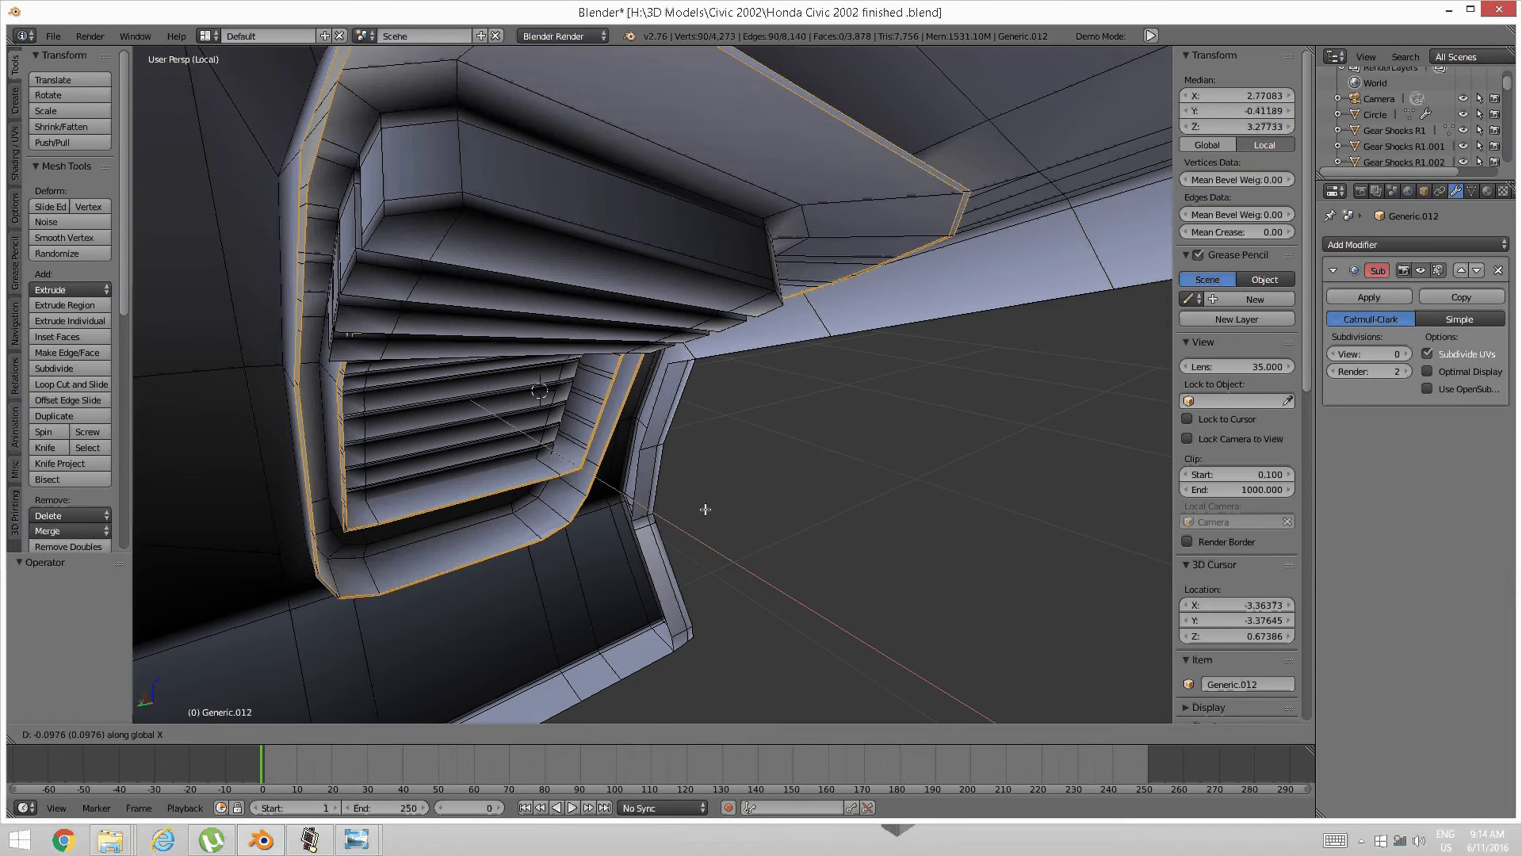
pyautogui.click(727, 528)
pyautogui.moveTo(728, 528); pyautogui.dragTo(561, 483, button='middle')
pyautogui.keyDown('shift'); pyautogui.moveTo(740, 449); pyautogui.dragTo(609, 453, button='middle'); pyautogui.keyUp('shift')
pyautogui.scroll(1, 609, 466)
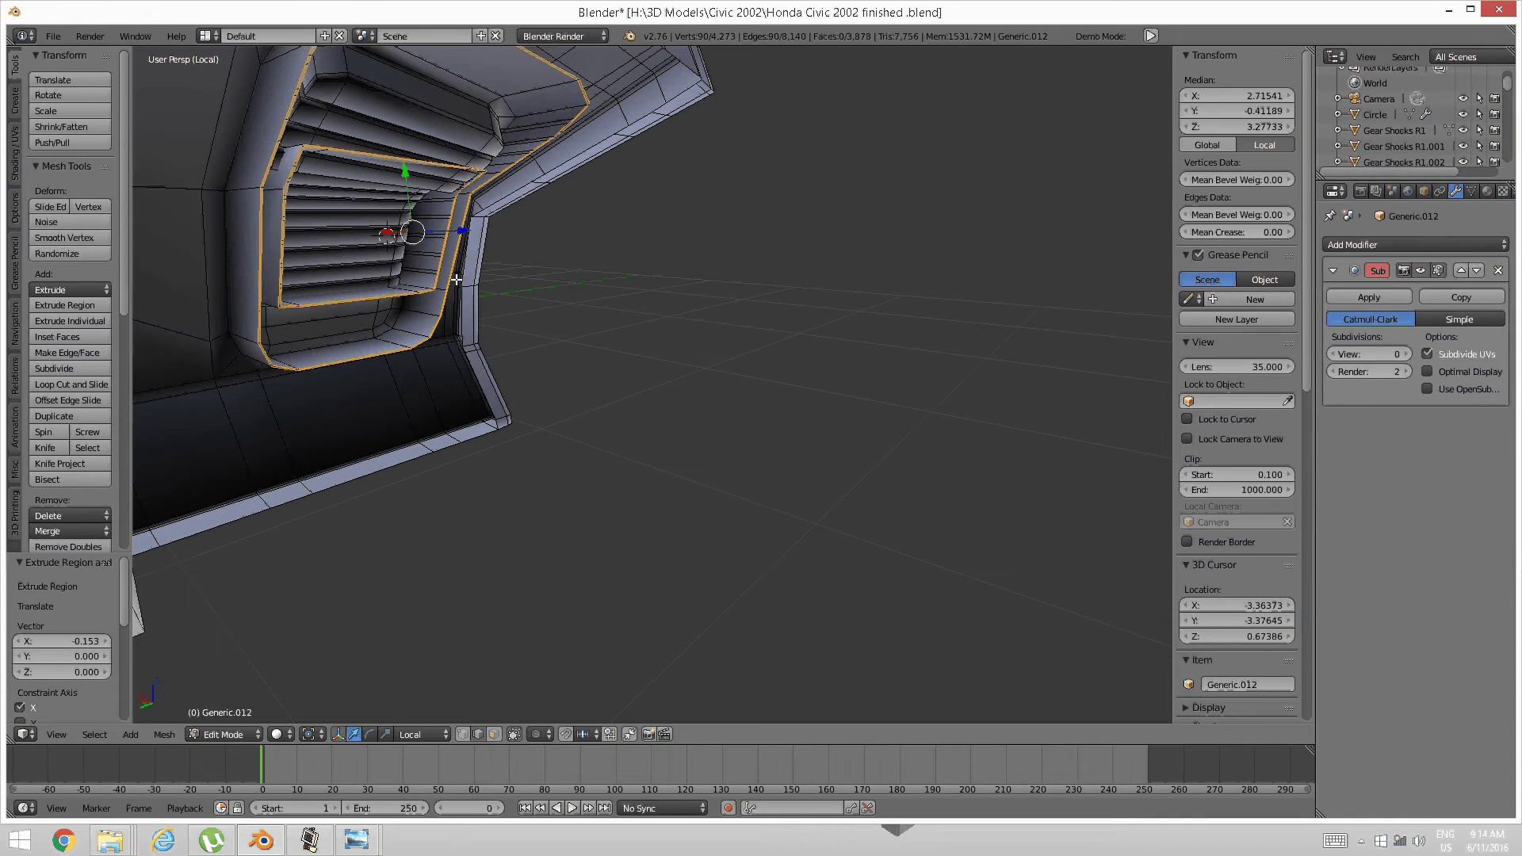
# Try to shift the extruded loops downward by 0.094 along their local Y axis
pyautogui.moveTo(402, 167); pyautogui.dragTo(384, 233)
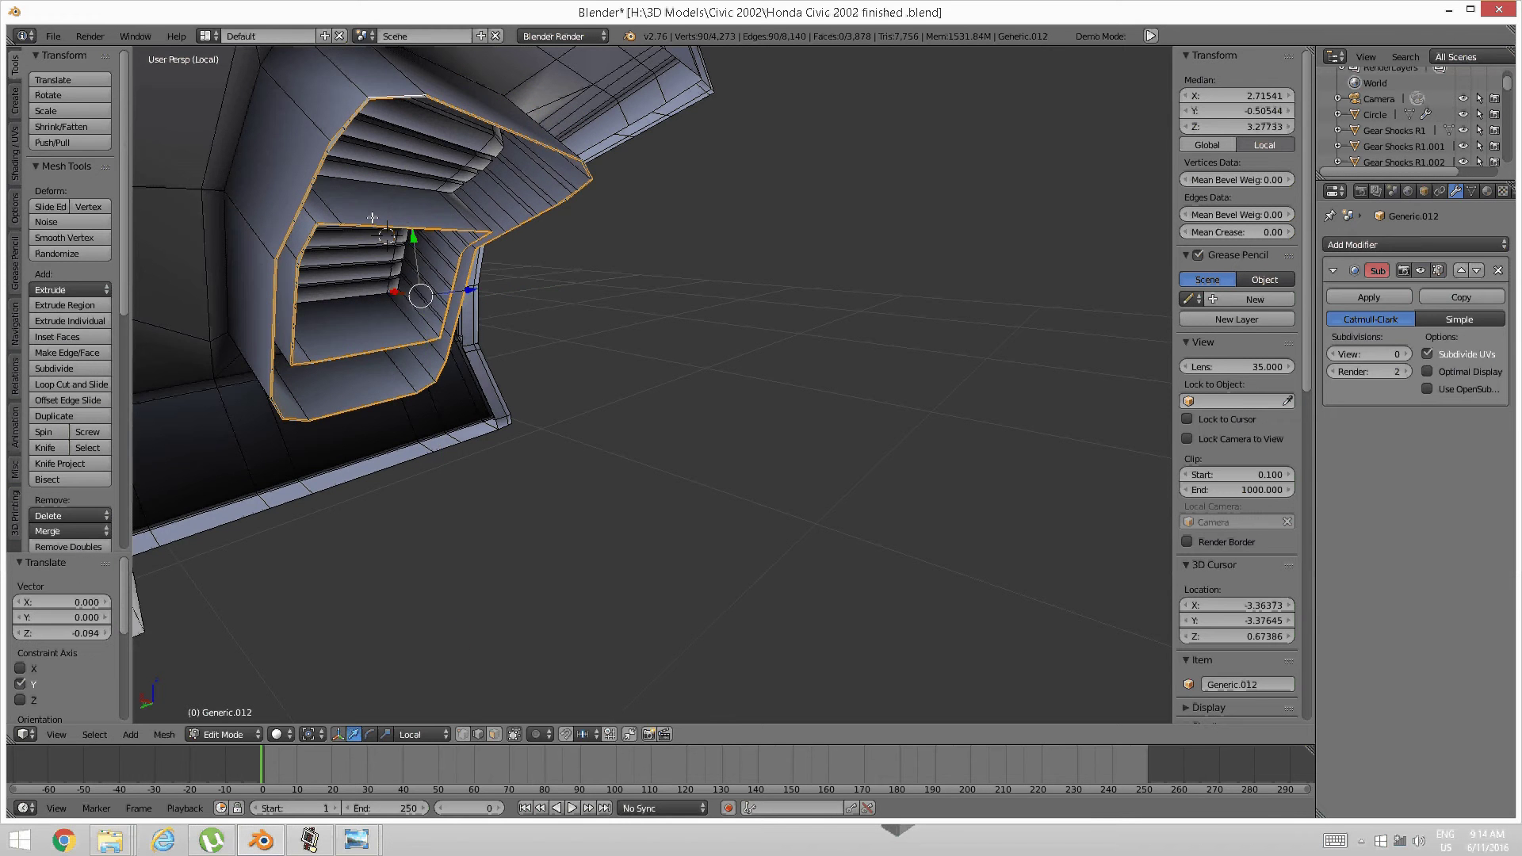
pyautogui.moveTo(384, 233); pyautogui.dragTo(147, 247, button='middle')
pyautogui.scroll(-3, 226, 261)
pyautogui.scroll(5, 365, 274)
pyautogui.moveTo(365, 274); pyautogui.dragTo(435, 372, button='middle')
pyautogui.hotkey('ctrl', 'z')
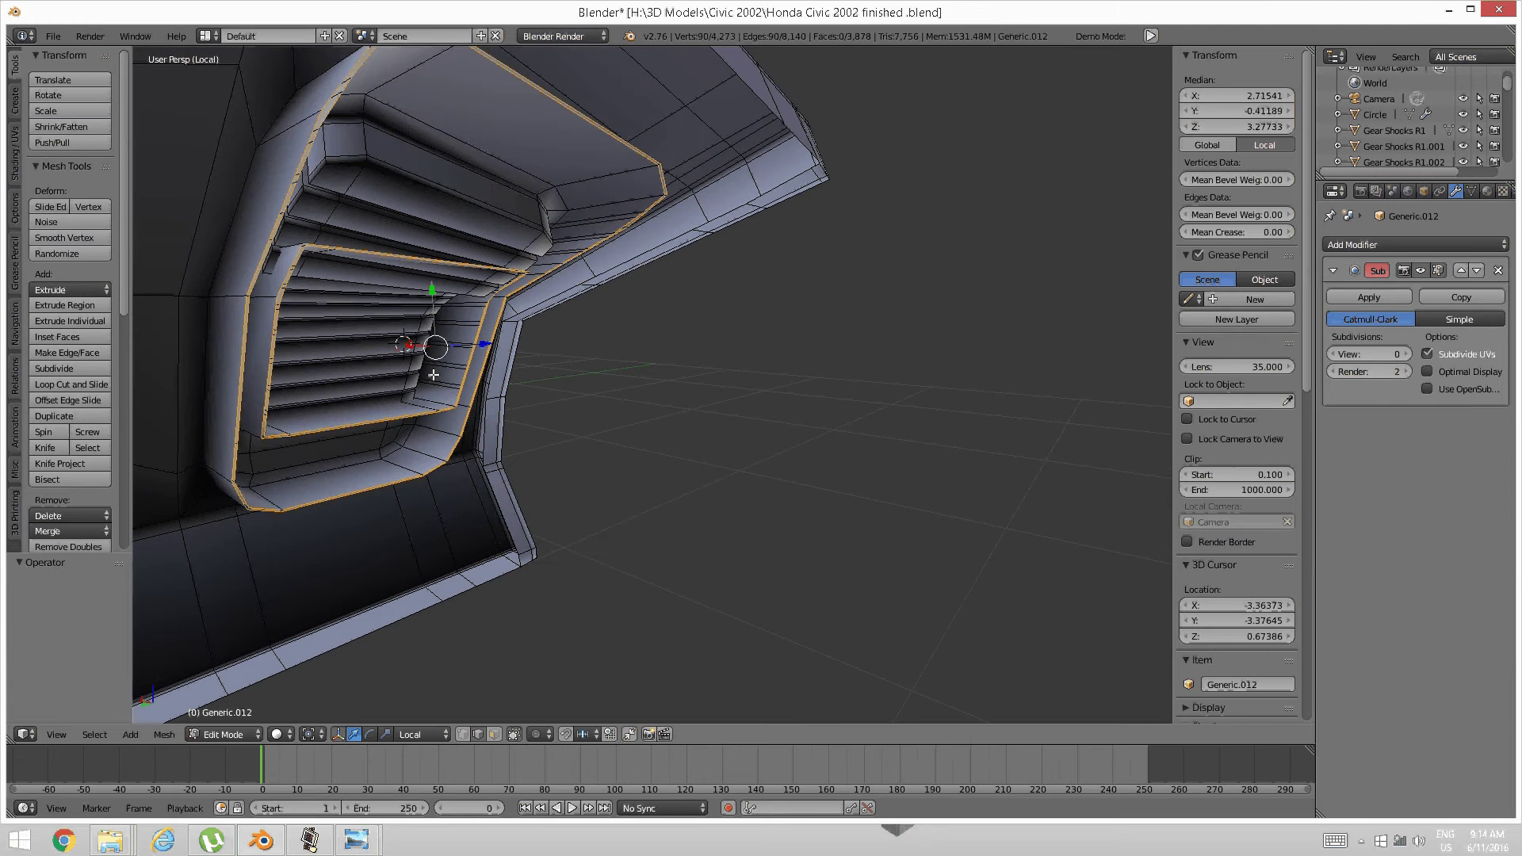
# Move the extruded loops down about 0.087 along local Y, plus a further 0.005, to angle the vent walls
pyautogui.press('g')
pyautogui.press('y')
pyautogui.press('y')
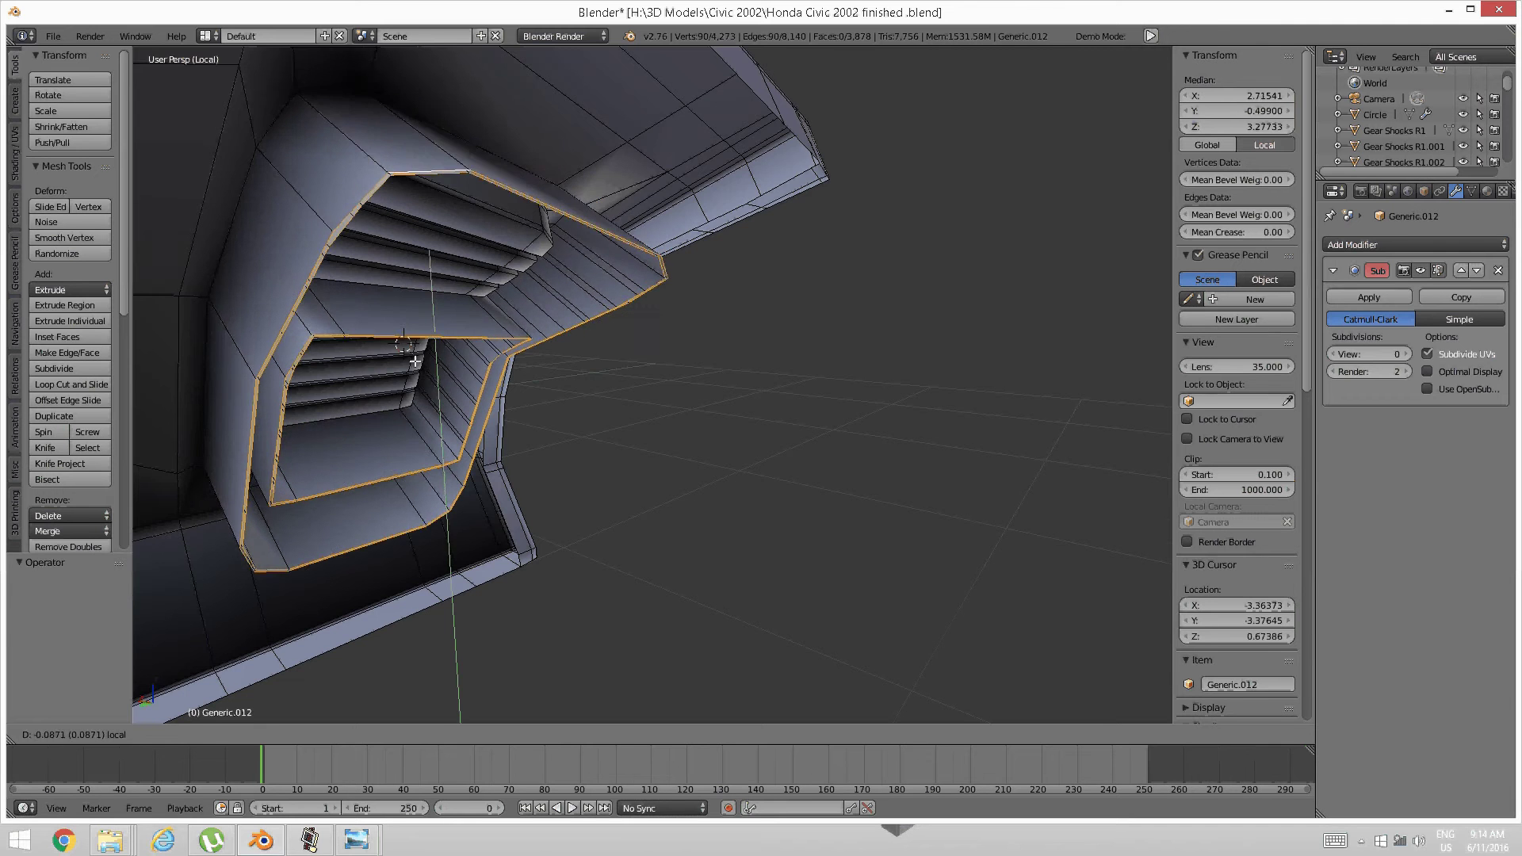
pyautogui.click(420, 356)
pyautogui.moveTo(420, 356); pyautogui.dragTo(398, 214, button='middle')
pyautogui.moveTo(394, 198); pyautogui.dragTo(392, 201)
pyautogui.moveTo(413, 209); pyautogui.dragTo(360, 213, button='middle')
pyautogui.moveTo(556, 298); pyautogui.dragTo(158, 321, button='middle')
pyautogui.moveTo(670, 388); pyautogui.dragTo(519, 443, button='middle')
pyautogui.scroll(2, 597, 402)
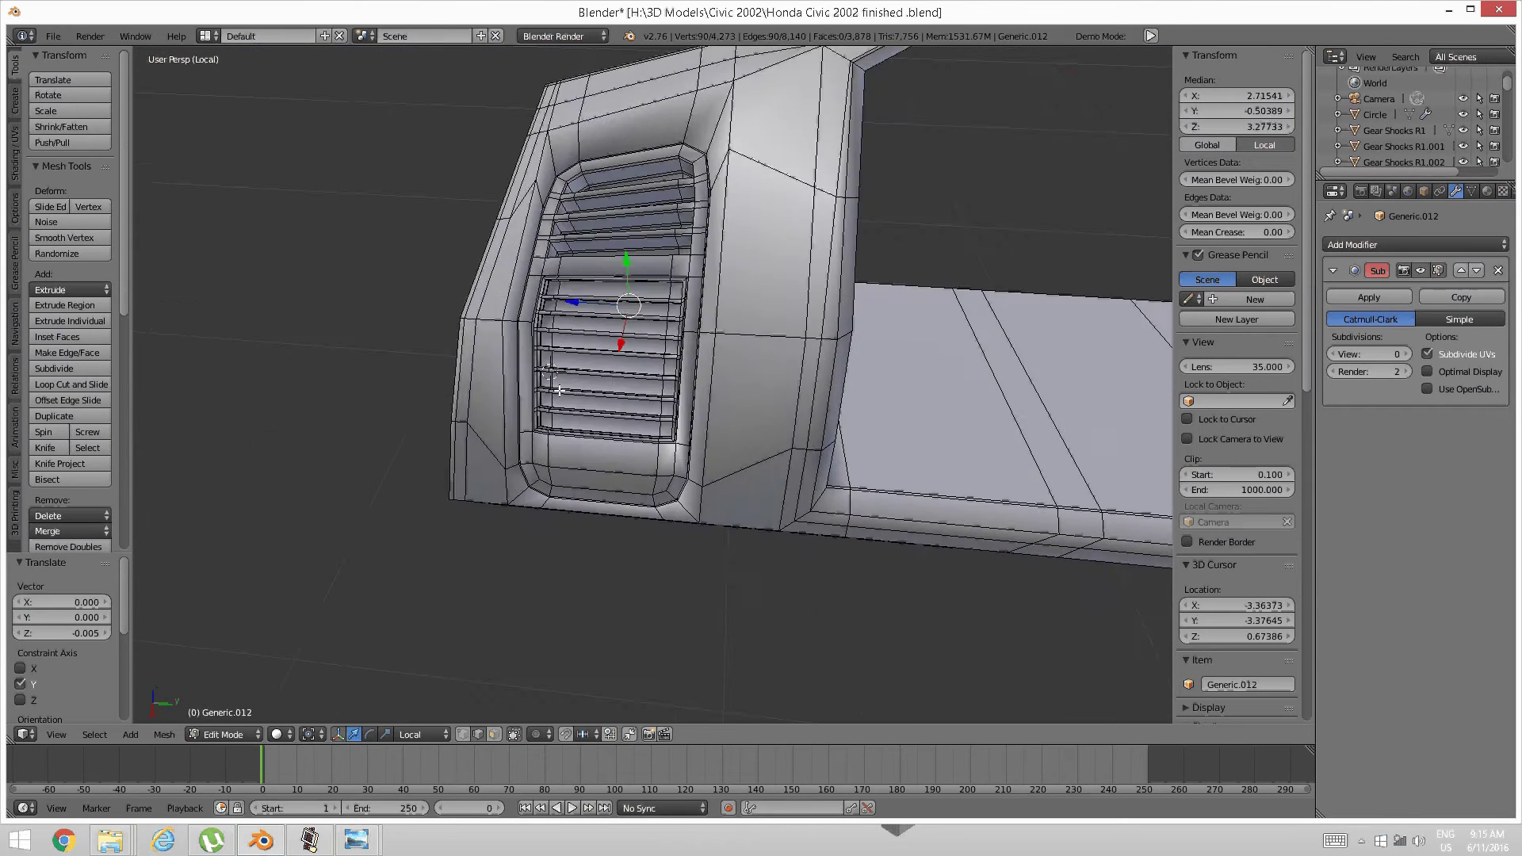
pyautogui.moveTo(611, 400); pyautogui.dragTo(625, 432, button='middle')
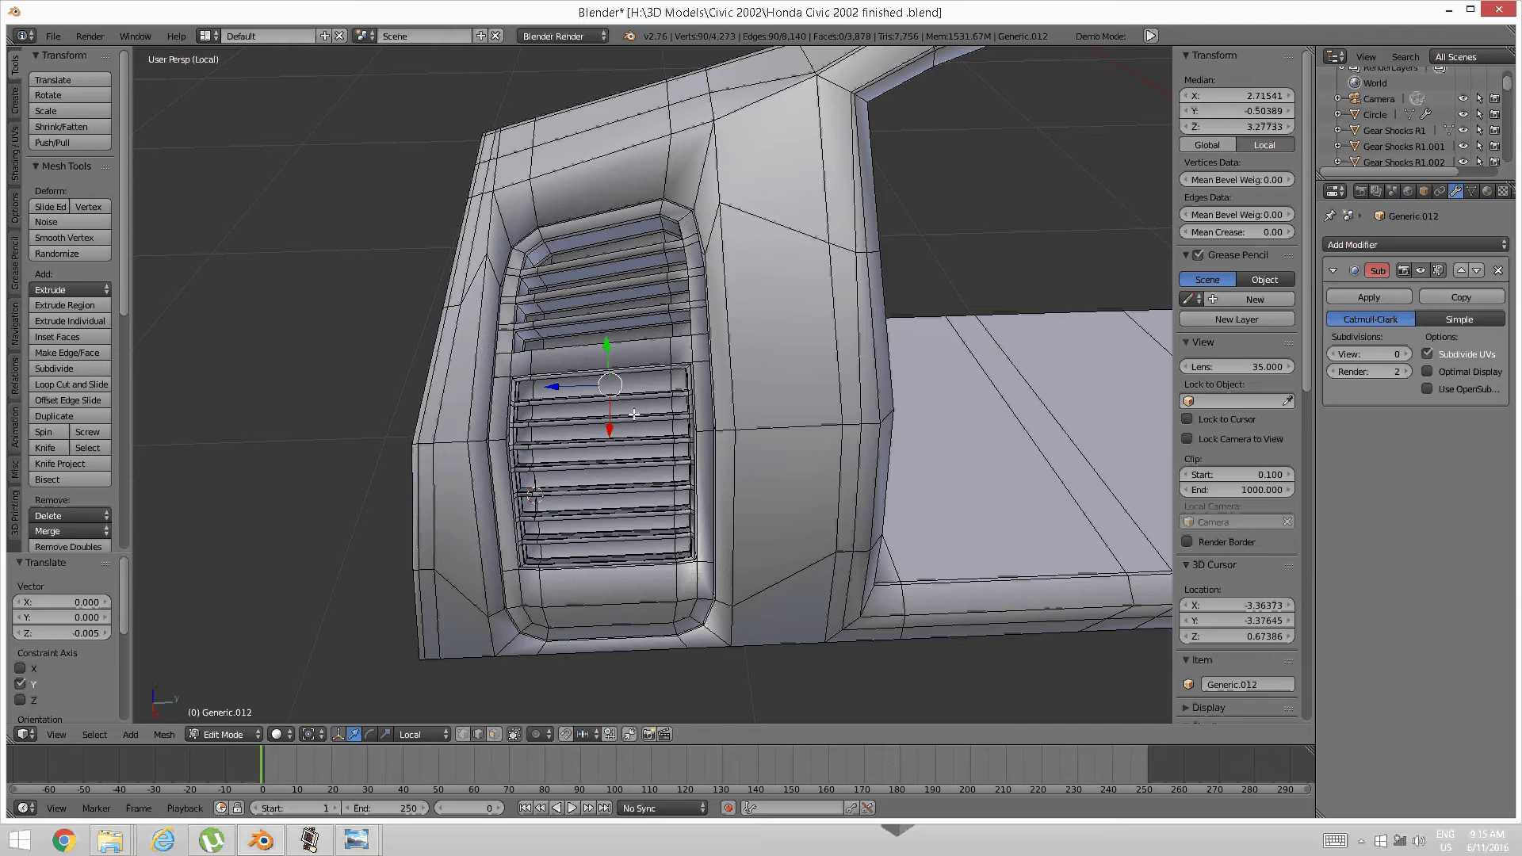
# Isolate the lower slatted vent by selecting its linked geometry and hiding the rest of the mesh
pyautogui.press('a')
pyautogui.rightClick(613, 401)
pyautogui.hotkey('ctrl', 'l')
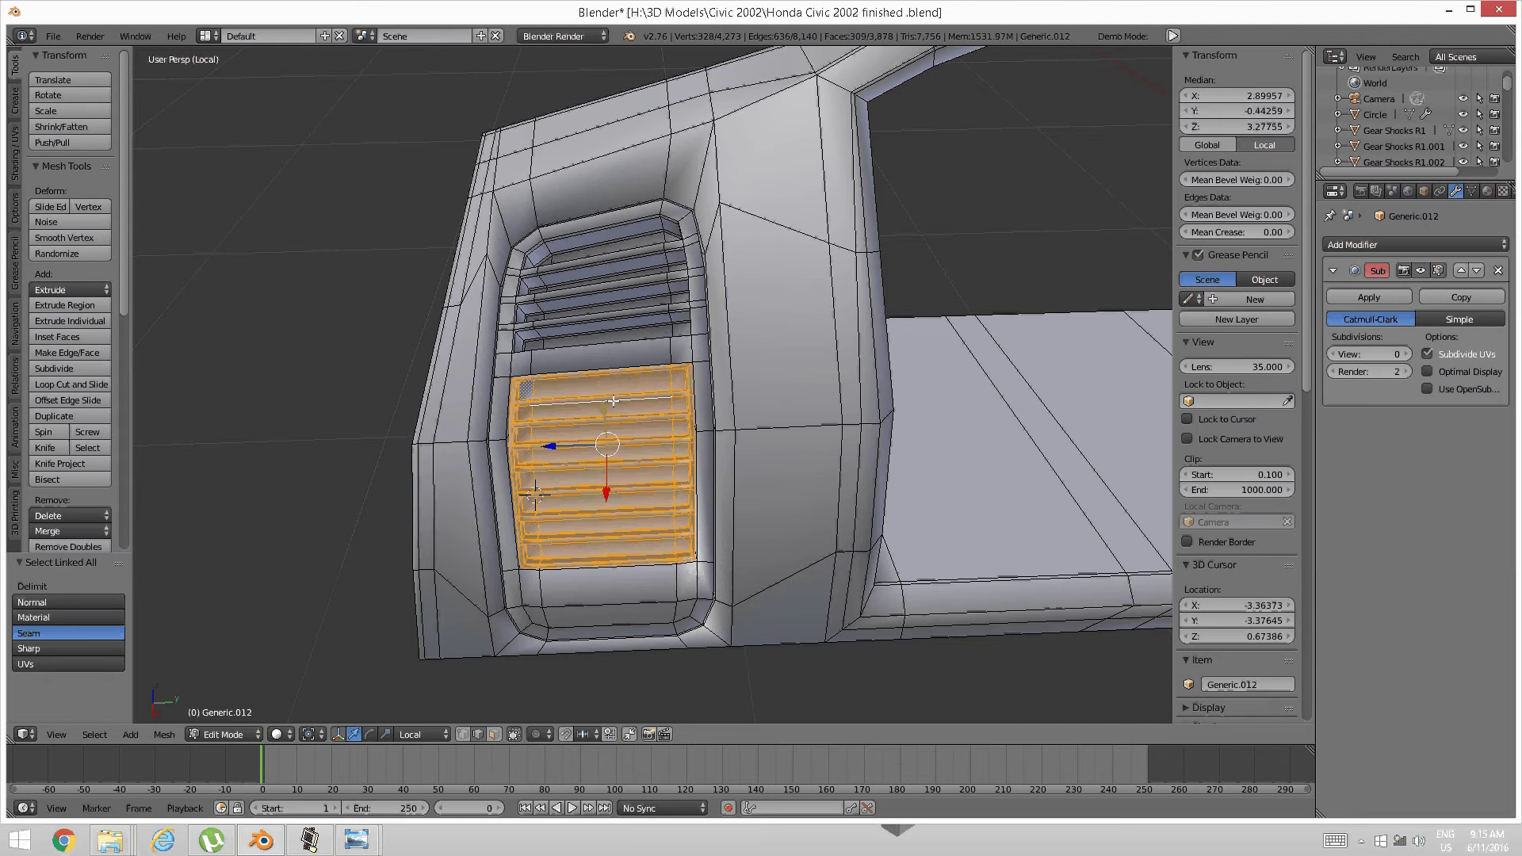
pyautogui.hotkey('ctrl', 'i')
pyautogui.press('h')
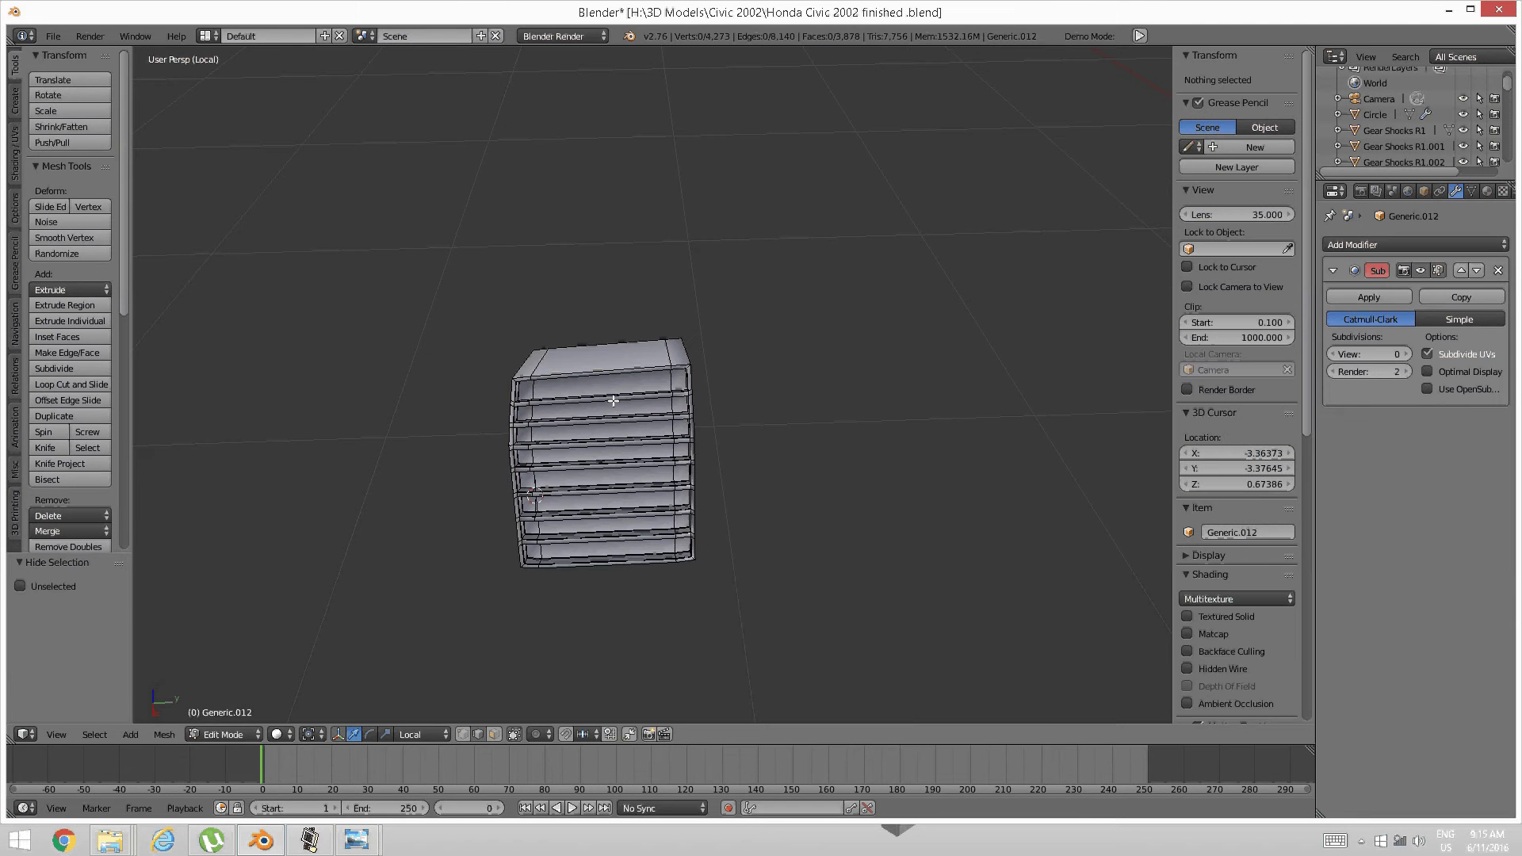
# Add a supporting edge loop around the isolated vent's outer walls, slid toward the front rim, and clear the selection
pyautogui.scroll(1, 600, 383)
pyautogui.moveTo(600, 383); pyautogui.dragTo(507, 397, button='middle')
pyautogui.scroll(2, 507, 396)
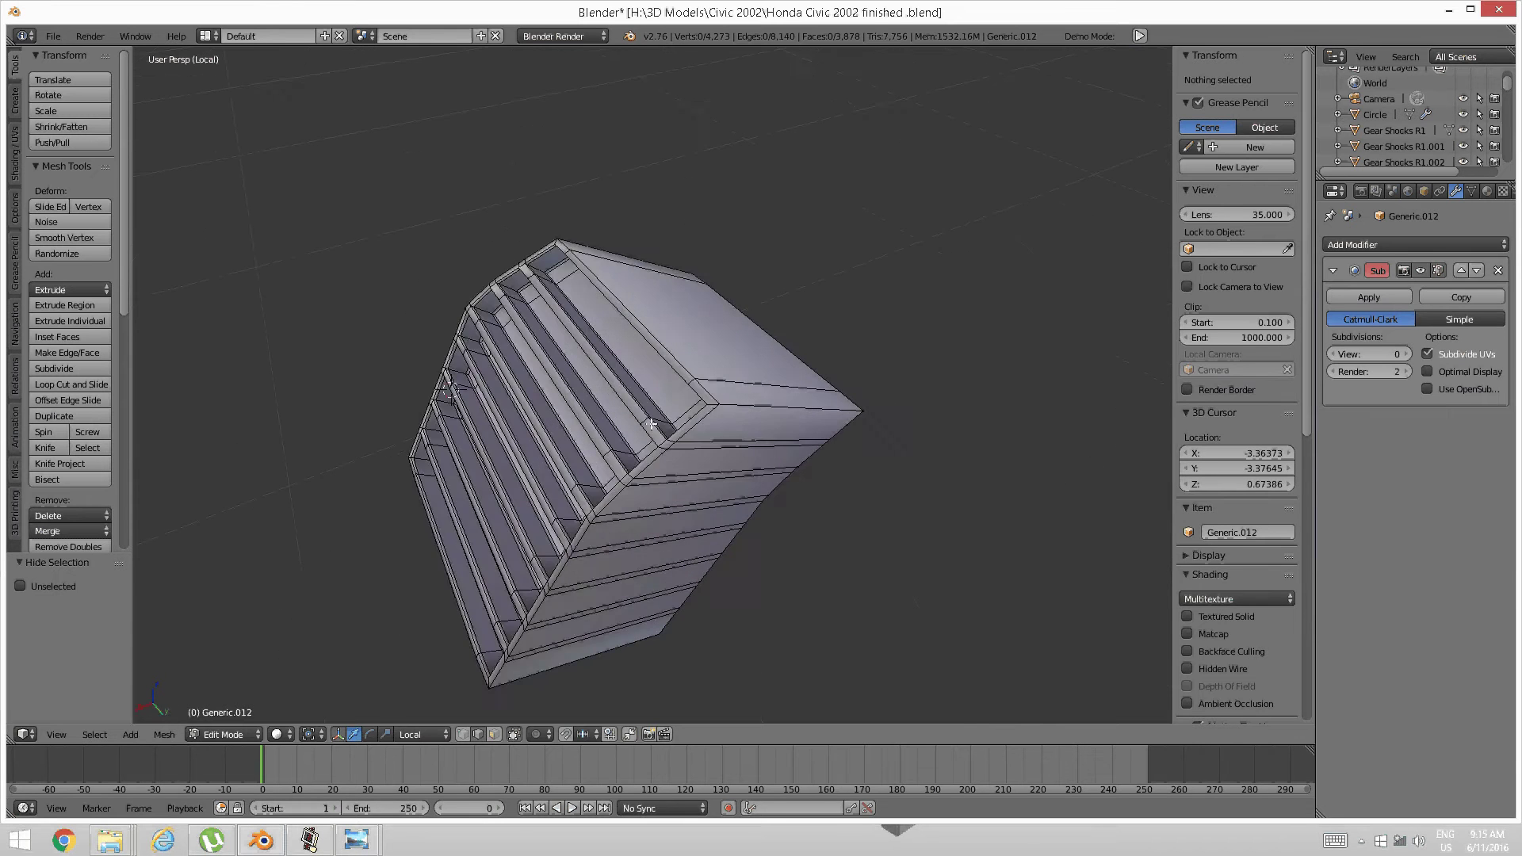
pyautogui.moveTo(654, 400); pyautogui.dragTo(601, 418, button='middle')
pyautogui.scroll(3, 600, 419)
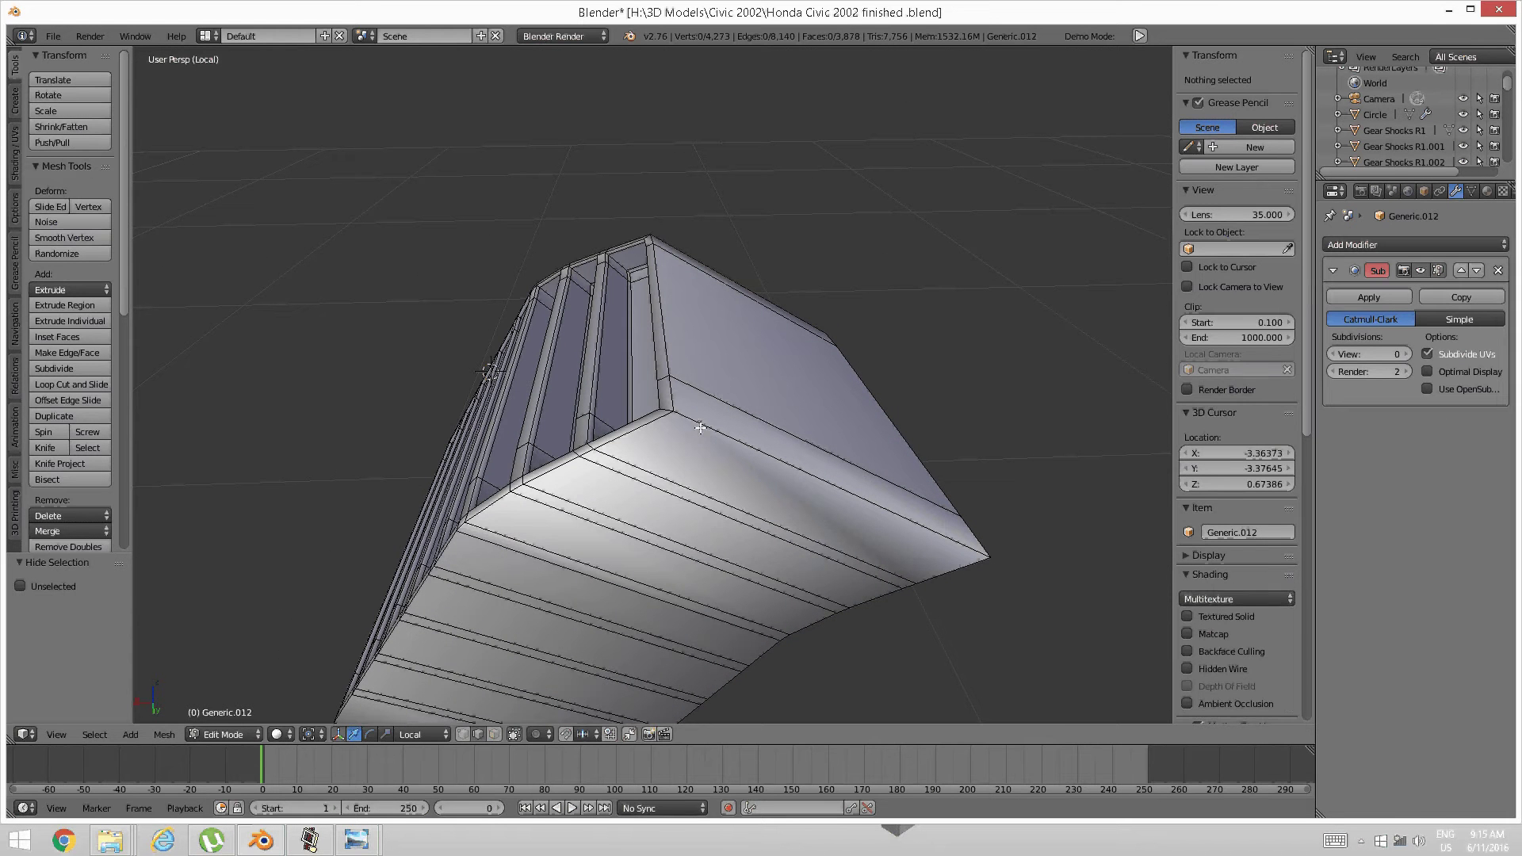
pyautogui.hotkey('ctrl', 'r')
pyautogui.click(712, 426)
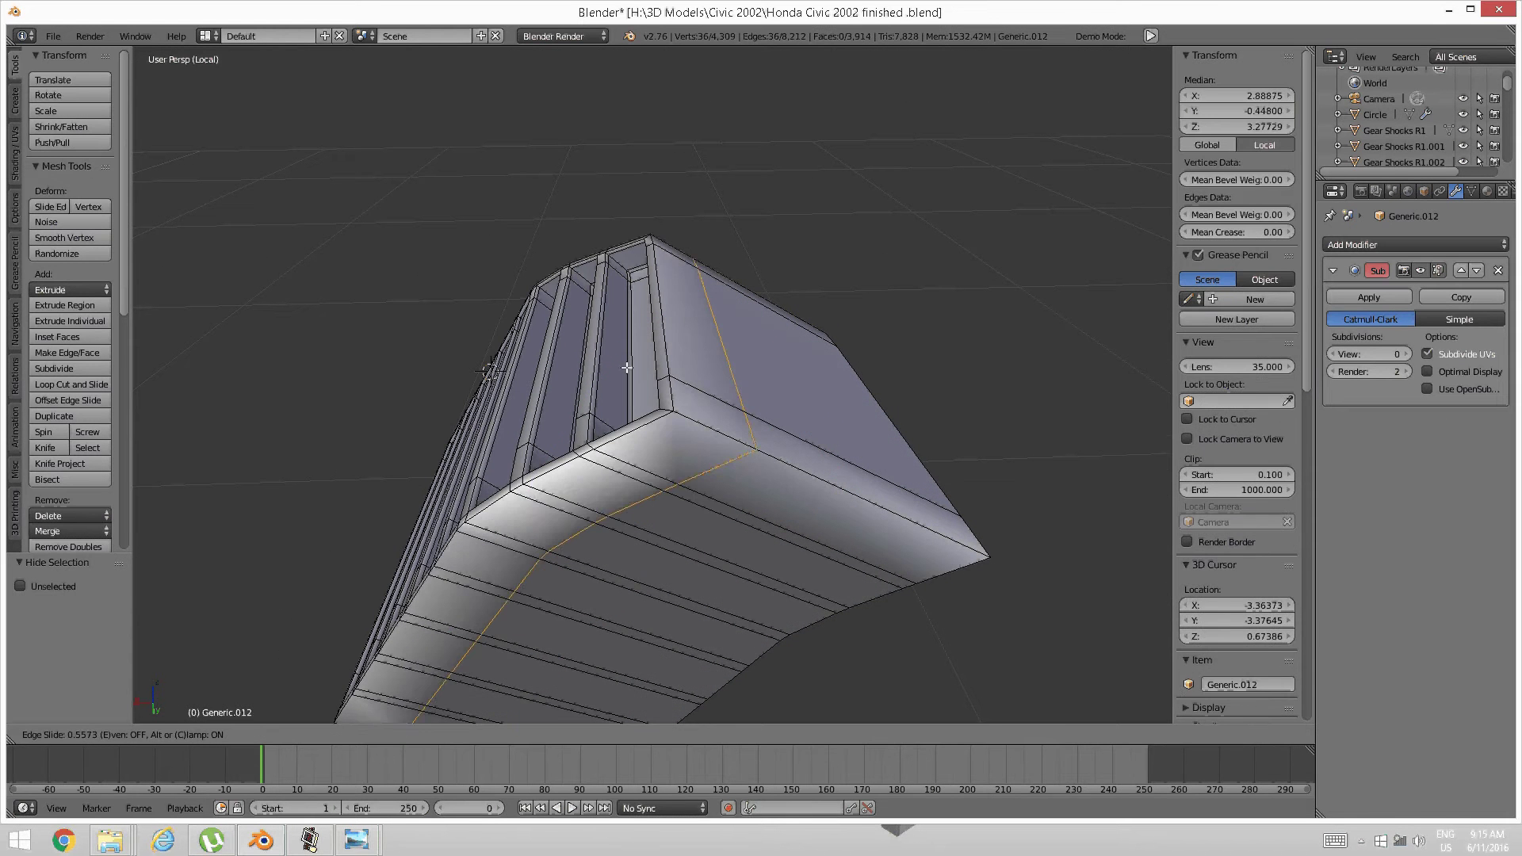
pyautogui.click(565, 348)
pyautogui.press('a')
pyautogui.scroll(-1, 627, 382)
# Reveal the hidden geometry, then isolate the frame holding the upper slats and select the edge on its crossbar
pyautogui.moveTo(563, 387); pyautogui.dragTo(578, 480, button='middle')
pyautogui.scroll(-1, 634, 416)
pyautogui.scroll(2, 638, 439)
pyautogui.hotkey('alt', 'h')
pyautogui.press('a')
pyautogui.rightClick(750, 348)
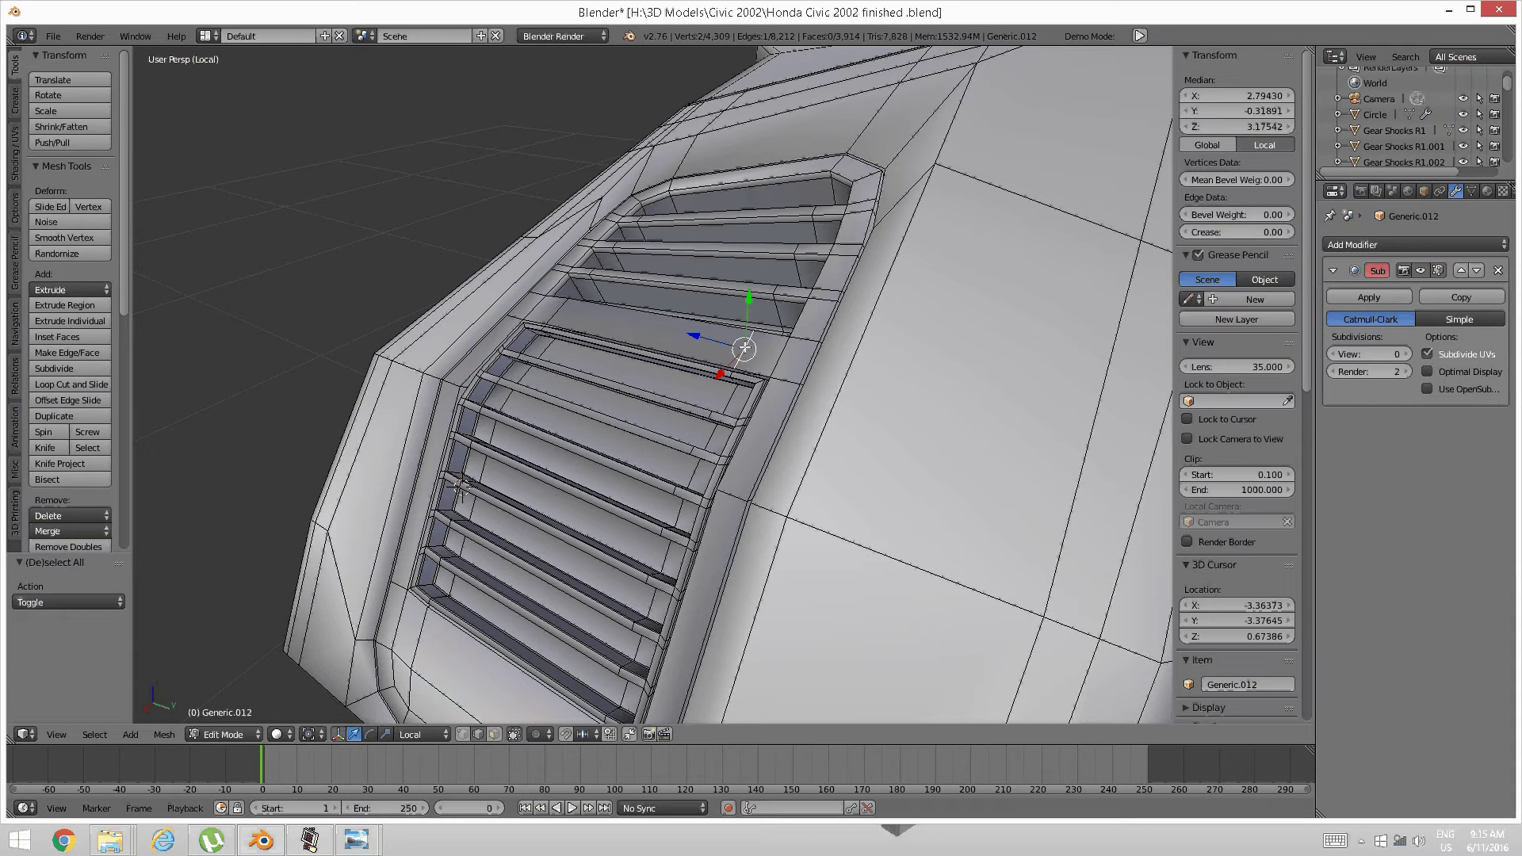
pyautogui.hotkey('ctrl', 'l')
pyautogui.hotkey('ctrl', 'i')
pyautogui.press('h')
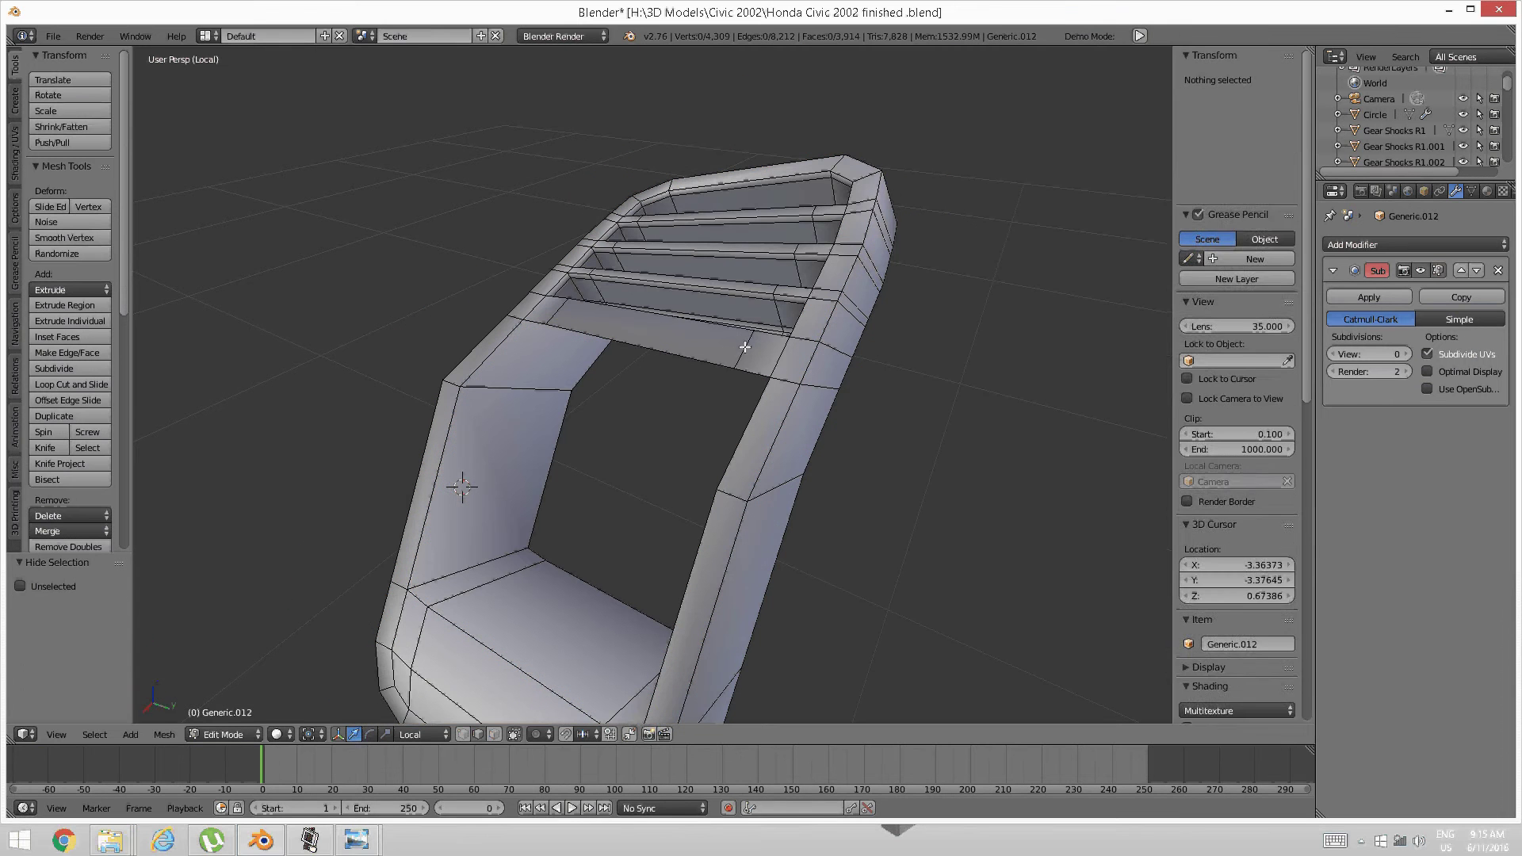
pyautogui.rightClick(745, 347)
pyautogui.moveTo(786, 328); pyautogui.dragTo(500, 508, button='middle')
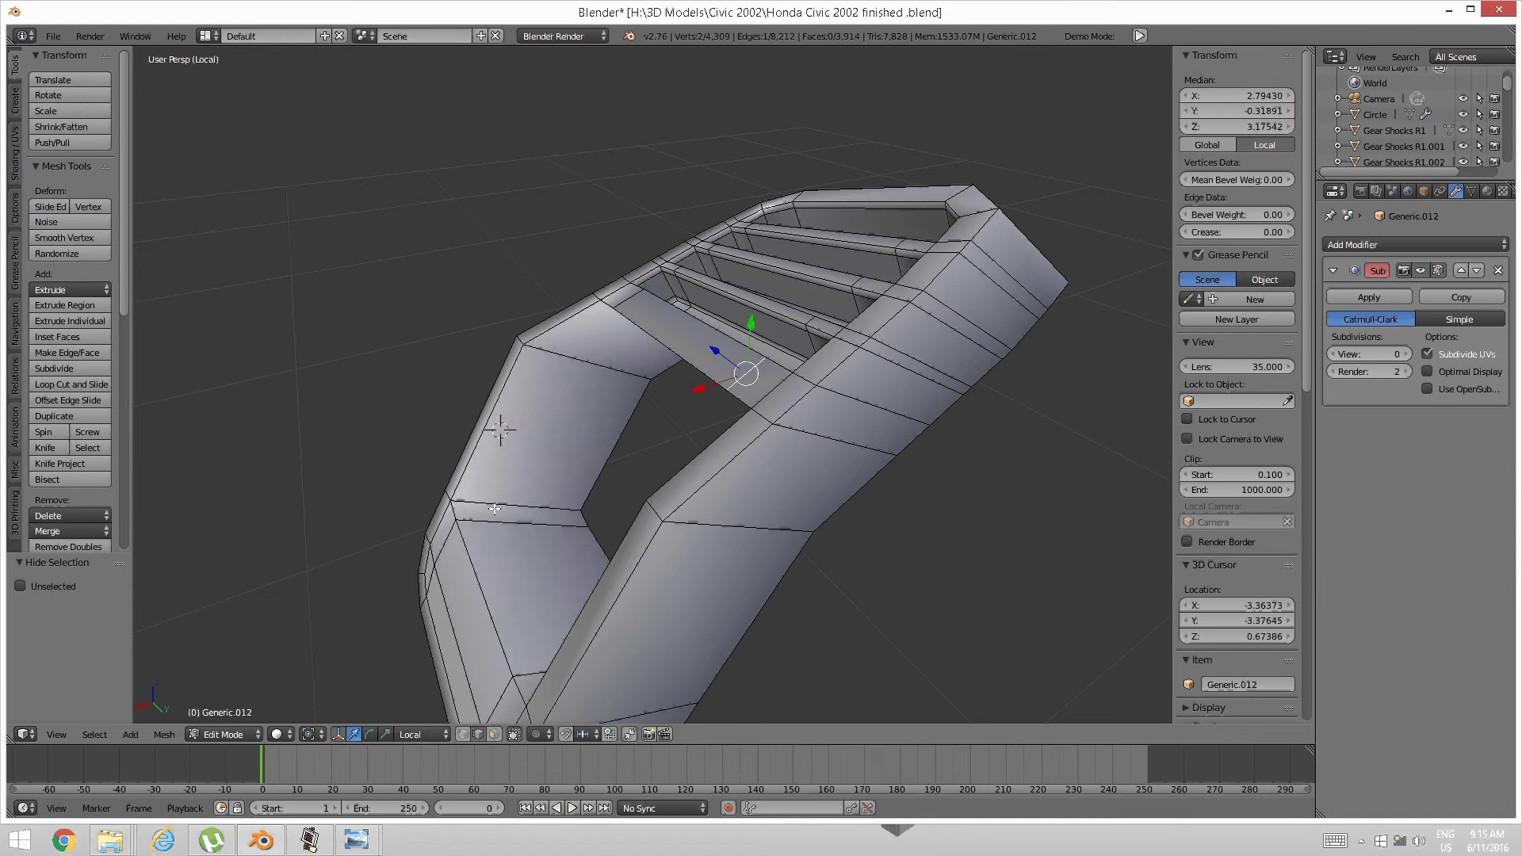
# Add supporting edge loops to the isolated upper vent frame's inner and outer walls, each slid toward the front rim
pyautogui.hotkey('ctrl', 'r')
pyautogui.click(501, 508)
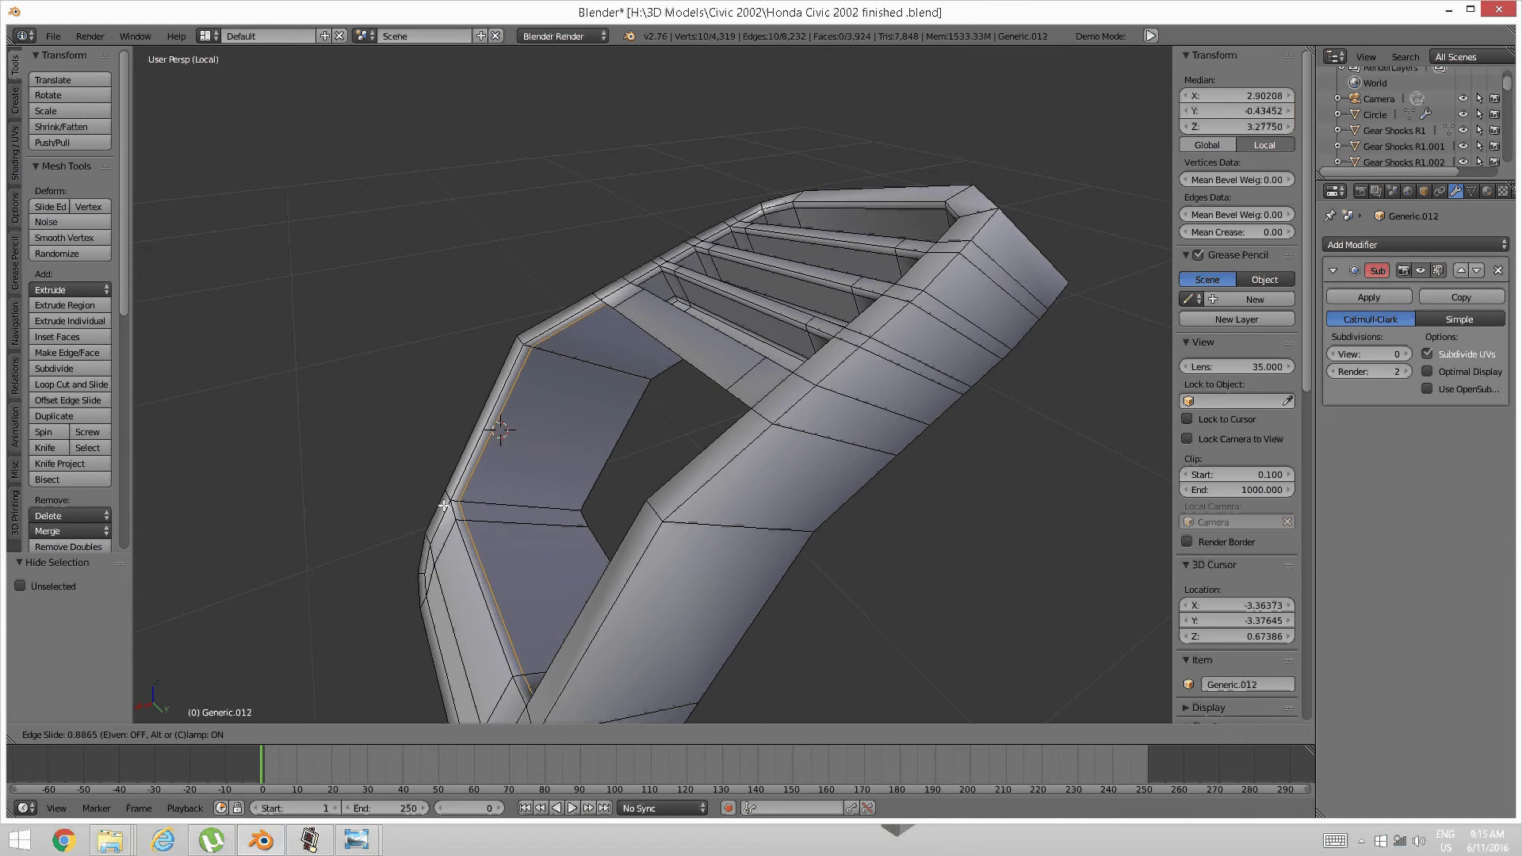
pyautogui.click(449, 507)
pyautogui.press('a')
pyautogui.moveTo(513, 502); pyautogui.dragTo(635, 512, button='middle')
pyautogui.hotkey('ctrl', 'r')
pyautogui.click(628, 508)
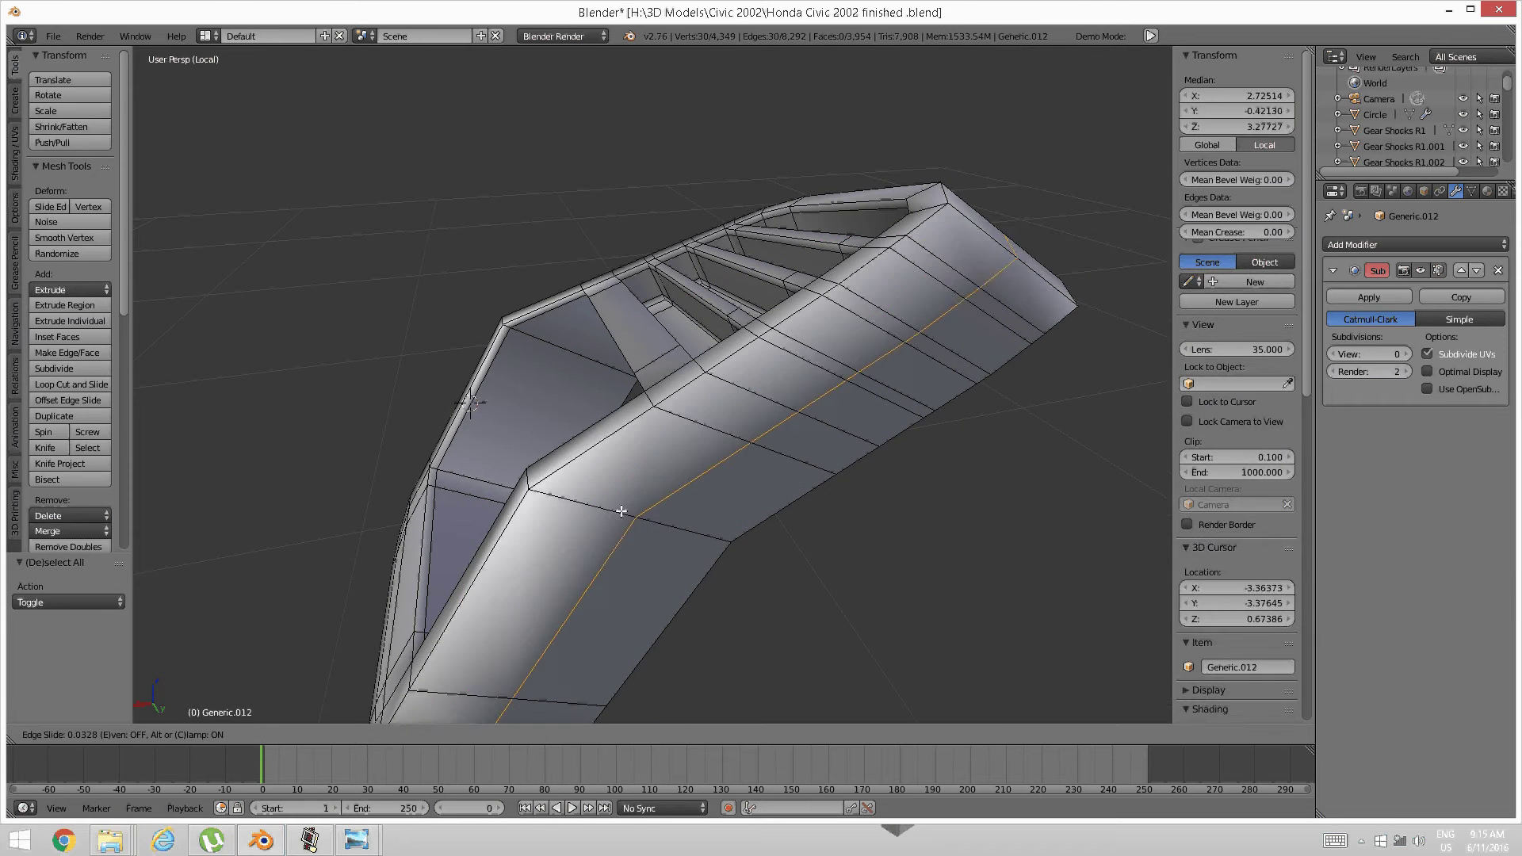
pyautogui.click(547, 491)
pyautogui.press('a')
# Reveal the hidden geometry, then isolate the dashboard panel surrounding the vent by selecting its linked geometry and hiding the rest
pyautogui.moveTo(547, 492); pyautogui.dragTo(671, 328, button='middle')
pyautogui.hotkey('alt', 'h')
pyautogui.press('a')
pyautogui.moveTo(635, 483); pyautogui.dragTo(654, 425, button='middle')
pyautogui.rightClick(912, 370)
pyautogui.hotkey('ctrl', 'l')
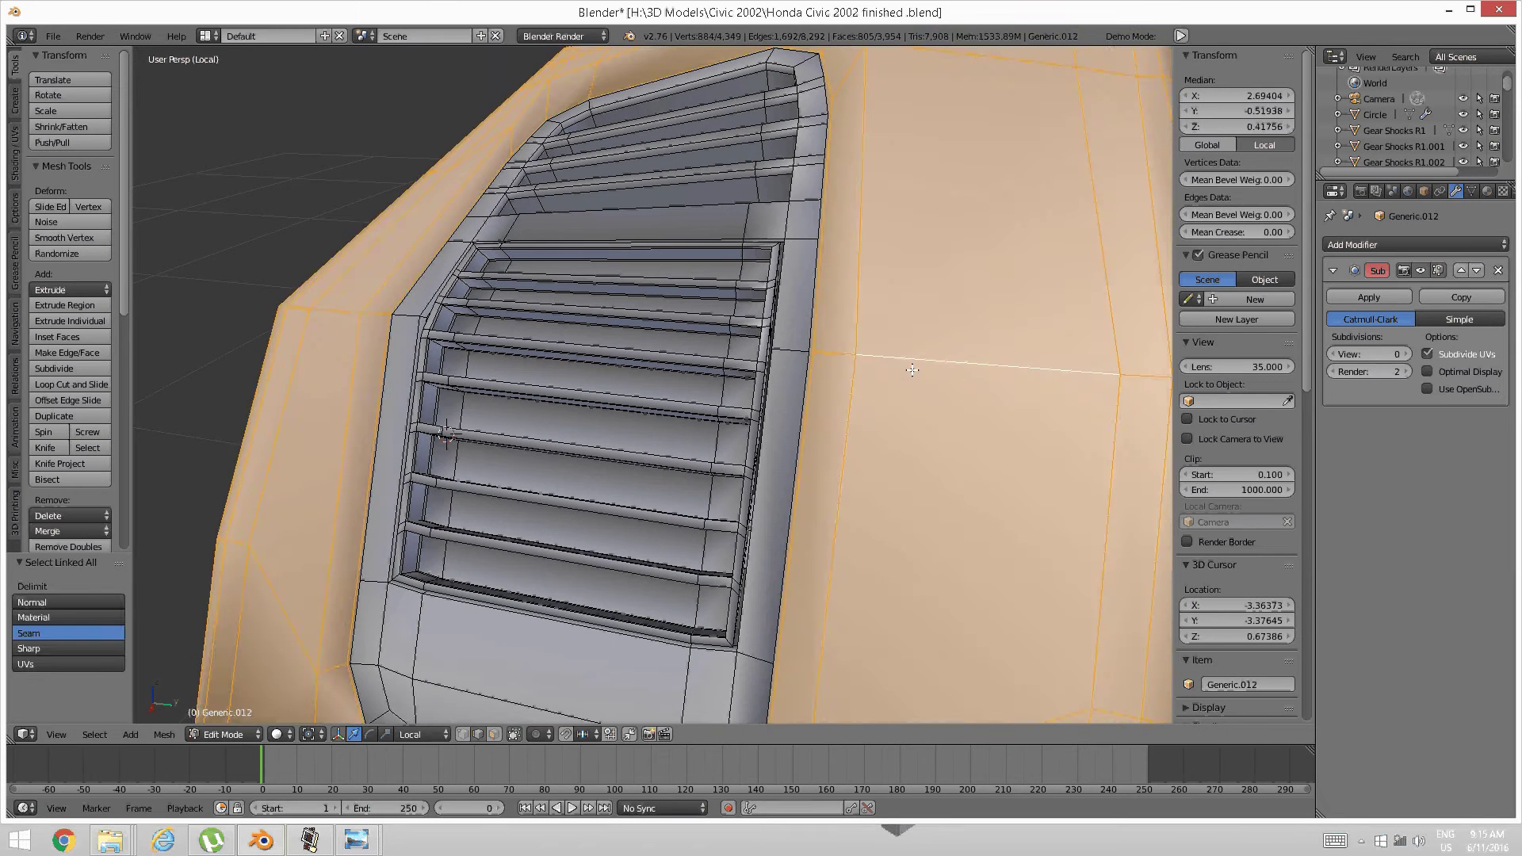
pyautogui.hotkey('ctrl', 'i')
pyautogui.press('h')
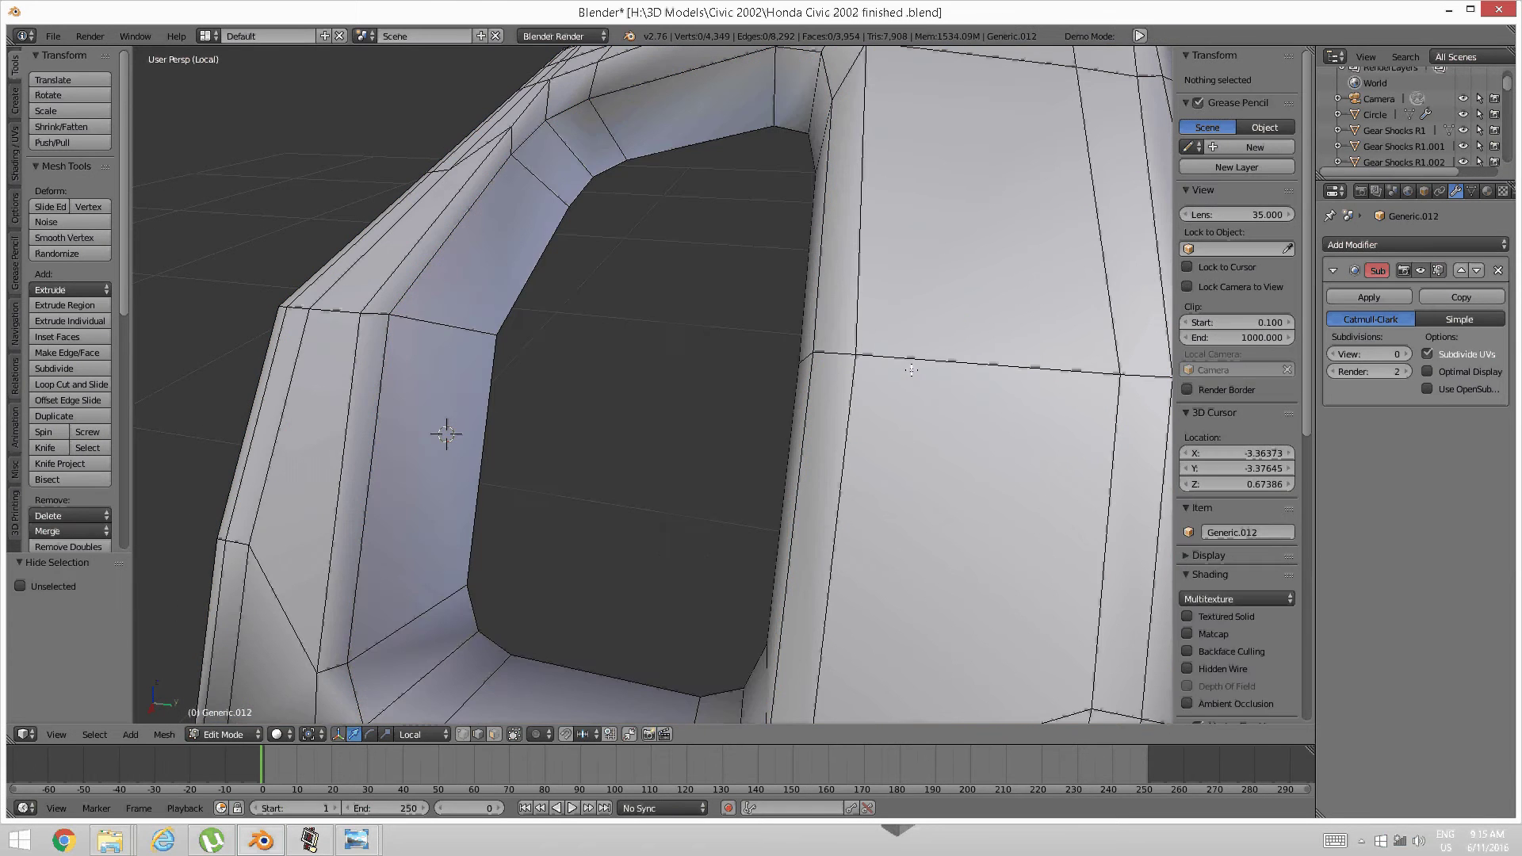
# Add a supporting edge loop inside the panel's vent opening, slid toward the front rim, and reveal the hidden geometry
pyautogui.hotkey('ctrl', 'r')
pyautogui.click(449, 326)
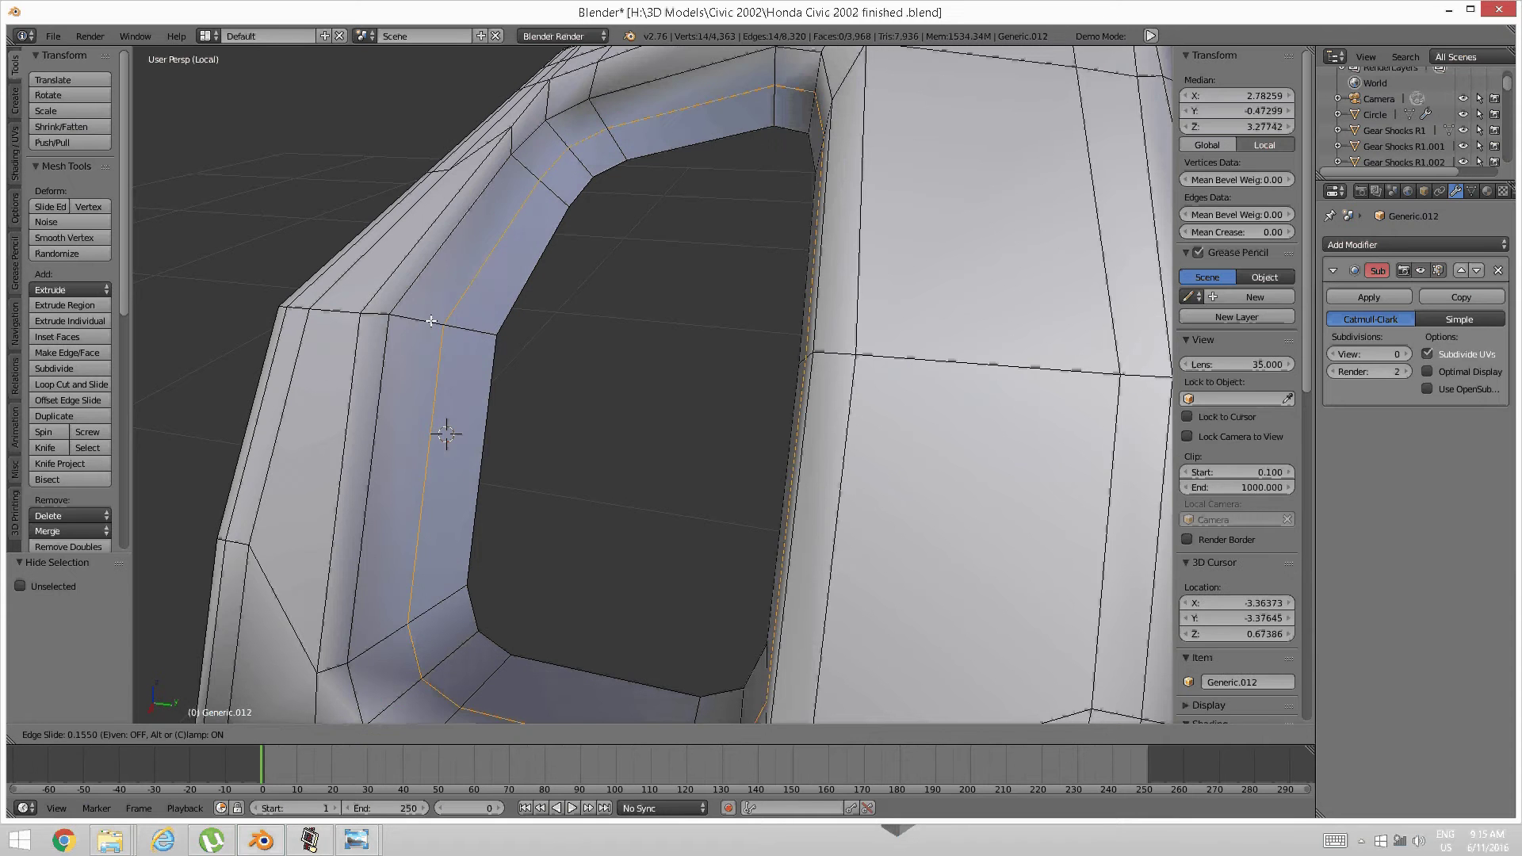
pyautogui.click(398, 314)
pyautogui.press('a')
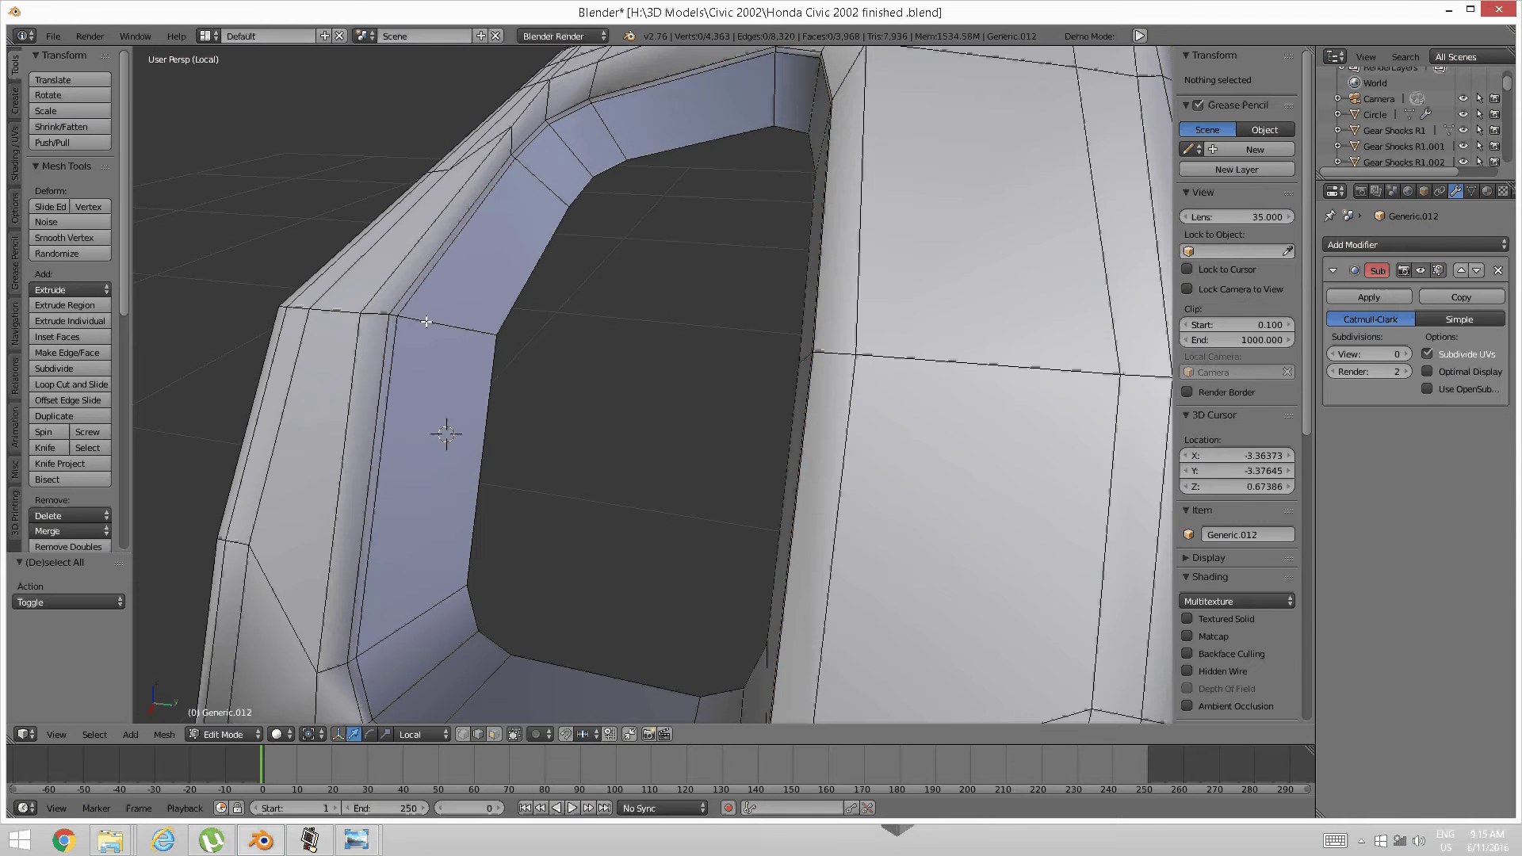
pyautogui.scroll(-2, 425, 319)
pyautogui.moveTo(425, 320); pyautogui.dragTo(489, 314, button='middle')
pyautogui.hotkey('alt', 'h')
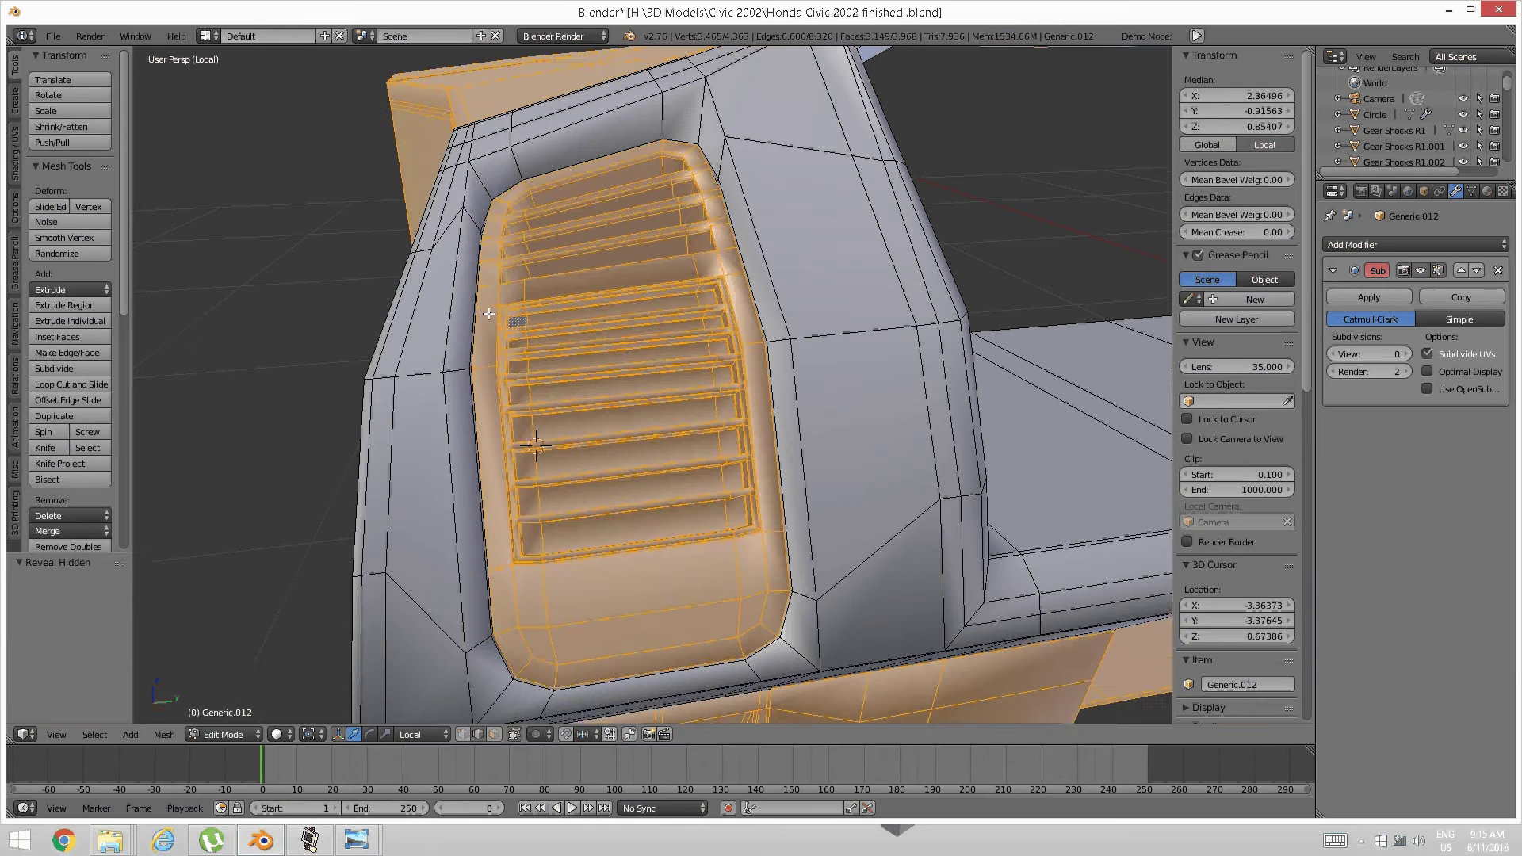
# Set the Subdivision Surface modifier's view level to 2, clear the selection, and switch to Object Mode
pyautogui.scroll(-4, 489, 314)
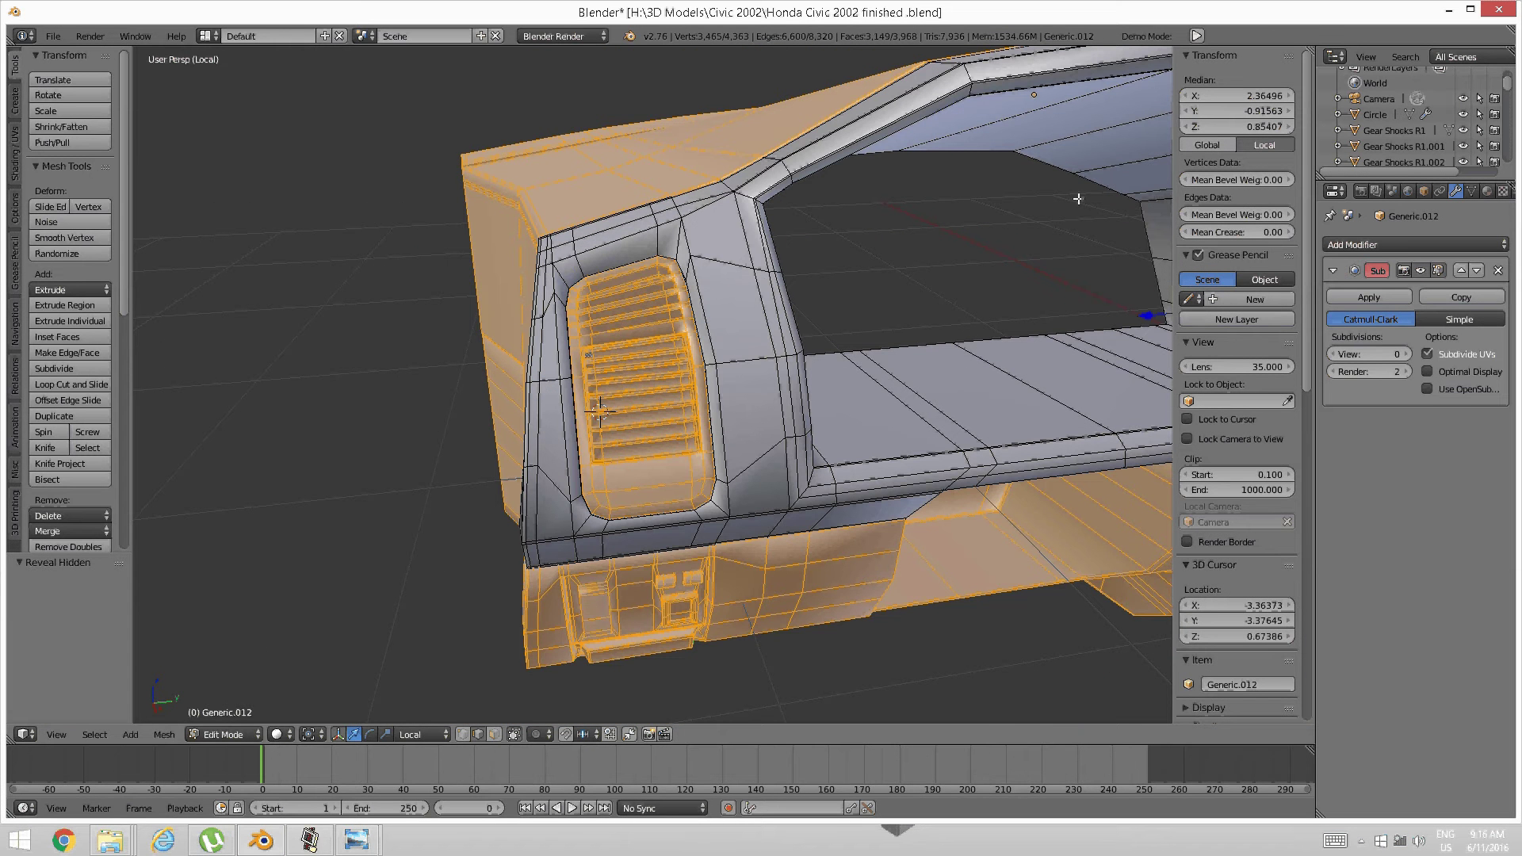
pyautogui.click(1408, 354)
pyautogui.click(1408, 354)
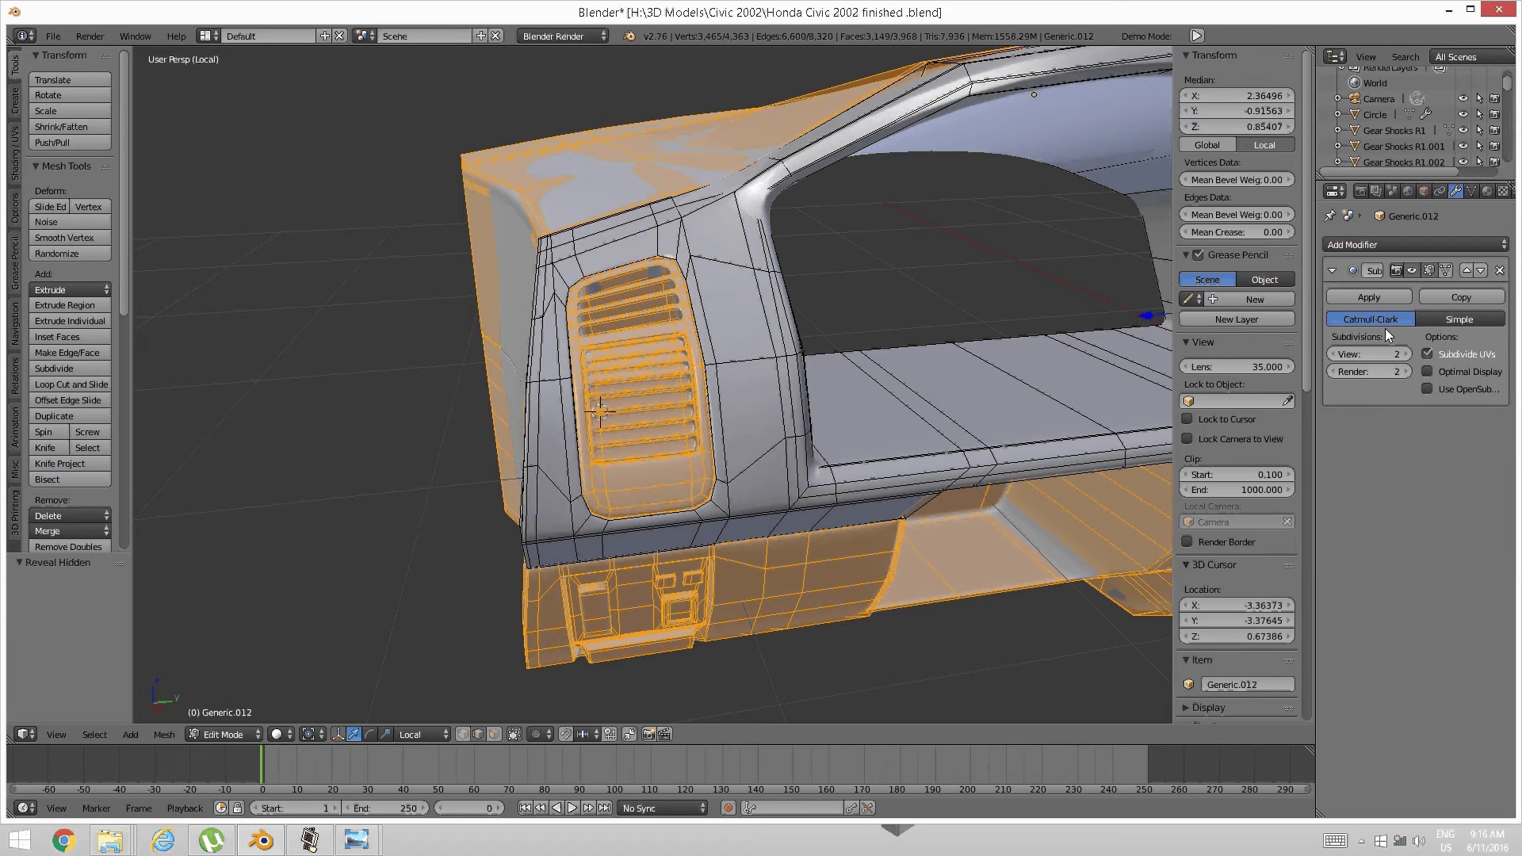
pyautogui.moveTo(880, 305); pyautogui.dragTo(747, 377, button='middle')
pyautogui.press('a')
pyautogui.press('Tab')
pyautogui.click(609, 357)
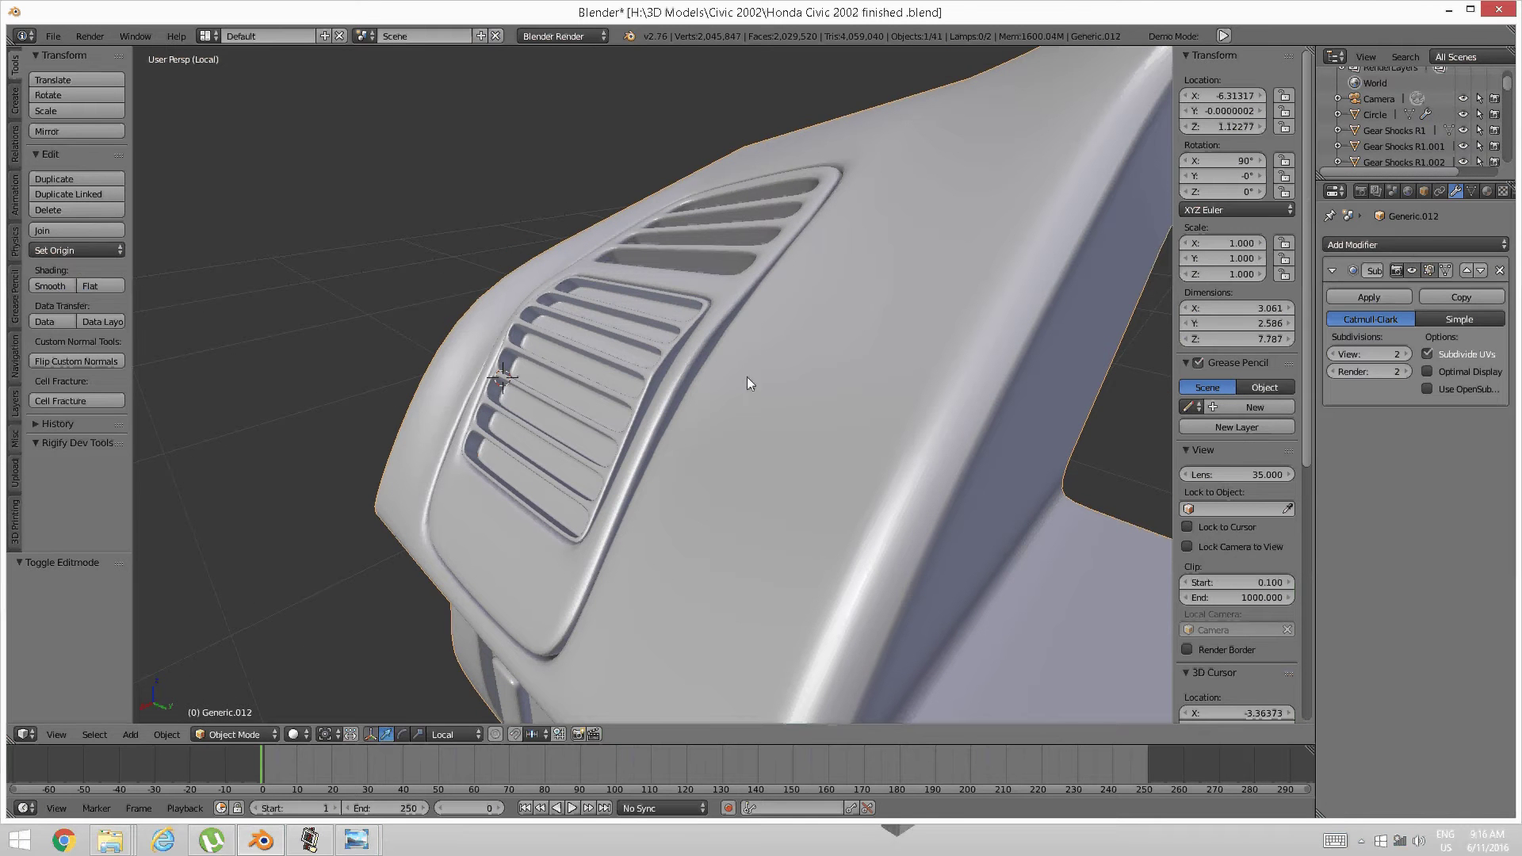
# Return to Edit Mode and add a centred edge loop across the panel beside the lower slatted vent
pyautogui.press('Tab')
pyautogui.click(642, 375)
pyautogui.press('Tab')
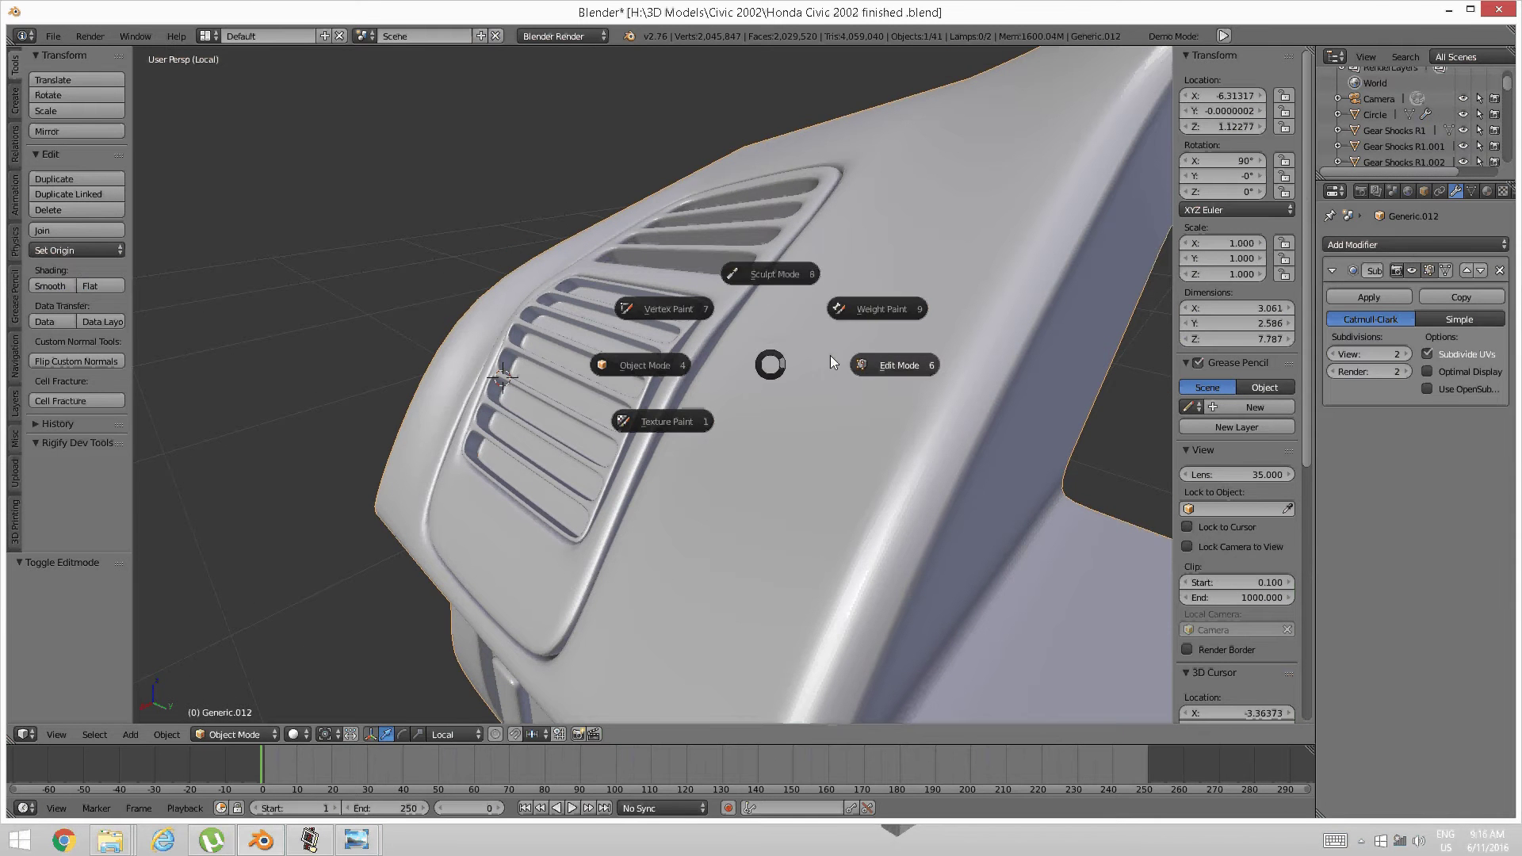
pyautogui.click(881, 365)
pyautogui.moveTo(783, 396); pyautogui.dragTo(703, 450, button='middle')
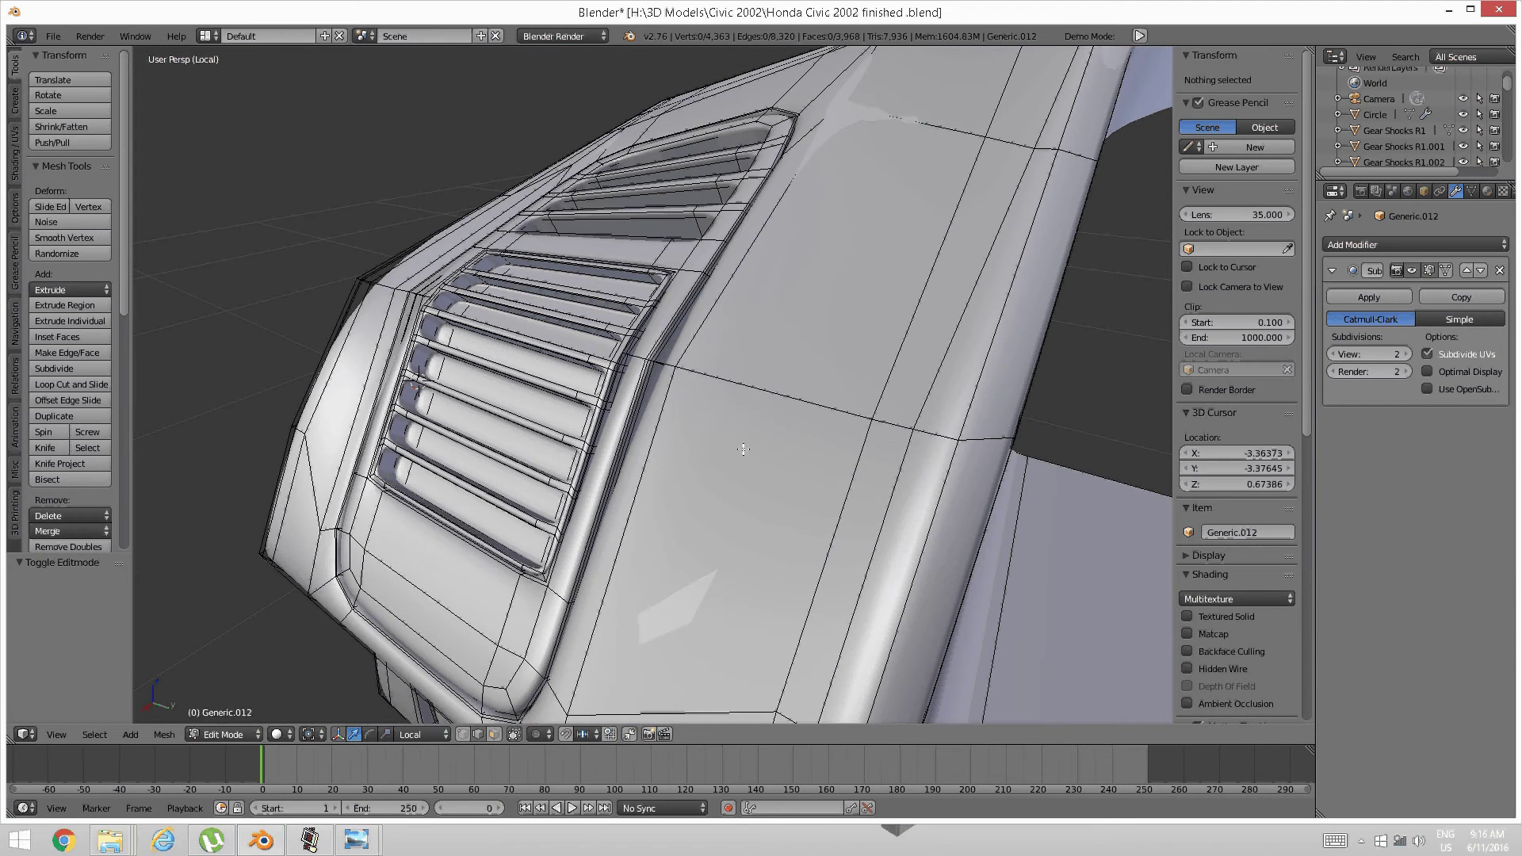
pyautogui.hotkey('ctrl', 'r')
pyautogui.click(641, 485)
pyautogui.rightClick(641, 485)
pyautogui.press('a')
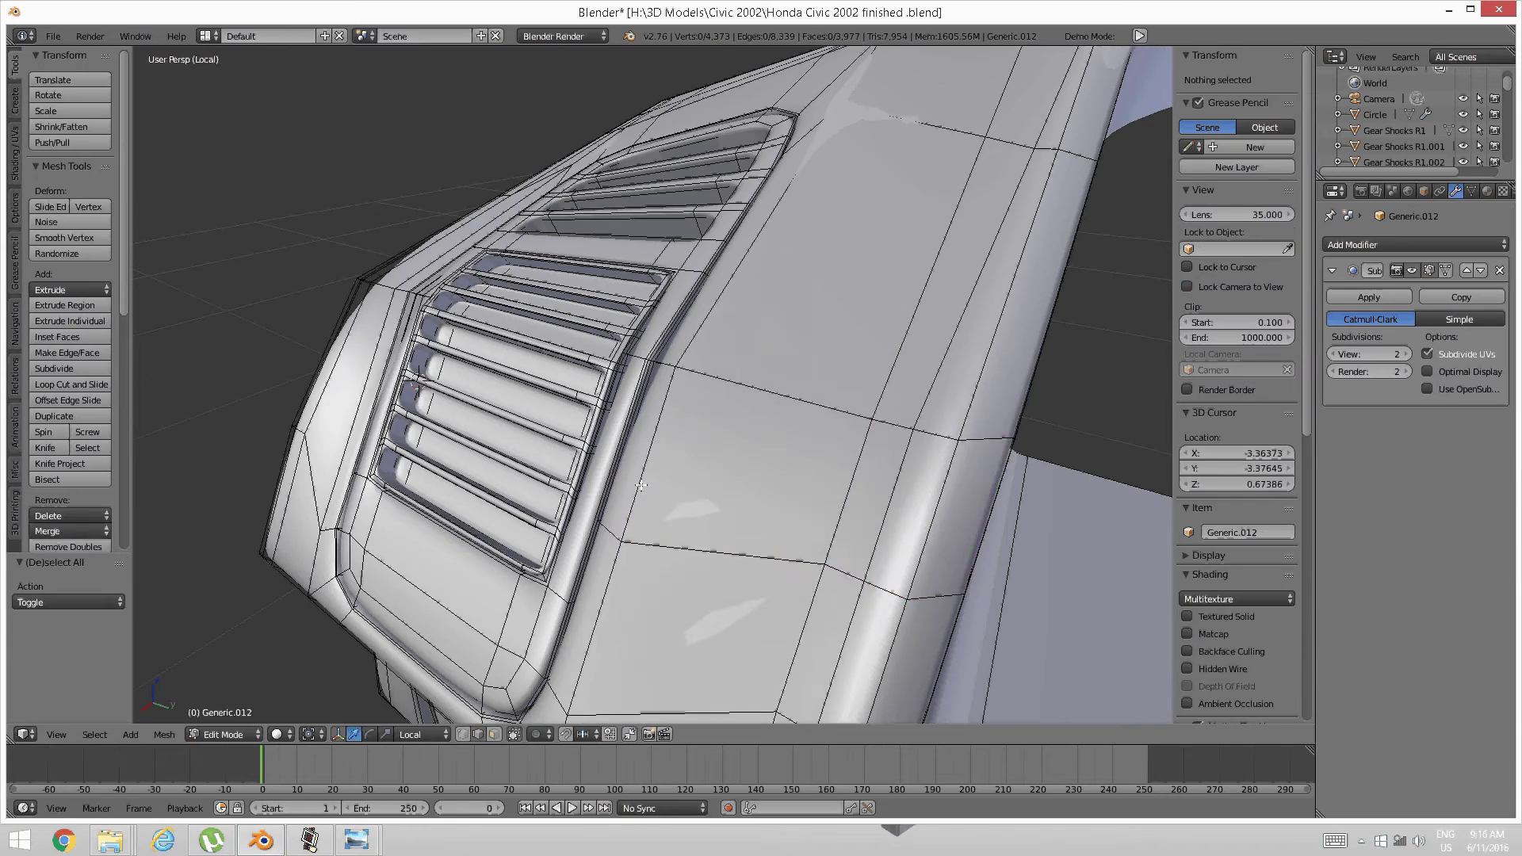
# Add another centred edge loop across the panel beside the upper slats and clear the selection
pyautogui.moveTo(641, 485); pyautogui.dragTo(730, 467, button='middle')
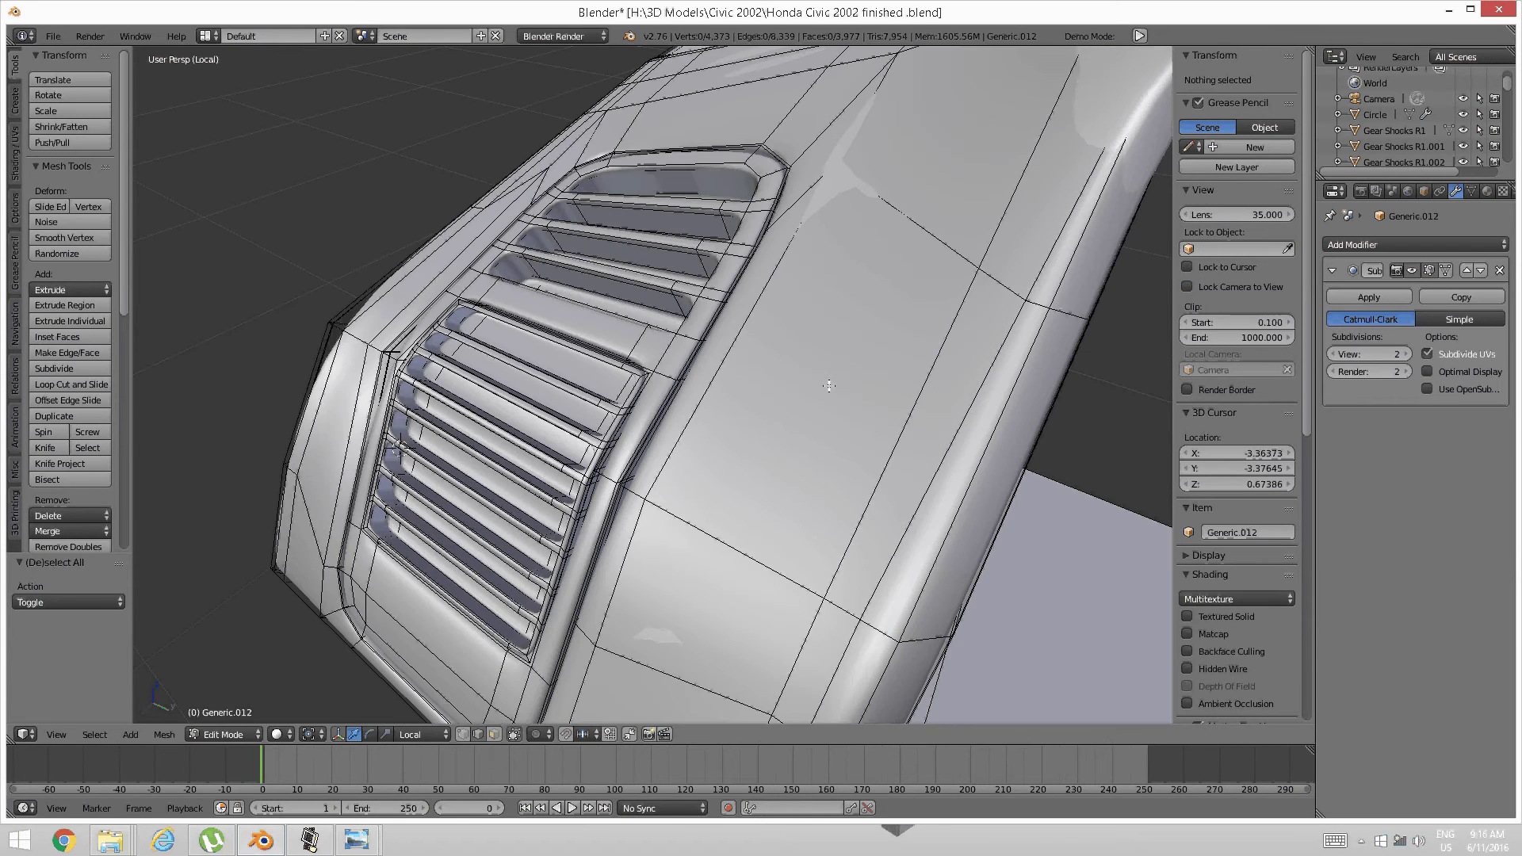
pyautogui.hotkey('ctrl', 'r')
pyautogui.click(753, 353)
pyautogui.rightClick(753, 354)
pyautogui.press('a')
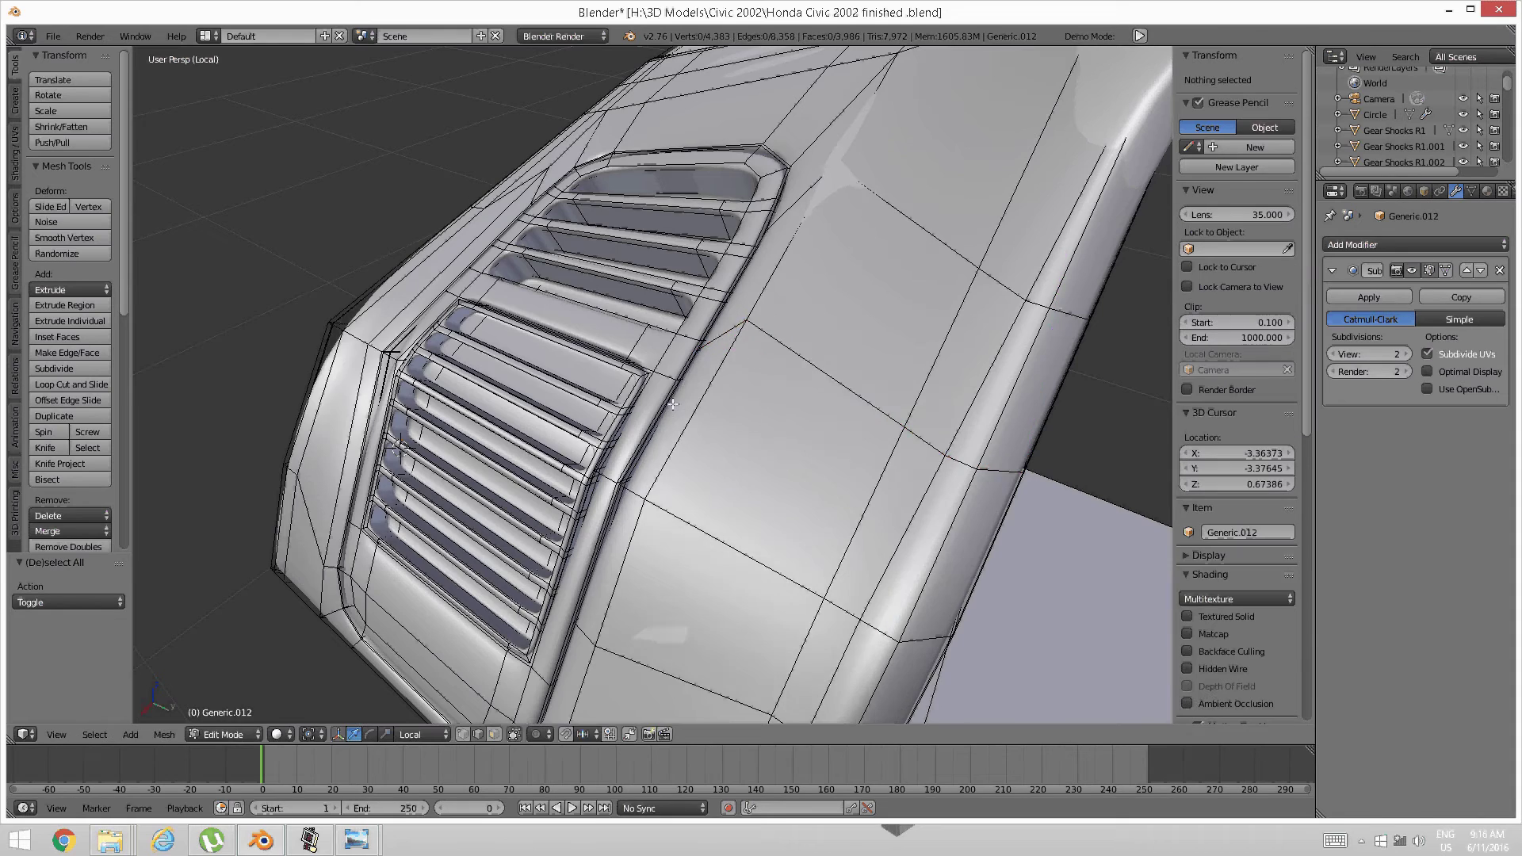
# Add two centred edge loops across the dashboard's outer edge strip, one on each side of its bend near the vent
pyautogui.moveTo(672, 405); pyautogui.dragTo(596, 421, button='middle')
pyautogui.hotkey('ctrl', 'r')
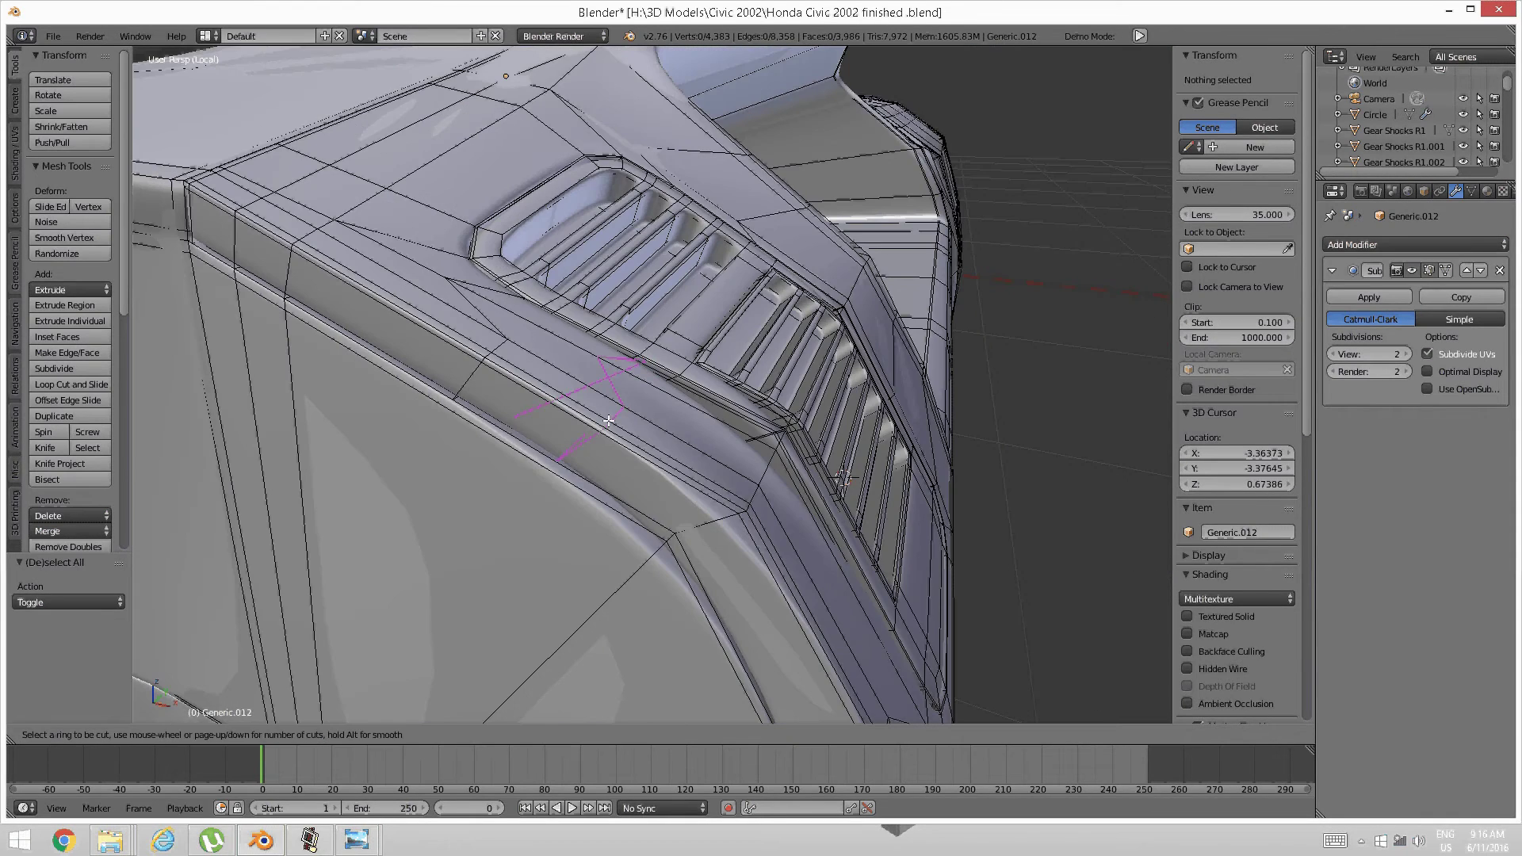
pyautogui.click(609, 421)
pyautogui.rightClick(609, 421)
pyautogui.press('a')
pyautogui.keyDown('shift'); pyautogui.moveTo(753, 493); pyautogui.dragTo(826, 384, button='middle'); pyautogui.keyUp('shift')
pyautogui.hotkey('ctrl', 'r')
pyautogui.click(721, 427)
pyautogui.rightClick(721, 427)
pyautogui.press('a')
# Add two edge loops across the dashboard's flat end face, lined up with the new cuts in its border strip
pyautogui.scroll(-3, 721, 428)
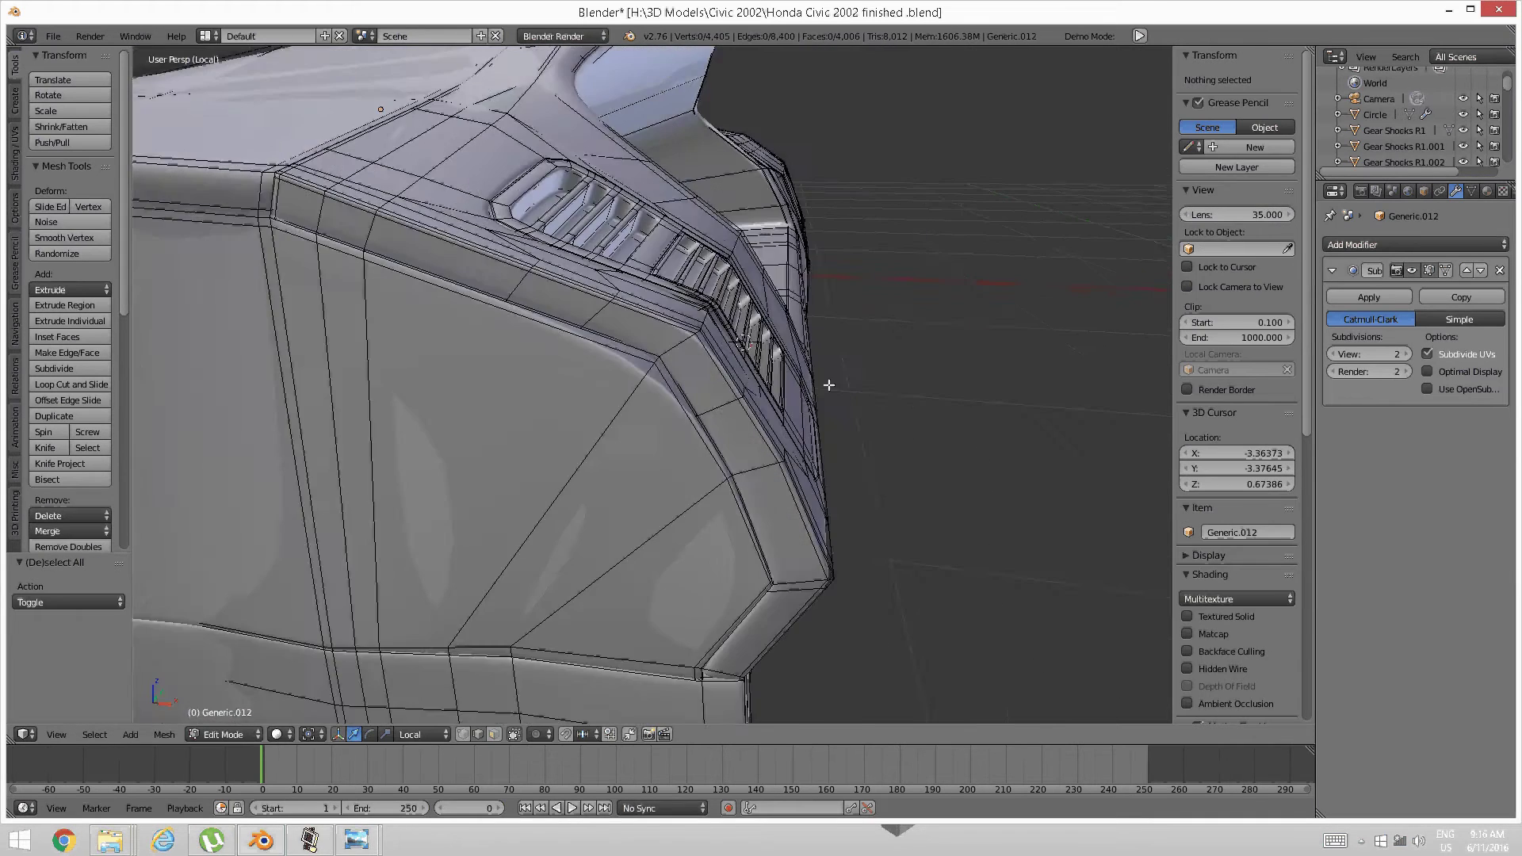
pyautogui.scroll(3, 825, 384)
pyautogui.moveTo(723, 402); pyautogui.dragTo(799, 329, button='middle')
pyautogui.hotkey('ctrl', 'r')
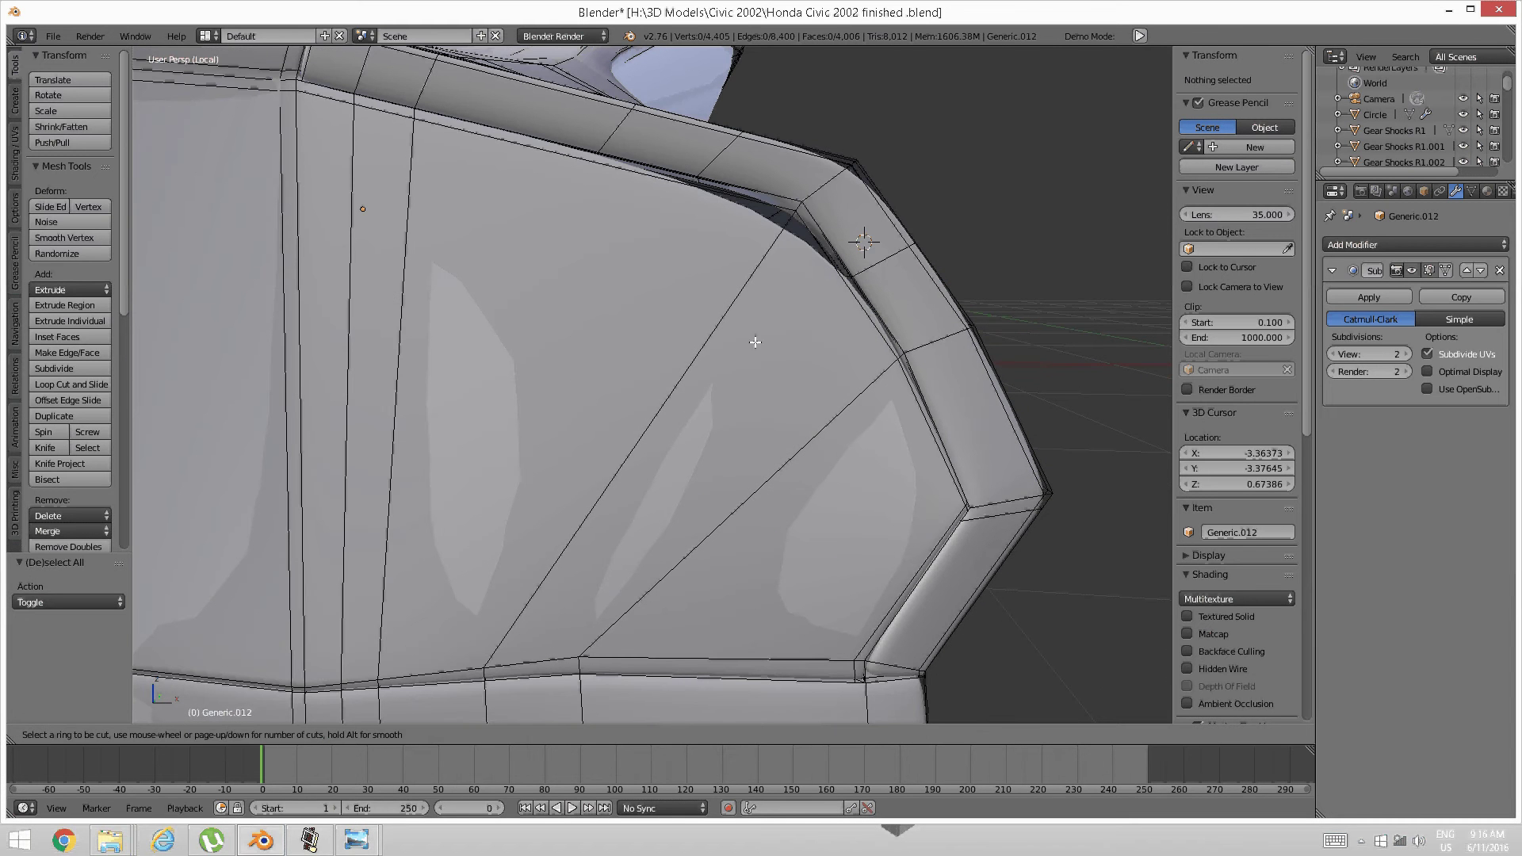
pyautogui.doubleClick(647, 201)
pyautogui.press('a')
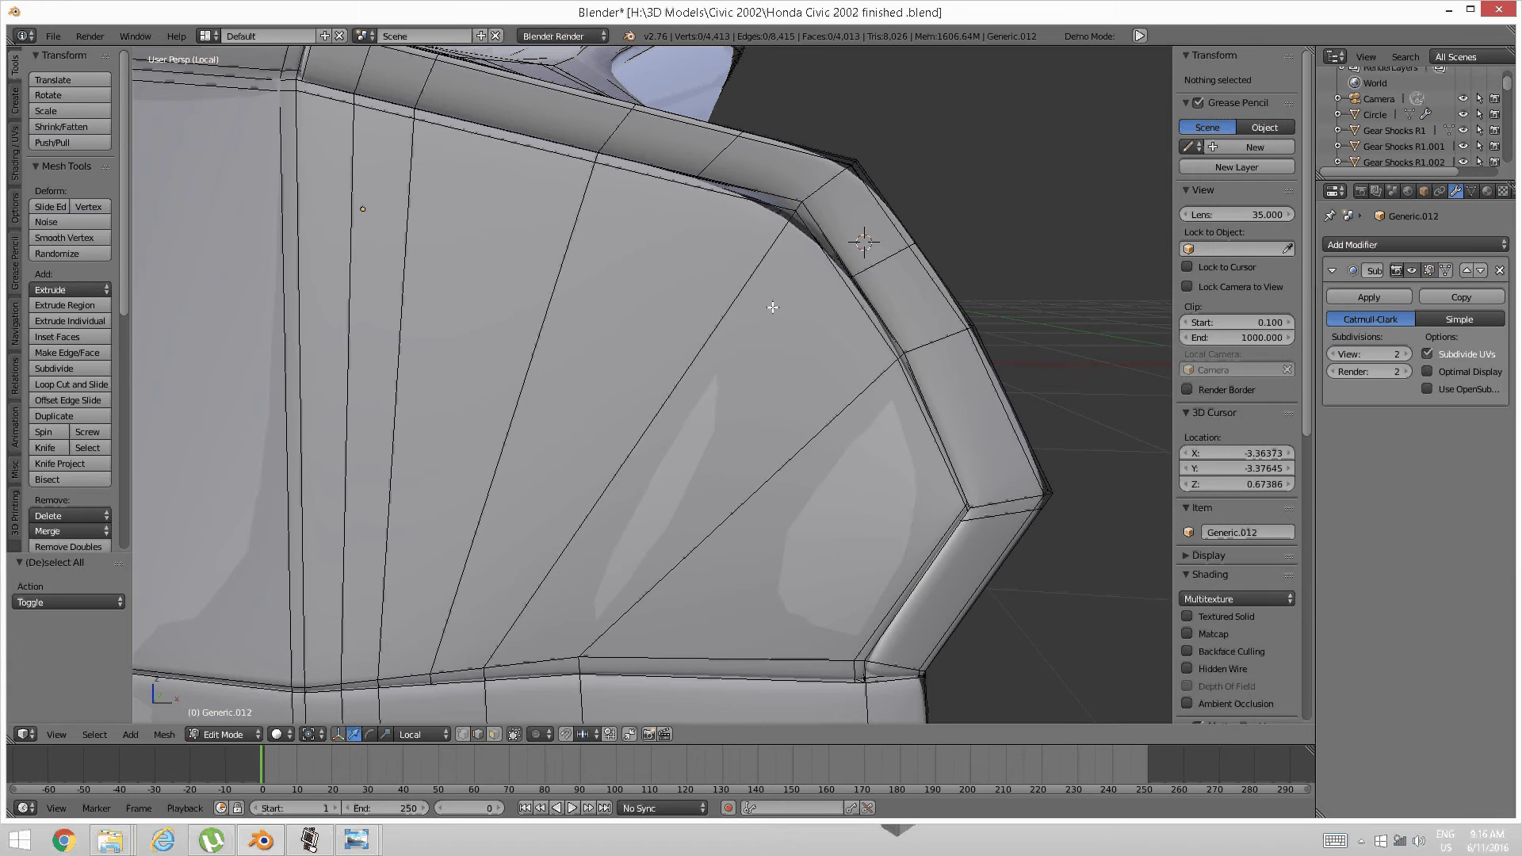
pyautogui.hotkey('ctrl', 'r')
pyautogui.doubleClick(828, 291)
pyautogui.press('a')
# Slide the newly added edge beside the end face's upper corner by about 0.4 toward that corner and clear the selection
pyautogui.scroll(-2, 828, 291)
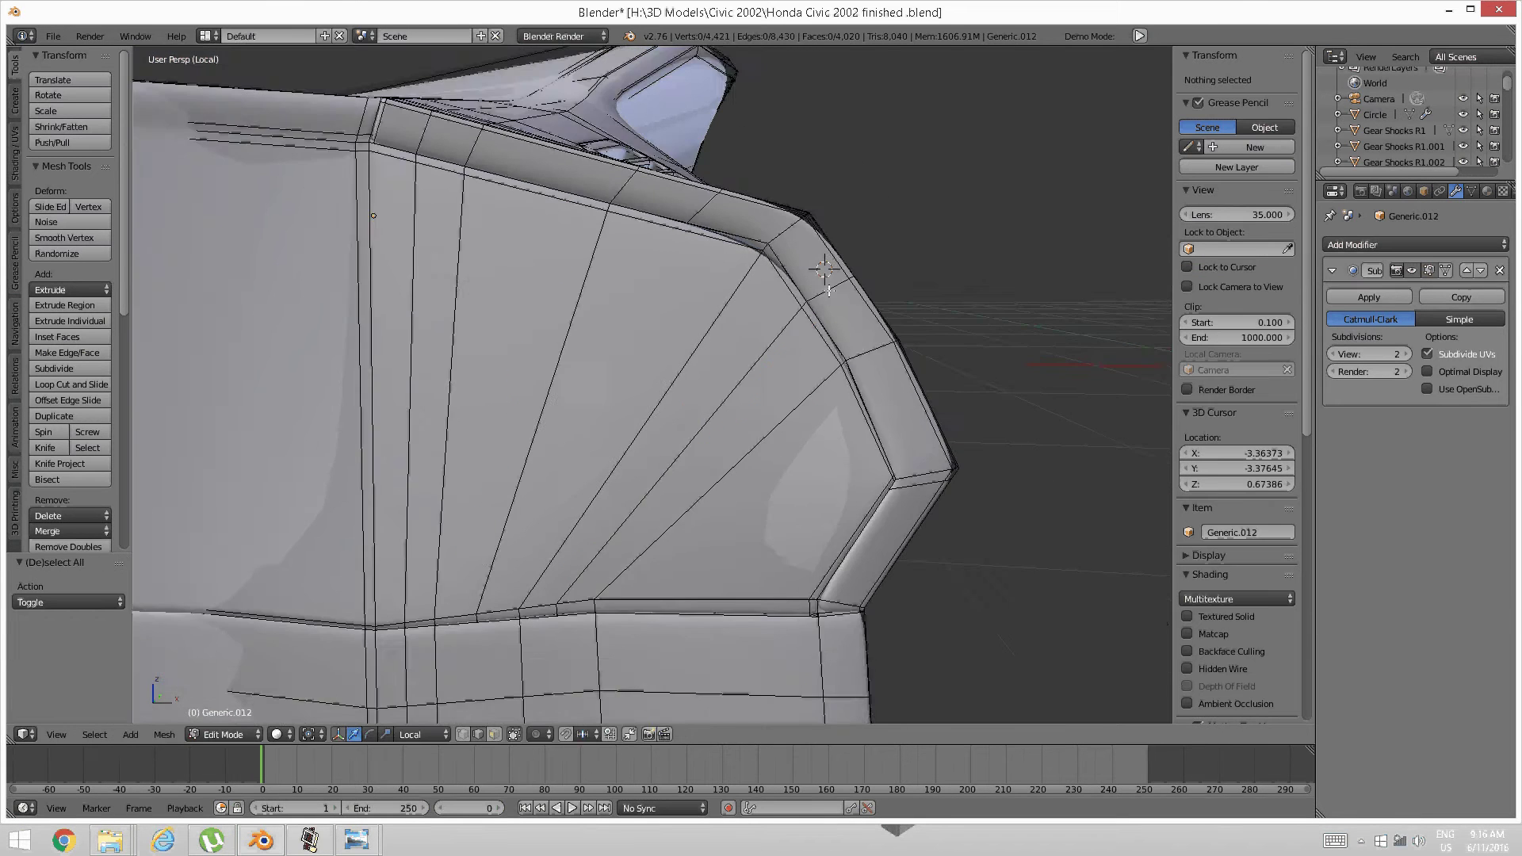
pyautogui.moveTo(828, 291)
pyautogui.mouseDown(button='middle')
pyautogui.moveTo(698, 325)
pyautogui.moveTo(754, 331)
pyautogui.moveTo(849, 272)
pyautogui.mouseUp(button='middle')
pyautogui.scroll(5, 754, 330)
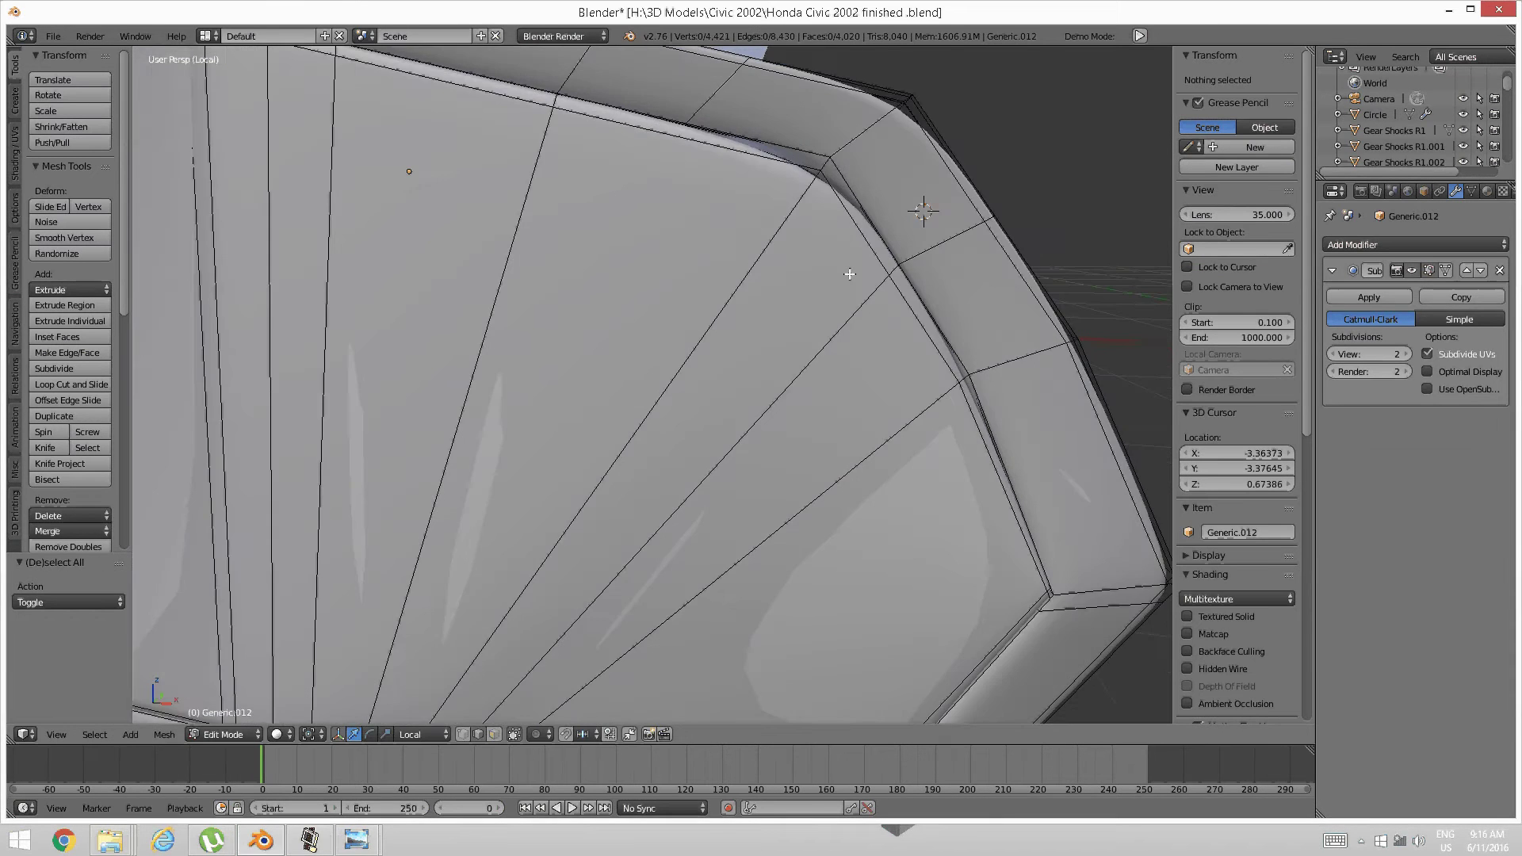
pyautogui.keyDown('alt'); pyautogui.rightClick(866, 297); pyautogui.keyUp('alt')
pyautogui.hotkey('ctrl', 'e')
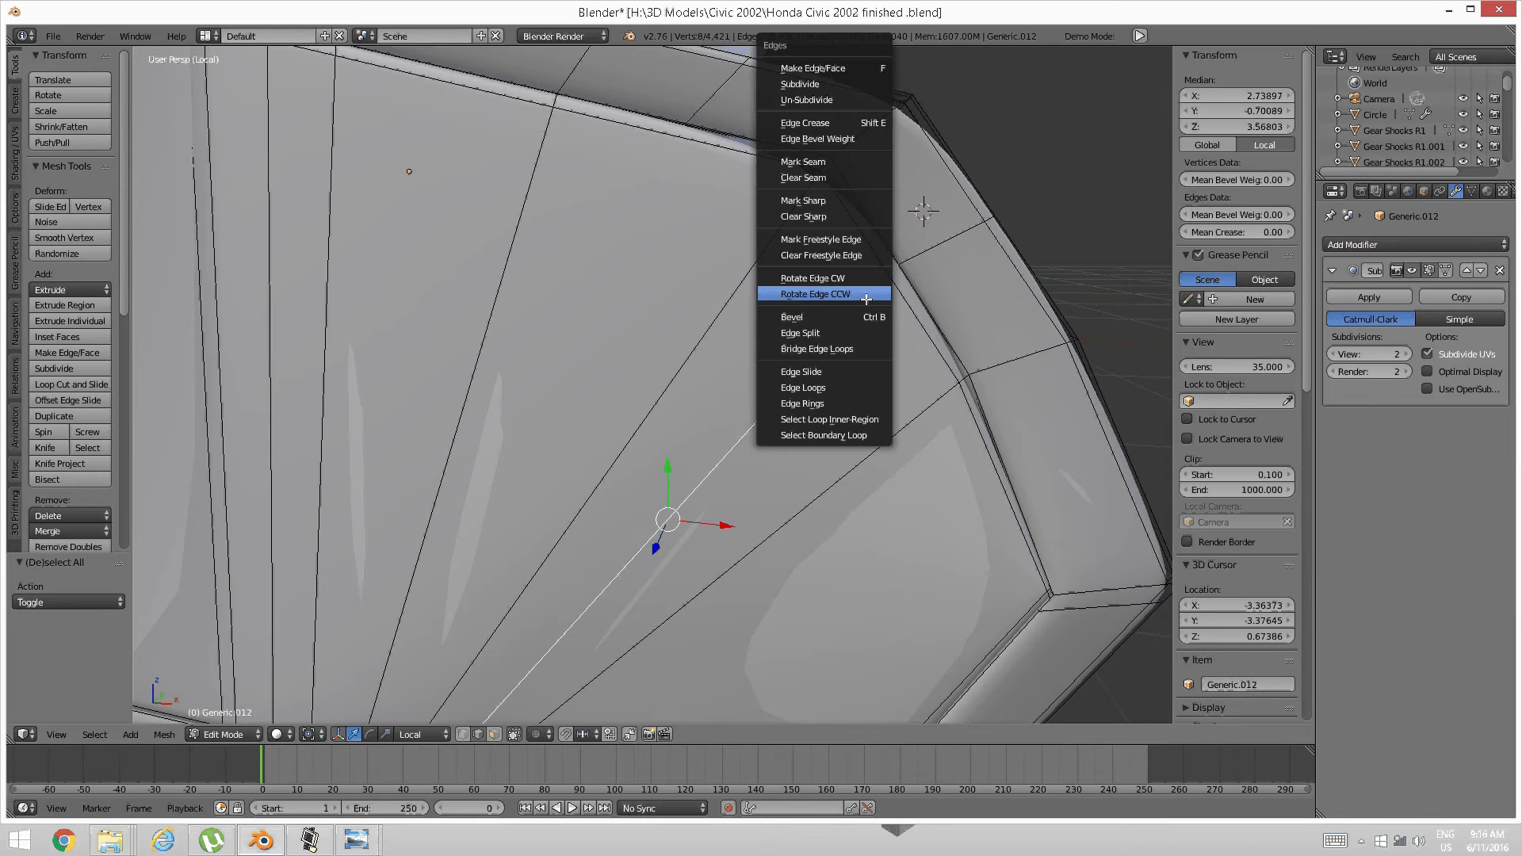
pyautogui.click(848, 318)
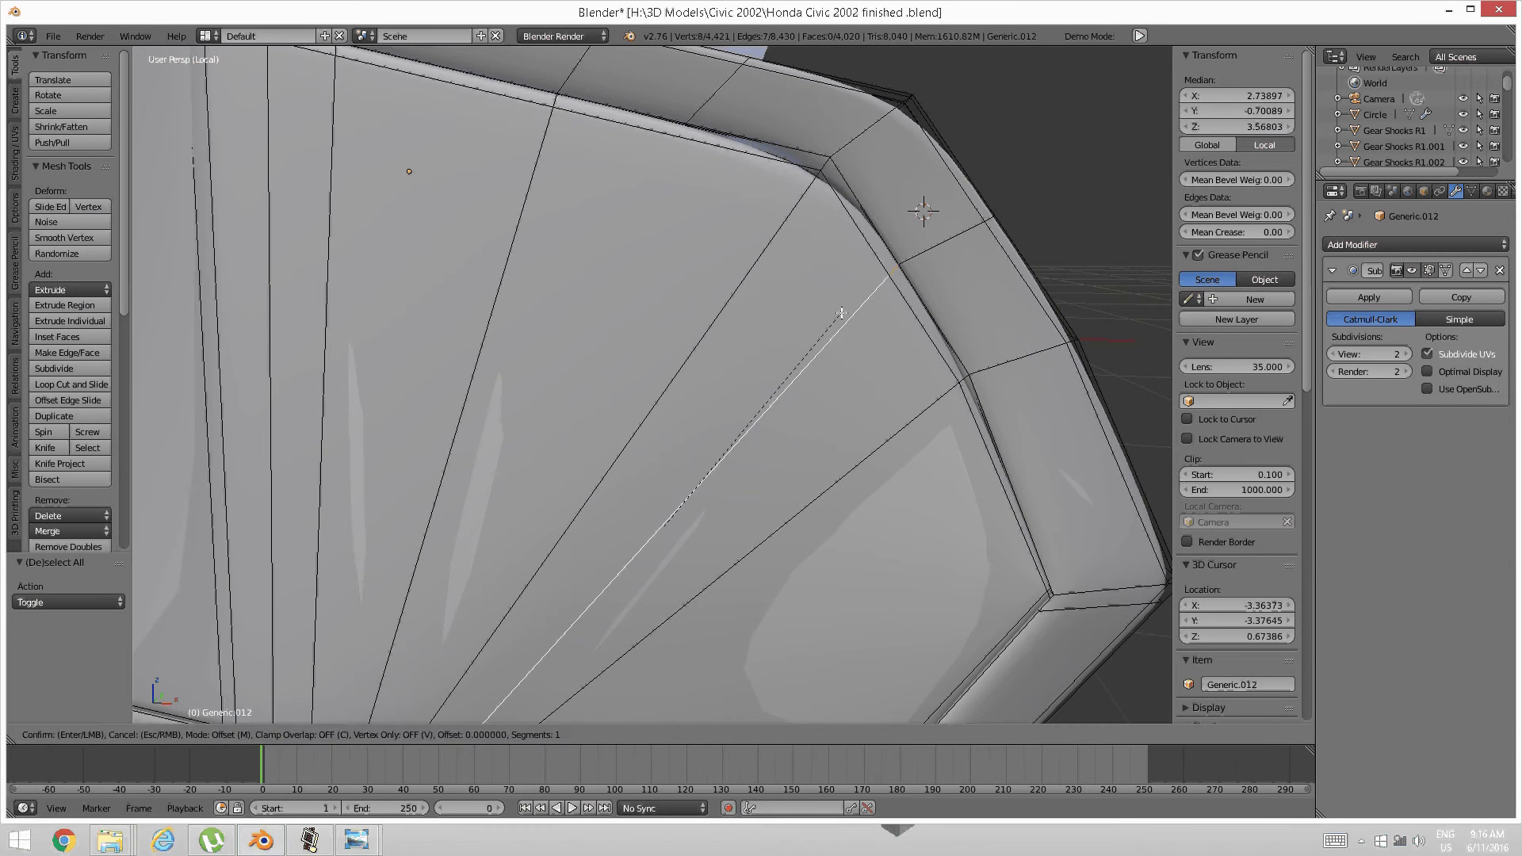
pyautogui.rightClick(842, 313)
pyautogui.hotkey('ctrl', 'e')
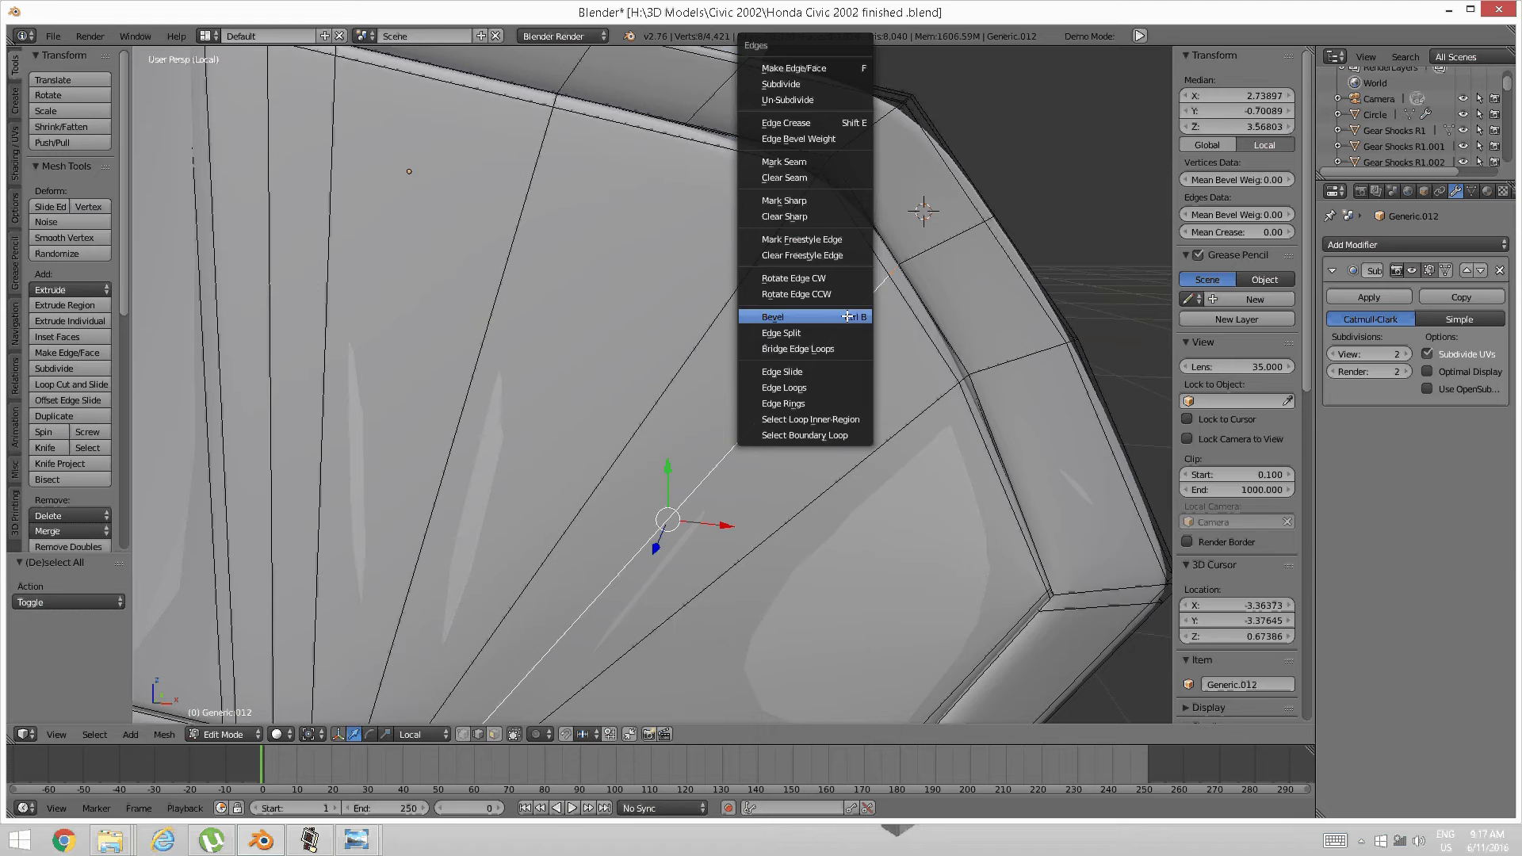
pyautogui.click(826, 364)
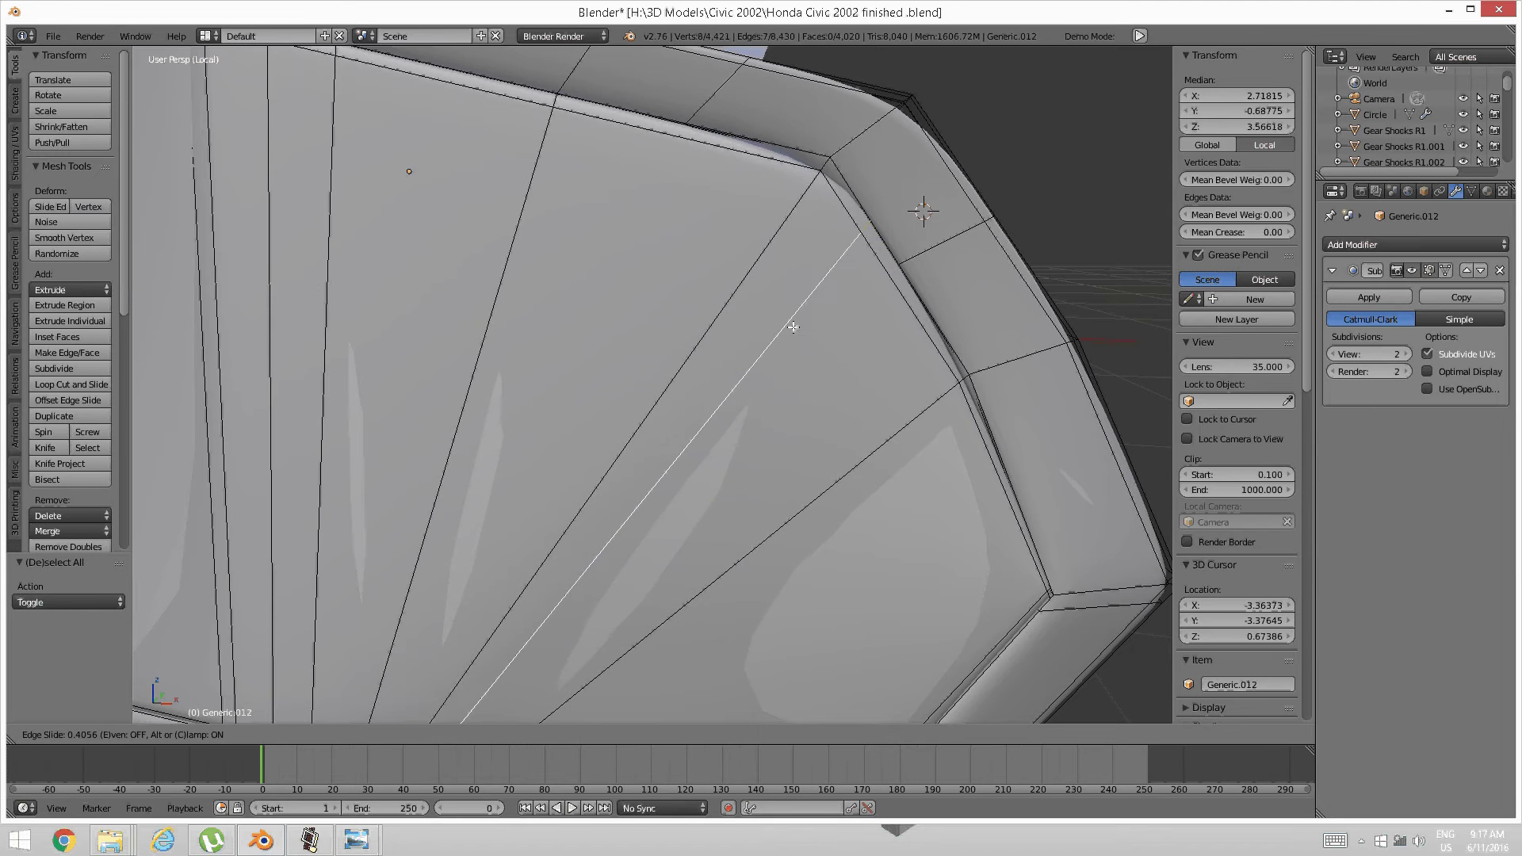
pyautogui.click(795, 322)
pyautogui.press('a')
# Switch to Object Mode and examine the smoothed vent and the surrounding dashboard surface
pyautogui.scroll(-5, 799, 320)
pyautogui.moveTo(799, 320); pyautogui.dragTo(668, 370, button='middle')
pyautogui.scroll(2, 720, 360)
pyautogui.press('Tab')
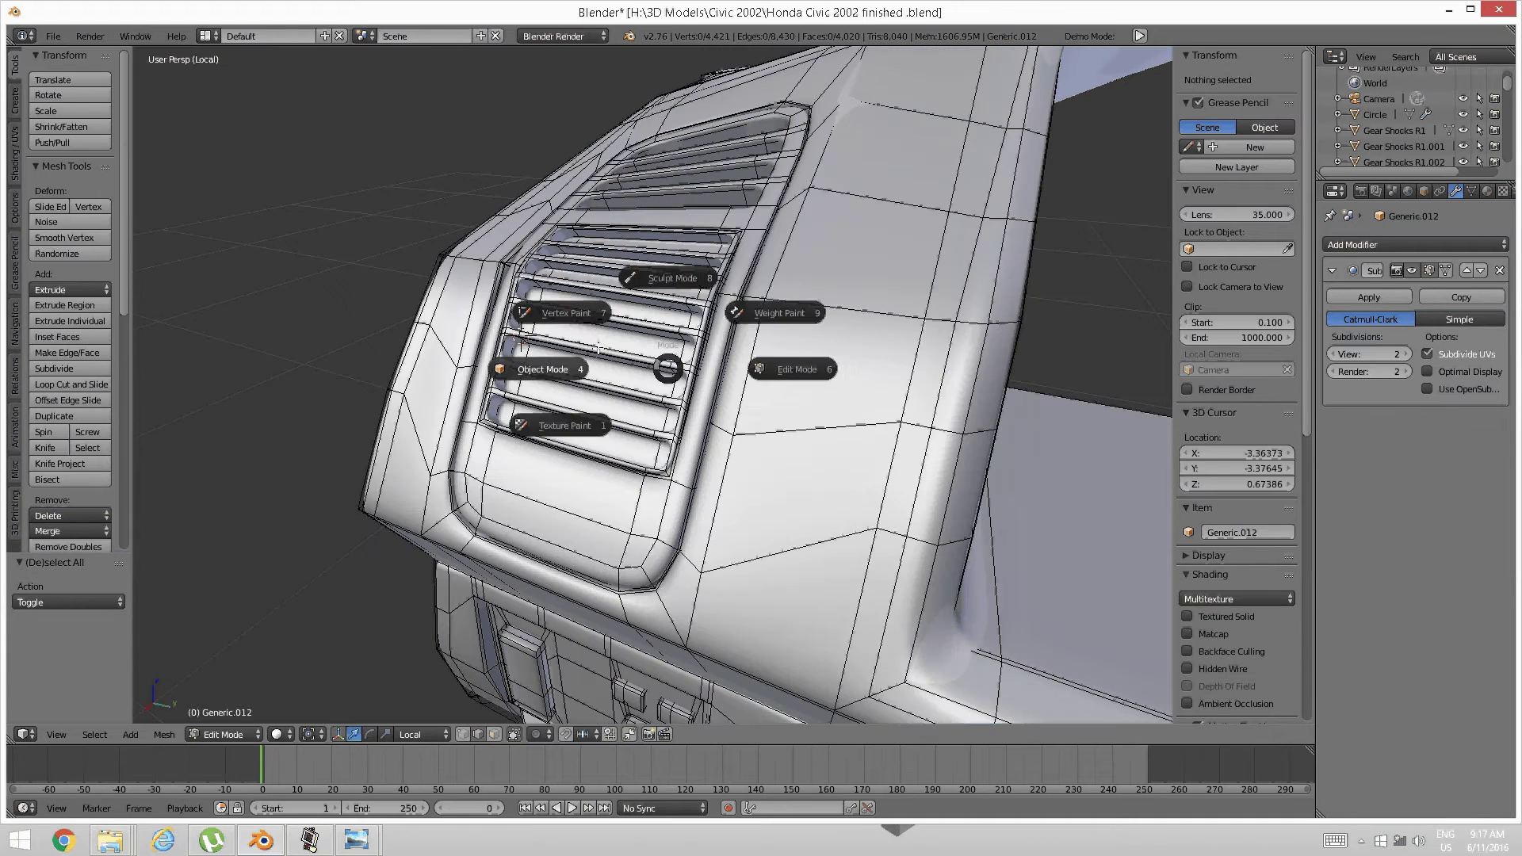
pyautogui.click(542, 366)
pyautogui.moveTo(812, 325); pyautogui.dragTo(707, 364, button='middle')
pyautogui.scroll(2, 739, 375)
# Return to Edit Mode and isolate the lower slatted vent by selecting its linked geometry and hiding the rest
pyautogui.press('Tab')
pyautogui.click(740, 361)
pyautogui.hotkey('ctrl', 'l')
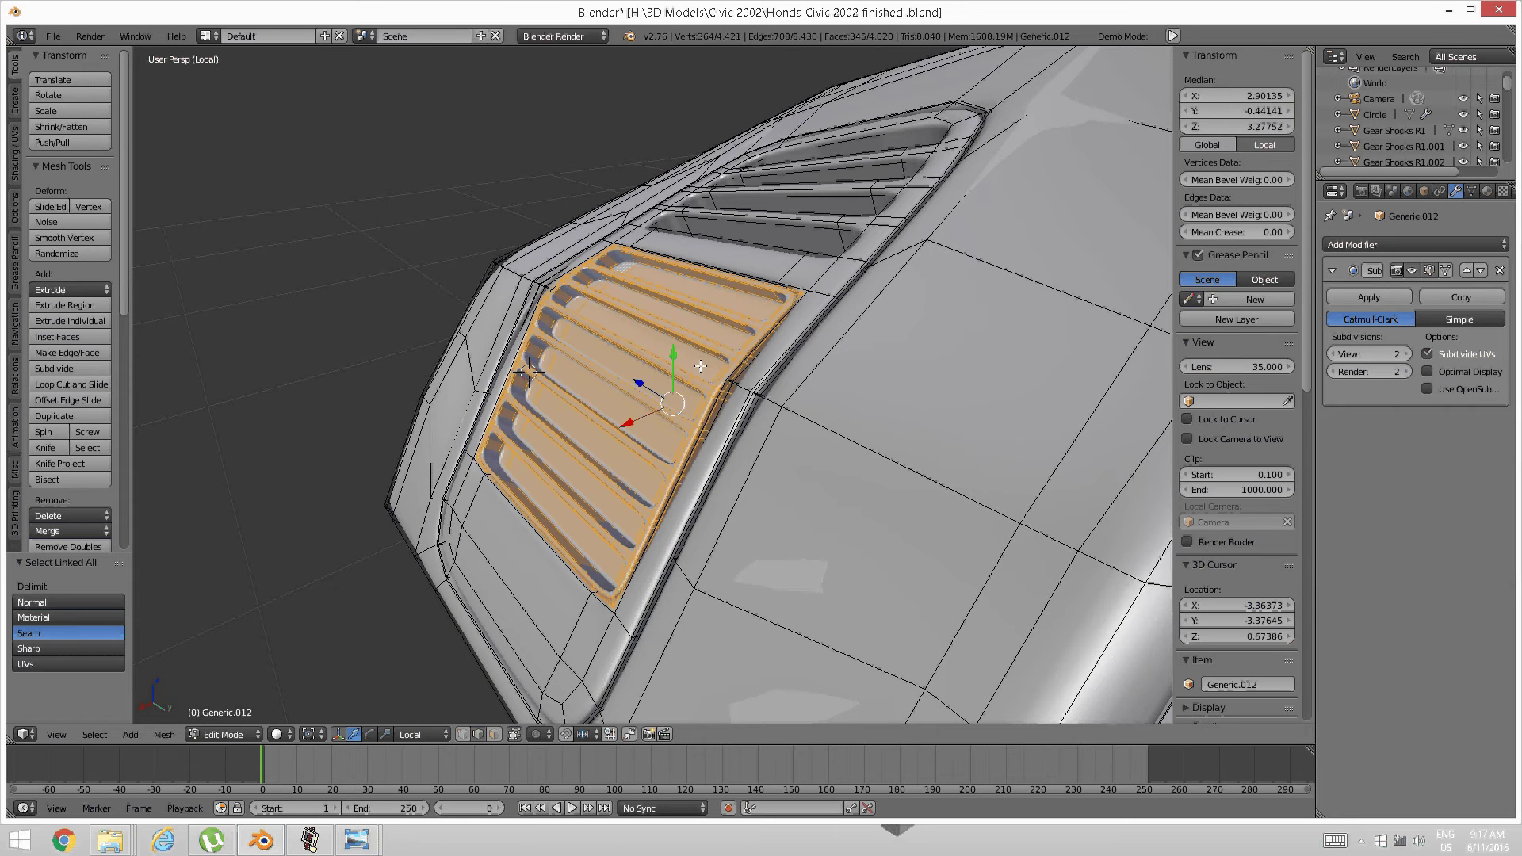
pyautogui.hotkey('ctrl', 'i')
pyautogui.press('h')
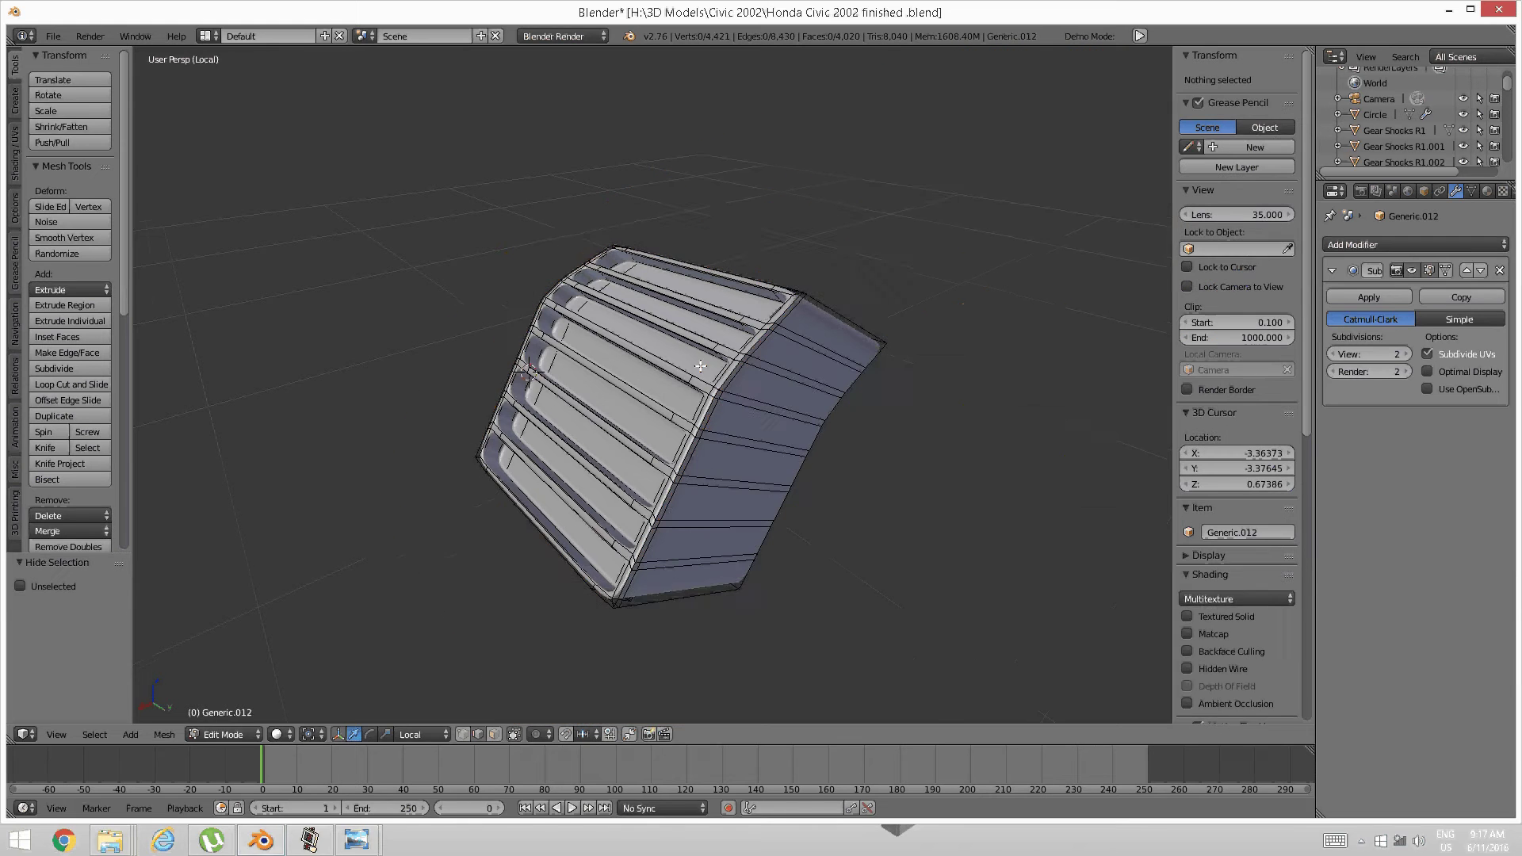
# In face select mode, select the face loop running along an upper slat and the side wall, and enable proportional editing
pyautogui.scroll(2, 702, 363)
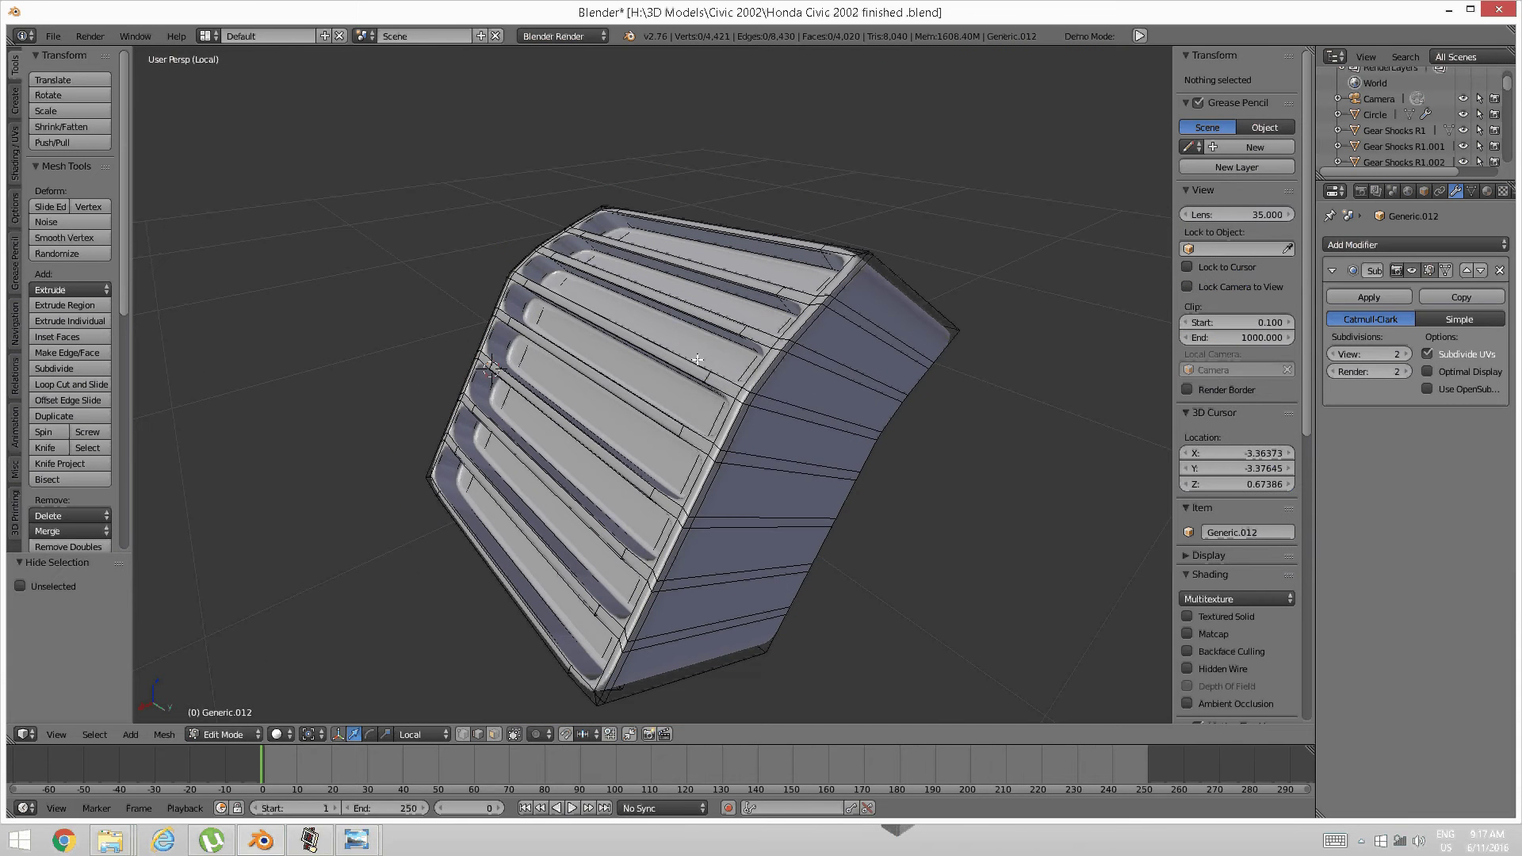
pyautogui.hotkey('ctrl', 'Tab')
pyautogui.click(704, 372)
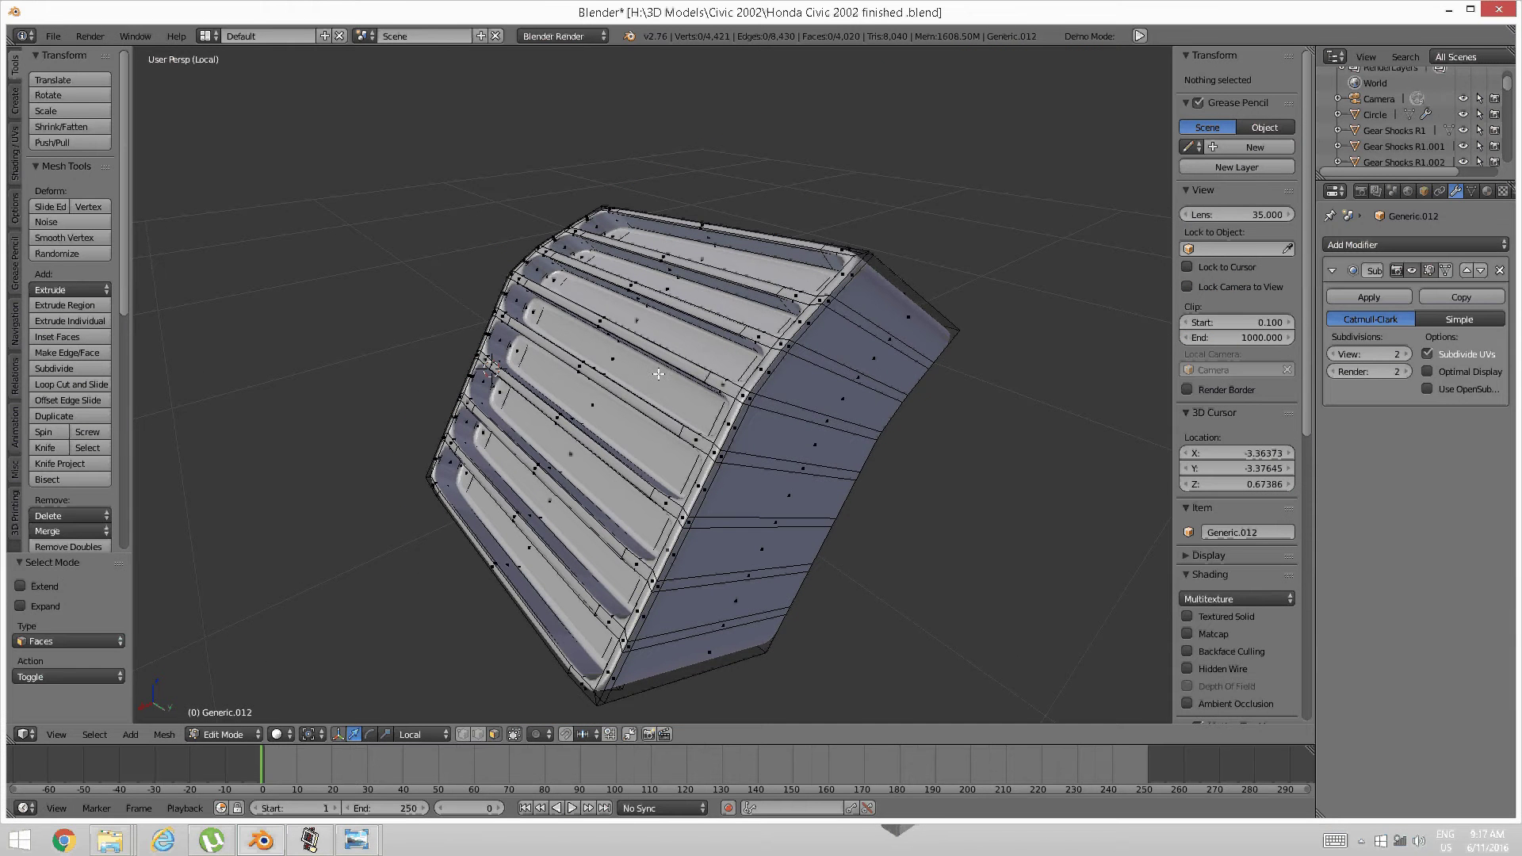
pyautogui.keyDown('alt'); pyautogui.rightClick(707, 379); pyautogui.keyUp('alt')
pyautogui.moveTo(707, 379); pyautogui.dragTo(585, 316, button='middle')
pyautogui.click(536, 734)
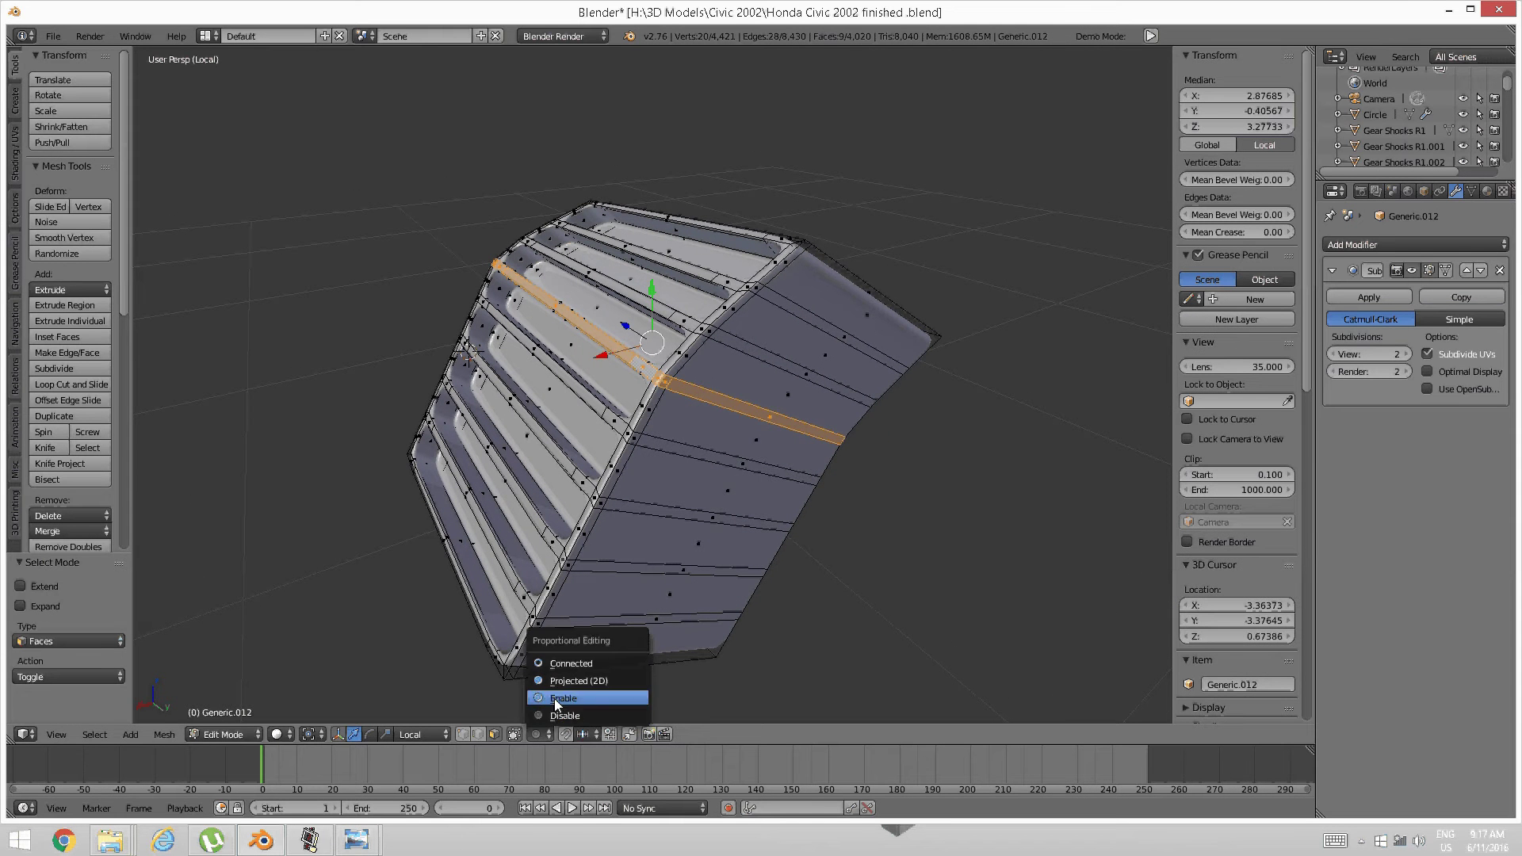
pyautogui.click(547, 695)
# Move the selected face loop about -0.002 along local X and -0.002 along local Y, plus a further -0.001 along X
pyautogui.moveTo(680, 311); pyautogui.dragTo(613, 256, button='middle')
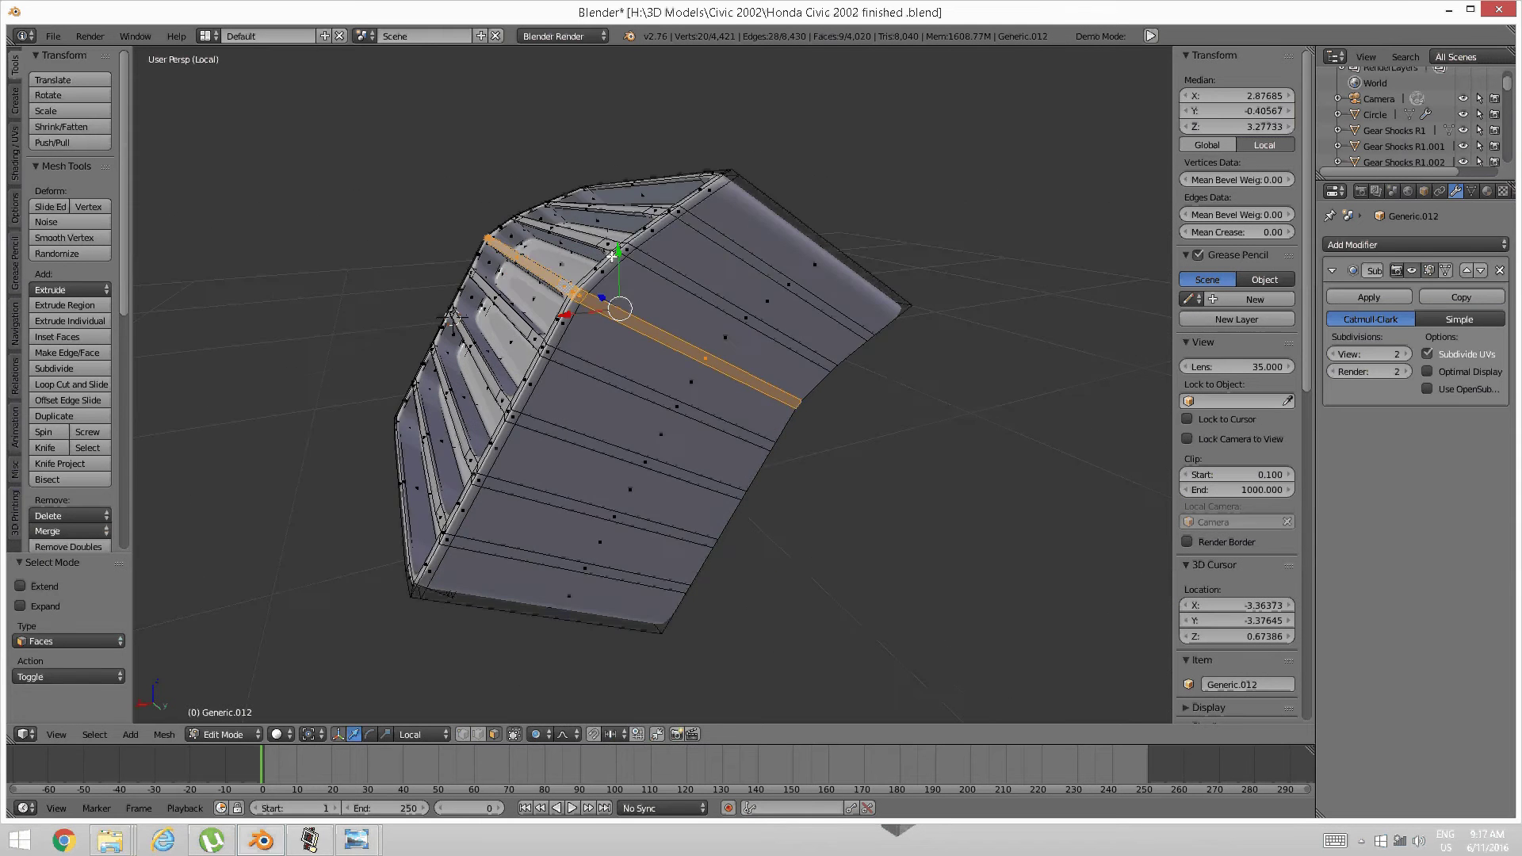
pyautogui.moveTo(577, 313); pyautogui.dragTo(574, 313)
pyautogui.hotkey('ctrl', 'z')
pyautogui.scroll(-2, 570, 313)
pyautogui.scroll(8, 571, 313)
pyautogui.scroll(7, 569, 313)
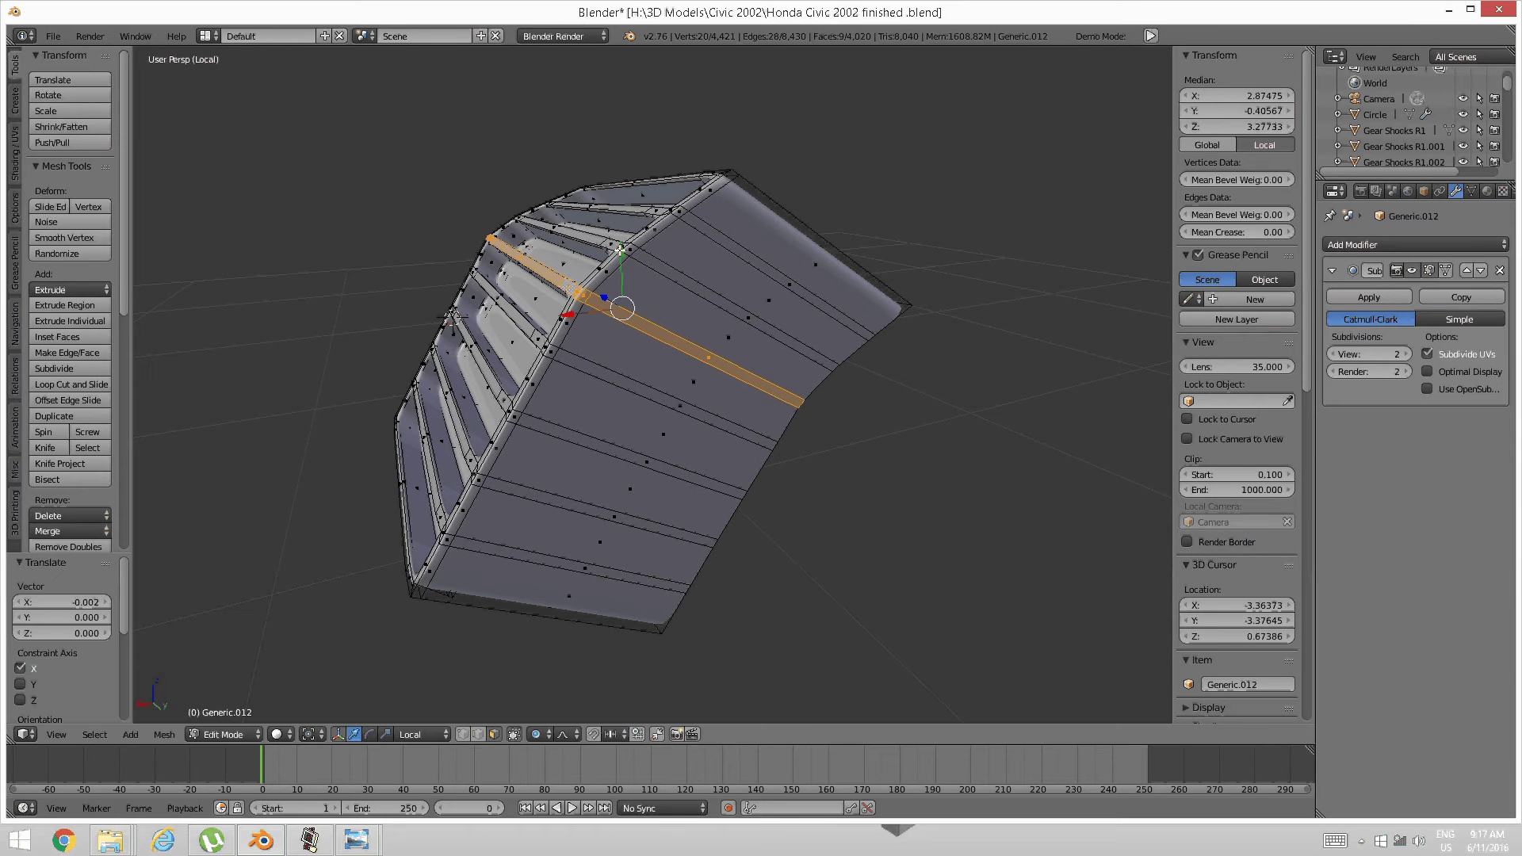
pyautogui.moveTo(618, 251); pyautogui.dragTo(617, 253)
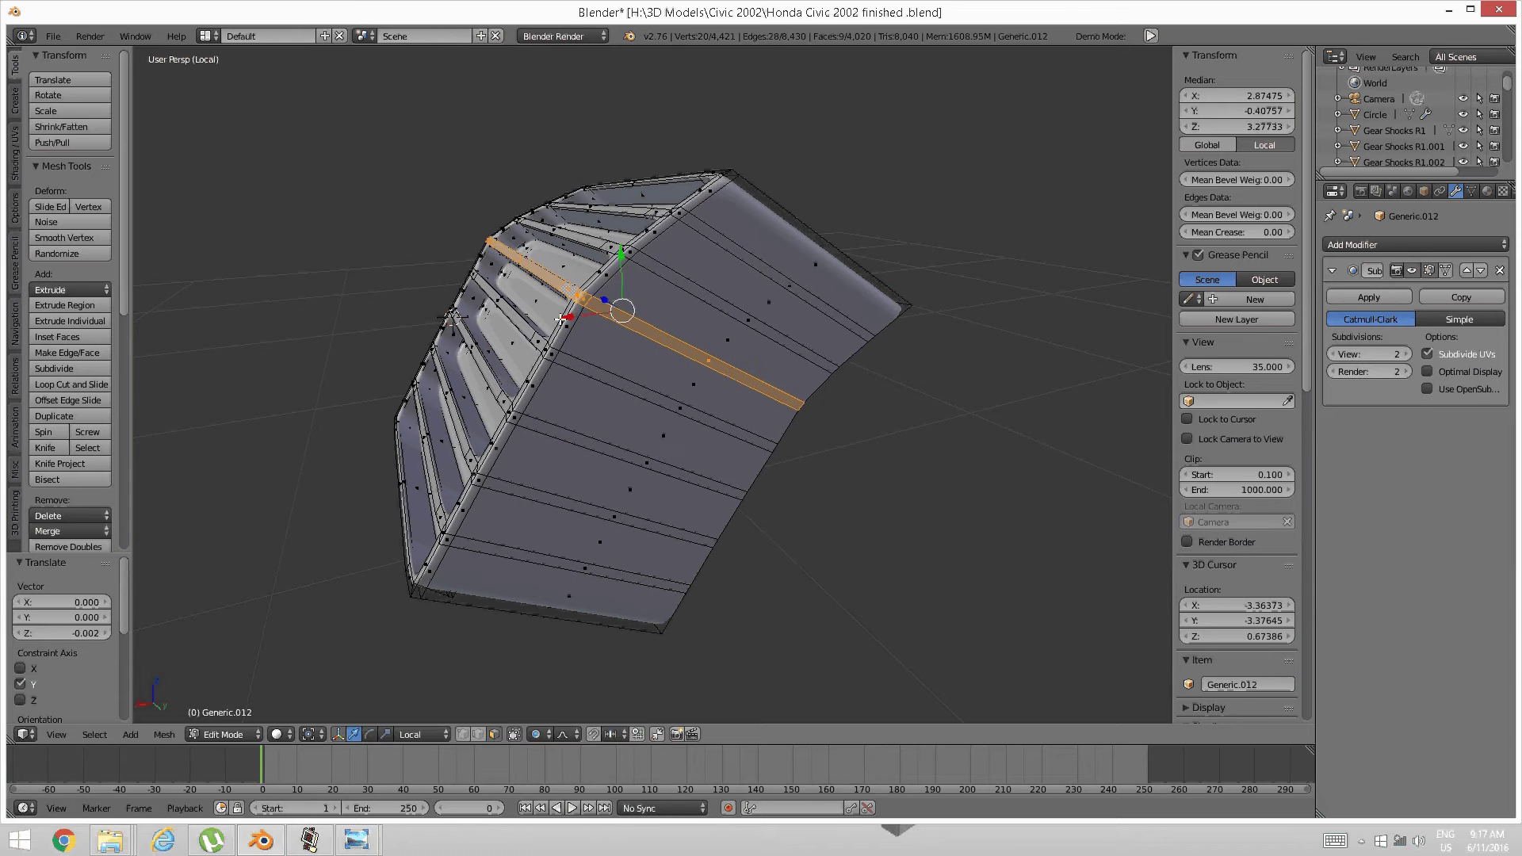
pyautogui.moveTo(570, 319); pyautogui.dragTo(567, 321)
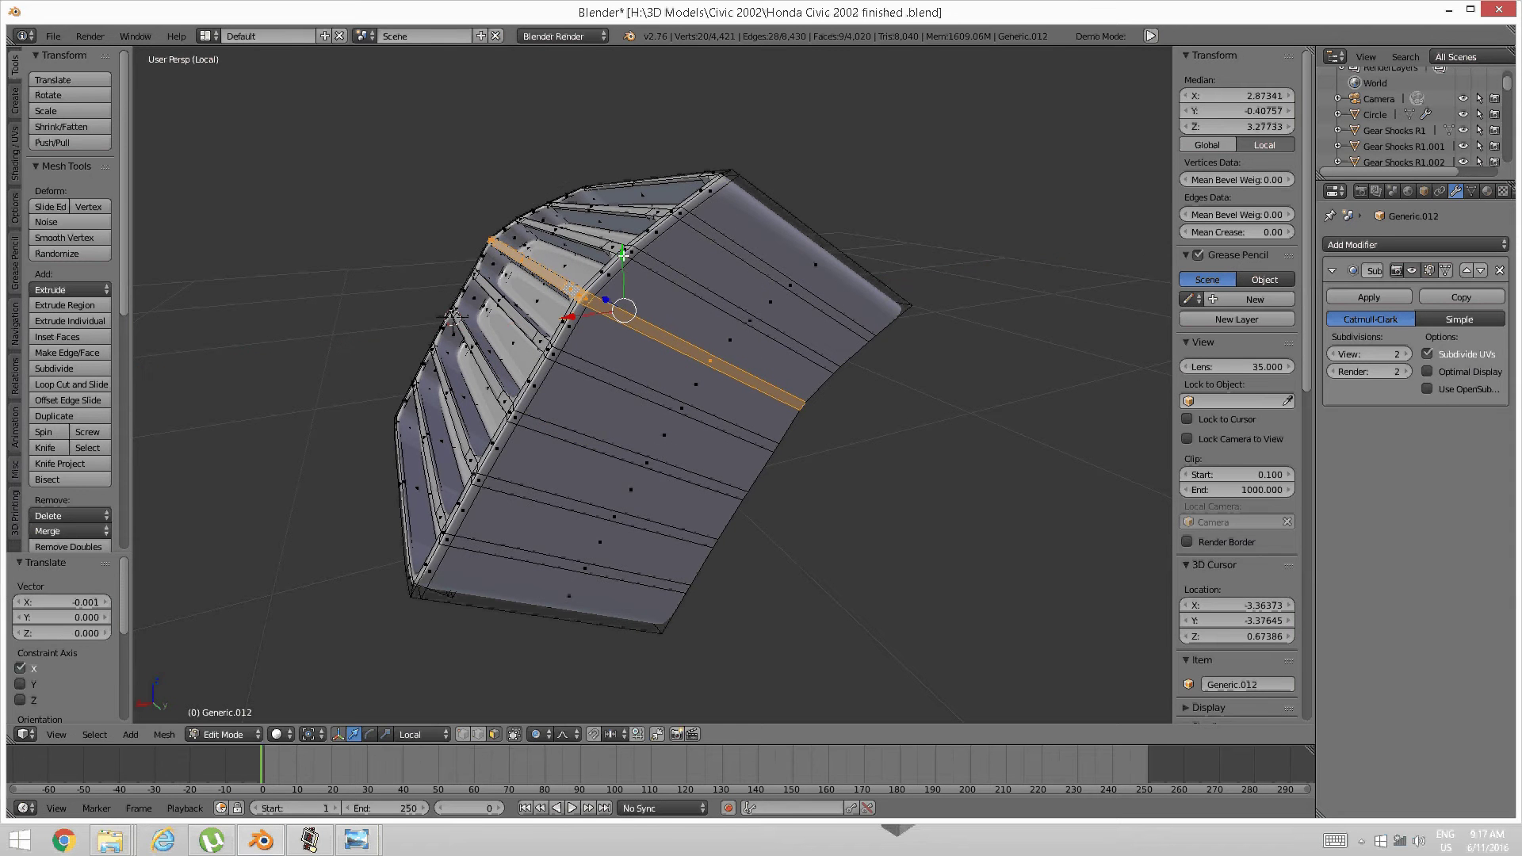
# Nudge the slat face loop slightly along local Y, reveal and deselect all geometry, and check the smoothed vent in Object Mode
pyautogui.moveTo(622, 257); pyautogui.dragTo(622, 254)
pyautogui.press('a')
pyautogui.moveTo(551, 334); pyautogui.dragTo(583, 343, button='middle')
pyautogui.hotkey('alt', 'h')
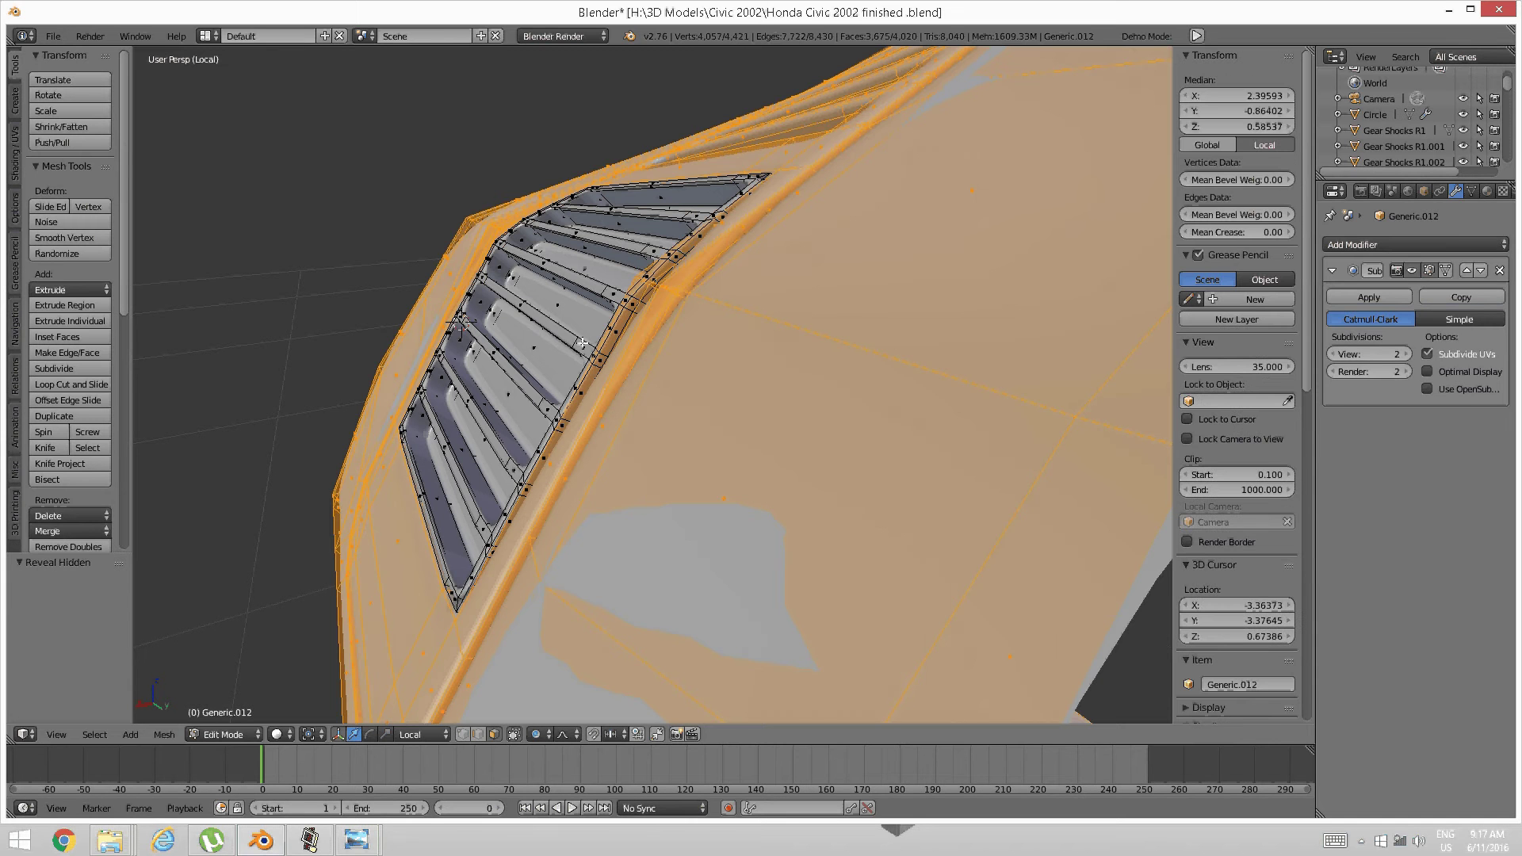
pyautogui.press('a')
pyautogui.press('Tab')
pyautogui.click(581, 344)
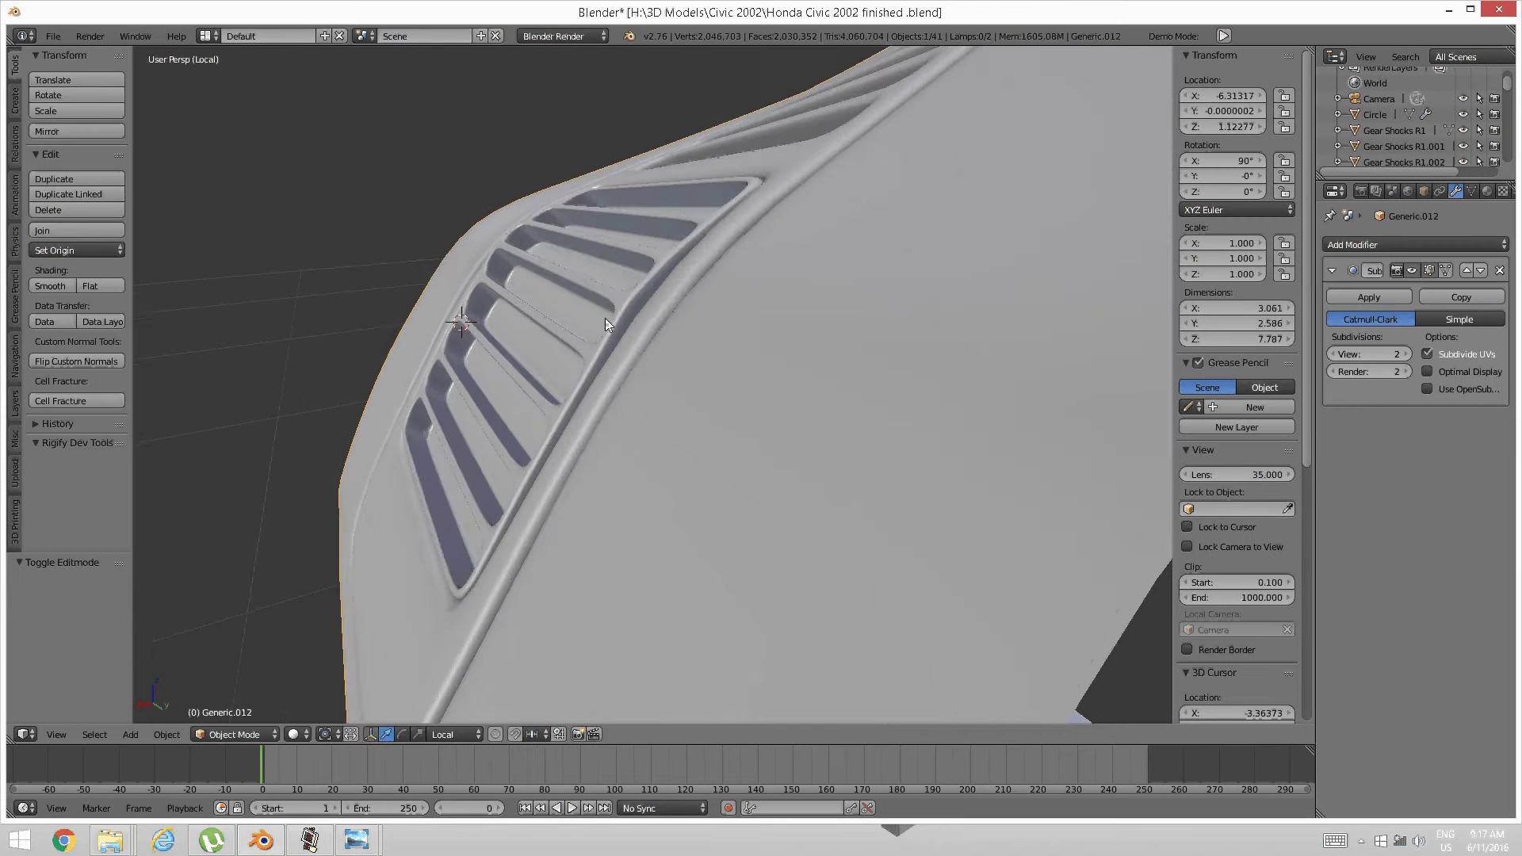
pyautogui.scroll(-2, 606, 318)
pyautogui.moveTo(626, 316)
pyautogui.mouseDown(button='middle')
pyautogui.moveTo(707, 354)
pyautogui.moveTo(862, 316)
pyautogui.moveTo(639, 319)
pyautogui.mouseUp(button='middle')
# Back in Edit Mode, isolate the lower slatted vent's linked geometry and select the upper slat's face loop including the side wall
pyautogui.press('Tab')
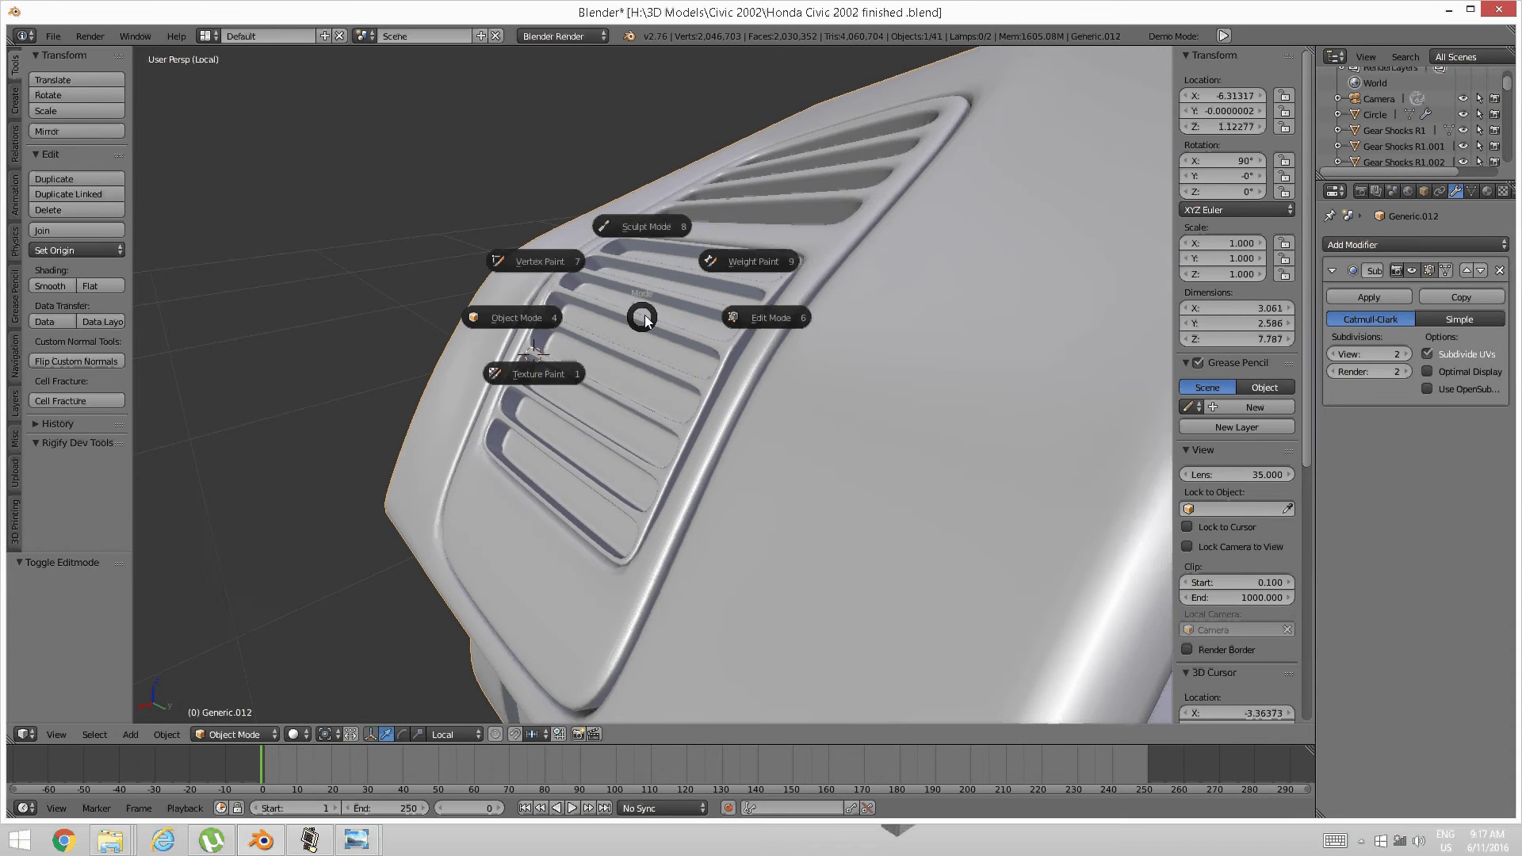
pyautogui.click(770, 322)
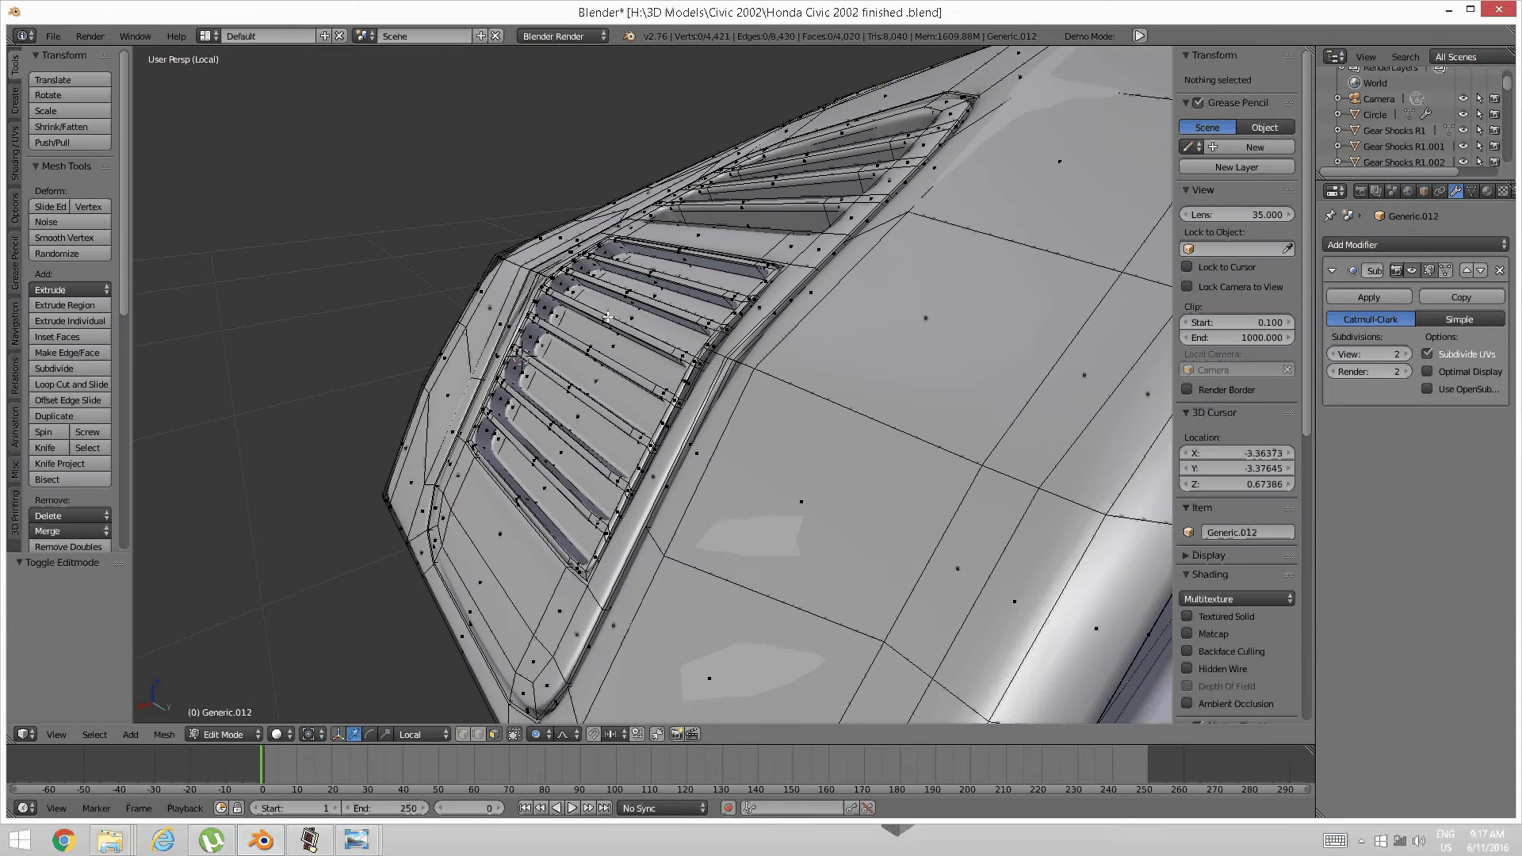
pyautogui.press('a')
pyautogui.press('a')
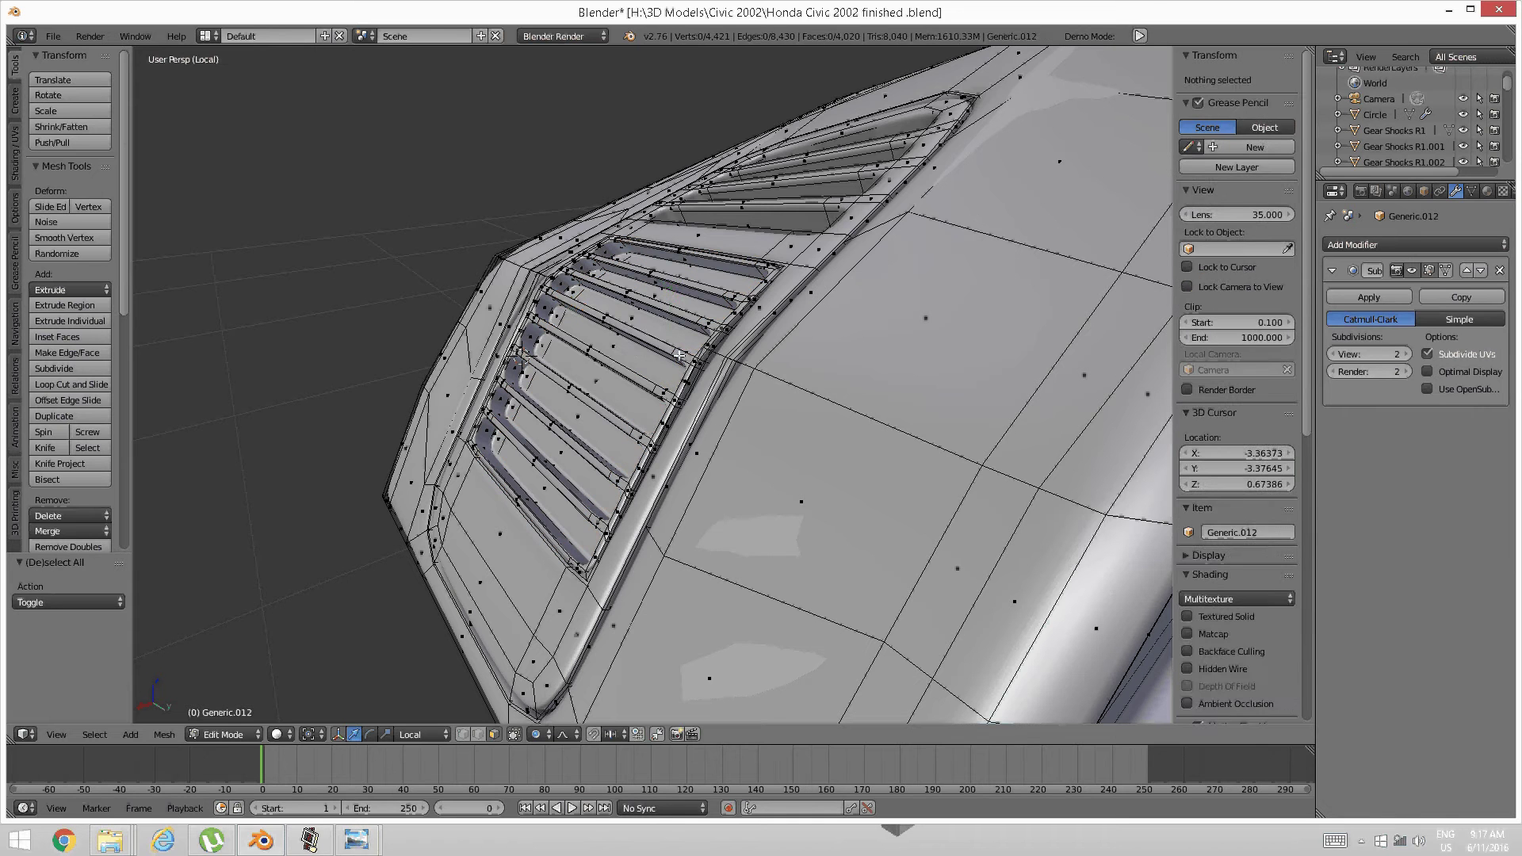
pyautogui.keyDown('alt'); pyautogui.rightClick(680, 355); pyautogui.keyUp('alt')
pyautogui.moveTo(679, 355); pyautogui.dragTo(668, 354, button='middle')
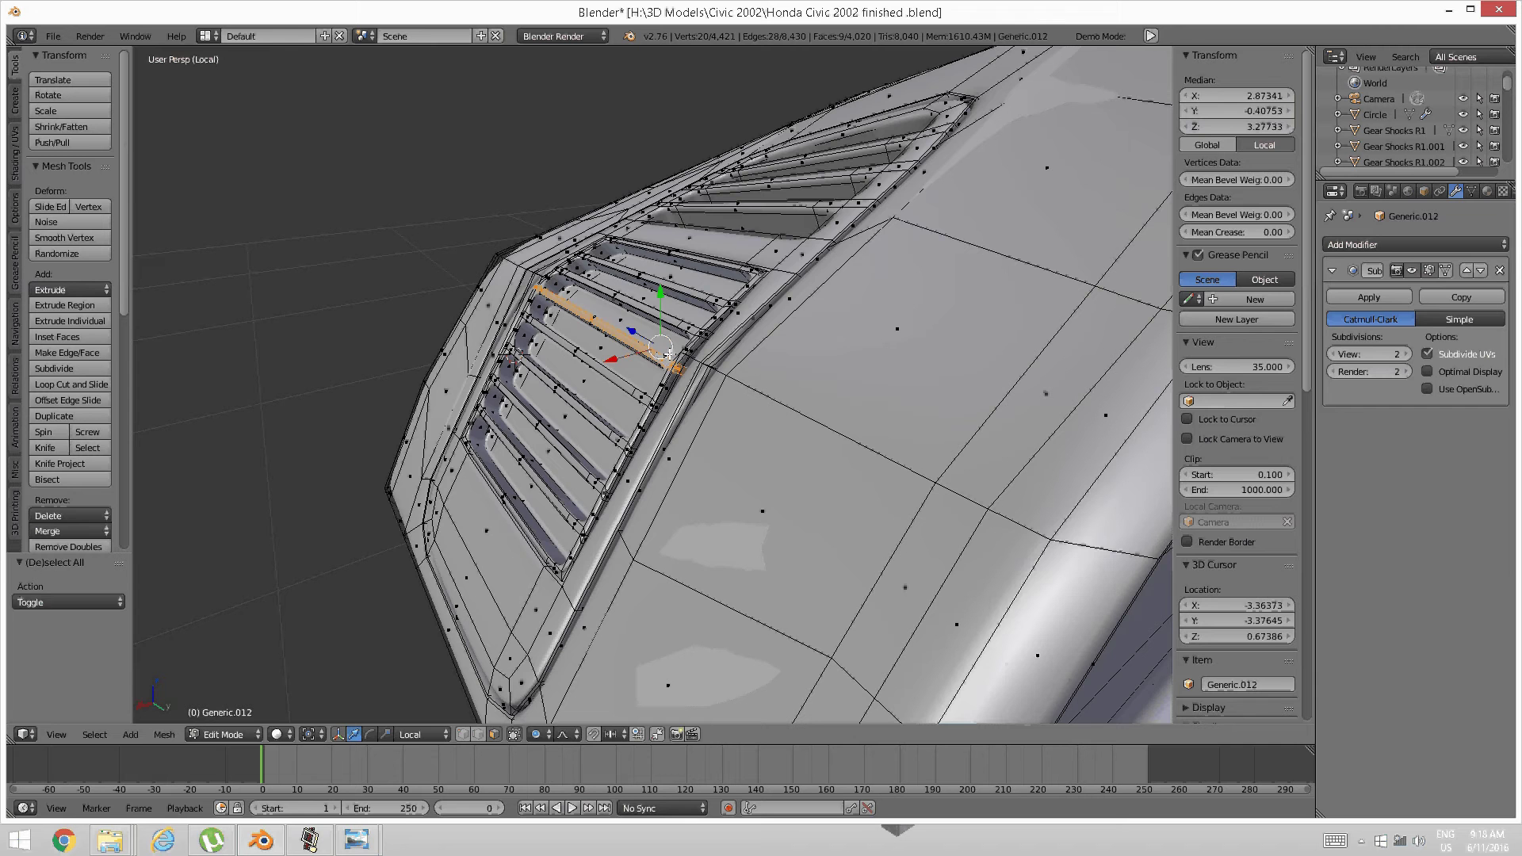
pyautogui.hotkey('ctrl', 'l')
pyautogui.hotkey('ctrl', 'i')
pyautogui.press('h')
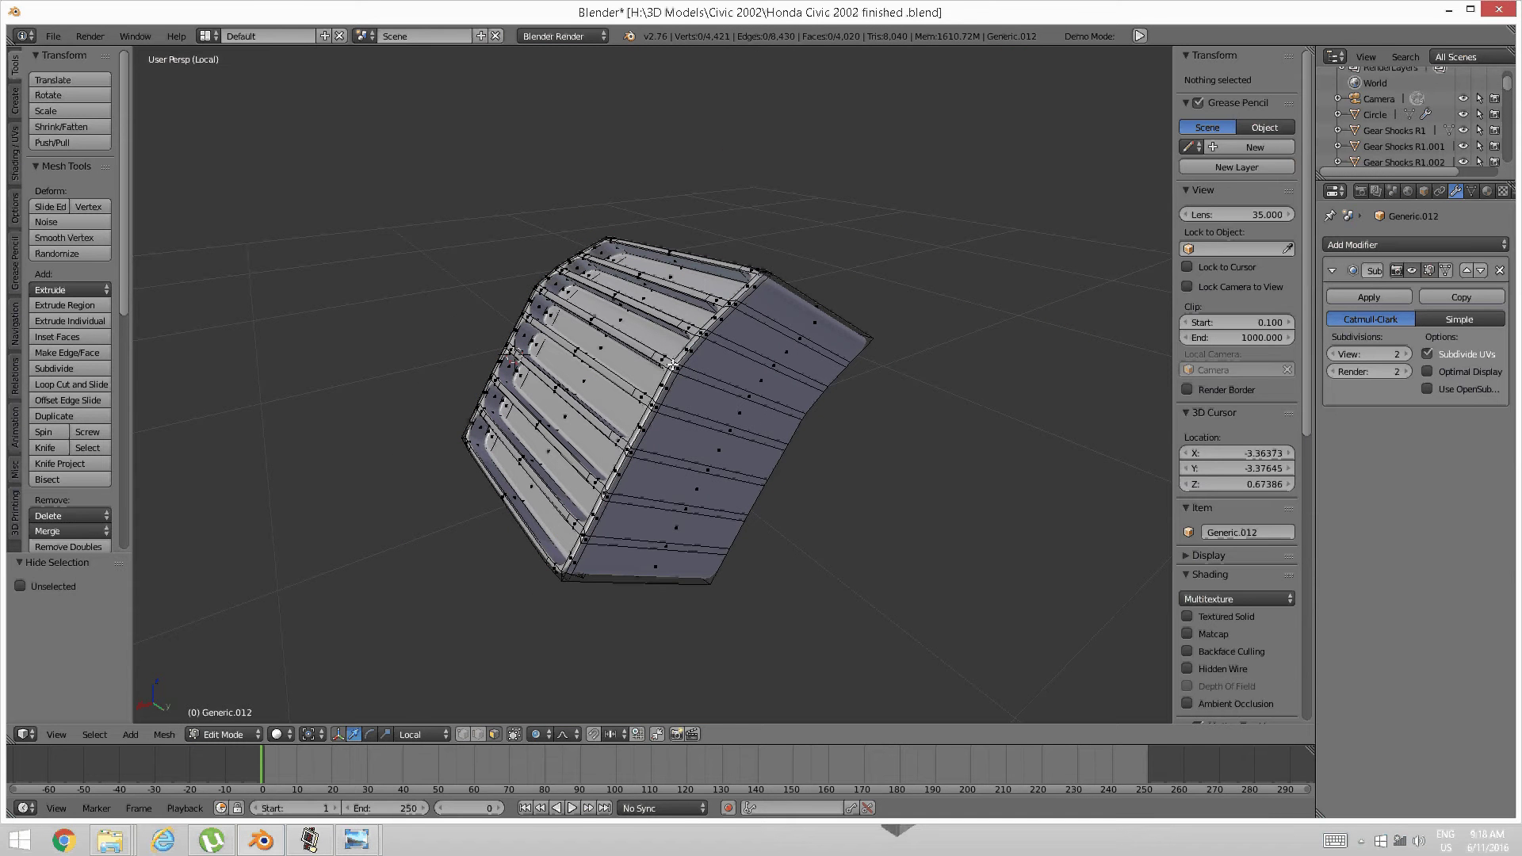
pyautogui.keyDown('alt'); pyautogui.rightClick(674, 364); pyautogui.keyUp('alt')
pyautogui.moveTo(674, 364); pyautogui.dragTo(639, 341, button='middle')
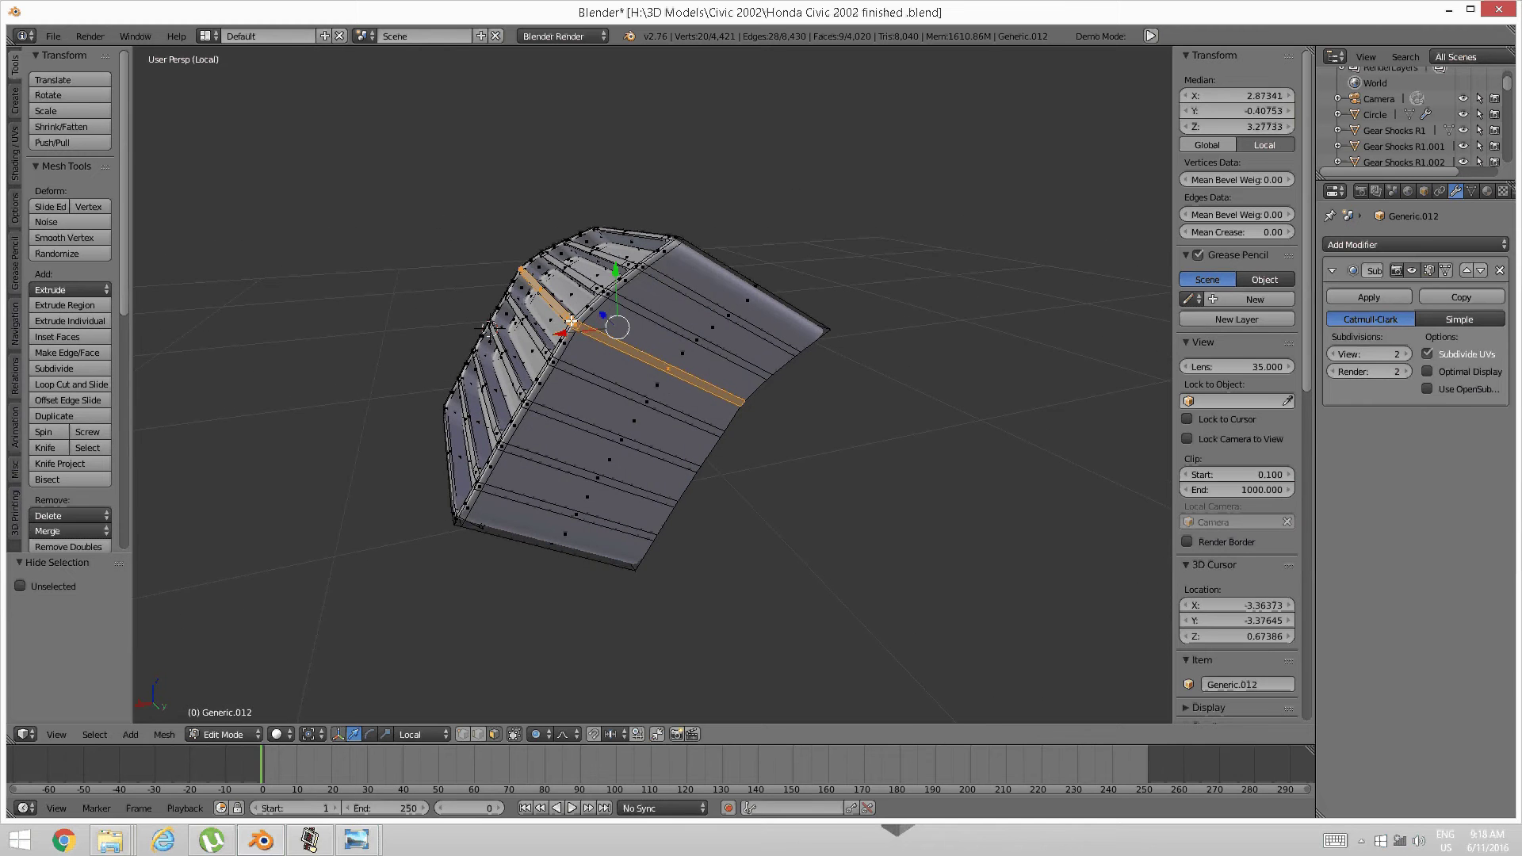
pyautogui.keyDown('shift'); pyautogui.moveTo(567, 331); pyautogui.dragTo(569, 332); pyautogui.keyUp('shift')
pyautogui.scroll(-3, 567, 334)
pyautogui.scroll(7, 566, 333)
pyautogui.scroll(6, 566, 333)
pyautogui.hotkey('ctrl', 'z')
# Move the selected slat face loop about -0.005 along local X and -0.007 along local Y
pyautogui.scroll(-2, 564, 330)
pyautogui.scroll(2, 564, 330)
pyautogui.moveTo(560, 333); pyautogui.dragTo(570, 331)
pyautogui.scroll(-1, 562, 331)
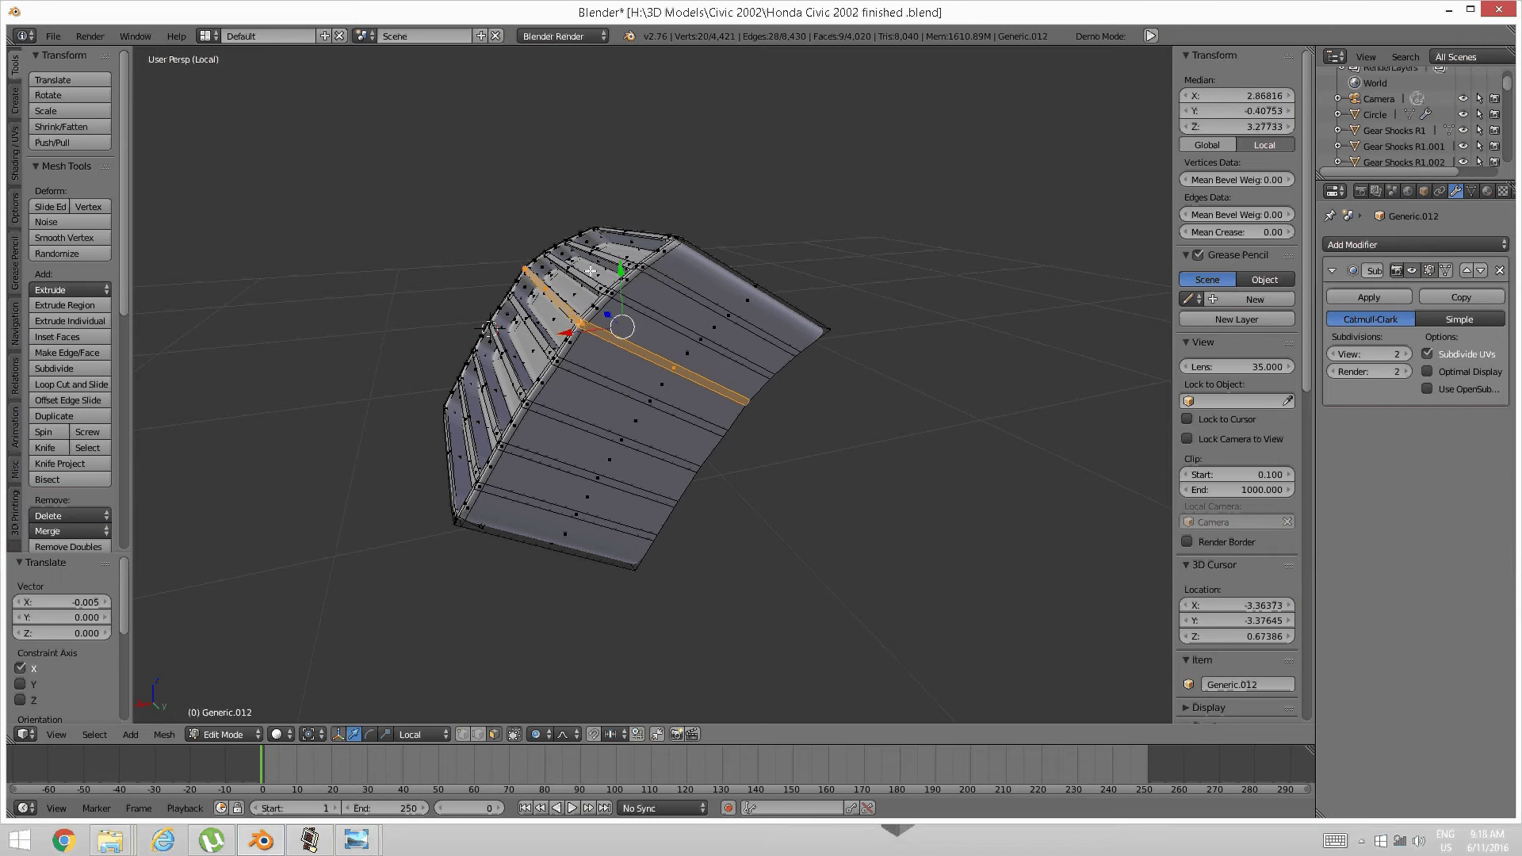
pyautogui.moveTo(620, 268); pyautogui.dragTo(621, 276)
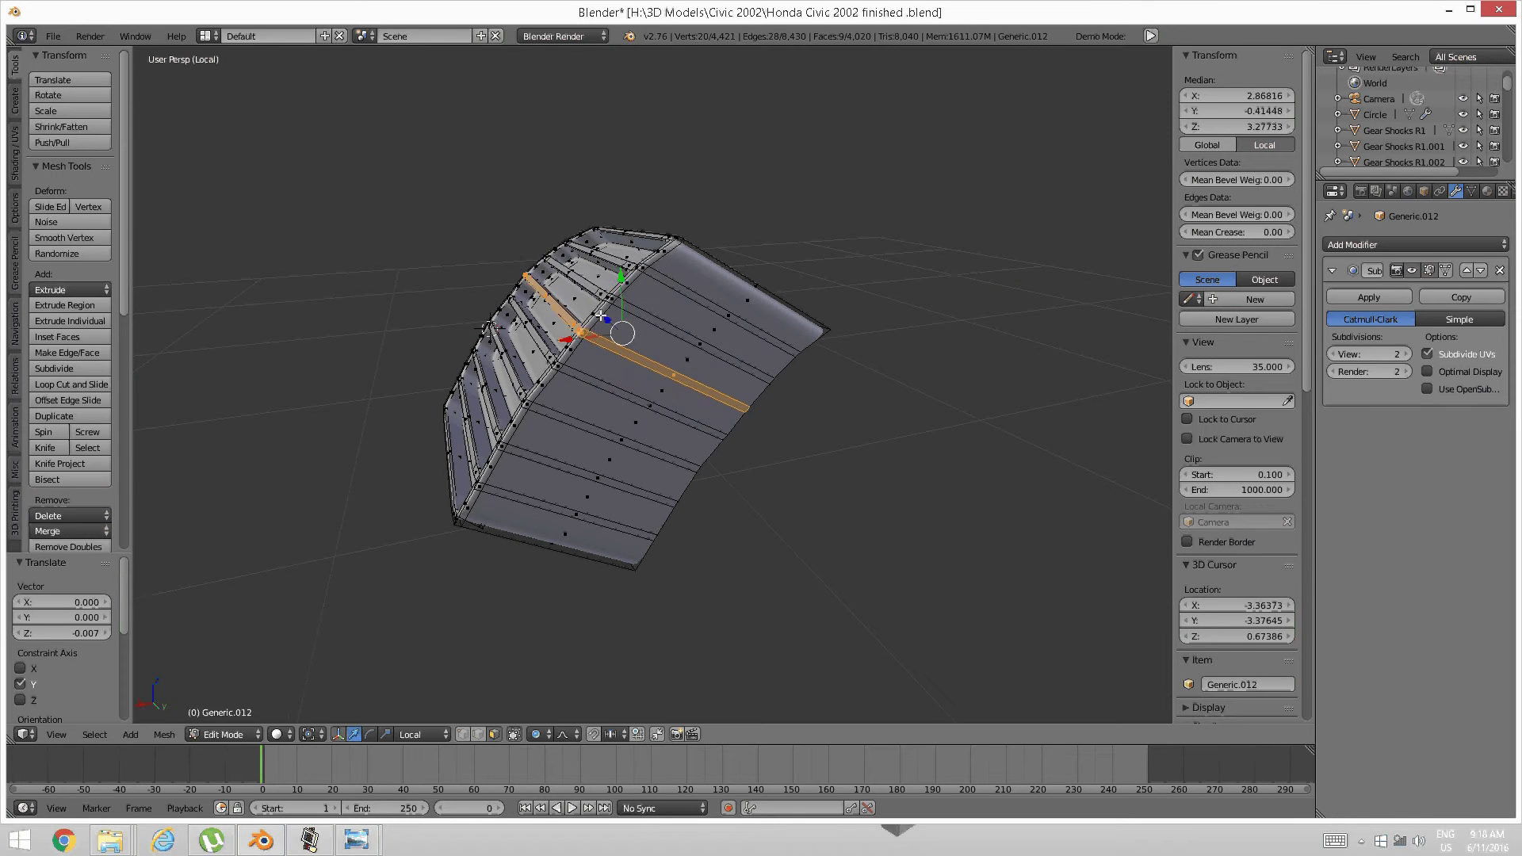
# Reveal the hidden dashboard geometry, deselect everything, and examine the smoothed vent and passenger side in Object Mode
pyautogui.moveTo(536, 346); pyautogui.dragTo(573, 351, button='middle')
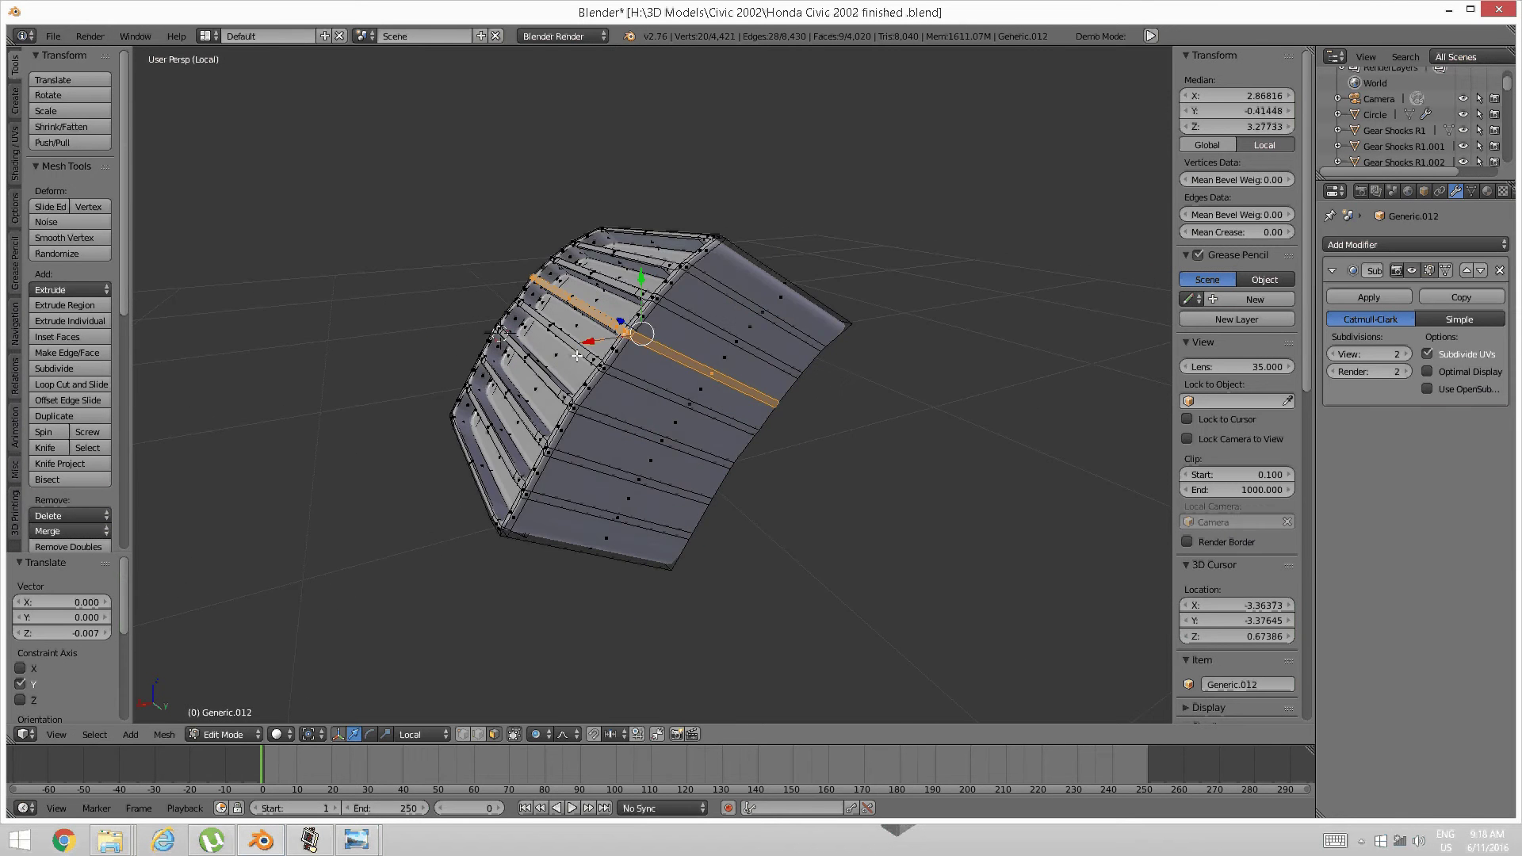
pyautogui.press('a')
pyautogui.hotkey('alt', 'h')
pyautogui.press('a')
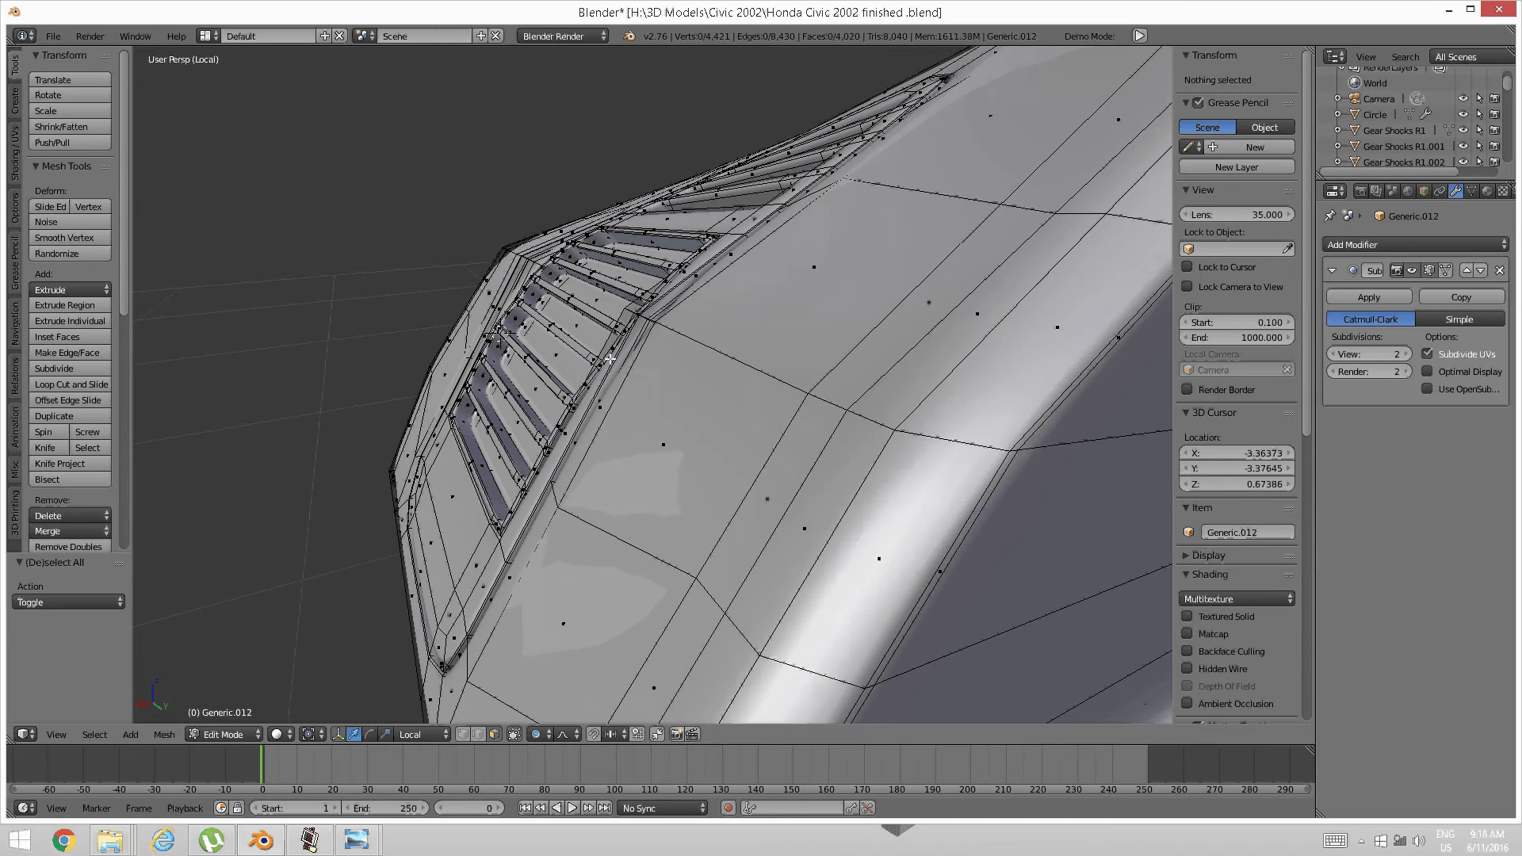
pyautogui.press('Tab')
pyautogui.moveTo(610, 359)
pyautogui.mouseDown(button='middle')
pyautogui.moveTo(628, 354)
pyautogui.moveTo(653, 382)
pyautogui.moveTo(627, 377)
pyautogui.mouseUp(button='middle')
pyautogui.click(527, 357)
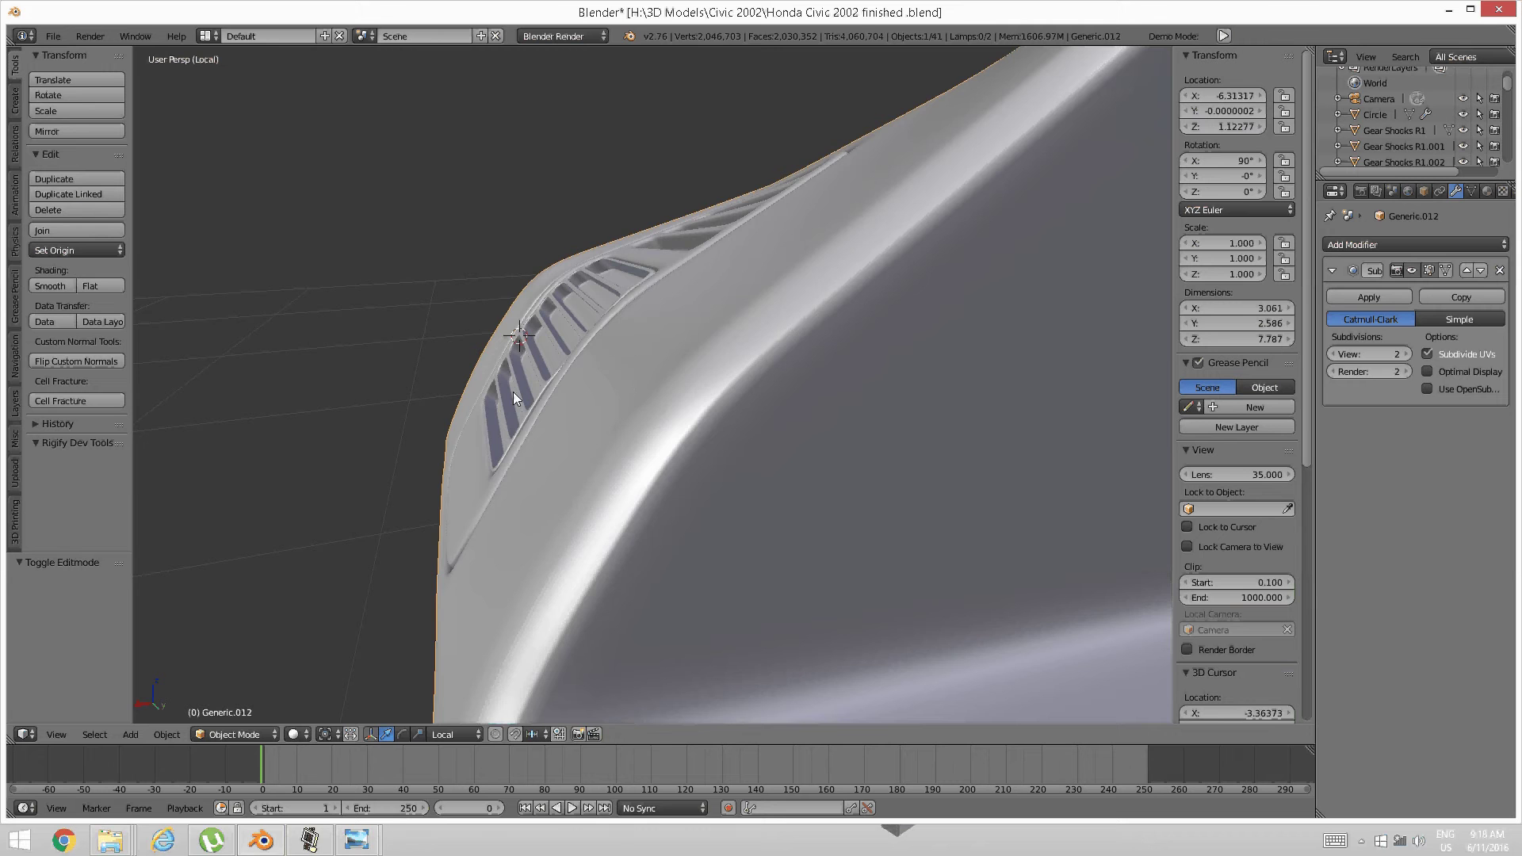
pyautogui.moveTo(512, 392); pyautogui.dragTo(682, 447, button='middle')
pyautogui.scroll(-5, 721, 426)
pyautogui.keyDown('shift'); pyautogui.moveTo(898, 447); pyautogui.dragTo(856, 459, button='middle'); pyautogui.keyUp('shift')
pyautogui.click(313, 840)
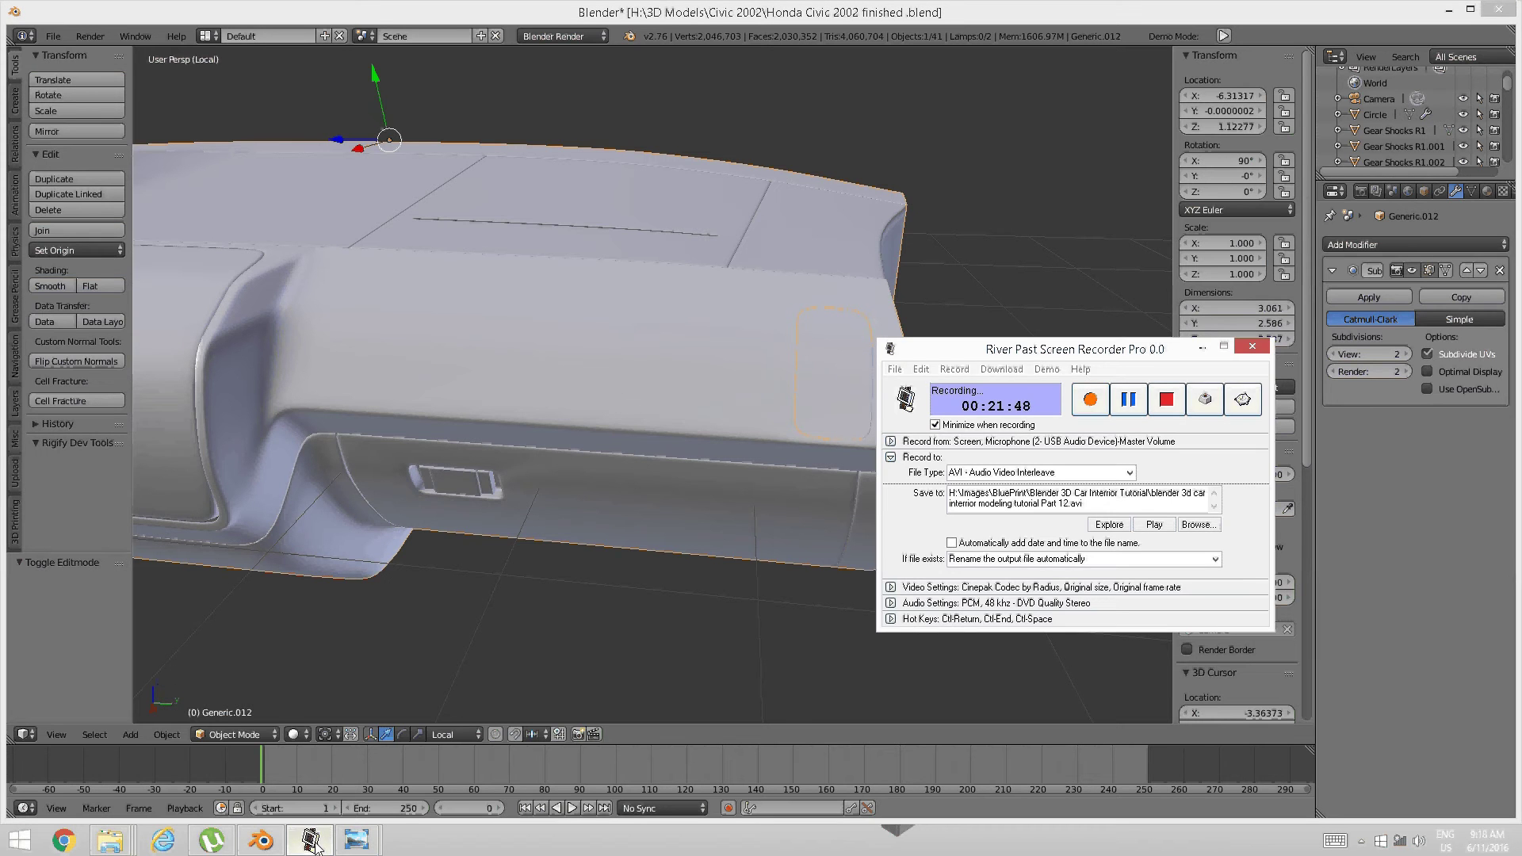
pyautogui.click(316, 843)
# Enter Edit Mode on the dashboard with the rounded rectangular panel at the passenger end in close view
pyautogui.keyDown('shift'); pyautogui.moveTo(645, 561); pyautogui.dragTo(564, 593, button='middle'); pyautogui.keyUp('shift')
pyautogui.scroll(2, 607, 547)
pyautogui.moveTo(648, 535)
pyautogui.keyDown('shift'); pyautogui.mouseDown(button='middle')
pyautogui.moveTo(620, 501)
pyautogui.moveTo(649, 506)
pyautogui.mouseUp(button='middle'); pyautogui.keyUp('shift')
pyautogui.scroll(2, 620, 501)
pyautogui.press('Tab')
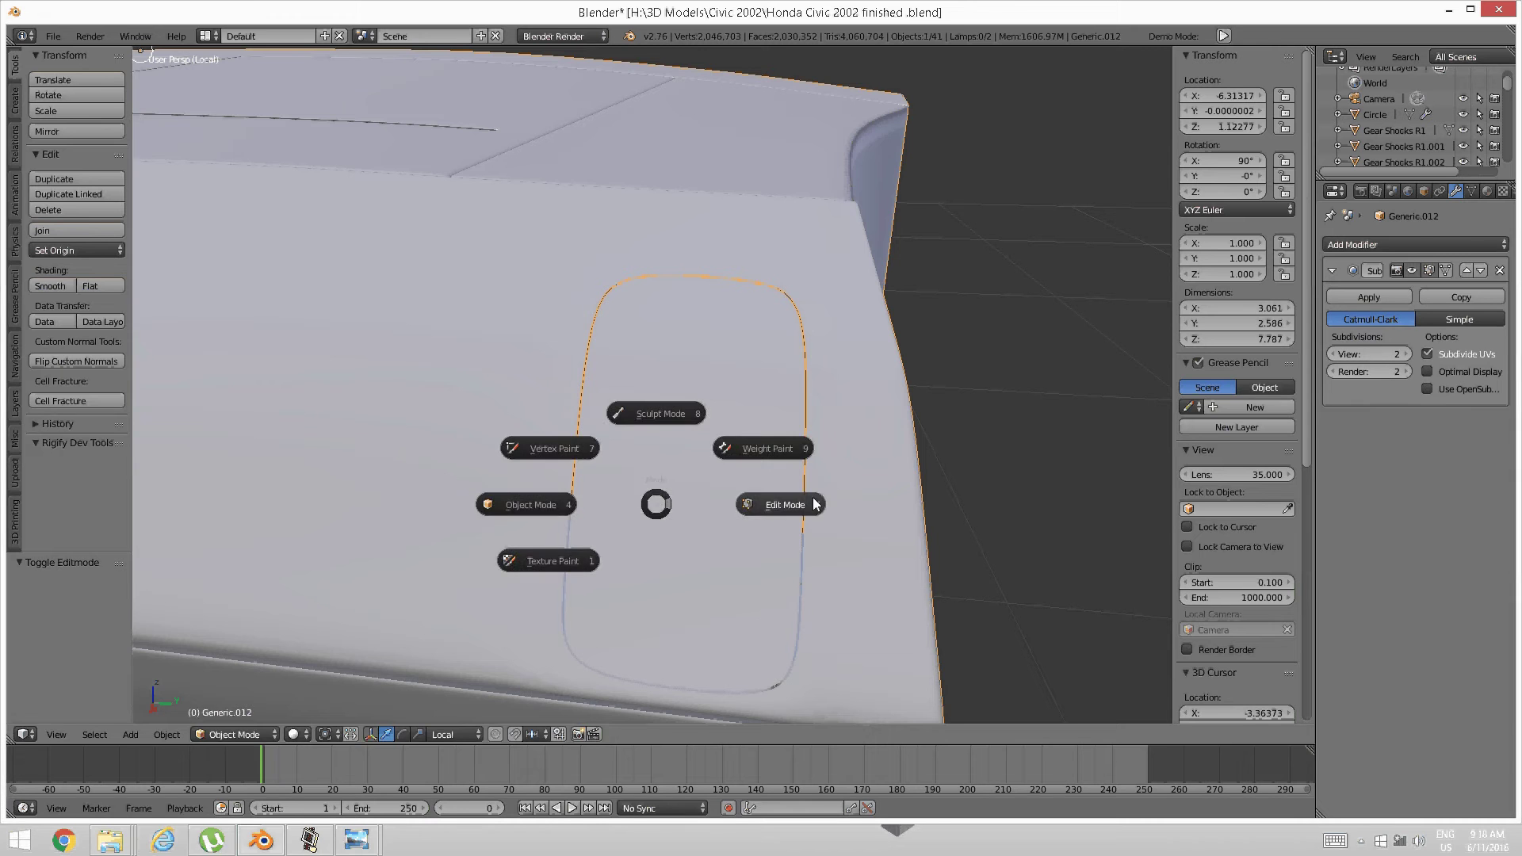
pyautogui.click(815, 505)
pyautogui.scroll(2, 808, 515)
pyautogui.keyDown('shift'); pyautogui.moveTo(801, 527); pyautogui.dragTo(755, 489, button='middle'); pyautogui.keyUp('shift')
pyautogui.hotkey('ctrl', 'r')
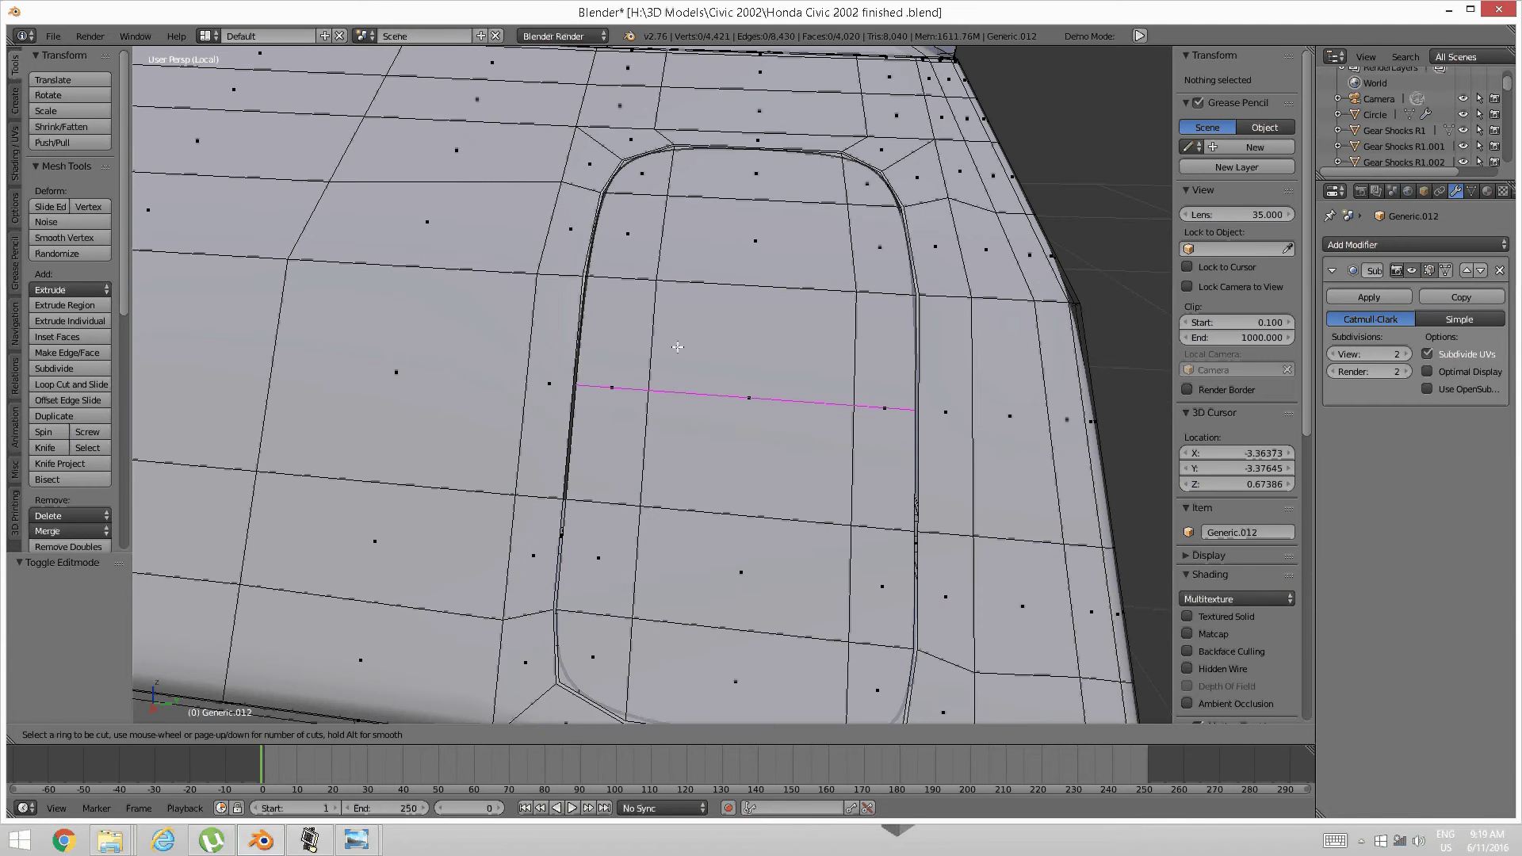
pyautogui.press('Escape')
pyautogui.keyDown('alt'); pyautogui.rightClick(719, 290); pyautogui.keyUp('alt')
pyautogui.press('a')
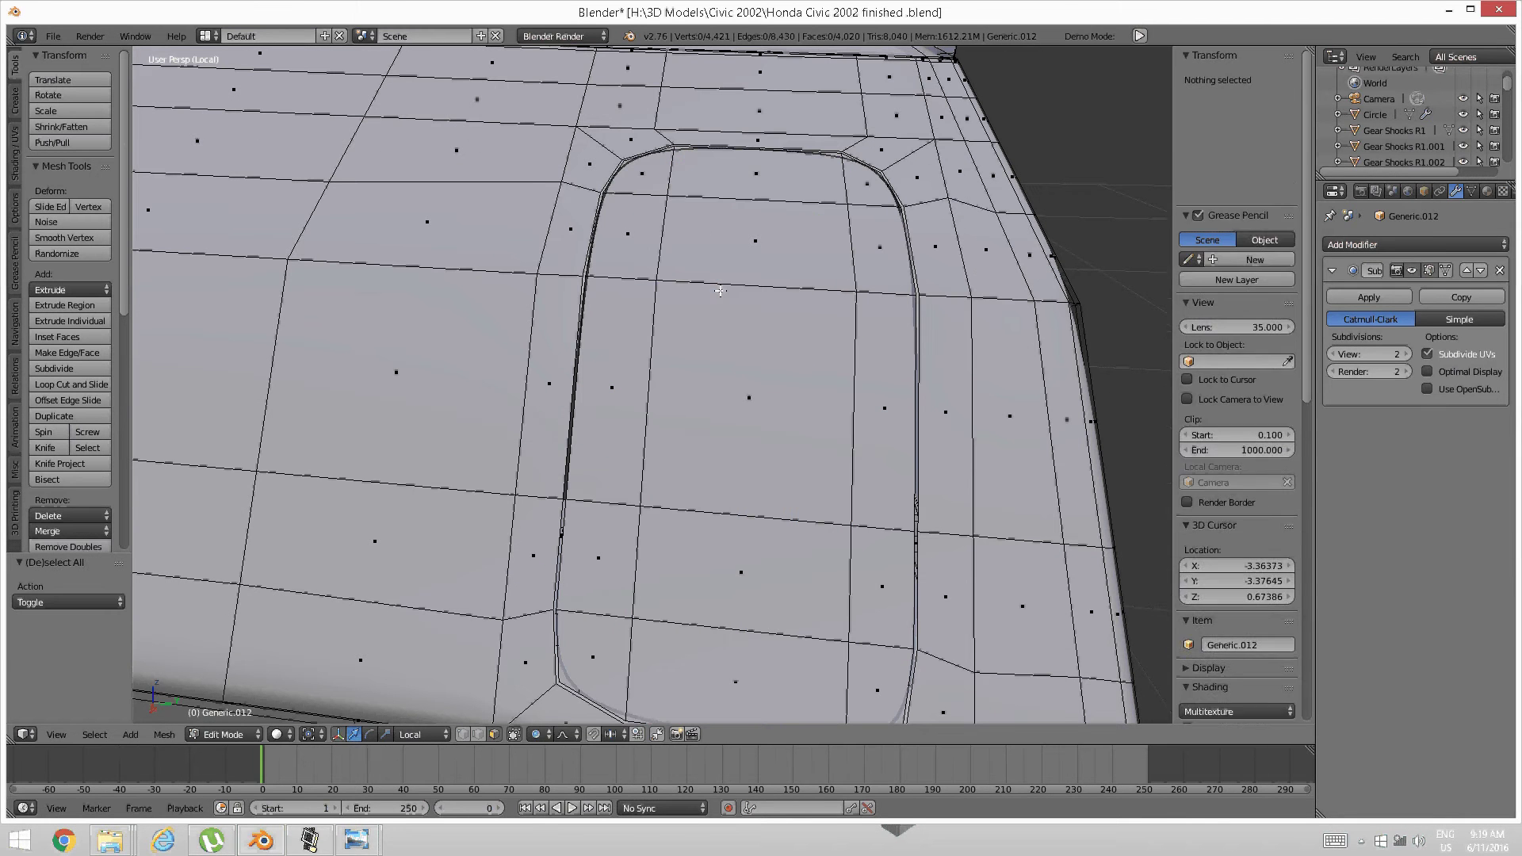
# In edge select mode, try to edge-slide the horizontal edge line in the upper part of the rounded panel
pyautogui.hotkey('ctrl', 'Tab')
pyautogui.click(672, 273)
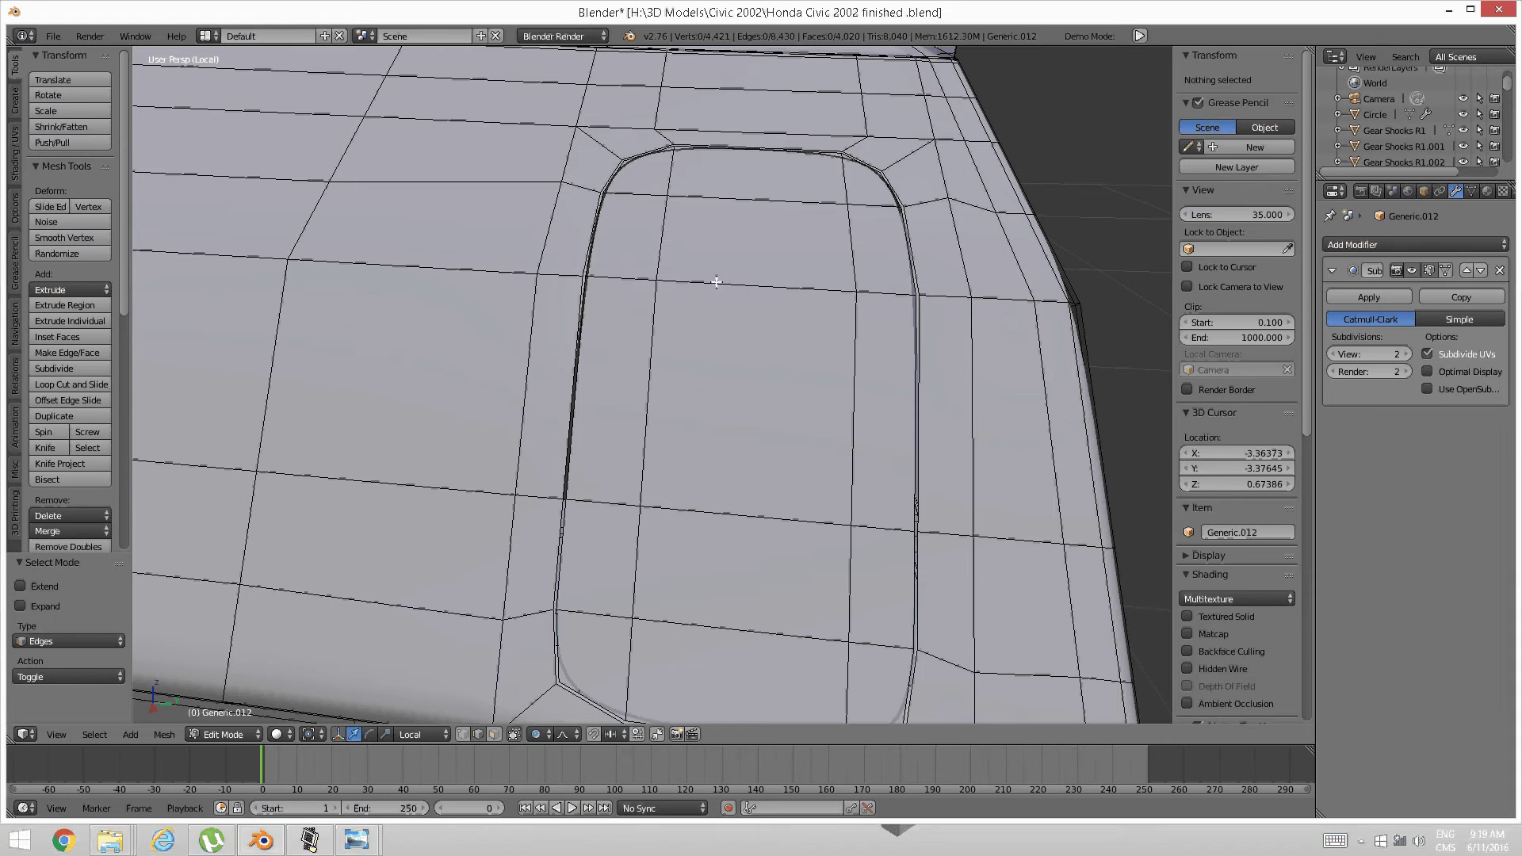
pyautogui.rightClick(733, 289)
pyautogui.hotkey('ctrl', 'e')
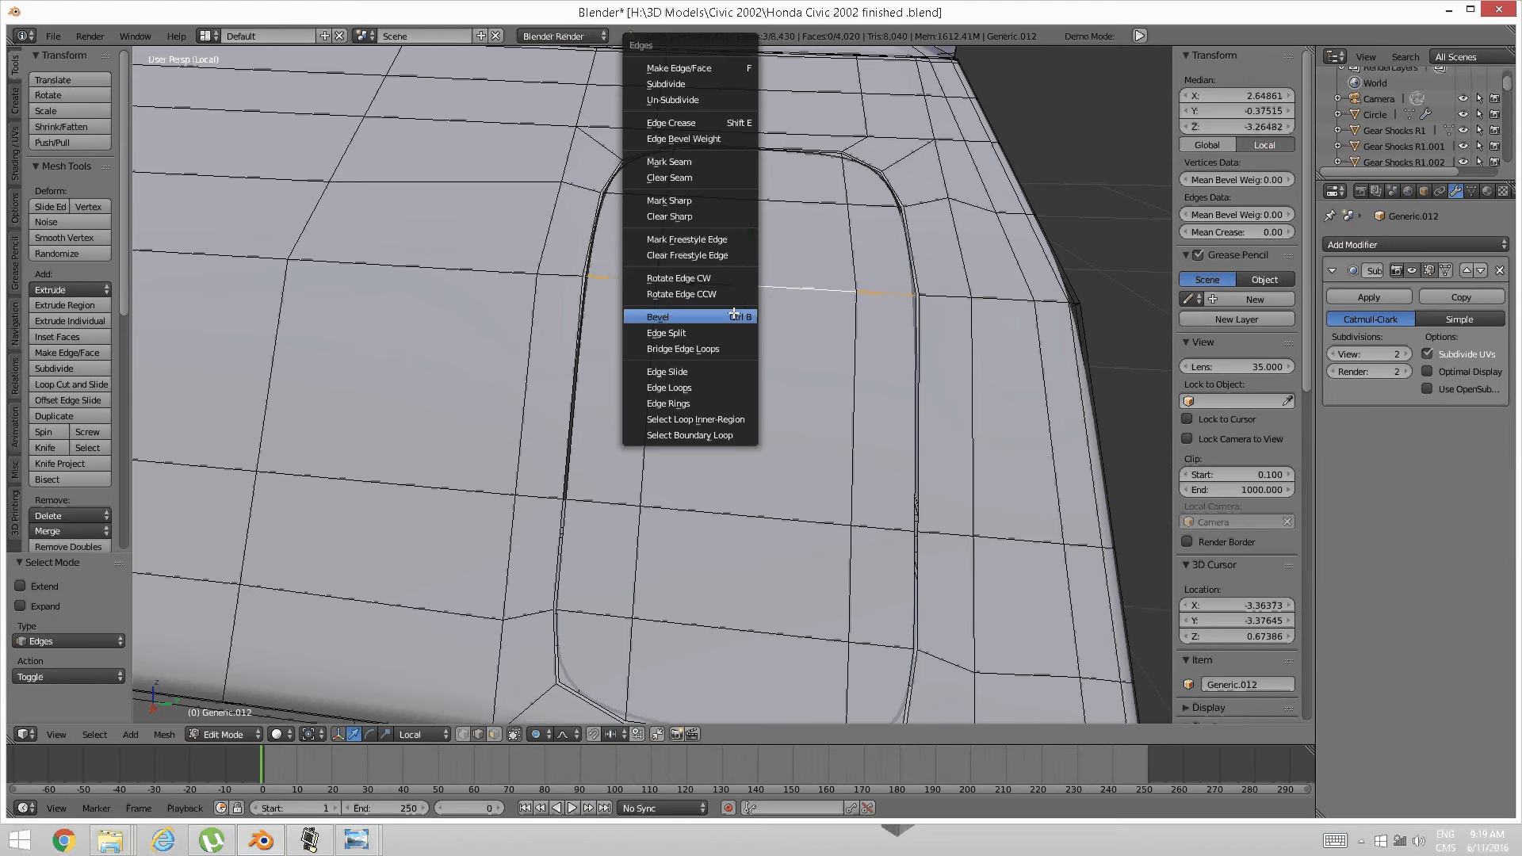
pyautogui.click(723, 366)
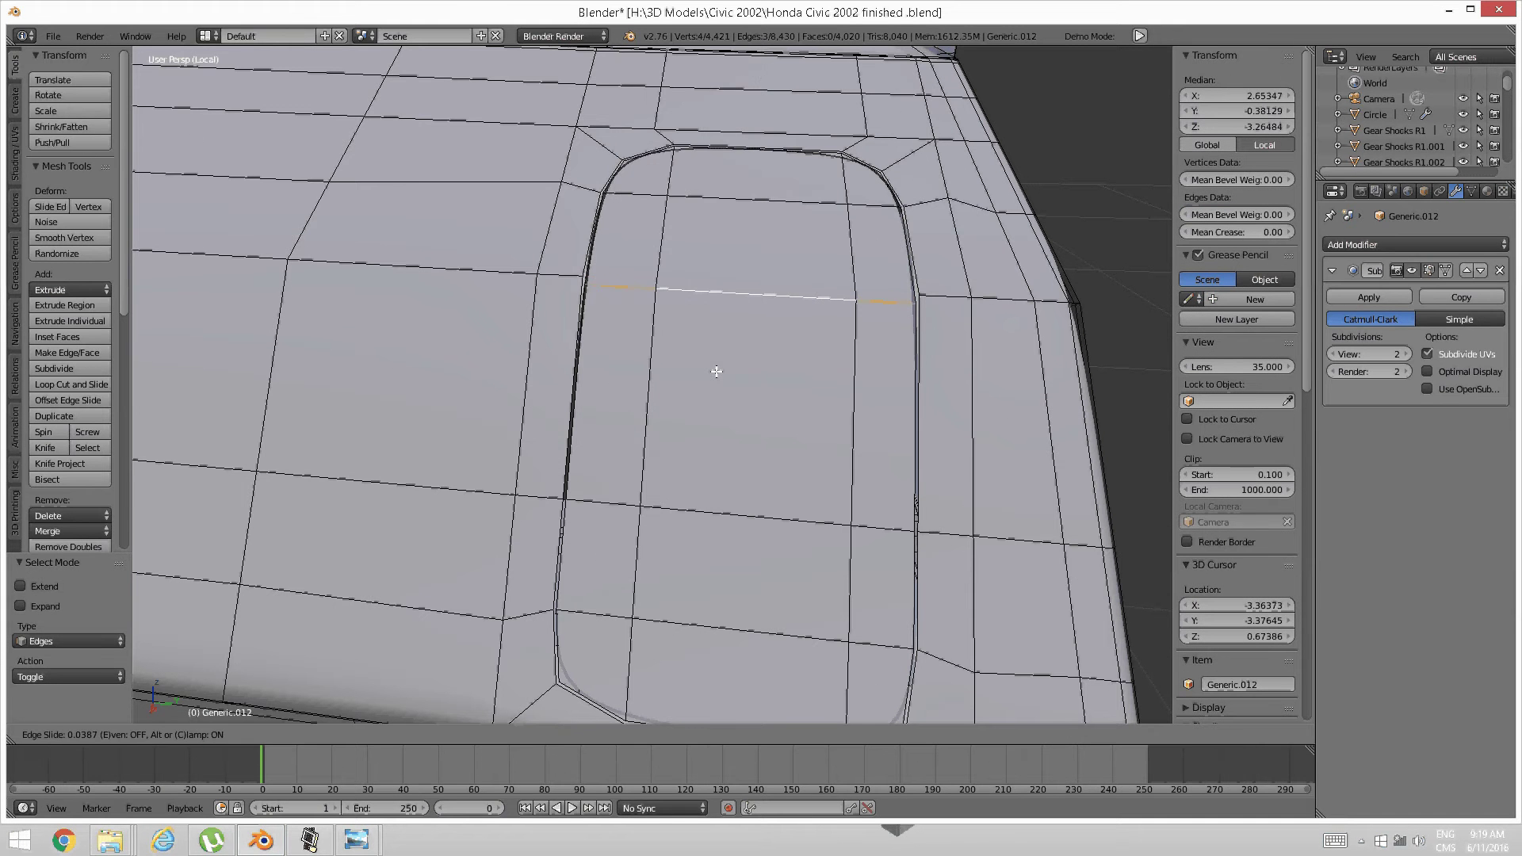
pyautogui.click(715, 371)
pyautogui.press('a')
# Cut a horizontal edge loop across the rounded panel just below its upper cross edge
pyautogui.hotkey('ctrl', 'r')
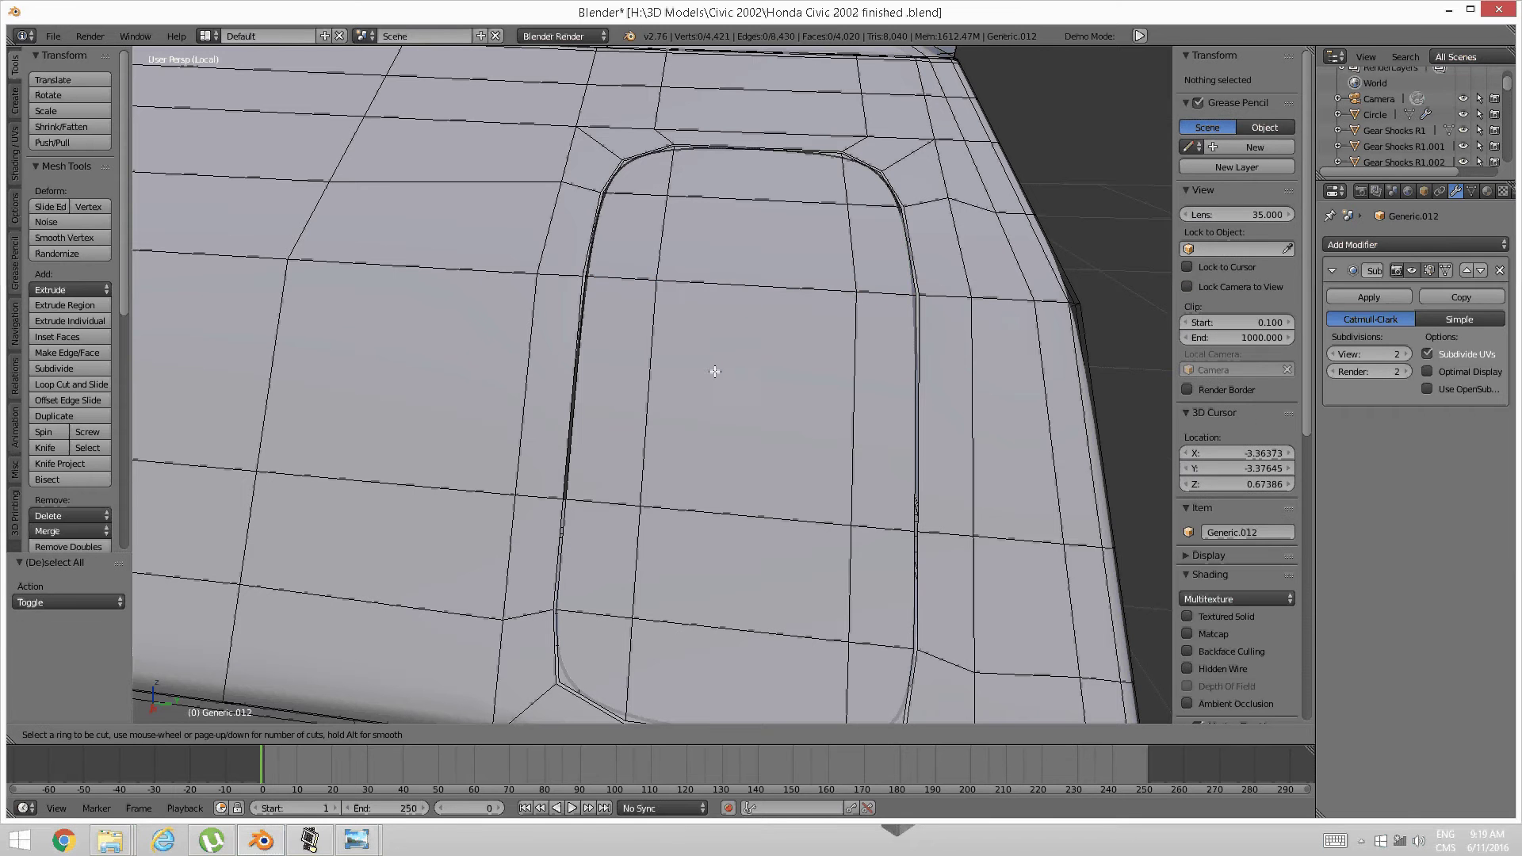
pyautogui.click(697, 382)
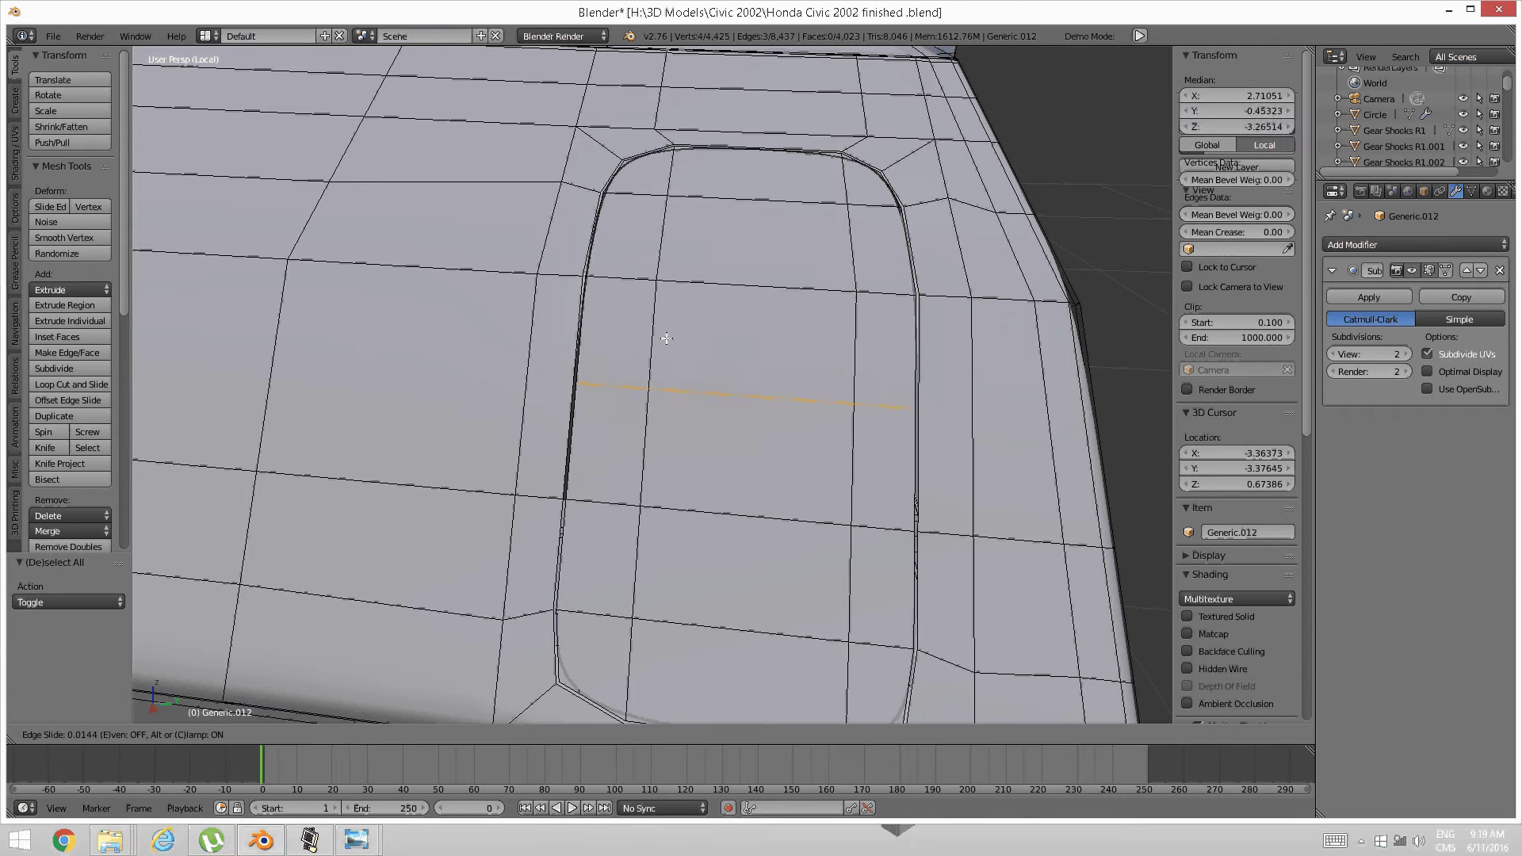
pyautogui.click(680, 280)
pyautogui.press('a')
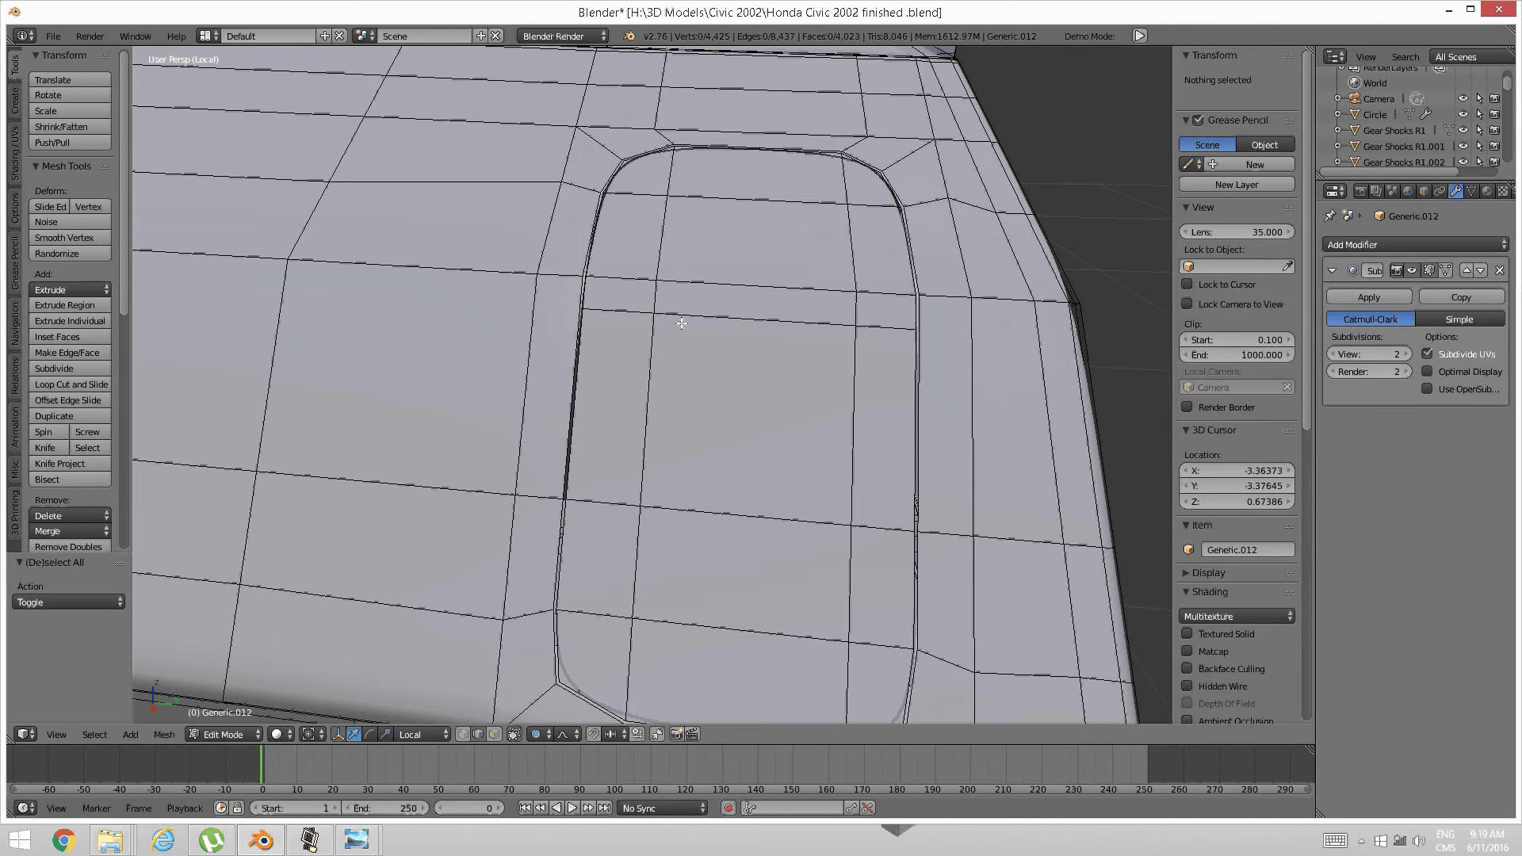
# Cut a horizontal edge loop across the rounded panel about midway between its two lower cross edges
pyautogui.moveTo(676, 364); pyautogui.dragTo(662, 379, button='middle')
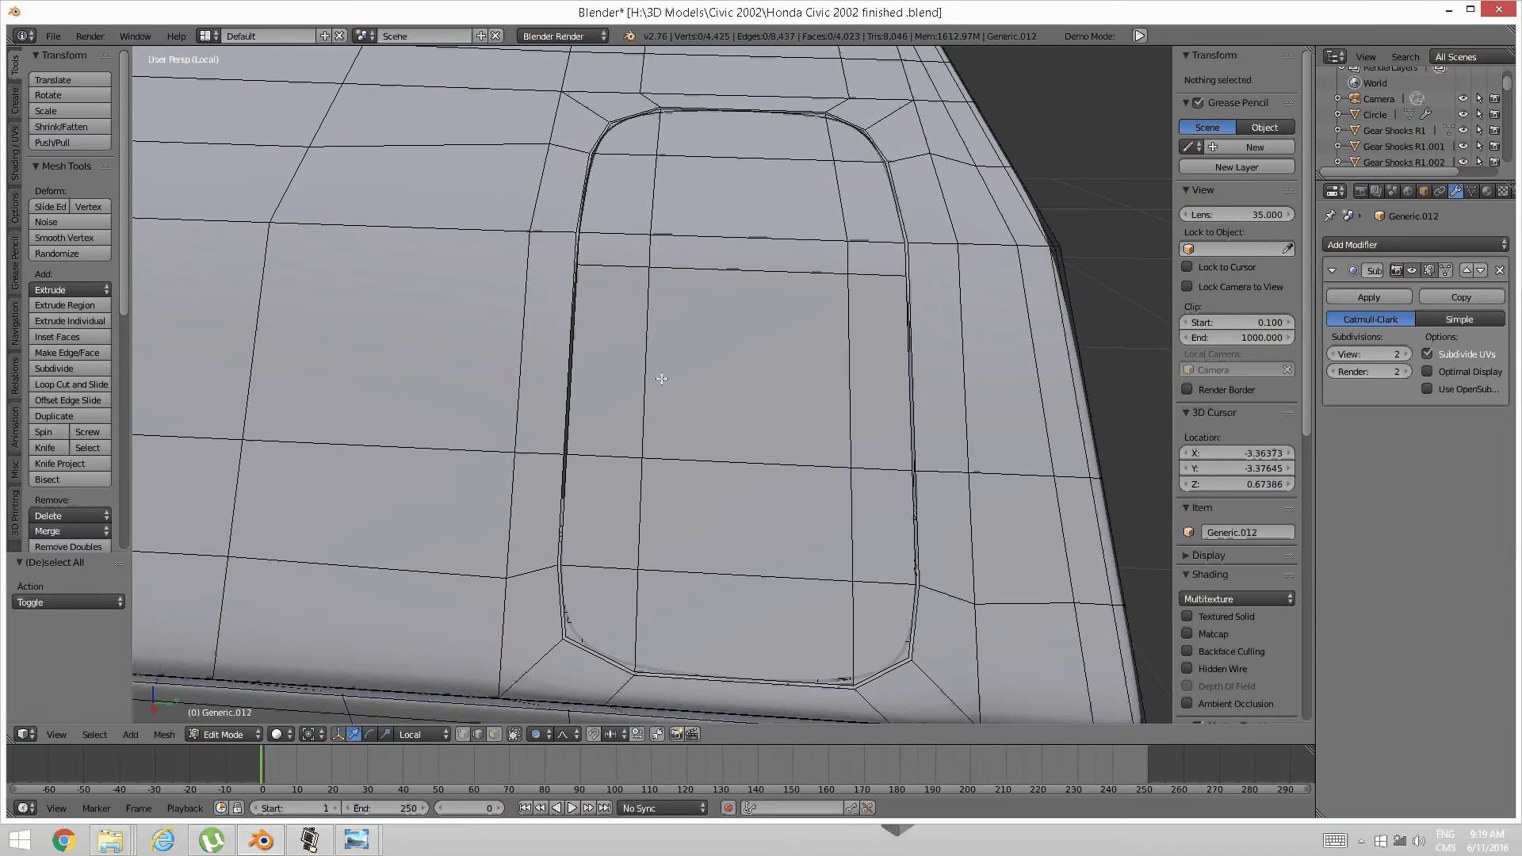
pyautogui.hotkey('ctrl', 'r')
pyautogui.click(628, 491)
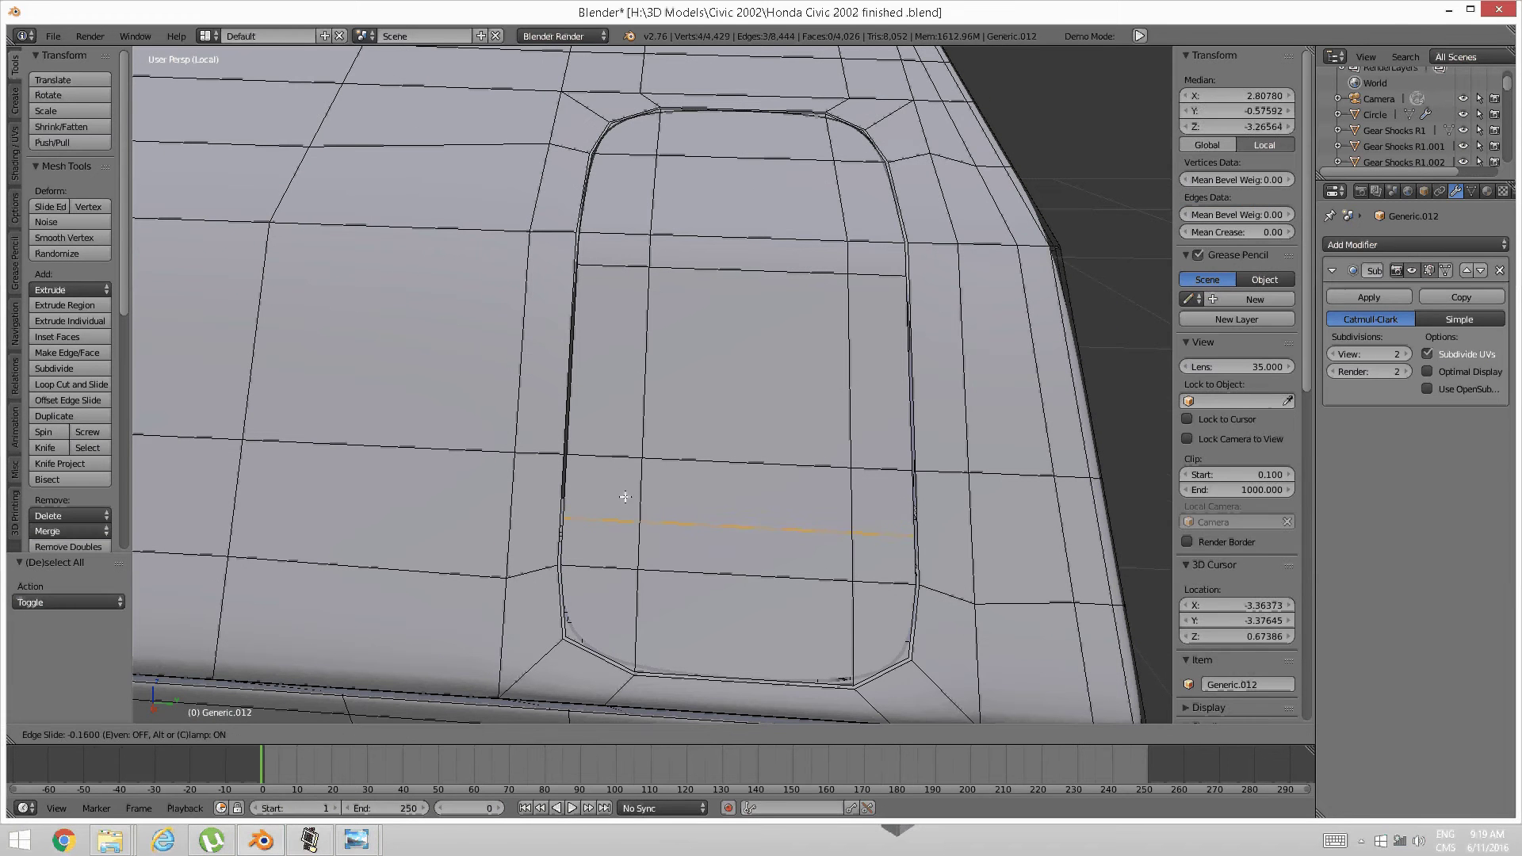
pyautogui.click(629, 488)
pyautogui.press('a')
# Edge-slide the cross edge directly above the new lower loop slightly down toward that loop
pyautogui.keyDown('alt'); pyautogui.rightClick(700, 461); pyautogui.keyUp('alt')
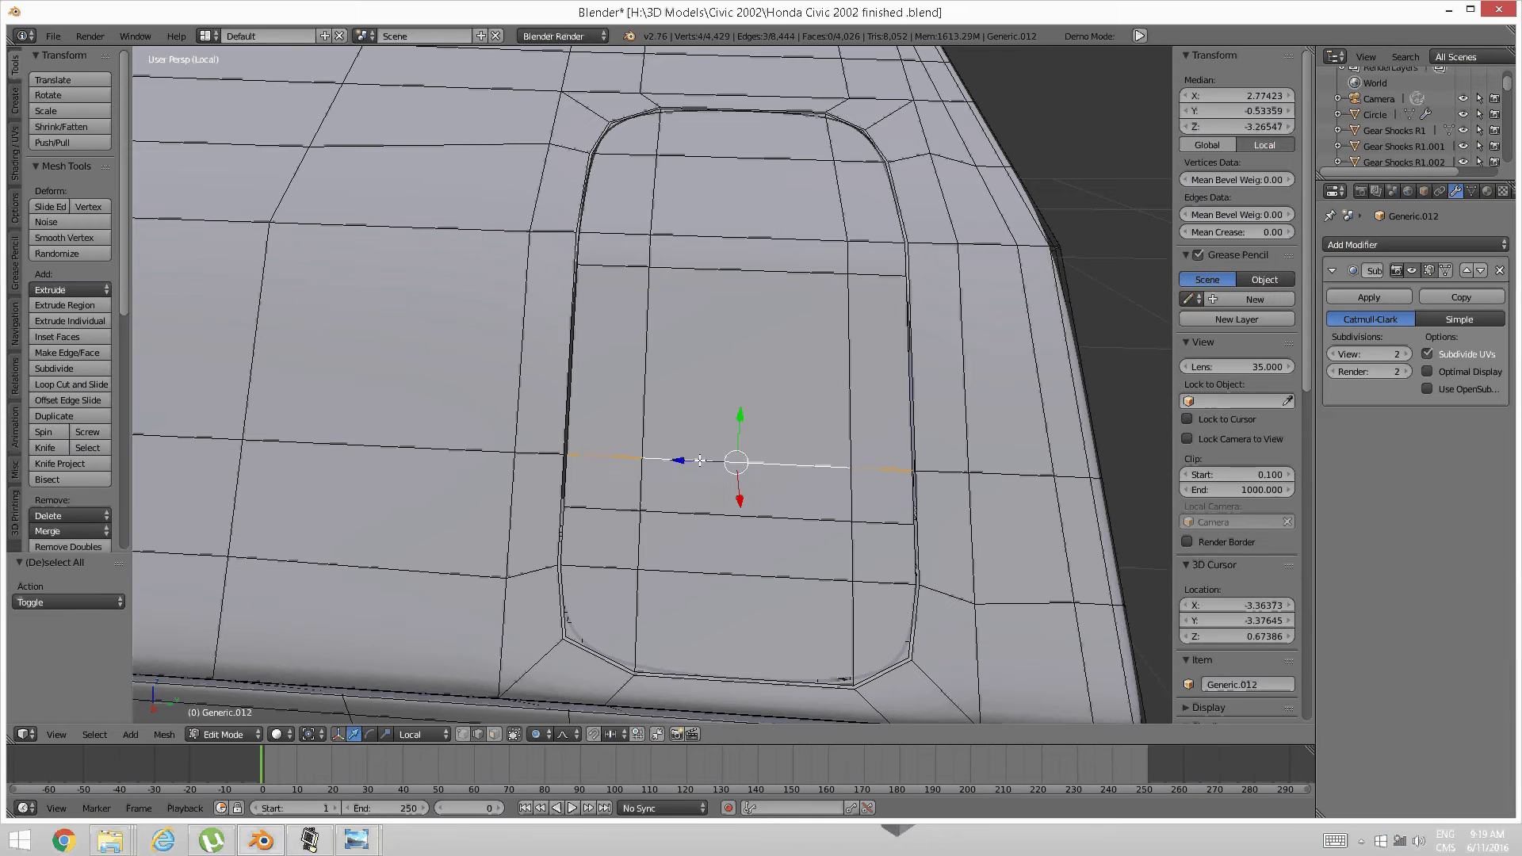
pyautogui.hotkey('ctrl', 'e')
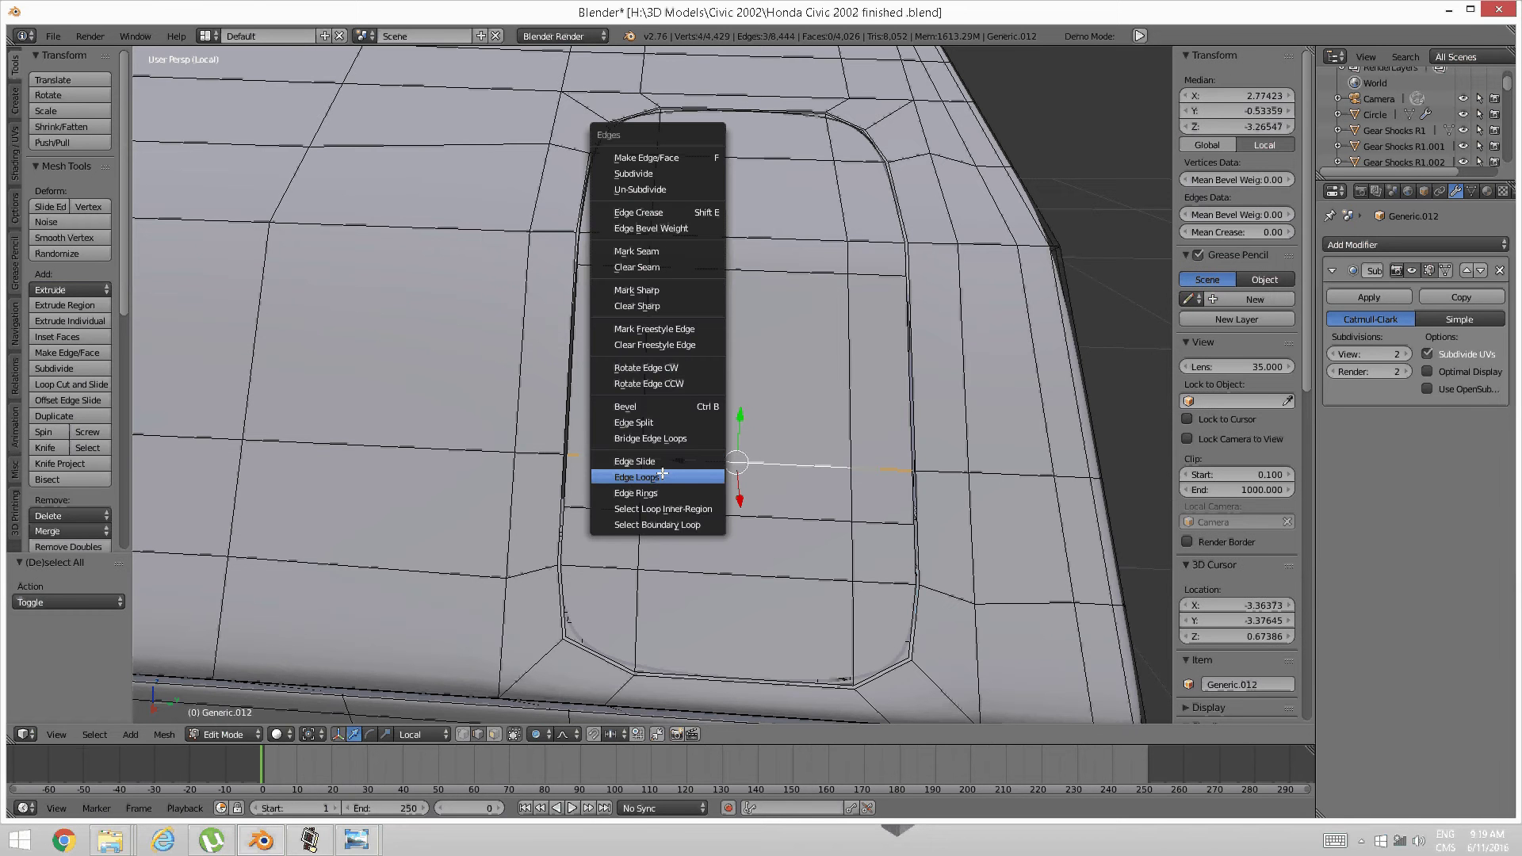
pyautogui.click(698, 460)
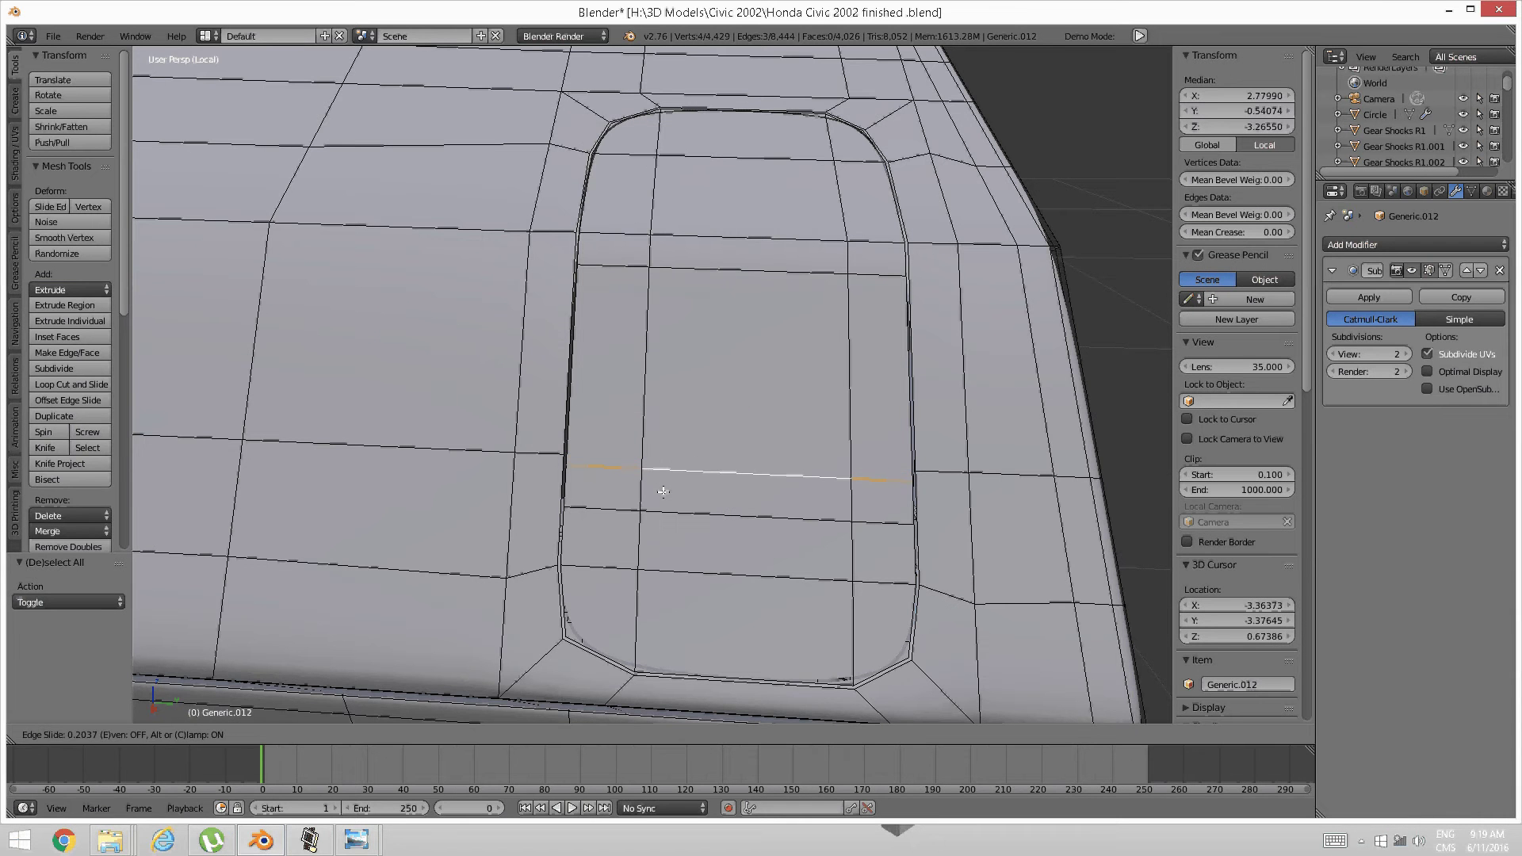
pyautogui.click(663, 493)
pyautogui.press('a')
# Cut one more horizontal edge loop through the panel's tall middle section, close below the upper added loop
pyautogui.keyDown('shift'); pyautogui.moveTo(702, 419); pyautogui.dragTo(679, 474, button='middle'); pyautogui.keyUp('shift')
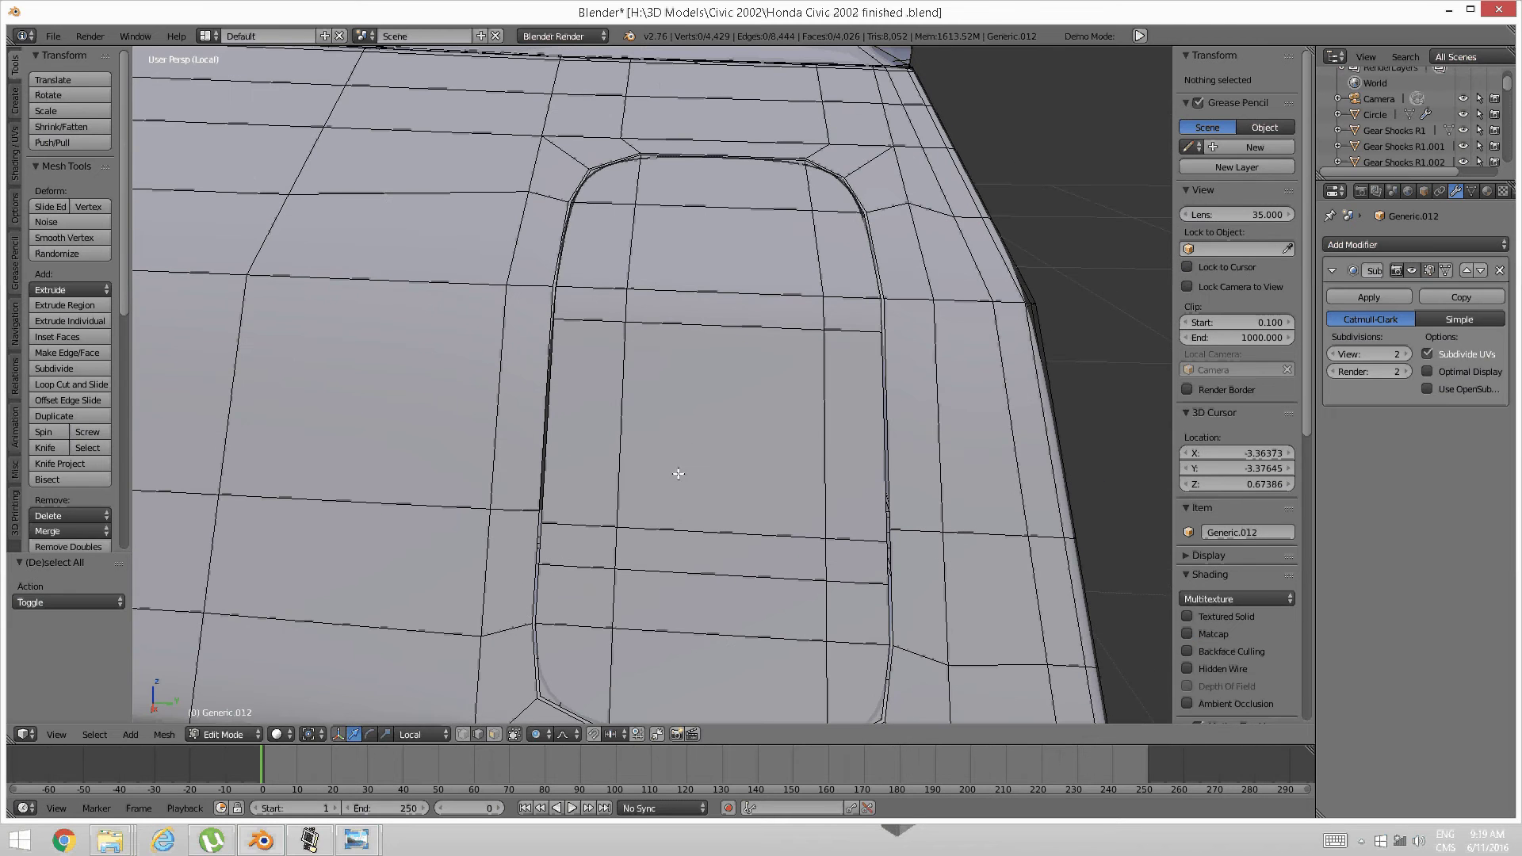
pyautogui.hotkey('ctrl', 'r')
pyautogui.click(618, 389)
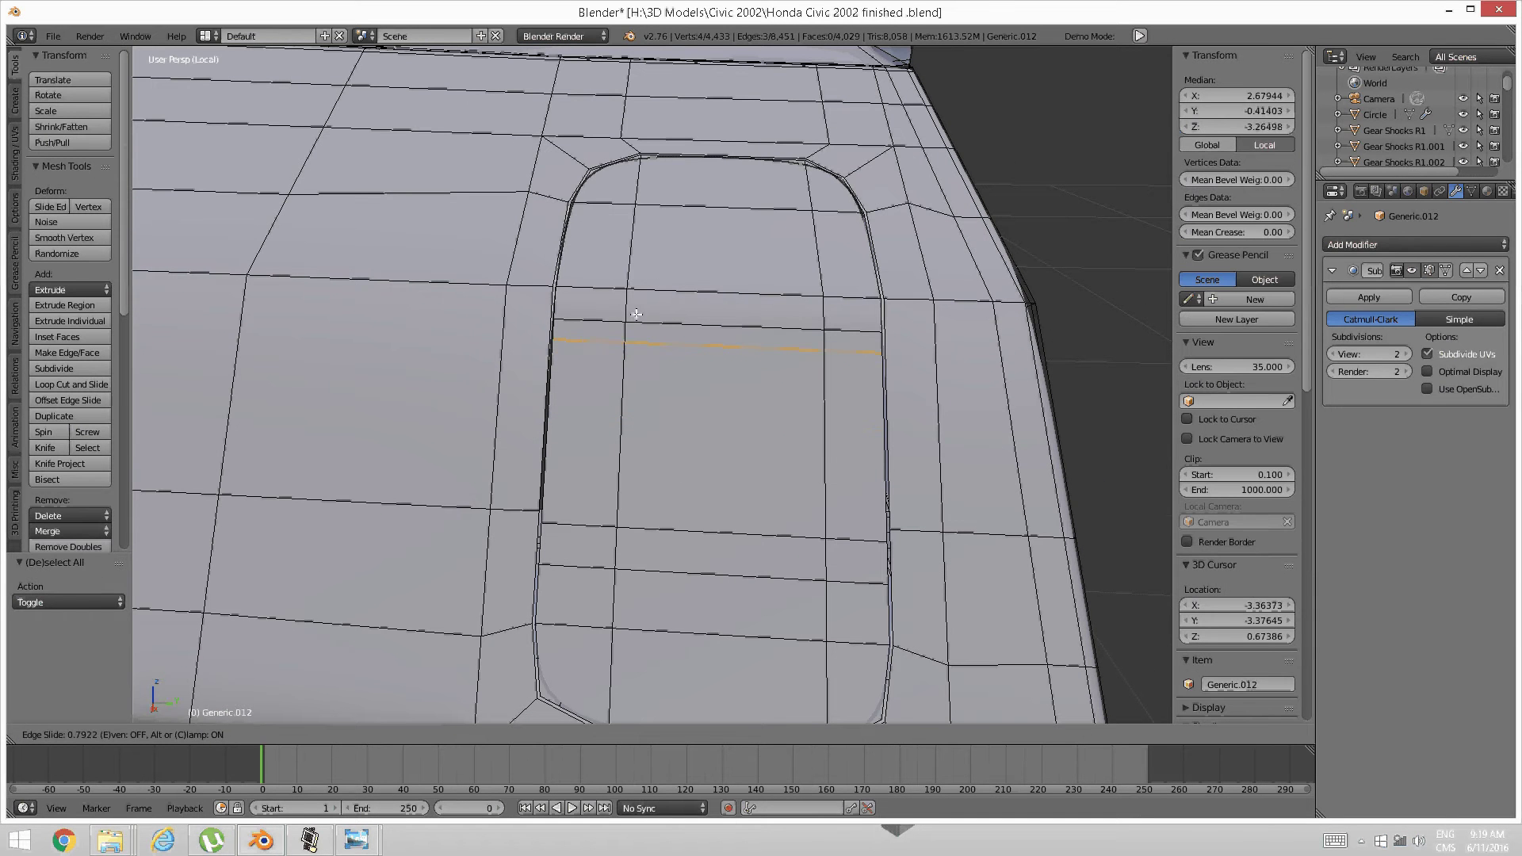
pyautogui.click(632, 328)
pyautogui.press('a')
# In face select mode, select the six faces of the panel's central column, leaving out the top and bottom end faces
pyautogui.moveTo(742, 327); pyautogui.dragTo(723, 398, button='middle')
pyautogui.hotkey('ctrl', 'Tab')
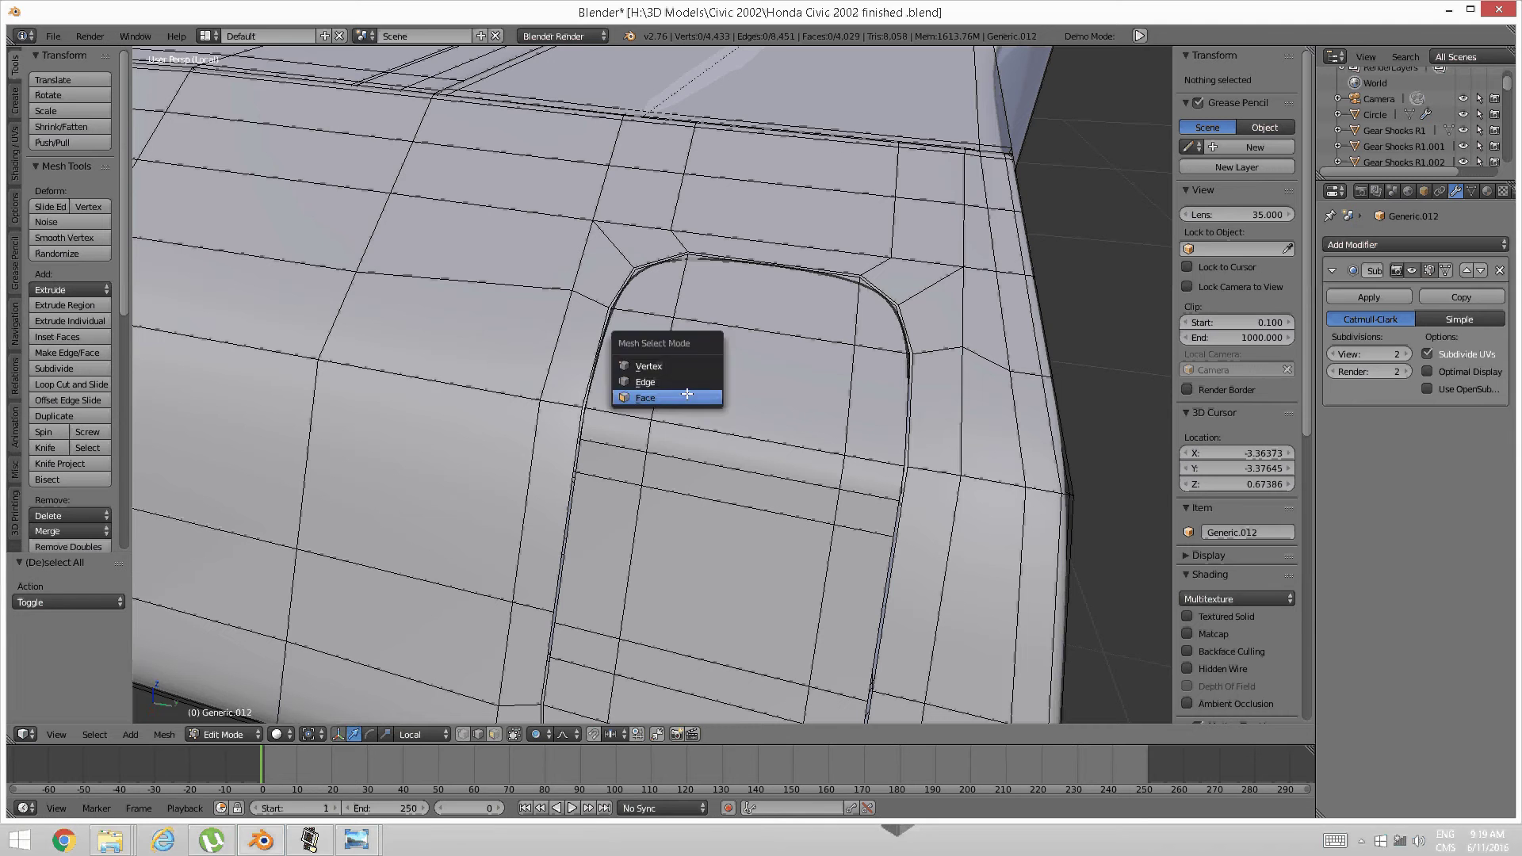
pyautogui.click(692, 397)
pyautogui.keyDown('shift'); pyautogui.moveTo(715, 460); pyautogui.dragTo(720, 412, button='middle'); pyautogui.keyUp('shift')
pyautogui.rightClick(685, 603)
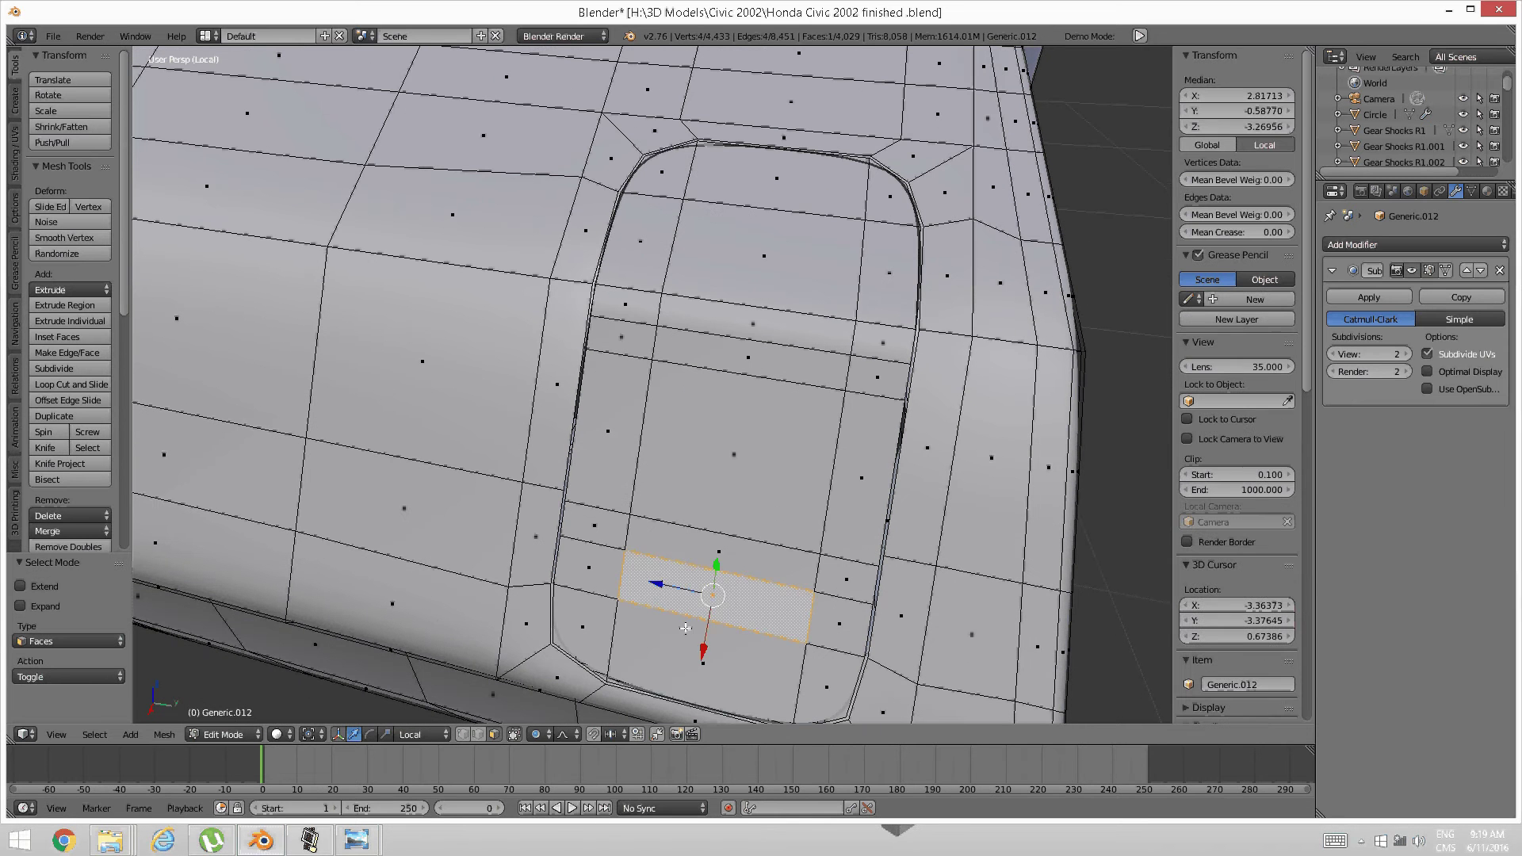
pyautogui.keyDown('shift'); pyautogui.rightClick(683, 631); pyautogui.keyUp('shift')
pyautogui.keyDown('shift'); pyautogui.rightClick(712, 557); pyautogui.keyUp('shift')
pyautogui.keyDown('shift'); pyautogui.rightClick(731, 501); pyautogui.keyUp('shift')
pyautogui.keyDown('shift'); pyautogui.rightClick(748, 367); pyautogui.keyUp('shift')
pyautogui.keyDown('shift'); pyautogui.rightClick(757, 329); pyautogui.keyUp('shift')
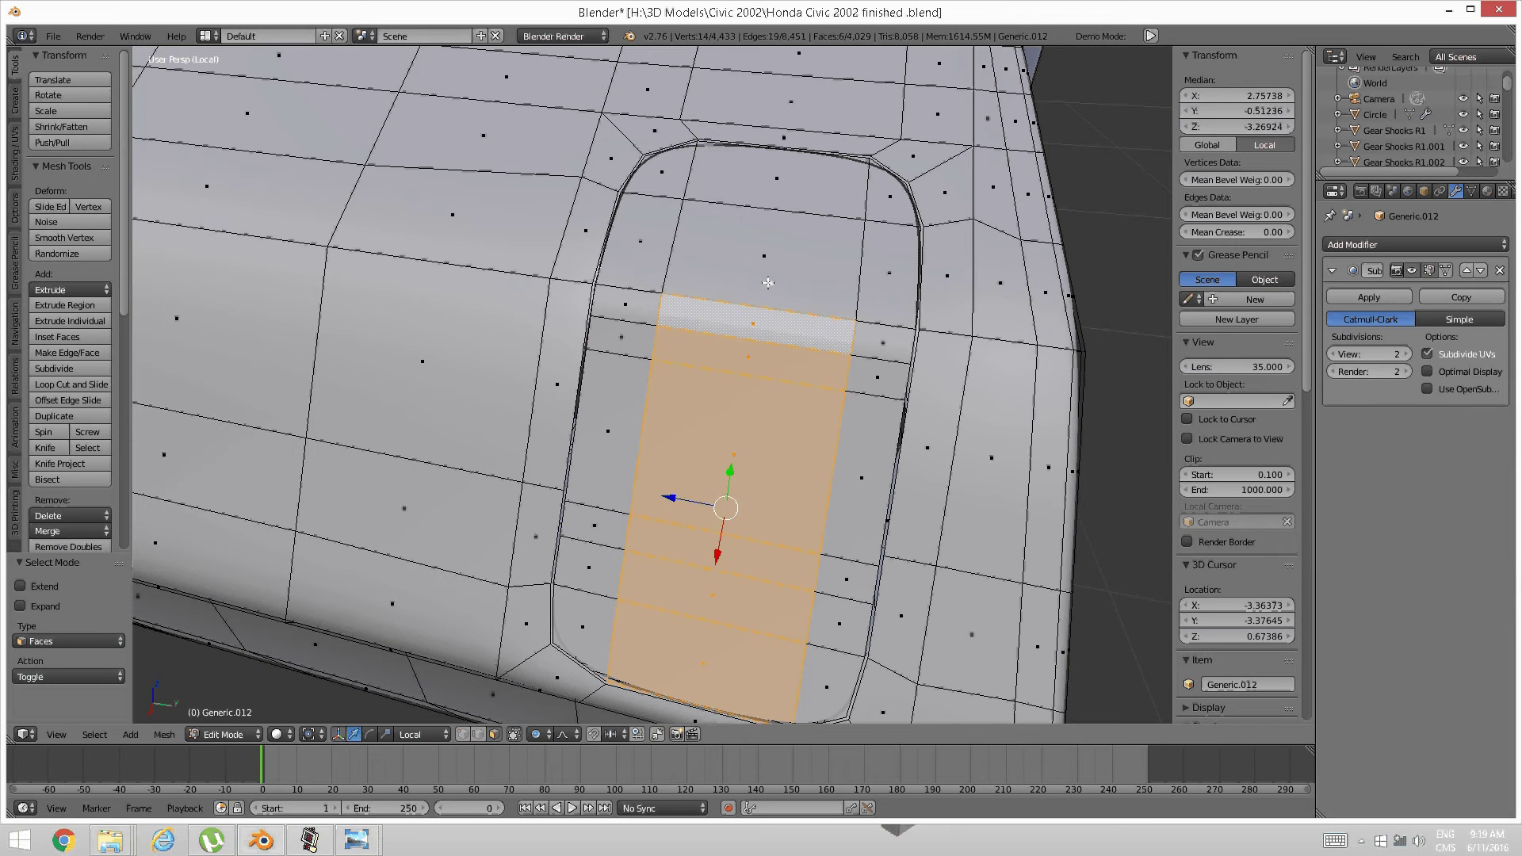
pyautogui.keyDown('shift'); pyautogui.rightClick(768, 269); pyautogui.keyUp('shift')
pyautogui.keyDown('shift'); pyautogui.rightClick(776, 196); pyautogui.keyUp('shift')
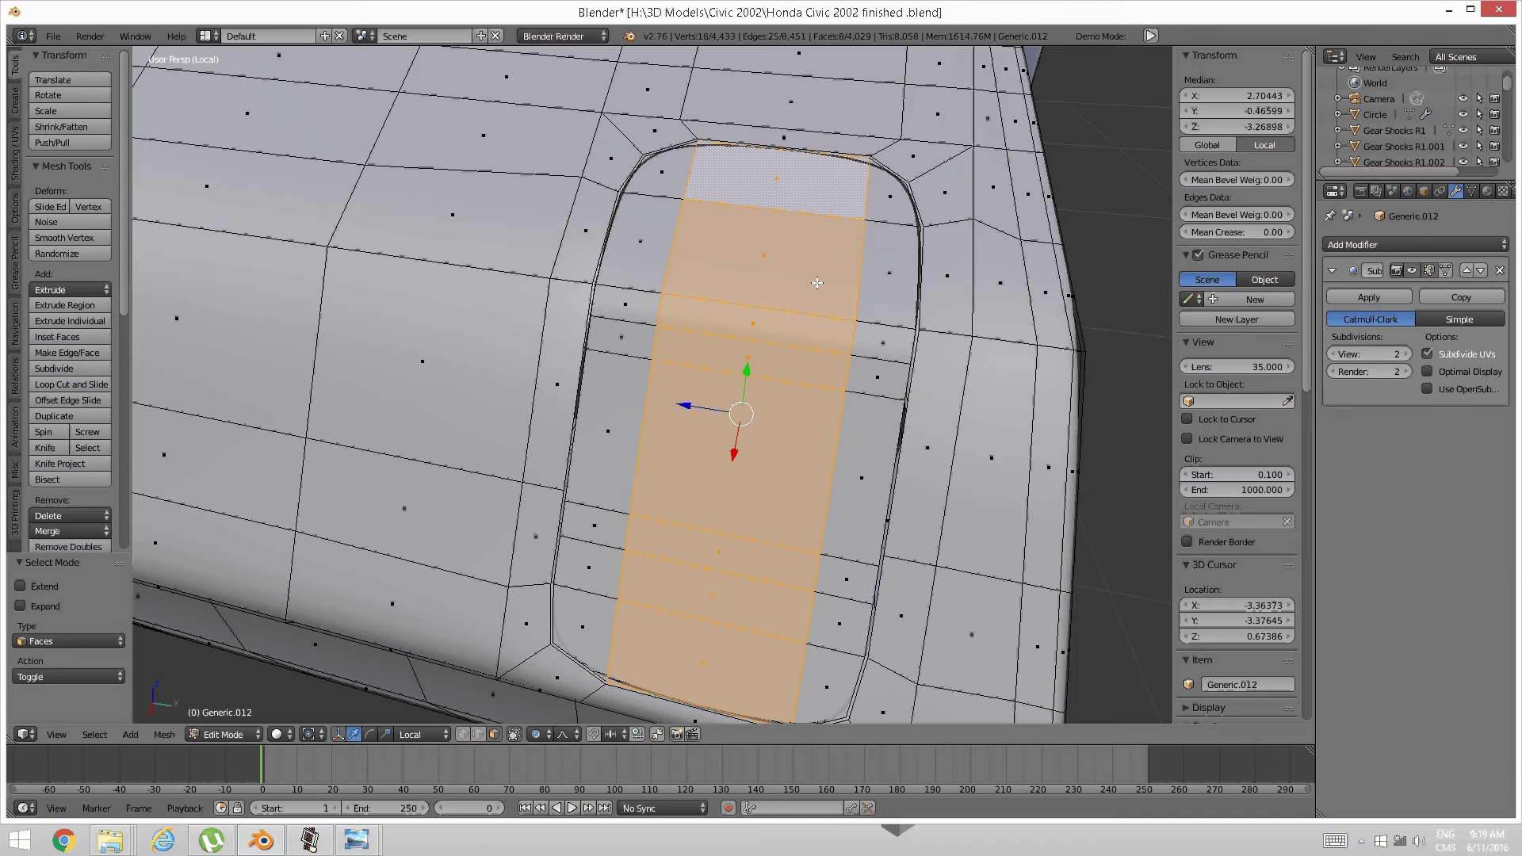
pyautogui.hotkey('ctrl', 'z')
pyautogui.keyDown('shift'); pyautogui.rightClick(666, 640); pyautogui.keyUp('shift')
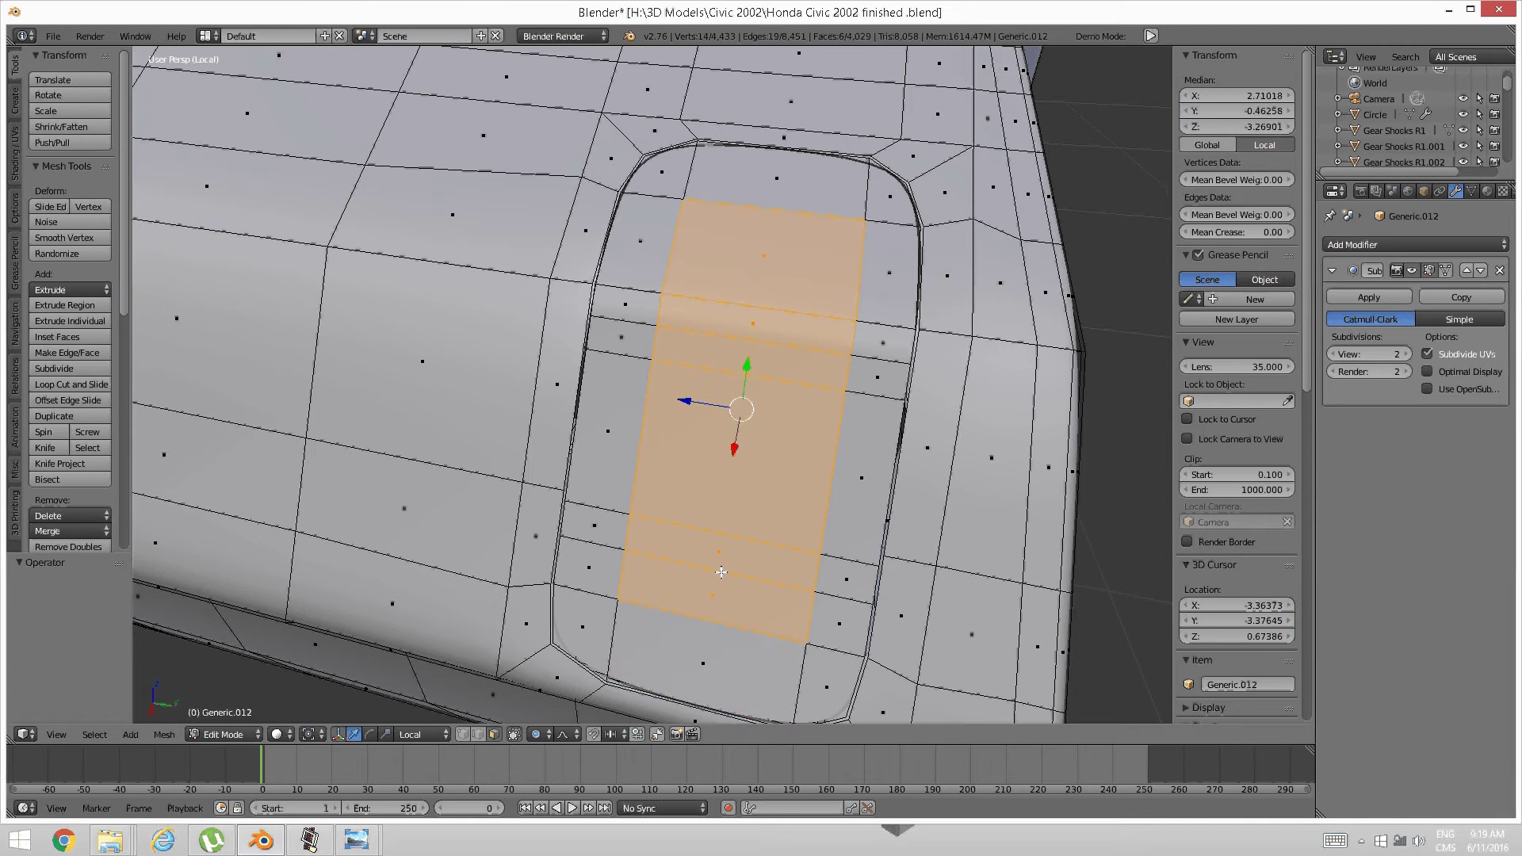
# Grow the face selection to cover the whole rounded panel and inset it by about 0.024
pyautogui.press('ctrl+KP_Add')
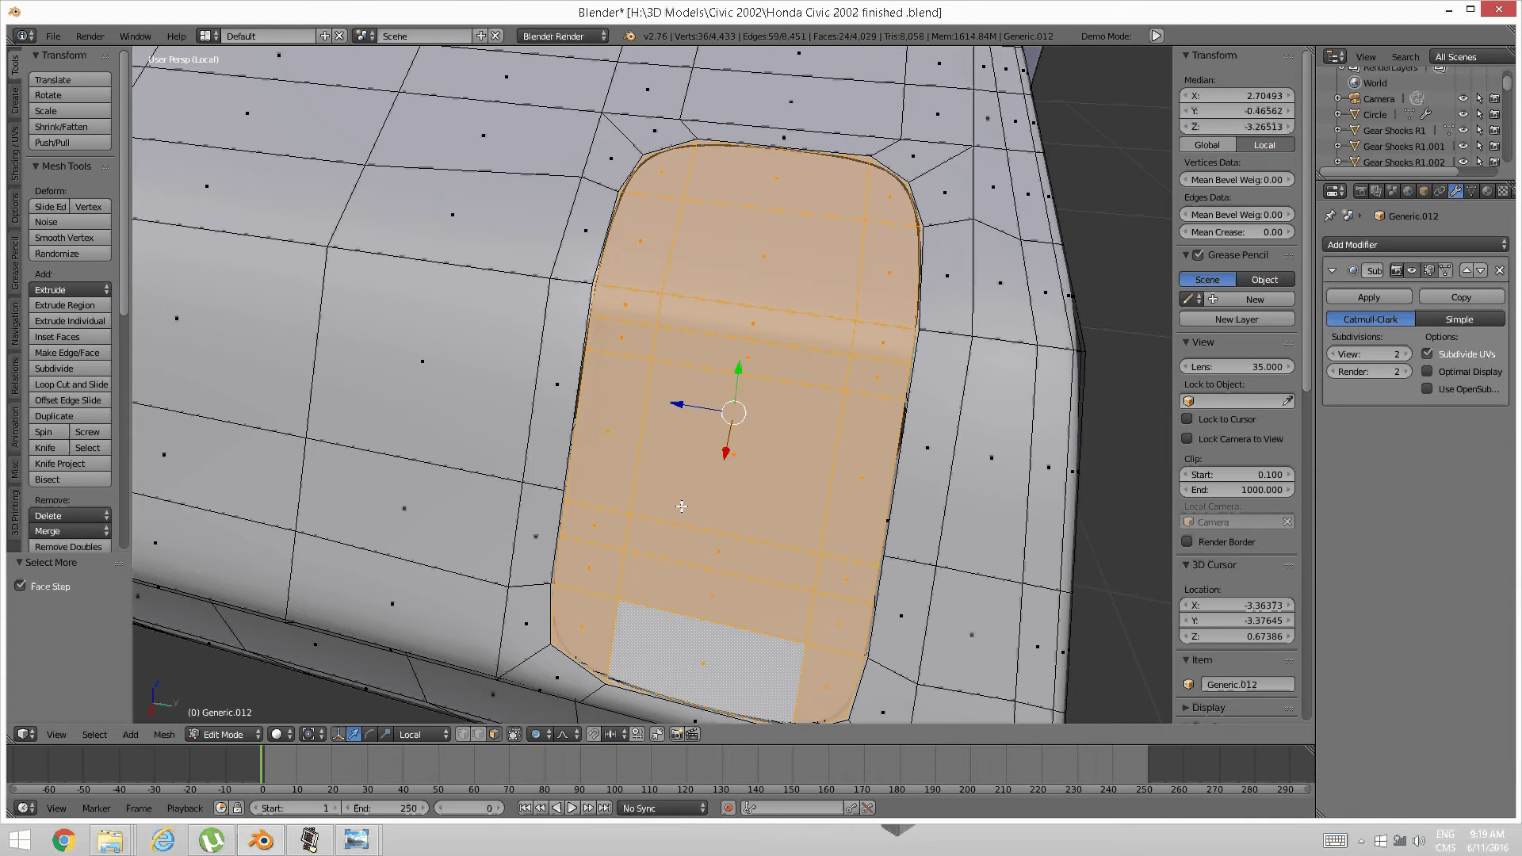
pyautogui.moveTo(682, 506); pyautogui.dragTo(705, 501, button='middle')
pyautogui.press('i')
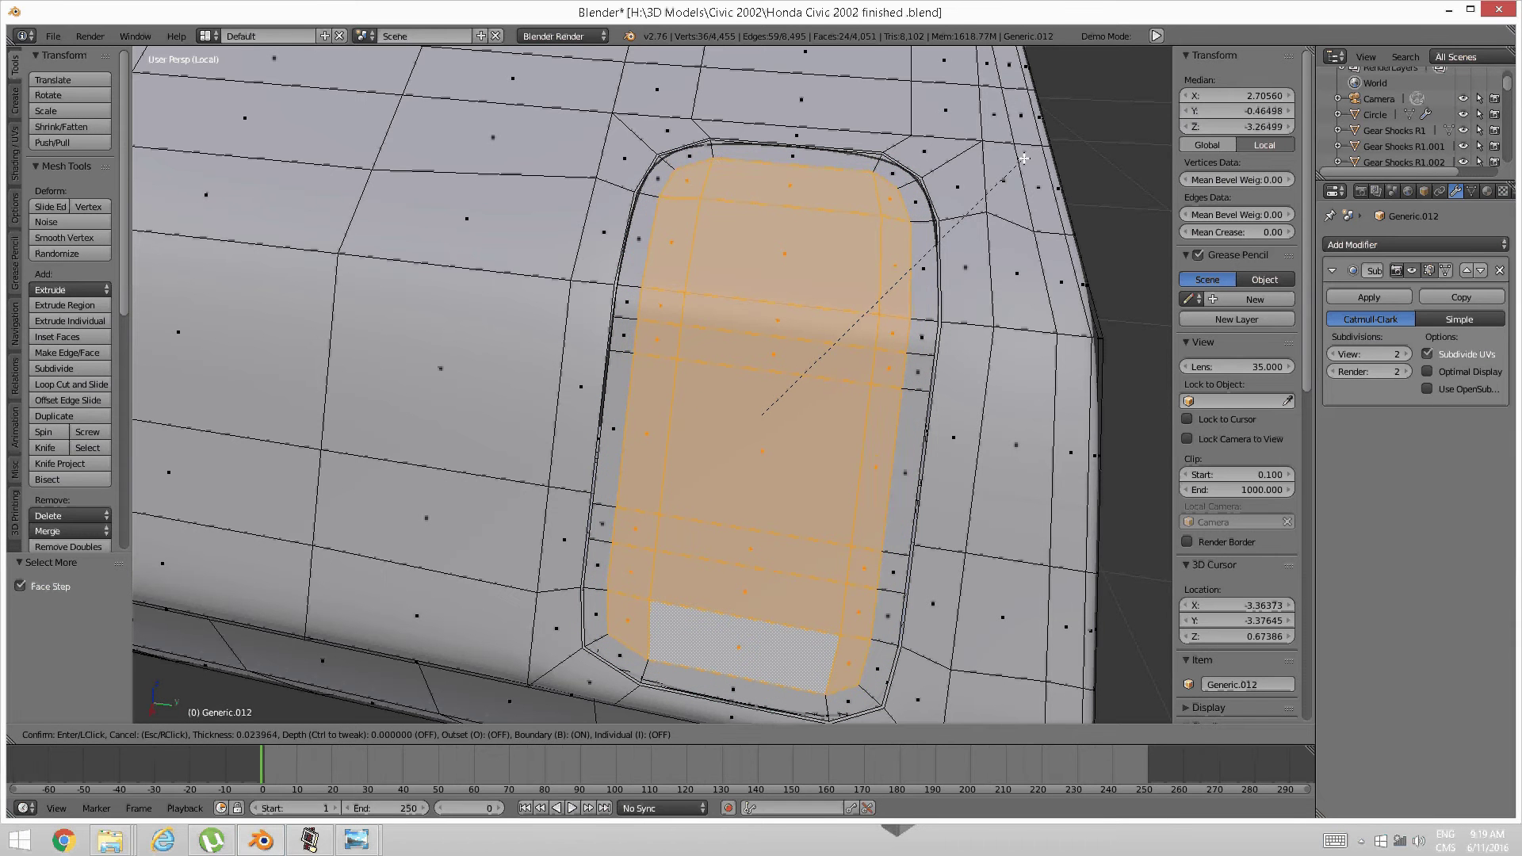
pyautogui.click(1025, 157)
pyautogui.press('a')
pyautogui.moveTo(897, 268); pyautogui.dragTo(864, 283, button='middle')
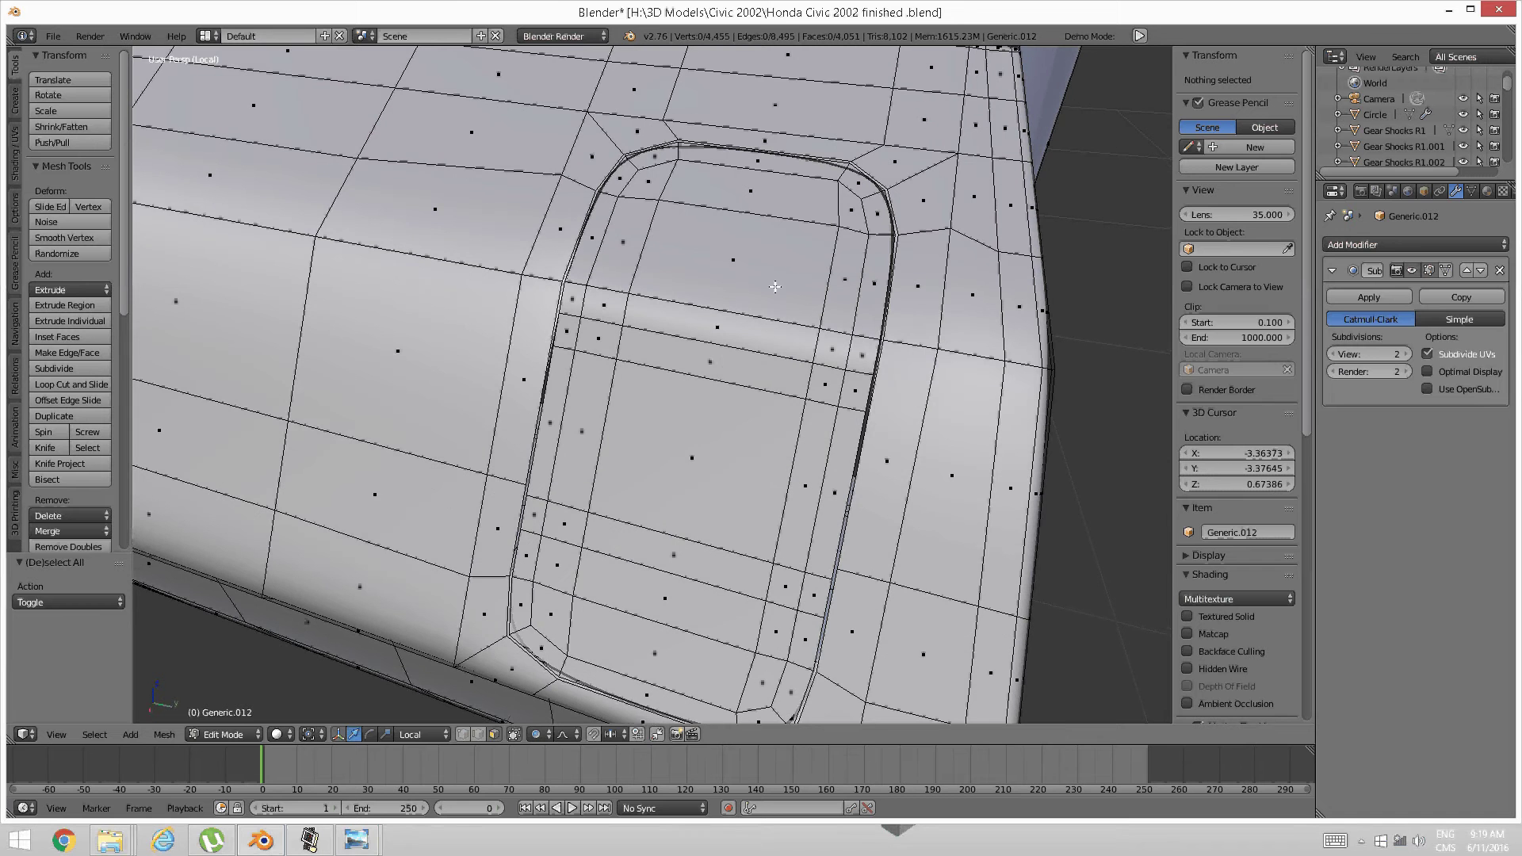
pyautogui.moveTo(601, 350); pyautogui.dragTo(626, 403, button='middle')
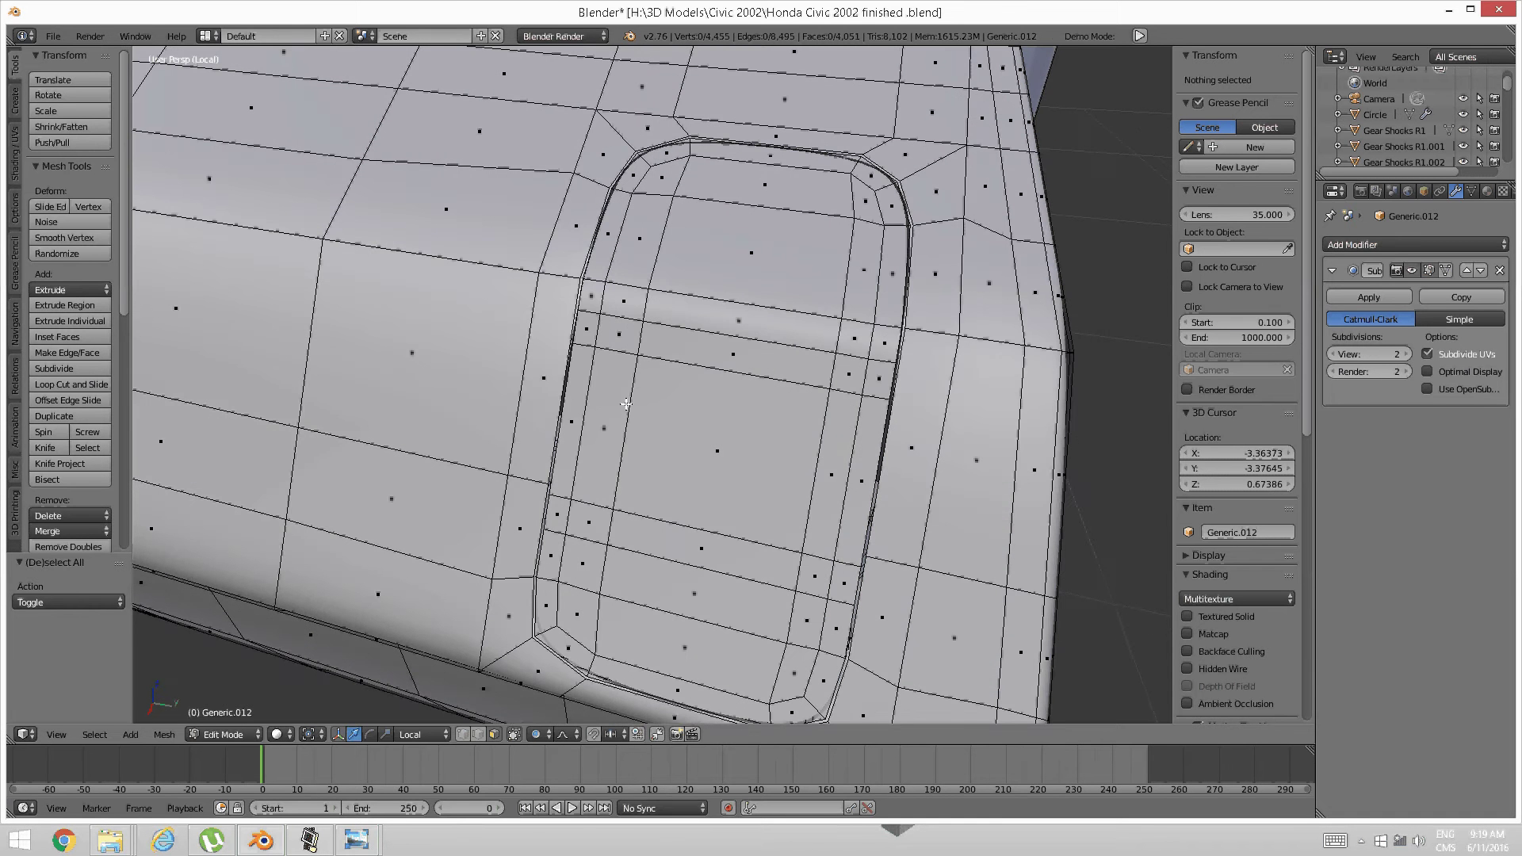
# In edge select mode, edge-slide the middle segment of the panel's upper cross edge slightly downward, with a factor of about -0.036
pyautogui.hotkey('ctrl', 'Tab')
pyautogui.click(673, 302)
pyautogui.moveTo(675, 272); pyautogui.dragTo(704, 315, button='middle')
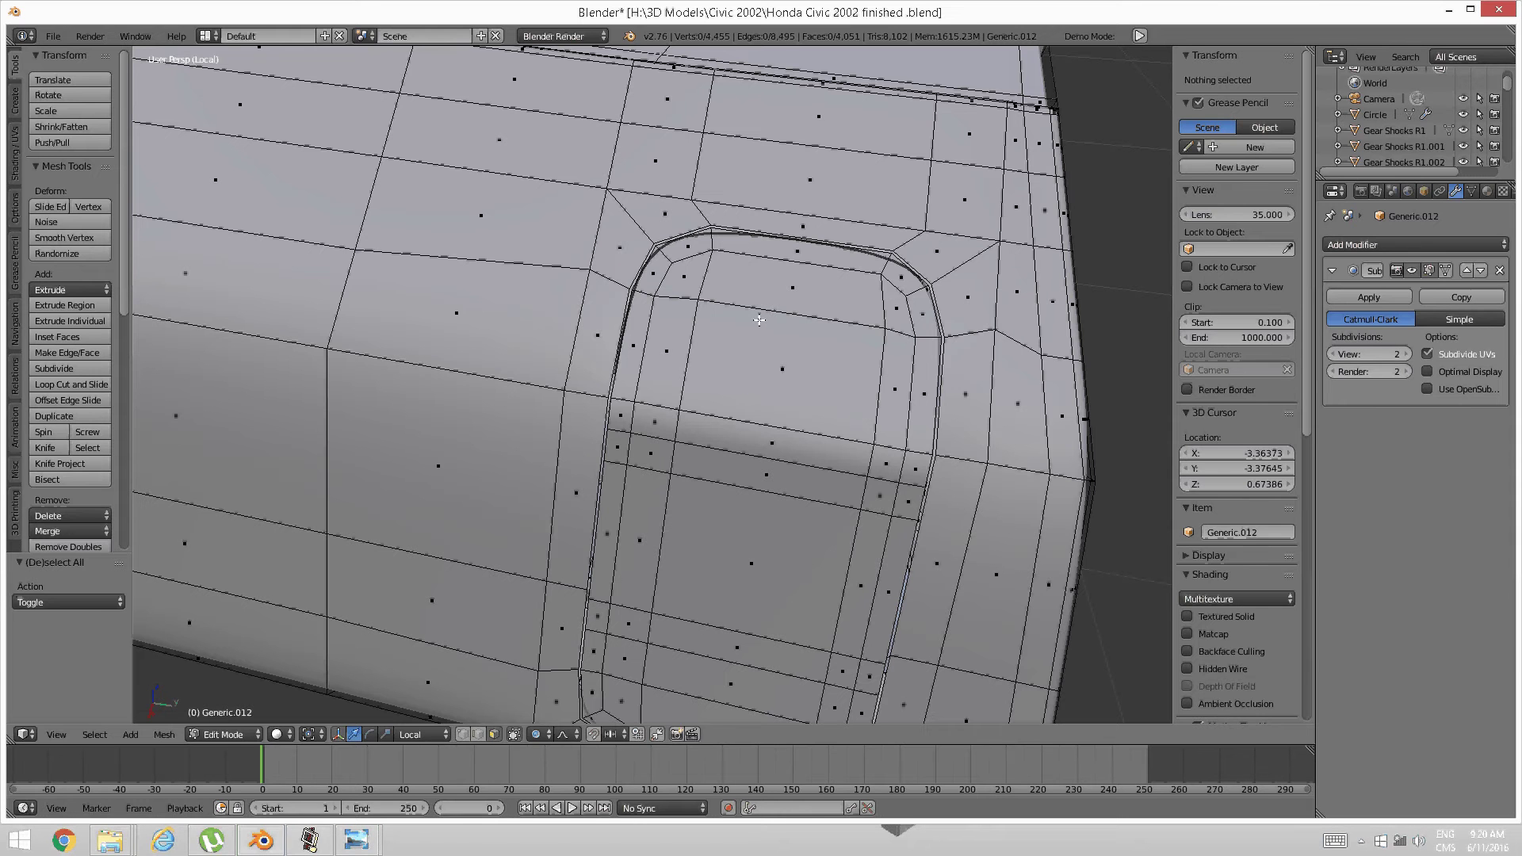
pyautogui.hotkey('ctrl', 'Tab')
pyautogui.click(733, 306)
pyautogui.rightClick(761, 312)
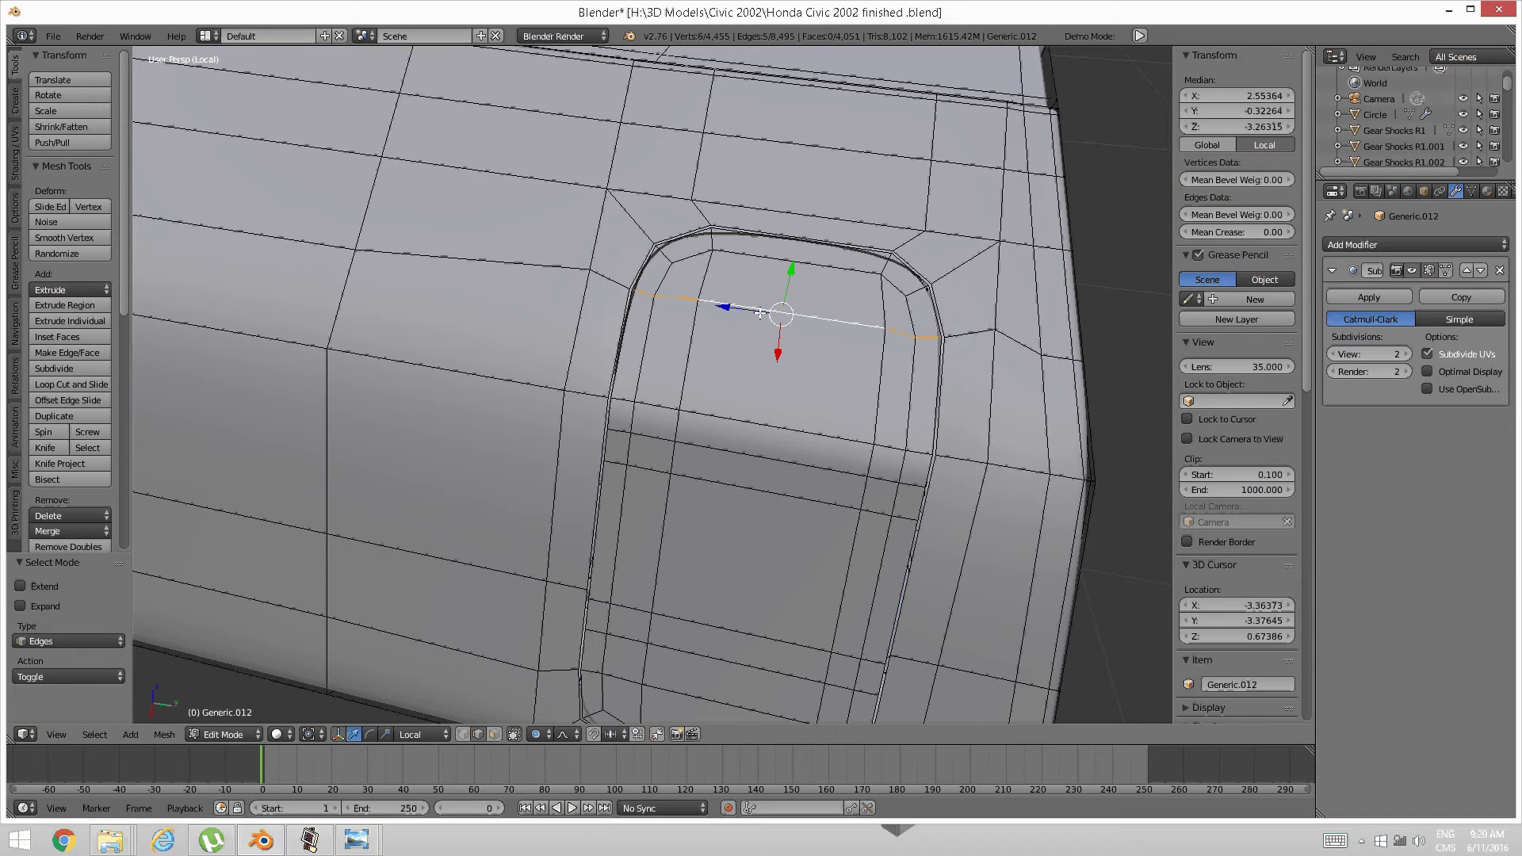
pyautogui.hotkey('ctrl', 'e')
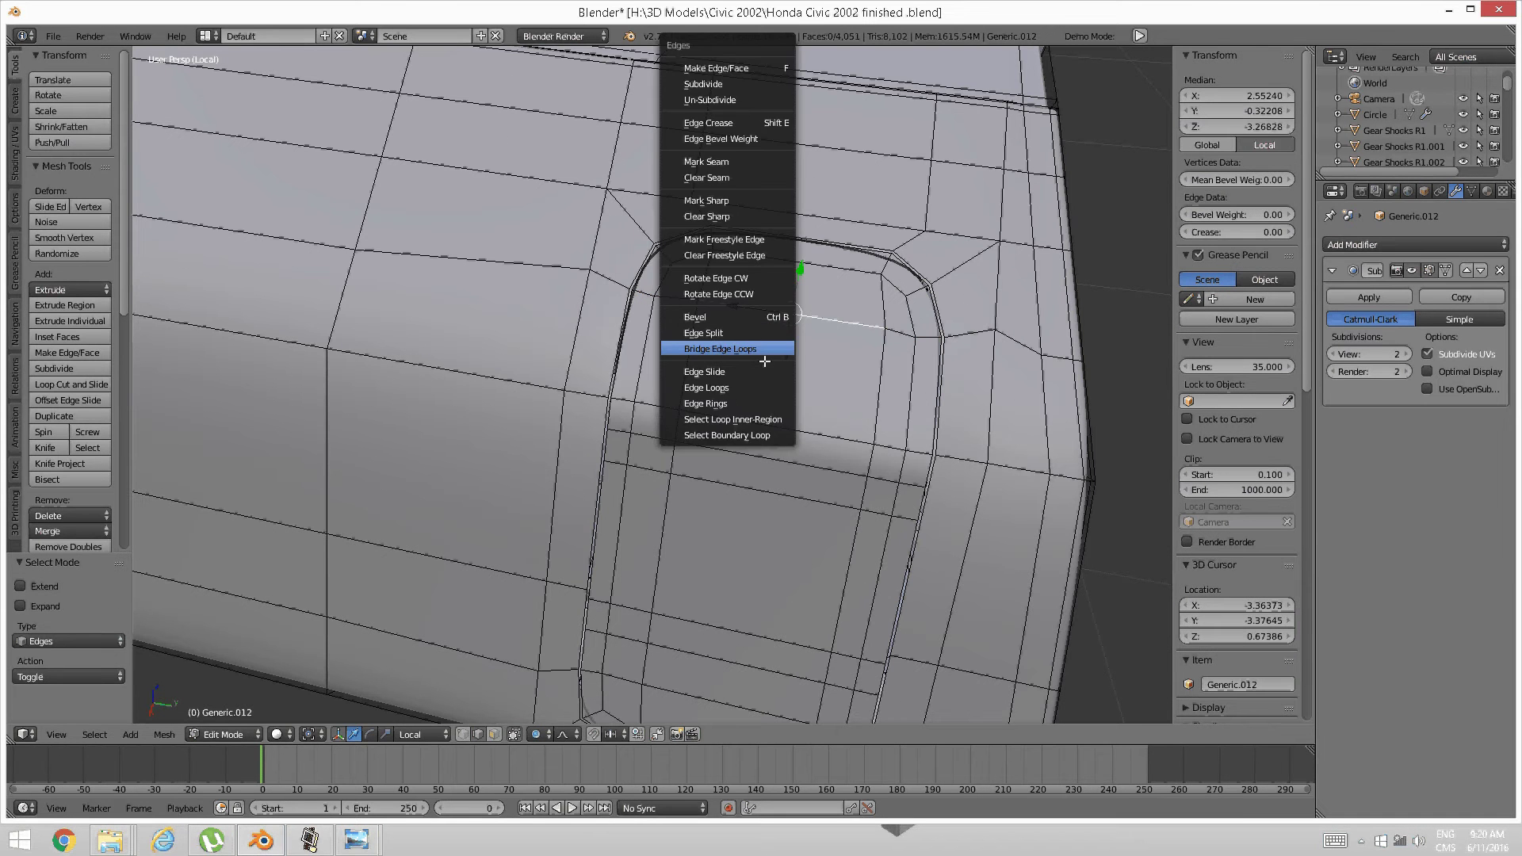
pyautogui.click(764, 363)
pyautogui.click(764, 374)
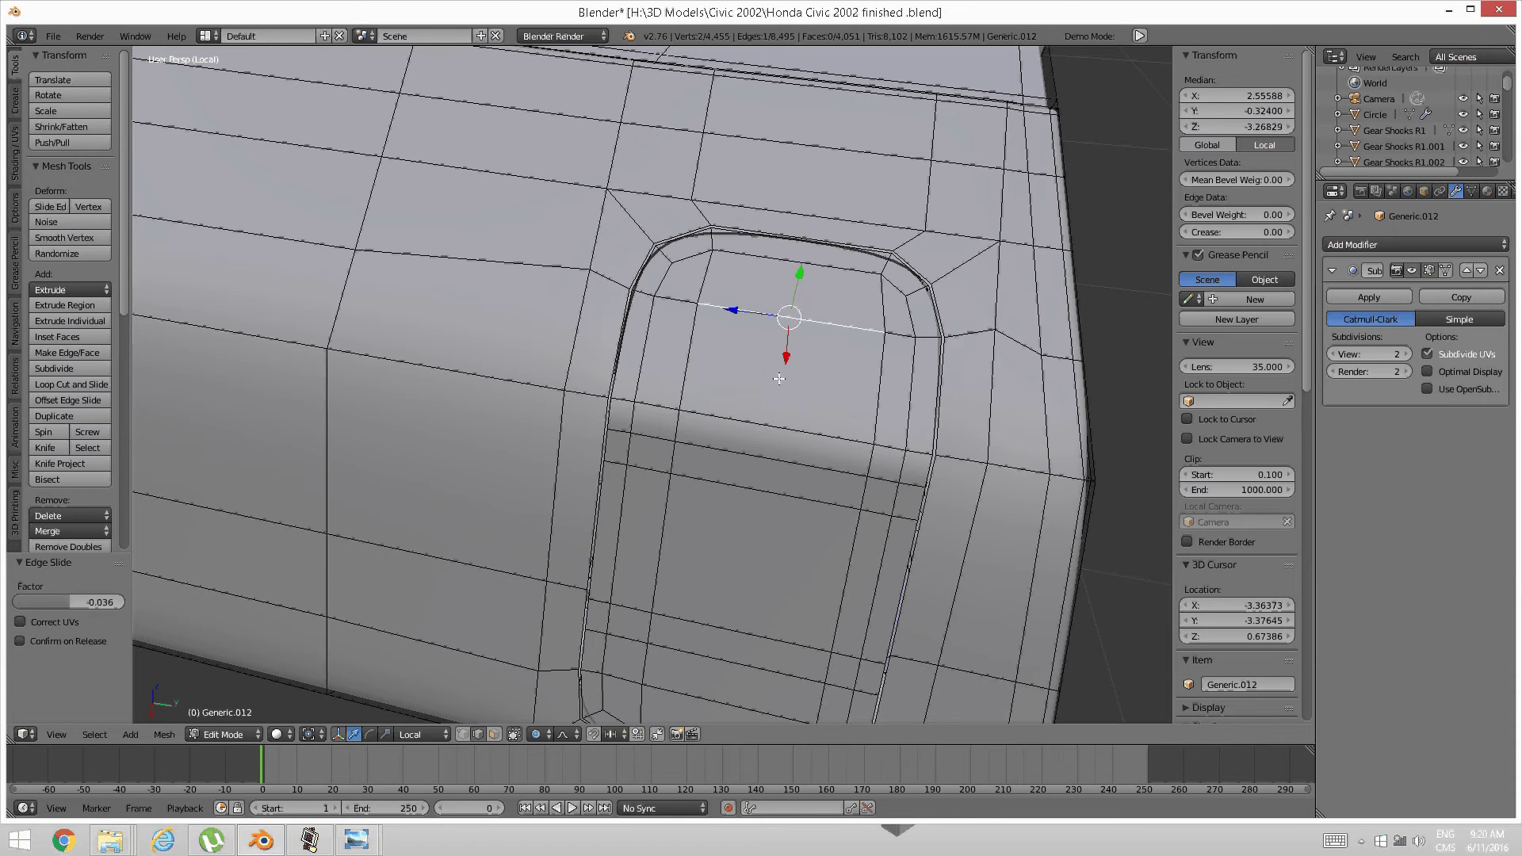
pyautogui.press('a')
pyautogui.moveTo(779, 375); pyautogui.dragTo(785, 372, button='middle')
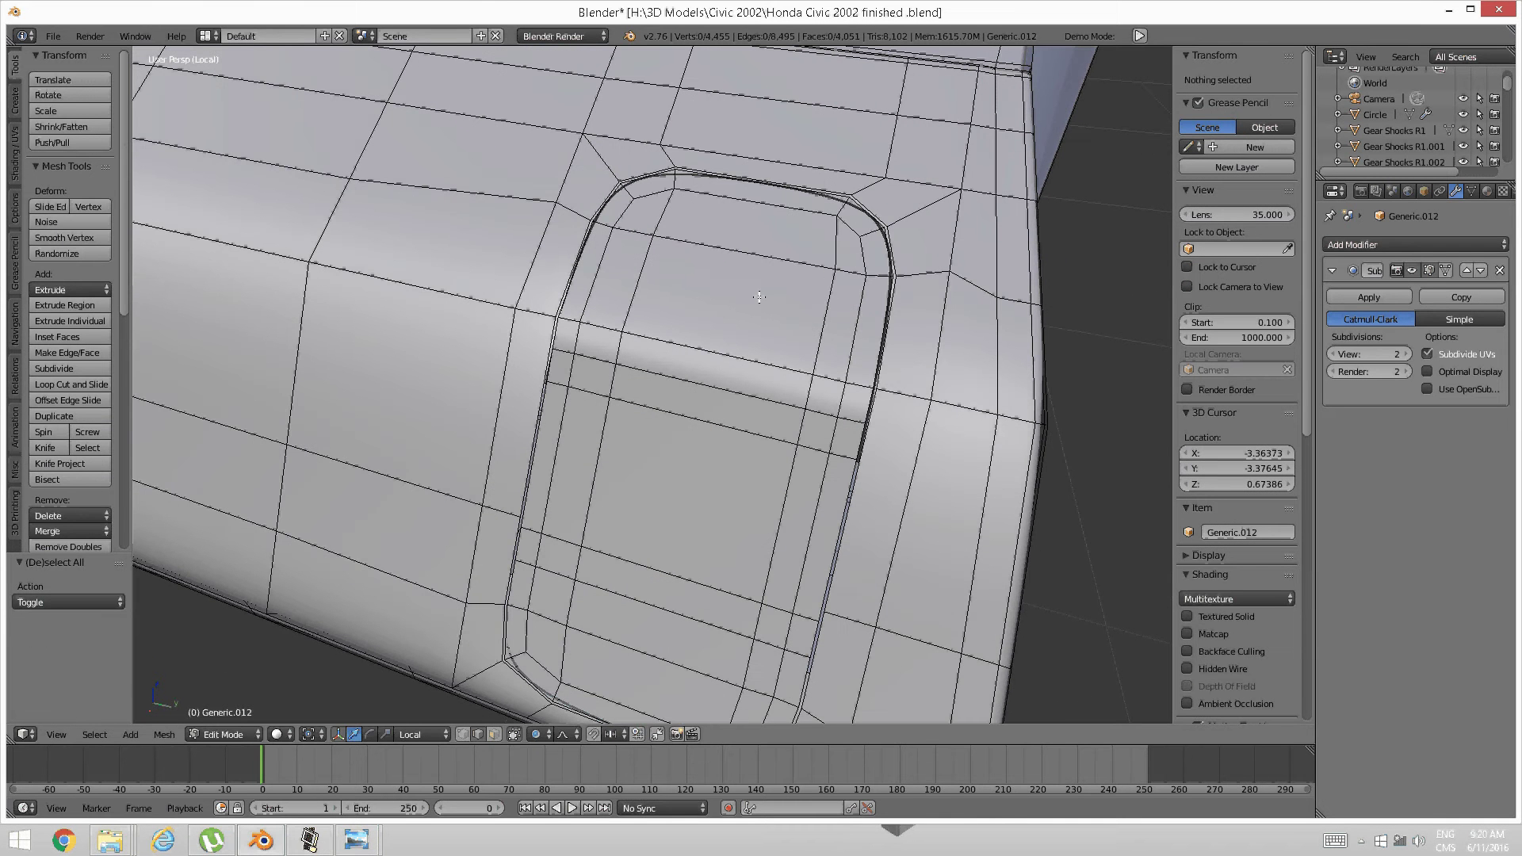
# Cut a horizontal edge loop close below the panel's upper cross edge
pyautogui.hotkey('ctrl', 'r')
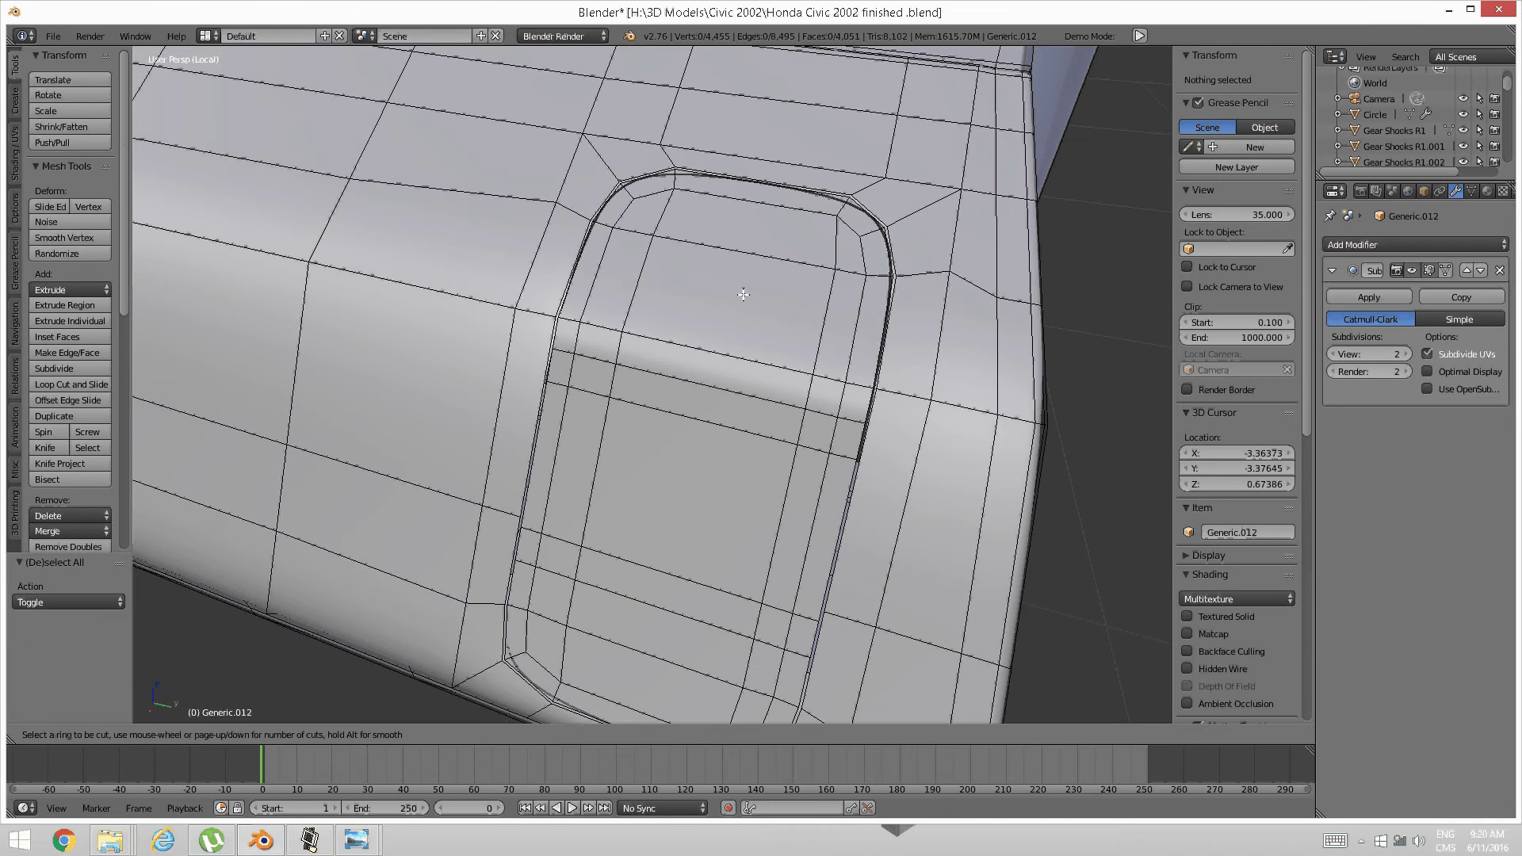
pyautogui.click(663, 264)
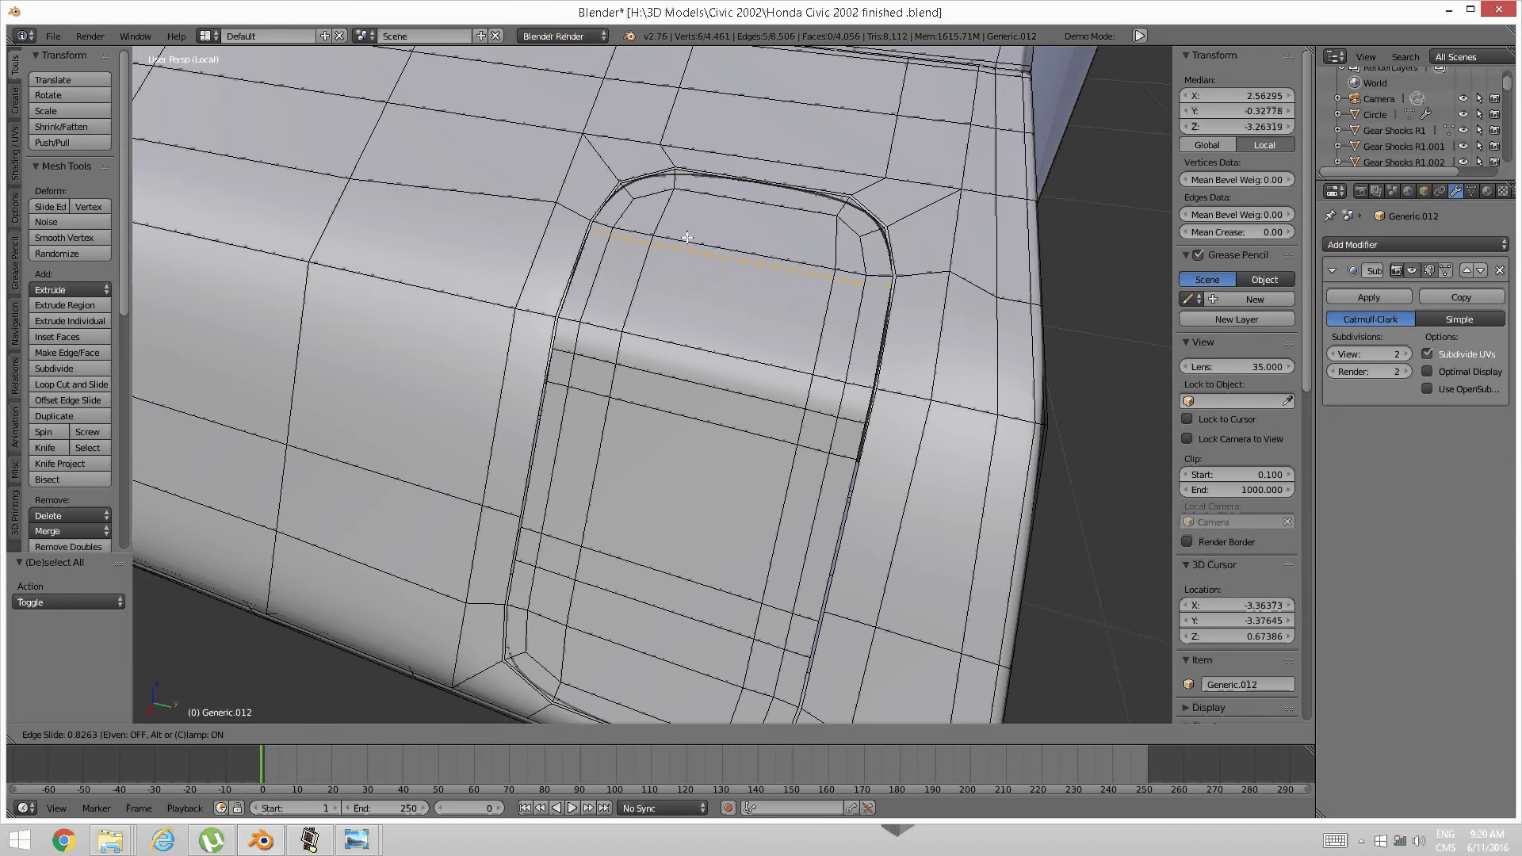
pyautogui.click(689, 238)
pyautogui.press('a')
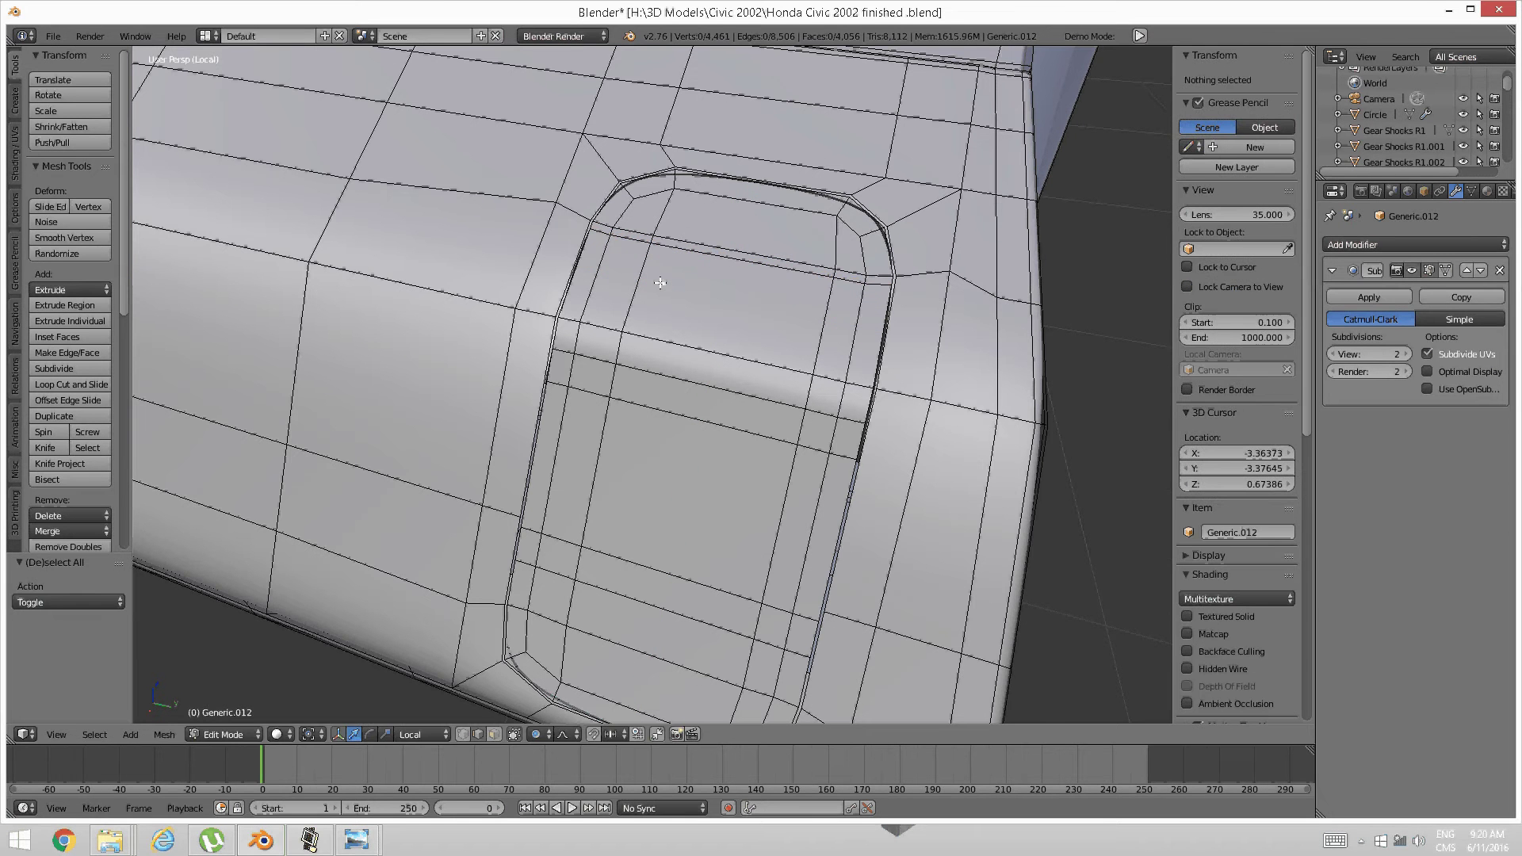
# Cut two closely spaced horizontal edge loops about midway between the upper cross edges and the panel's bend
pyautogui.hotkey('ctrl', 'r')
pyautogui.click(659, 284)
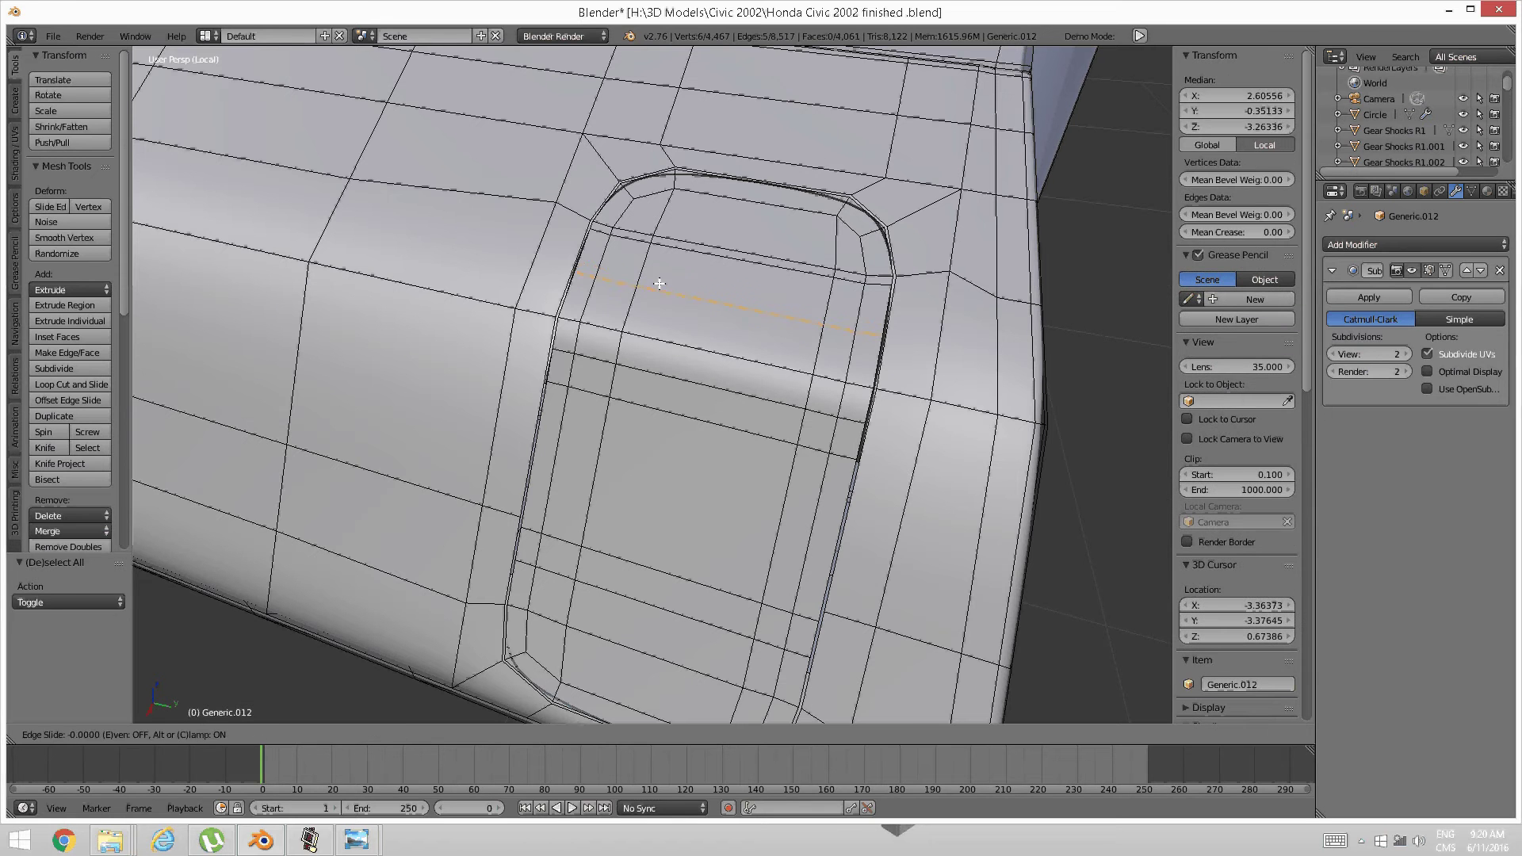
pyautogui.click(663, 278)
pyautogui.press('a')
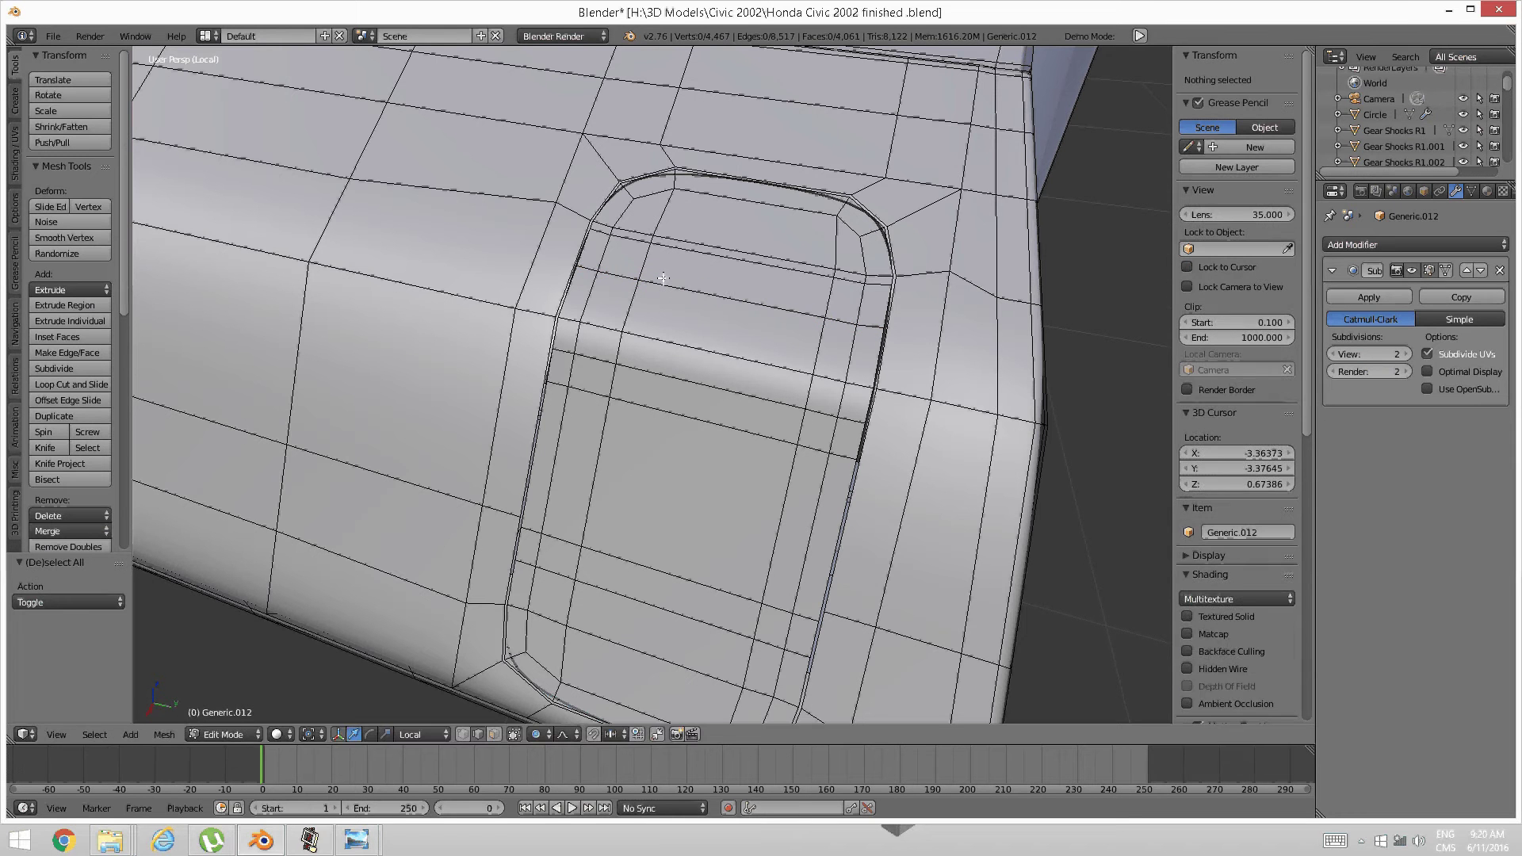
pyautogui.hotkey('ctrl', 'r')
pyautogui.click(647, 279)
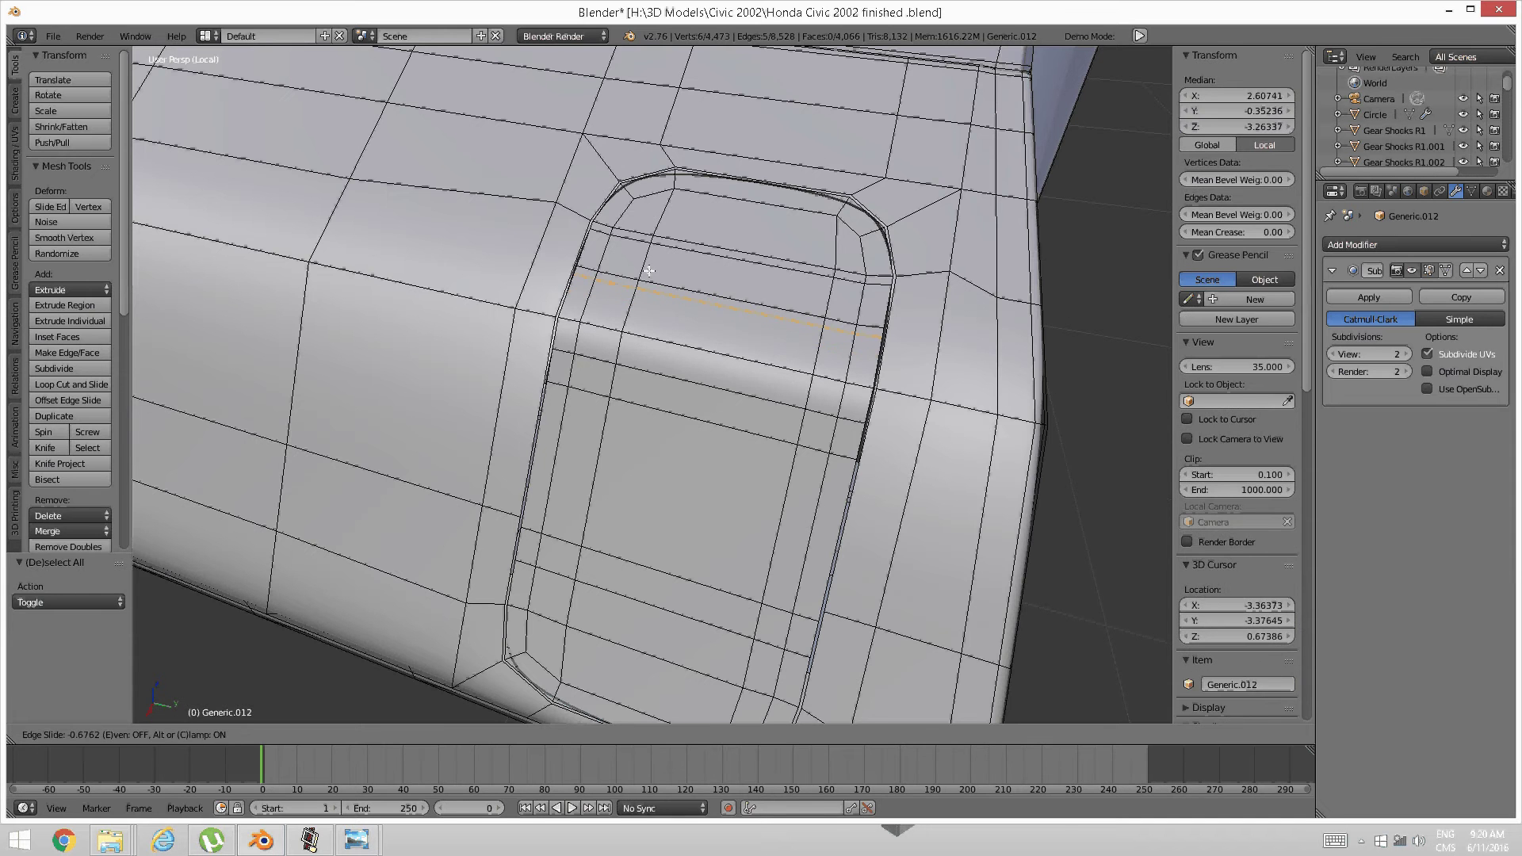
pyautogui.click(648, 271)
pyautogui.press('a')
# Edge-slide the short top edge of the panel's inset slightly down toward the cross edges below
pyautogui.scroll(4, 647, 285)
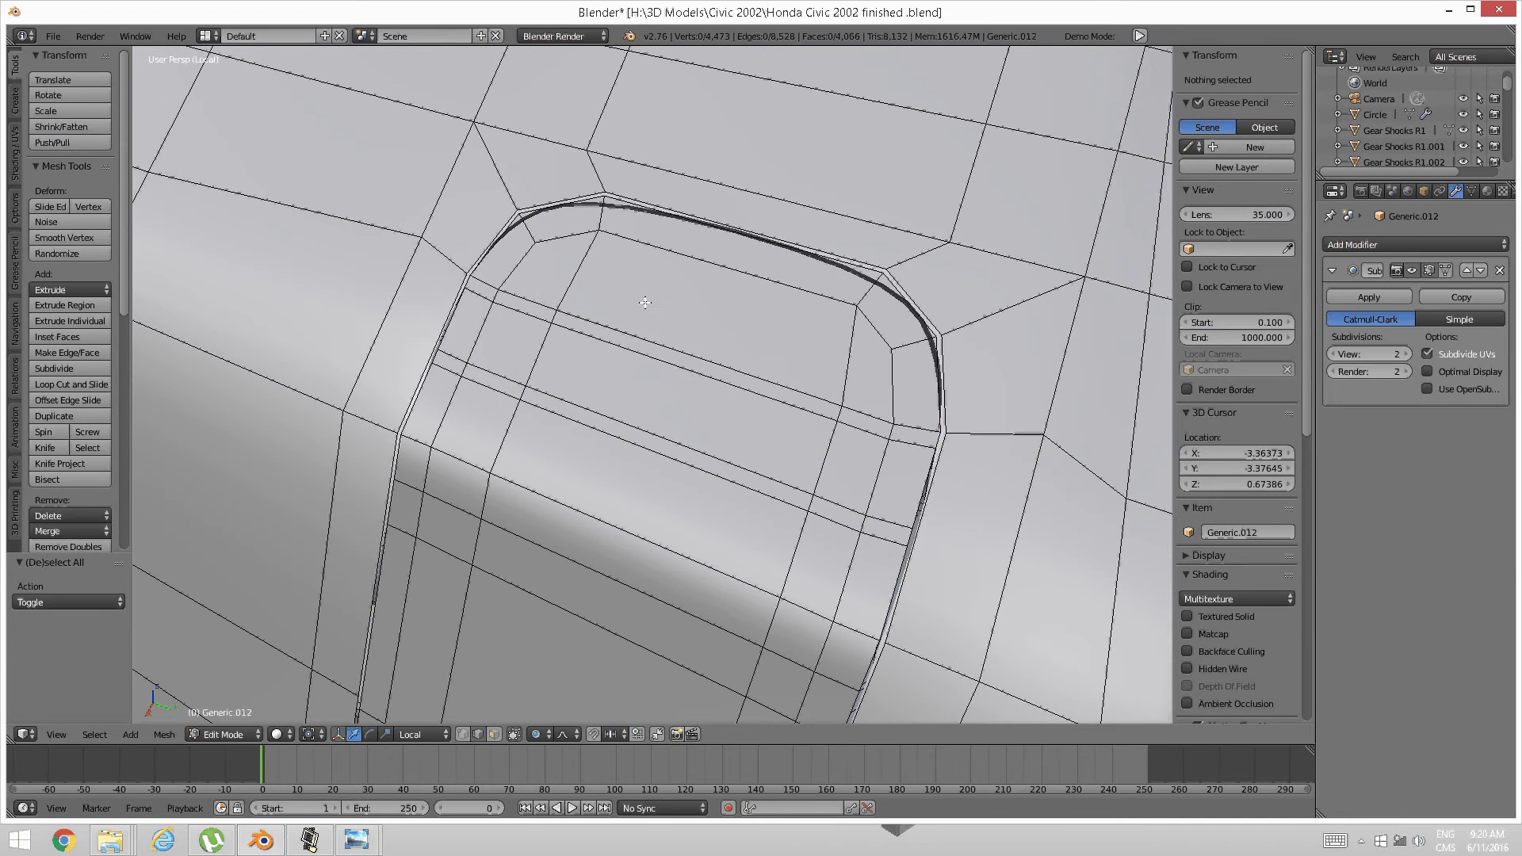
pyautogui.keyDown('alt'); pyautogui.click(640, 320); pyautogui.keyUp('alt')
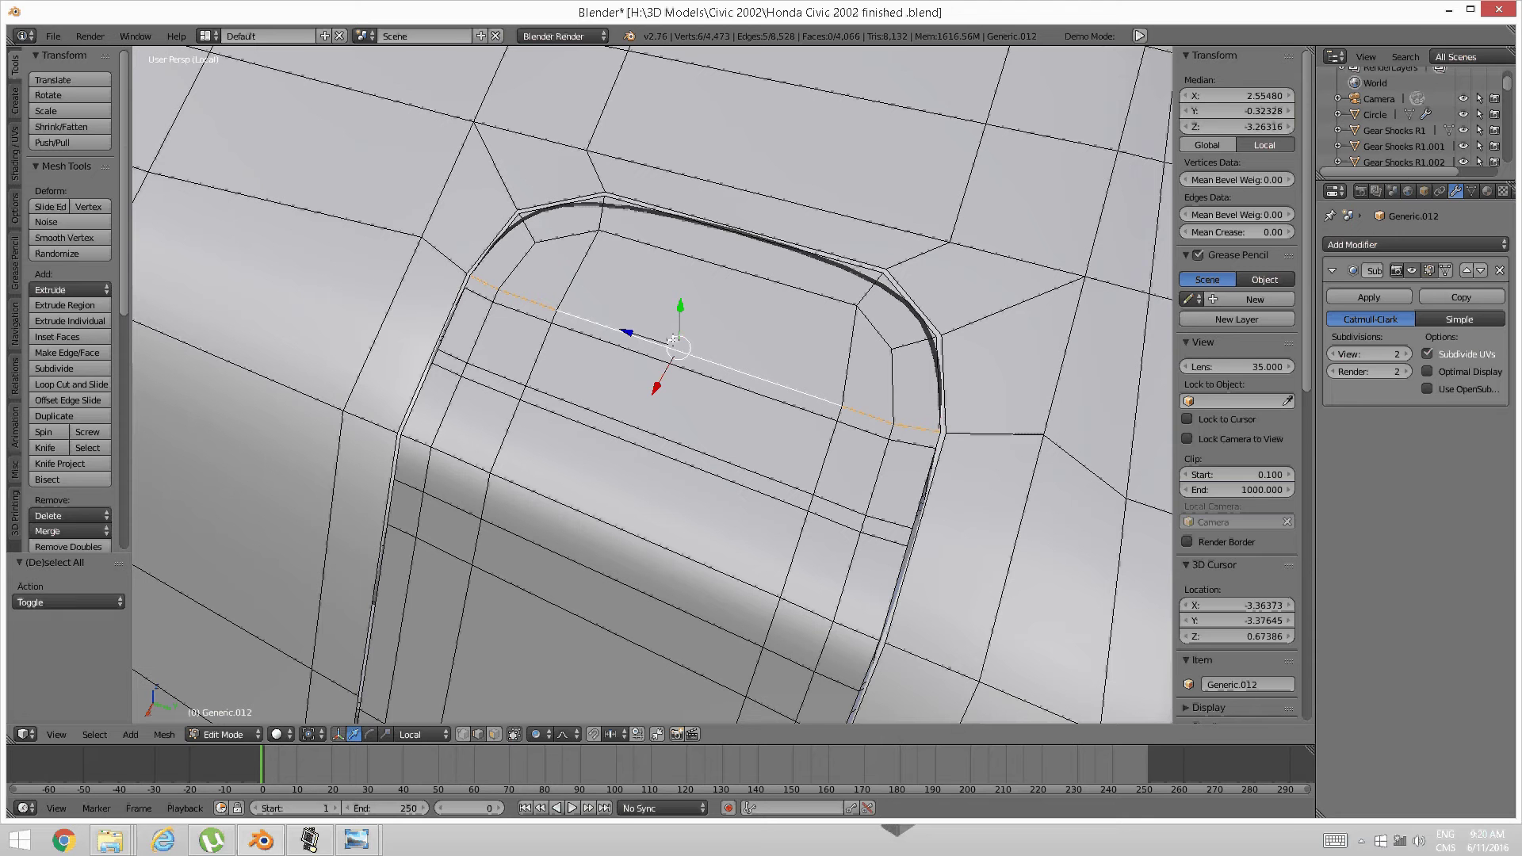
pyautogui.keyDown('alt'); pyautogui.keyDown('shift'); pyautogui.click(660, 363); pyautogui.keyUp('shift'); pyautogui.keyUp('alt')
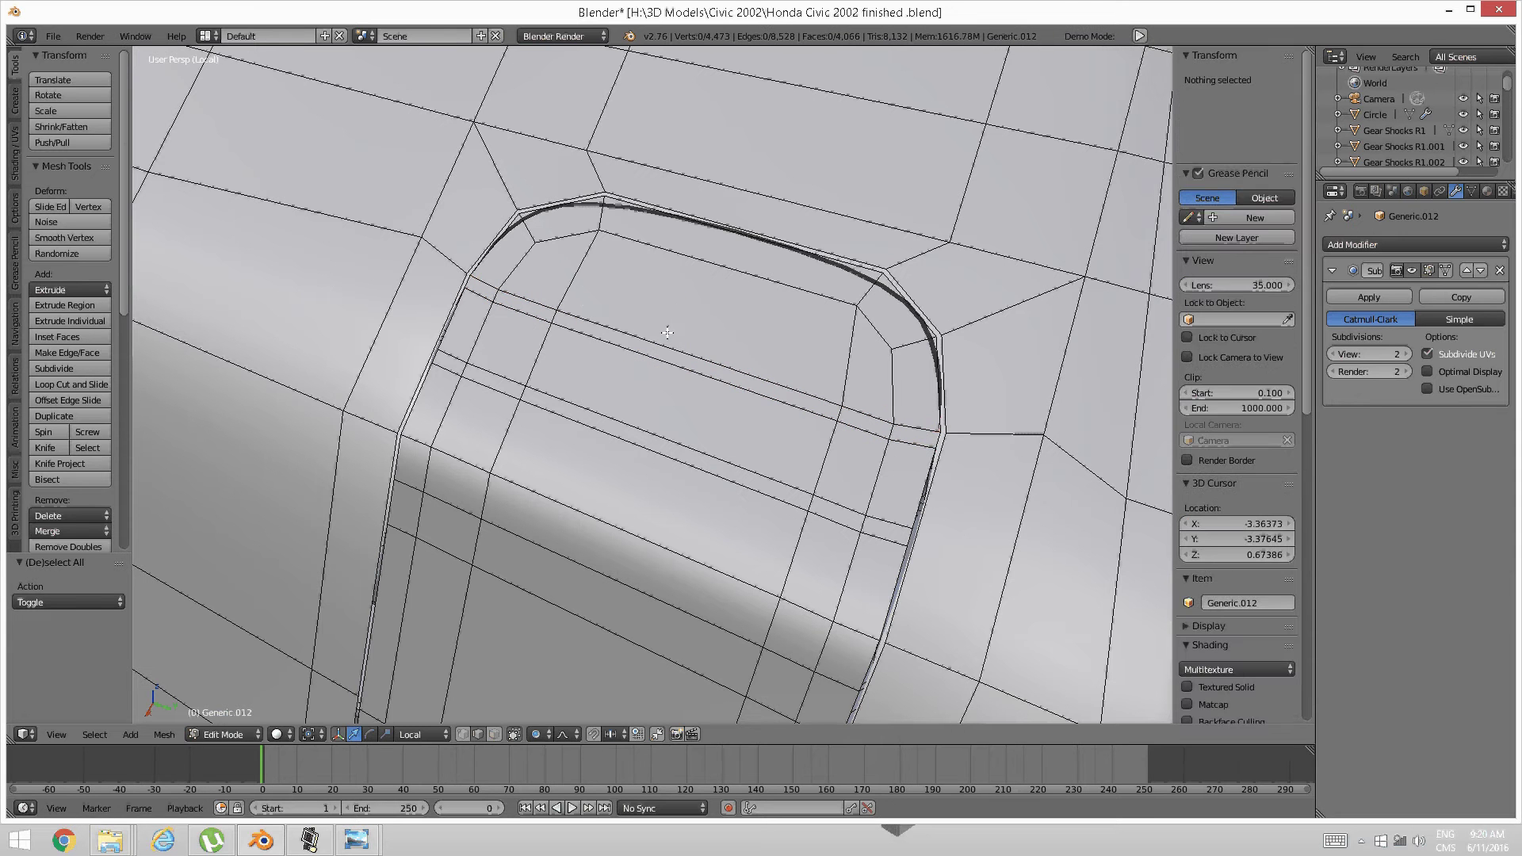
pyautogui.click(676, 264)
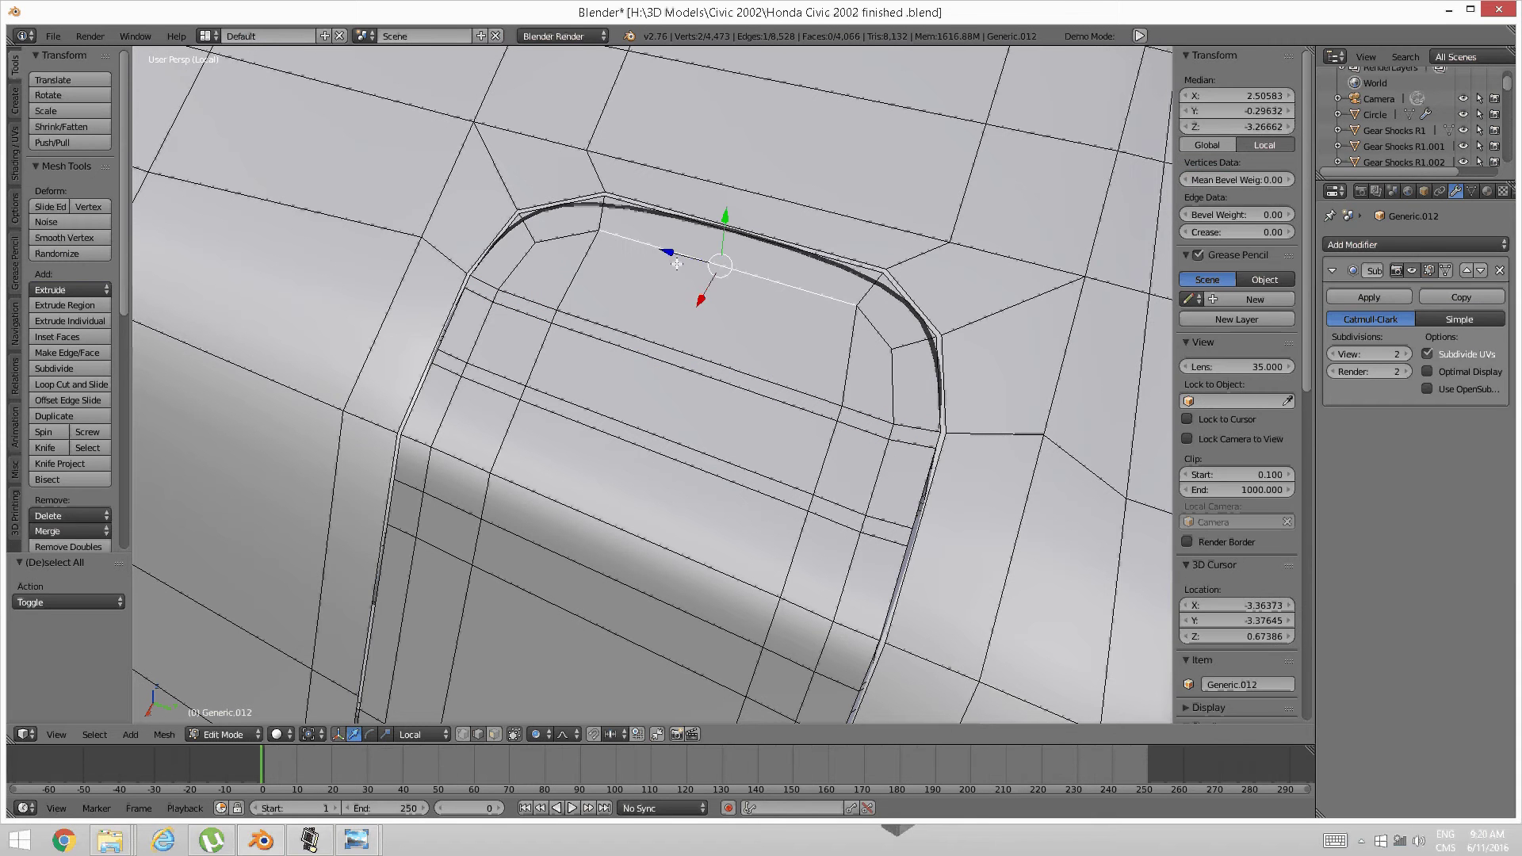
pyautogui.hotkey('ctrl', 'e')
pyautogui.click(677, 367)
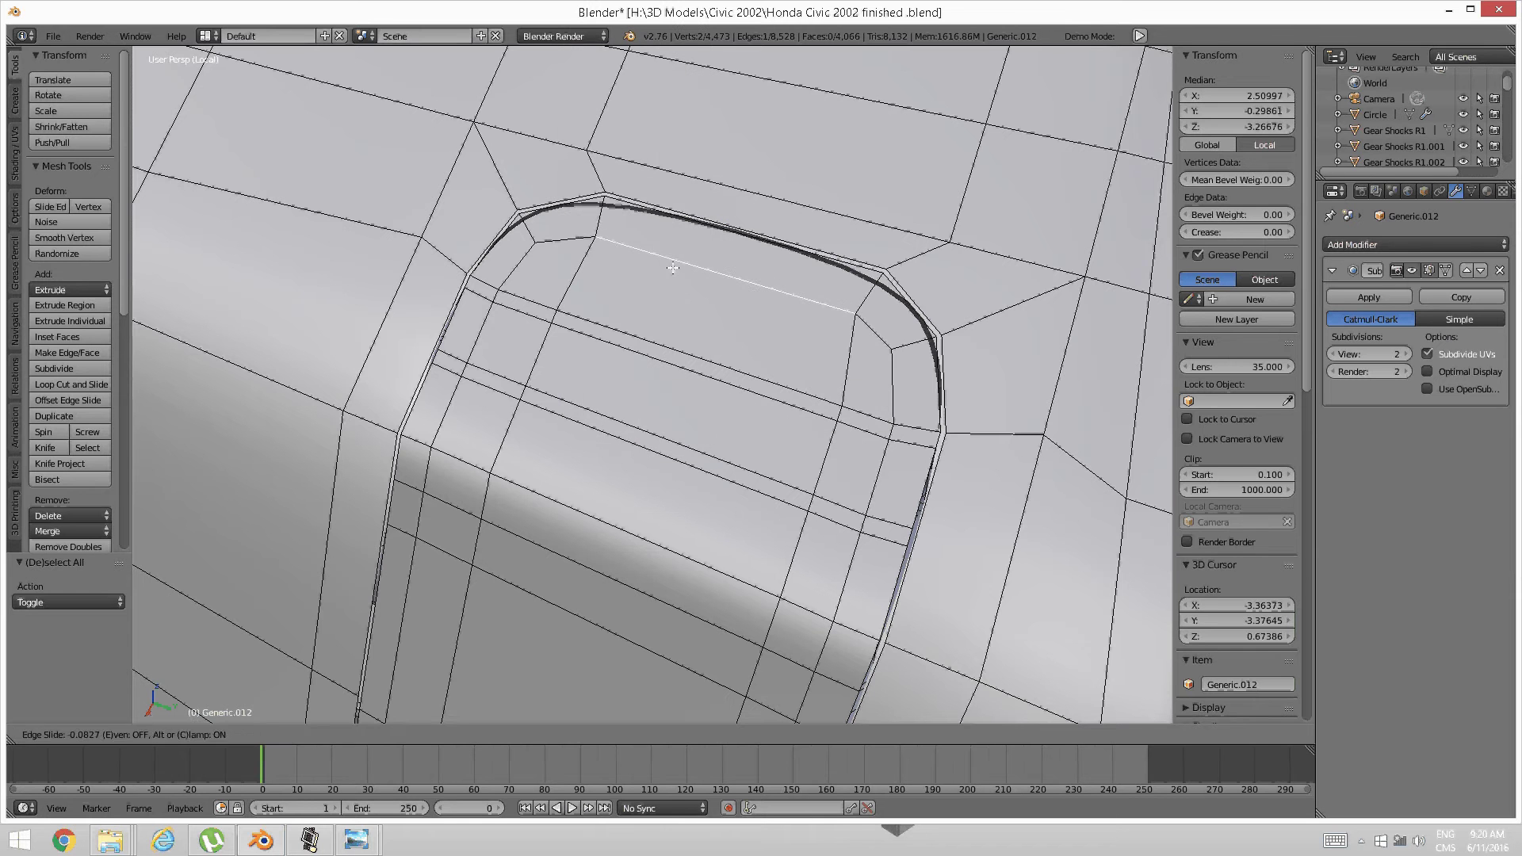
pyautogui.click(715, 297)
pyautogui.press('a')
pyautogui.scroll(-3, 720, 297)
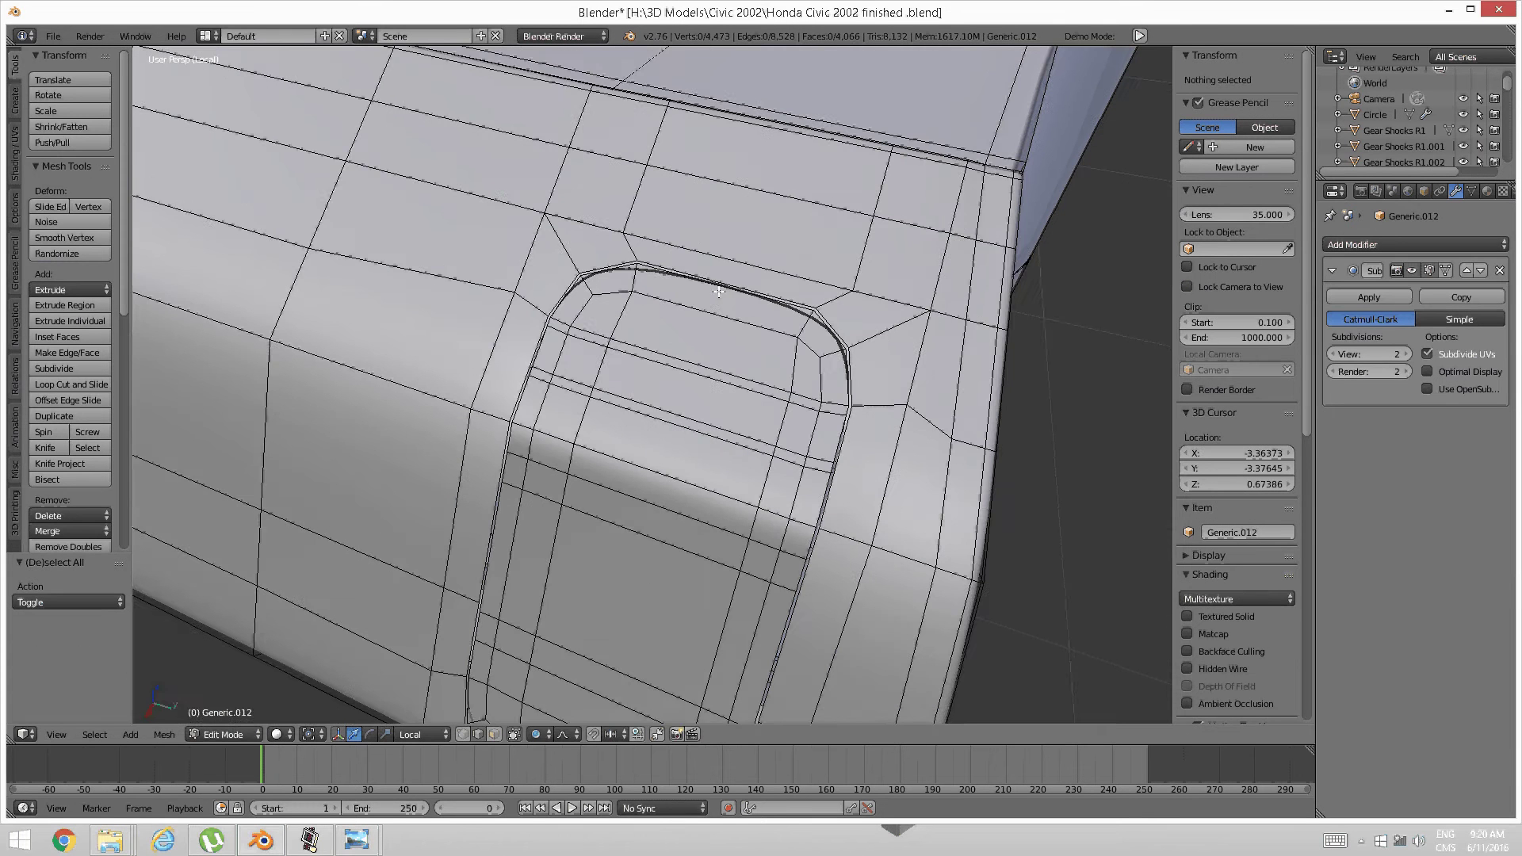
# In face select mode, select the nine faces forming three wide slots in the panel's upper part, leaving the thin strips between them unselected
pyautogui.hotkey('ctrl', 'Tab')
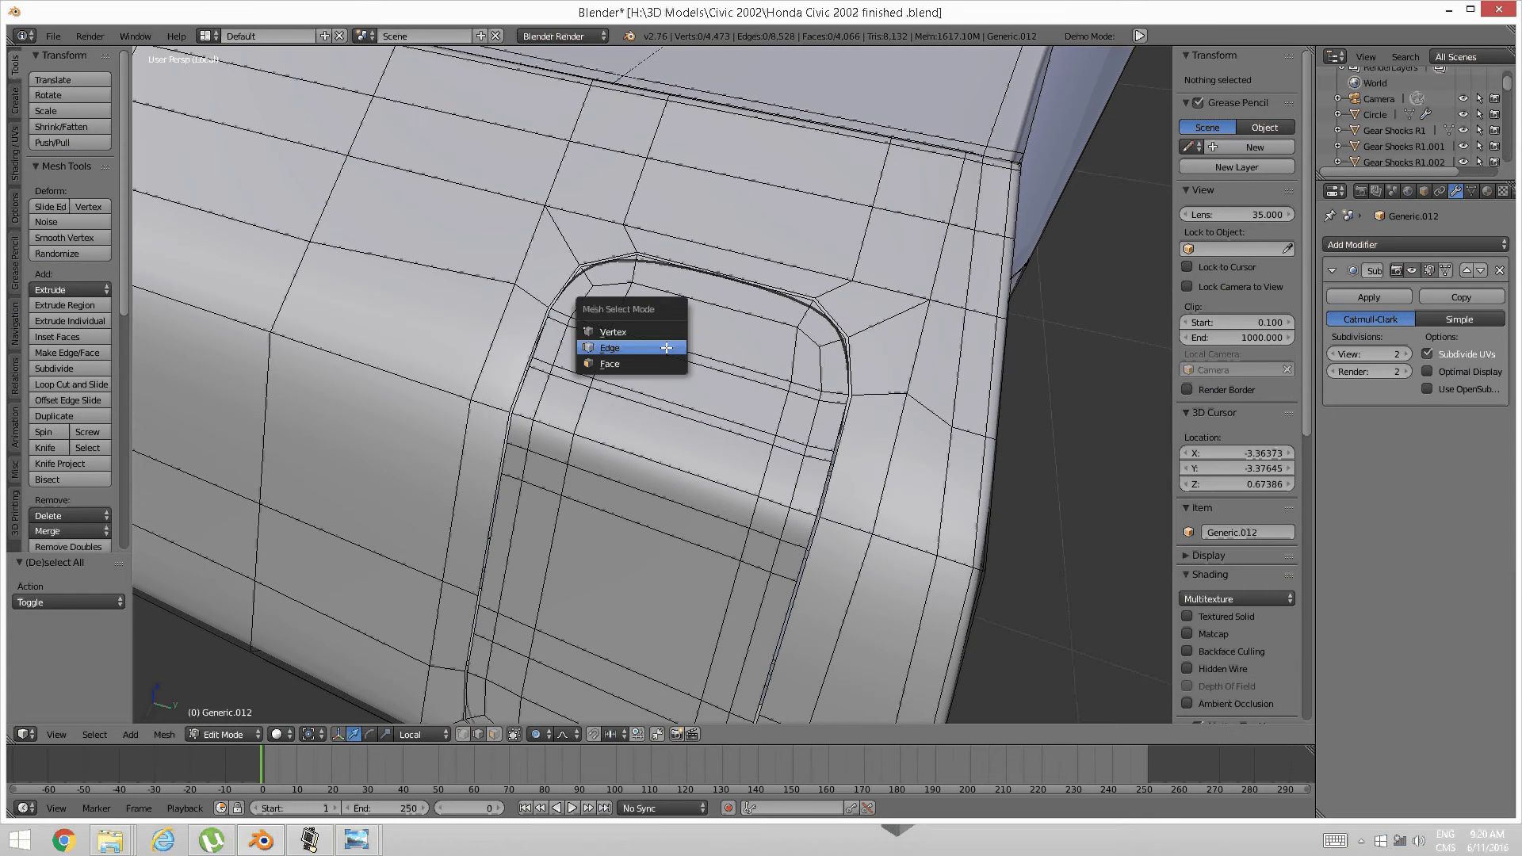
pyautogui.click(633, 361)
pyautogui.rightClick(633, 397)
pyautogui.keyDown('shift'); pyautogui.rightClick(571, 399); pyautogui.keyUp('shift')
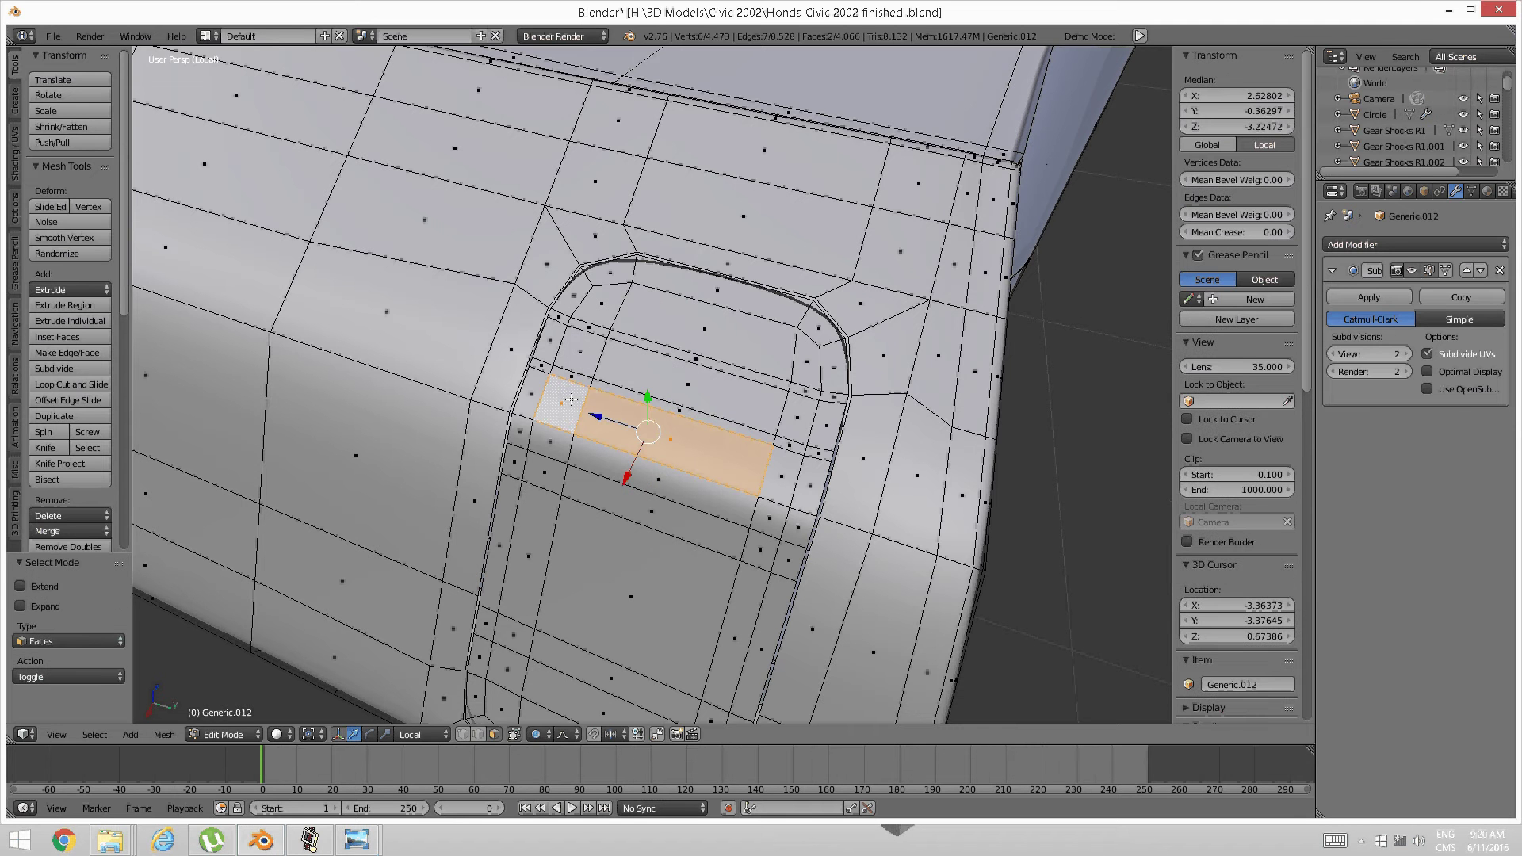
pyautogui.keyDown('shift'); pyautogui.rightClick(781, 476); pyautogui.keyUp('shift')
pyautogui.keyDown('shift'); pyautogui.rightClick(796, 418); pyautogui.keyUp('shift')
pyautogui.keyDown('shift'); pyautogui.rightClick(643, 367); pyautogui.keyUp('shift')
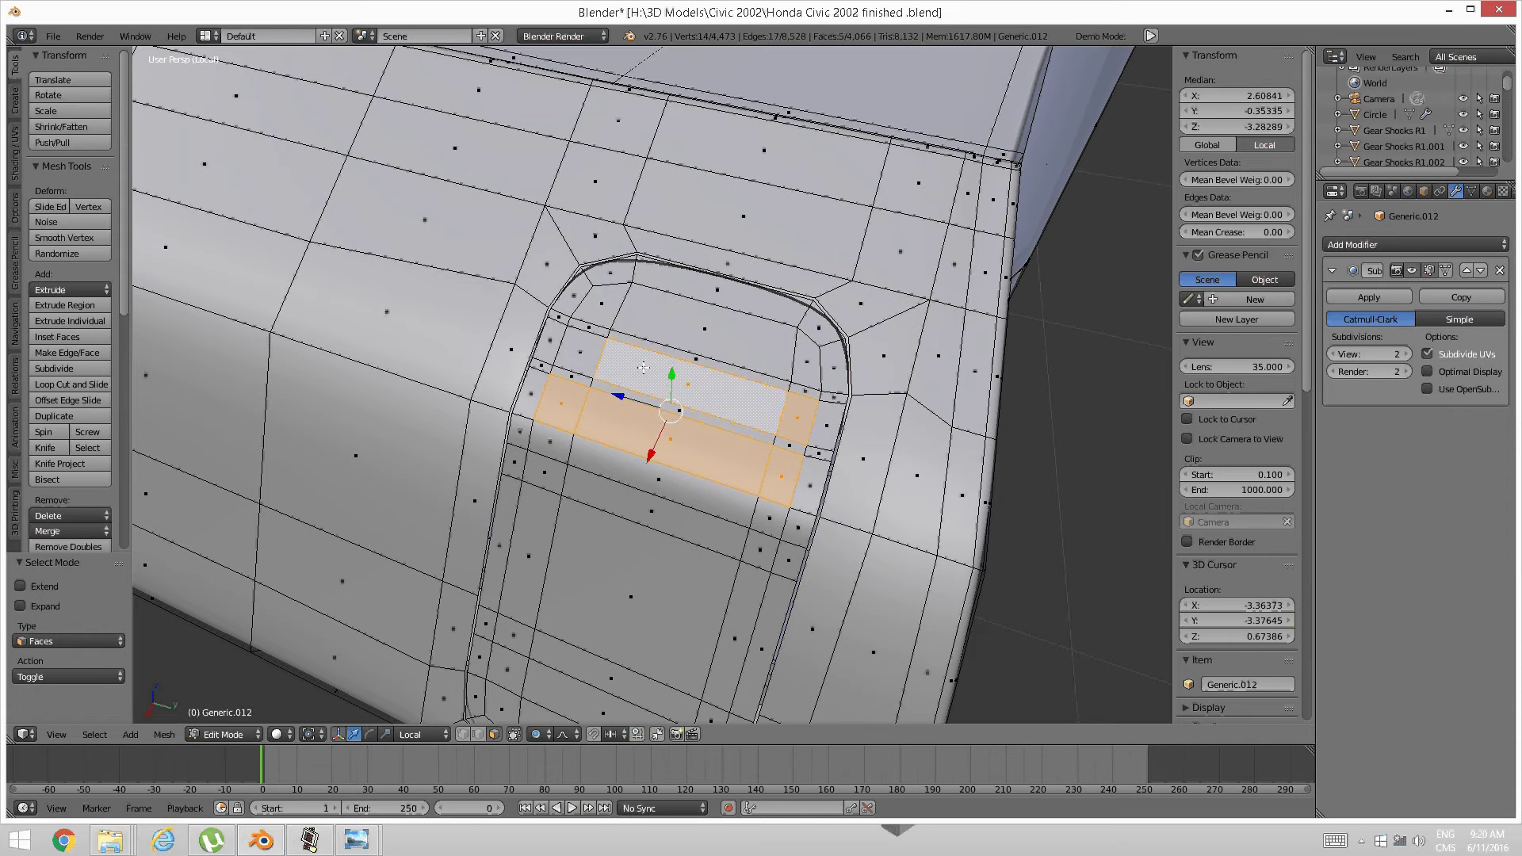
pyautogui.keyDown('shift'); pyautogui.rightClick(583, 354); pyautogui.keyUp('shift')
pyautogui.keyDown('shift'); pyautogui.rightClick(652, 325); pyautogui.keyUp('shift')
pyautogui.keyDown('shift'); pyautogui.rightClick(606, 308); pyautogui.keyUp('shift')
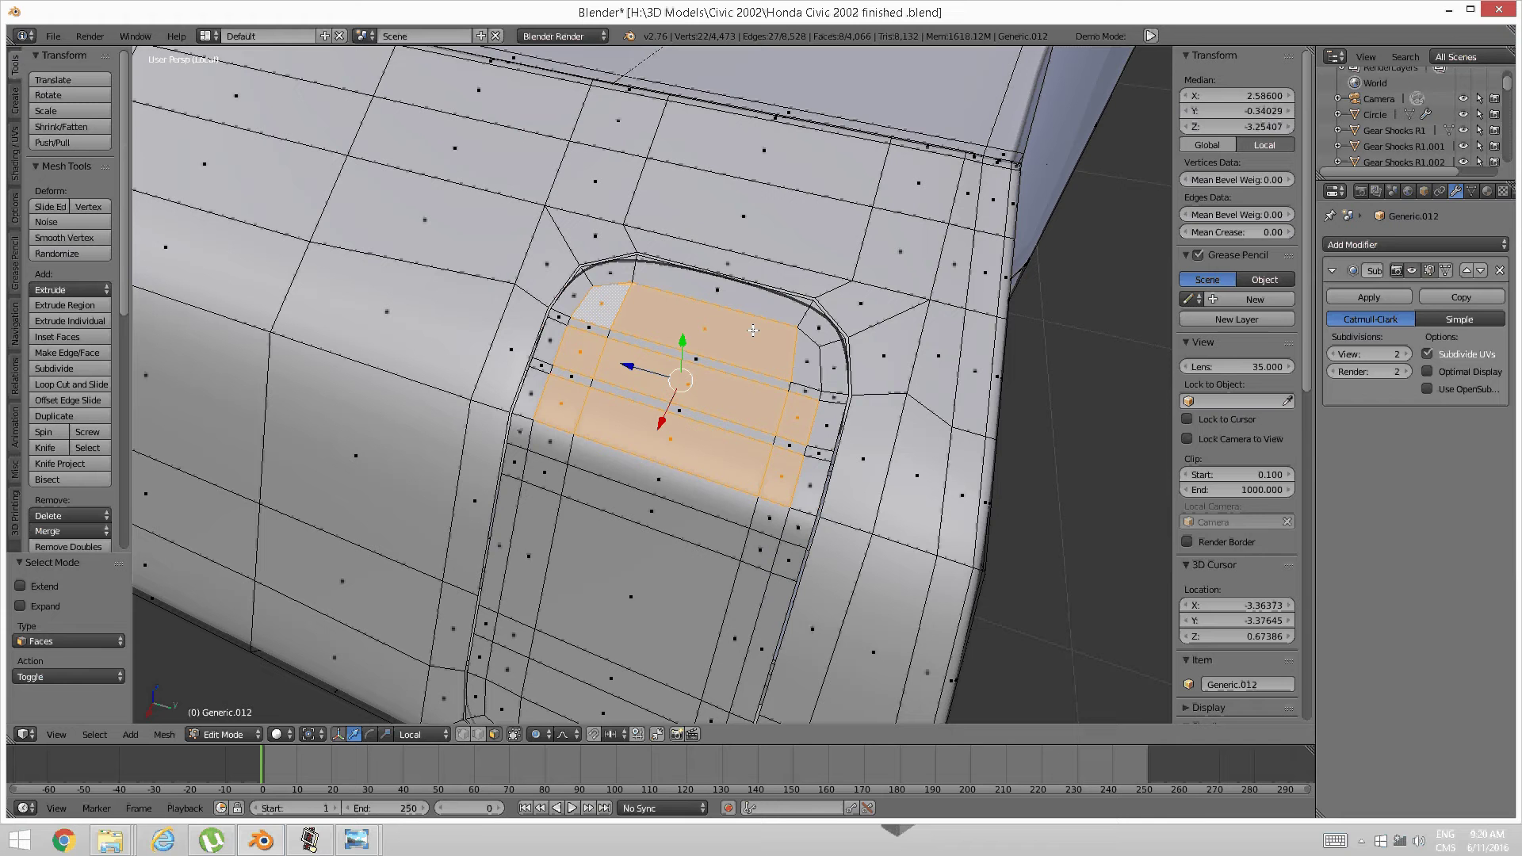
pyautogui.keyDown('shift'); pyautogui.rightClick(807, 360); pyautogui.keyUp('shift')
# Set the Subdivision Surface modifier's View subdivisions to 0
pyautogui.click(1333, 355)
pyautogui.click(1333, 354)
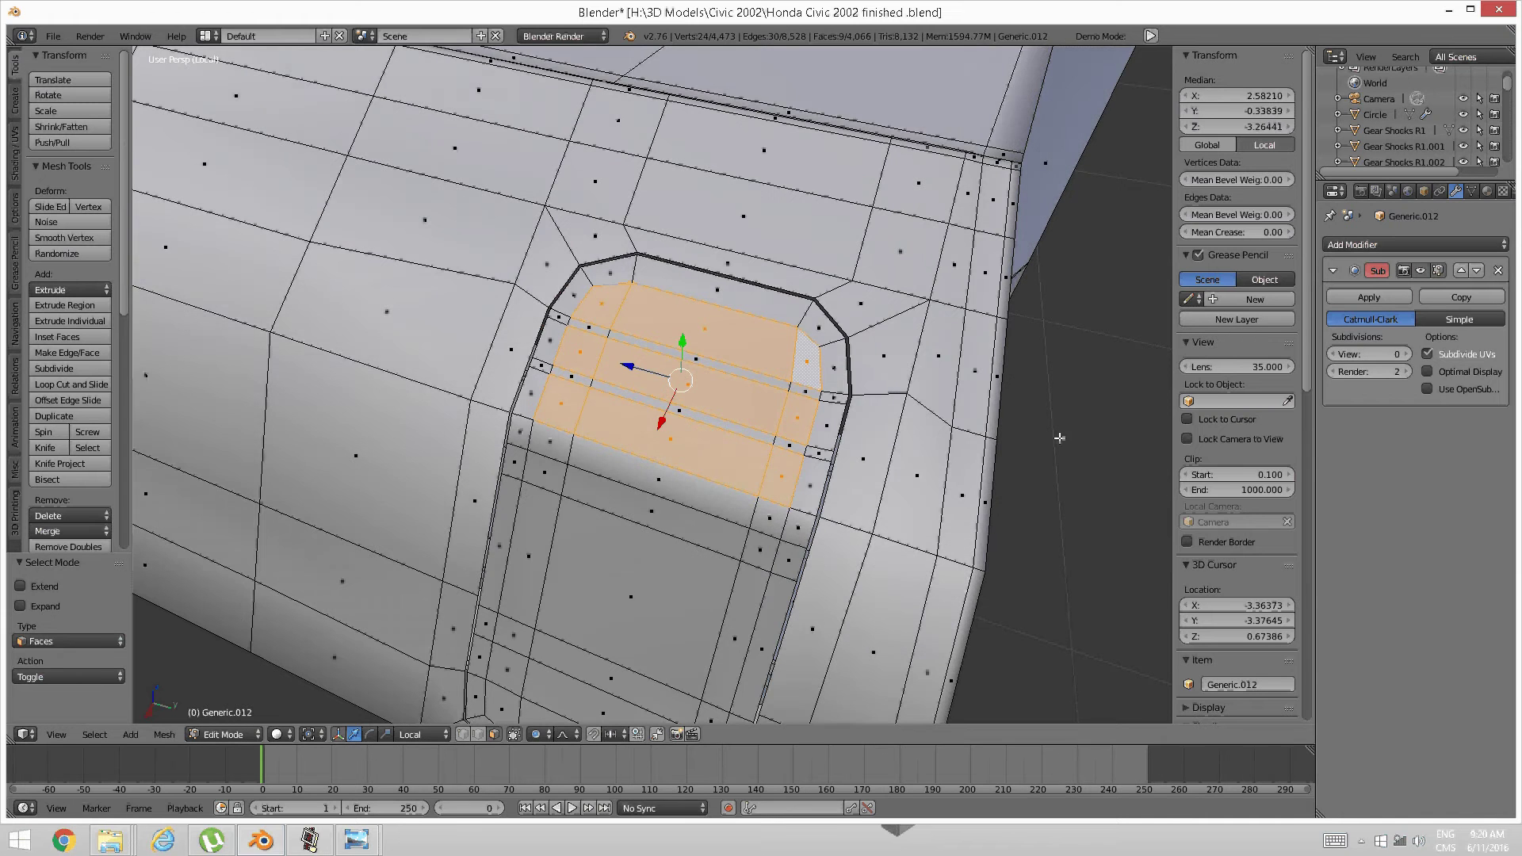
pyautogui.moveTo(1060, 438); pyautogui.dragTo(1027, 406, button='middle')
pyautogui.scroll(2, 951, 416)
pyautogui.moveTo(888, 444); pyautogui.dragTo(855, 434, button='middle')
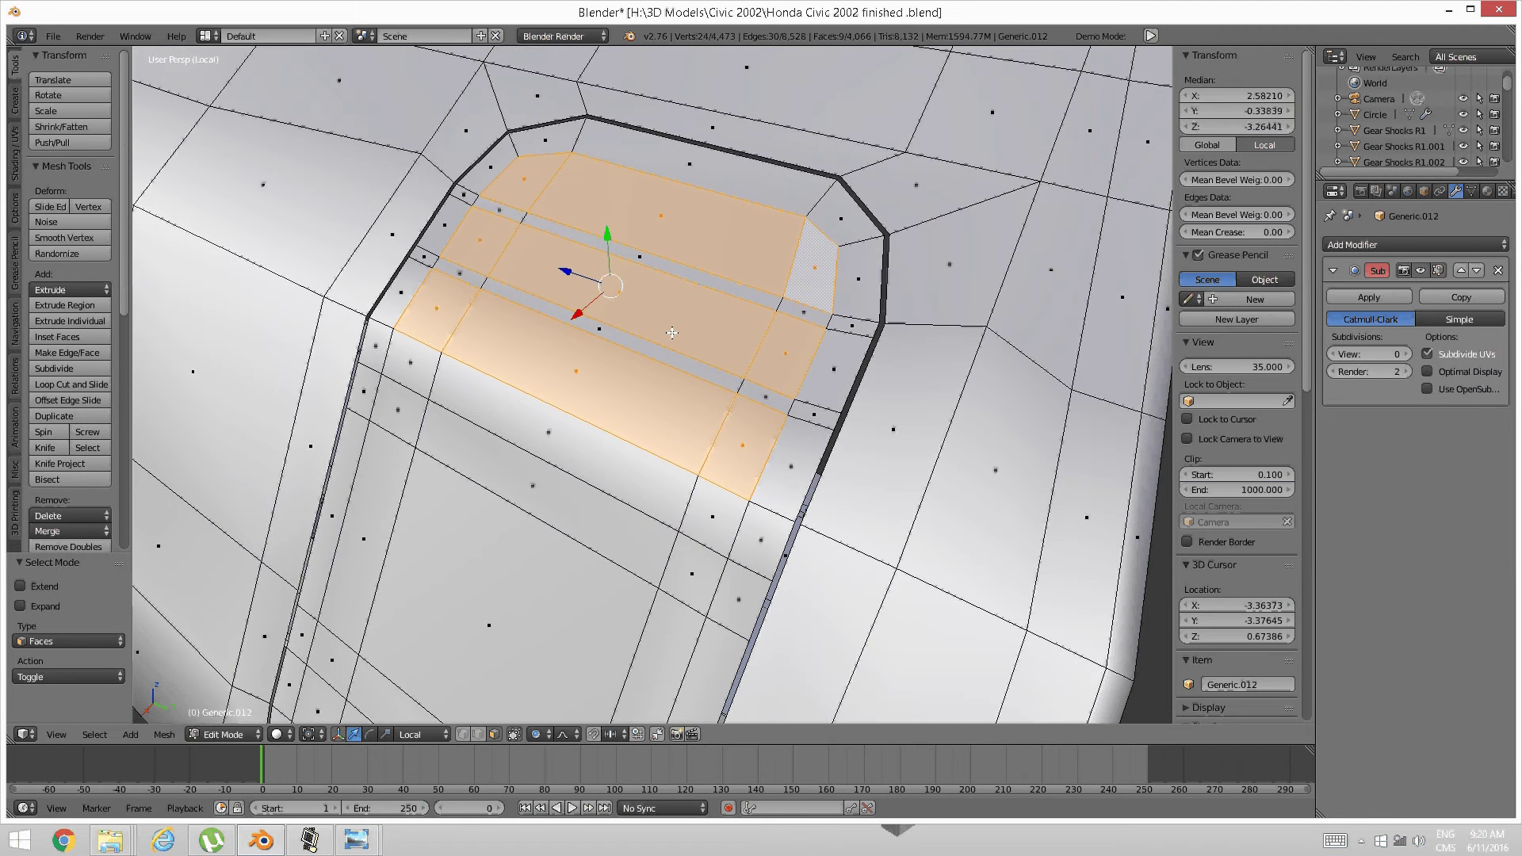
# Extrude the three slot areas inward three times, by about 0.003, 0.017 and 0.003, and clear the selection
pyautogui.press('e')
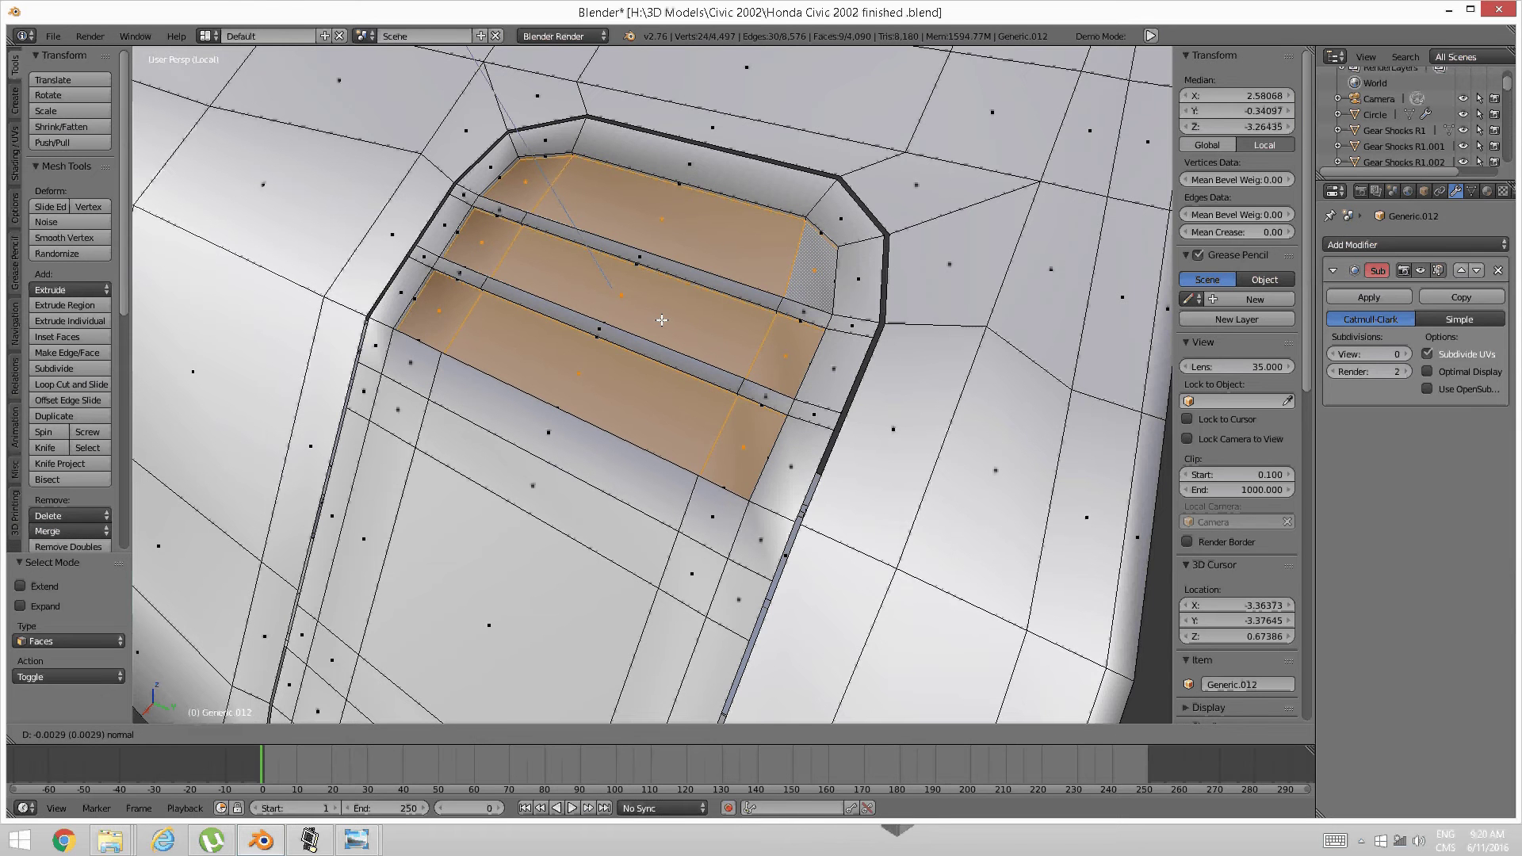
pyautogui.click(660, 320)
pyautogui.press('e')
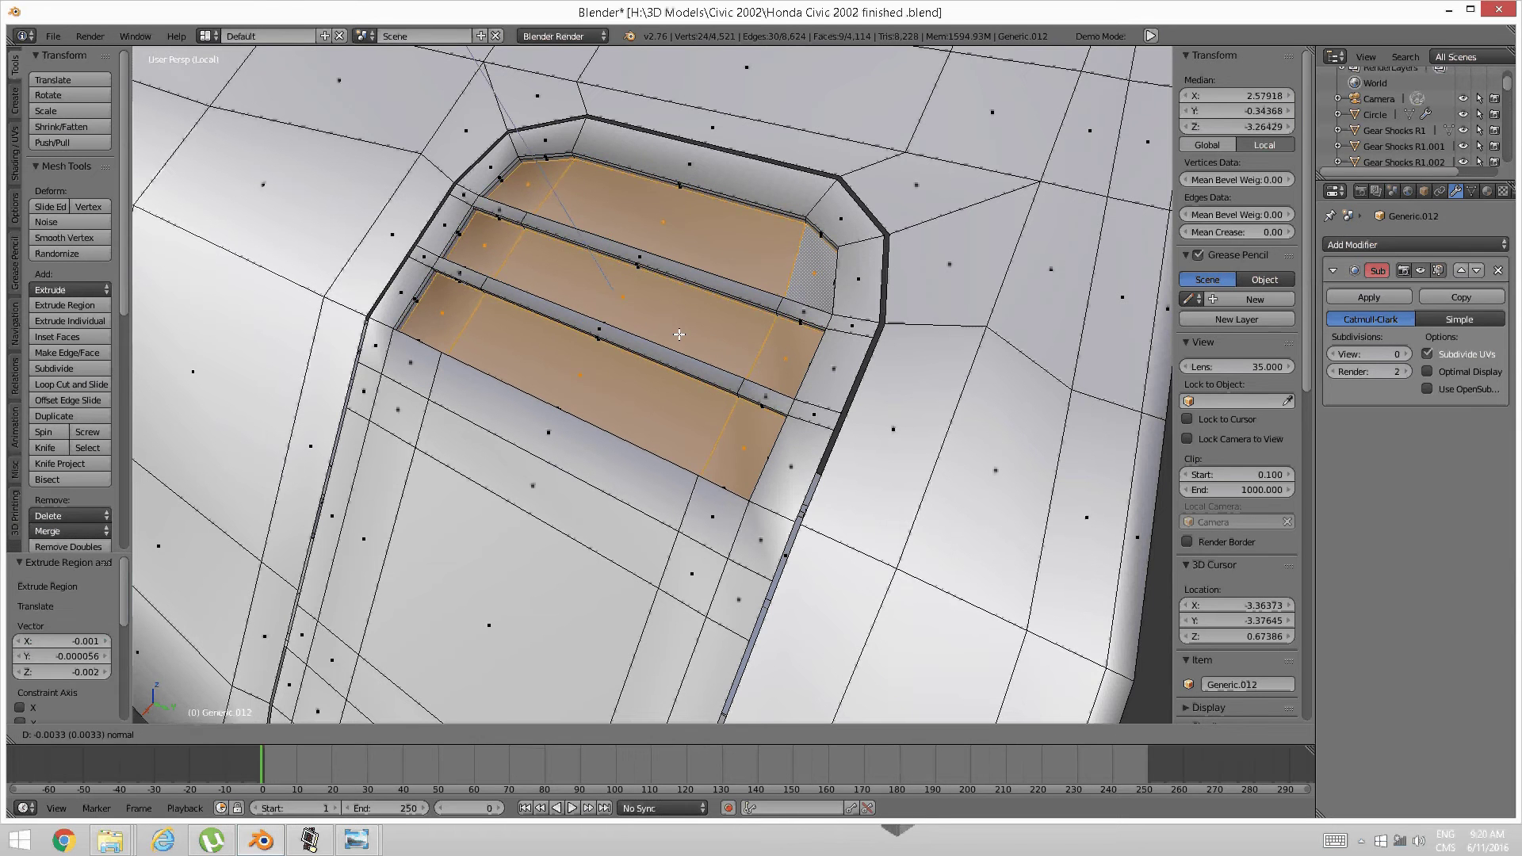
pyautogui.click(709, 410)
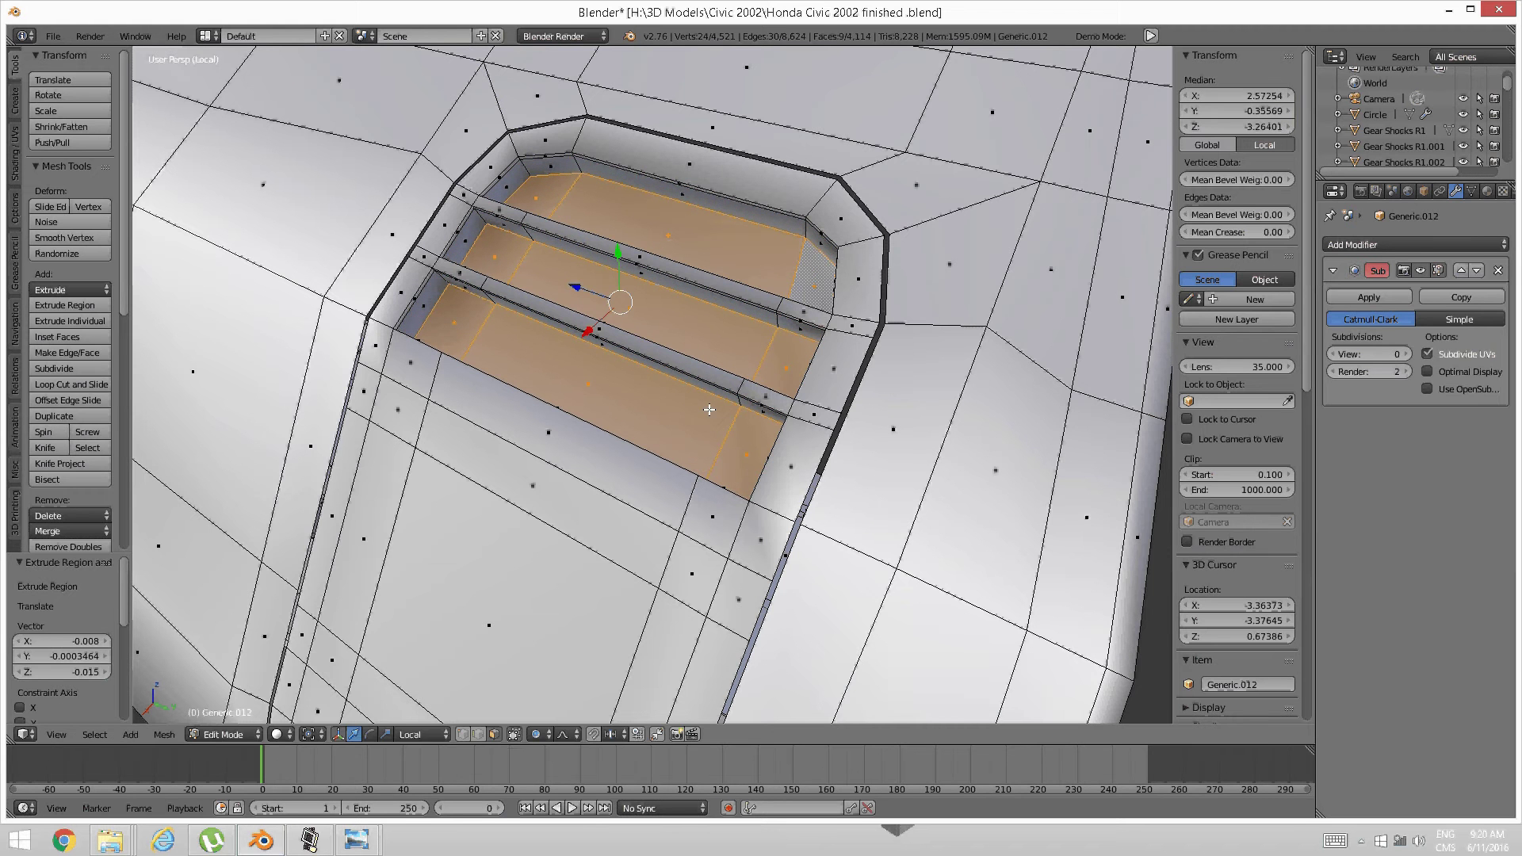
pyautogui.press('e')
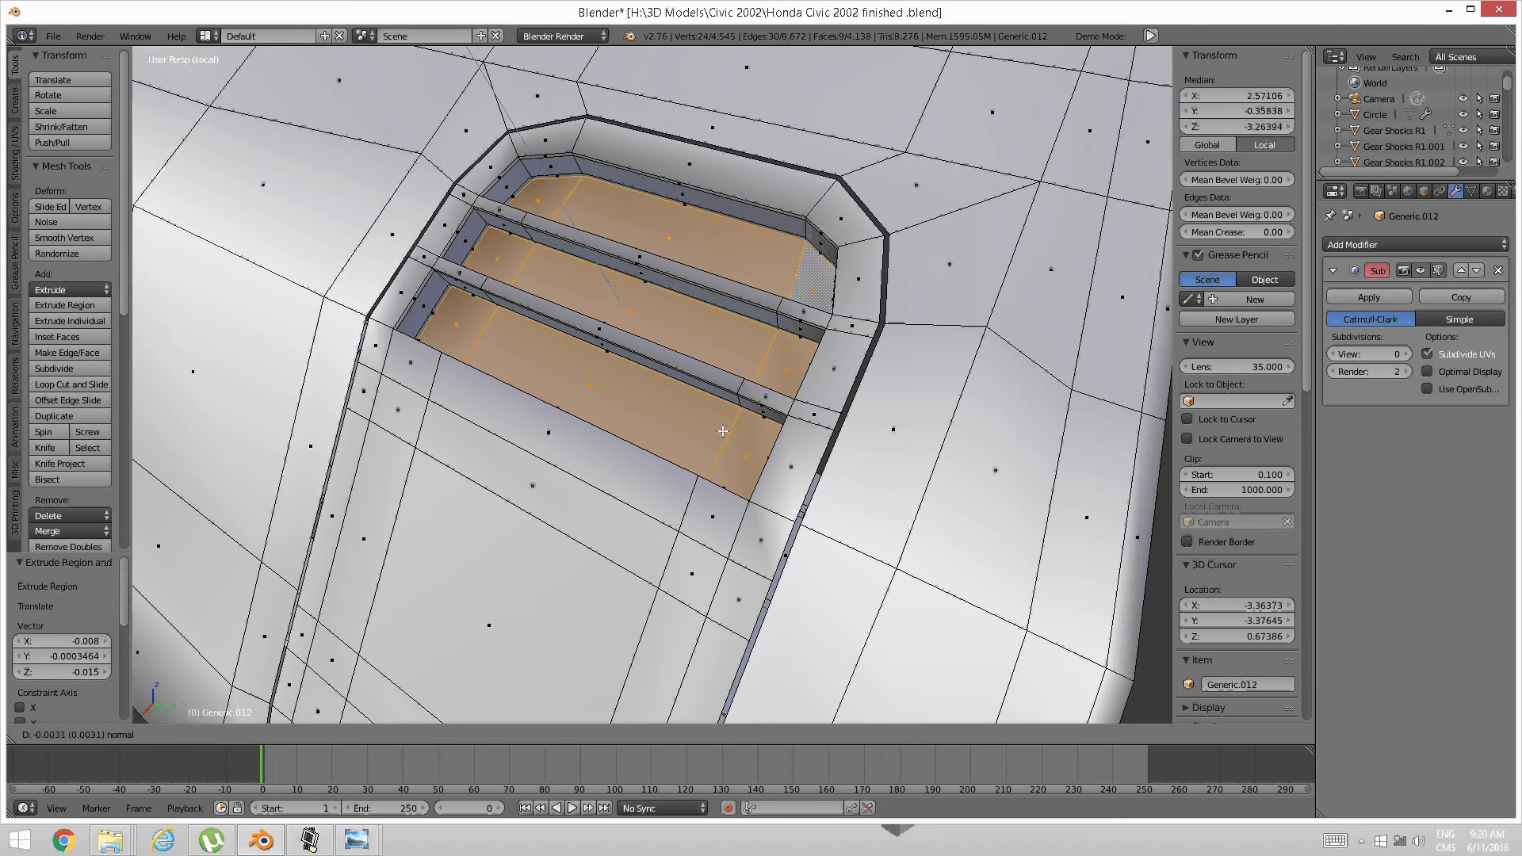
pyautogui.click(724, 433)
pyautogui.press('a')
pyautogui.scroll(-4, 679, 411)
pyautogui.moveTo(680, 411); pyautogui.dragTo(763, 372, button='middle')
pyautogui.scroll(5, 734, 411)
pyautogui.scroll(-3, 701, 385)
pyautogui.hotkey('ctrl', 'Tab')
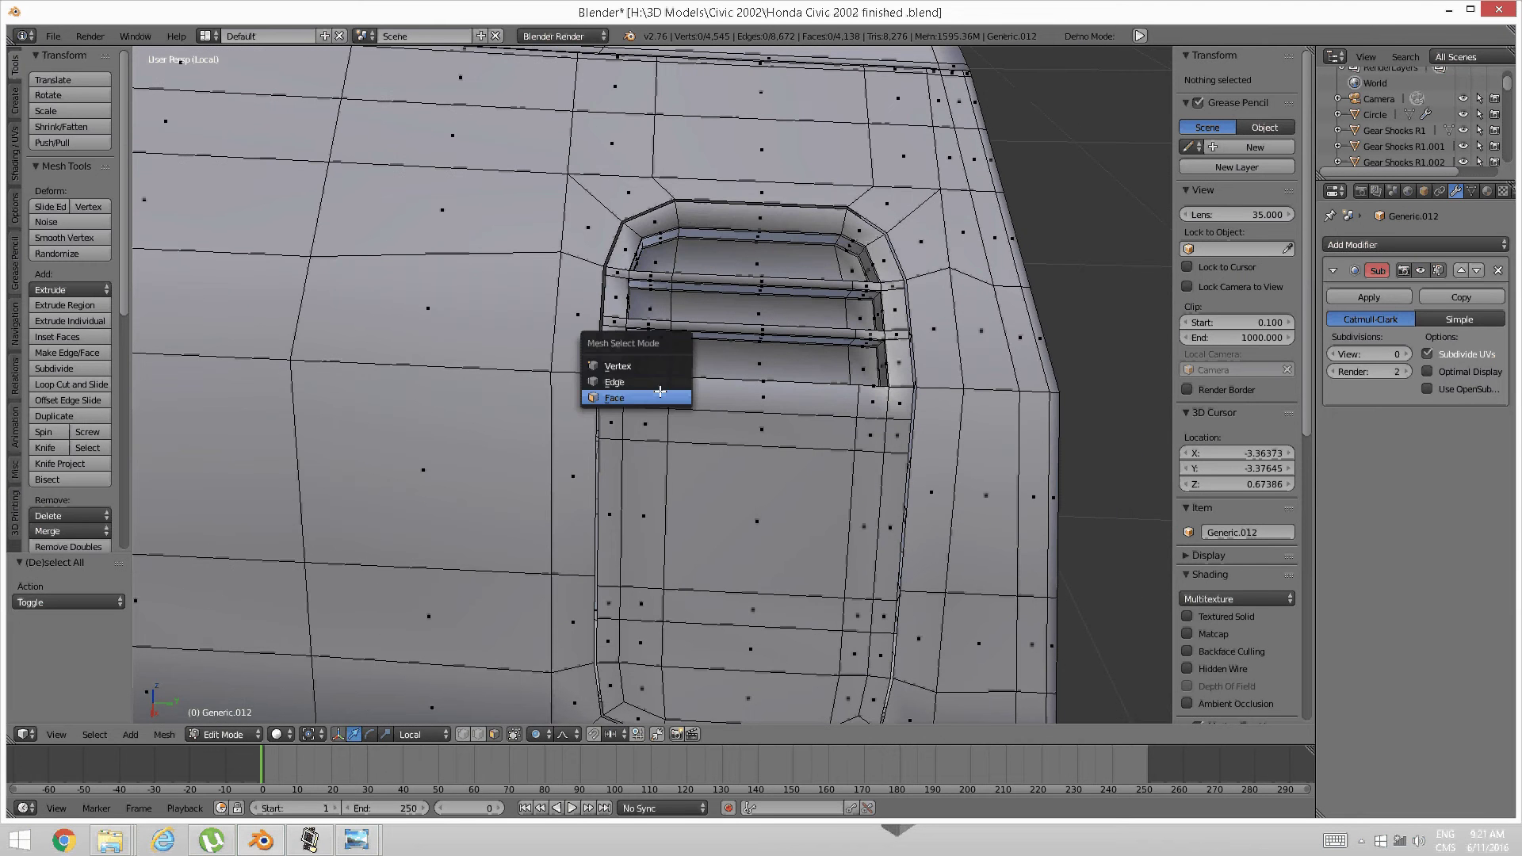
pyautogui.click(644, 381)
pyautogui.keyDown('ctrl'); pyautogui.keyDown('alt'); pyautogui.rightClick(661, 393); pyautogui.keyUp('alt'); pyautogui.keyUp('ctrl')
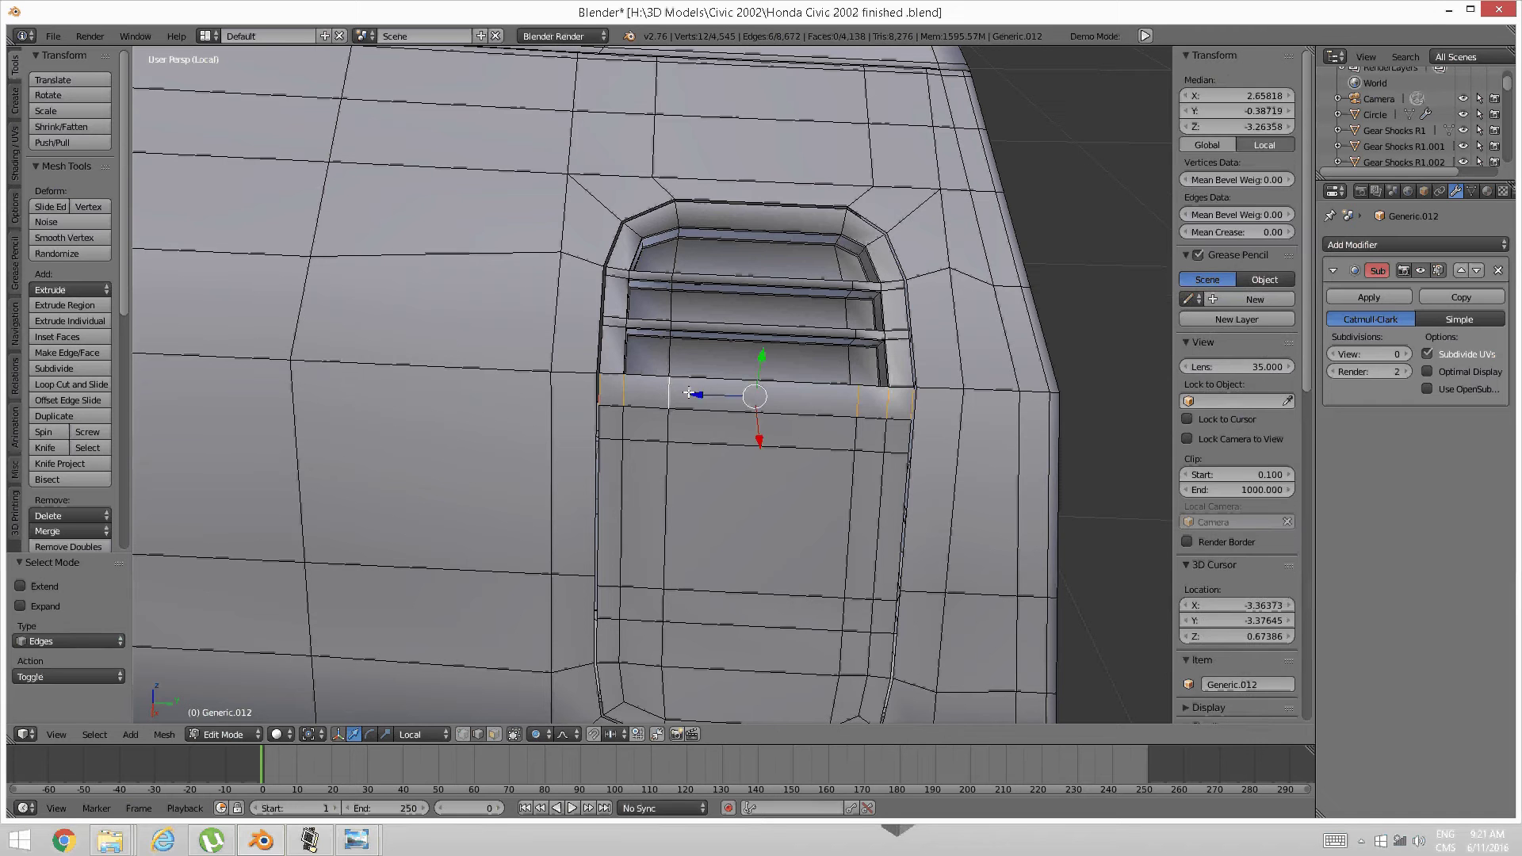
pyautogui.press('a')
pyautogui.keyDown('alt'); pyautogui.rightClick(673, 397); pyautogui.keyUp('alt')
pyautogui.keyDown('alt'); pyautogui.keyDown('shift'); pyautogui.rightClick(842, 406); pyautogui.keyUp('shift'); pyautogui.keyUp('alt')
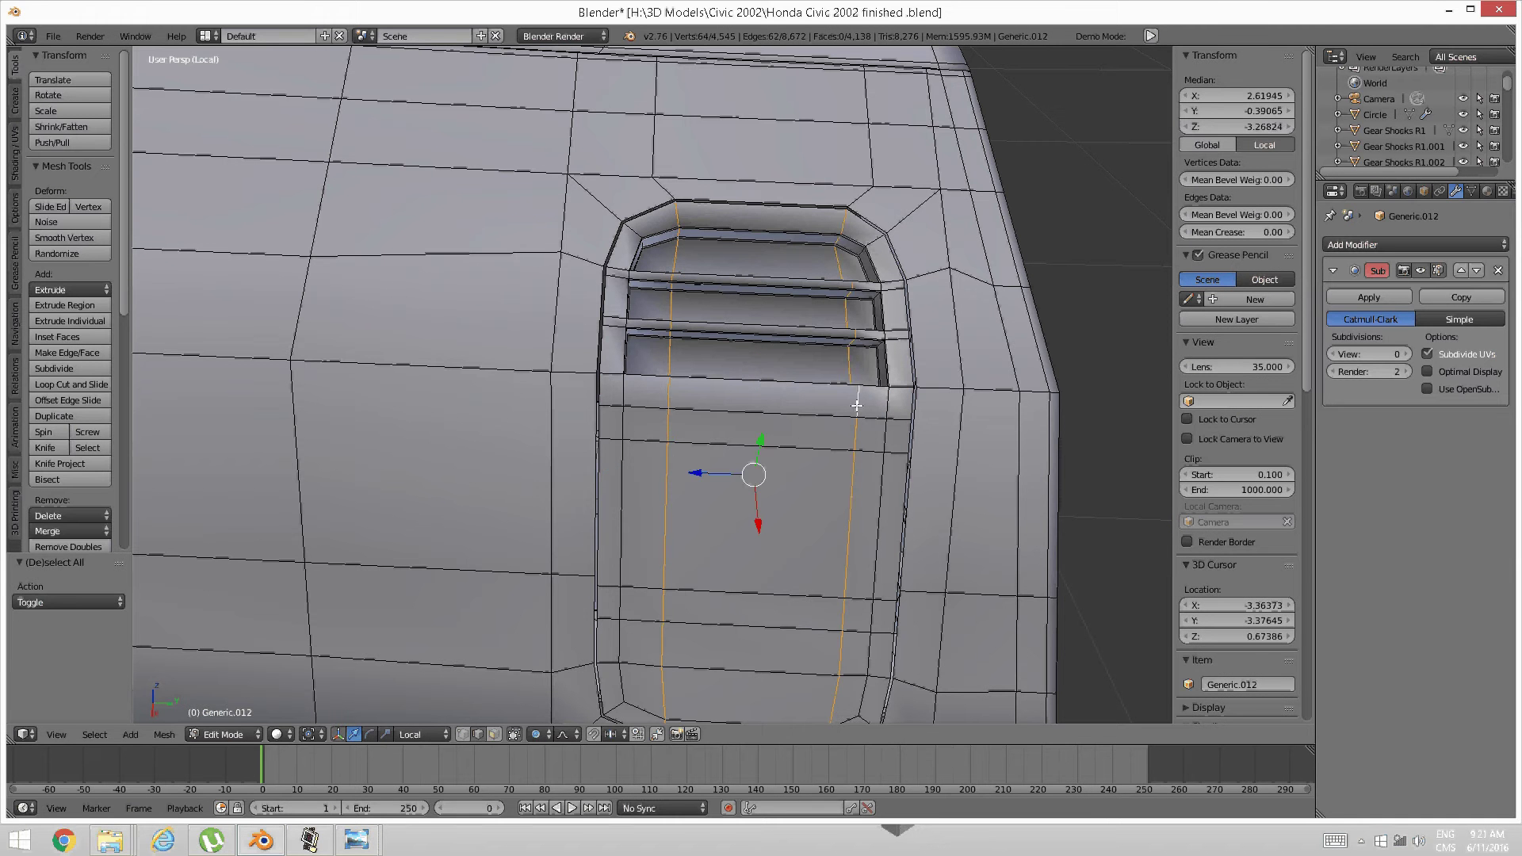
pyautogui.hotkey('ctrl', 'e')
pyautogui.click(834, 406)
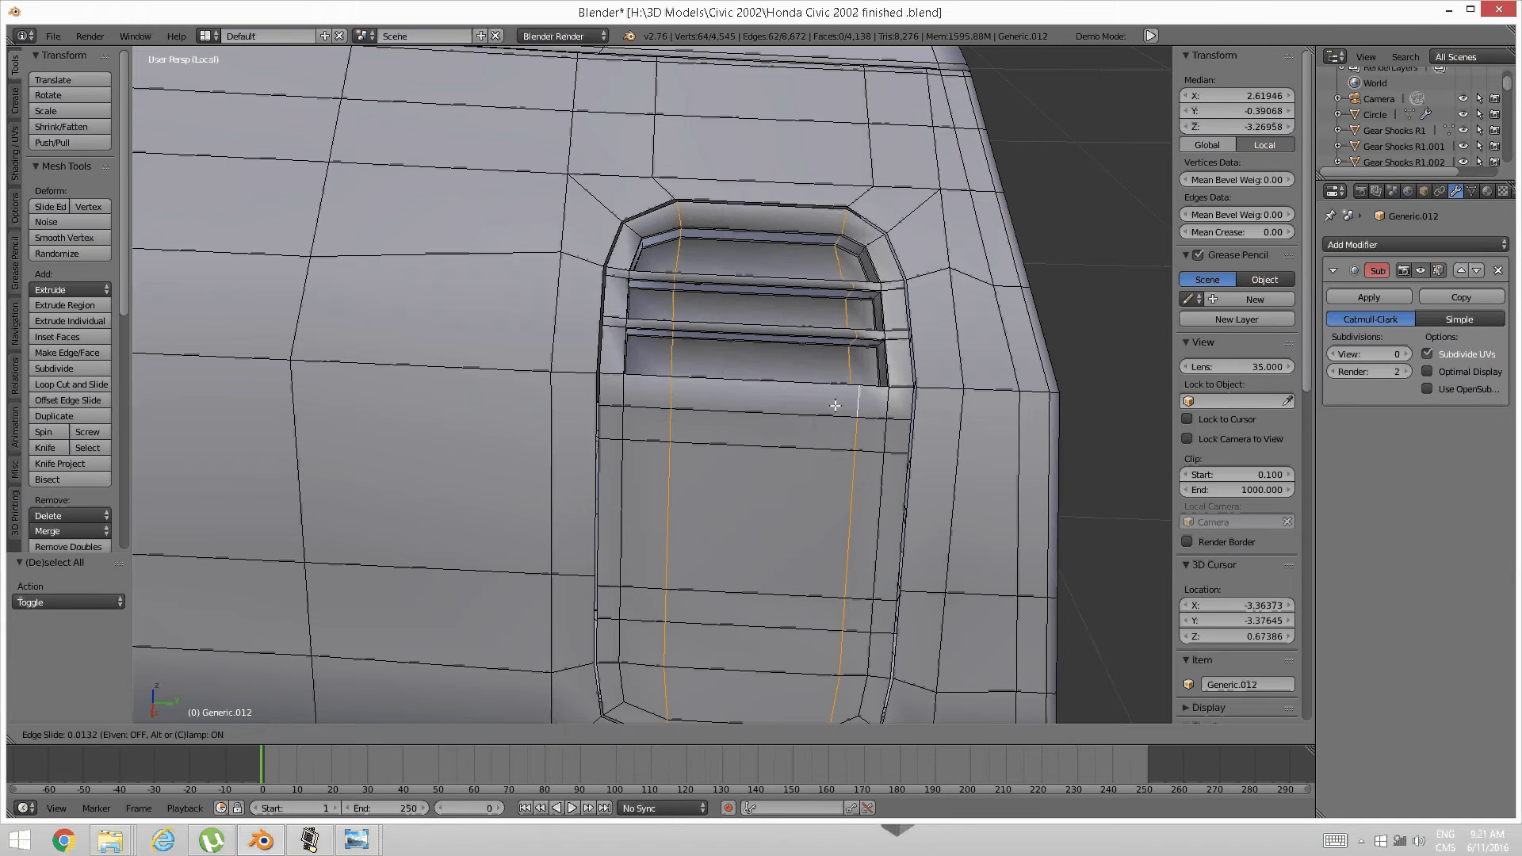
pyautogui.rightClick(836, 405)
pyautogui.press('a')
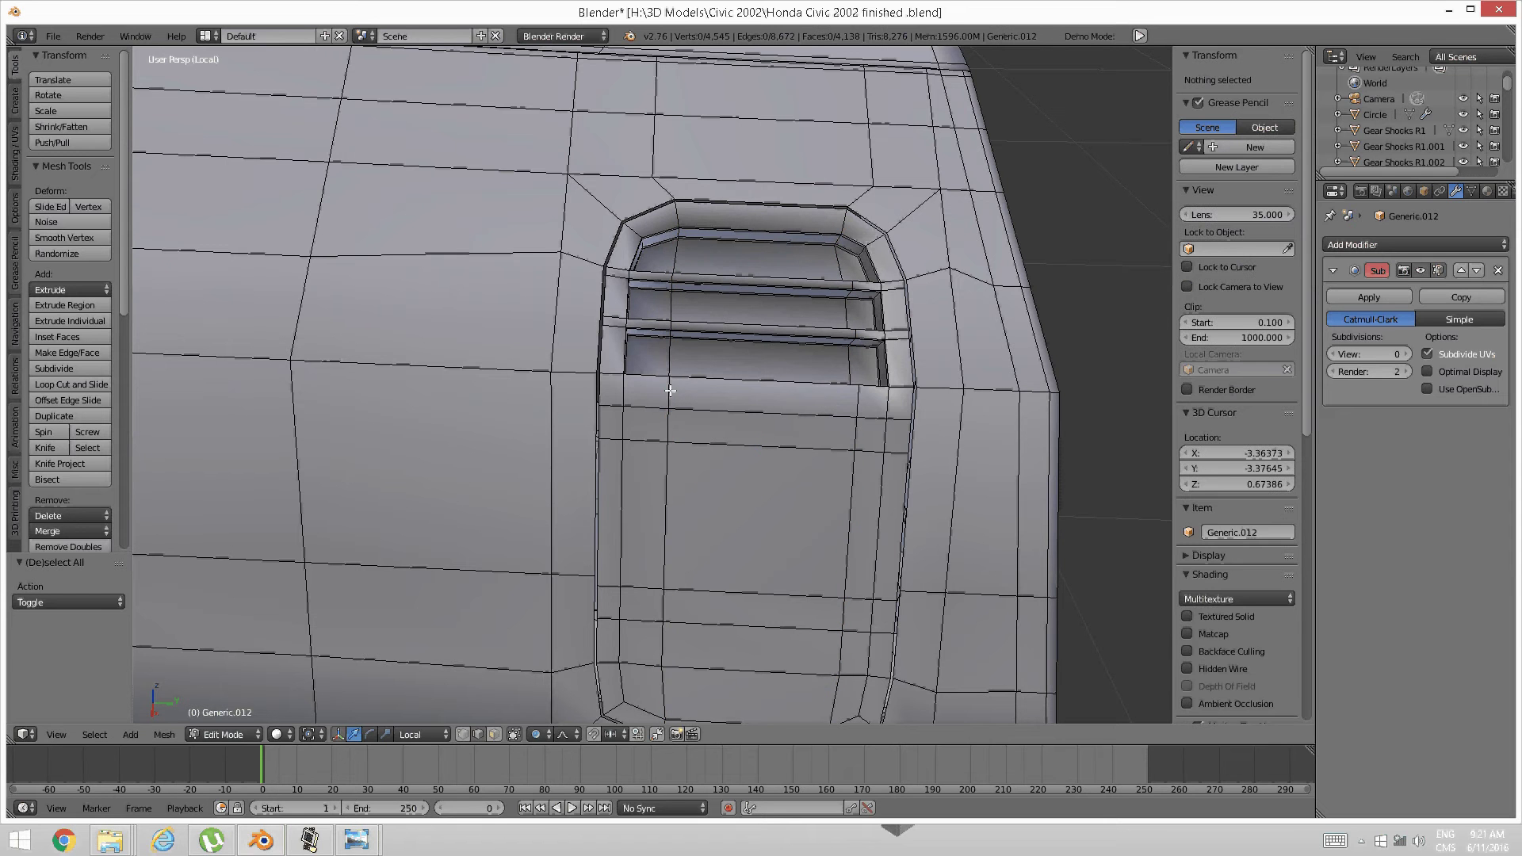
pyautogui.keyDown('alt'); pyautogui.rightClick(673, 389); pyautogui.keyUp('alt')
pyautogui.hotkey('ctrl', 'e')
pyautogui.click(670, 486)
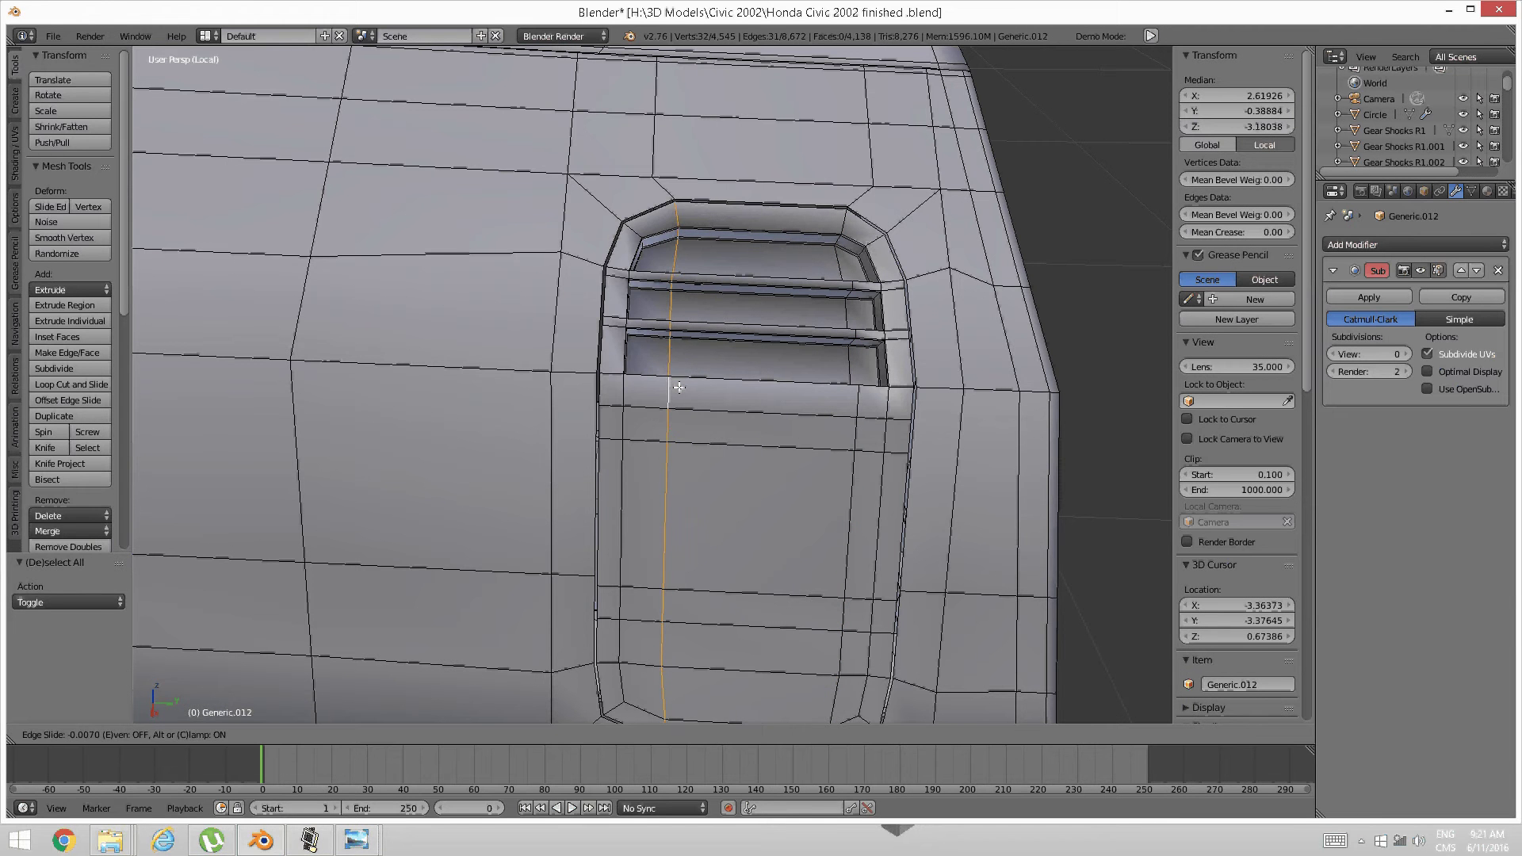
pyautogui.rightClick(672, 389)
pyautogui.press('a')
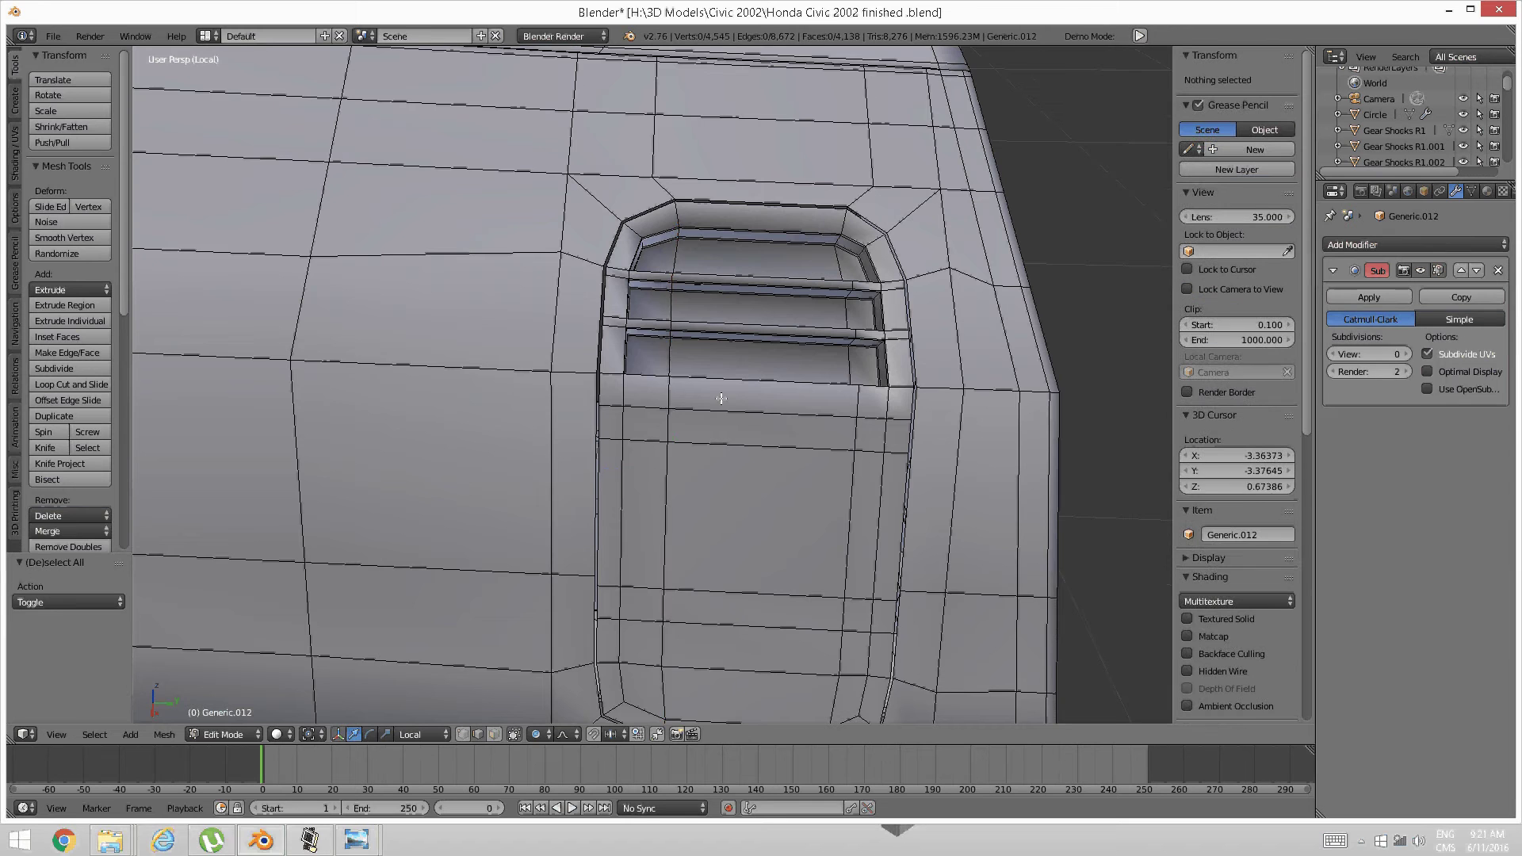
# In face select mode, select the nine faces forming a rectangular block in the panel's middle, below the three slots
pyautogui.moveTo(719, 397); pyautogui.dragTo(749, 386, button='middle')
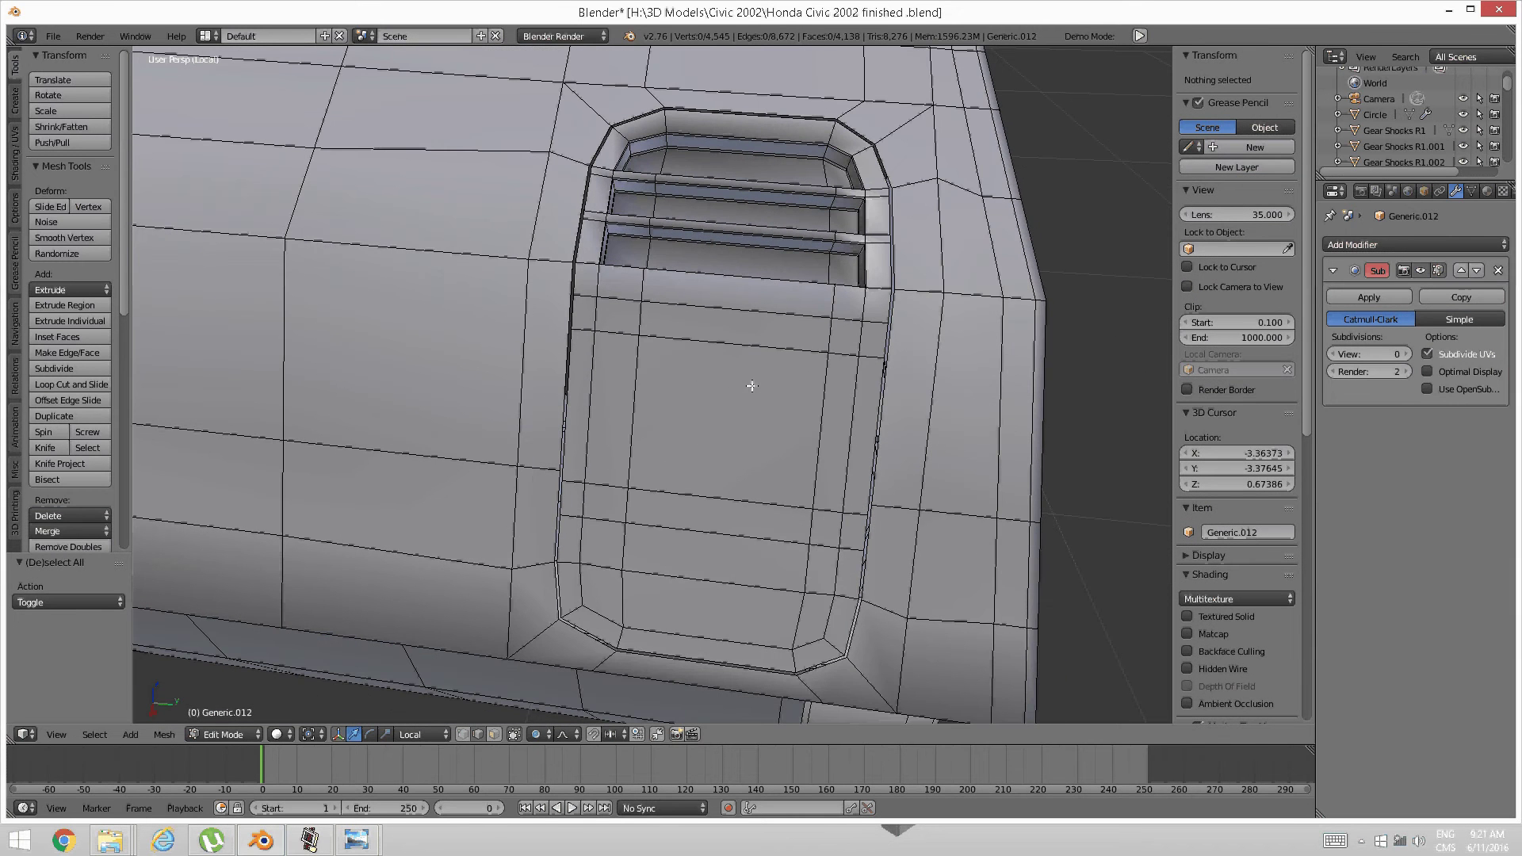
pyautogui.hotkey('ctrl', 'Tab')
pyautogui.click(743, 402)
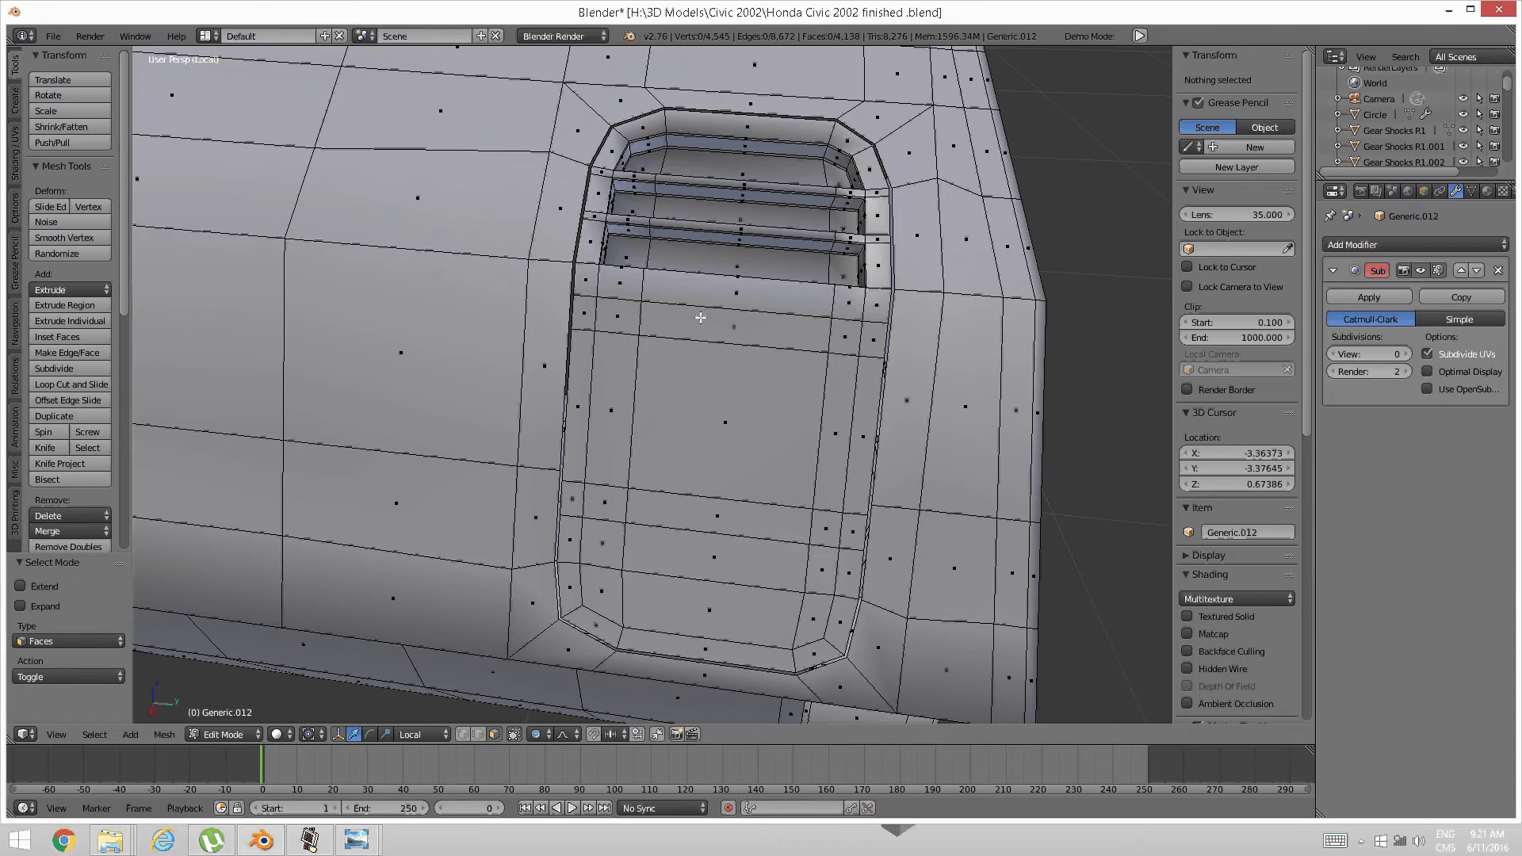
pyautogui.rightClick(632, 321)
pyautogui.keyDown('shift'); pyautogui.rightClick(704, 326); pyautogui.keyUp('shift')
pyautogui.keyDown('shift'); pyautogui.rightClick(846, 339); pyautogui.keyUp('shift')
pyautogui.keyDown('shift'); pyautogui.rightClick(833, 408); pyautogui.keyUp('shift')
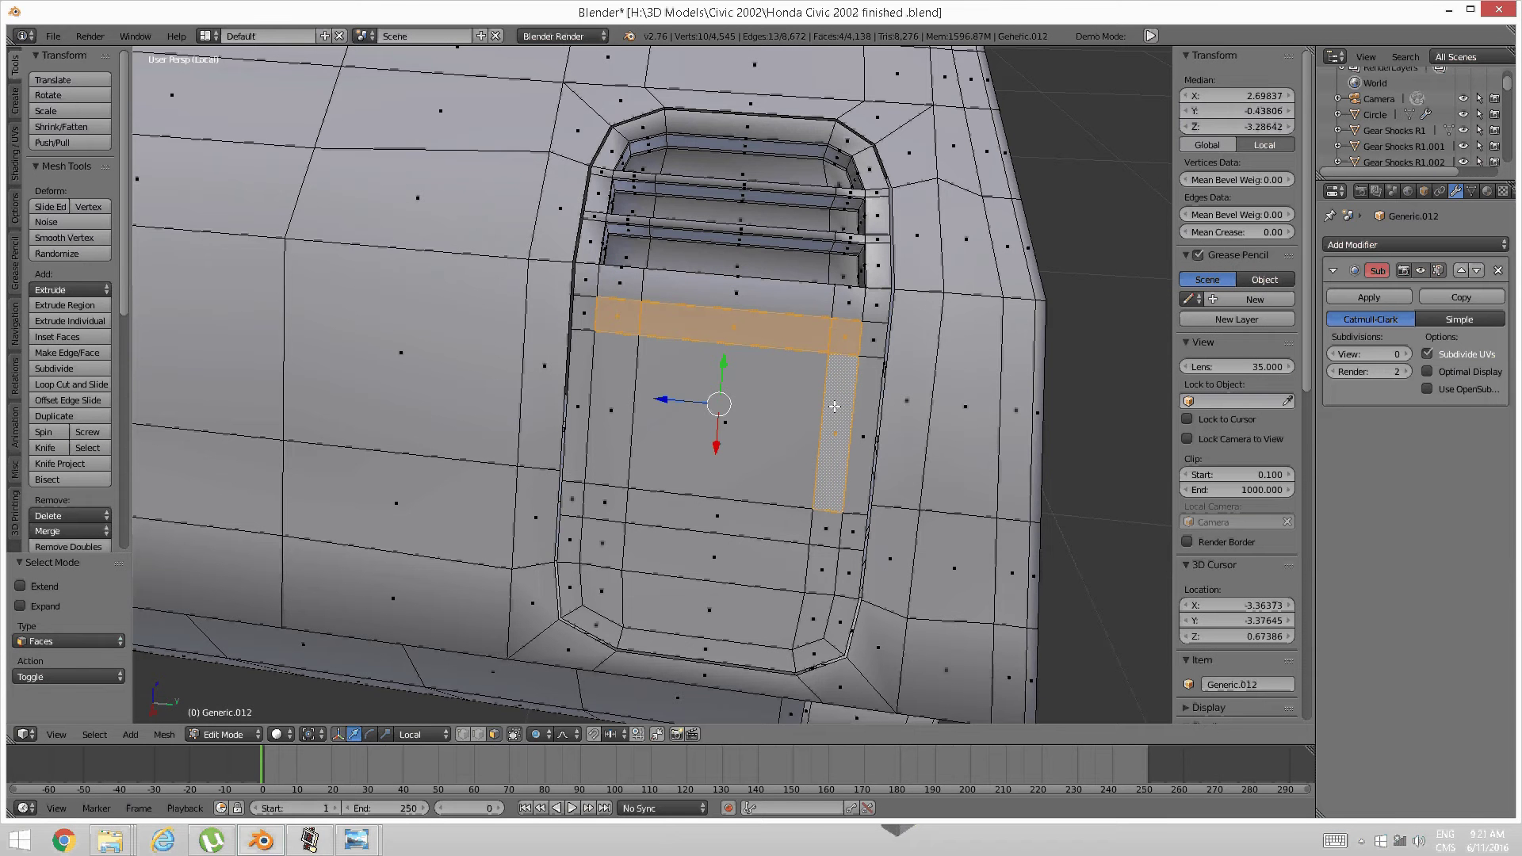
pyautogui.keyDown('shift'); pyautogui.rightClick(820, 529); pyautogui.keyUp('shift')
pyautogui.keyDown('shift'); pyautogui.rightClick(749, 521); pyautogui.keyUp('shift')
pyautogui.keyDown('shift'); pyautogui.rightClick(611, 509); pyautogui.keyUp('shift')
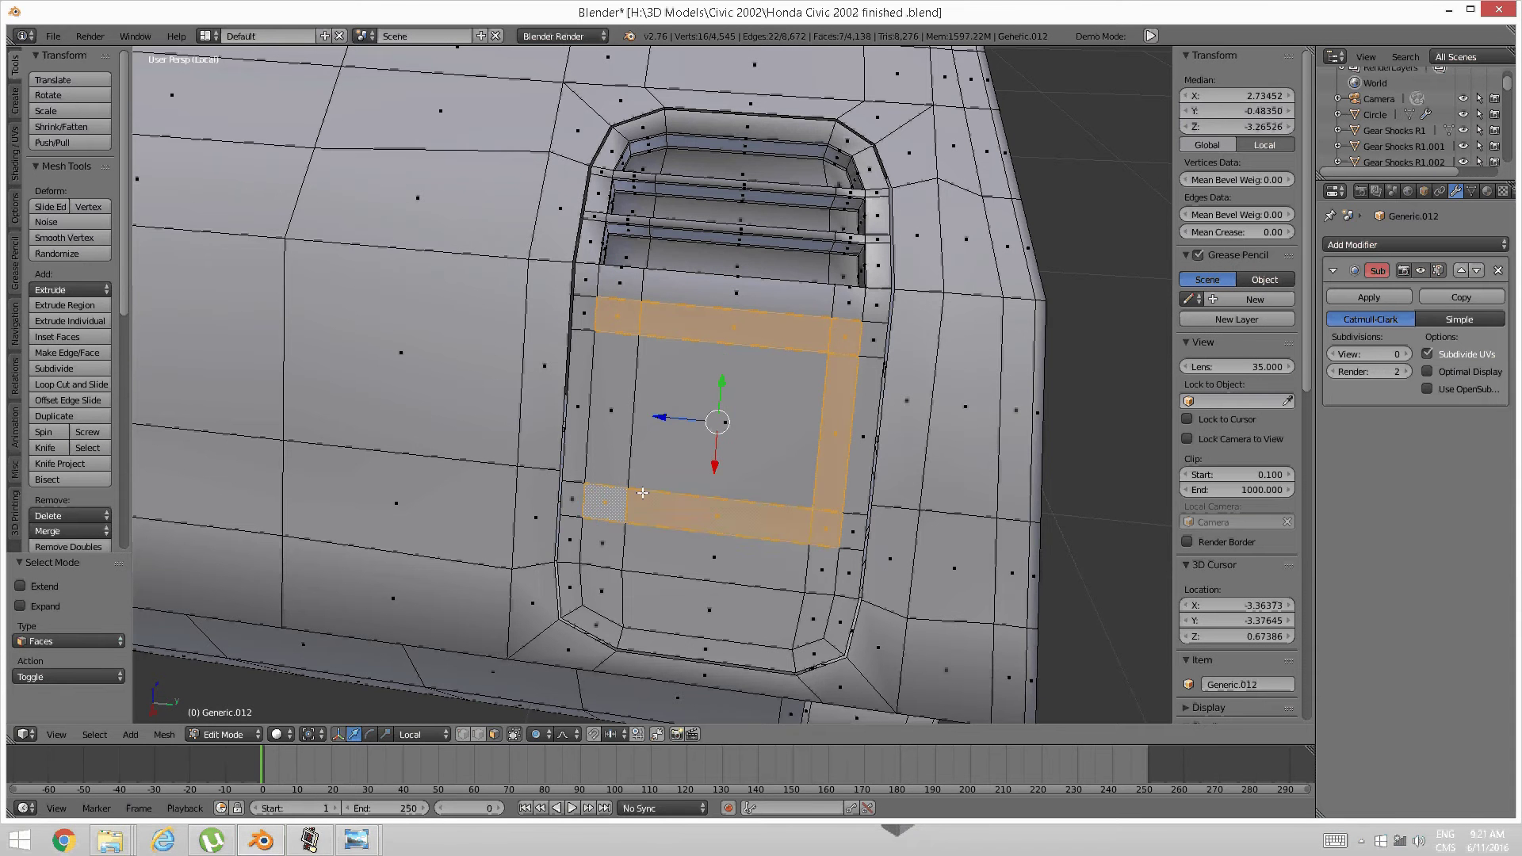
pyautogui.moveTo(645, 497); pyautogui.dragTo(630, 479, button='middle')
pyautogui.keyDown('shift'); pyautogui.rightClick(609, 450); pyautogui.keyUp('shift')
pyautogui.keyDown('shift'); pyautogui.rightClick(674, 438); pyautogui.keyUp('shift')
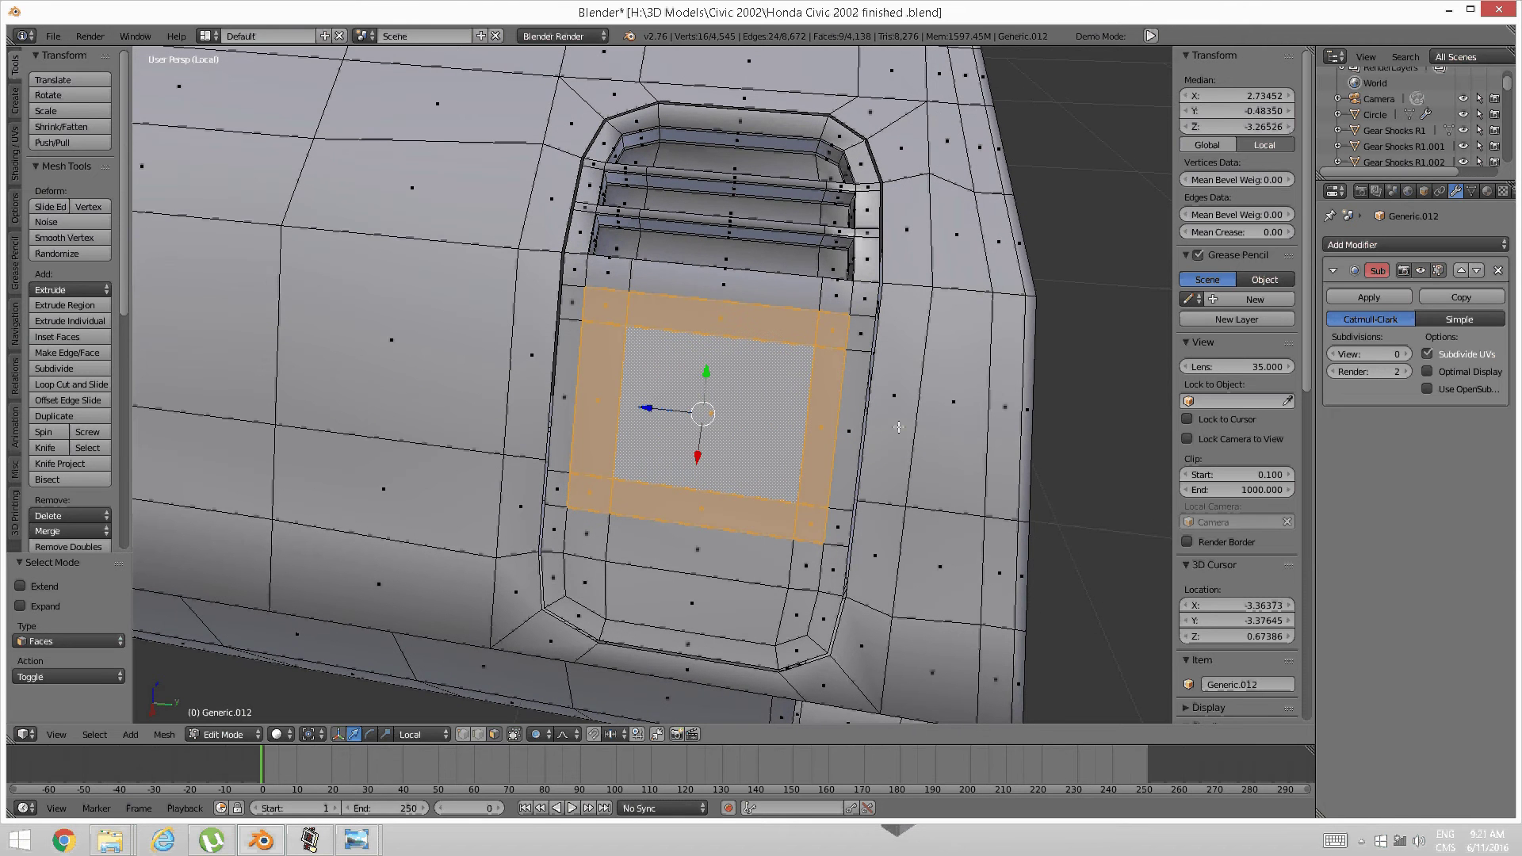
# Inset the selected block of faces by 0.0025 and delete the narrow ring of faces around it
pyautogui.press('i')
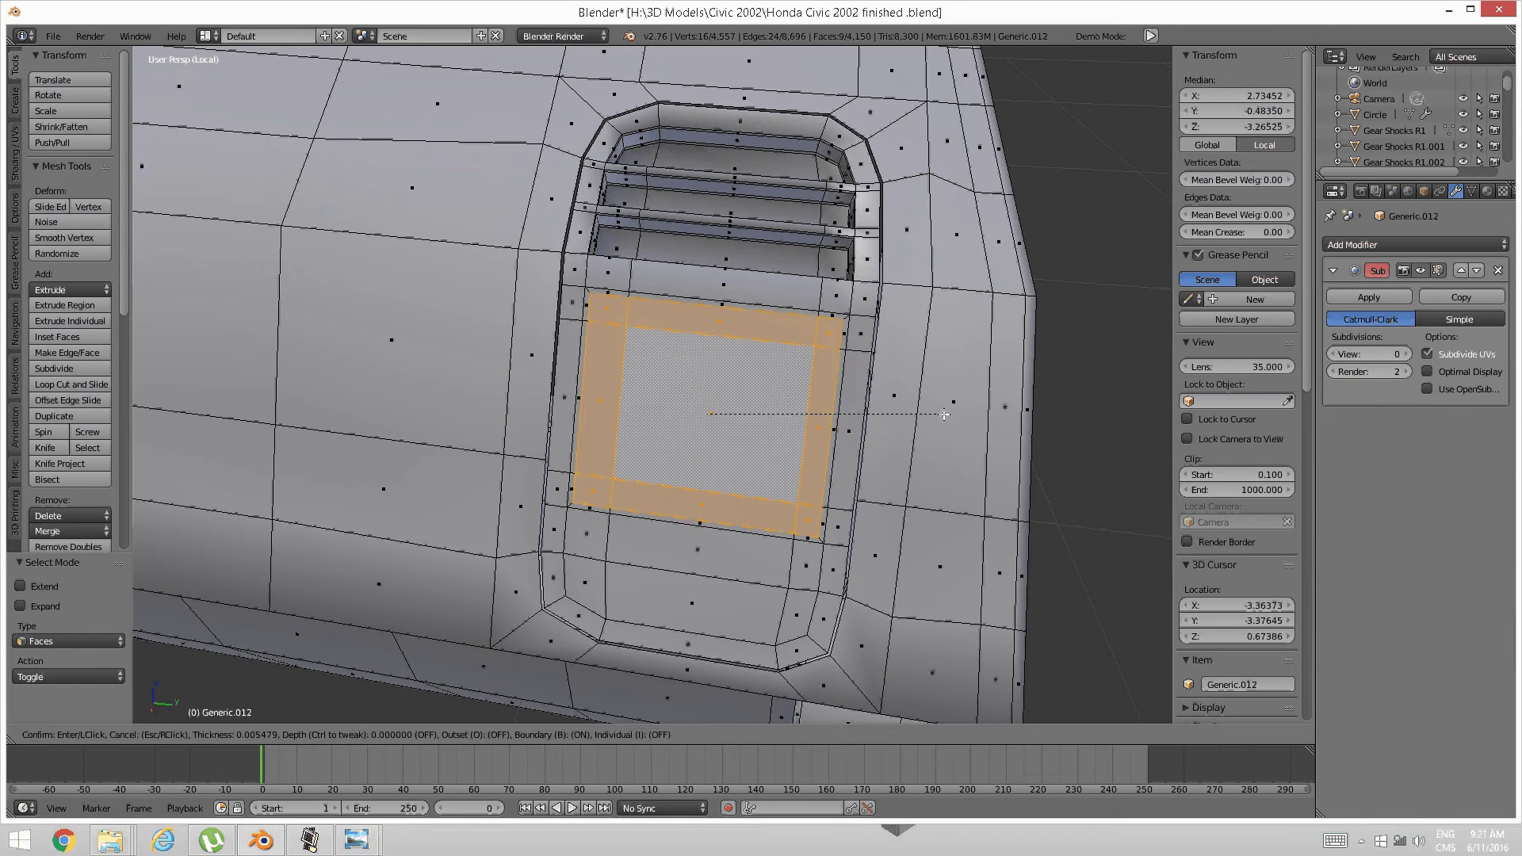
pyautogui.click(947, 414)
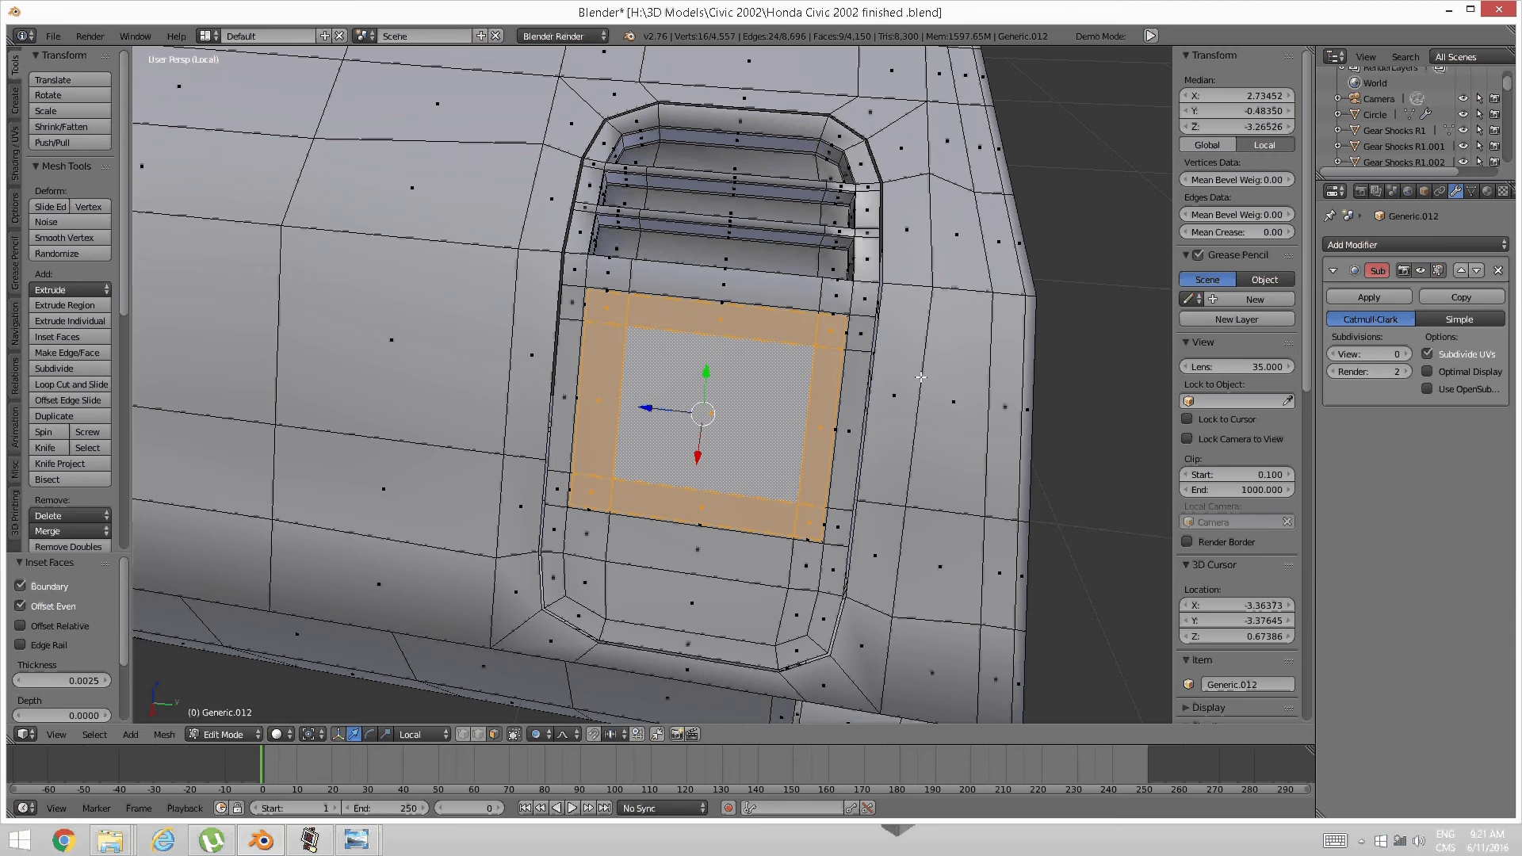
pyautogui.moveTo(919, 378); pyautogui.dragTo(881, 385, button='middle')
pyautogui.scroll(6, 881, 385)
pyautogui.keyDown('shift'); pyautogui.moveTo(888, 295); pyautogui.dragTo(765, 391, button='middle'); pyautogui.keyUp('shift')
pyautogui.keyDown('shift'); pyautogui.moveTo(870, 367); pyautogui.dragTo(765, 378, button='middle'); pyautogui.keyUp('shift')
pyautogui.press('a')
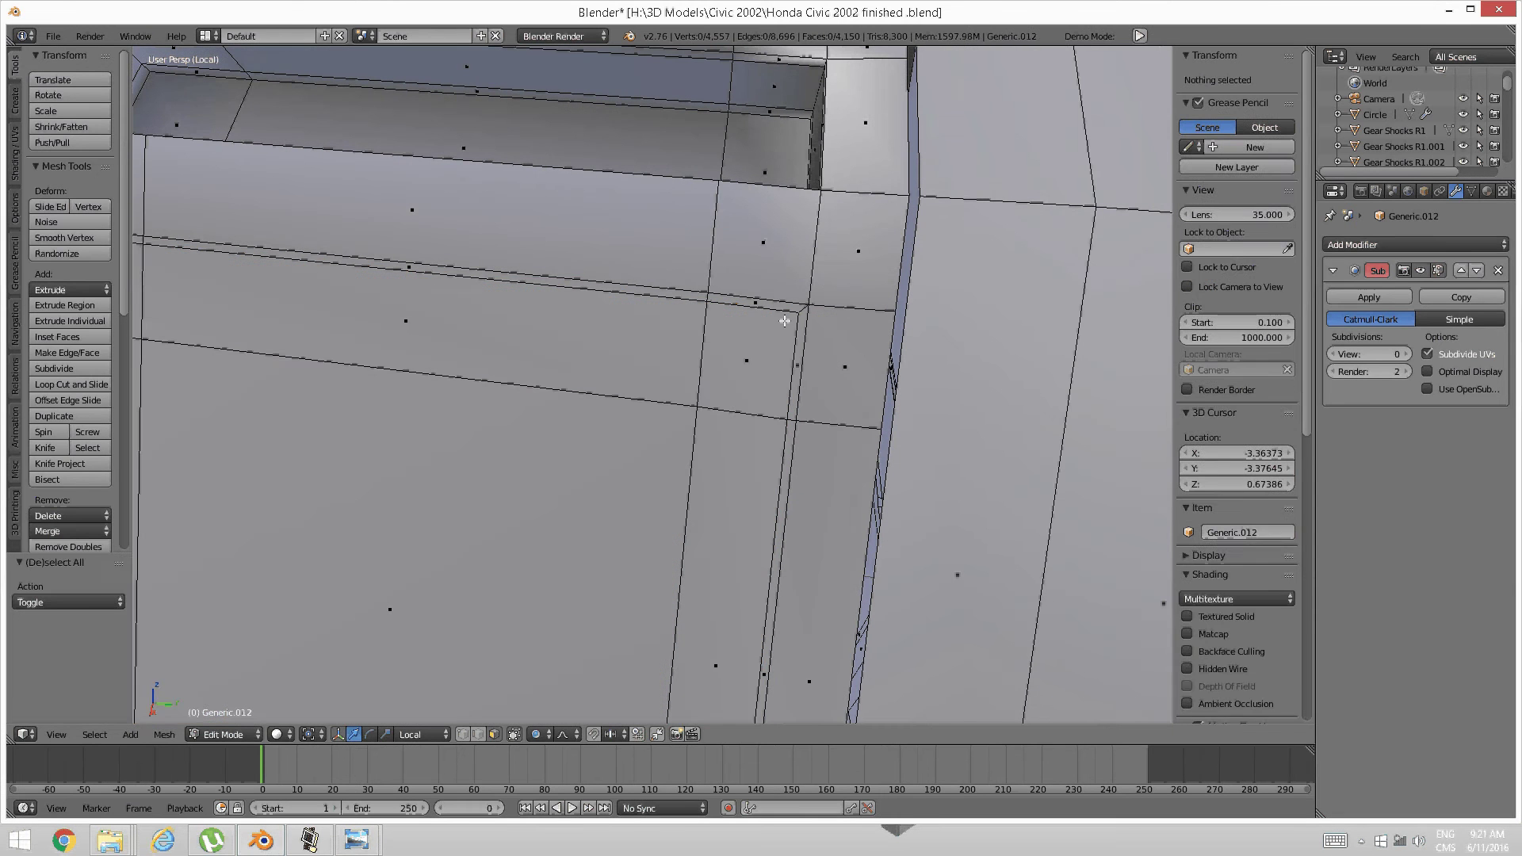
pyautogui.keyDown('alt'); pyautogui.rightClick(792, 380); pyautogui.keyUp('alt')
pyautogui.press('x')
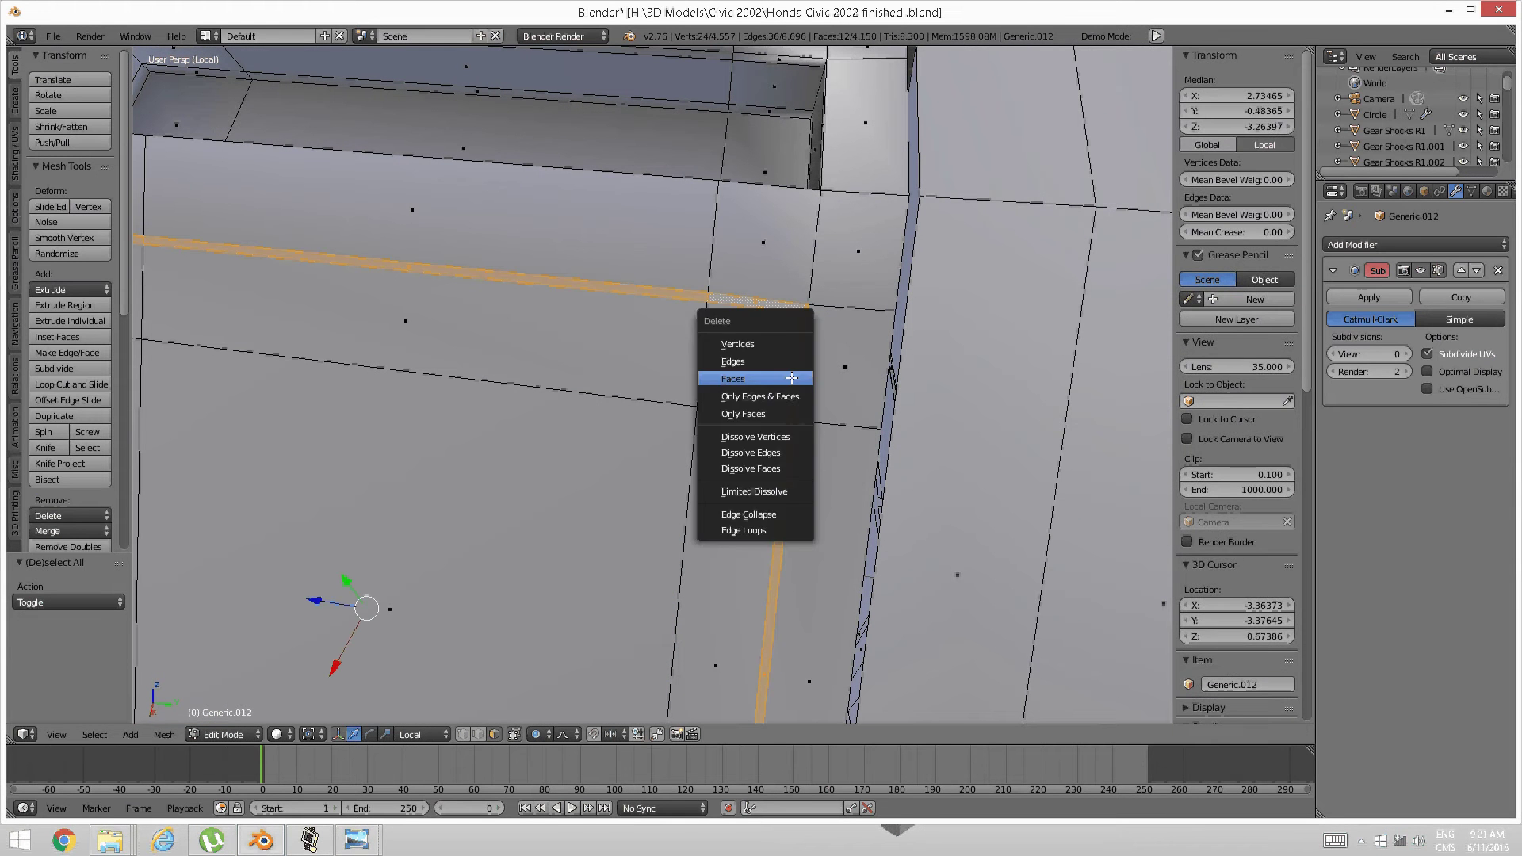
pyautogui.click(792, 378)
# Add a centred horizontal edge loop across the separated rectangle, midway between its upper and lower cross edges
pyautogui.scroll(-7, 792, 378)
pyautogui.moveTo(792, 378); pyautogui.dragTo(733, 412, button='middle')
pyautogui.scroll(3, 742, 412)
pyautogui.scroll(-3, 742, 413)
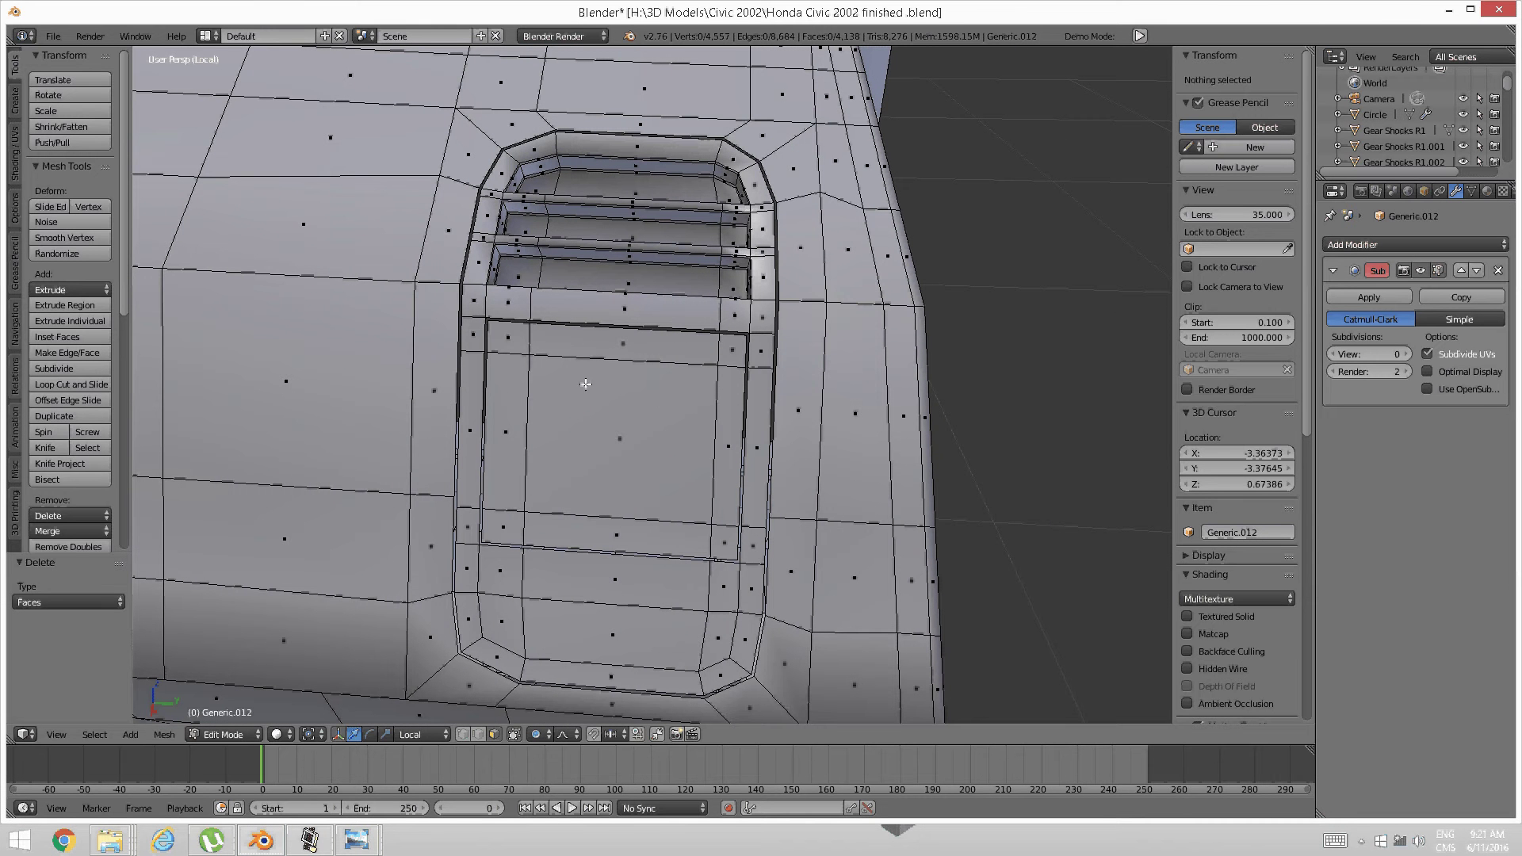
pyautogui.hotkey('ctrl', 'r')
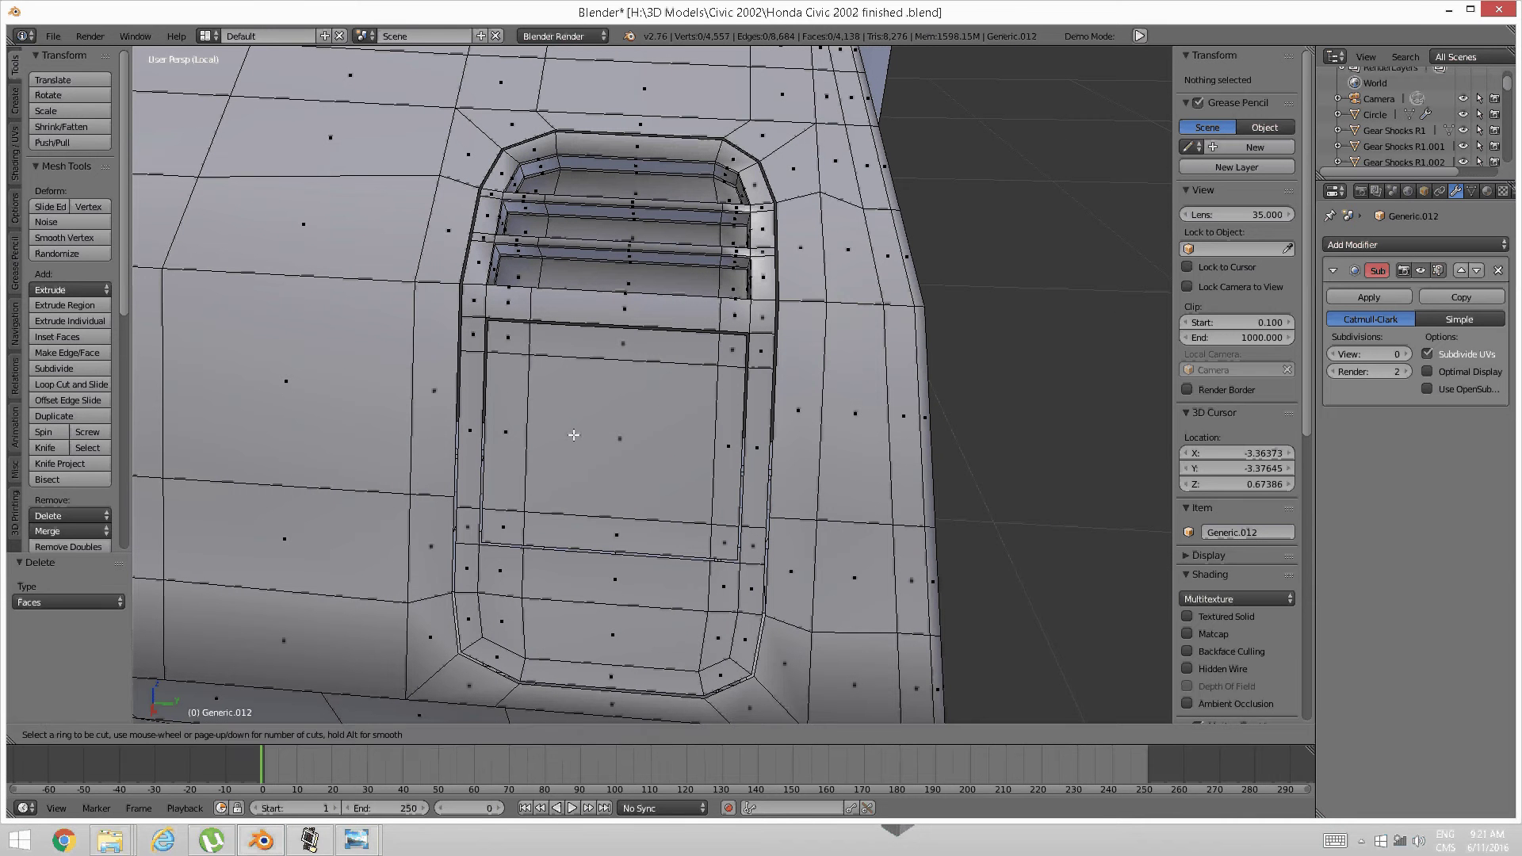
pyautogui.click(540, 436)
pyautogui.rightClick(540, 435)
pyautogui.press('a')
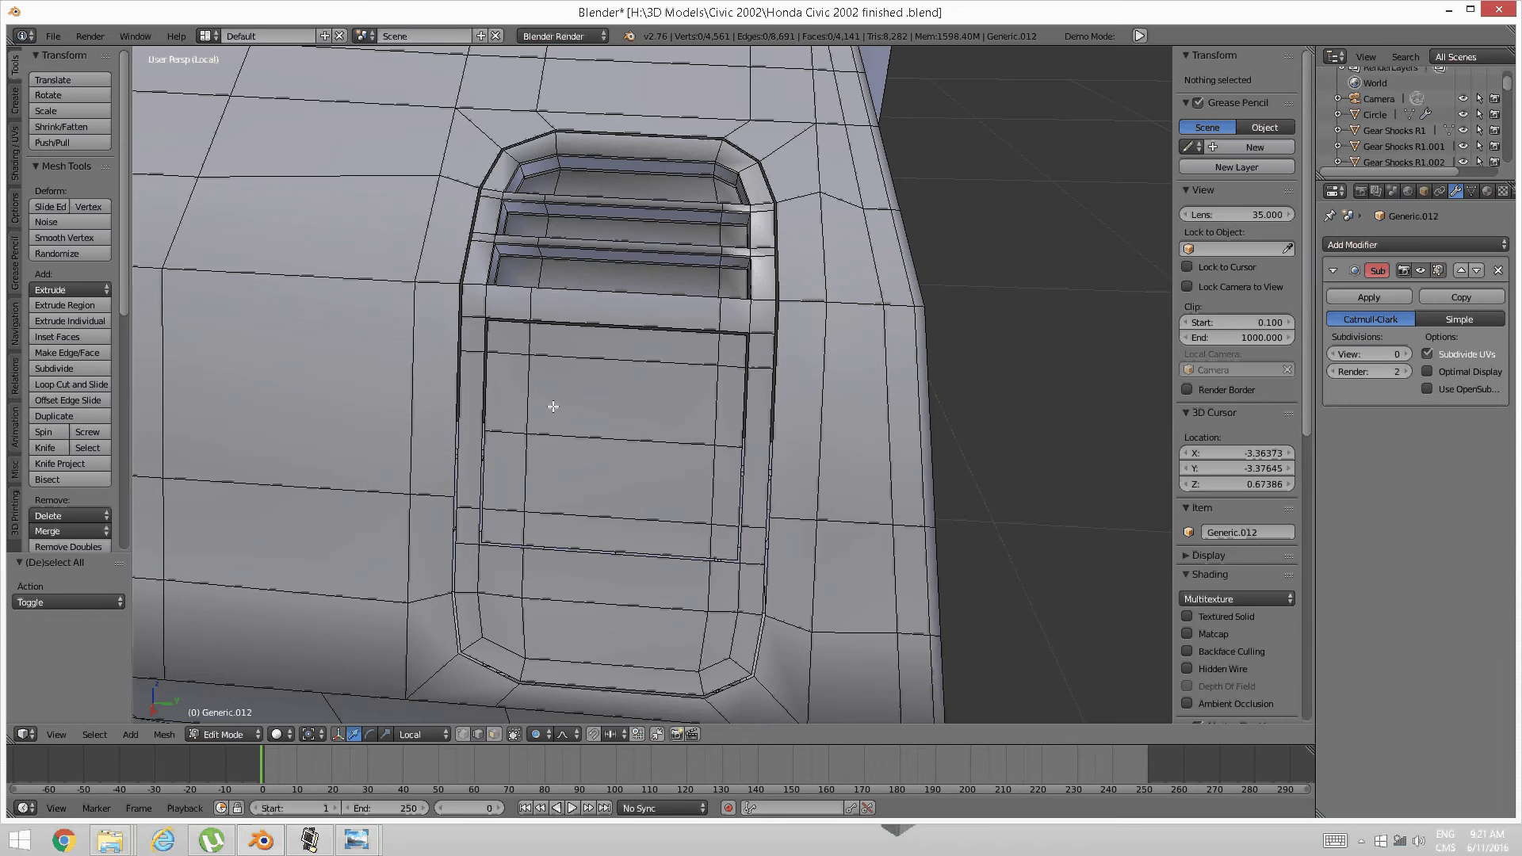
# Add two more horizontal edge loops between the rectangle's upper cross edge and its middle loop, each halving the remaining gap above
pyautogui.hotkey('ctrl', 'r')
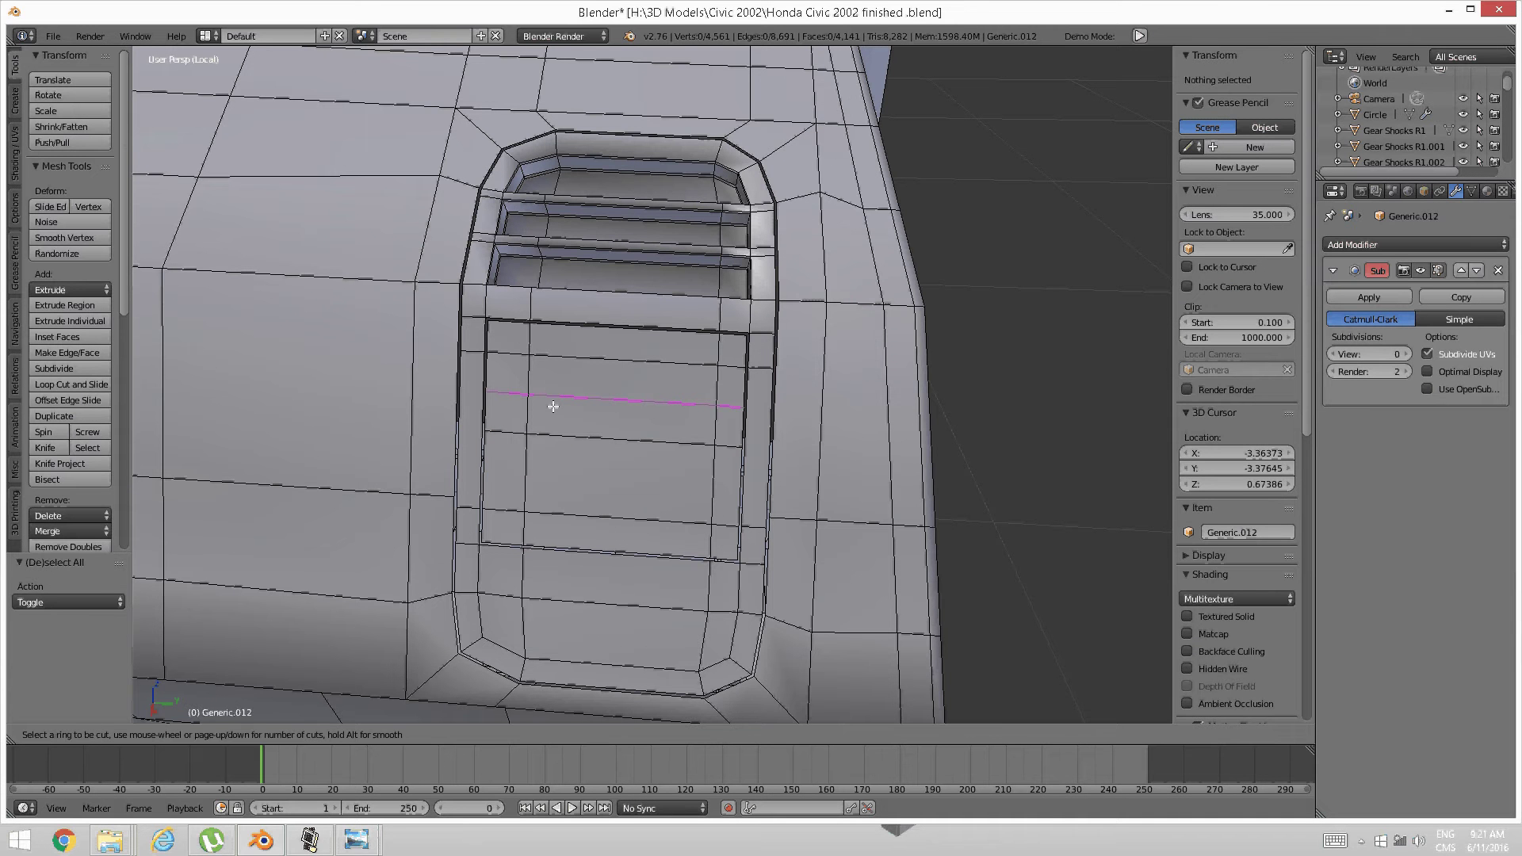
pyautogui.click(550, 406)
pyautogui.rightClick(547, 408)
pyautogui.press('a')
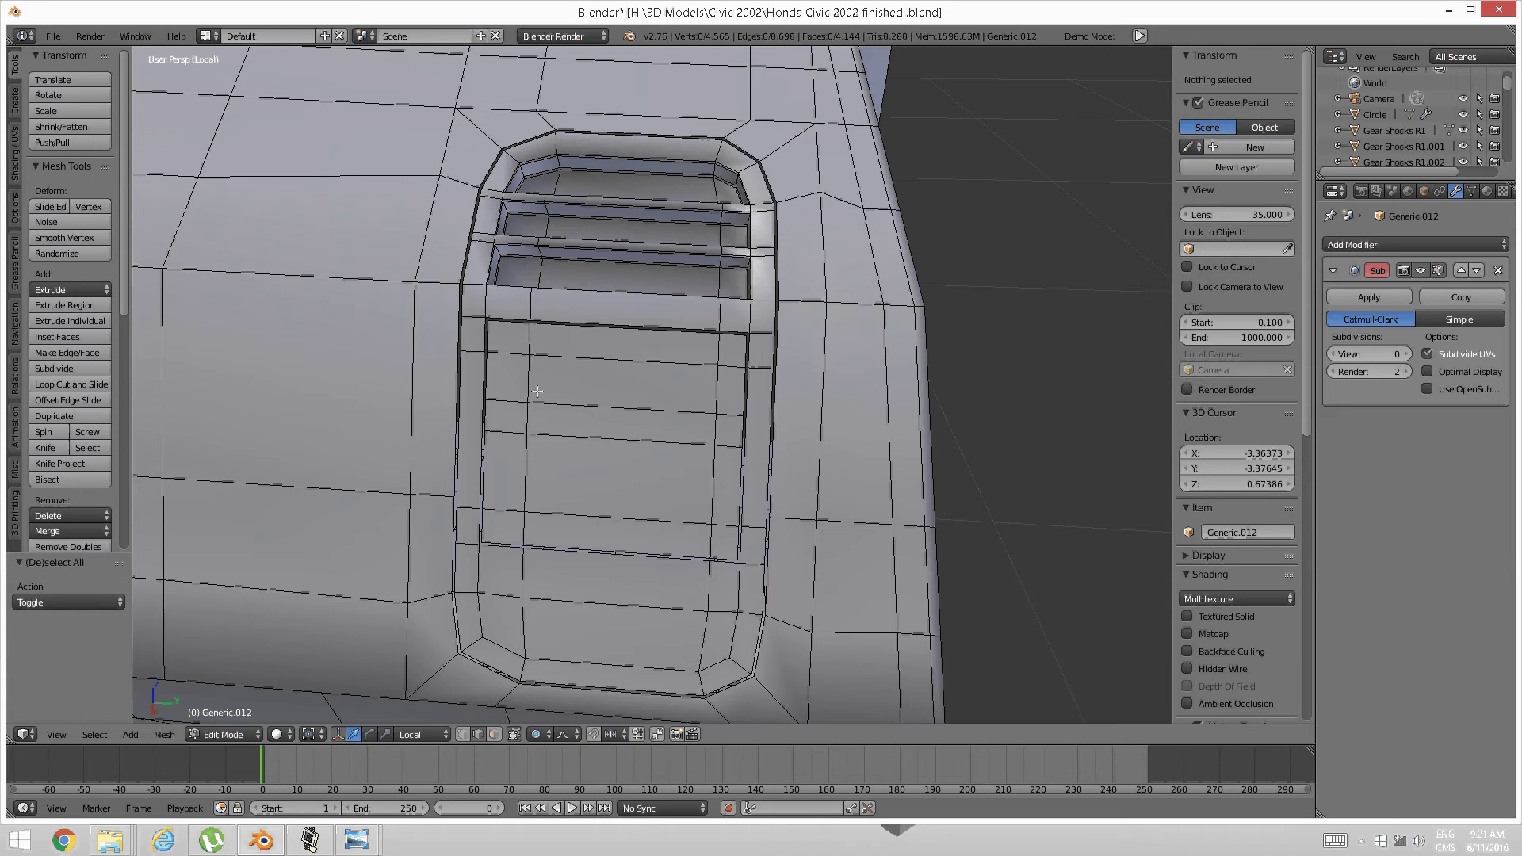
pyautogui.hotkey('ctrl', 'r')
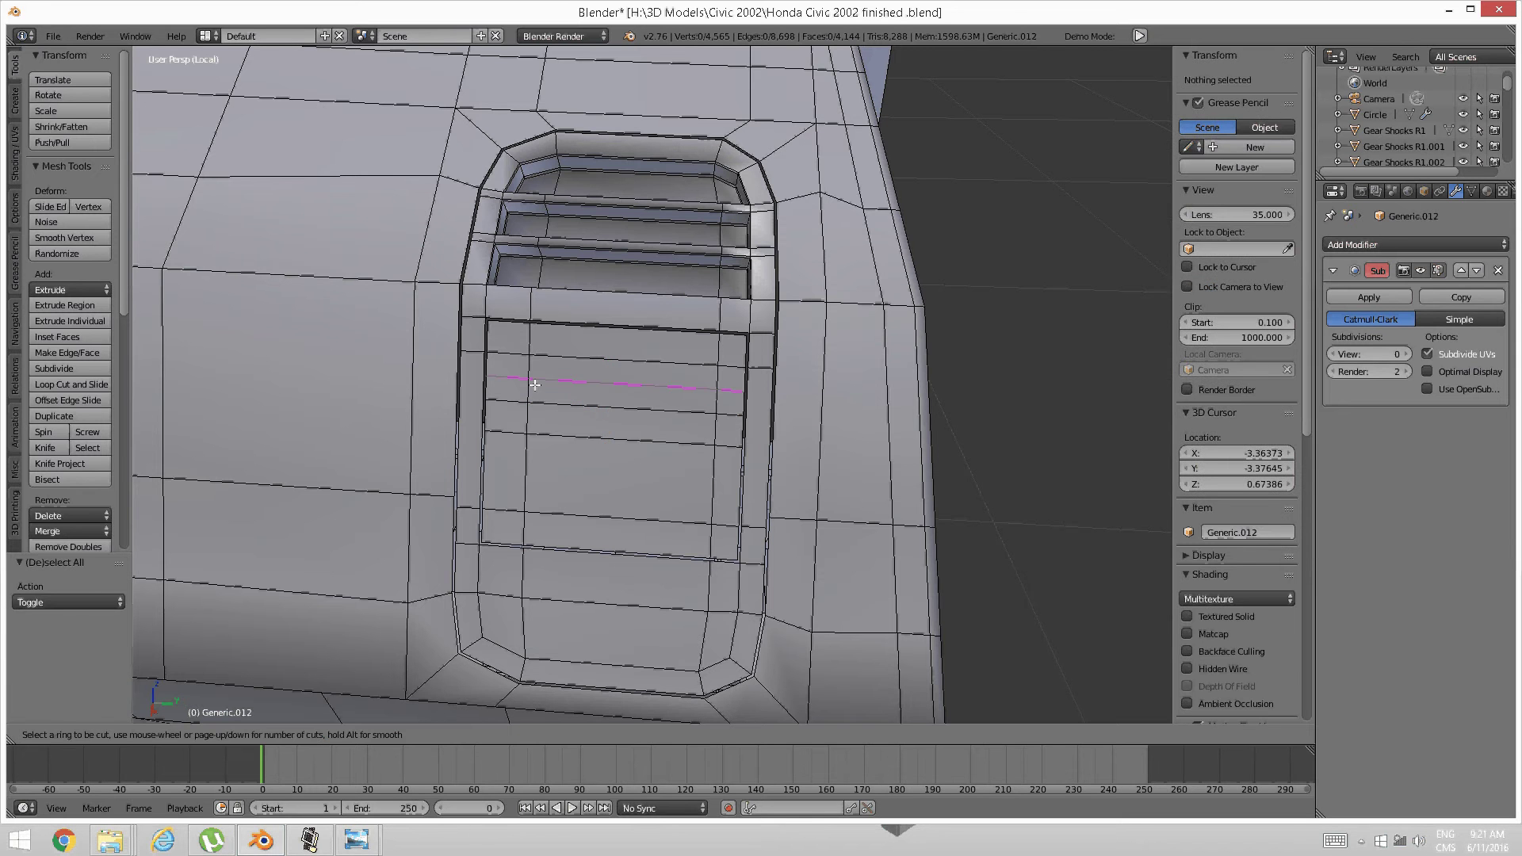
pyautogui.click(535, 383)
# Edge-slide the rectangle's upper cross edge slightly upward in two passes and clear the selection
pyautogui.click(567, 372)
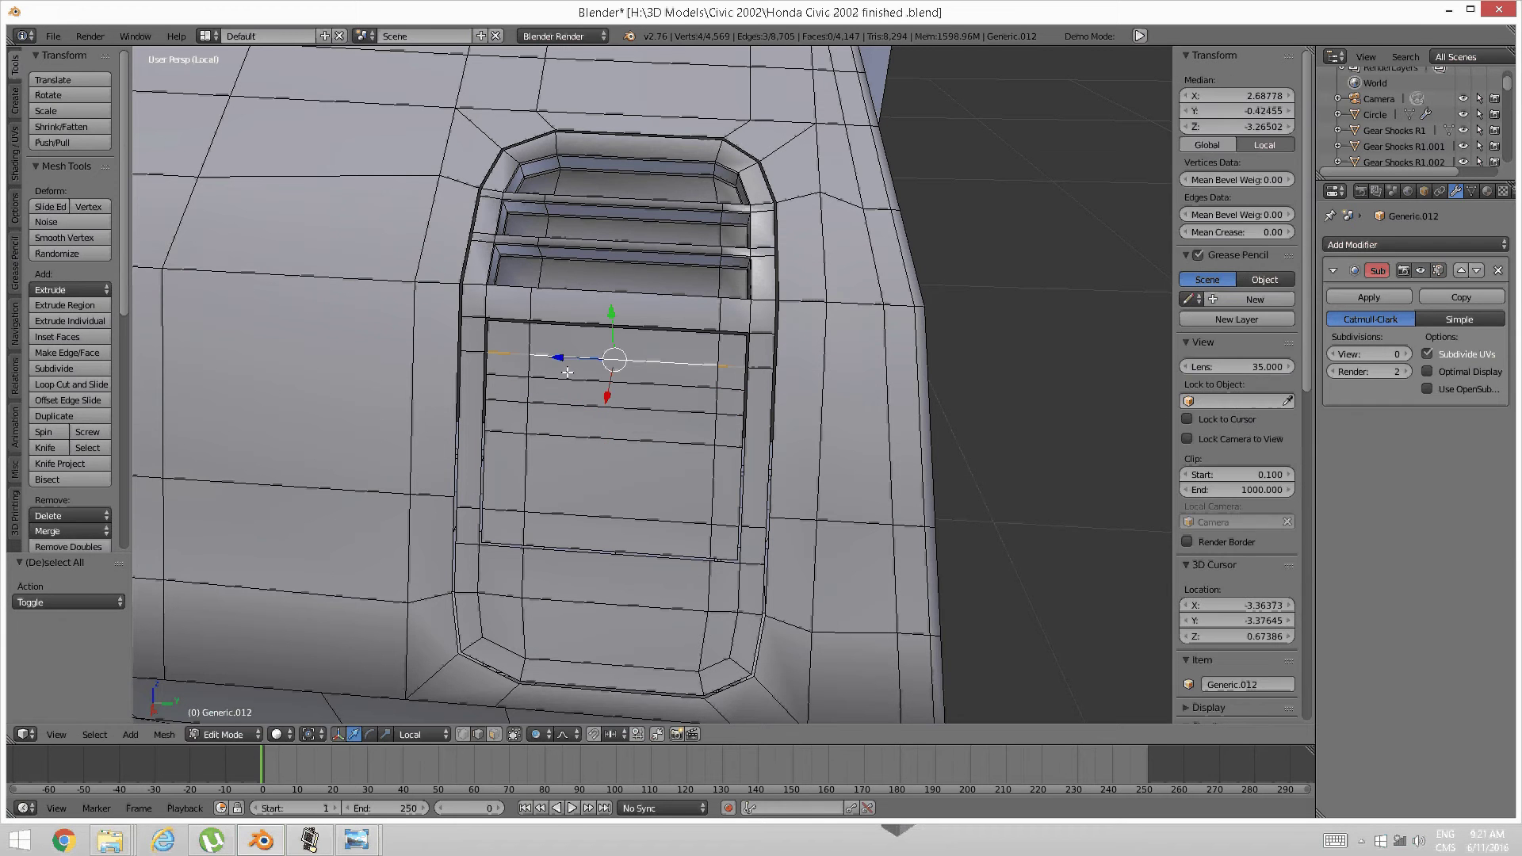
pyautogui.hotkey('ctrl', 'r')
pyautogui.press('Escape')
pyautogui.hotkey('ctrl', 'e')
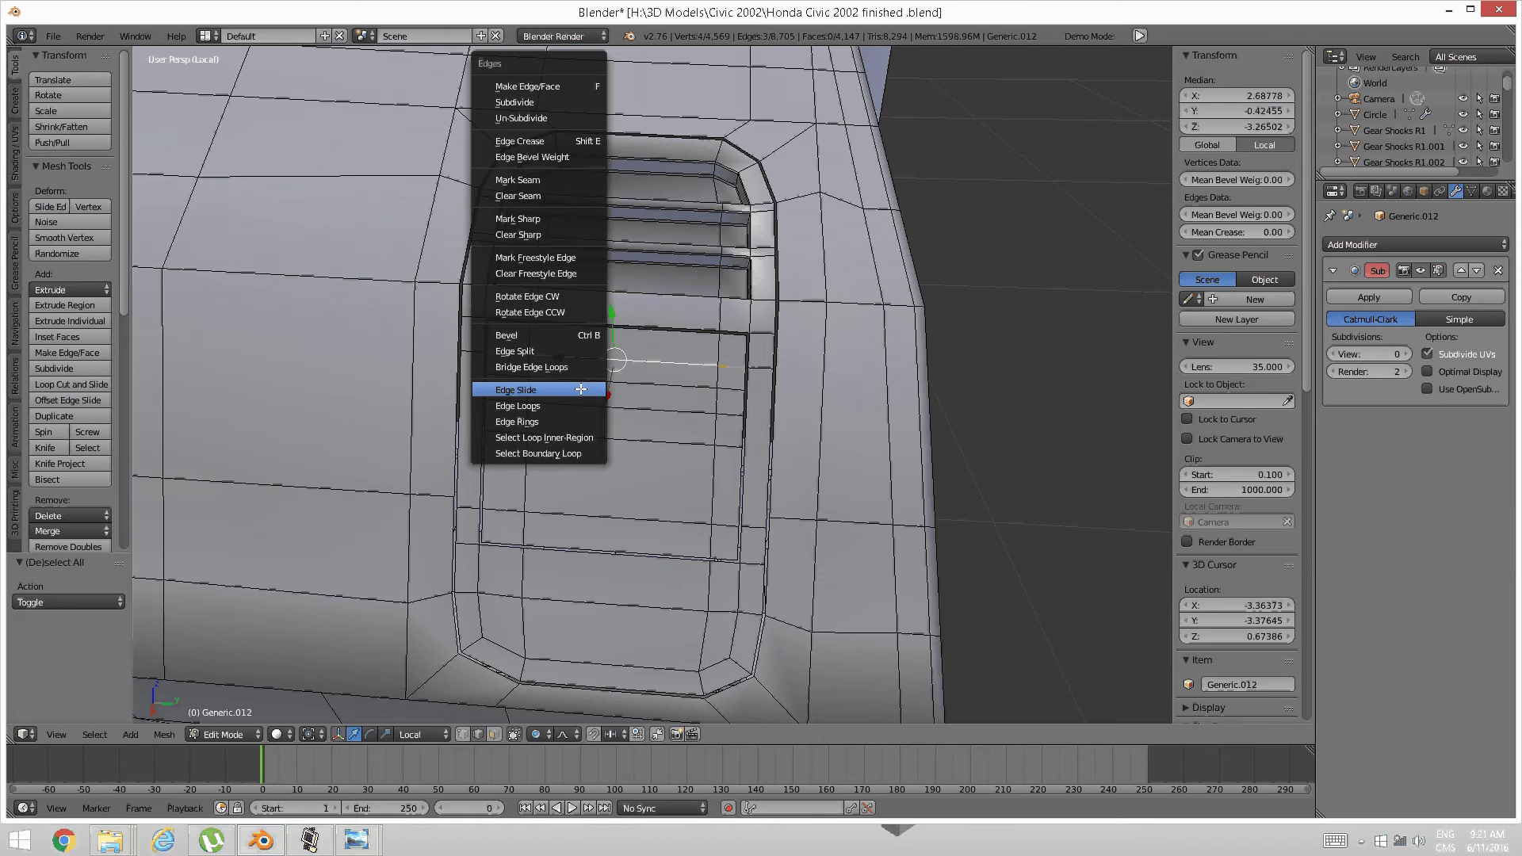
pyautogui.click(582, 389)
pyautogui.click(581, 388)
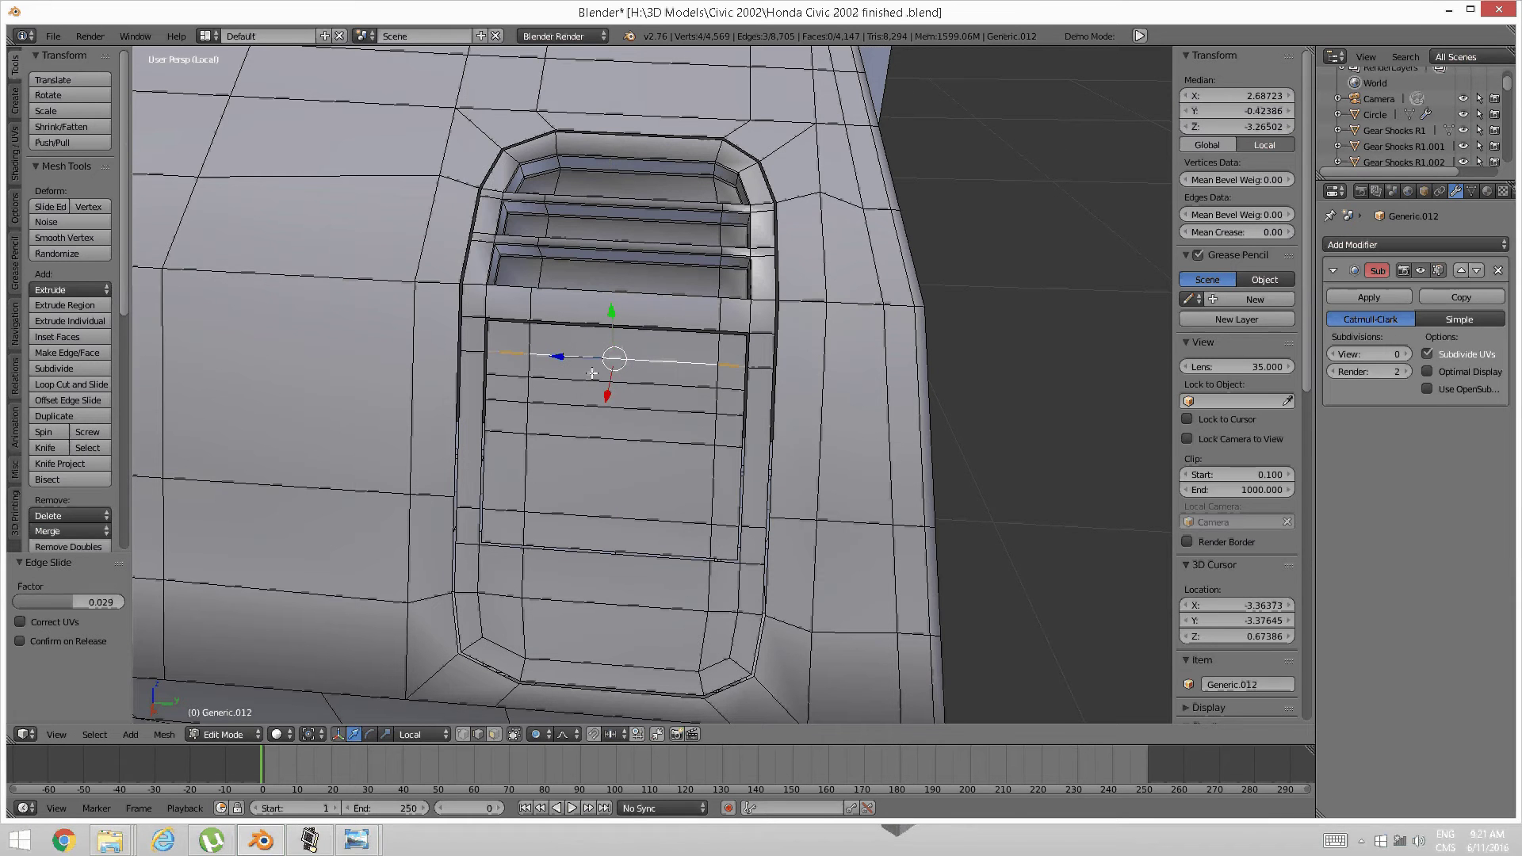
pyautogui.hotkey('ctrl', 'e')
pyautogui.click(593, 372)
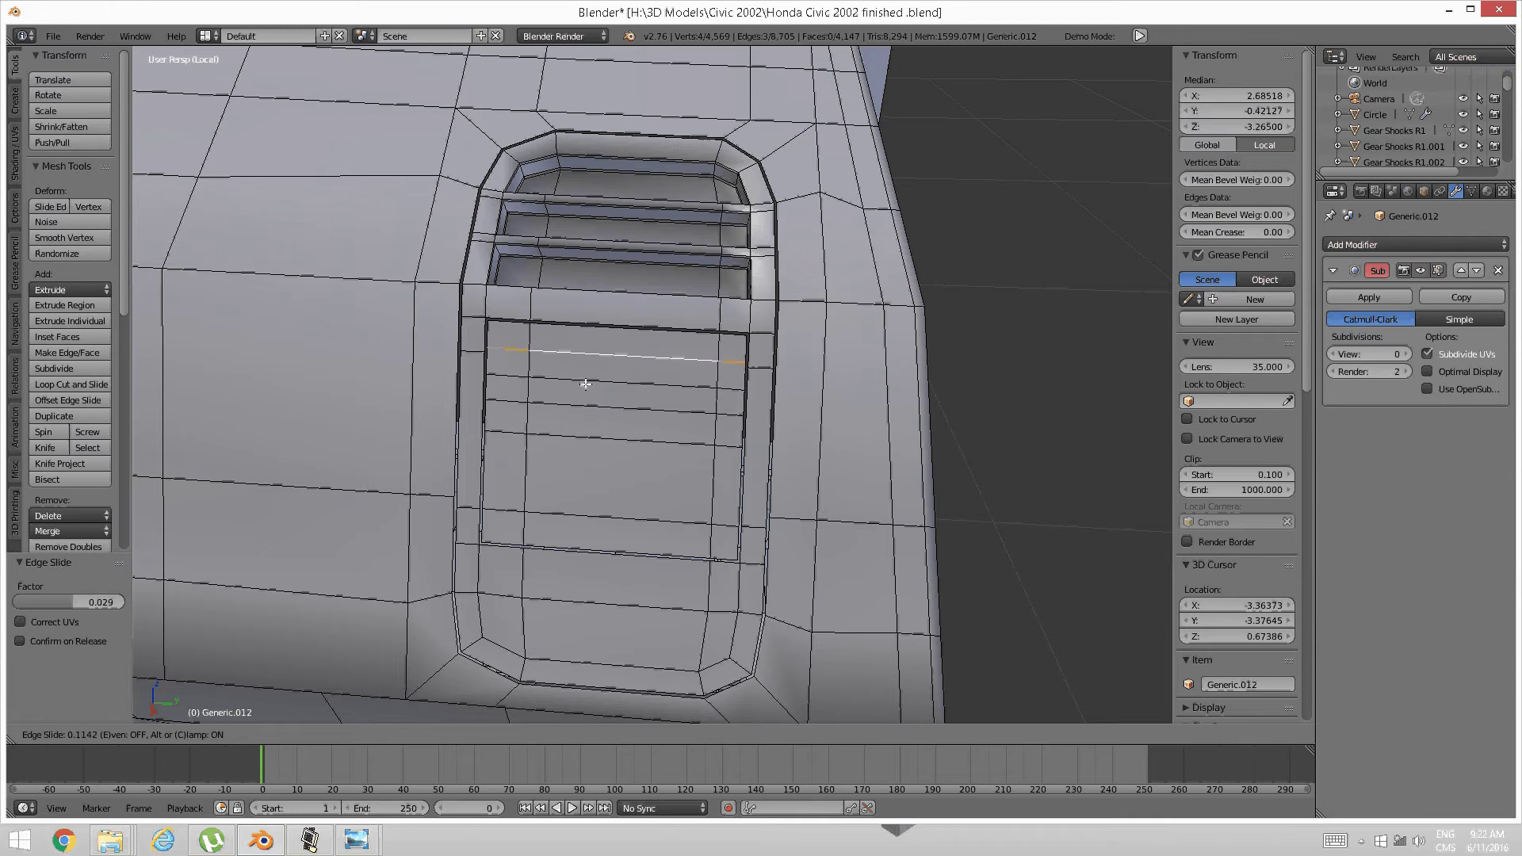
pyautogui.click(585, 384)
pyautogui.press('a')
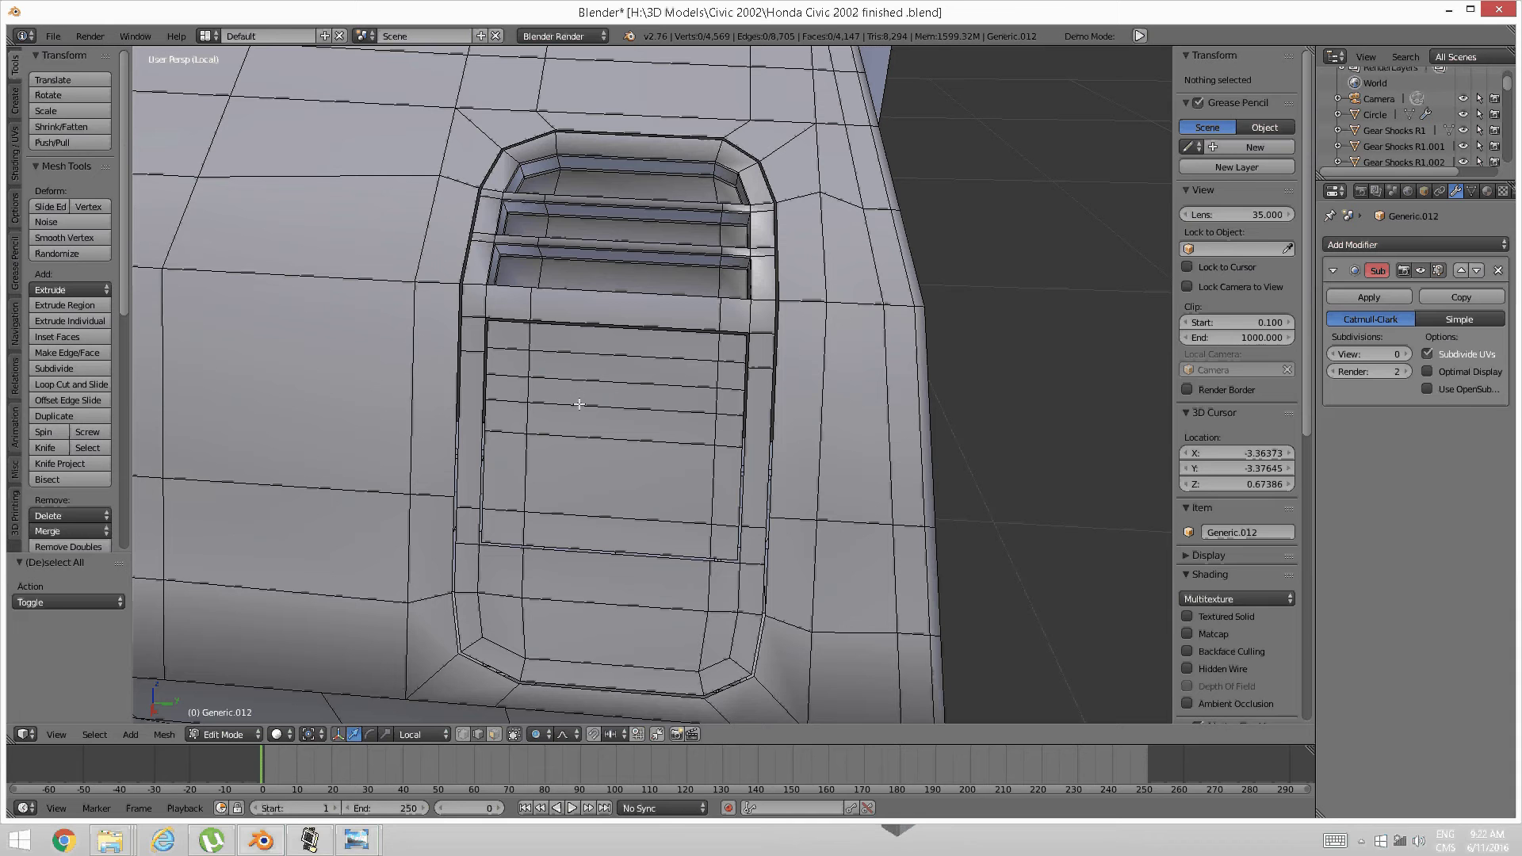
# Edge-slide the two loops between the rectangle's upper cross edge and middle loop slightly to even out the strip heights
pyautogui.keyDown('alt'); pyautogui.rightClick(579, 405); pyautogui.keyUp('alt')
pyautogui.hotkey('ctrl', 'e')
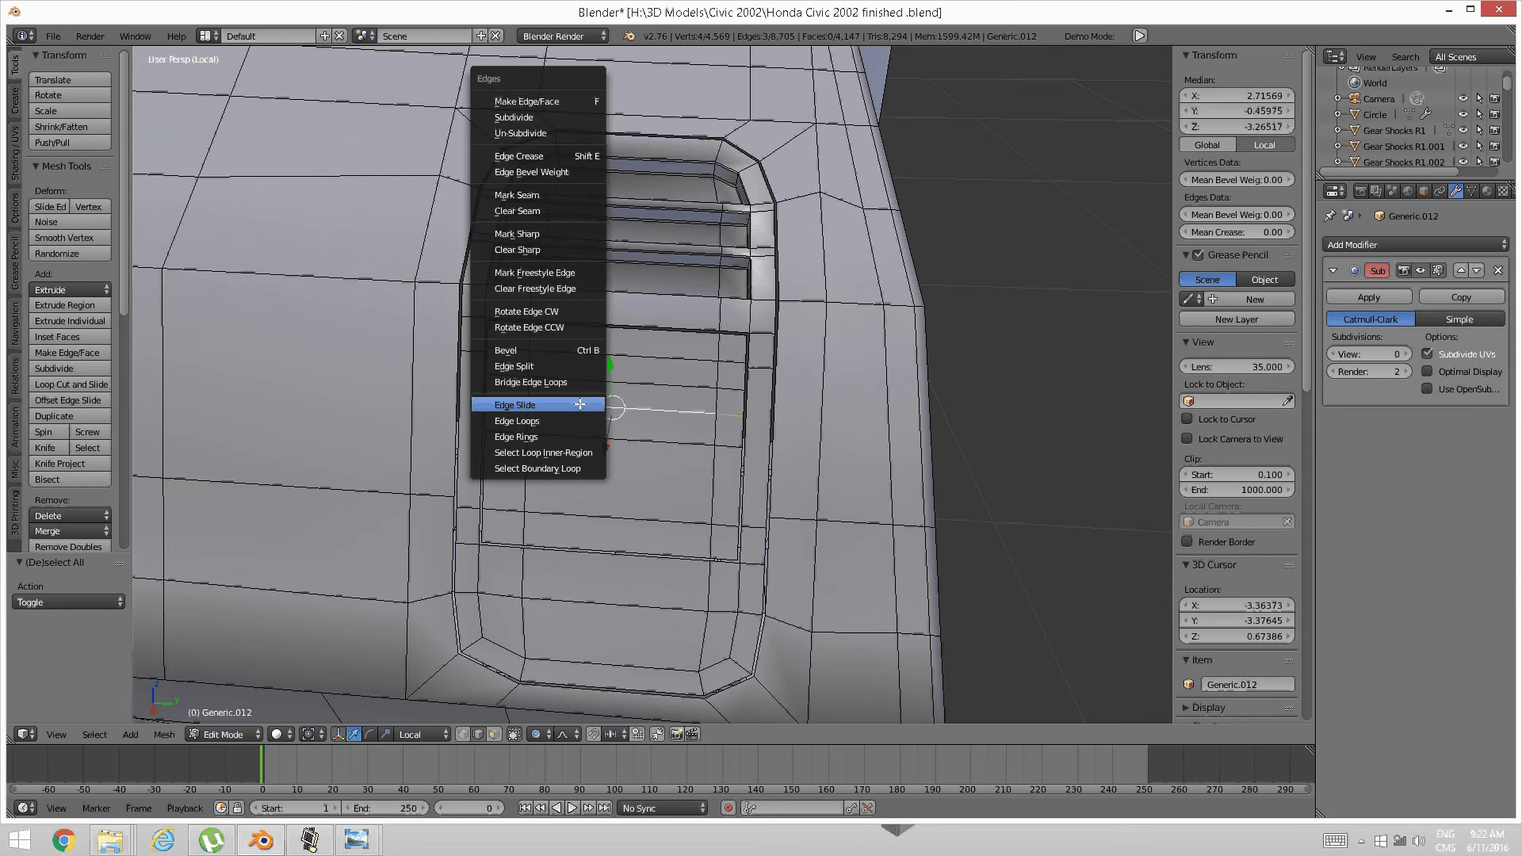
pyautogui.click(580, 405)
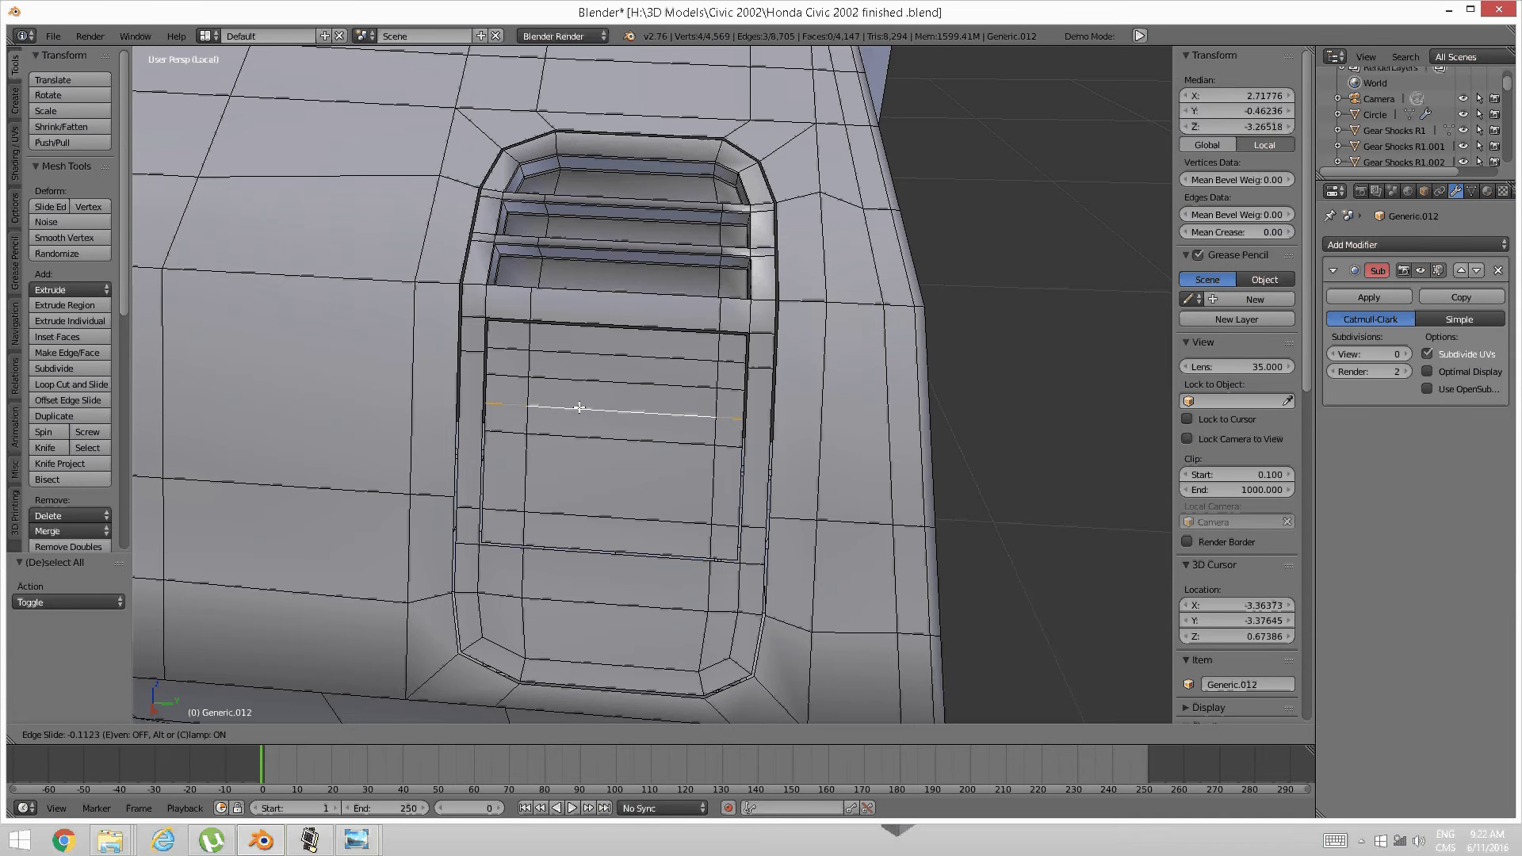
pyautogui.click(569, 382)
pyautogui.hotkey('ctrl', 'e')
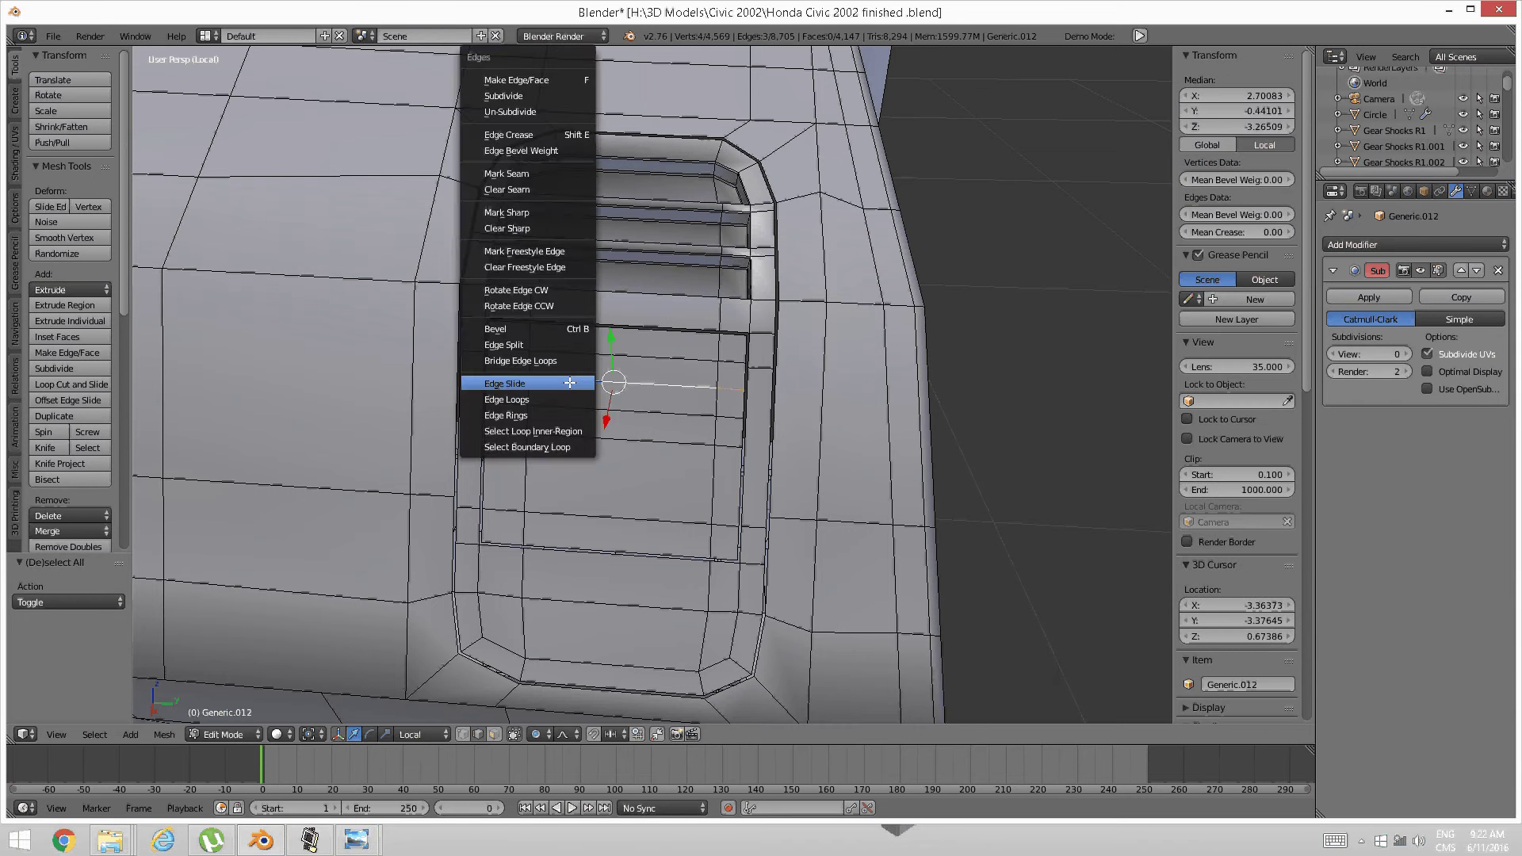
pyautogui.click(570, 383)
pyautogui.click(569, 385)
pyautogui.press('a')
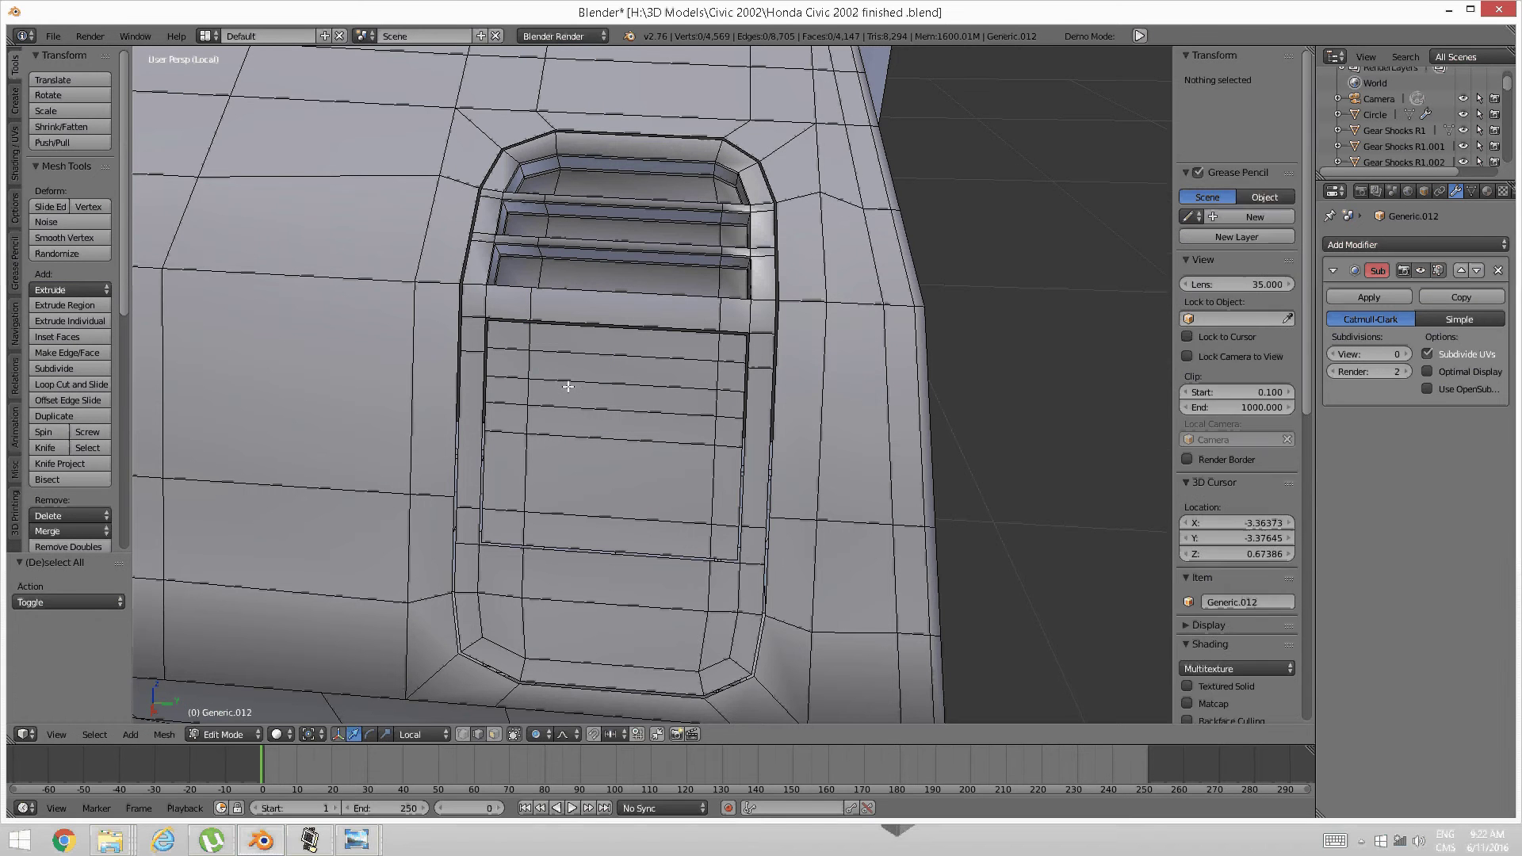
# Edge-slide the rectangle's lower cross edge slightly downward and clear the selection
pyautogui.keyDown('alt'); pyautogui.rightClick(571, 519); pyautogui.keyUp('alt')
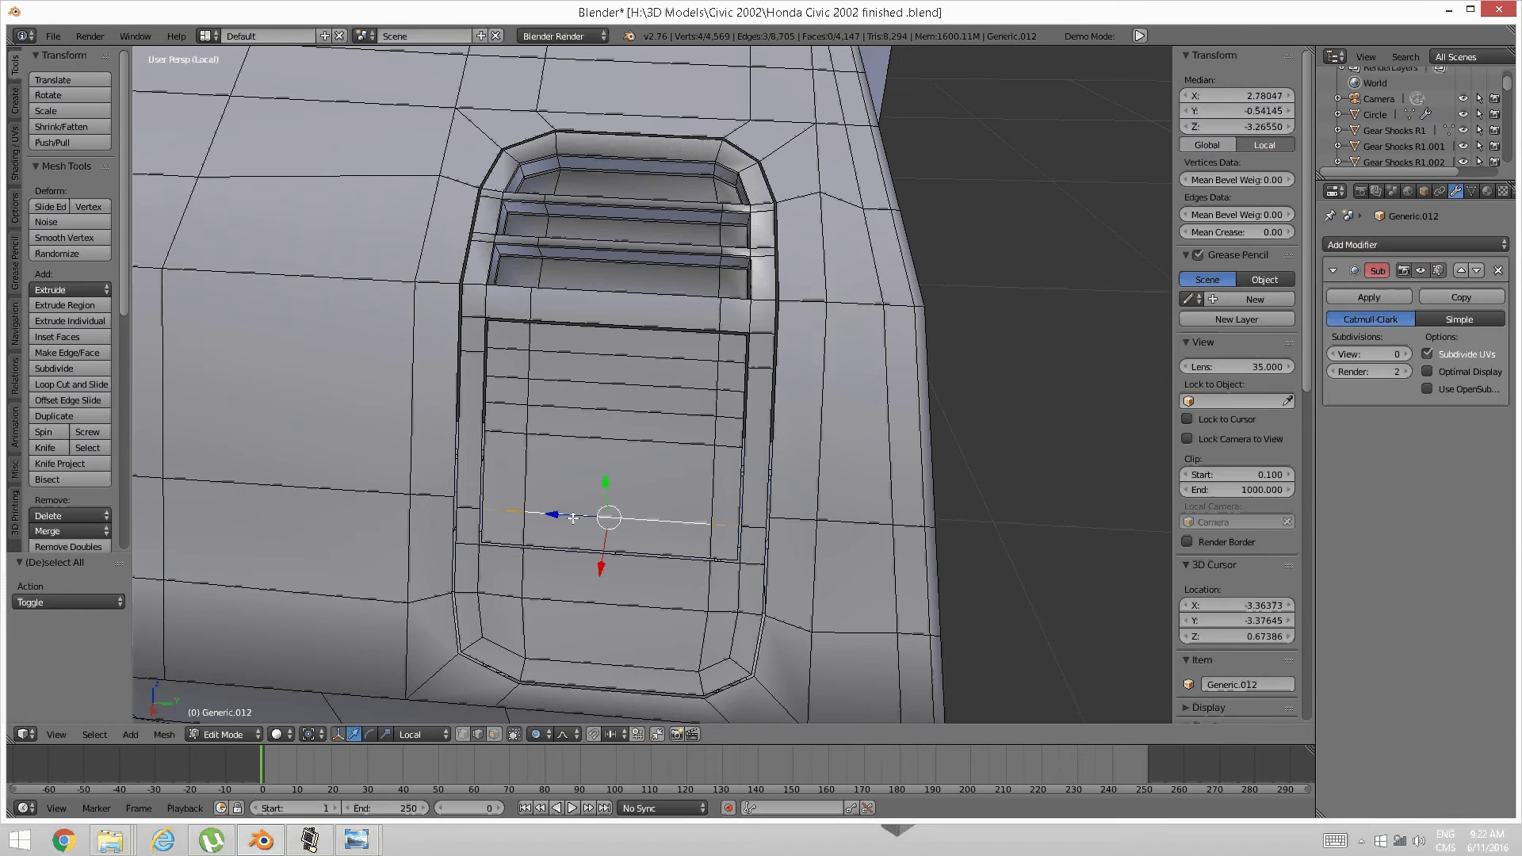
pyautogui.hotkey('ctrl', 'e')
pyautogui.click(580, 505)
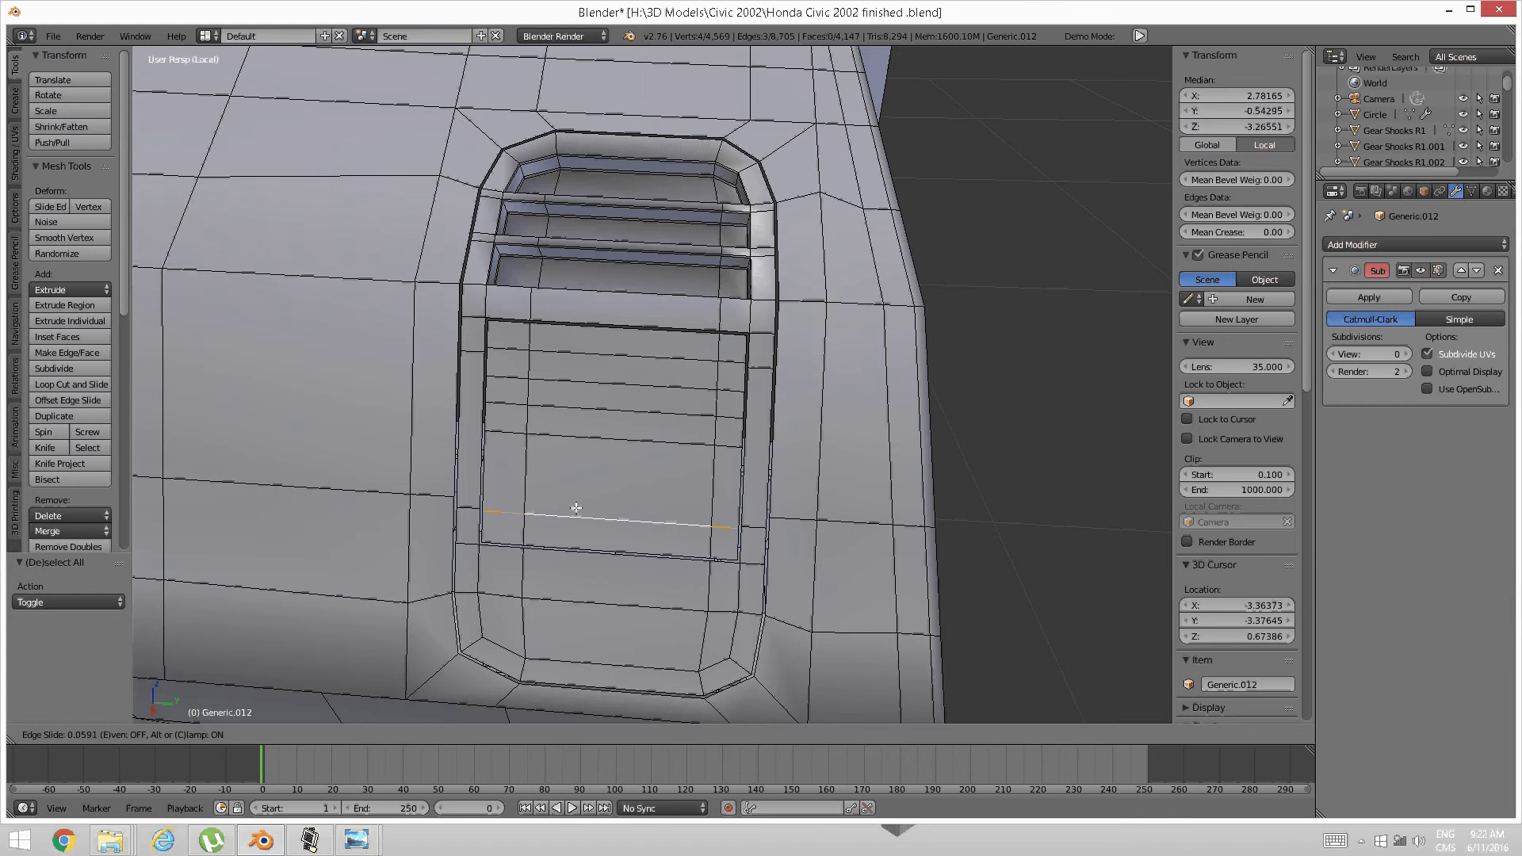
pyautogui.click(573, 512)
pyautogui.press('a')
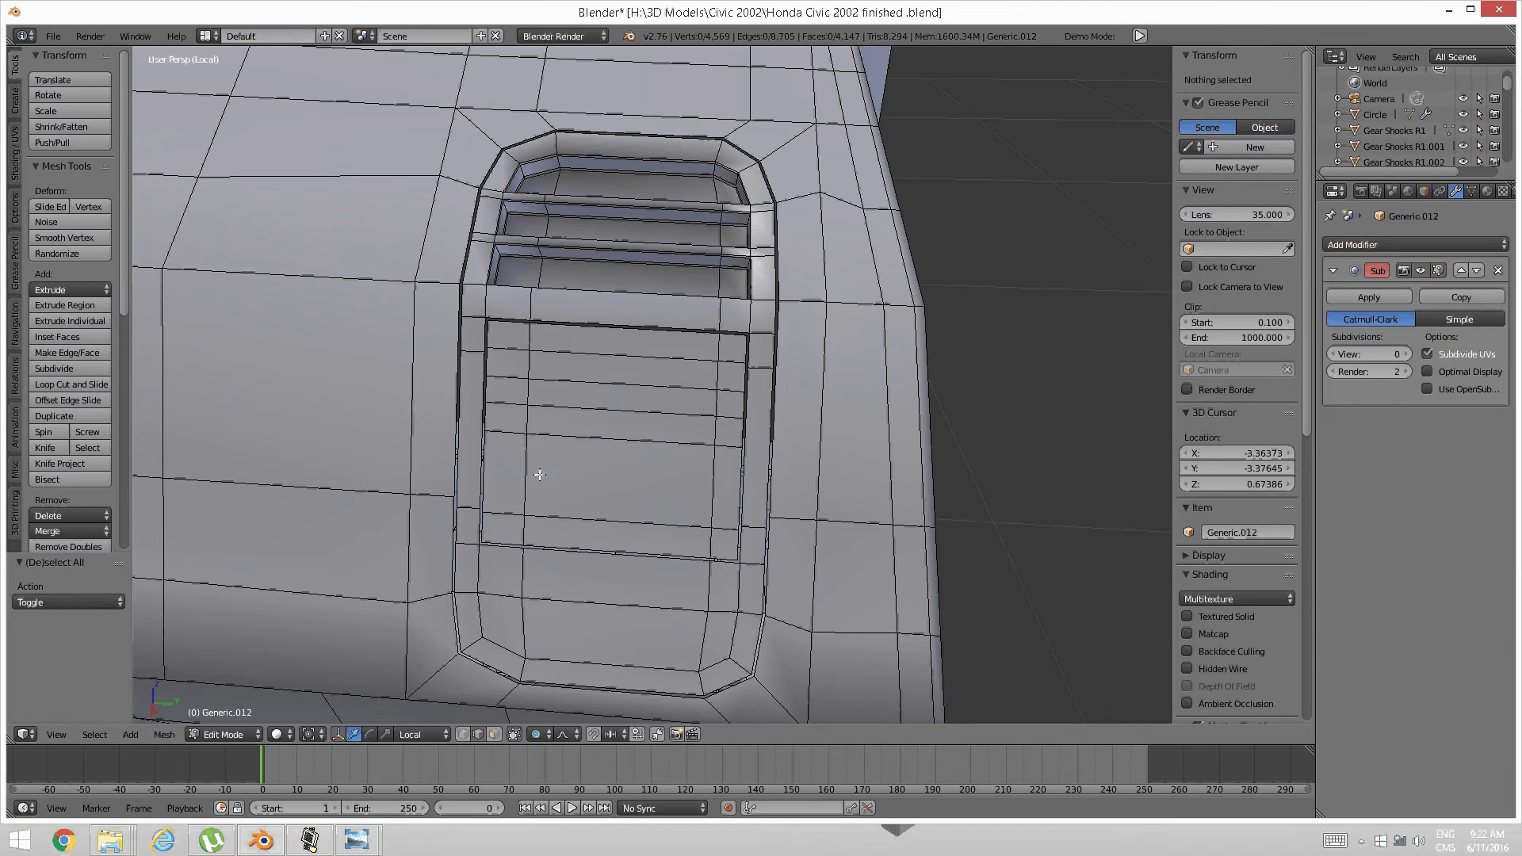
# Add two evenly spaced horizontal edge loops between the rectangle's middle loop and its lower cross edge
pyautogui.hotkey('ctrl', 'r')
pyautogui.scroll(1, 540, 475)
pyautogui.click(539, 475)
pyautogui.rightClick(539, 474)
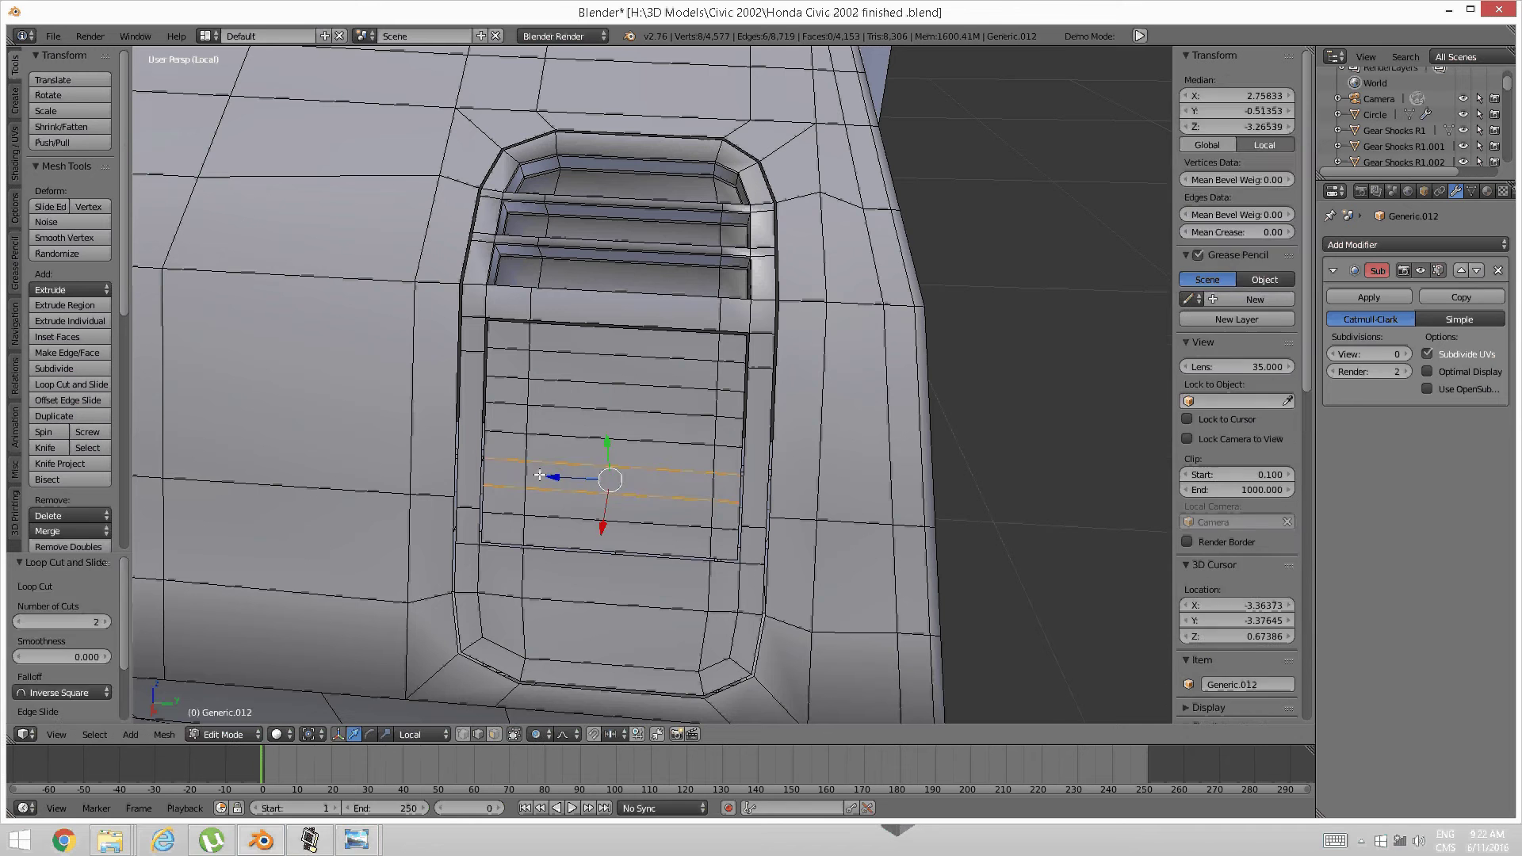
pyautogui.press('a')
pyautogui.moveTo(541, 475); pyautogui.dragTo(532, 474, button='middle')
pyautogui.hotkey('ctrl', 'Tab')
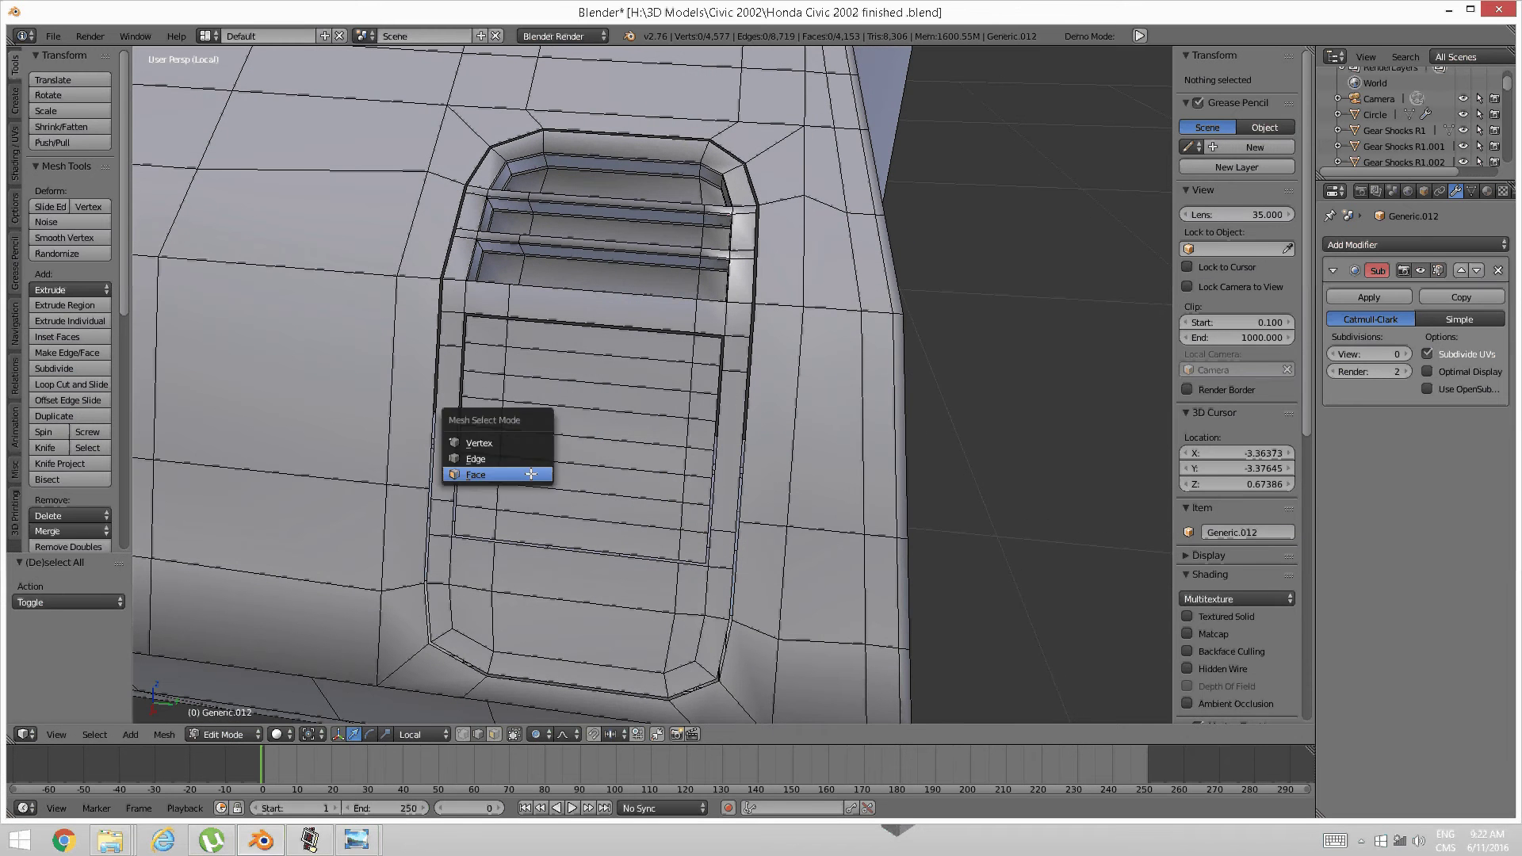
pyautogui.click(532, 474)
pyautogui.rightClick(536, 500)
pyautogui.keyDown('shift'); pyautogui.rightClick(580, 458); pyautogui.keyUp('shift')
pyautogui.keyDown('shift'); pyautogui.rightClick(582, 480); pyautogui.keyUp('shift')
pyautogui.keyDown('shift'); pyautogui.rightClick(591, 428); pyautogui.keyUp('shift')
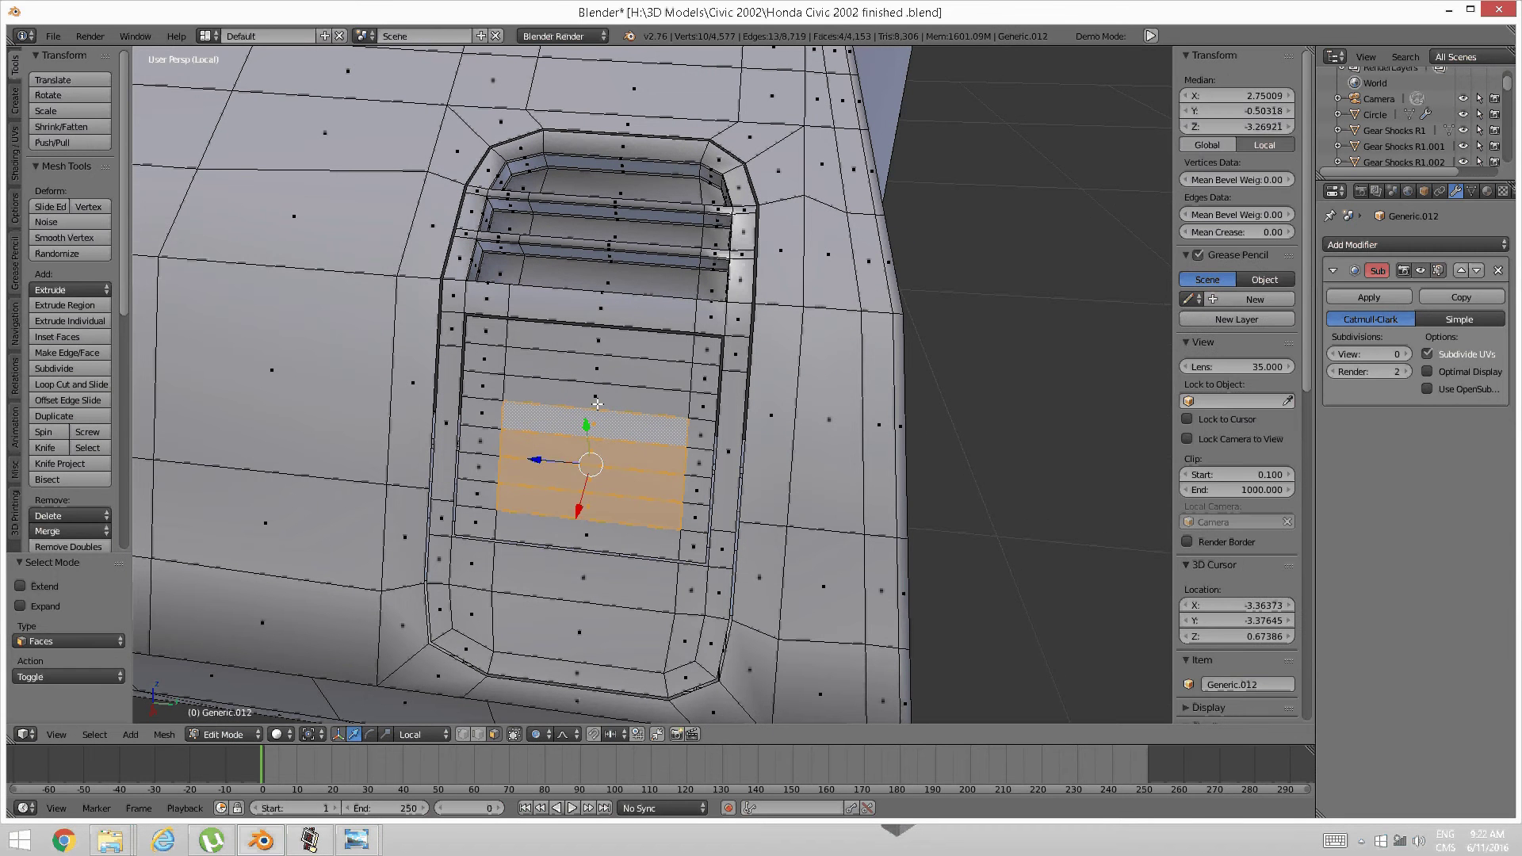
pyautogui.keyDown('shift'); pyautogui.rightClick(596, 398); pyautogui.keyUp('shift')
pyautogui.keyDown('shift'); pyautogui.rightClick(602, 374); pyautogui.keyUp('shift')
pyautogui.moveTo(550, 438); pyautogui.dragTo(548, 475, button='middle')
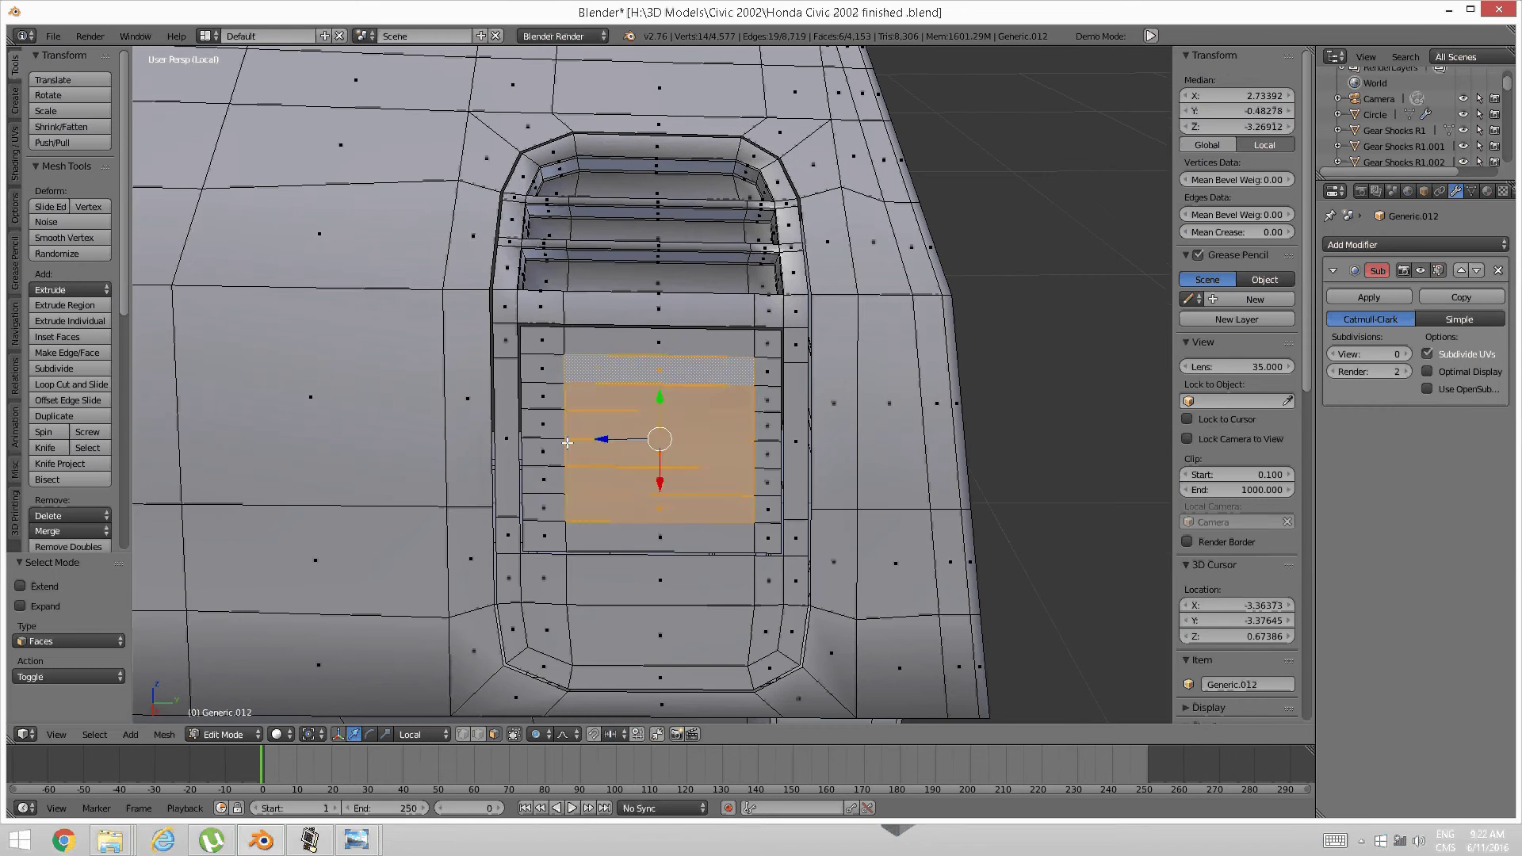
pyautogui.press('a')
# Edge-slide the vertical edge loop along the rectangle's left side slightly outward and clear the selection
pyautogui.hotkey('ctrl', 'Tab')
pyautogui.click(547, 475)
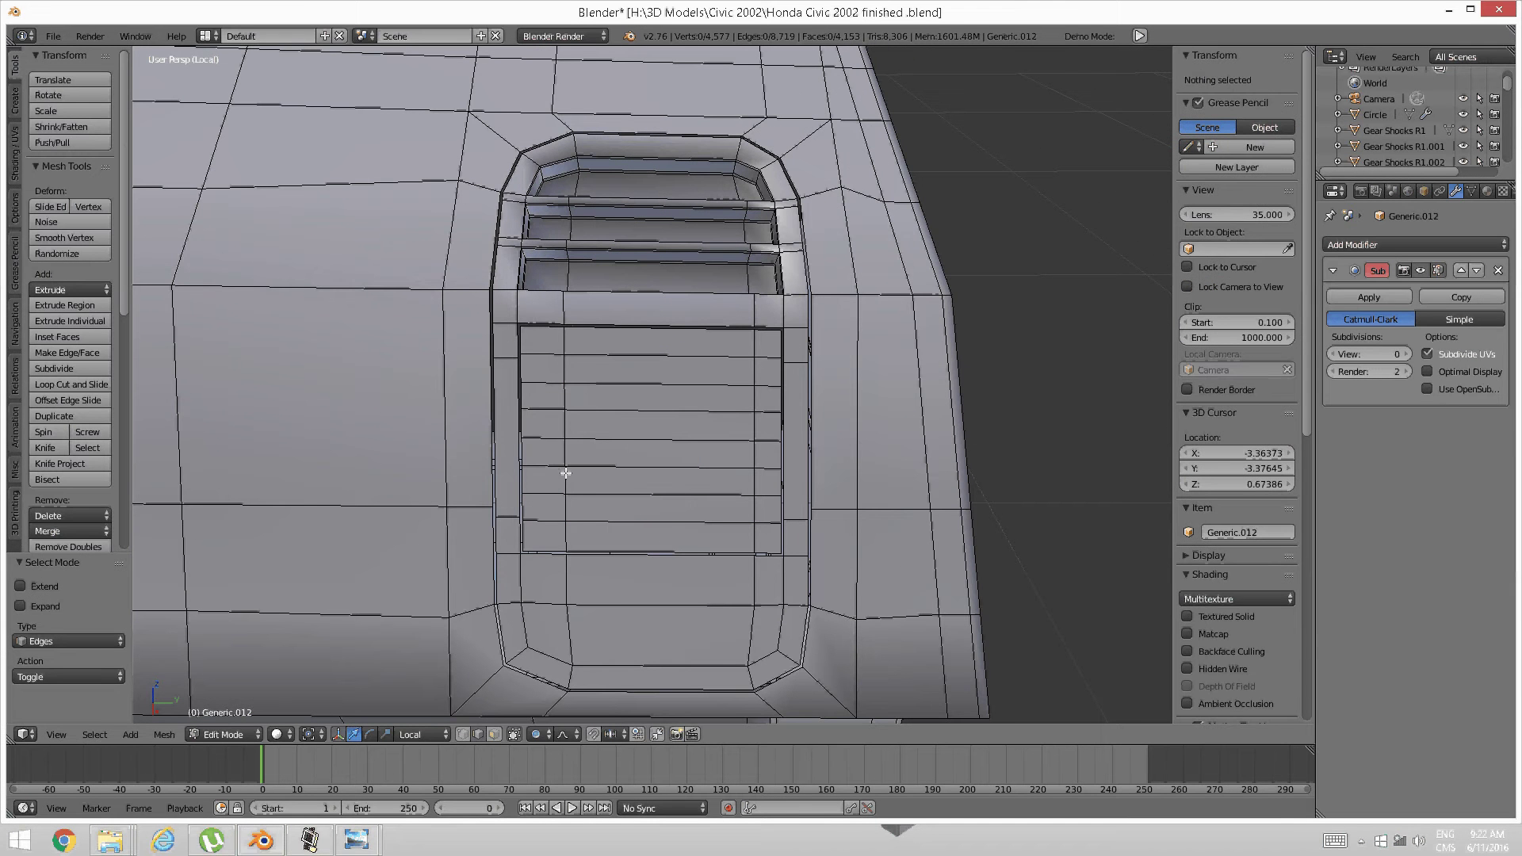
pyautogui.keyDown('alt'); pyautogui.rightClick(555, 474); pyautogui.keyUp('alt')
pyautogui.hotkey('ctrl', 'e')
pyautogui.click(566, 473)
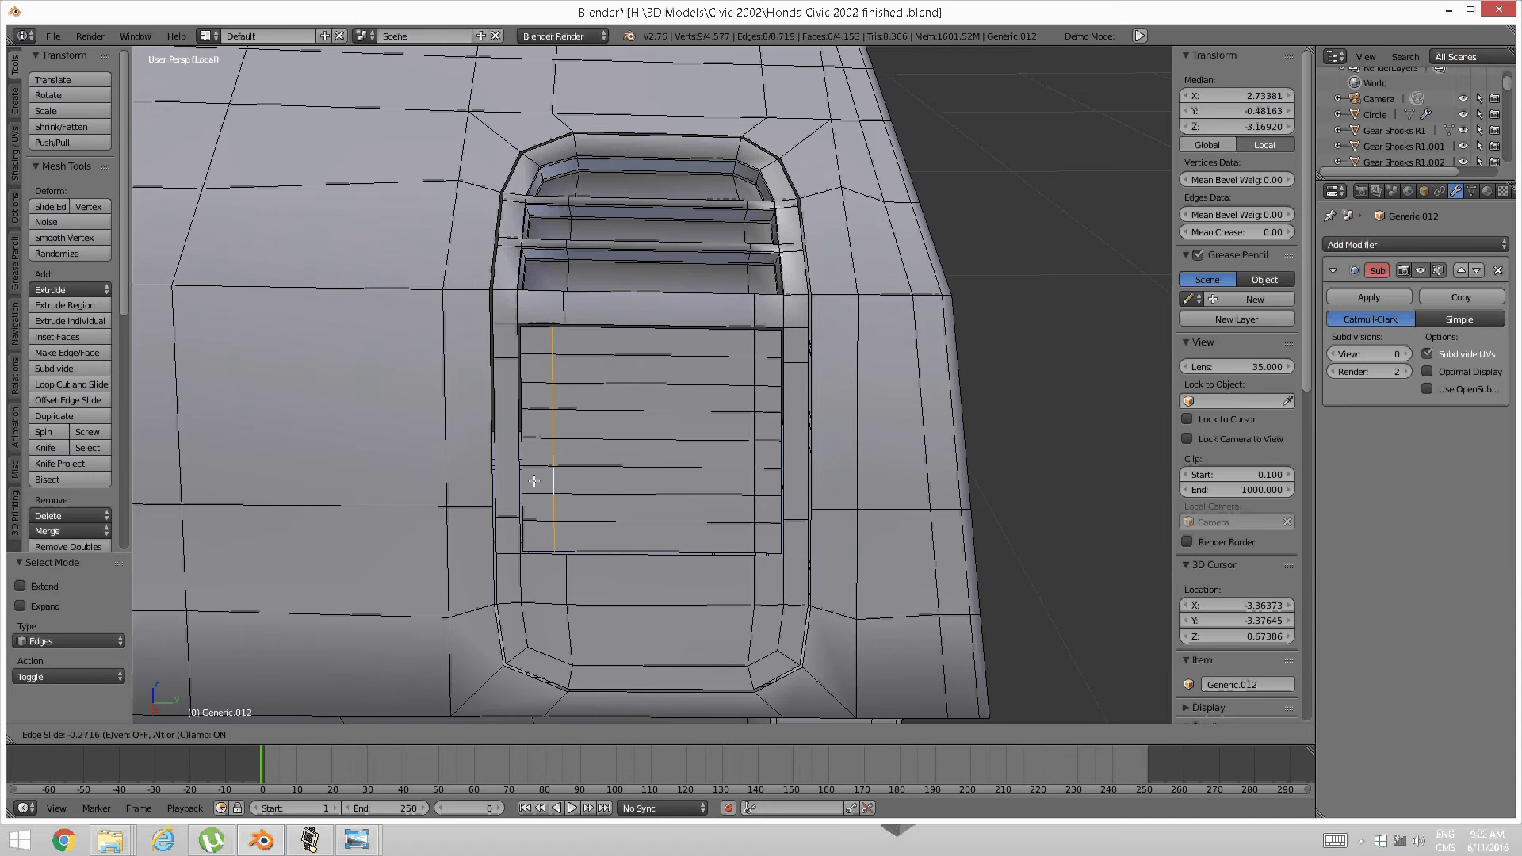
pyautogui.click(529, 479)
pyautogui.press('a')
# Inset all faces of the separated rectangle together to form a thin border around its strips, and clear the selection
pyautogui.moveTo(534, 478); pyautogui.dragTo(578, 452, button='middle')
pyautogui.hotkey('ctrl', 'Tab')
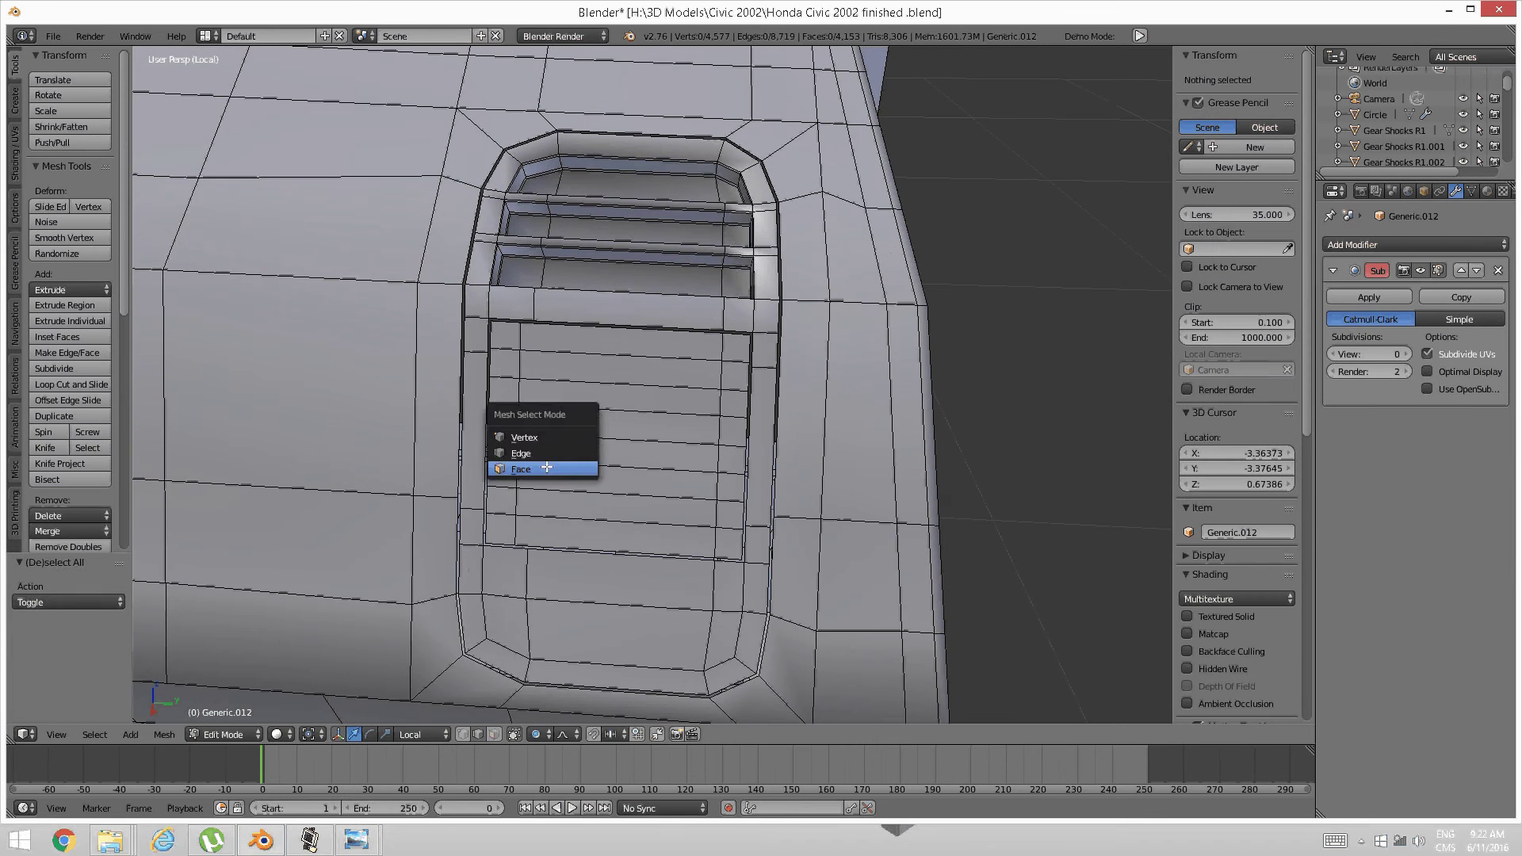
pyautogui.click(578, 467)
pyautogui.rightClick(586, 522)
pyautogui.keyDown('shift'); pyautogui.rightClick(593, 508); pyautogui.keyUp('shift')
pyautogui.keyDown('shift'); pyautogui.rightClick(612, 481); pyautogui.keyUp('shift')
pyautogui.keyDown('shift'); pyautogui.rightClick(618, 452); pyautogui.keyUp('shift')
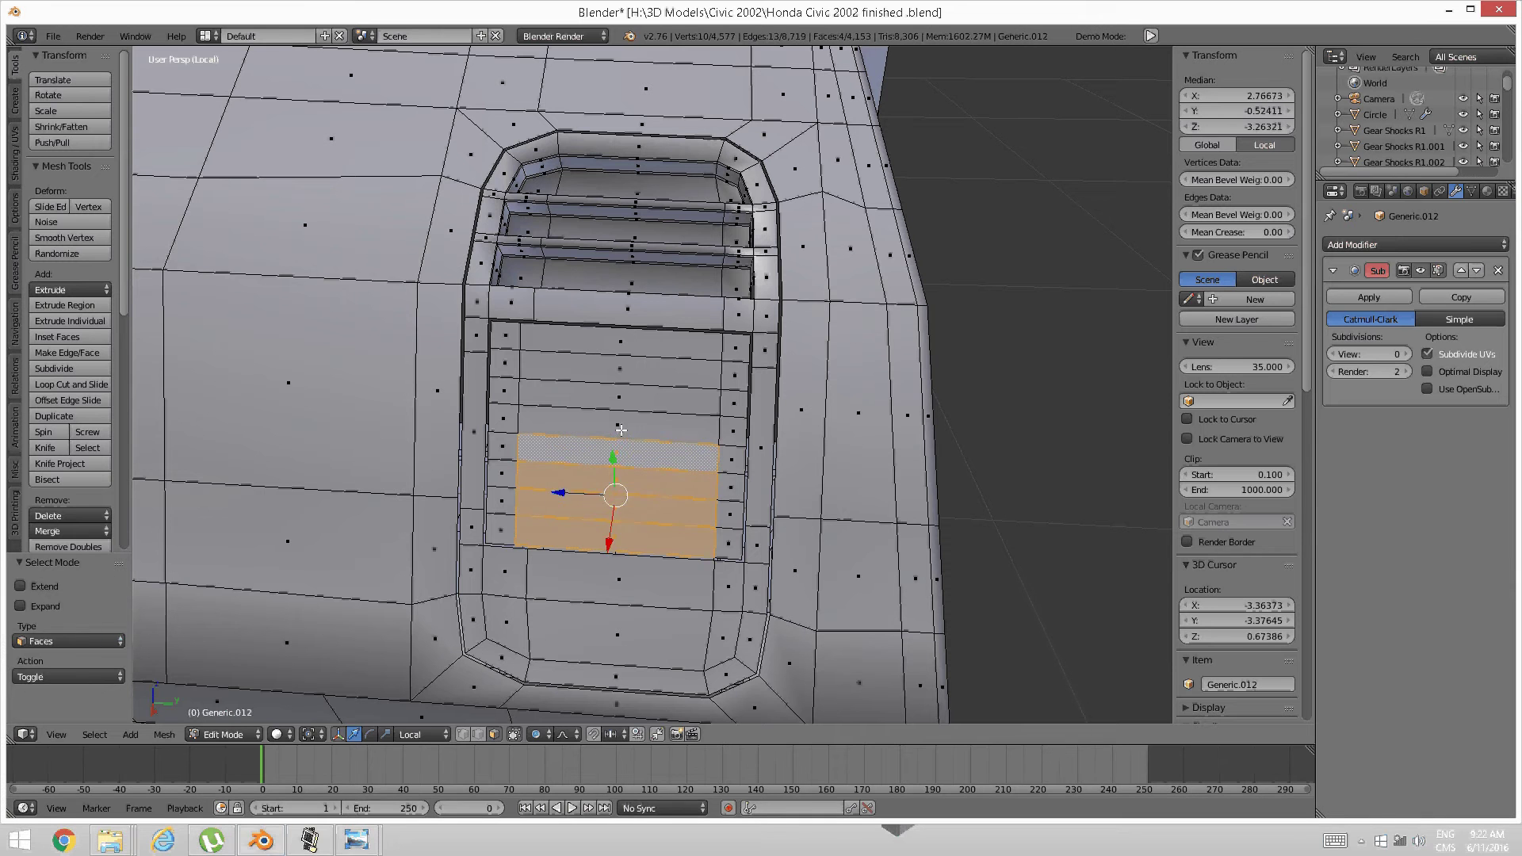
pyautogui.keyDown('shift'); pyautogui.rightClick(622, 426); pyautogui.keyUp('shift')
pyautogui.keyDown('shift'); pyautogui.rightClick(627, 398); pyautogui.keyUp('shift')
pyautogui.keyDown('shift'); pyautogui.rightClick(631, 372); pyautogui.keyUp('shift')
pyautogui.keyDown('shift'); pyautogui.rightClick(621, 340); pyautogui.keyUp('shift')
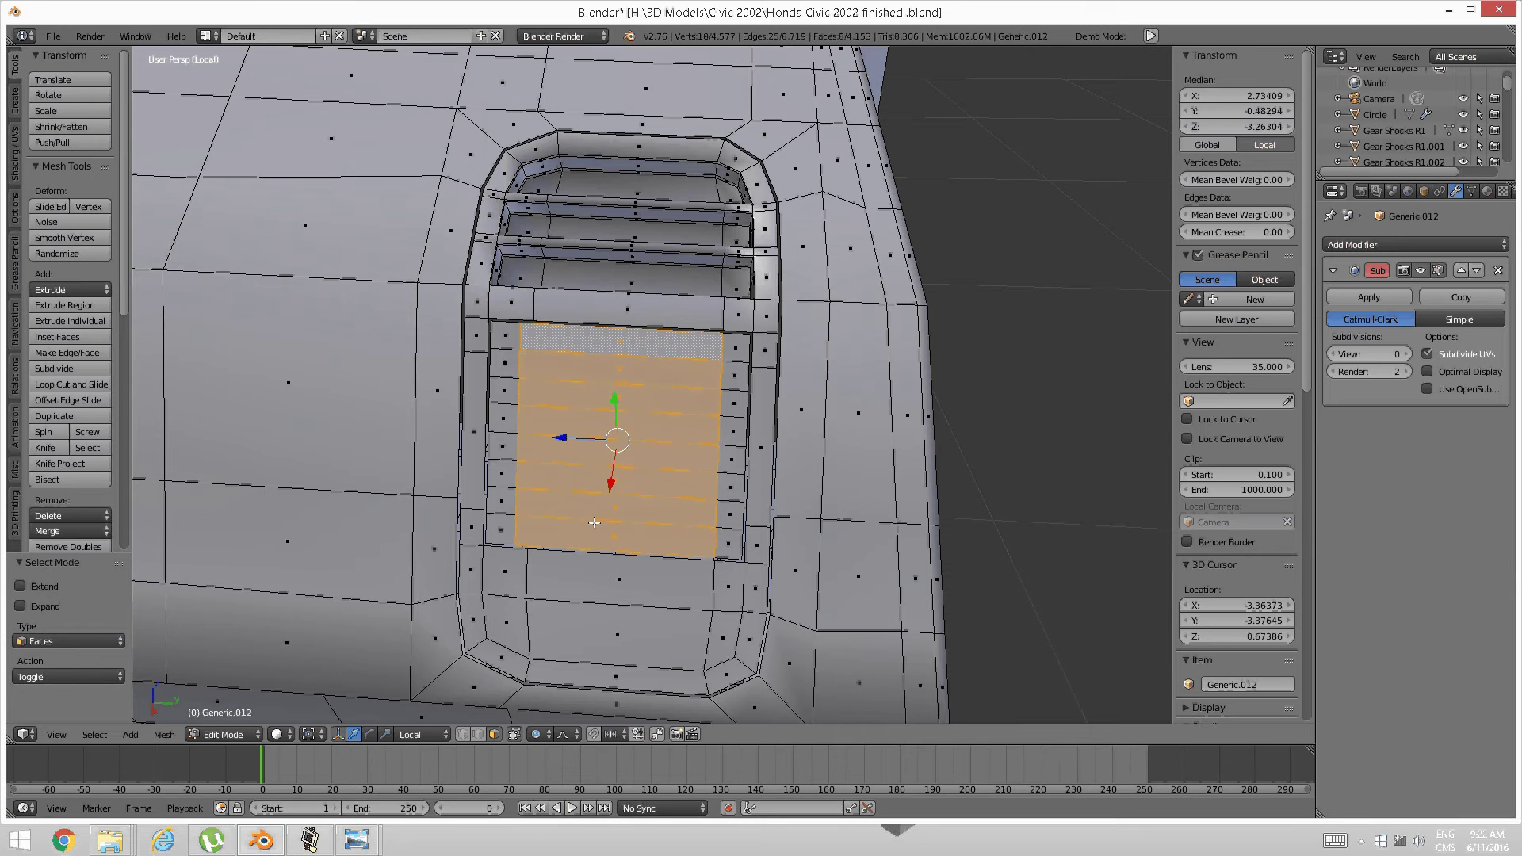
pyautogui.hotkey('ctrl', 'l')
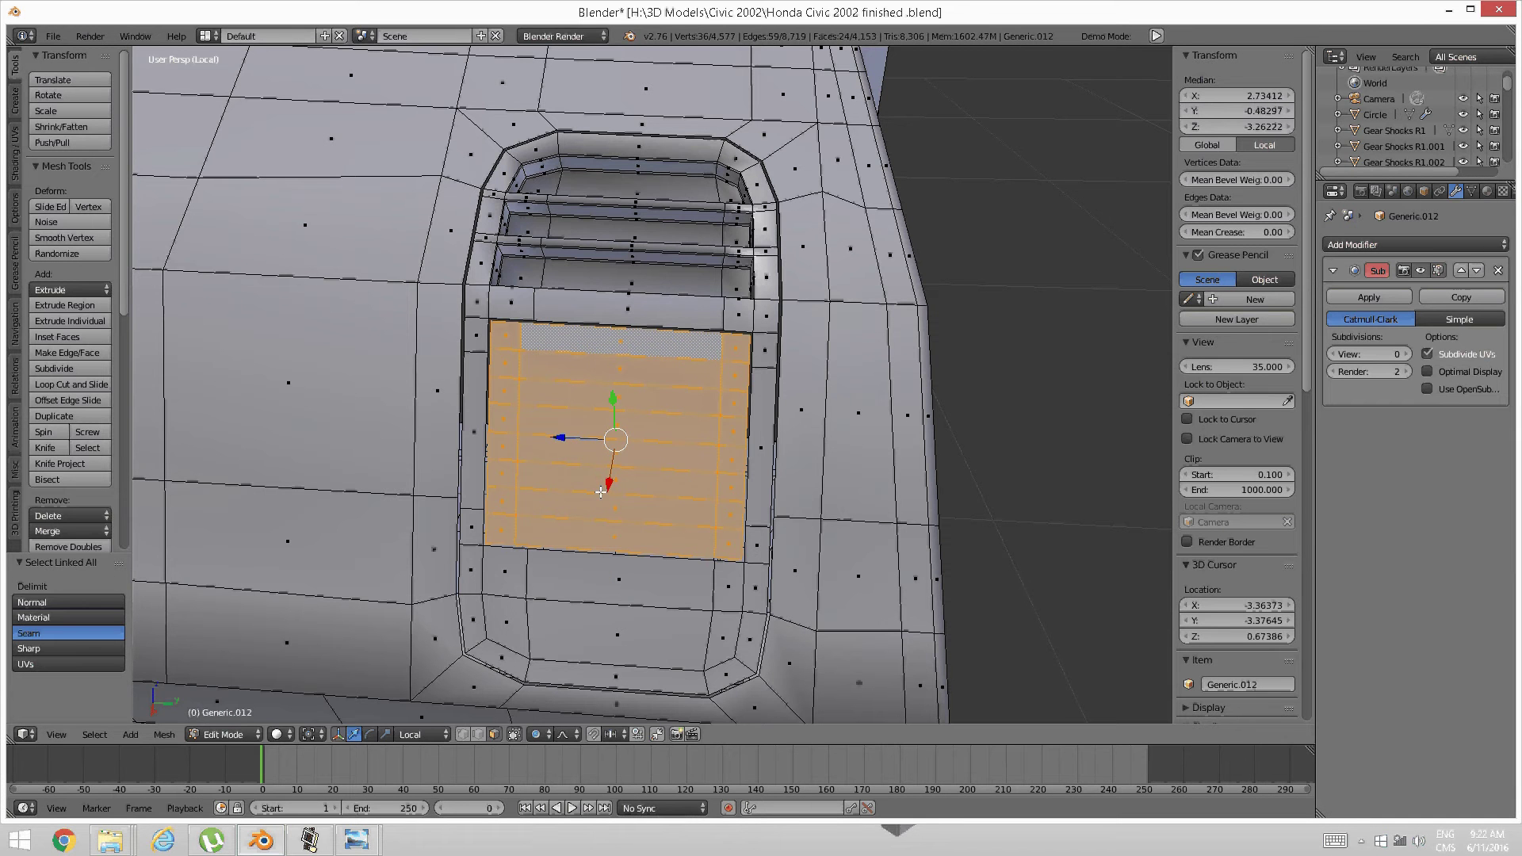
pyautogui.press('i')
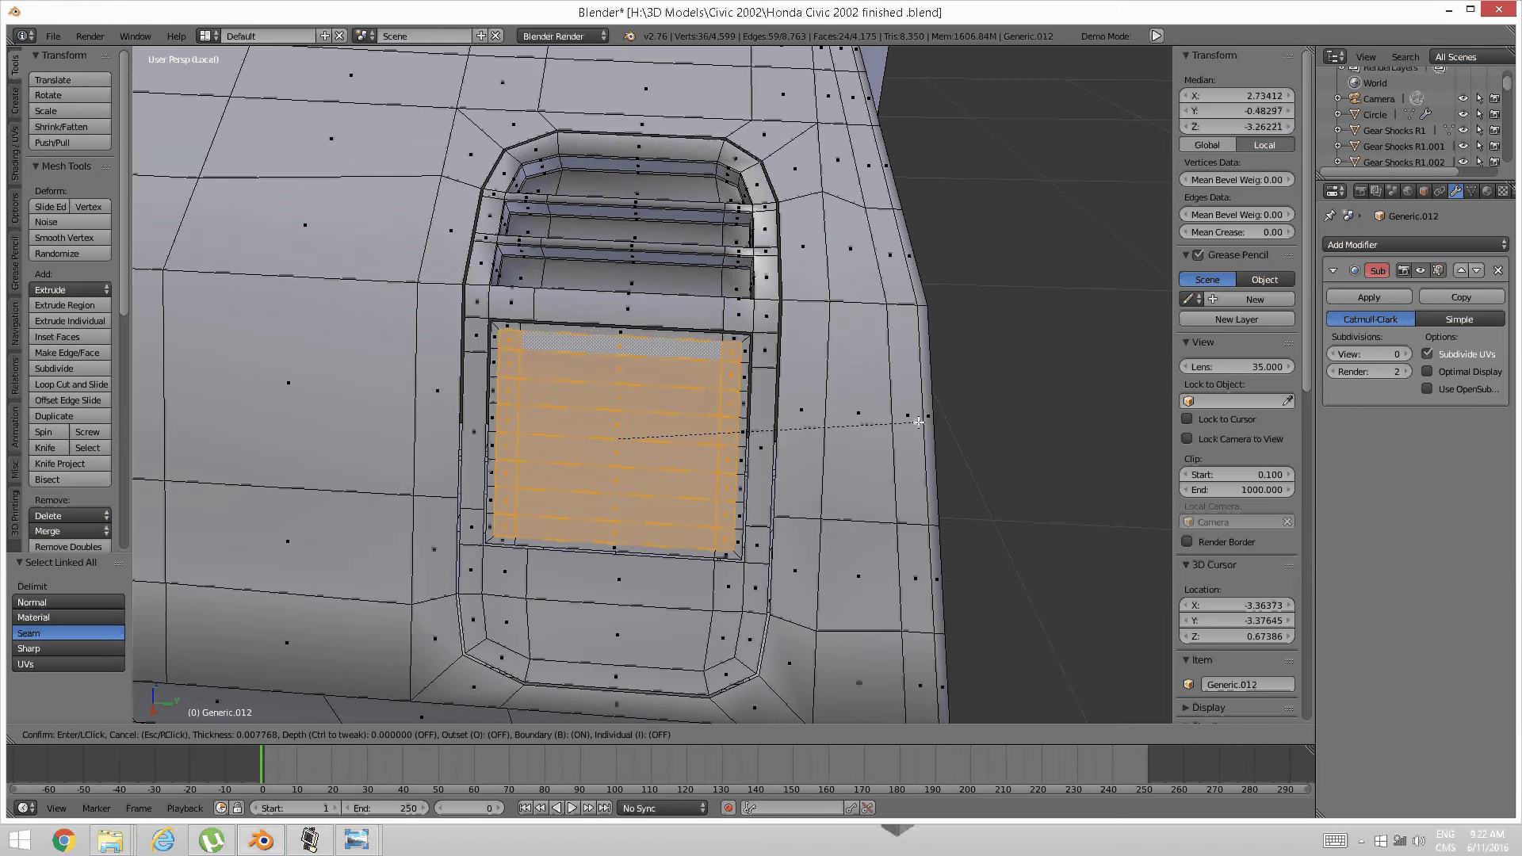
pyautogui.click(947, 421)
pyautogui.press('a')
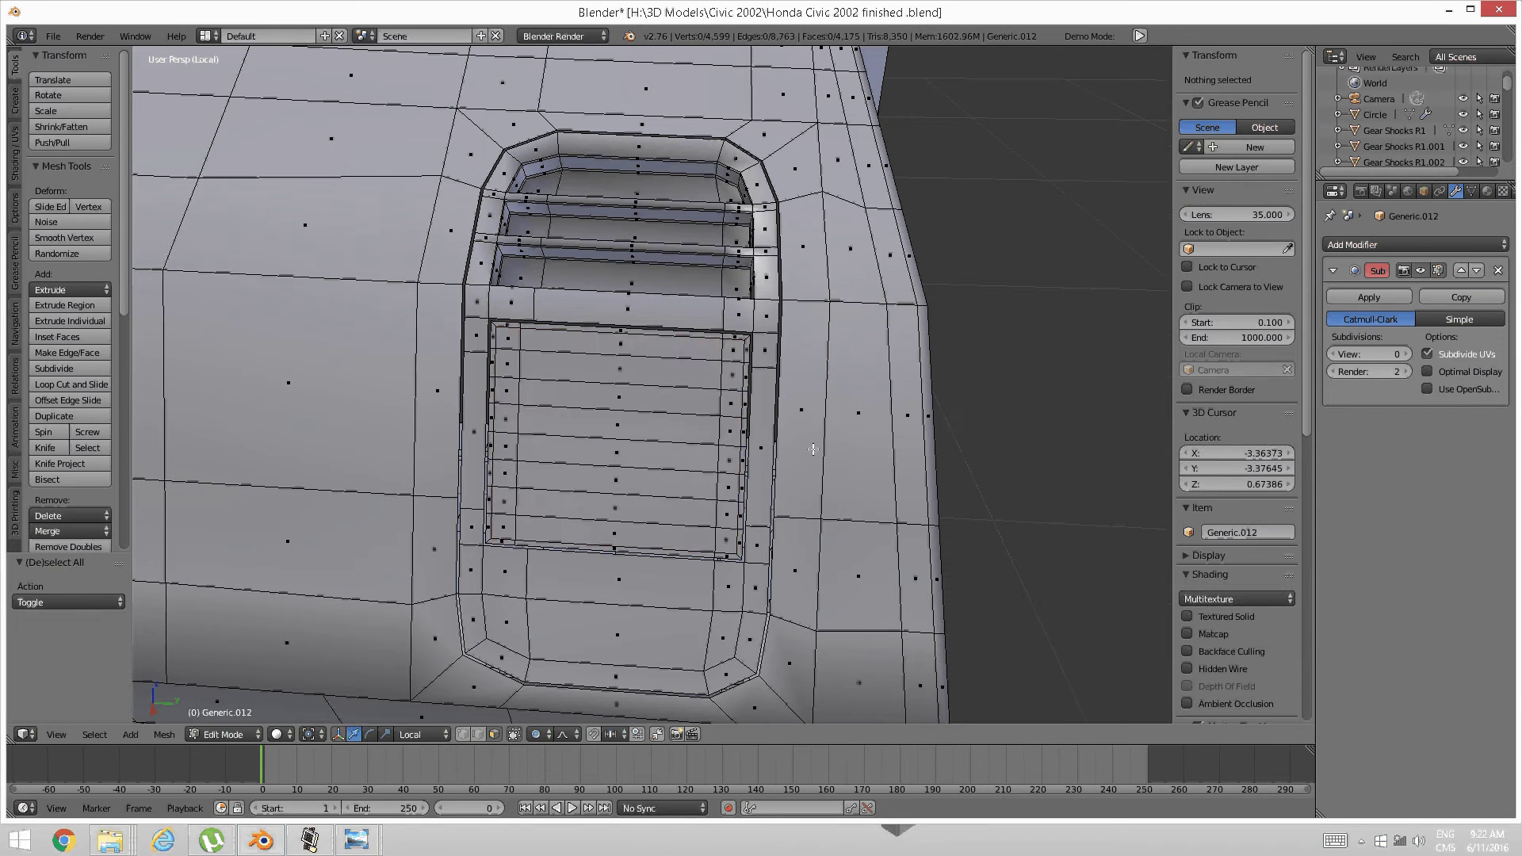
pyautogui.moveTo(812, 445); pyautogui.dragTo(737, 469, button='middle')
pyautogui.hotkey('ctrl', 'Tab')
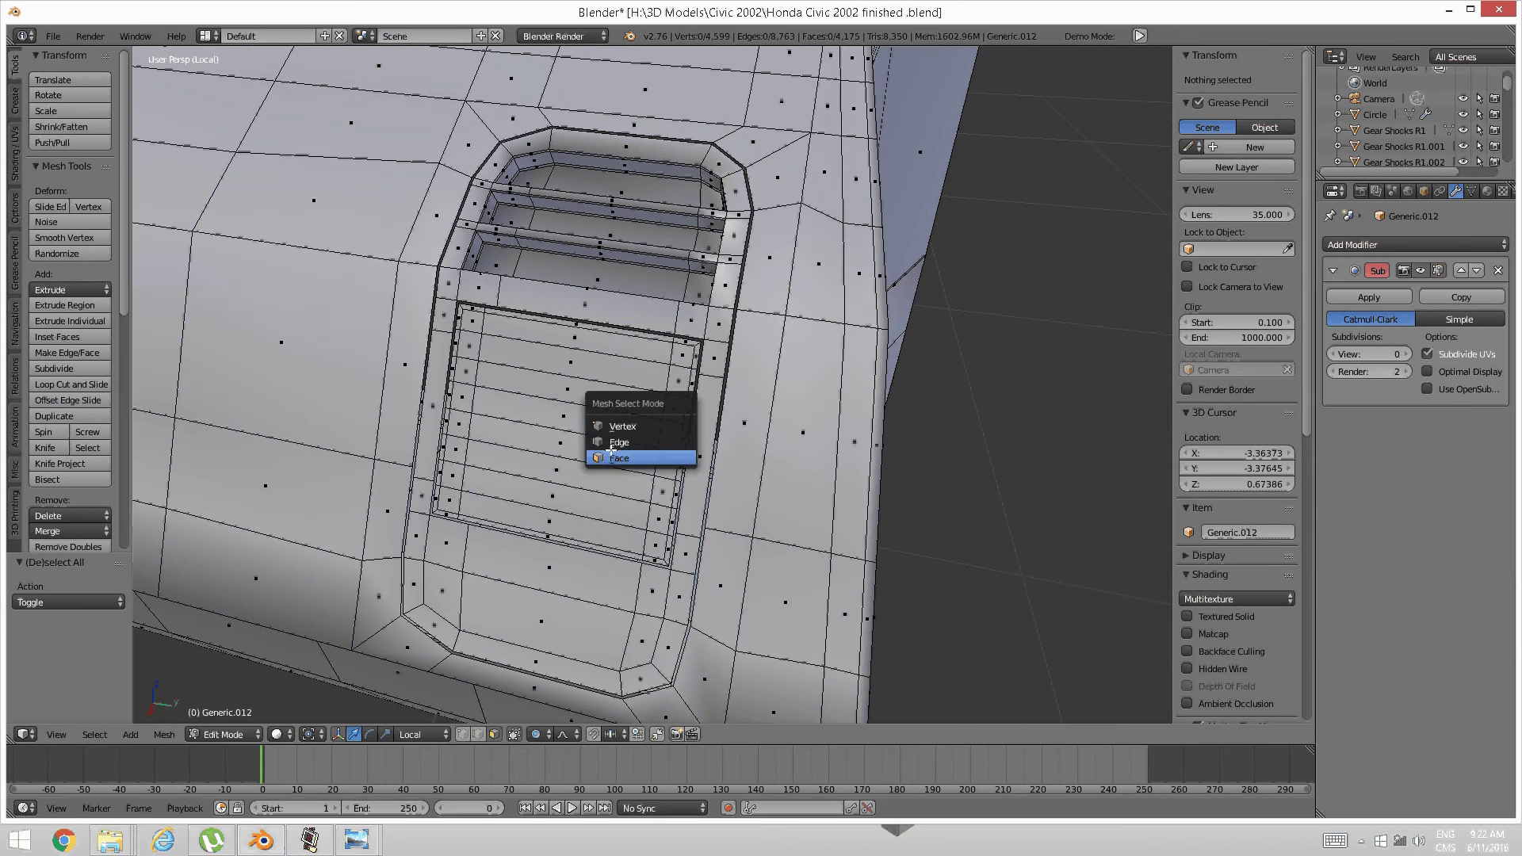
pyautogui.click(658, 455)
pyautogui.rightClick(539, 495)
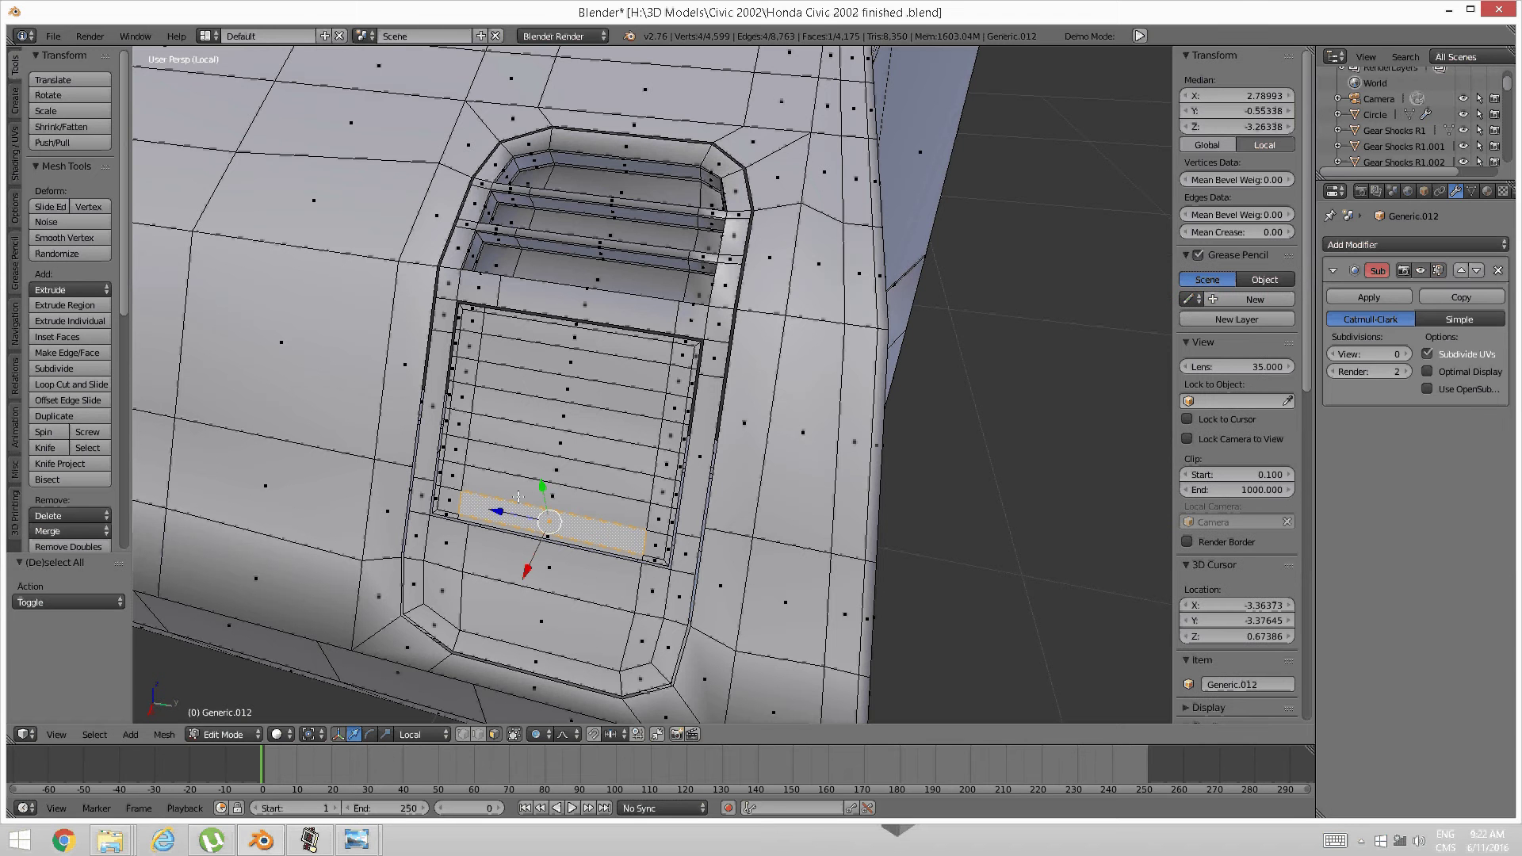
pyautogui.press('a')
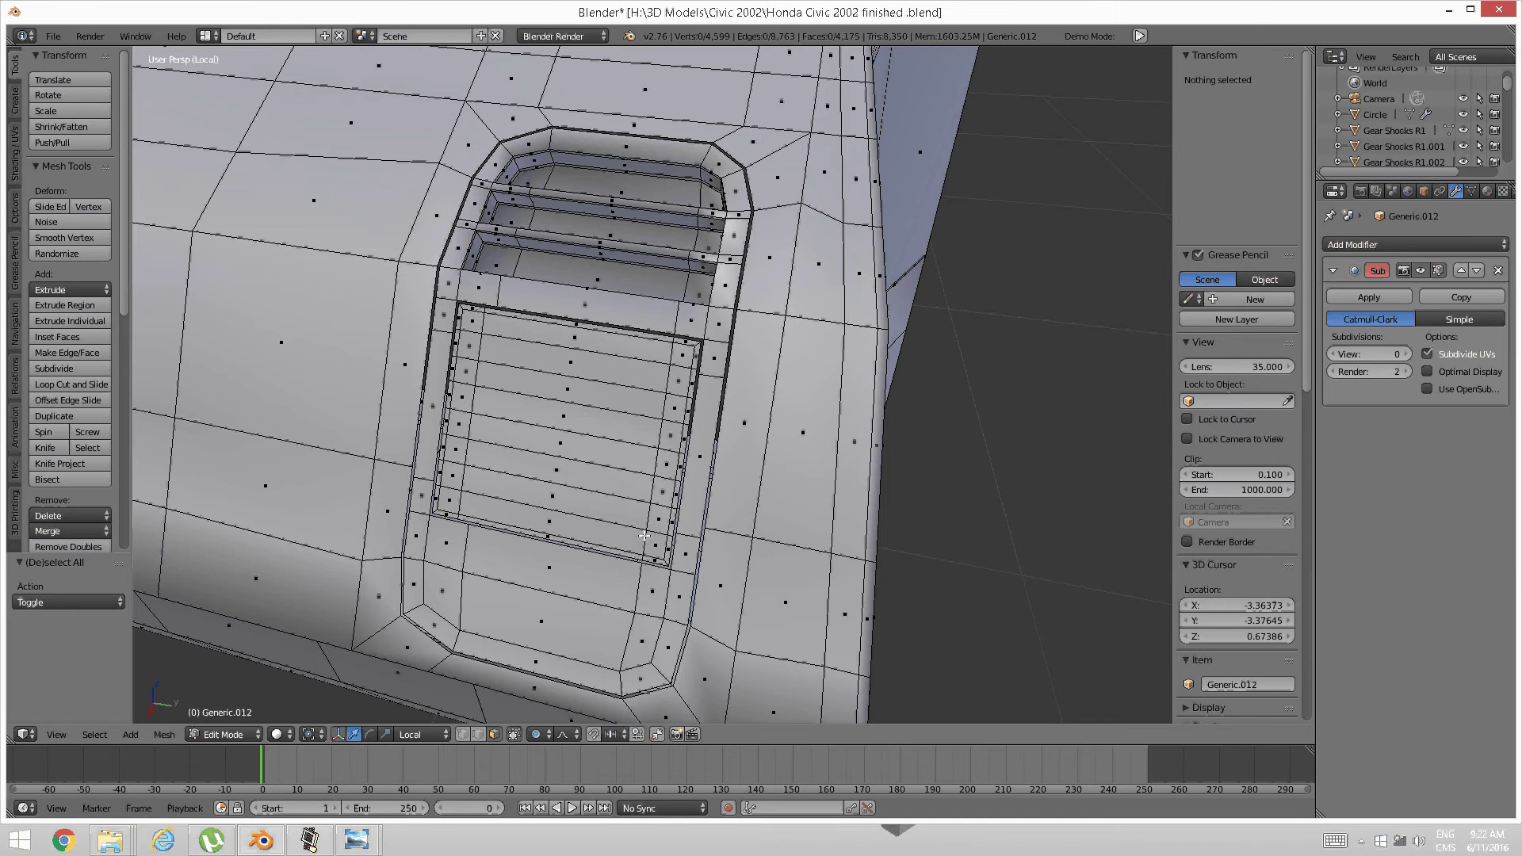
# Select the seven horizontal edge loops that divide the rectangle into strips
pyautogui.hotkey('ctrl', 'Tab')
pyautogui.click(570, 517)
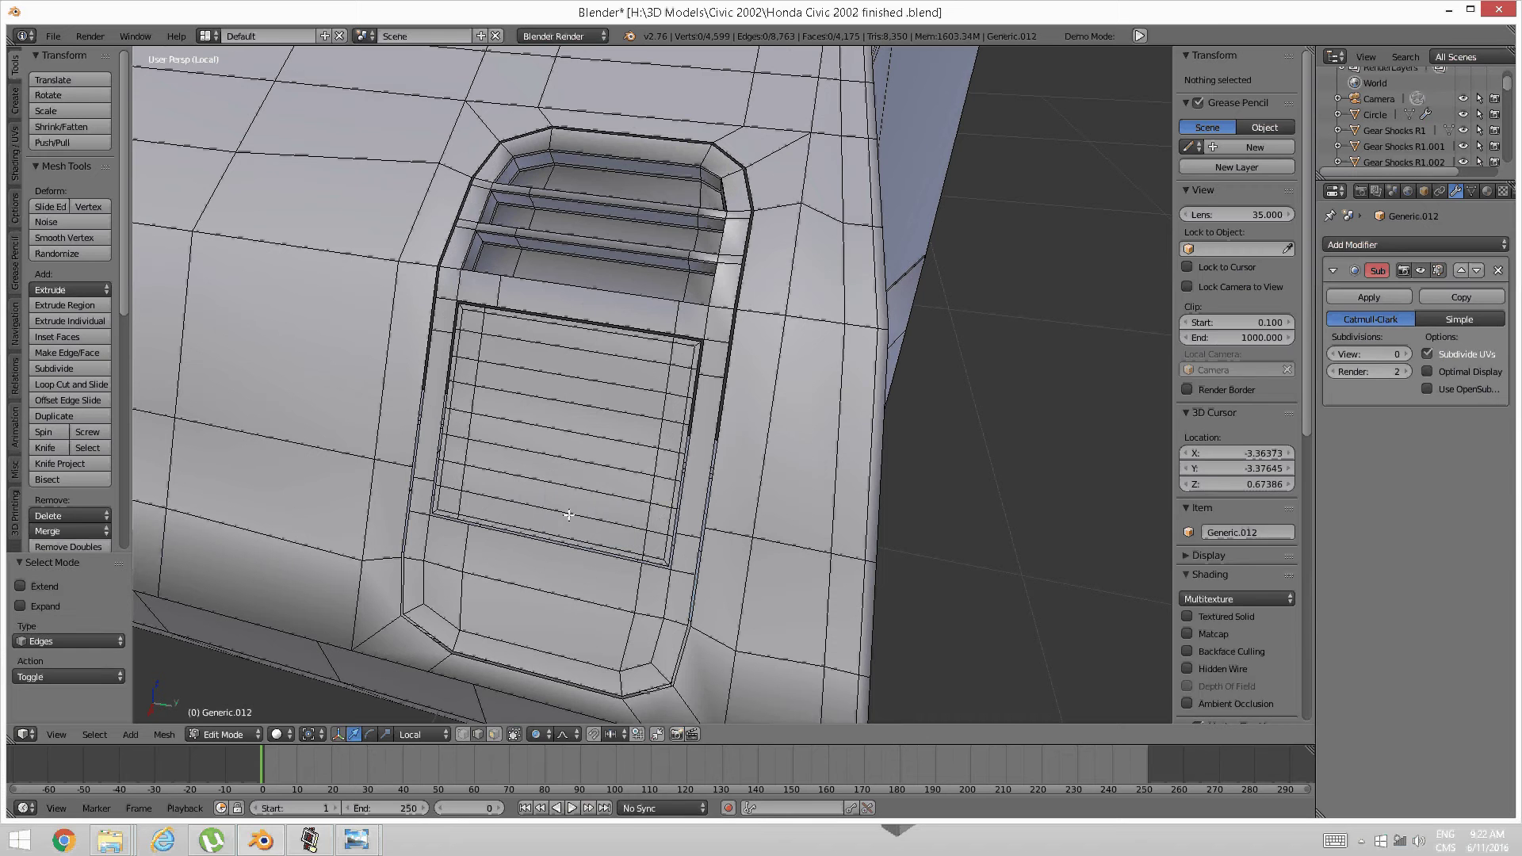
pyautogui.keyDown('alt'); pyautogui.rightClick(565, 510); pyautogui.keyUp('alt')
pyautogui.keyDown('alt'); pyautogui.keyDown('shift'); pyautogui.rightClick(564, 486); pyautogui.keyUp('shift'); pyautogui.keyUp('alt')
pyautogui.keyDown('alt'); pyautogui.keyDown('shift'); pyautogui.rightClick(568, 460); pyautogui.keyUp('shift'); pyautogui.keyUp('alt')
pyautogui.keyDown('alt'); pyautogui.keyDown('shift'); pyautogui.rightClick(575, 433); pyautogui.keyUp('shift'); pyautogui.keyUp('alt')
pyautogui.keyDown('alt'); pyautogui.keyDown('shift'); pyautogui.rightClick(584, 406); pyautogui.keyUp('shift'); pyautogui.keyUp('alt')
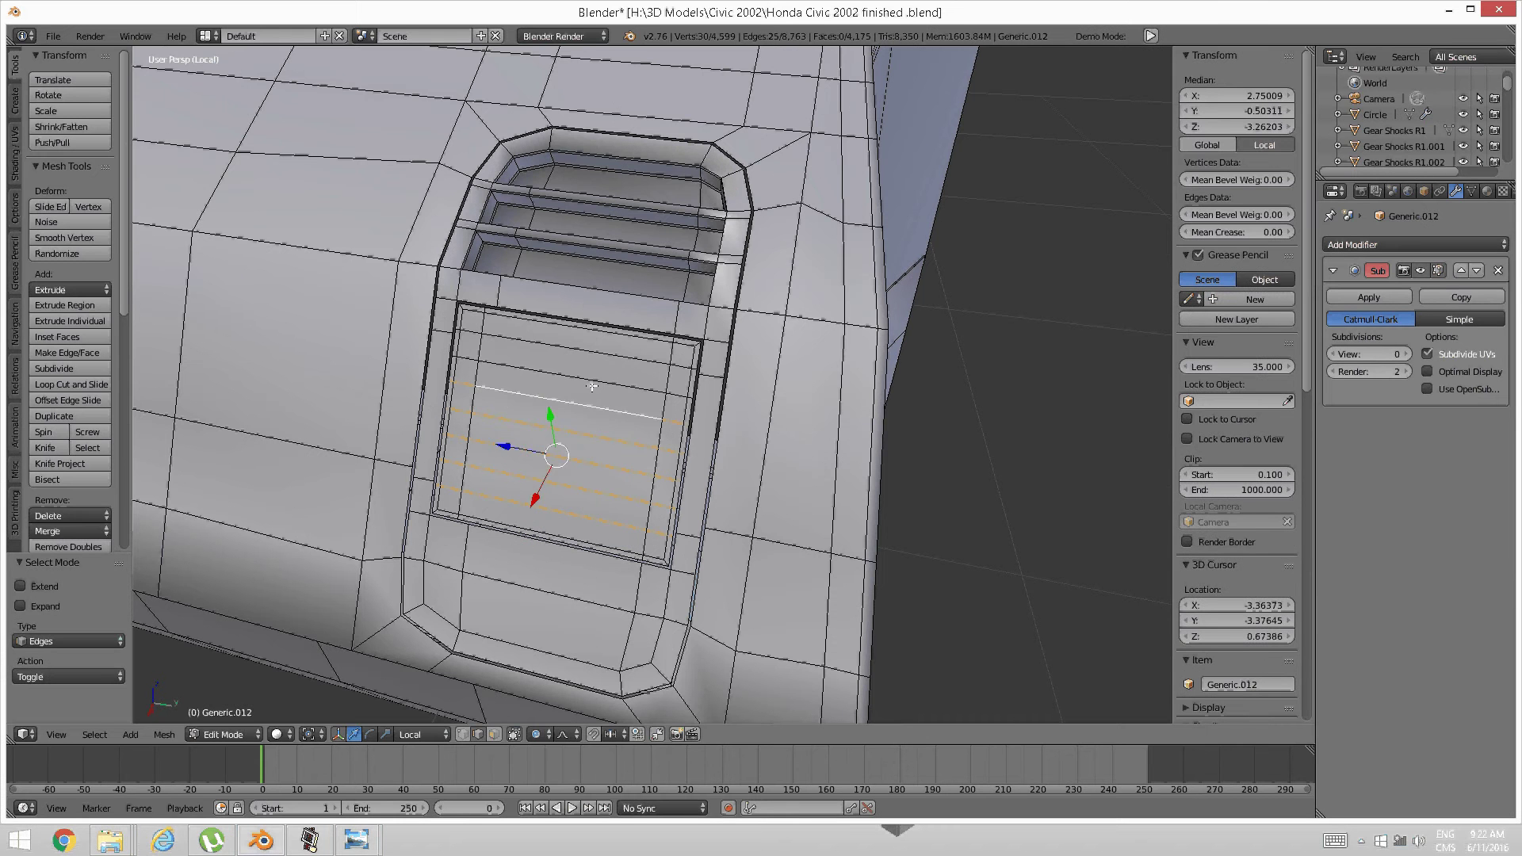
pyautogui.keyDown('alt'); pyautogui.keyDown('shift'); pyautogui.rightClick(593, 381); pyautogui.keyUp('shift'); pyautogui.keyUp('alt')
pyautogui.keyDown('alt'); pyautogui.keyDown('shift'); pyautogui.rightClick(597, 356); pyautogui.keyUp('shift'); pyautogui.keyUp('alt')
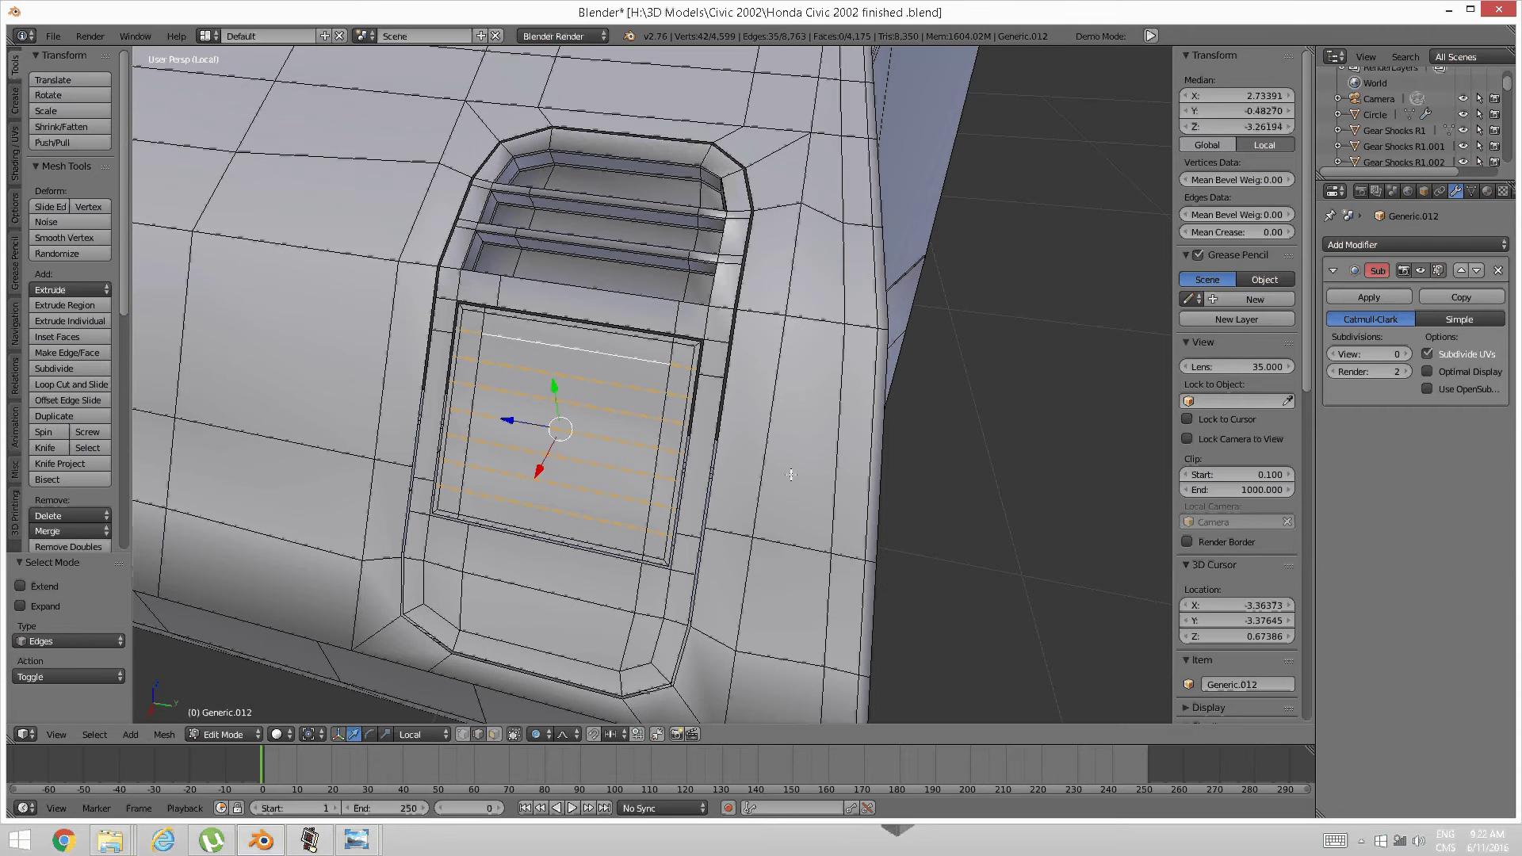
pyautogui.press('e')
pyautogui.rightClick(778, 475)
pyautogui.hotkey('ctrl', 'z')
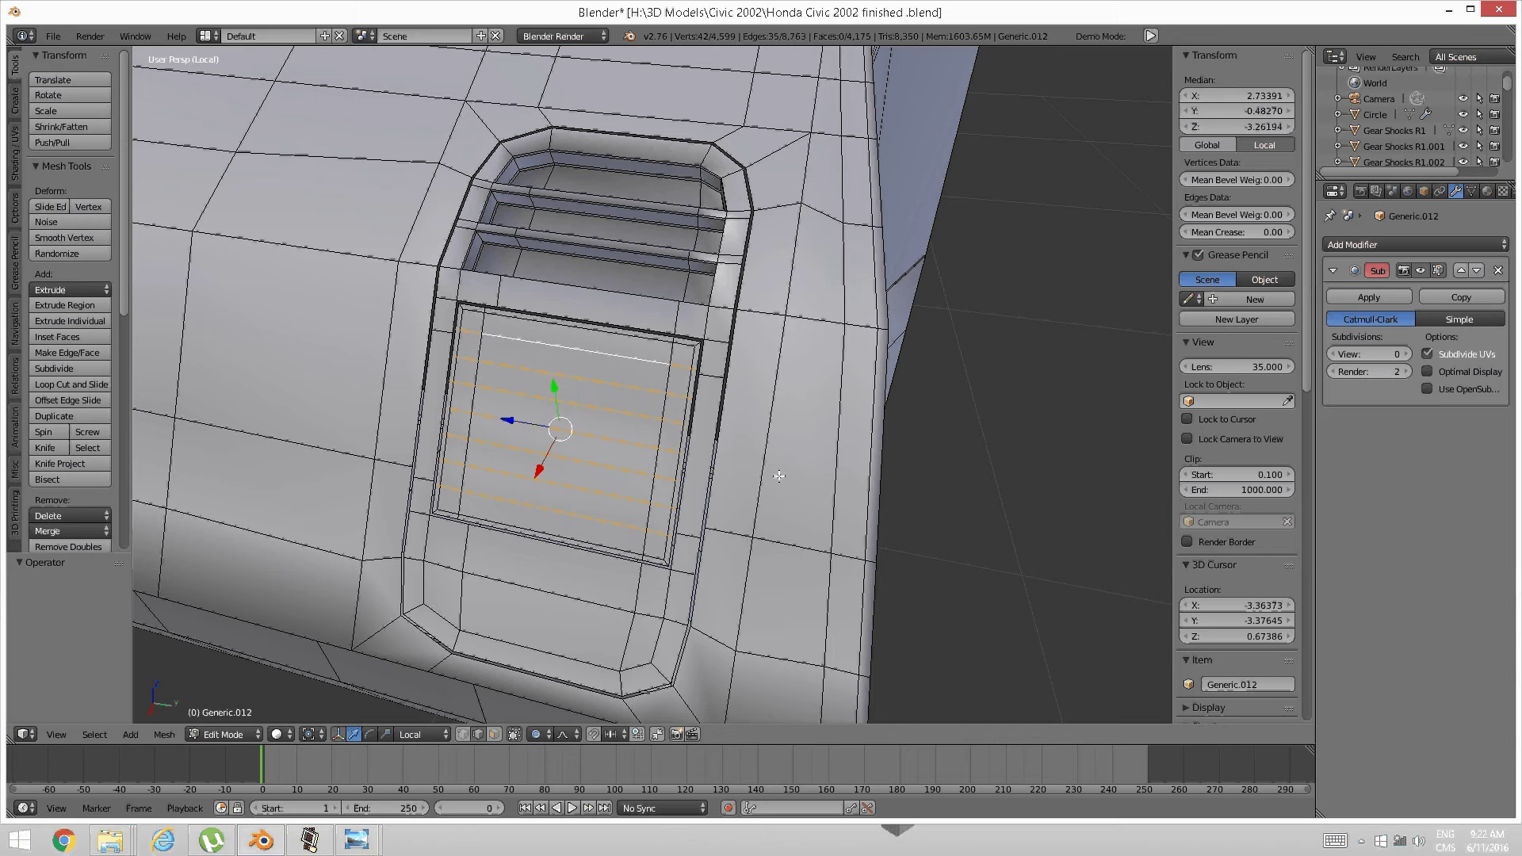
# Bevel the seven selected edge loops with an offset of about 0.001 and one segment, and clear the selection
pyautogui.hotkey('ctrl', 'e')
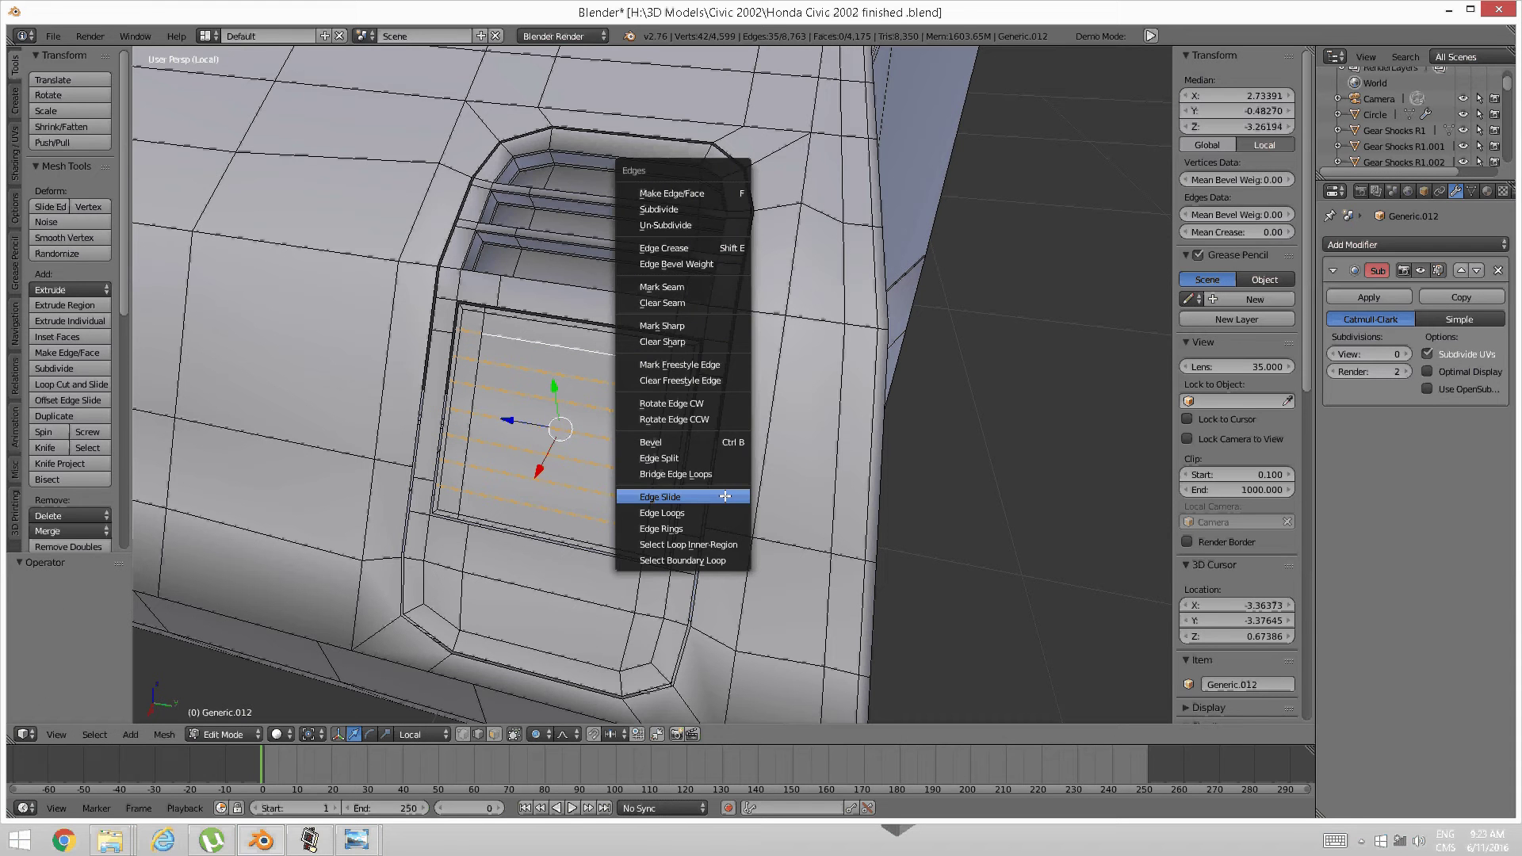
pyautogui.click(708, 442)
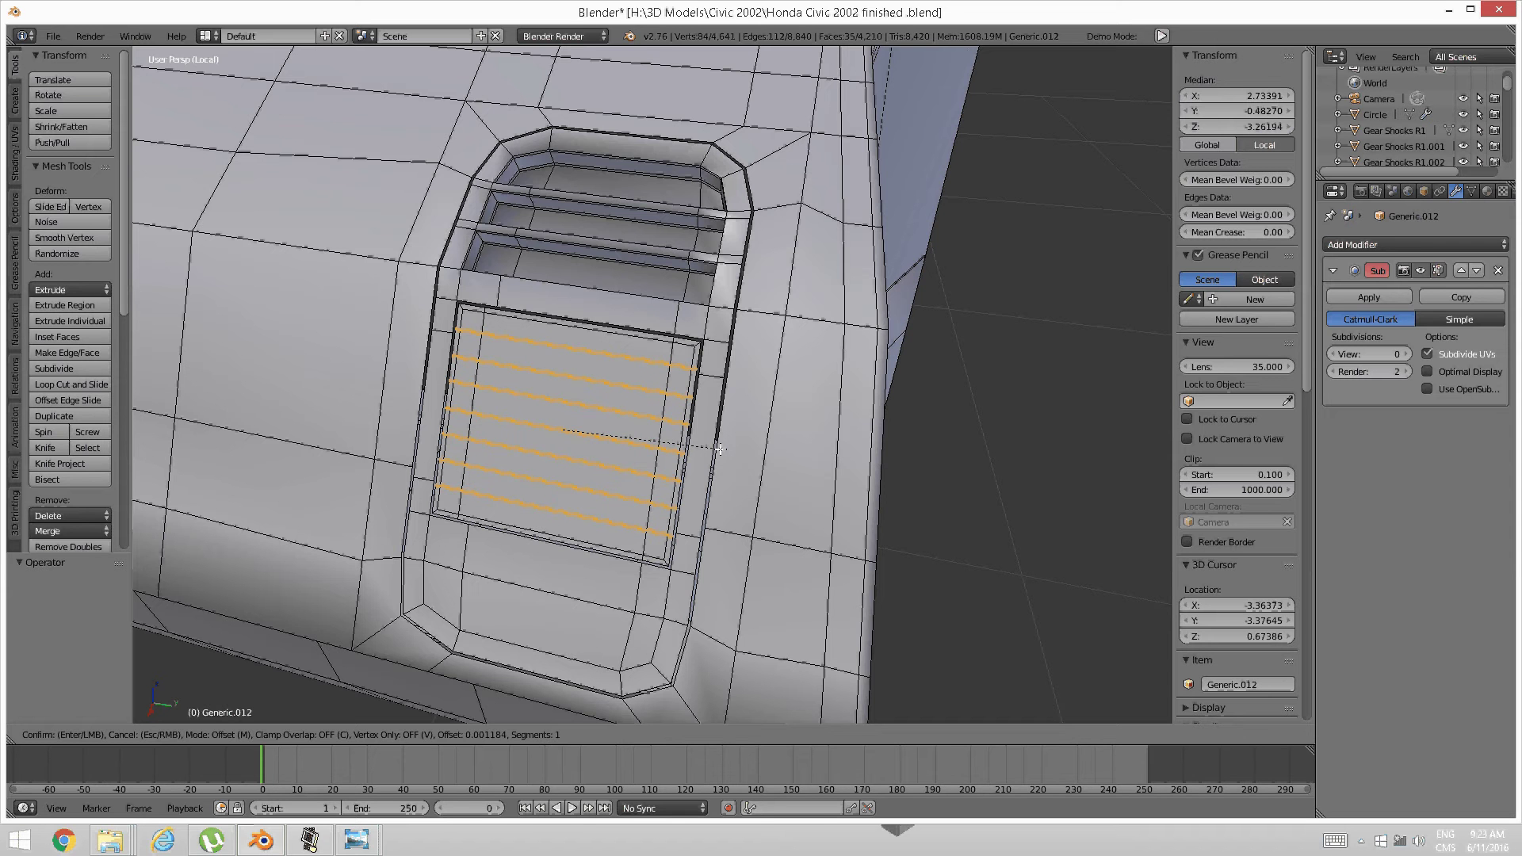
pyautogui.click(718, 450)
pyautogui.scroll(3, 698, 452)
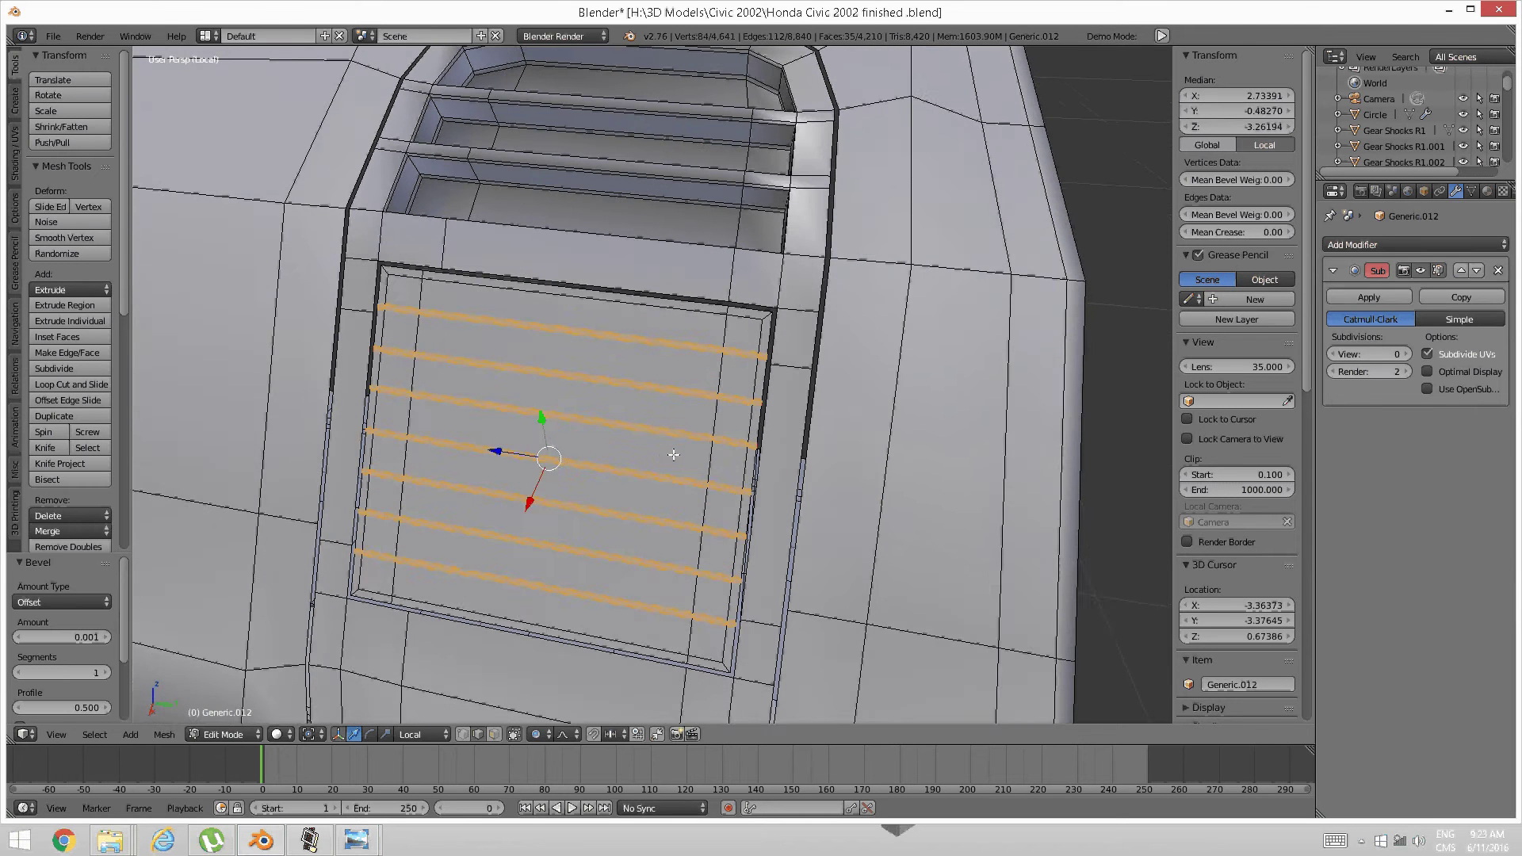
pyautogui.moveTo(673, 455); pyautogui.dragTo(669, 455, button='middle')
pyautogui.press('a')
# Select the faces of the wide strips across the rectangle, from the lowest to the uppermost, leaving the narrow bevelled bands unselected
pyautogui.hotkey('ctrl', 'Tab')
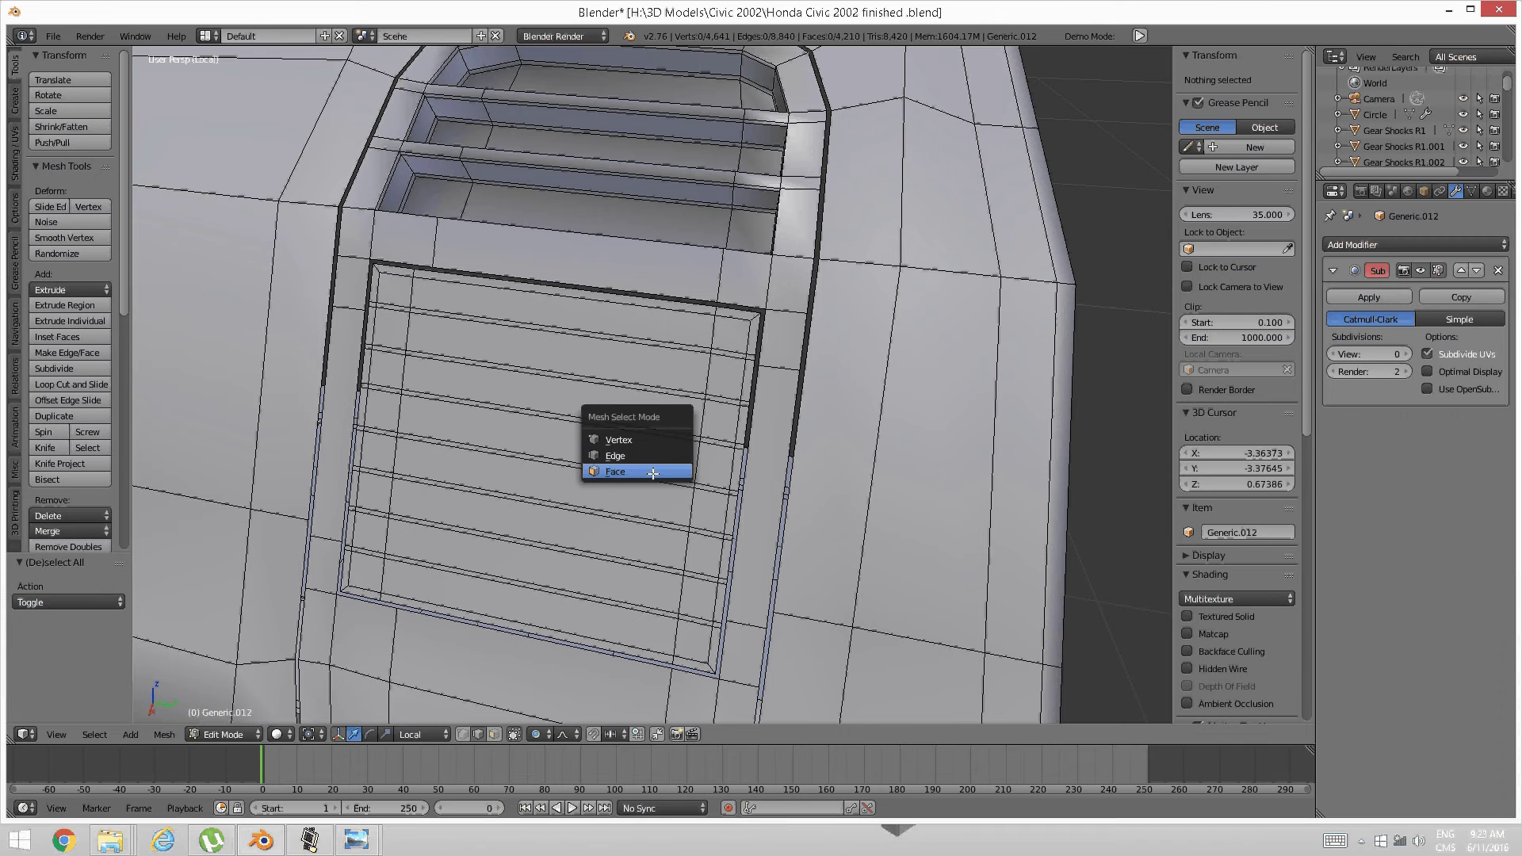
pyautogui.click(655, 473)
pyautogui.rightClick(492, 599)
pyautogui.keyDown('shift'); pyautogui.rightClick(372, 572); pyautogui.keyUp('shift')
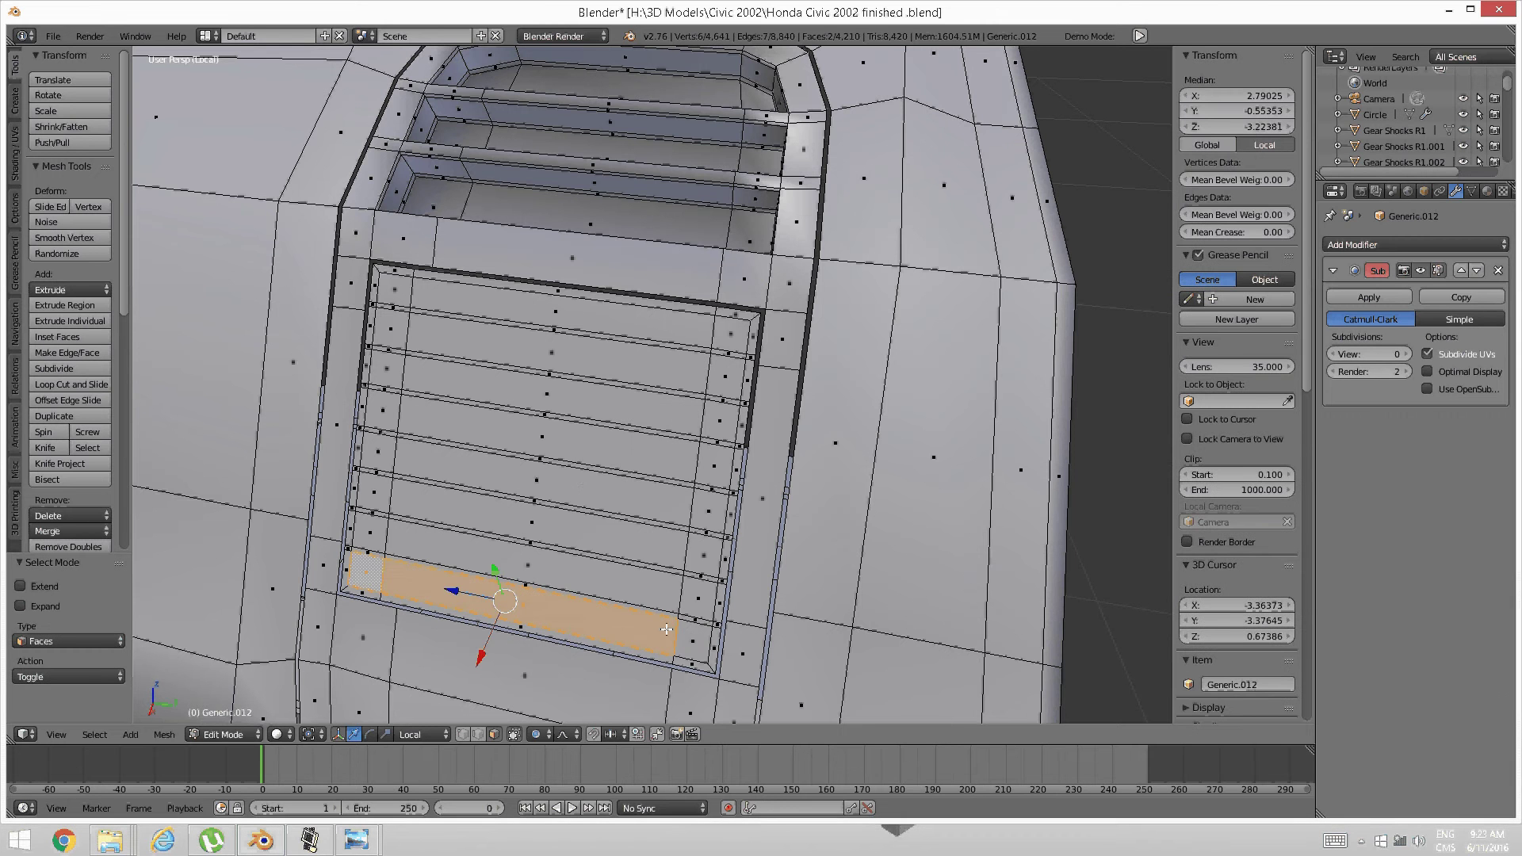
pyautogui.keyDown('shift'); pyautogui.rightClick(691, 638); pyautogui.keyUp('shift')
pyautogui.keyDown('shift'); pyautogui.rightClick(698, 596); pyautogui.keyUp('shift')
pyautogui.keyDown('shift'); pyautogui.rightClick(555, 561); pyautogui.keyUp('shift')
pyautogui.keyDown('shift'); pyautogui.rightClick(374, 525); pyautogui.keyUp('shift')
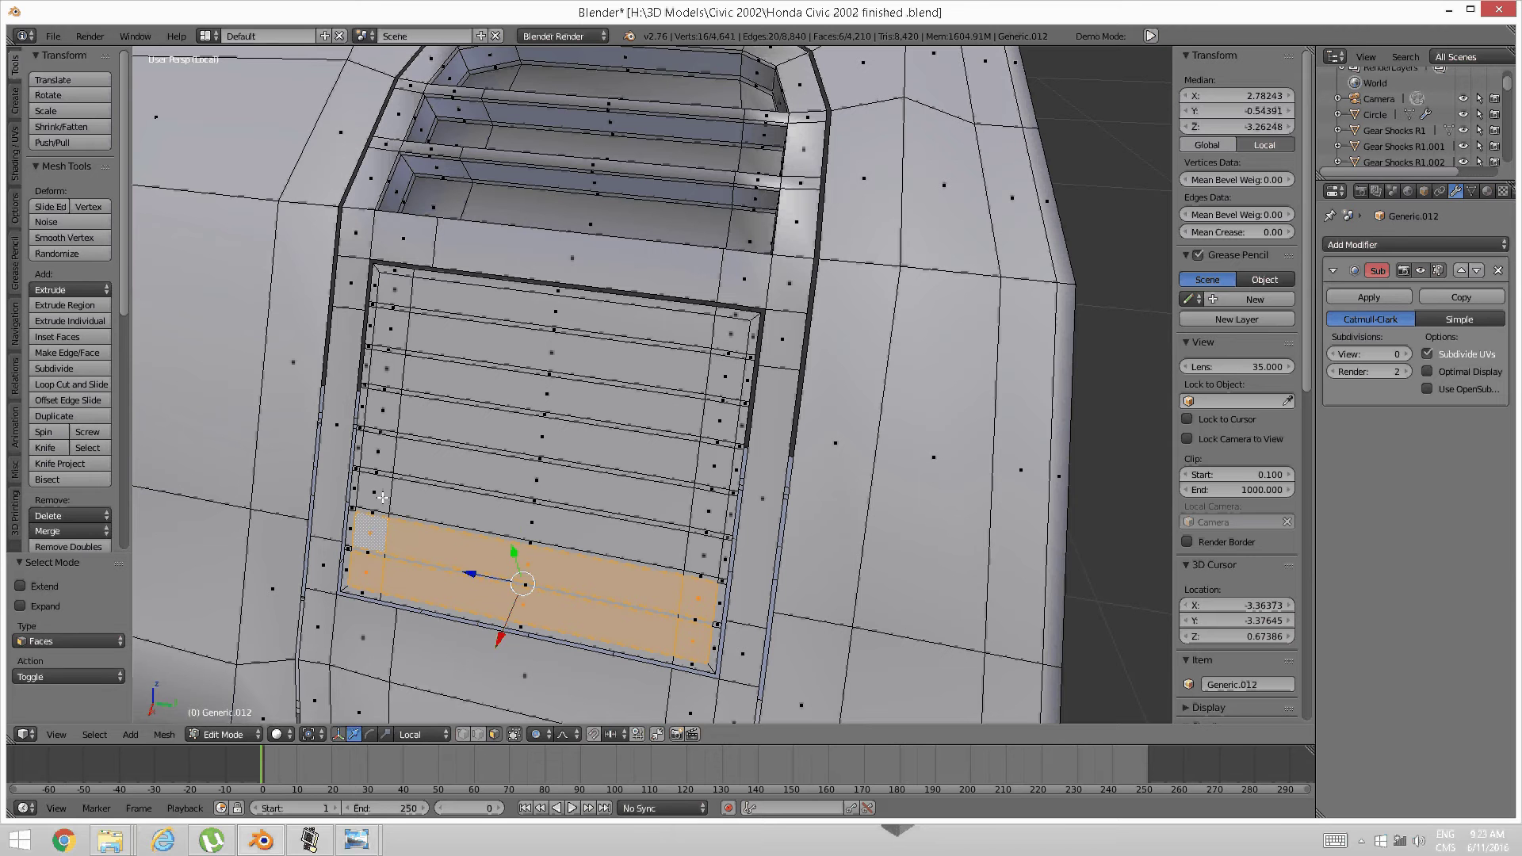
pyautogui.keyDown('shift'); pyautogui.rightClick(380, 496); pyautogui.keyUp('shift')
pyautogui.keyDown('shift'); pyautogui.rightClick(530, 522); pyautogui.keyUp('shift')
pyautogui.keyDown('shift'); pyautogui.rightClick(709, 547); pyautogui.keyUp('shift')
pyautogui.keyDown('shift'); pyautogui.rightClick(708, 509); pyautogui.keyUp('shift')
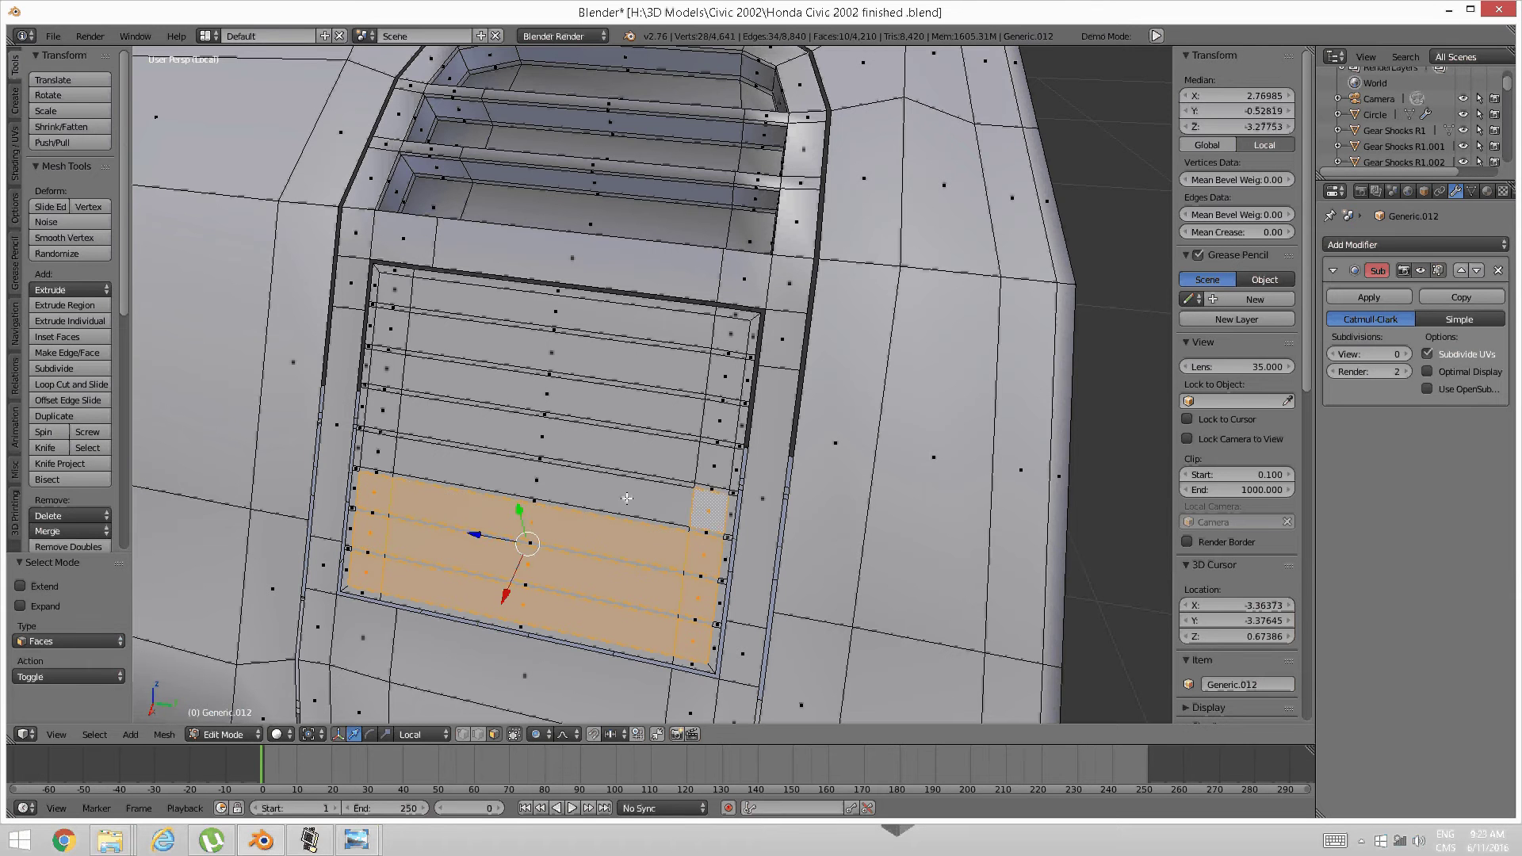
pyautogui.keyDown('shift'); pyautogui.rightClick(548, 476); pyautogui.keyUp('shift')
pyautogui.keyDown('shift'); pyautogui.rightClick(379, 449); pyautogui.keyUp('shift')
pyautogui.keyDown('shift'); pyautogui.rightClick(384, 414); pyautogui.keyUp('shift')
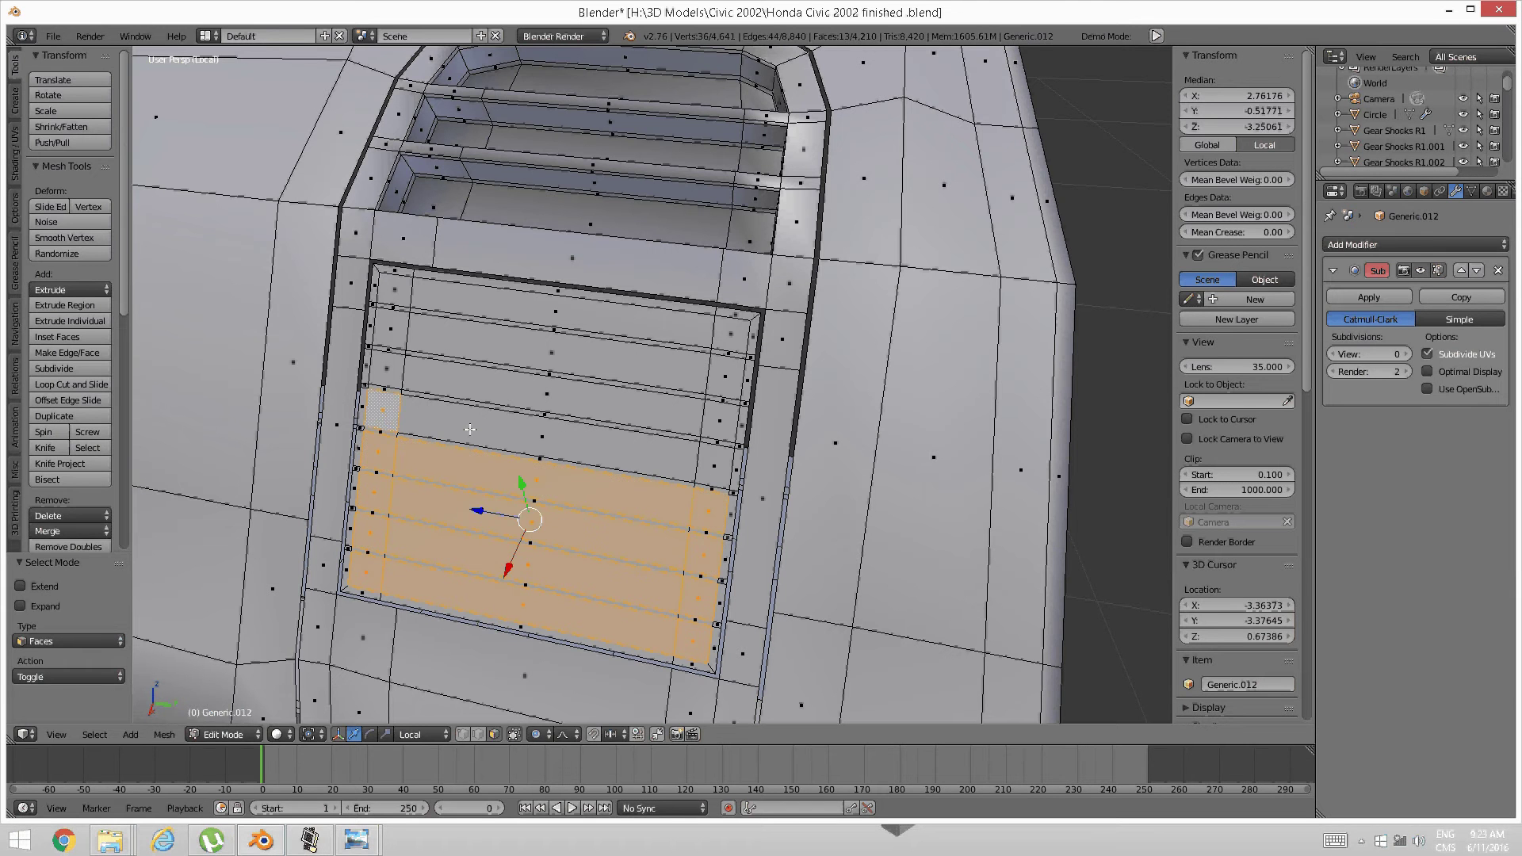
pyautogui.keyDown('shift'); pyautogui.rightClick(547, 436); pyautogui.keyUp('shift')
pyautogui.keyDown('shift'); pyautogui.rightClick(709, 464); pyautogui.keyUp('shift')
pyautogui.keyDown('shift'); pyautogui.rightClick(720, 420); pyautogui.keyUp('shift')
pyautogui.keyDown('shift'); pyautogui.rightClick(438, 394); pyautogui.keyUp('shift')
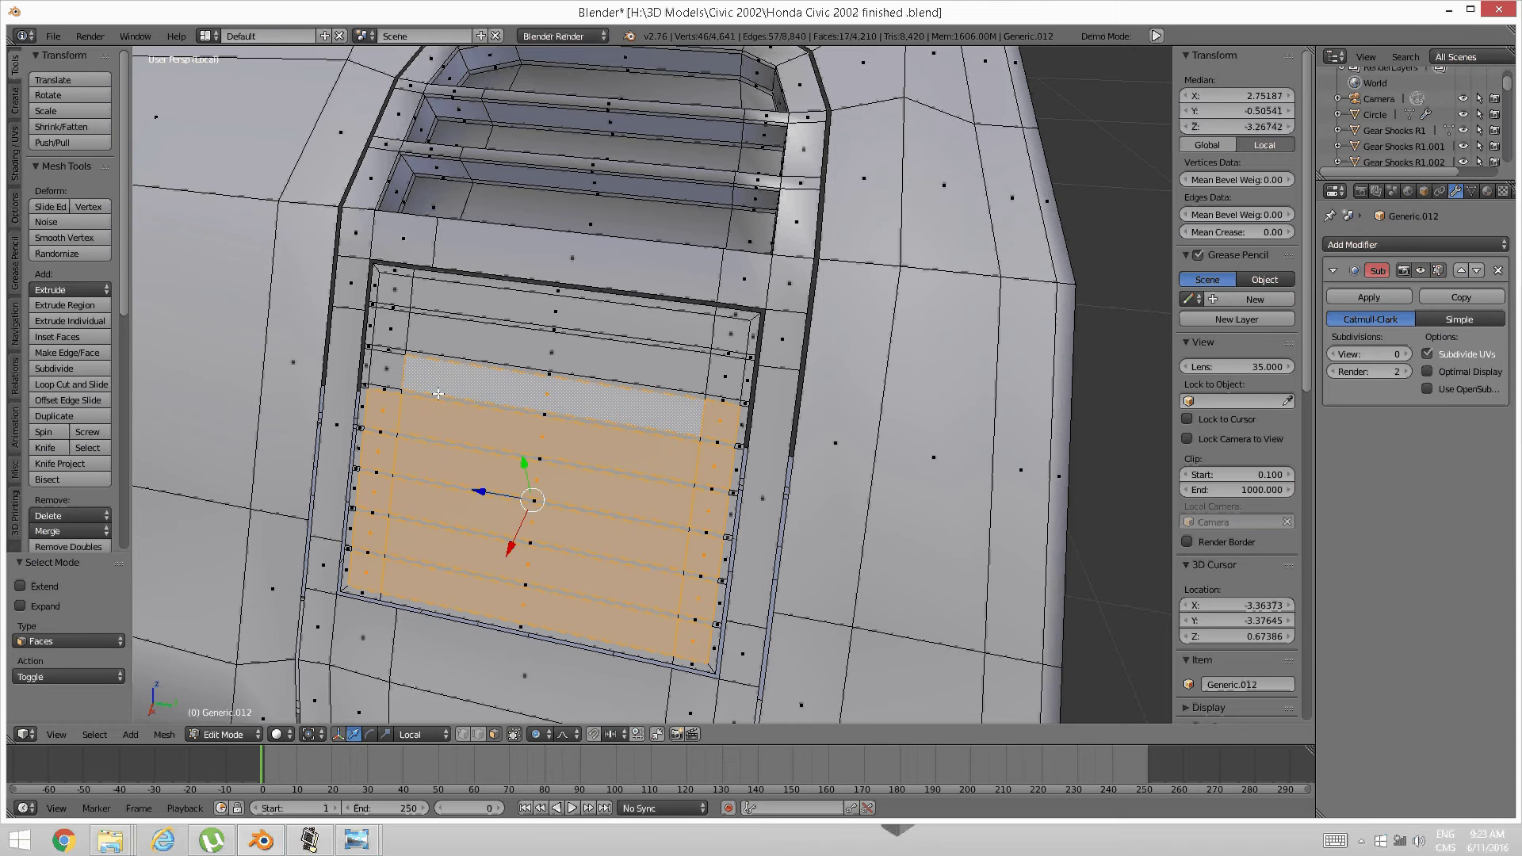
pyautogui.keyDown('shift'); pyautogui.rightClick(388, 349); pyautogui.keyUp('shift')
pyautogui.keyDown('shift'); pyautogui.rightClick(726, 360); pyautogui.keyUp('shift')
pyautogui.keyDown('shift'); pyautogui.rightClick(460, 340); pyautogui.keyUp('shift')
pyautogui.keyDown('shift'); pyautogui.rightClick(719, 367); pyautogui.keyUp('shift')
pyautogui.keyDown('shift'); pyautogui.rightClick(703, 332); pyautogui.keyUp('shift')
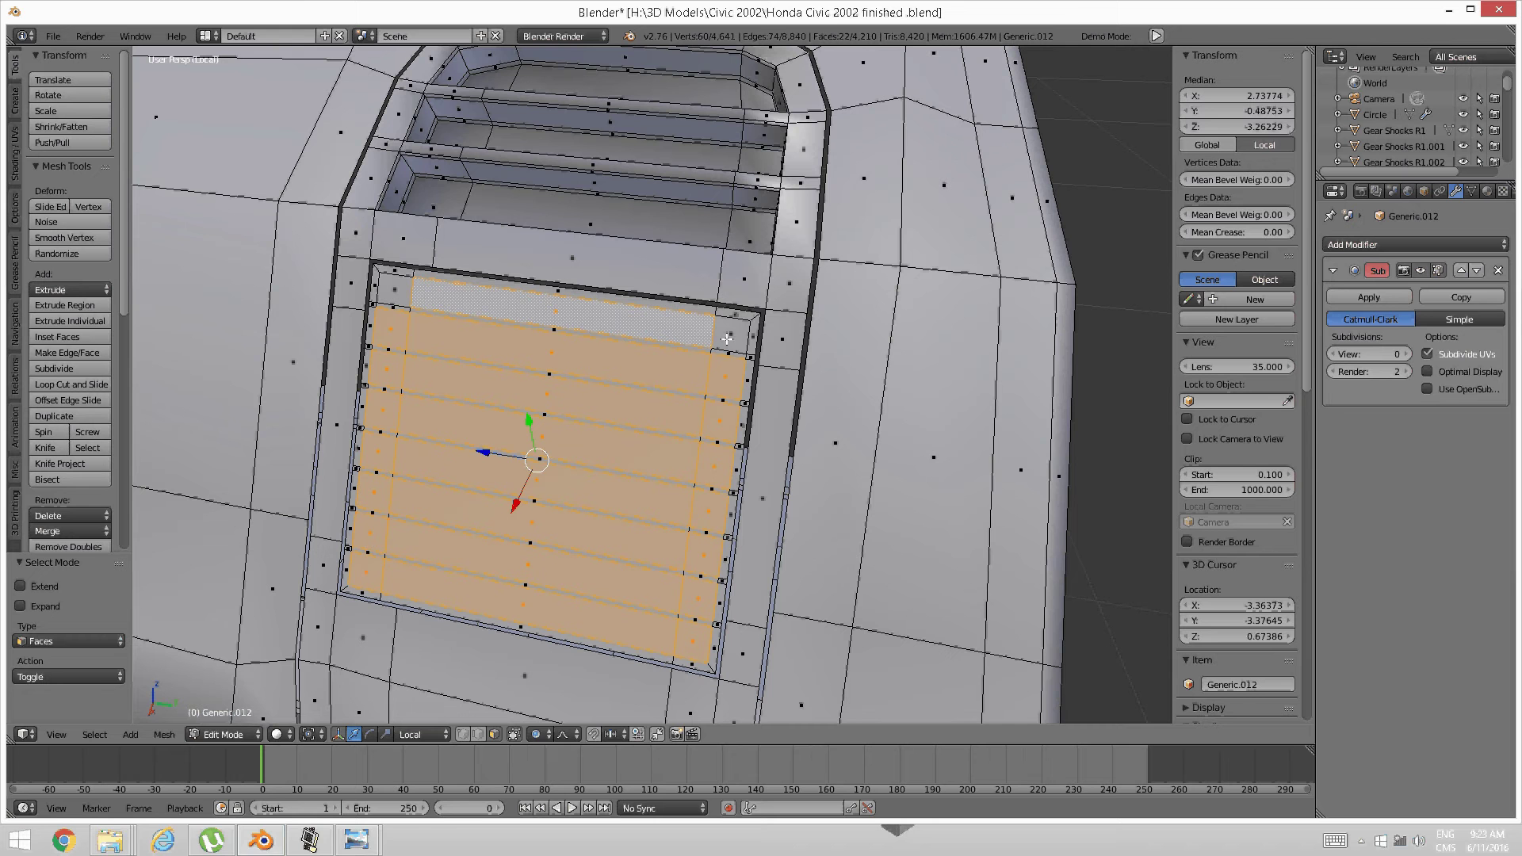
# Add the two missing upper corner faces to the vent's slot-face selection and extrude the faces inward by about 0.002
pyautogui.keyDown('shift'); pyautogui.rightClick(729, 337); pyautogui.keyUp('shift')
pyautogui.keyDown('shift'); pyautogui.rightClick(398, 285); pyautogui.keyUp('shift')
pyautogui.moveTo(639, 425); pyautogui.dragTo(581, 405, button='middle')
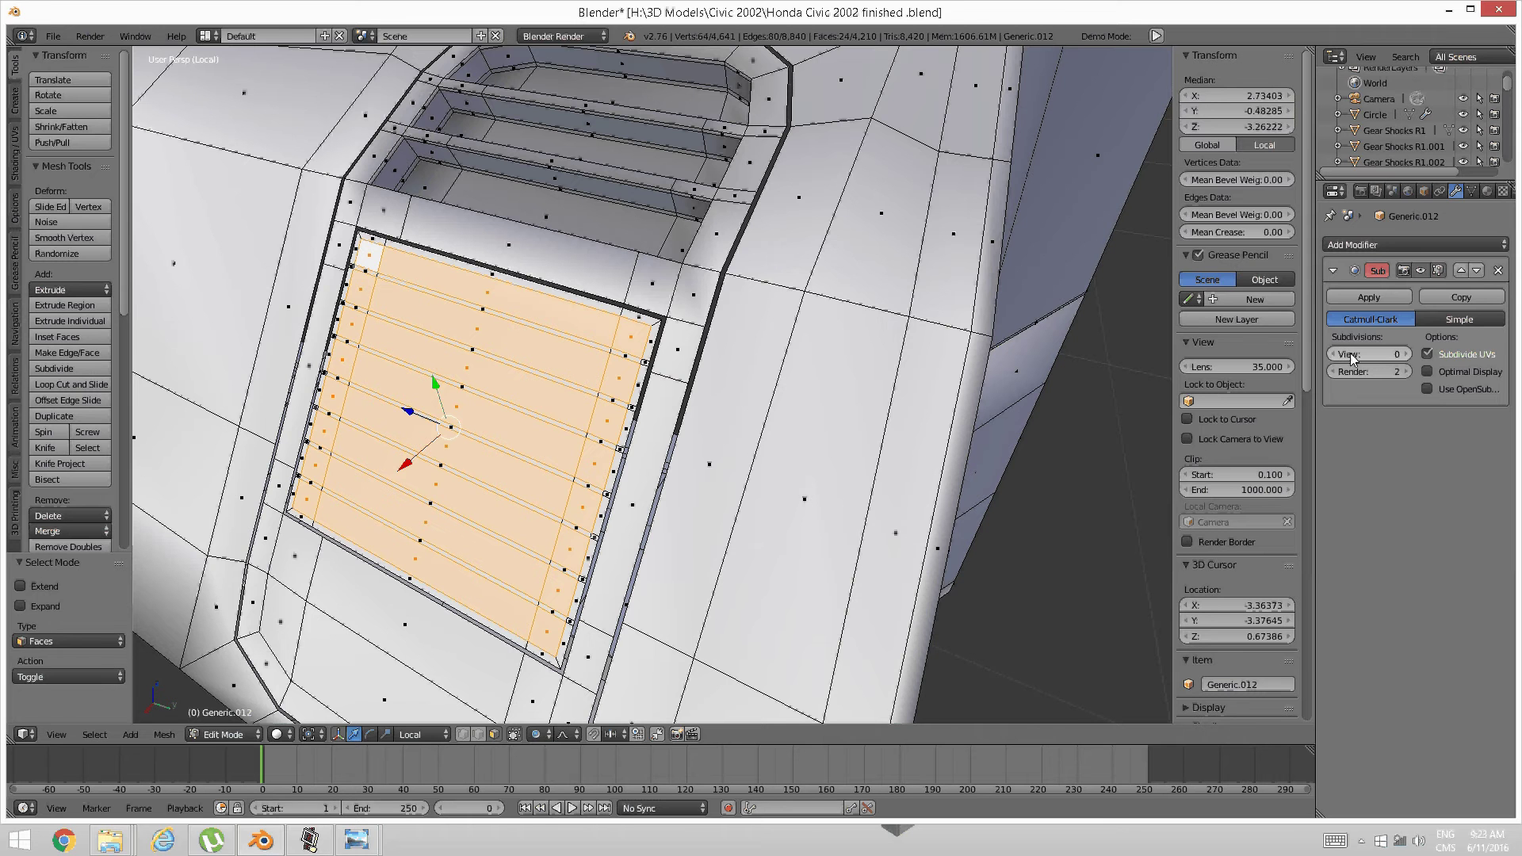
pyautogui.moveTo(632, 474)
pyautogui.mouseDown(button='middle')
pyautogui.moveTo(607, 471)
pyautogui.moveTo(650, 480)
pyautogui.mouseUp(button='middle')
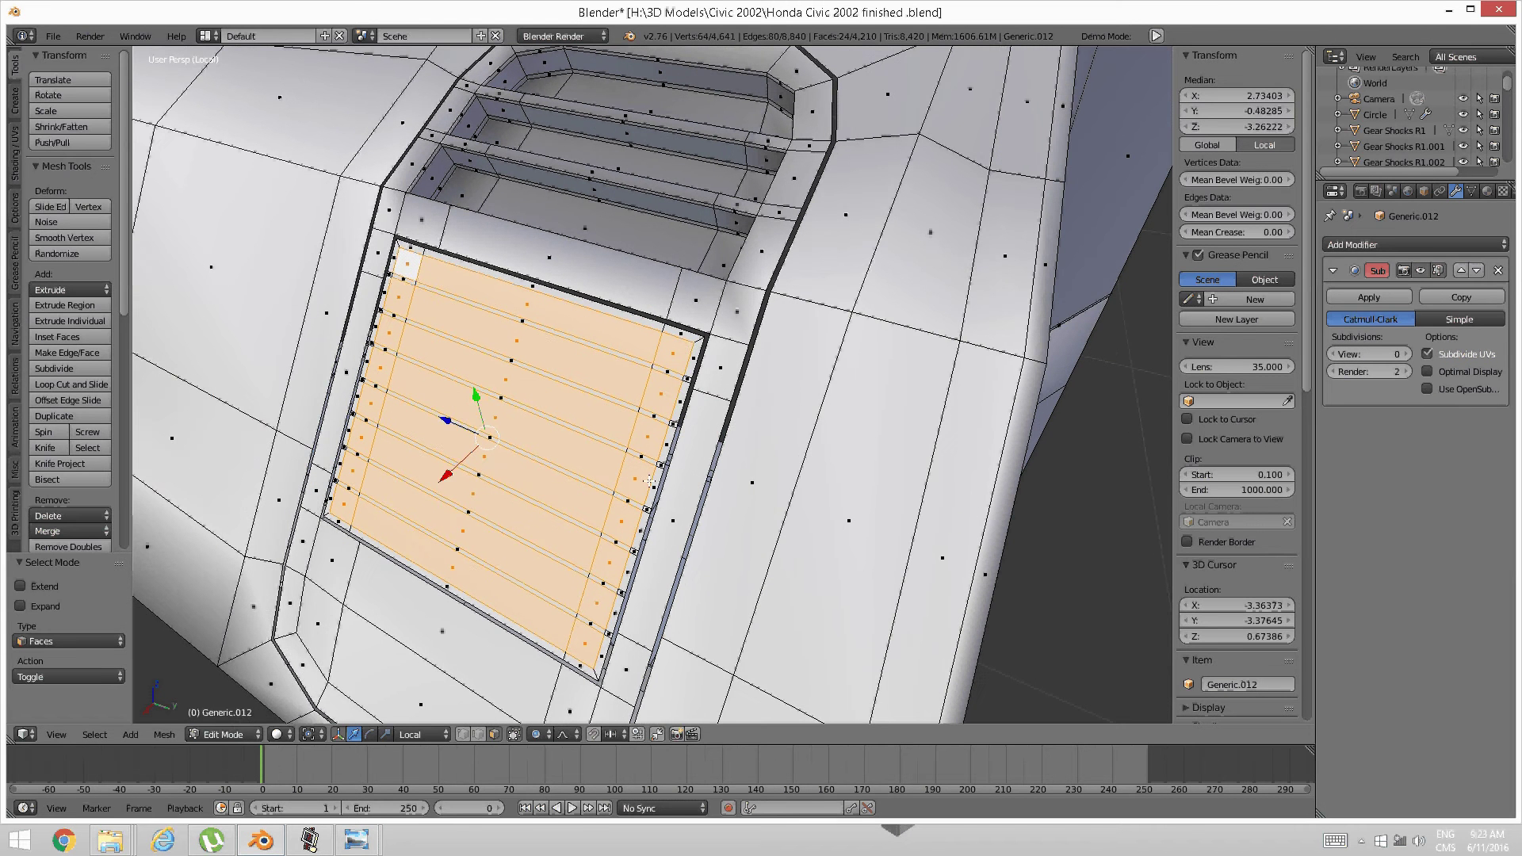
pyautogui.press('e')
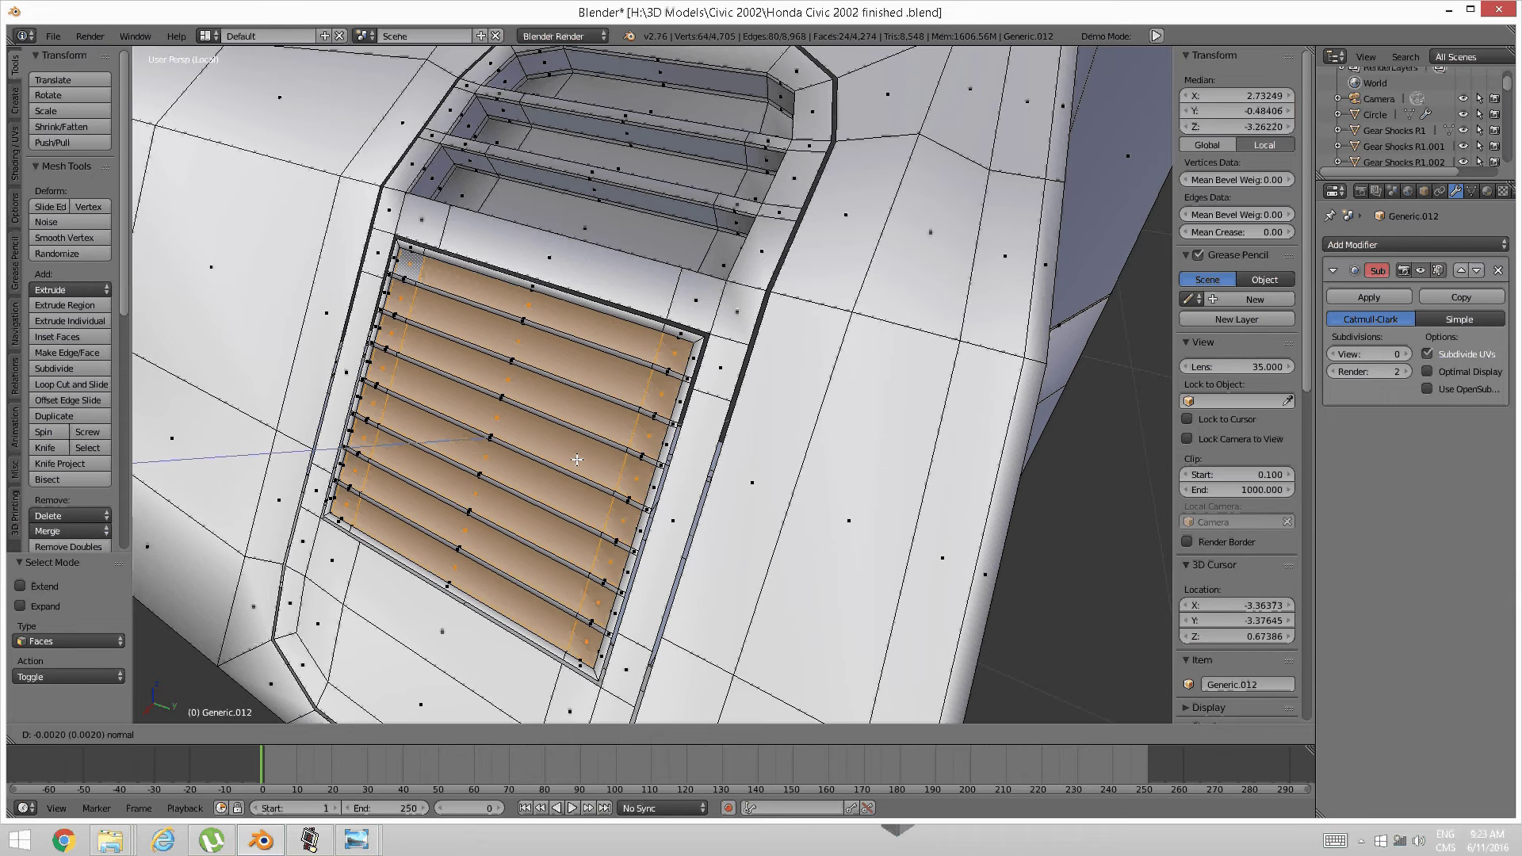
pyautogui.click(578, 461)
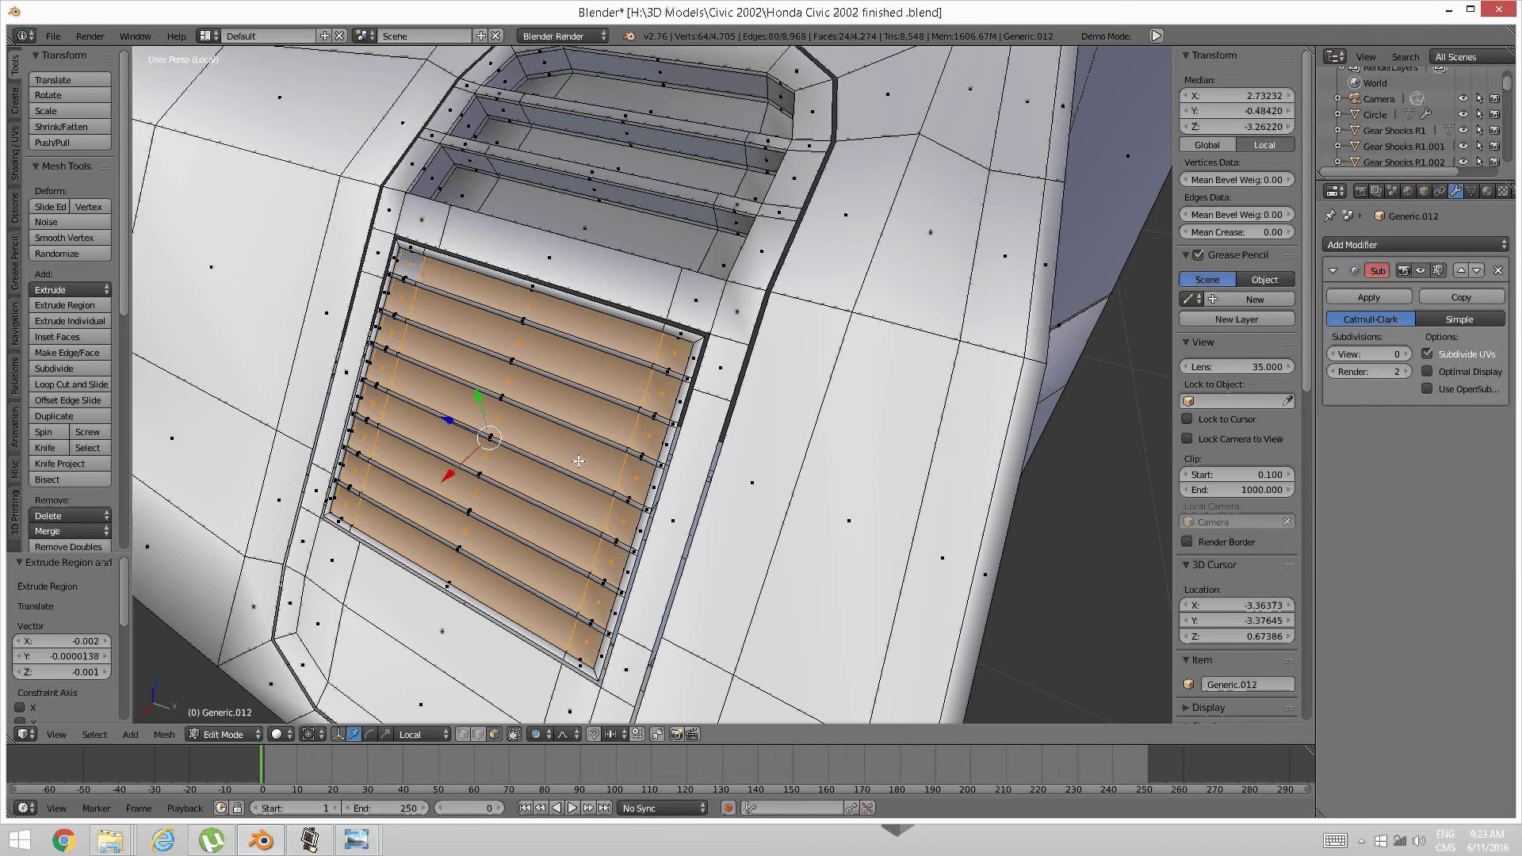
# Extrude the selected slot faces inward two more times to deepen the vent slots, and clear the selection
pyautogui.press('e')
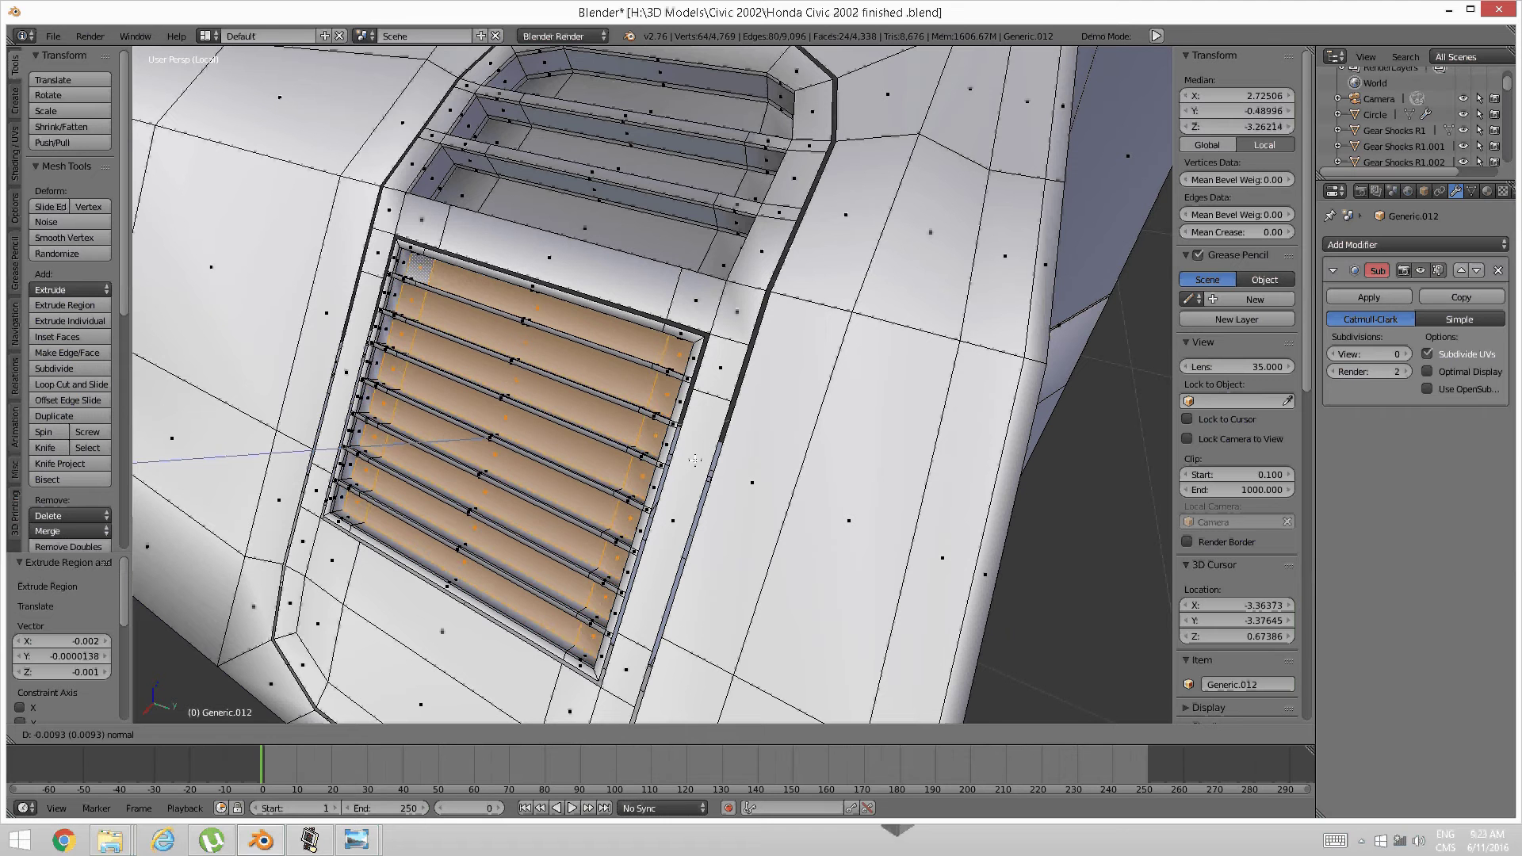
pyautogui.click(738, 458)
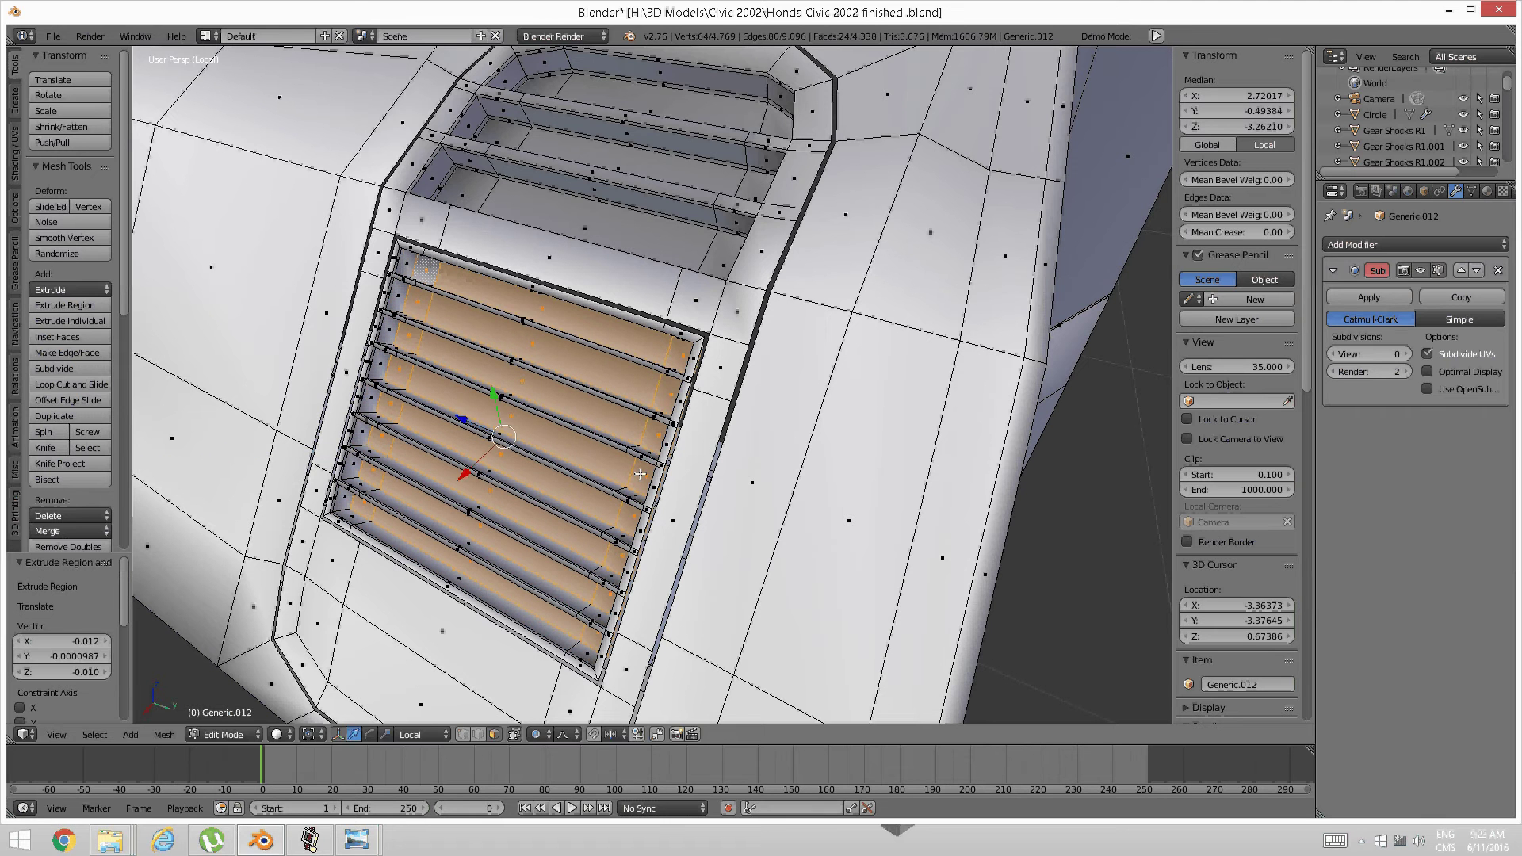
pyautogui.press('e')
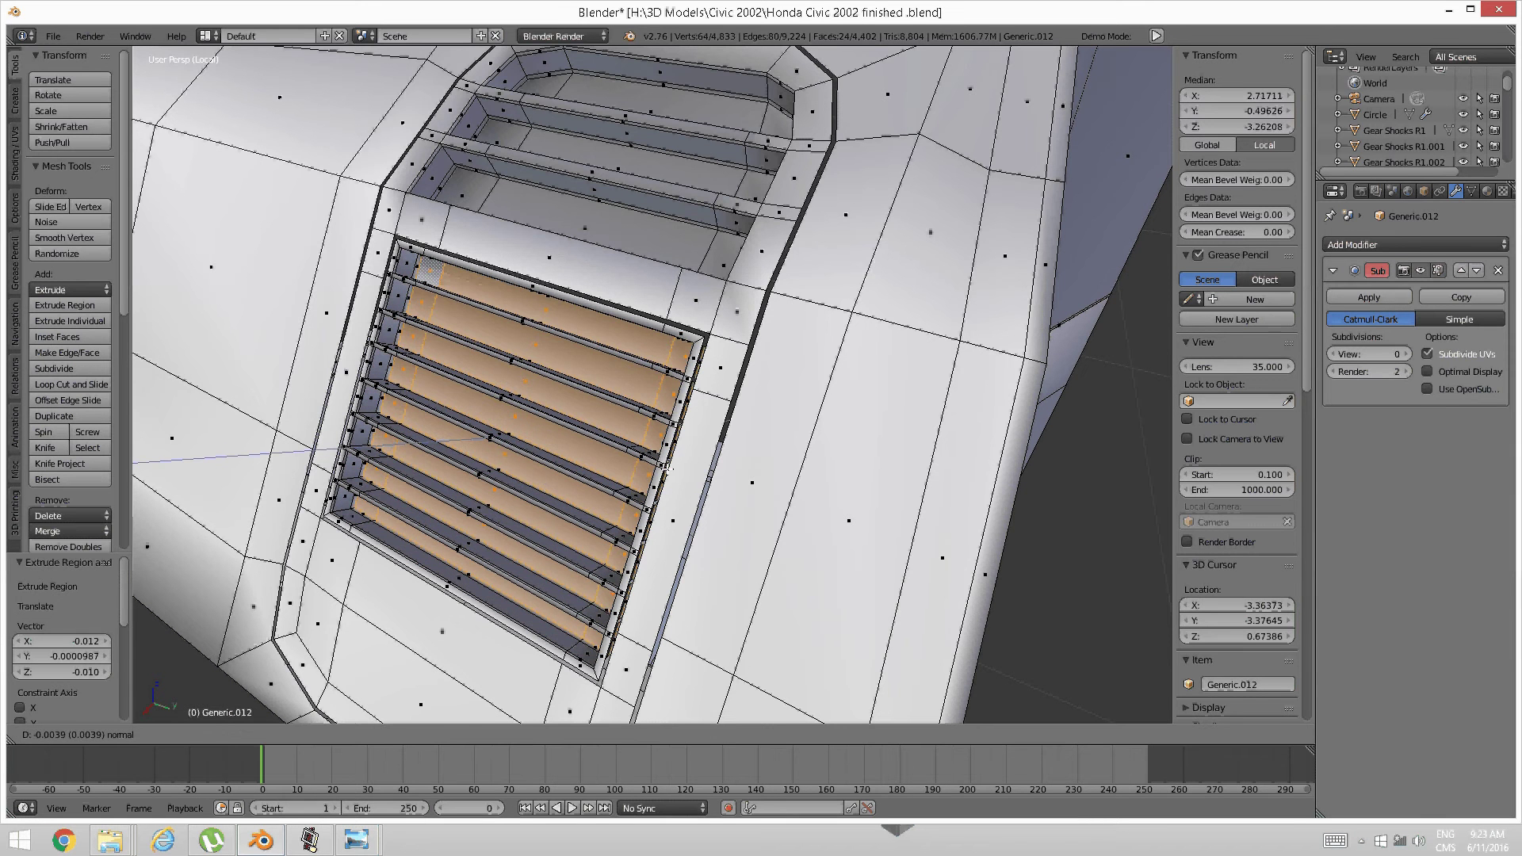
pyautogui.click(666, 472)
pyautogui.press('a')
pyautogui.moveTo(665, 472); pyautogui.dragTo(713, 466, button='middle')
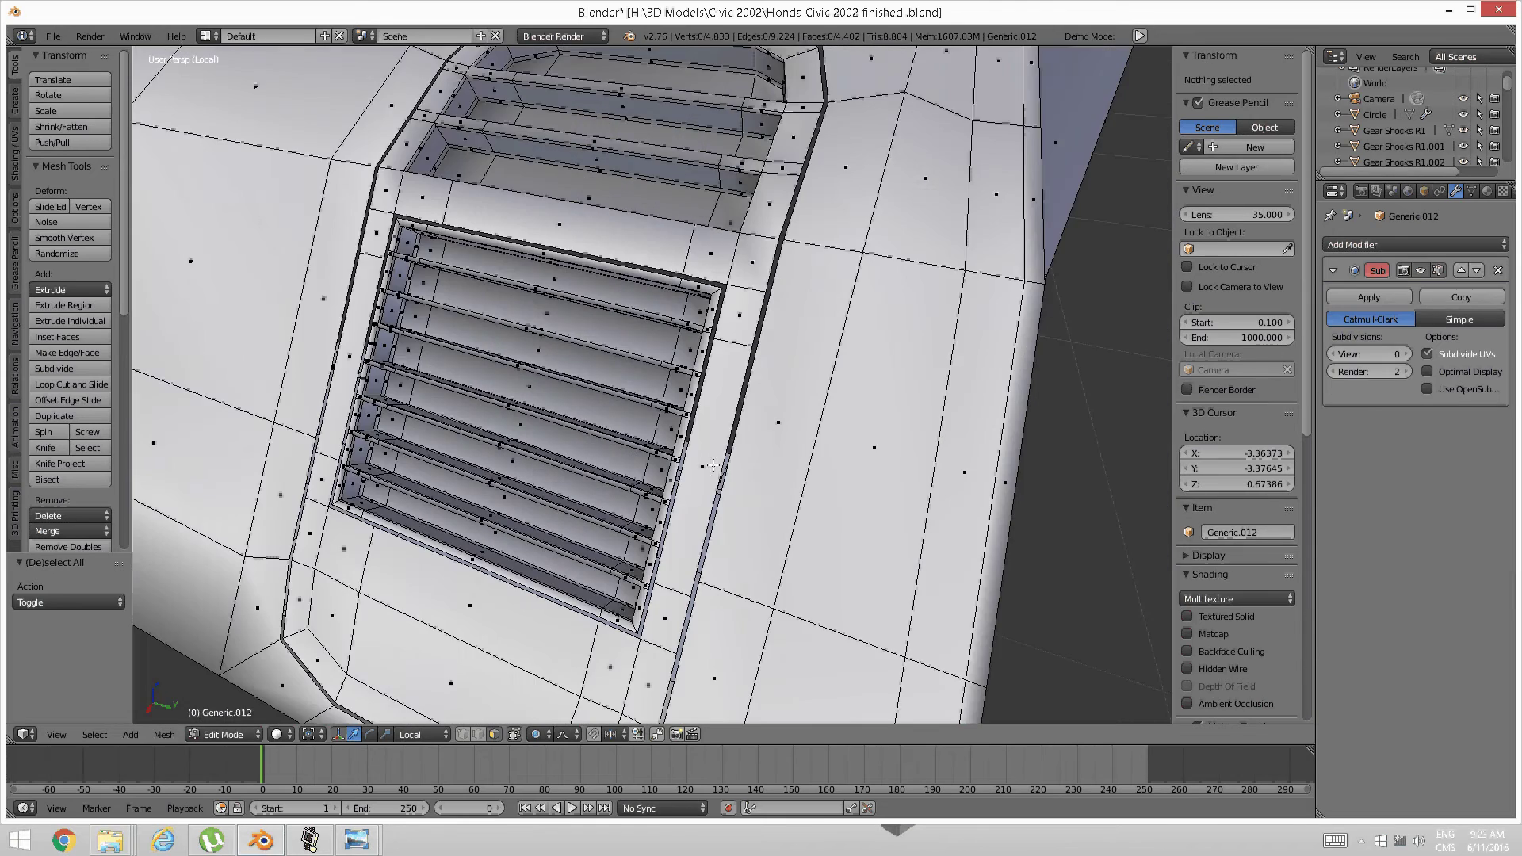
pyautogui.moveTo(541, 470); pyautogui.dragTo(666, 447, button='middle')
pyautogui.scroll(-2, 598, 476)
pyautogui.scroll(2, 665, 447)
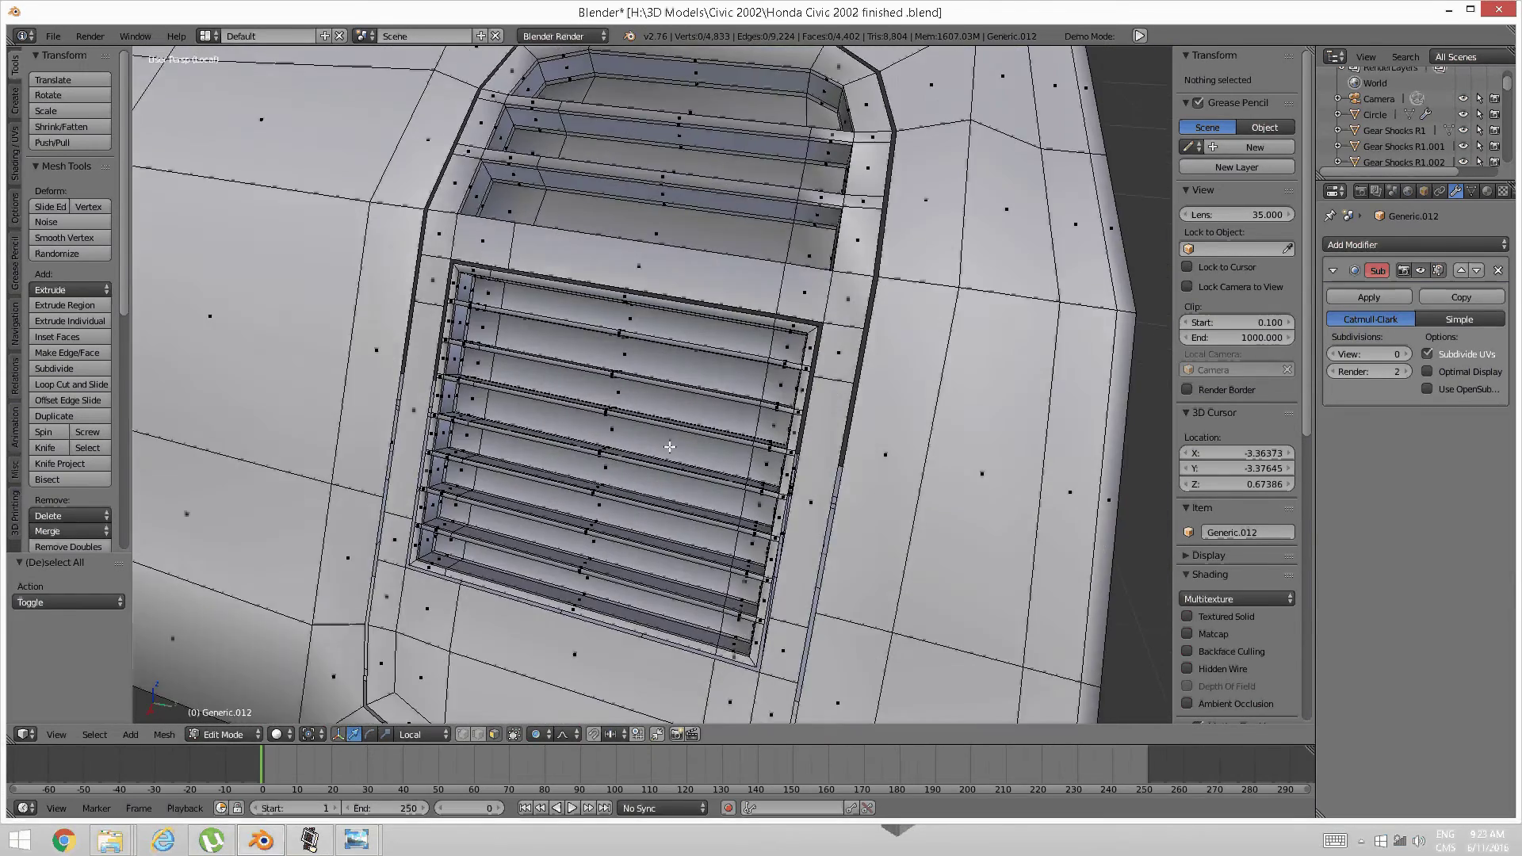
# Switch to edge selection and select the border edge loops of the louvre panel and the surrounding vent frame
pyautogui.hotkey('ctrl', 'Tab')
pyautogui.click(617, 427)
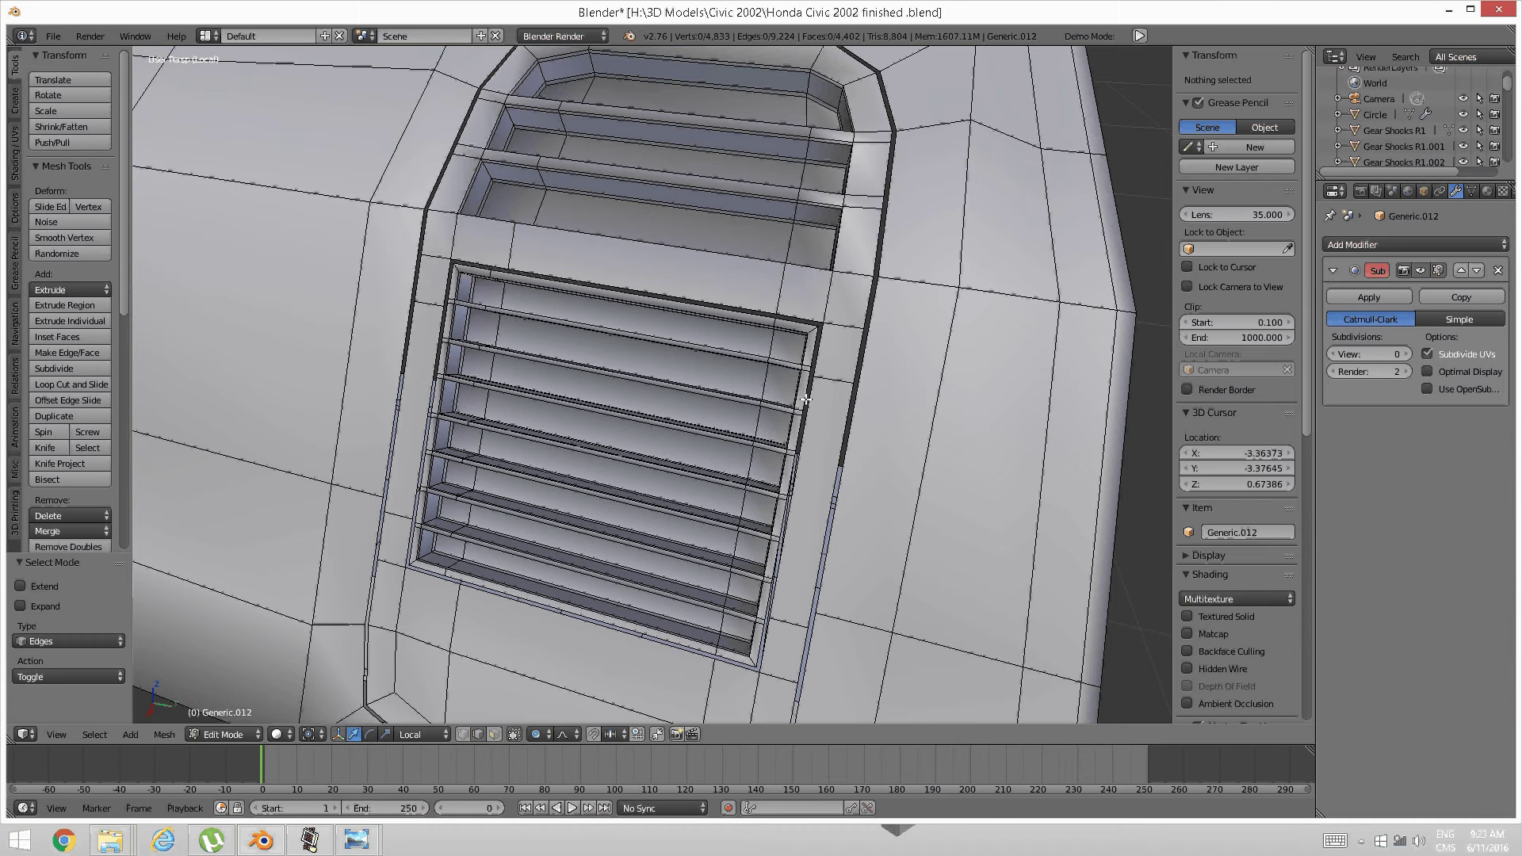
pyautogui.keyDown('alt'); pyautogui.rightClick(805, 405); pyautogui.keyUp('alt')
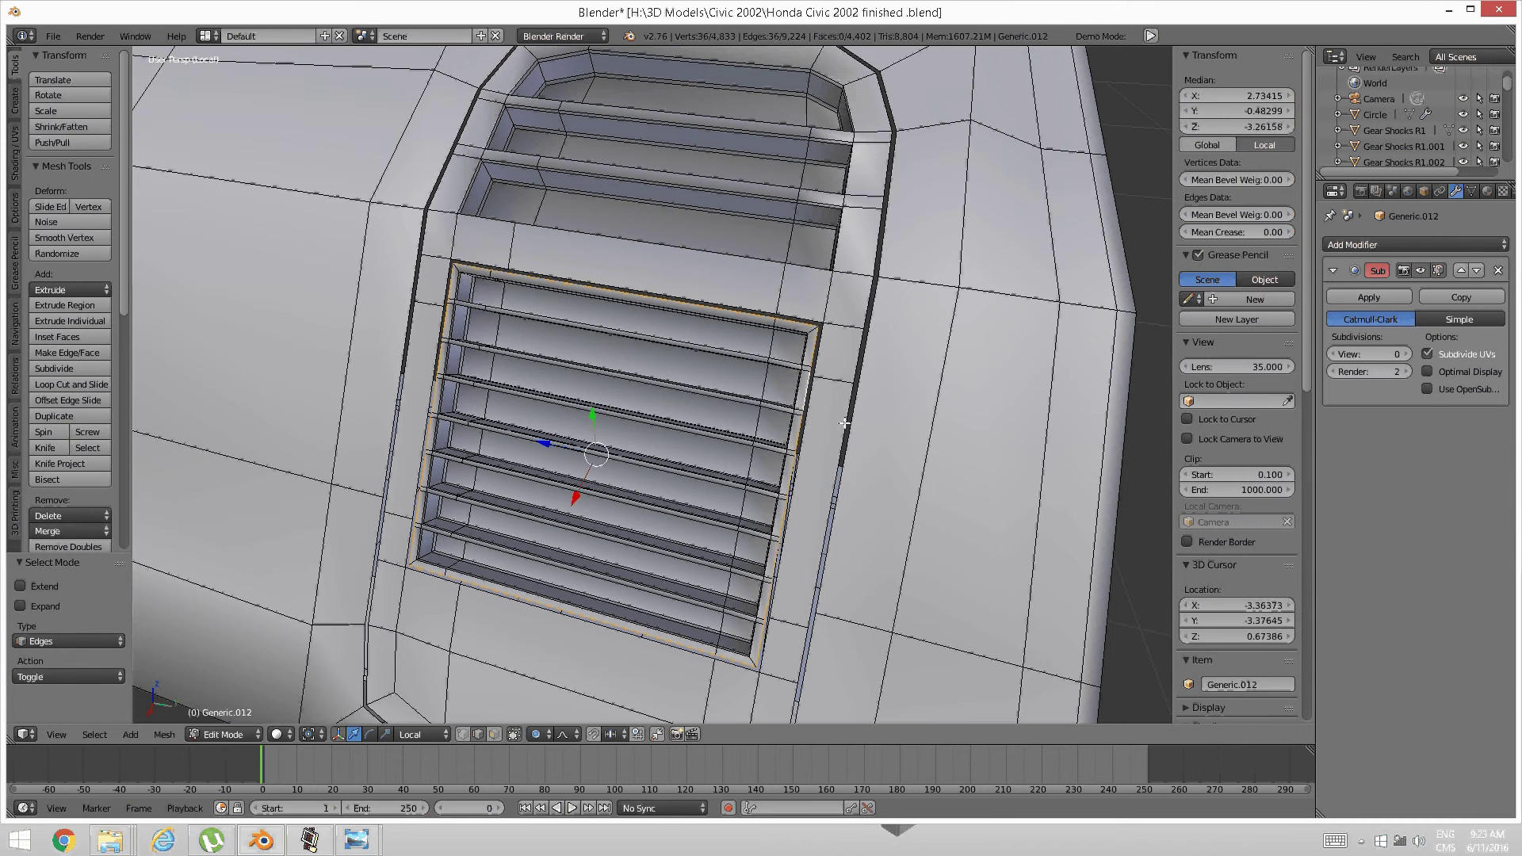
pyautogui.keyDown('alt'); pyautogui.keyDown('shift'); pyautogui.rightClick(645, 287); pyautogui.keyUp('shift'); pyautogui.keyUp('alt')
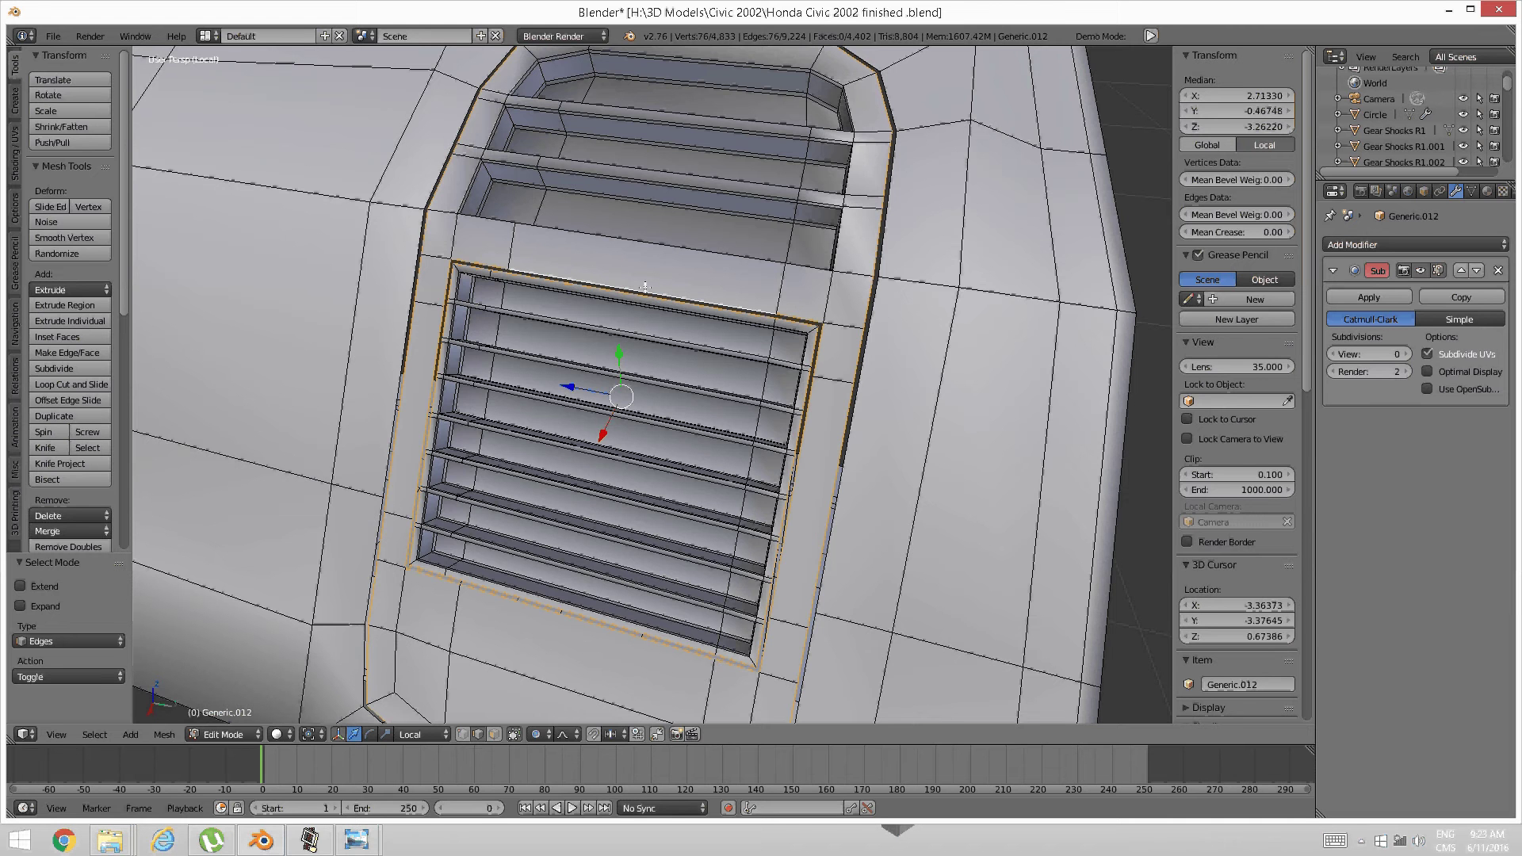
pyautogui.keyDown('alt'); pyautogui.keyDown('shift'); pyautogui.rightClick(837, 534); pyautogui.keyUp('shift'); pyautogui.keyUp('alt')
# Extrude the selected border loops about 0.147 in the negative direction along the global X axis
pyautogui.moveTo(839, 533); pyautogui.dragTo(934, 397, button='middle')
pyautogui.scroll(3, 687, 463)
pyautogui.press('e')
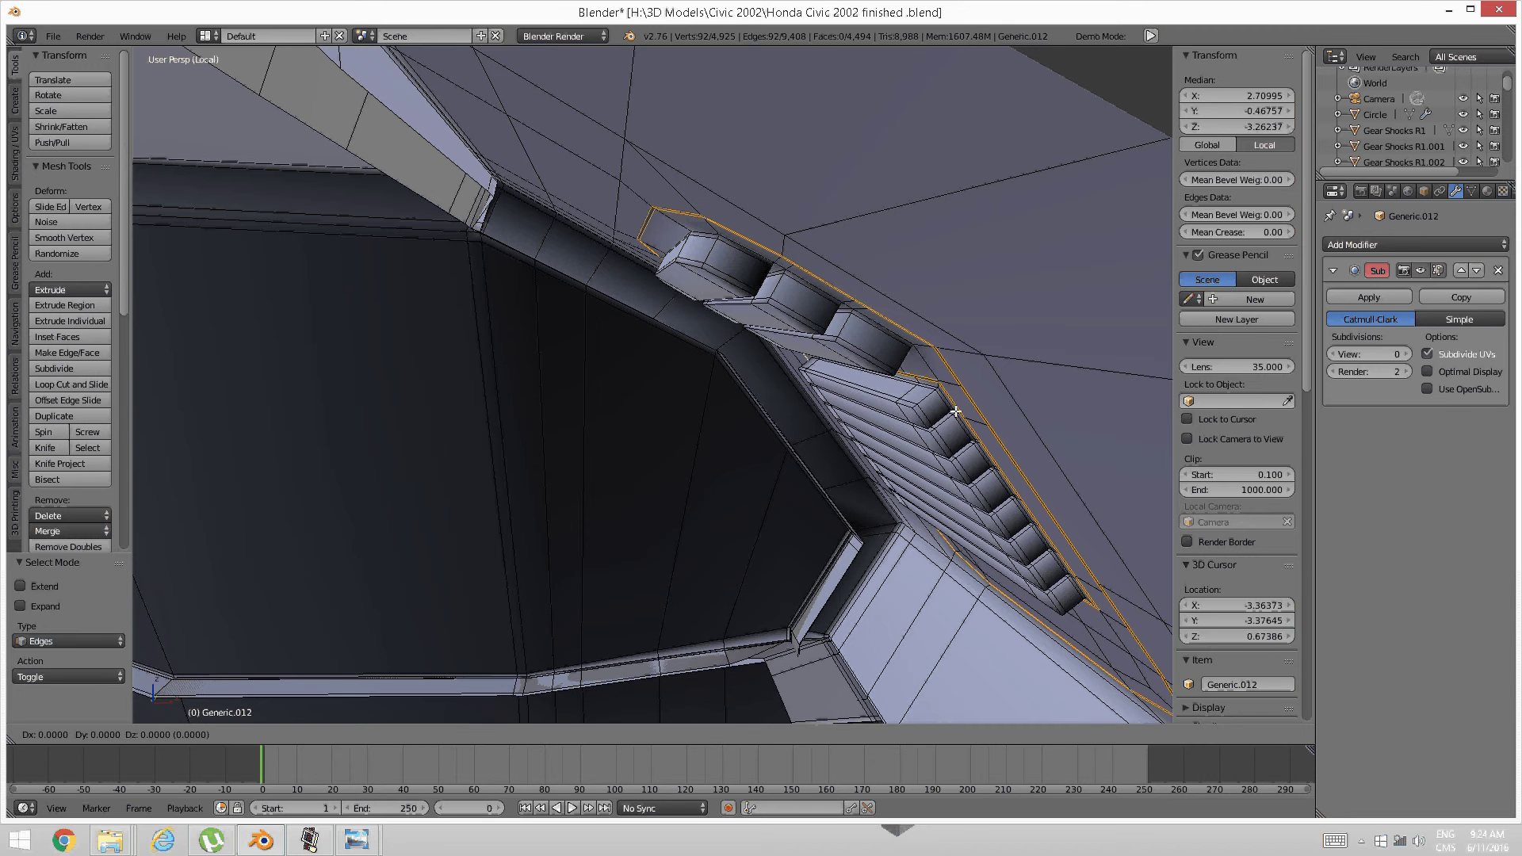
pyautogui.press('x')
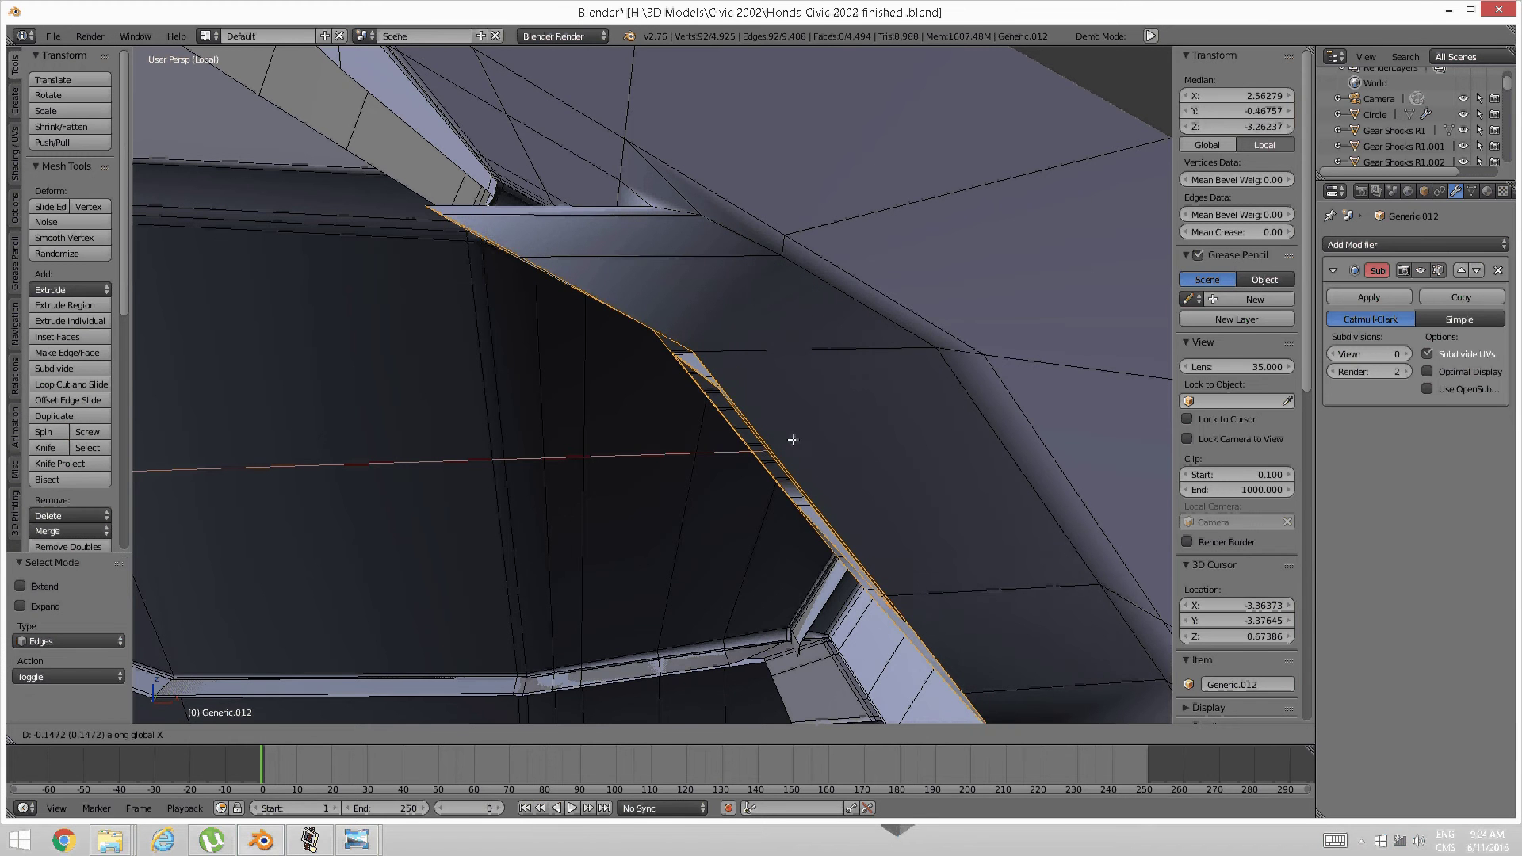
pyautogui.click(793, 440)
pyautogui.moveTo(805, 453); pyautogui.dragTo(748, 324, button='middle')
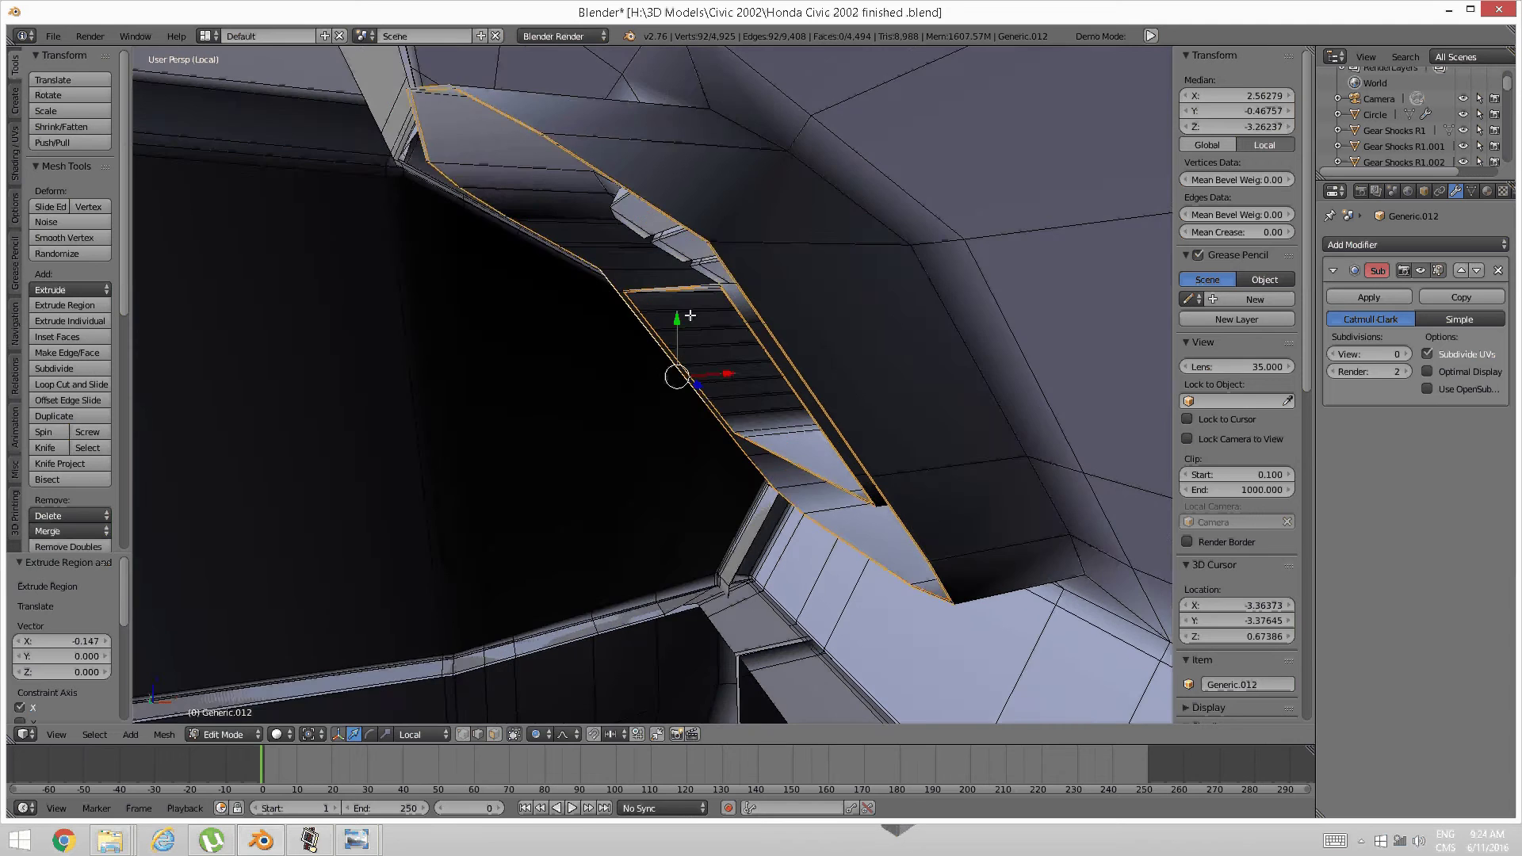
pyautogui.moveTo(676, 317); pyautogui.dragTo(679, 361)
pyautogui.moveTo(674, 377); pyautogui.dragTo(701, 424, button='middle')
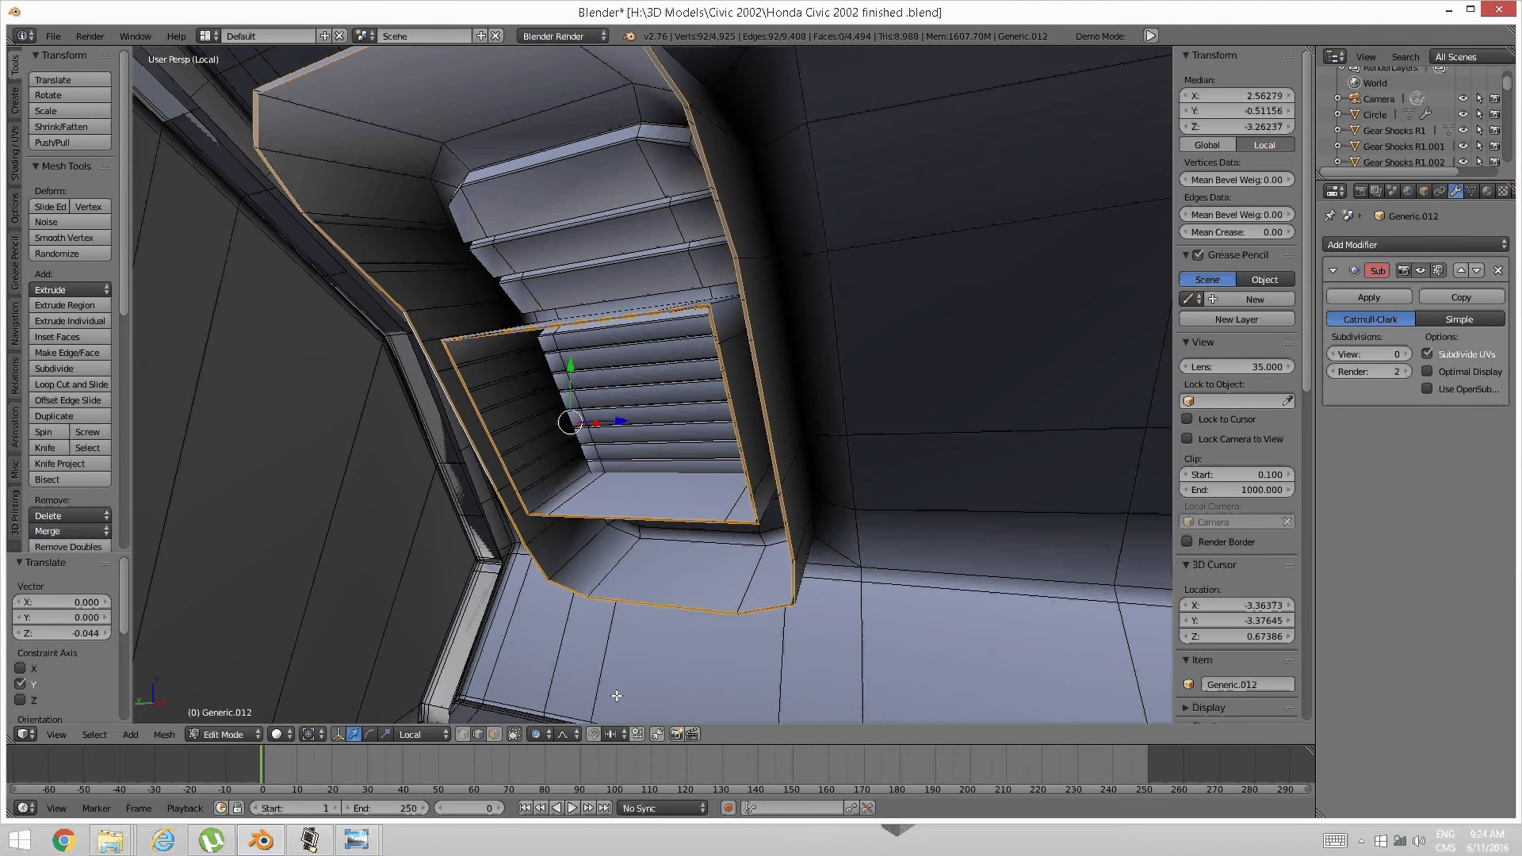
pyautogui.hotkey('ctrl', 'z')
# Disable proportional editing and lower the extruded border loops by about 0.066 along their local Y axis
pyautogui.moveTo(663, 636); pyautogui.dragTo(652, 599, button='middle')
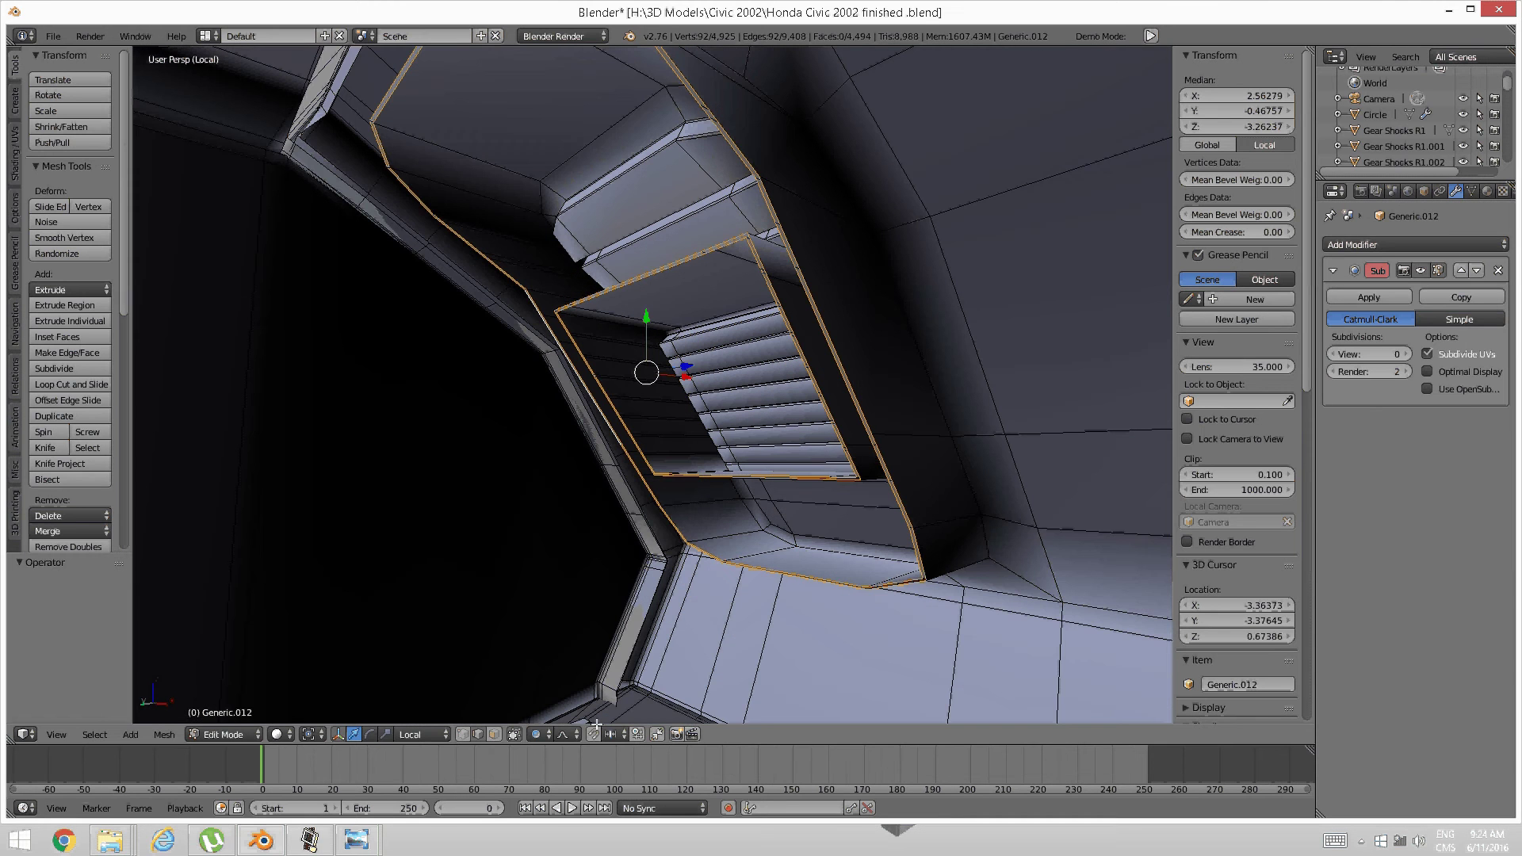
pyautogui.click(542, 733)
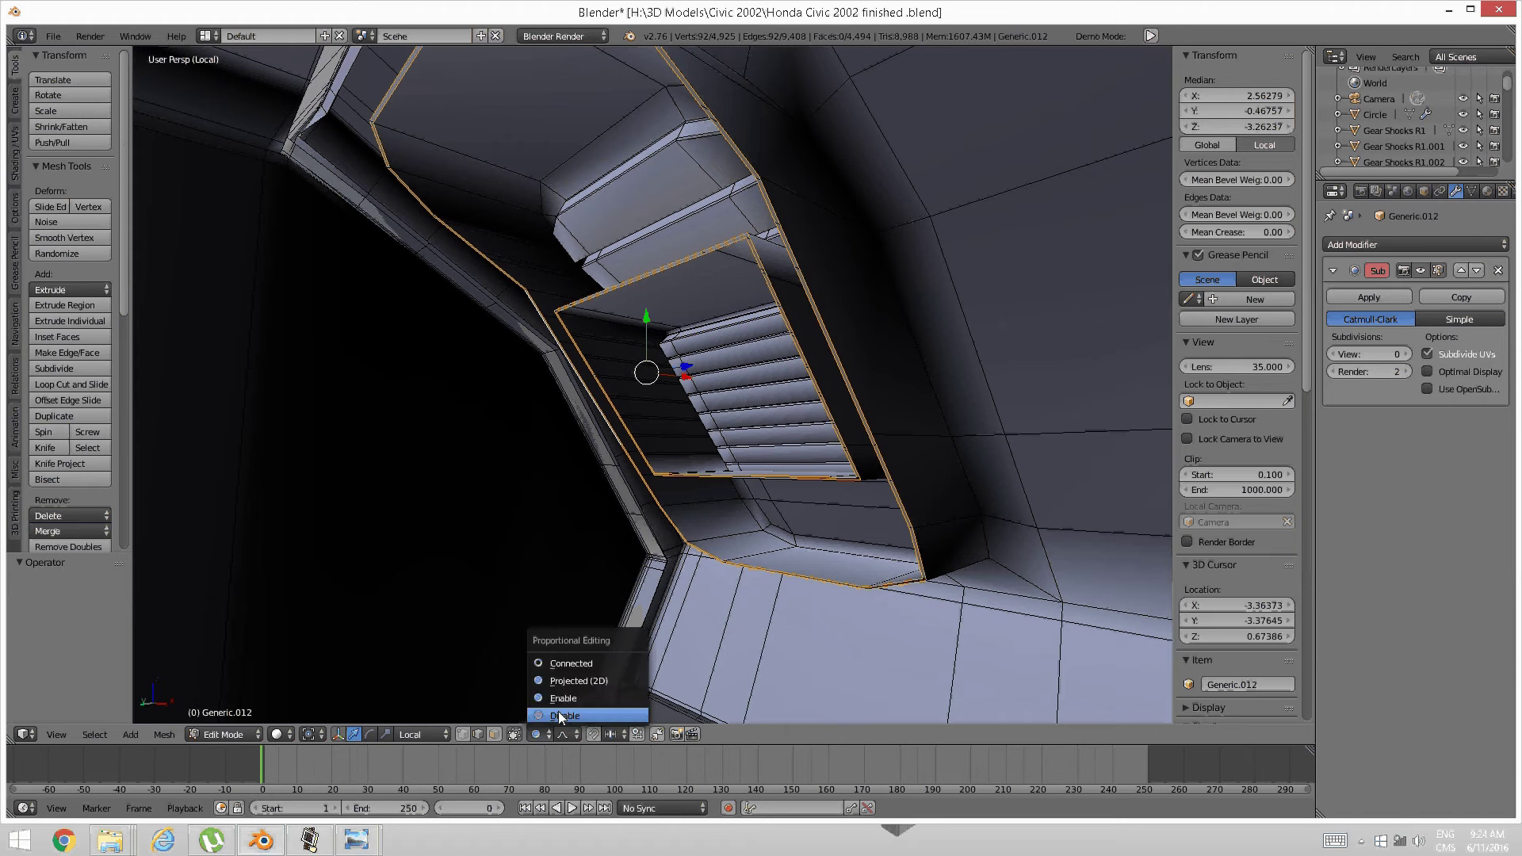
pyautogui.click(558, 712)
pyautogui.moveTo(687, 596); pyautogui.dragTo(664, 566, button='middle')
pyautogui.moveTo(679, 318); pyautogui.dragTo(661, 433)
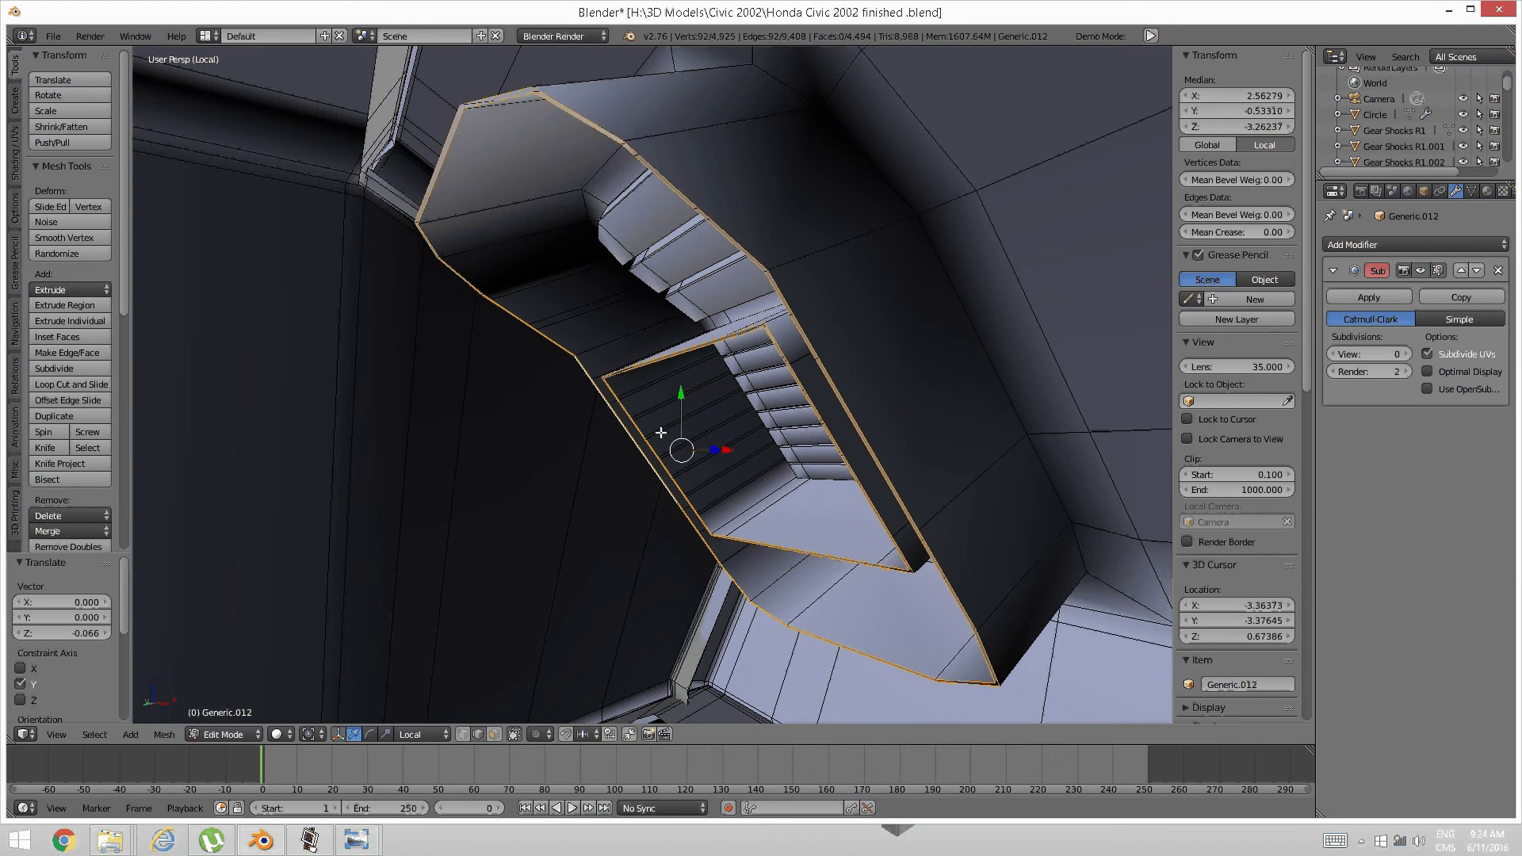
# Lower the extruded border loops by about another 0.008 along local Y and fine-tune their height
pyautogui.moveTo(661, 433); pyautogui.dragTo(628, 418, button='middle')
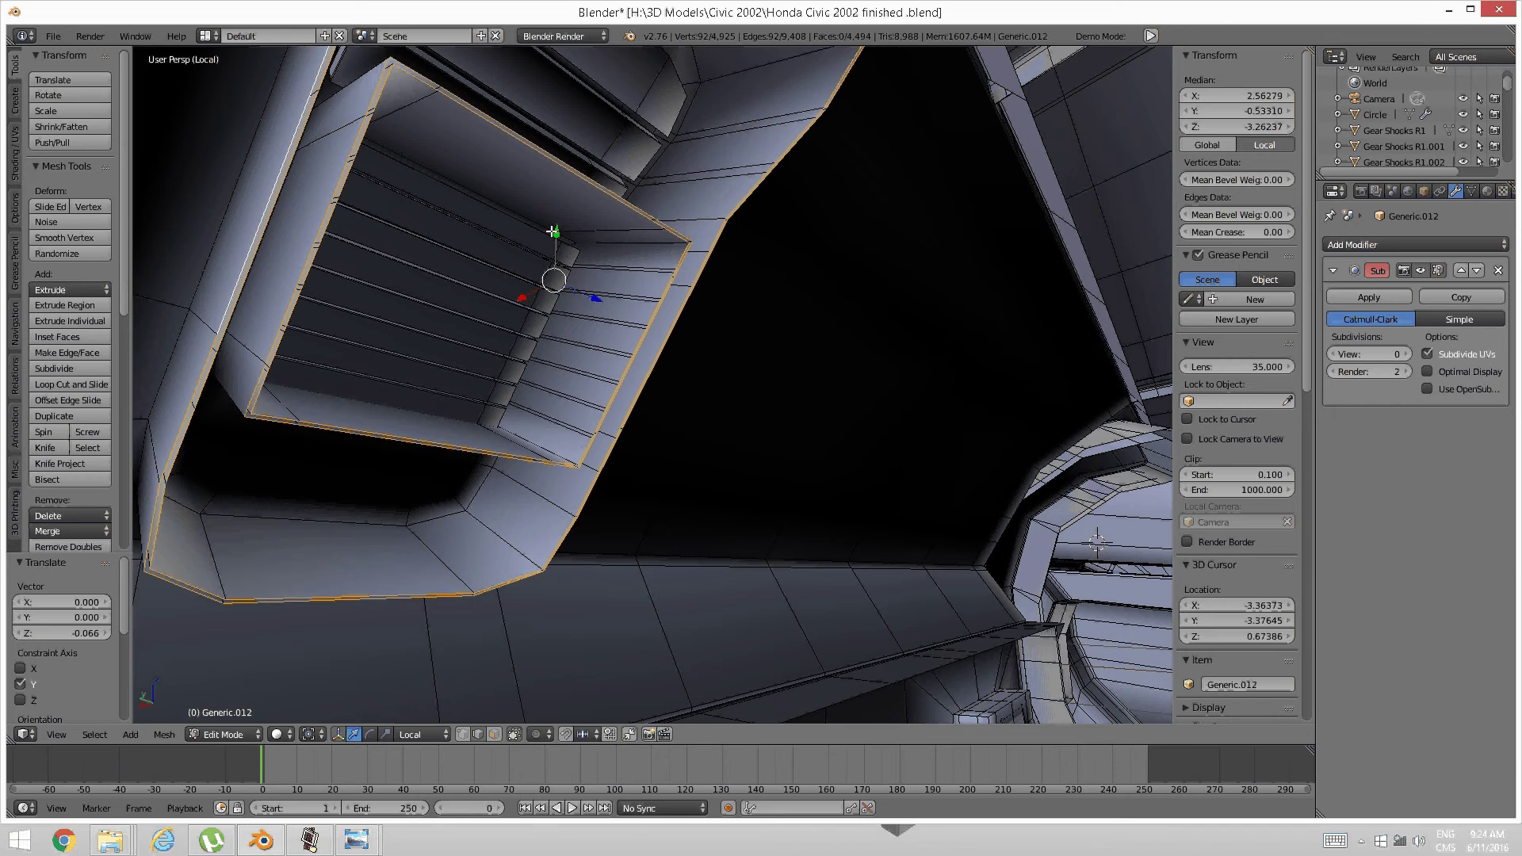
pyautogui.moveTo(553, 236); pyautogui.dragTo(546, 245)
pyautogui.moveTo(547, 247); pyautogui.dragTo(492, 403, button='middle')
pyautogui.moveTo(598, 432); pyautogui.dragTo(586, 506, button='middle')
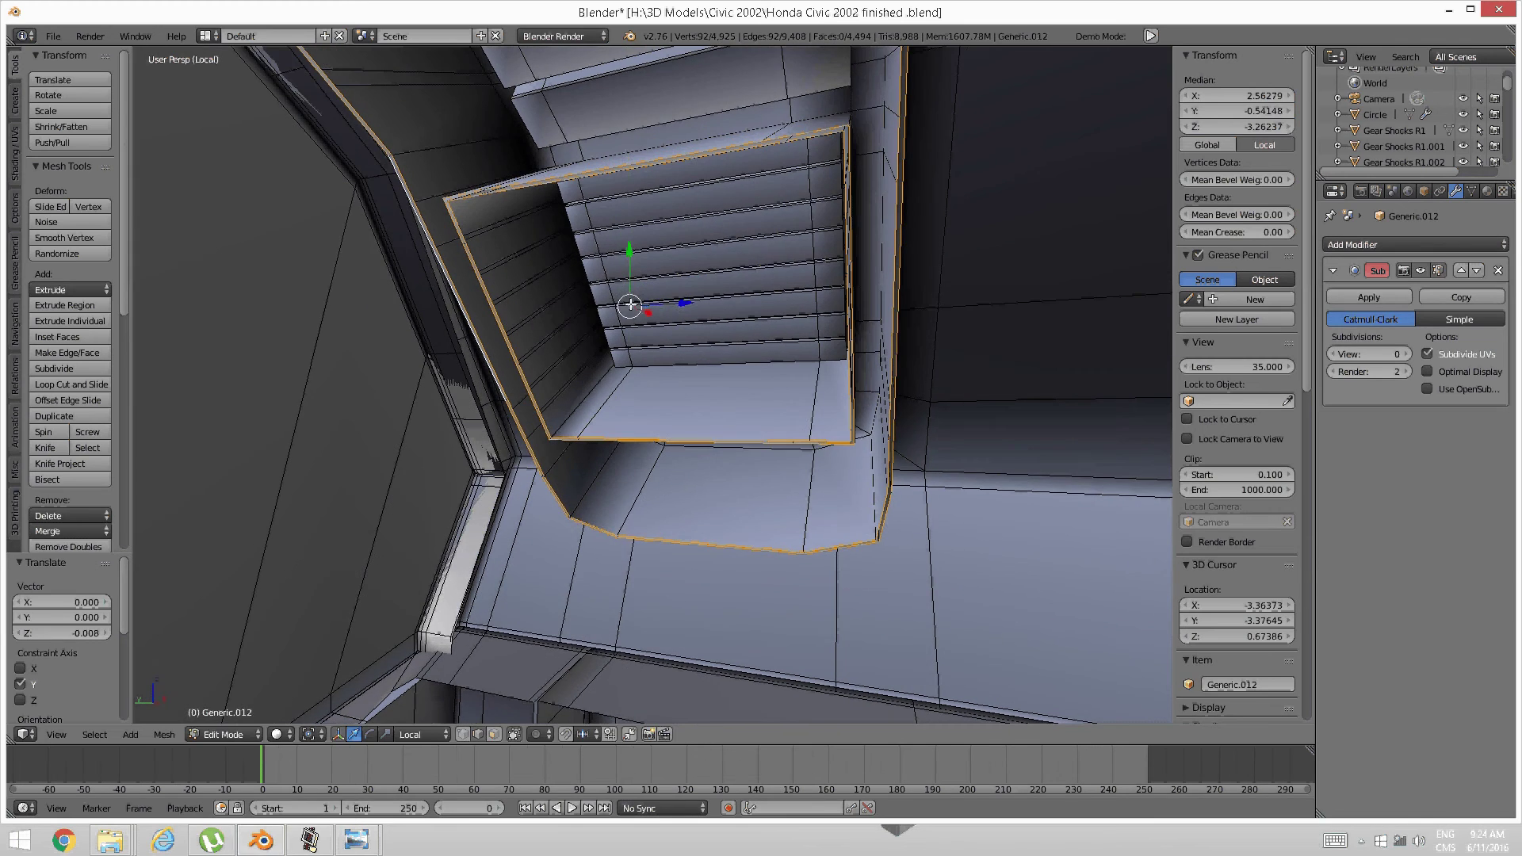
pyautogui.moveTo(627, 254); pyautogui.dragTo(630, 260)
# Shift the extruded border loops about 0.063 back along positive X, adjusting their height slightly along local Y
pyautogui.moveTo(679, 265); pyautogui.dragTo(588, 367, button='middle')
pyautogui.scroll(3, 557, 372)
pyautogui.moveTo(749, 332); pyautogui.dragTo(810, 333)
pyautogui.moveTo(765, 271); pyautogui.dragTo(768, 260)
pyautogui.moveTo(812, 323); pyautogui.dragTo(828, 325)
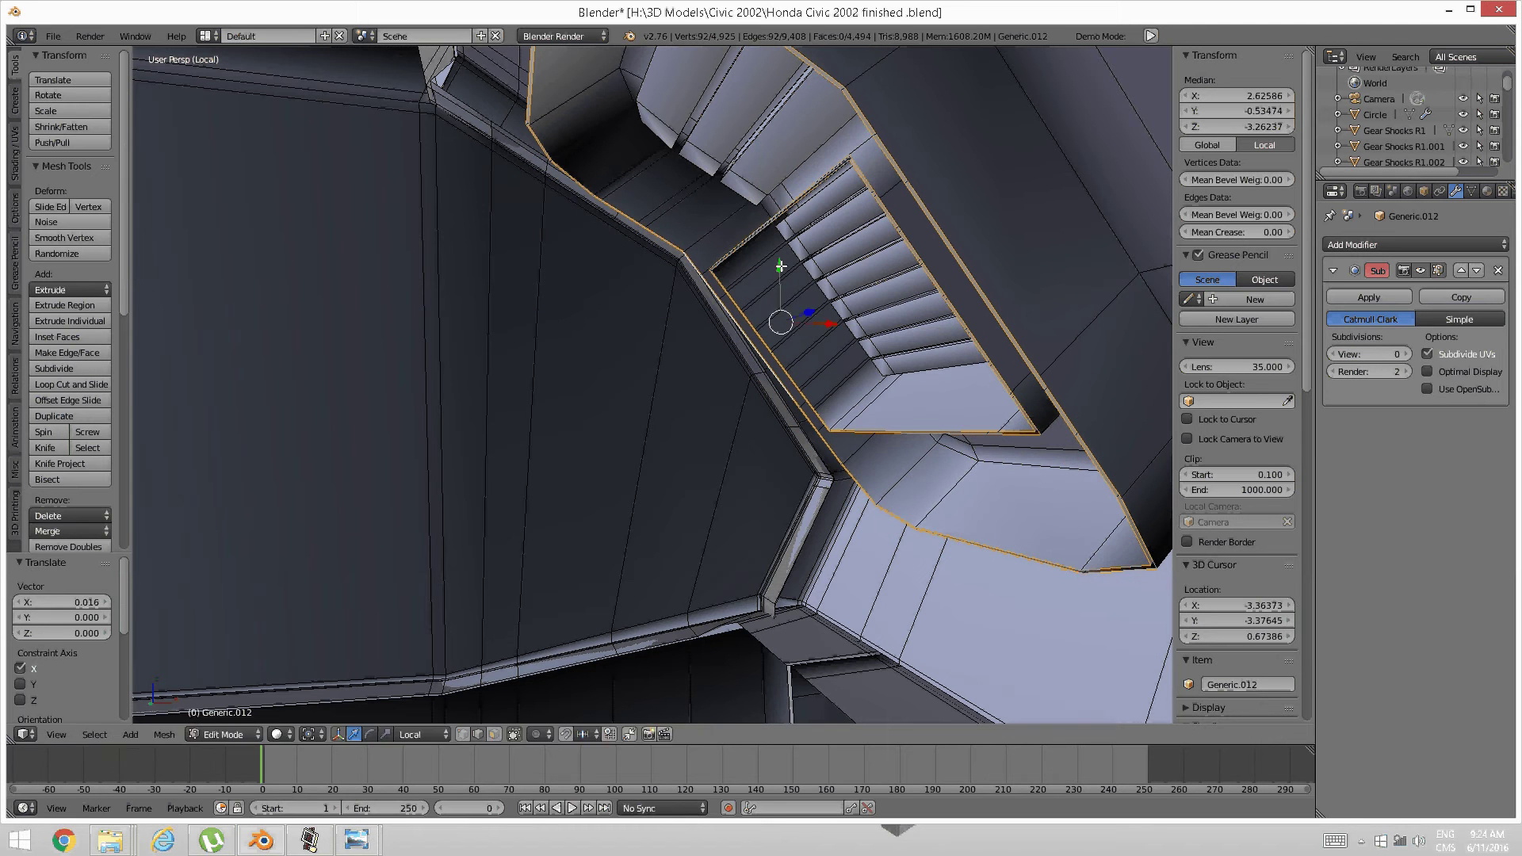
pyautogui.moveTo(780, 264); pyautogui.dragTo(780, 261)
# Move the extruded border loops another 0.030 along X, raise them about 0.024 along local Y, and fine-tune their height
pyautogui.scroll(-2, 781, 261)
pyautogui.moveTo(781, 255); pyautogui.dragTo(809, 302, button='middle')
pyautogui.scroll(1, 808, 303)
pyautogui.moveTo(792, 331); pyautogui.dragTo(817, 331)
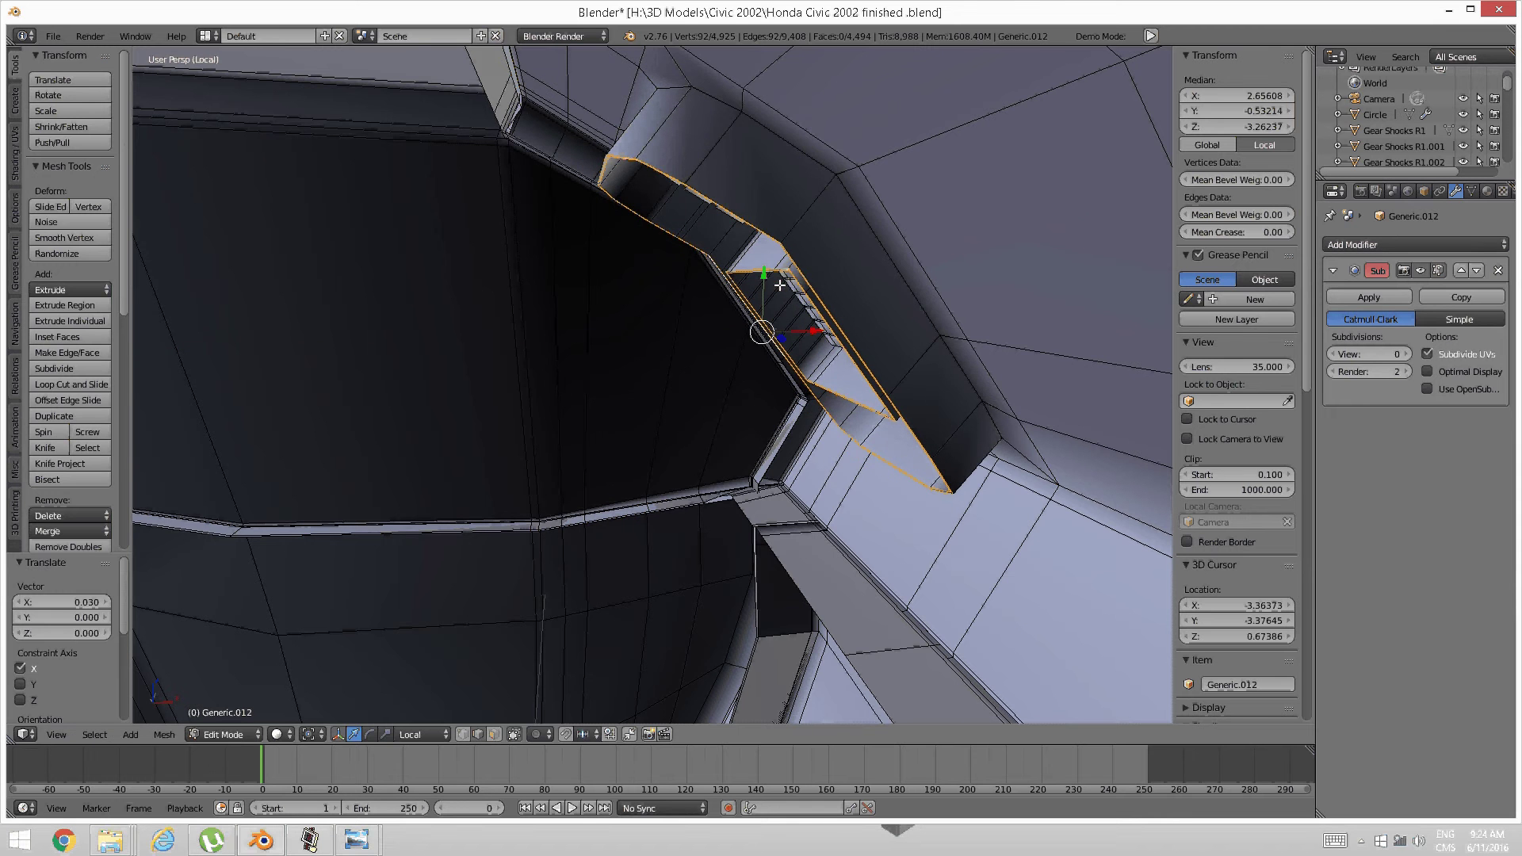
pyautogui.moveTo(764, 277); pyautogui.dragTo(764, 256)
pyautogui.moveTo(765, 256); pyautogui.dragTo(821, 279, button='middle')
pyautogui.moveTo(723, 277); pyautogui.dragTo(723, 280)
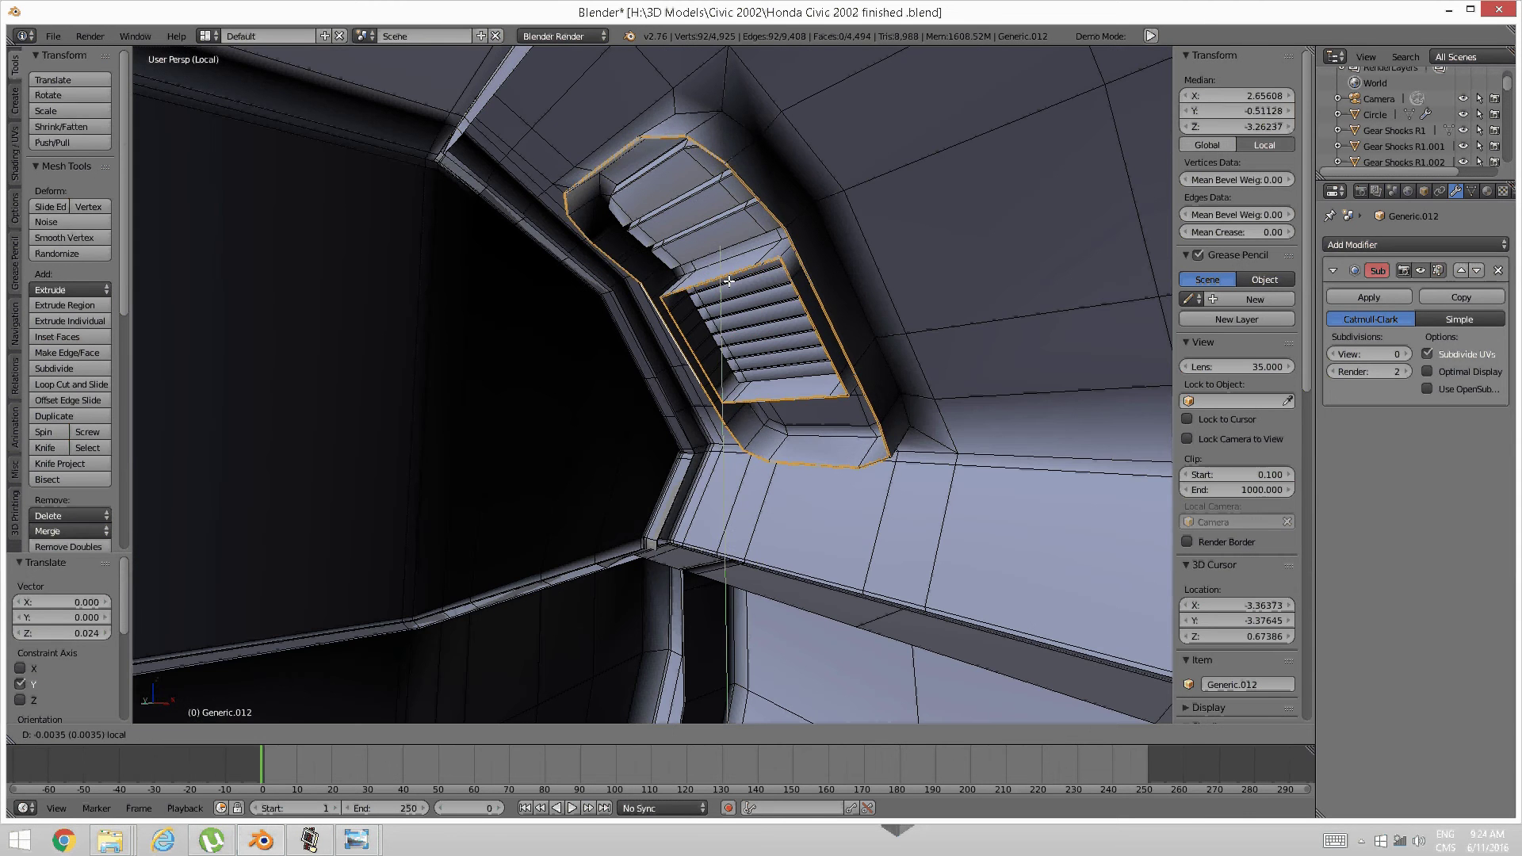
pyautogui.moveTo(723, 280); pyautogui.dragTo(745, 370, button='middle')
# Select the whole linked louvre panel and hide all the other geometry to isolate it
pyautogui.press('a')
pyautogui.rightClick(743, 371)
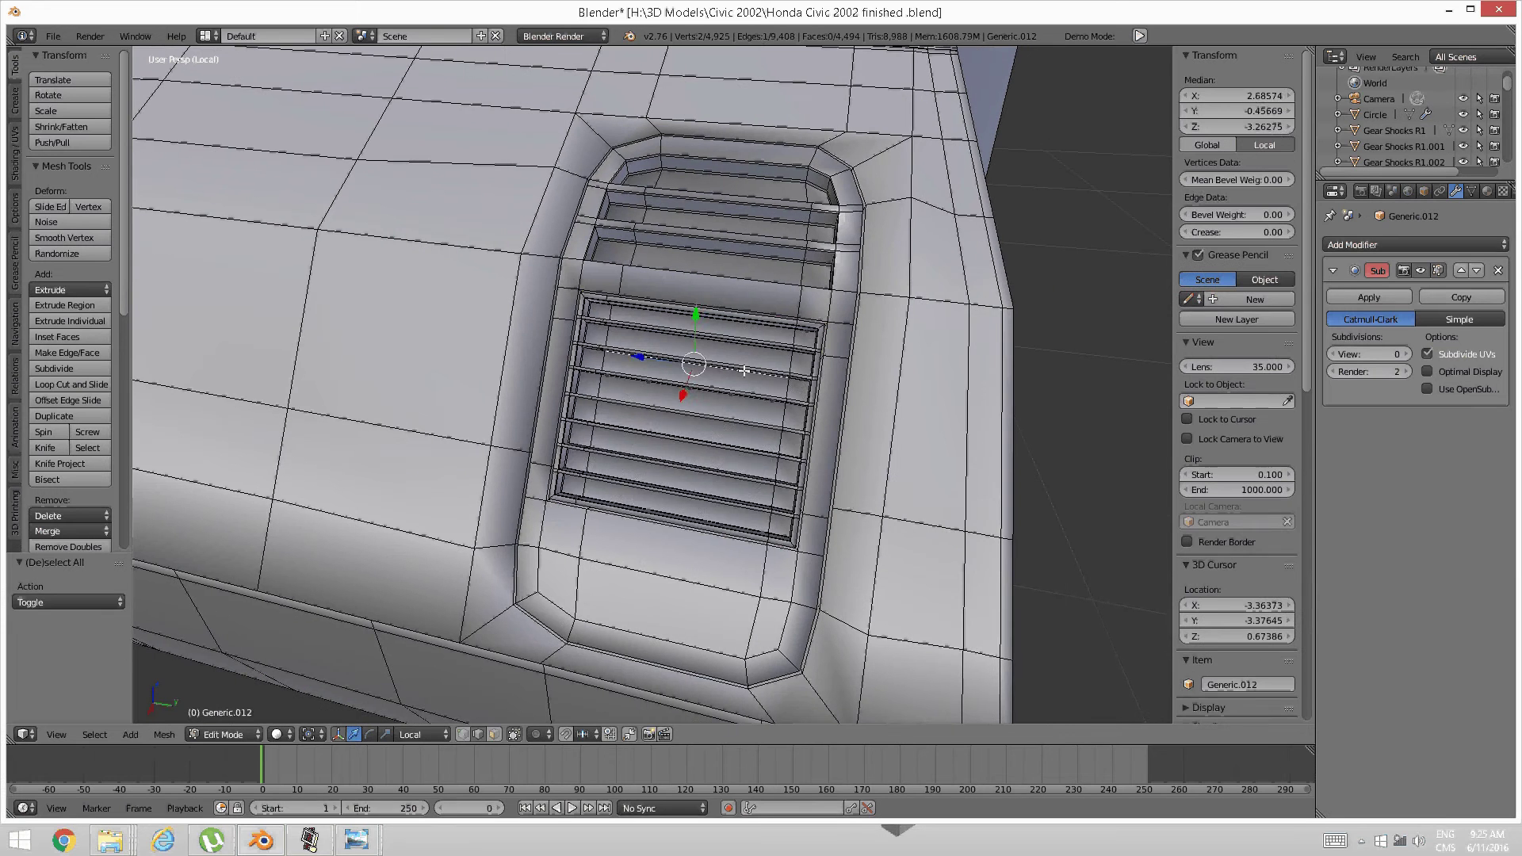
pyautogui.hotkey('ctrl', 'l')
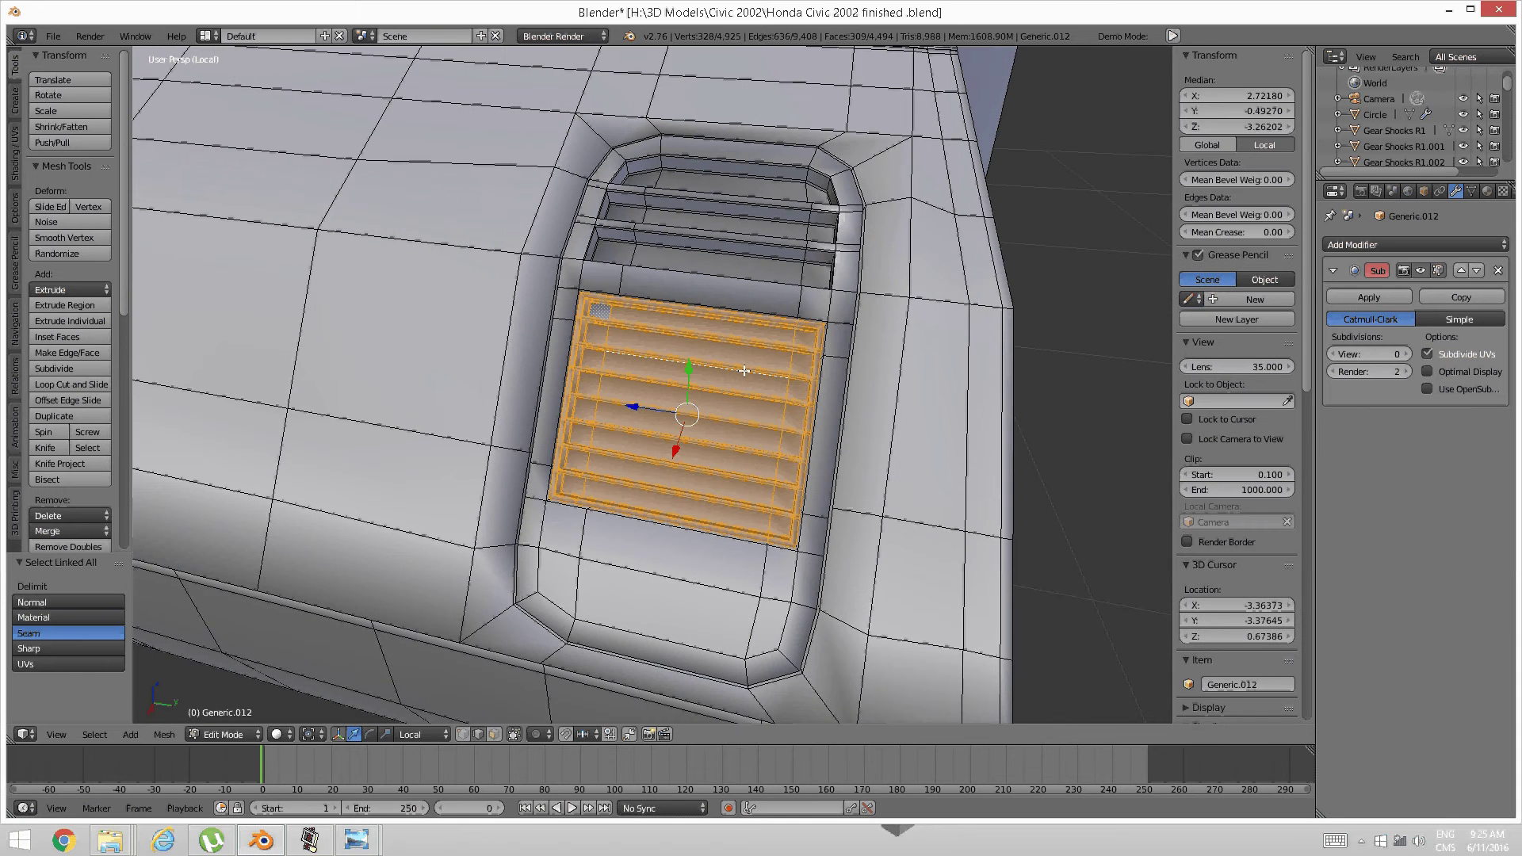
pyautogui.hotkey('ctrl', 'i')
pyautogui.press('h')
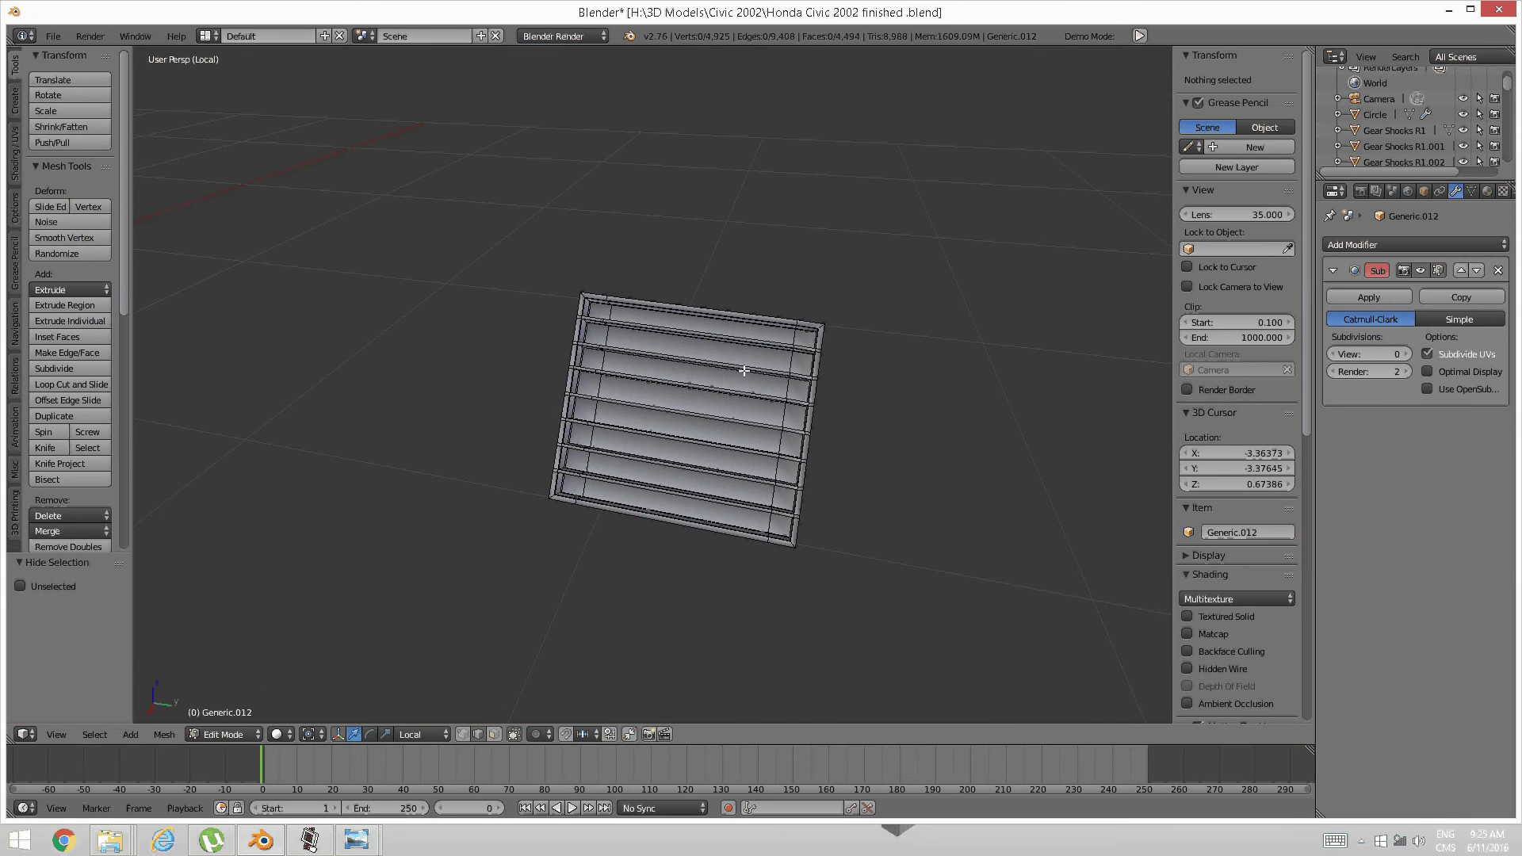
# Add one loop cut around the louvre panel's outer side walls, slid close to the front rim, and clear the selection
pyautogui.moveTo(744, 371); pyautogui.dragTo(645, 401, button='middle')
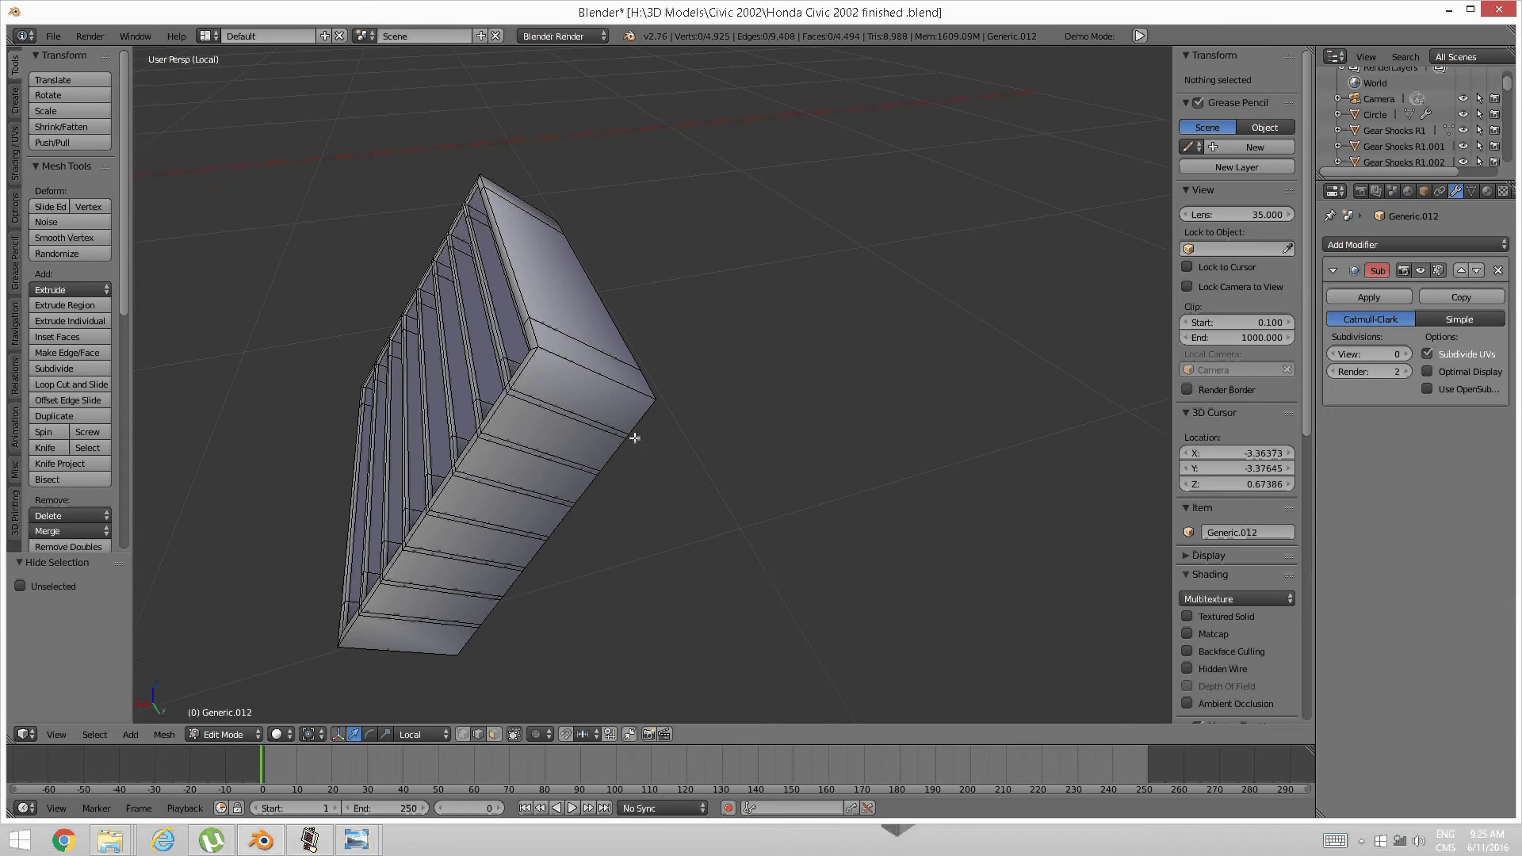
pyautogui.hotkey('ctrl', 'r')
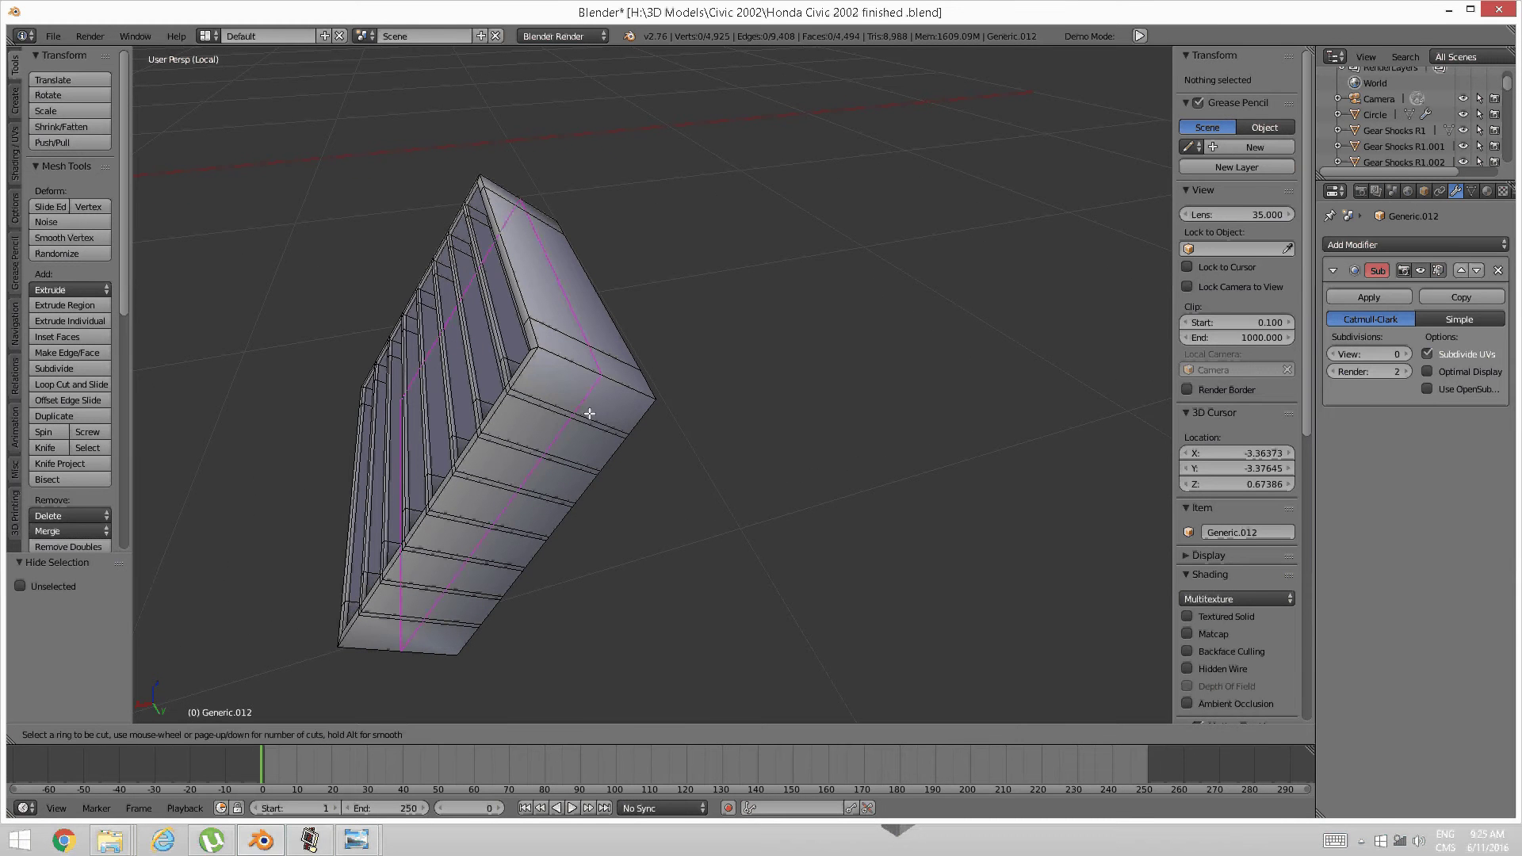
pyautogui.click(572, 408)
pyautogui.click(541, 385)
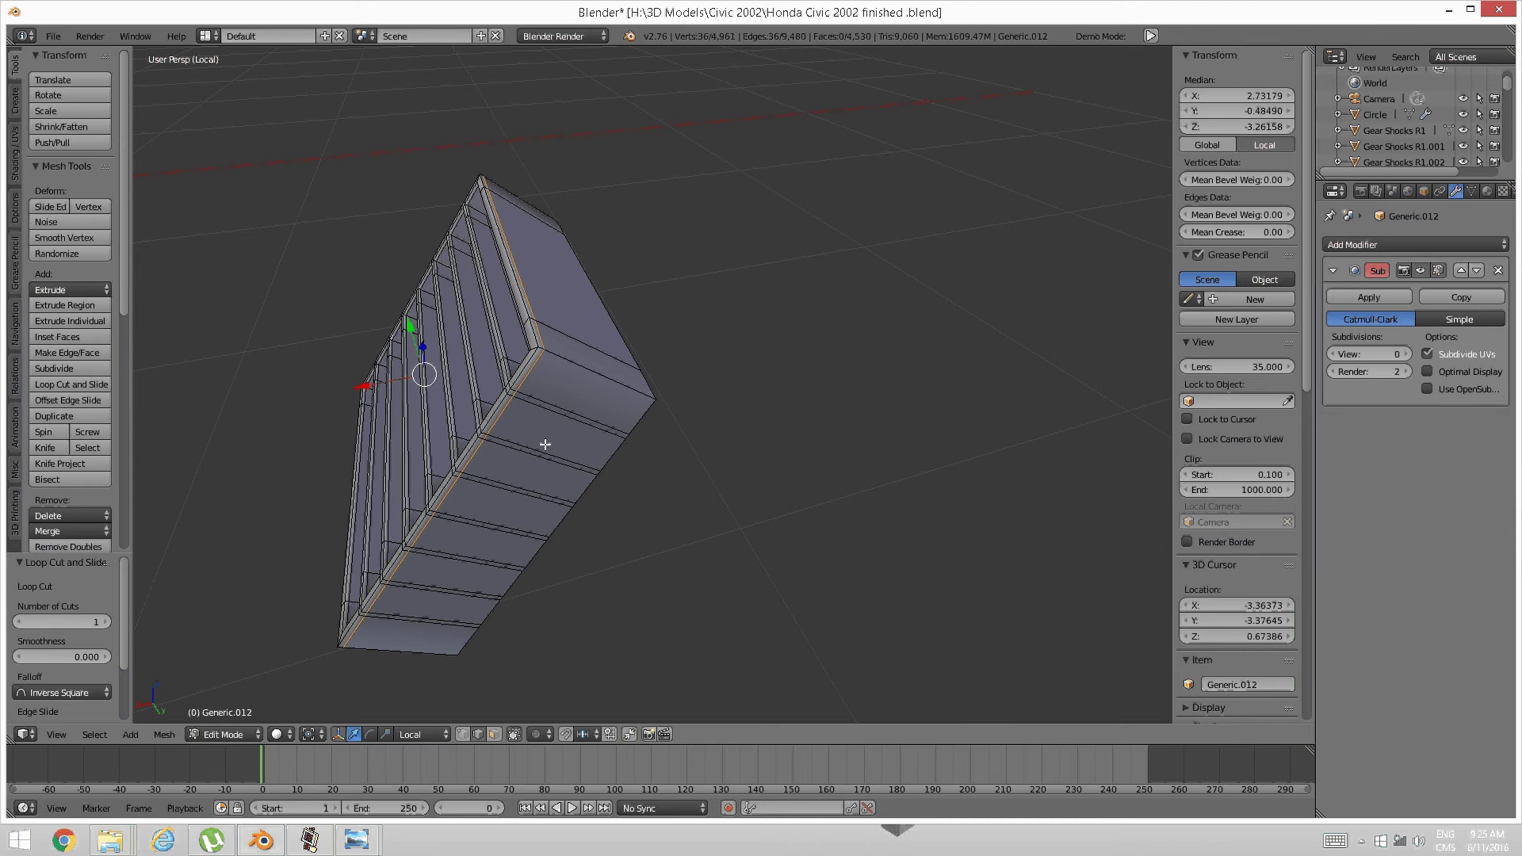
pyautogui.moveTo(546, 445); pyautogui.dragTo(603, 440, button='middle')
pyautogui.press('a')
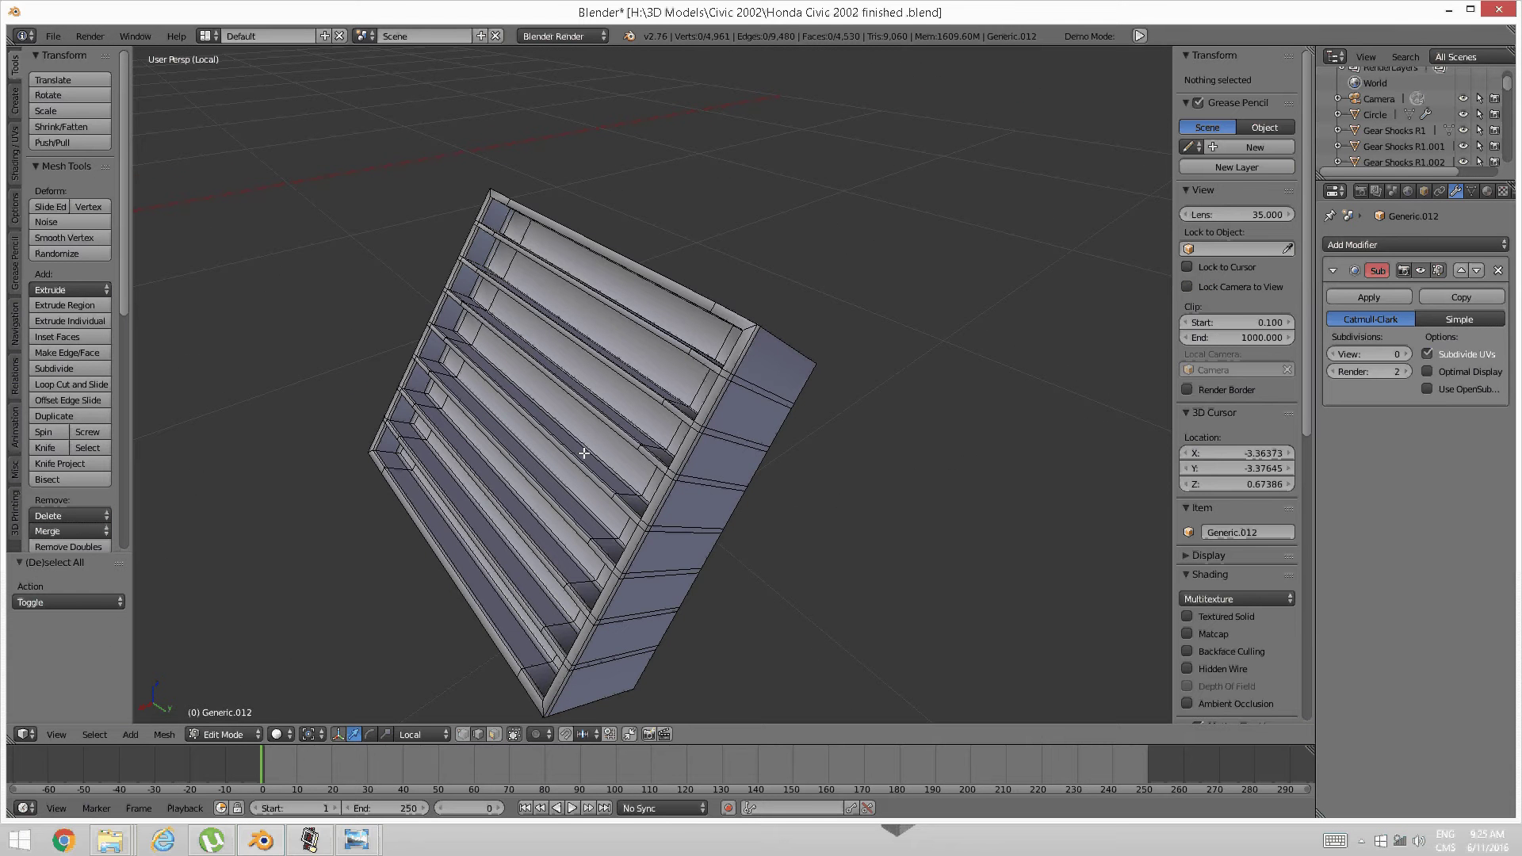
# Reveal all hidden geometry, select the whole linked vent frame, and hide everything else to isolate it
pyautogui.hotkey('alt', 'h')
pyautogui.press('a')
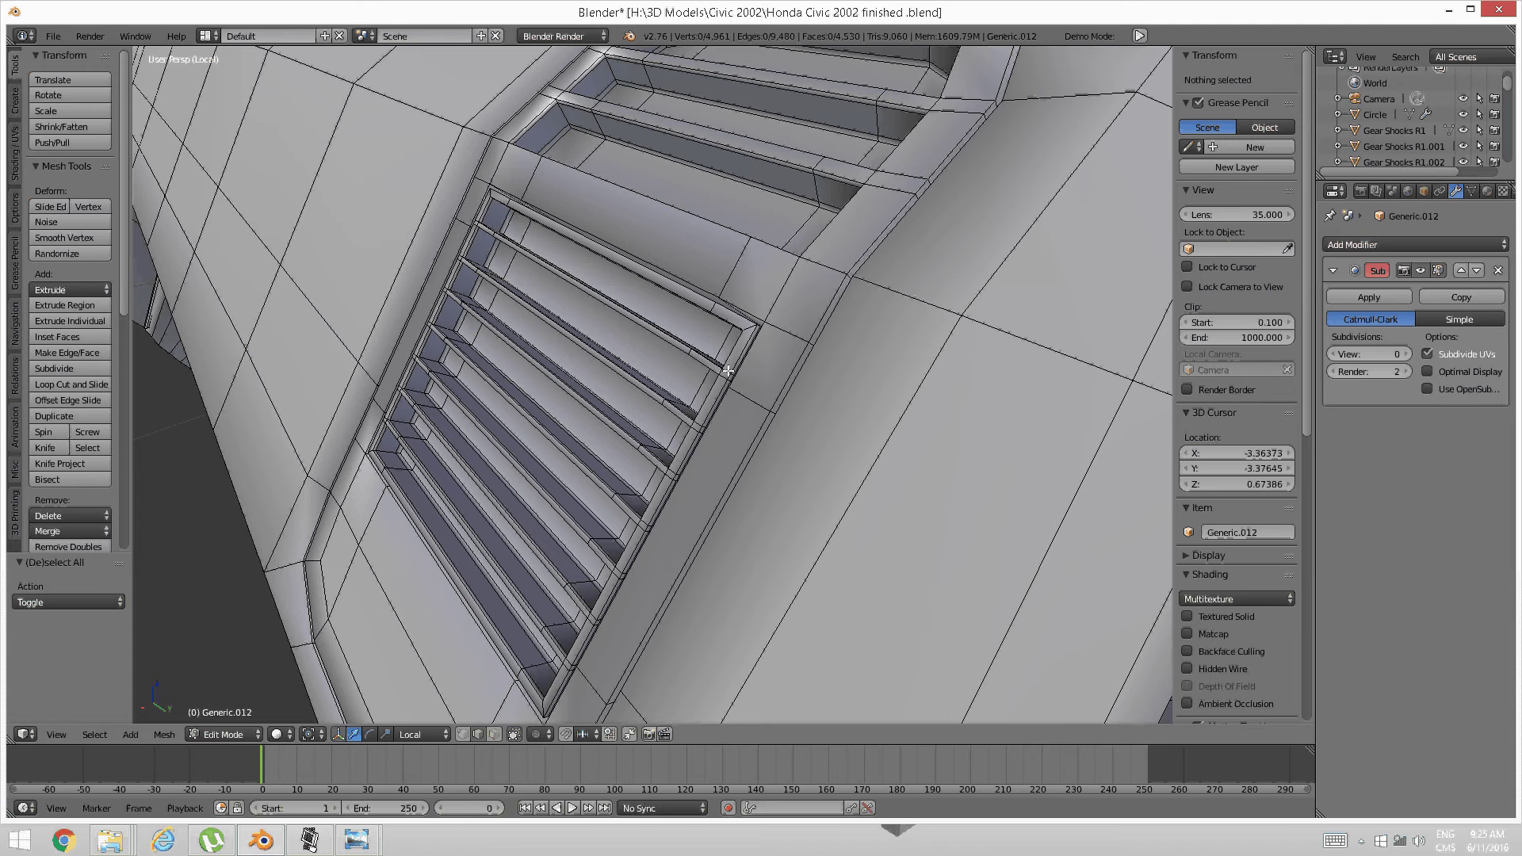
pyautogui.rightClick(785, 329)
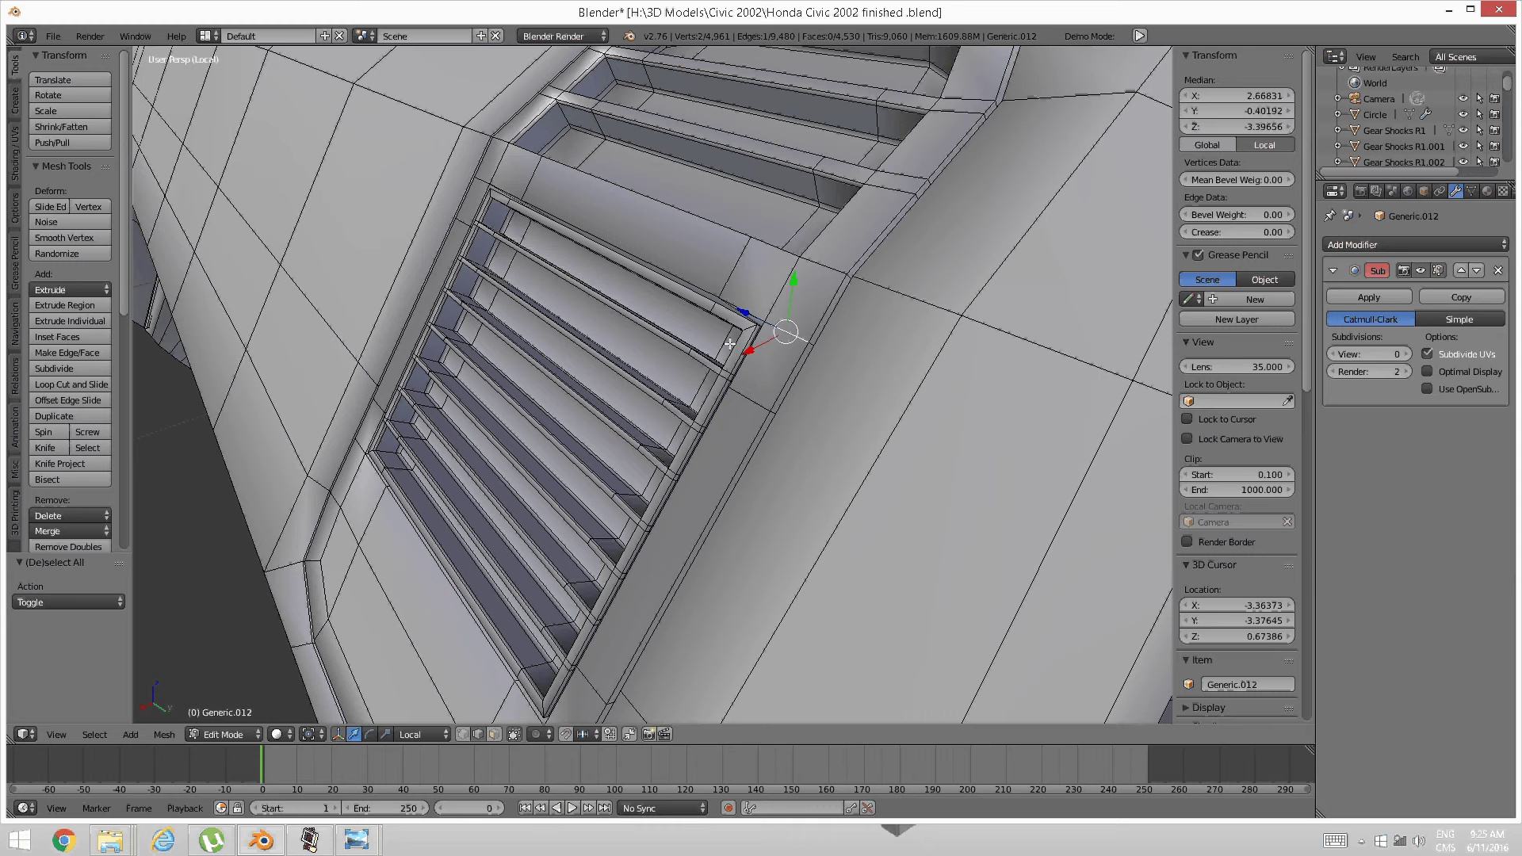
pyautogui.hotkey('ctrl', 'l')
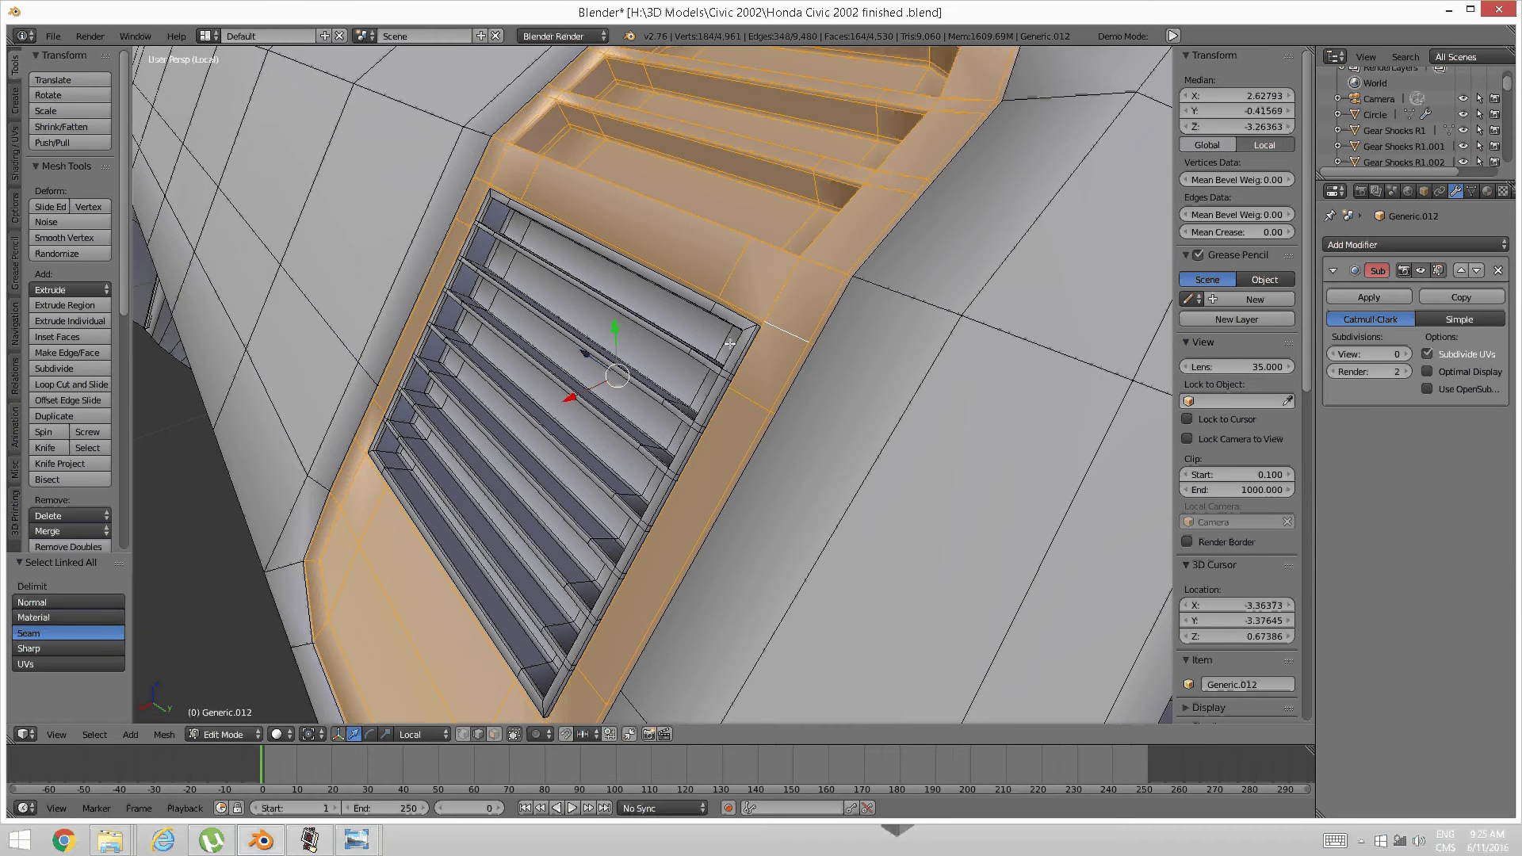
pyautogui.scroll(-1, 793, 316)
pyautogui.moveTo(792, 315); pyautogui.dragTo(834, 336, button='middle')
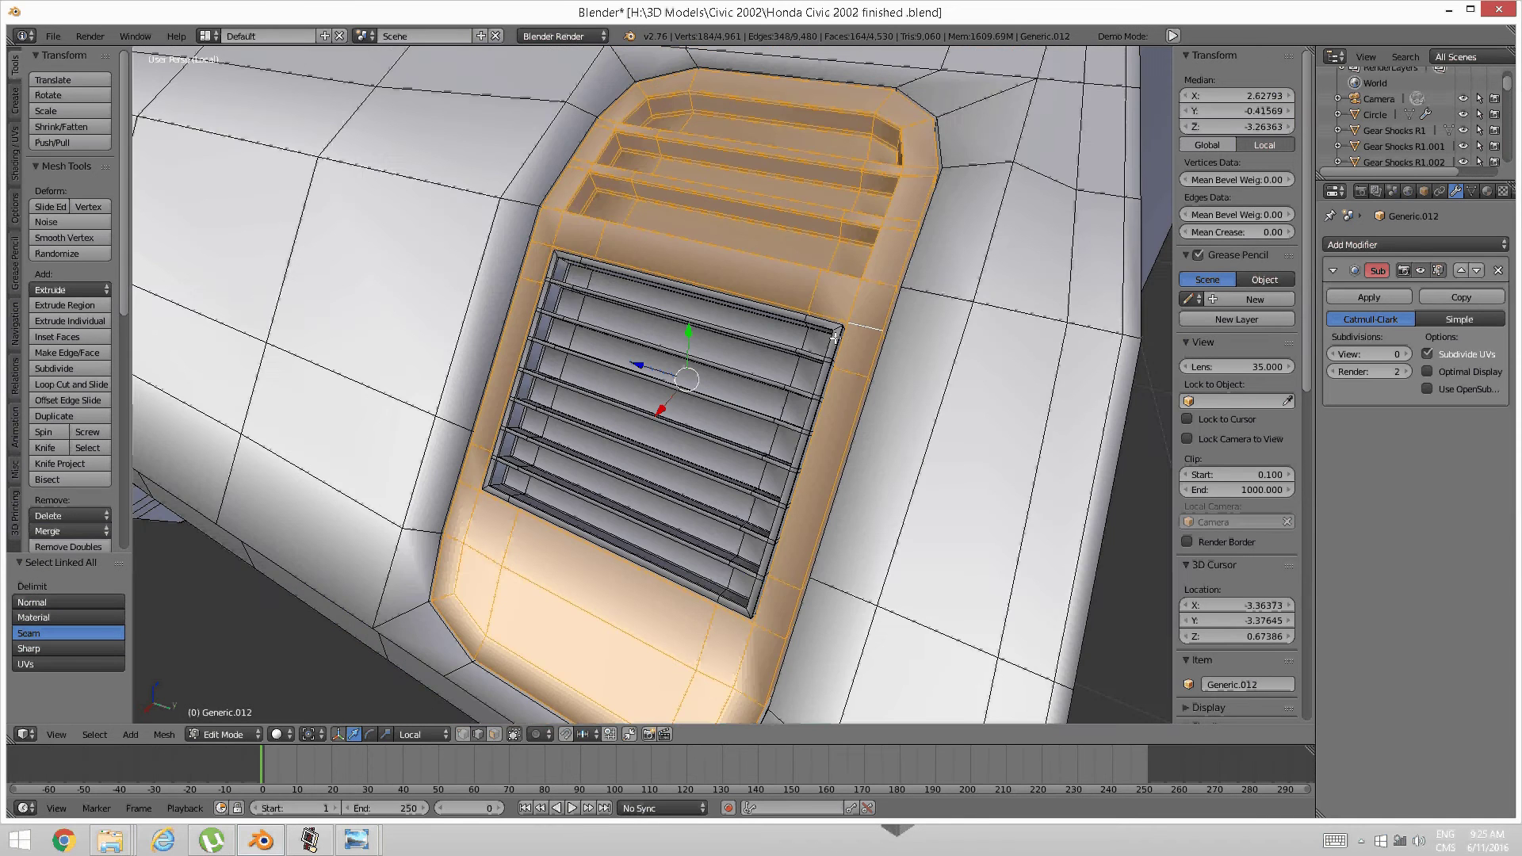
pyautogui.hotkey('ctrl', 'i')
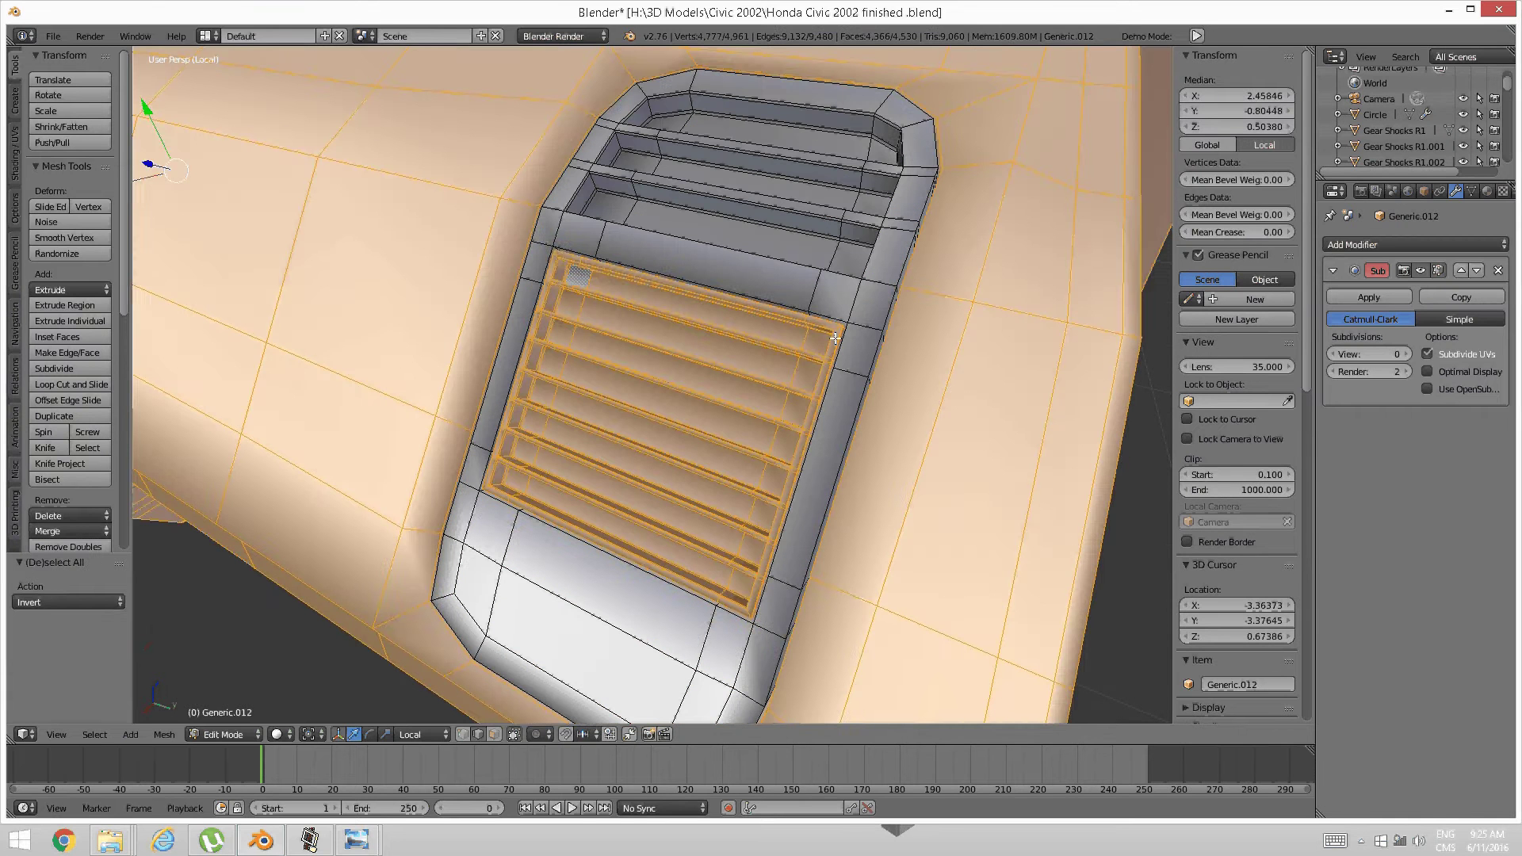
pyautogui.press('h')
# Add one loop cut around the vent frame's outer side walls, slid close to the front rim, and clear the selection
pyautogui.moveTo(835, 339); pyautogui.dragTo(779, 328, button='middle')
pyautogui.scroll(4, 760, 327)
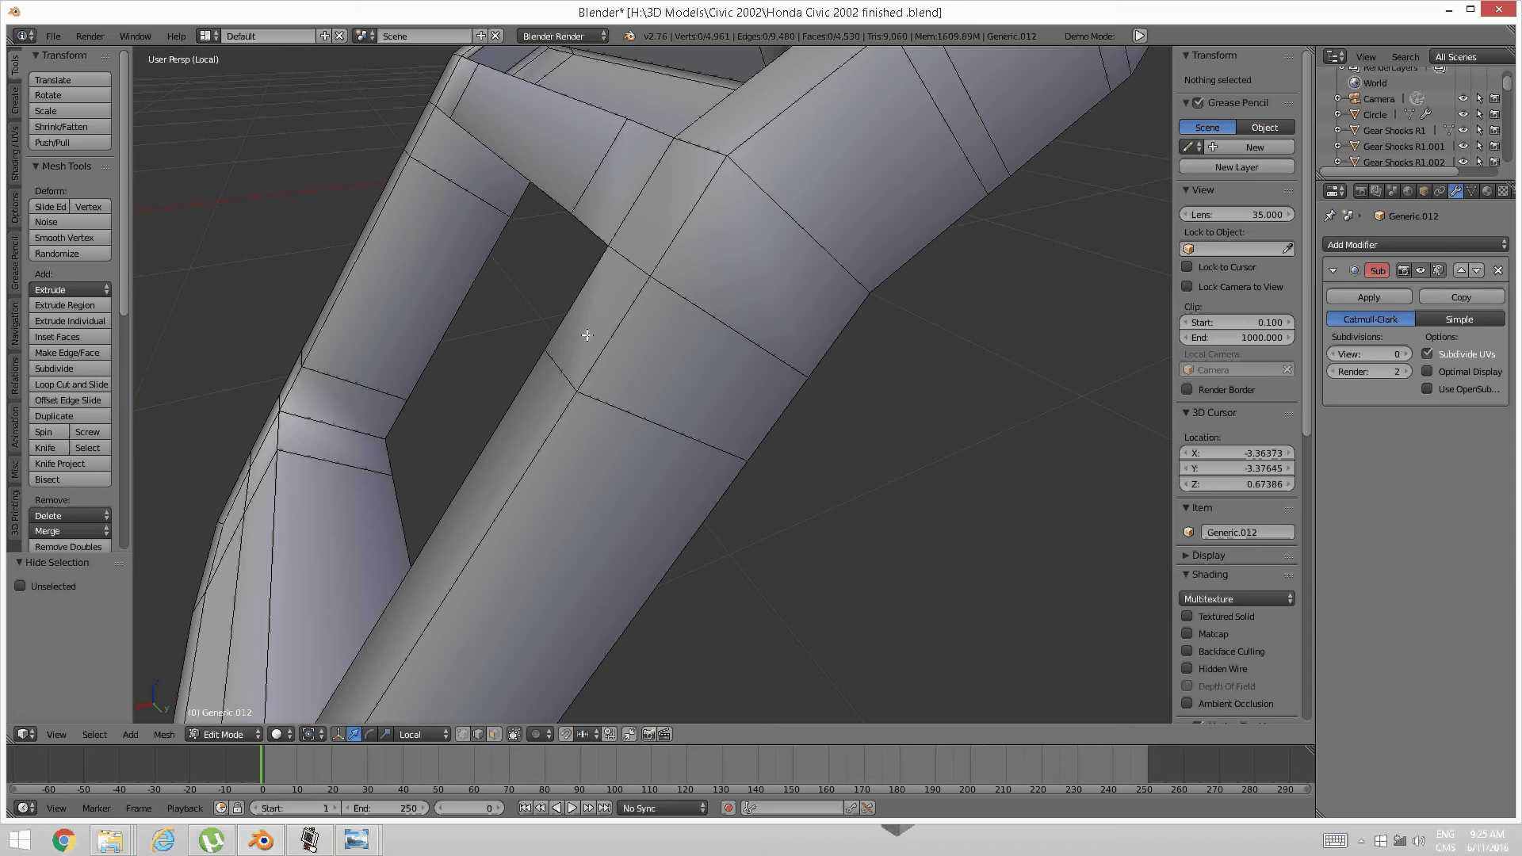
pyautogui.hotkey('ctrl', 'r')
pyautogui.click(669, 309)
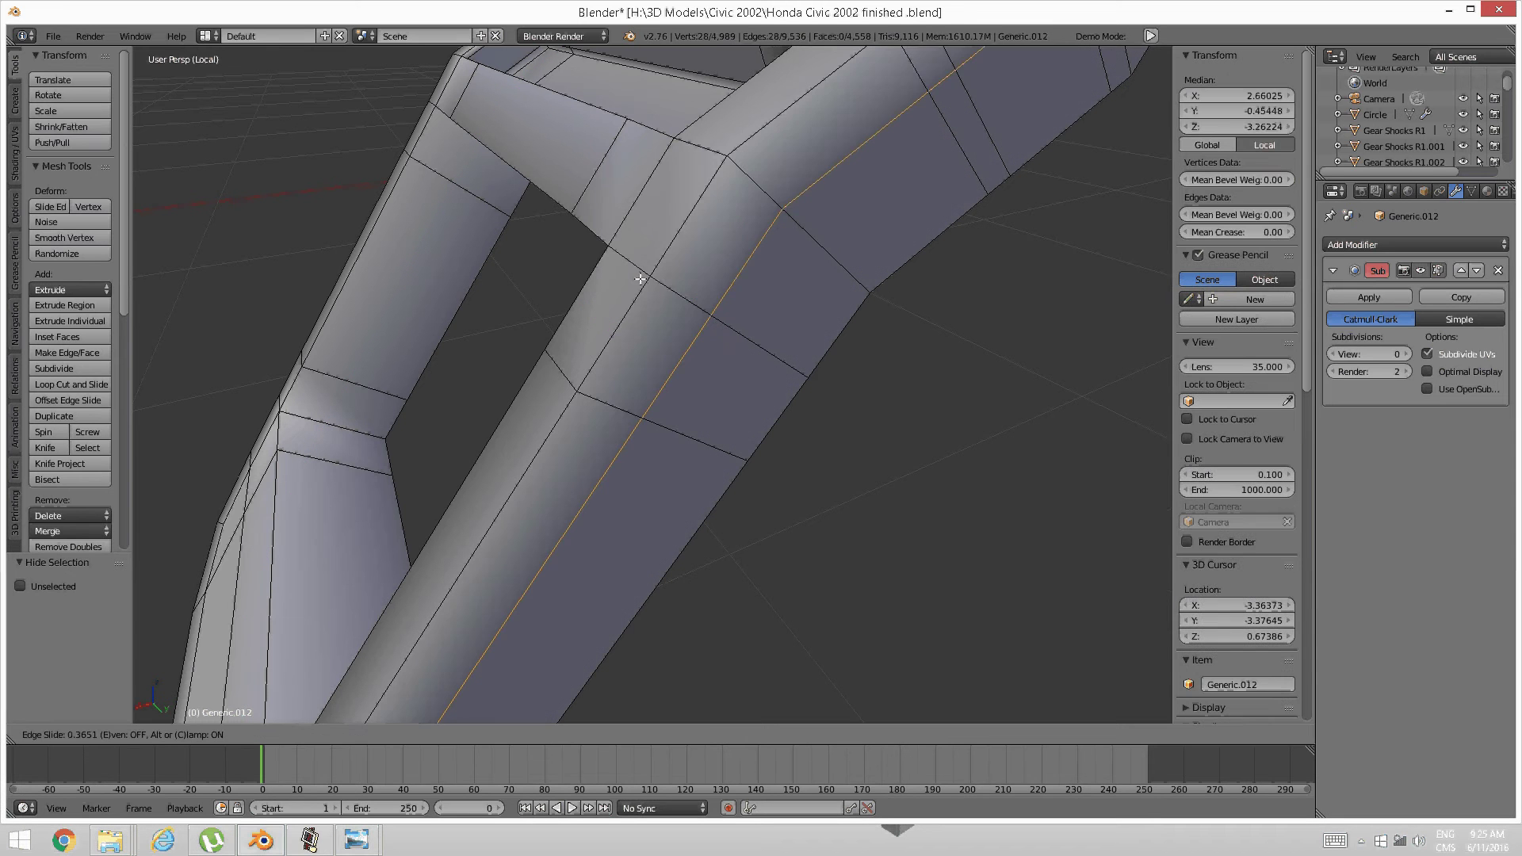
pyautogui.click(597, 261)
pyautogui.moveTo(597, 261); pyautogui.dragTo(631, 263, button='middle')
pyautogui.press('a')
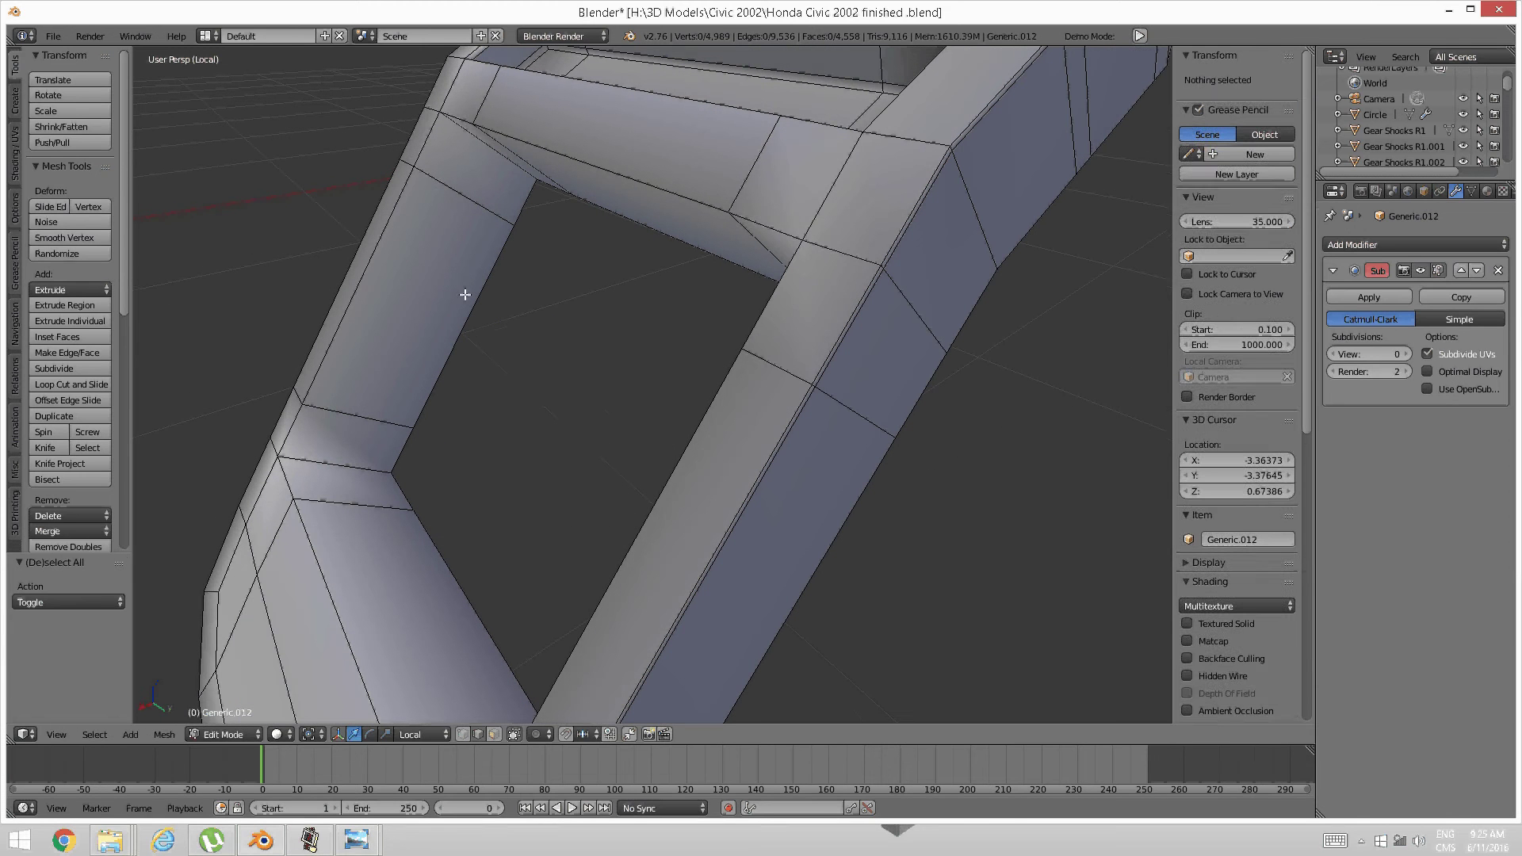
# Add one loop cut around the inner walls of the frame's large opening, slid close to the front edge, and clear the selection
pyautogui.hotkey('ctrl', 'r')
pyautogui.click(429, 207)
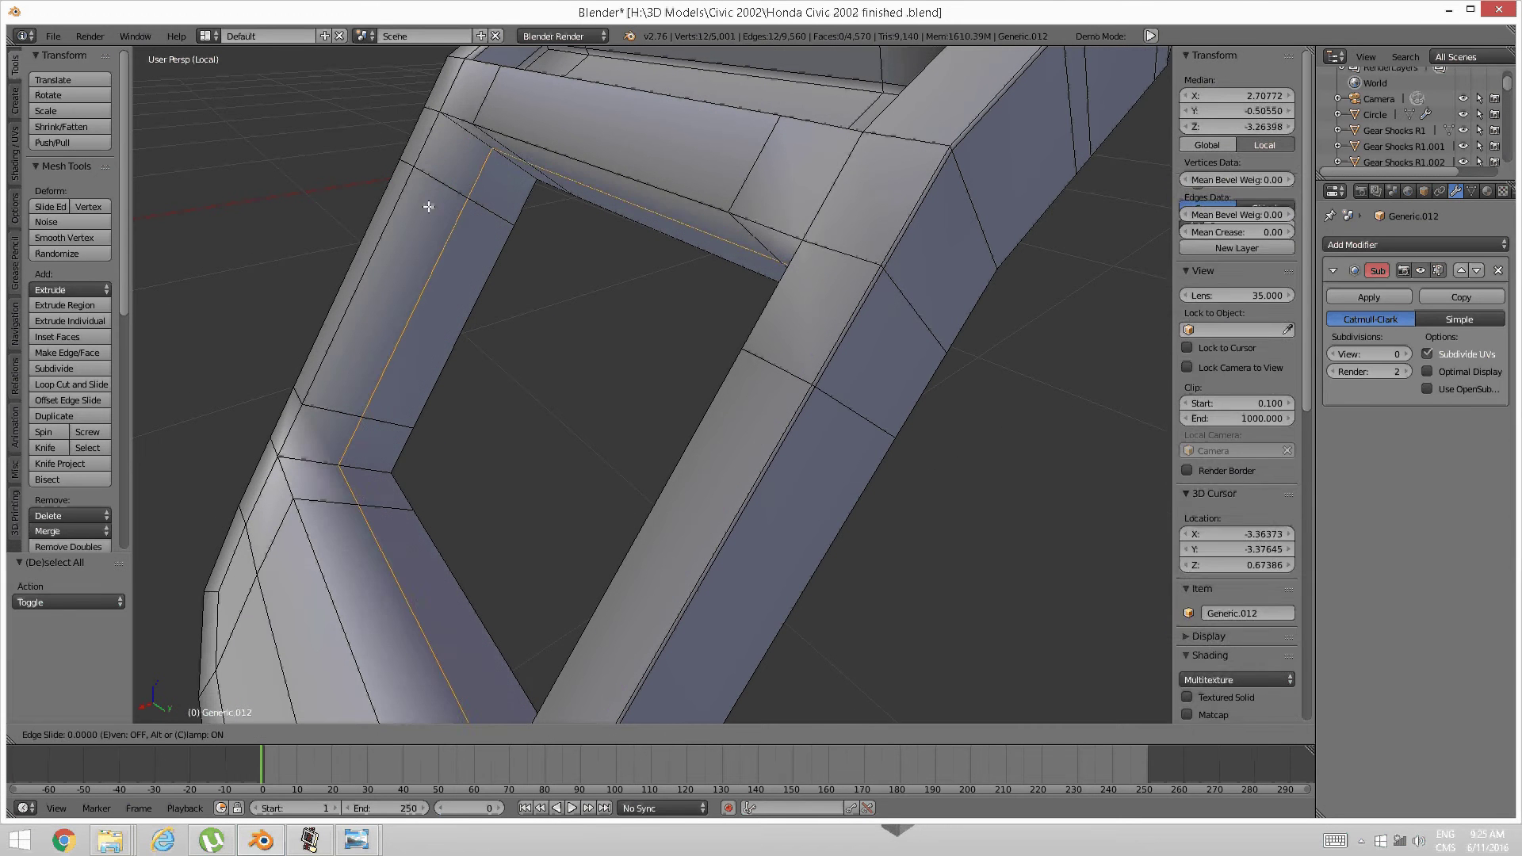
pyautogui.click(390, 167)
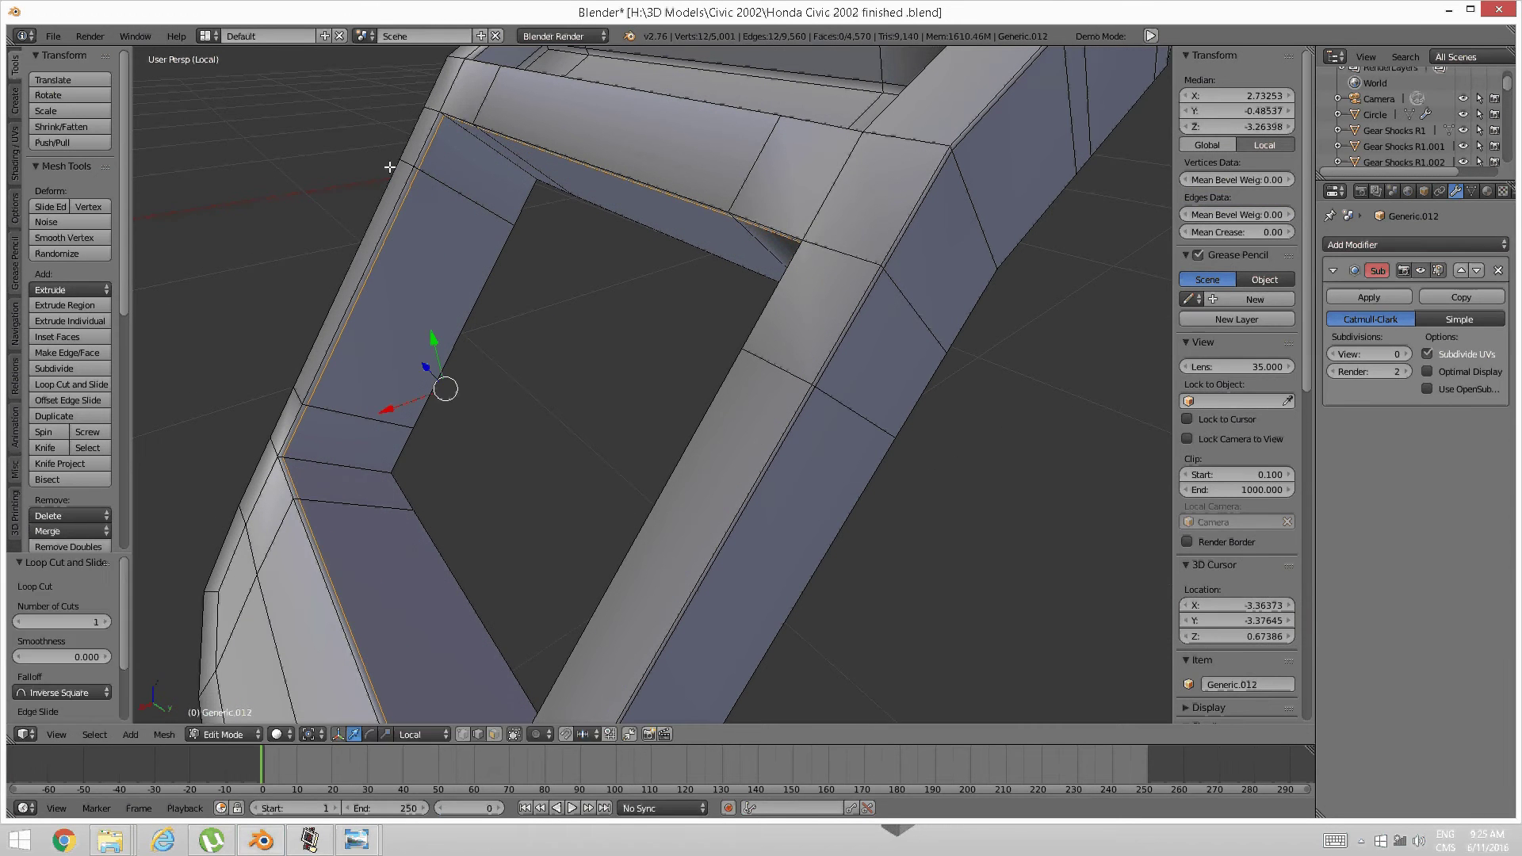
pyautogui.press('a')
pyautogui.scroll(-5, 389, 168)
pyautogui.moveTo(453, 224); pyautogui.dragTo(619, 386, button='middle')
pyautogui.scroll(4, 704, 306)
pyautogui.scroll(-3, 584, 376)
pyautogui.scroll(3, 605, 384)
pyautogui.scroll(-4, 602, 385)
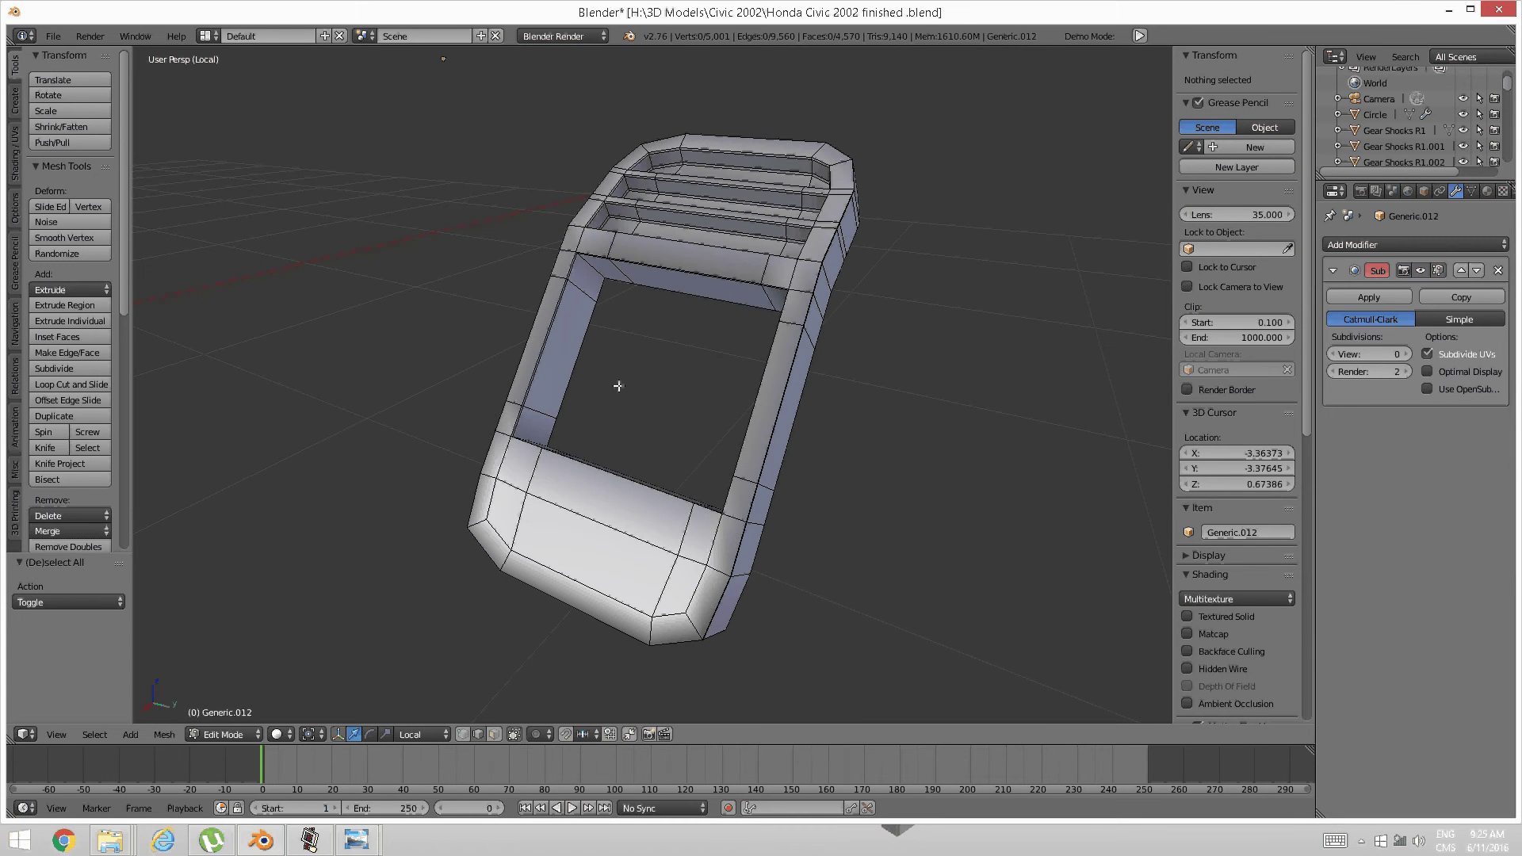
# Reveal the hidden geometry, select the linked body panel surrounding the vent, and hide everything else
pyautogui.hotkey('alt', 'h')
pyautogui.press('a')
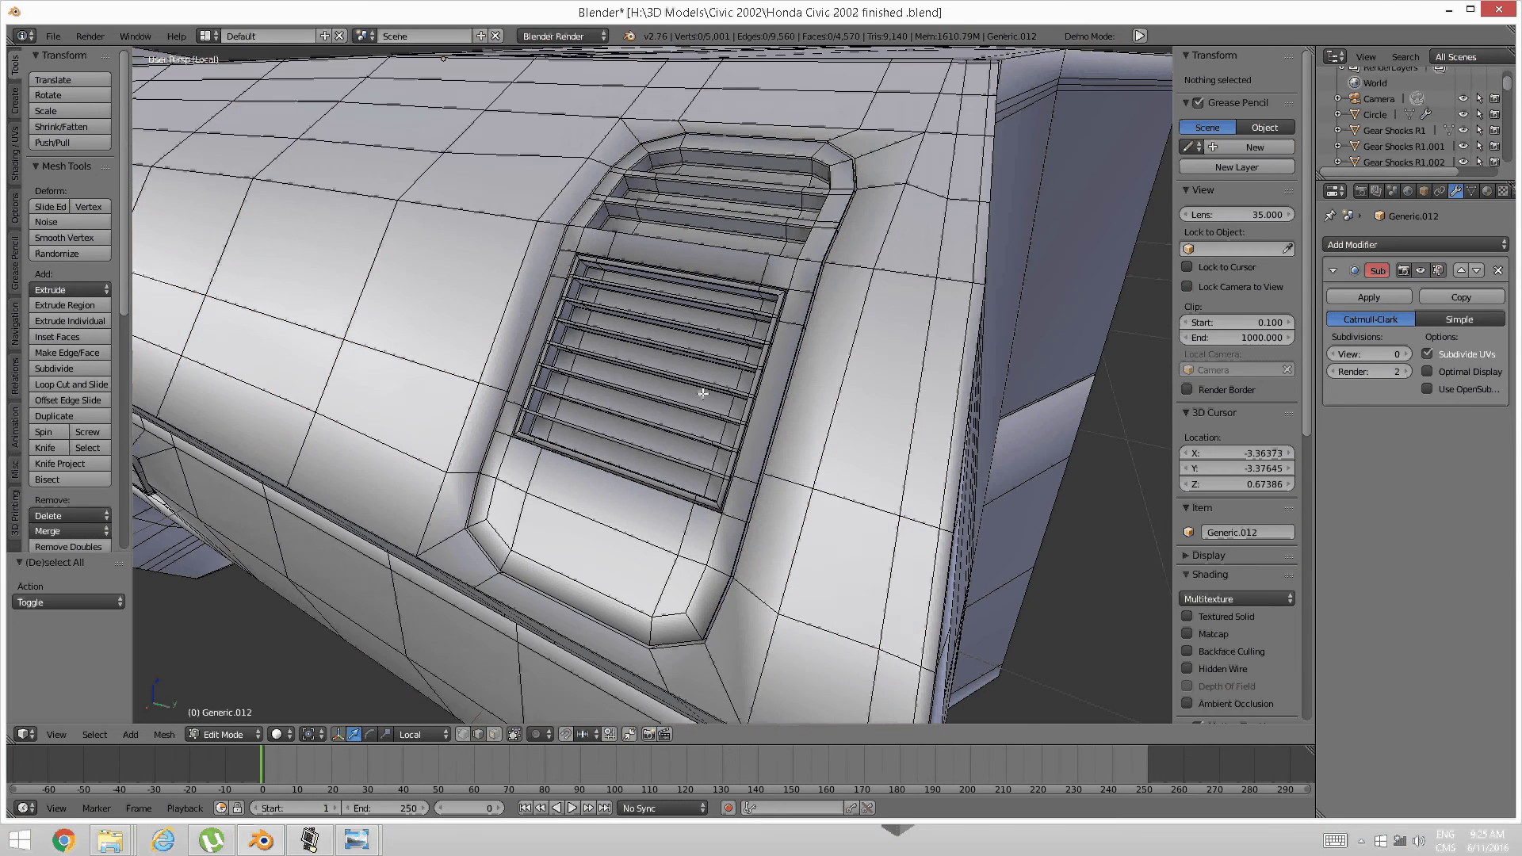
pyautogui.moveTo(702, 393); pyautogui.dragTo(758, 390, button='middle')
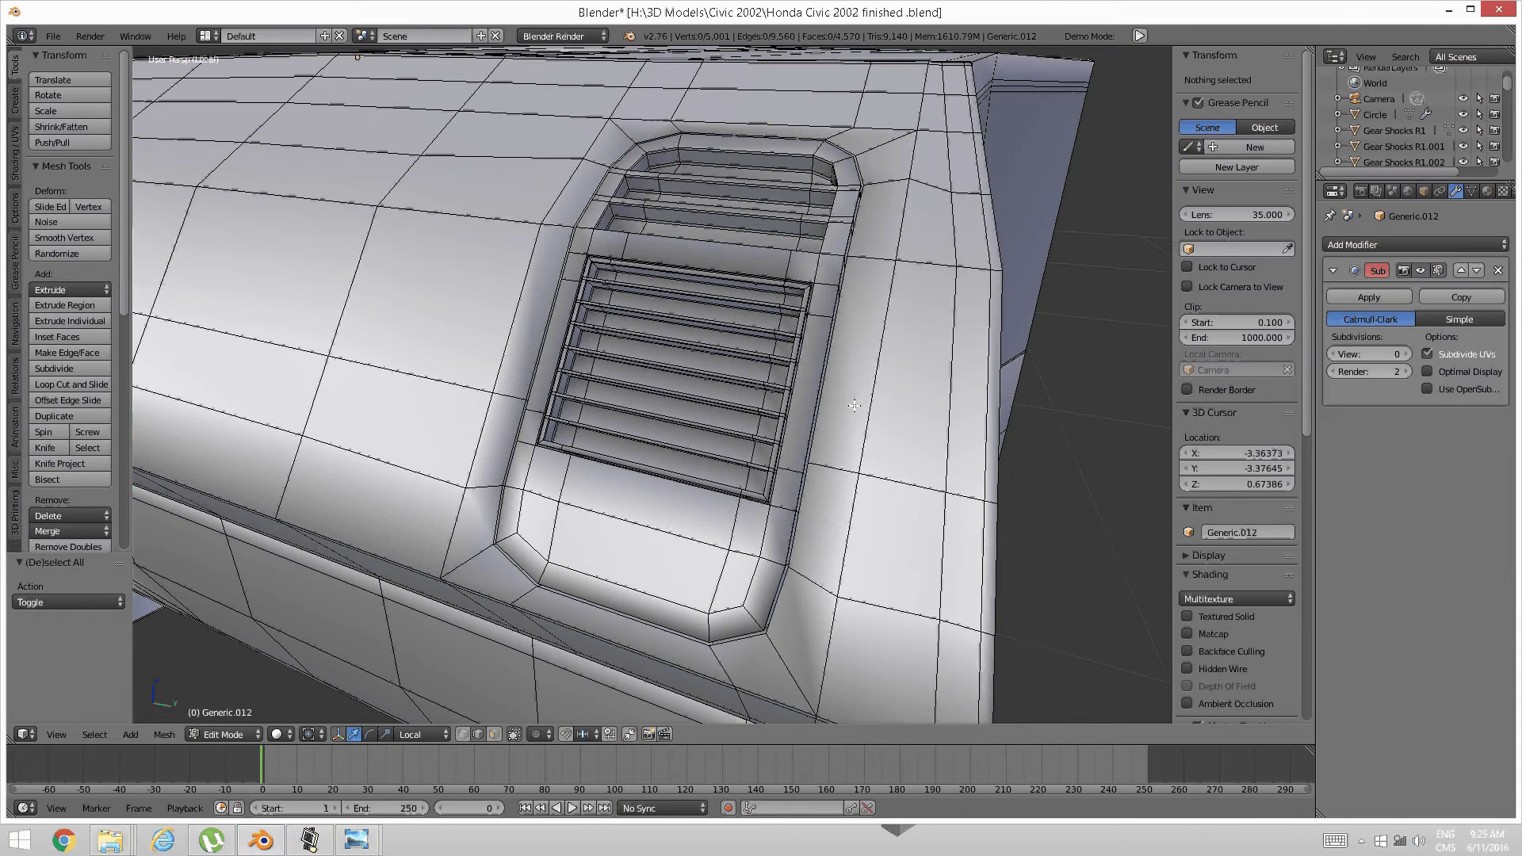
pyautogui.rightClick(861, 458)
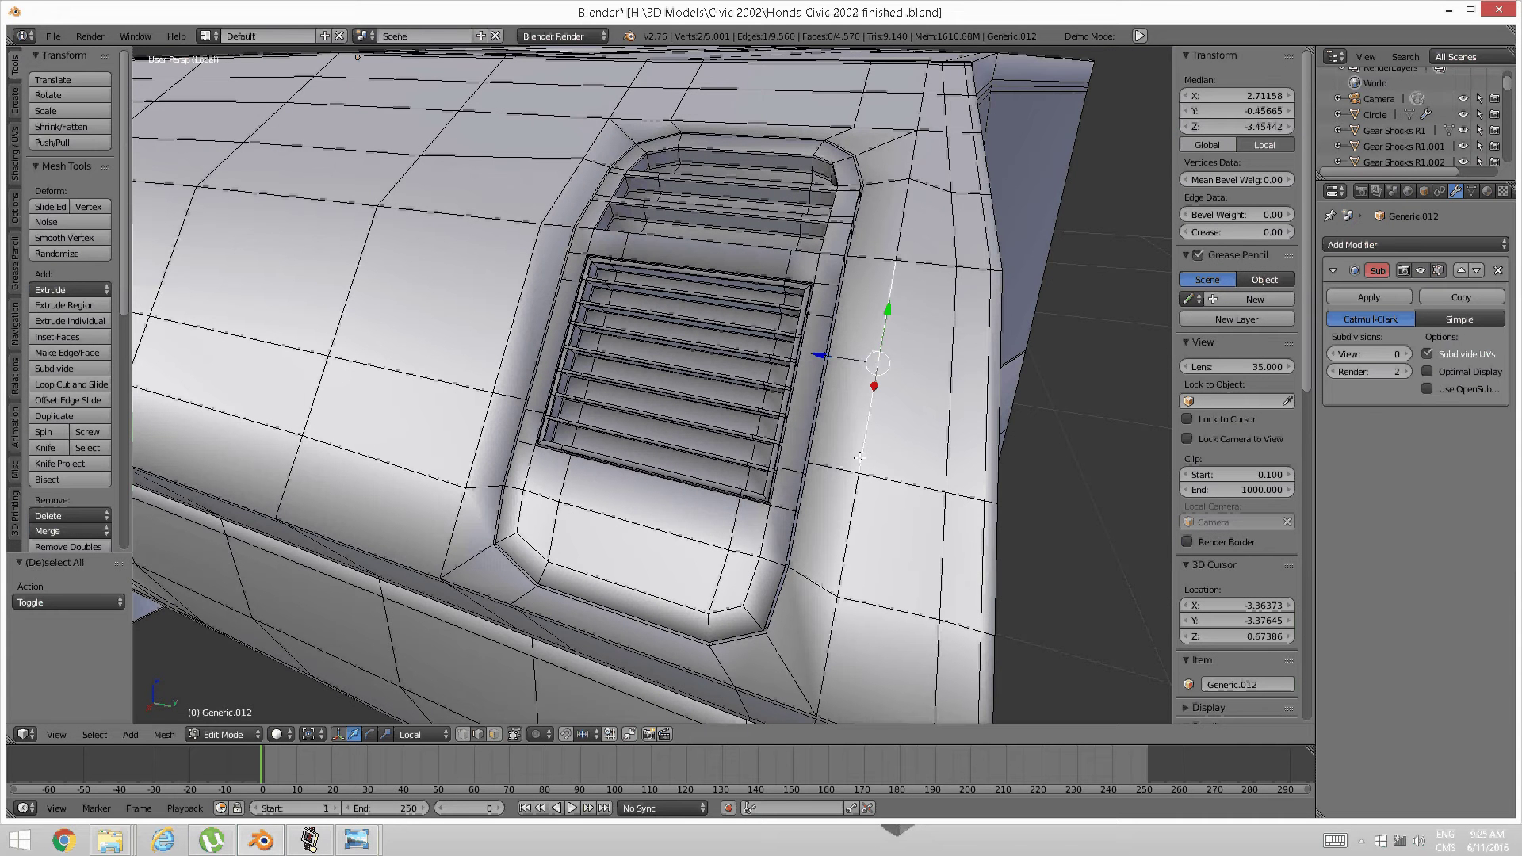
pyautogui.hotkey('ctrl', 'l')
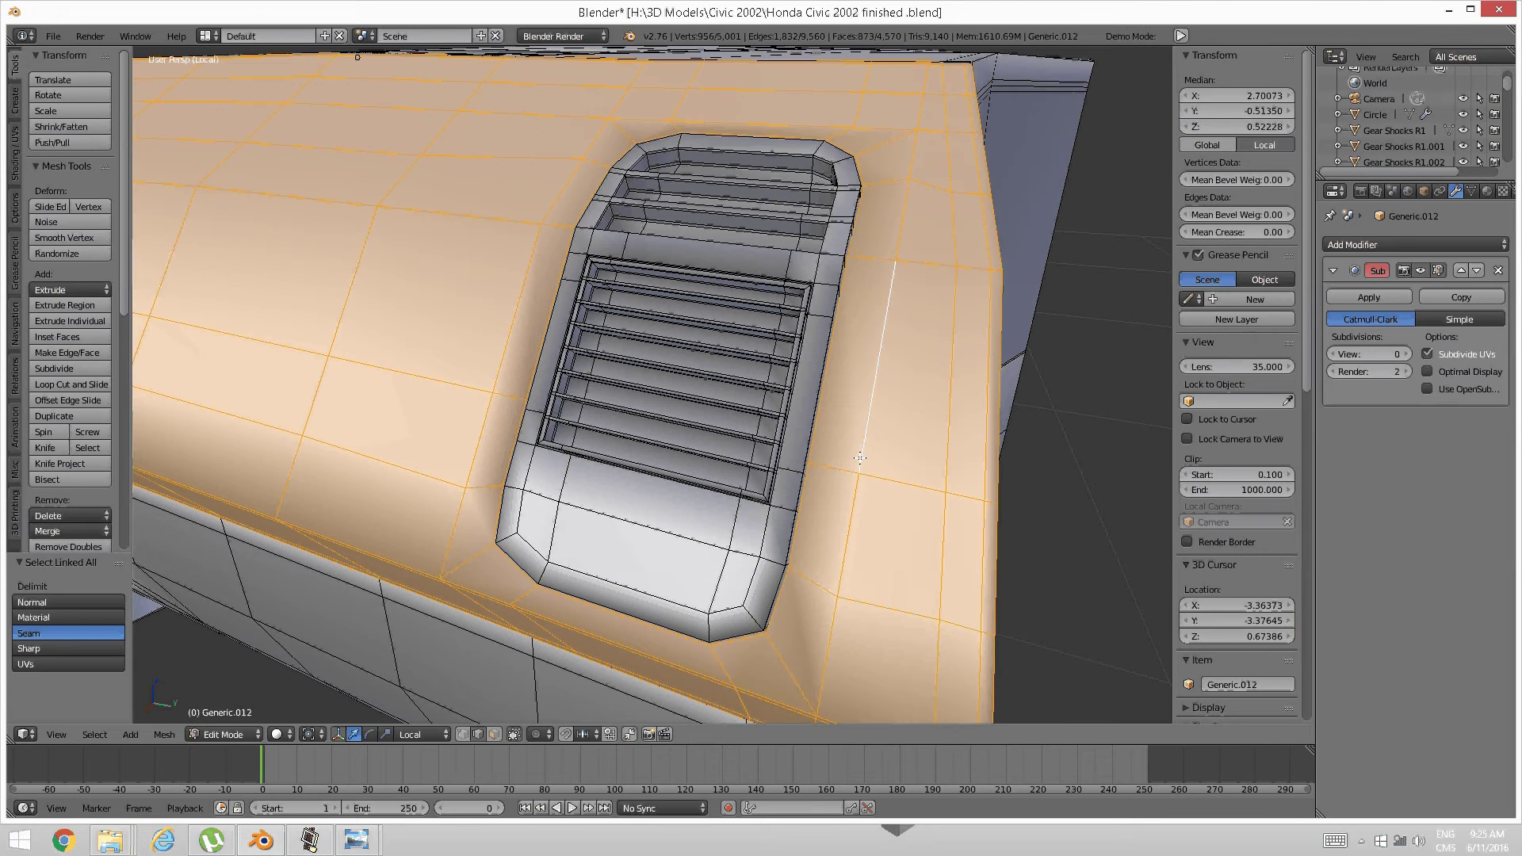
pyautogui.hotkey('ctrl', 'i')
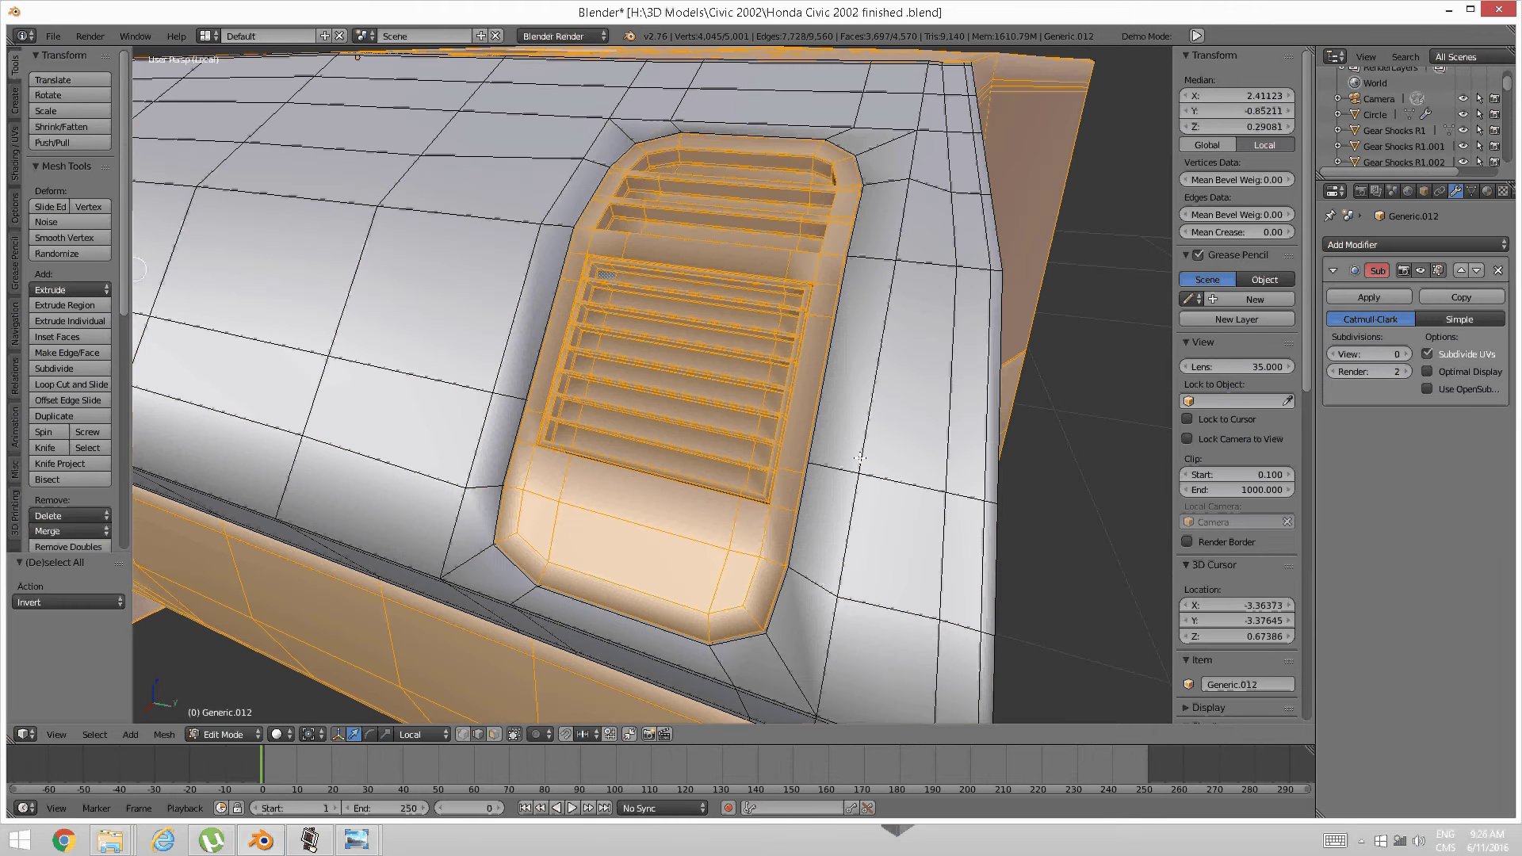
pyautogui.press('h')
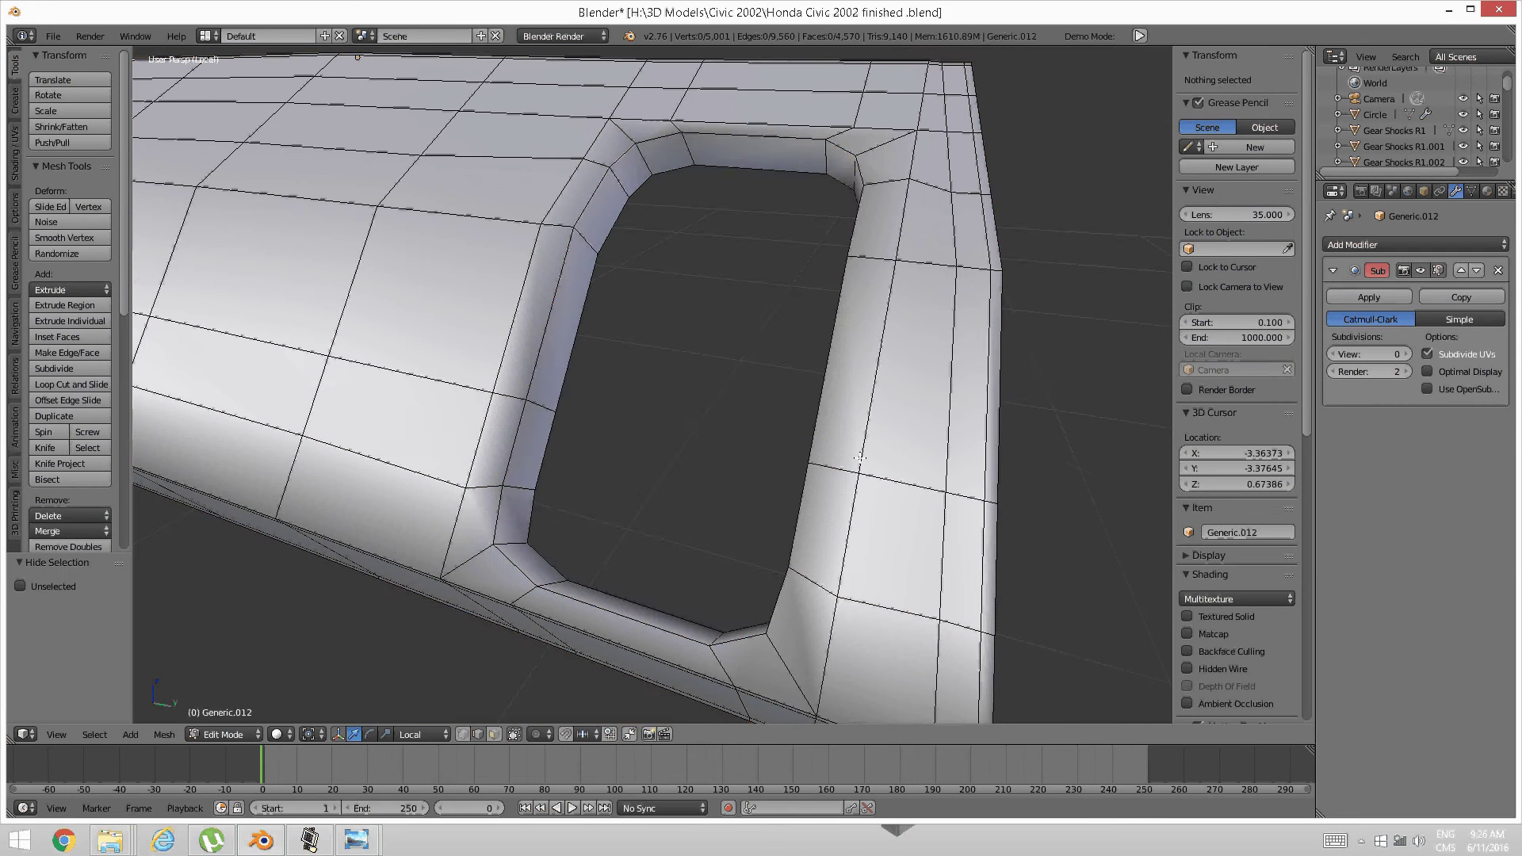
# Add one loop cut around the recessed walls of the body panel's vent opening, slid close to the outer edge, and clear the selection
pyautogui.moveTo(861, 457); pyautogui.dragTo(486, 459, button='middle')
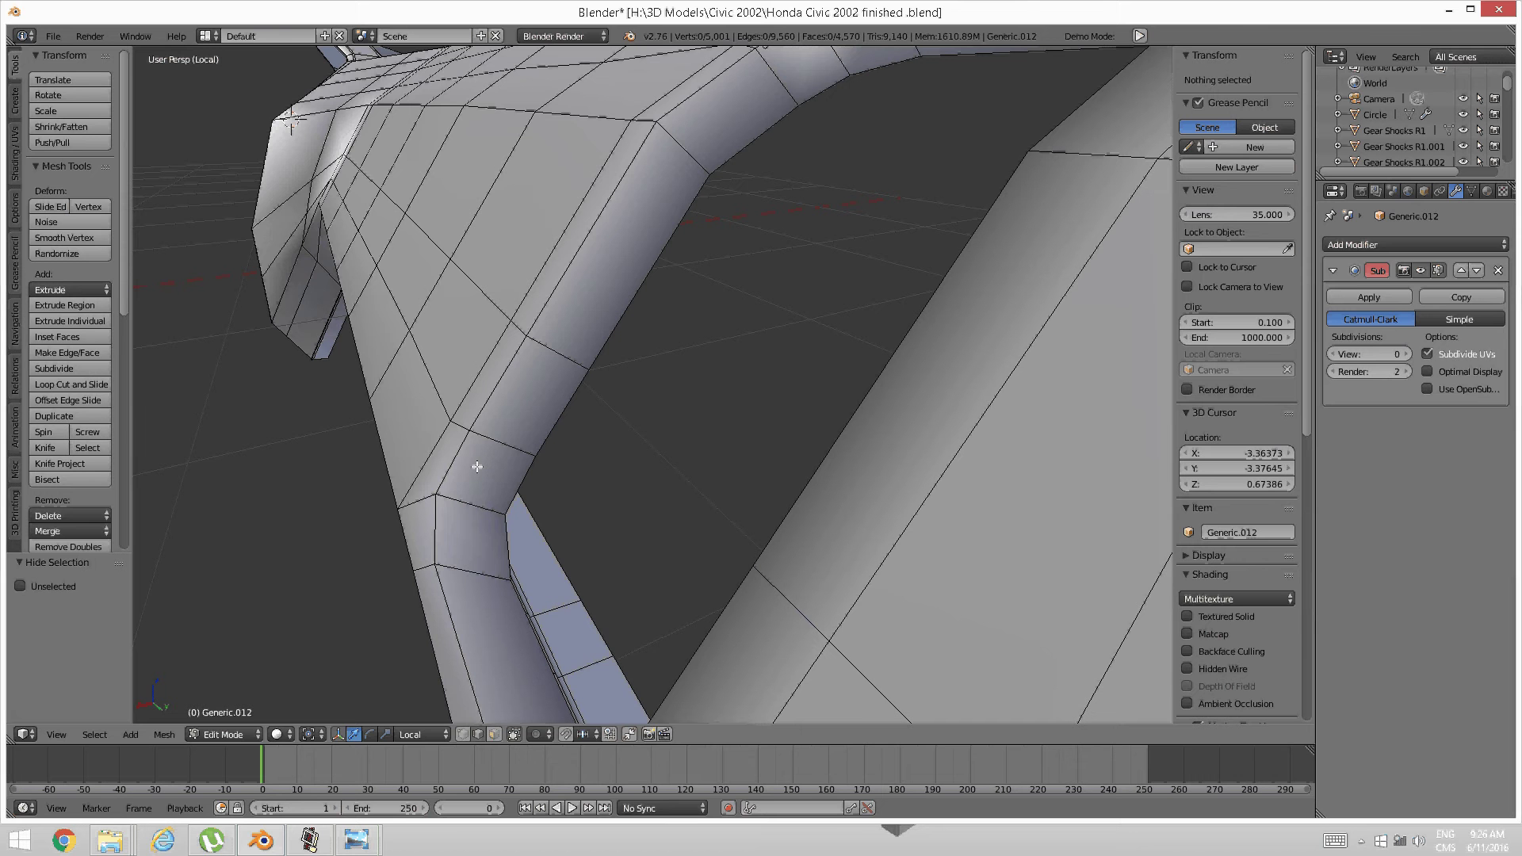
pyautogui.hotkey('ctrl', 'r')
pyautogui.click(471, 481)
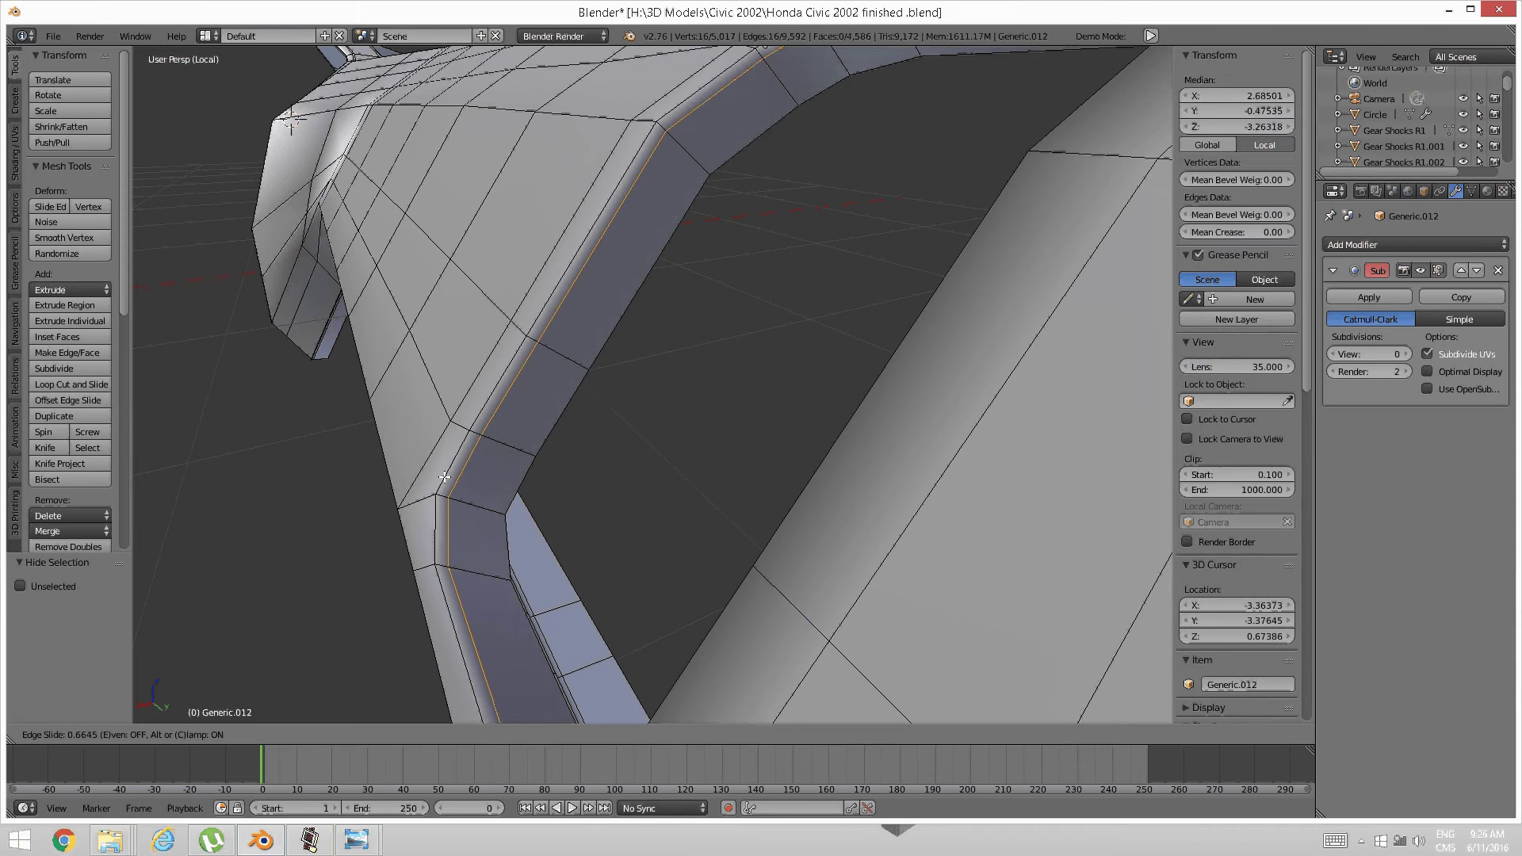
pyautogui.click(440, 475)
pyautogui.press('a')
# Reveal all hidden geometry and set the Subdivision Surface modifier's view level to 2
pyautogui.scroll(-4, 475, 440)
pyautogui.moveTo(479, 438); pyautogui.dragTo(630, 441, button='middle')
pyautogui.hotkey('alt', 'h')
pyautogui.press('a')
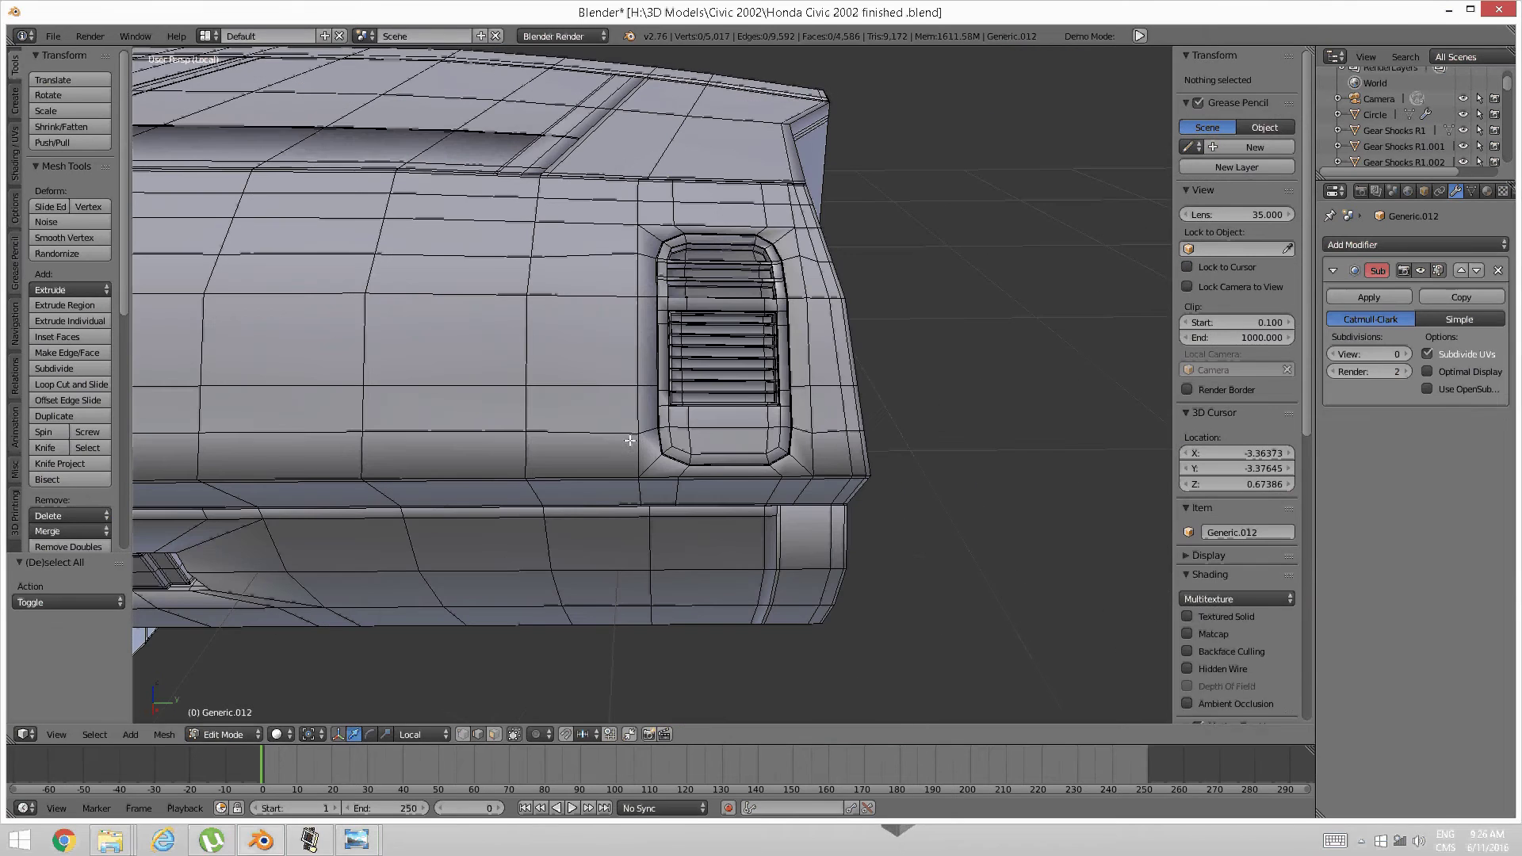
pyautogui.click(1410, 354)
pyautogui.click(1409, 355)
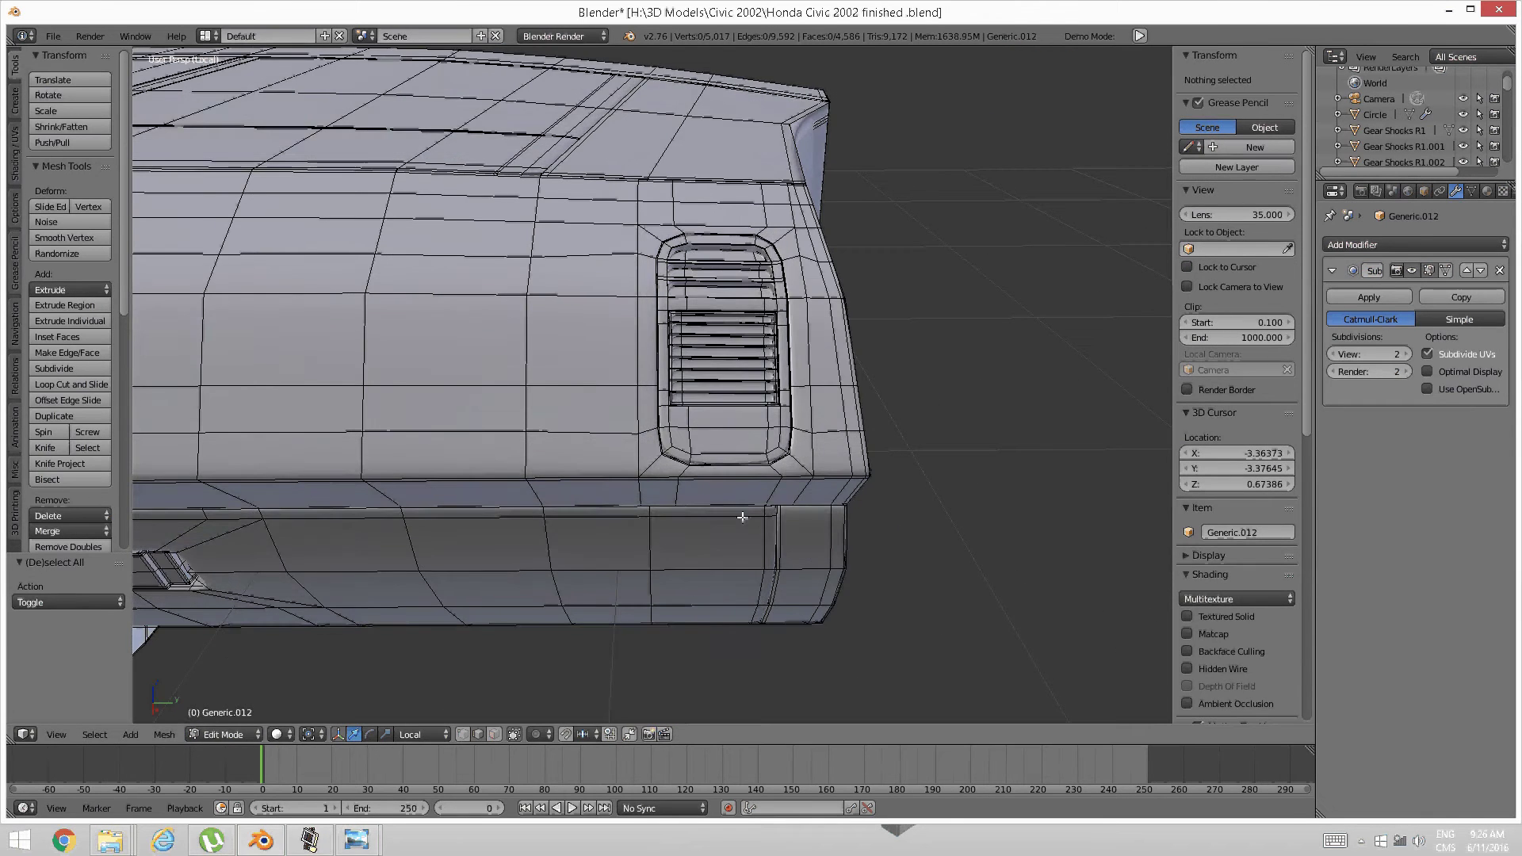
# Inspect the smoothed vent and surrounding body in Object Mode, and return to Edit Mode
pyautogui.moveTo(815, 408); pyautogui.dragTo(699, 408, button='middle')
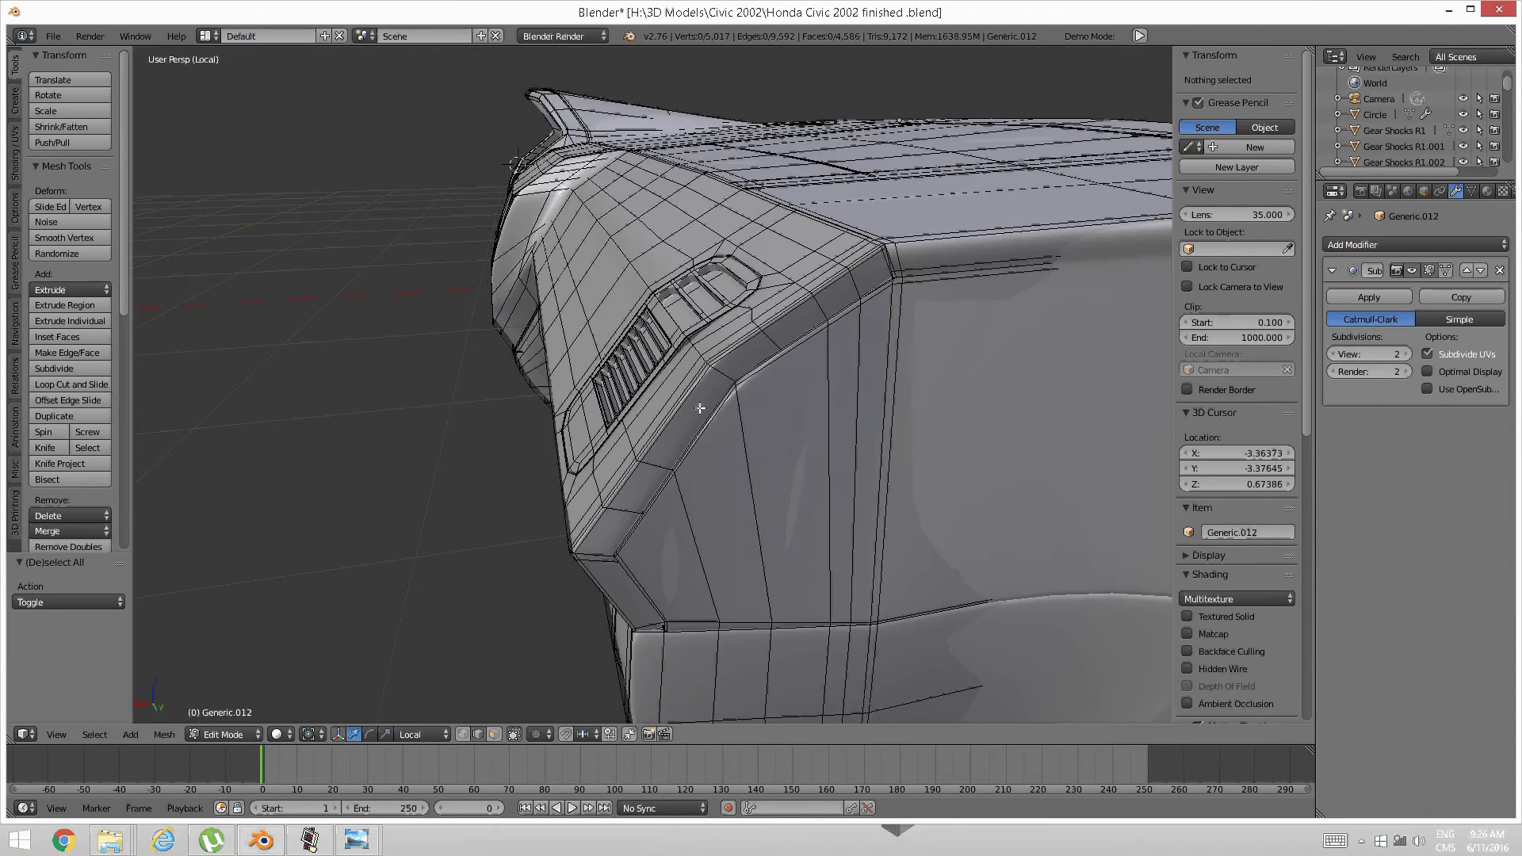
pyautogui.scroll(4, 711, 413)
pyautogui.moveTo(607, 359); pyautogui.dragTo(639, 356, button='middle')
pyautogui.press('Tab')
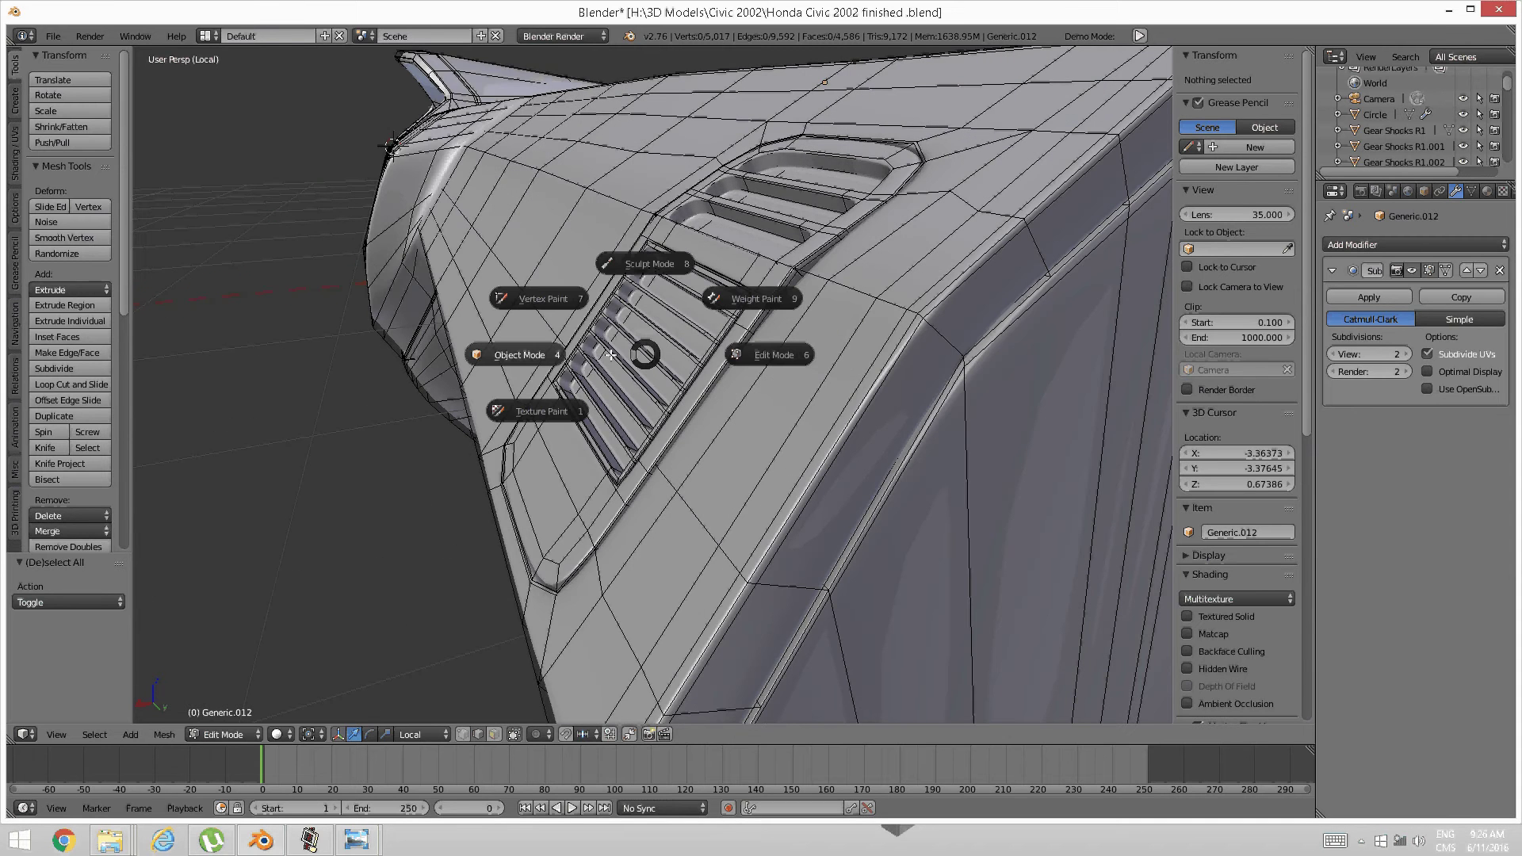
pyautogui.click(507, 356)
pyautogui.press('Tab')
pyautogui.moveTo(717, 309)
pyautogui.mouseDown(button='middle')
pyautogui.moveTo(796, 317)
pyautogui.moveTo(787, 326)
pyautogui.moveTo(726, 324)
pyautogui.moveTo(791, 313)
pyautogui.mouseUp(button='middle')
pyautogui.press('Escape')
pyautogui.scroll(2, 784, 326)
pyautogui.press('Tab')
pyautogui.click(854, 312)
# Select the linked vent frame and louvre panel from their edges and hide all the other geometry
pyautogui.rightClick(789, 311)
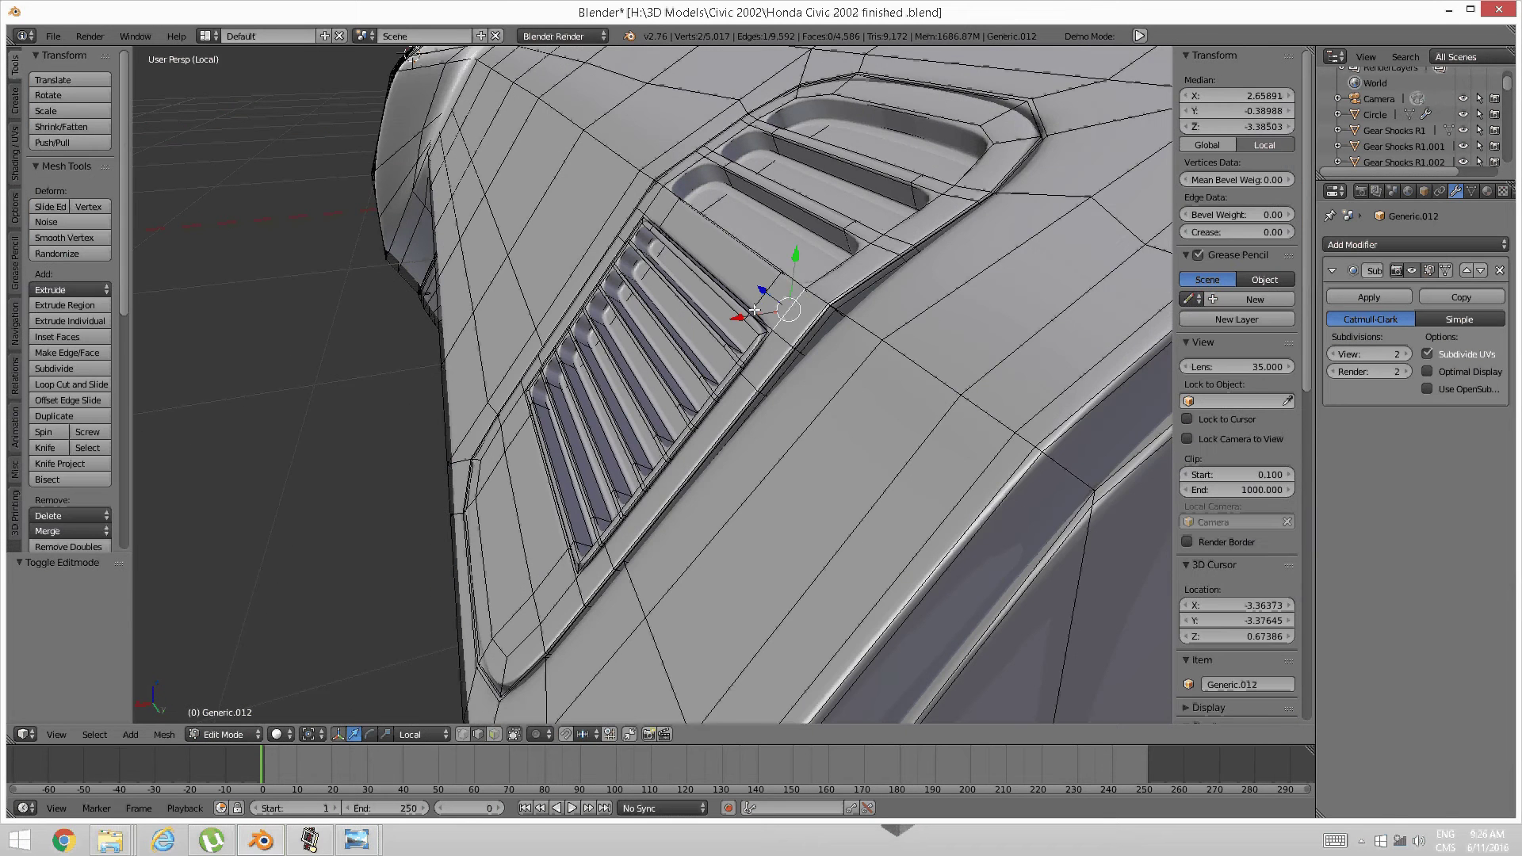
pyautogui.keyDown('shift'); pyautogui.rightClick(717, 319); pyautogui.keyUp('shift')
pyautogui.keyDown('shift'); pyautogui.rightClick(700, 331); pyautogui.keyUp('shift')
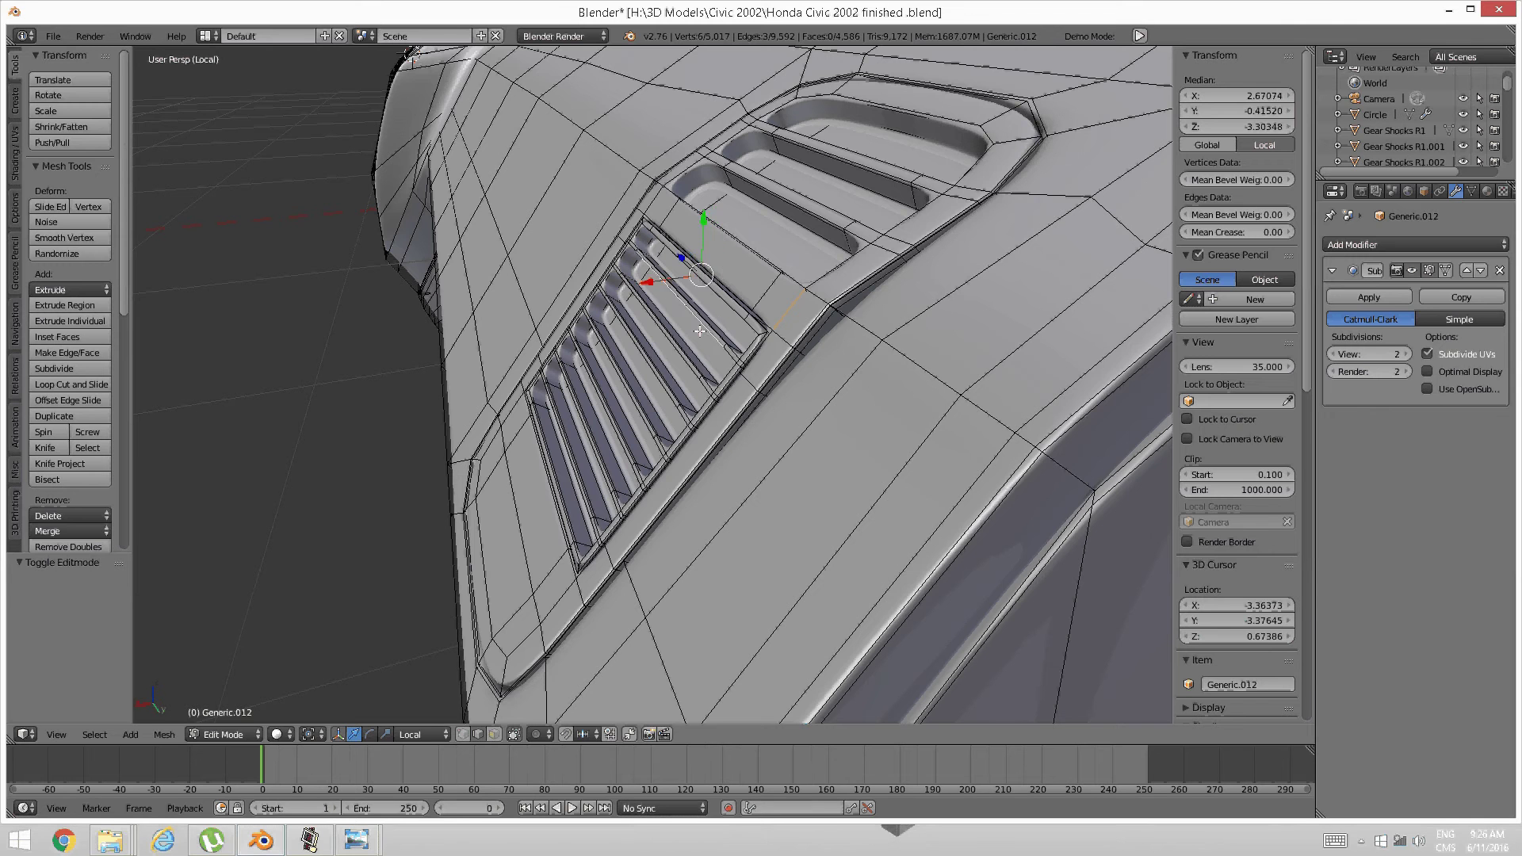
pyautogui.hotkey('ctrl', 'l')
pyautogui.hotkey('ctrl', 'i')
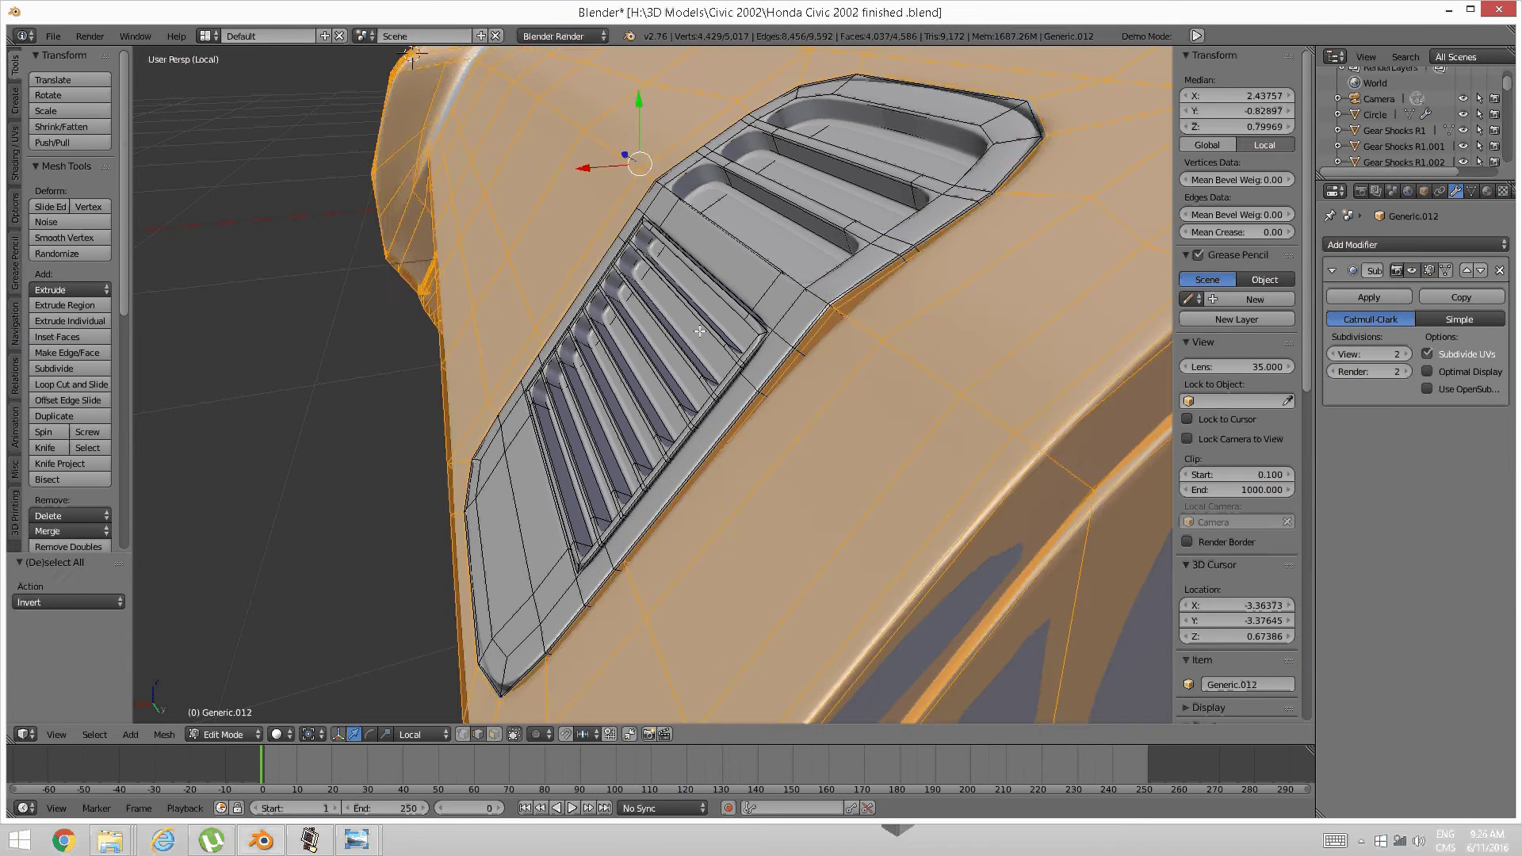
pyautogui.press('h')
pyautogui.hotkey('ctrl', 'Tab')
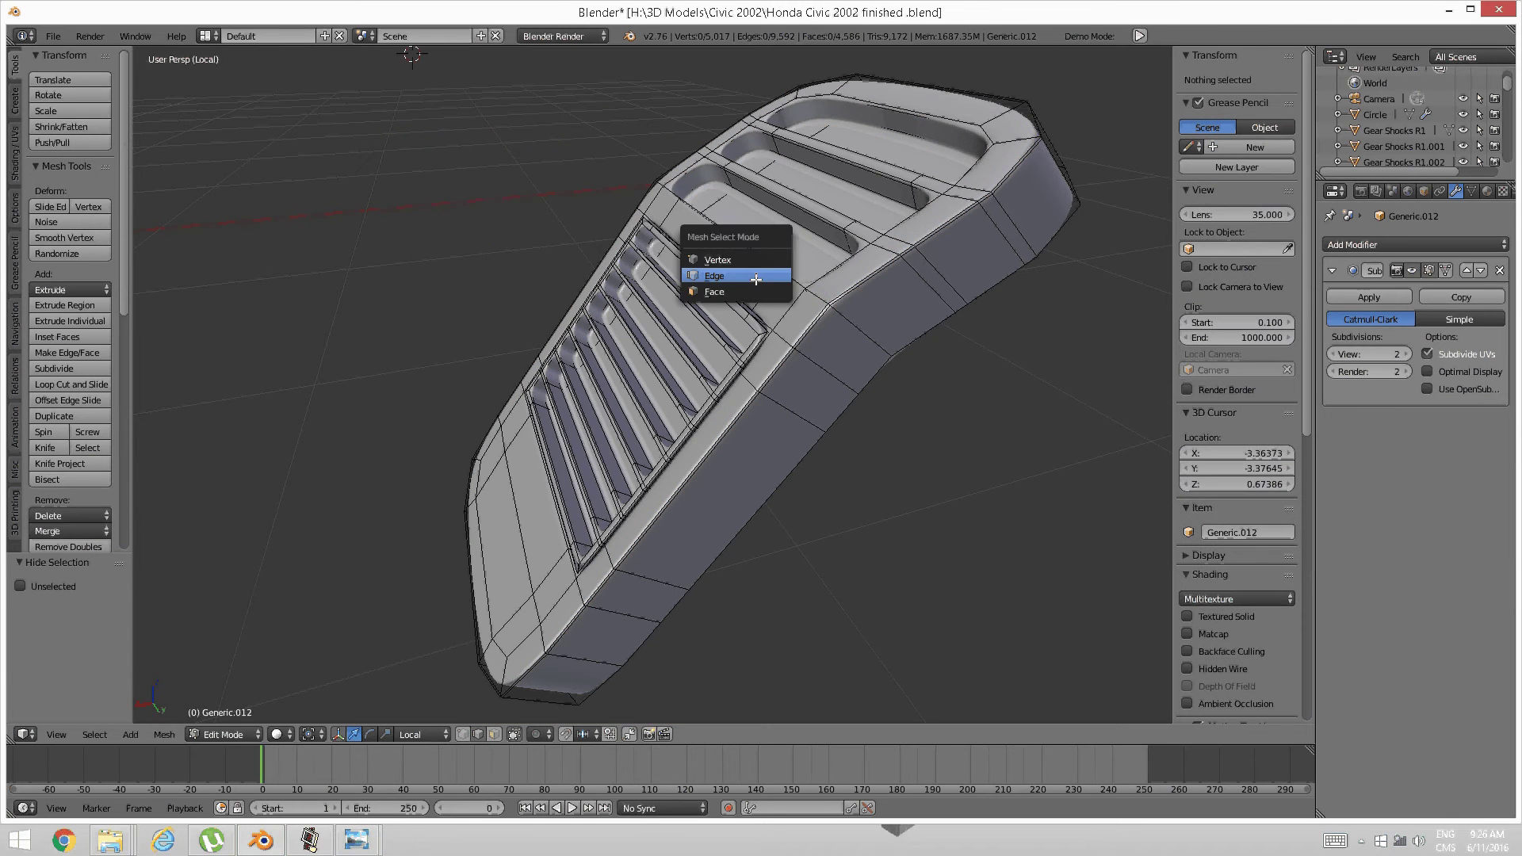
pyautogui.click(749, 278)
pyautogui.keyDown('alt'); pyautogui.rightClick(810, 318); pyautogui.keyUp('alt')
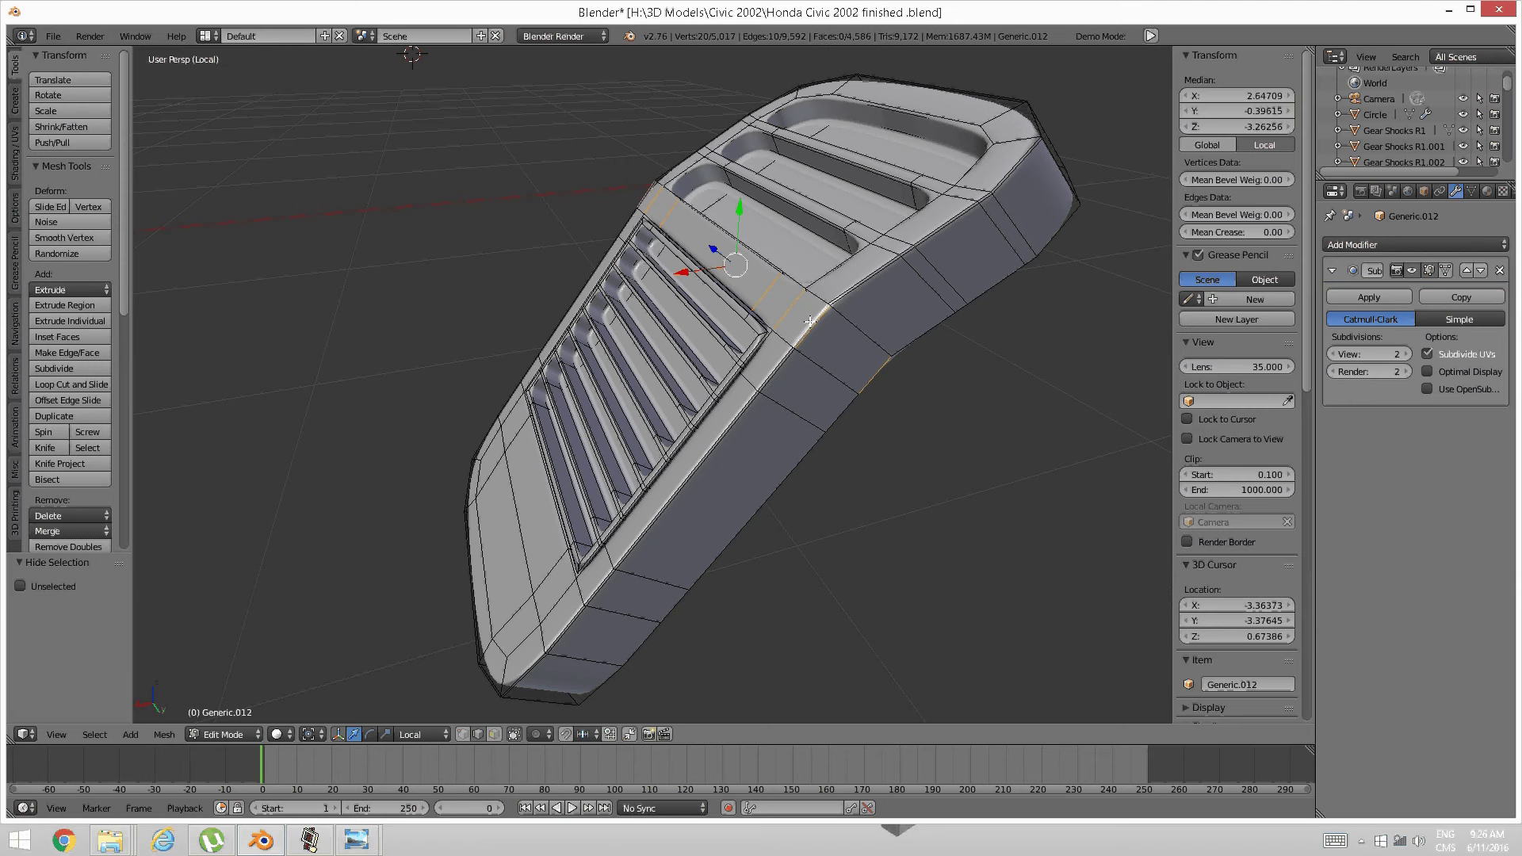
pyautogui.press('a')
# Select the face loop across the frame's crossbar in face select mode, and undo a trial move along local Y
pyautogui.hotkey('ctrl', 'Tab')
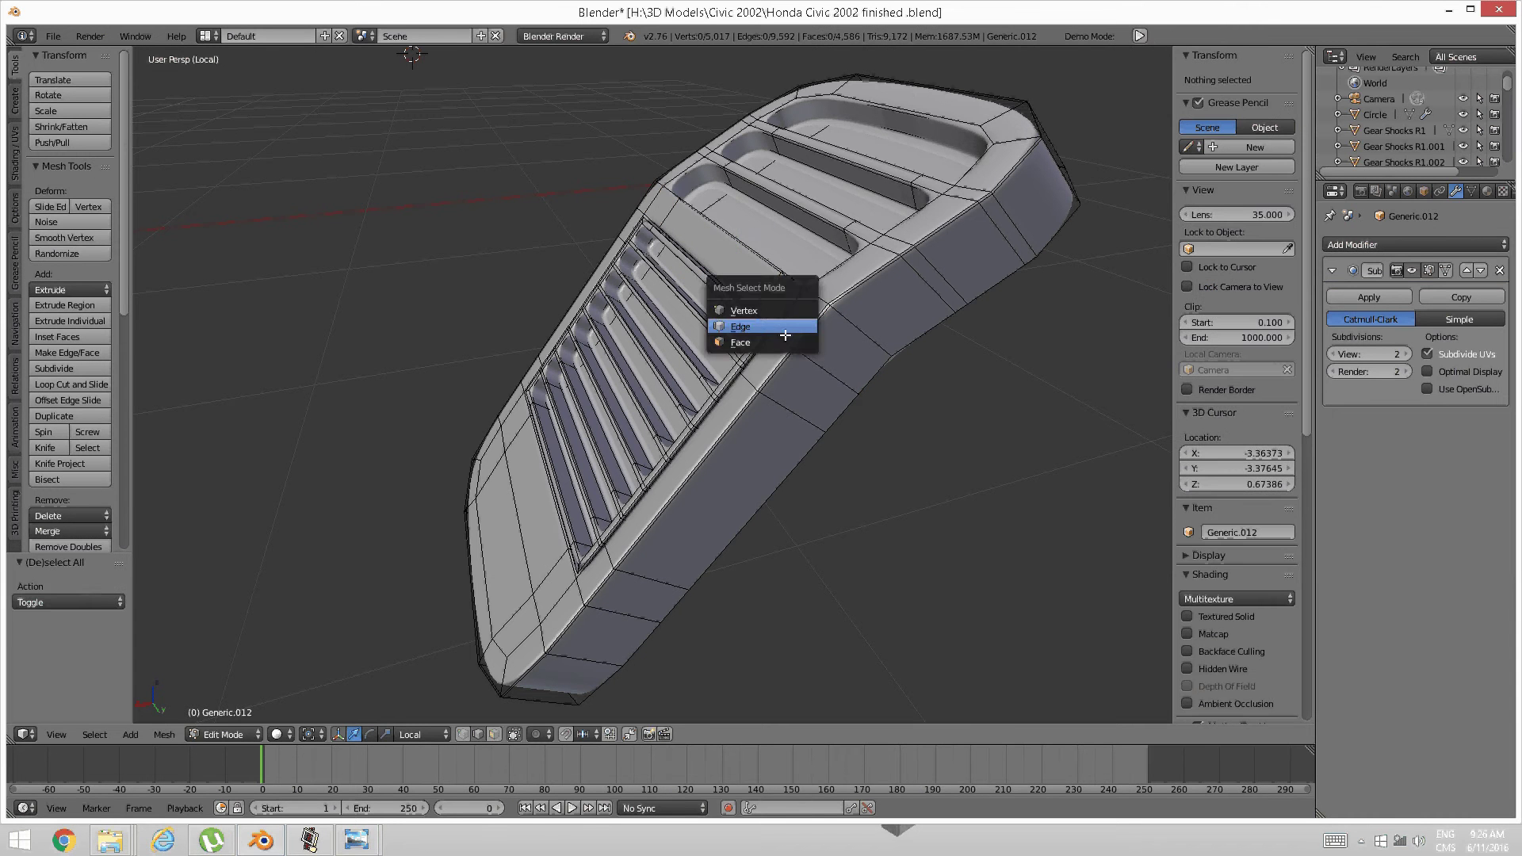
pyautogui.click(787, 343)
pyautogui.keyDown('alt'); pyautogui.rightClick(785, 319); pyautogui.keyUp('alt')
pyautogui.moveTo(783, 319); pyautogui.dragTo(738, 284, button='middle')
pyautogui.moveTo(700, 212); pyautogui.dragTo(697, 214)
pyautogui.hotkey('ctrl', 'z')
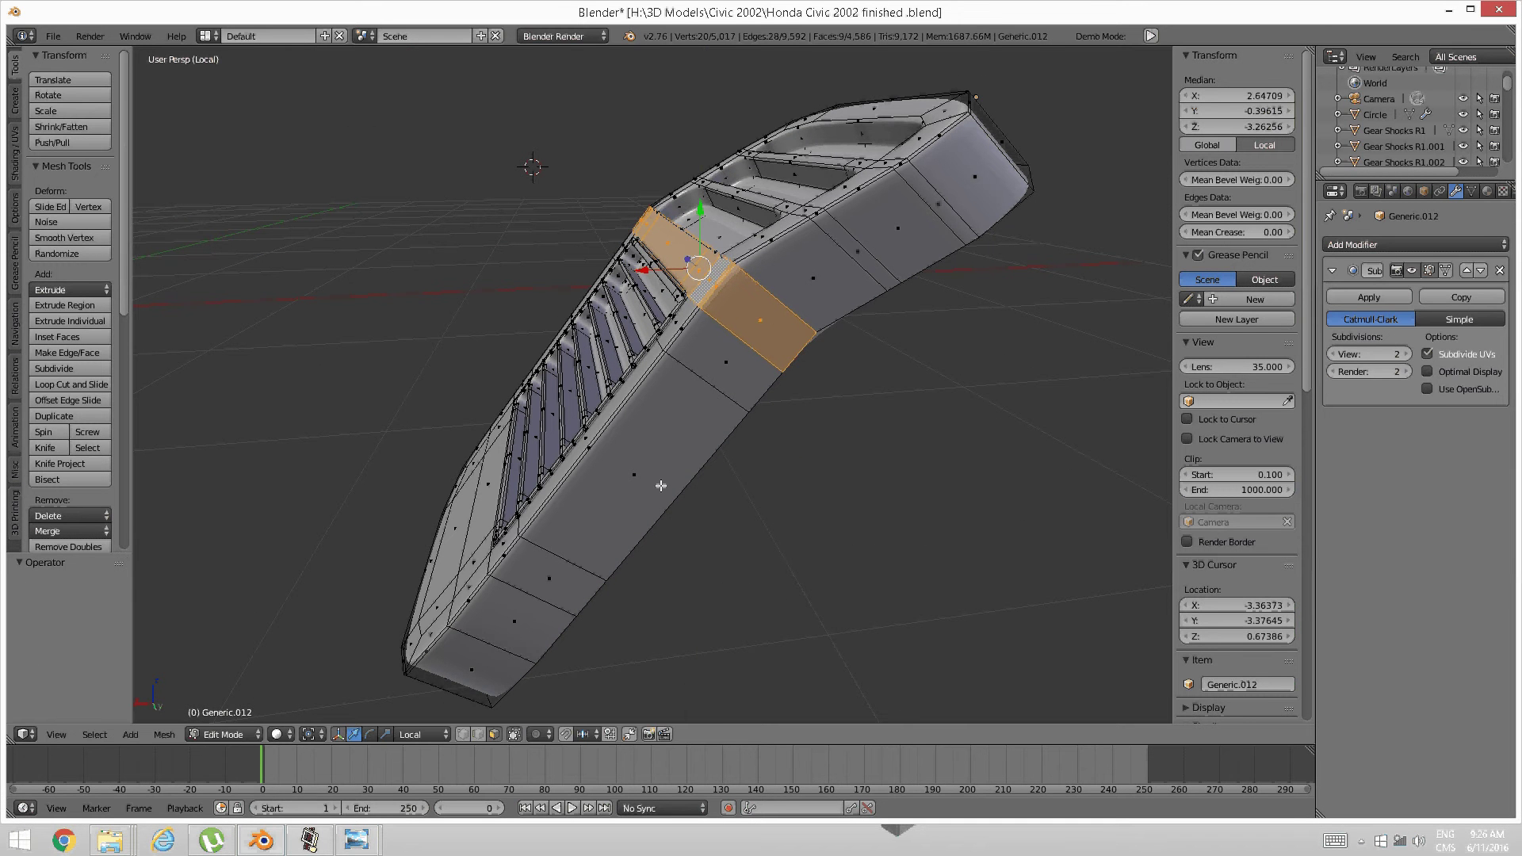
# Enable proportional editing and shift the crossbar face loop about -0.003 along local Y and -0.002 along local X
pyautogui.click(530, 733)
pyautogui.click(540, 701)
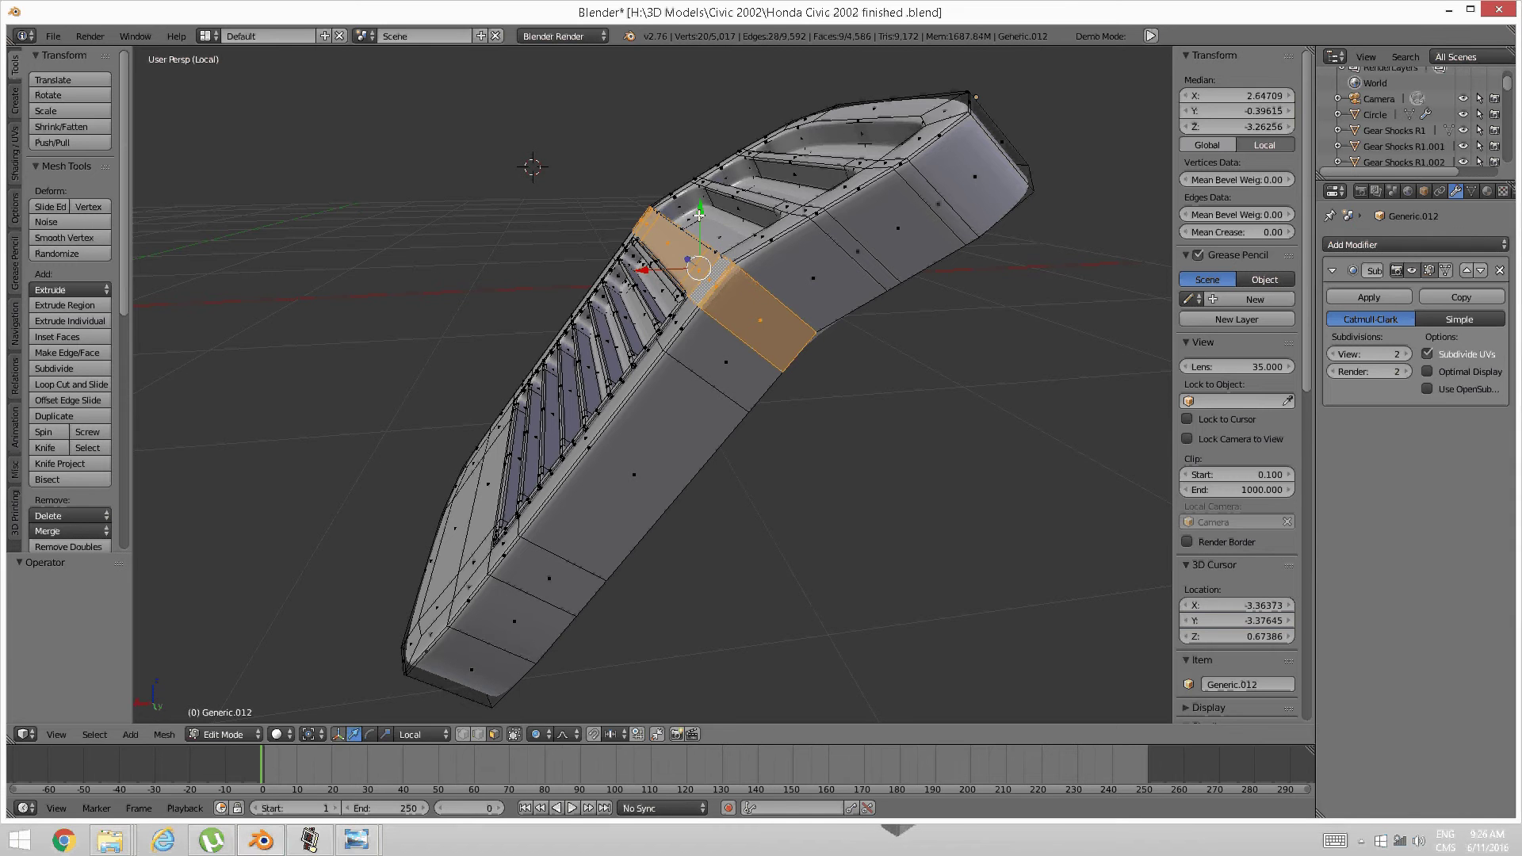
pyautogui.moveTo(700, 213); pyautogui.dragTo(699, 218)
pyautogui.moveTo(643, 272); pyautogui.dragTo(647, 272)
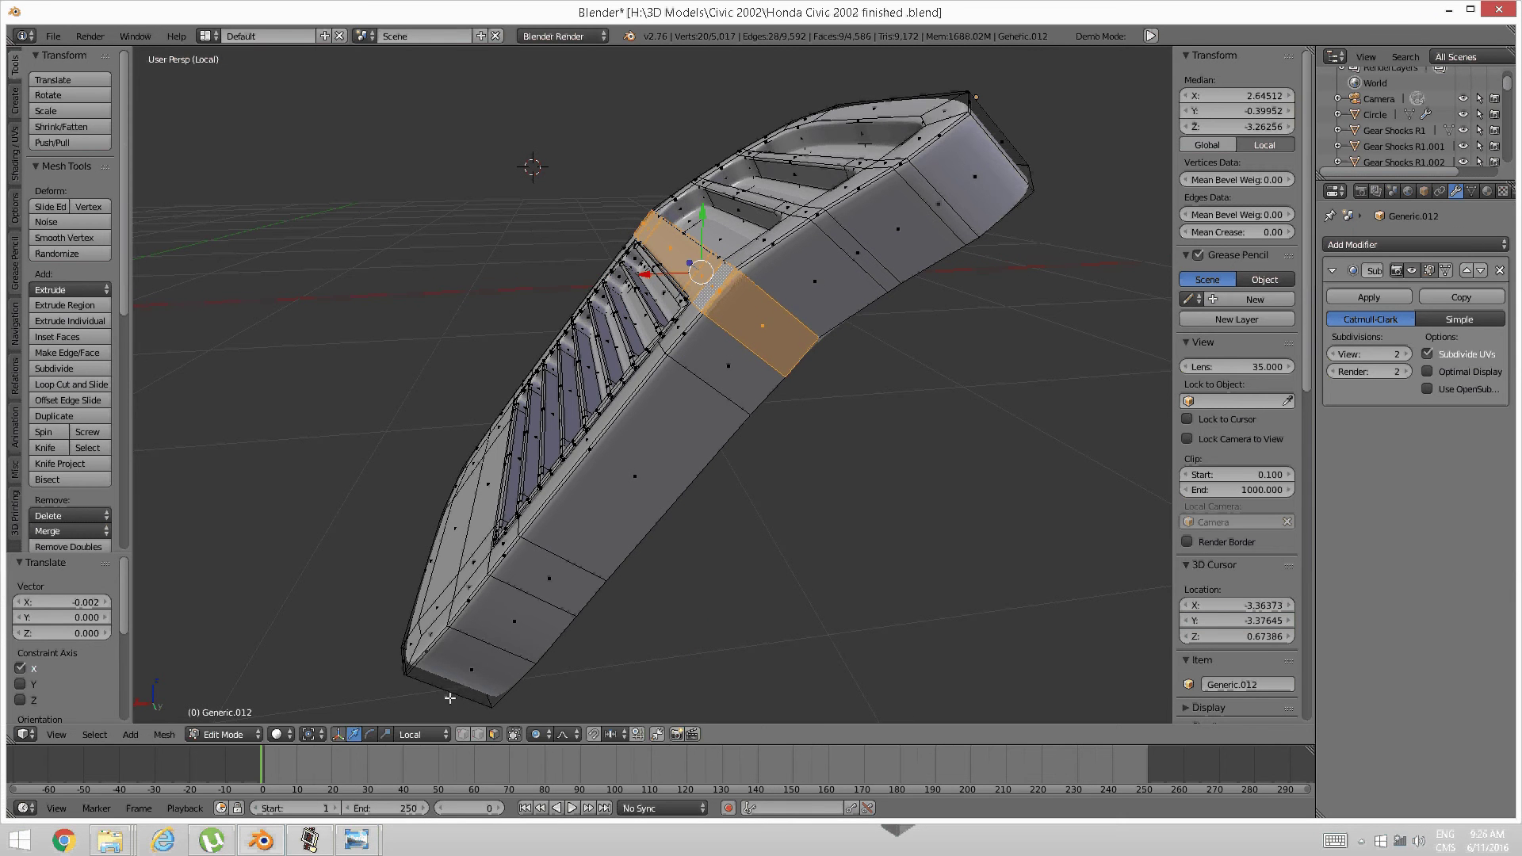
# Switch to the rotate manipulator and rotate the crossbar face loop about 3.3° around local Z with proportional editing
pyautogui.click(370, 734)
pyautogui.moveTo(737, 294); pyautogui.dragTo(786, 295, button='middle')
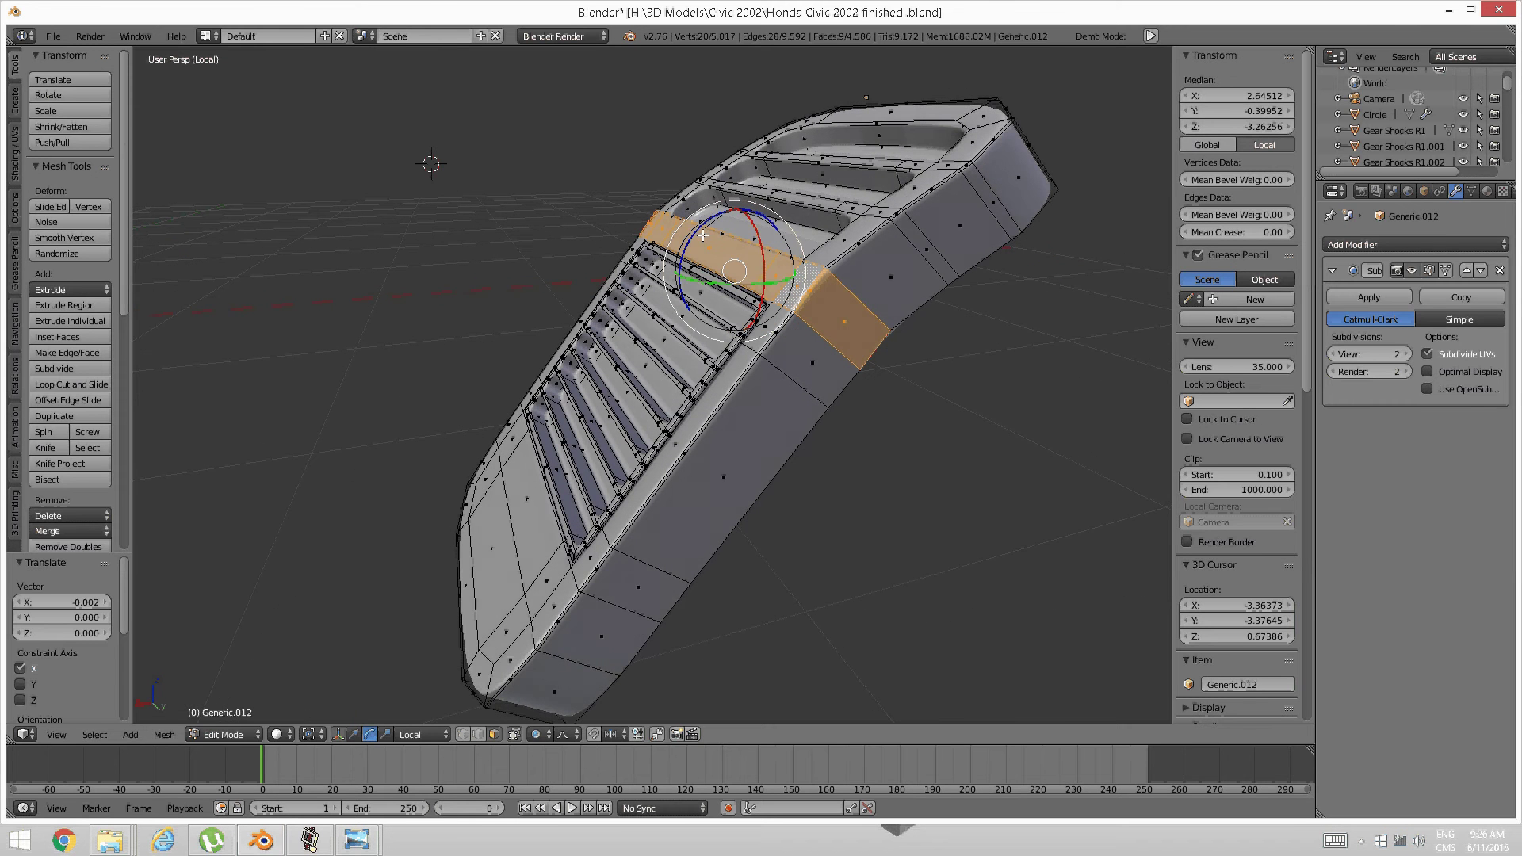
pyautogui.moveTo(697, 233); pyautogui.dragTo(701, 228)
pyautogui.moveTo(716, 233)
pyautogui.mouseDown(button='middle')
pyautogui.moveTo(670, 241)
pyautogui.moveTo(713, 246)
pyautogui.mouseUp(button='middle')
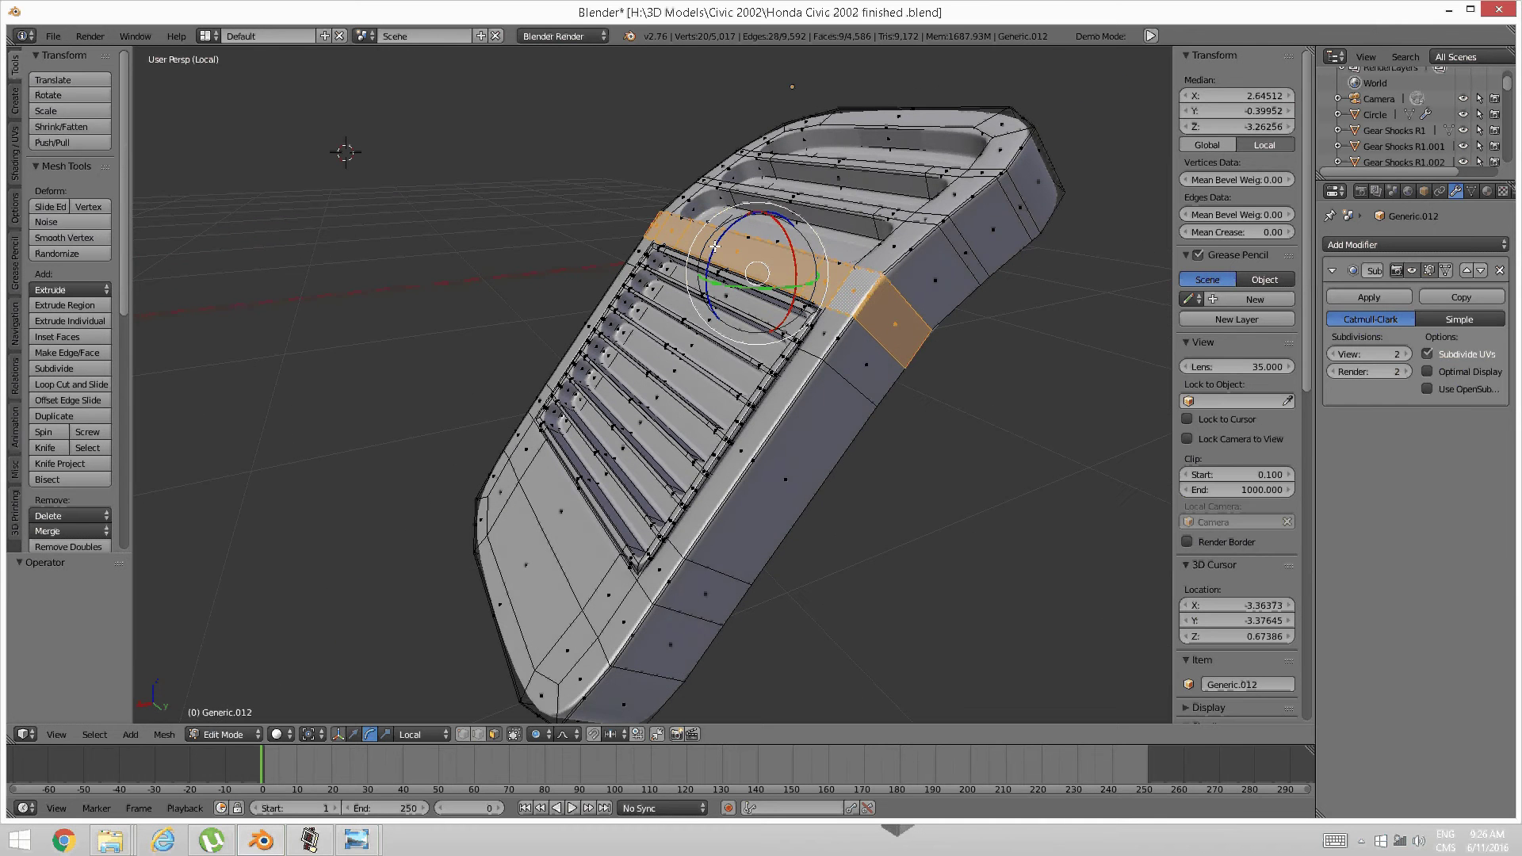
pyautogui.moveTo(715, 247); pyautogui.dragTo(719, 244)
pyautogui.moveTo(752, 281); pyautogui.dragTo(721, 275, button='middle')
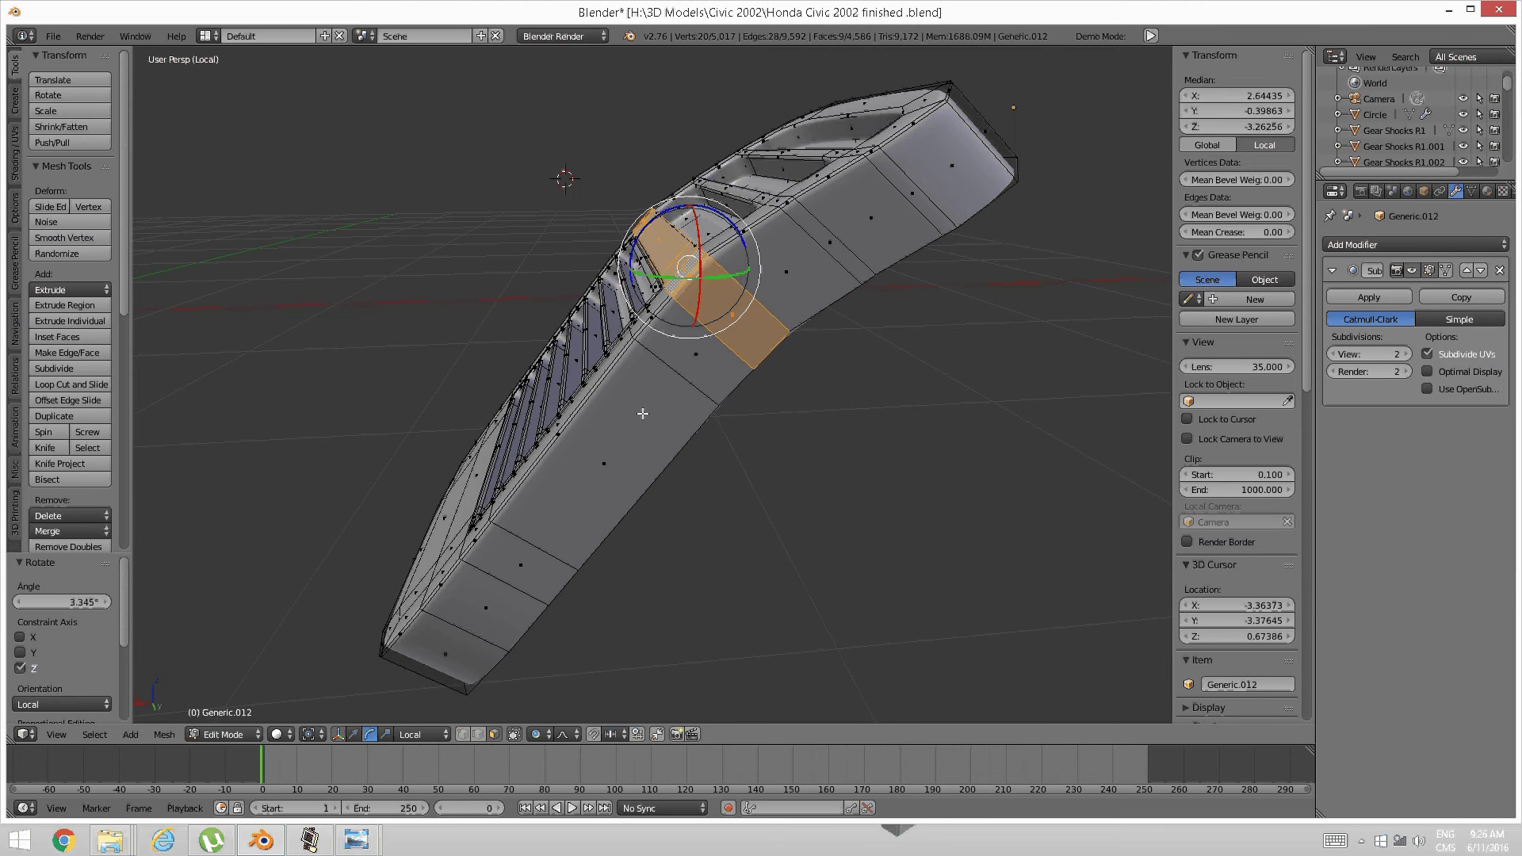
# Switch to the translate manipulator, move the crossbar face loop about -0.002 along local Y, nudge it along local X, and clear the selection
pyautogui.click(355, 734)
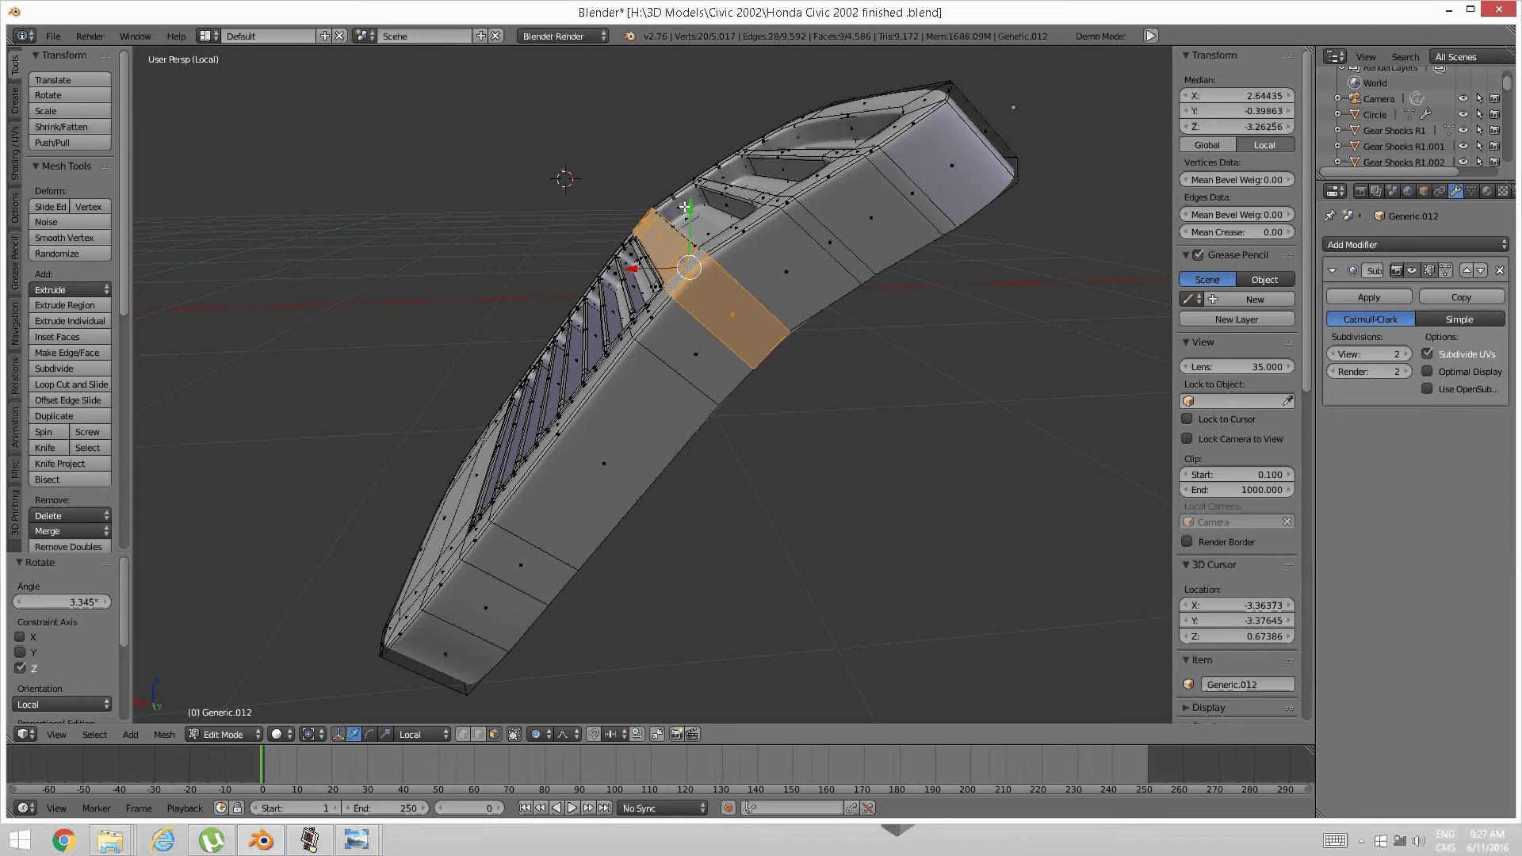
pyautogui.moveTo(685, 207); pyautogui.dragTo(685, 210)
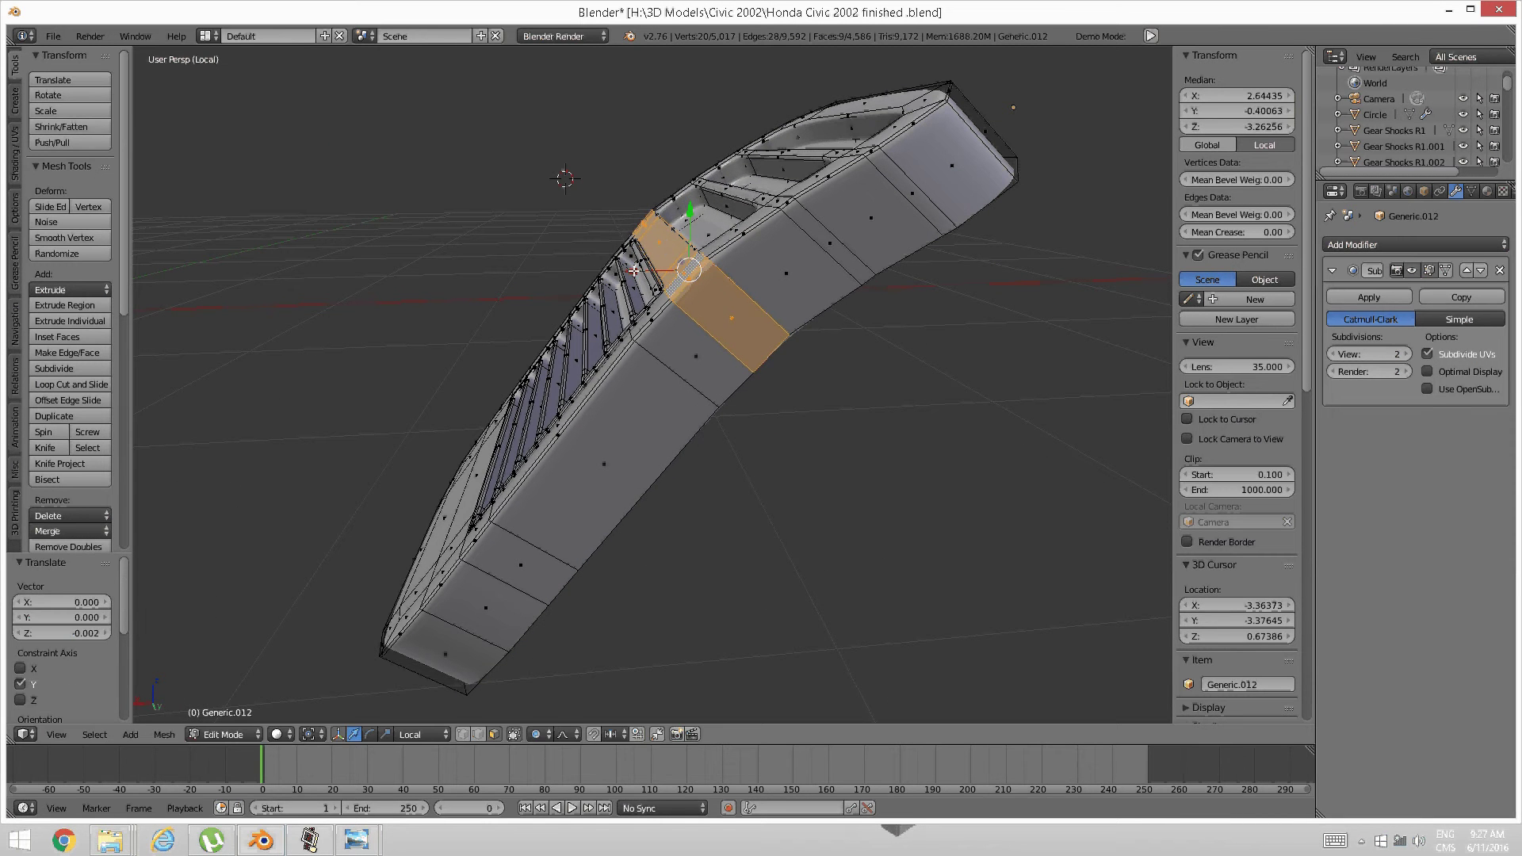
pyautogui.moveTo(634, 270); pyautogui.dragTo(637, 270)
pyautogui.moveTo(589, 291); pyautogui.dragTo(646, 295, button='middle')
pyautogui.press('a')
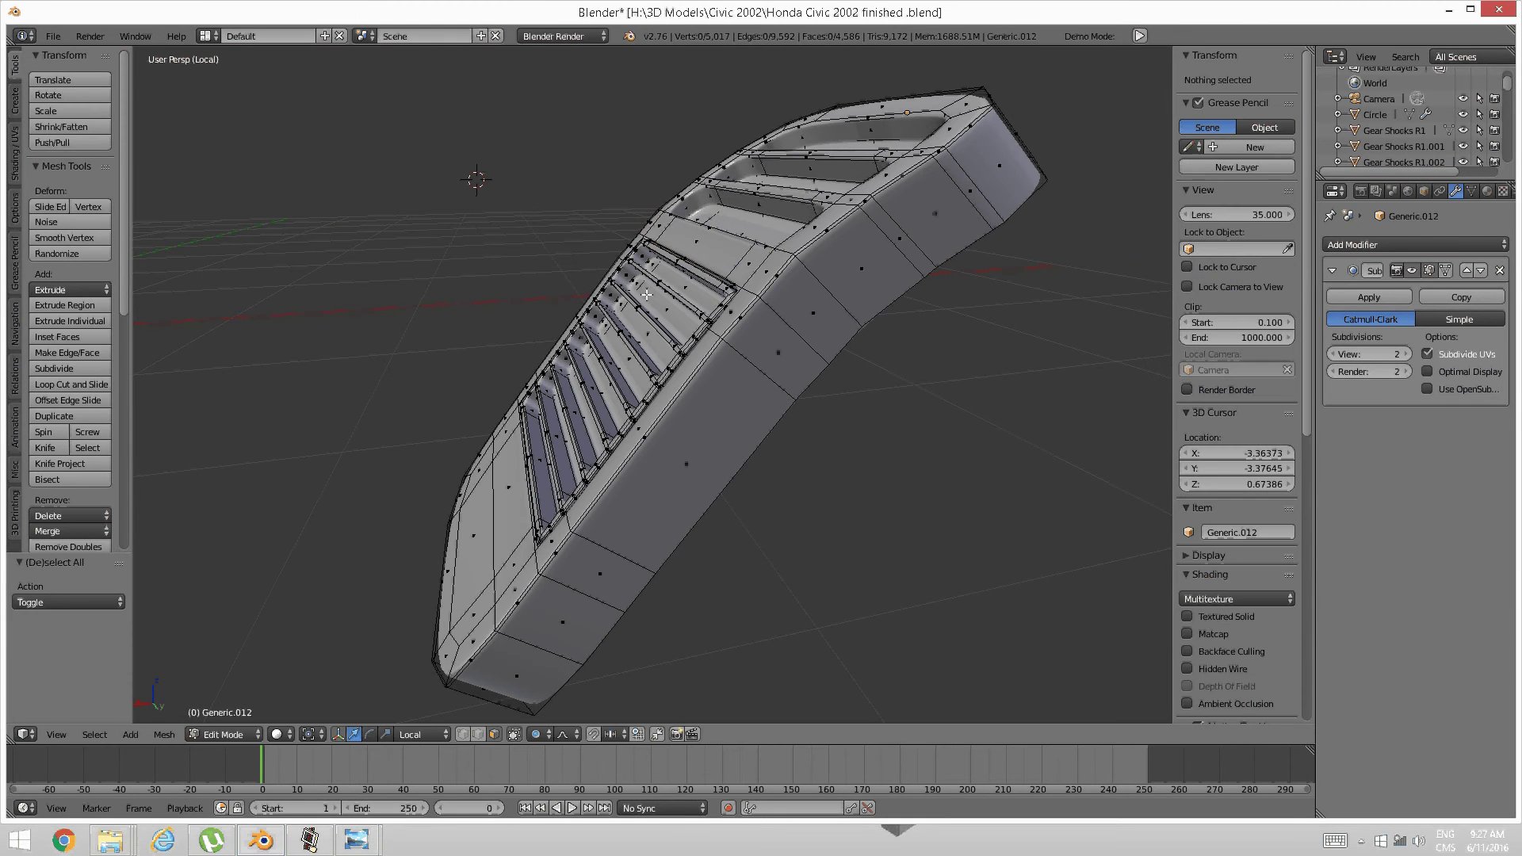
# Reveal all the hidden dashboard geometry, leave it deselected, and return to Object Mode
pyautogui.hotkey('alt', 'h')
pyautogui.press('a')
pyautogui.scroll(-2, 722, 198)
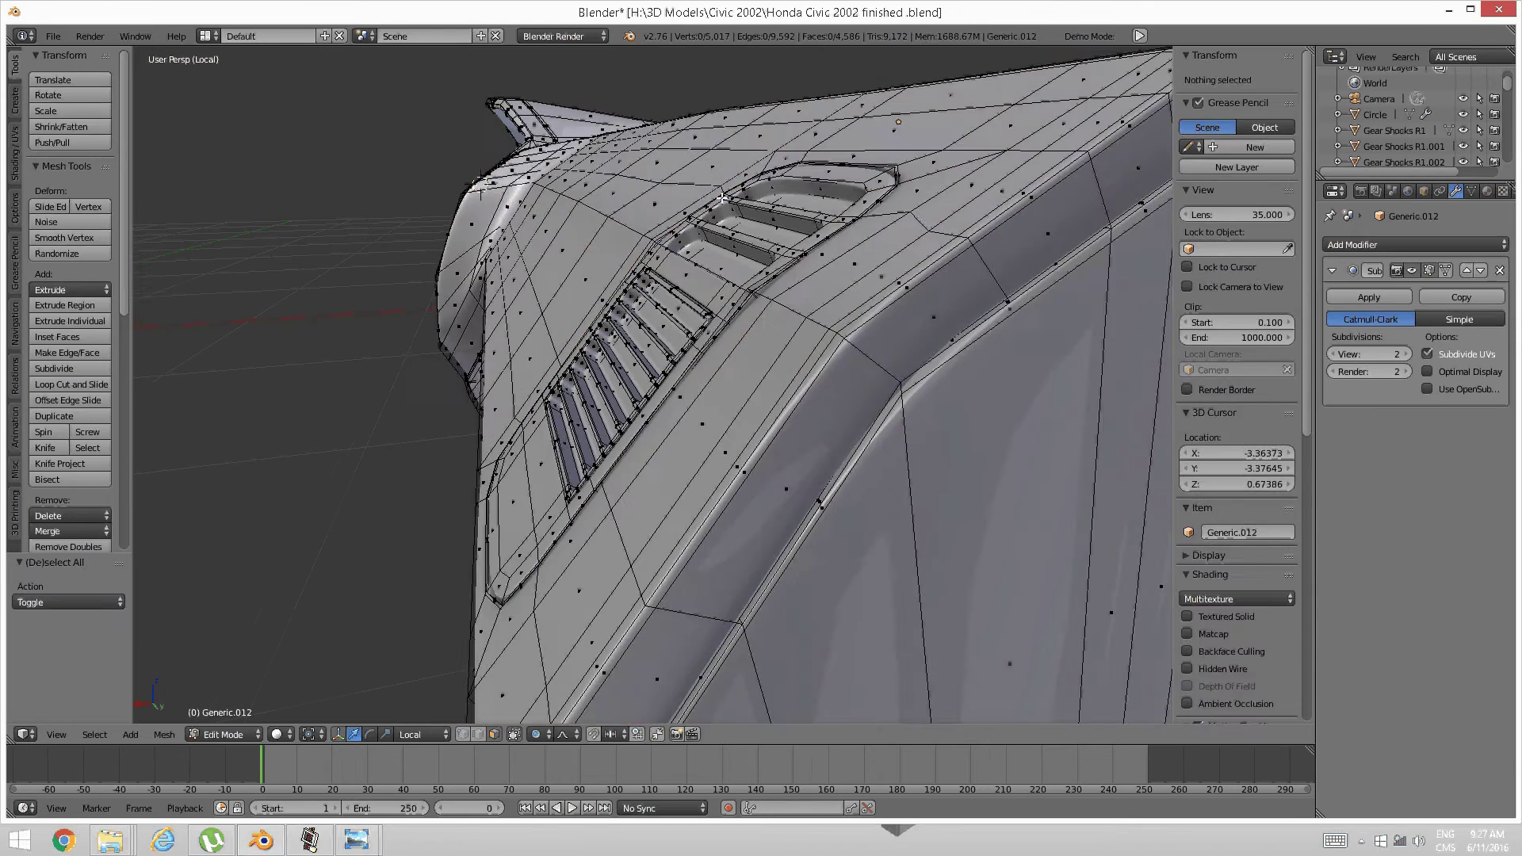
pyautogui.press('Tab')
pyautogui.click(641, 237)
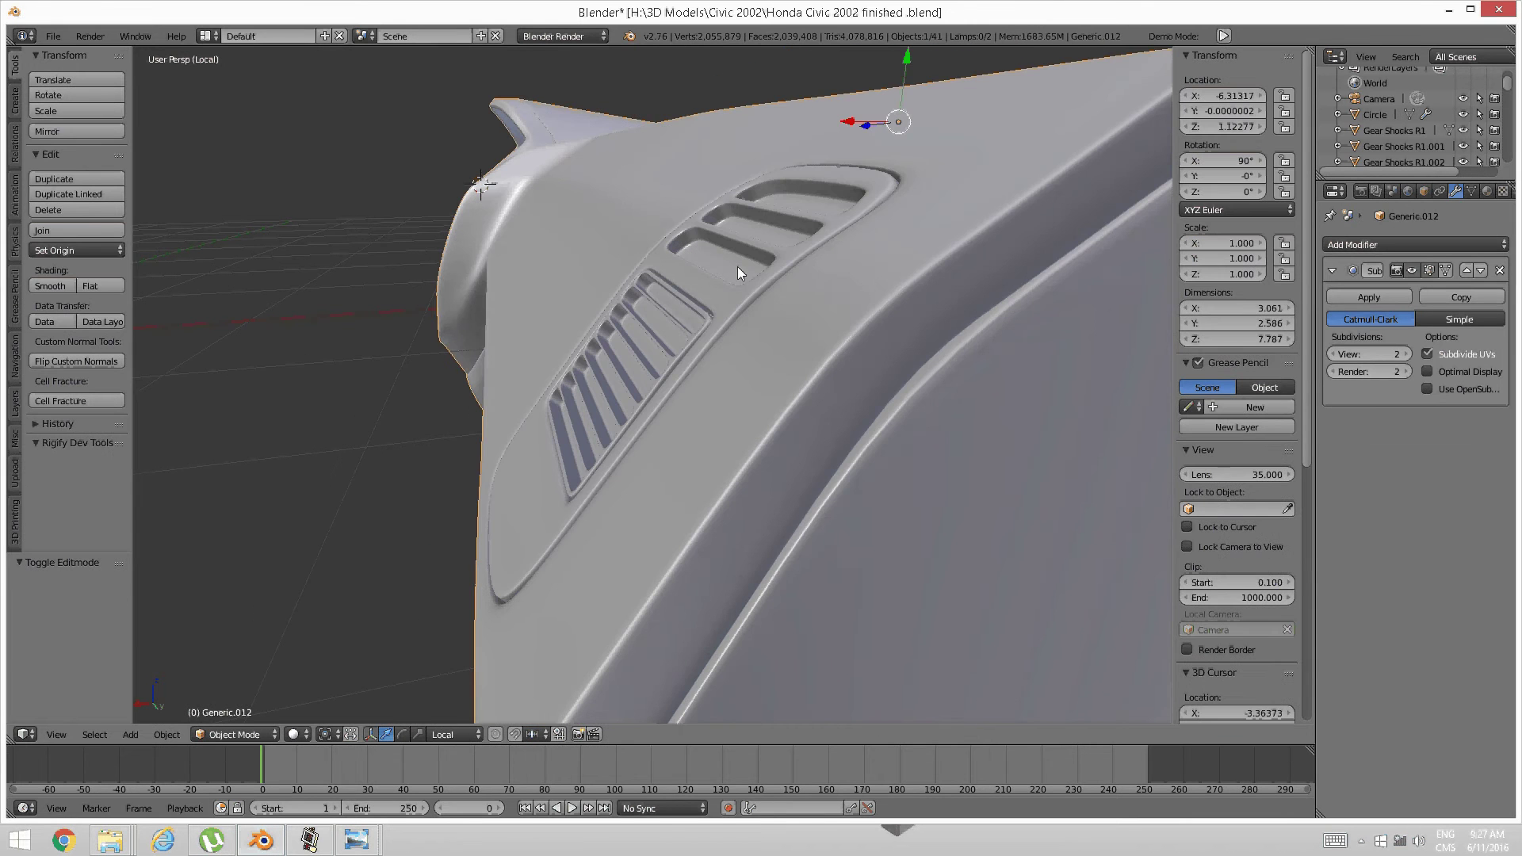
# Examine the smoothed dashboard from several angles, comparing the vents on both ends with the surrounding body
pyautogui.scroll(-3, 778, 401)
pyautogui.moveTo(691, 339); pyautogui.dragTo(647, 397, button='middle')
pyautogui.moveTo(678, 339); pyautogui.dragTo(931, 382, button='middle')
pyautogui.scroll(-3, 684, 376)
pyautogui.keyDown('shift'); pyautogui.moveTo(333, 382); pyautogui.dragTo(943, 406, button='middle'); pyautogui.keyUp('shift')
pyautogui.moveTo(569, 413)
pyautogui.mouseDown(button='middle')
pyautogui.moveTo(655, 422)
pyautogui.moveTo(555, 404)
pyautogui.mouseUp(button='middle')
pyautogui.keyDown('shift'); pyautogui.moveTo(781, 376); pyautogui.dragTo(258, 330, button='middle'); pyautogui.keyUp('shift')
pyautogui.moveTo(816, 328)
pyautogui.mouseDown(button='middle')
pyautogui.moveTo(763, 341)
pyautogui.moveTo(792, 325)
pyautogui.mouseUp(button='middle')
pyautogui.keyDown('shift'); pyautogui.moveTo(1142, 350); pyautogui.dragTo(931, 379, button='middle'); pyautogui.keyUp('shift')
pyautogui.scroll(2, 930, 379)
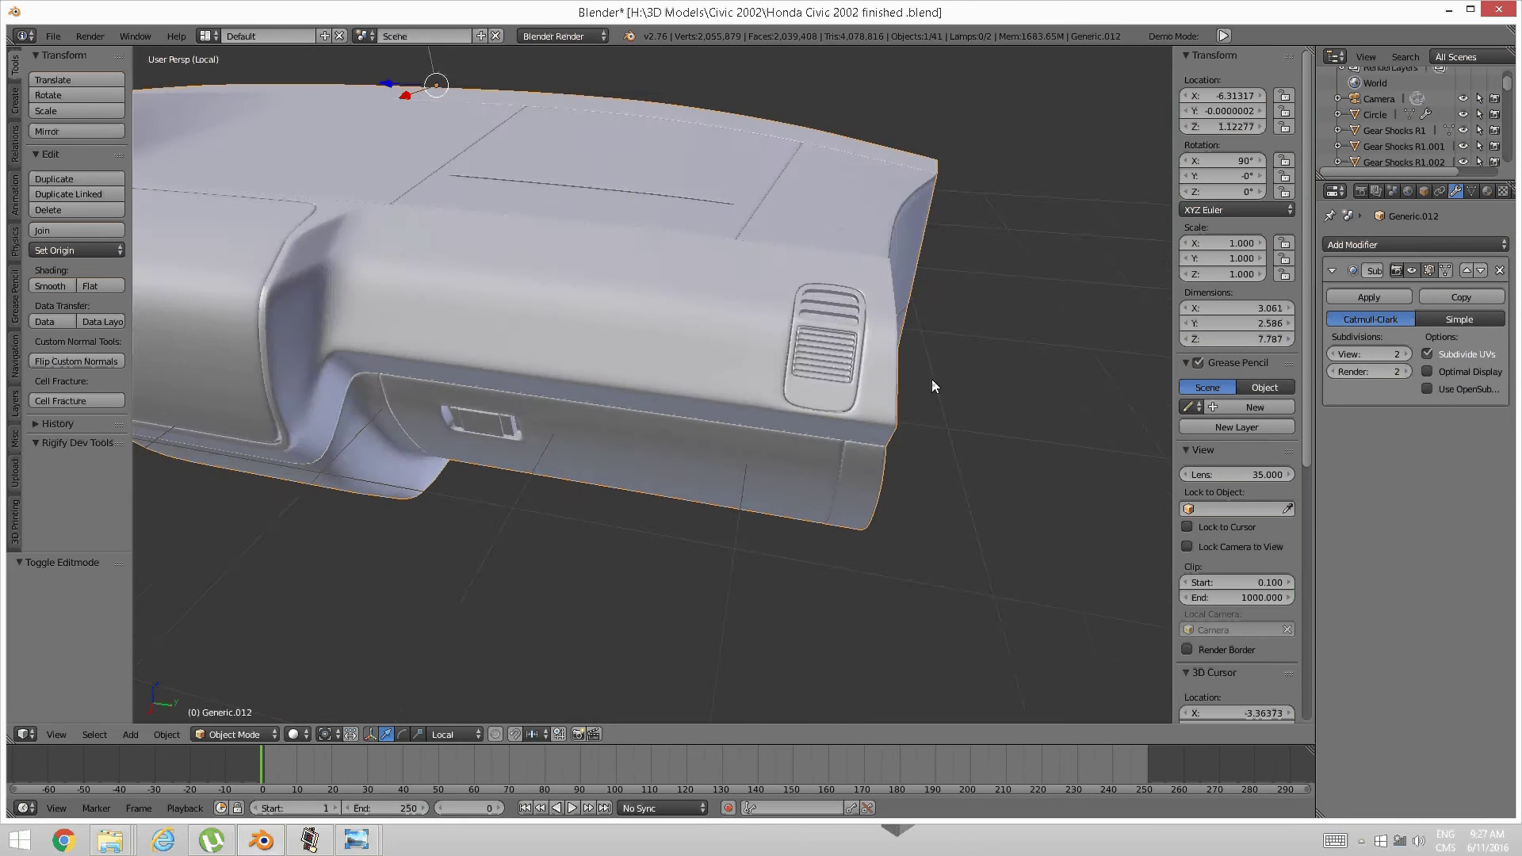
pyautogui.scroll(-6, 830, 350)
pyautogui.moveTo(631, 343); pyautogui.dragTo(702, 378, button='middle')
pyautogui.scroll(5, 711, 382)
pyautogui.scroll(-2, 785, 366)
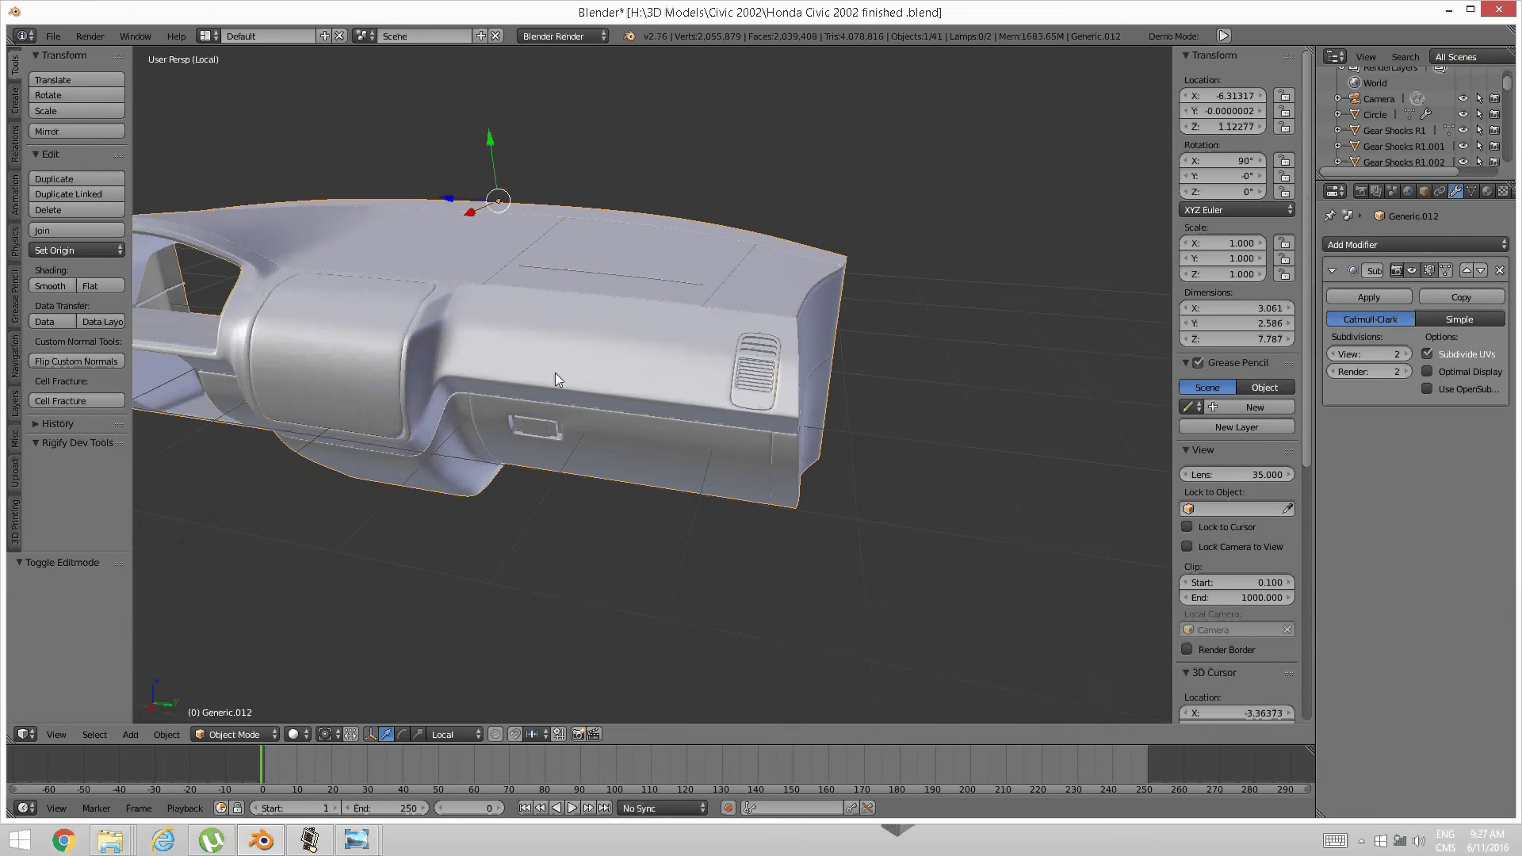
pyautogui.scroll(1, 511, 406)
pyautogui.moveTo(476, 379); pyautogui.dragTo(991, 424, button='middle')
pyautogui.moveTo(467, 421)
pyautogui.mouseDown(button='middle')
pyautogui.moveTo(537, 438)
pyautogui.moveTo(604, 415)
pyautogui.moveTo(519, 393)
pyautogui.moveTo(558, 397)
pyautogui.moveTo(425, 425)
pyautogui.mouseUp(button='middle')
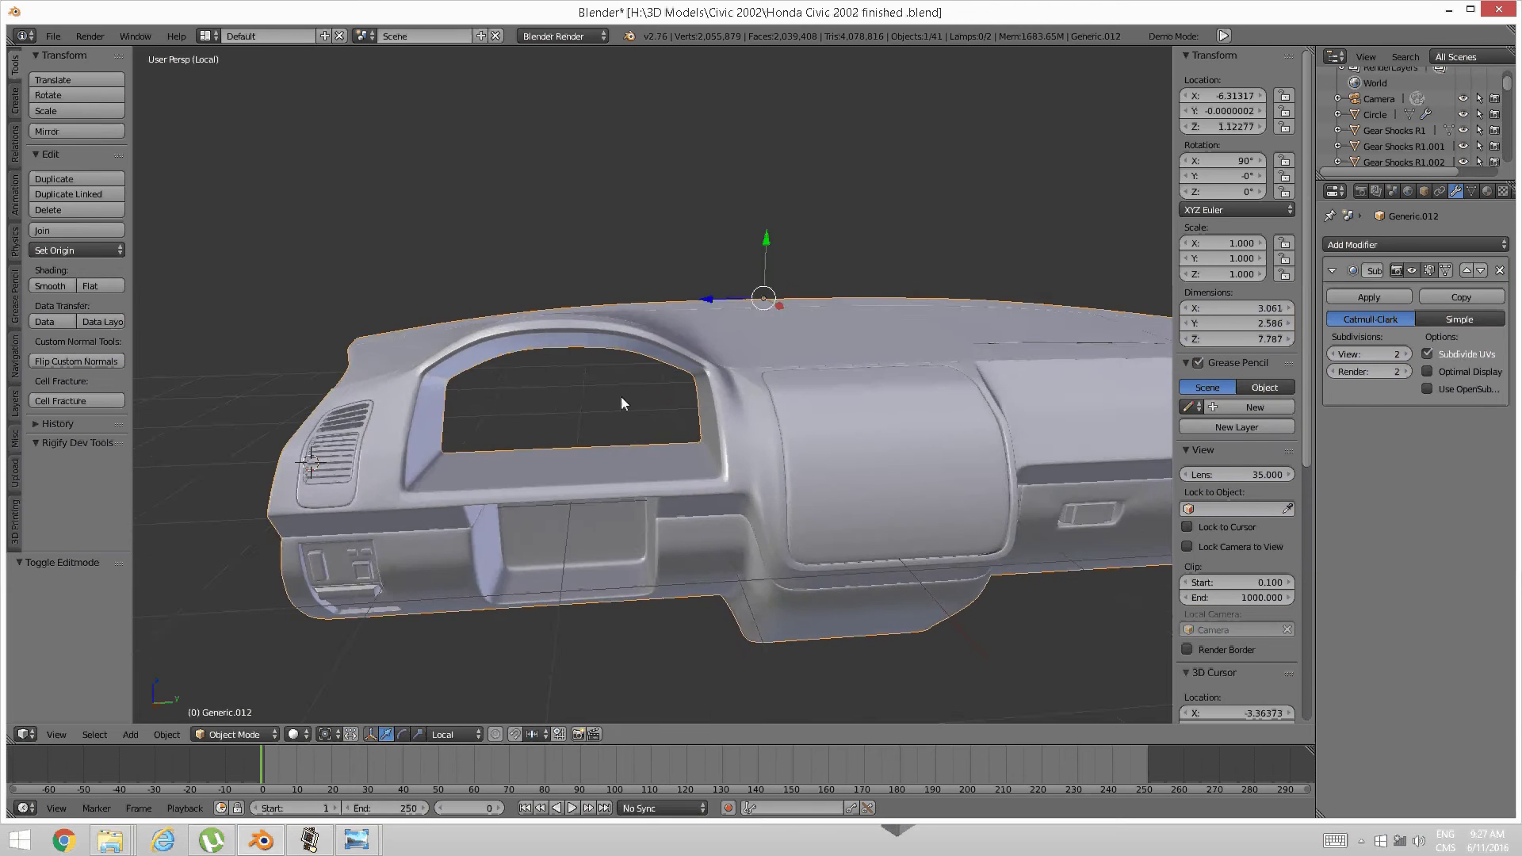
pyautogui.keyDown('shift'); pyautogui.moveTo(620, 397); pyautogui.dragTo(357, 426, button='middle'); pyautogui.keyUp('shift')
# Check the vent's lower control in the reference photo 51835998.jpg, and return to Blender
pyautogui.click(358, 841)
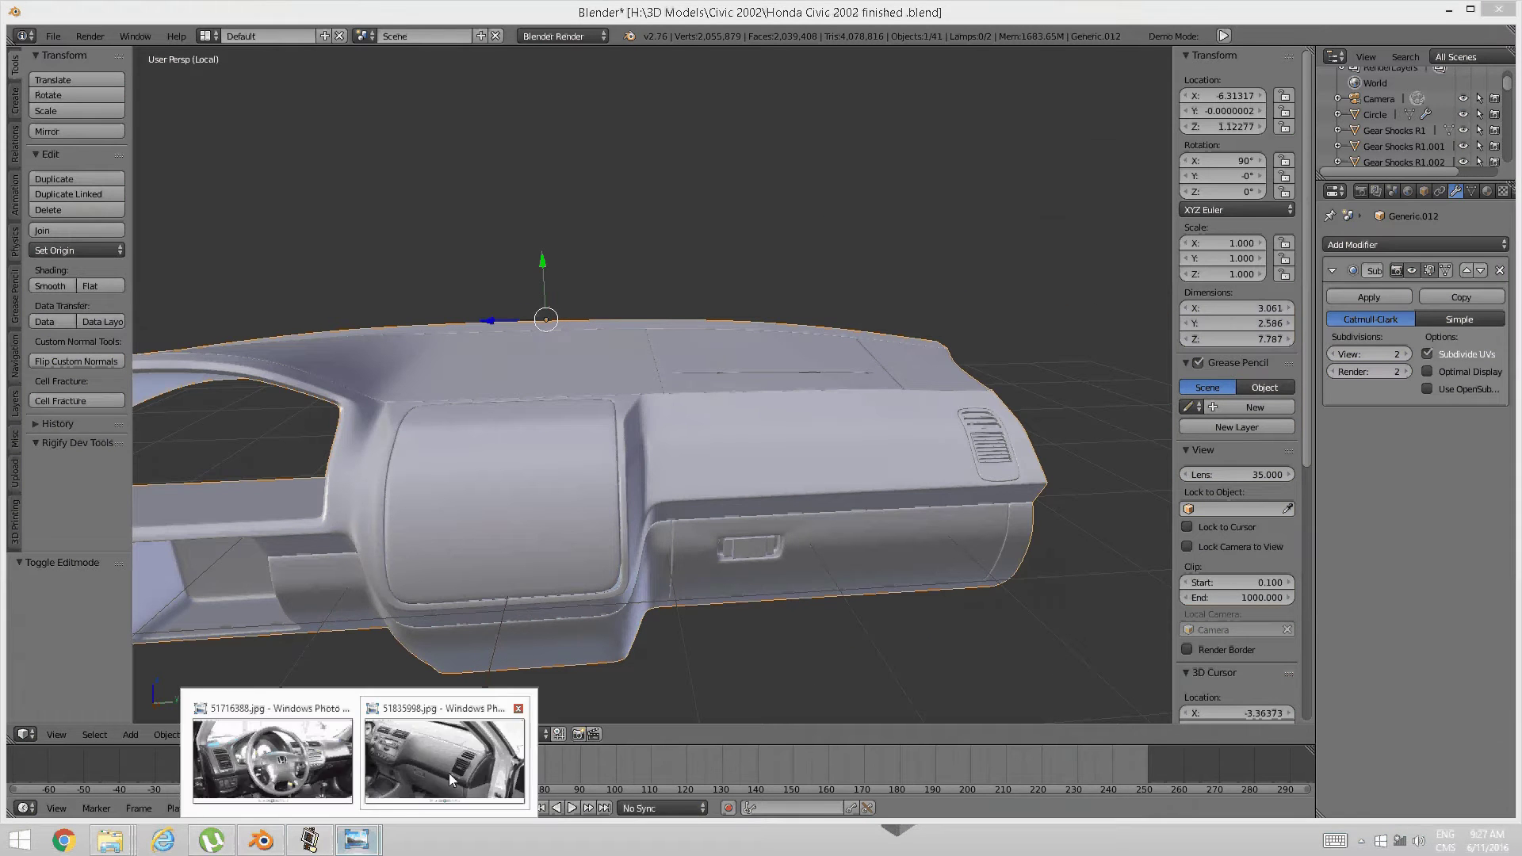
pyautogui.click(449, 771)
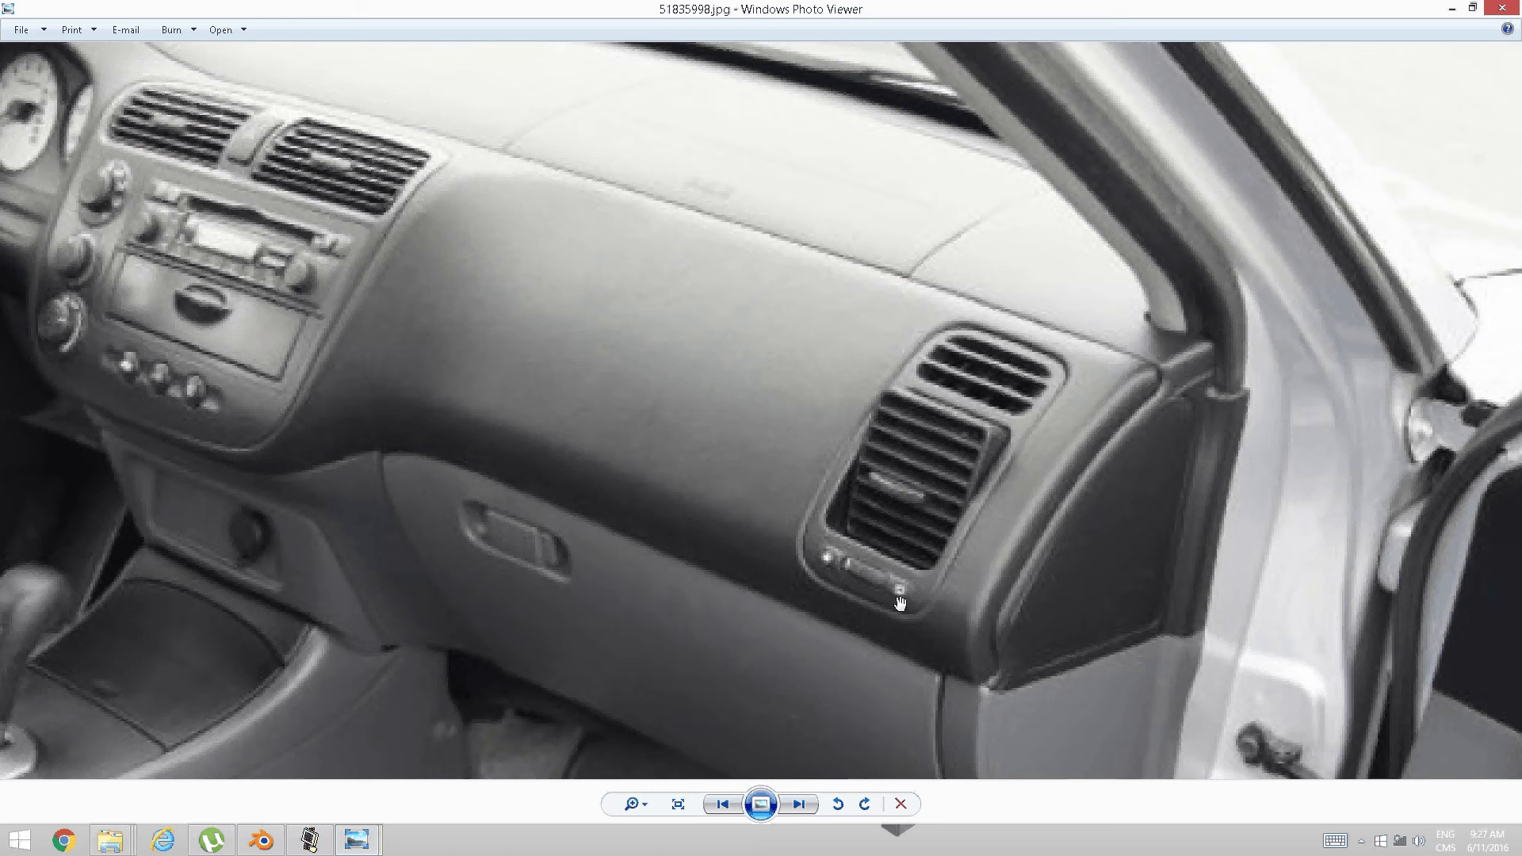
pyautogui.click(366, 845)
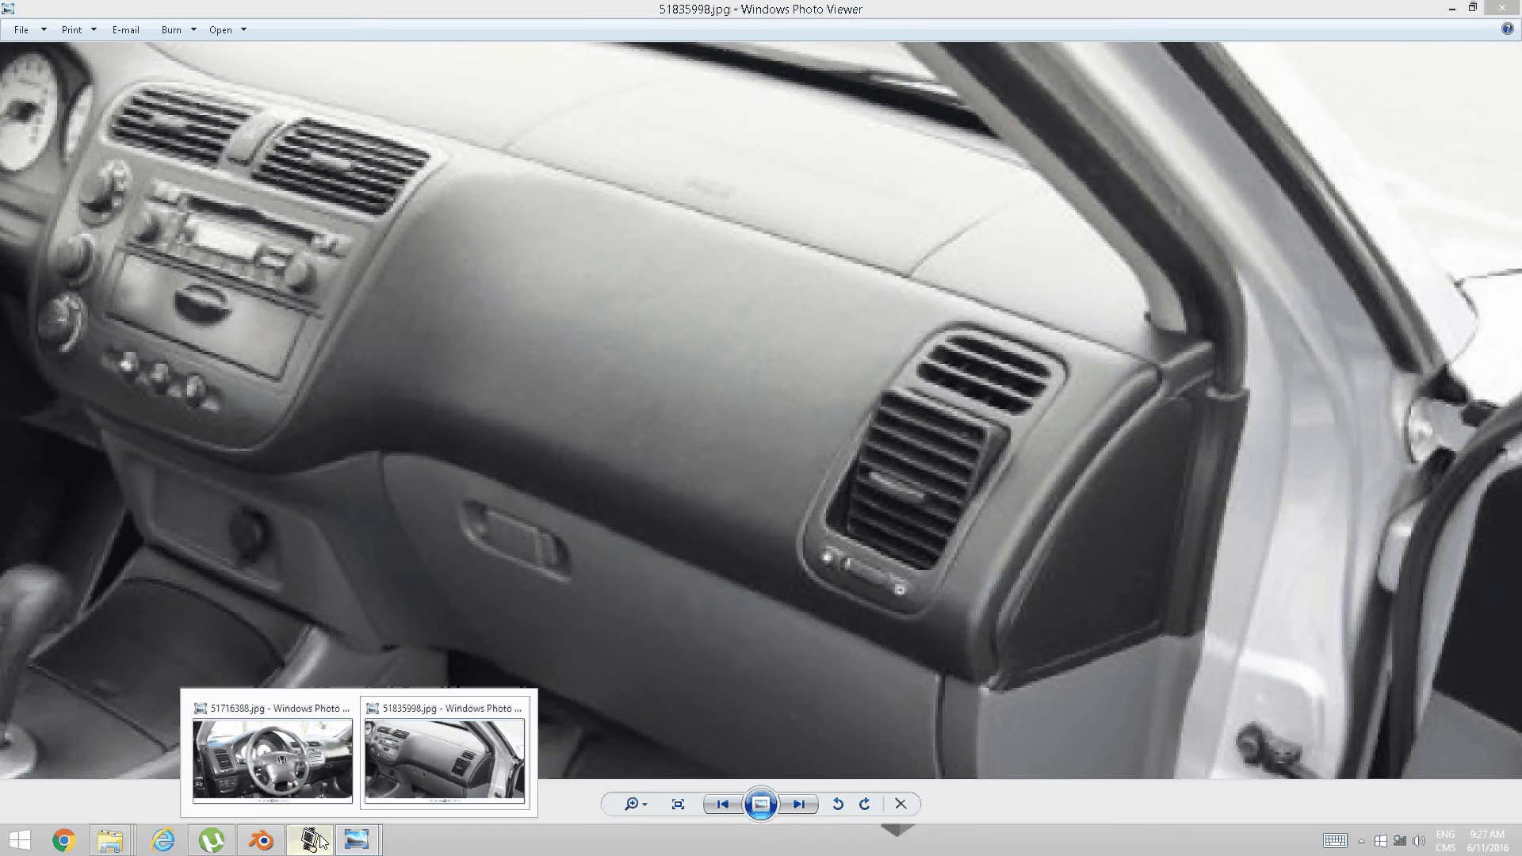
pyautogui.click(263, 842)
# In Edit Mode, snap the 3D cursor to the two middle faces below the passenger vent's louvres, and clear the selection
pyautogui.moveTo(669, 594); pyautogui.dragTo(728, 523, button='middle')
pyautogui.scroll(2, 544, 501)
pyautogui.scroll(4, 544, 500)
pyautogui.scroll(3, 531, 459)
pyautogui.scroll(-1, 560, 459)
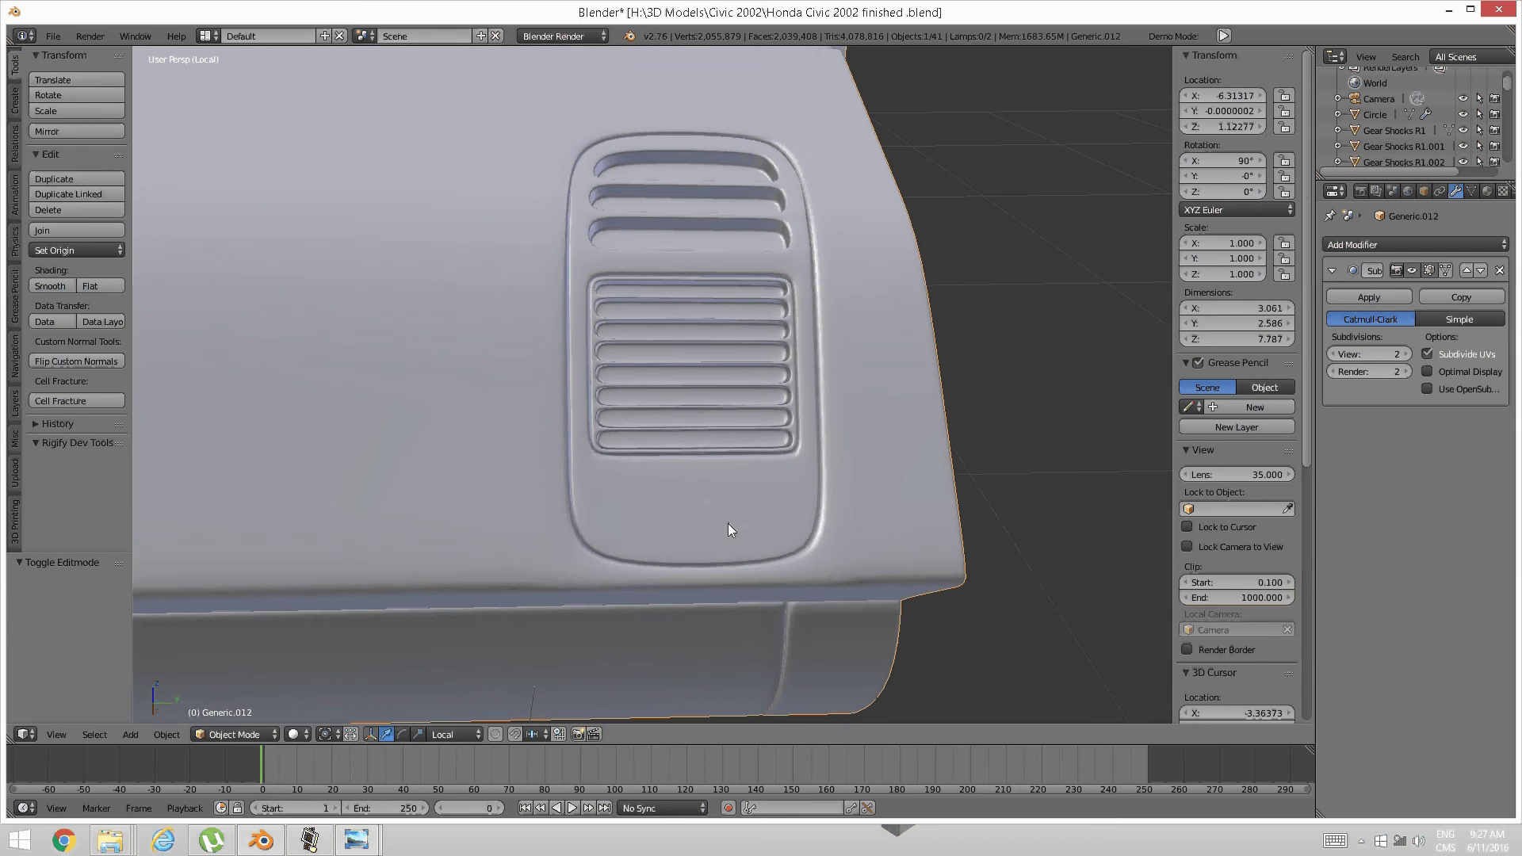
pyautogui.press('Tab')
pyautogui.scroll(1, 730, 531)
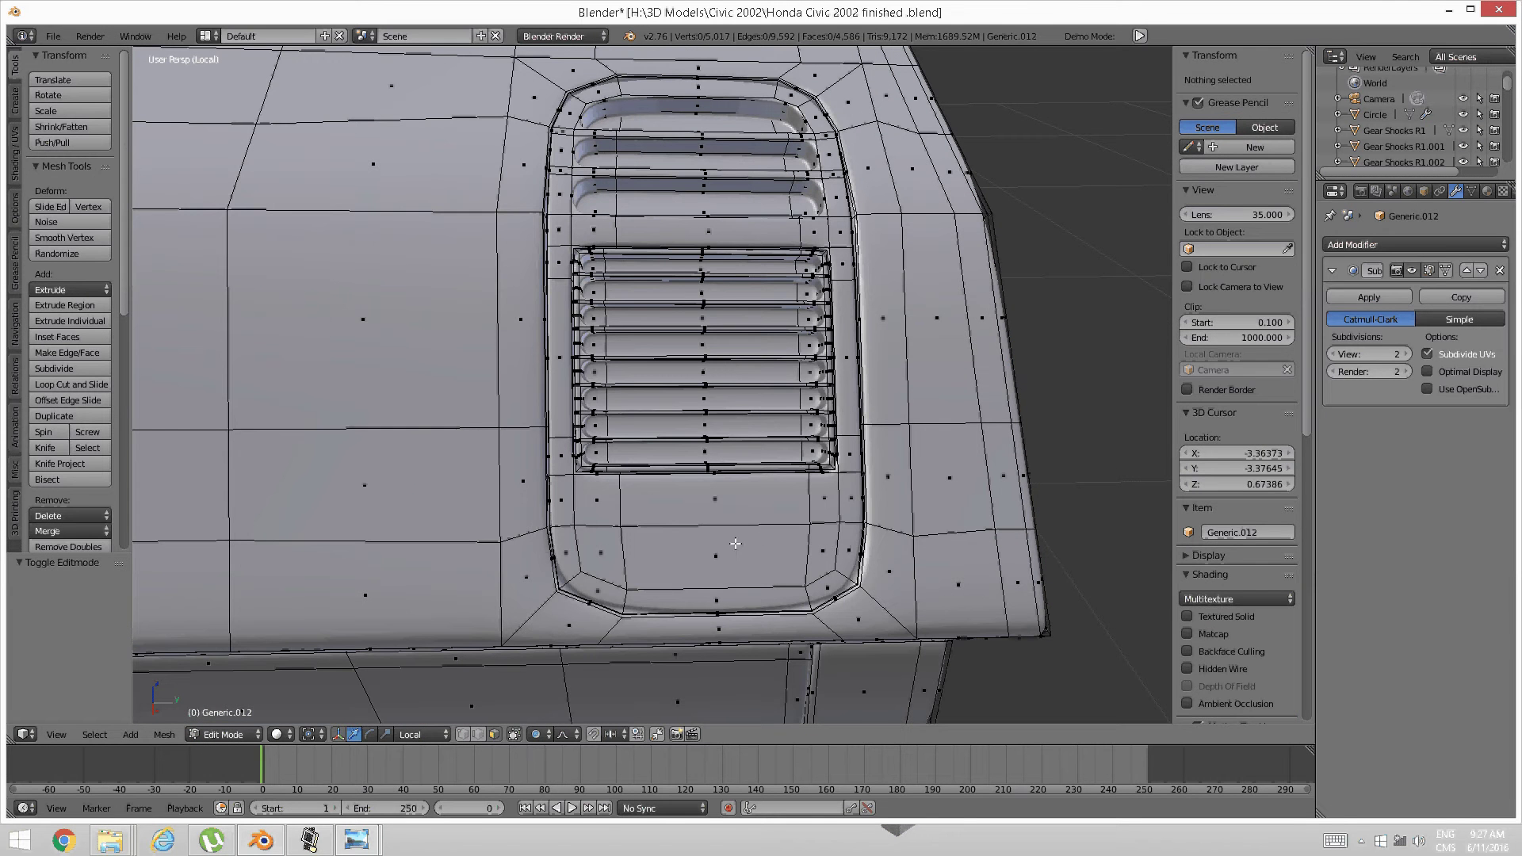
pyautogui.rightClick(731, 543)
pyautogui.keyDown('shift'); pyautogui.rightClick(726, 499); pyautogui.keyUp('shift')
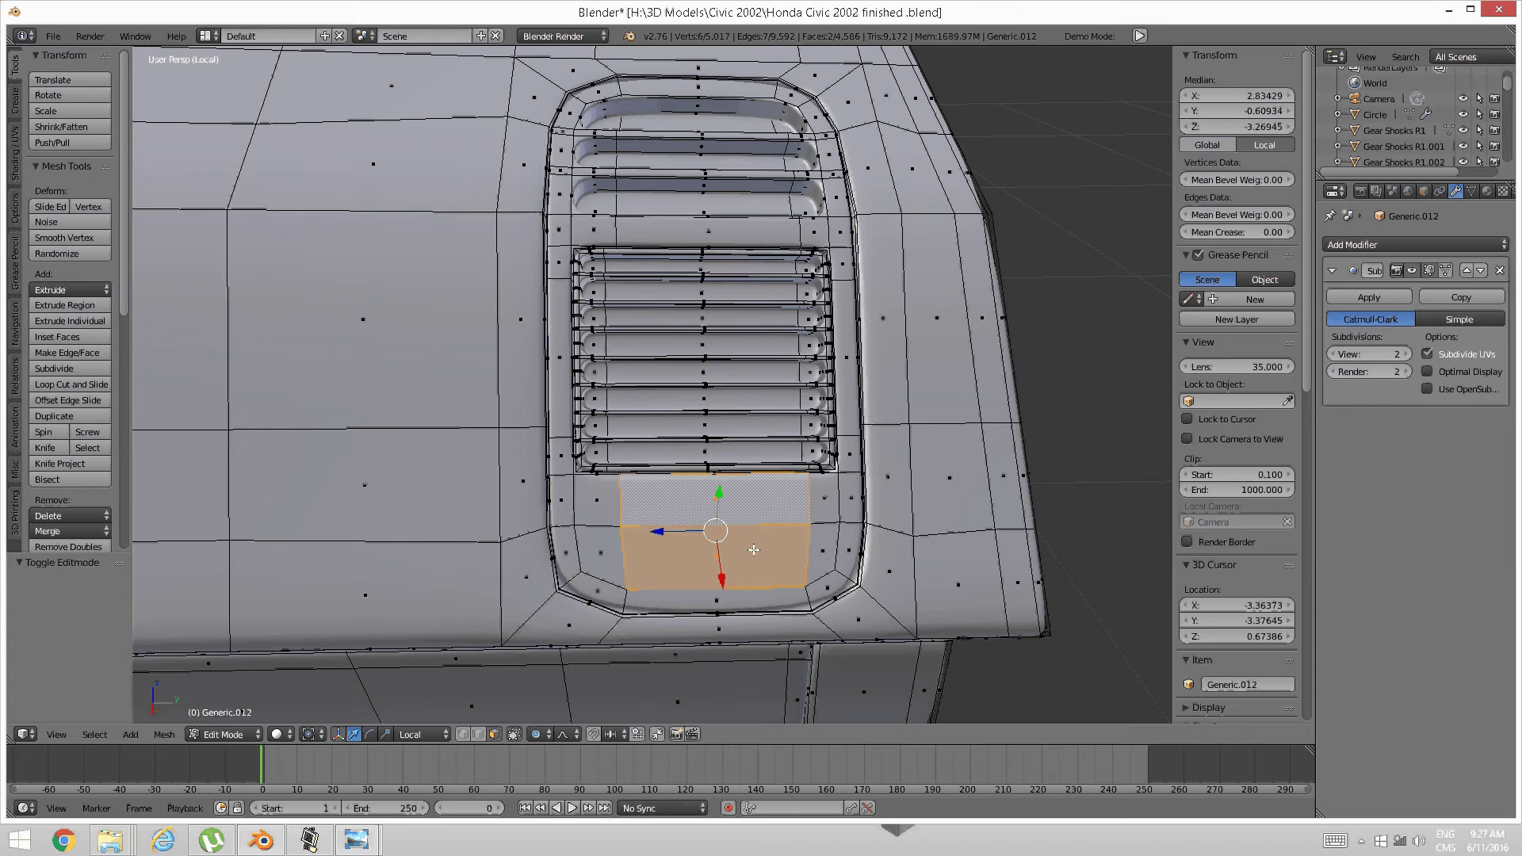
pyautogui.hotkey('shift', 's')
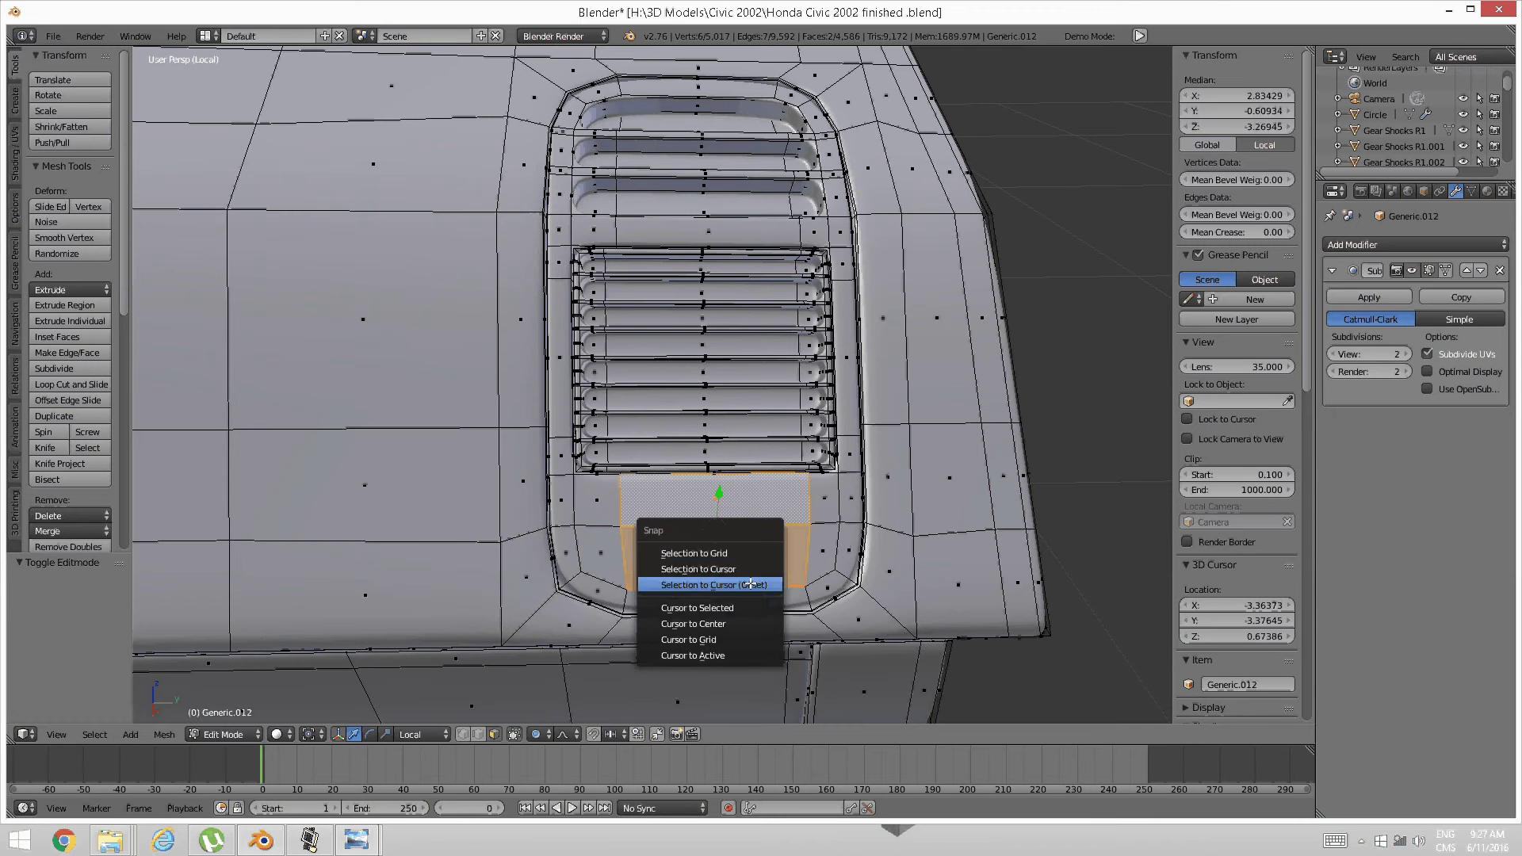
pyautogui.click(753, 608)
pyautogui.press('a')
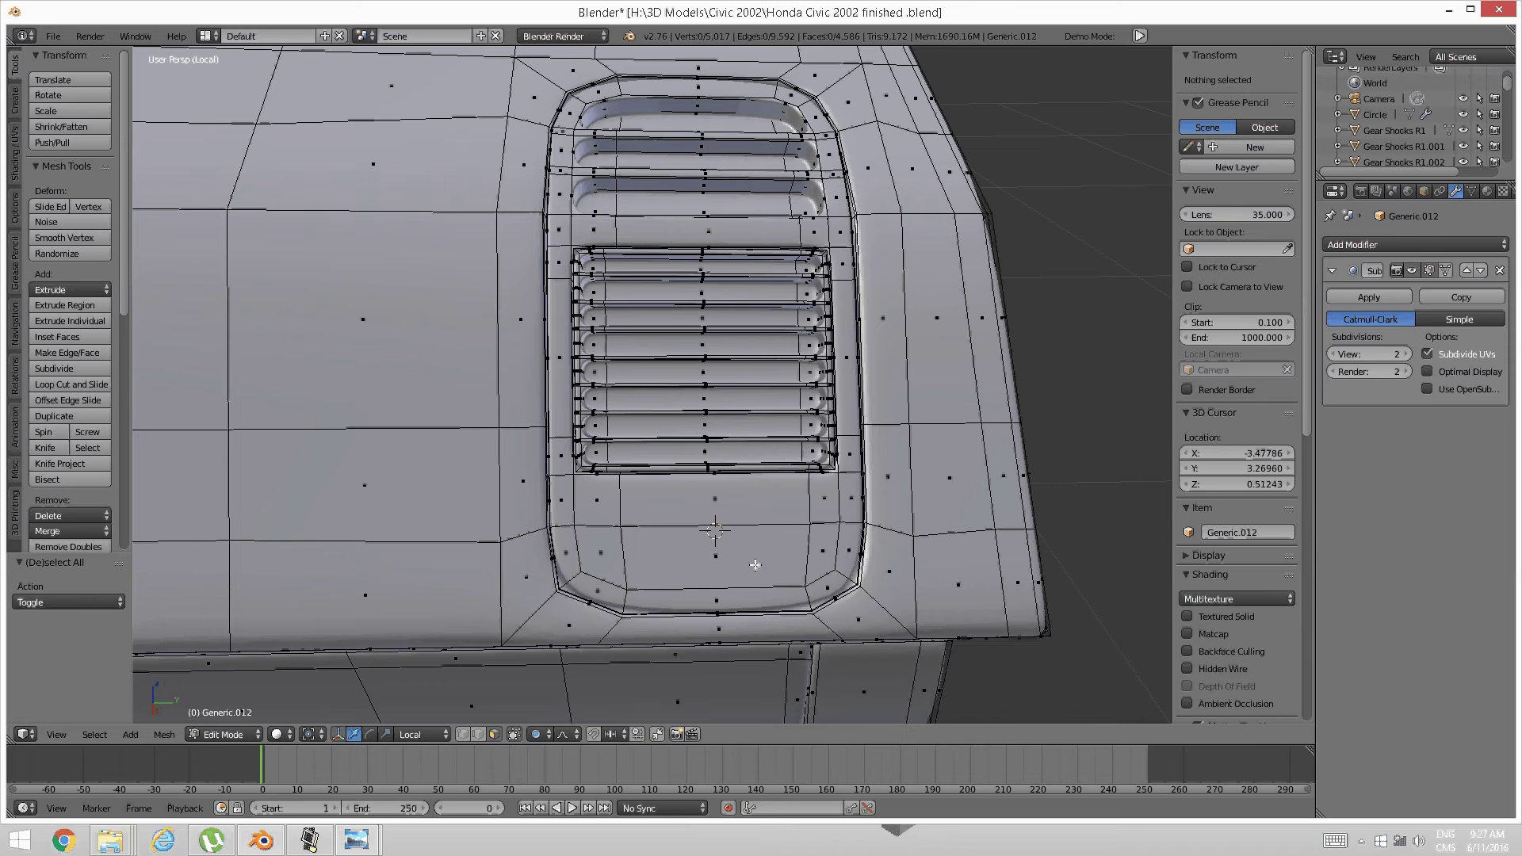
# Add a 32-vertex cylinder with radius 1 and depth 2 at the 3D cursor
pyautogui.press('space')
pyautogui.moveTo(754, 562)
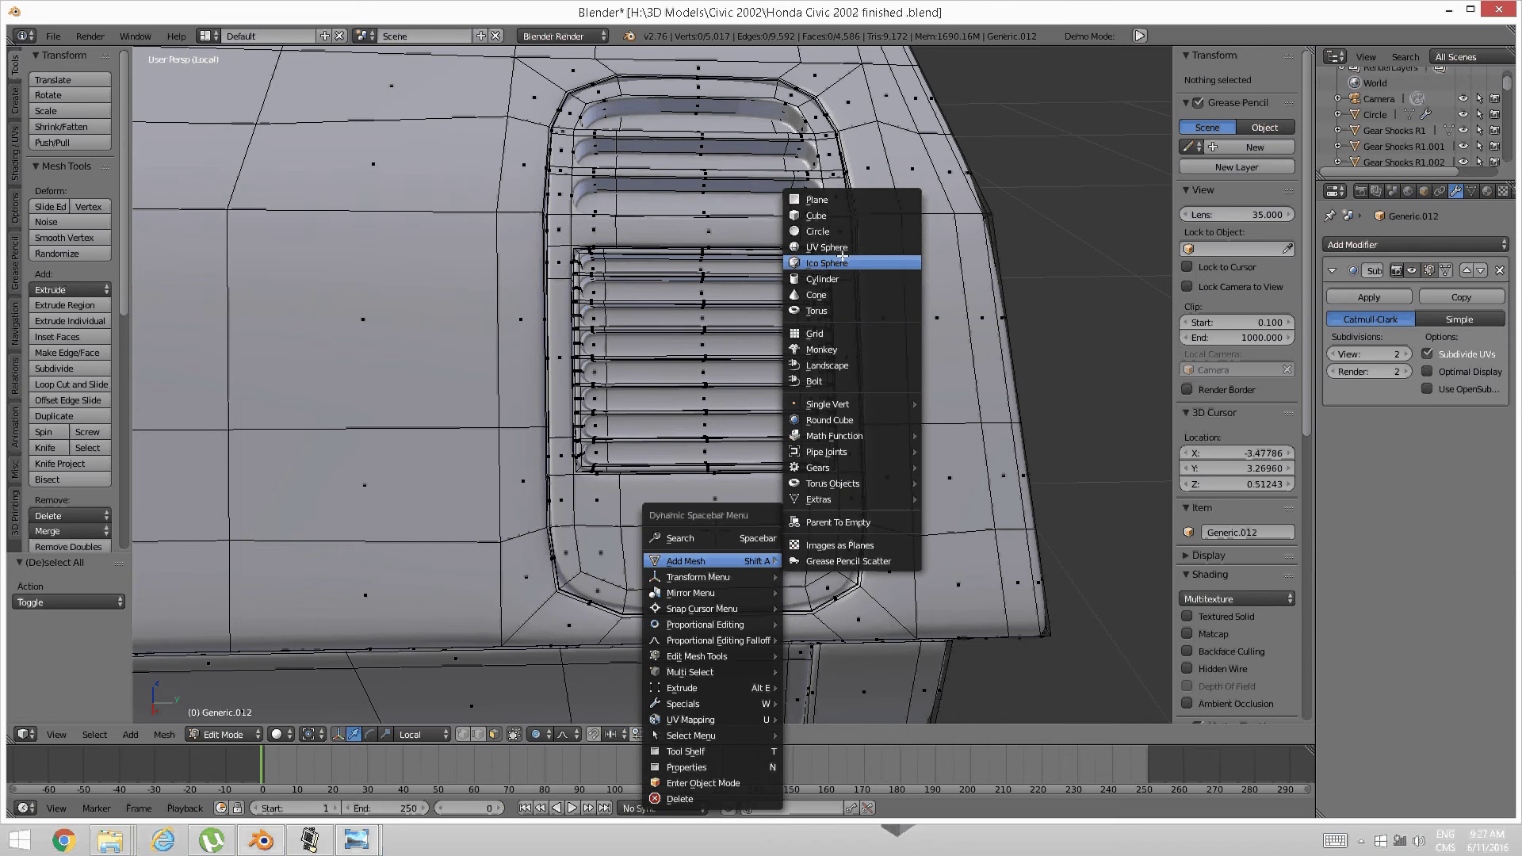
pyautogui.click(844, 280)
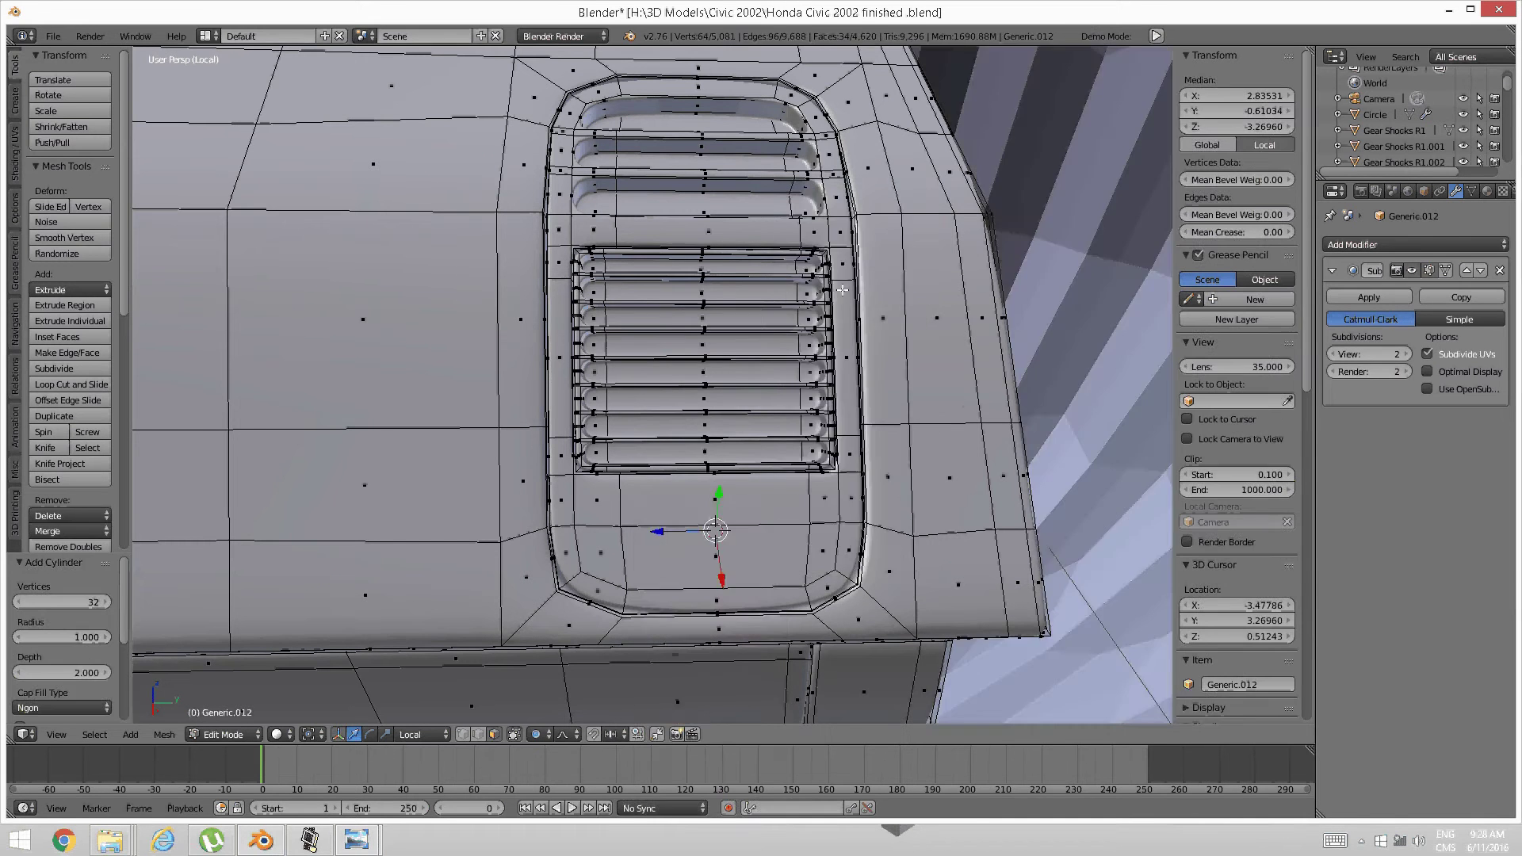
# Try scaling the cylinder to about 0.103 with proportional editing enabled, and undo the resize
pyautogui.scroll(-4, 847, 313)
pyautogui.scroll(-4, 847, 312)
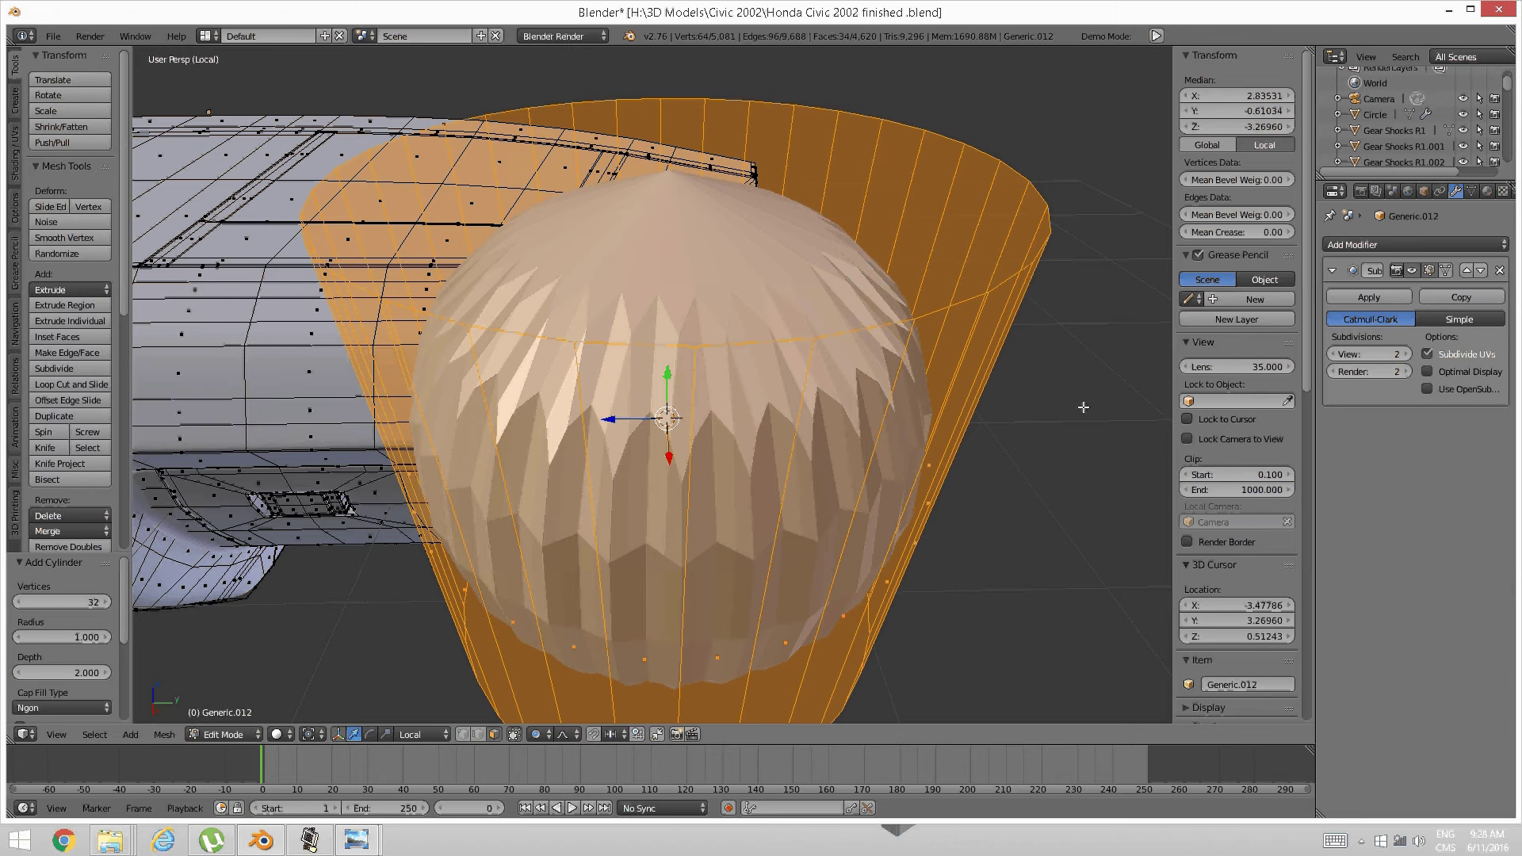
pyautogui.press('s')
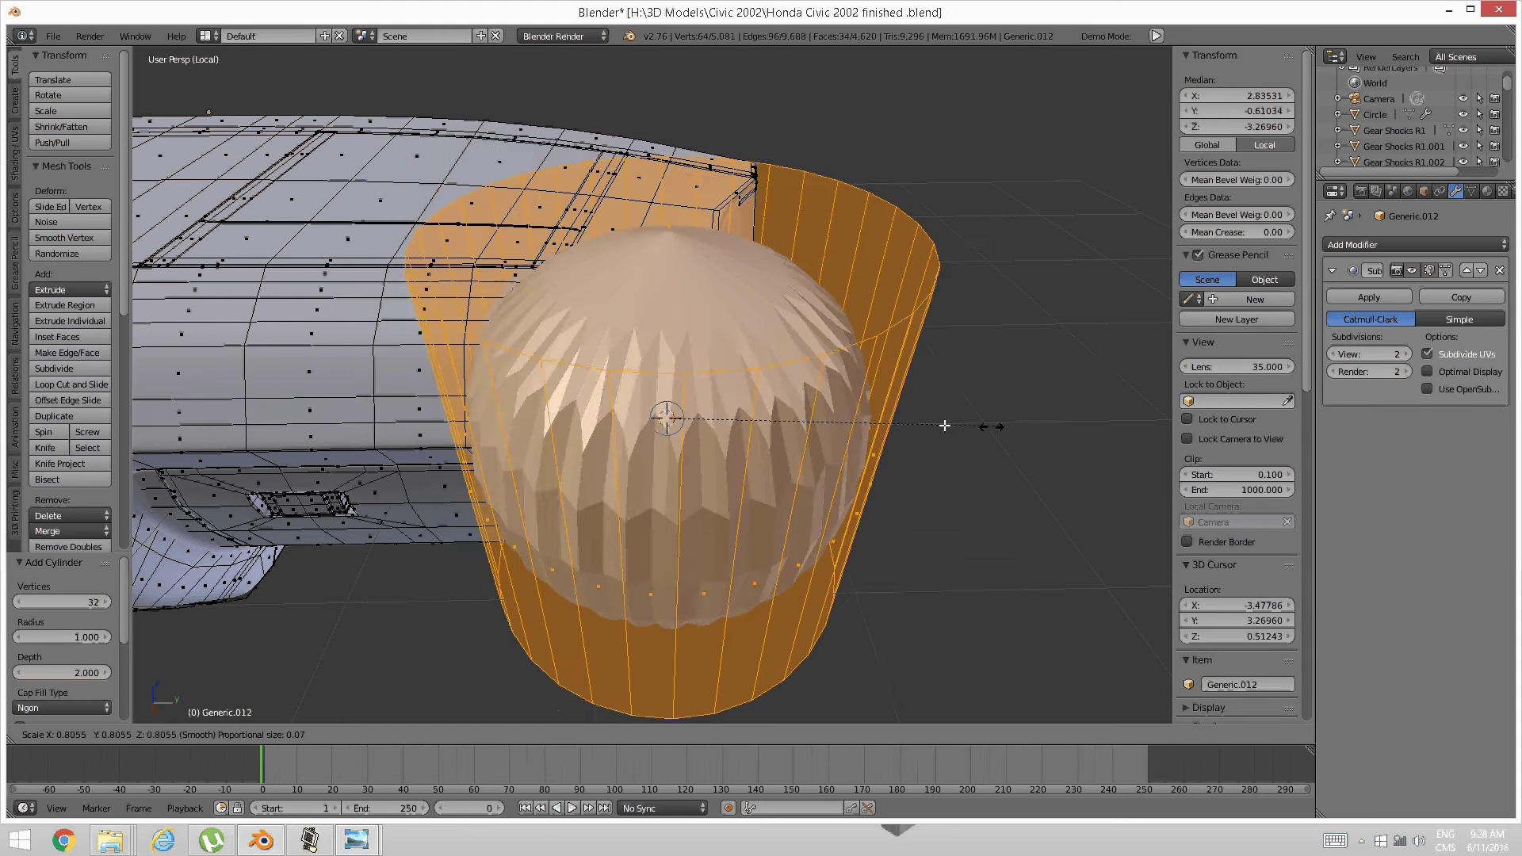
pyautogui.click(696, 435)
pyautogui.scroll(7, 702, 437)
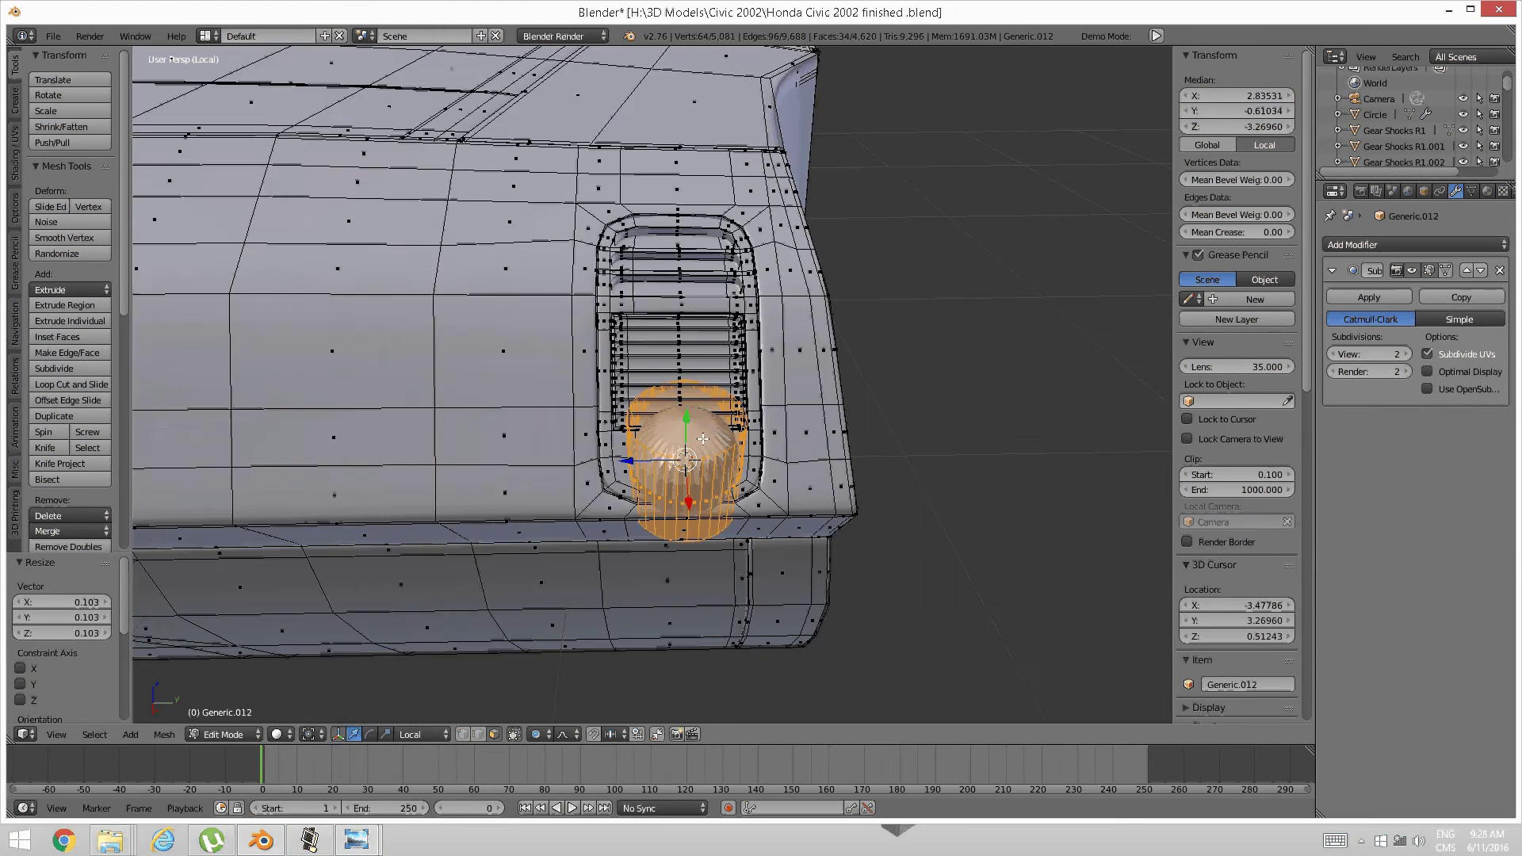
pyautogui.moveTo(793, 400); pyautogui.dragTo(802, 446, button='middle')
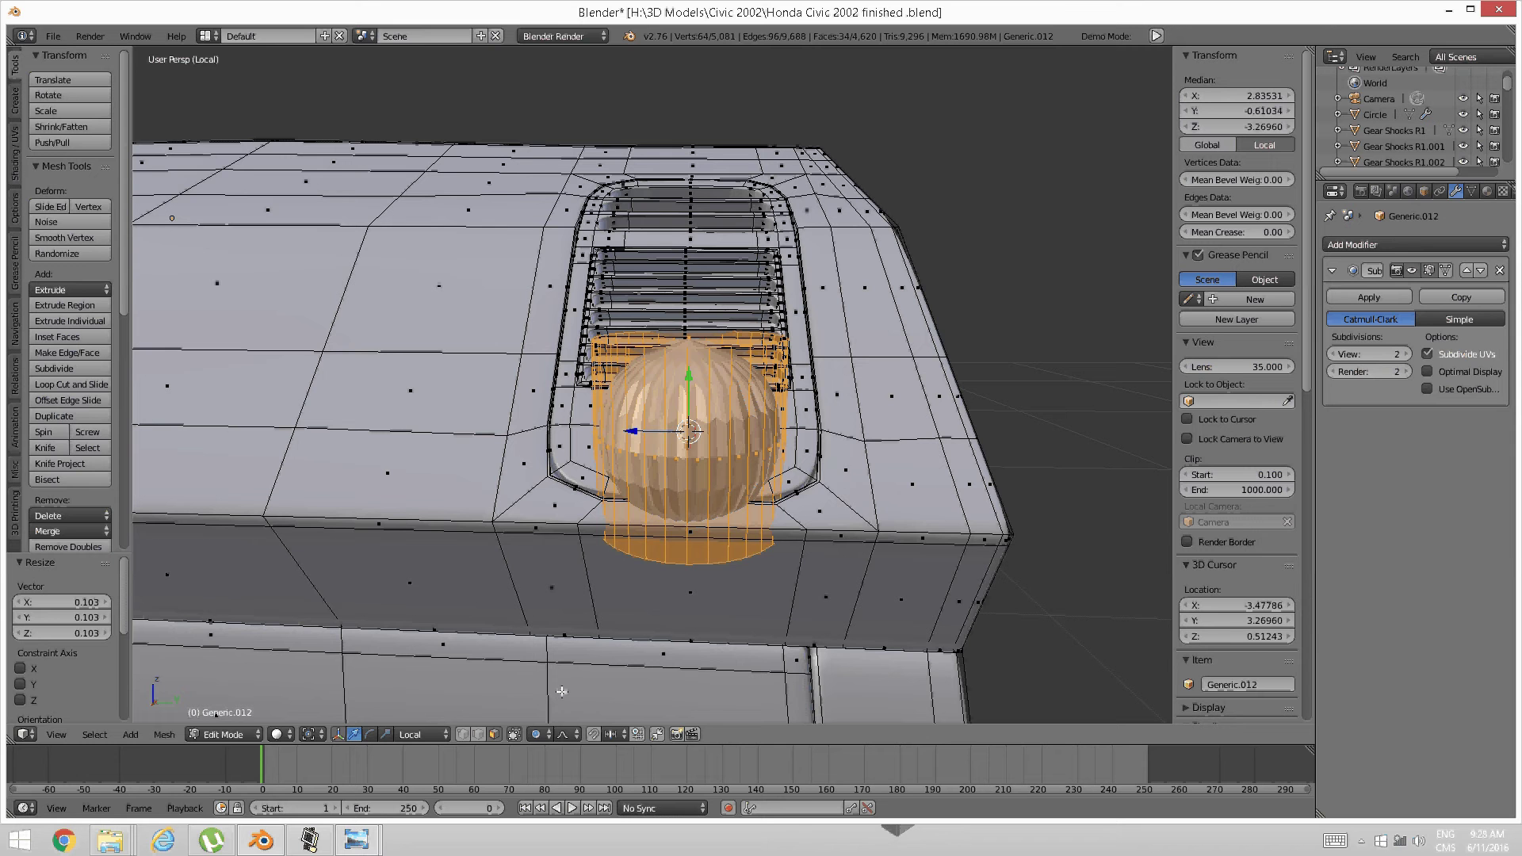
pyautogui.hotkey('ctrl', 'z')
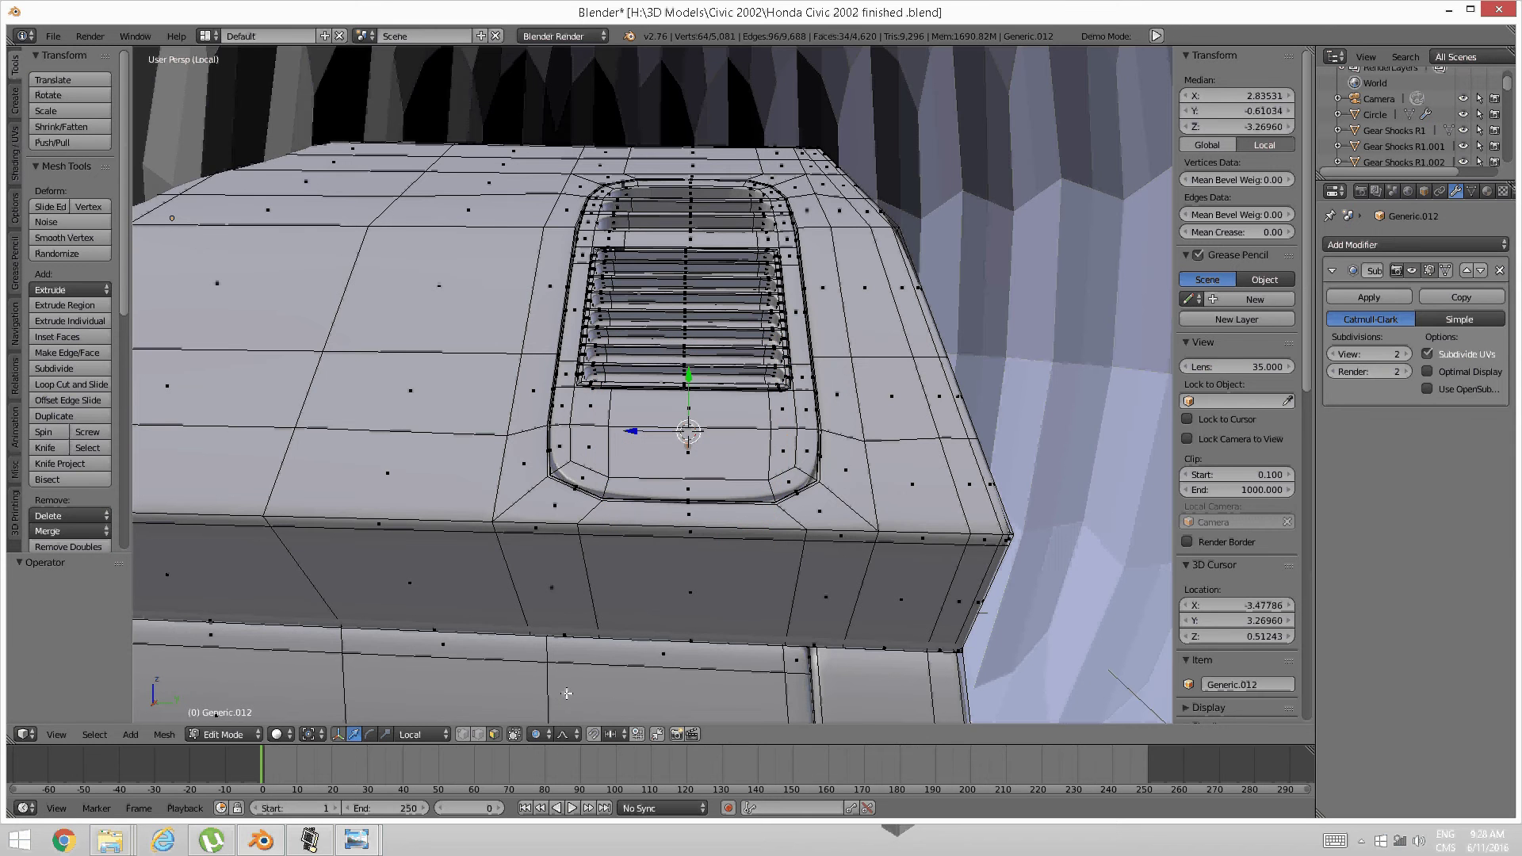
# Disable proportional editing and scale the cylinder uniformly to about 0.069 of its size
pyautogui.click(539, 735)
pyautogui.click(550, 718)
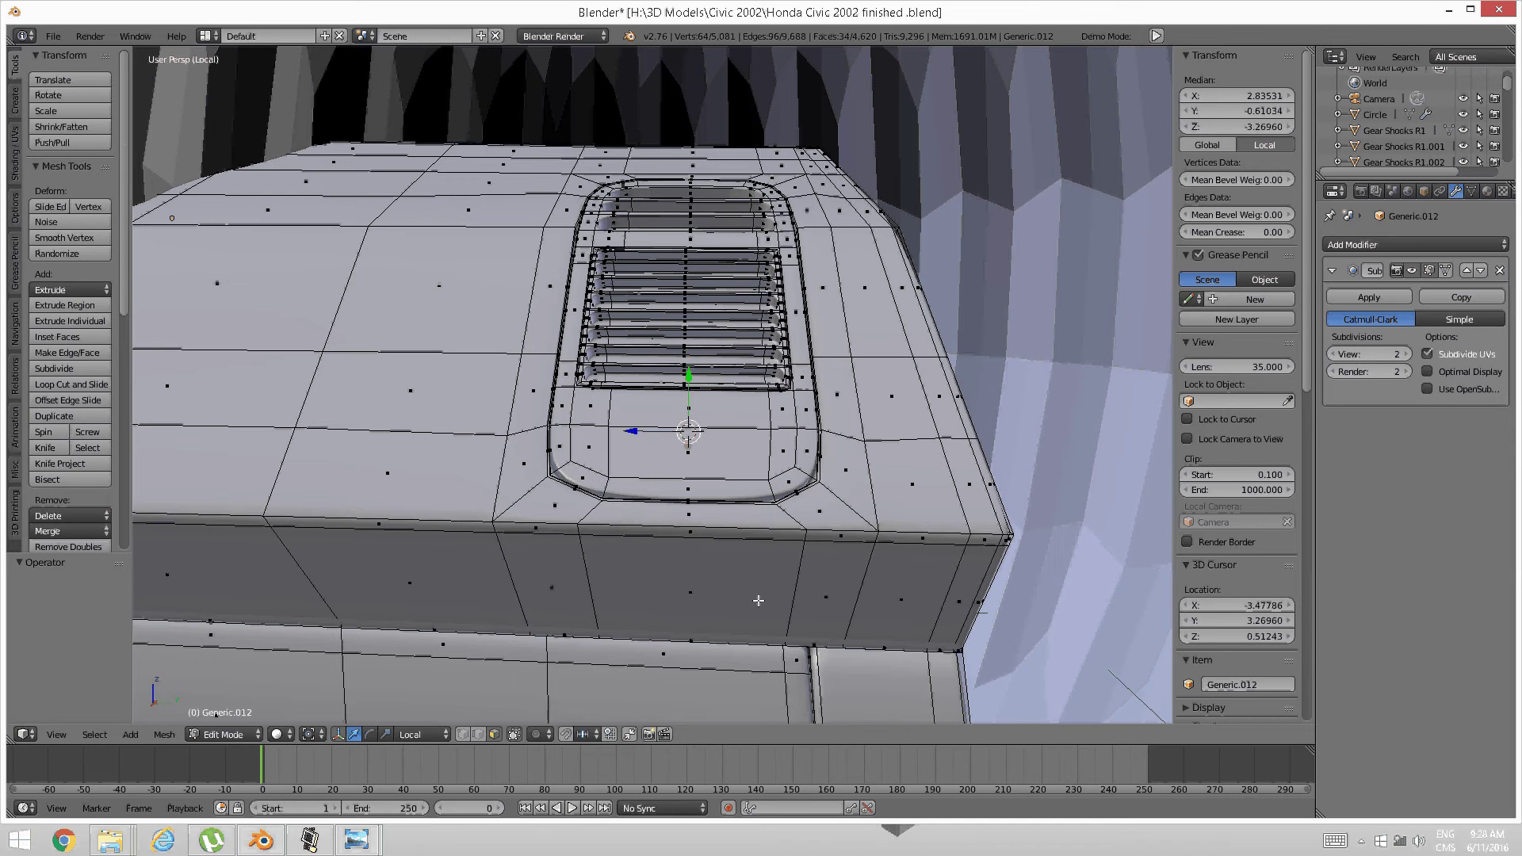
pyautogui.scroll(-9, 759, 601)
pyautogui.press('s')
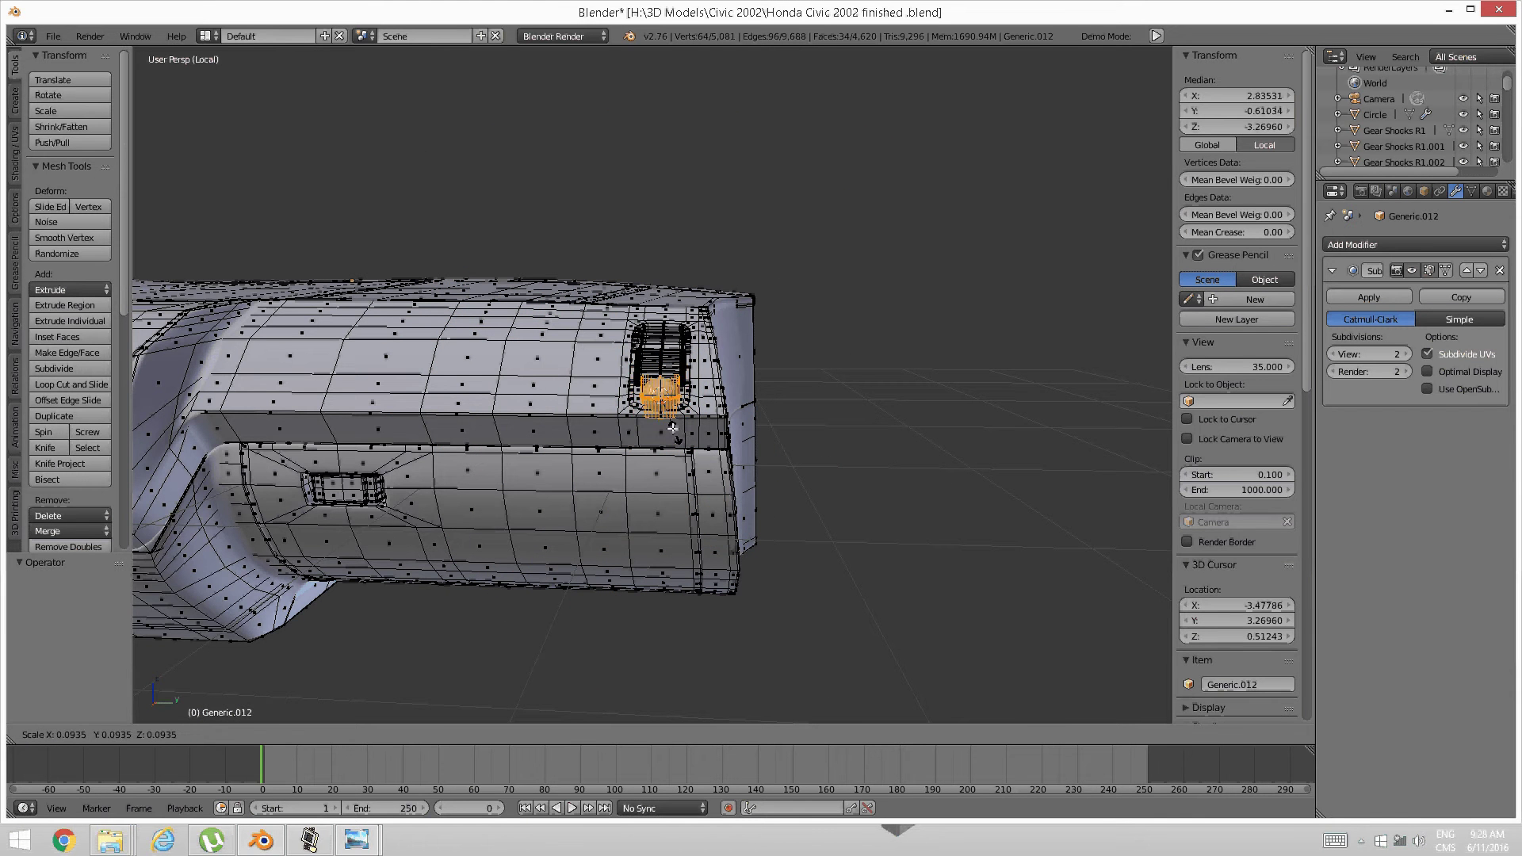
pyautogui.click(669, 420)
pyautogui.scroll(9, 682, 417)
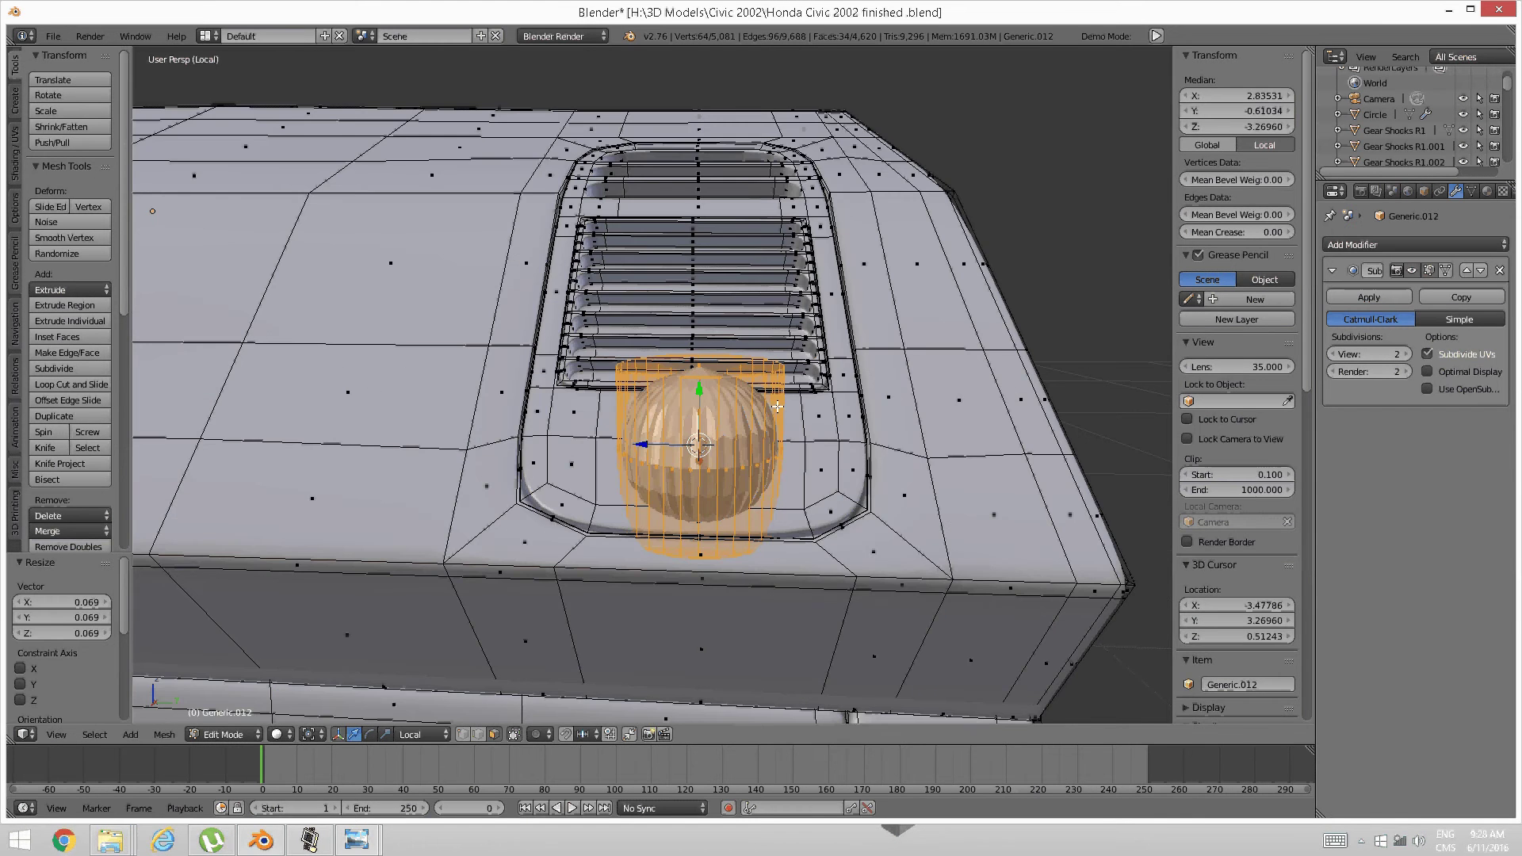
pyautogui.keyDown('shift'); pyautogui.moveTo(757, 447); pyautogui.dragTo(712, 436, button='middle'); pyautogui.keyUp('shift')
pyautogui.scroll(3, 713, 436)
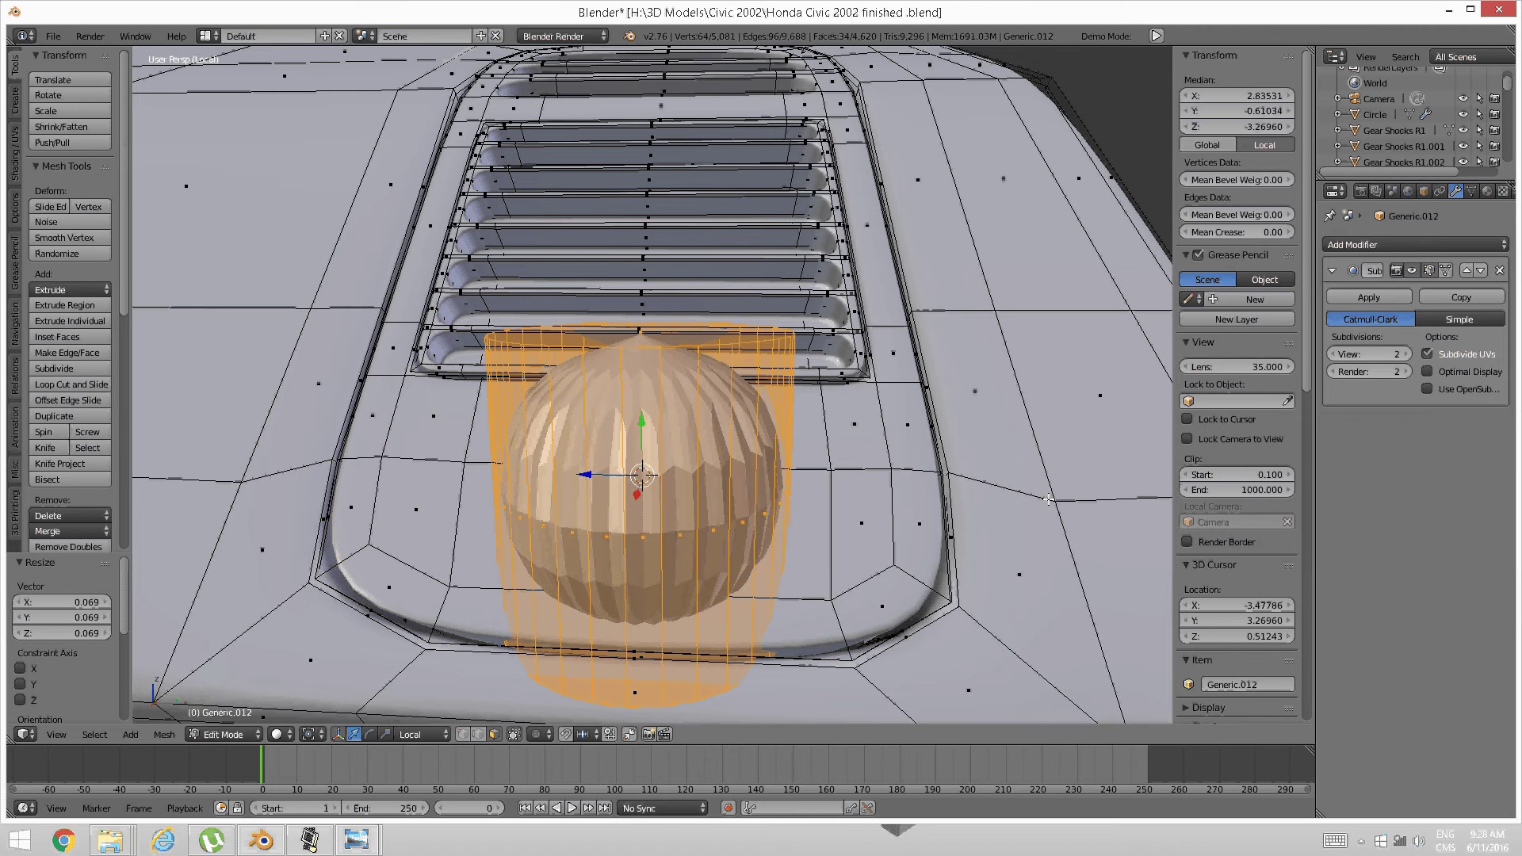
# Flatten the cylinder into a disc by scaling it to about 0.163 along global Z
pyautogui.press('s')
pyautogui.press('z')
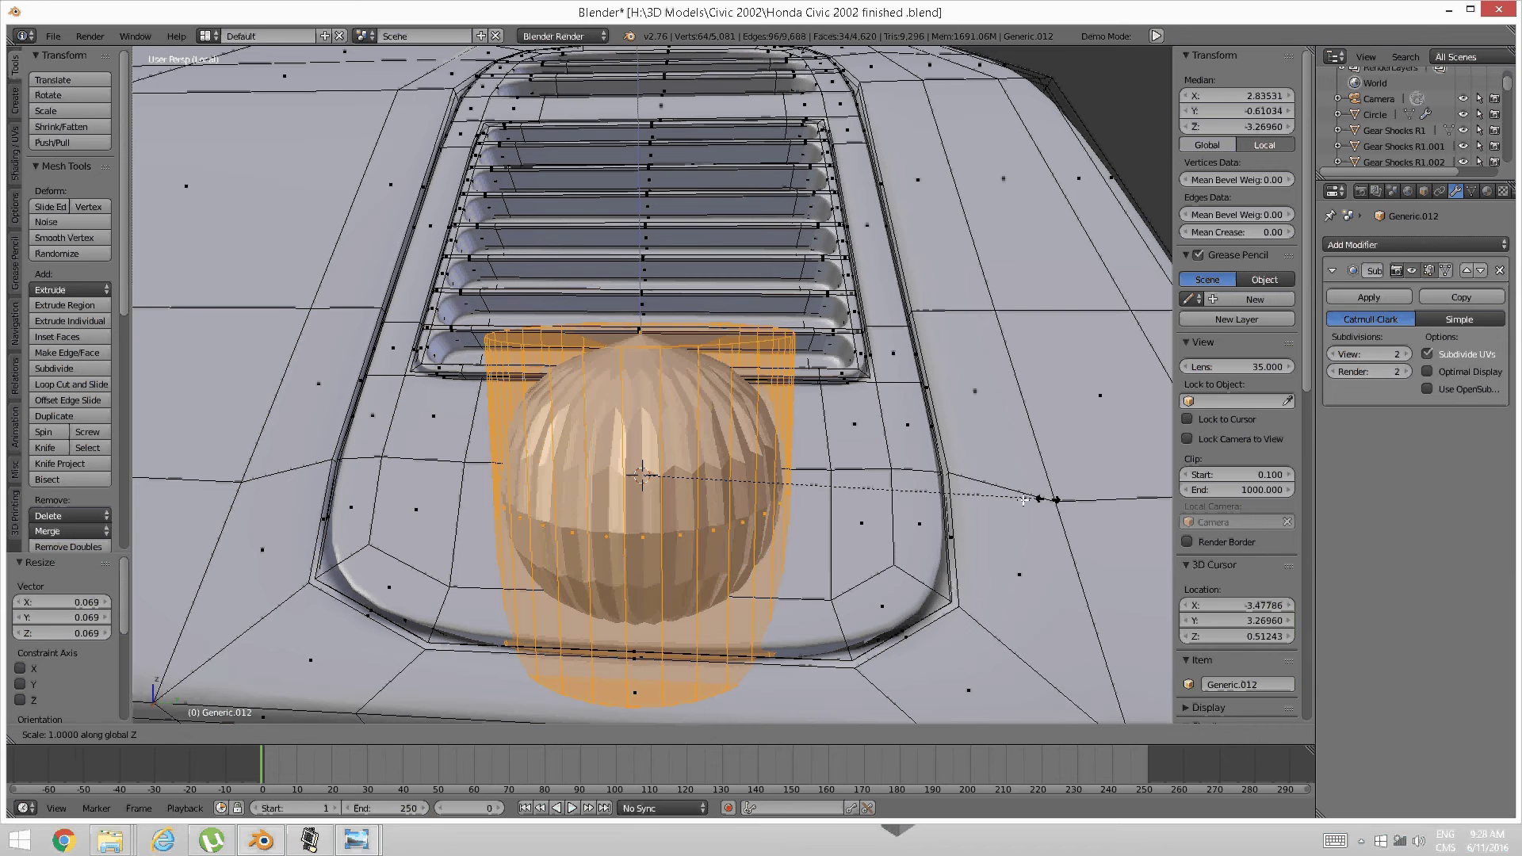
pyautogui.click(704, 456)
pyautogui.moveTo(703, 493); pyautogui.dragTo(735, 573, button='middle')
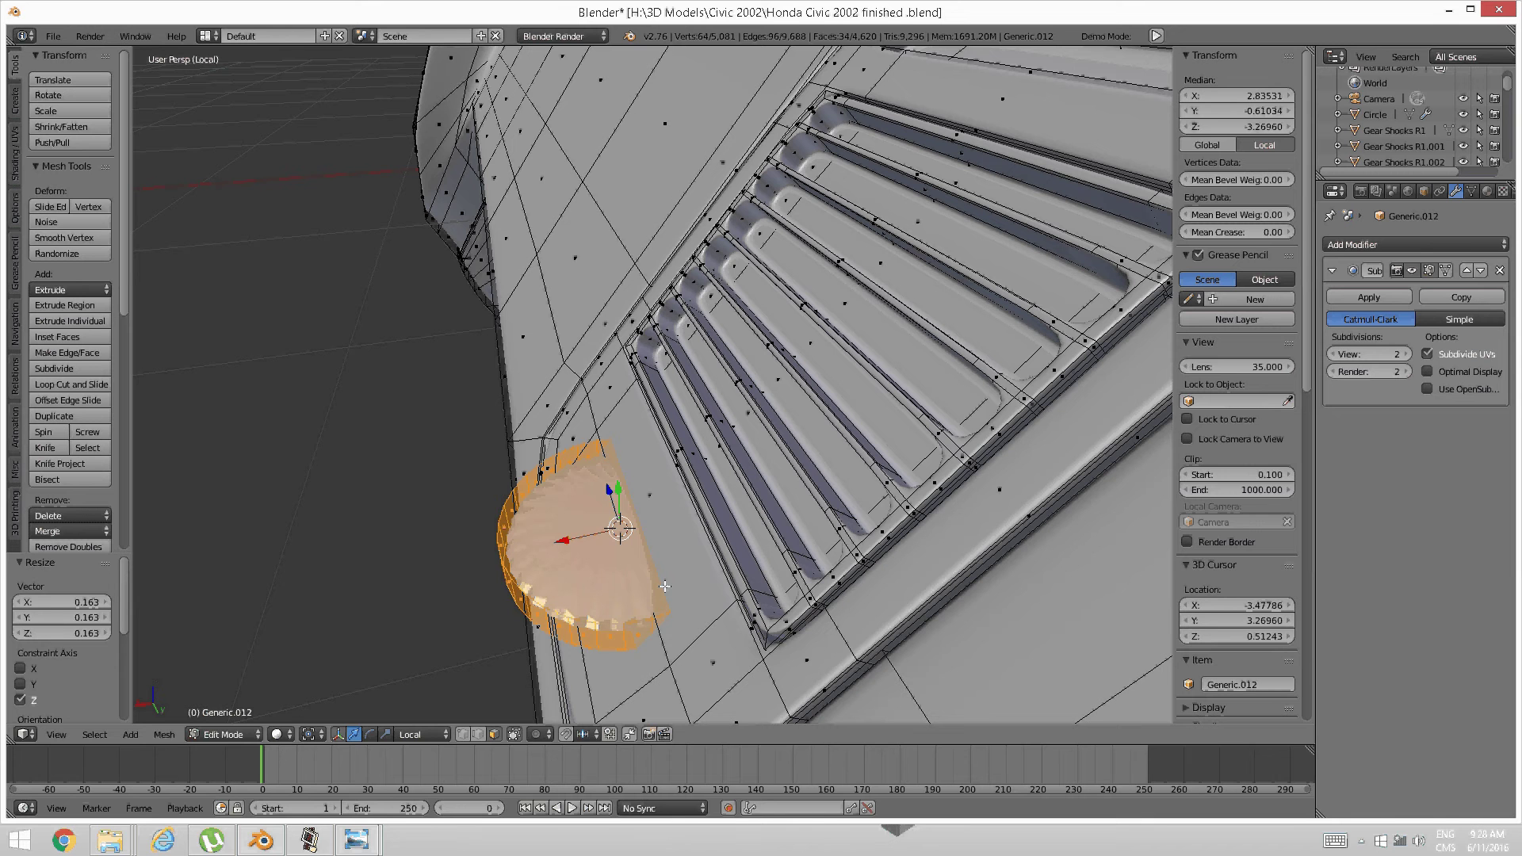
# Try rotating the disc -40° around global Y, test the Normal orientation, switch back to Local, and undo the rotation
pyautogui.press('r')
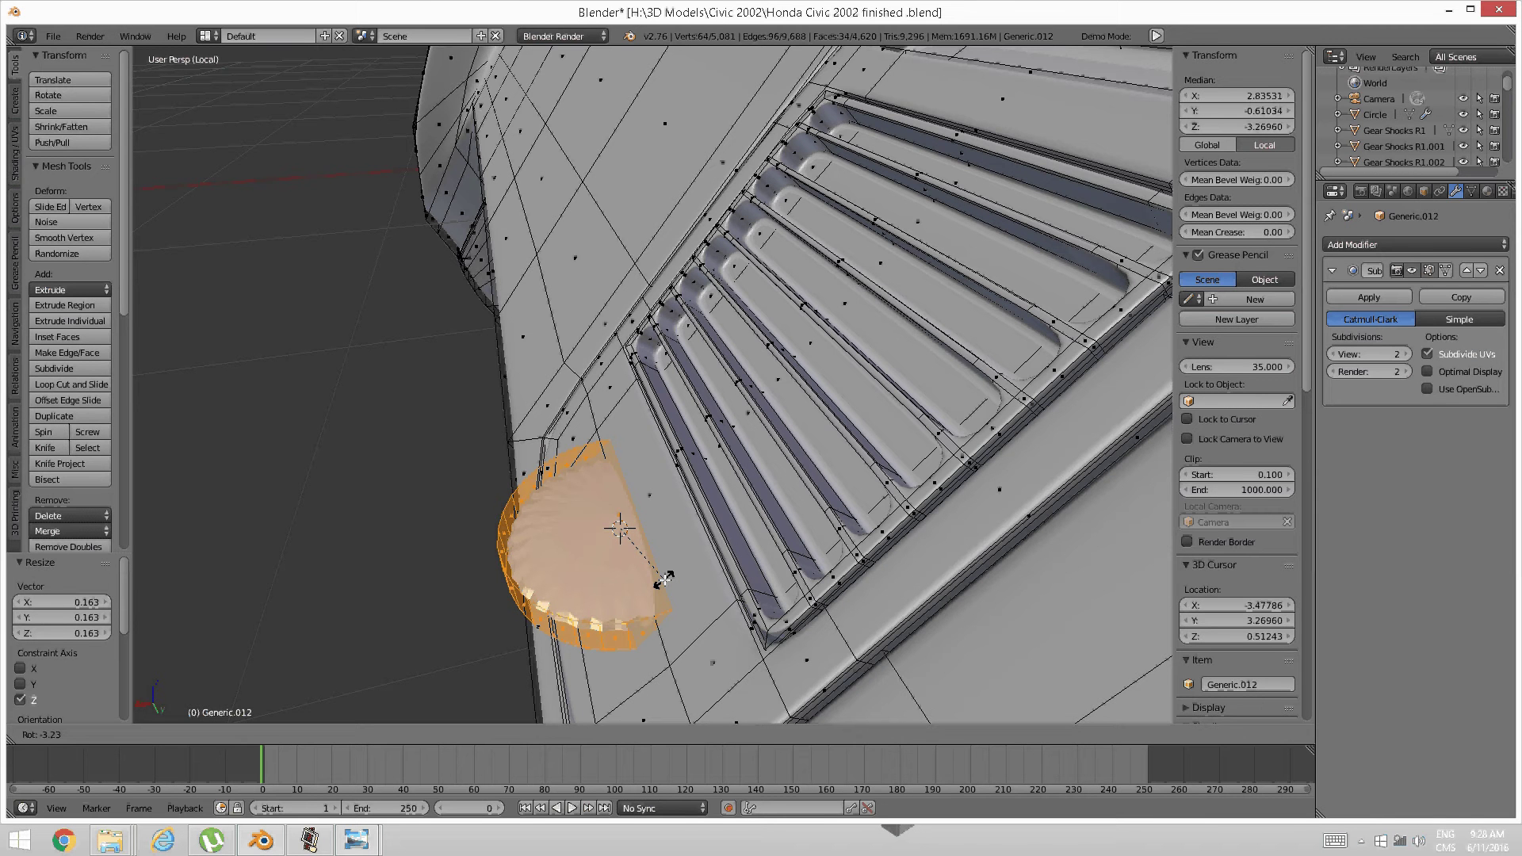
pyautogui.press('y')
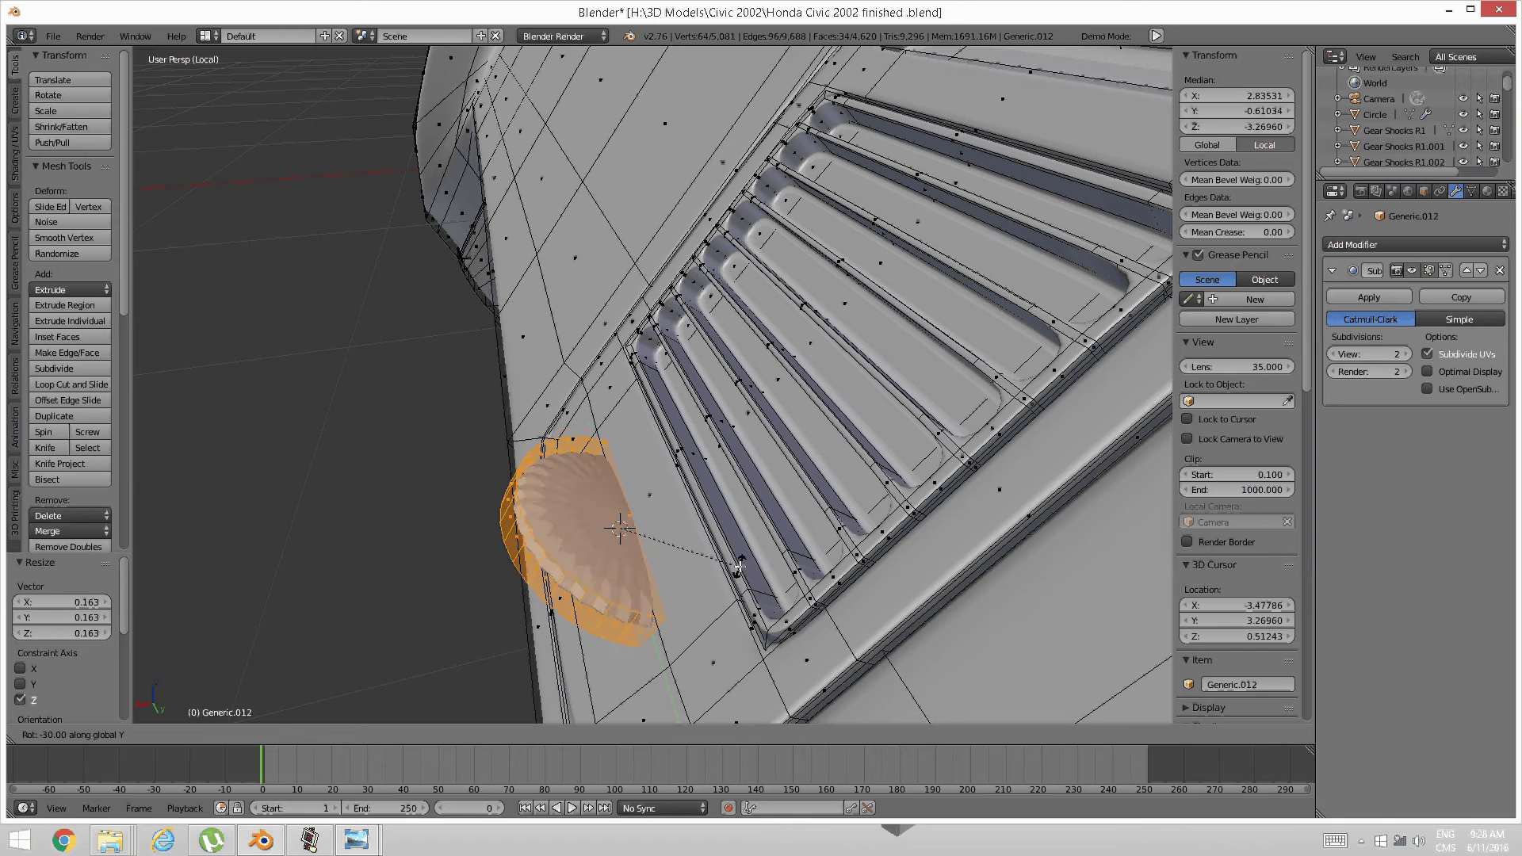
pyautogui.click(739, 588)
pyautogui.moveTo(739, 589); pyautogui.dragTo(659, 523, button='middle')
pyautogui.click(426, 735)
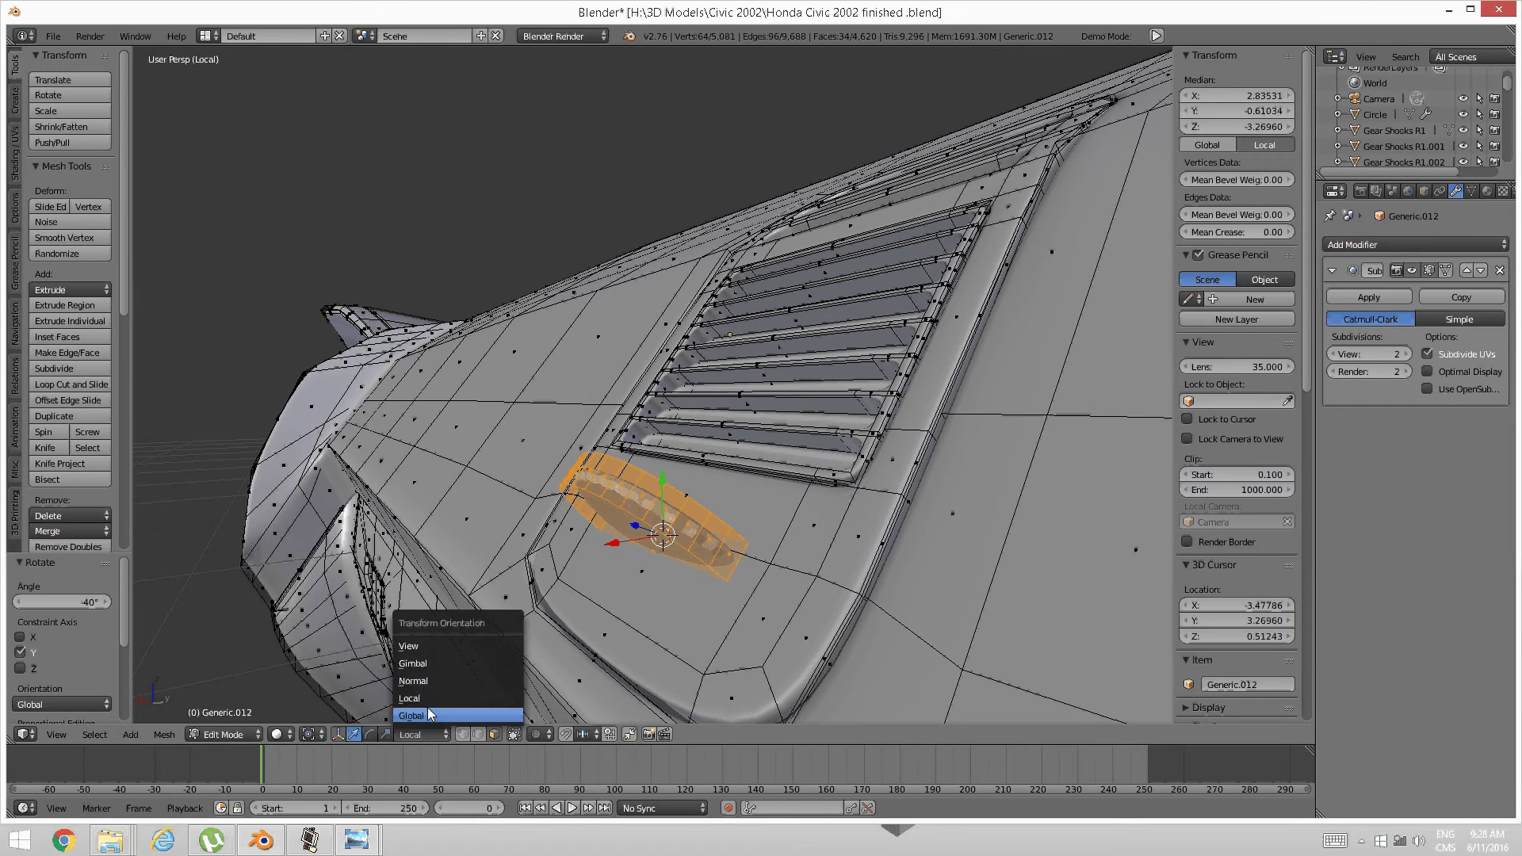
pyautogui.click(429, 683)
pyautogui.moveTo(523, 635); pyautogui.dragTo(587, 643, button='middle')
pyautogui.click(431, 735)
pyautogui.click(431, 697)
pyautogui.hotkey('ctrl', 'z')
# Compare the disc below the louvres with the vent's lower control in the reference photo, and return to Blender
pyautogui.moveTo(669, 605)
pyautogui.mouseDown(button='middle')
pyautogui.moveTo(695, 568)
pyautogui.moveTo(652, 596)
pyautogui.mouseUp(button='middle')
pyautogui.click(373, 839)
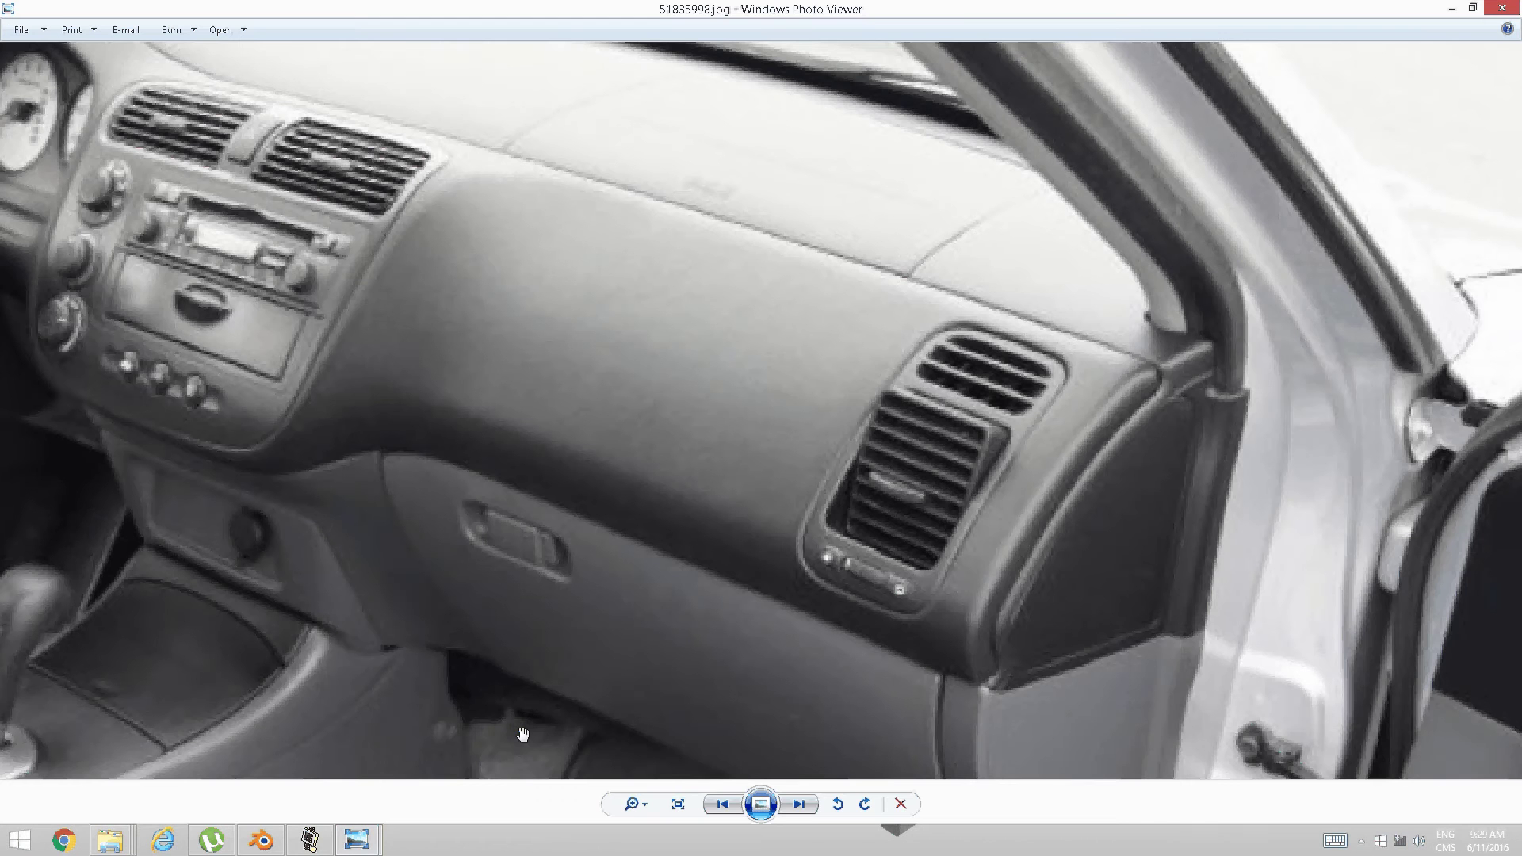
pyautogui.click(275, 842)
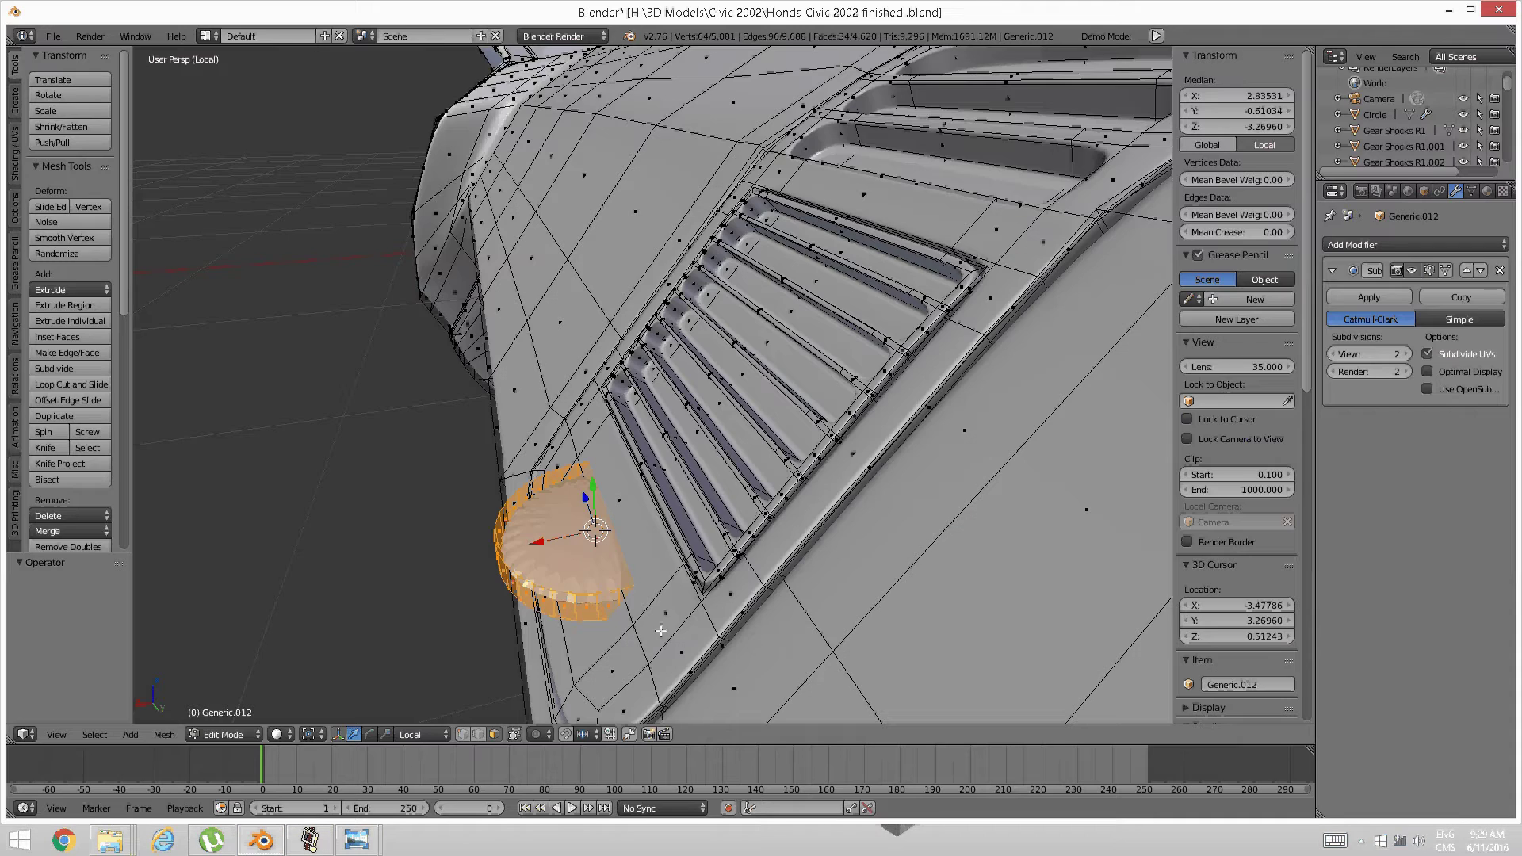
pyautogui.moveTo(479, 666); pyautogui.dragTo(764, 616, button='middle')
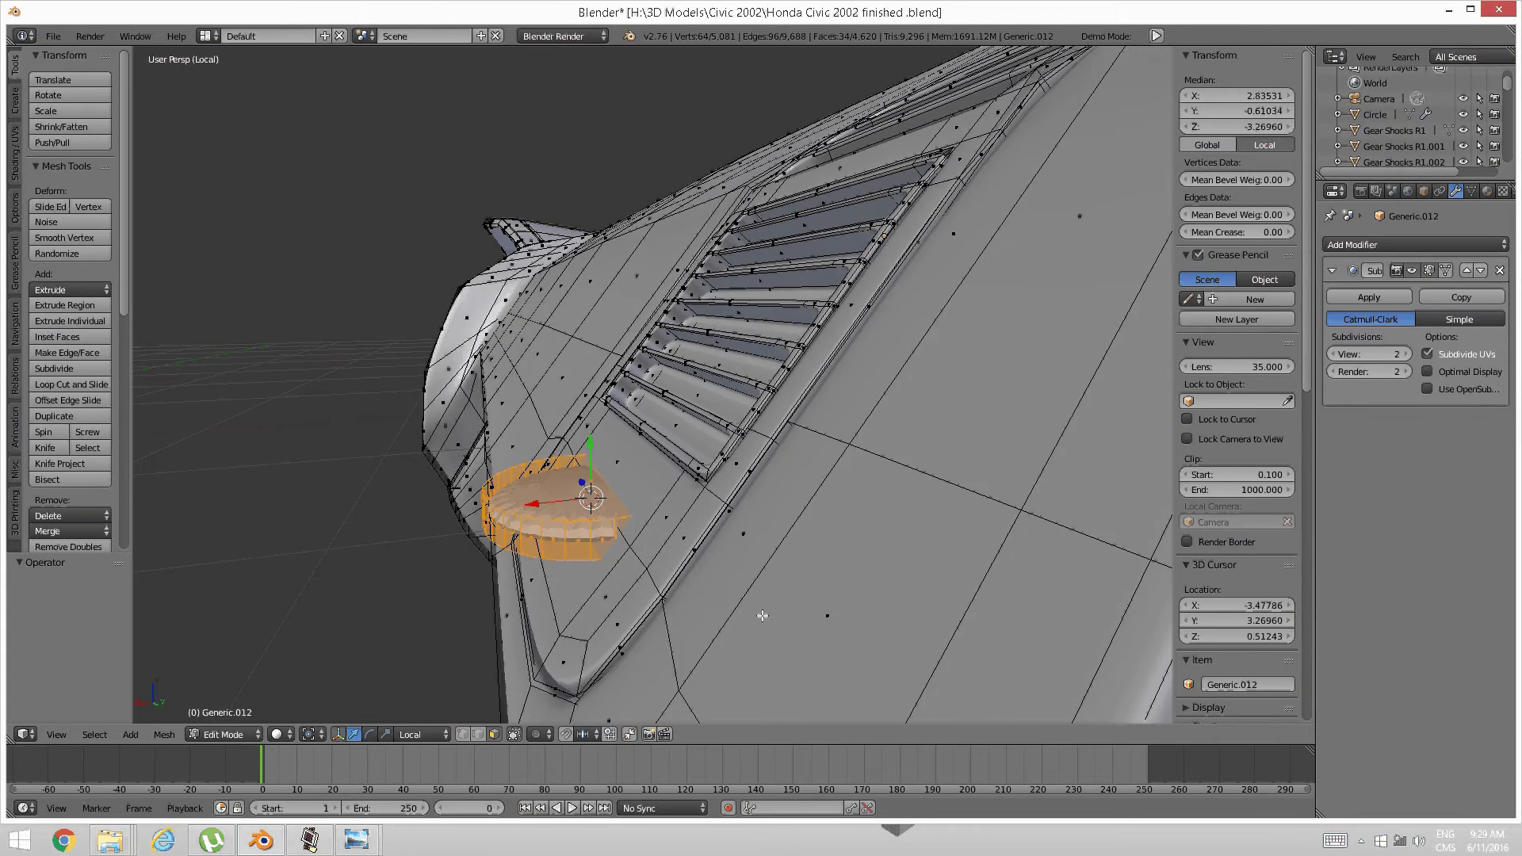
# Rotate the disc -40° around global Y
pyautogui.press('r')
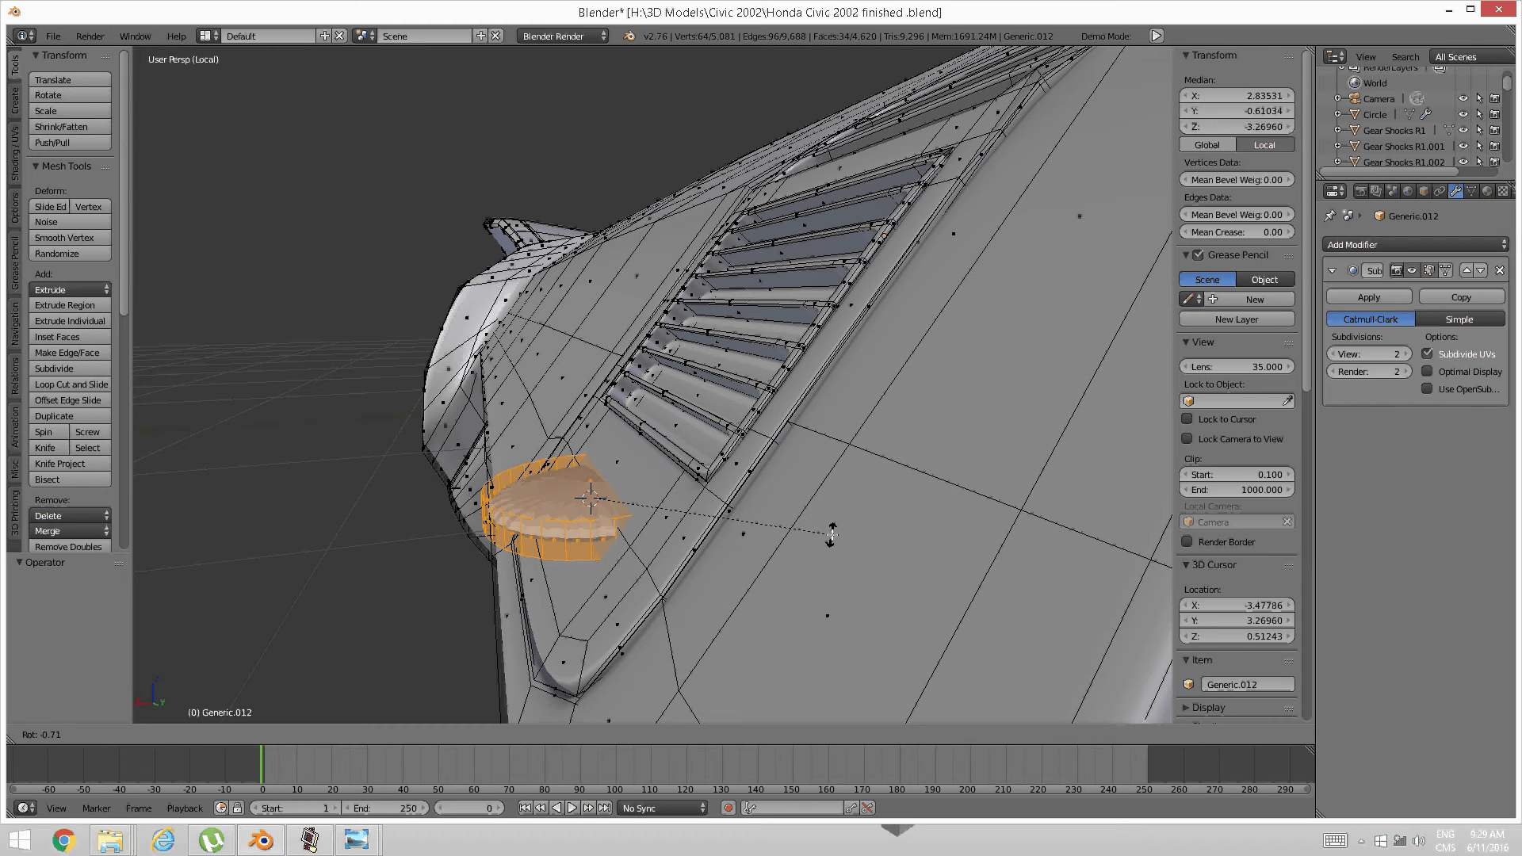
pyautogui.press('y')
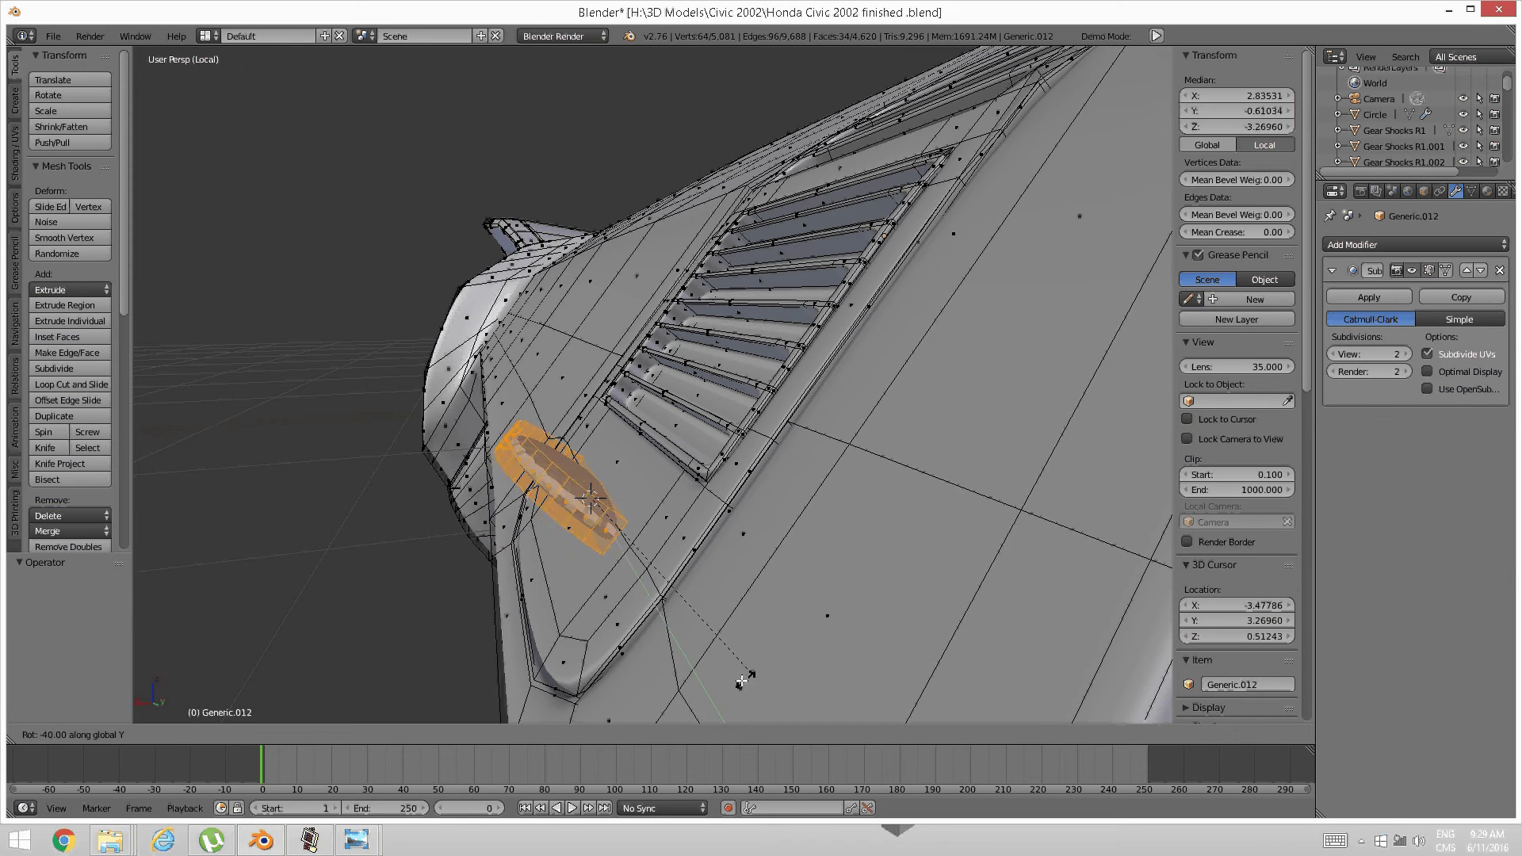
pyautogui.click(737, 678)
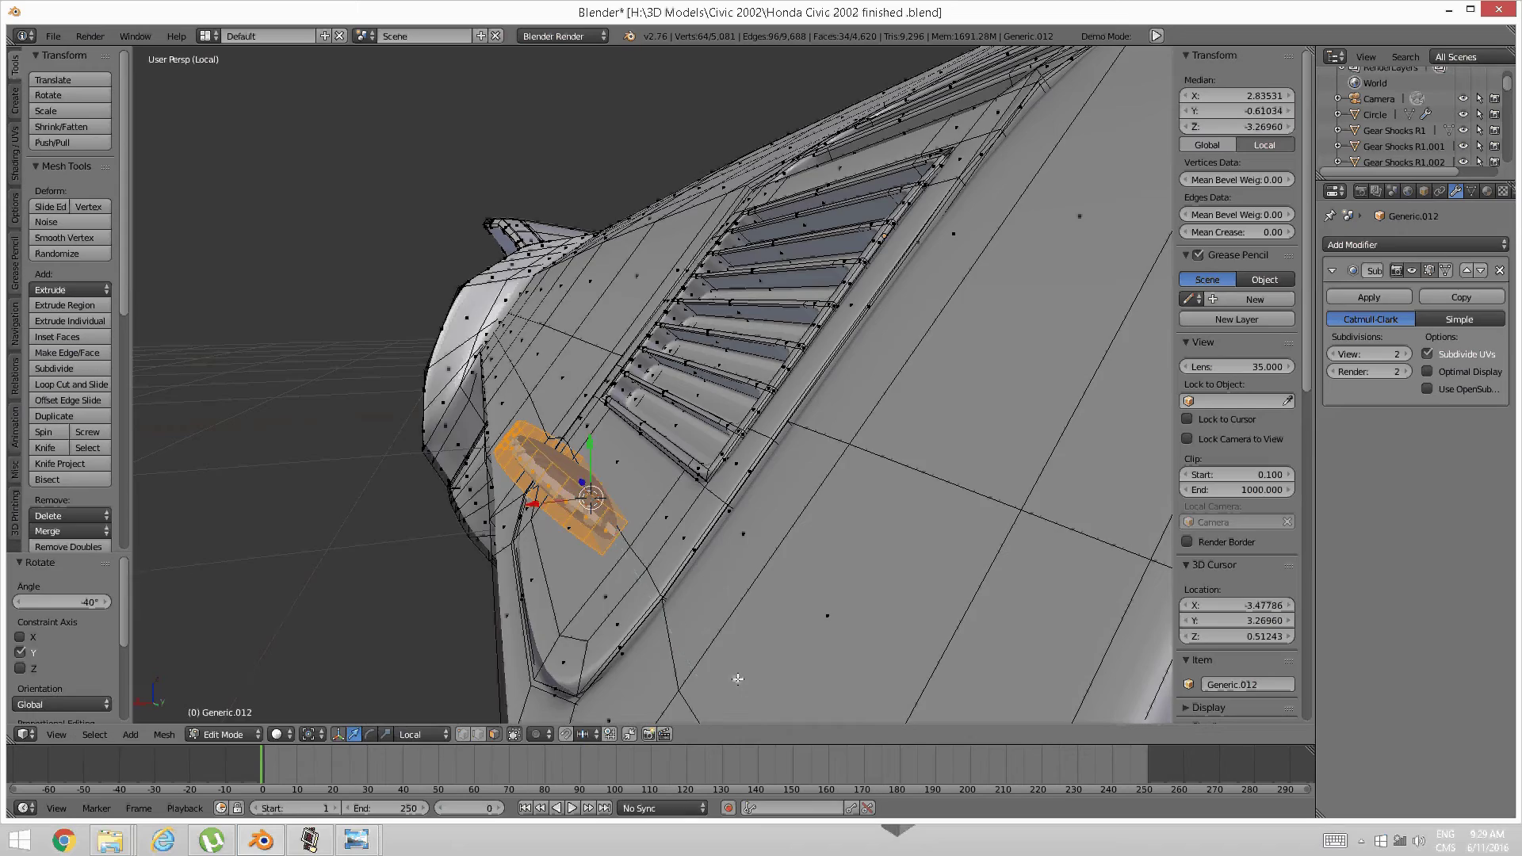
# Move the disc about -0.024 along local Y and -0.025 along local X, and fine-tune its position so it sits partly inside the panel
pyautogui.moveTo(737, 678); pyautogui.dragTo(590, 482, button='middle')
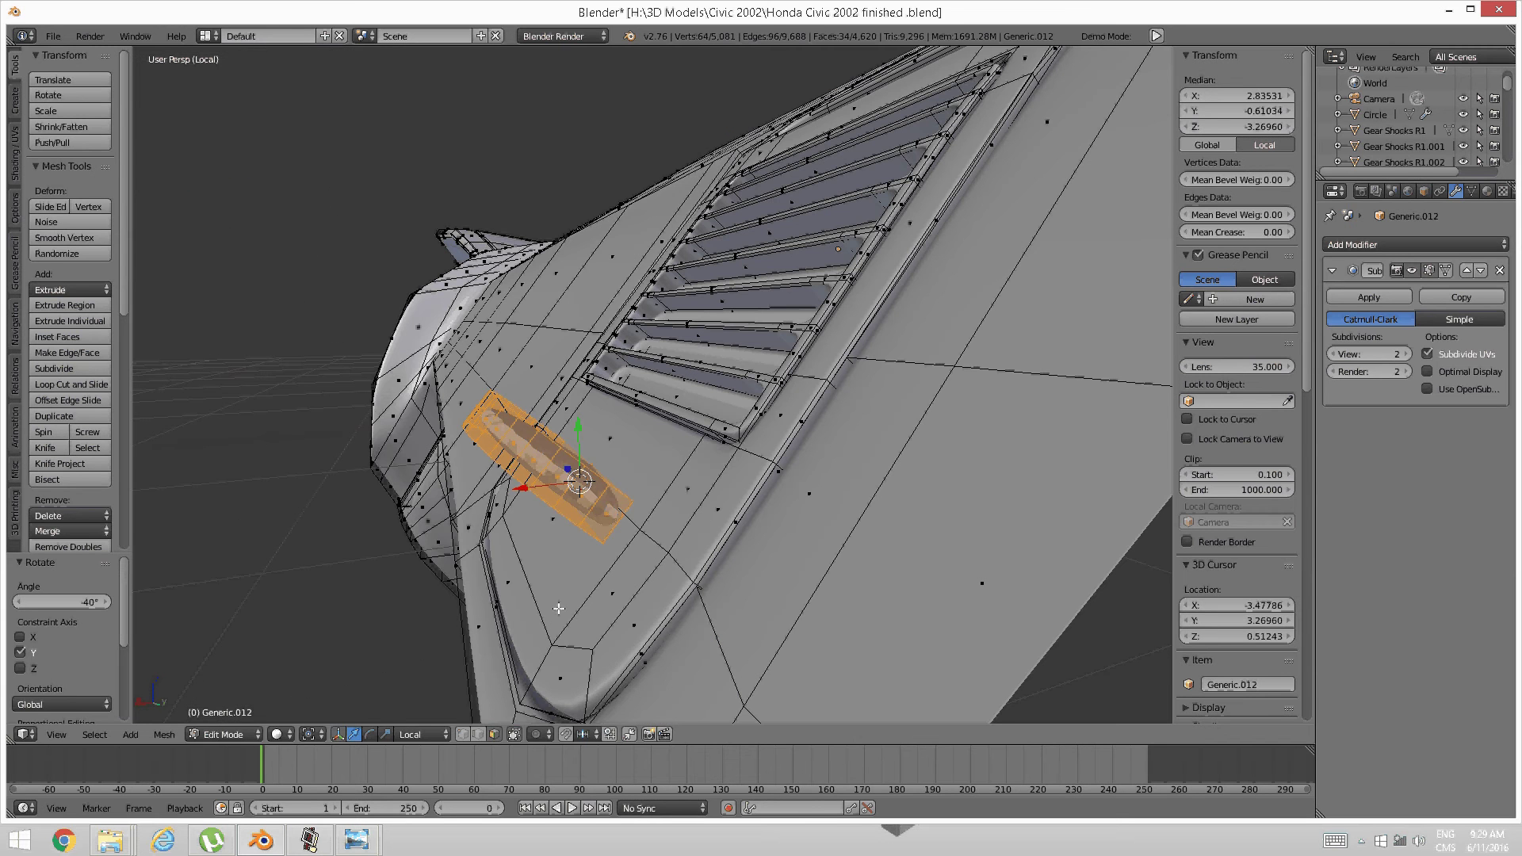
pyautogui.moveTo(579, 427); pyautogui.dragTo(580, 469)
pyautogui.moveTo(524, 531); pyautogui.dragTo(561, 520)
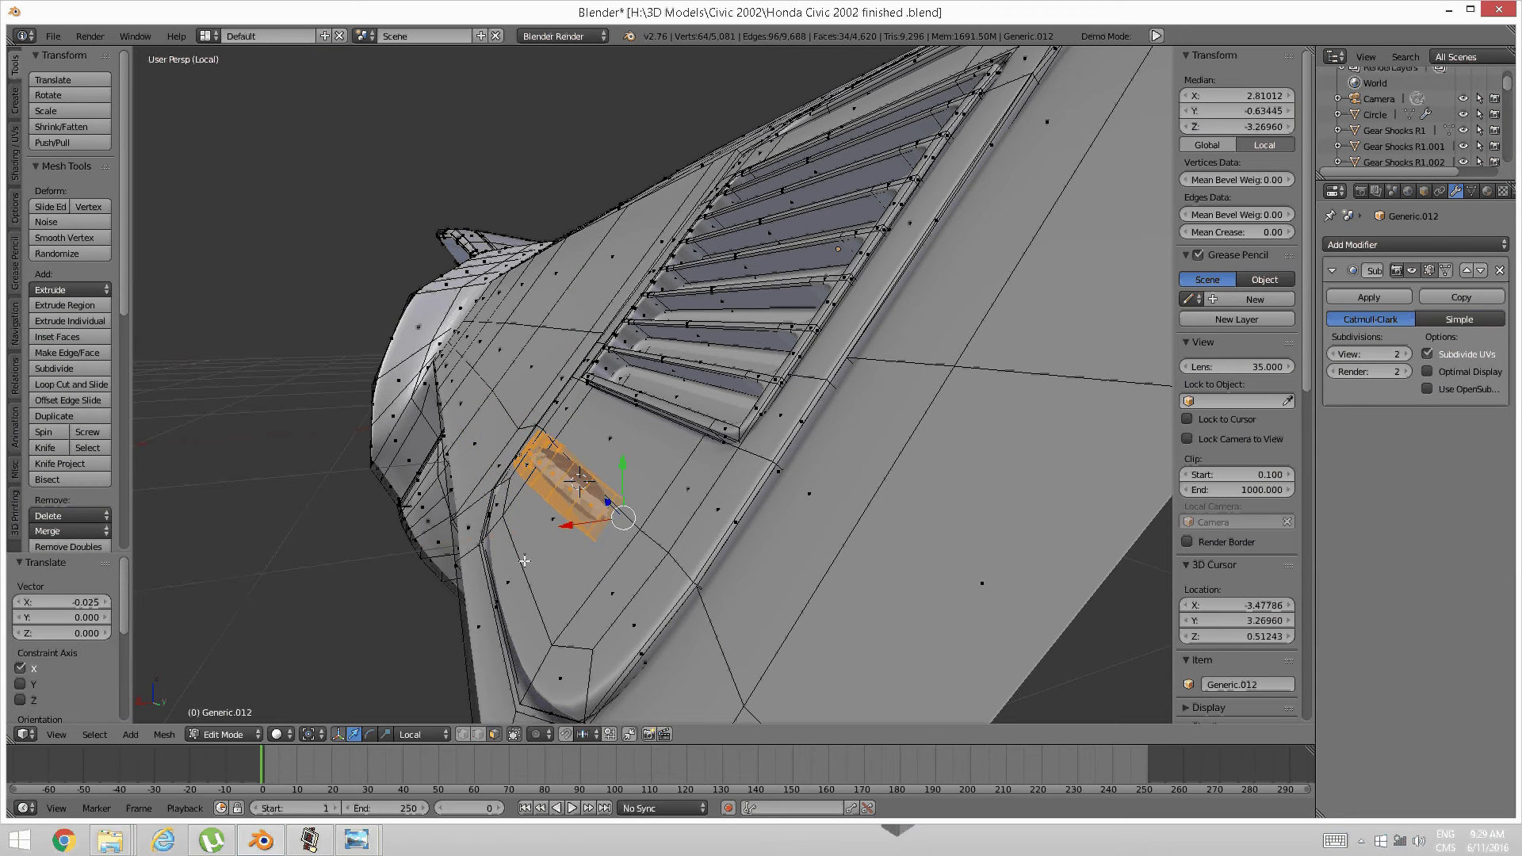
pyautogui.moveTo(561, 520); pyautogui.dragTo(643, 566, button='middle')
pyautogui.moveTo(646, 489); pyautogui.dragTo(649, 507, button='middle')
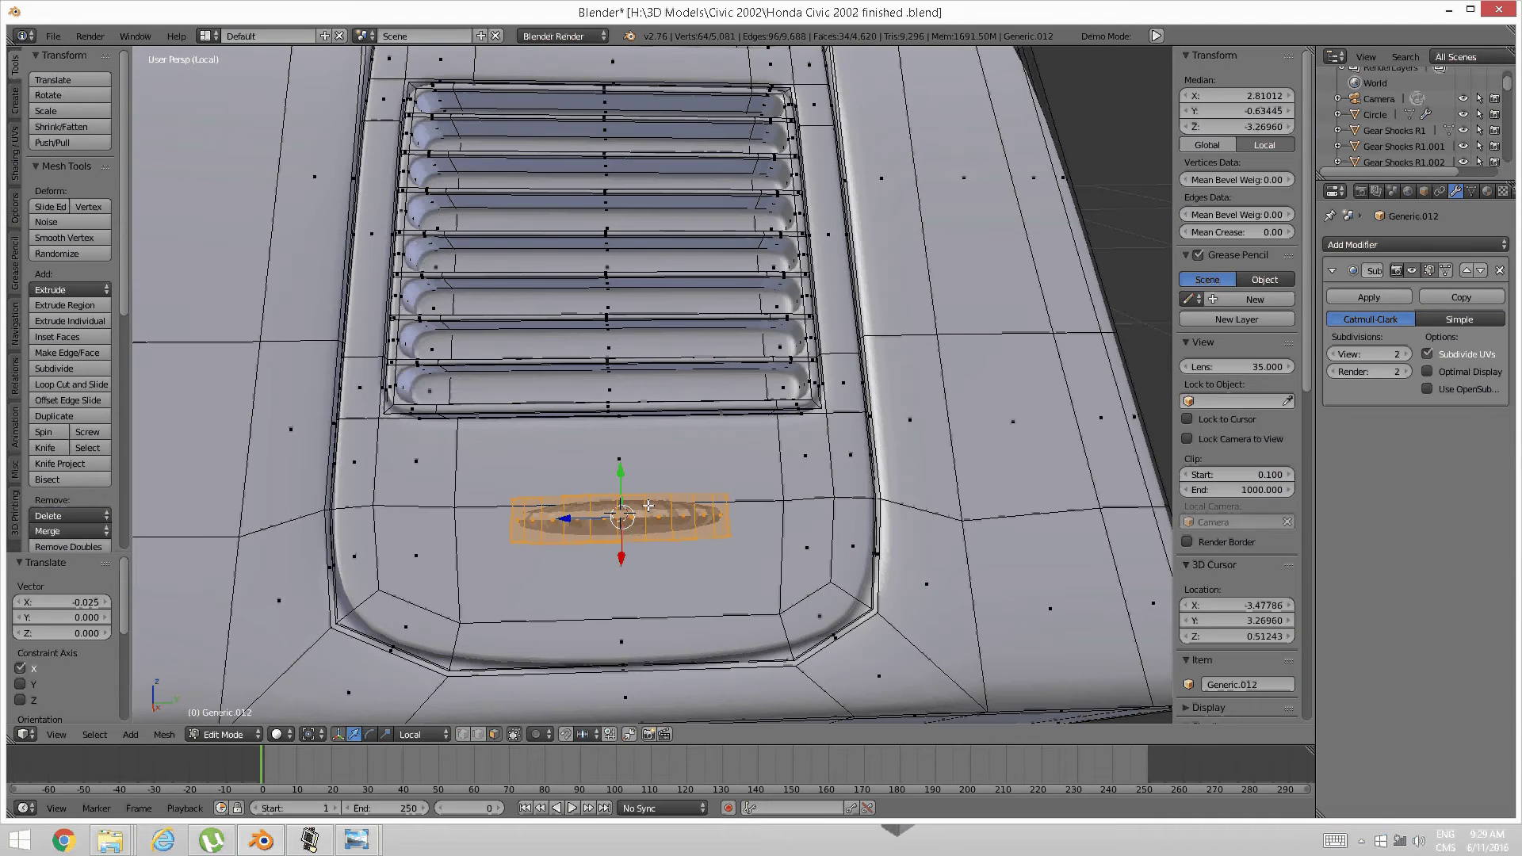
pyautogui.moveTo(621, 471); pyautogui.dragTo(621, 462)
pyautogui.moveTo(620, 462); pyautogui.dragTo(542, 456, button='middle')
pyautogui.moveTo(550, 499); pyautogui.dragTo(559, 498)
pyautogui.moveTo(610, 441); pyautogui.dragTo(609, 444)
pyautogui.moveTo(609, 444); pyautogui.dragTo(623, 561, button='middle')
# Add two loop cuts around the disc's side wall, one slid close to each rim
pyautogui.press('a')
pyautogui.hotkey('ctrl', 'r')
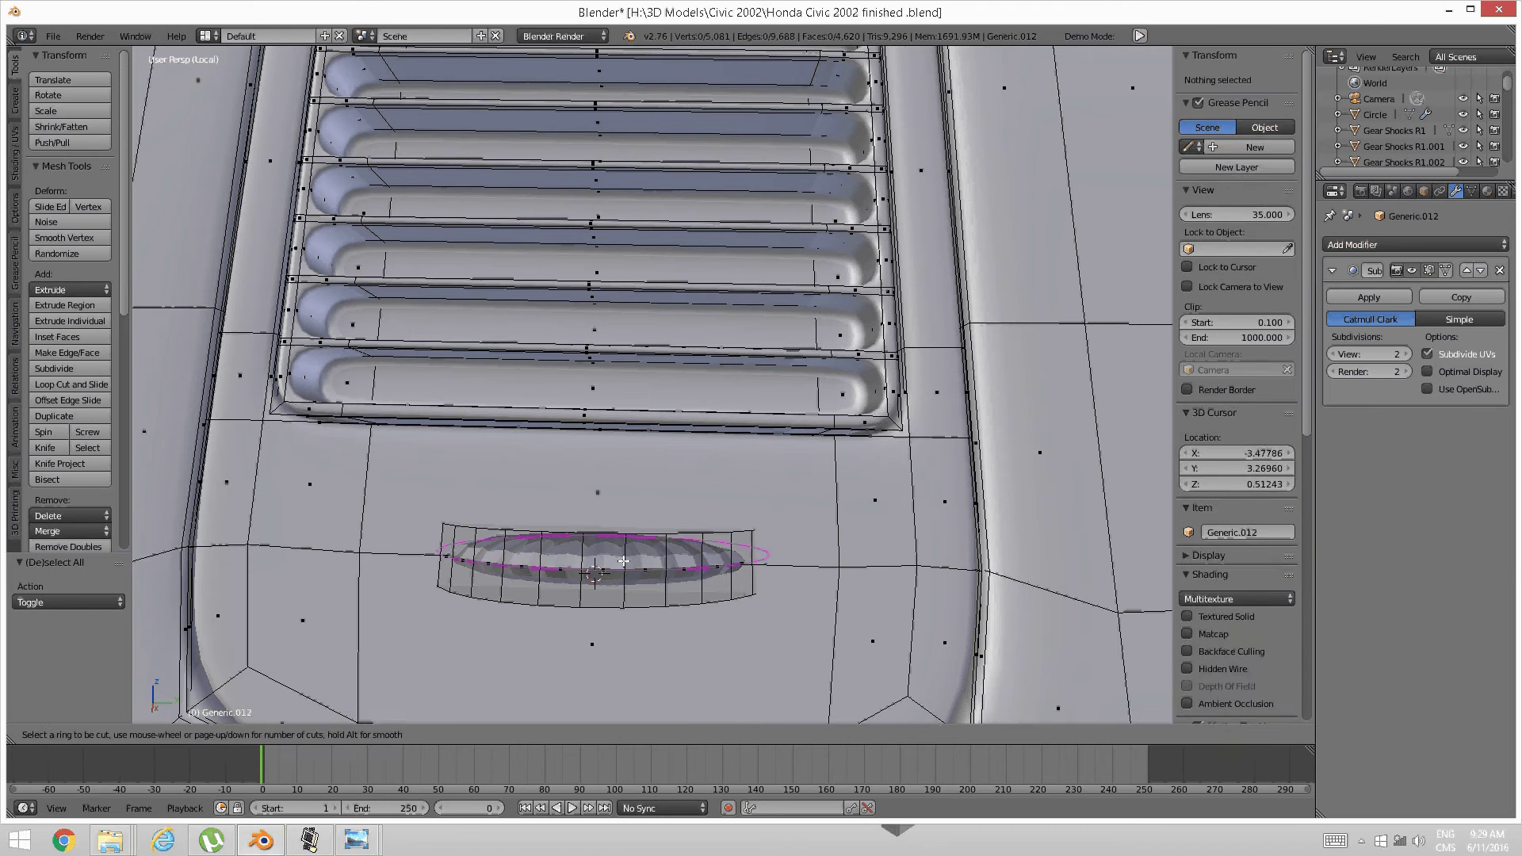
pyautogui.click(624, 561)
pyautogui.click(626, 530)
pyautogui.press('a')
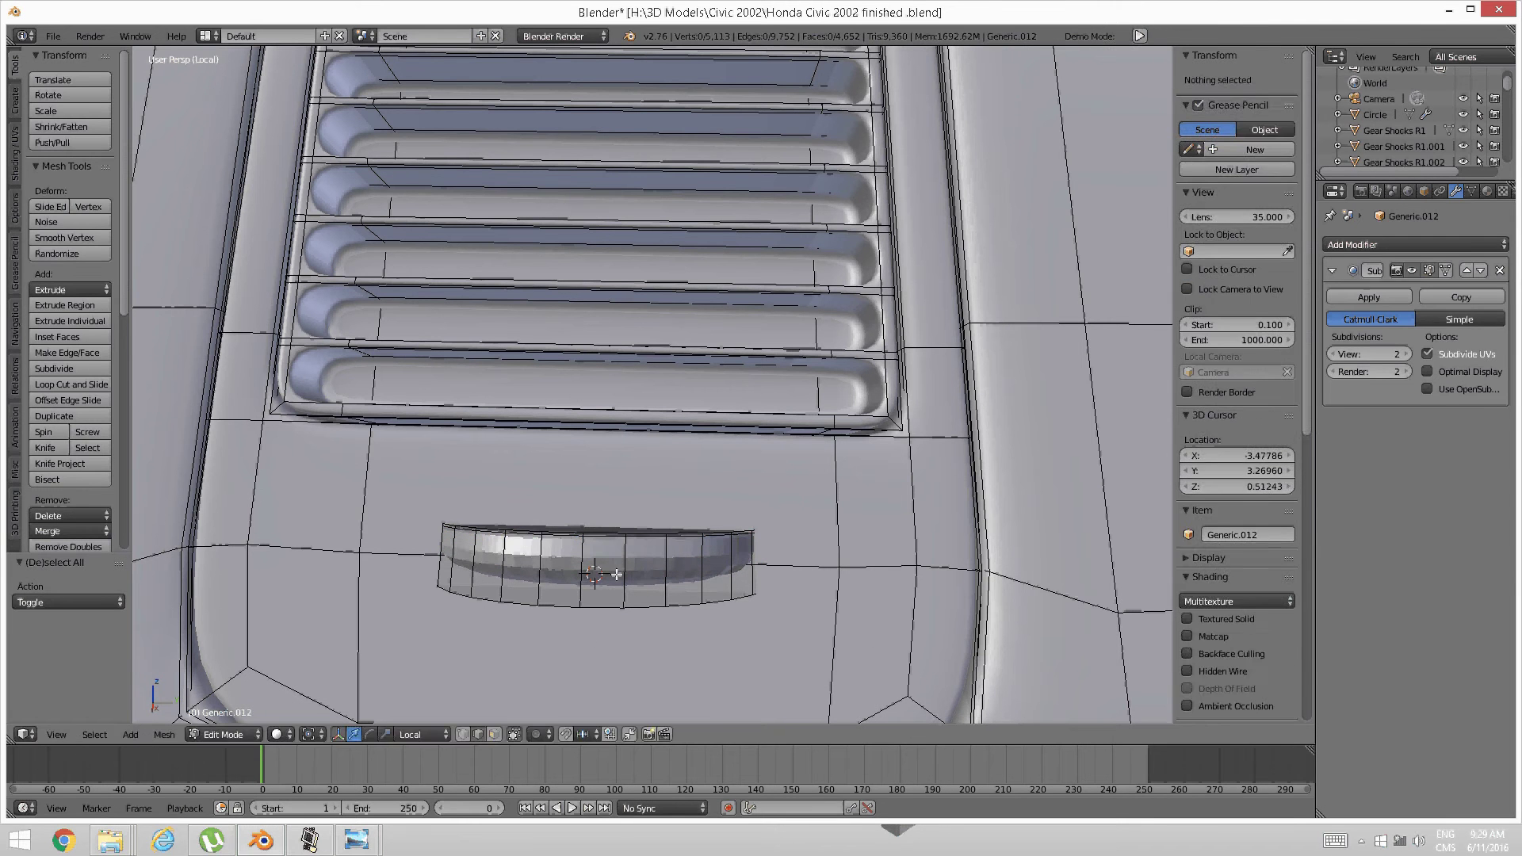
pyautogui.hotkey('ctrl', 'r')
pyautogui.click(612, 576)
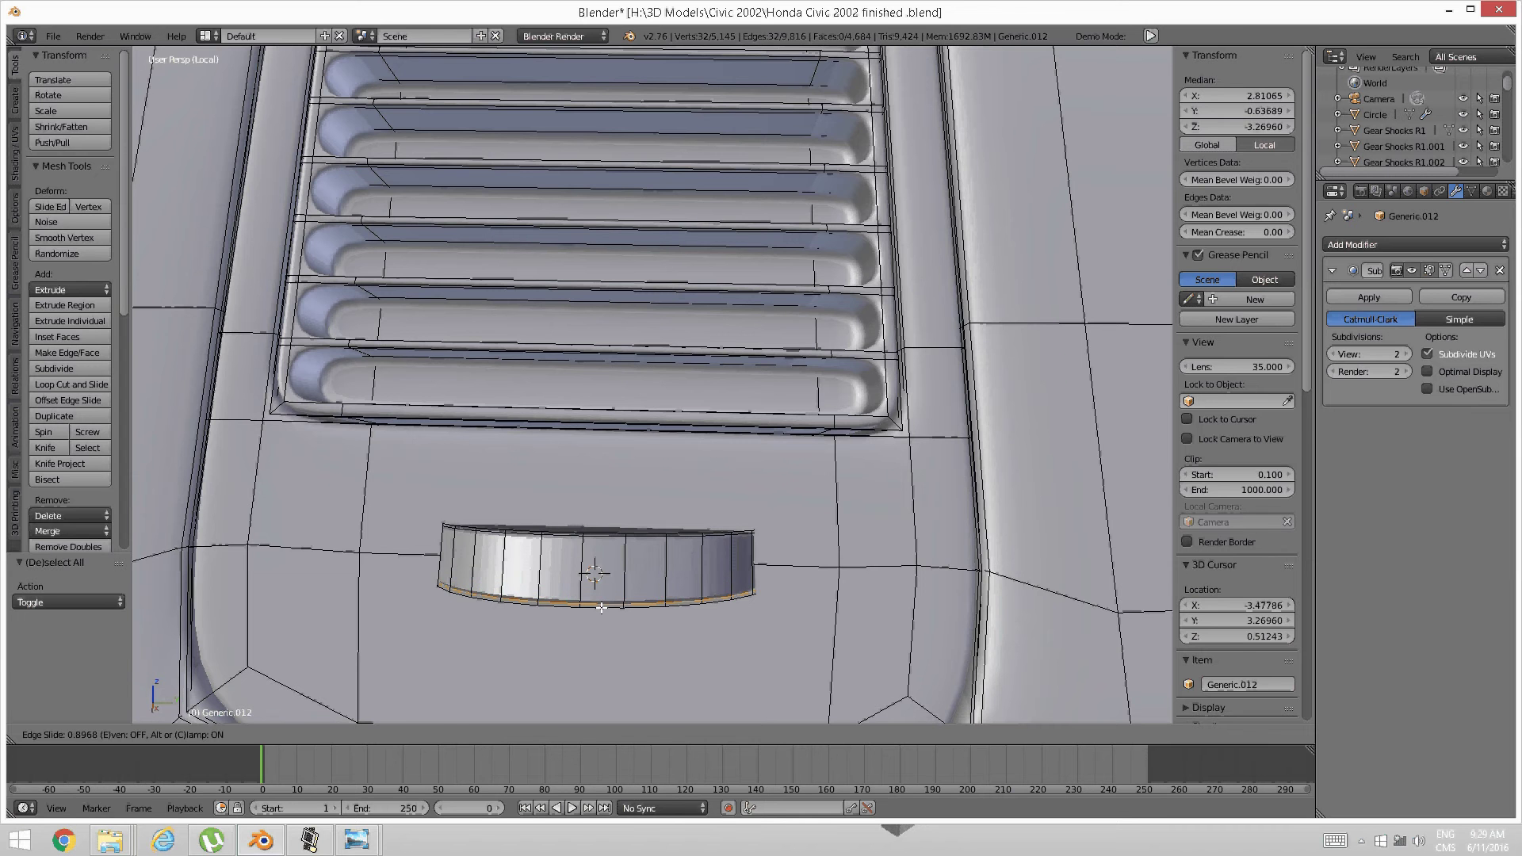
pyautogui.click(601, 608)
pyautogui.press('a')
# Switch to face selection, select both flat end faces of the disc, and inset them twice by about 0.0162 and 0.0282
pyautogui.moveTo(602, 608); pyautogui.dragTo(639, 451, button='middle')
pyautogui.hotkey('ctrl', 'Tab')
pyautogui.click(524, 495)
pyautogui.rightClick(532, 490)
pyautogui.keyDown('shift'); pyautogui.rightClick(757, 510); pyautogui.keyUp('shift')
pyautogui.moveTo(758, 510); pyautogui.dragTo(744, 507, button='middle')
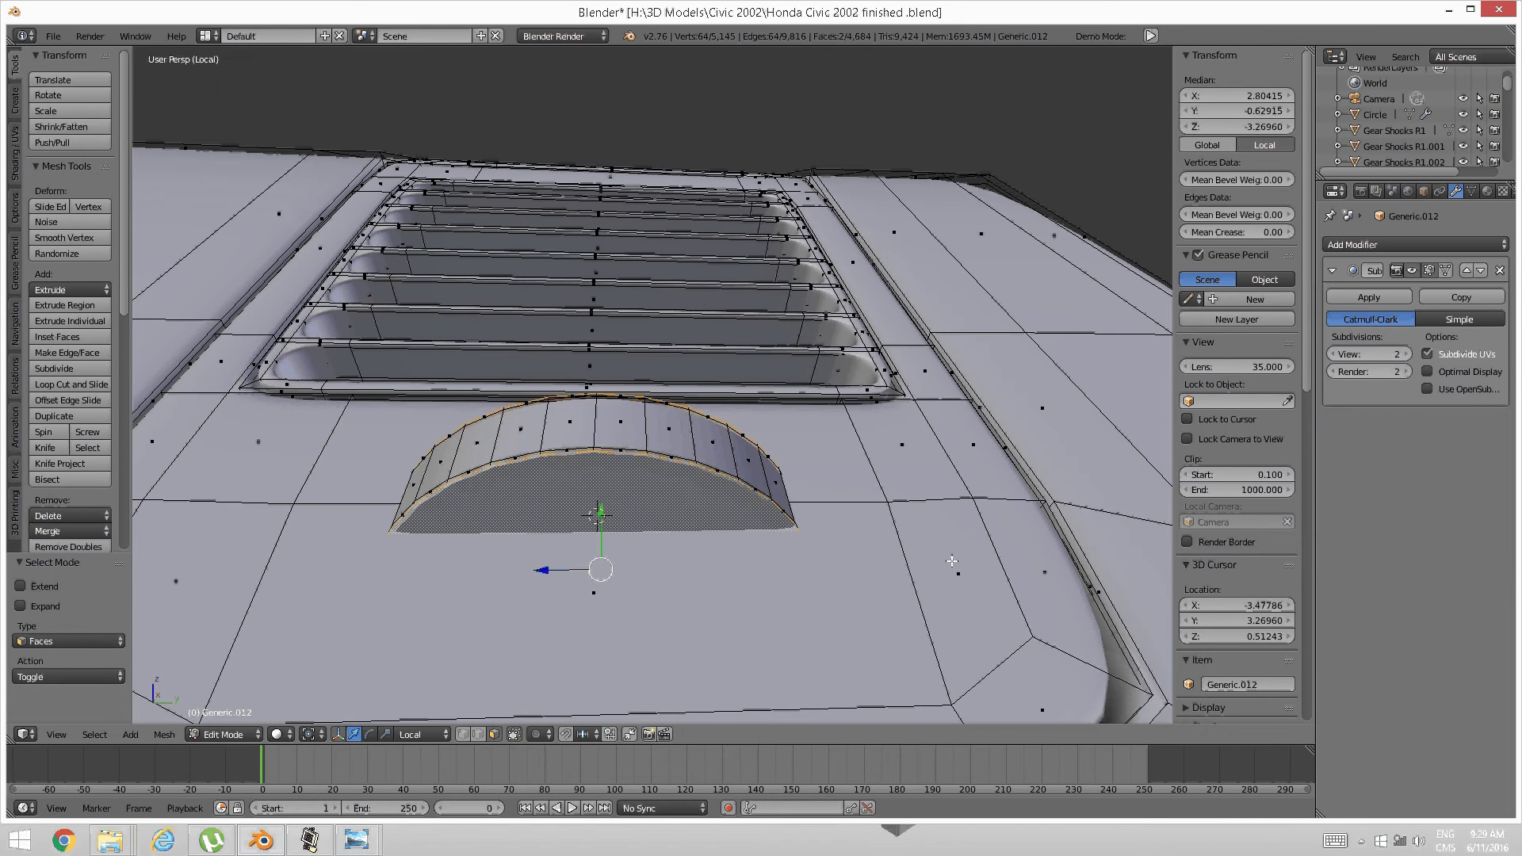
pyautogui.press('i')
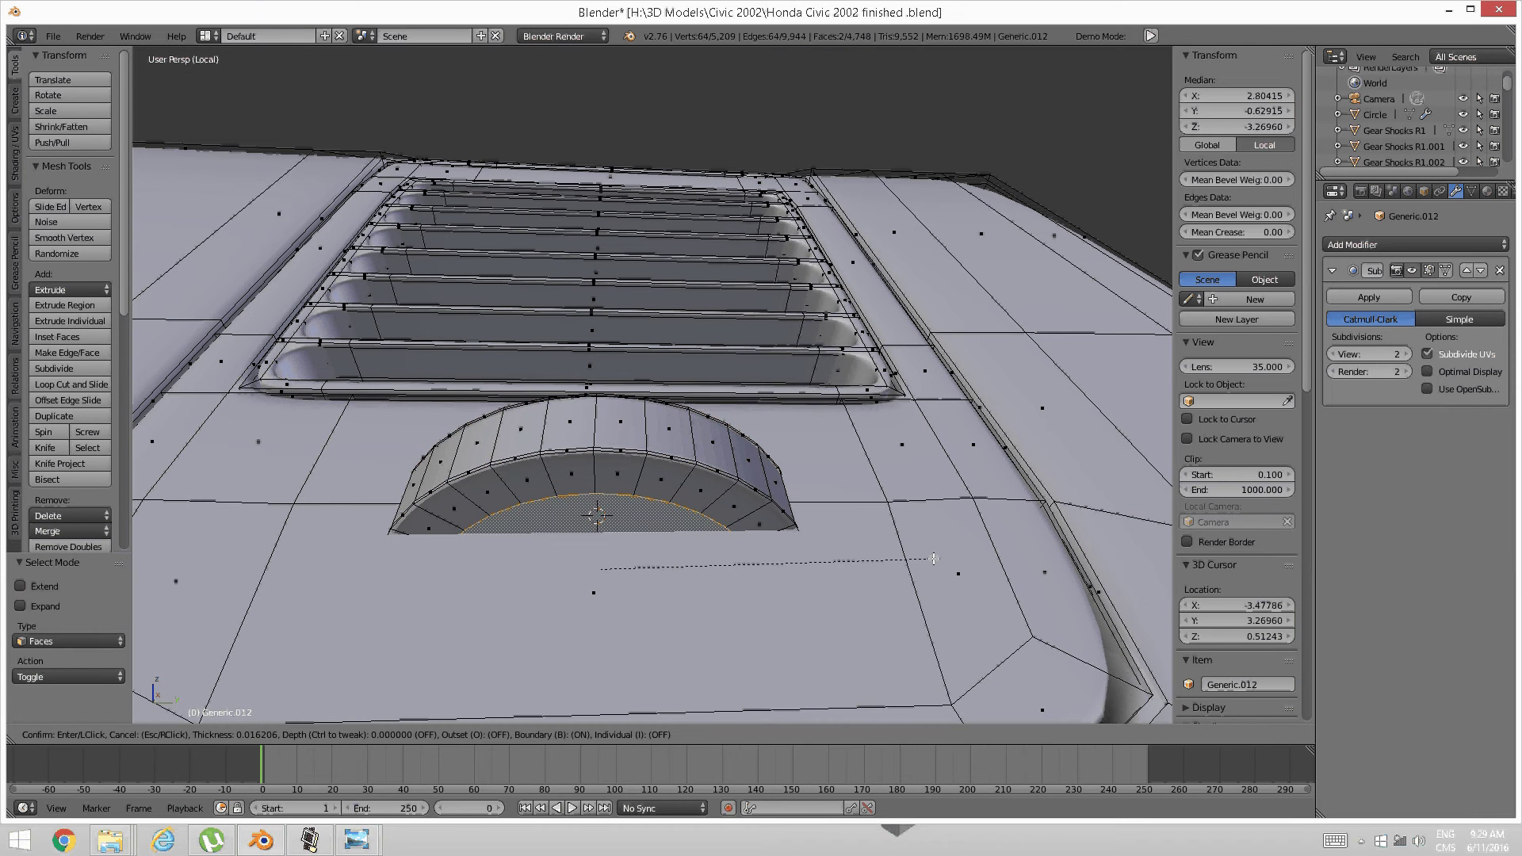
pyautogui.click(934, 559)
pyautogui.press('i')
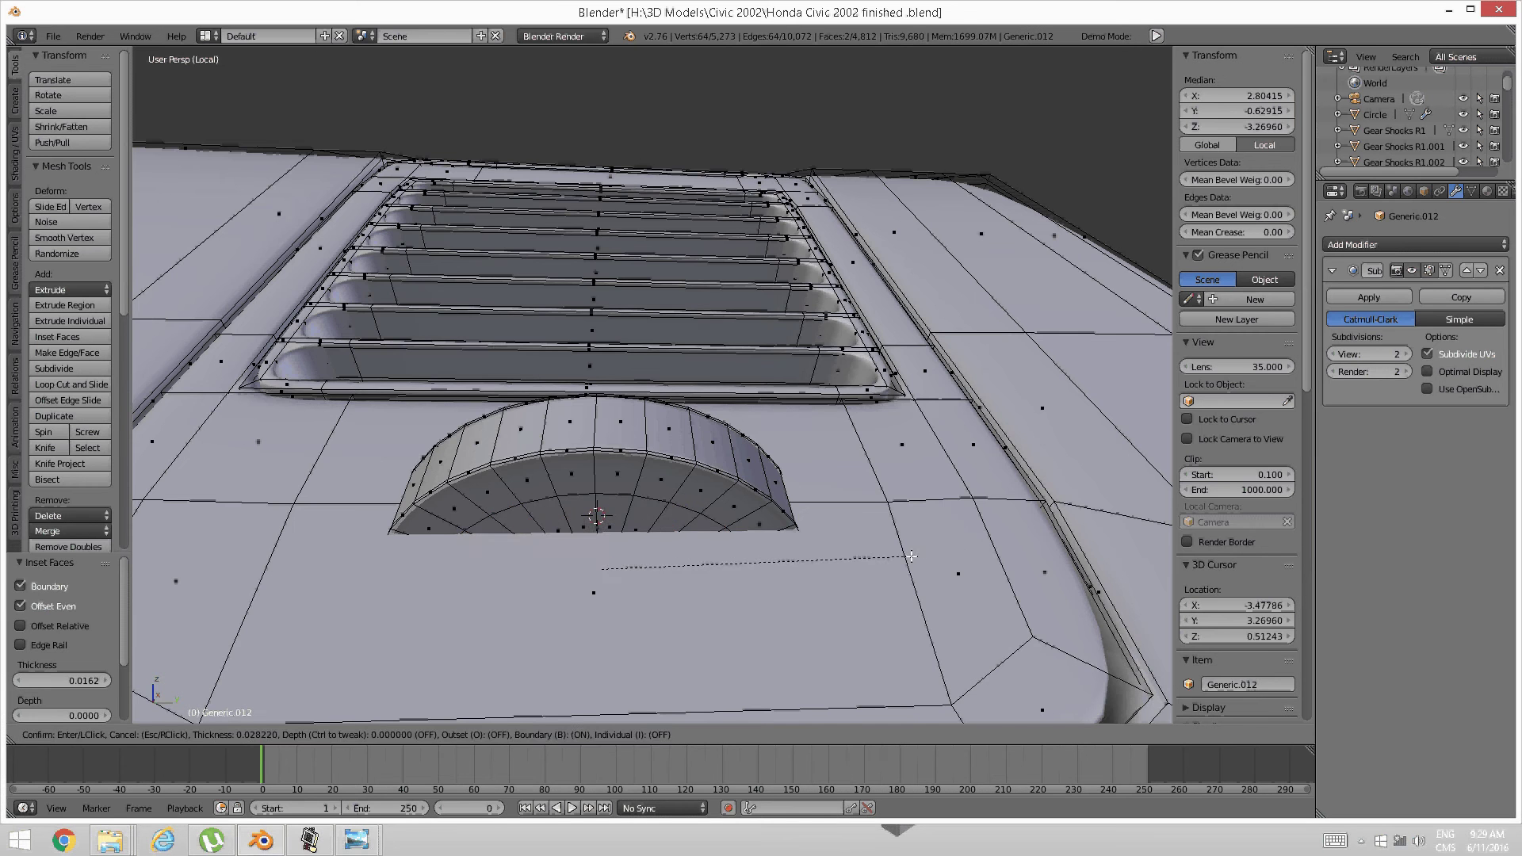
pyautogui.click(912, 556)
# Isolate the disc by selecting its linked geometry, inverting the selection and hiding the rest of the mesh
pyautogui.moveTo(911, 557); pyautogui.dragTo(830, 590, button='middle')
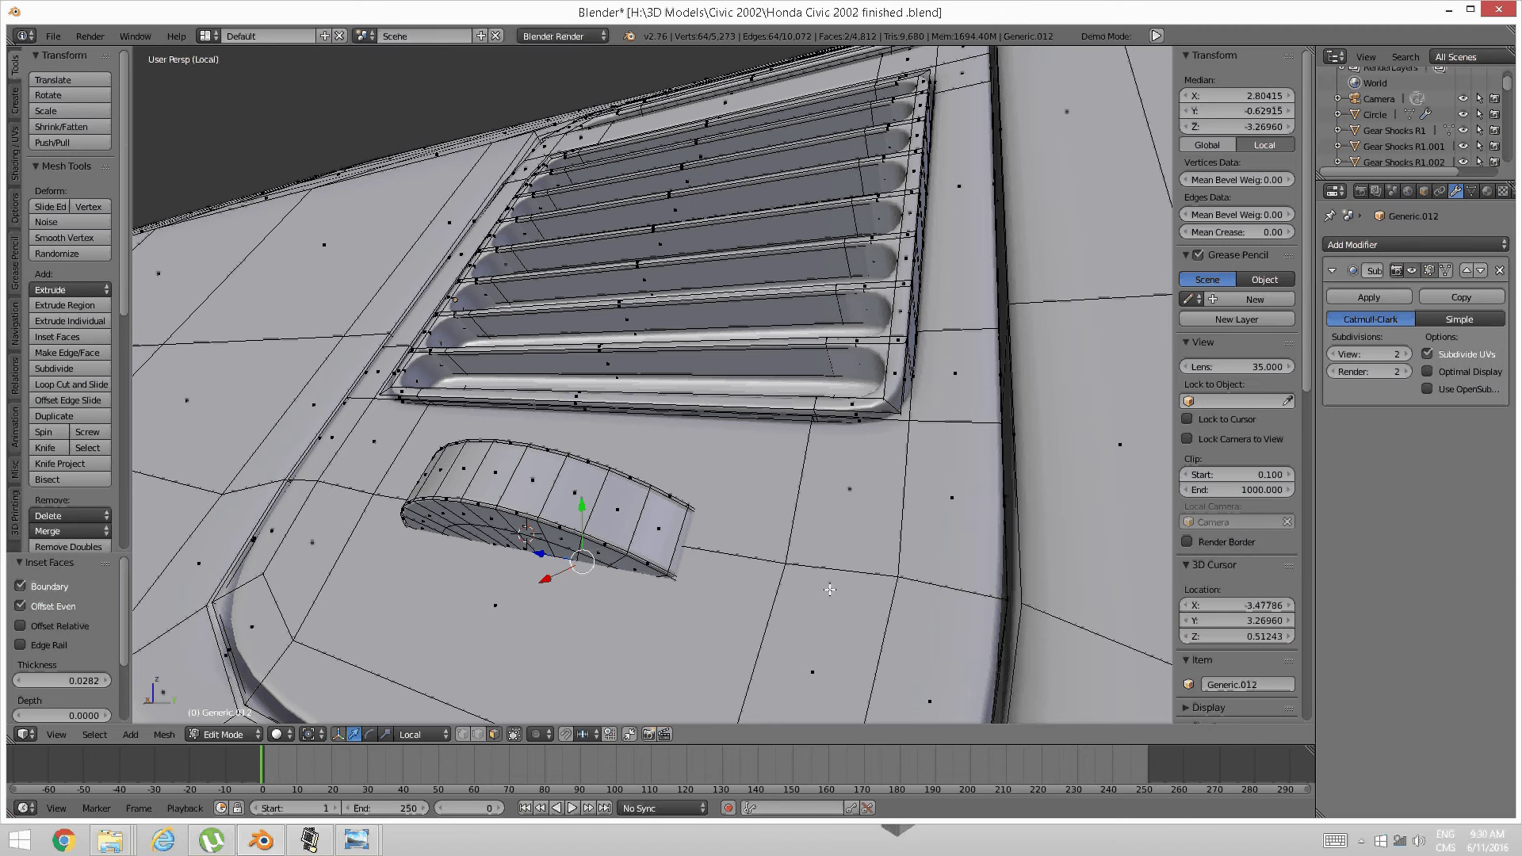
pyautogui.hotkey('ctrl', 'l')
pyautogui.hotkey('ctrl', 'i')
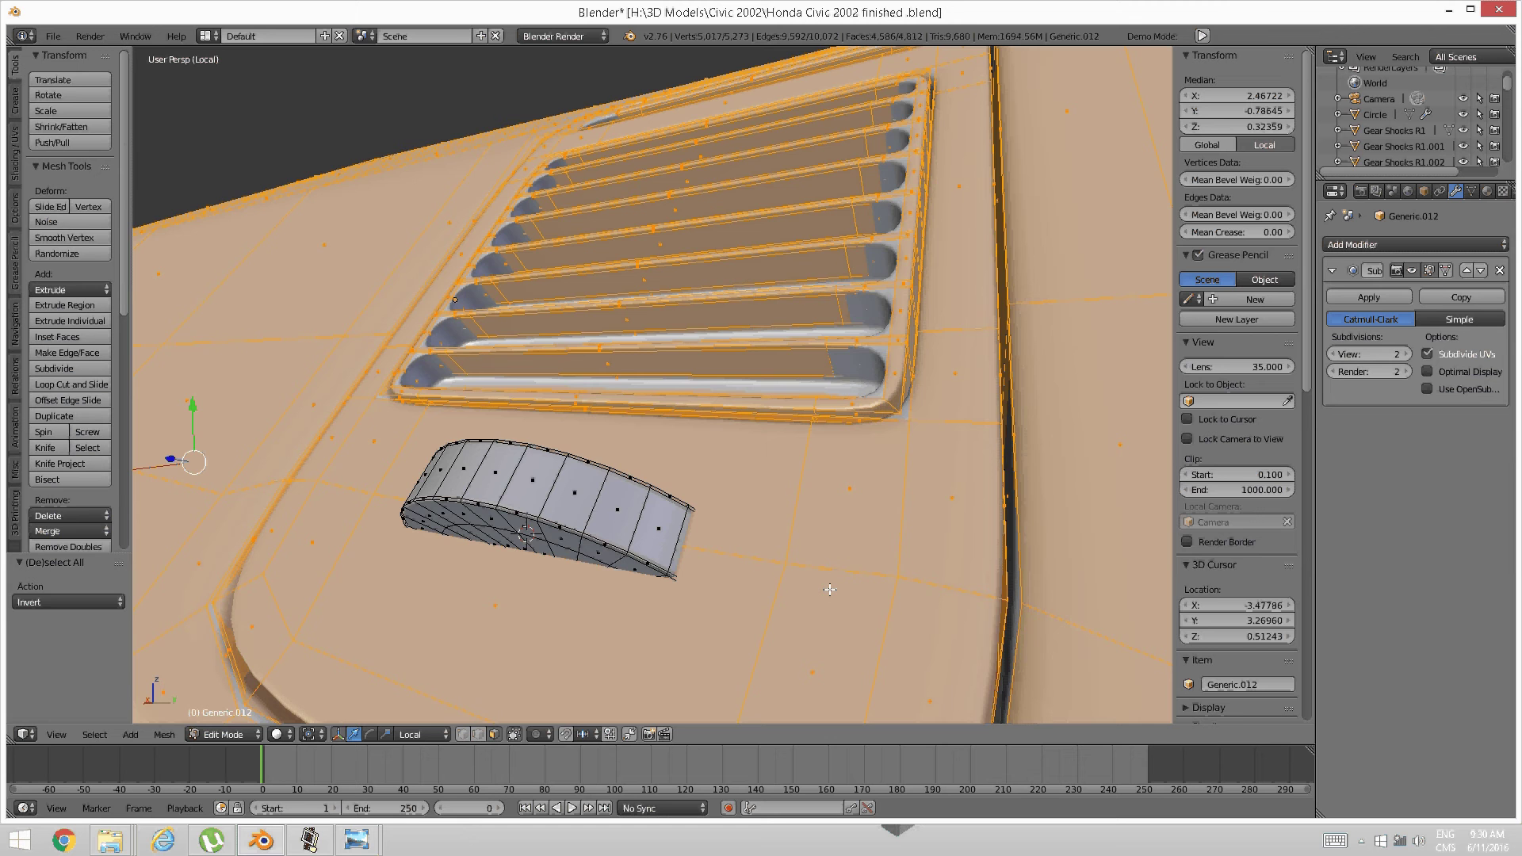
pyautogui.press('h')
# Merge the innermost face on each side of the disc at its center
pyautogui.moveTo(758, 468); pyautogui.dragTo(761, 392, button='middle')
pyautogui.rightClick(627, 557)
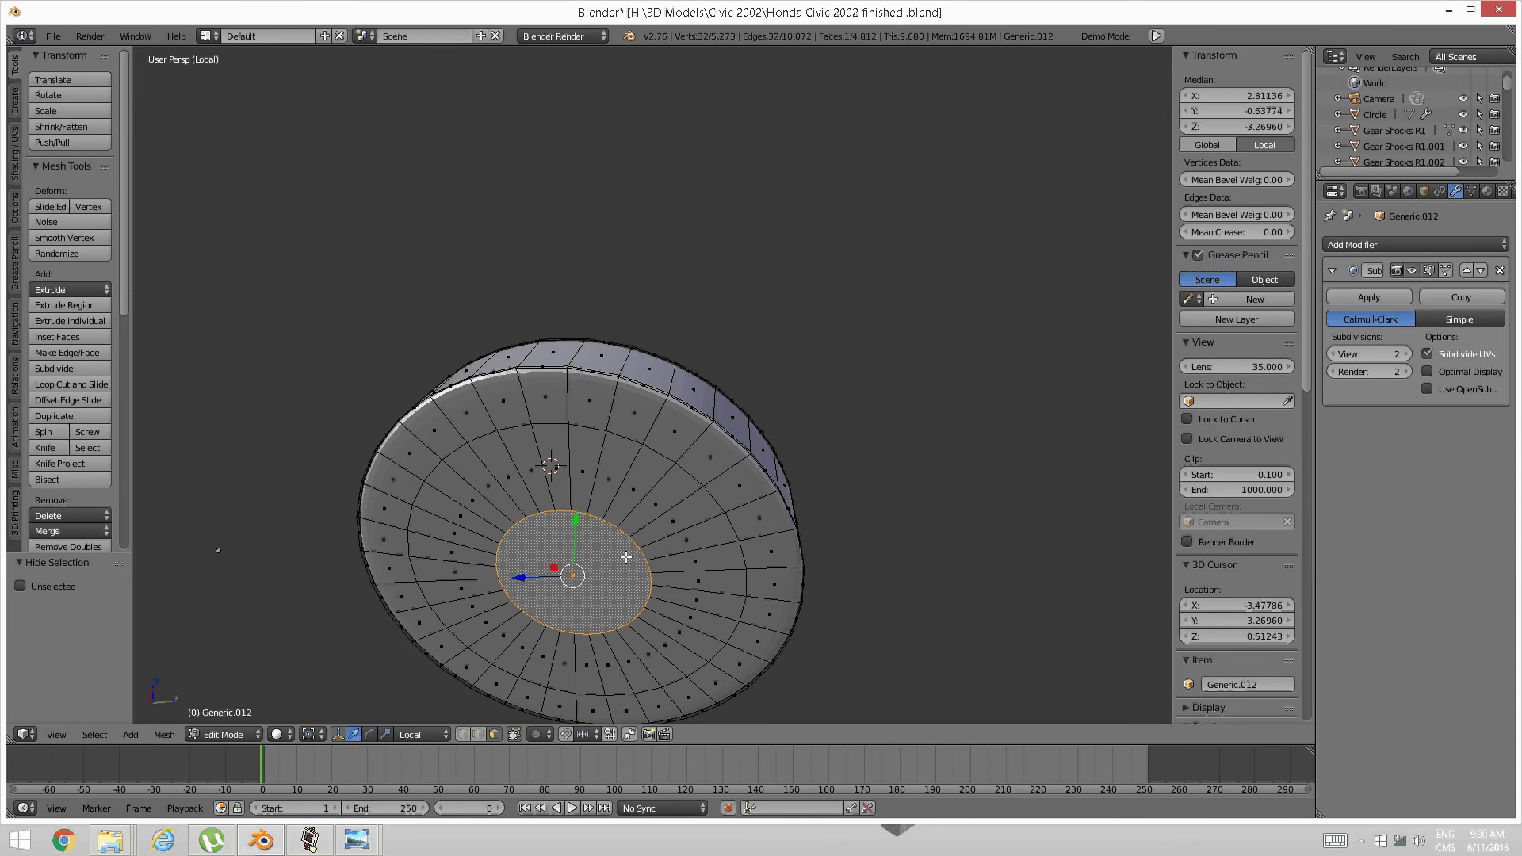
pyautogui.hotkey('alt', 'm')
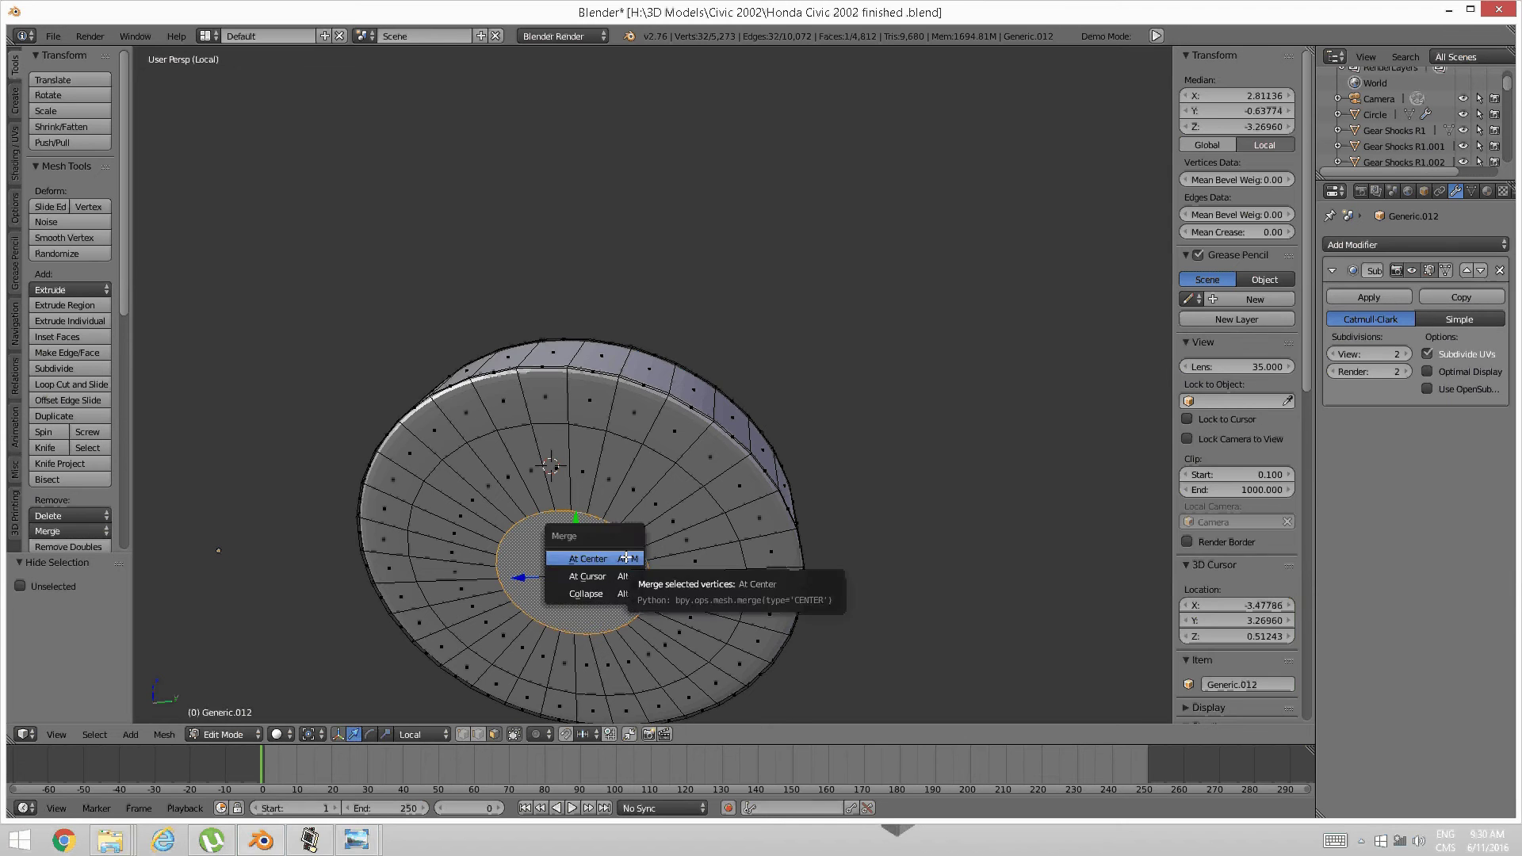
pyautogui.click(628, 555)
pyautogui.moveTo(648, 552); pyautogui.dragTo(502, 600, button='middle')
pyautogui.rightClick(641, 496)
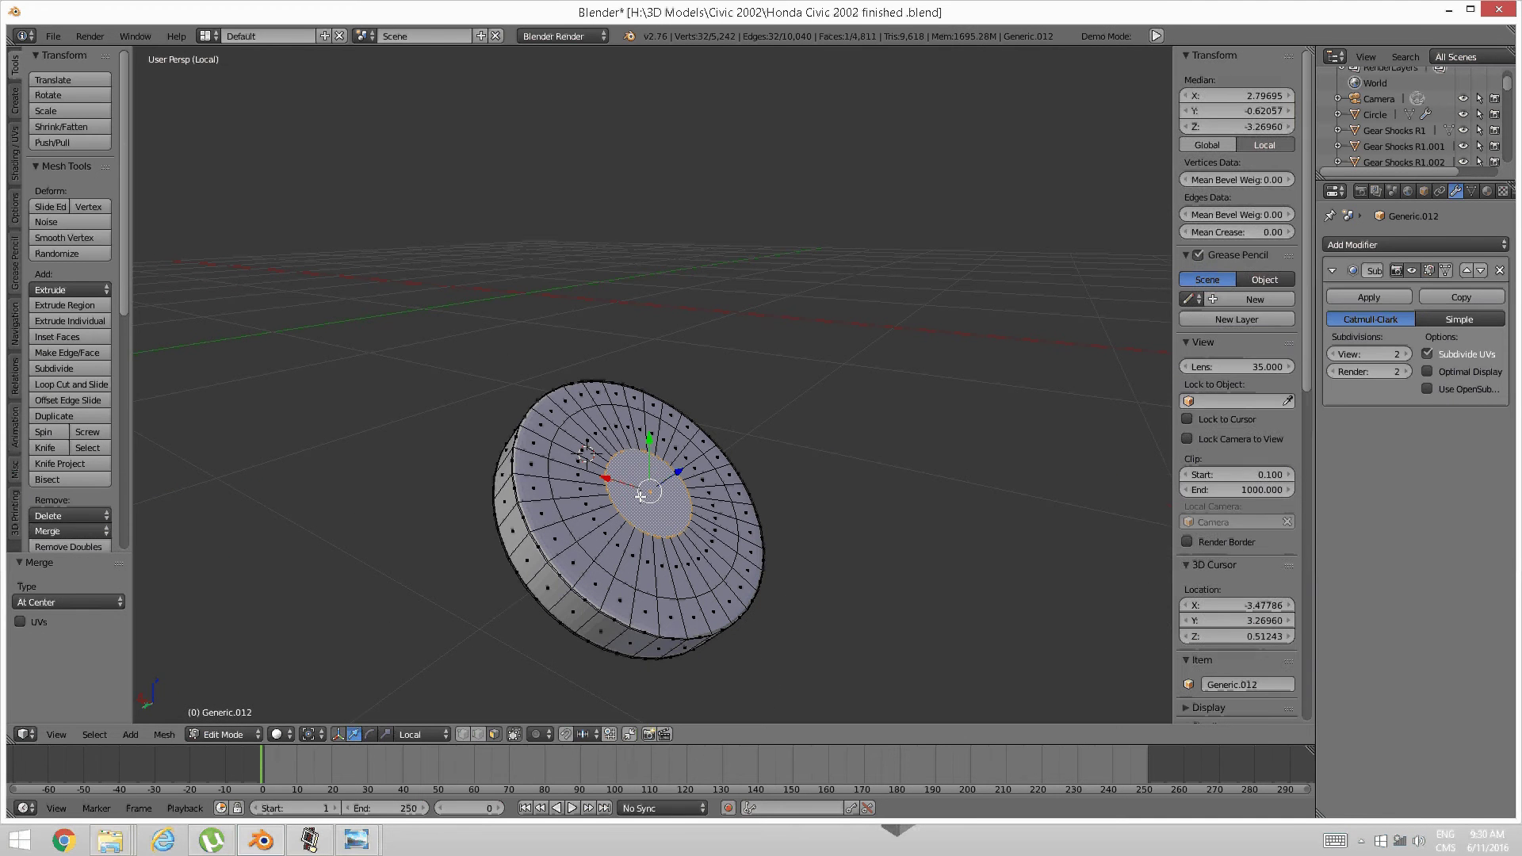
pyautogui.hotkey('alt', 'm')
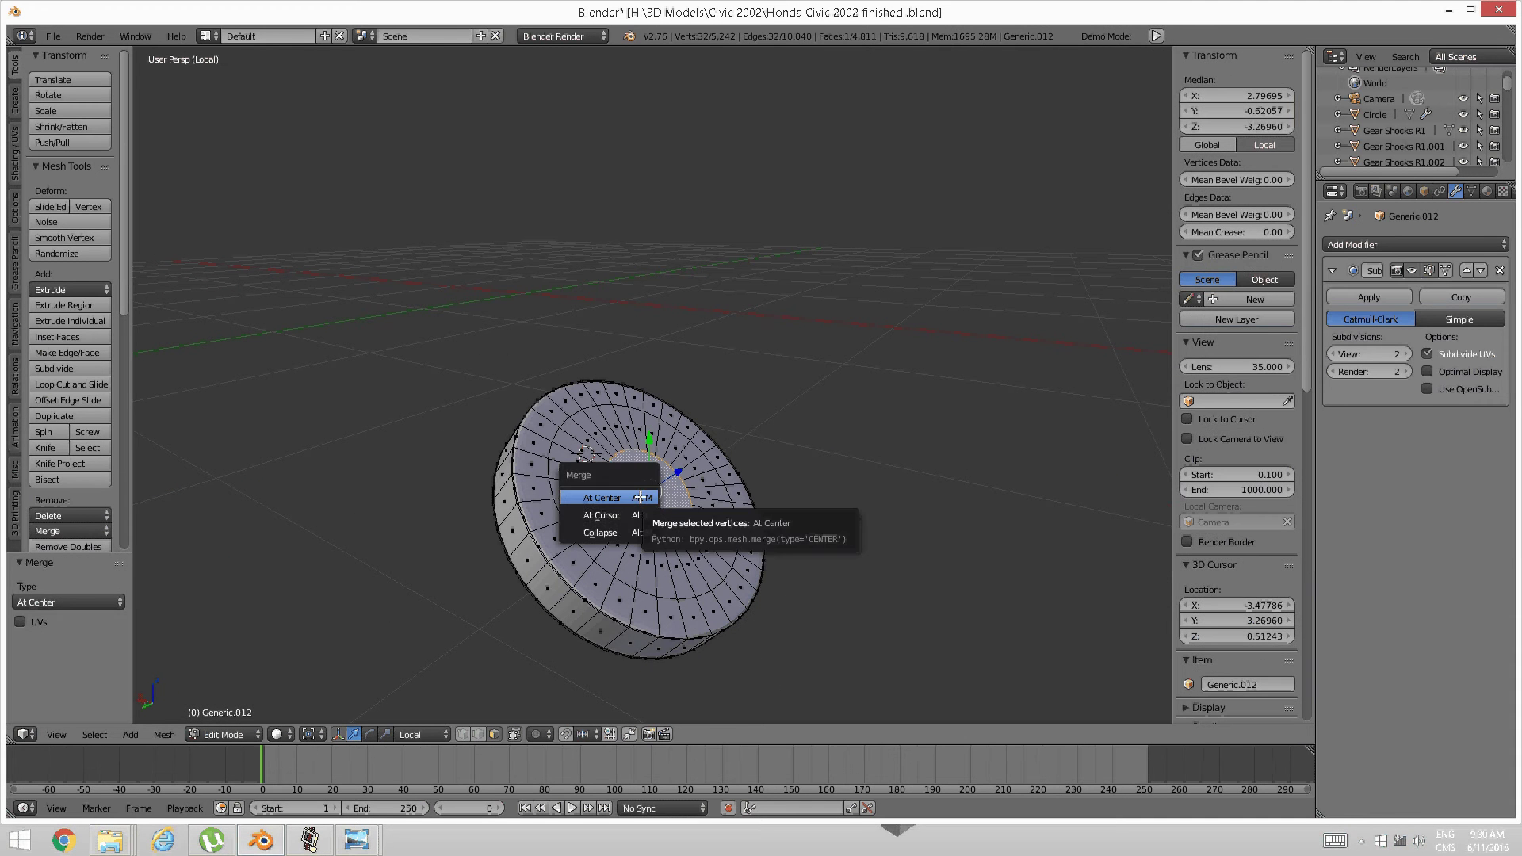
pyautogui.click(641, 496)
pyautogui.press('a')
pyautogui.press('a')
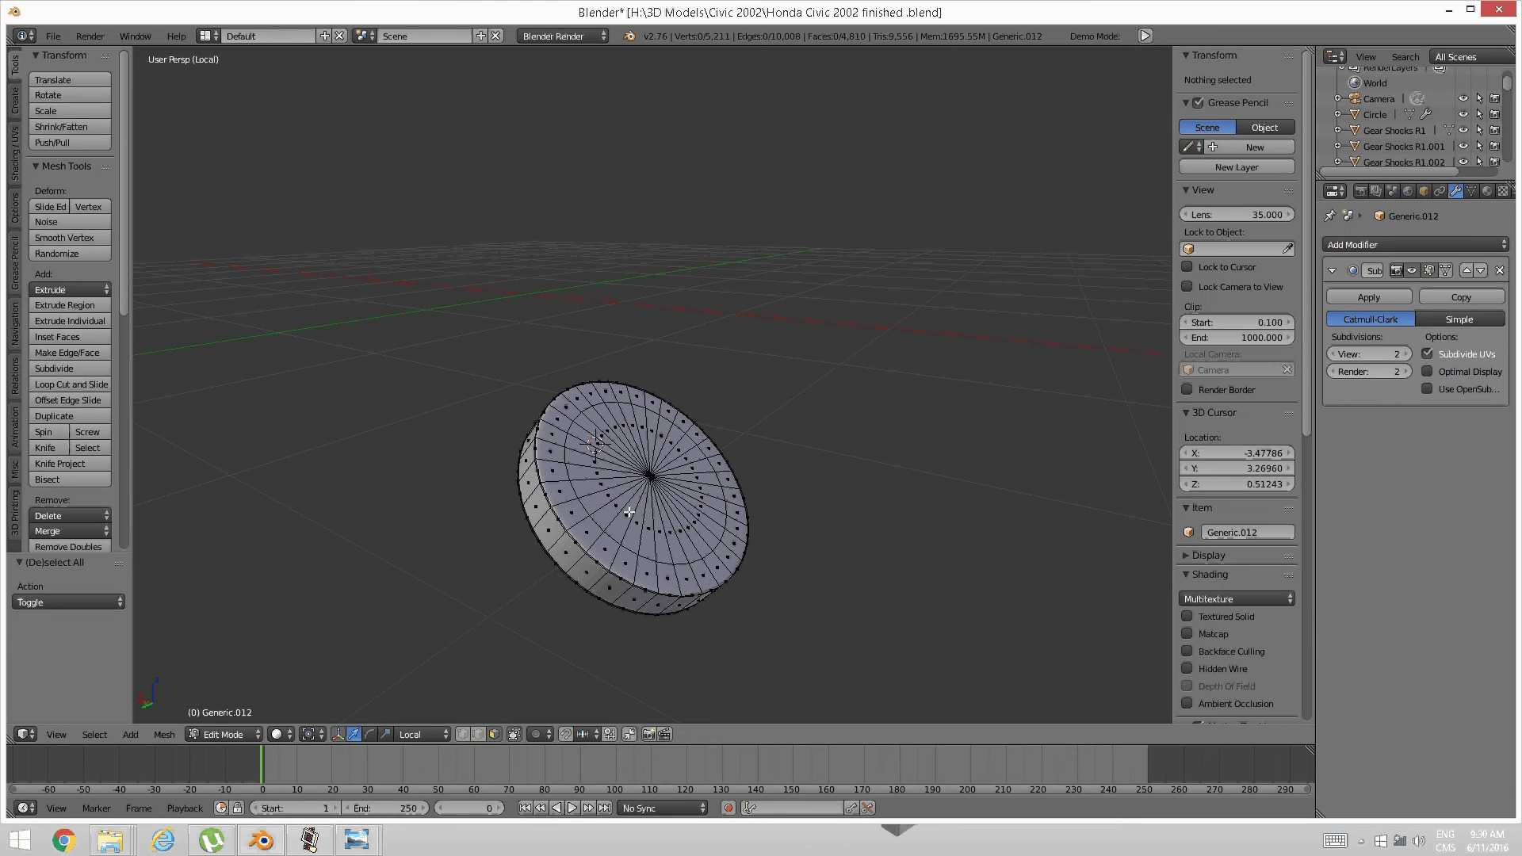
# Inspect the isolated disc, reveal the hidden dashboard geometry and deselect everything
pyautogui.moveTo(629, 509); pyautogui.dragTo(703, 547, button='middle')
pyautogui.scroll(2, 703, 547)
pyautogui.scroll(-2, 704, 547)
pyautogui.moveTo(578, 593); pyautogui.dragTo(742, 573, button='middle')
pyautogui.scroll(-1, 745, 577)
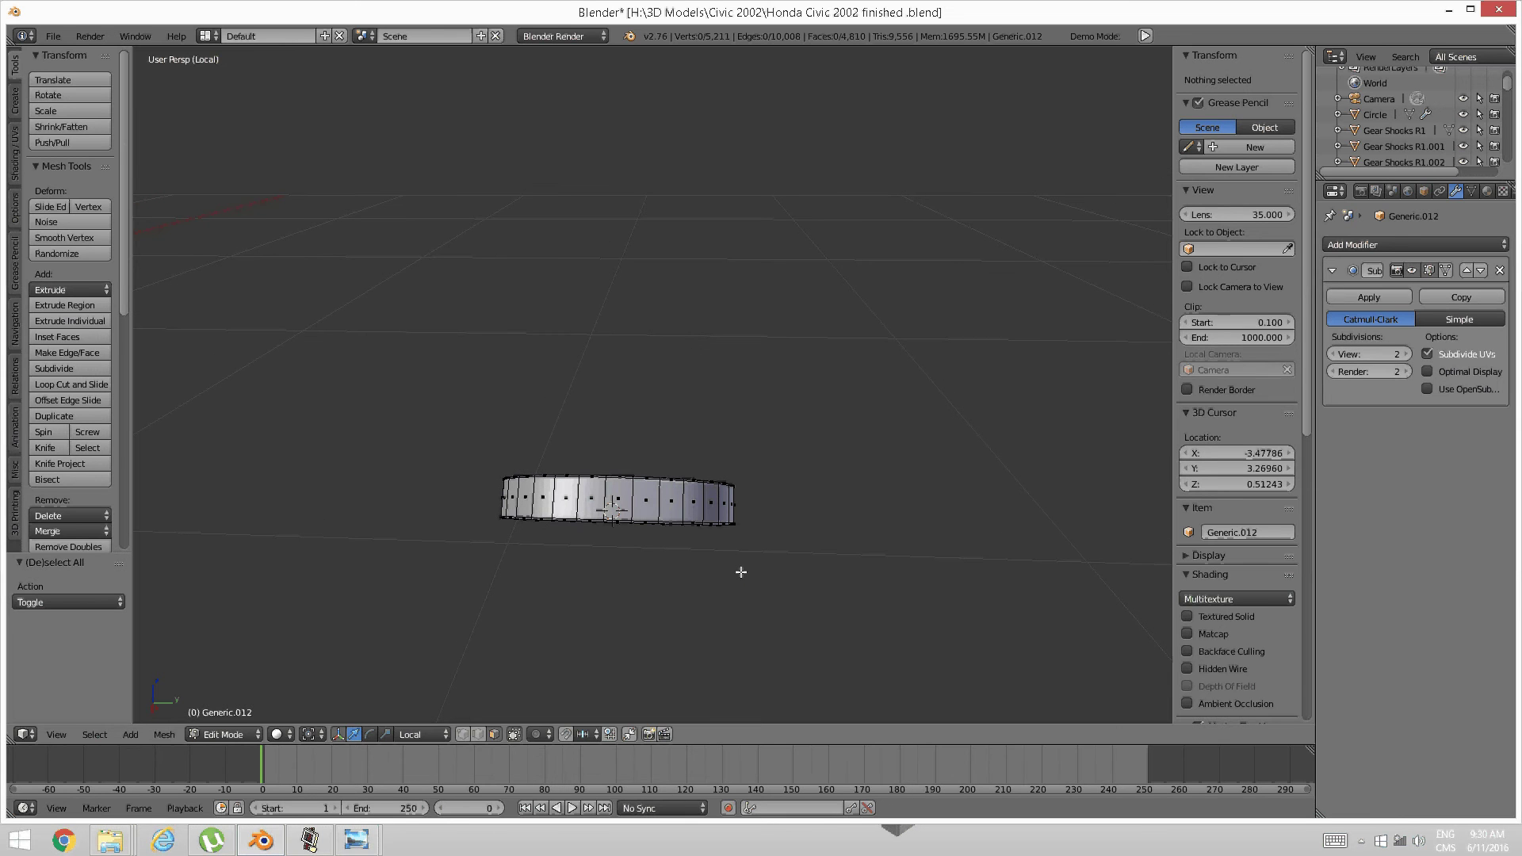
pyautogui.hotkey('ctrl', 'h')
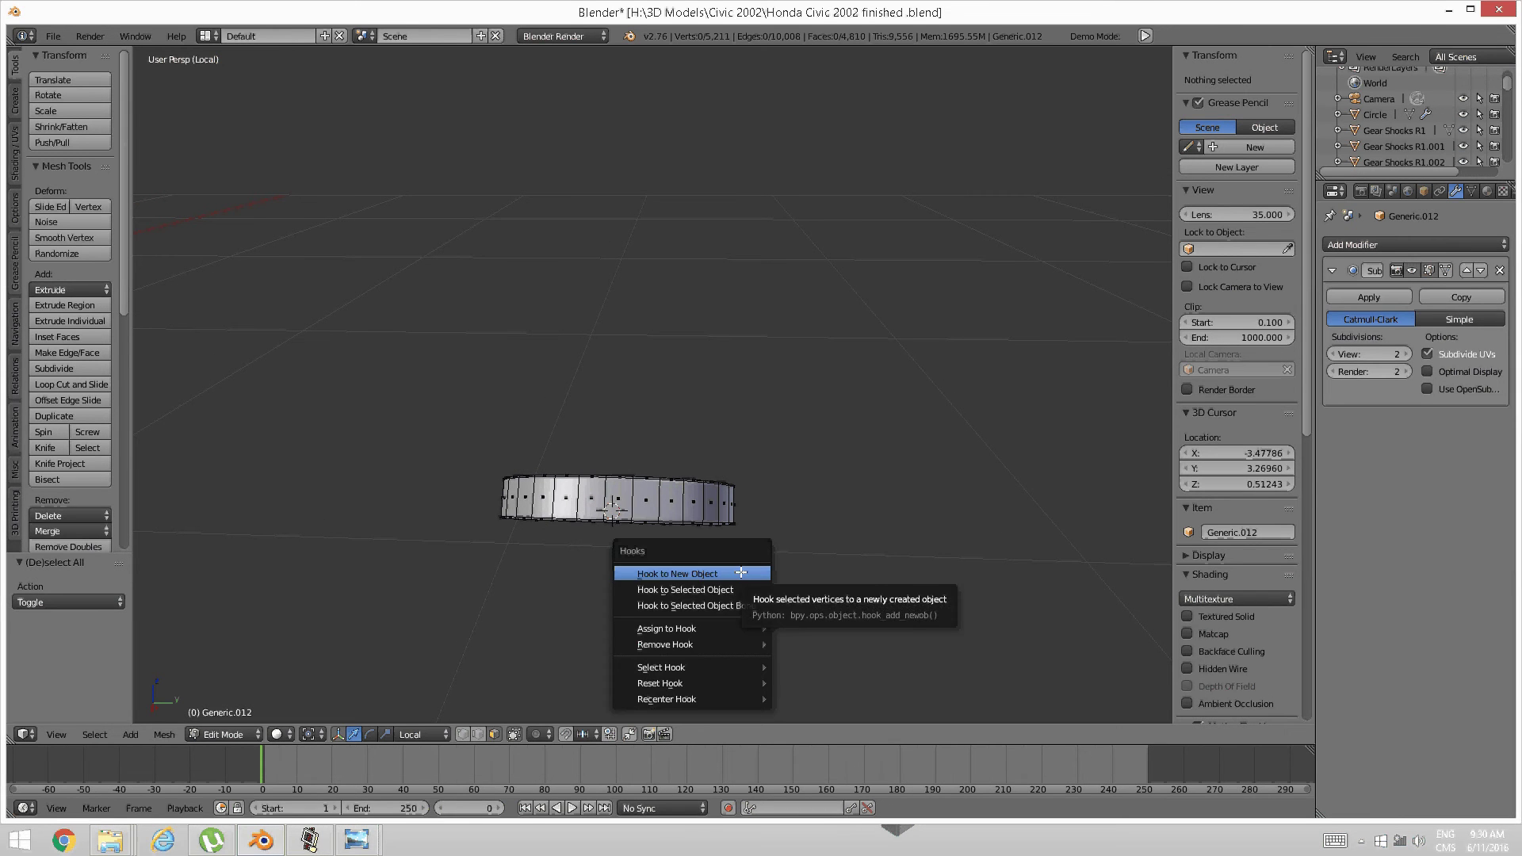
pyautogui.hotkey('alt', 'h')
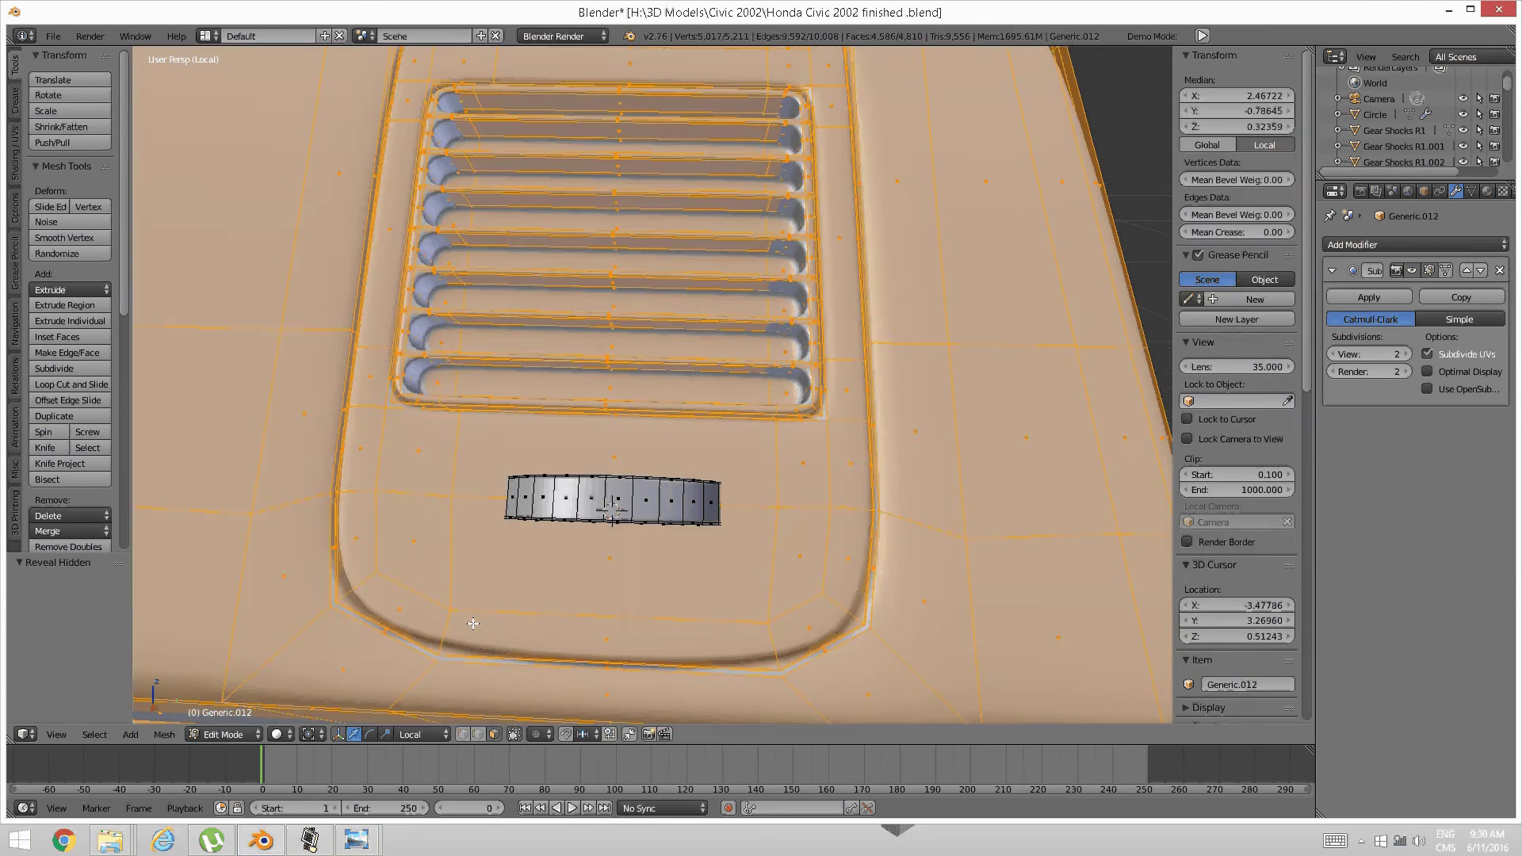
pyautogui.press('a')
# Duplicate the panel face between the louvres and the disc, leaving the copy in place
pyautogui.moveTo(473, 624); pyautogui.dragTo(487, 539, button='middle')
pyautogui.rightClick(646, 474)
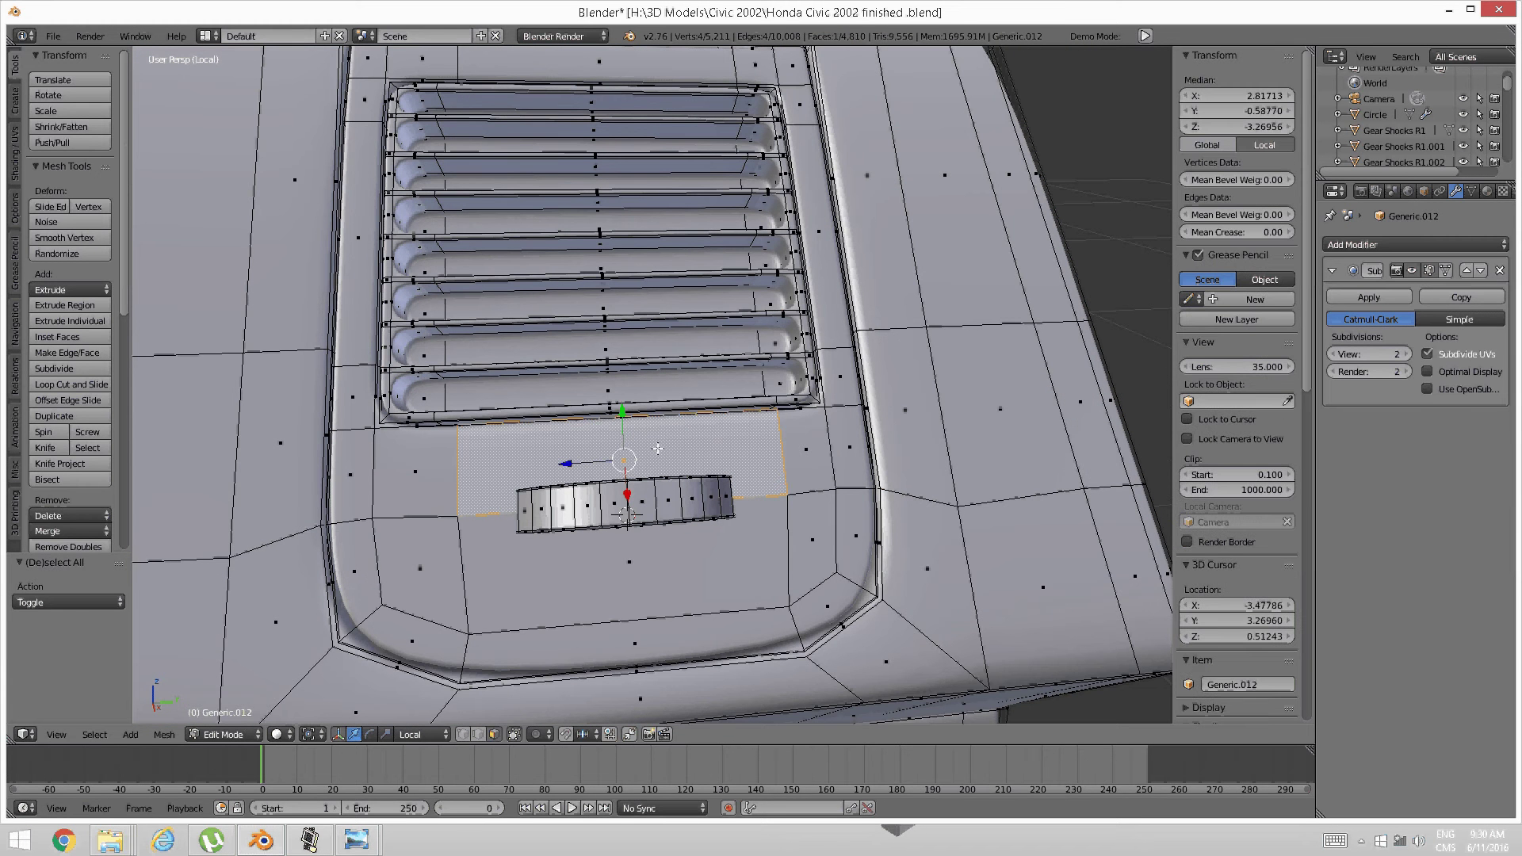
pyautogui.hotkey('shift', 'd')
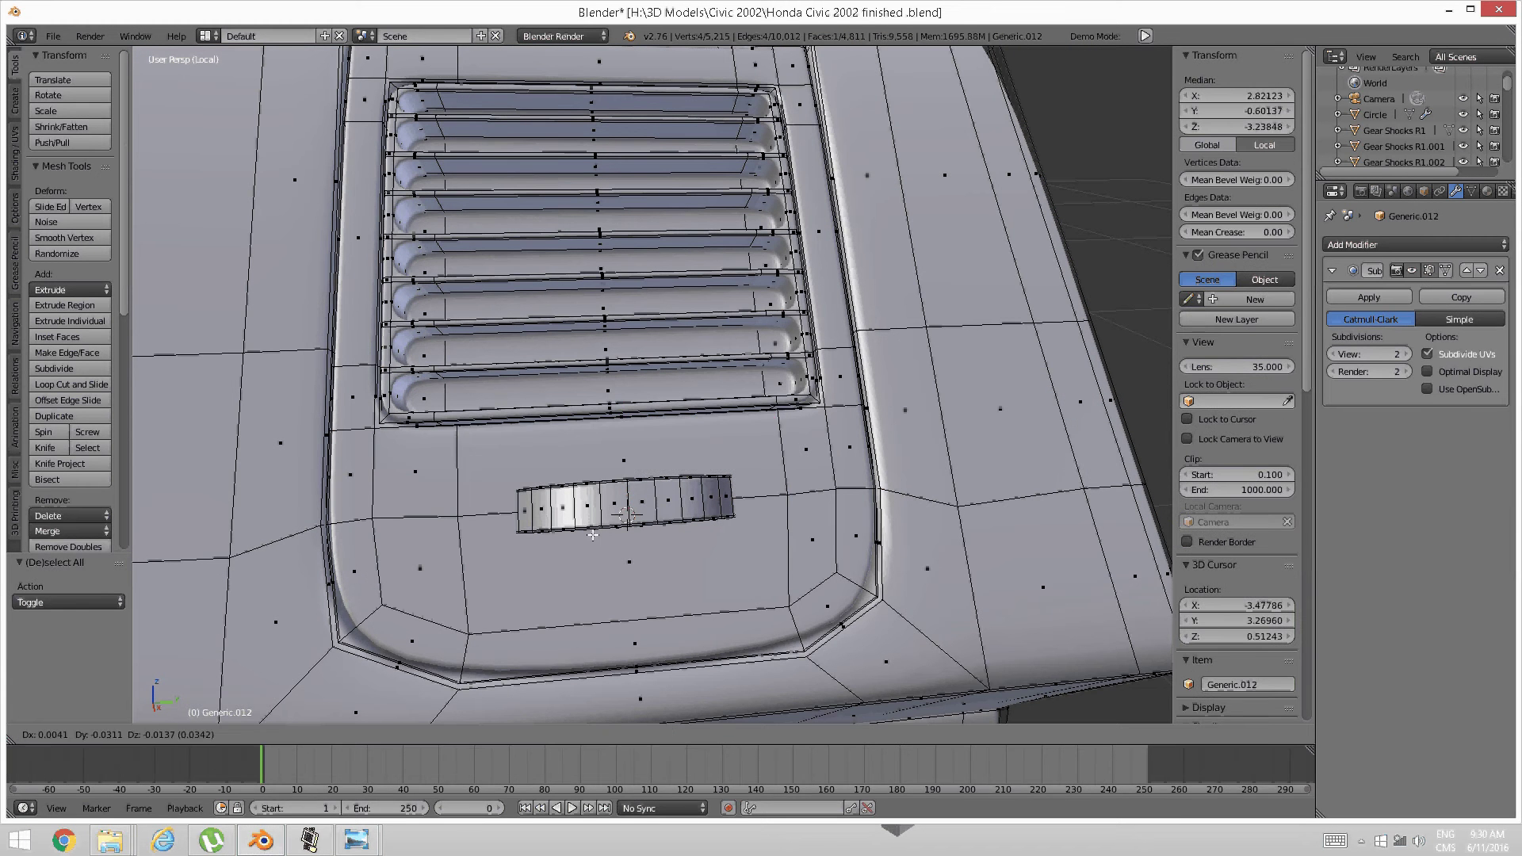
pyautogui.rightClick(566, 549)
pyautogui.moveTo(673, 400); pyautogui.dragTo(587, 451, button='middle')
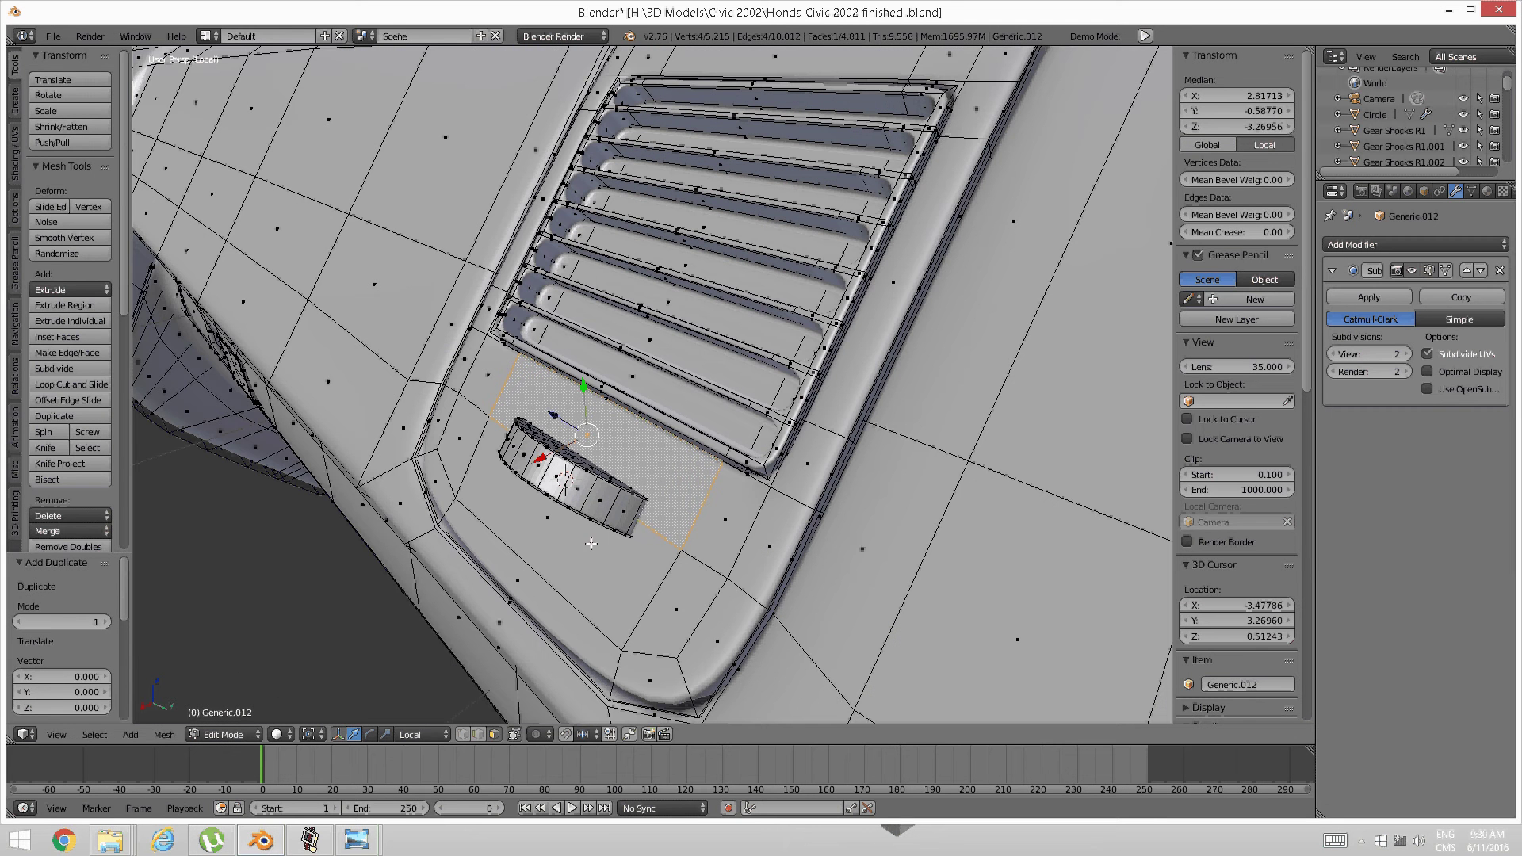
# Set the transform orientation to Normal and slide the duplicated face down the panel along normal X until it surrounds the disc
pyautogui.click(412, 733)
pyautogui.moveTo(545, 542); pyautogui.dragTo(621, 510, button='middle')
pyautogui.moveTo(607, 508); pyautogui.dragTo(606, 548)
pyautogui.scroll(1, 606, 549)
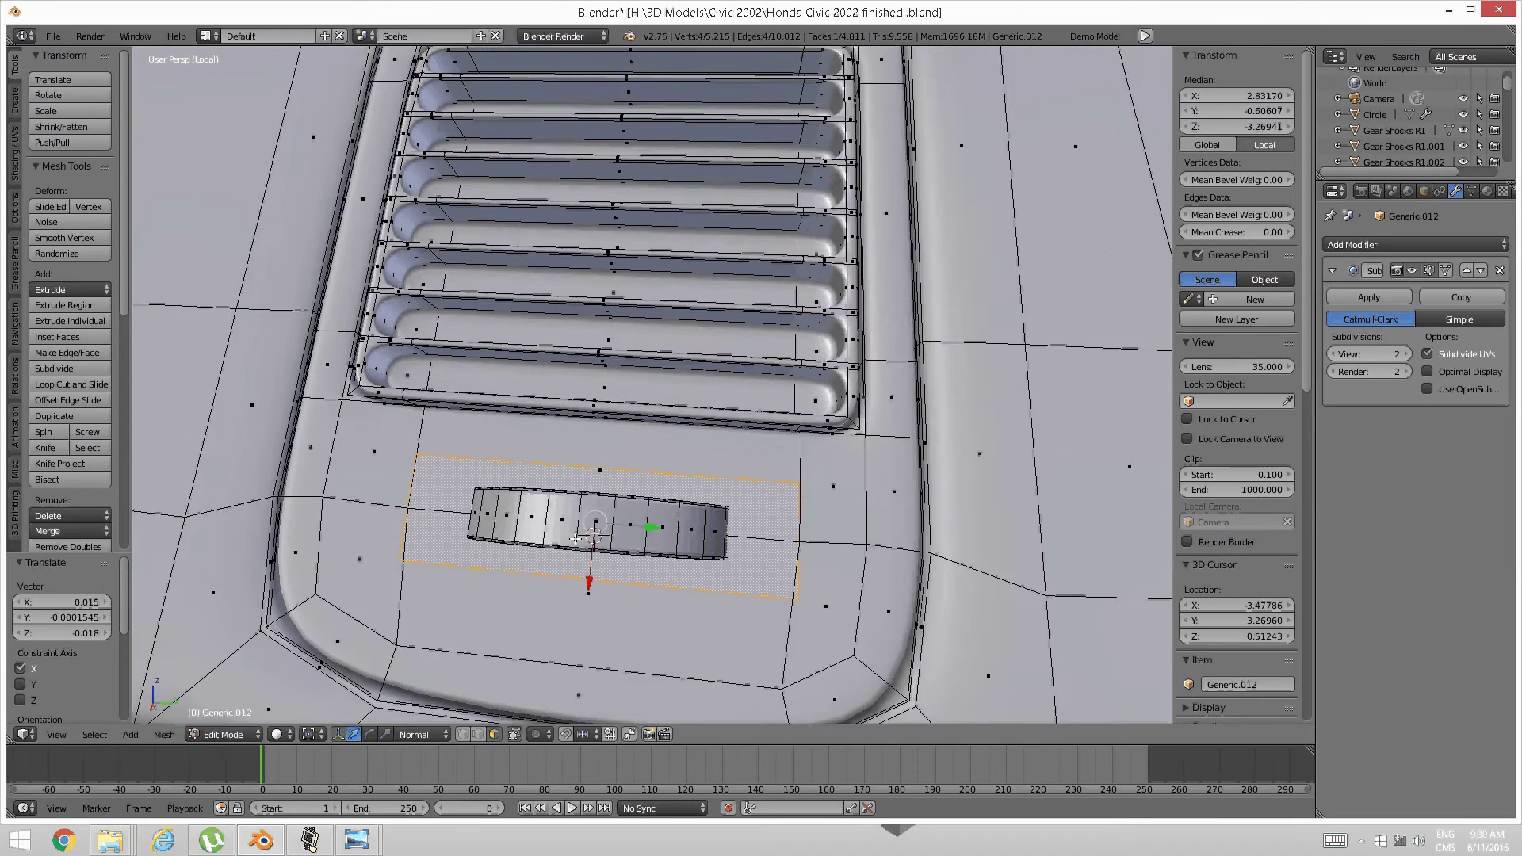
pyautogui.moveTo(579, 558)
pyautogui.mouseDown(button='middle')
pyautogui.moveTo(595, 564)
pyautogui.moveTo(602, 544)
pyautogui.mouseUp(button='middle')
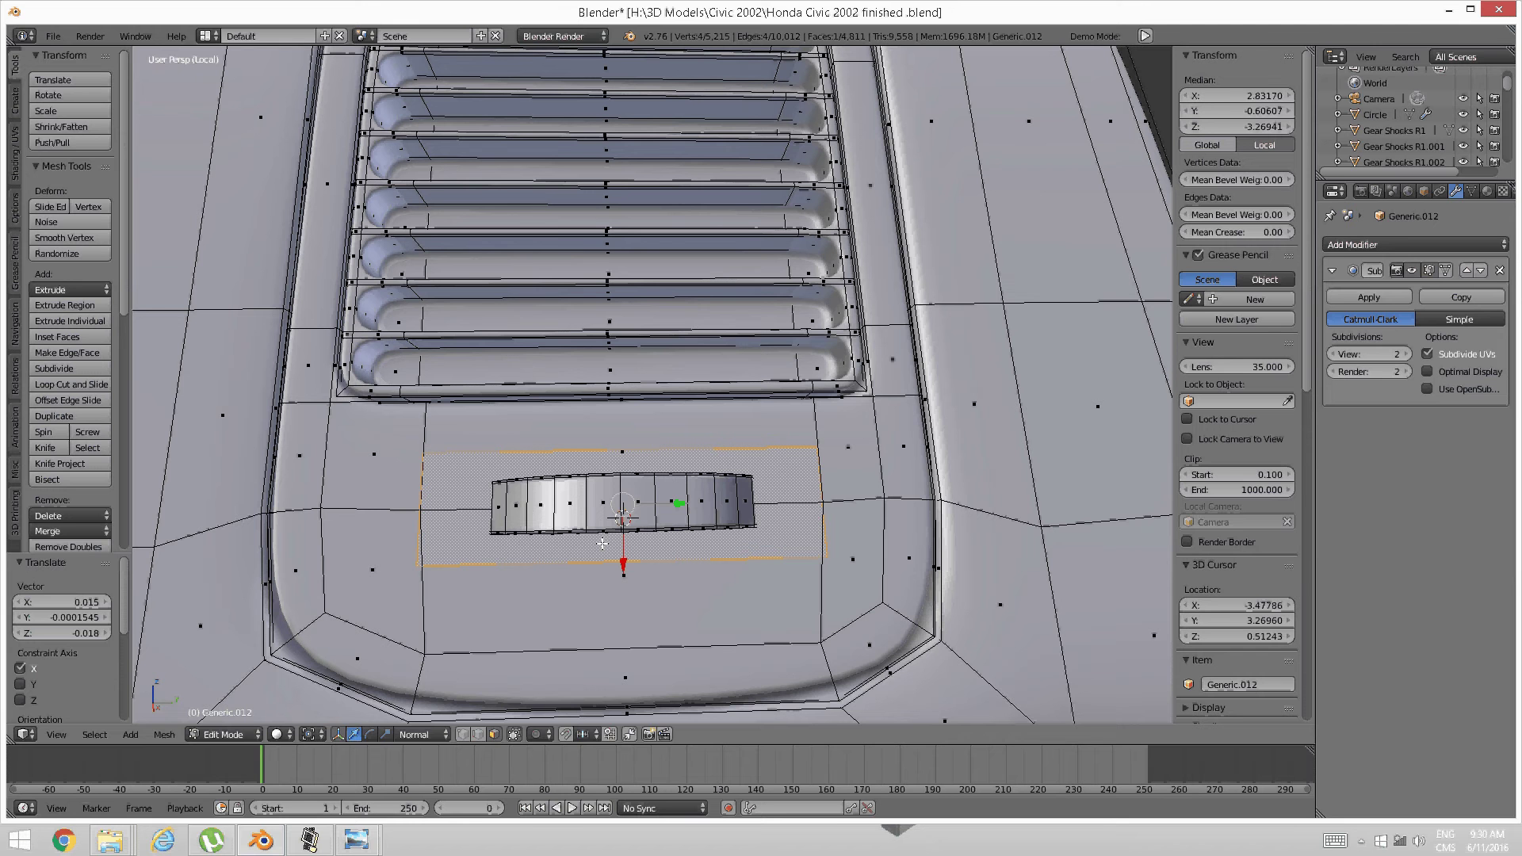
# Scale the duplicated face to about 0.748 along normal X and narrow it along normal Y, finishing with a 1.101 scale along Y
pyautogui.click(385, 734)
pyautogui.moveTo(682, 504); pyautogui.dragTo(670, 504)
pyautogui.moveTo(624, 566); pyautogui.dragTo(625, 553)
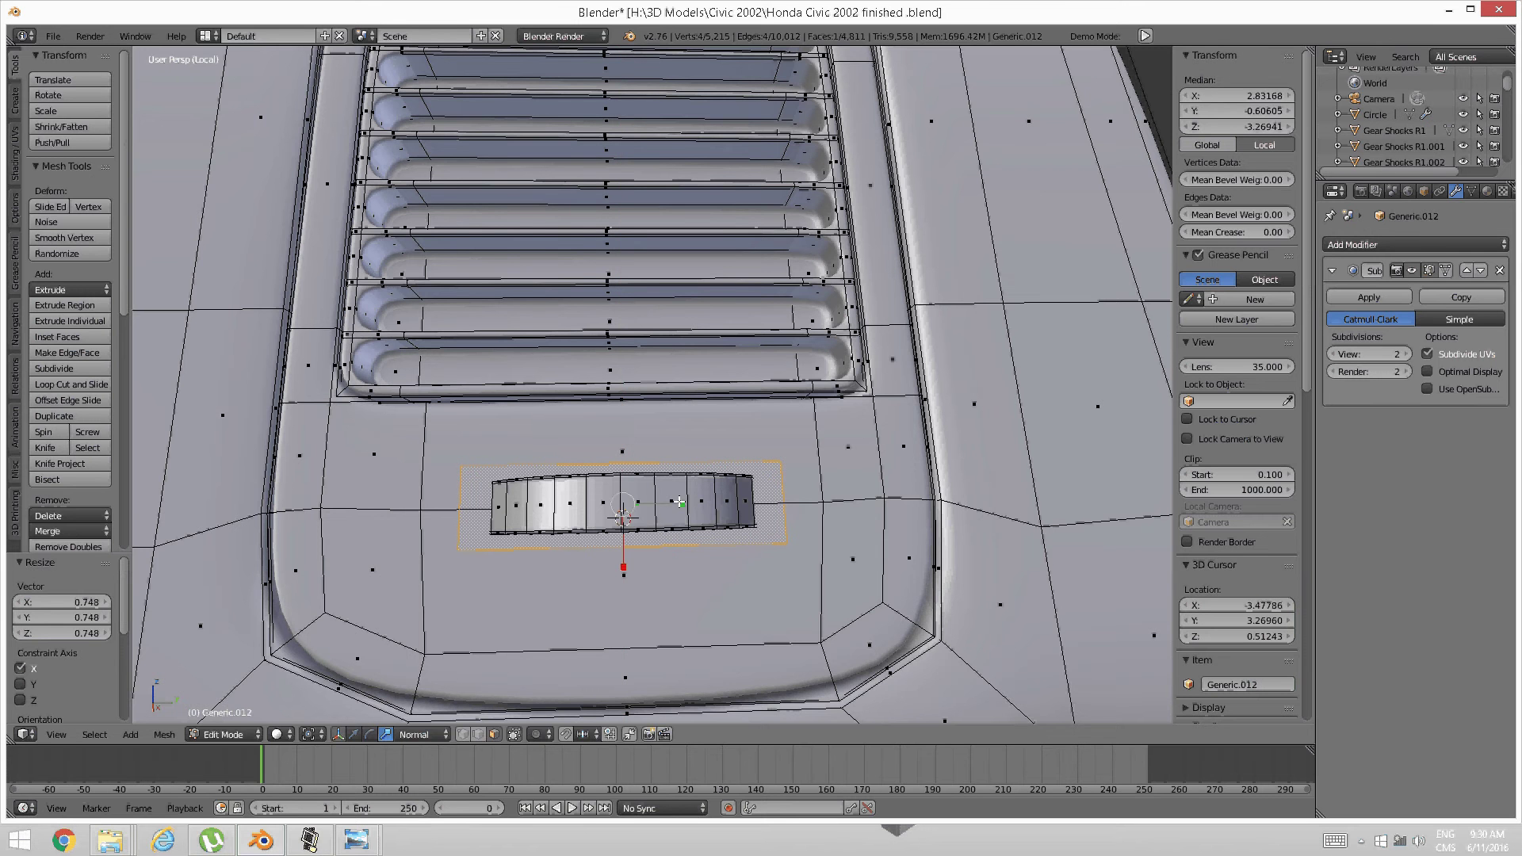
pyautogui.moveTo(681, 504); pyautogui.dragTo(688, 504)
# Extrude the rectangular face outward three times along its normal by about 0.001, 0.005 and 0.002, and clear the selection
pyautogui.moveTo(686, 505); pyautogui.dragTo(748, 518, button='middle')
pyautogui.scroll(1, 603, 503)
pyautogui.press('e')
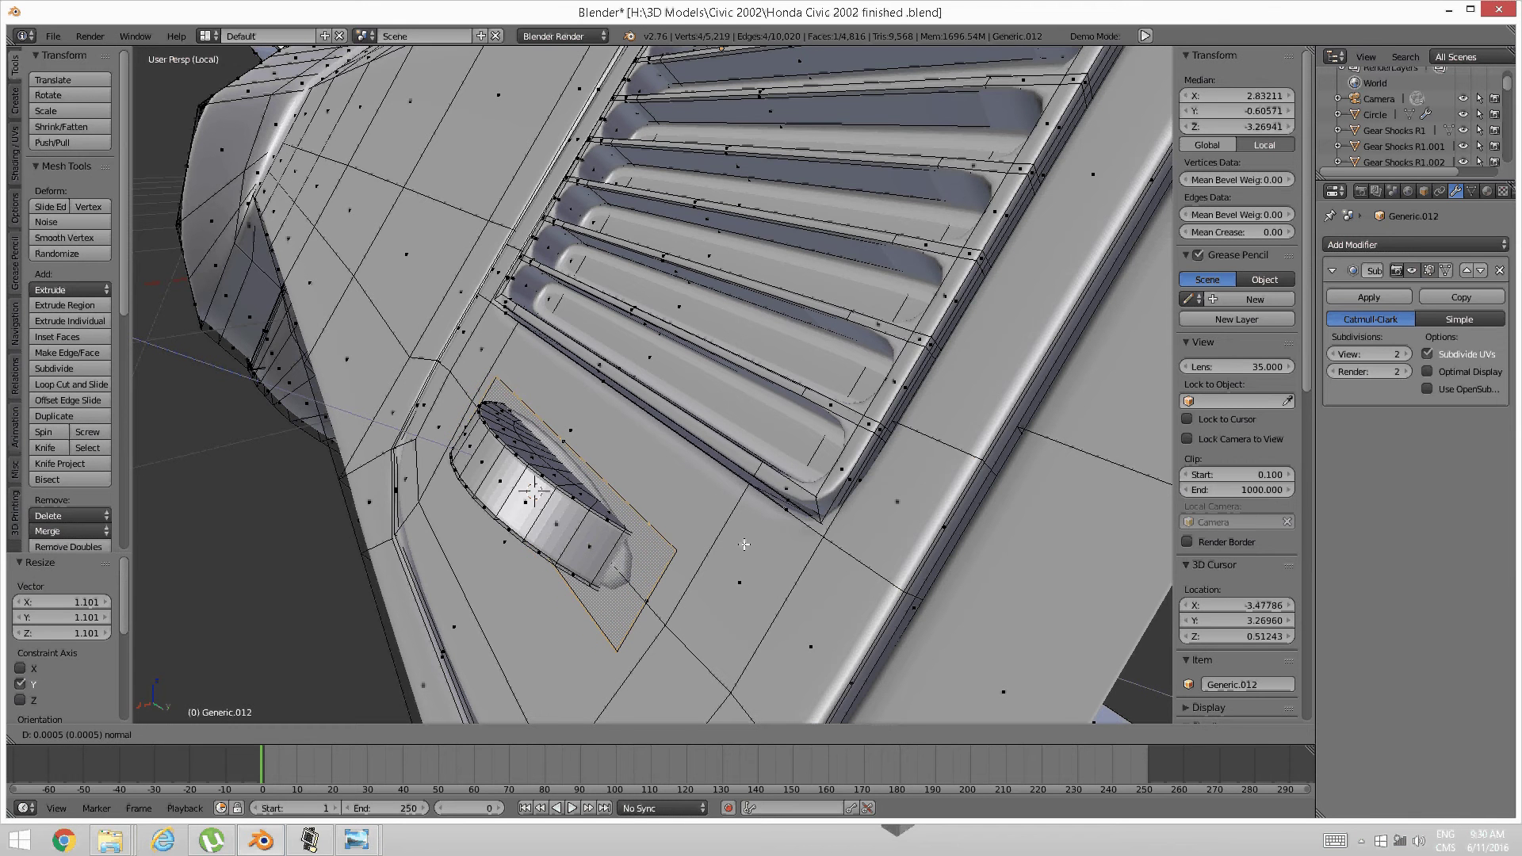
pyautogui.click(778, 536)
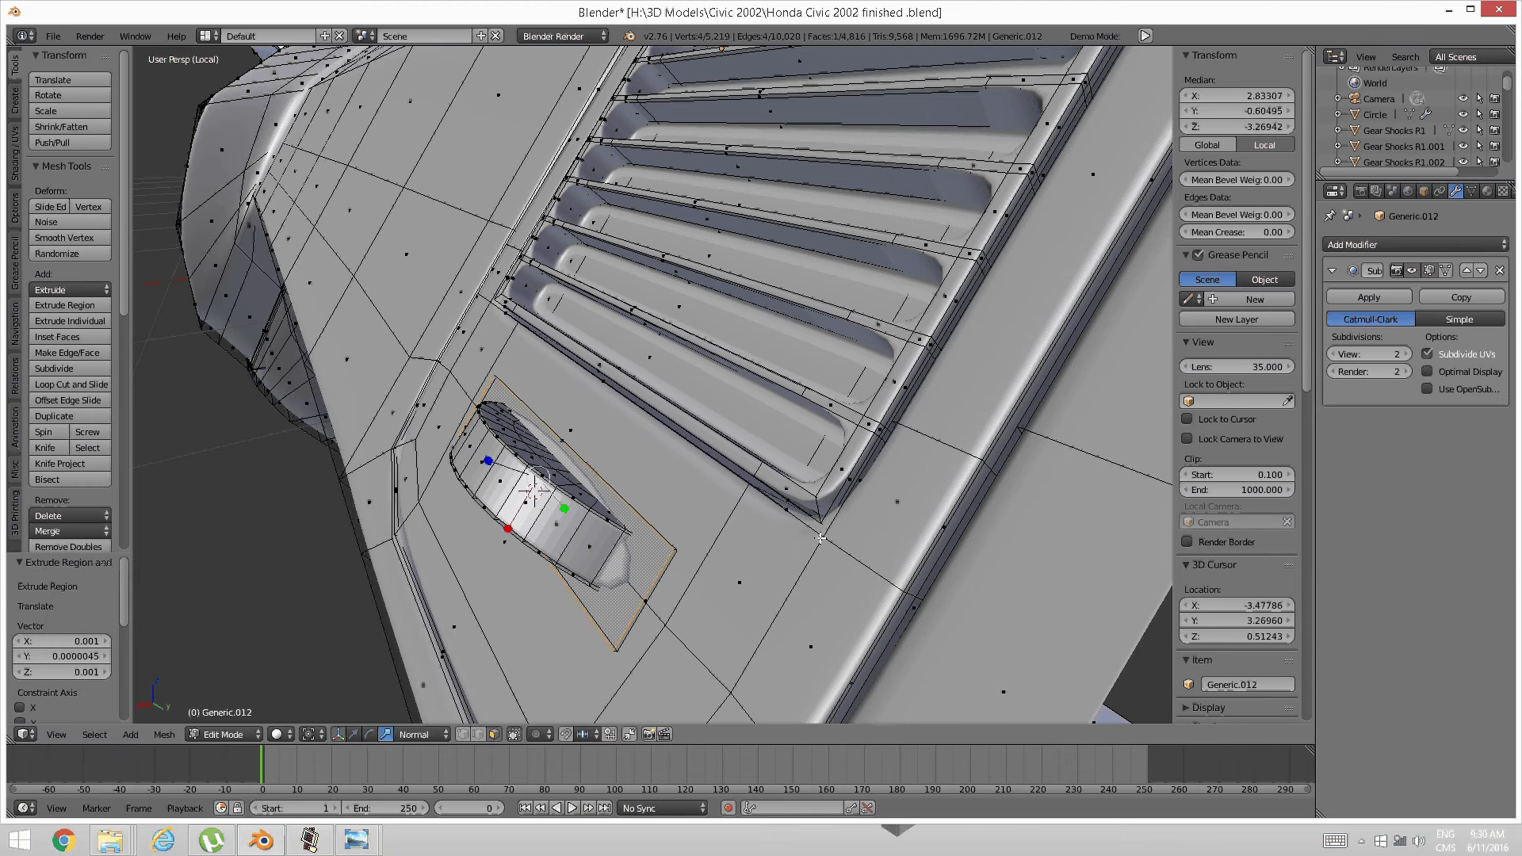
pyautogui.press('e')
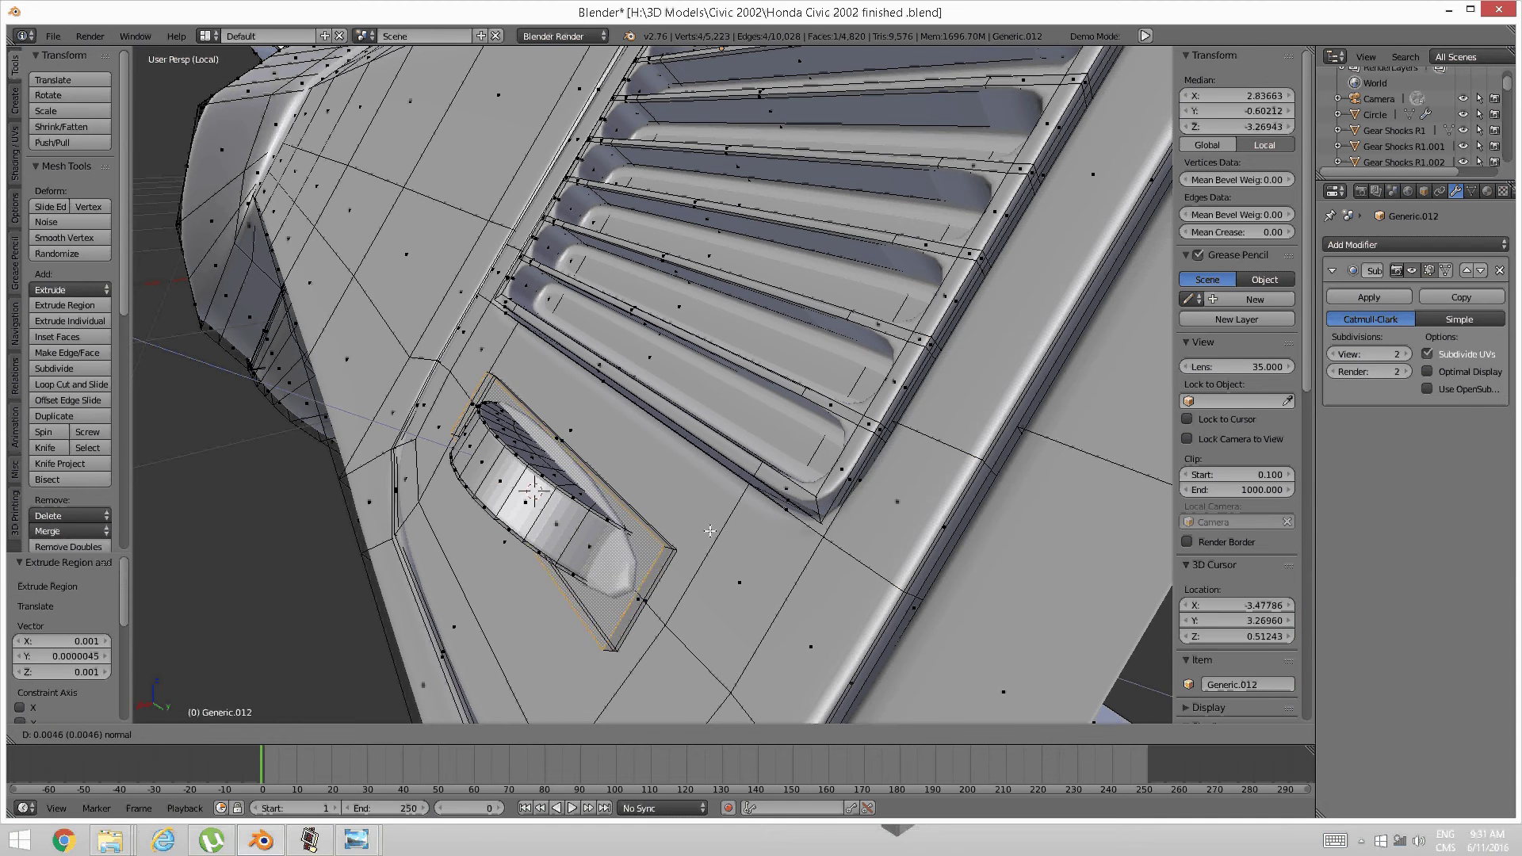
pyautogui.click(712, 531)
pyautogui.press('e')
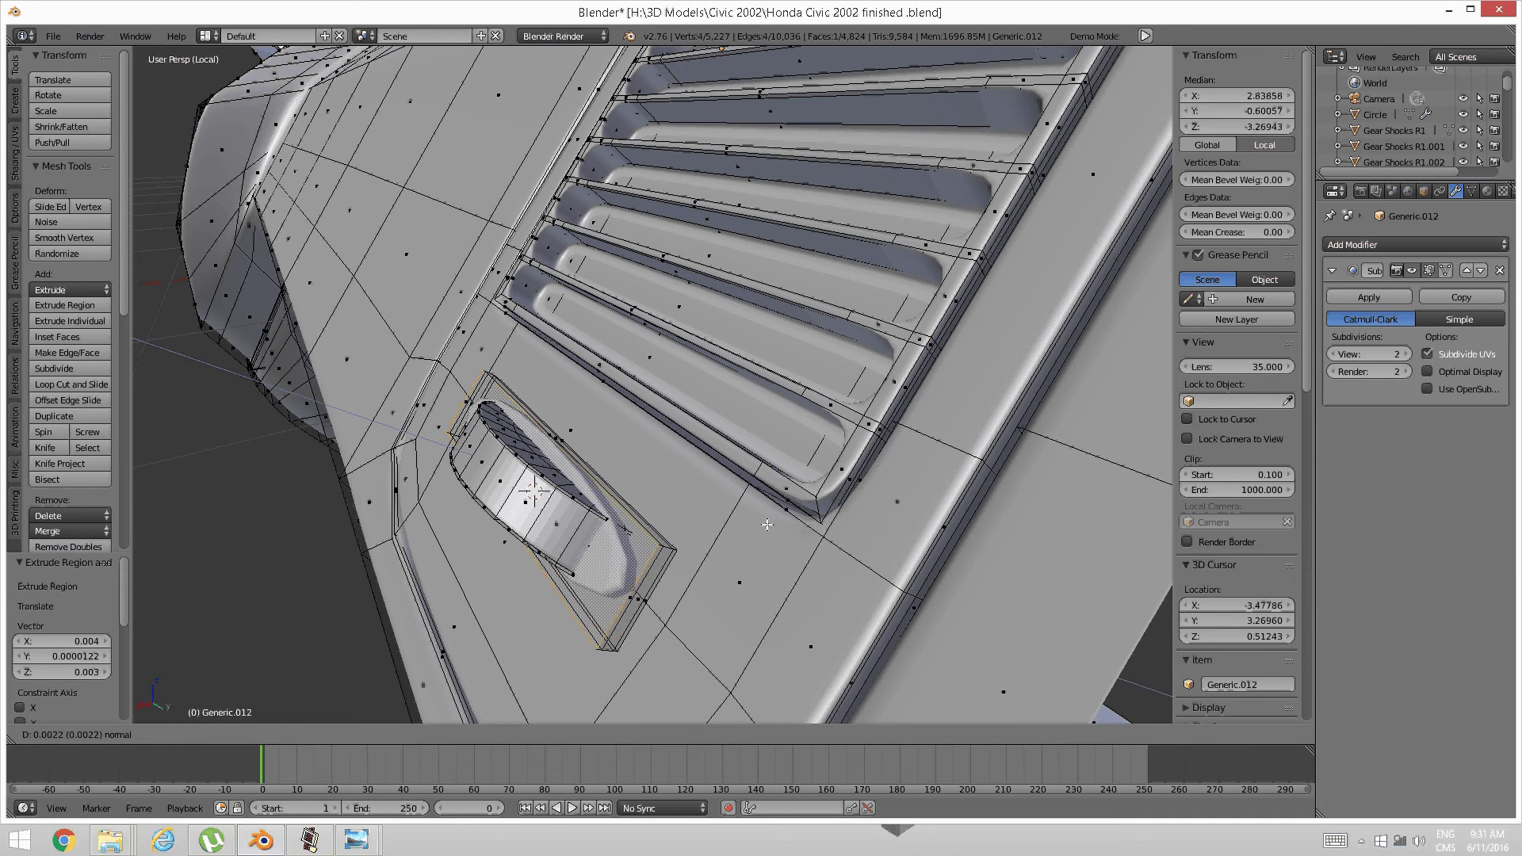
pyautogui.click(766, 524)
pyautogui.press('a')
# Add five evenly spaced loop cuts across the length of the rectangular bezel around the wheel, and clear the selection
pyautogui.moveTo(764, 520); pyautogui.dragTo(840, 547, button='middle')
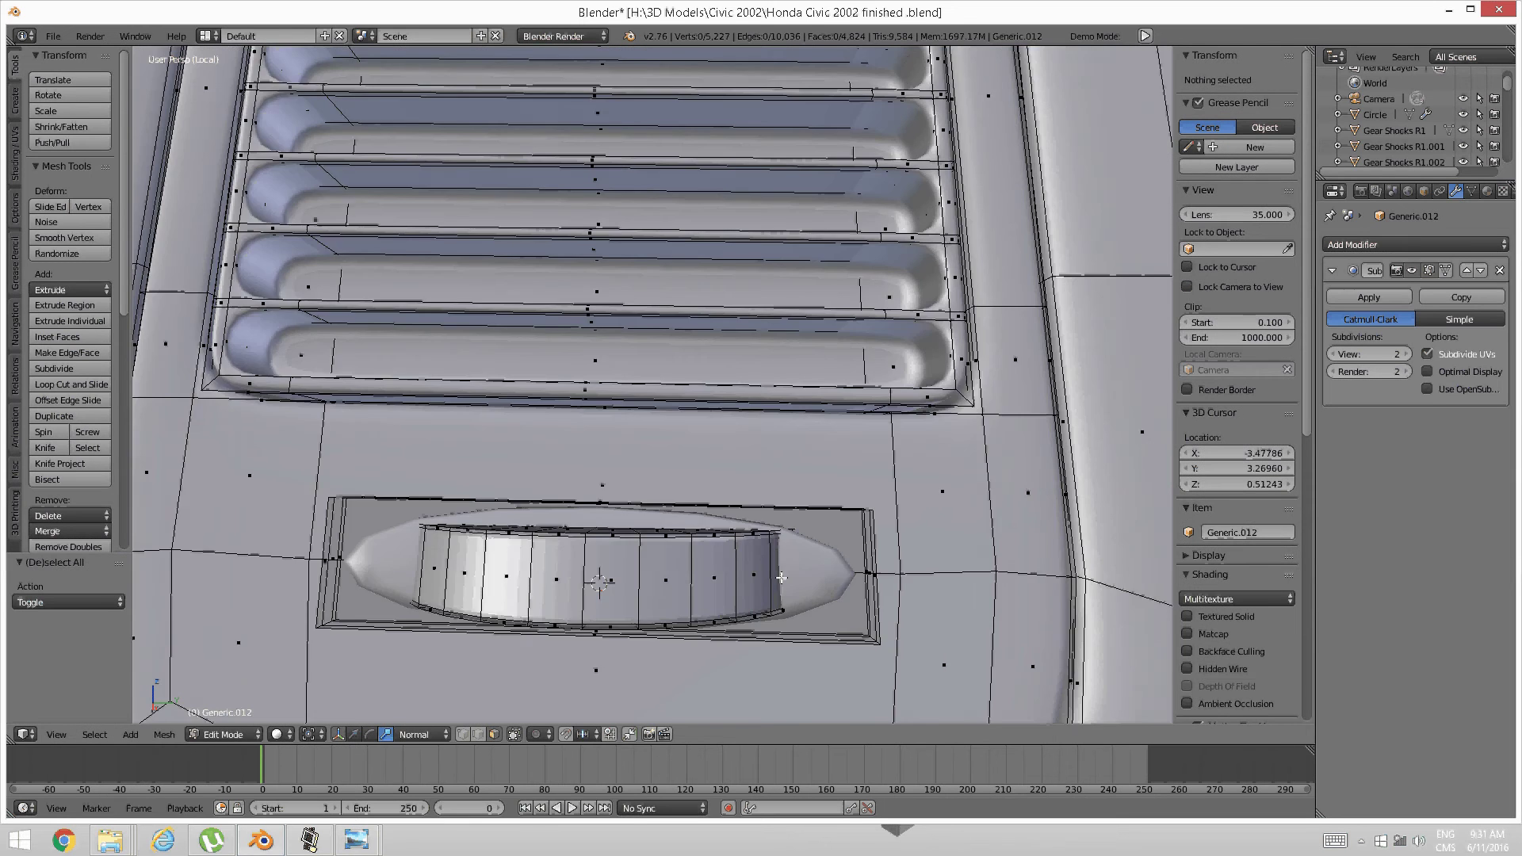
pyautogui.scroll(-1, 727, 565)
pyautogui.moveTo(727, 565); pyautogui.dragTo(735, 561, button='middle')
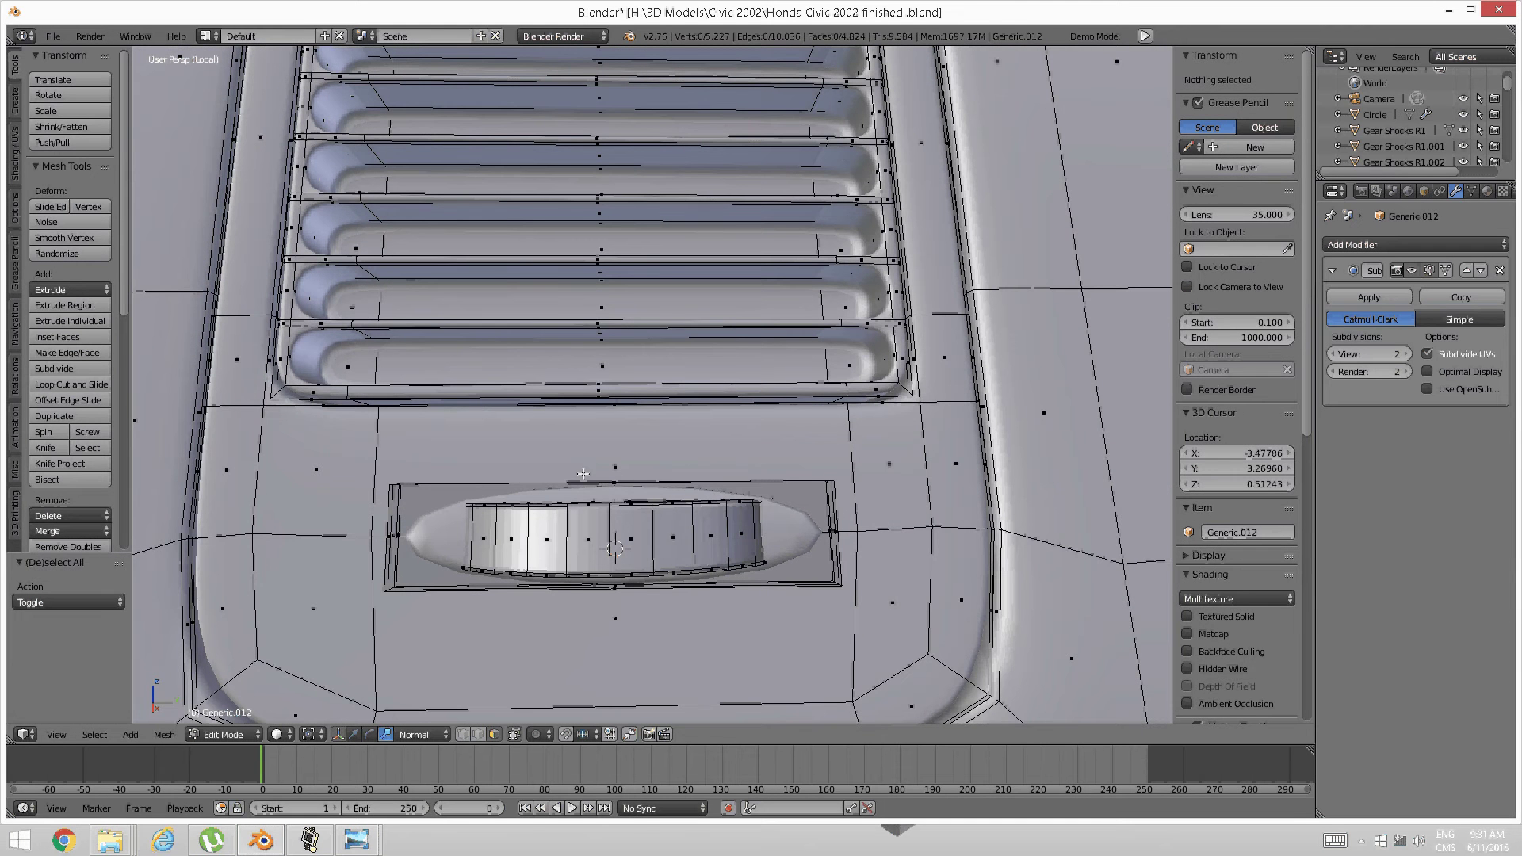
pyautogui.scroll(-1, 586, 487)
pyautogui.hotkey('ctrl', 'r')
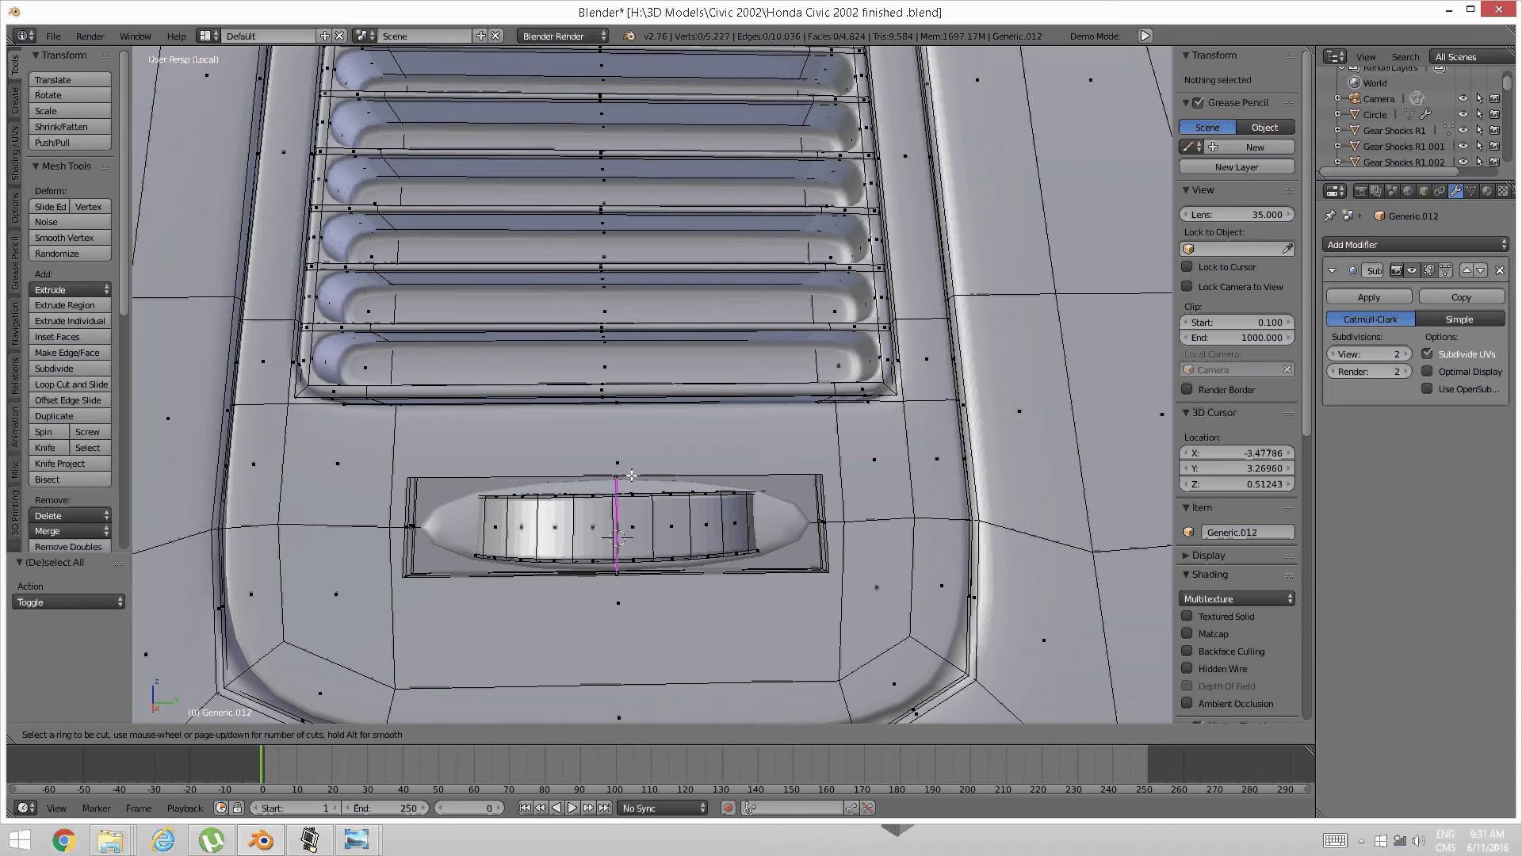
pyautogui.scroll(4, 631, 476)
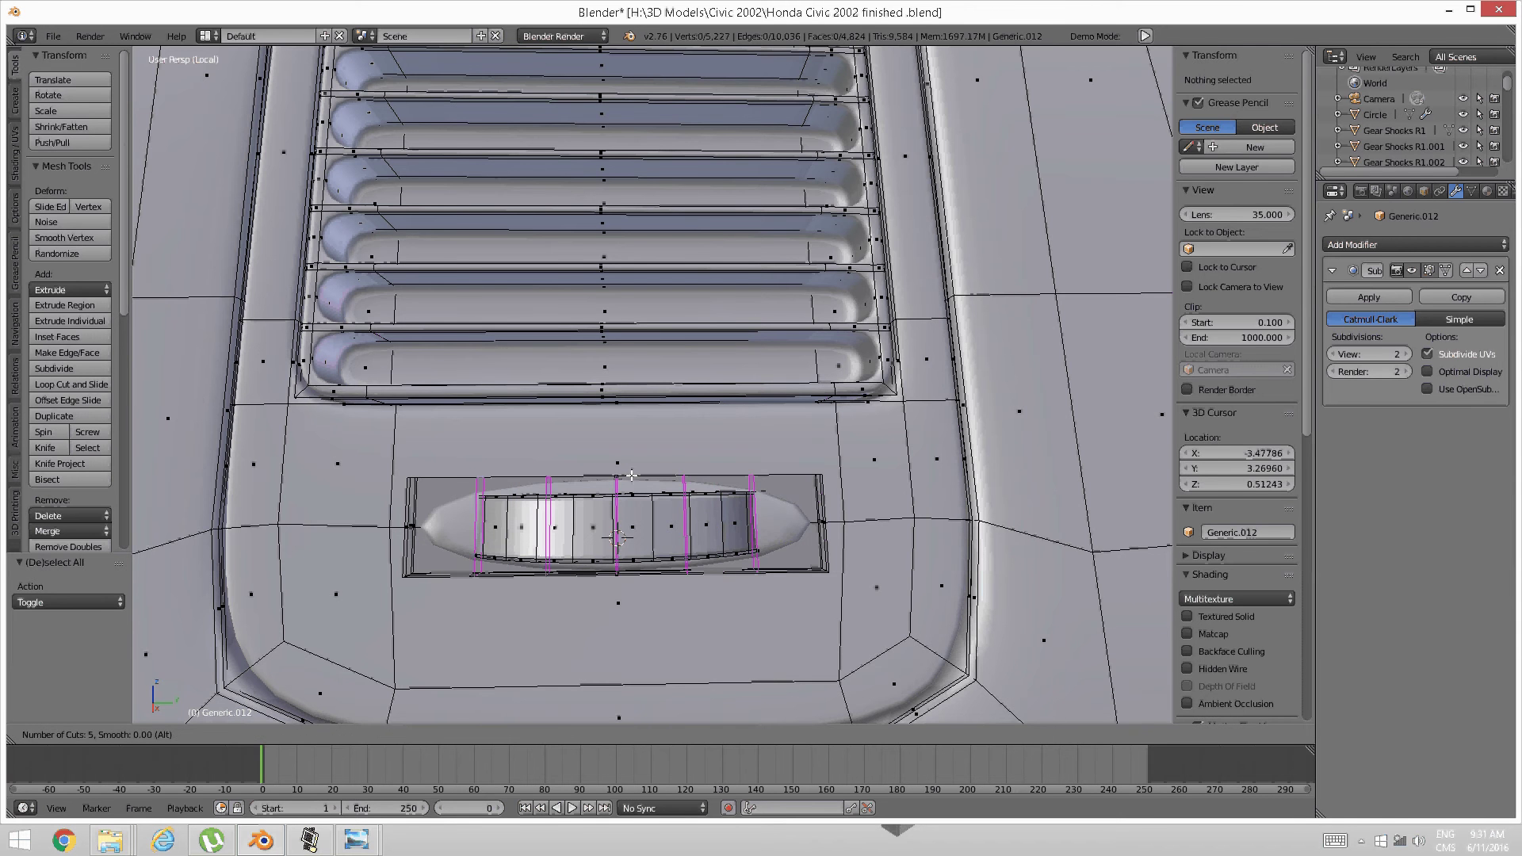
pyautogui.click(631, 476)
pyautogui.rightClick(631, 475)
pyautogui.press('a')
# Try adding a crosswise loop cut close to one short end of the bezel, and undo it
pyautogui.moveTo(519, 506); pyautogui.dragTo(548, 496, button='middle')
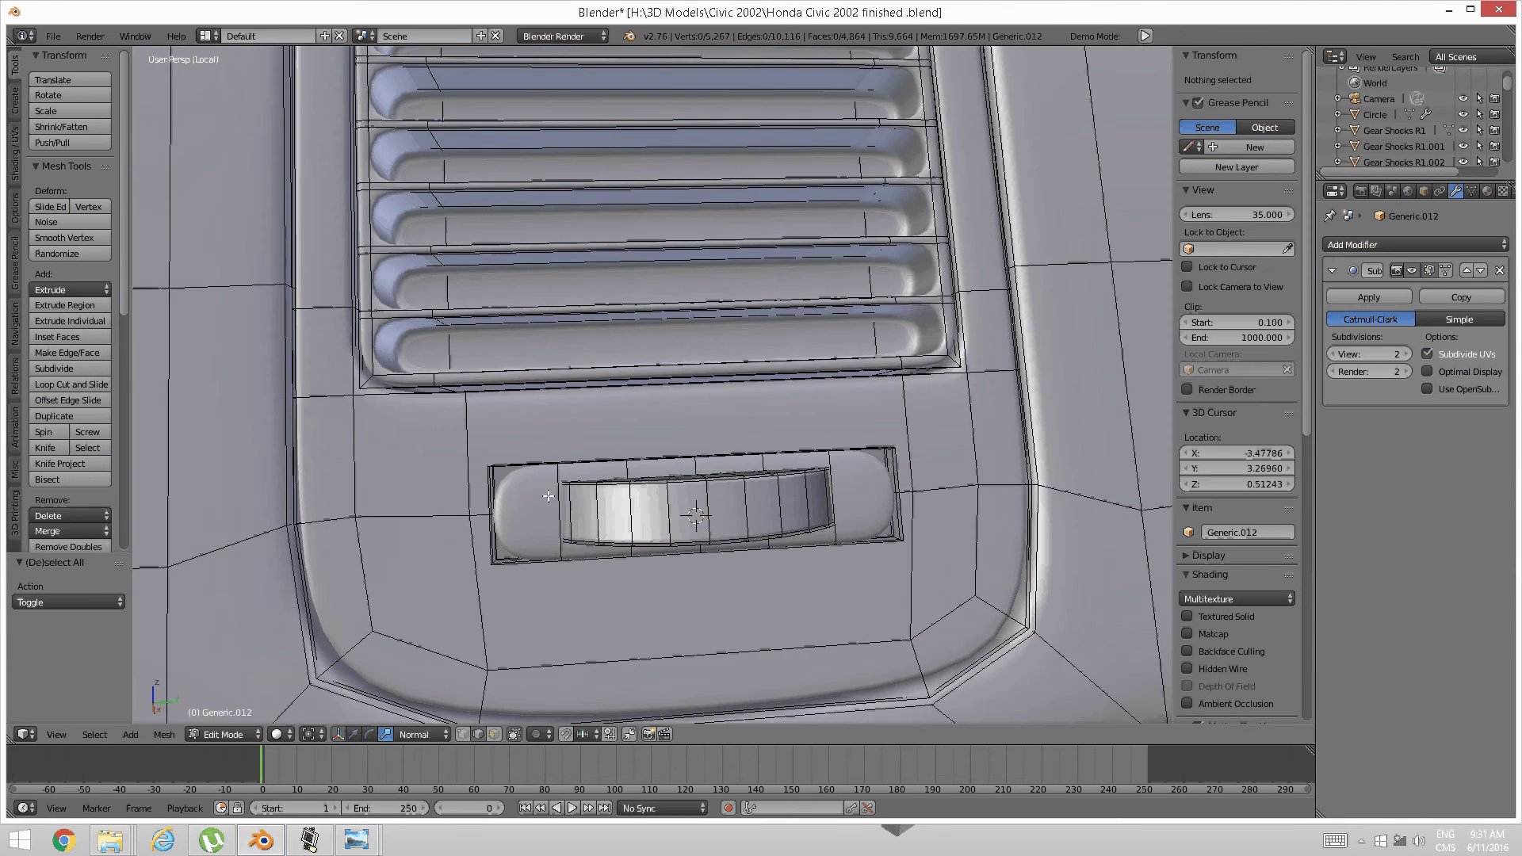
pyautogui.hotkey('ctrl', 'r')
pyautogui.click(519, 474)
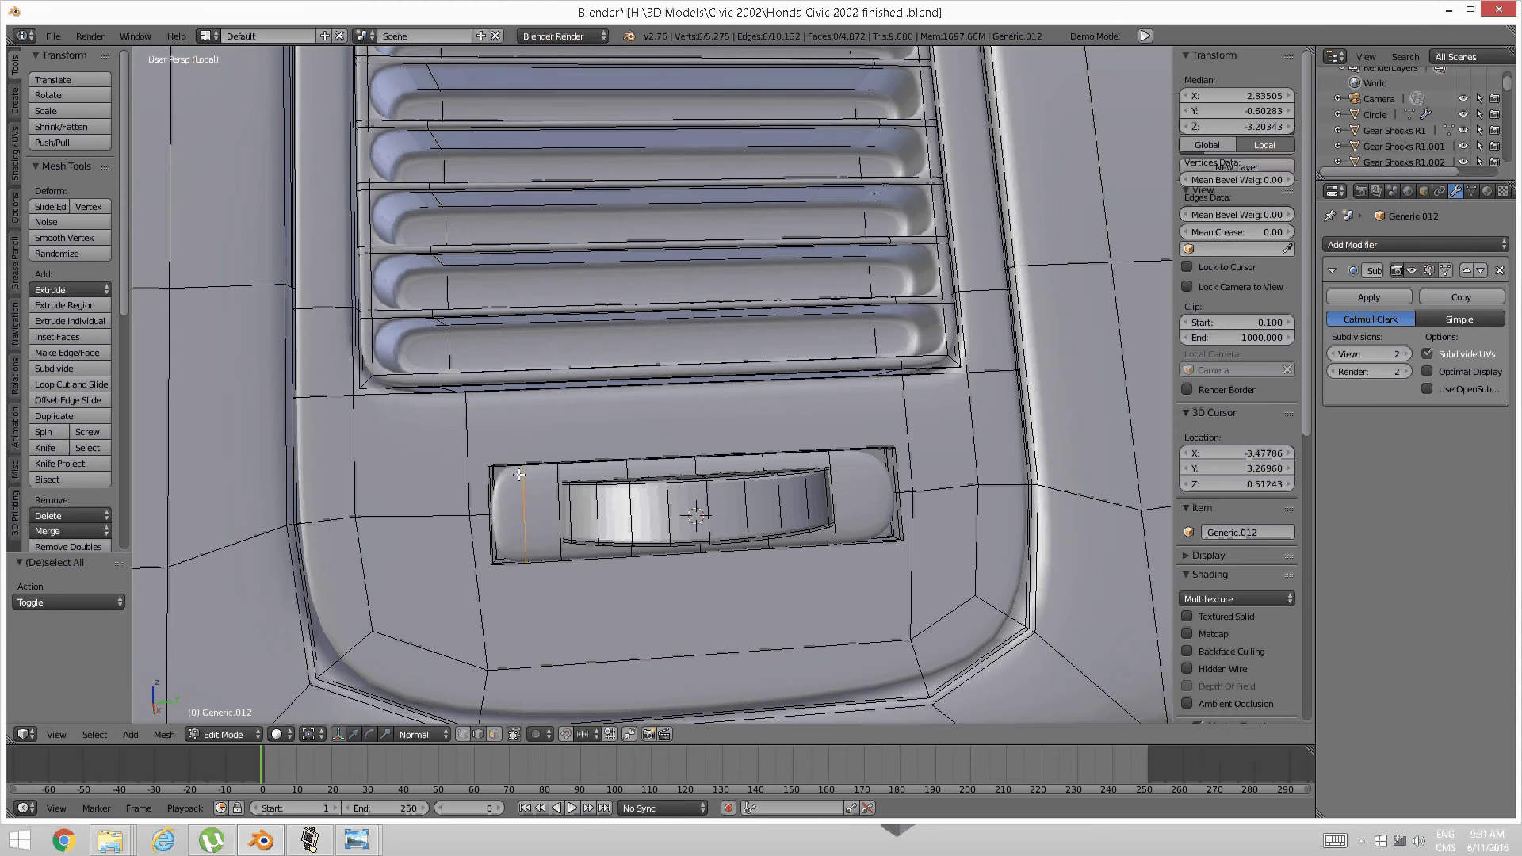
pyautogui.click(501, 472)
pyautogui.press('a')
pyautogui.keyDown('shift'); pyautogui.moveTo(773, 458); pyautogui.dragTo(734, 460, button='middle'); pyautogui.keyUp('shift')
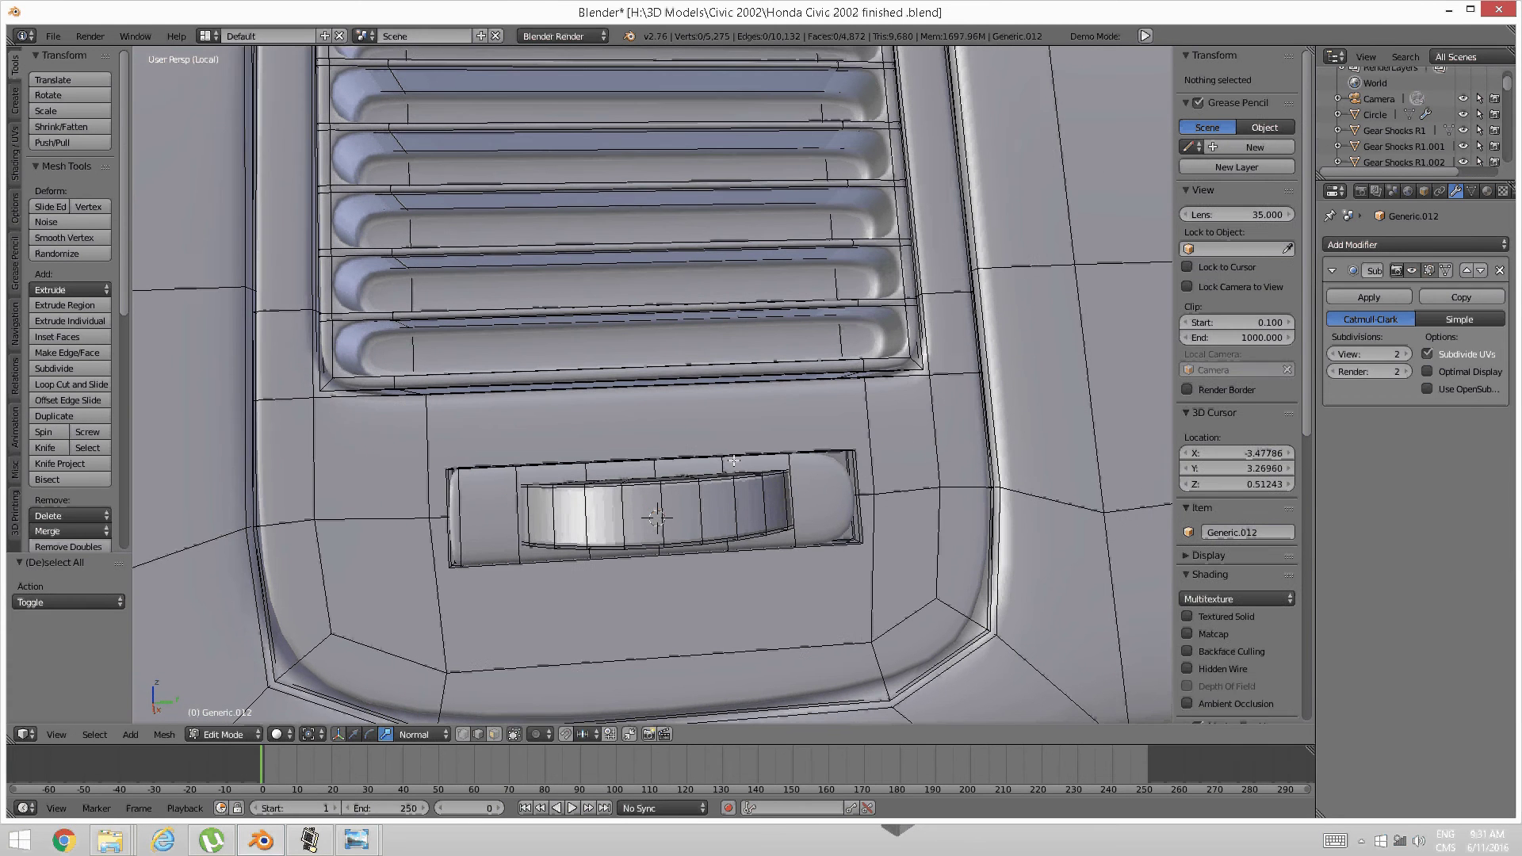
pyautogui.hotkey('ctrl', 'z')
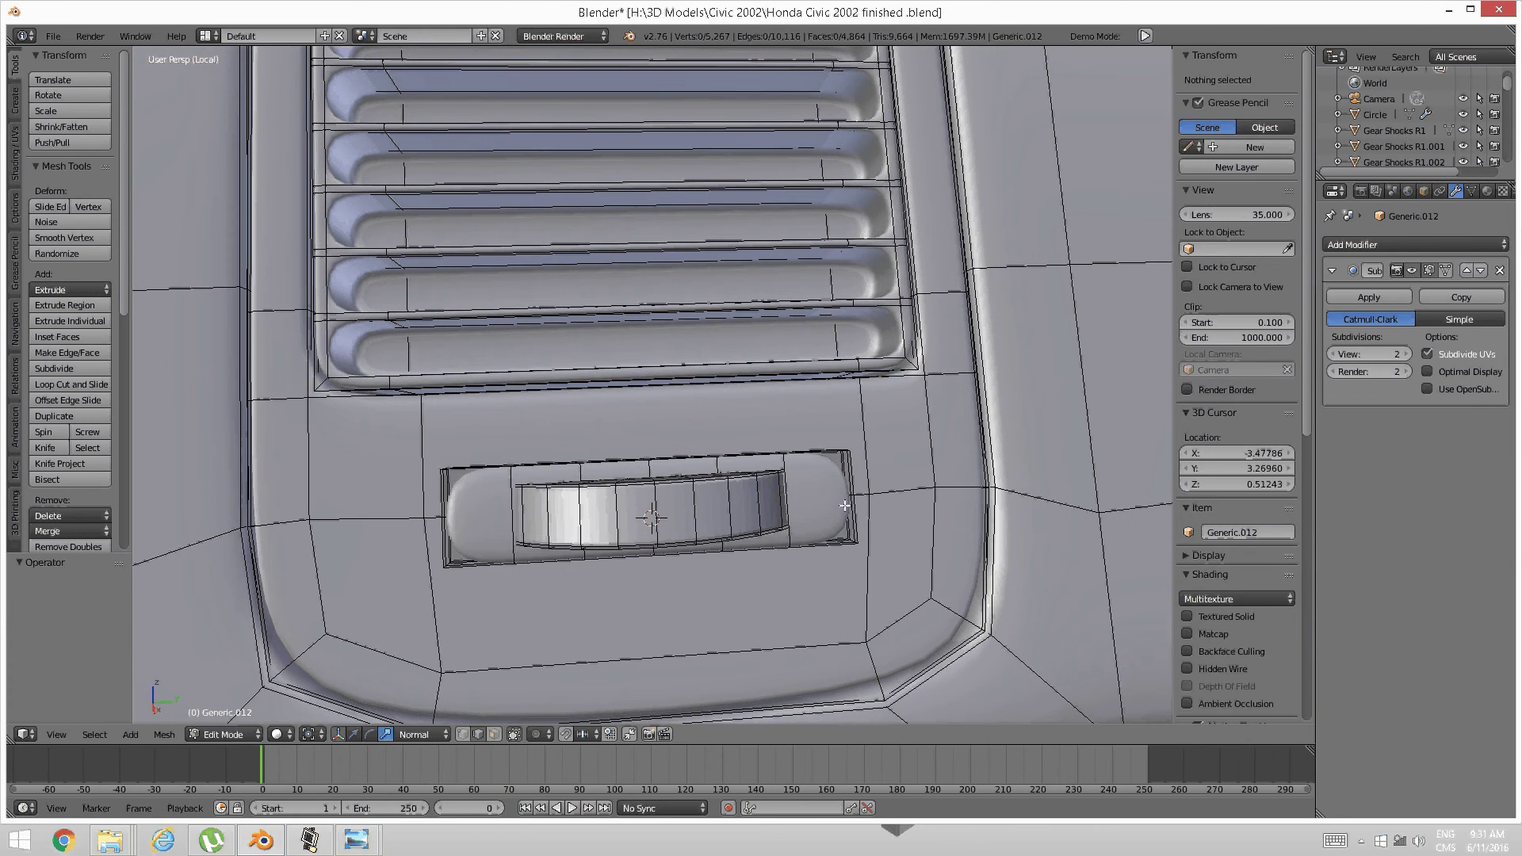
# Try adding three lengthwise loop cuts along the bezel, and undo them
pyautogui.hotkey('ctrl', 'r')
pyautogui.scroll(1, 845, 506)
pyautogui.scroll(1, 844, 506)
pyautogui.click(844, 505)
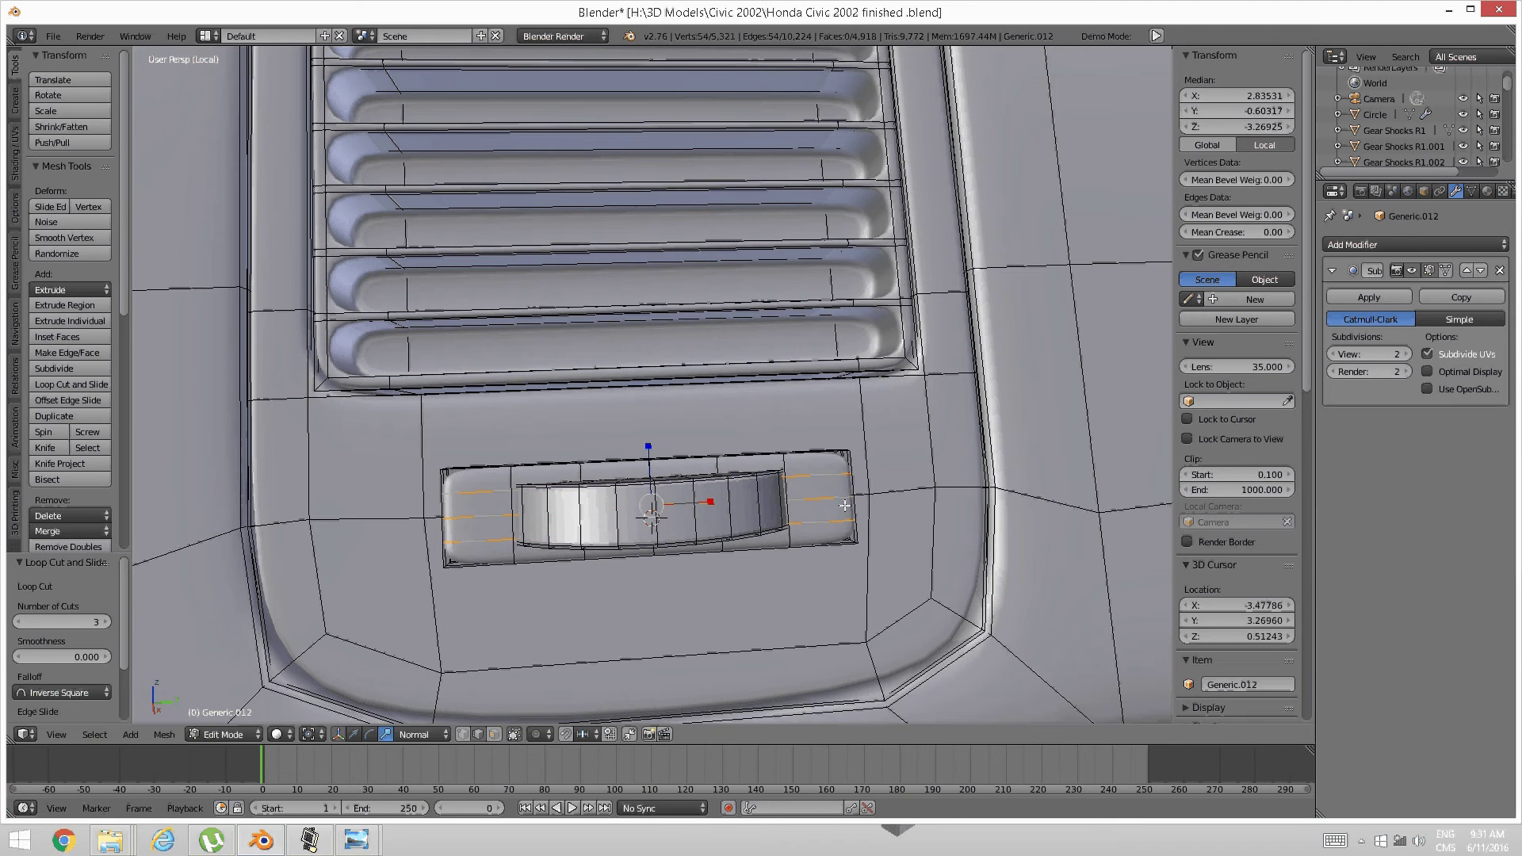
pyautogui.press('a')
pyautogui.moveTo(844, 506)
pyautogui.mouseDown(button='middle')
pyautogui.moveTo(798, 482)
pyautogui.moveTo(817, 501)
pyautogui.mouseUp(button='middle')
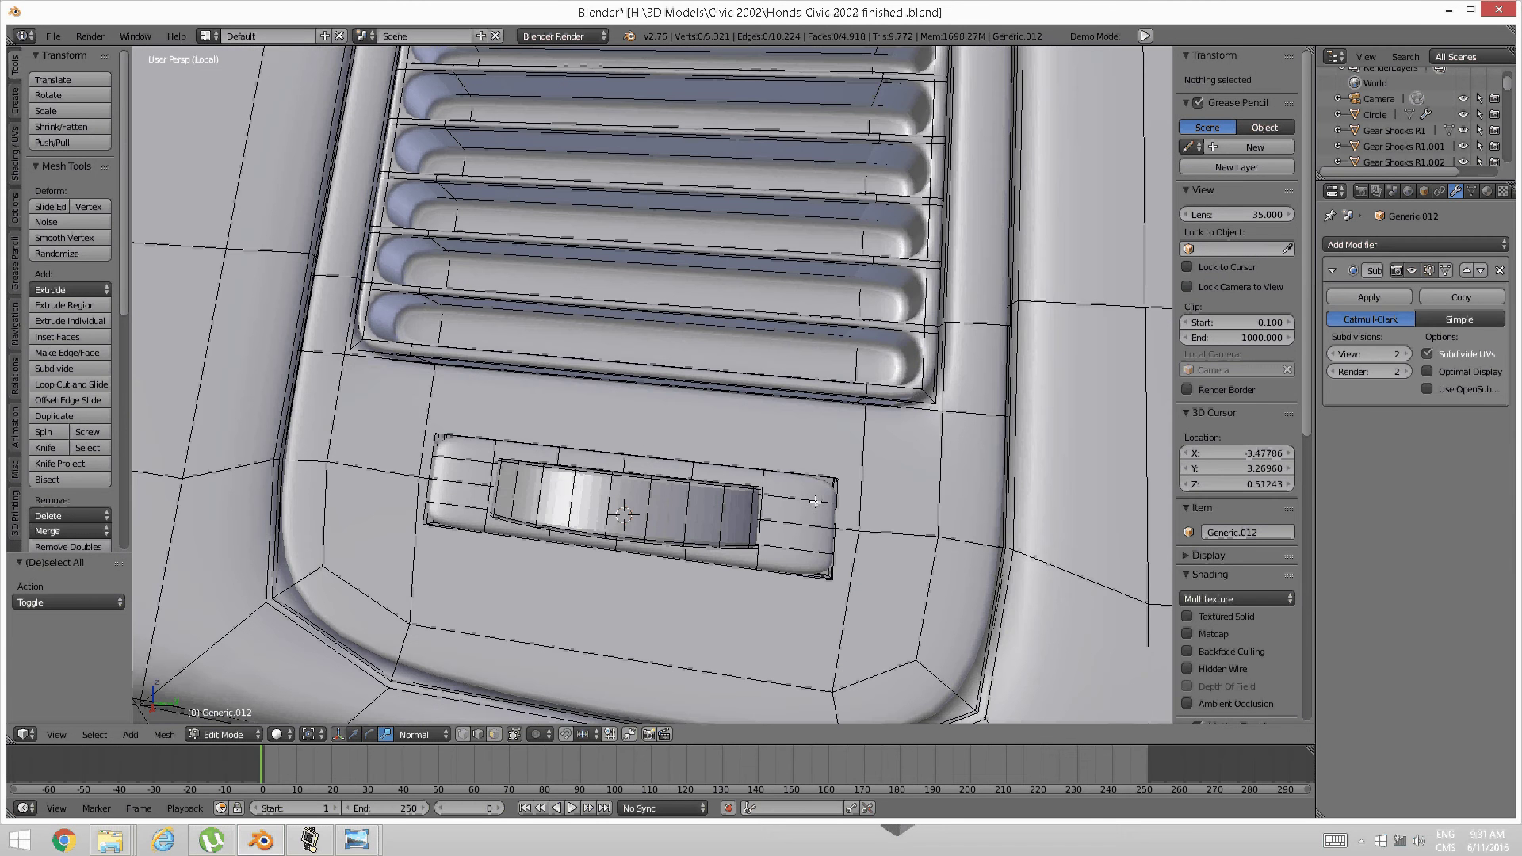
pyautogui.hotkey('ctrl', 'z')
pyautogui.hotkey('ctrl', 'z')
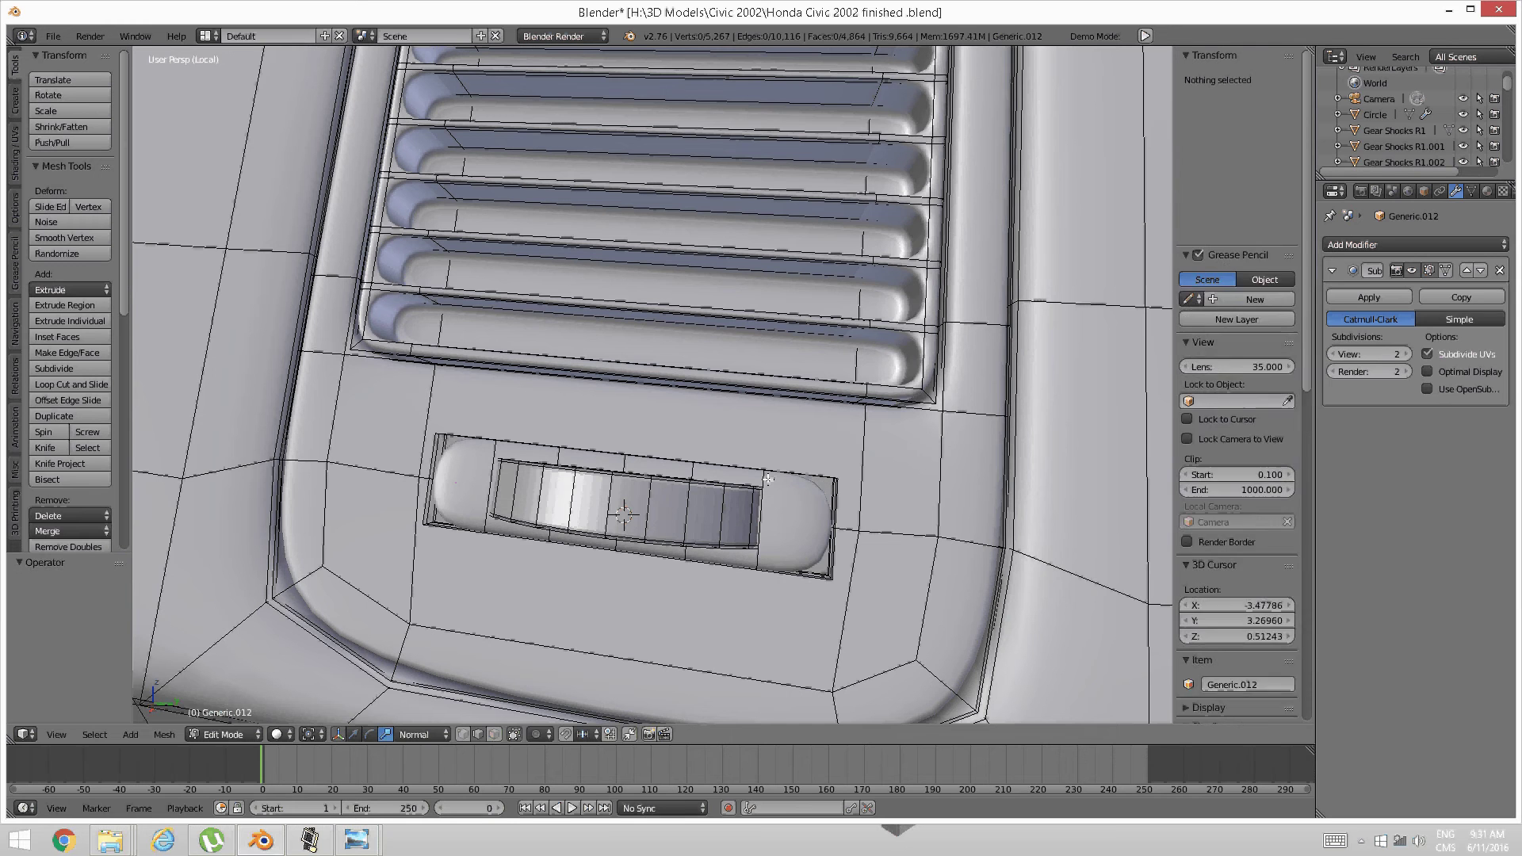
# Add a single centred lengthwise loop cut to the bezel and spread its two outermost crosswise loops toward the short ends
pyautogui.hotkey('ctrl', 'r')
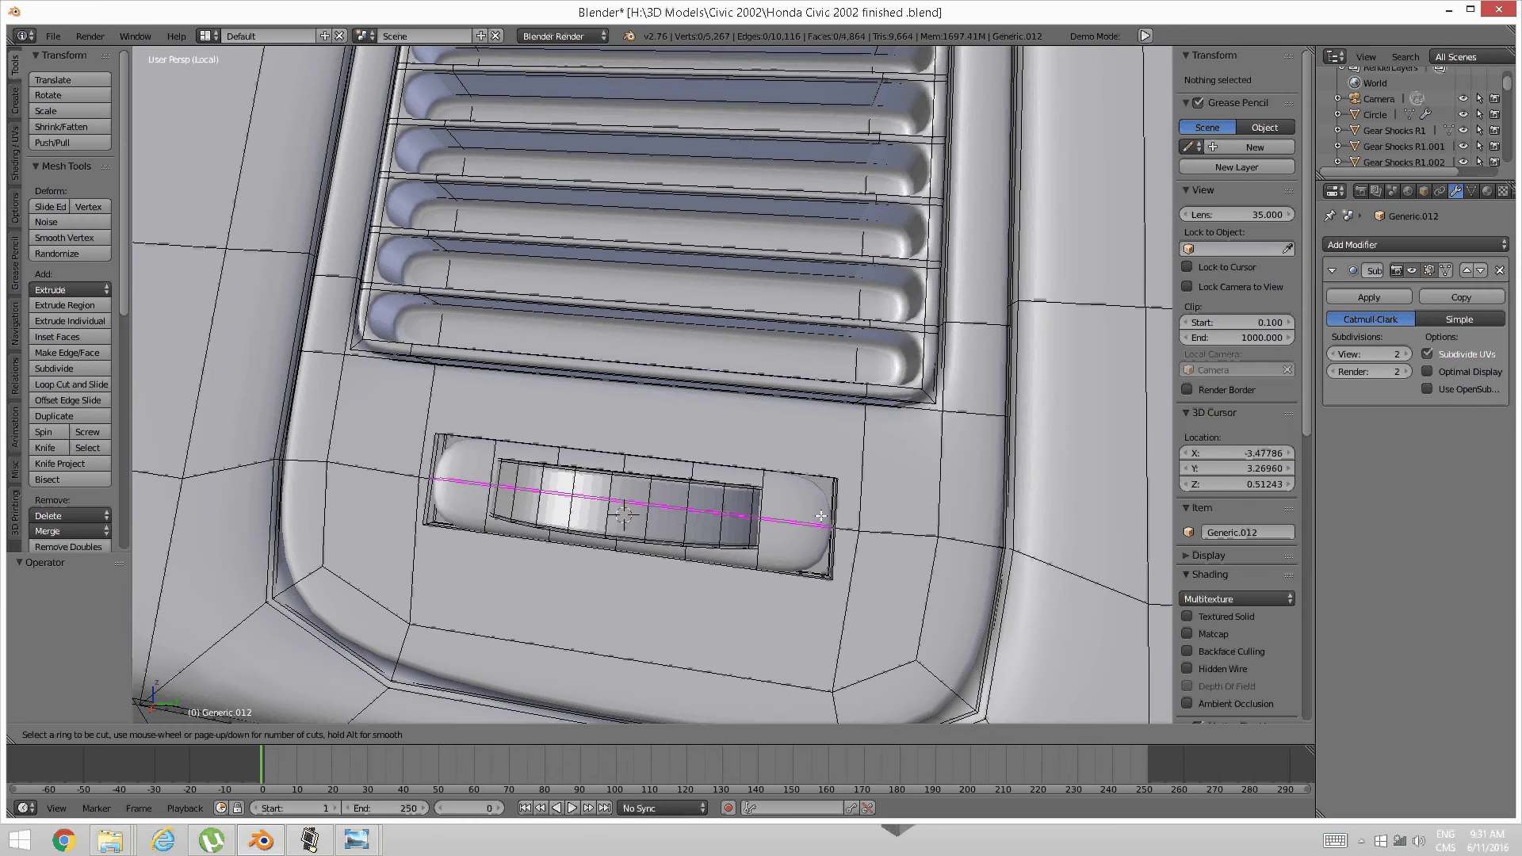
pyautogui.doubleClick(821, 516)
pyautogui.press('a')
pyautogui.keyDown('alt'); pyautogui.rightClick(762, 481); pyautogui.keyUp('alt')
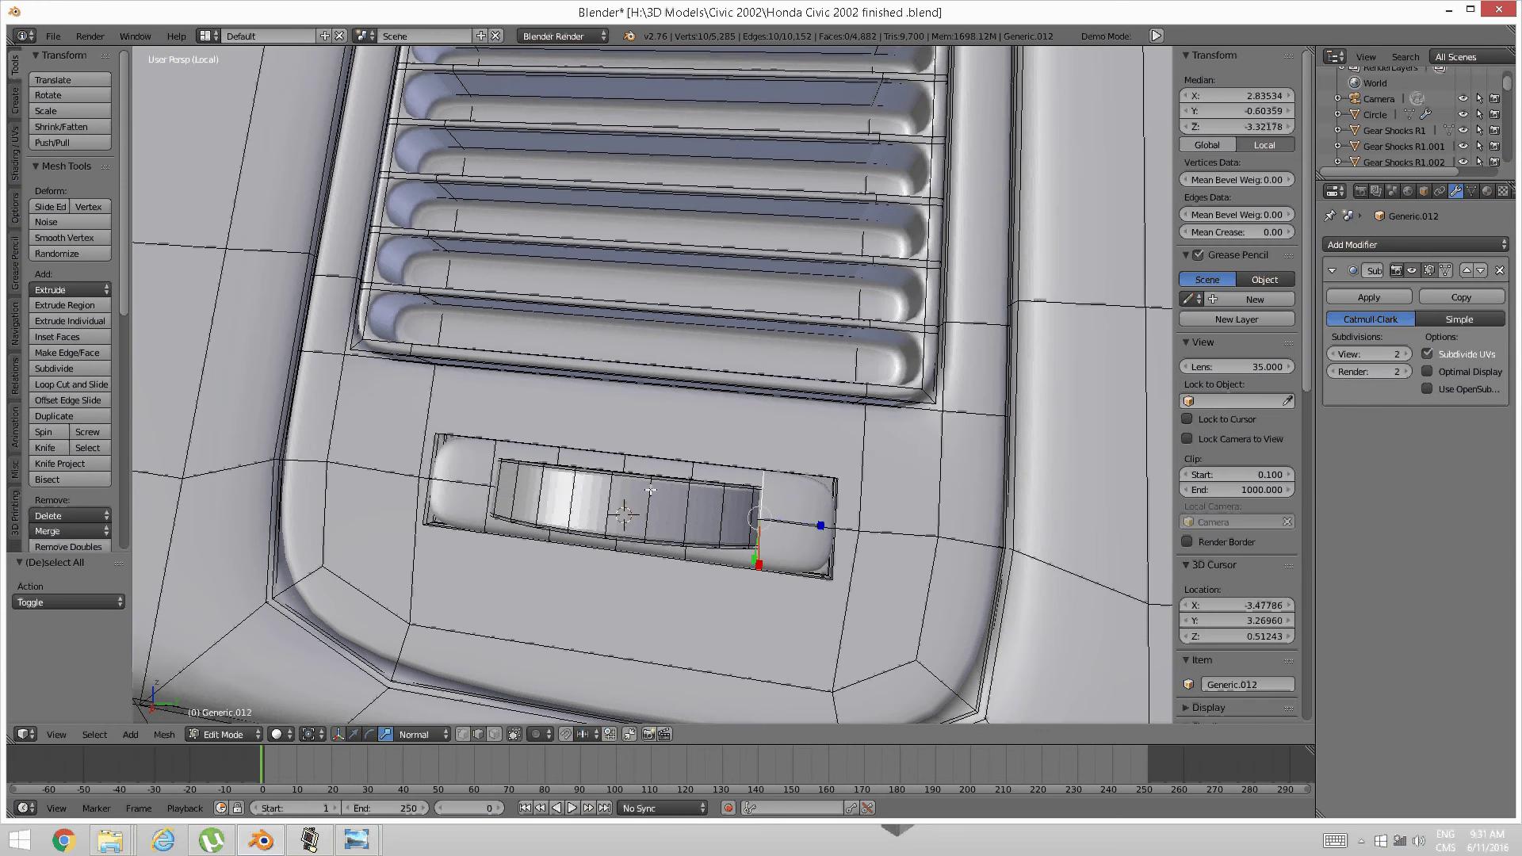
pyautogui.keyDown('alt'); pyautogui.keyDown('shift'); pyautogui.rightClick(493, 462); pyautogui.keyUp('shift'); pyautogui.keyUp('alt')
pyautogui.moveTo(689, 512); pyautogui.dragTo(707, 509)
pyautogui.press('a')
pyautogui.moveTo(673, 516)
pyautogui.mouseDown(button='middle')
pyautogui.moveTo(718, 499)
pyautogui.moveTo(685, 513)
pyautogui.moveTo(734, 536)
pyautogui.moveTo(680, 526)
pyautogui.mouseUp(button='middle')
pyautogui.scroll(-1, 734, 536)
# Select the entire wheel and bezel in face mode and move them 0.038 along global Y
pyautogui.hotkey('ctrl', 'Tab')
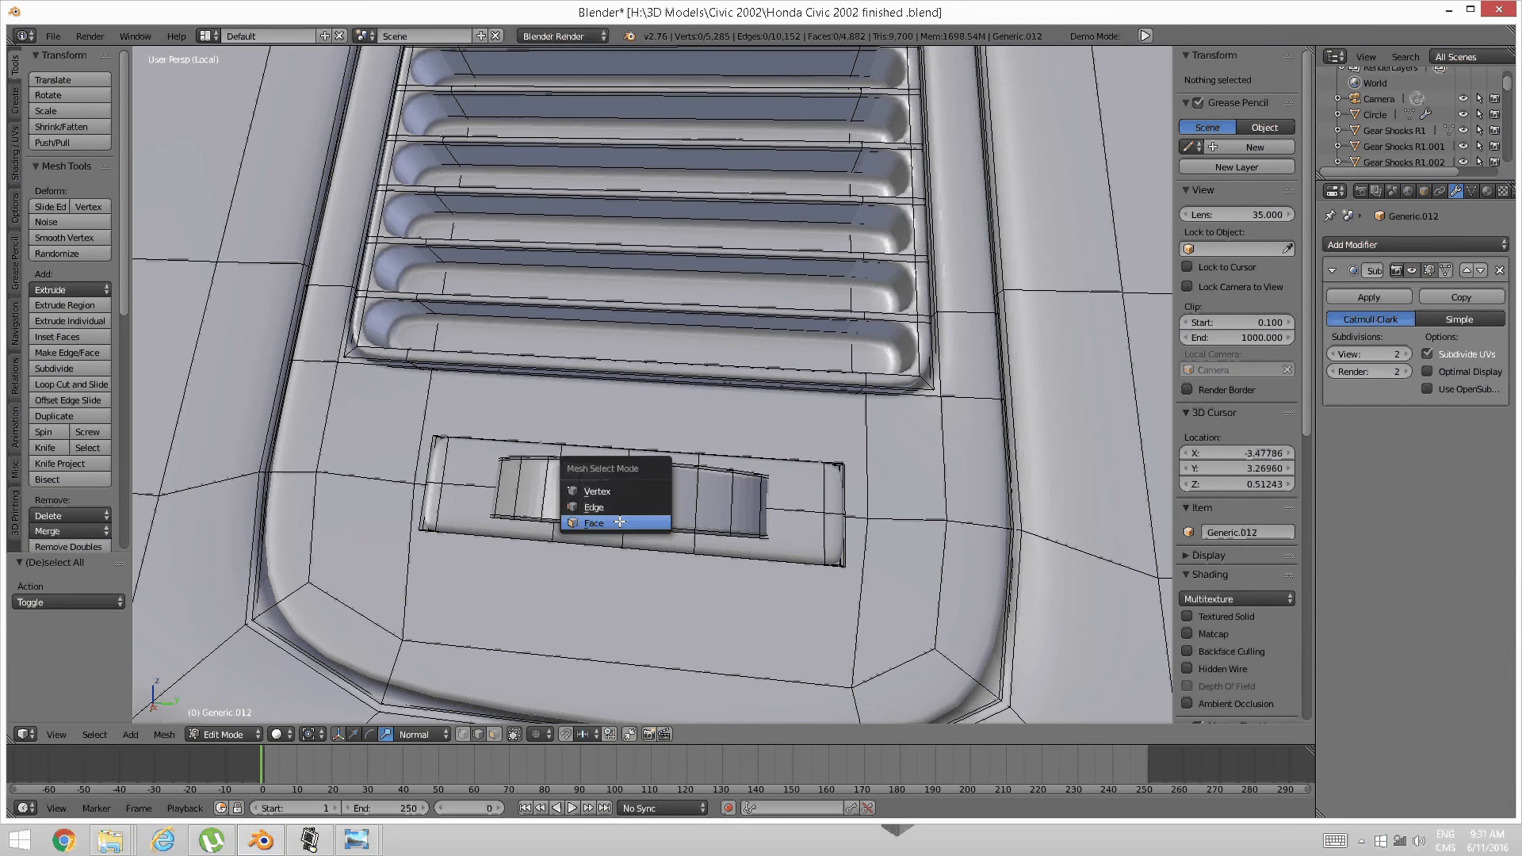
pyautogui.click(620, 520)
pyautogui.click(600, 494)
pyautogui.keyDown('shift'); pyautogui.click(452, 486); pyautogui.keyUp('shift')
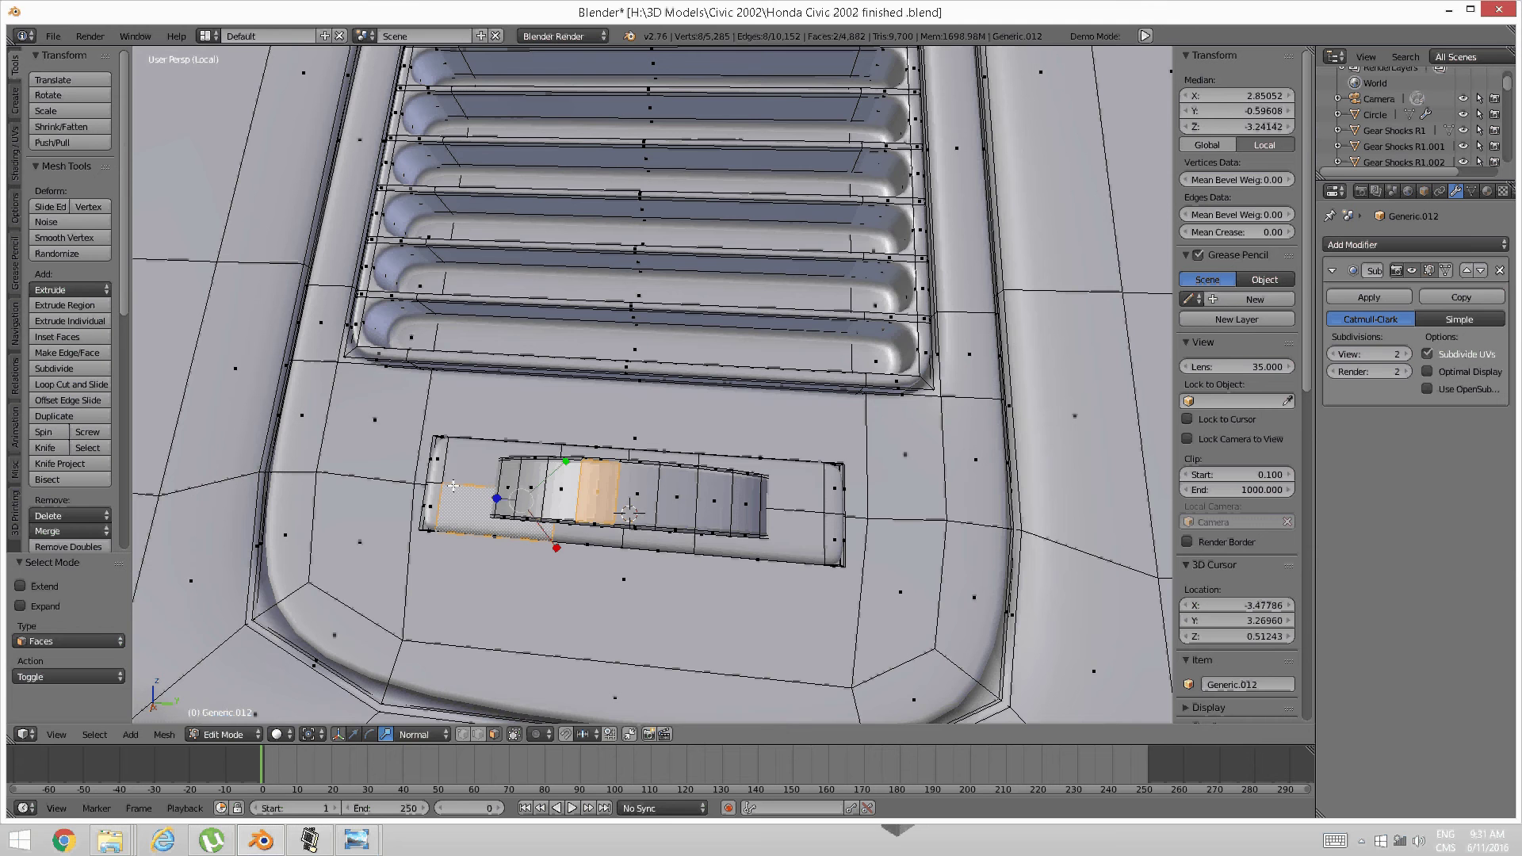
pyautogui.hotkey('ctrl', 'l')
pyautogui.moveTo(509, 480); pyautogui.dragTo(436, 509, button='middle')
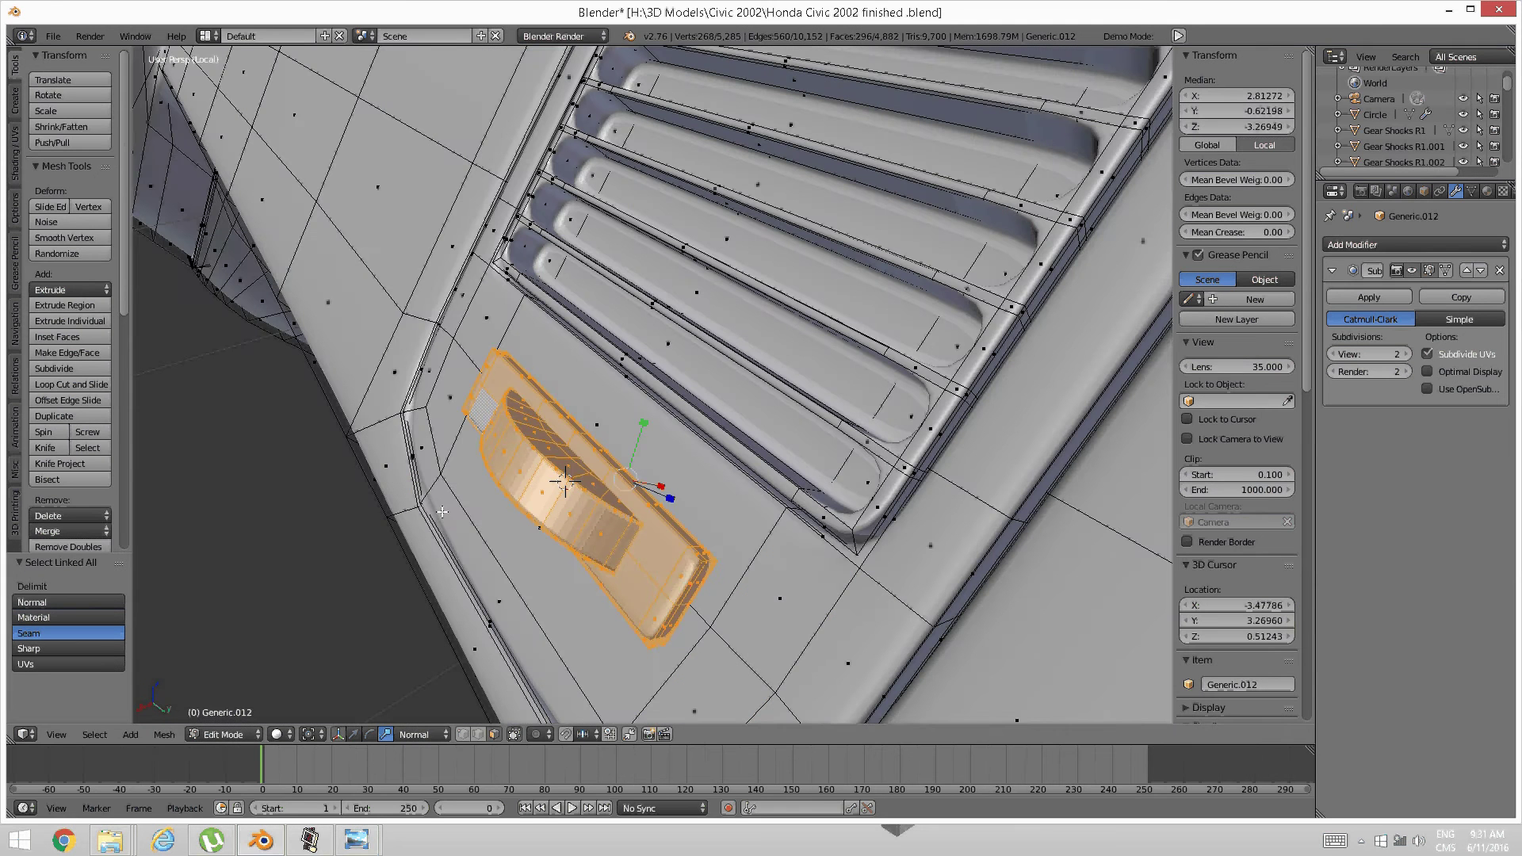
pyautogui.click(432, 736)
pyautogui.click(431, 715)
pyautogui.moveTo(606, 540); pyautogui.dragTo(553, 673, button='middle')
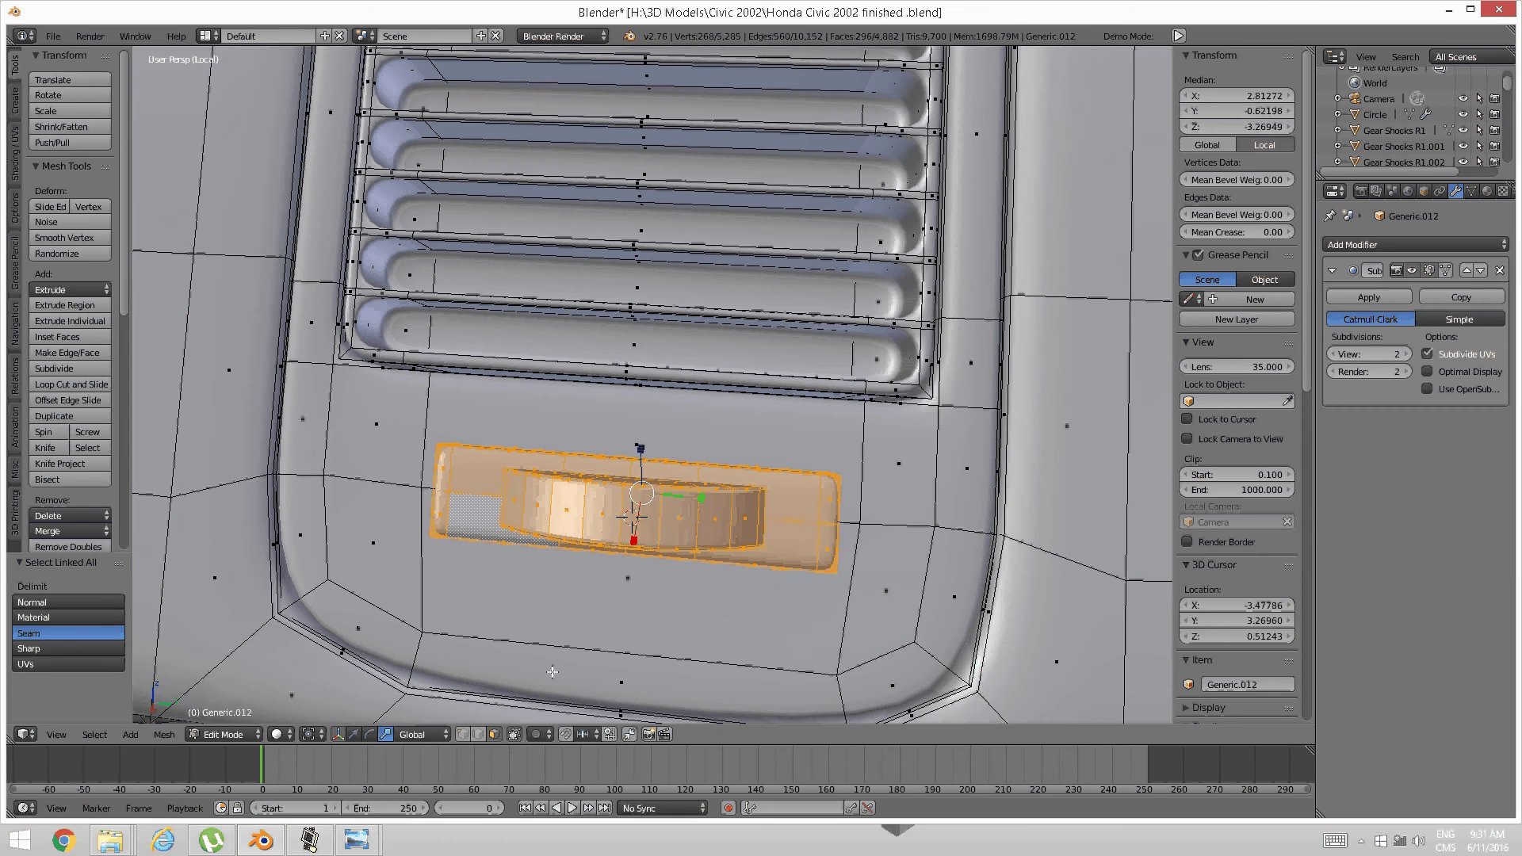
pyautogui.click(354, 734)
pyautogui.moveTo(696, 497); pyautogui.dragTo(740, 516)
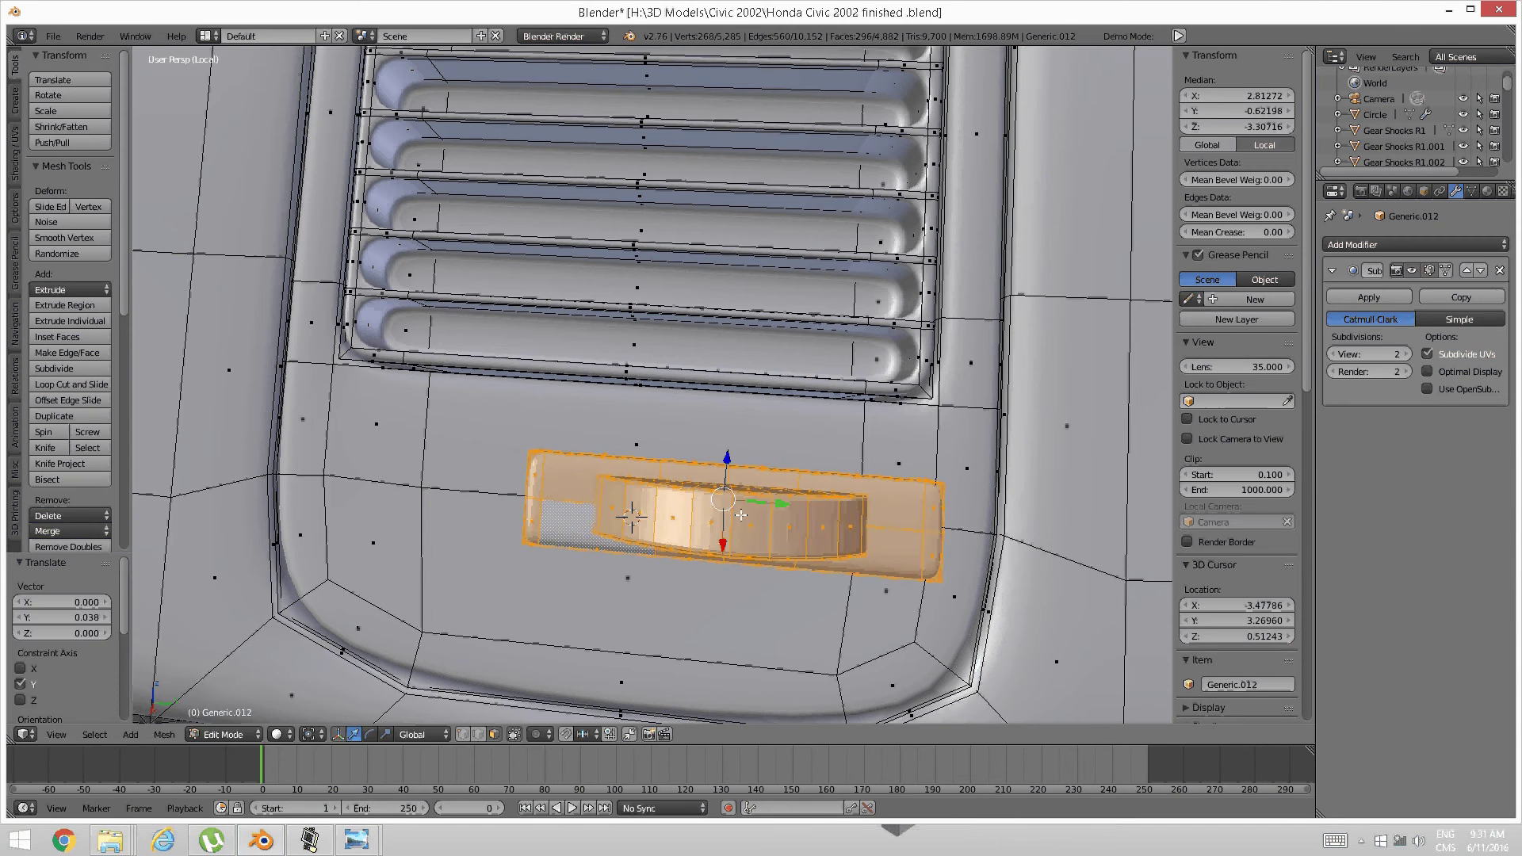
pyautogui.moveTo(740, 515); pyautogui.dragTo(785, 553, button='middle')
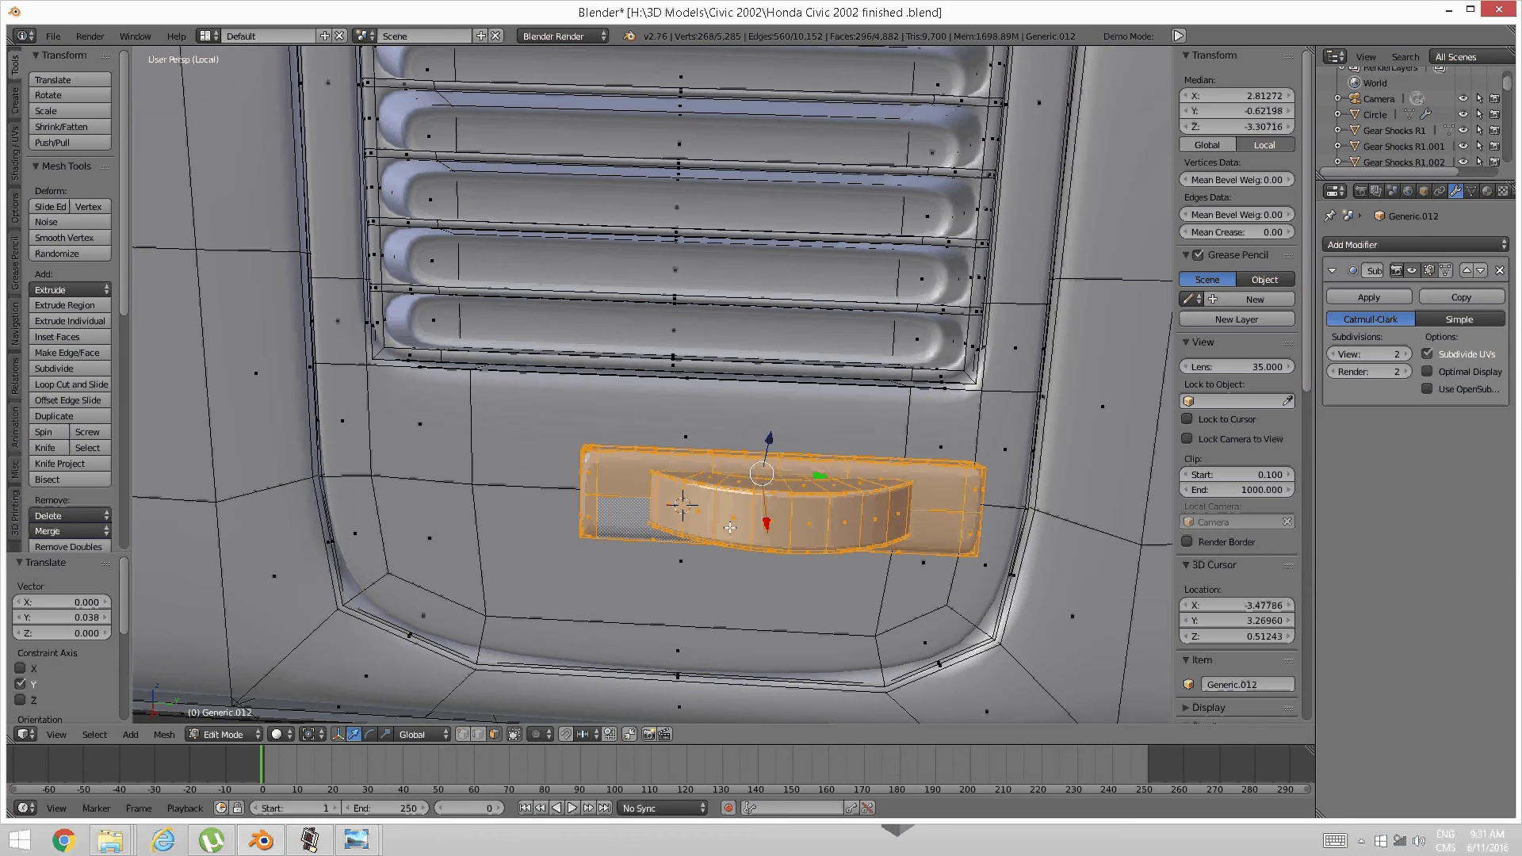
# Duplicate only the linked bezel geometry and move the copy -0.098 along global Y
pyautogui.rightClick(604, 481)
pyautogui.hotkey('ctrl', 'l')
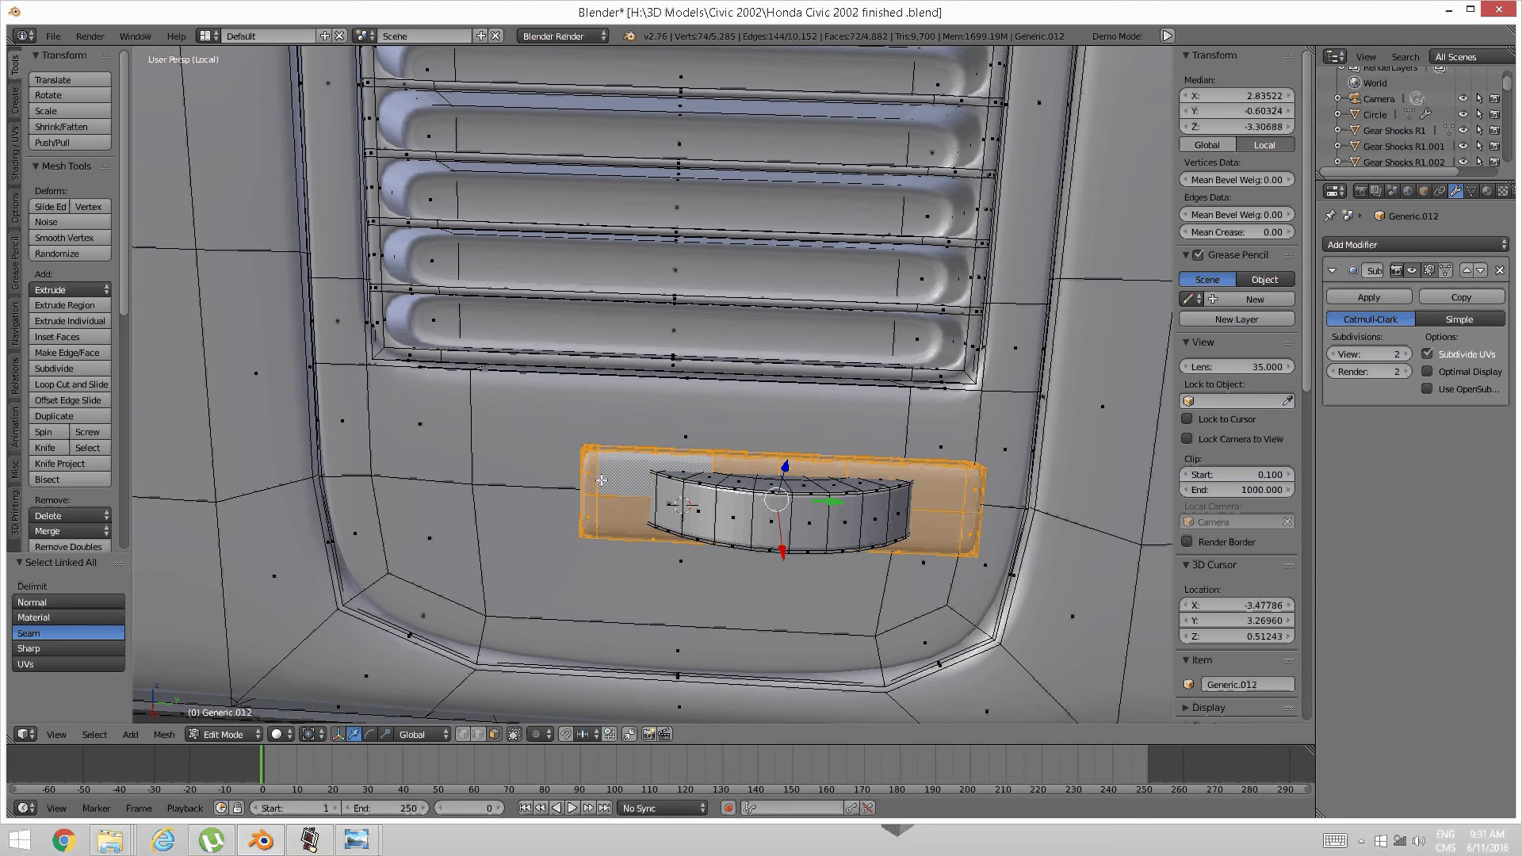
pyautogui.press('g')
pyautogui.rightClick(556, 467)
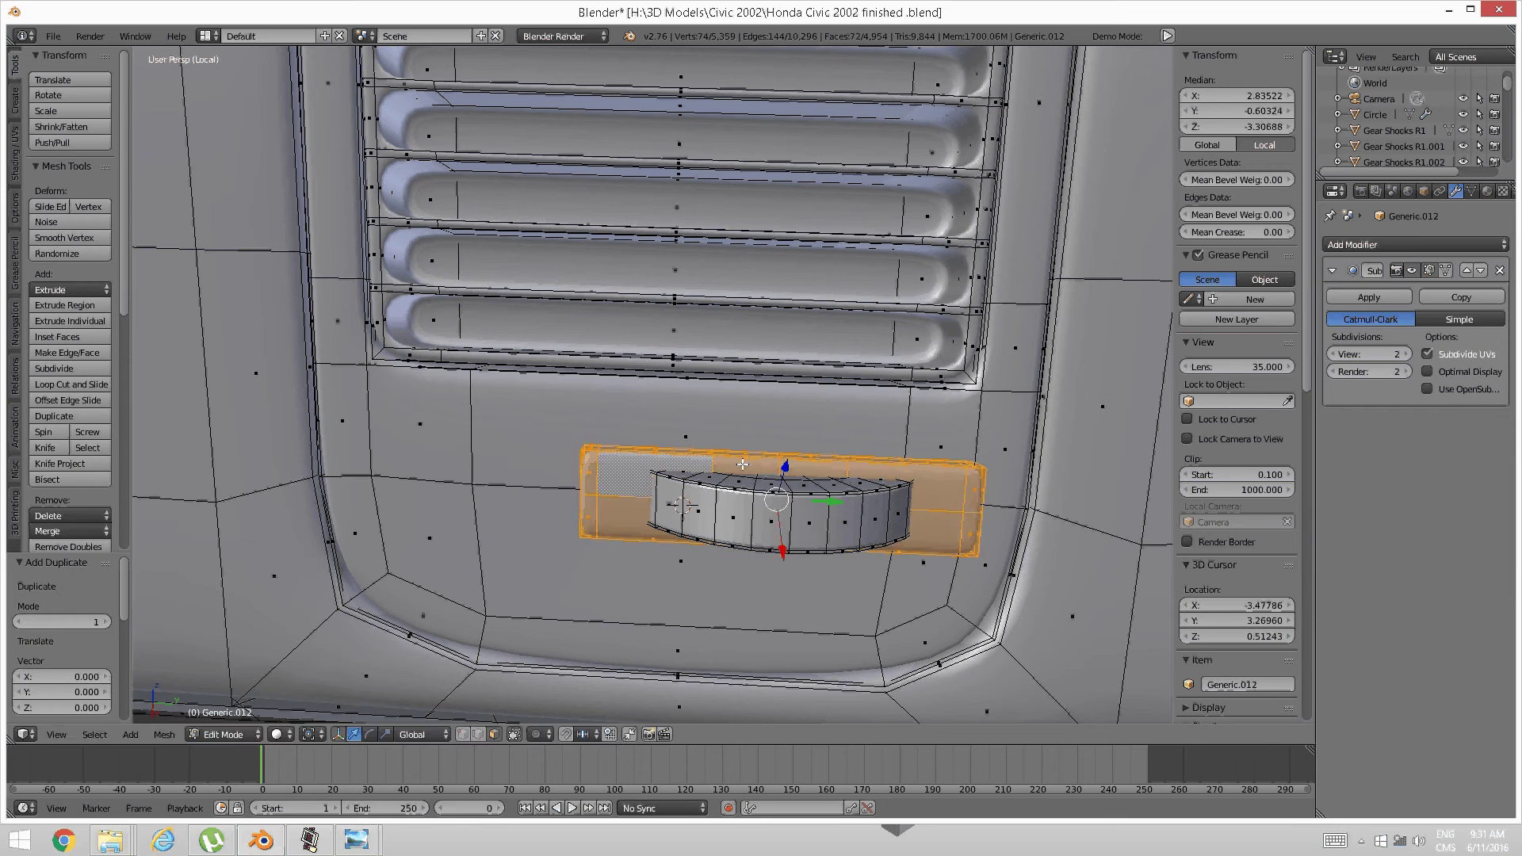
pyautogui.press('g')
pyautogui.press('y')
pyautogui.moveTo(676, 479); pyautogui.dragTo(571, 476)
# Narrow the bezel copy along global Y into a short block, shift it -0.035 along Y, and clear the selection
pyautogui.click(386, 734)
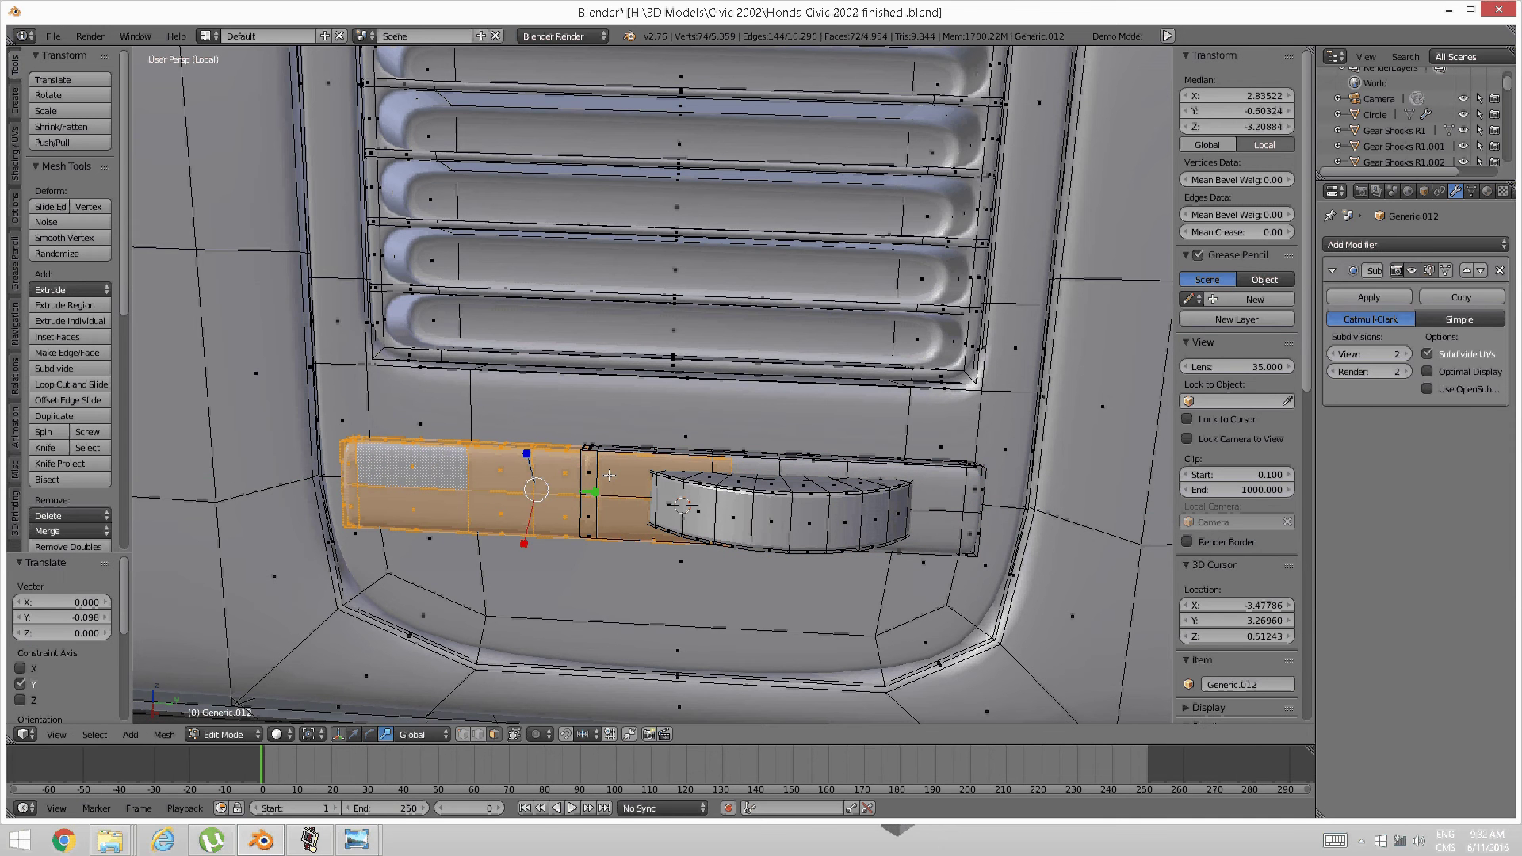
pyautogui.moveTo(593, 491); pyautogui.dragTo(509, 492)
pyautogui.click(355, 734)
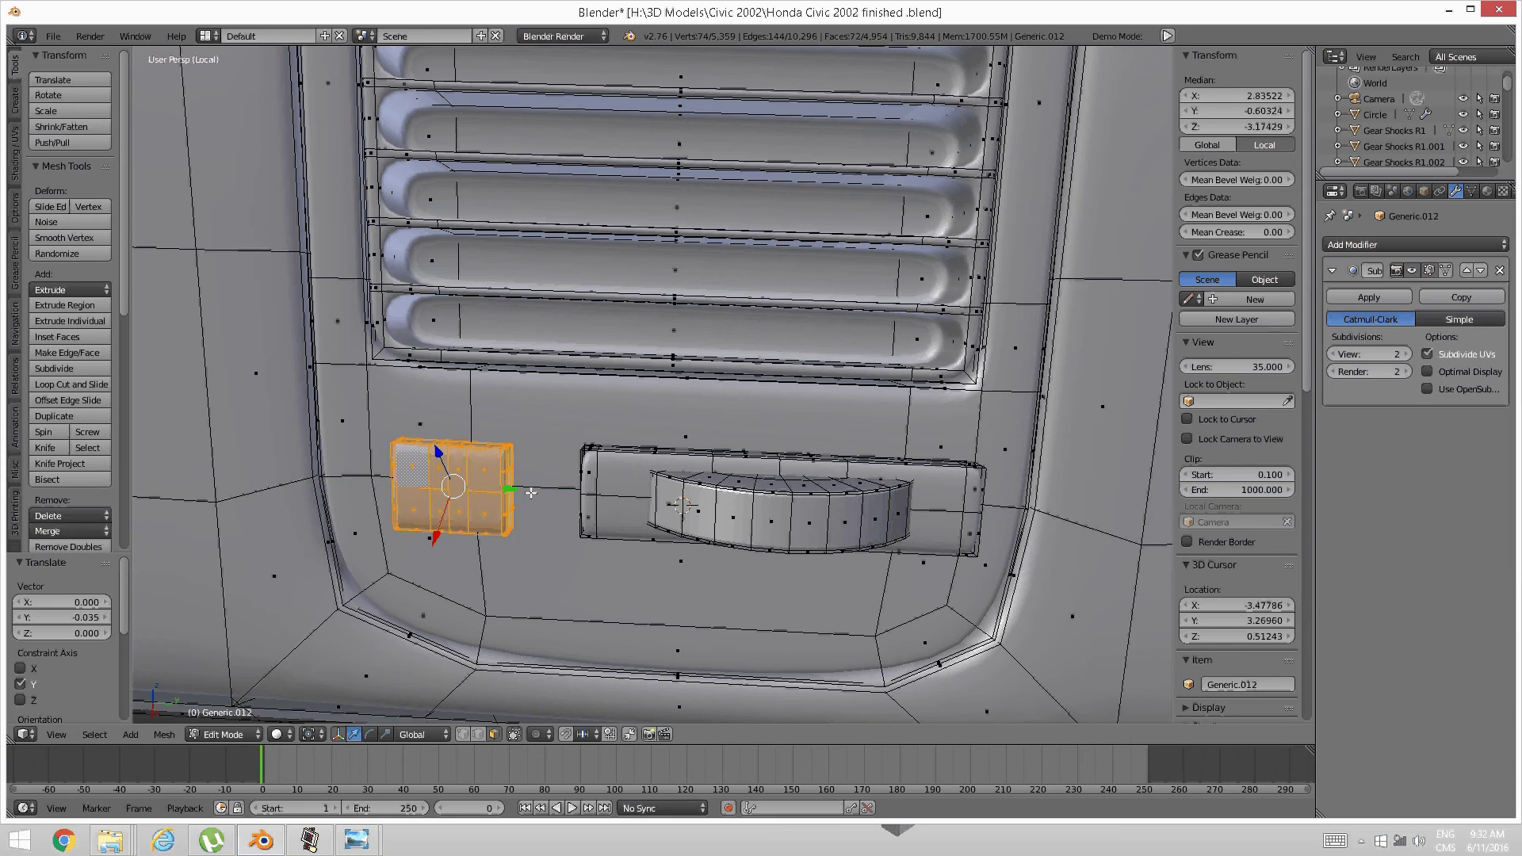
pyautogui.moveTo(555, 400); pyautogui.dragTo(634, 420, button='middle')
pyautogui.scroll(-2, 421, 447)
pyautogui.press('a')
pyautogui.scroll(-3, 668, 437)
pyautogui.scroll(3, 681, 396)
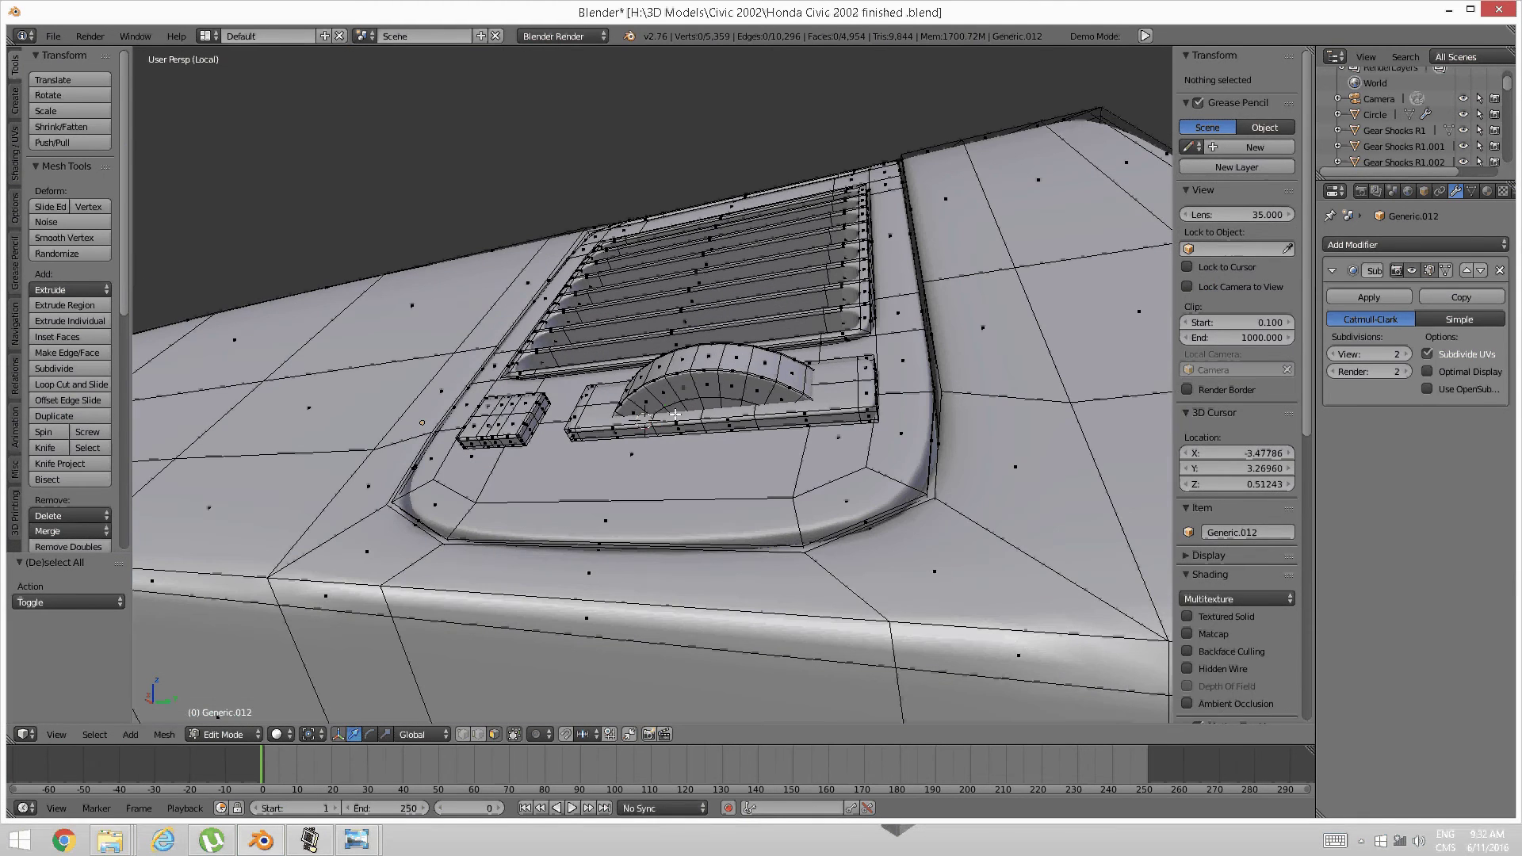
# Select the wheel, bezel and short block together, sink them about -0.0008 along global Z and -0.0009 along X, and deselect
pyautogui.rightClick(585, 419)
pyautogui.keyDown('shift'); pyautogui.rightClick(517, 418); pyautogui.keyUp('shift')
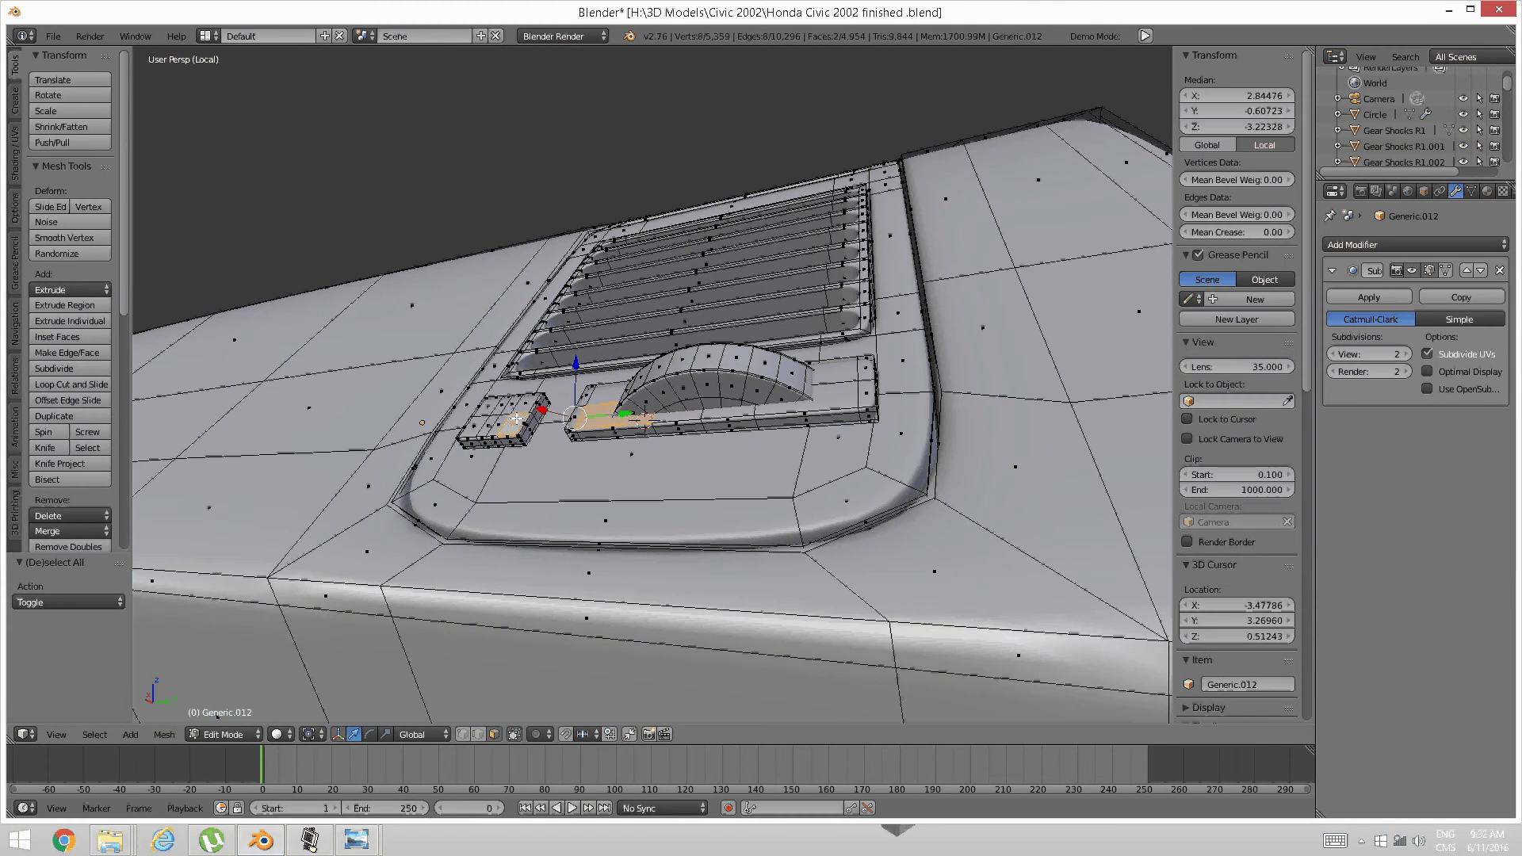
pyautogui.hotkey('ctrl', 'l')
pyautogui.keyDown('shift'); pyautogui.rightClick(654, 387); pyautogui.keyUp('shift')
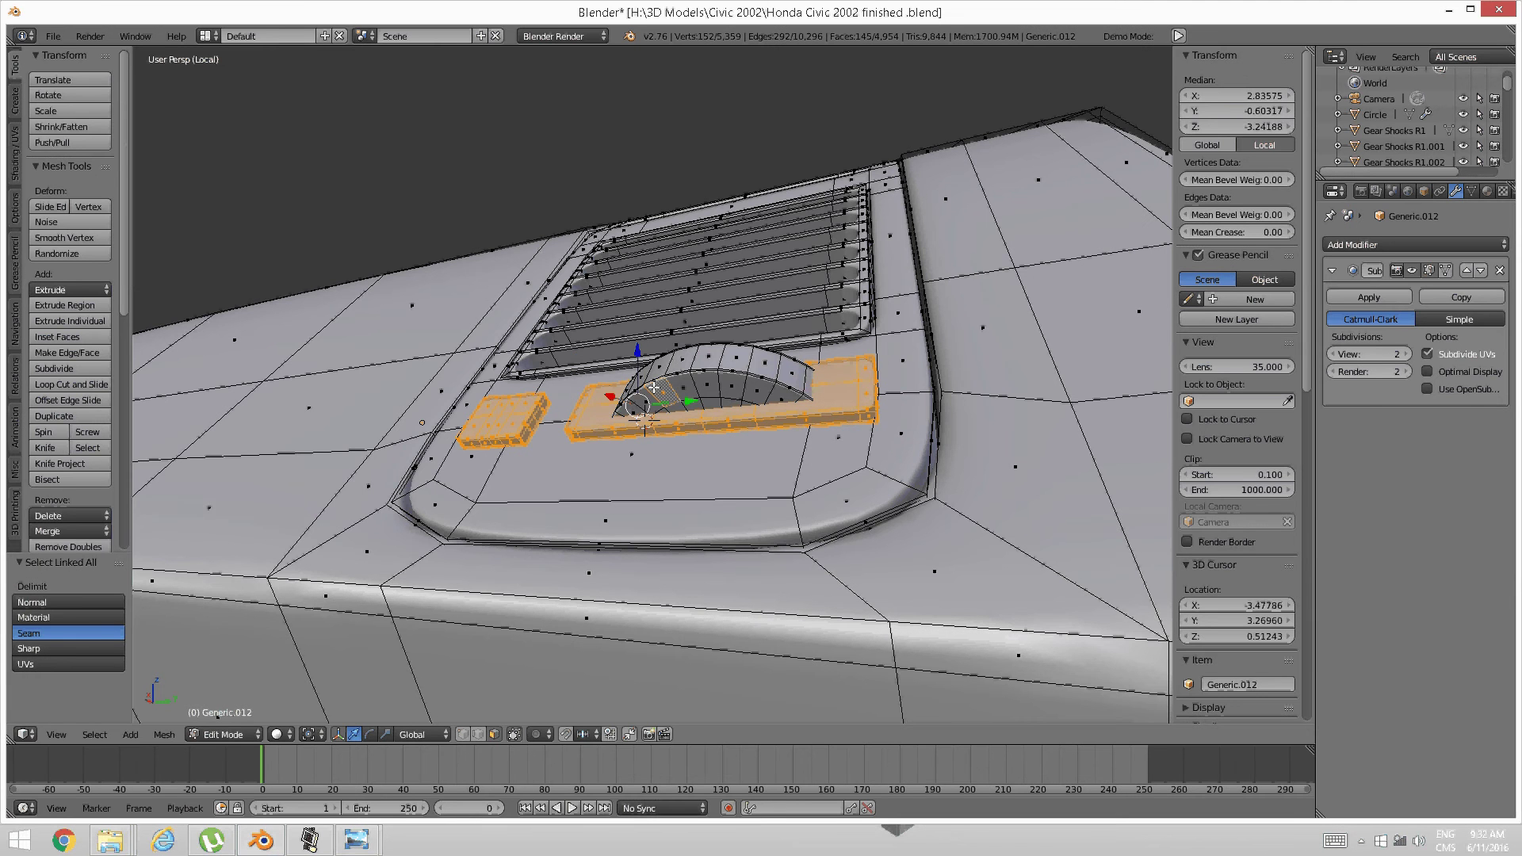
pyautogui.hotkey('ctrl', 'l')
pyautogui.moveTo(691, 382); pyautogui.dragTo(606, 430, button='middle')
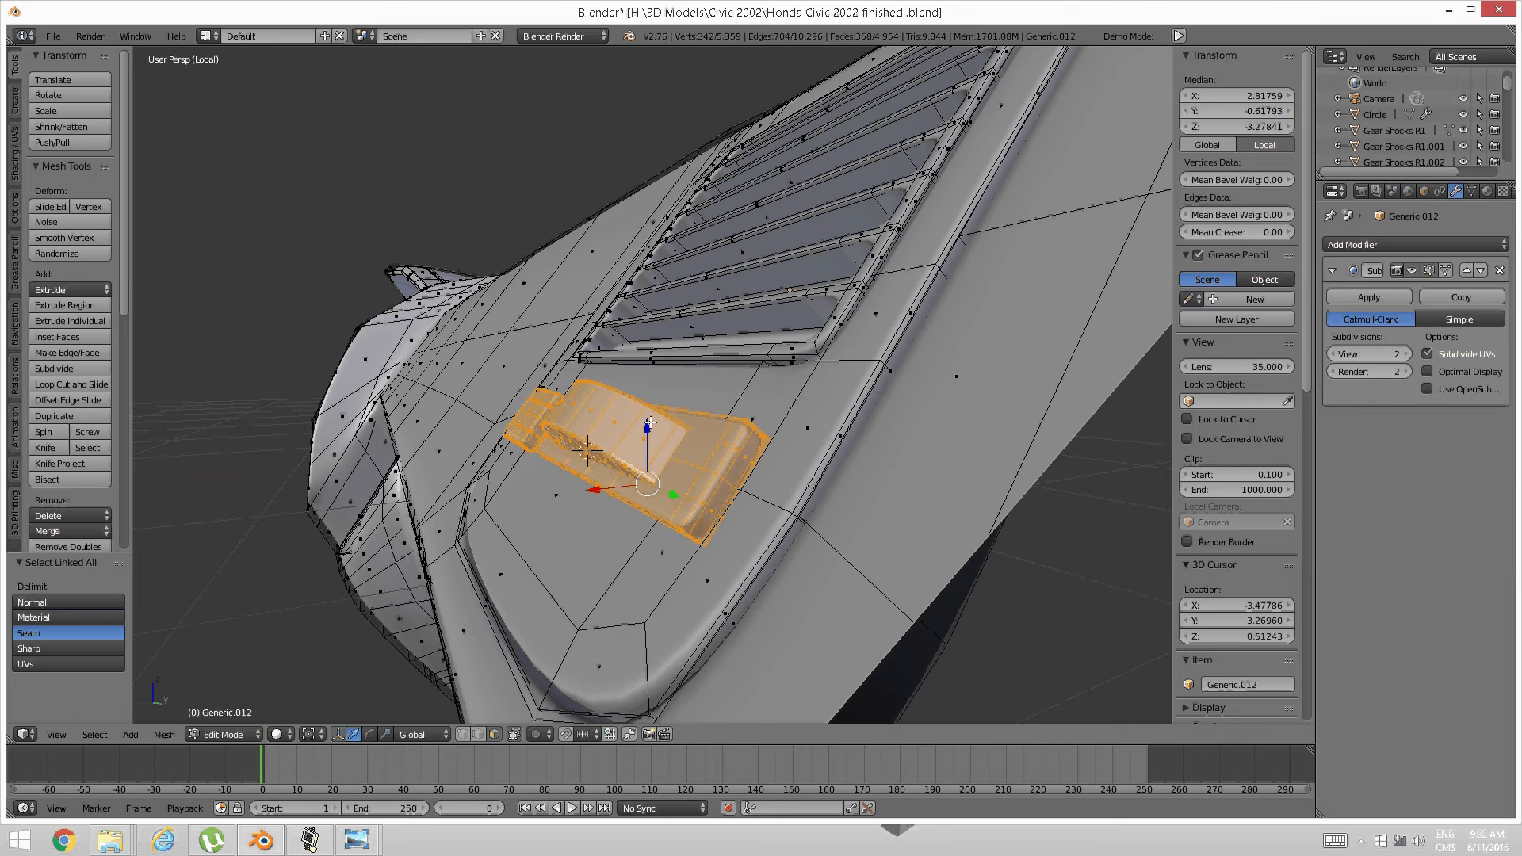
pyautogui.moveTo(652, 421); pyautogui.dragTo(646, 485)
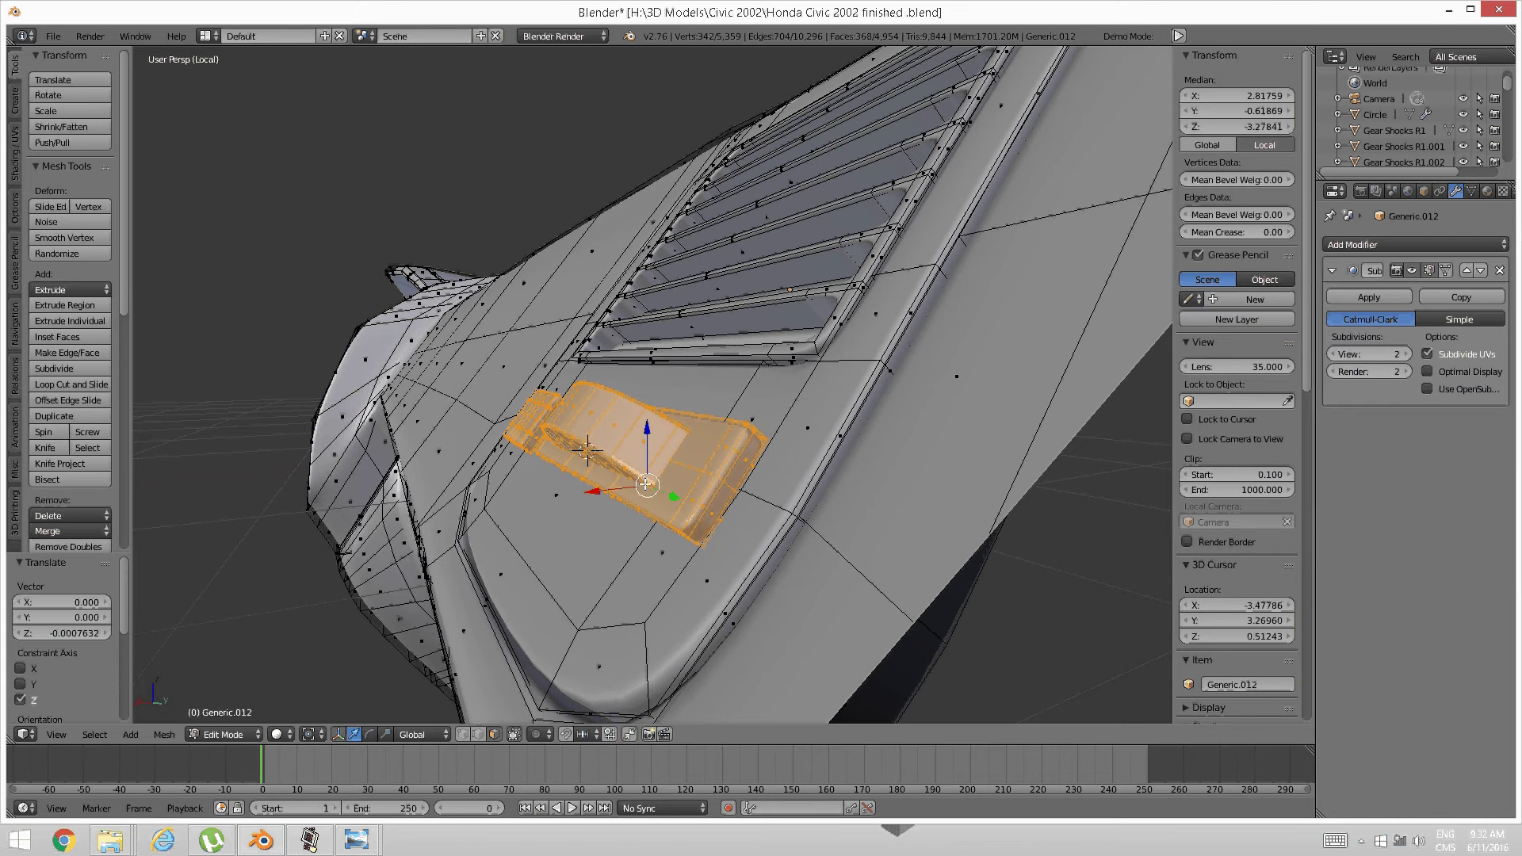
pyautogui.press('g')
pyautogui.press('x')
pyautogui.click(596, 492)
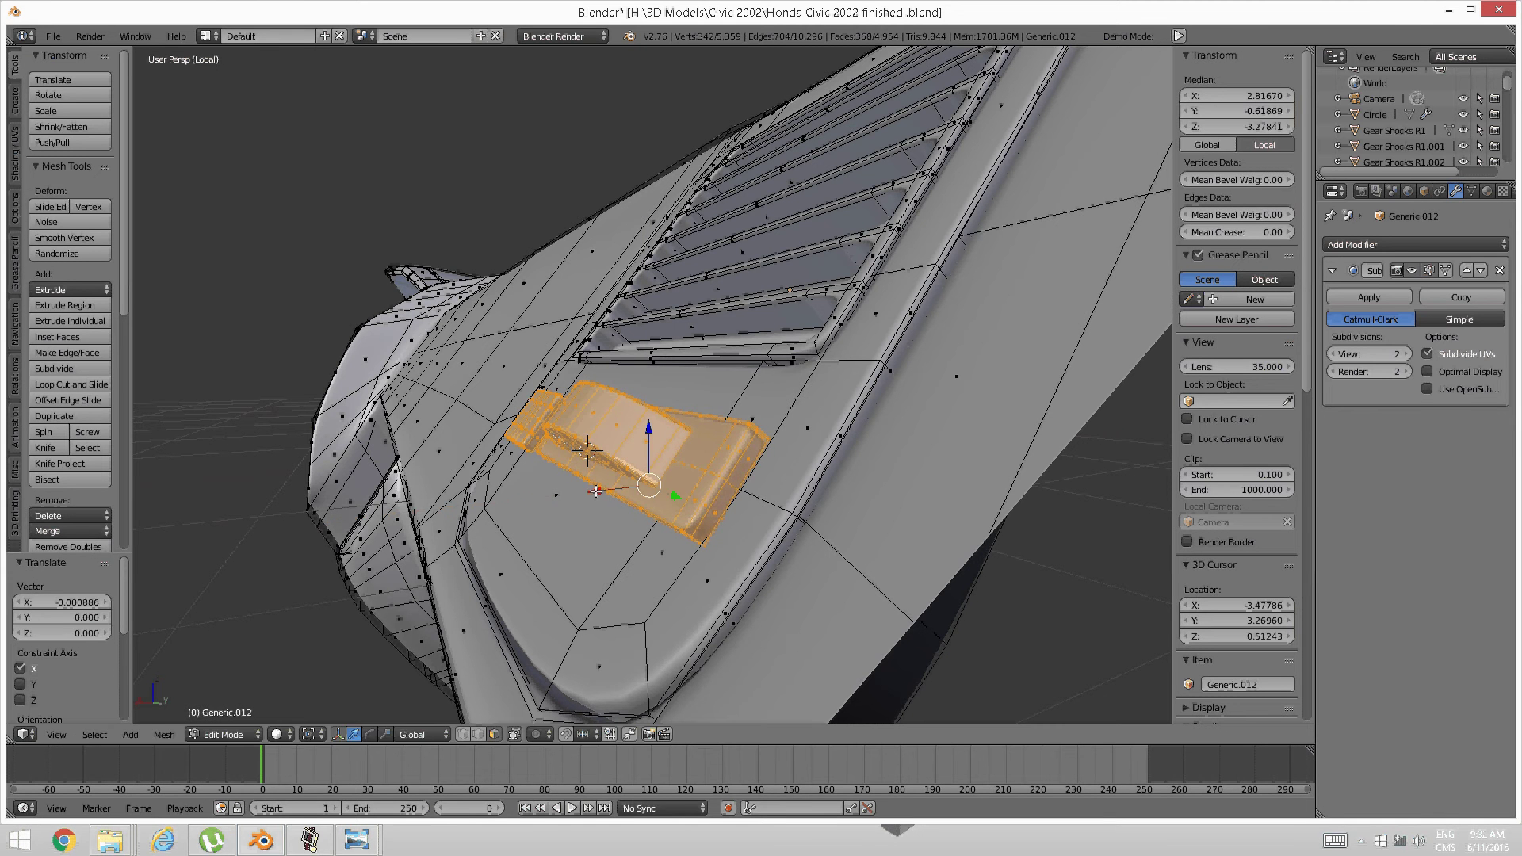
pyautogui.moveTo(595, 491); pyautogui.dragTo(749, 439, button='middle')
pyautogui.press('a')
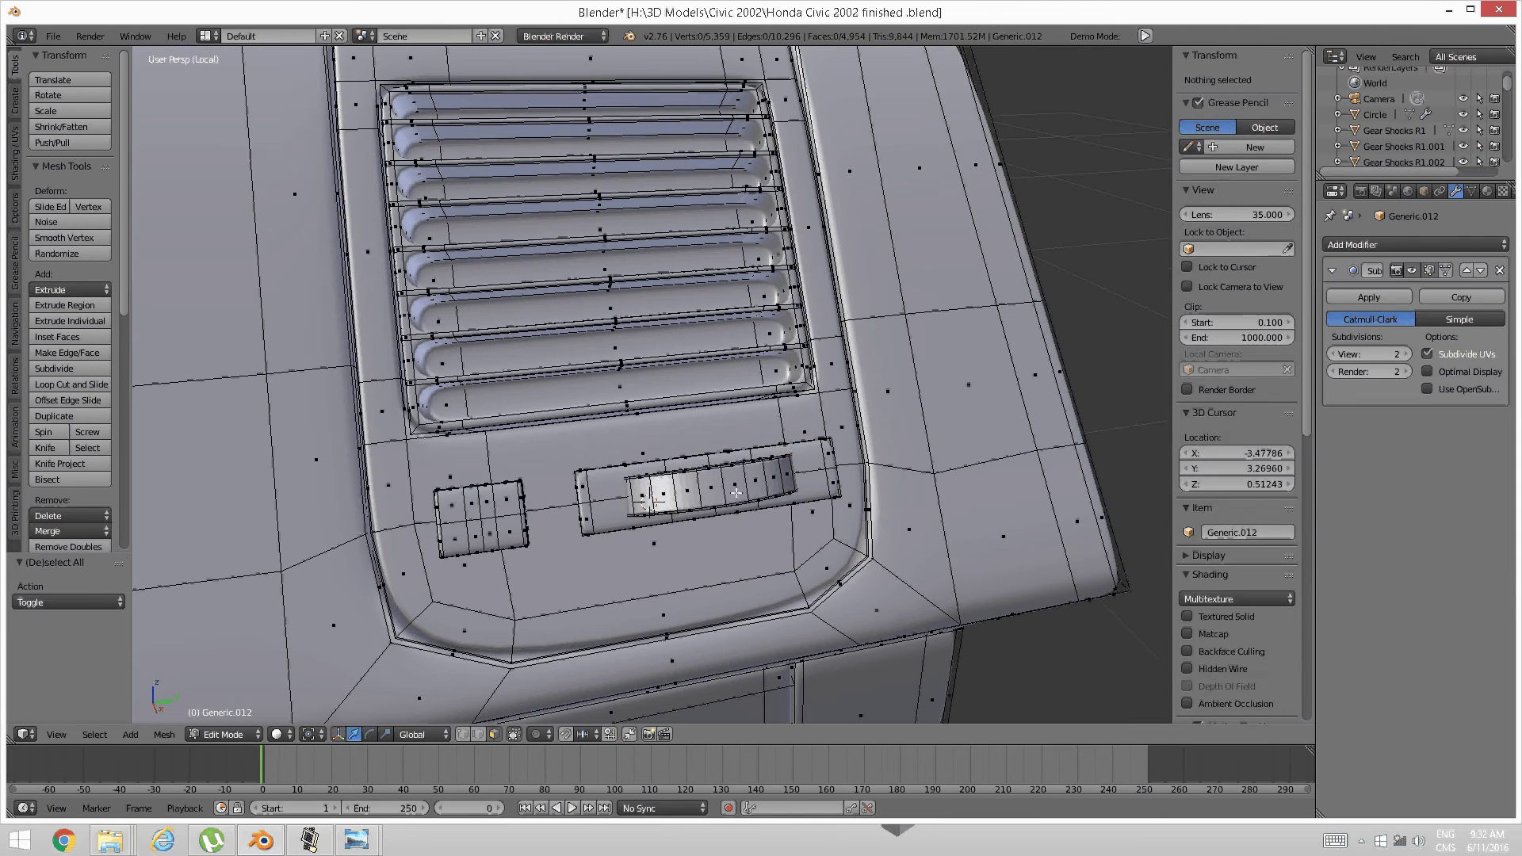
# Select the linked control wheel, check it against the passenger-side dashboard photo, and duplicate the wheel in place
pyautogui.rightClick(735, 488)
pyautogui.hotkey('ctrl', 'l')
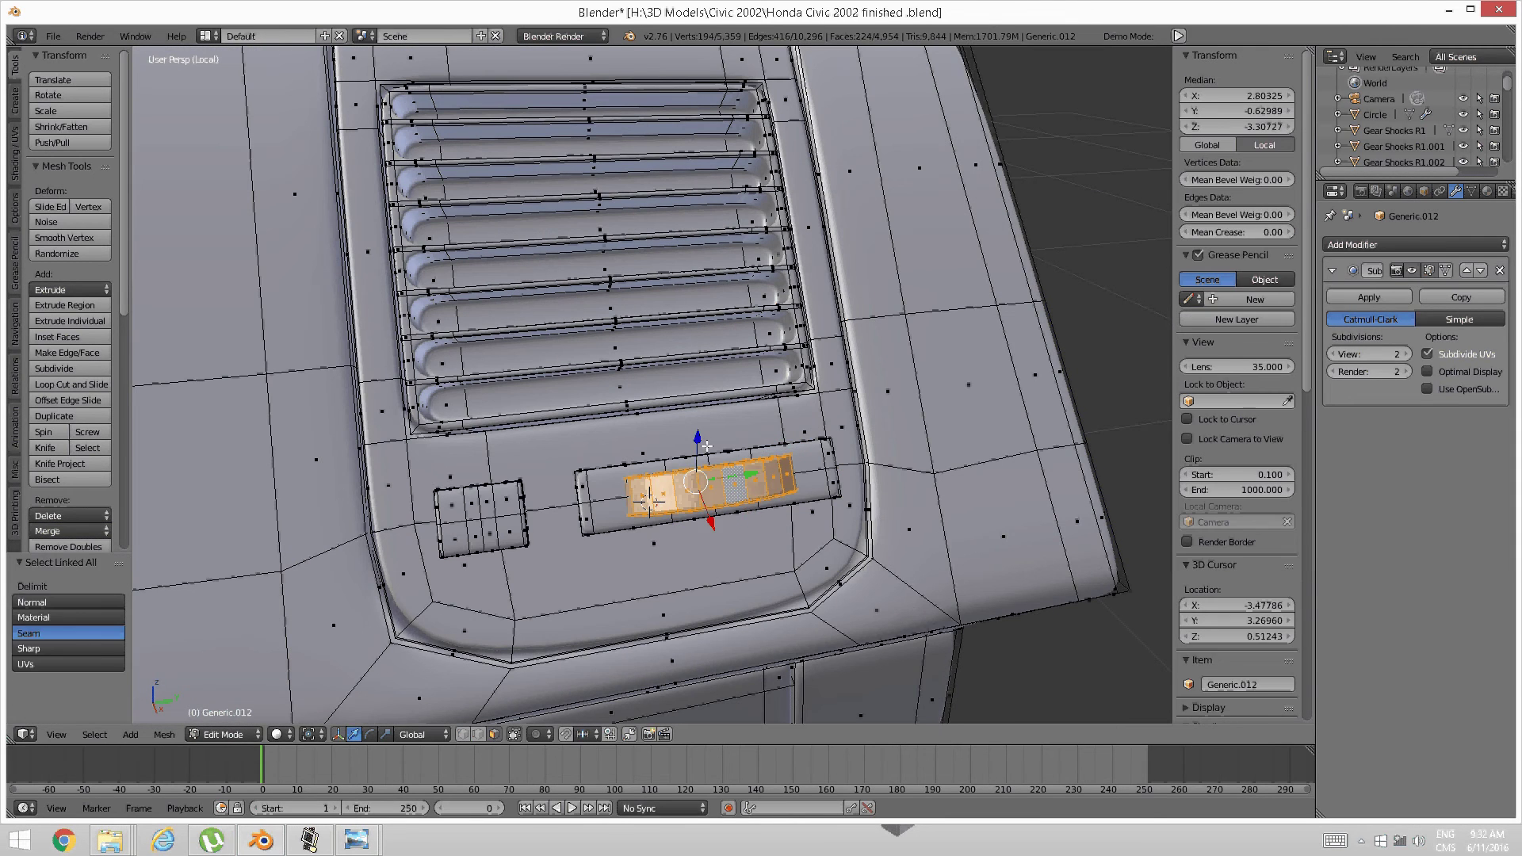
pyautogui.moveTo(706, 445); pyautogui.dragTo(643, 490, button='middle')
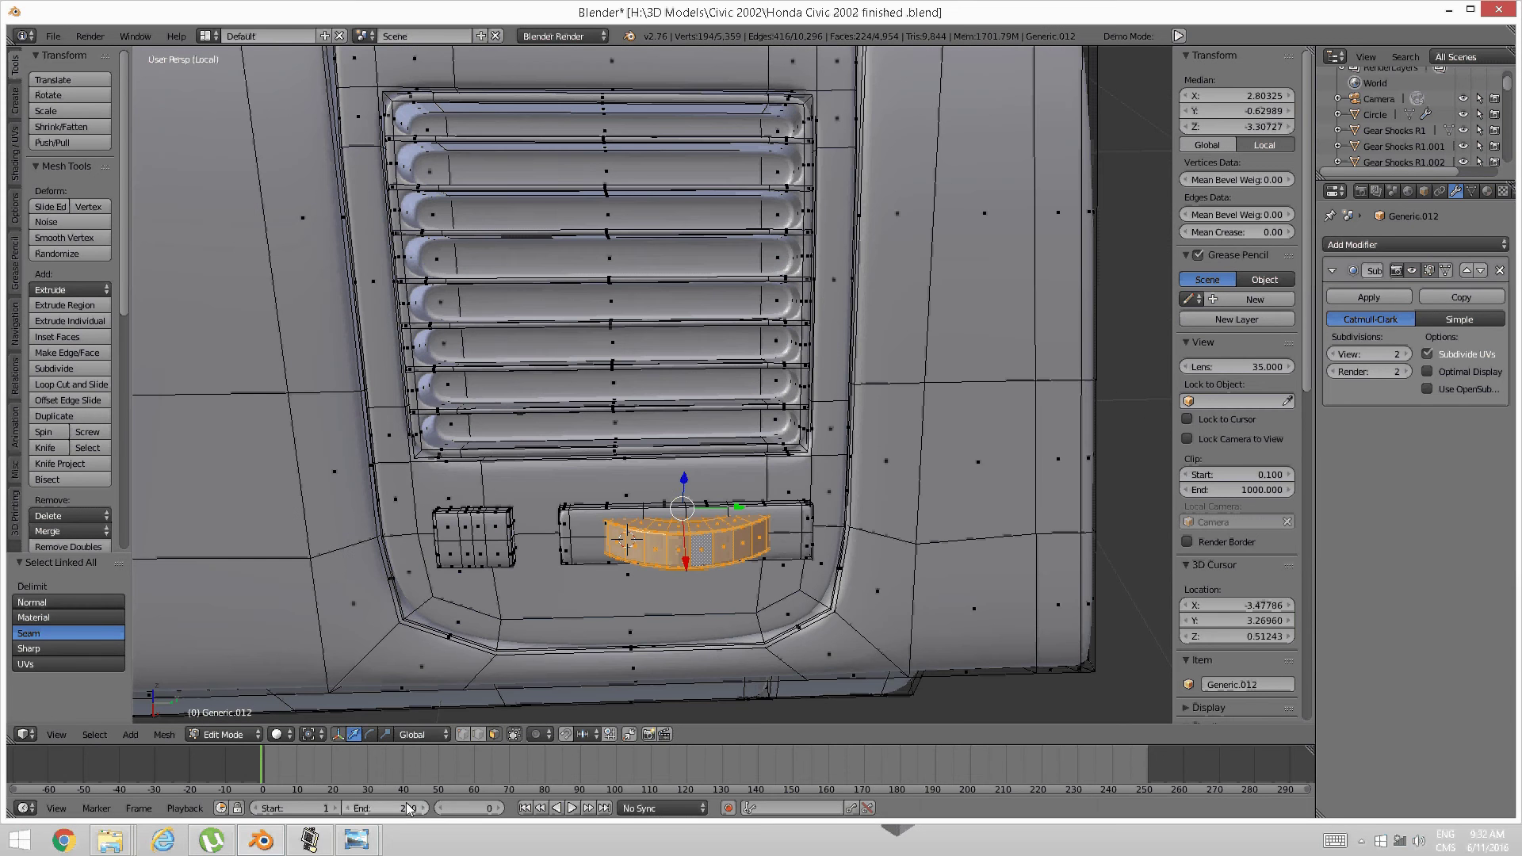
pyautogui.click(357, 840)
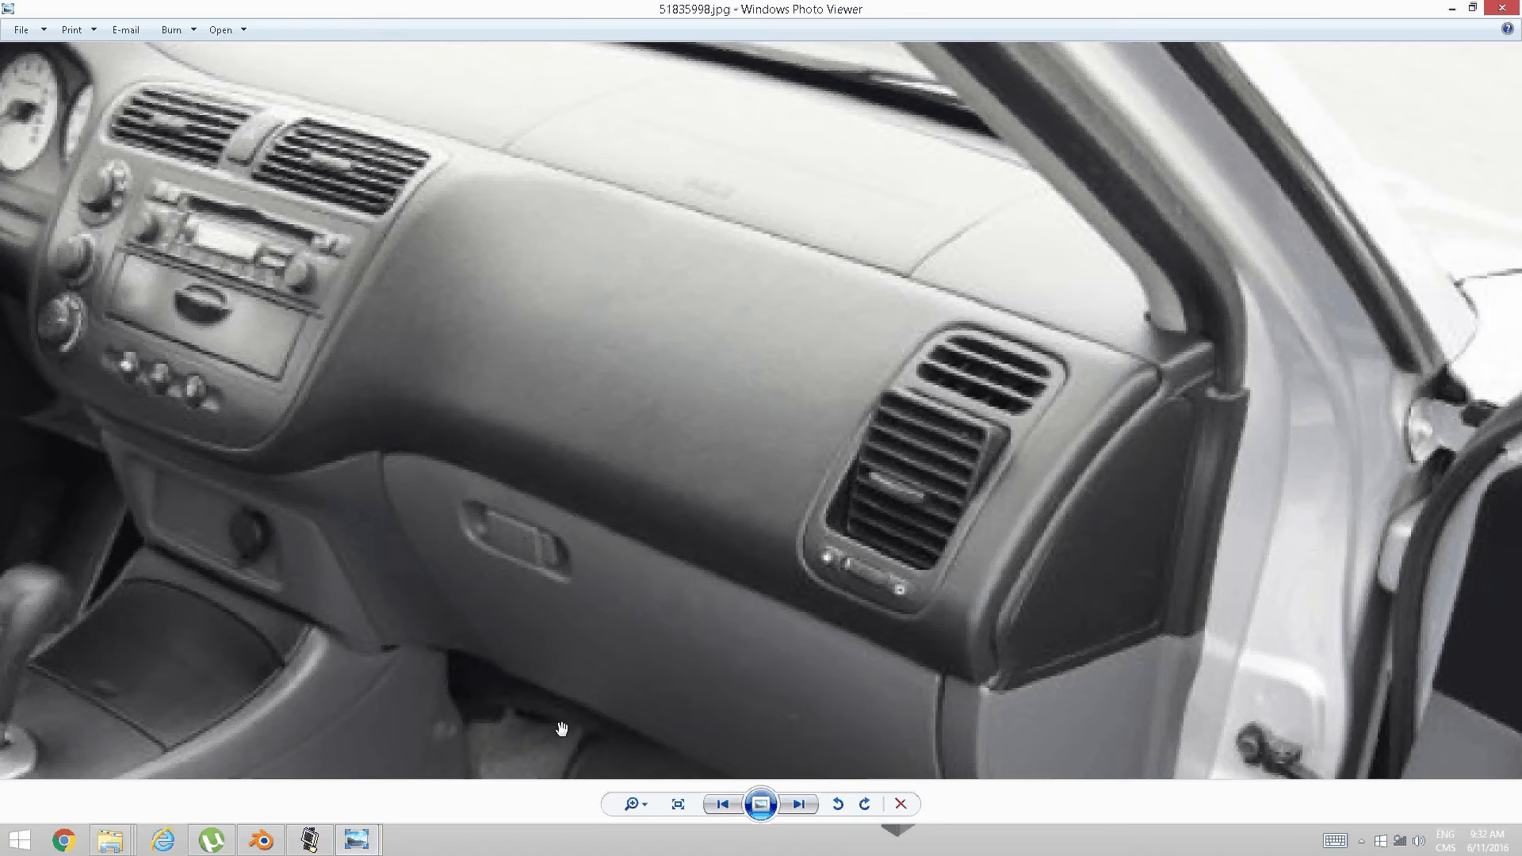
pyautogui.click(263, 842)
pyautogui.moveTo(422, 675); pyautogui.dragTo(574, 566, button='middle')
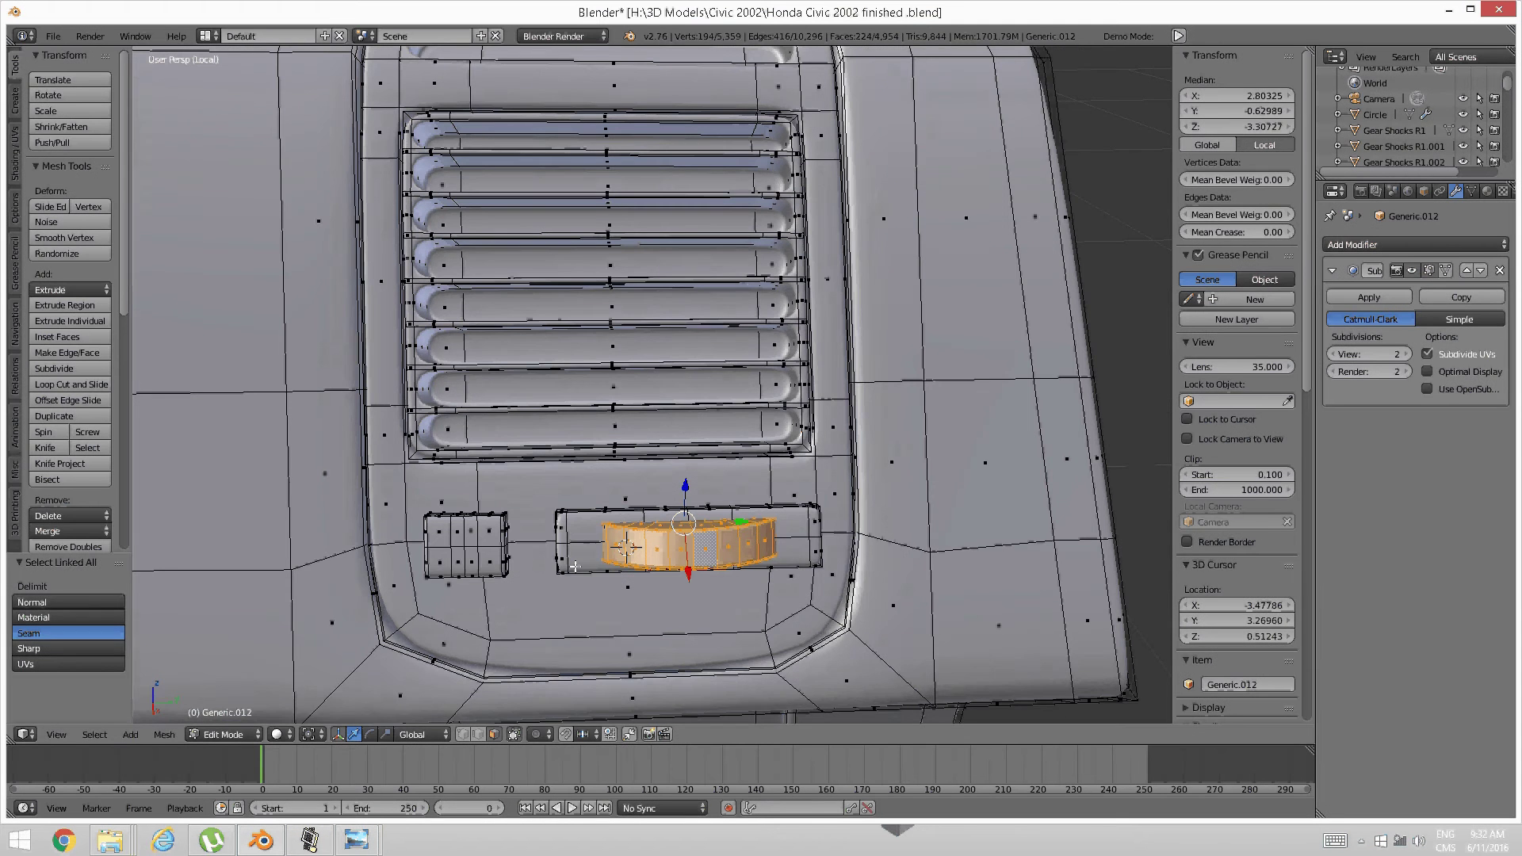
pyautogui.hotkey('shift', 'd')
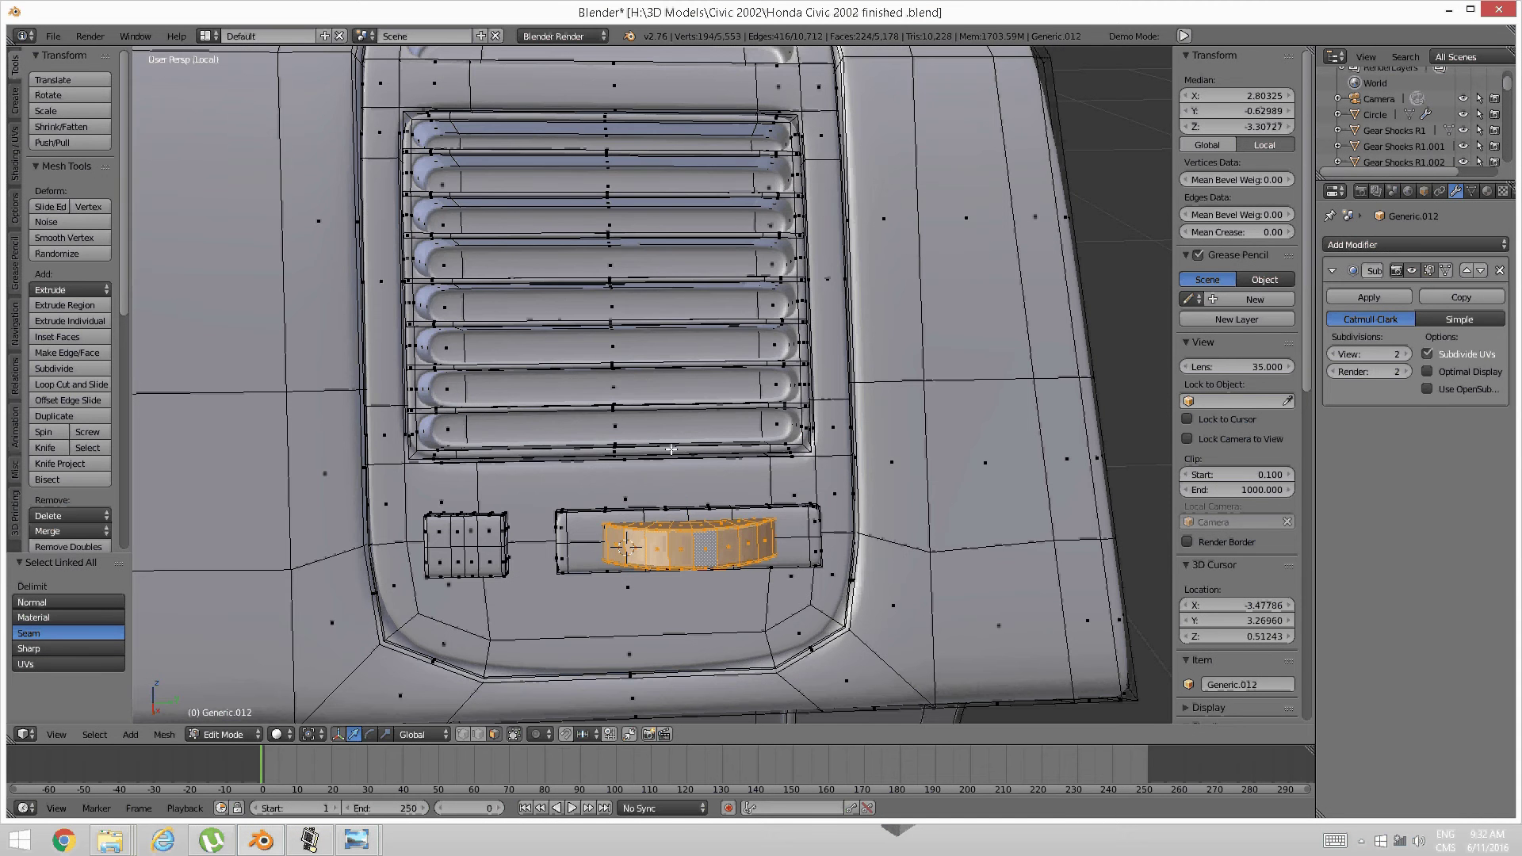
pyautogui.rightClick(670, 370)
pyautogui.moveTo(670, 370); pyautogui.dragTo(650, 531, button='middle')
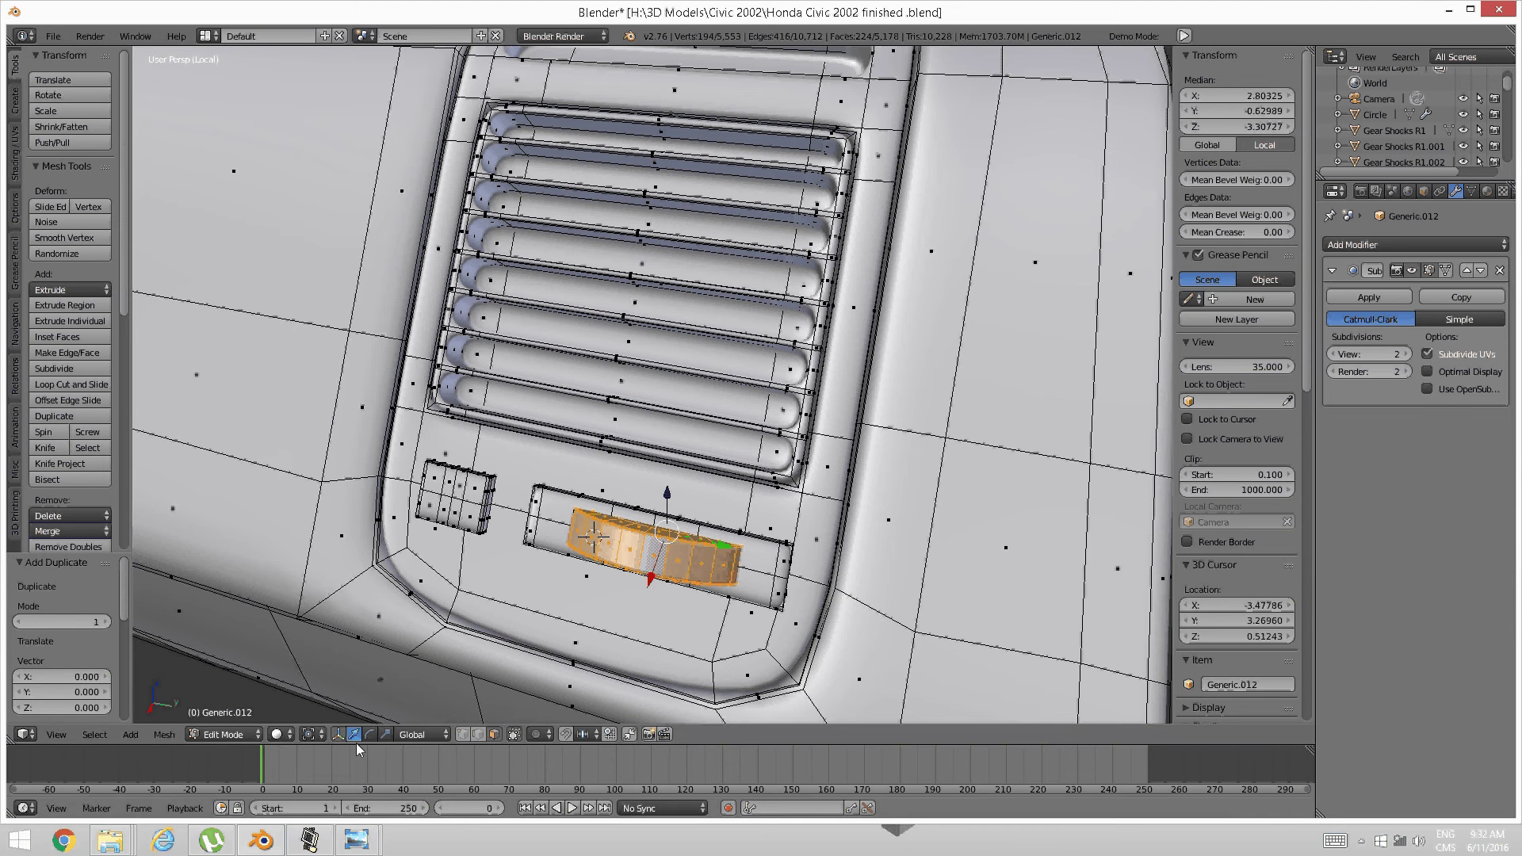
# Try moving the wheel copy about 0.078 along its normal, using the Normal transform orientation
pyautogui.click(435, 731)
pyautogui.click(432, 699)
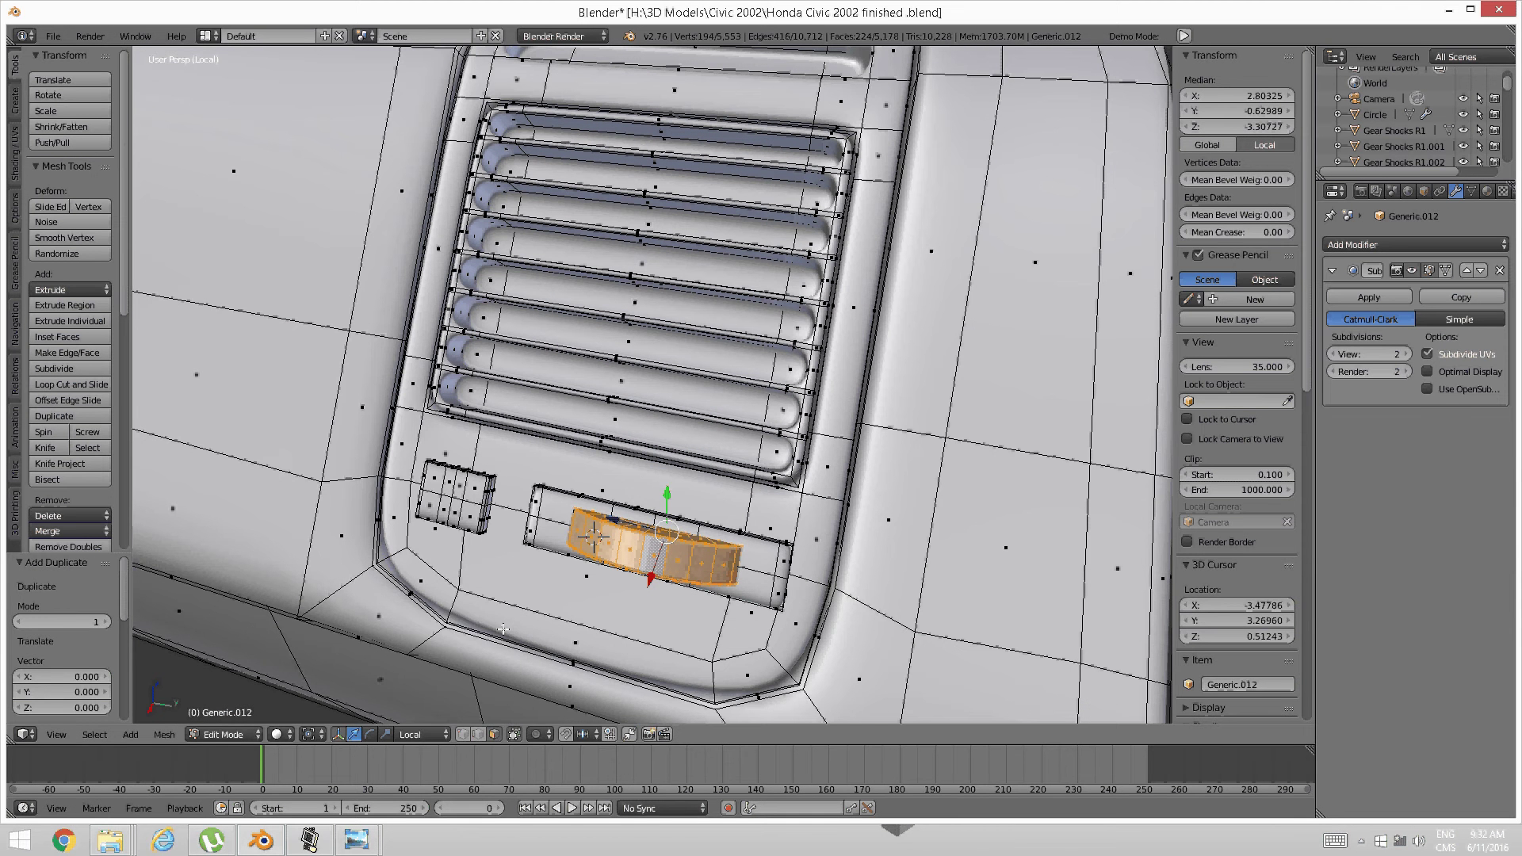
pyautogui.click(444, 735)
pyautogui.click(445, 678)
pyautogui.moveTo(666, 486); pyautogui.dragTo(670, 389)
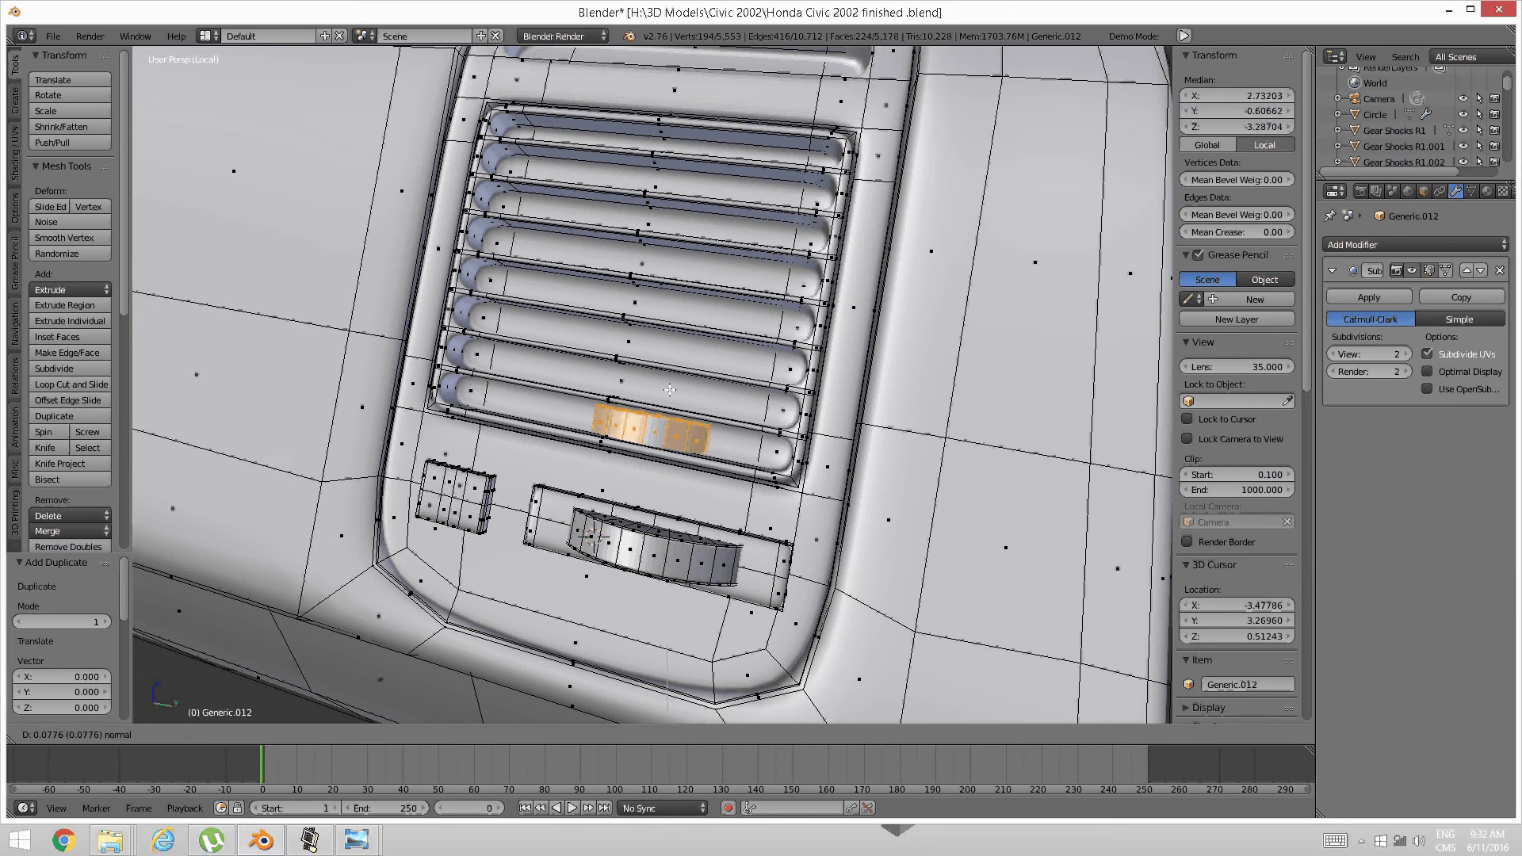
pyautogui.hotkey('ctrl', 'z')
# Scale the wheel copy to 0.757 and move it over the louvres, about 0.12 along global Z and -0.068 along X
pyautogui.moveTo(676, 453); pyautogui.dragTo(554, 432, button='middle')
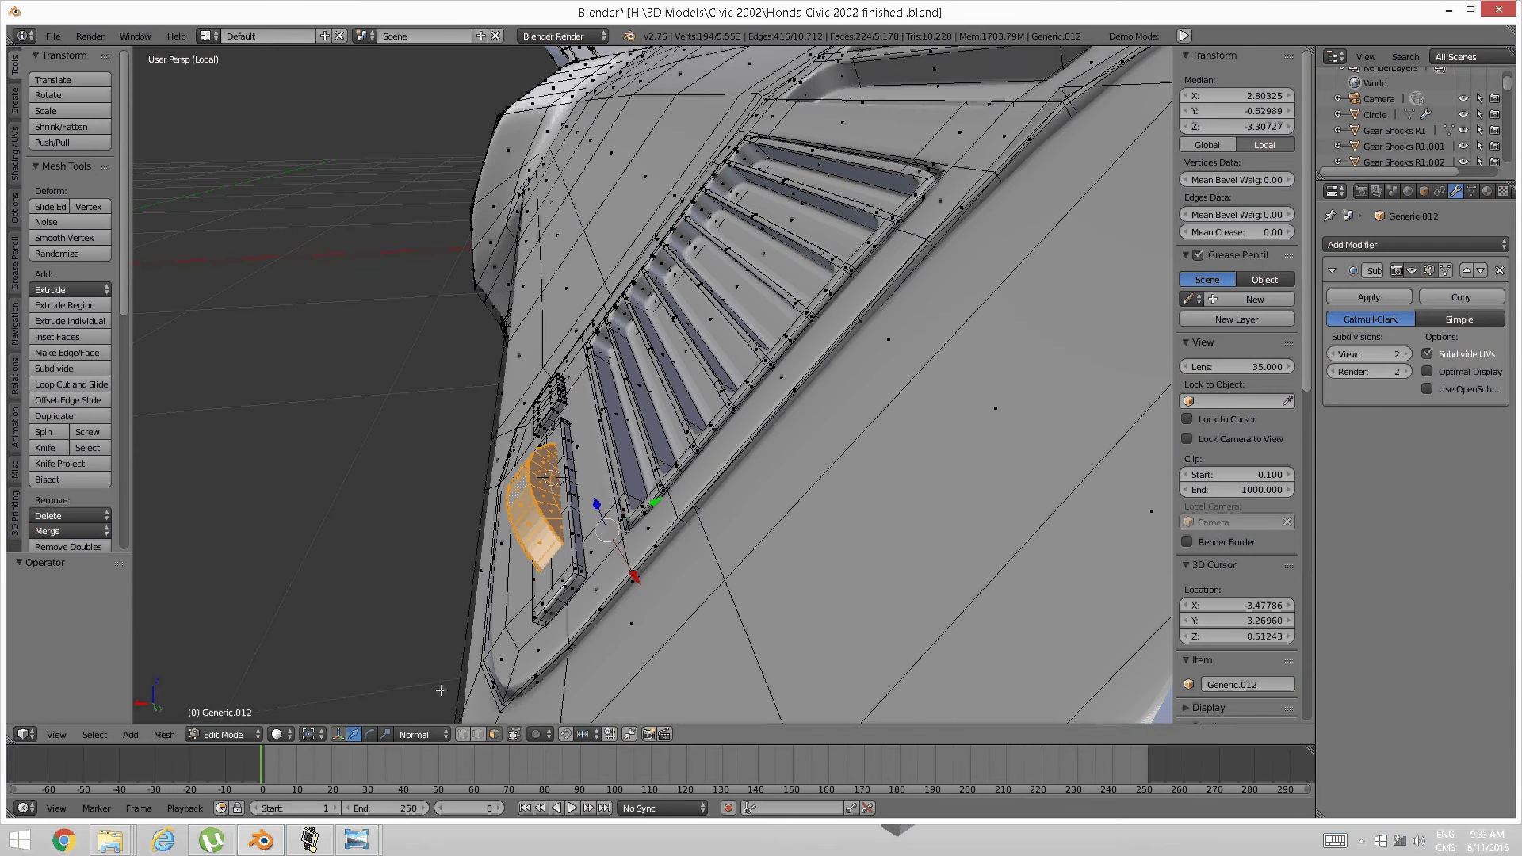
pyautogui.click(418, 735)
pyautogui.click(423, 718)
pyautogui.moveTo(604, 482); pyautogui.dragTo(600, 259)
pyautogui.moveTo(600, 317); pyautogui.dragTo(873, 469, button='middle')
pyautogui.press('s')
pyautogui.click(857, 524)
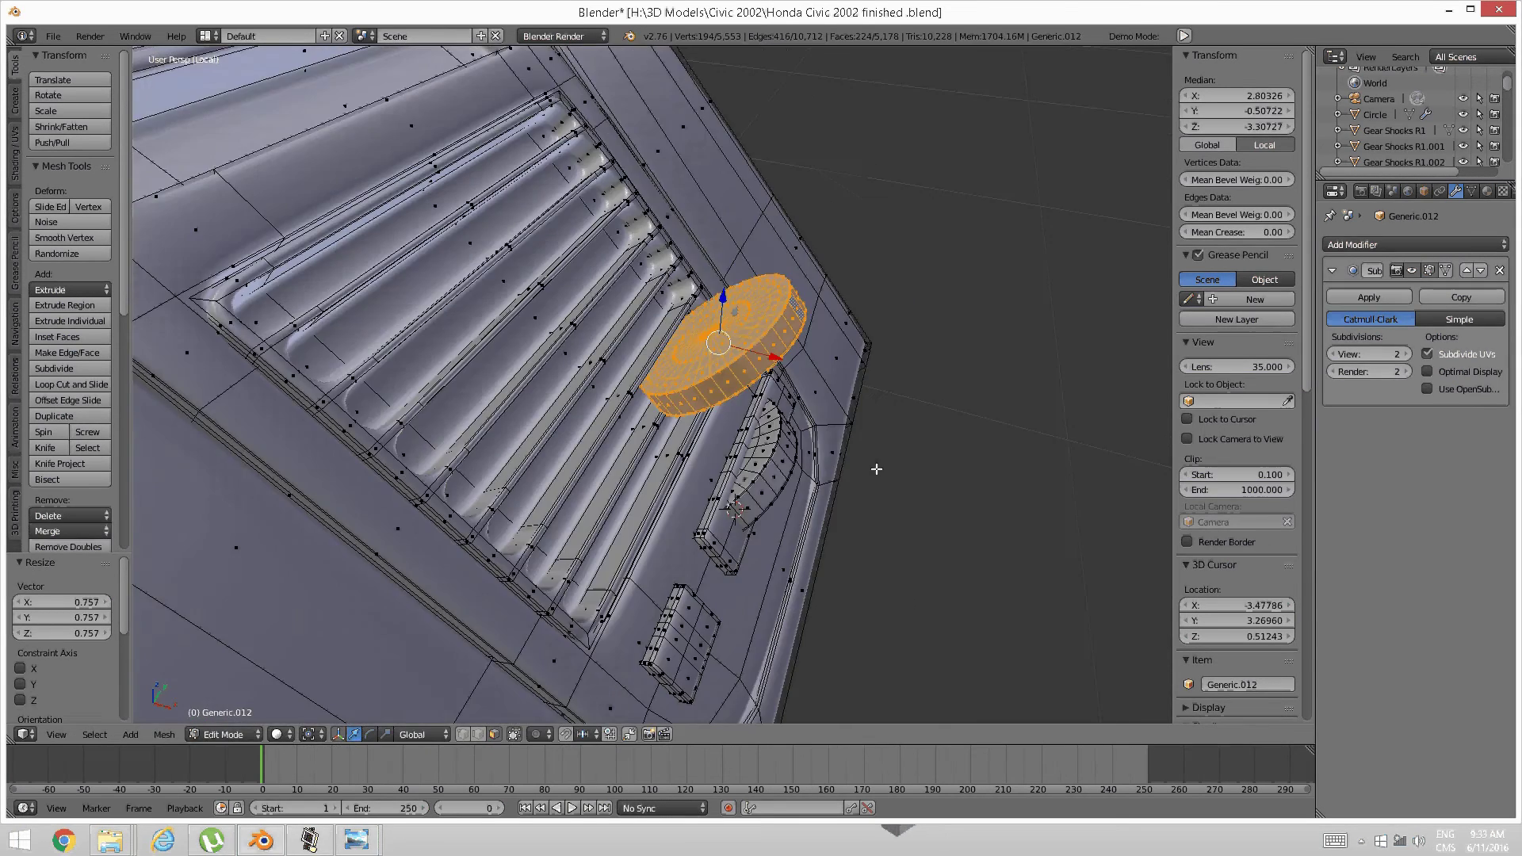
pyautogui.moveTo(777, 358); pyautogui.dragTo(731, 328)
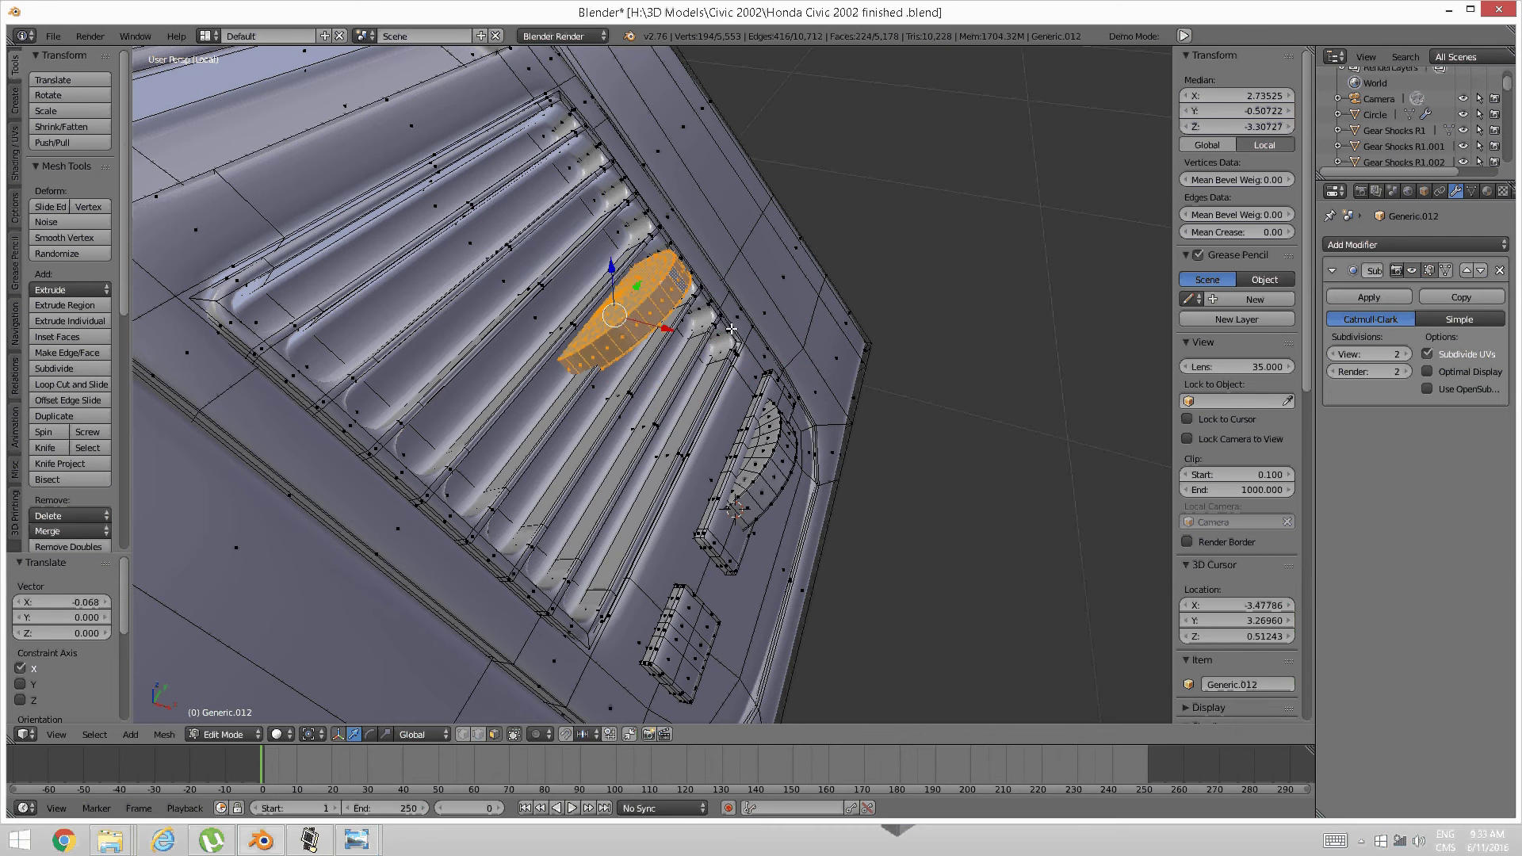
pyautogui.moveTo(731, 328); pyautogui.dragTo(572, 411, button='middle')
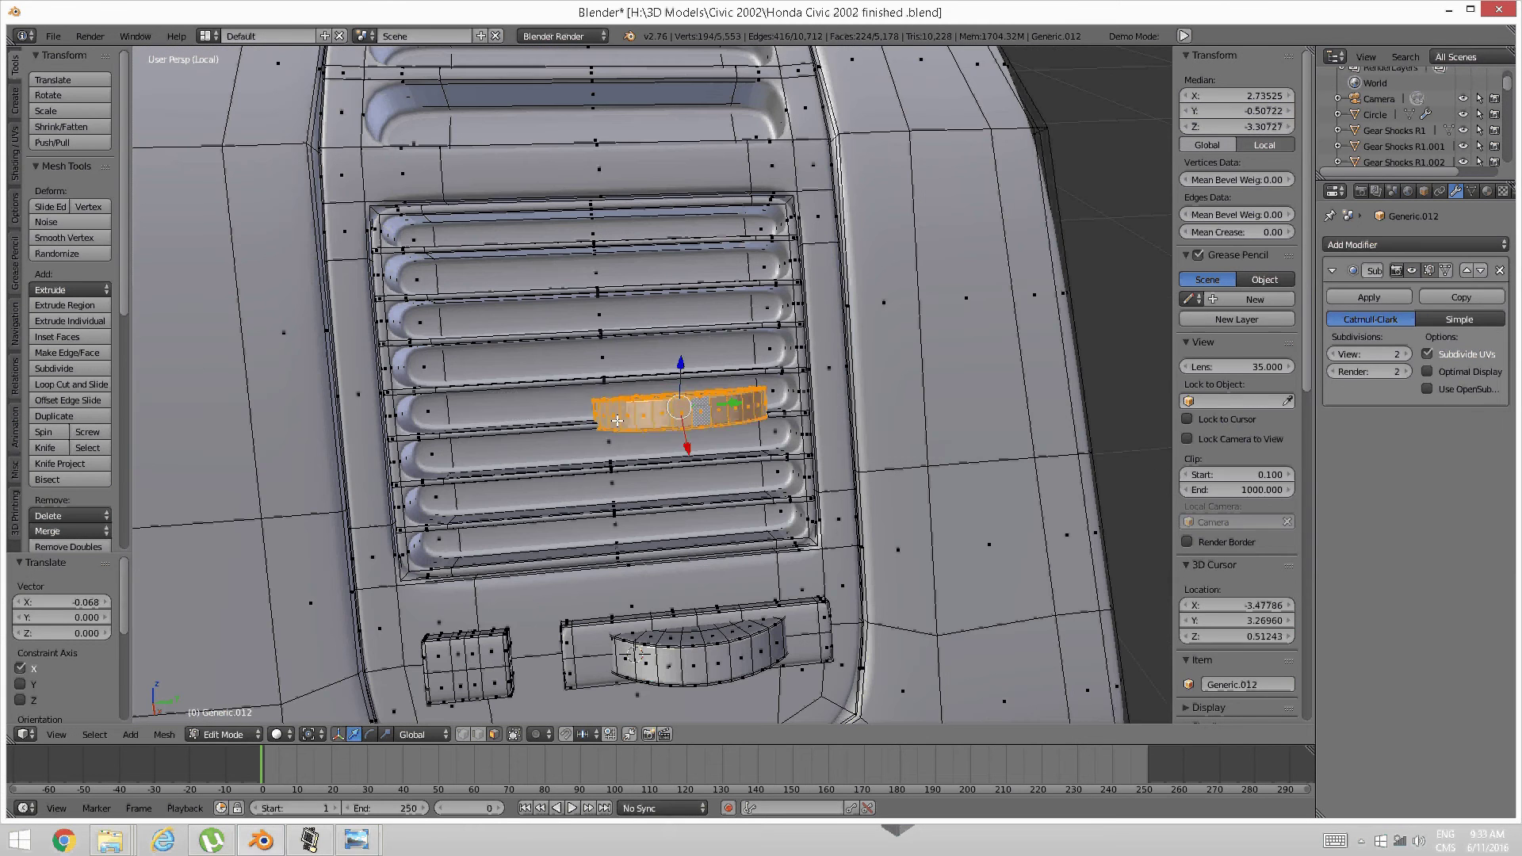
# Snap the 3D cursor to the long front face of the louvre beside the wheel copy
pyautogui.press('a')
pyautogui.rightClick(569, 410)
pyautogui.hotkey('shift', 's')
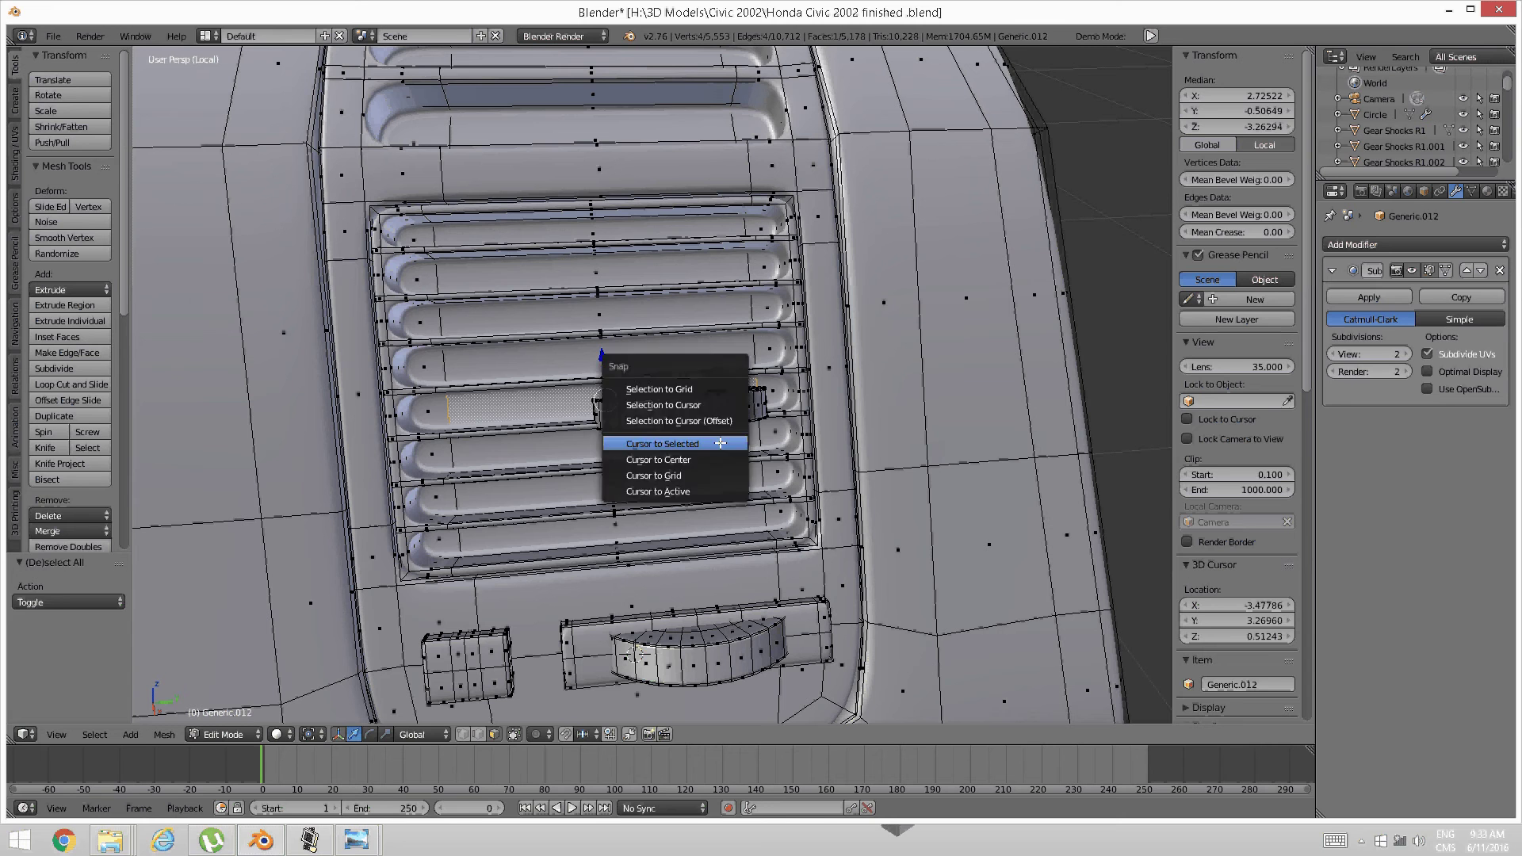
pyautogui.click(720, 443)
# Select the whole linked wheel copy and snap it to the 3D cursor with offset
pyautogui.press('a')
pyautogui.rightClick(682, 412)
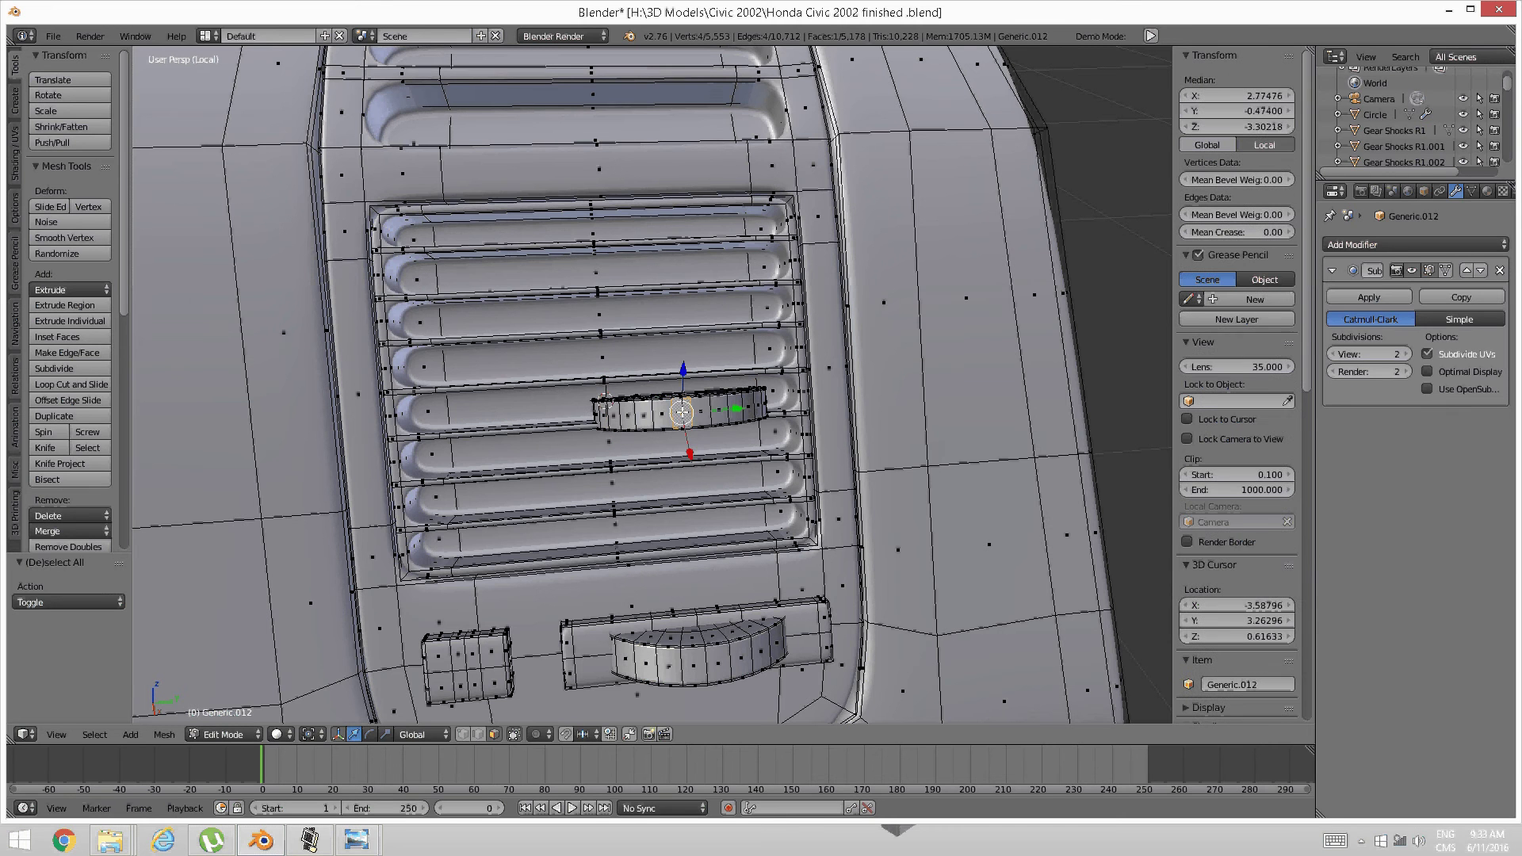
pyautogui.hotkey('ctrl', 'l')
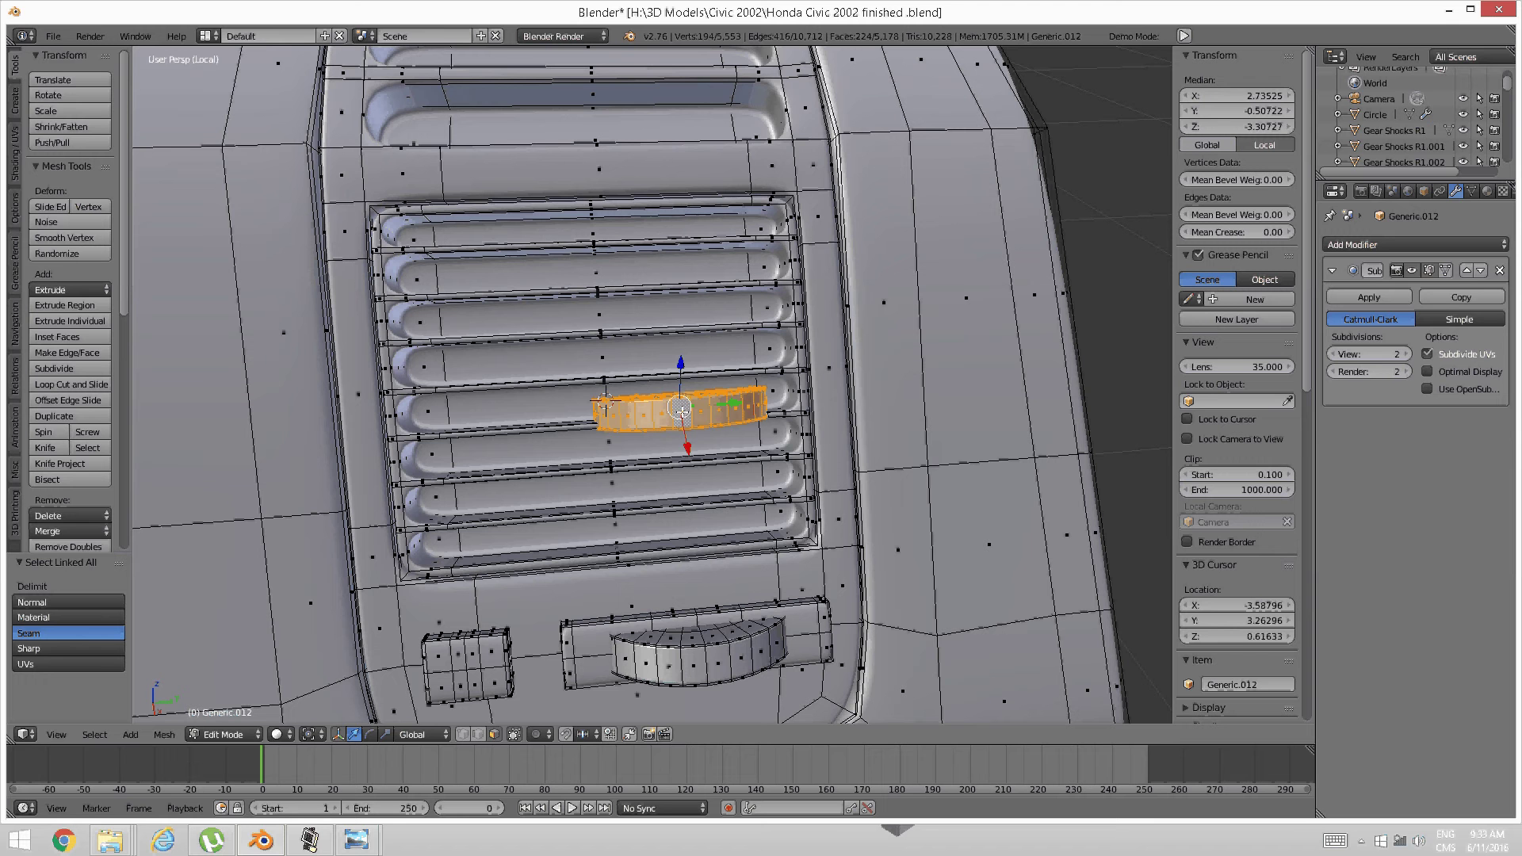
pyautogui.hotkey('shift', 's')
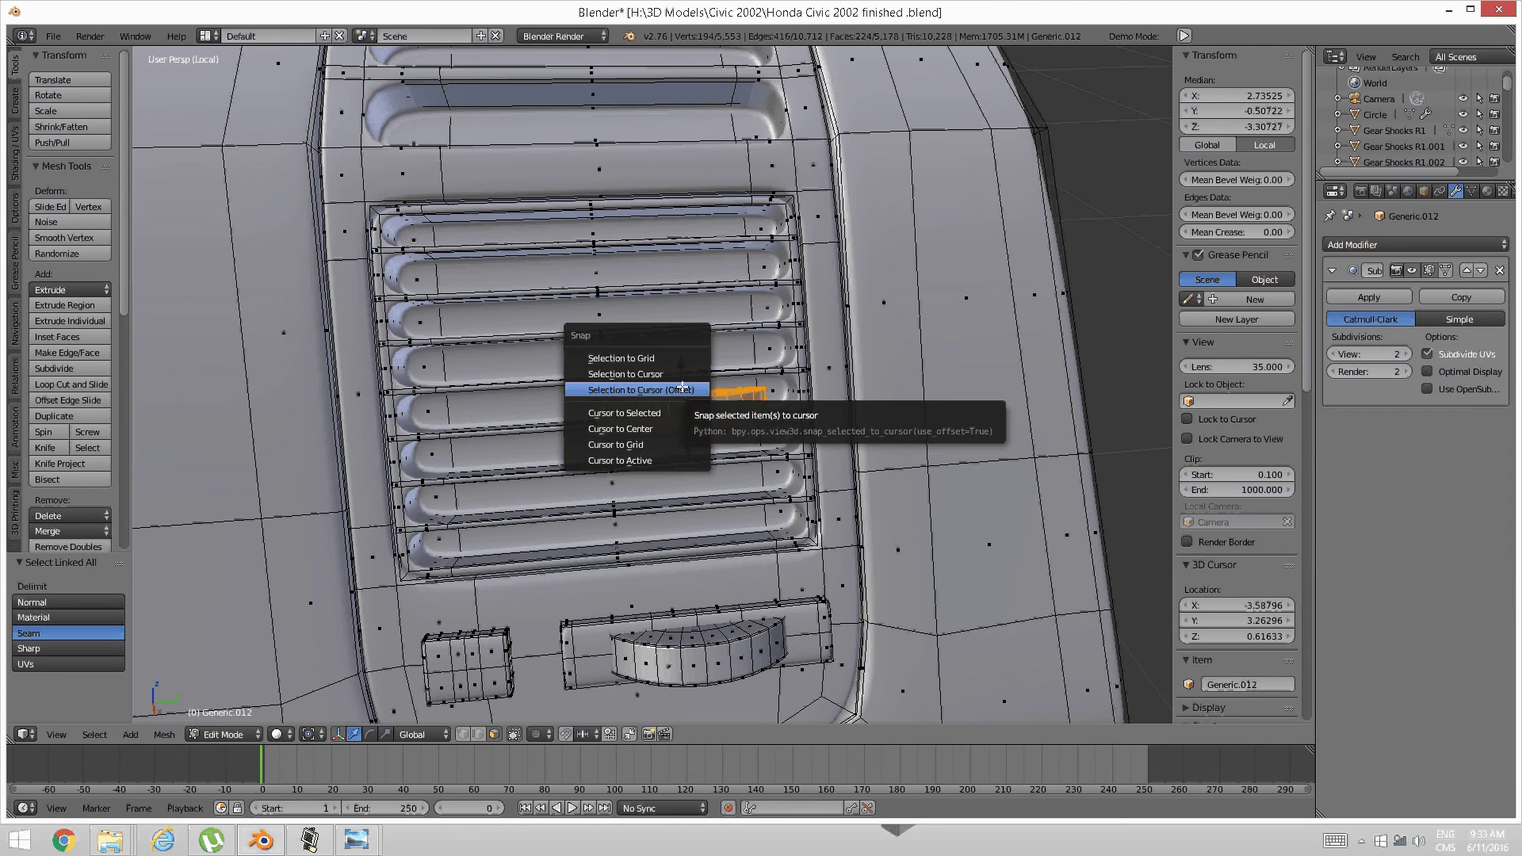
pyautogui.click(681, 389)
# Scale the wheel copy on the louvre by 1.089 and rotate it about 0.947° in the view
pyautogui.moveTo(682, 388); pyautogui.dragTo(715, 431, button='middle')
pyautogui.scroll(2, 660, 378)
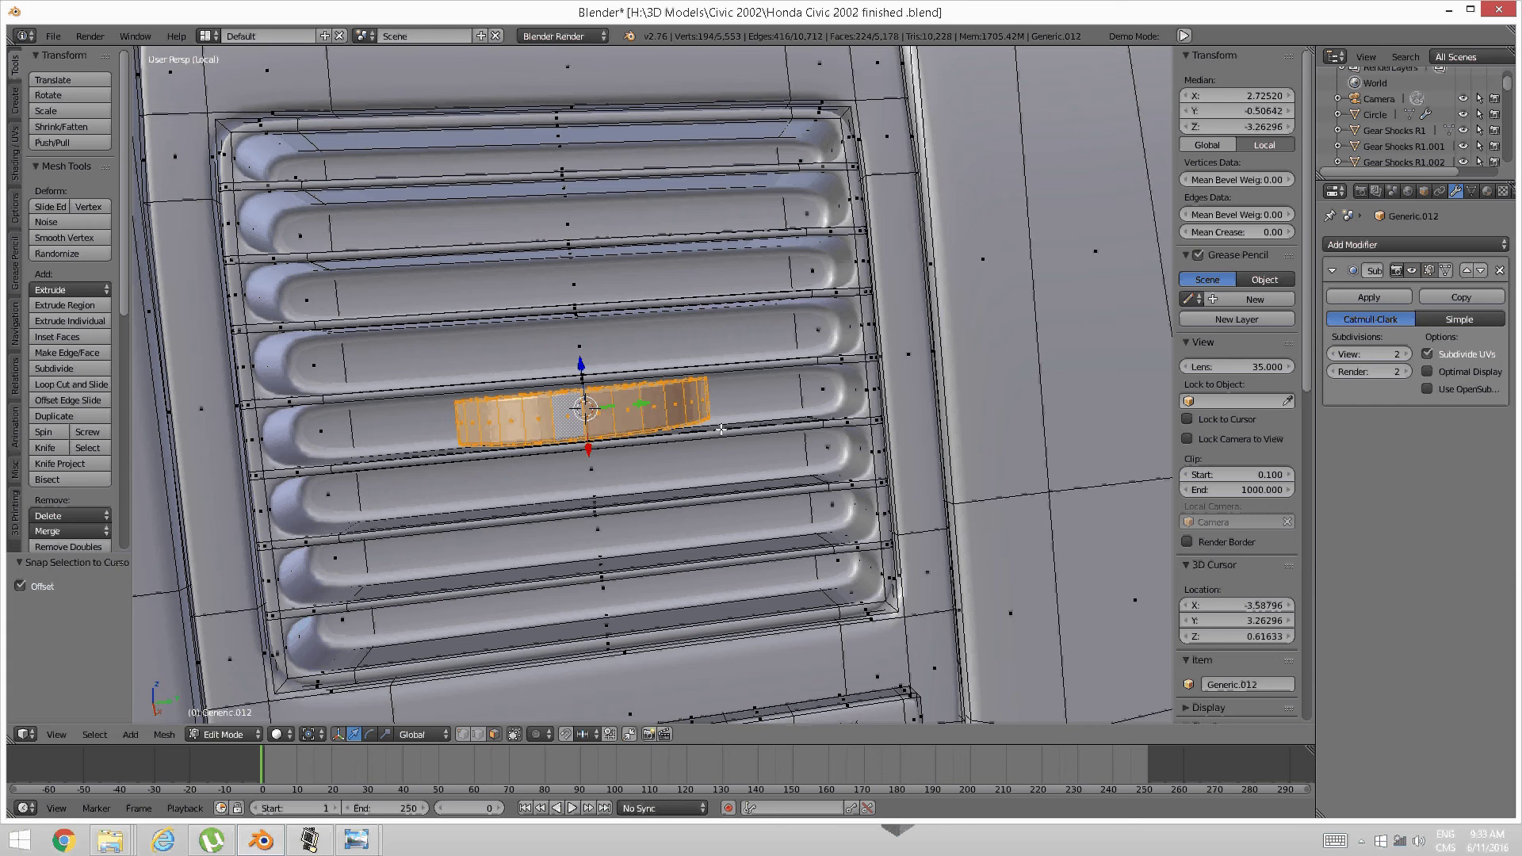
pyautogui.press('s')
pyautogui.click(732, 432)
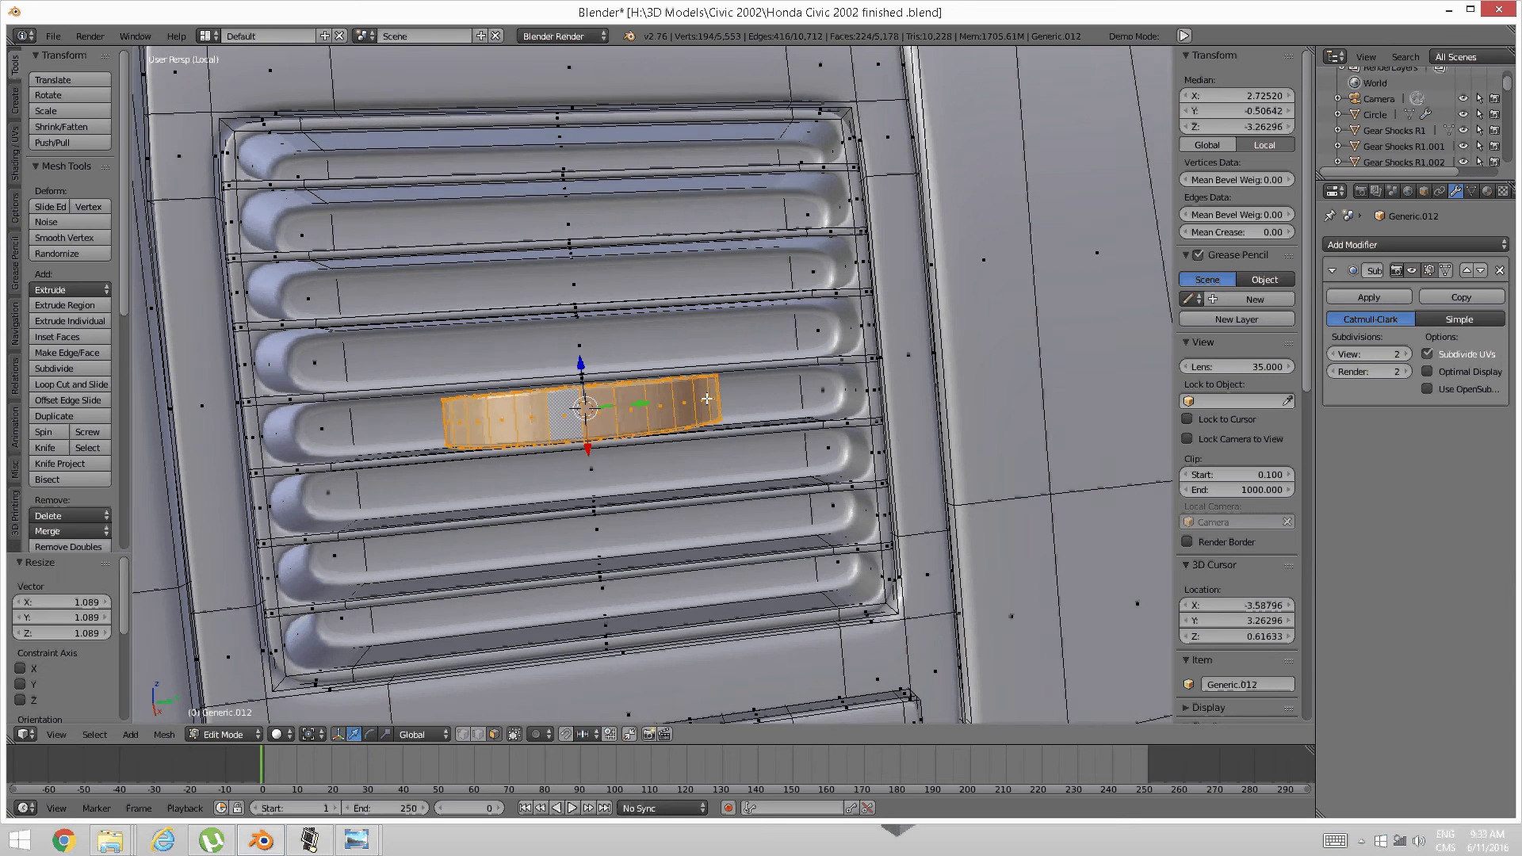
pyautogui.moveTo(740, 377); pyautogui.dragTo(736, 368, button='middle')
pyautogui.press('r')
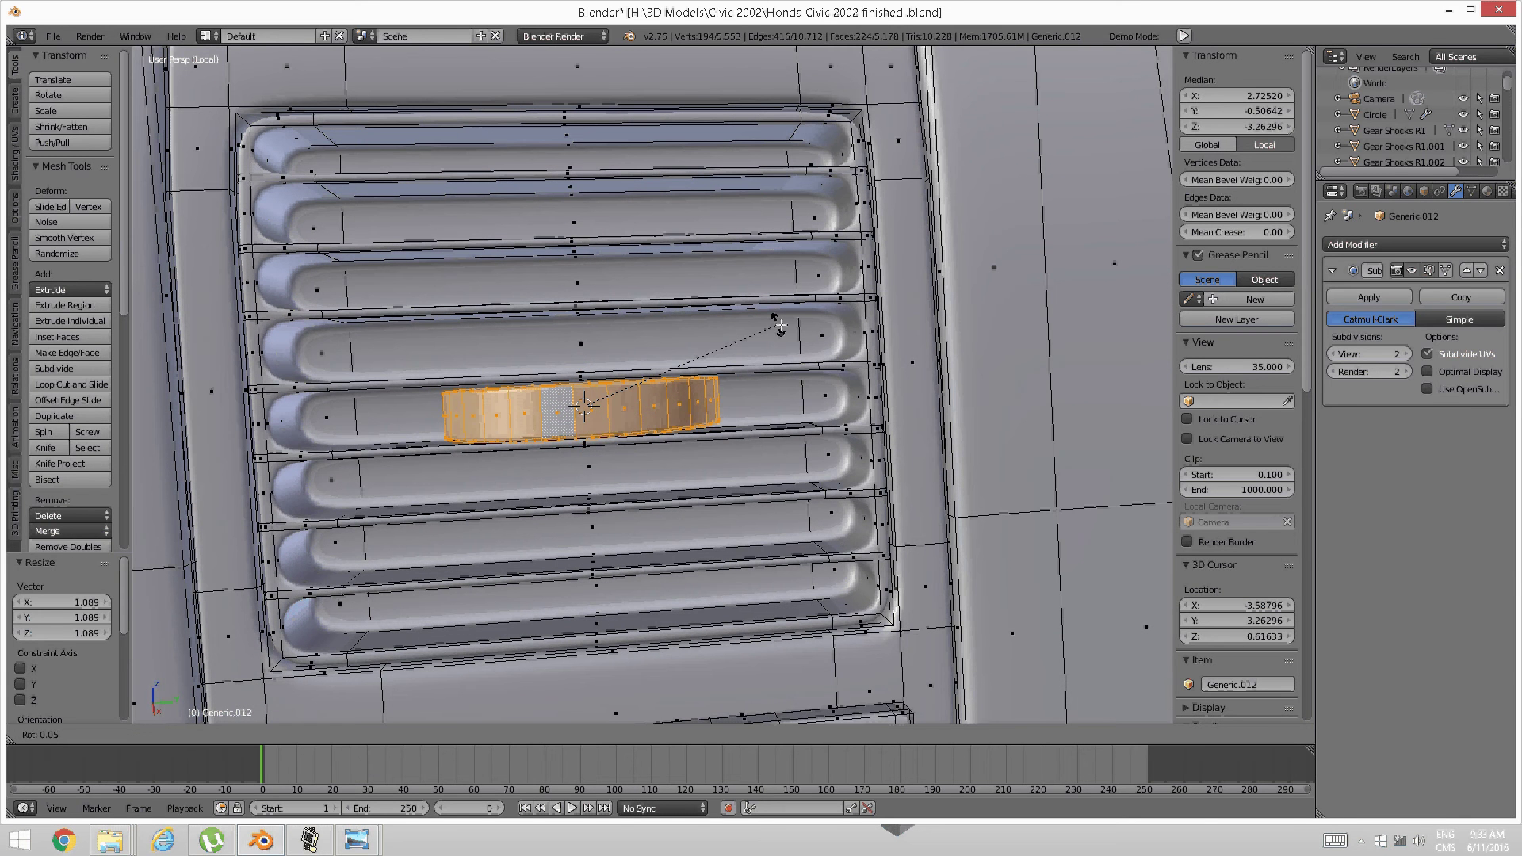
pyautogui.click(742, 357)
# Sink the wheel copy between the louvres, about -0.012 along global Z and -0.014 along X
pyautogui.moveTo(742, 357); pyautogui.dragTo(613, 321, button='middle')
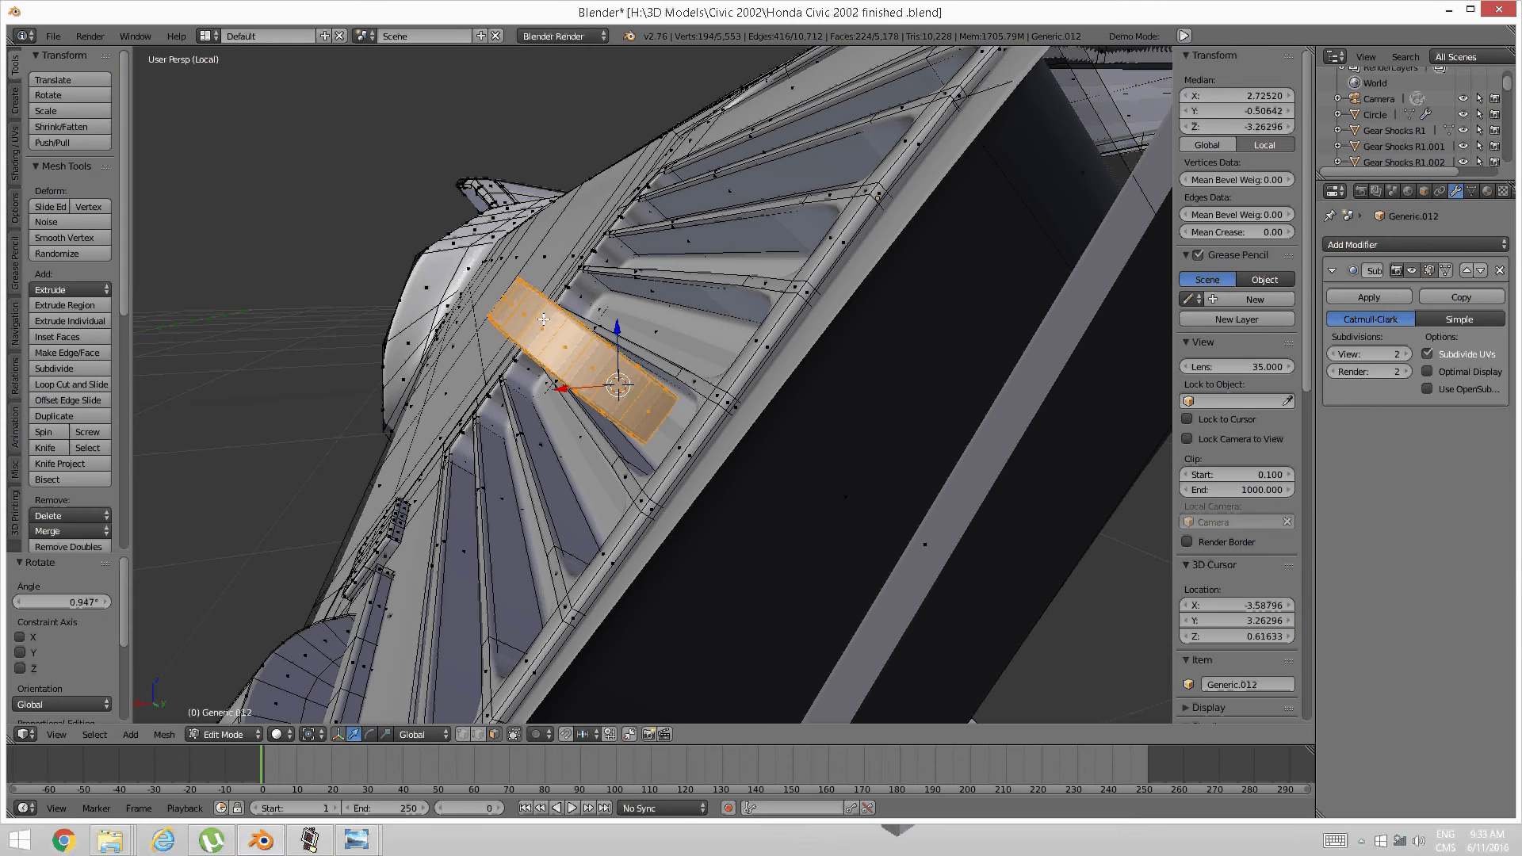
pyautogui.moveTo(614, 324); pyautogui.dragTo(614, 354)
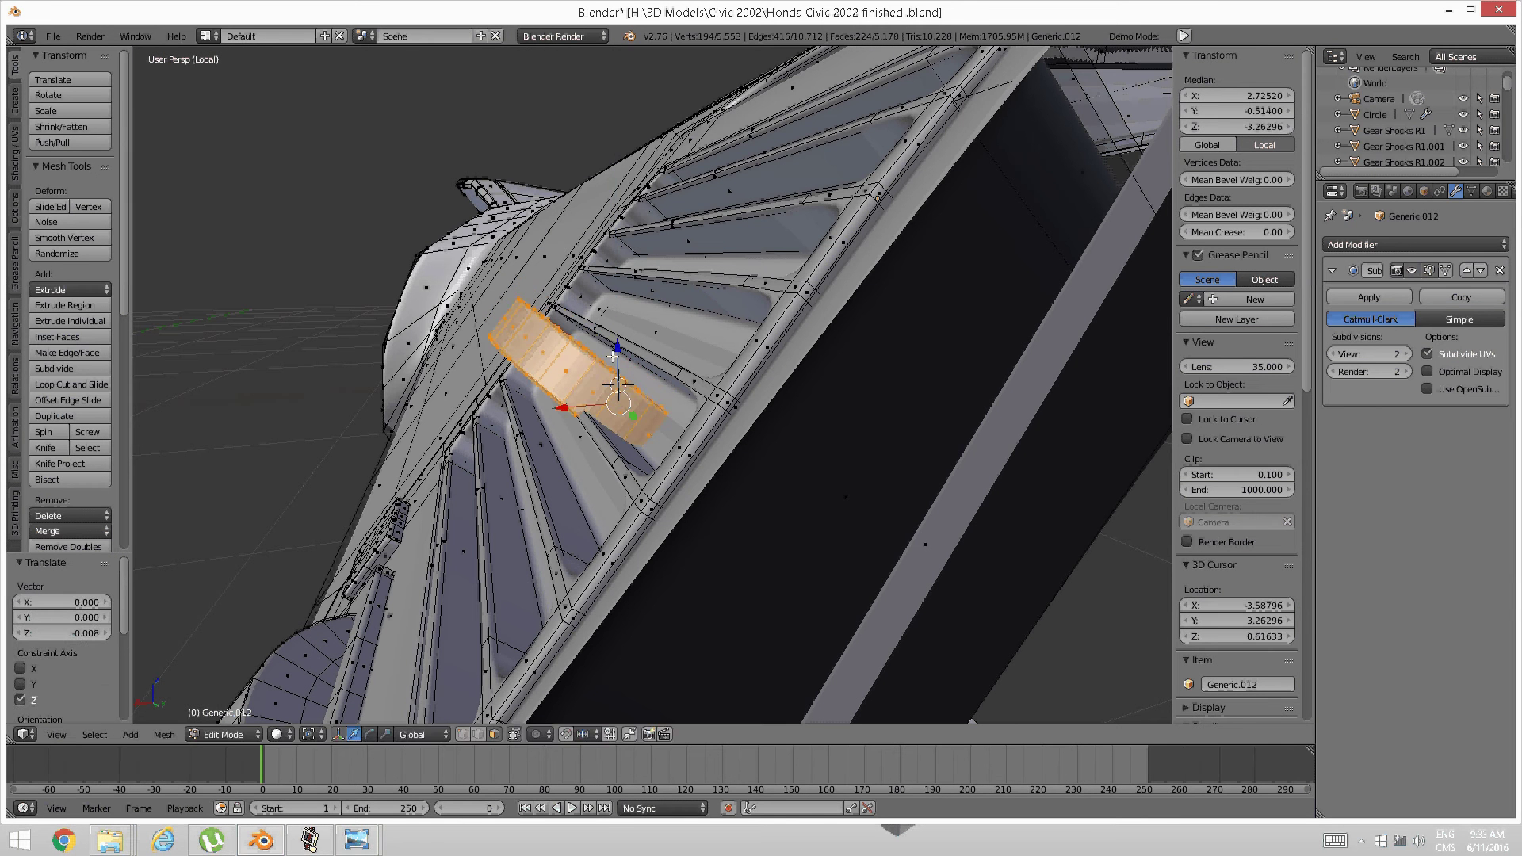
pyautogui.moveTo(559, 409); pyautogui.dragTo(595, 409)
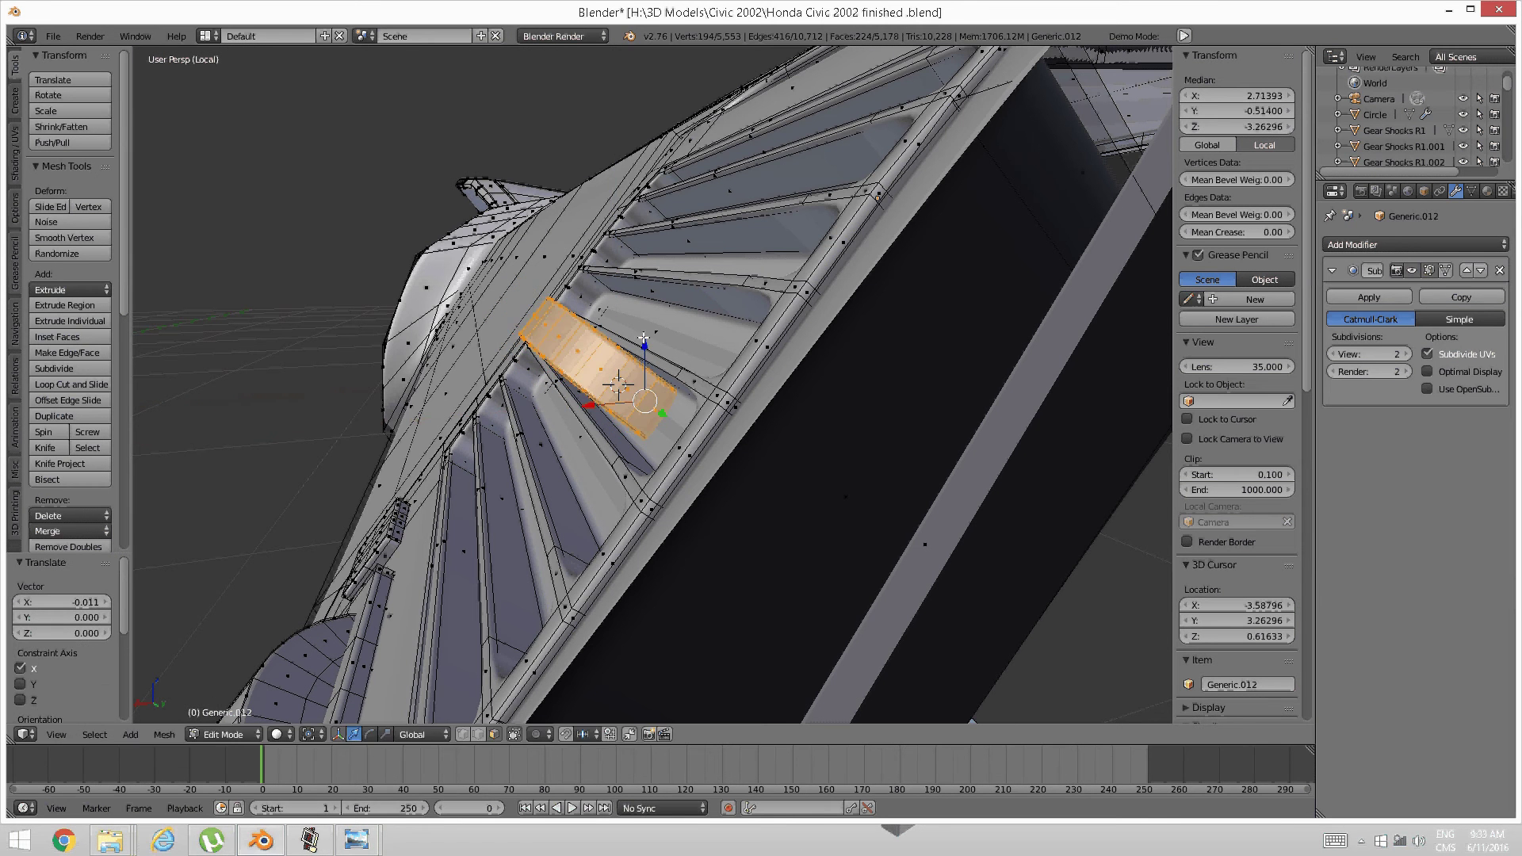
pyautogui.moveTo(645, 337); pyautogui.dragTo(644, 350)
pyautogui.moveTo(579, 389)
pyautogui.mouseDown(button='middle')
pyautogui.moveTo(718, 396)
pyautogui.moveTo(725, 380)
pyautogui.moveTo(553, 402)
pyautogui.mouseUp(button='middle')
pyautogui.moveTo(574, 400); pyautogui.dragTo(579, 404)
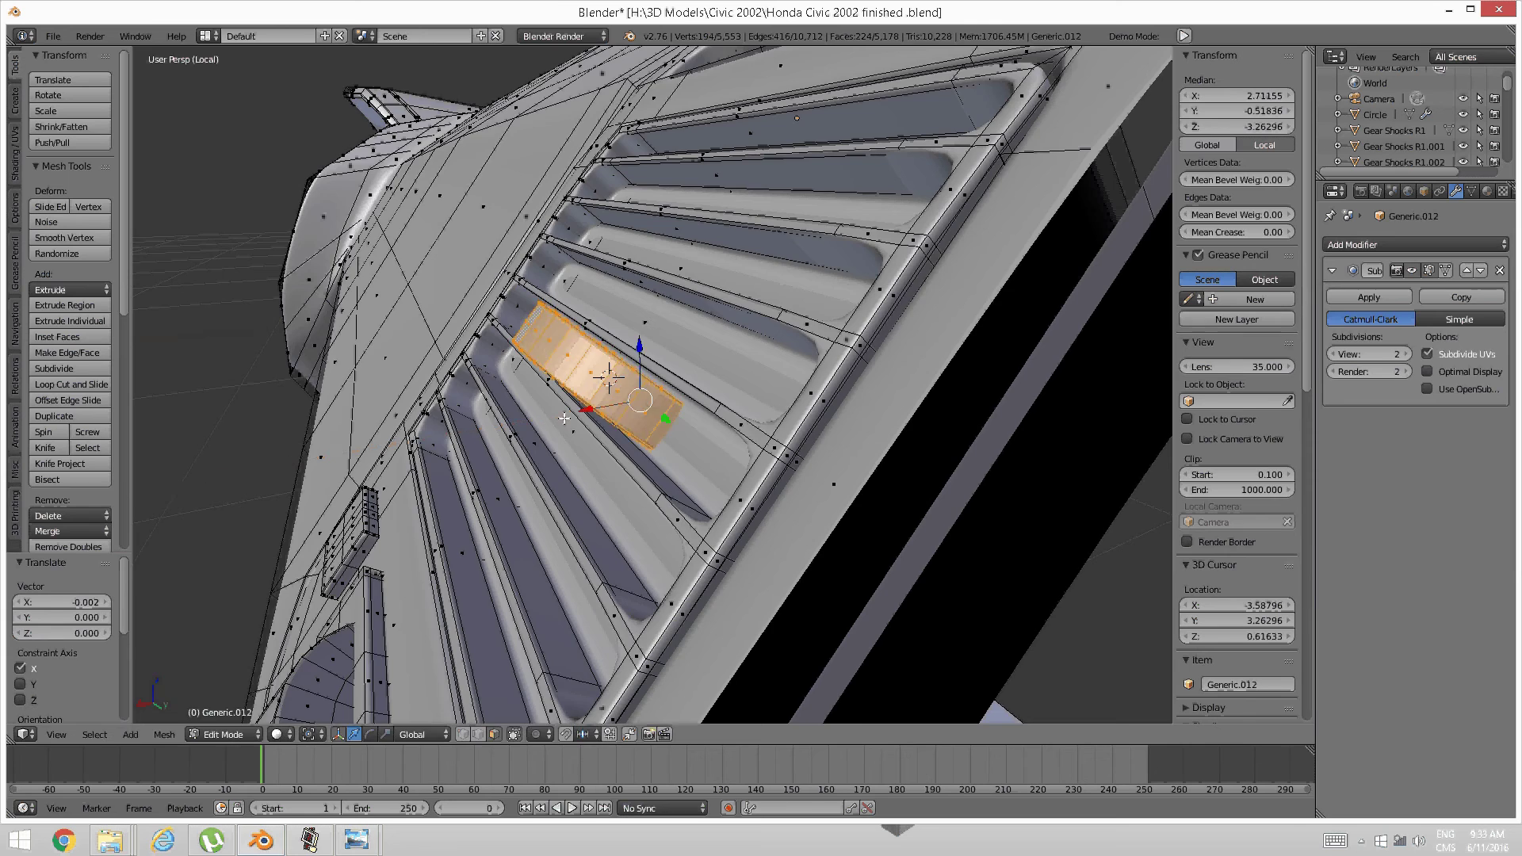
# Compare the louvre wheel with the dashboard photos and move it about -0.003 along both global X and Z
pyautogui.moveTo(579, 404); pyautogui.dragTo(646, 485, button='middle')
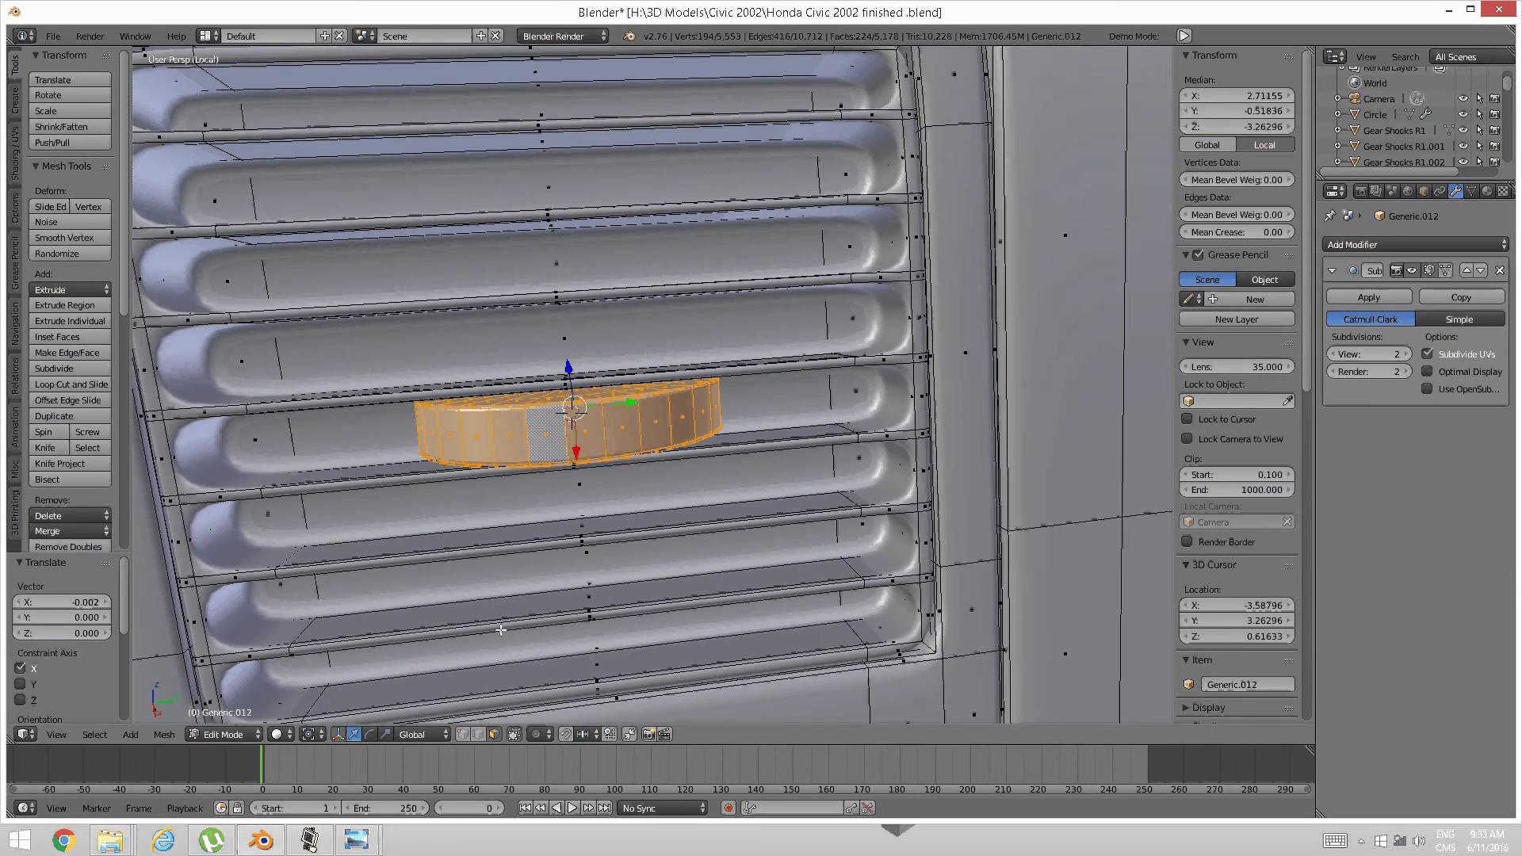
pyautogui.click(362, 841)
pyautogui.moveTo(353, 770)
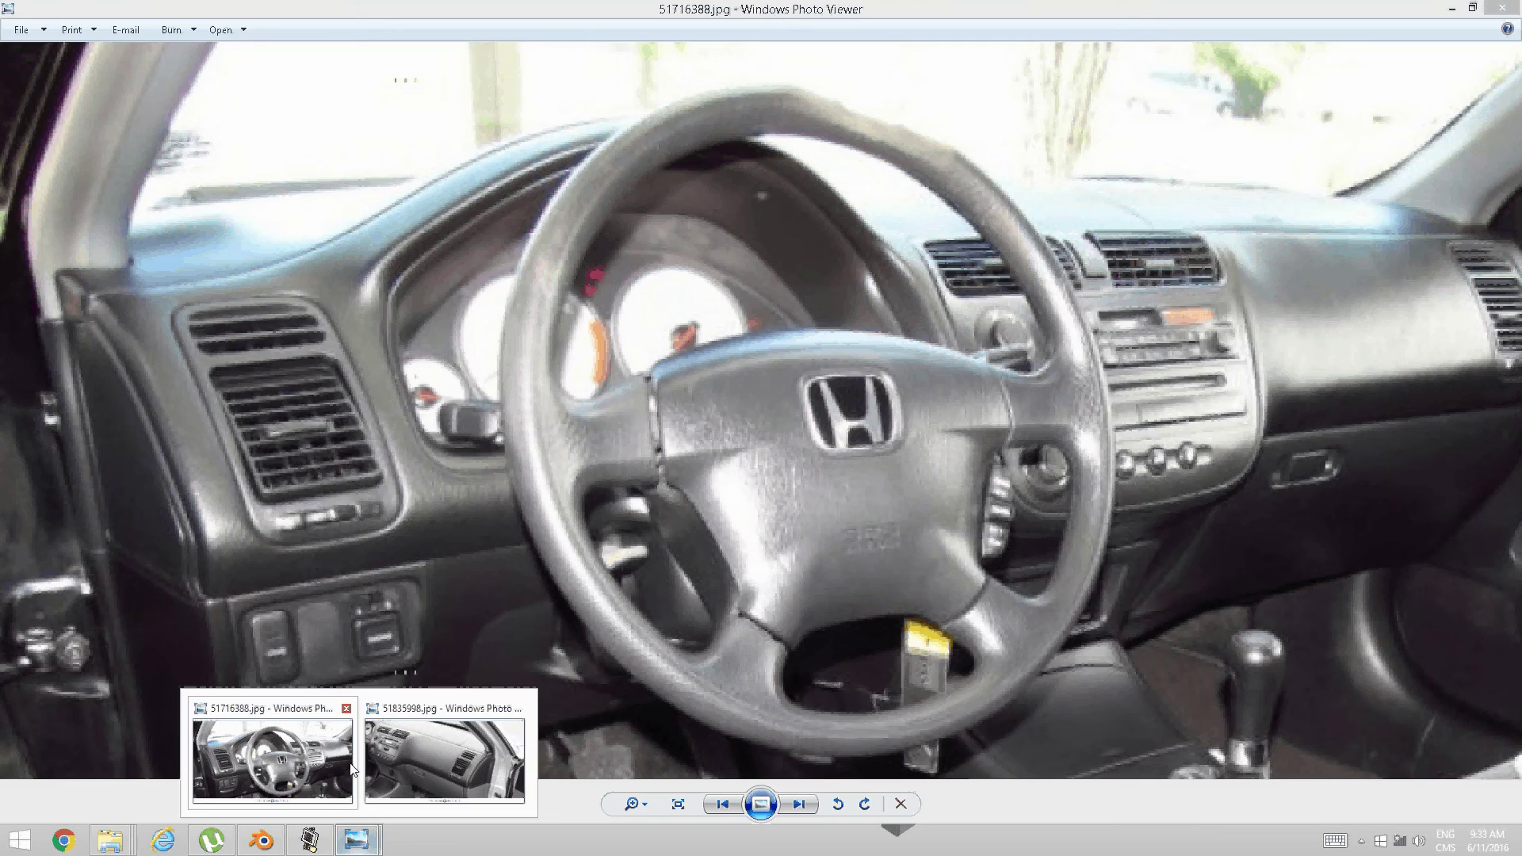
pyautogui.click(425, 785)
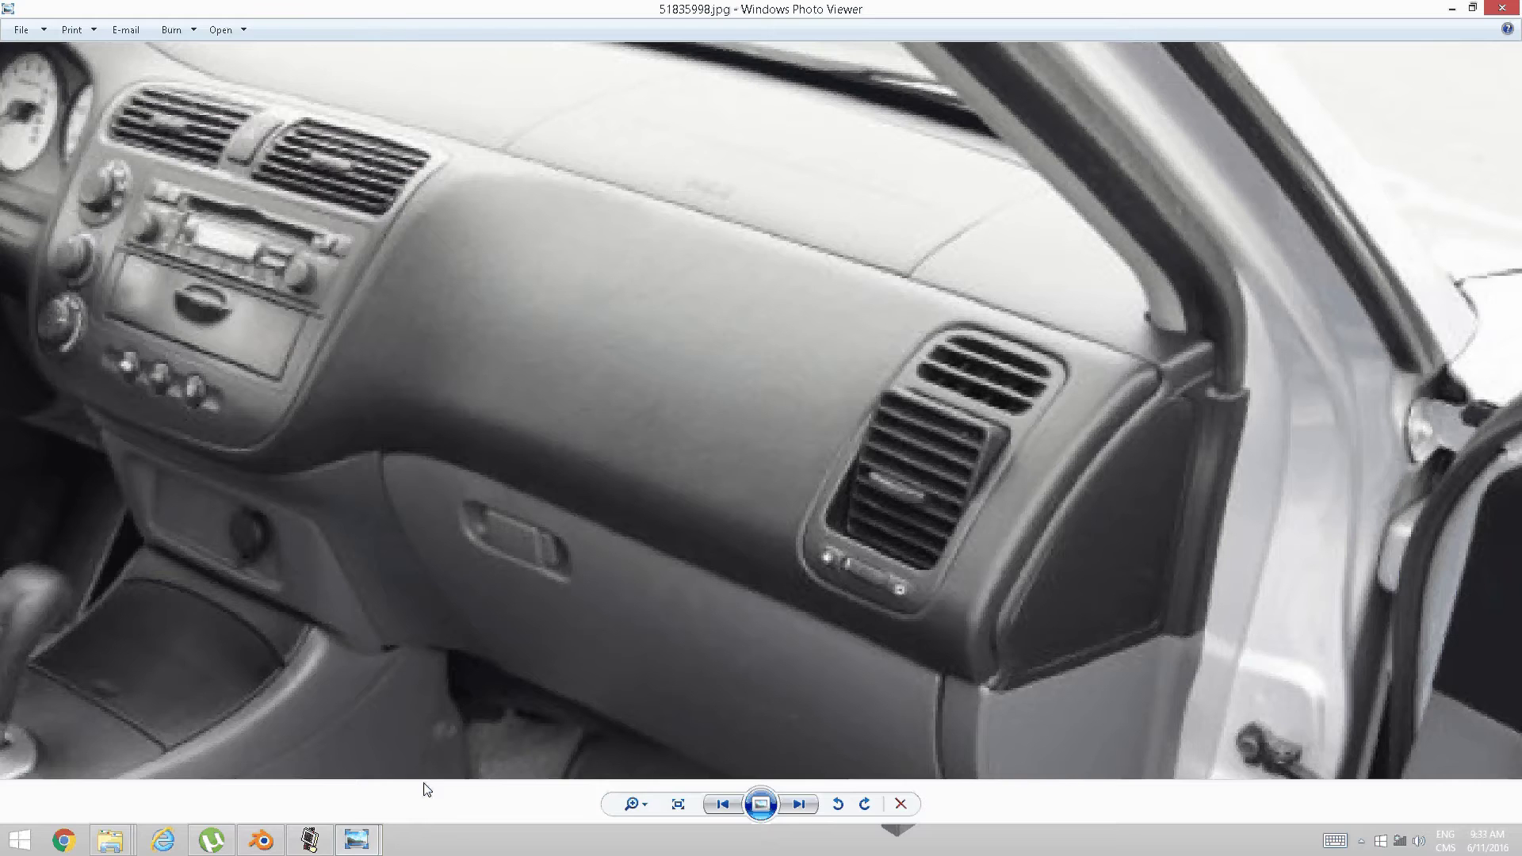
pyautogui.click(264, 847)
pyautogui.moveTo(545, 515); pyautogui.dragTo(412, 463, button='middle')
pyautogui.moveTo(501, 421); pyautogui.dragTo(635, 396, button='middle')
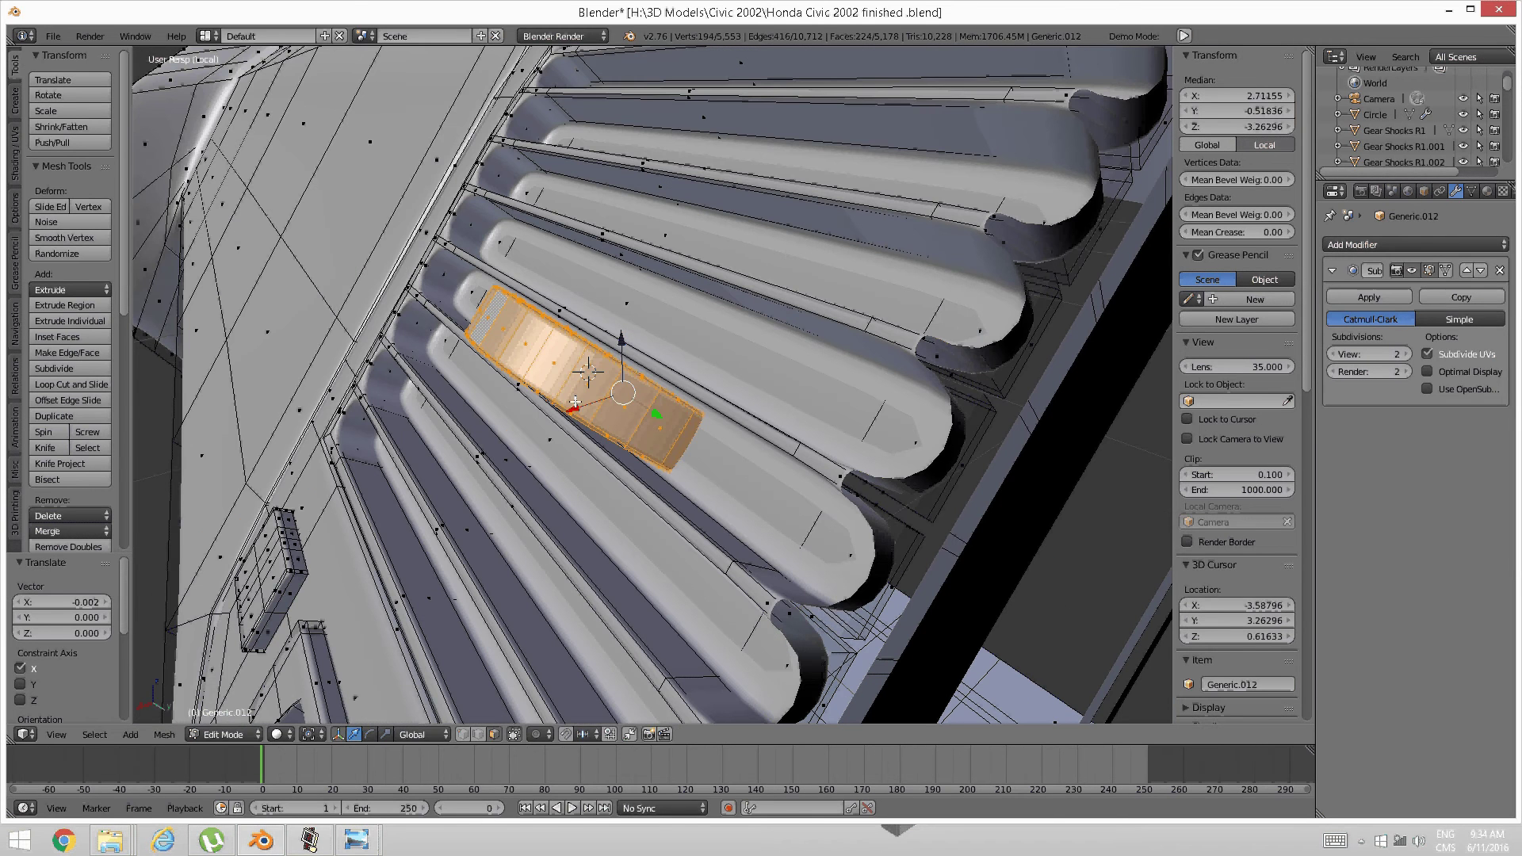
pyautogui.moveTo(574, 408); pyautogui.dragTo(584, 405)
pyautogui.moveTo(623, 338); pyautogui.dragTo(623, 348)
# Rescale the louvre wheel slightly and nudge it about -0.0002 along global X
pyautogui.scroll(-1, 600, 384)
pyautogui.moveTo(600, 384)
pyautogui.mouseDown(button='middle')
pyautogui.moveTo(703, 403)
pyautogui.moveTo(593, 405)
pyautogui.mouseUp(button='middle')
pyautogui.press('s')
pyautogui.click(694, 426)
pyautogui.moveTo(593, 404); pyautogui.dragTo(595, 405)
pyautogui.scroll(-2, 595, 405)
pyautogui.moveTo(594, 405); pyautogui.dragTo(621, 429, button='middle')
pyautogui.scroll(-4, 688, 435)
pyautogui.scroll(4, 456, 436)
pyautogui.scroll(2, 661, 452)
pyautogui.scroll(2, 673, 415)
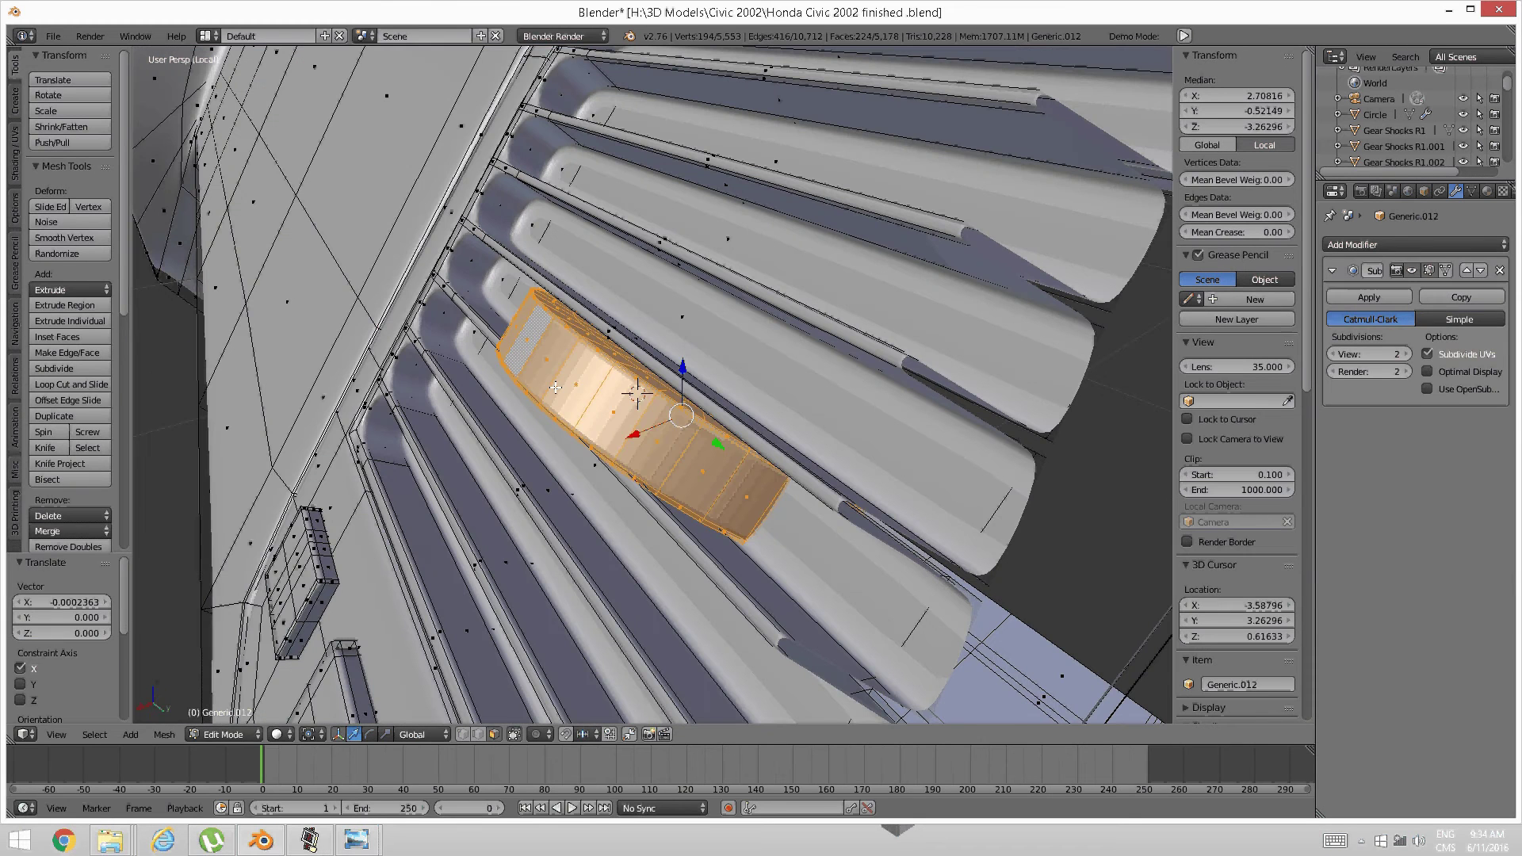
# Sink the louvre wheel deeper into the slat, about -0.0035 along global X and -0.0025 along Z
pyautogui.moveTo(633, 434); pyautogui.dragTo(639, 432)
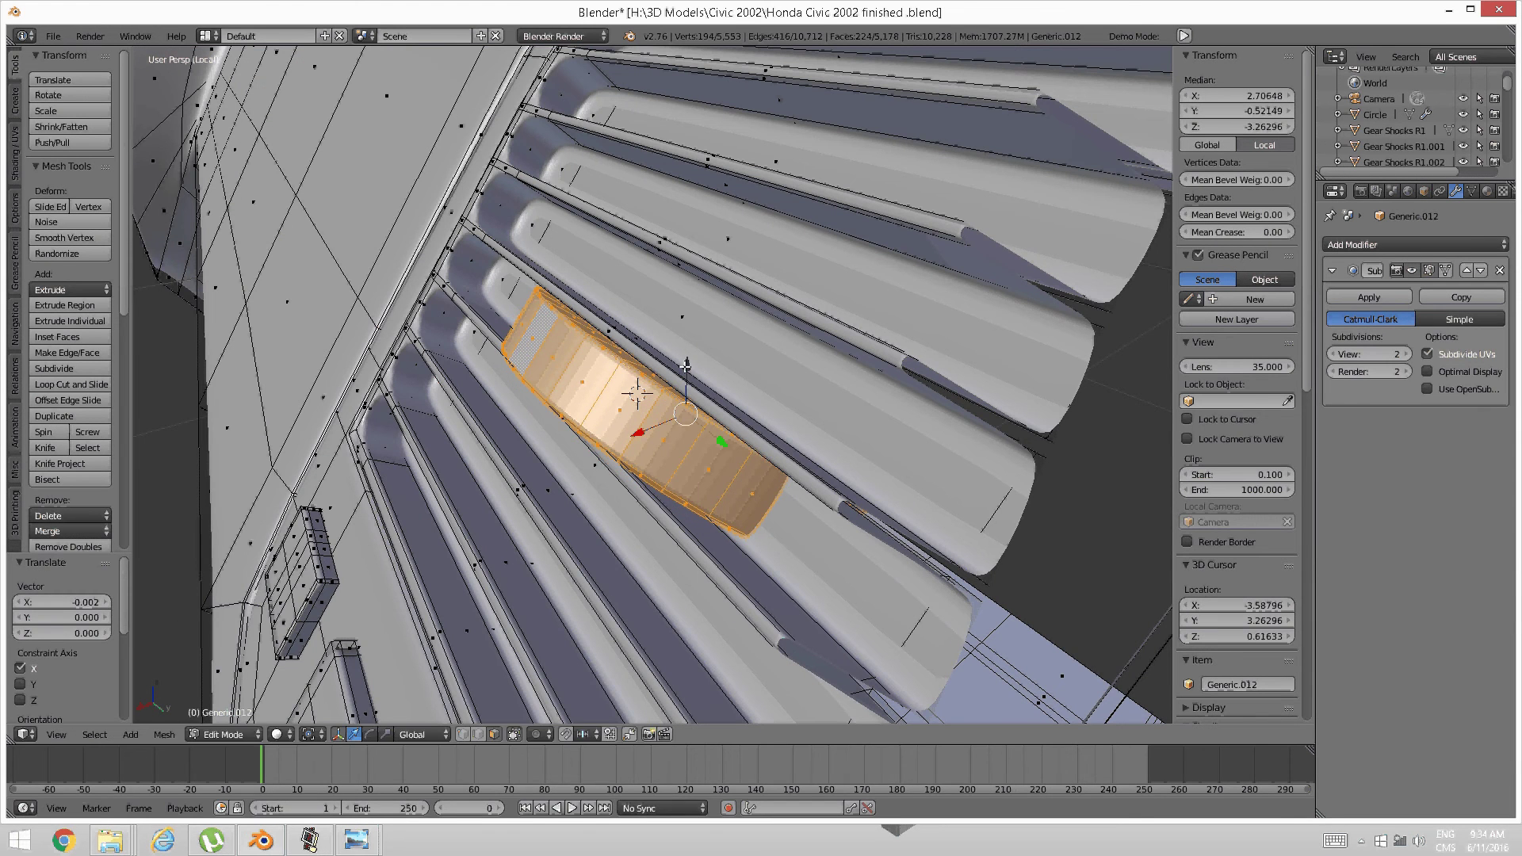
pyautogui.moveTo(683, 365); pyautogui.dragTo(680, 371)
pyautogui.moveTo(633, 437); pyautogui.dragTo(639, 435)
pyautogui.moveTo(688, 366); pyautogui.dragTo(687, 370)
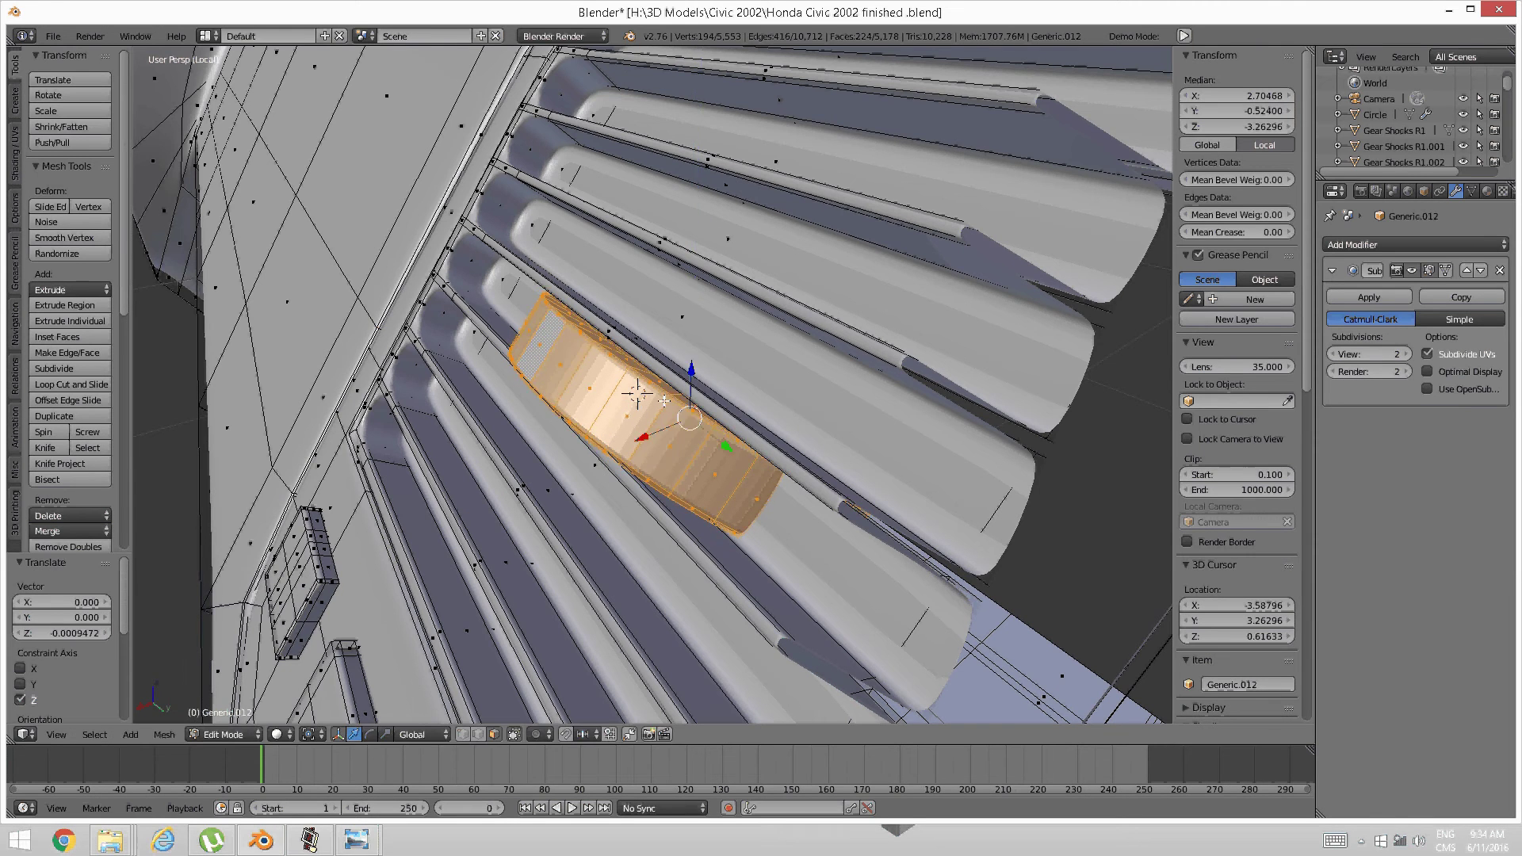
pyautogui.moveTo(687, 370); pyautogui.dragTo(652, 517, button='middle')
pyautogui.scroll(-2, 755, 424)
pyautogui.scroll(-3, 579, 399)
pyautogui.scroll(-2, 697, 527)
pyautogui.scroll(3, 696, 527)
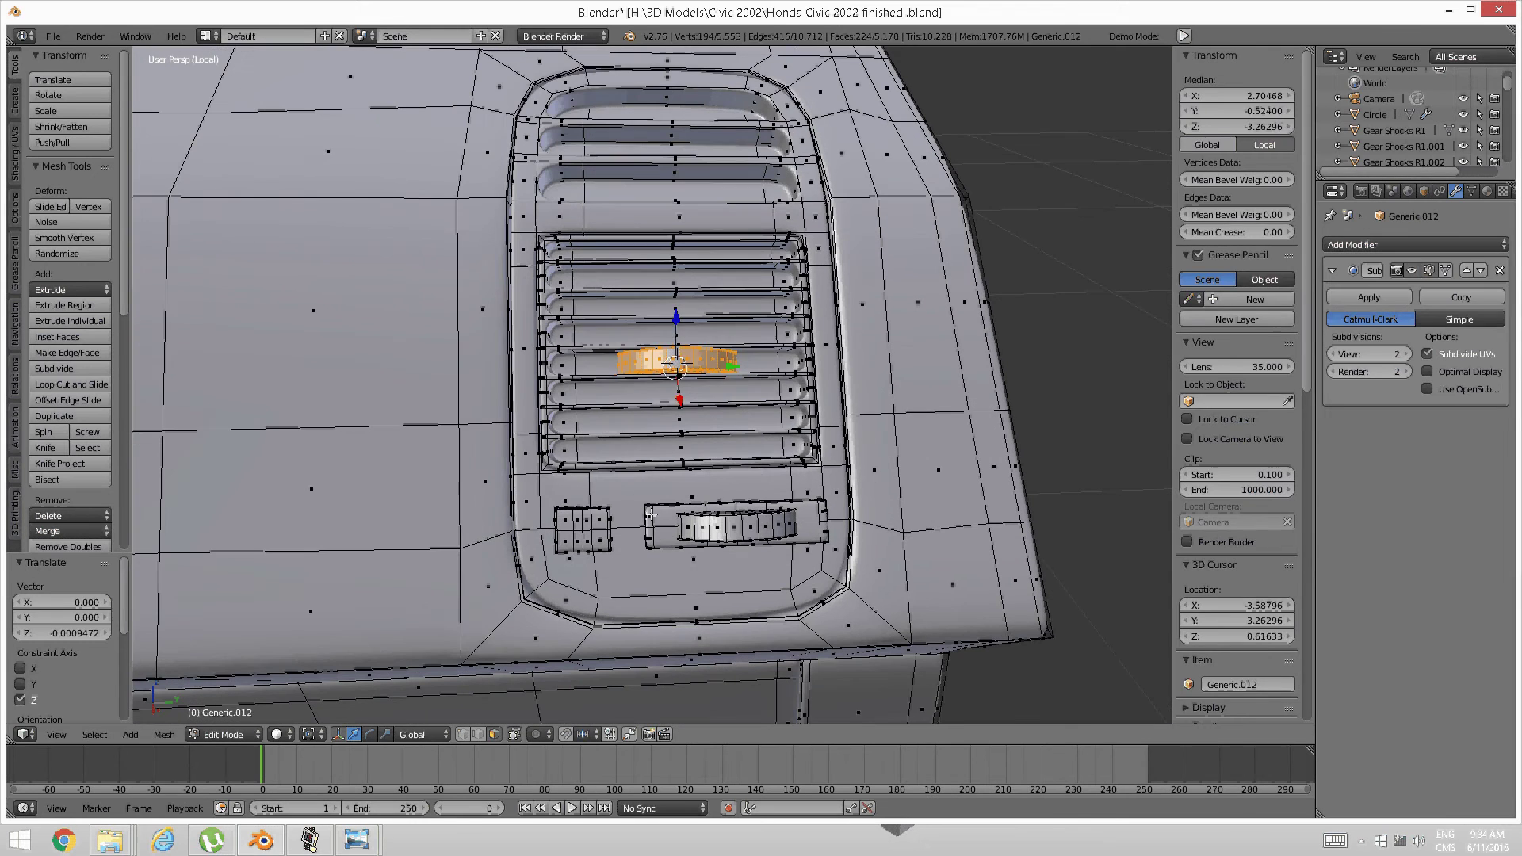
# Select the linked wheel, bezel and short block below the louvres, duplicate them, and move the copy -2.091 along global Y
pyautogui.press('a')
pyautogui.rightClick(664, 533)
pyautogui.keyDown('shift'); pyautogui.rightClick(734, 528); pyautogui.keyUp('shift')
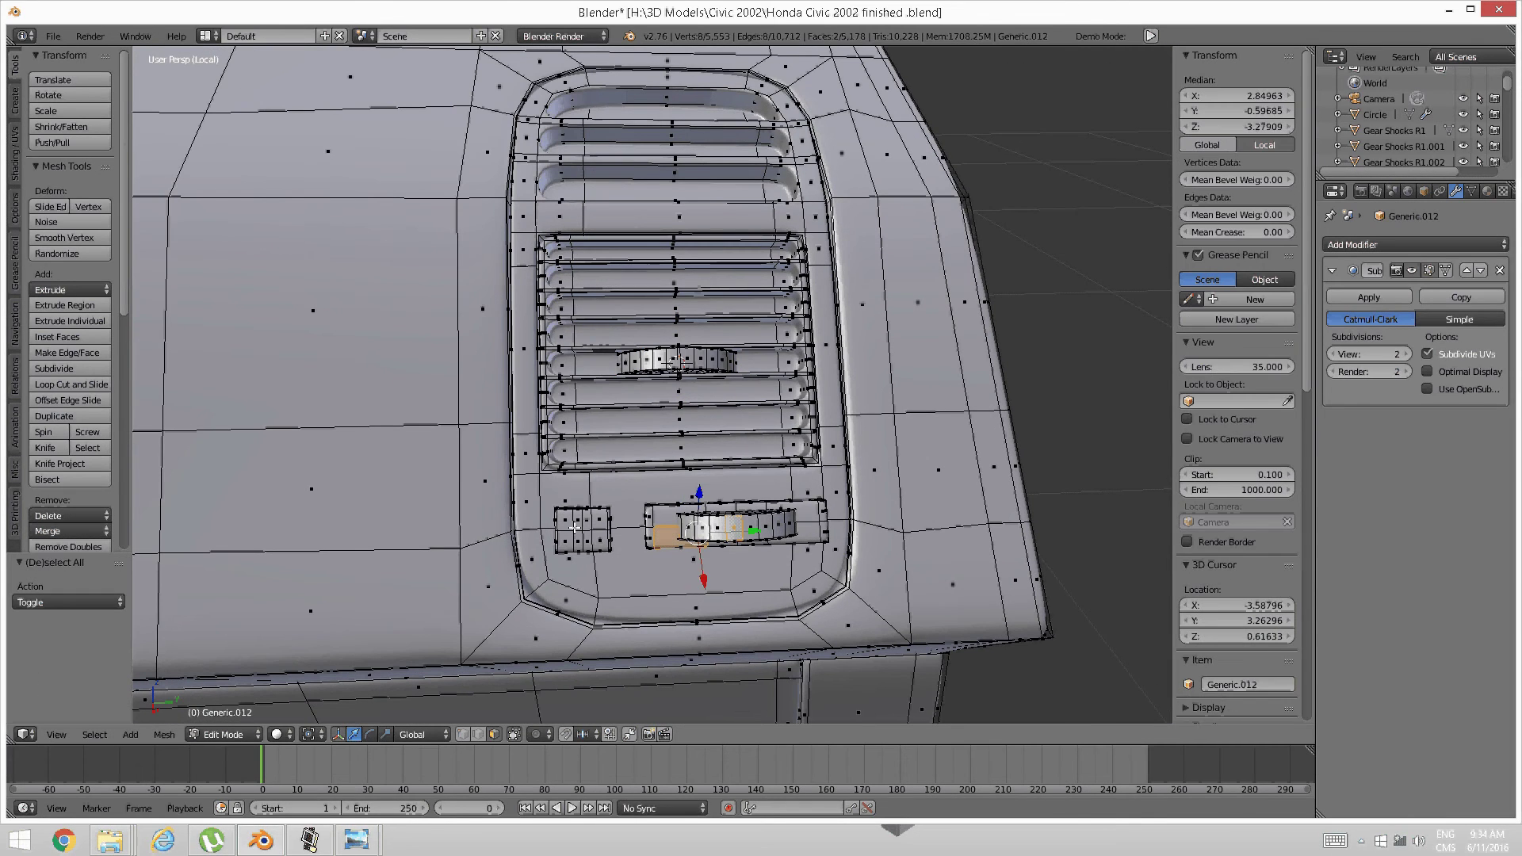
pyautogui.keyDown('shift'); pyautogui.rightClick(578, 526); pyautogui.keyUp('shift')
pyautogui.hotkey('ctrl', 'l')
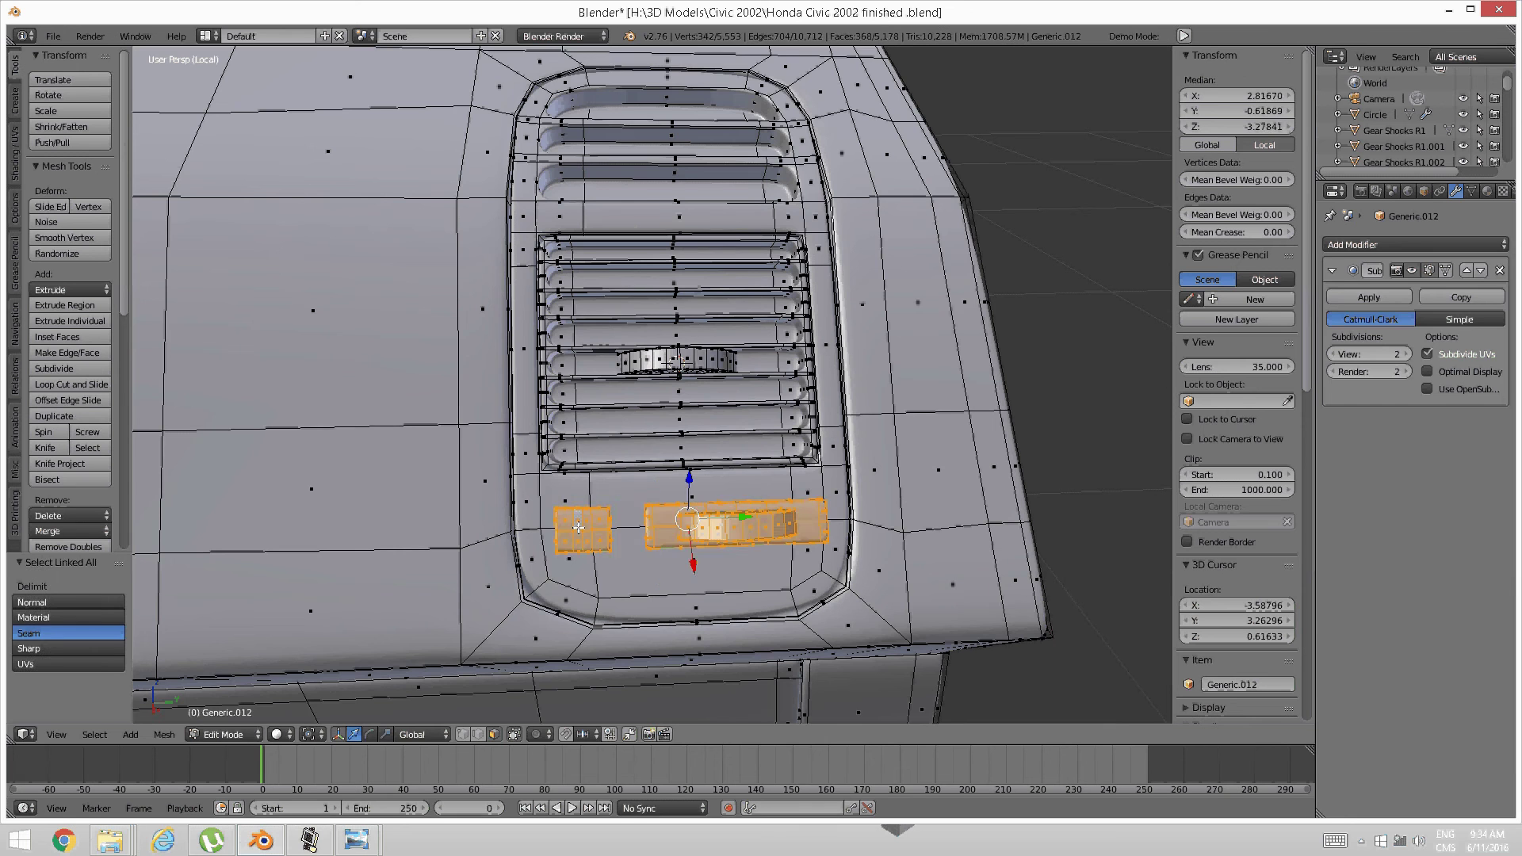
pyautogui.scroll(-8, 579, 527)
pyautogui.keyDown('shift'); pyautogui.moveTo(635, 490); pyautogui.dragTo(693, 510, button='middle'); pyautogui.keyUp('shift')
pyautogui.hotkey('shift', 'd')
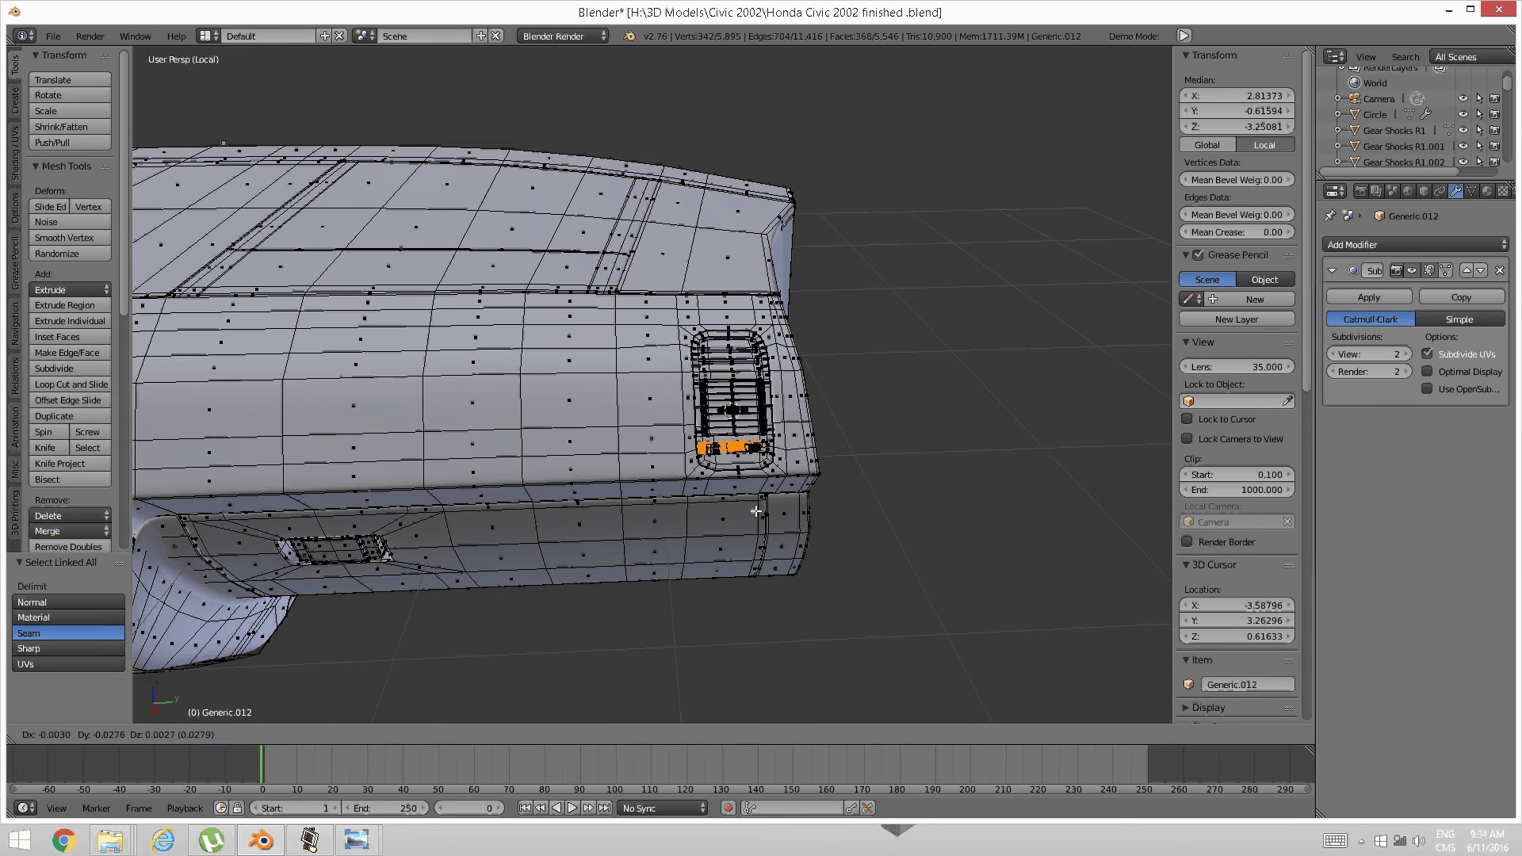
pyautogui.rightClick(632, 499)
pyautogui.moveTo(792, 449); pyautogui.dragTo(236, 461)
pyautogui.keyDown('shift'); pyautogui.moveTo(251, 483); pyautogui.dragTo(1141, 523, button='middle'); pyautogui.keyUp('shift')
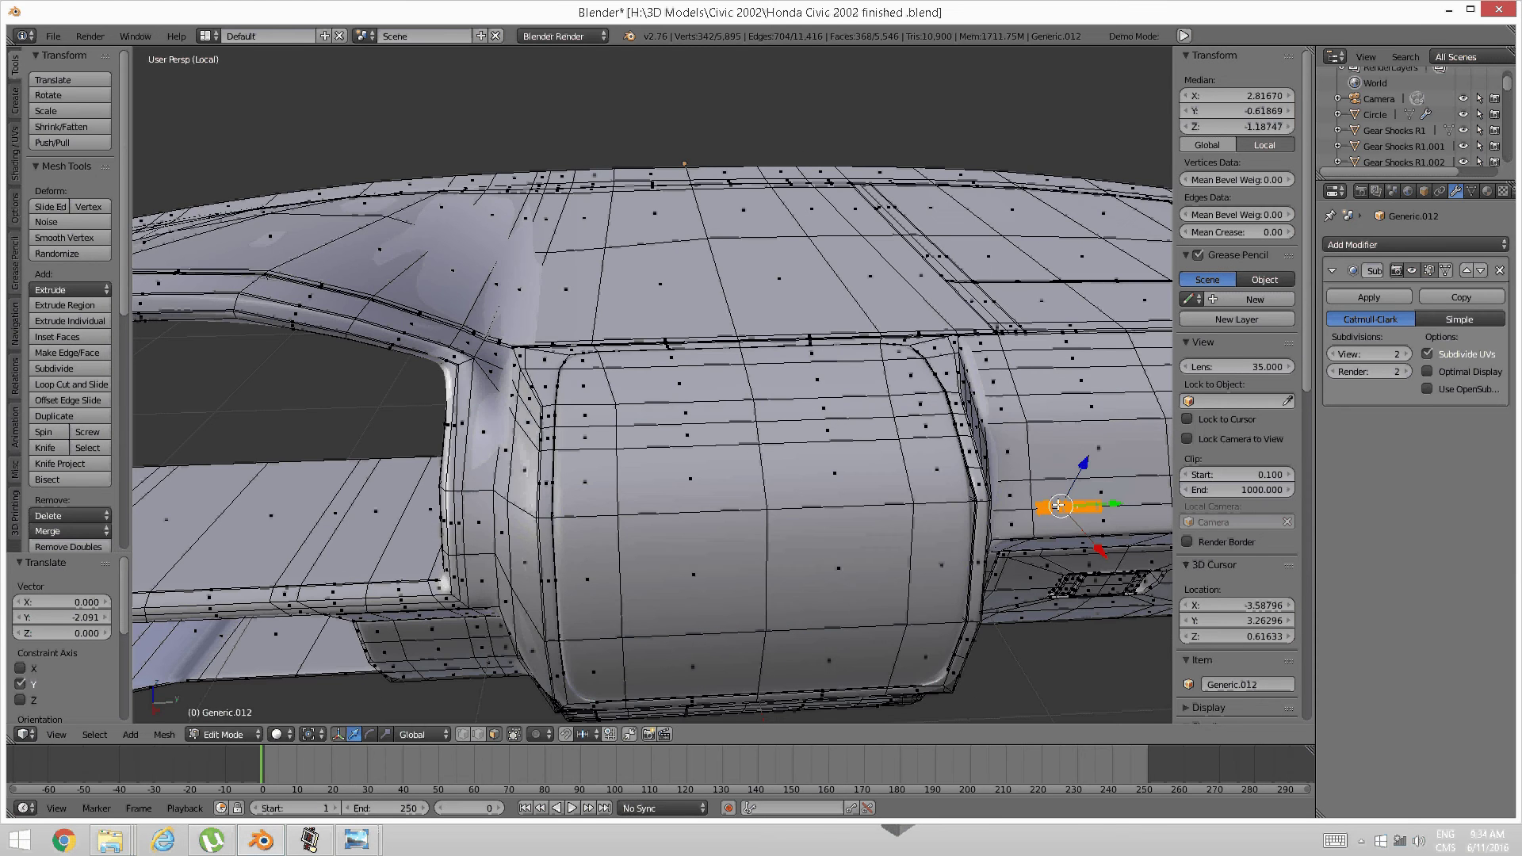
# Move the copied wheel, bezel and short block along global Y by -3.093 and then about -1.47 to the far vent
pyautogui.moveTo(1114, 504); pyautogui.dragTo(281, 539)
pyautogui.keyDown('shift'); pyautogui.moveTo(257, 557); pyautogui.dragTo(965, 533, button='middle'); pyautogui.keyUp('shift')
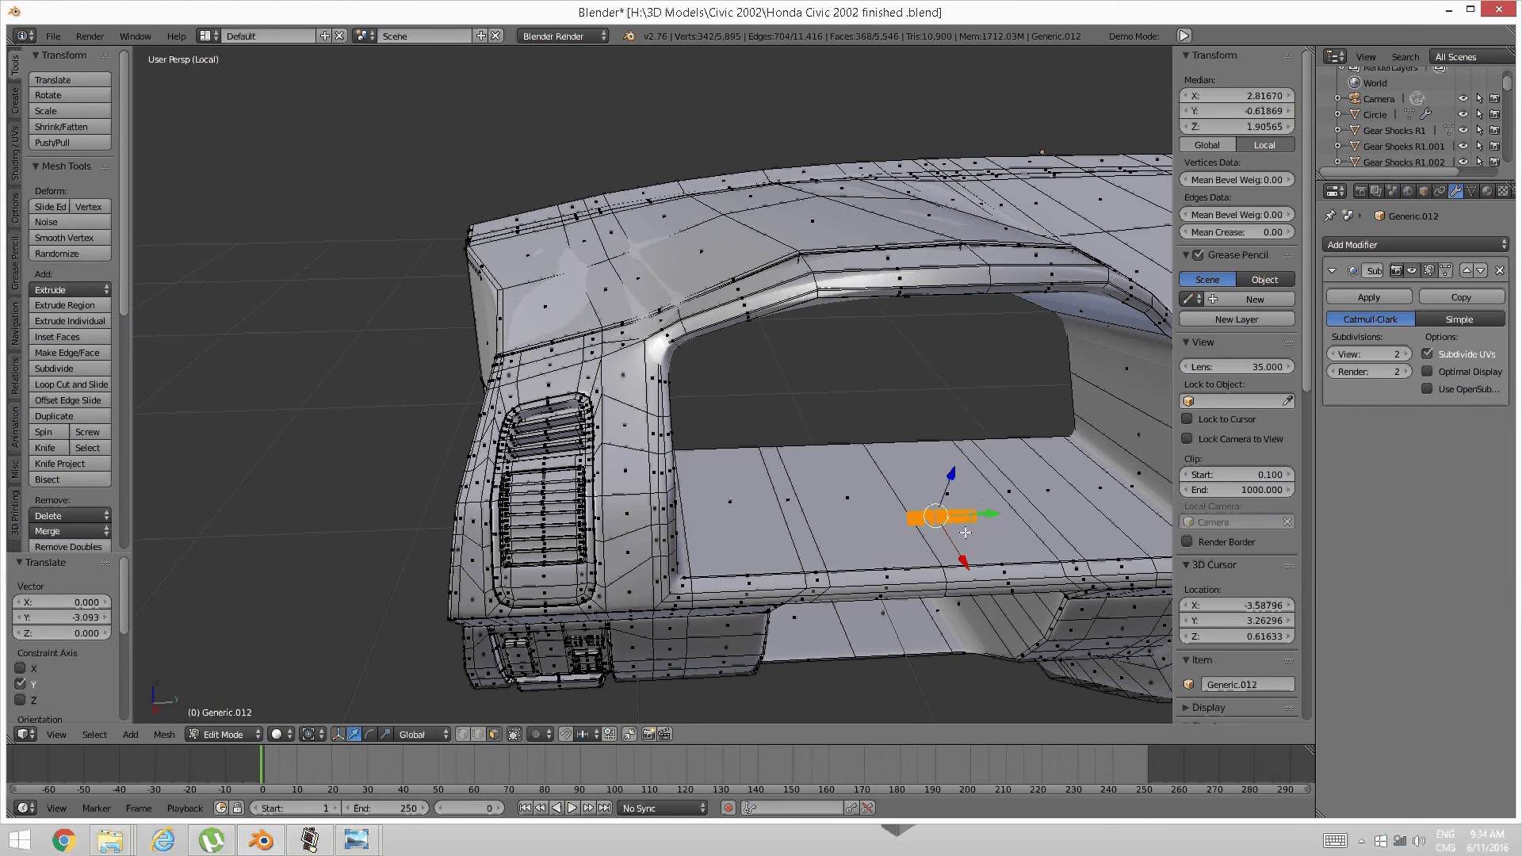
pyautogui.moveTo(985, 513); pyautogui.dragTo(536, 527)
pyautogui.keyDown('shift'); pyautogui.moveTo(536, 527); pyautogui.dragTo(647, 433, button='middle'); pyautogui.keyUp('shift')
# Bring the copied controls out in front of the far vent's lower panel, 0.219 along global X and 0.108 along Y
pyautogui.scroll(4, 624, 461)
pyautogui.moveTo(647, 454); pyautogui.dragTo(775, 495)
pyautogui.moveTo(812, 500); pyautogui.dragTo(718, 446, button='middle')
pyautogui.scroll(5, 587, 406)
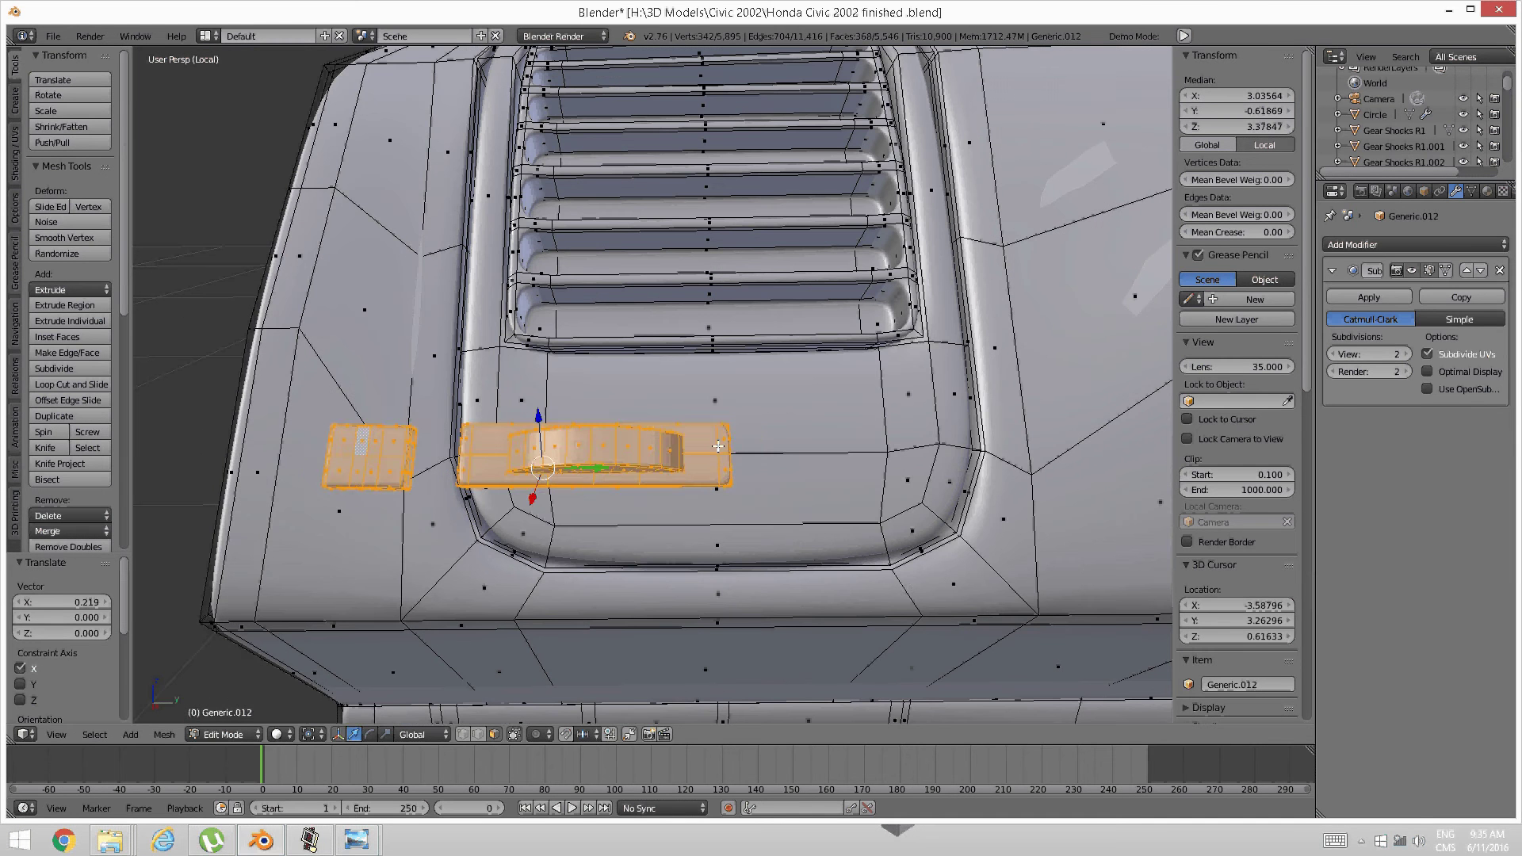
pyautogui.moveTo(600, 467); pyautogui.dragTo(786, 482)
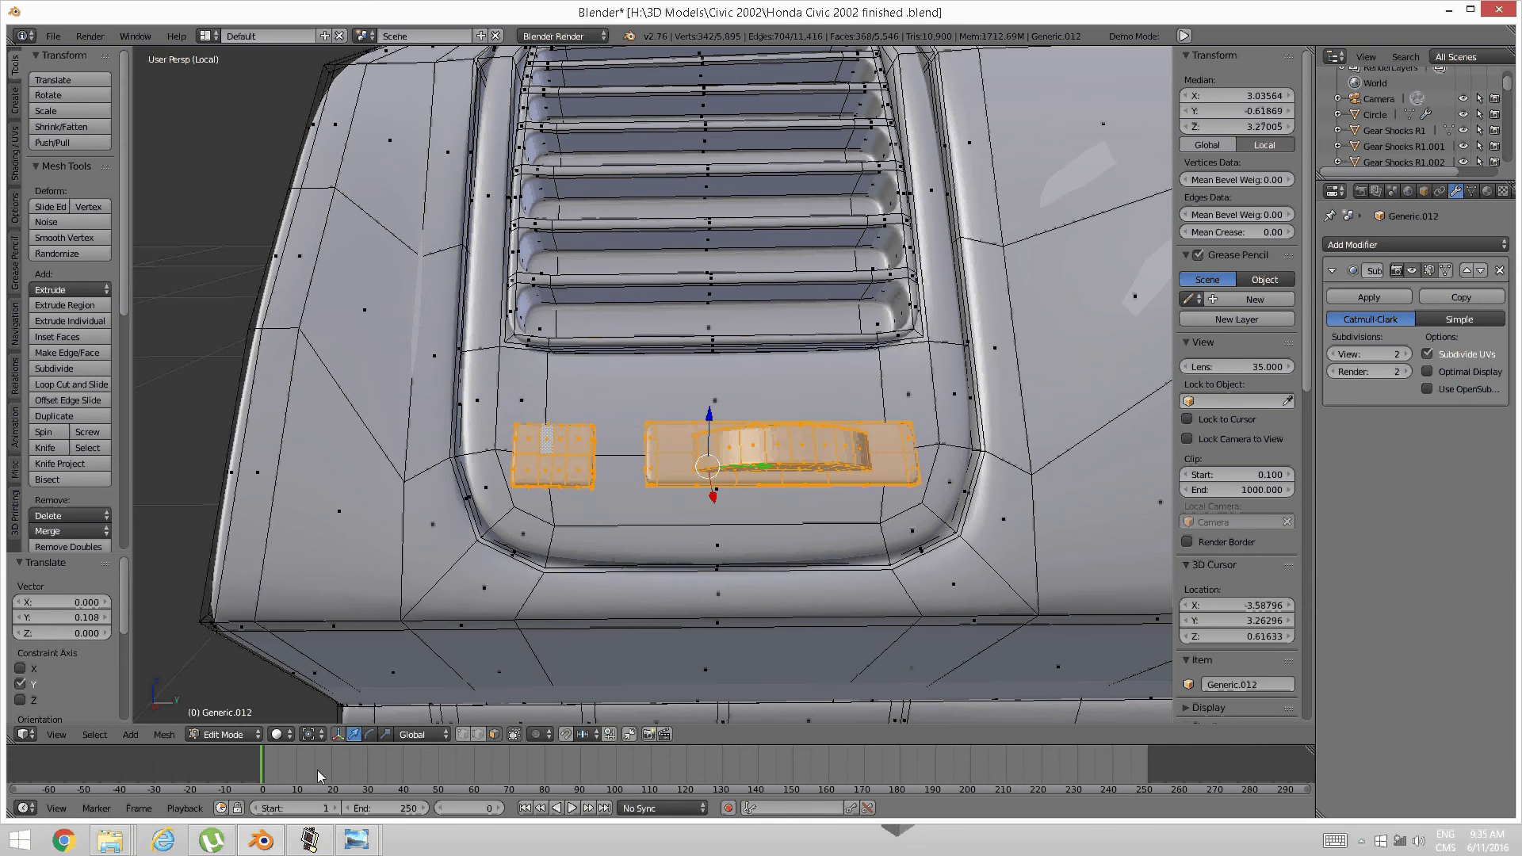
# Compare the vent controls with dashboard photo 51716388.jpg and shift the copied parts -0.035 along global Y
pyautogui.click(355, 845)
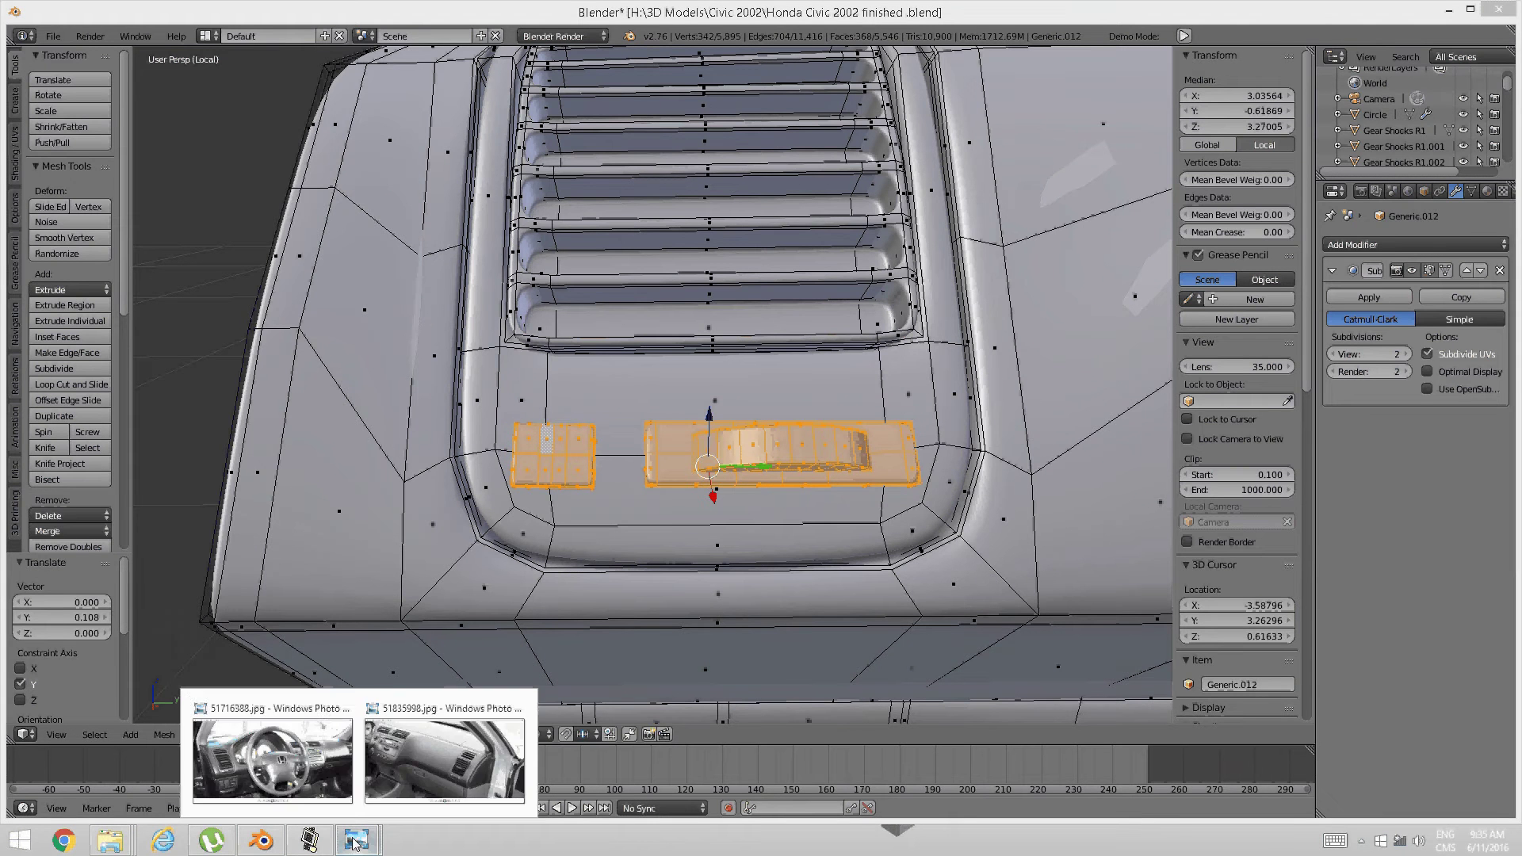
pyautogui.click(303, 767)
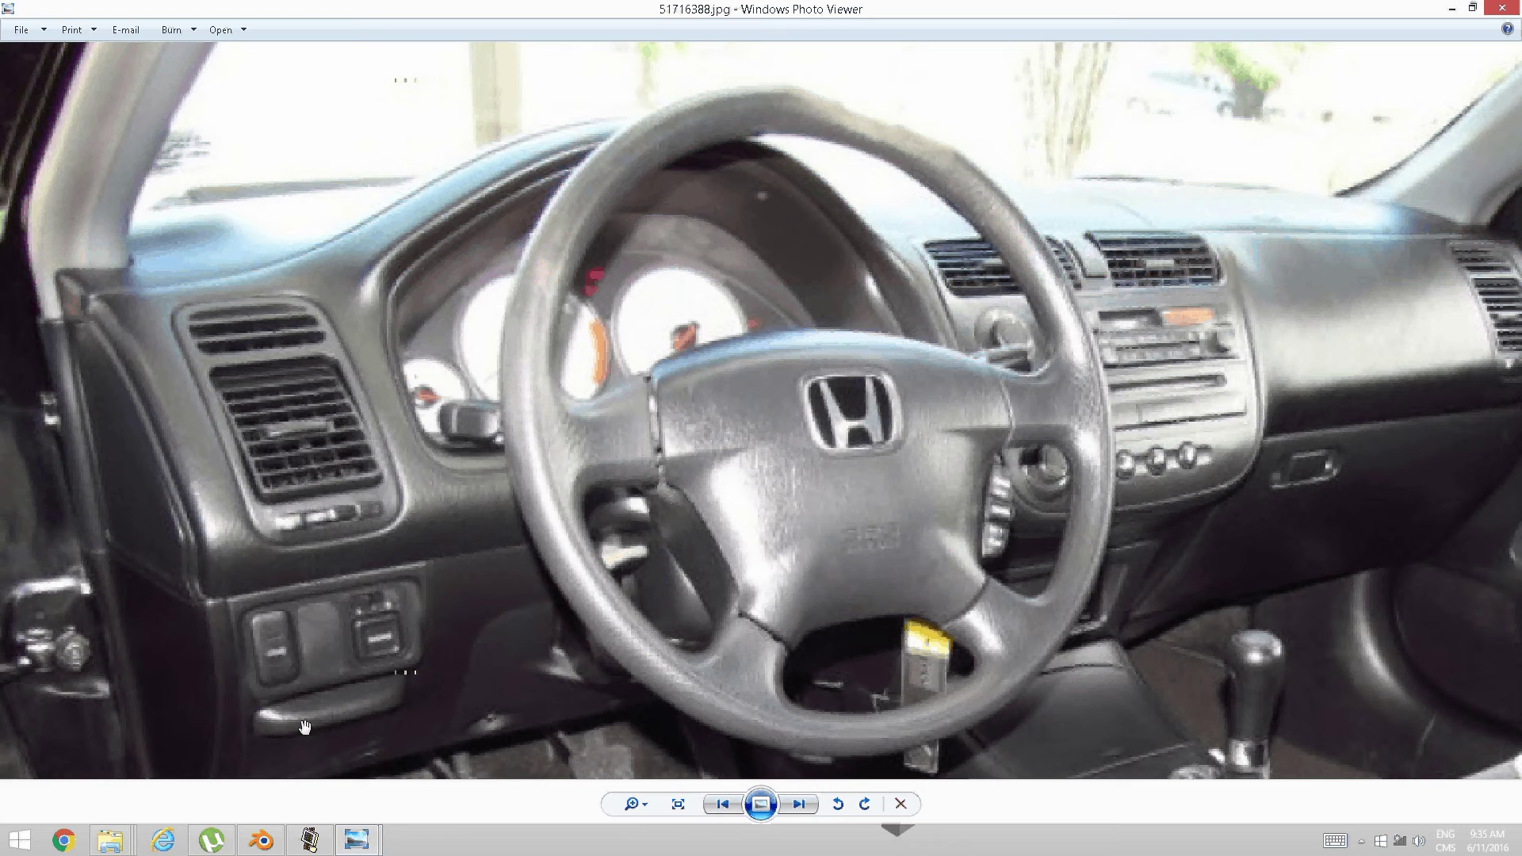
pyautogui.click(321, 839)
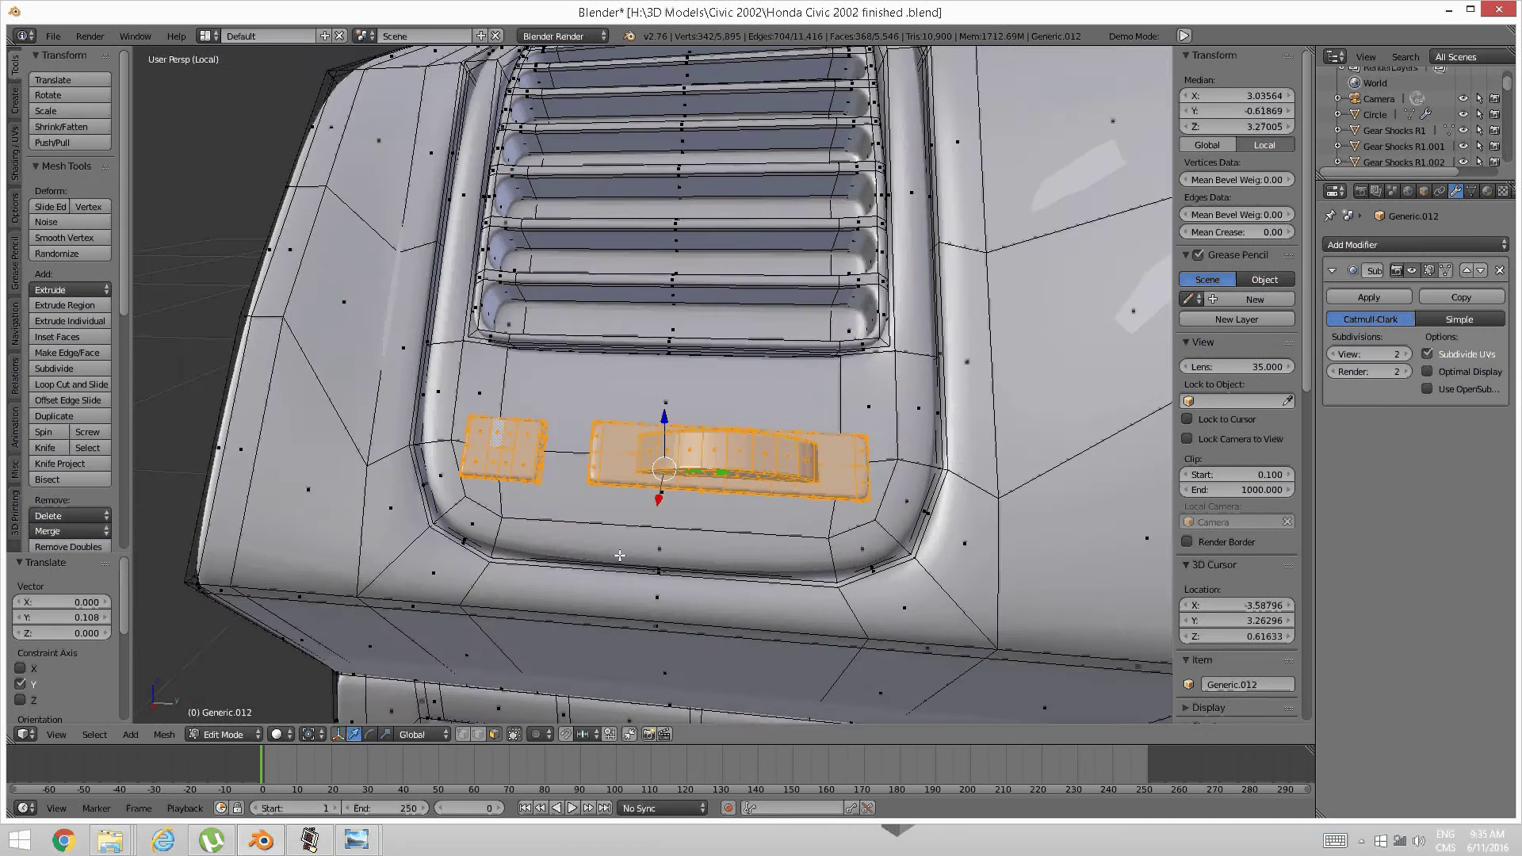
pyautogui.scroll(3, 632, 535)
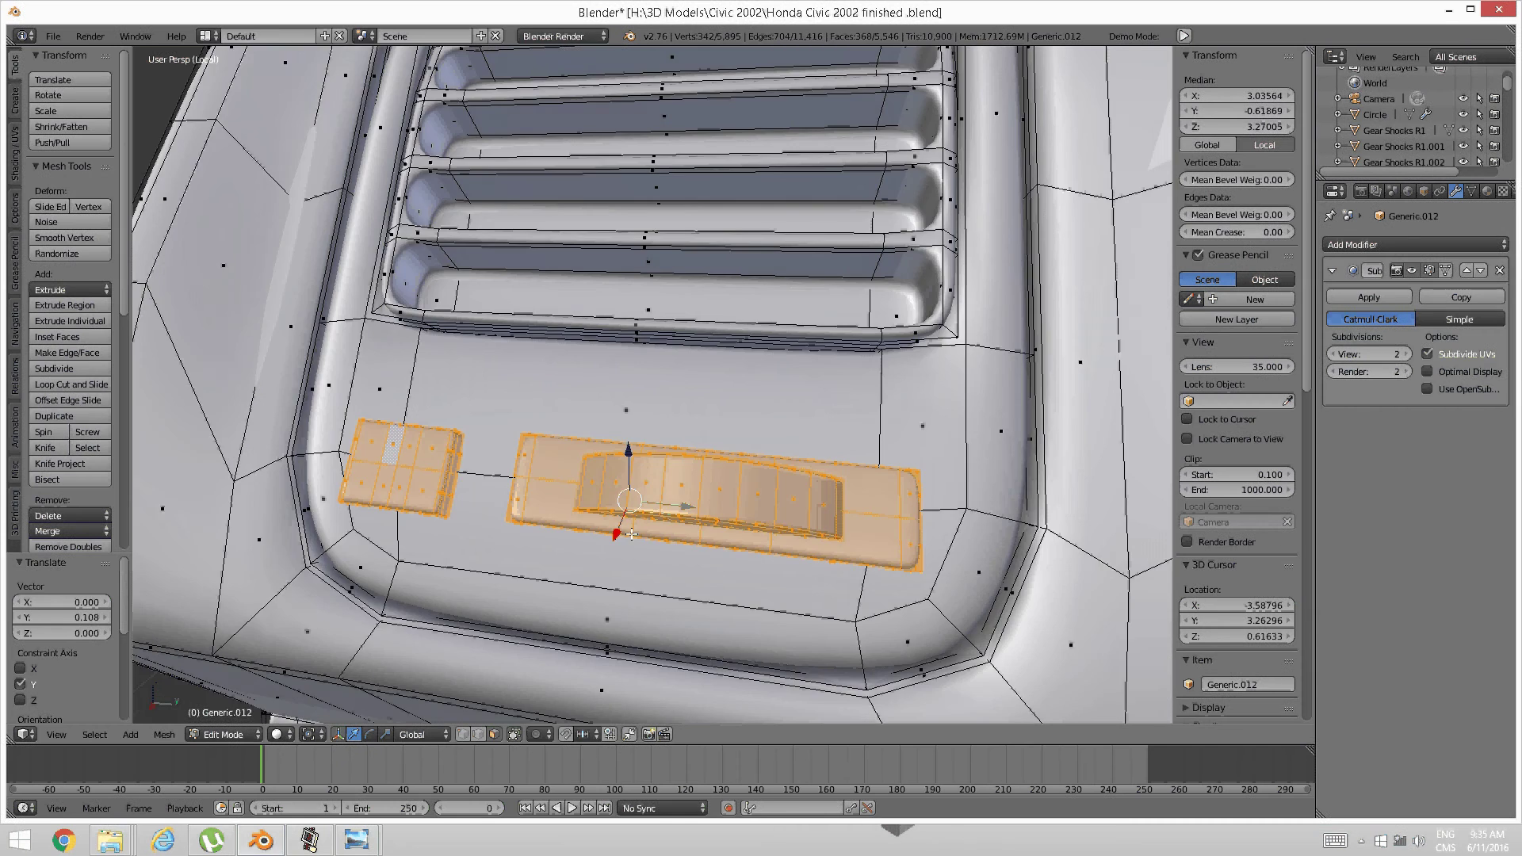
pyautogui.moveTo(632, 534); pyautogui.dragTo(664, 543, button='middle')
pyautogui.press('g')
pyautogui.press('z')
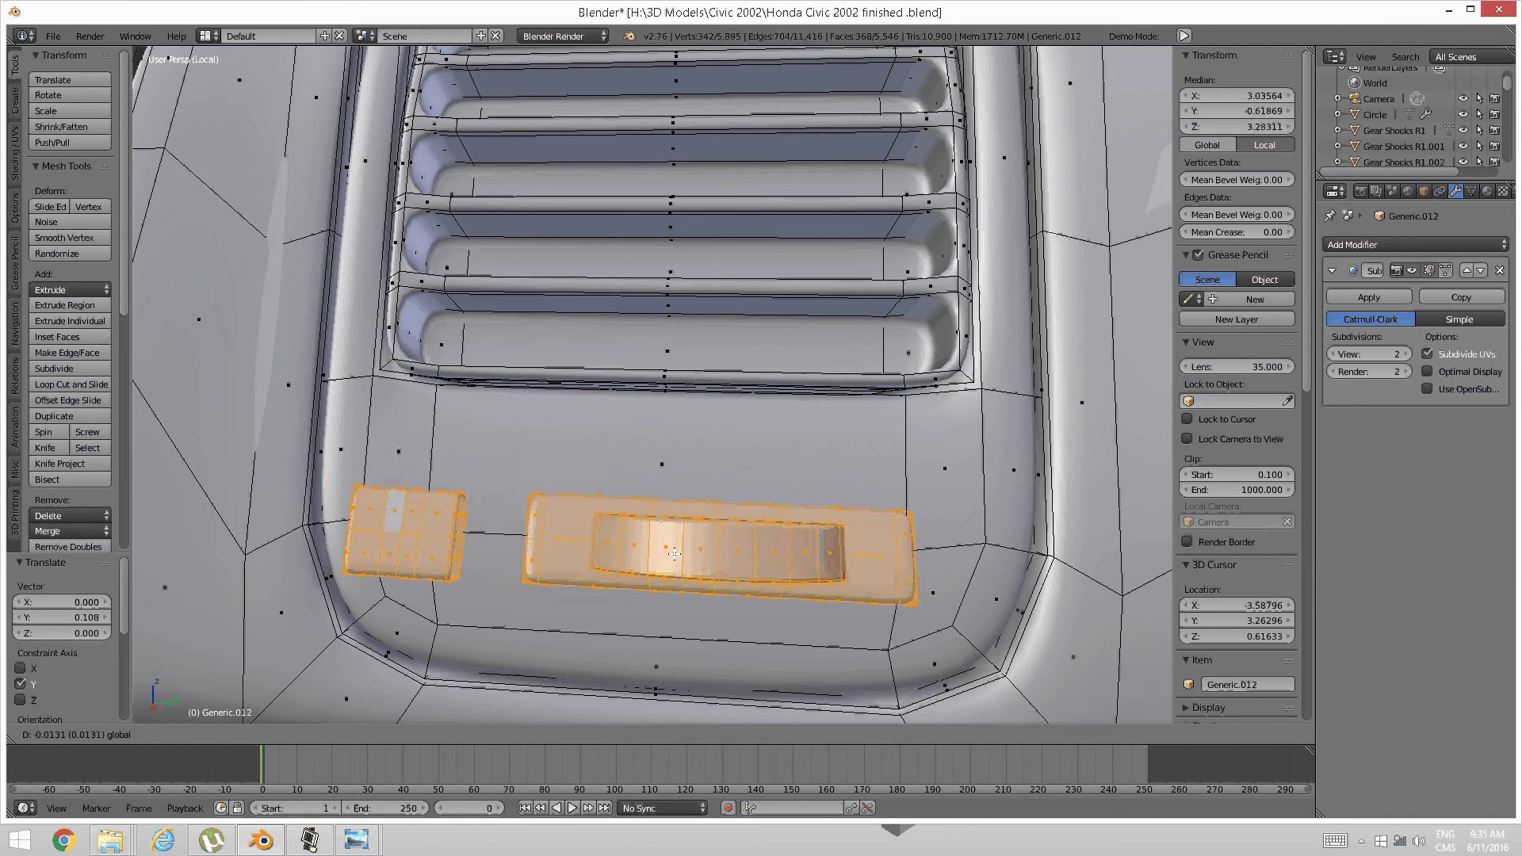
pyautogui.click(641, 559)
# Select the linked short block beside the copied bezel and delete its faces
pyautogui.rightClick(328, 516)
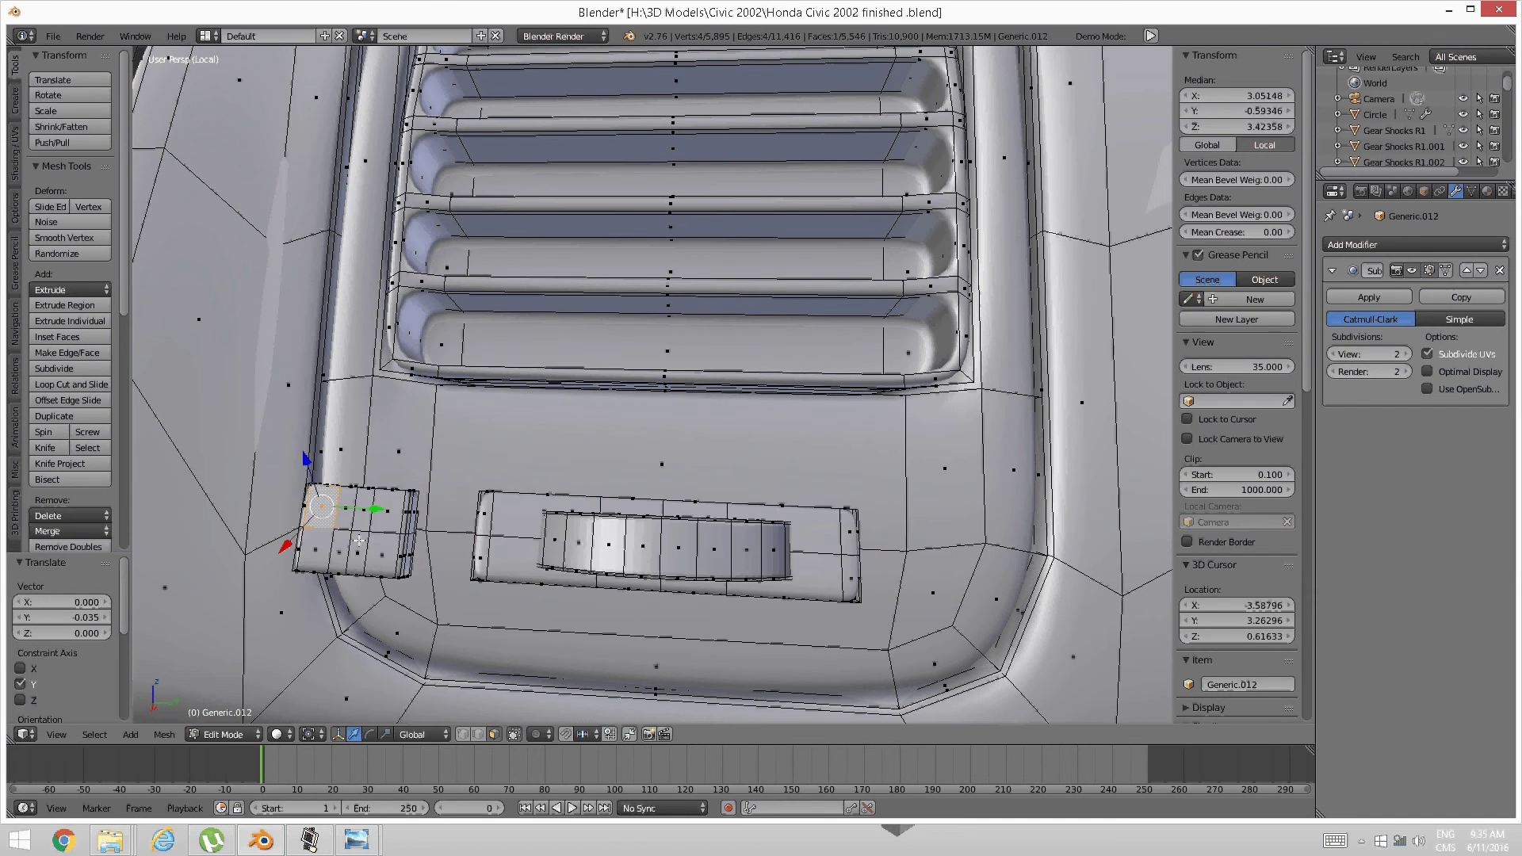
pyautogui.hotkey('ctrl', 'l')
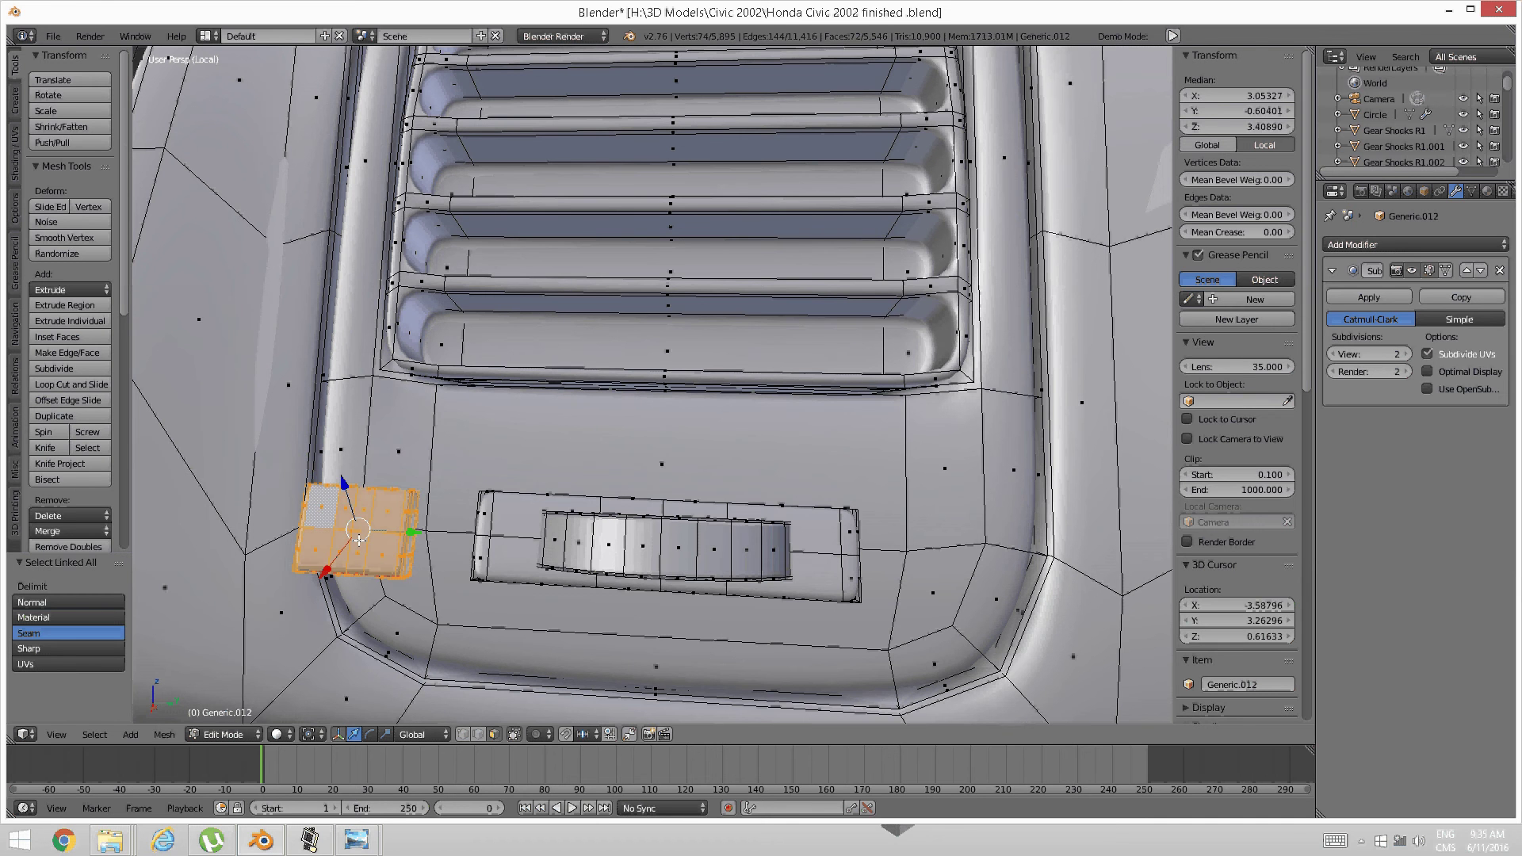
pyautogui.press('x')
pyautogui.click(438, 557)
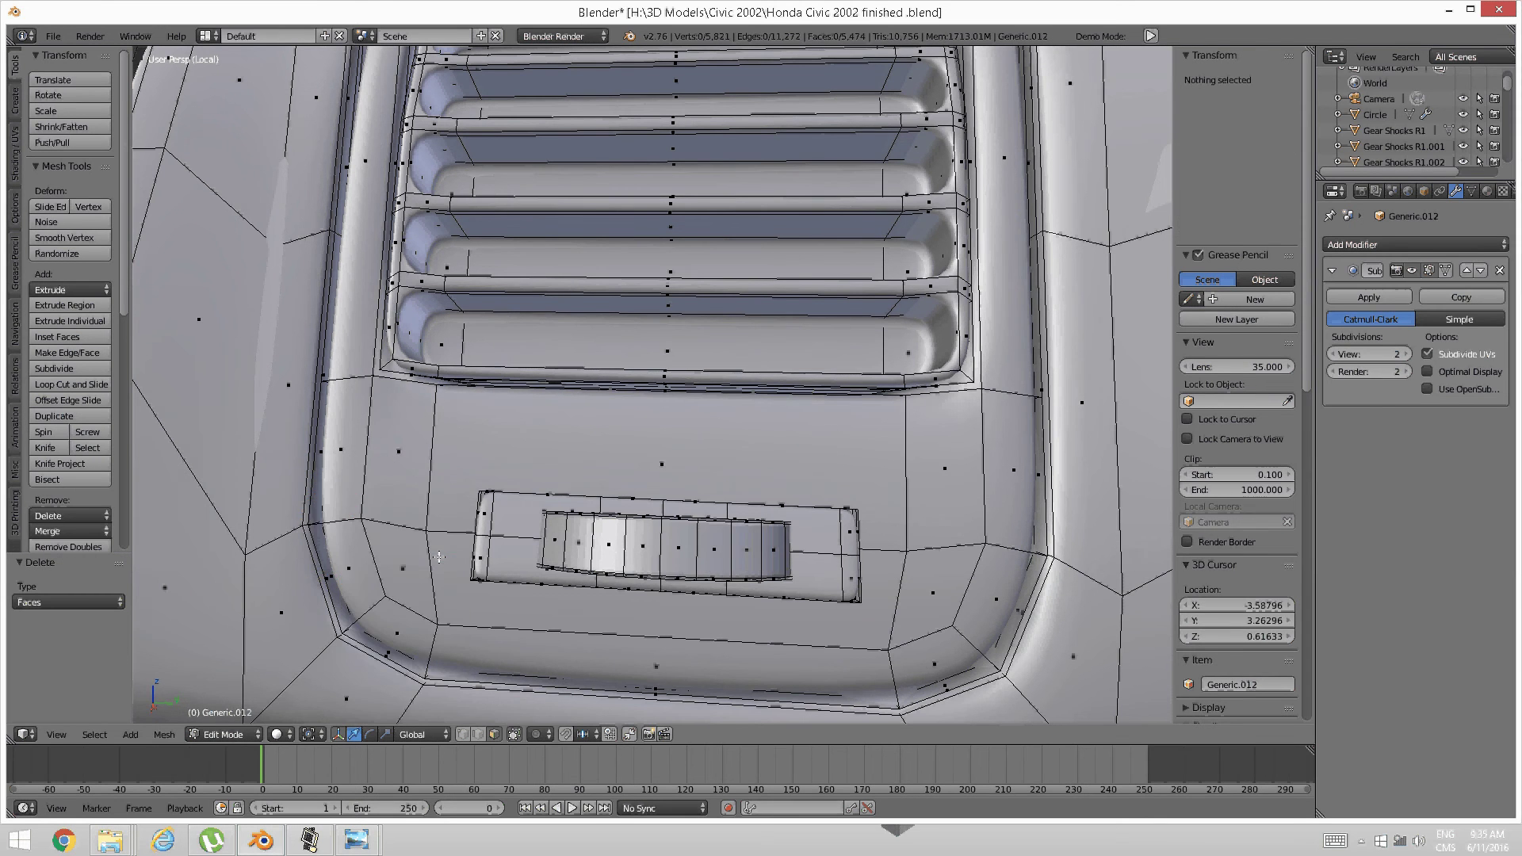
# Select the linked wheel and bezel below the far vent and raise them about 0.017 along global Z
pyautogui.moveTo(438, 557); pyautogui.dragTo(448, 554, button='middle')
pyautogui.rightClick(505, 561)
pyautogui.rightClick(568, 529)
pyautogui.keyDown('shift'); pyautogui.rightClick(625, 534); pyautogui.keyUp('shift')
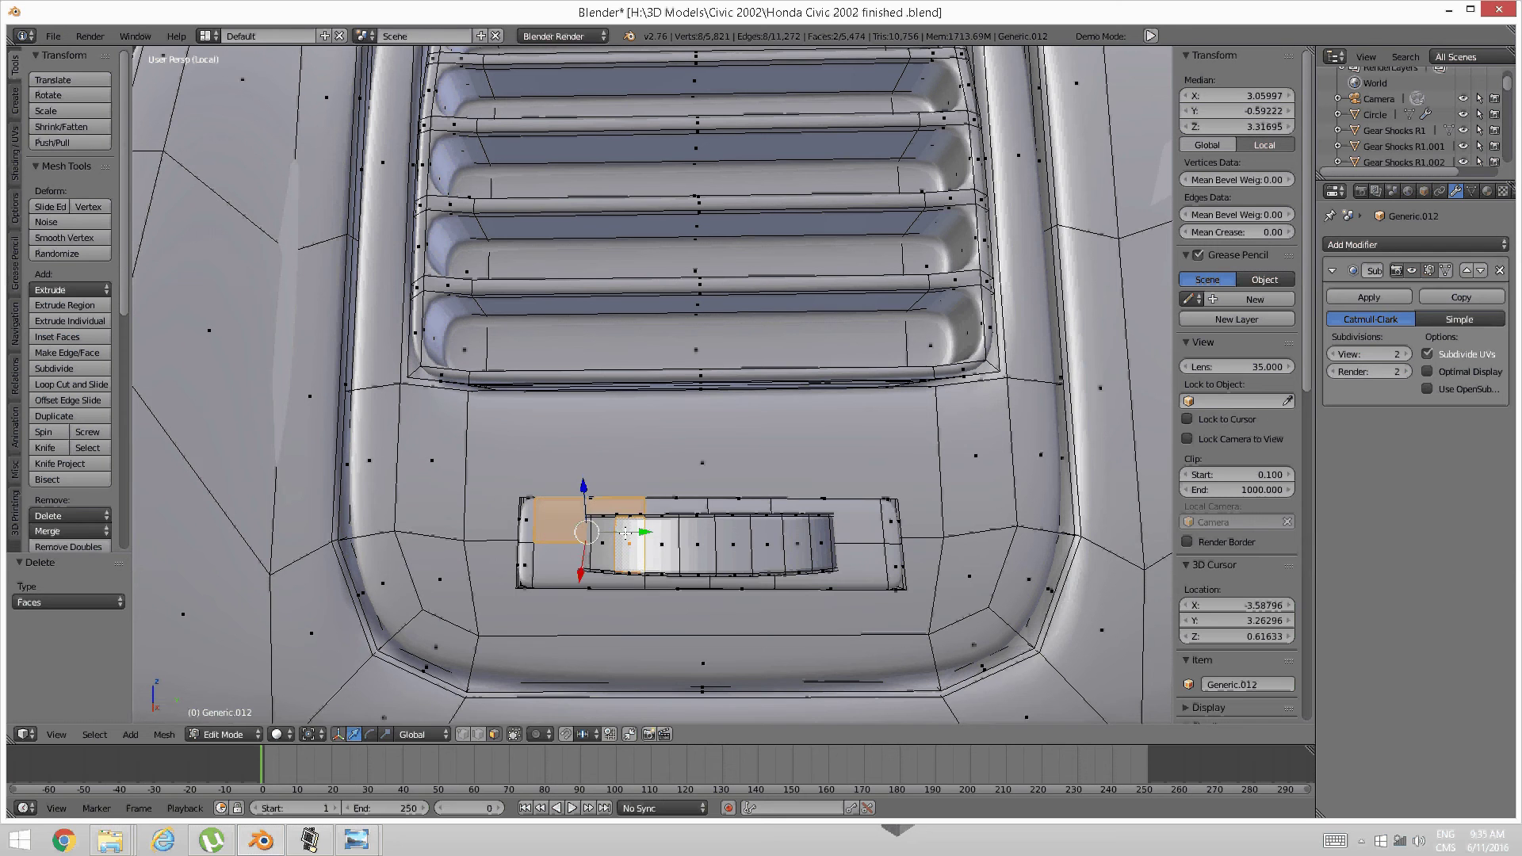
pyautogui.hotkey('ctrl', 'l')
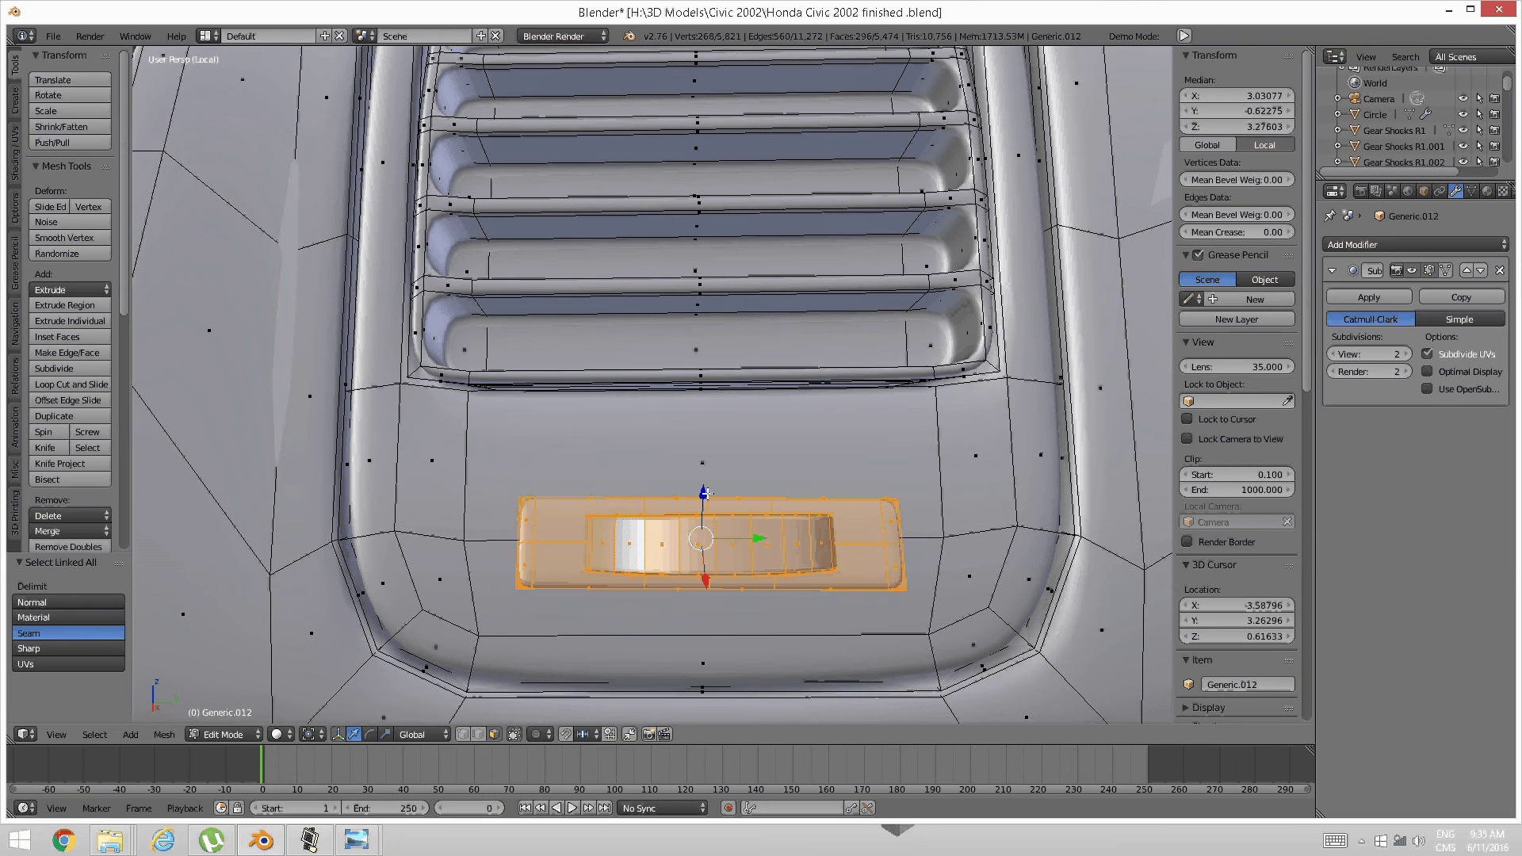
pyautogui.moveTo(705, 493); pyautogui.dragTo(706, 462)
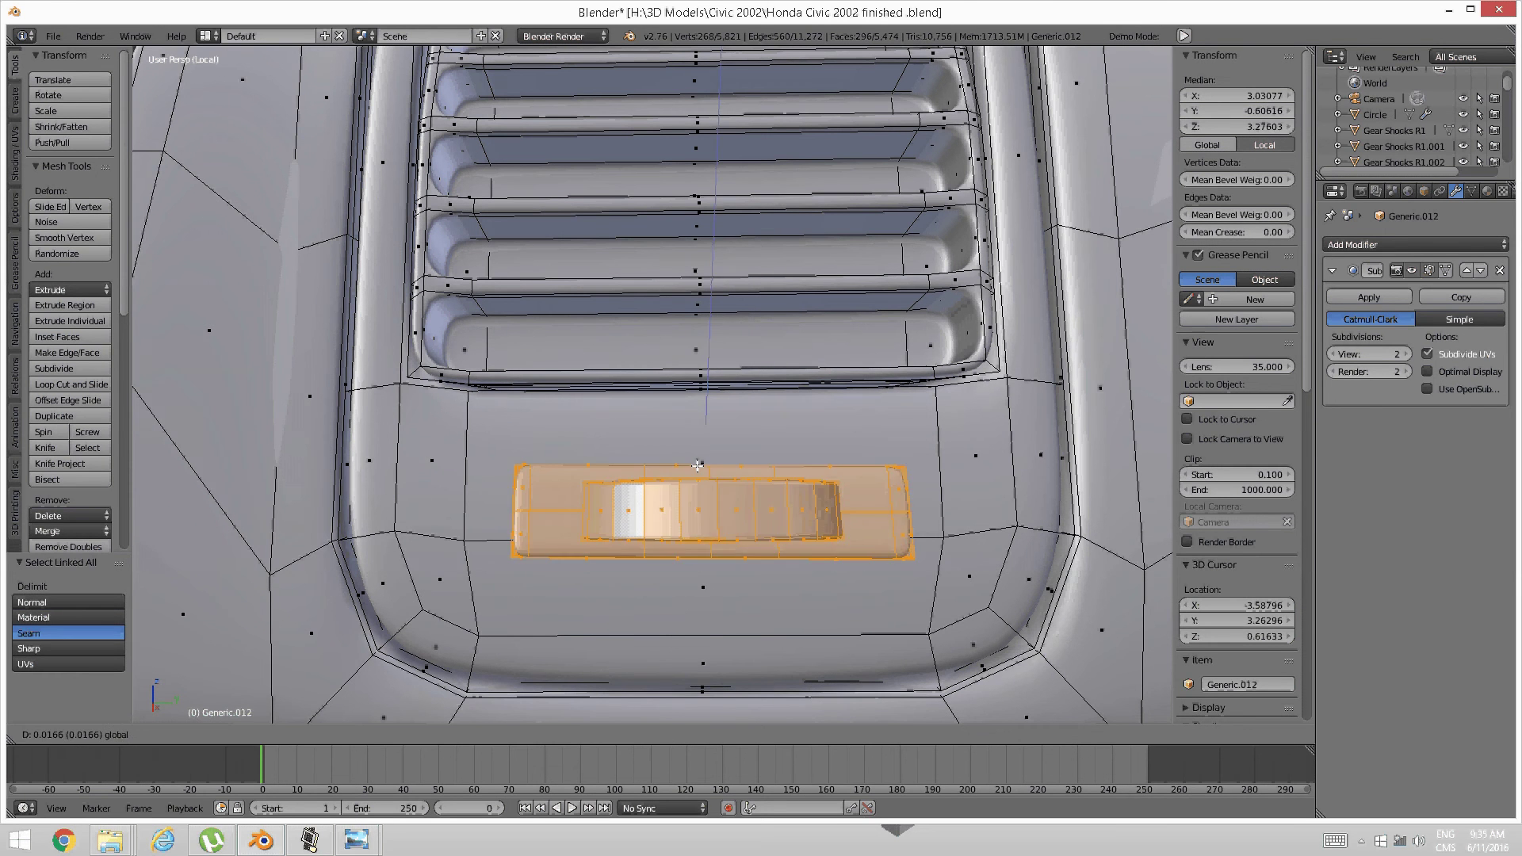
# Sink the wheel and bezel into the vent panel, -0.012 and -0.003 along global X and -0.001 along Z
pyautogui.moveTo(706, 461); pyautogui.dragTo(458, 554, button='middle')
pyautogui.scroll(3, 553, 516)
pyautogui.moveTo(447, 506); pyautogui.dragTo(484, 490)
pyautogui.moveTo(507, 468); pyautogui.dragTo(578, 416, button='middle')
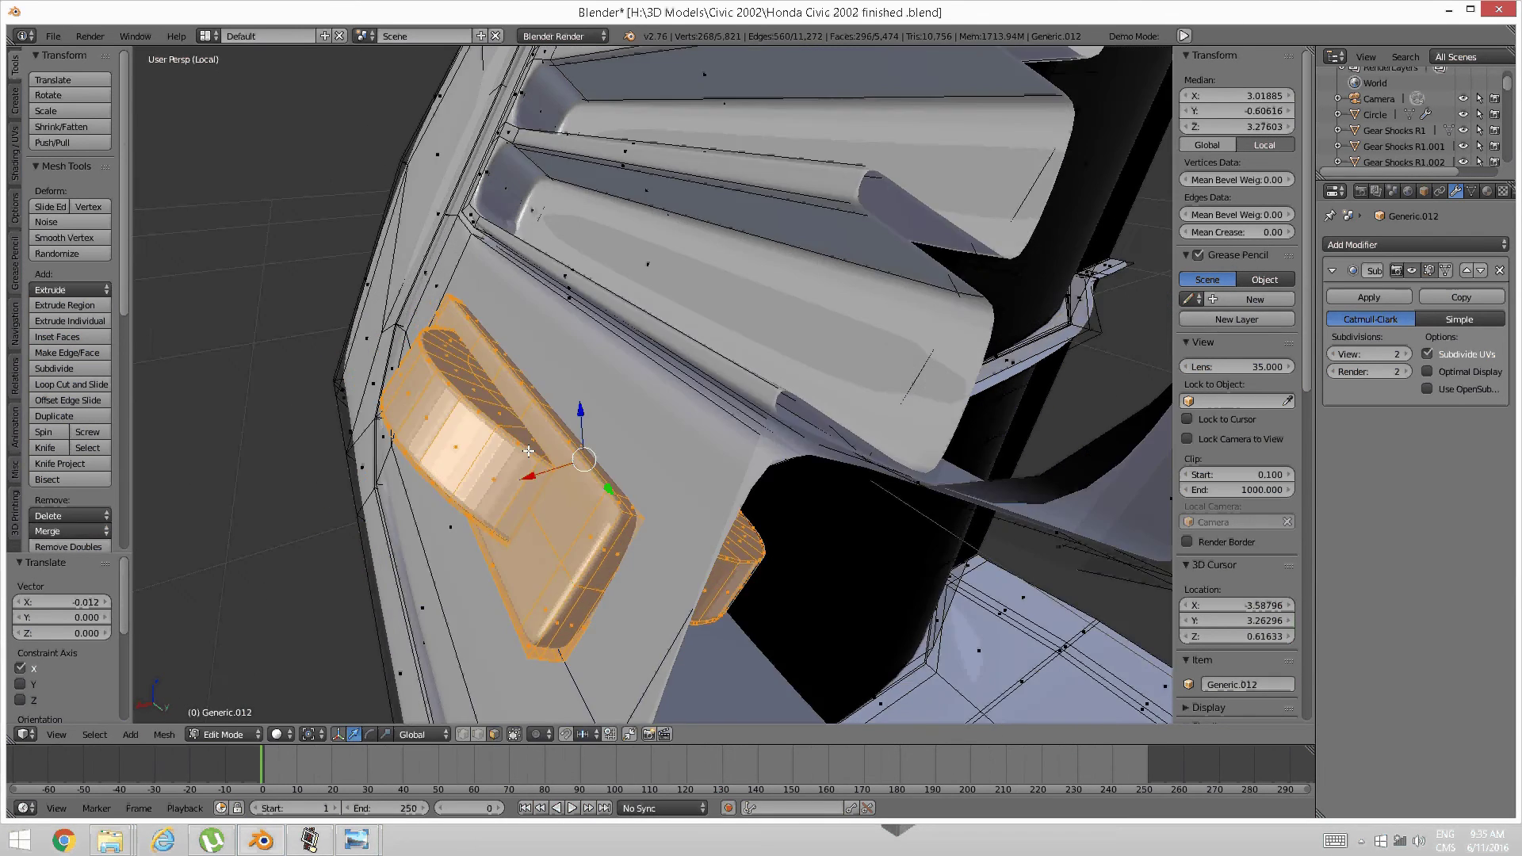
pyautogui.moveTo(578, 413); pyautogui.dragTo(579, 418)
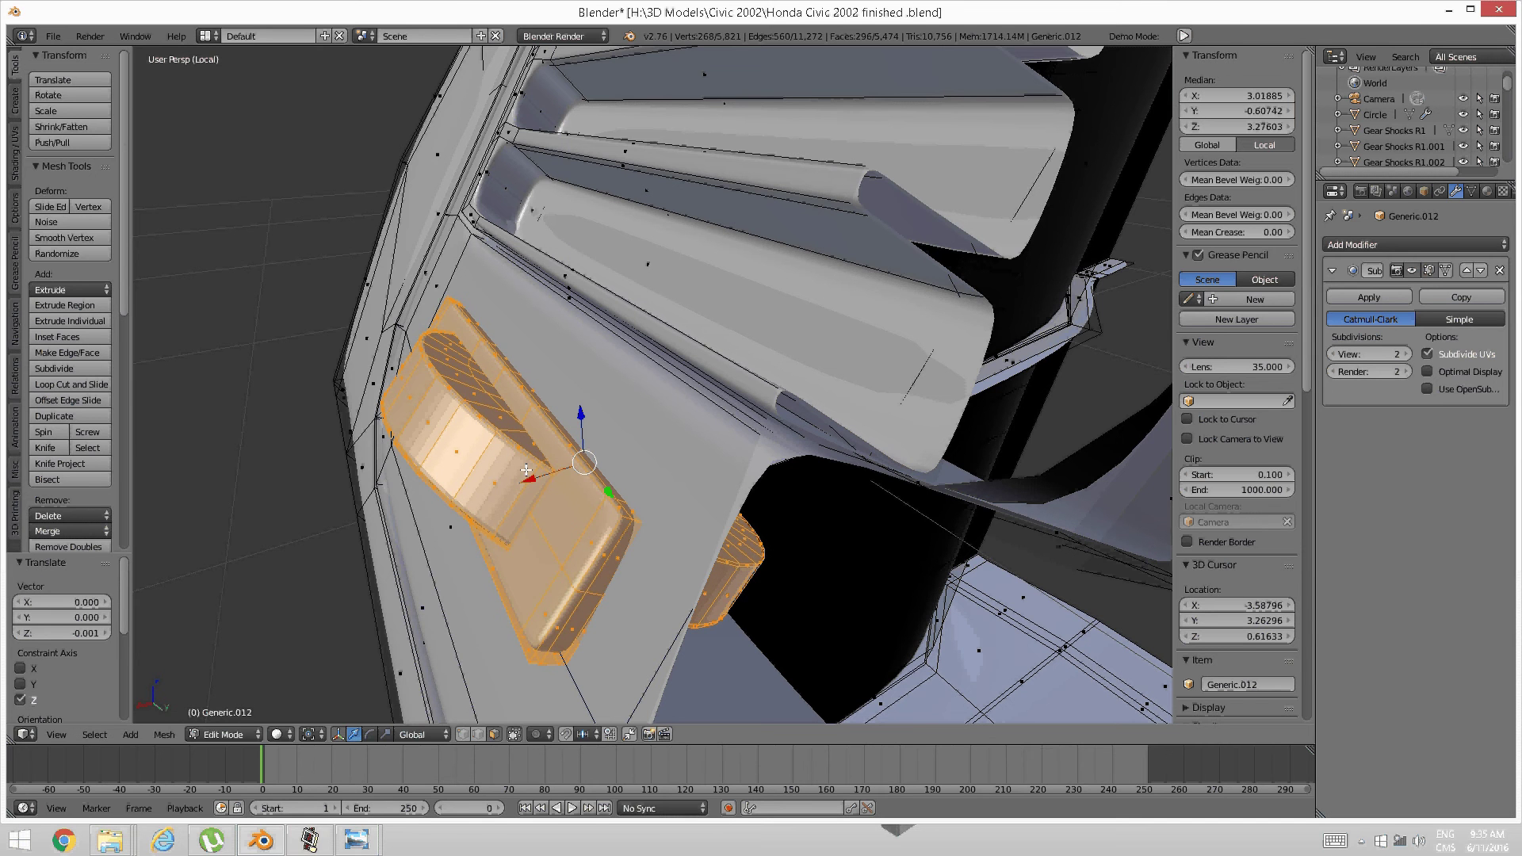
pyautogui.moveTo(528, 479); pyautogui.dragTo(535, 477)
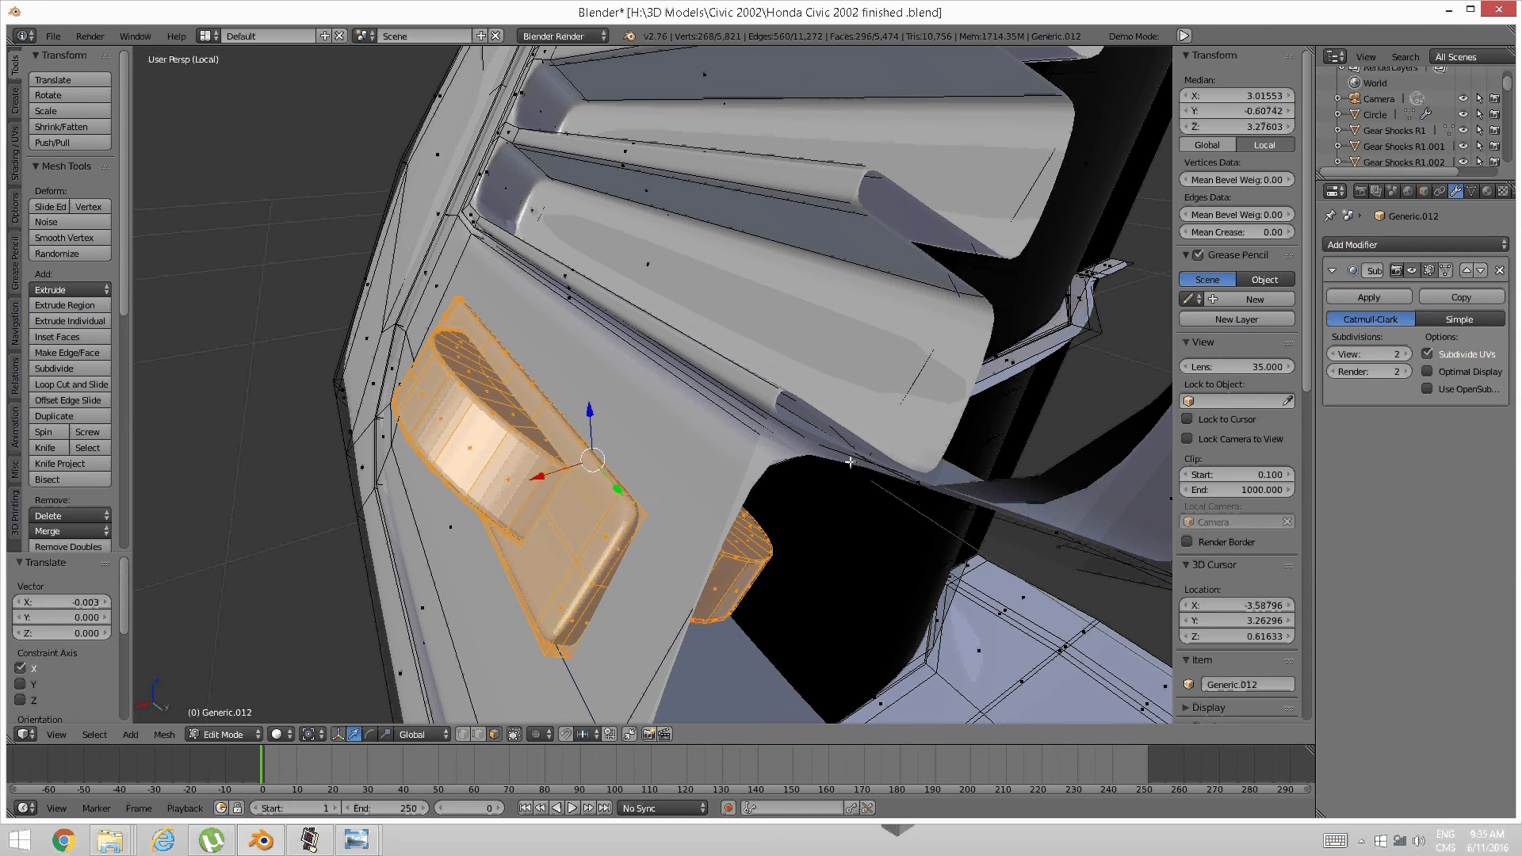
# Rotate the wheel and bezel 7.02° around global Y to match the panel slope and scale them by 1.163
pyautogui.press('r')
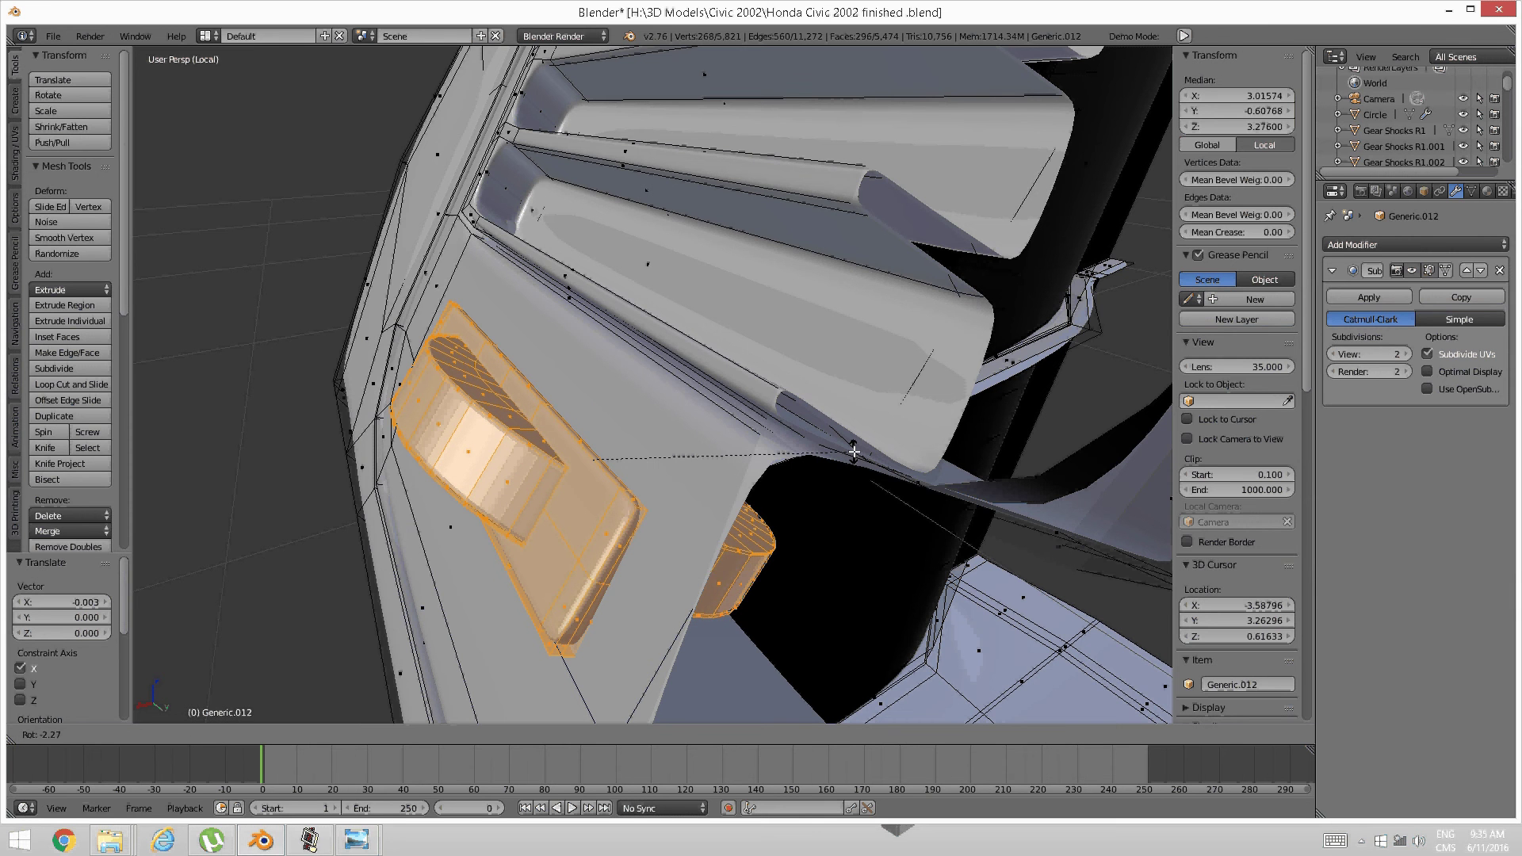
pyautogui.press('y')
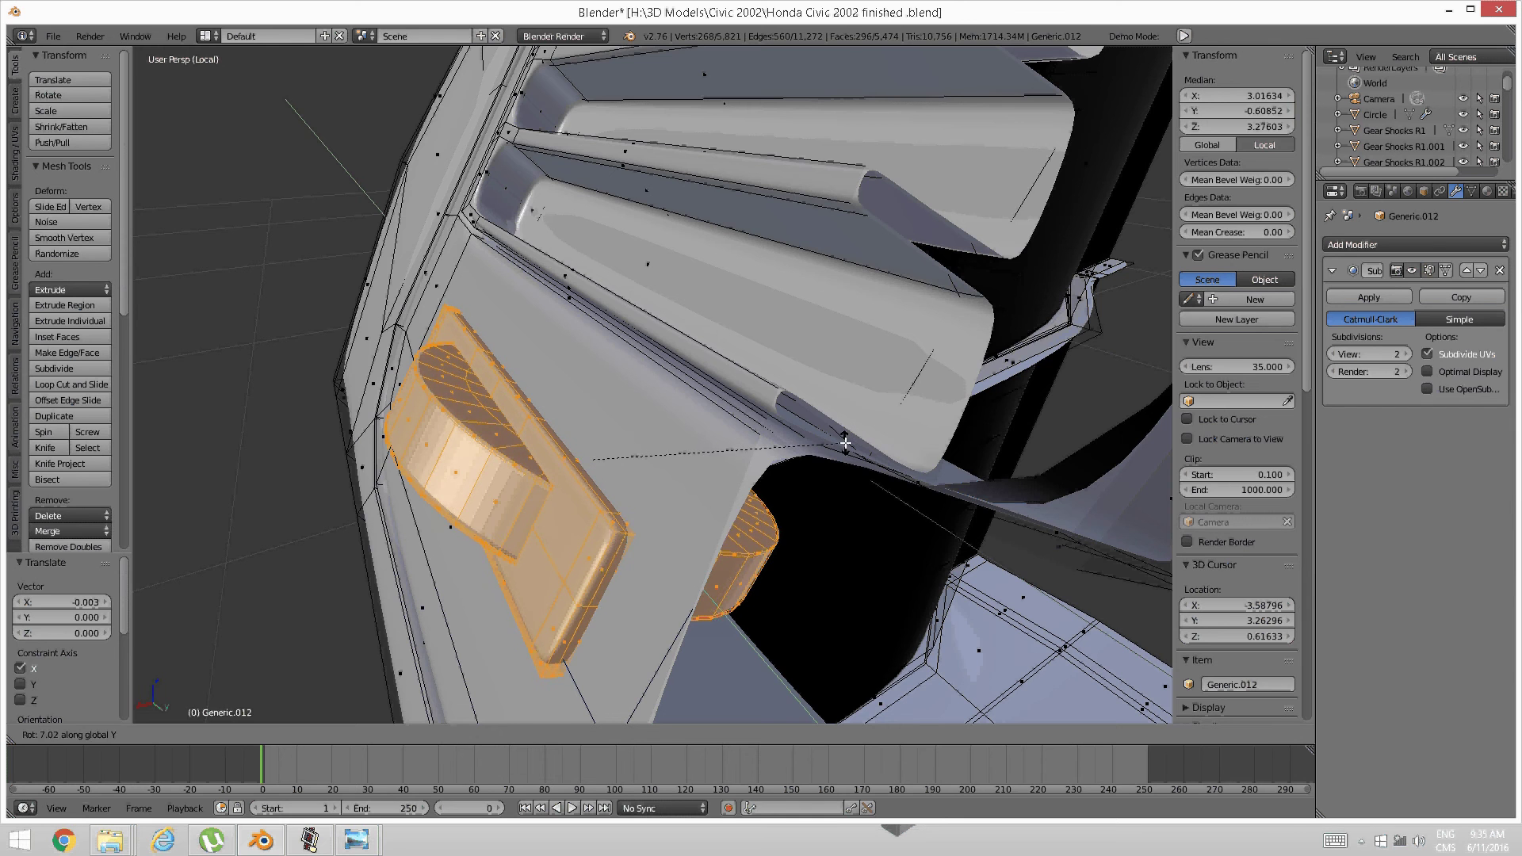
pyautogui.click(845, 450)
pyautogui.moveTo(602, 483); pyautogui.dragTo(764, 464, button='middle')
pyautogui.press('s')
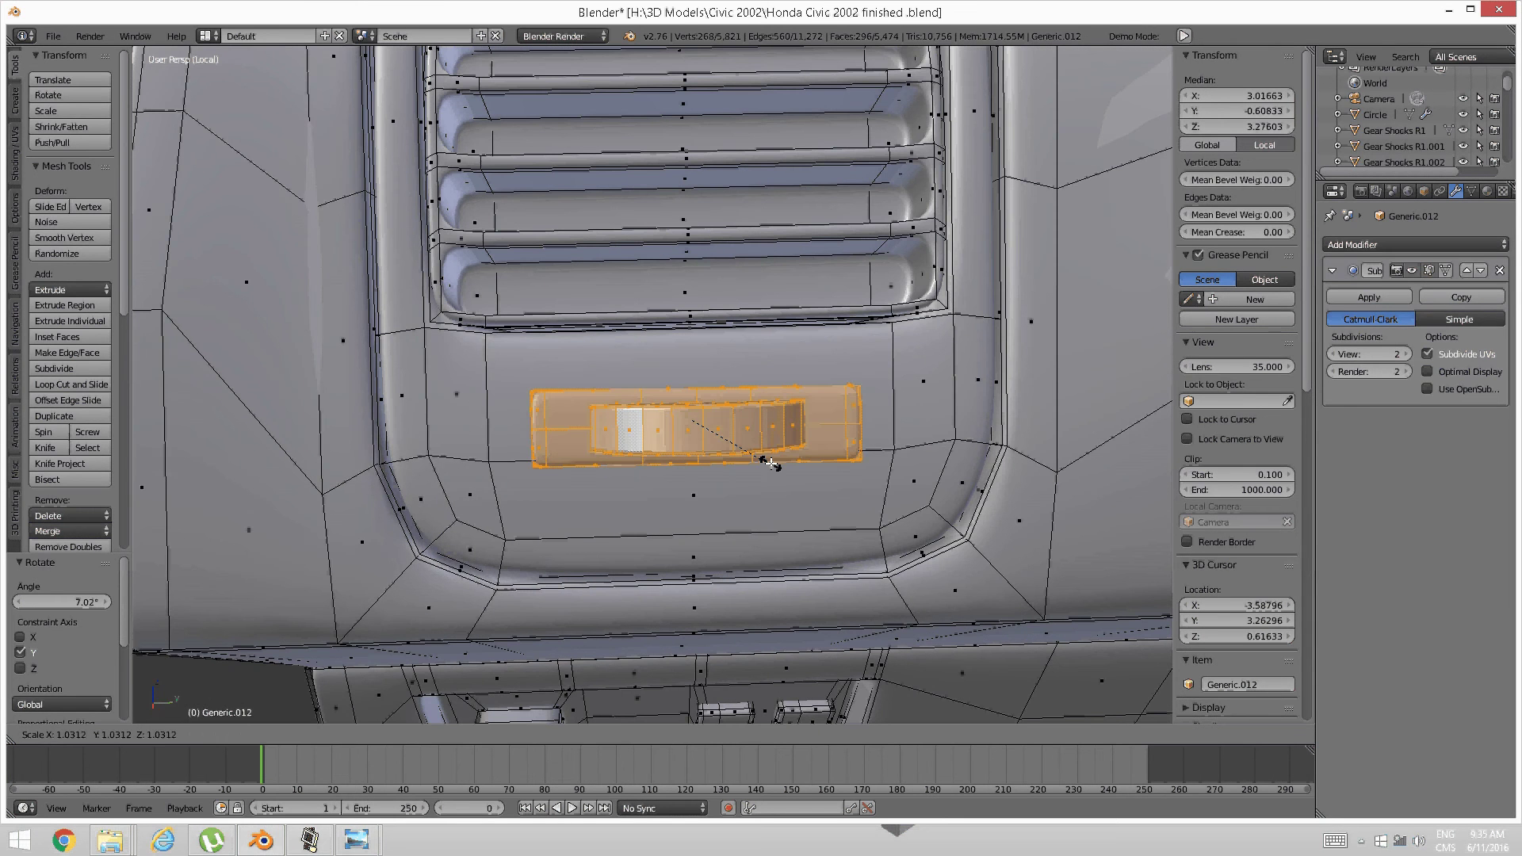
pyautogui.click(781, 465)
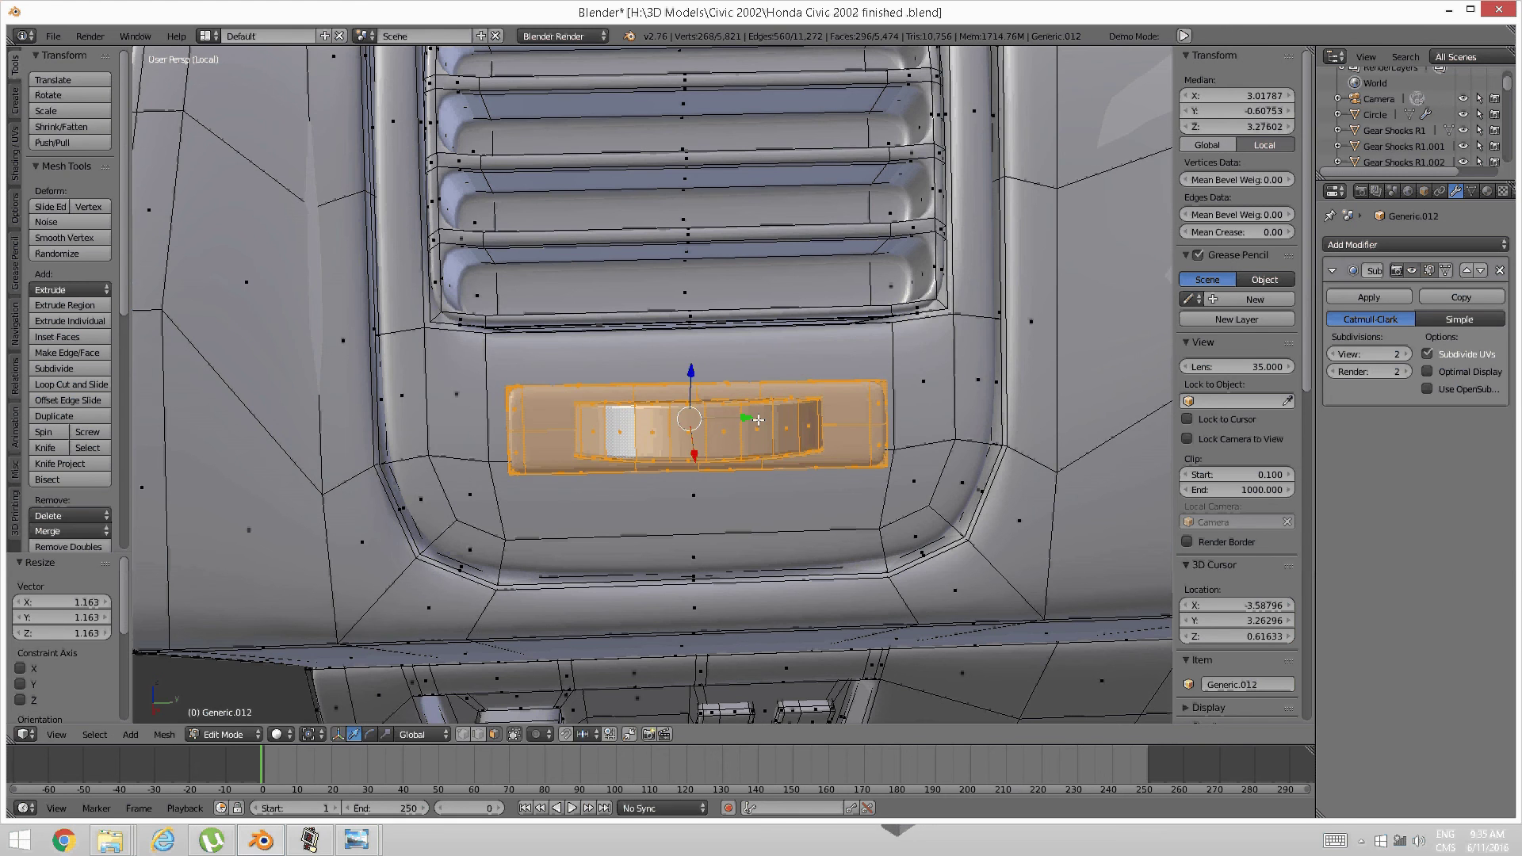
# Nudge the enlarged wheel and bezel about -0.004 along global Y, -0.005 along X and -0.001 along Z
pyautogui.moveTo(759, 420); pyautogui.dragTo(750, 418)
pyautogui.scroll(-3, 801, 417)
pyautogui.moveTo(813, 417); pyautogui.dragTo(635, 413, button='middle')
pyautogui.scroll(3, 678, 426)
pyautogui.moveTo(526, 400); pyautogui.dragTo(537, 397)
pyautogui.moveTo(579, 342); pyautogui.dragTo(578, 346)
pyautogui.moveTo(530, 399); pyautogui.dragTo(536, 398)
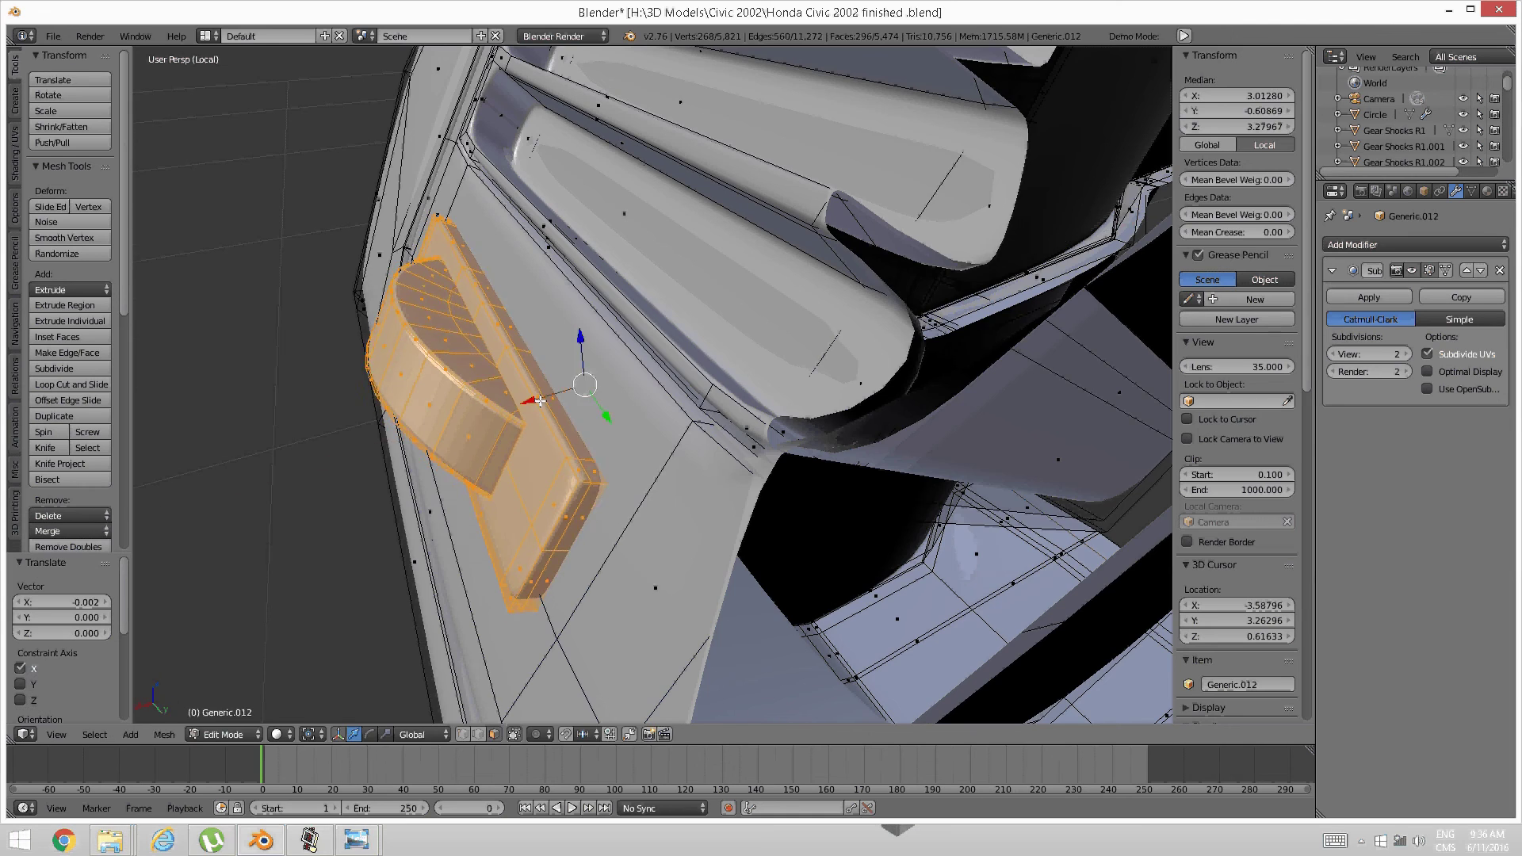
# Check how the wheel and bezel sit in the vent panel and lower them -0.002 along global Z
pyautogui.scroll(-3, 547, 396)
pyautogui.moveTo(547, 397); pyautogui.dragTo(571, 376, button='middle')
pyautogui.scroll(-2, 702, 358)
pyautogui.scroll(2, 702, 358)
pyautogui.scroll(2, 664, 419)
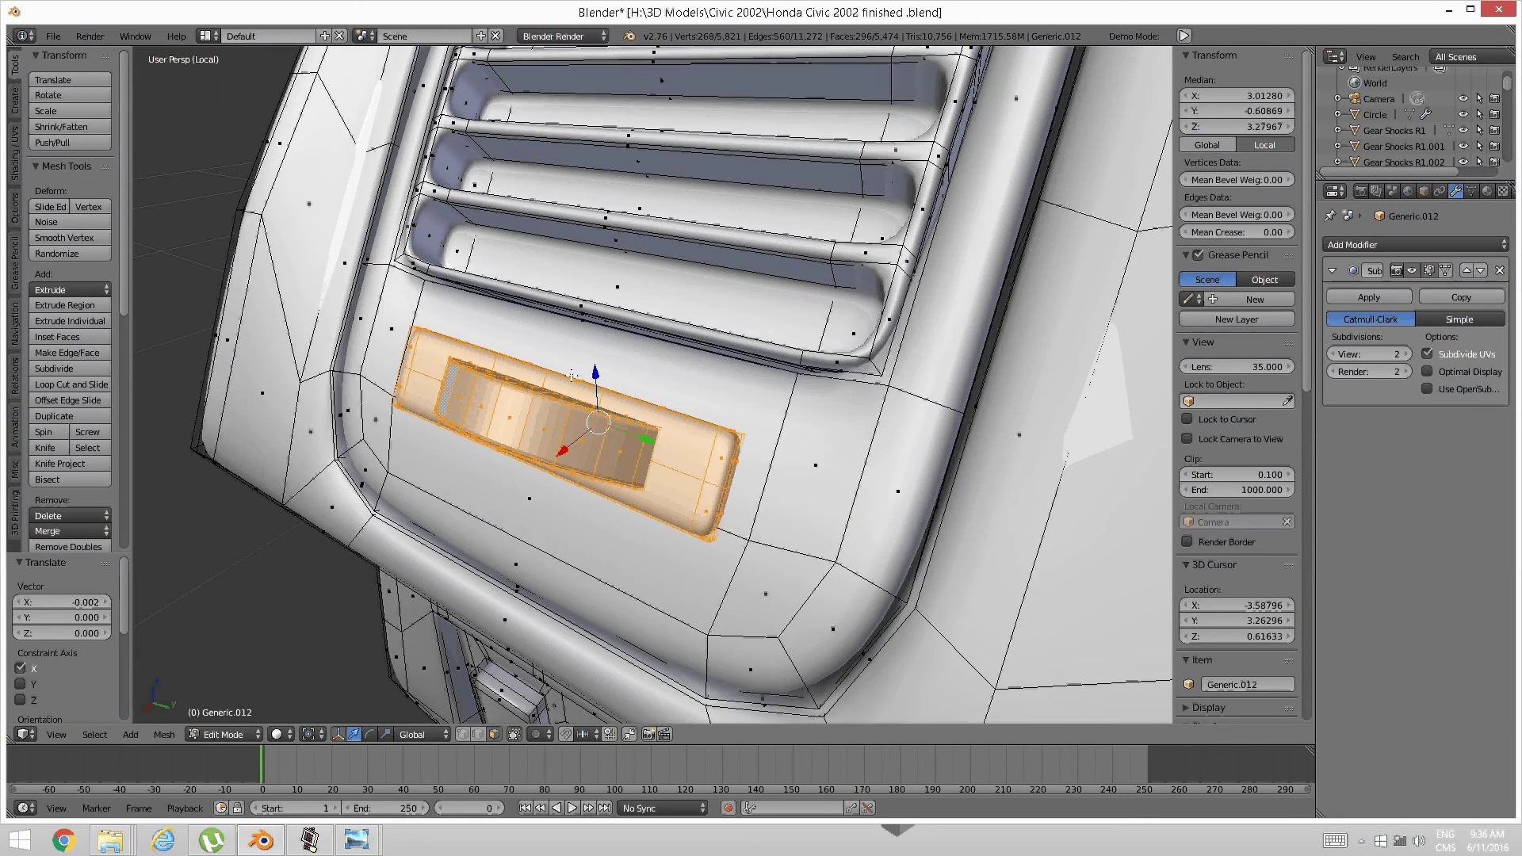
pyautogui.moveTo(595, 375); pyautogui.dragTo(596, 378)
pyautogui.scroll(-1, 659, 420)
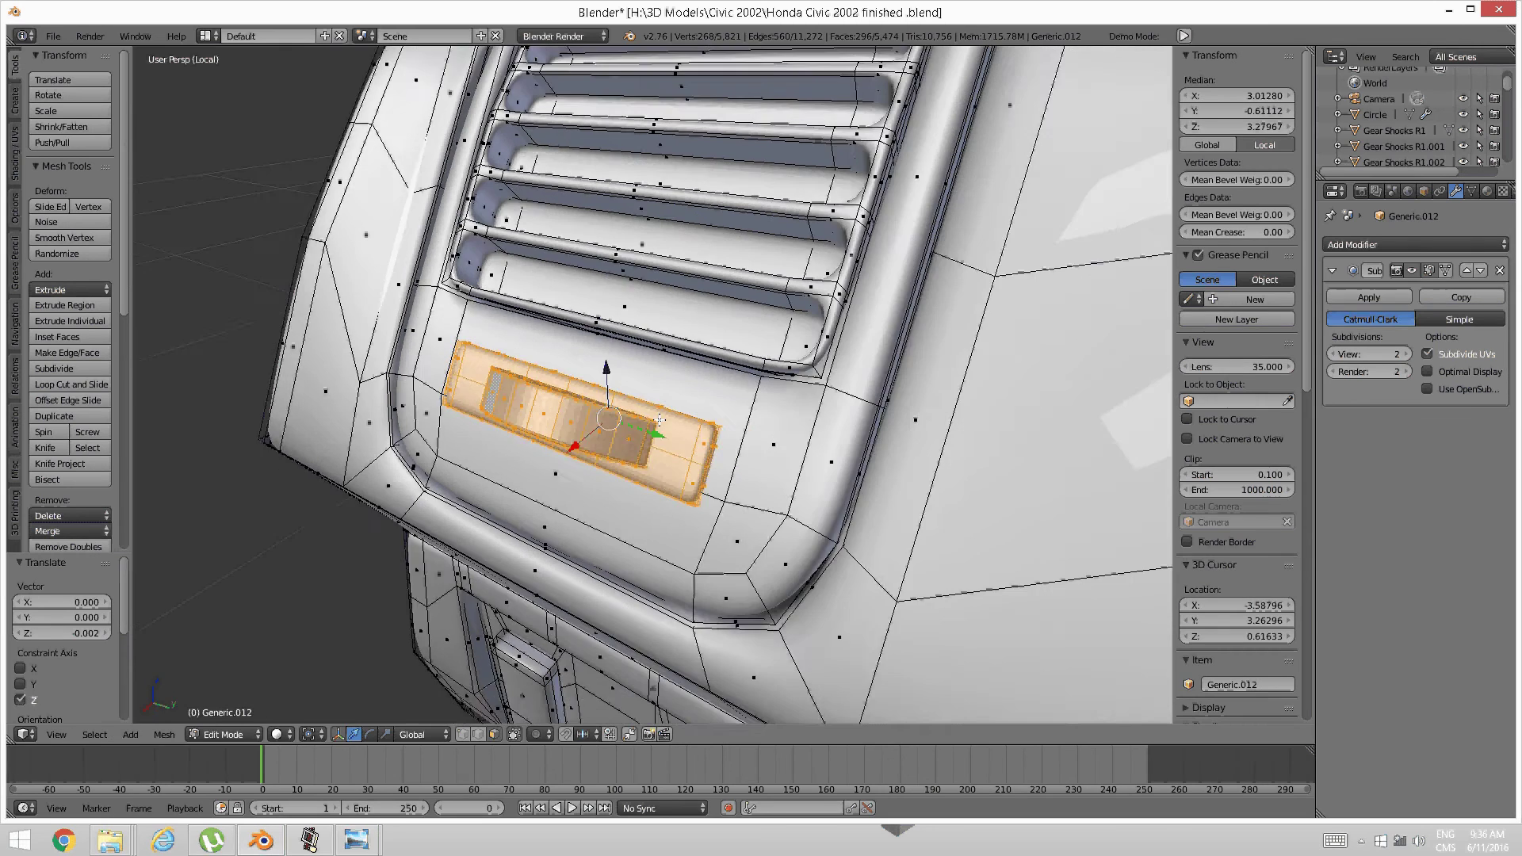
# Select only the linked wheel in the bezel, duplicate it, and raise the copy 0.163 along global Z over the louvres
pyautogui.moveTo(659, 420); pyautogui.dragTo(646, 488, button='middle')
pyautogui.scroll(-3, 686, 460)
pyautogui.scroll(2, 646, 488)
pyautogui.press('a')
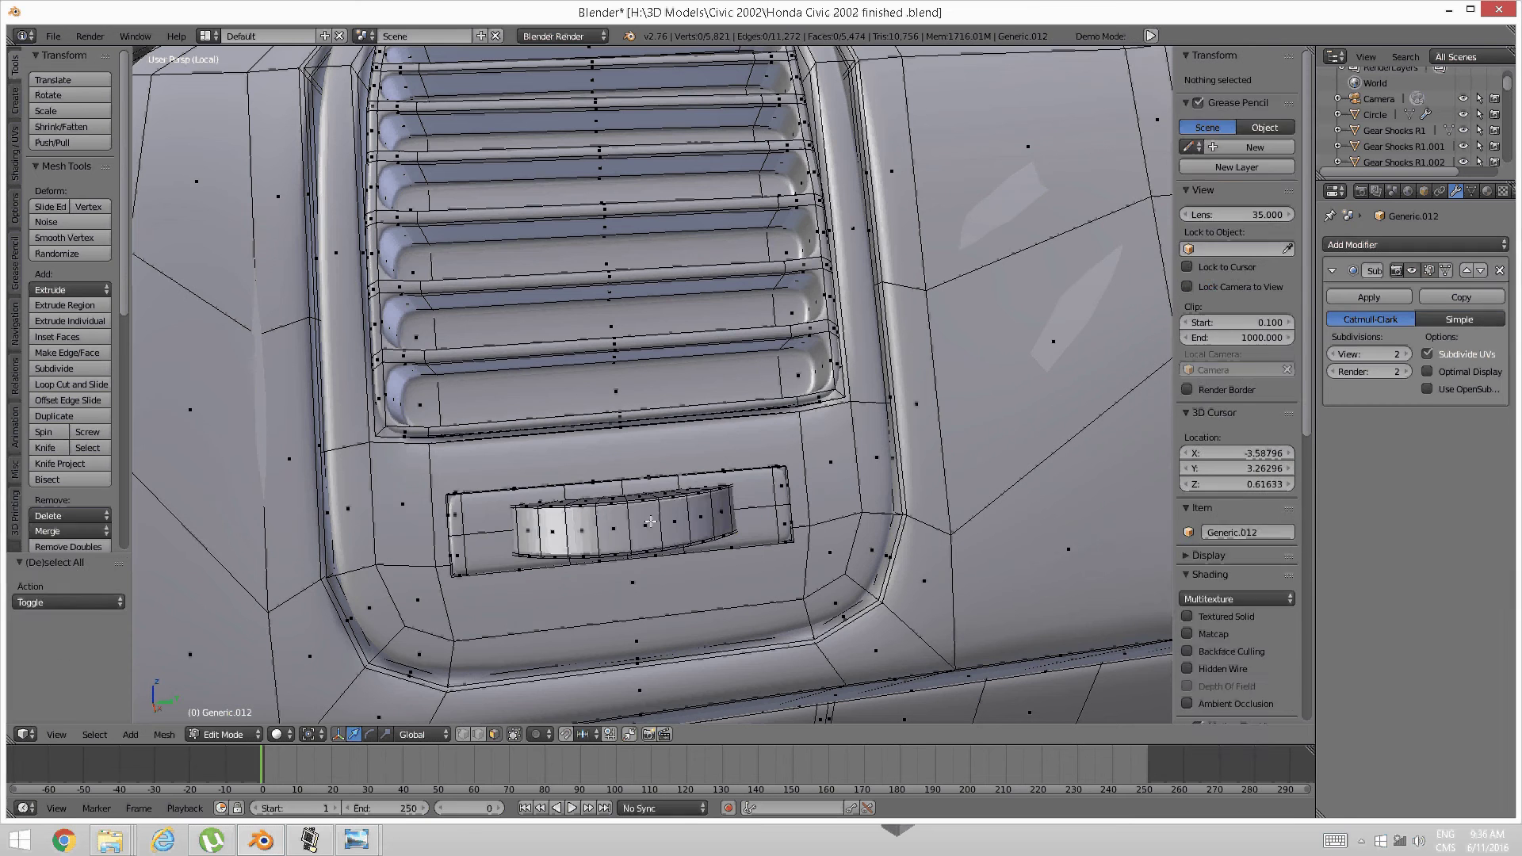
pyautogui.rightClick(657, 523)
pyautogui.hotkey('ctrl', 'l')
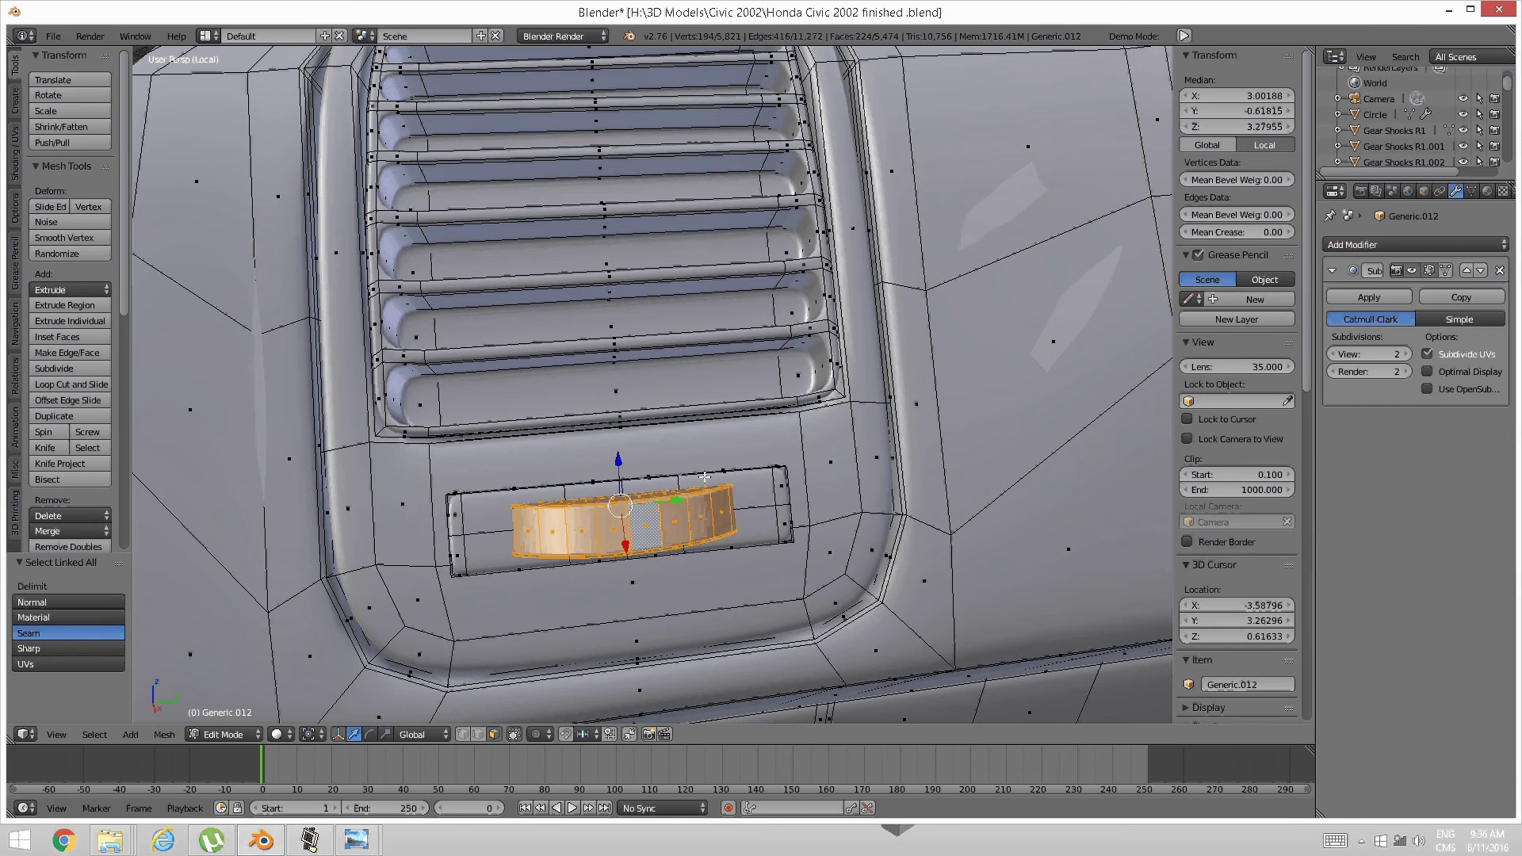
pyautogui.moveTo(704, 477); pyautogui.dragTo(662, 450, button='middle')
pyautogui.scroll(-1, 662, 450)
pyautogui.hotkey('shift', 'd')
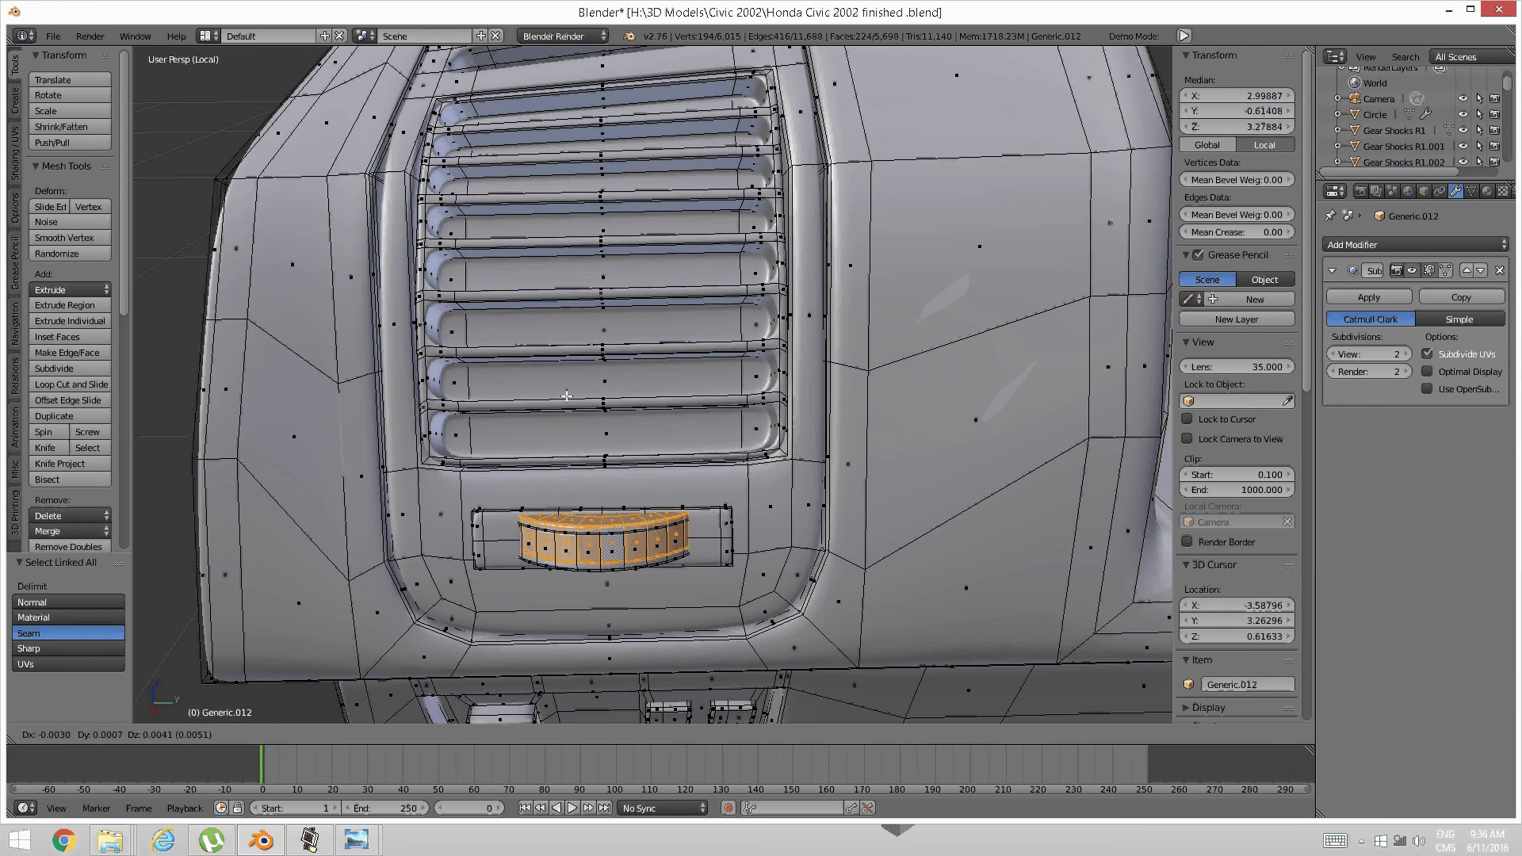
pyautogui.rightClick(566, 363)
pyautogui.moveTo(604, 478); pyautogui.dragTo(621, 292)
# Place the 3D cursor on the fourth louvre from the bottom and snap the linked wheel copy to it with offset
pyautogui.rightClick(621, 292)
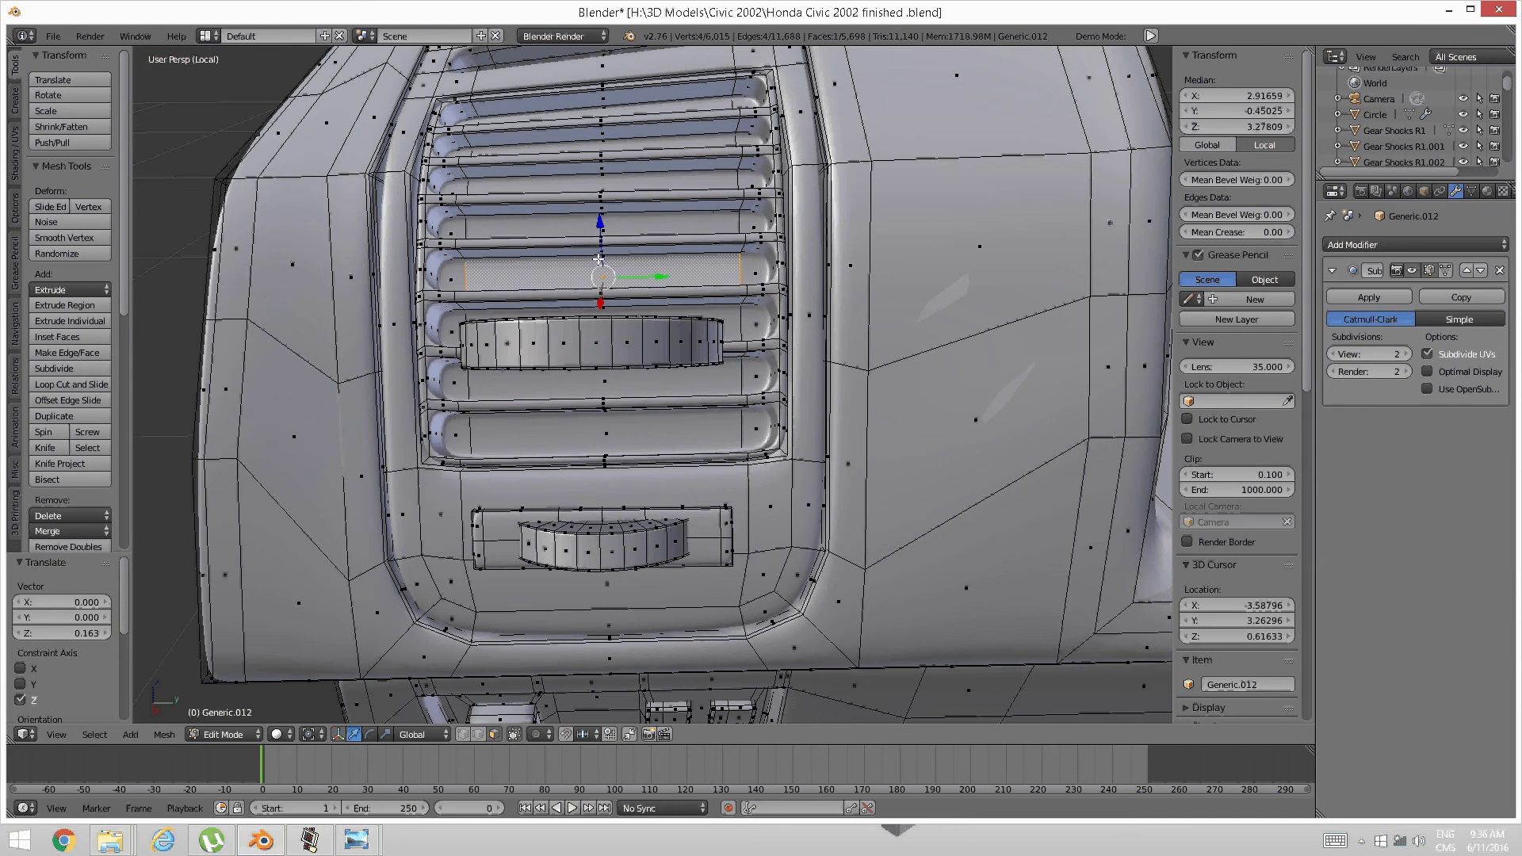
pyautogui.hotkey('shift', 's')
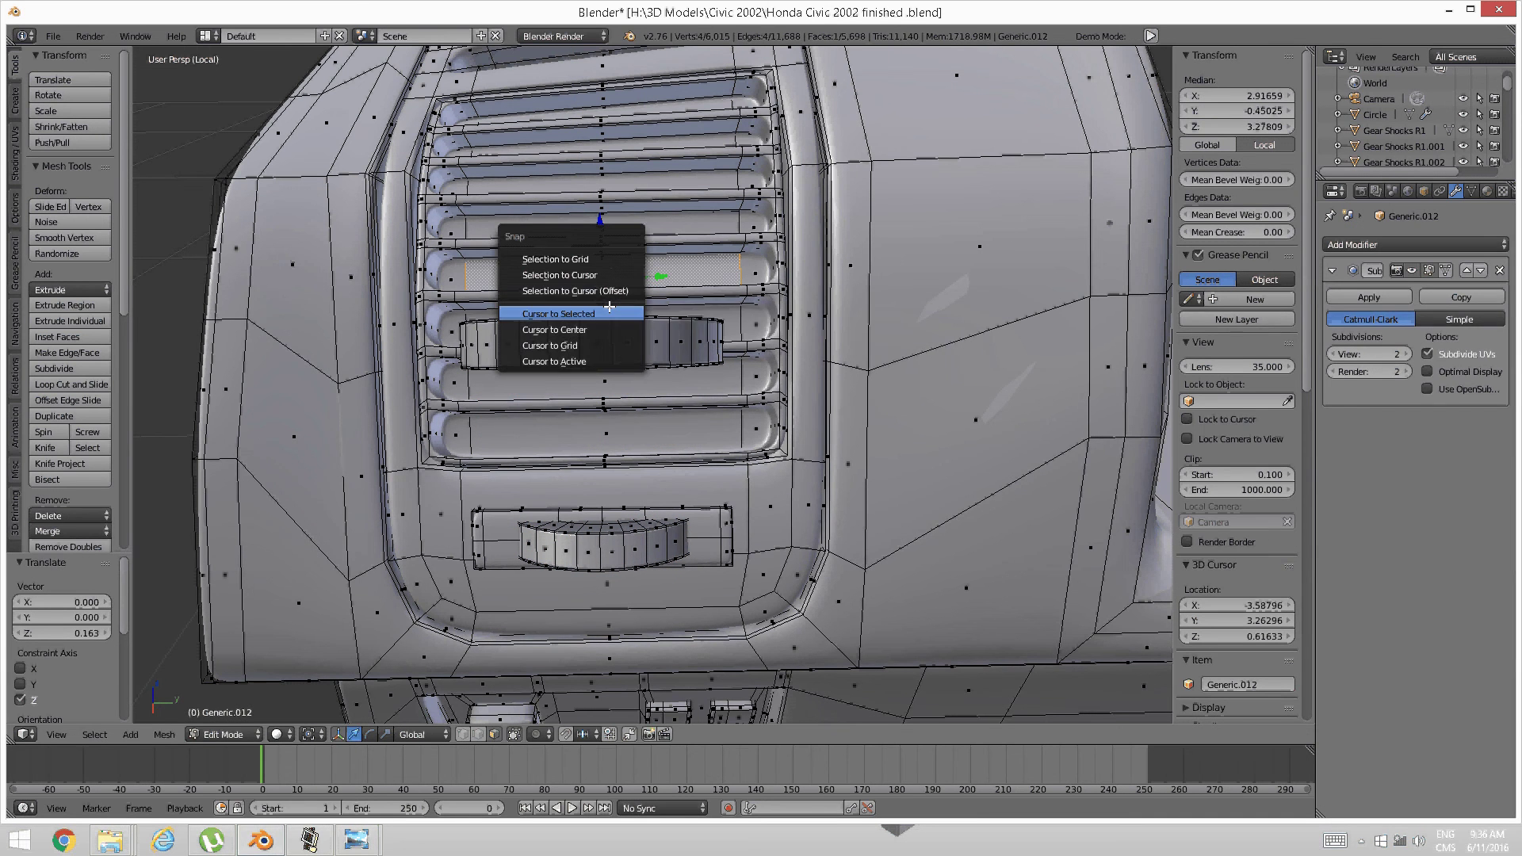
pyautogui.click(608, 312)
pyautogui.press('a')
pyautogui.rightClick(611, 341)
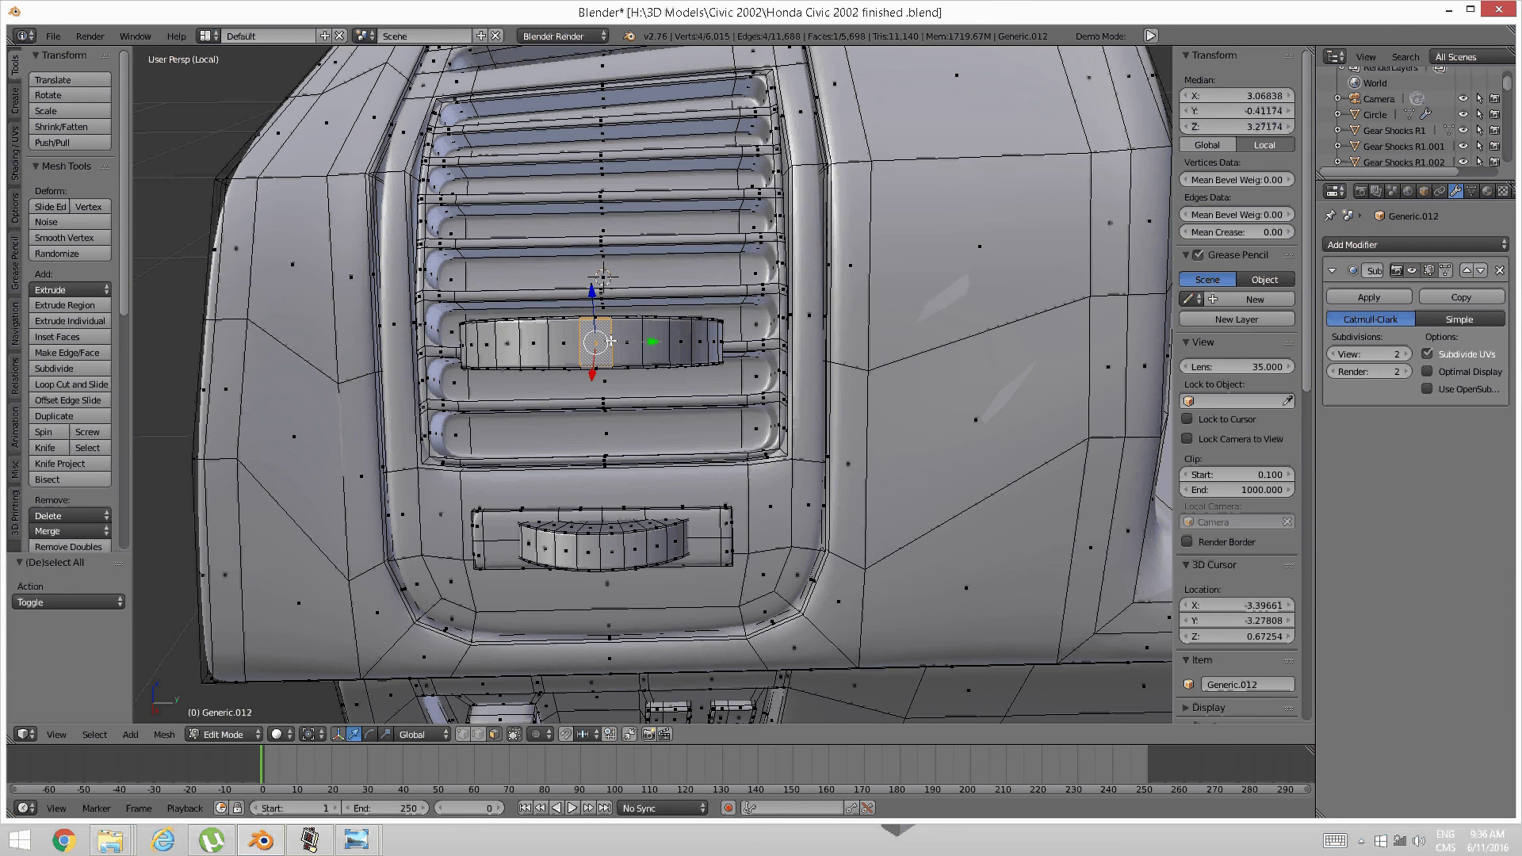
pyautogui.hotkey('ctrl', 'l')
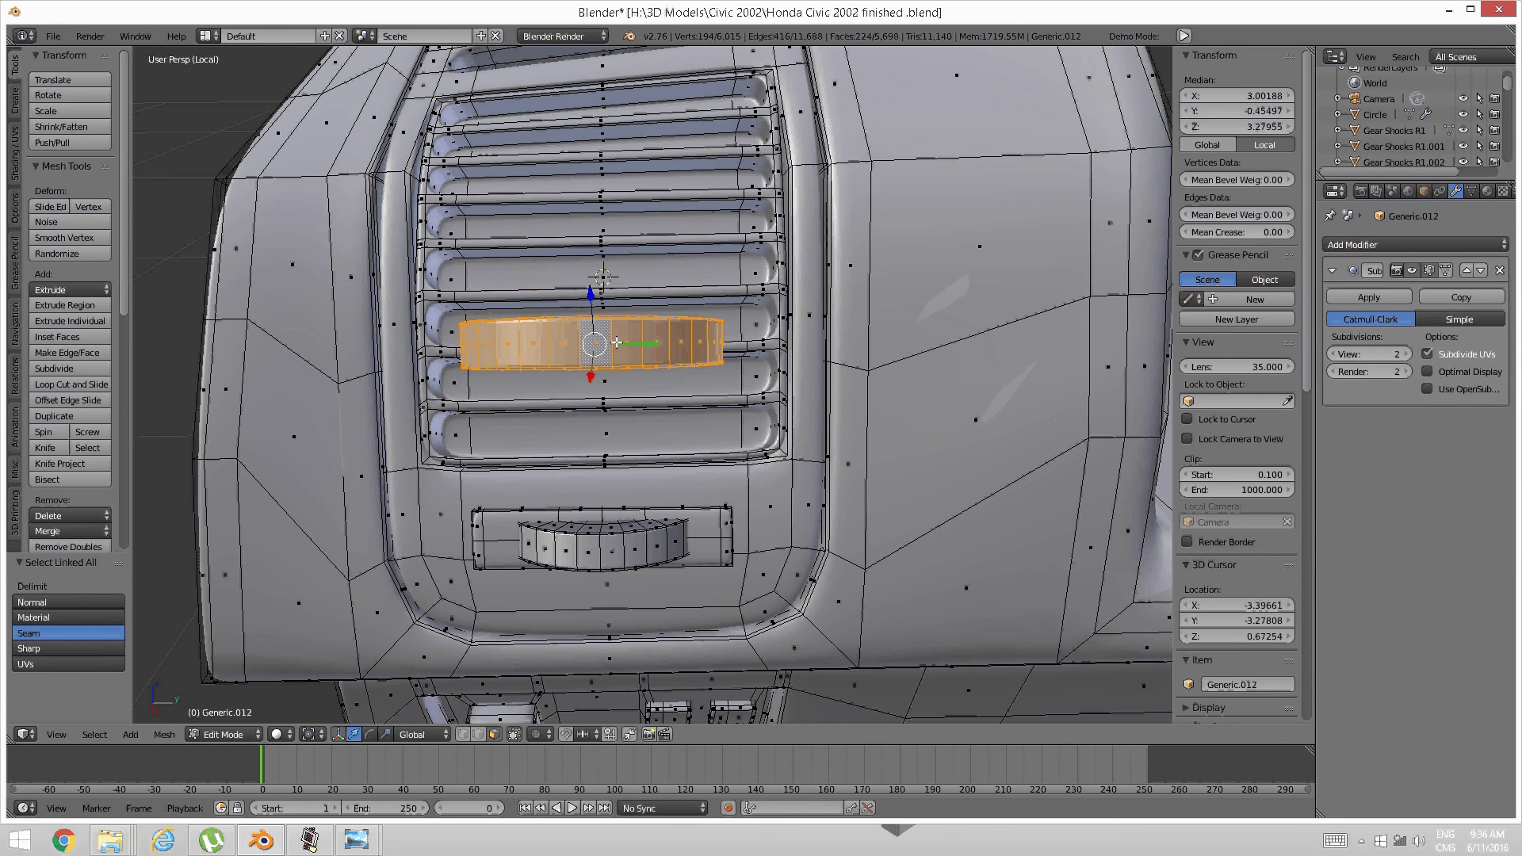
pyautogui.hotkey('shift', 's')
pyautogui.click(613, 321)
pyautogui.scroll(2, 613, 321)
pyautogui.moveTo(613, 321)
pyautogui.mouseDown(button='middle')
pyautogui.moveTo(623, 283)
pyautogui.moveTo(635, 409)
pyautogui.moveTo(543, 368)
pyautogui.moveTo(597, 325)
pyautogui.mouseUp(button='middle')
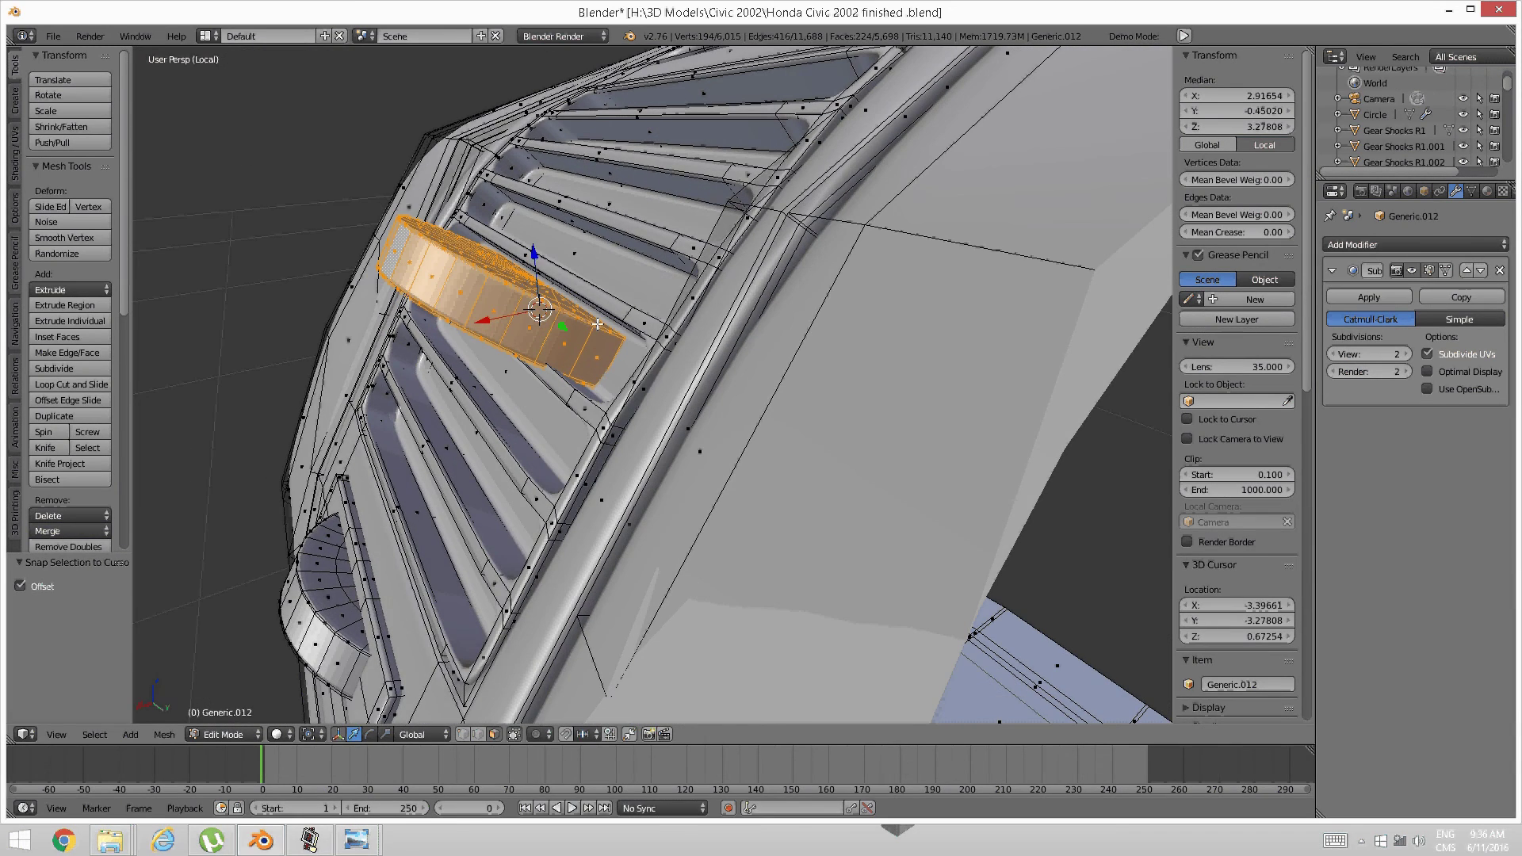
pyautogui.press('r')
pyautogui.press('r')
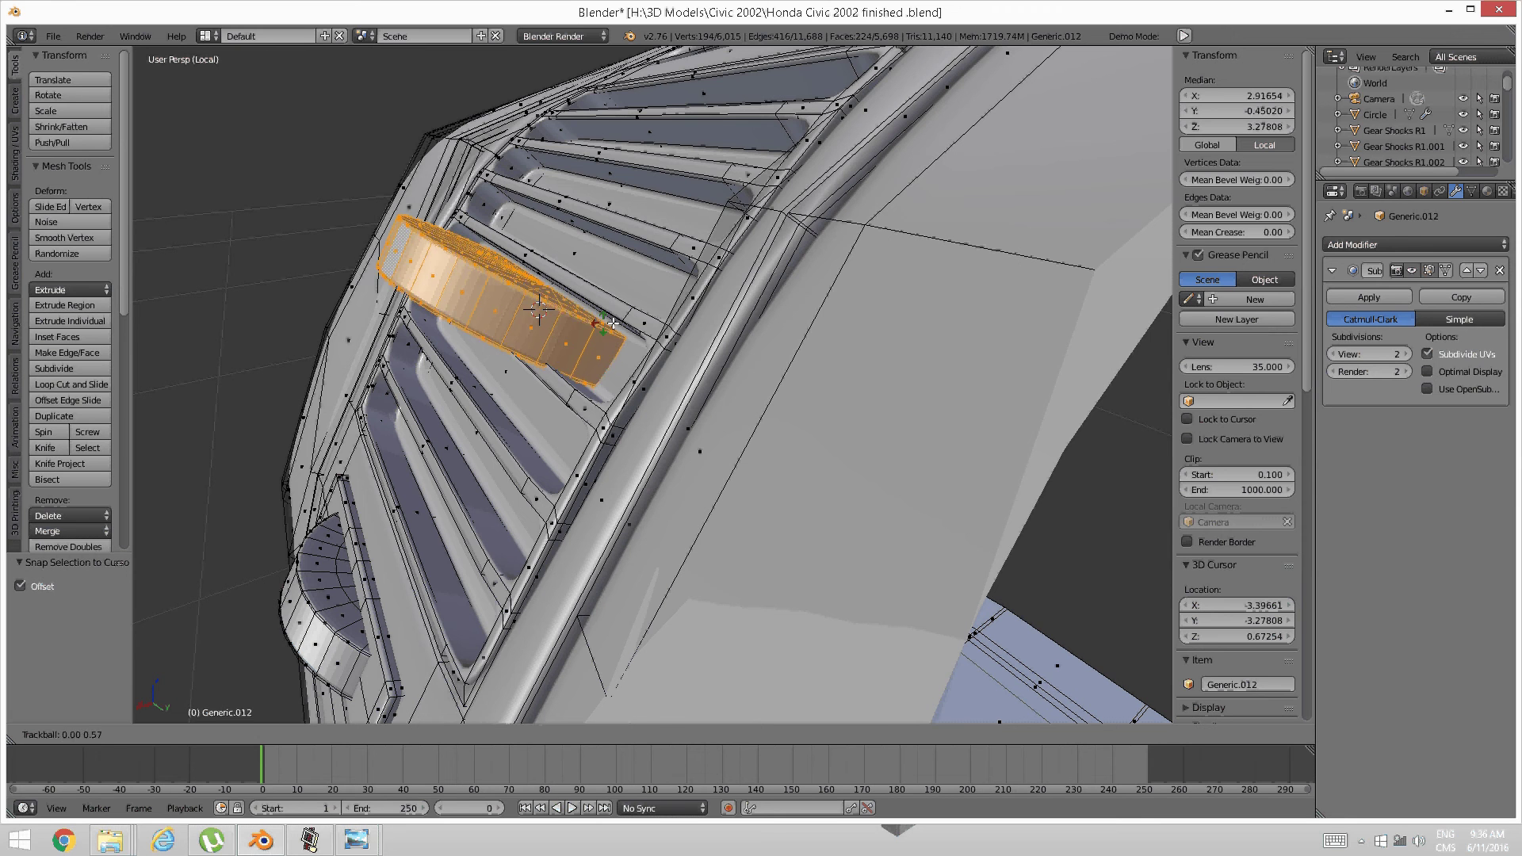
pyautogui.rightClick(621, 328)
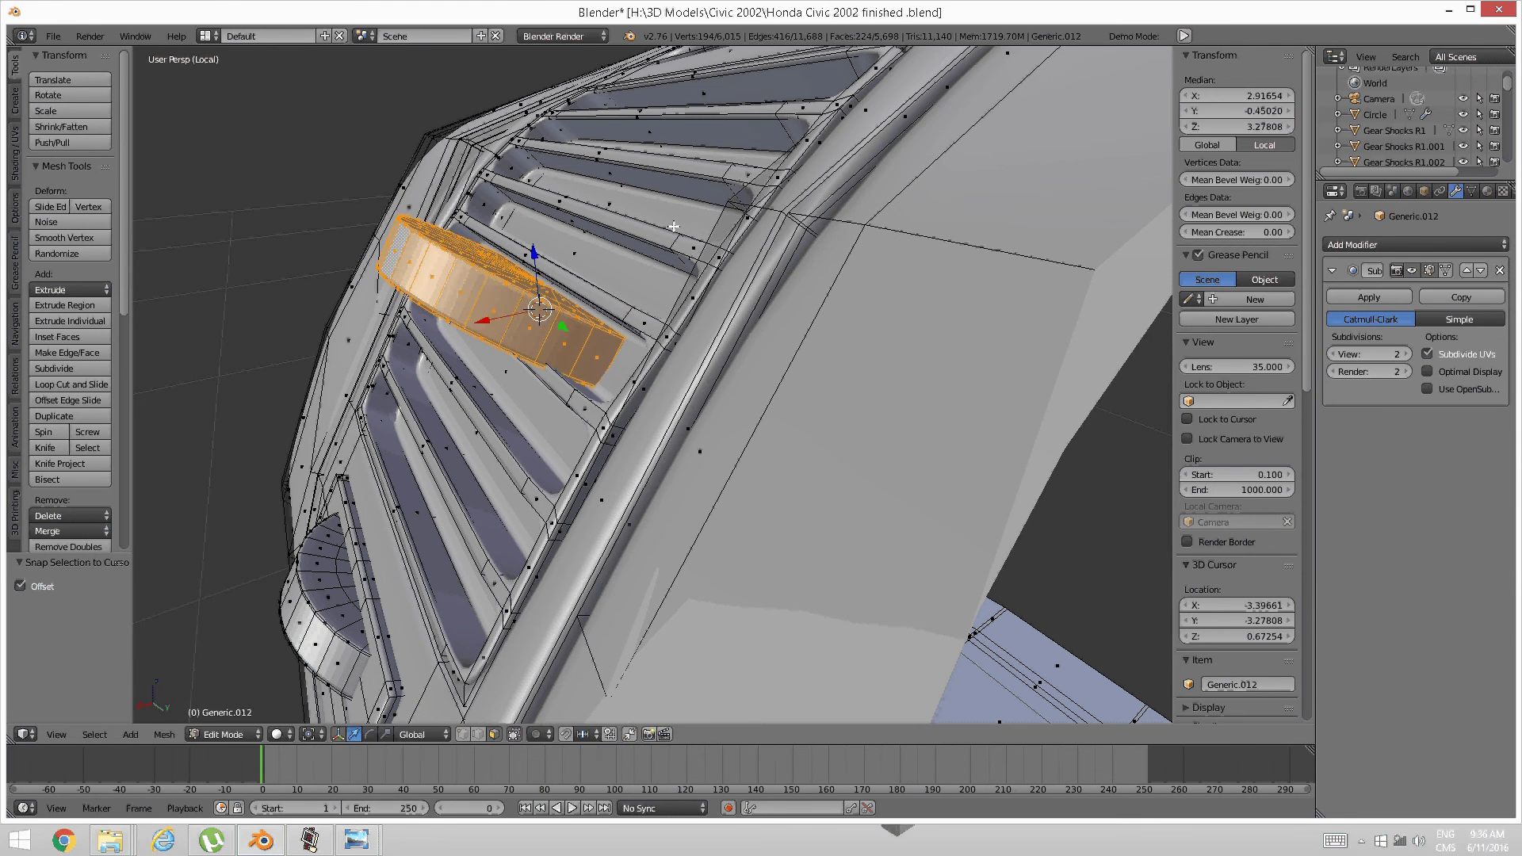
# Tilt the wheel copy on the louvres about -14.45° around global Y and fine-tune its angle on the same axis
pyautogui.press('r')
pyautogui.press('y')
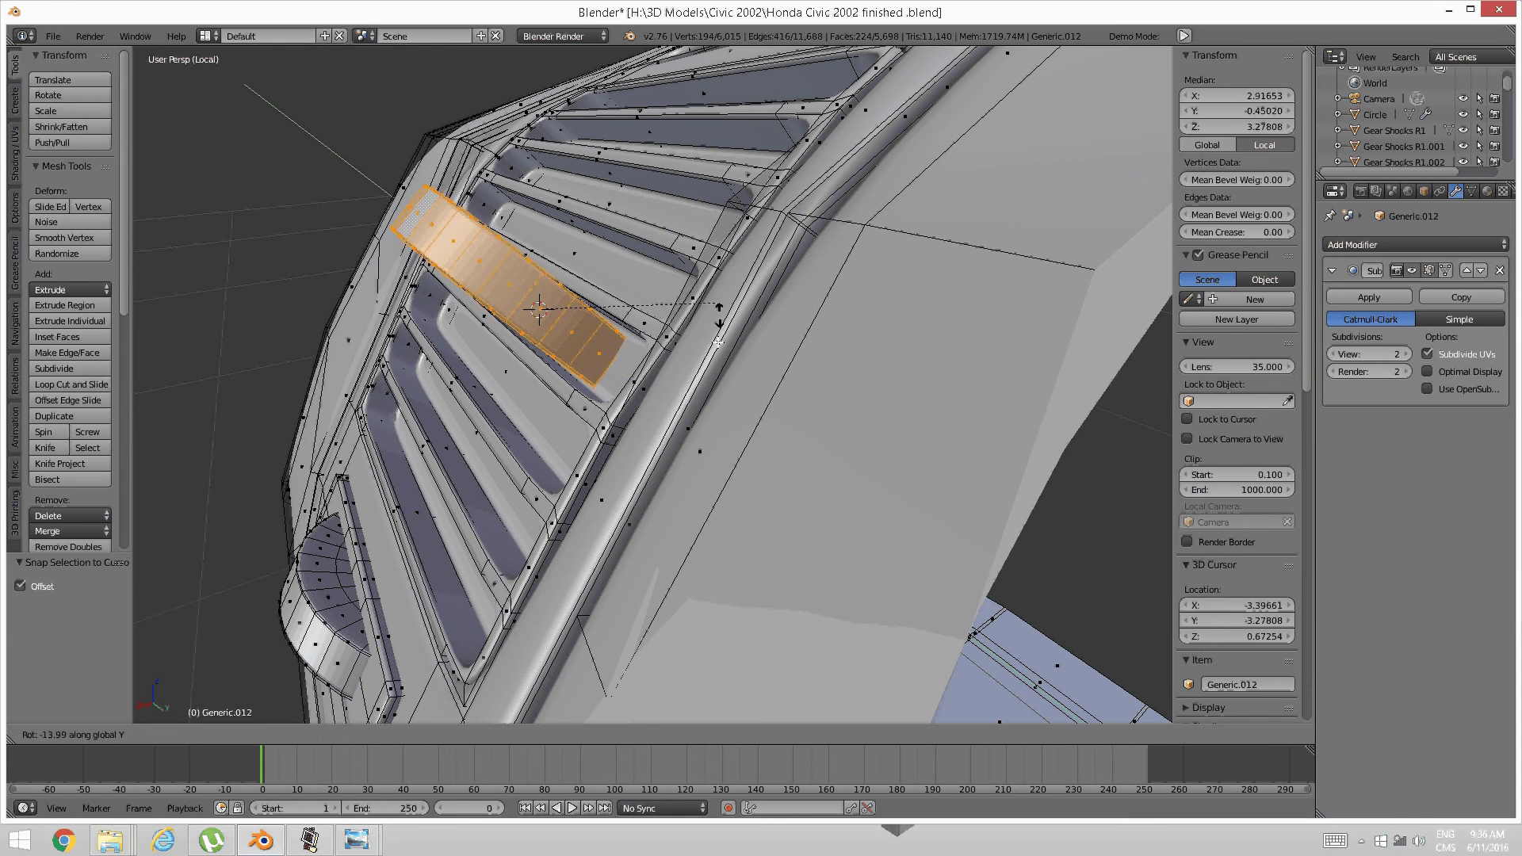
pyautogui.click(698, 277)
pyautogui.moveTo(539, 313); pyautogui.dragTo(575, 286, button='middle')
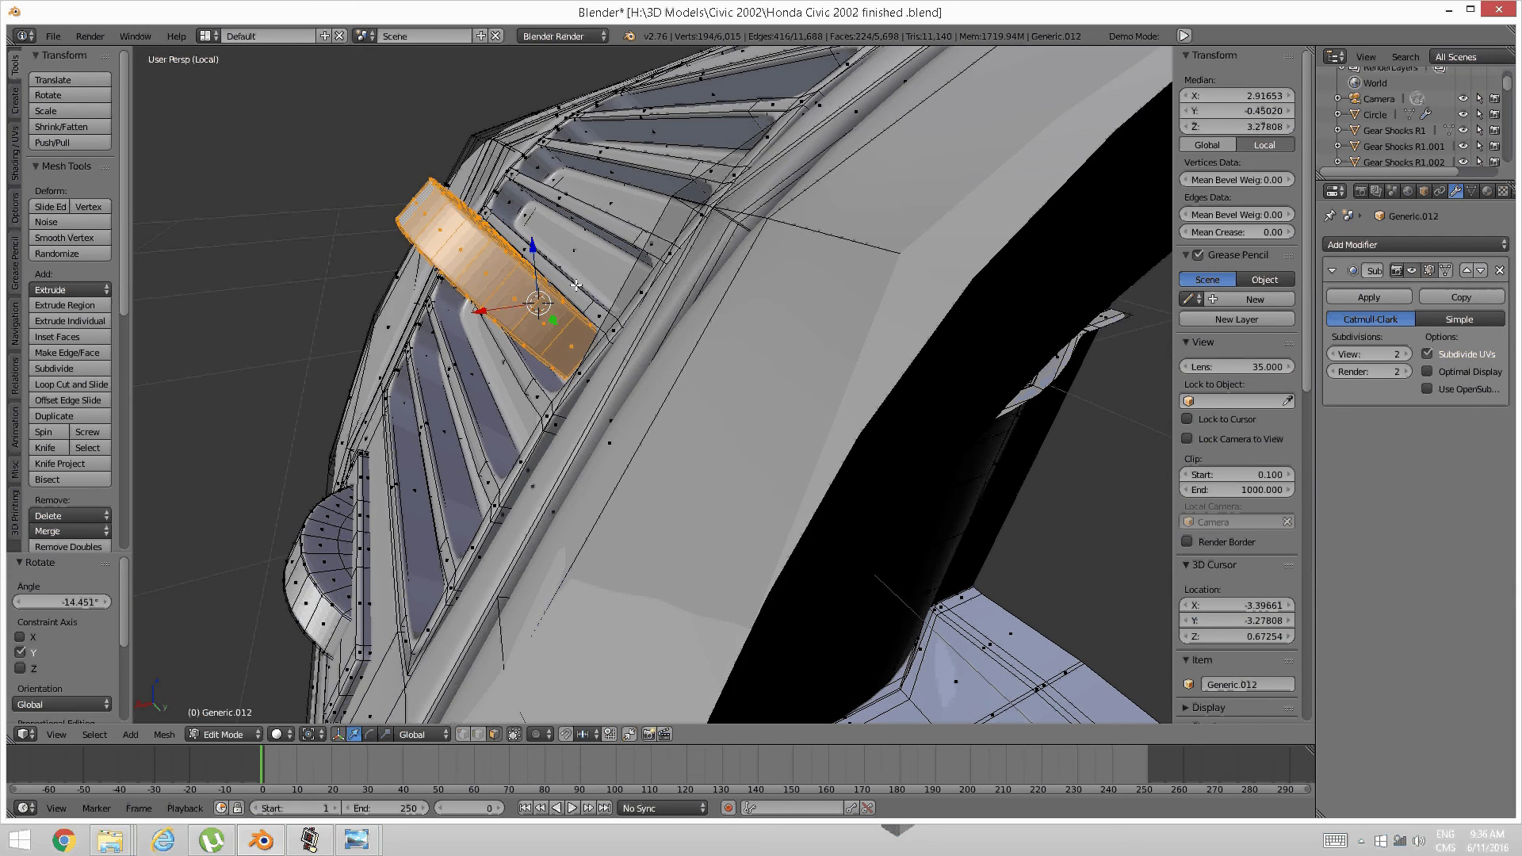
pyautogui.press('r')
pyautogui.press('y')
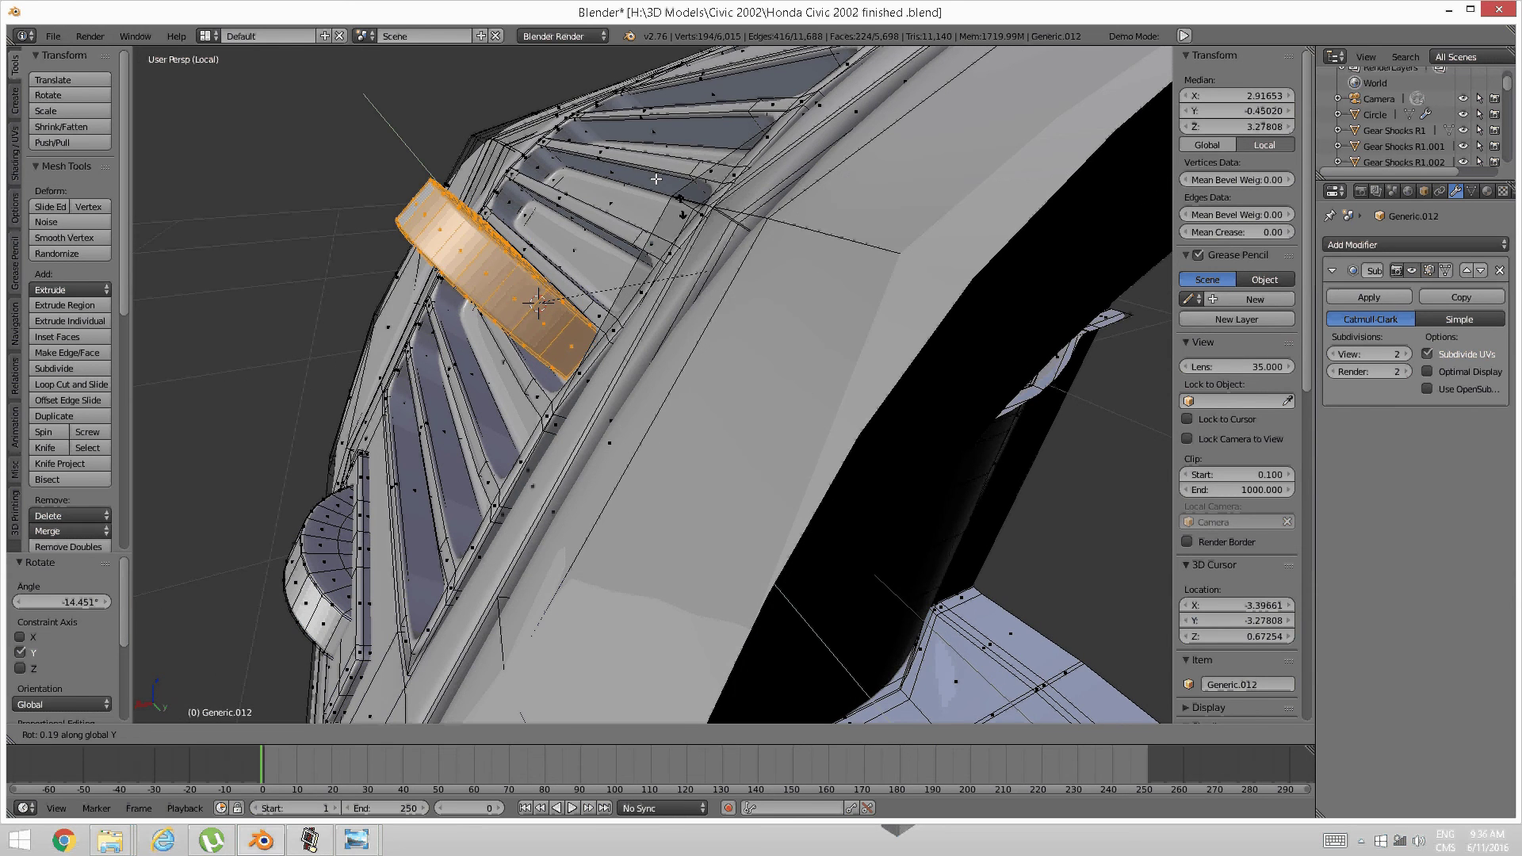
pyautogui.click(657, 181)
pyautogui.moveTo(516, 252)
pyautogui.mouseDown(button='middle')
pyautogui.moveTo(658, 277)
pyautogui.moveTo(680, 326)
pyautogui.moveTo(737, 313)
pyautogui.moveTo(529, 262)
pyautogui.mouseUp(button='middle')
pyautogui.press('s')
pyautogui.click(761, 294)
pyautogui.hotkey('ctrl', 'z')
# Sink the wheel copy into the louvres by about -0.028 along global X and -0.030 along global Z
pyautogui.moveTo(531, 264); pyautogui.dragTo(530, 287)
pyautogui.moveTo(500, 363); pyautogui.dragTo(535, 356)
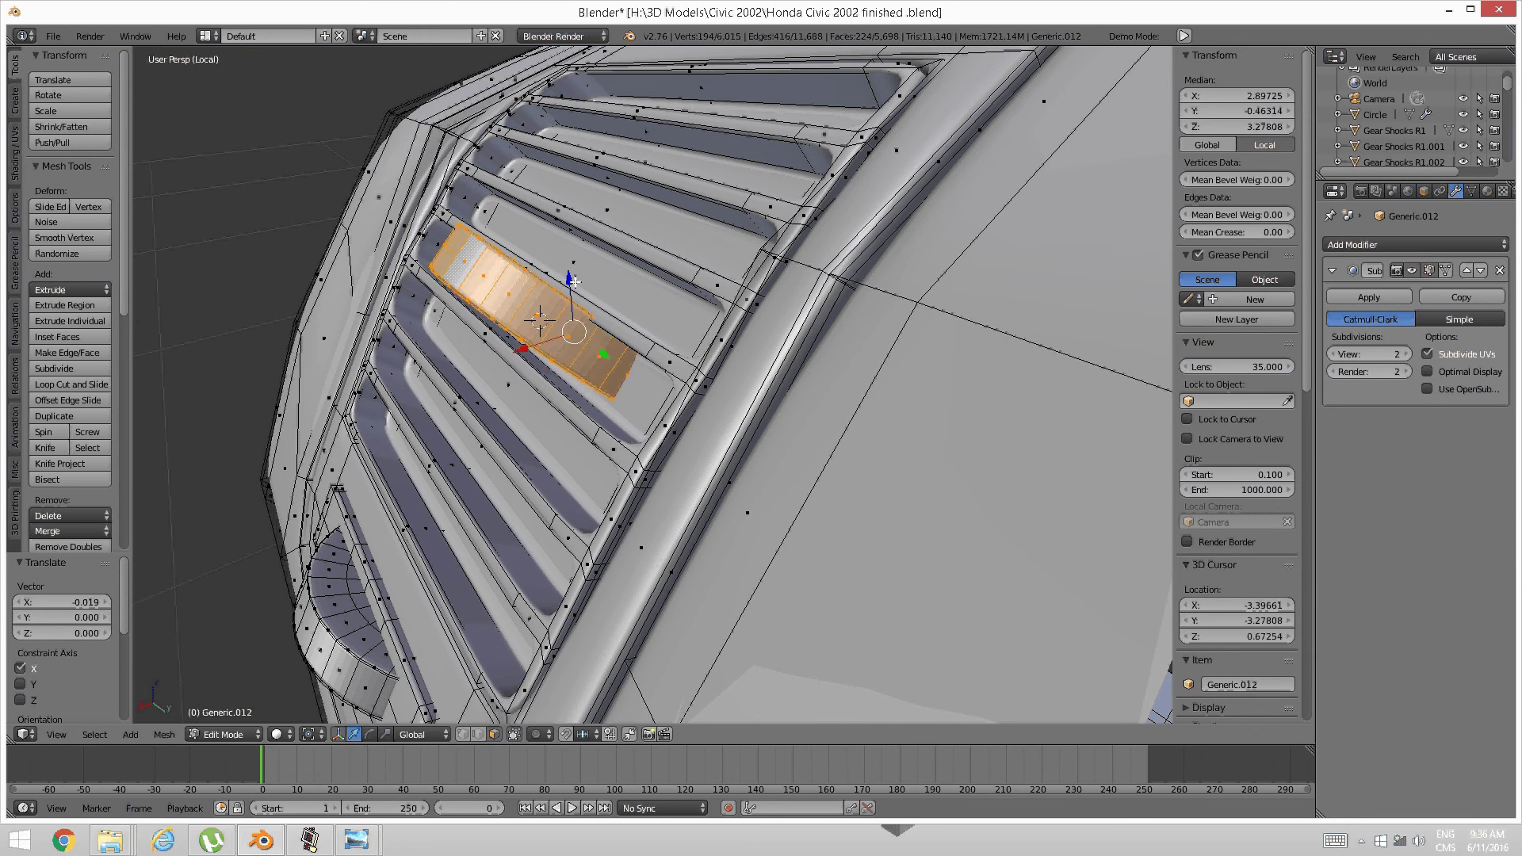
pyautogui.moveTo(570, 278); pyautogui.dragTo(572, 308)
pyautogui.moveTo(524, 374); pyautogui.dragTo(535, 374)
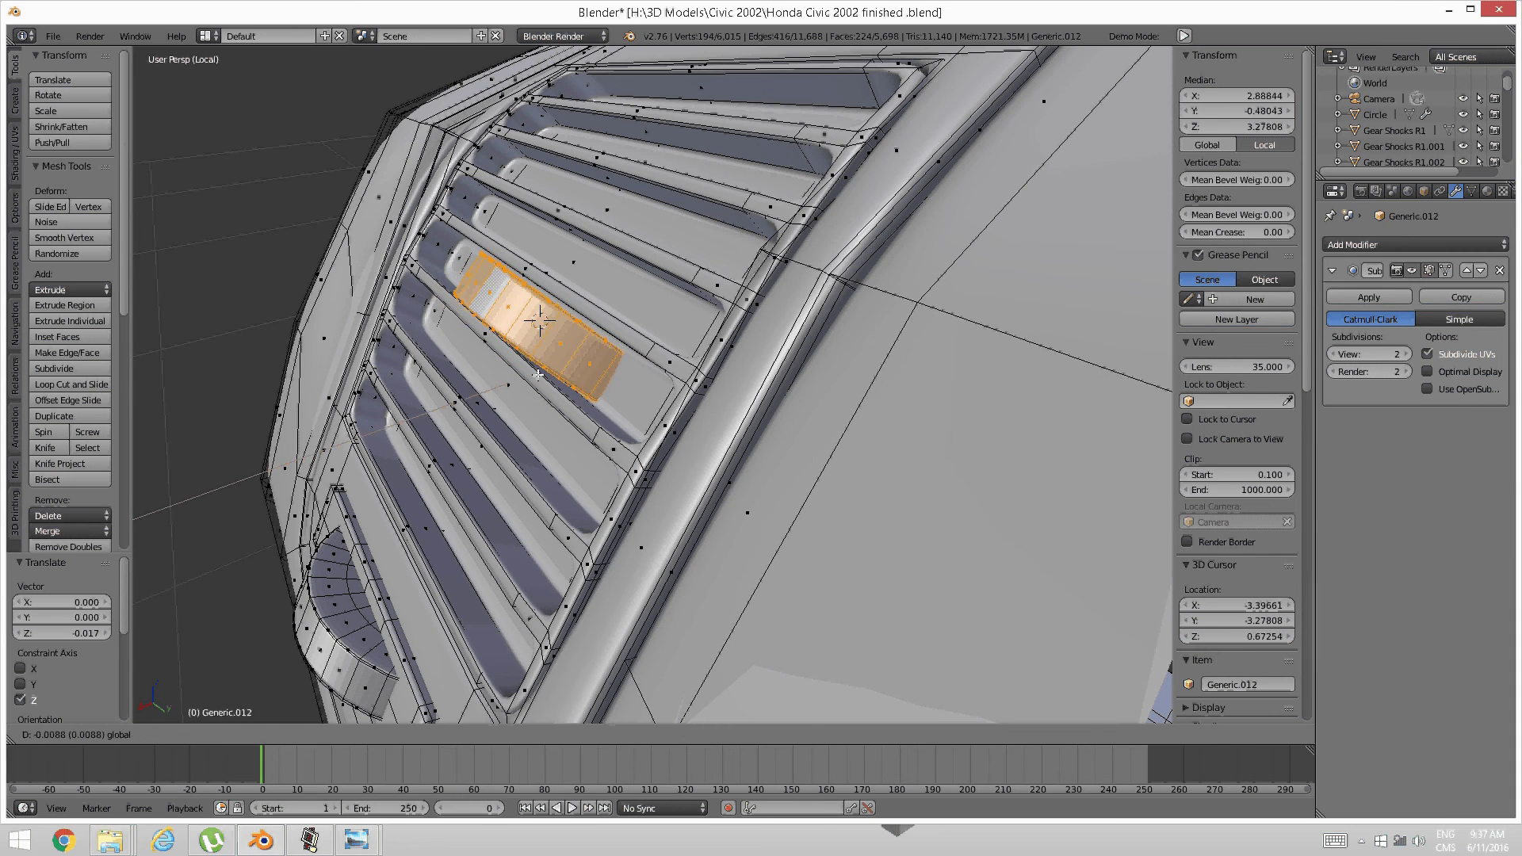
# Fine-tune the wheel copy on the louvres by 0.005 along global Z and 0.002 along global X
pyautogui.moveTo(535, 375); pyautogui.dragTo(552, 337, button='middle')
pyautogui.scroll(1, 649, 355)
pyautogui.scroll(-5, 672, 376)
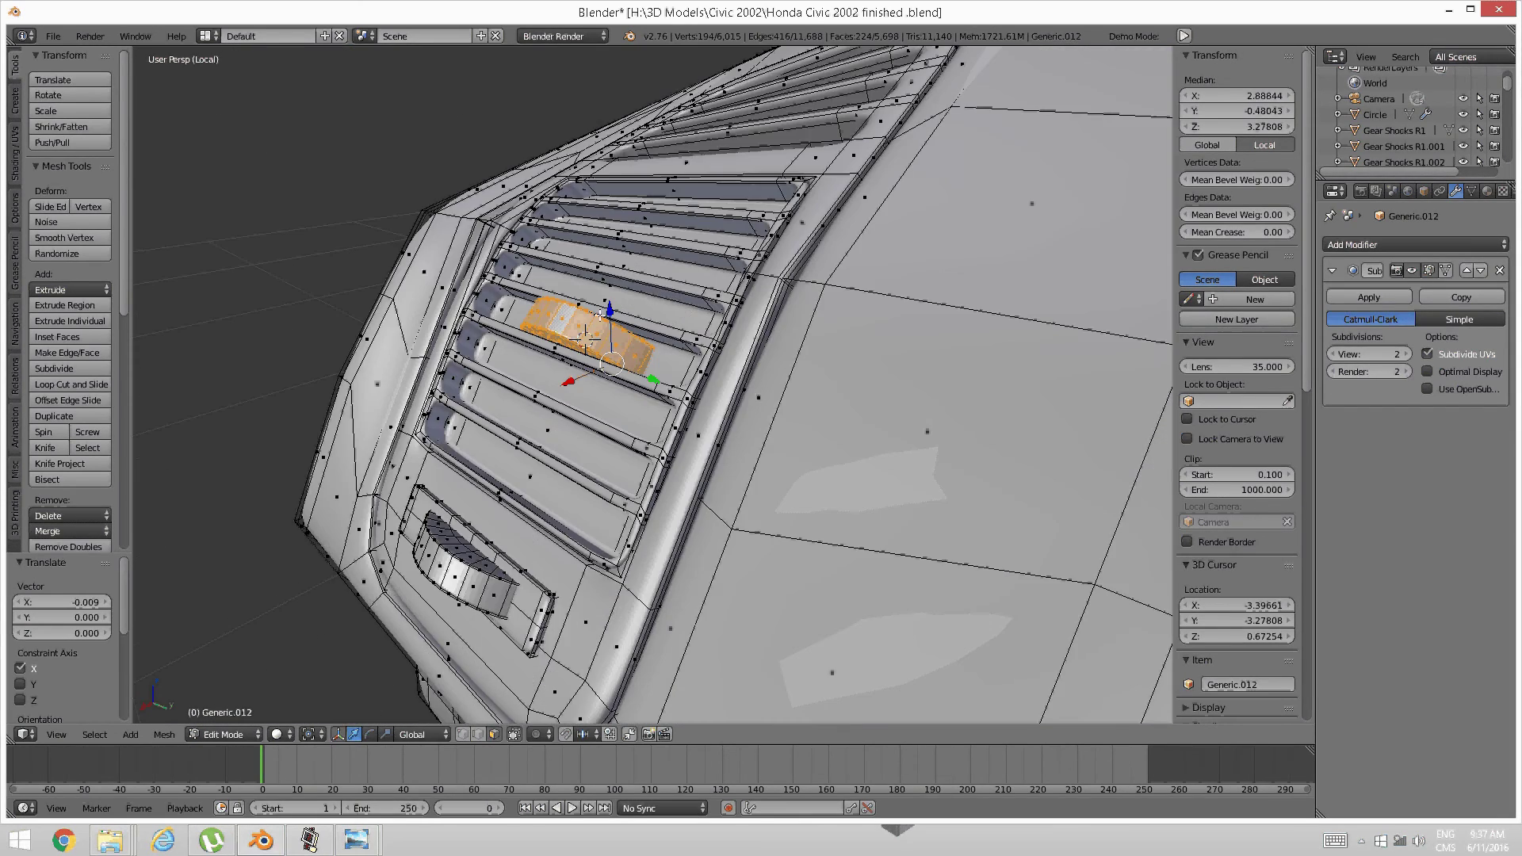
pyautogui.moveTo(608, 313); pyautogui.dragTo(605, 307)
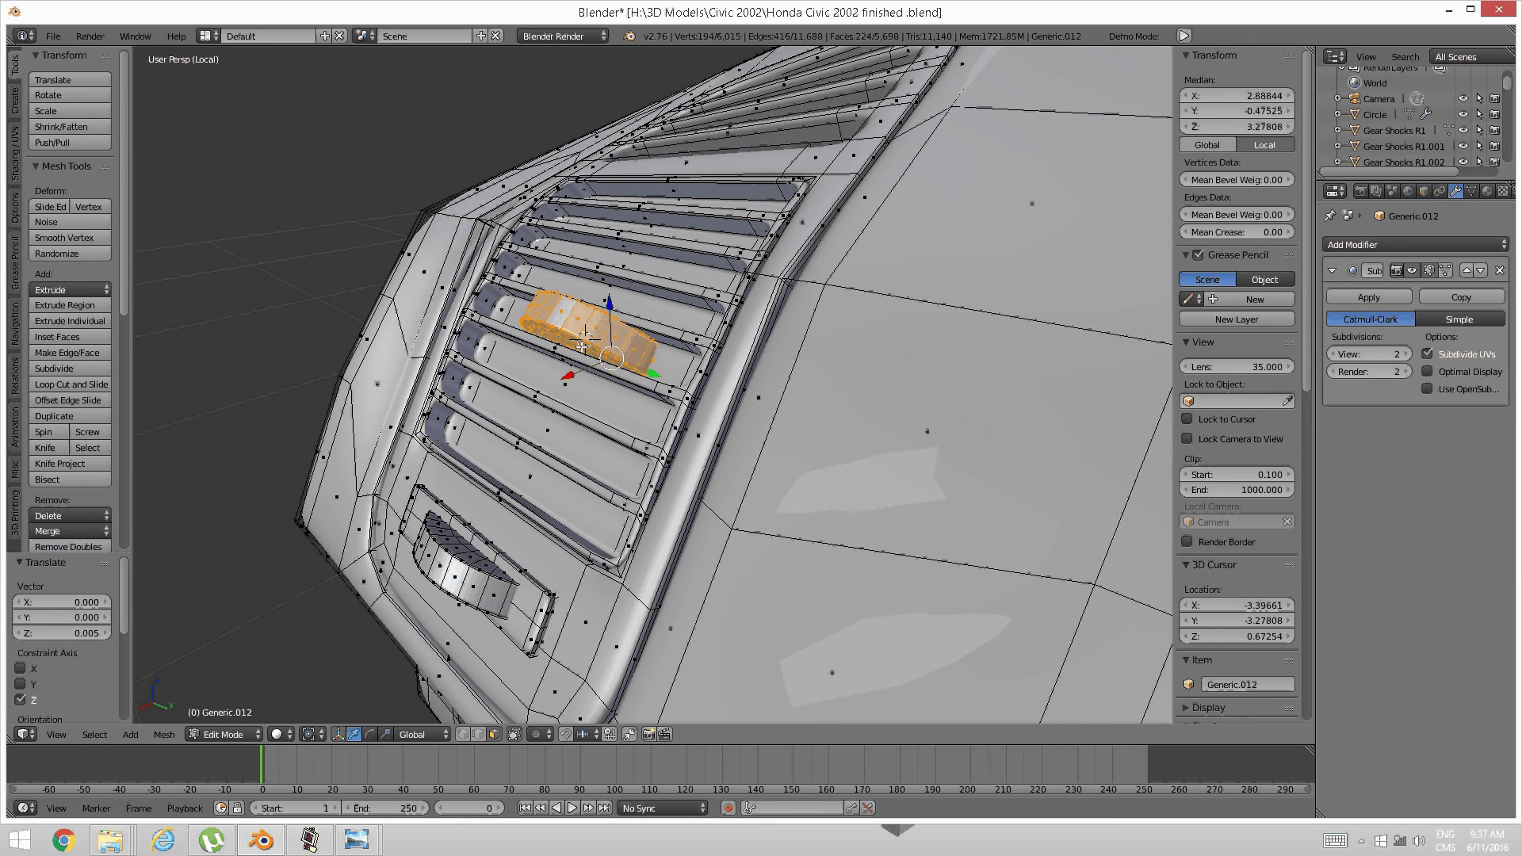
pyautogui.moveTo(569, 375); pyautogui.dragTo(566, 376)
# Compare the controls on the passenger-side louvred vent with the reference photo 51835998.jpg
pyautogui.moveTo(562, 328); pyautogui.dragTo(646, 295, button='middle')
pyautogui.scroll(-1, 646, 296)
pyautogui.moveTo(639, 324); pyautogui.dragTo(610, 351, button='middle')
pyautogui.scroll(-2, 622, 325)
pyautogui.keyDown('shift'); pyautogui.moveTo(880, 349); pyautogui.dragTo(618, 339, button='middle'); pyautogui.keyUp('shift')
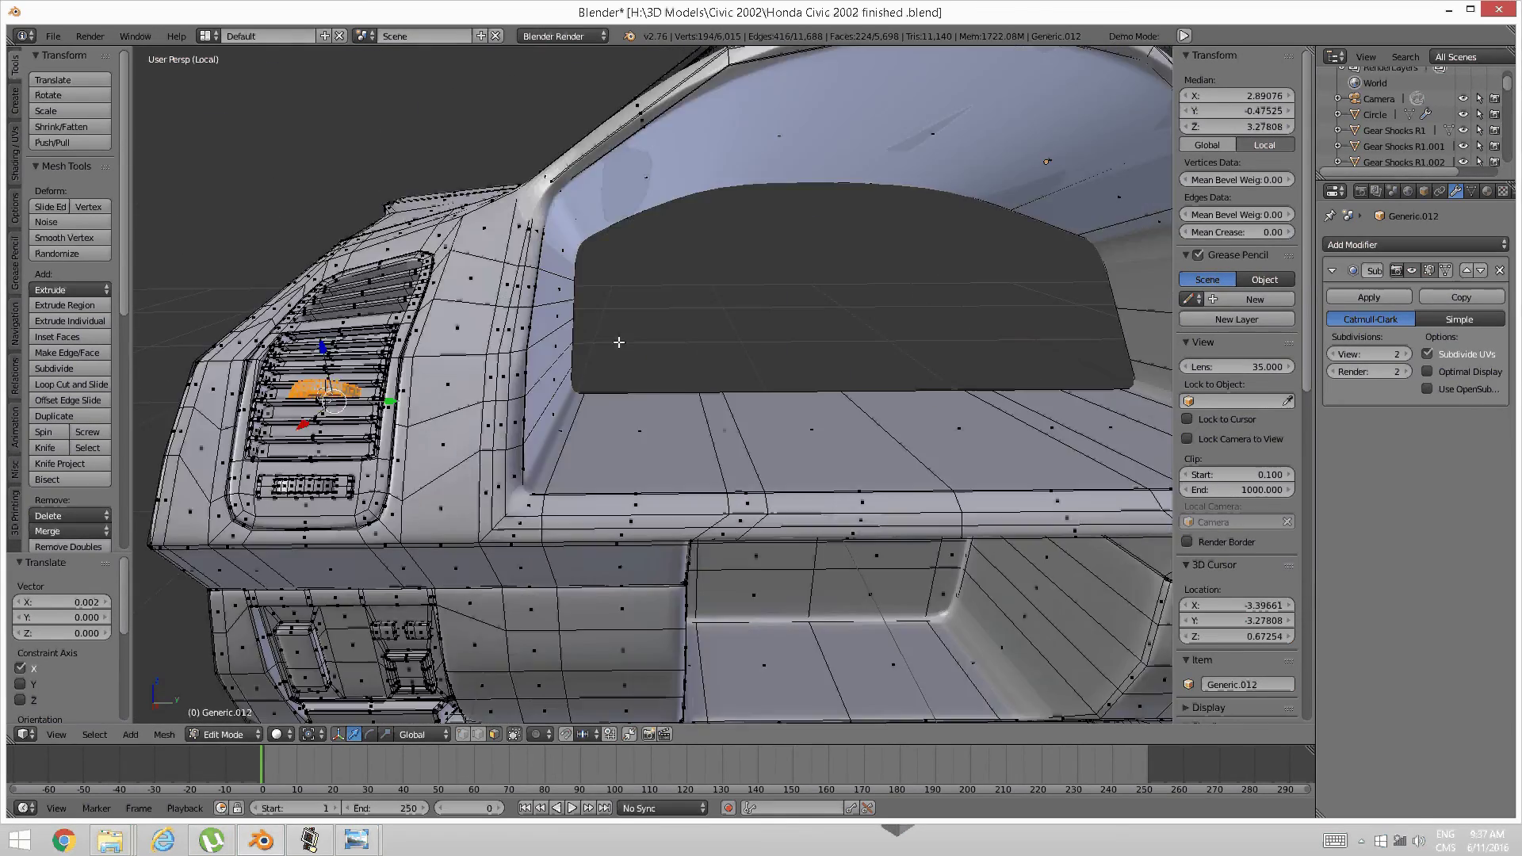
pyautogui.scroll(-3, 618, 340)
pyautogui.keyDown('shift'); pyautogui.moveTo(912, 321); pyautogui.dragTo(550, 294, button='middle'); pyautogui.keyUp('shift')
pyautogui.scroll(3, 550, 294)
pyautogui.keyDown('shift'); pyautogui.moveTo(847, 340); pyautogui.dragTo(374, 258, button='middle'); pyautogui.keyUp('shift')
pyautogui.scroll(4, 375, 261)
pyautogui.click(356, 839)
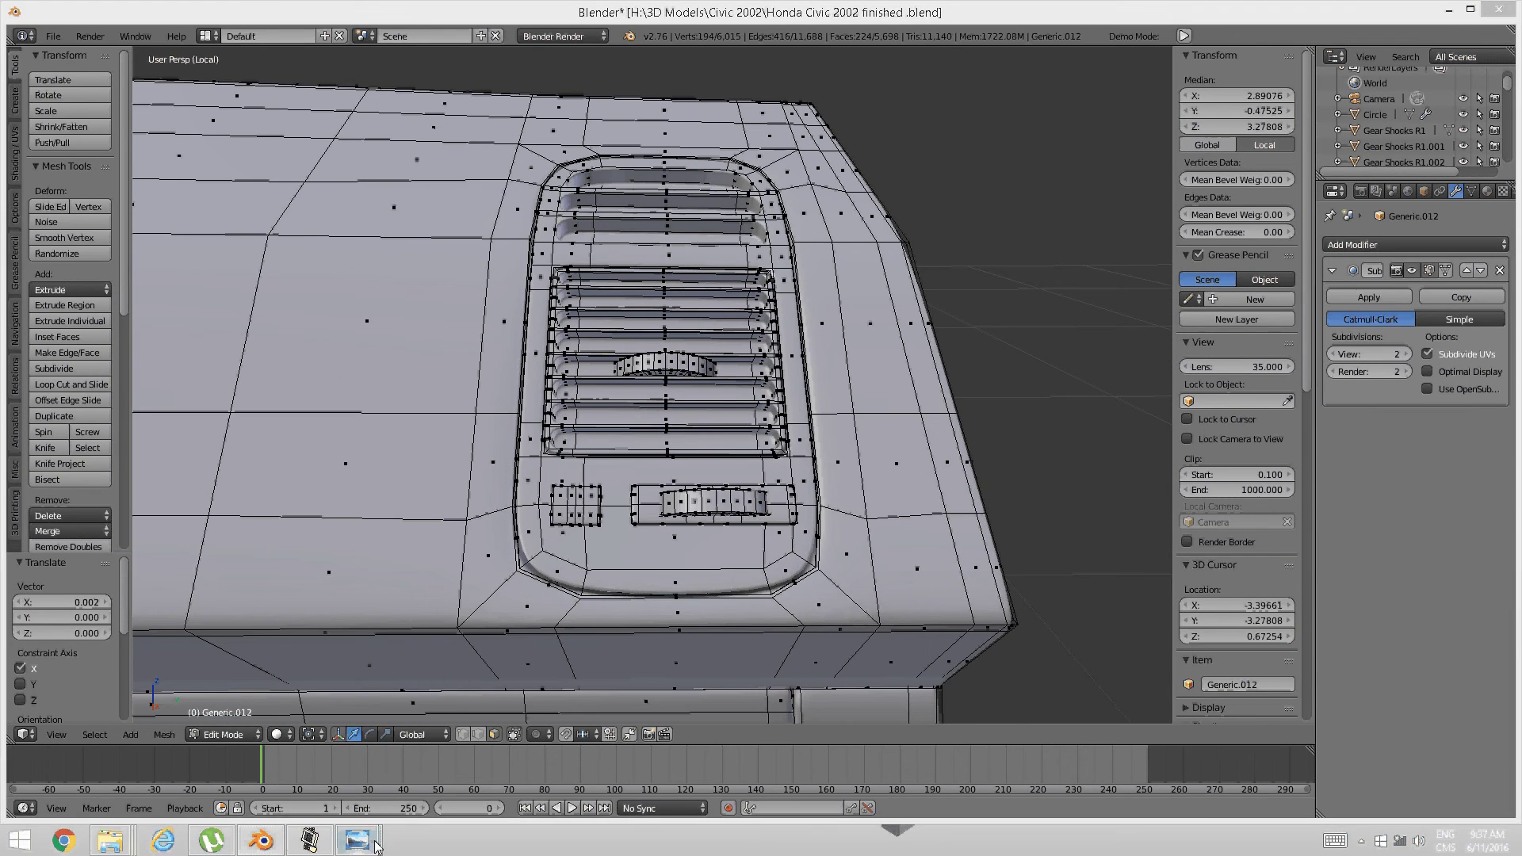
pyautogui.click(446, 753)
pyautogui.scroll(3, 900, 683)
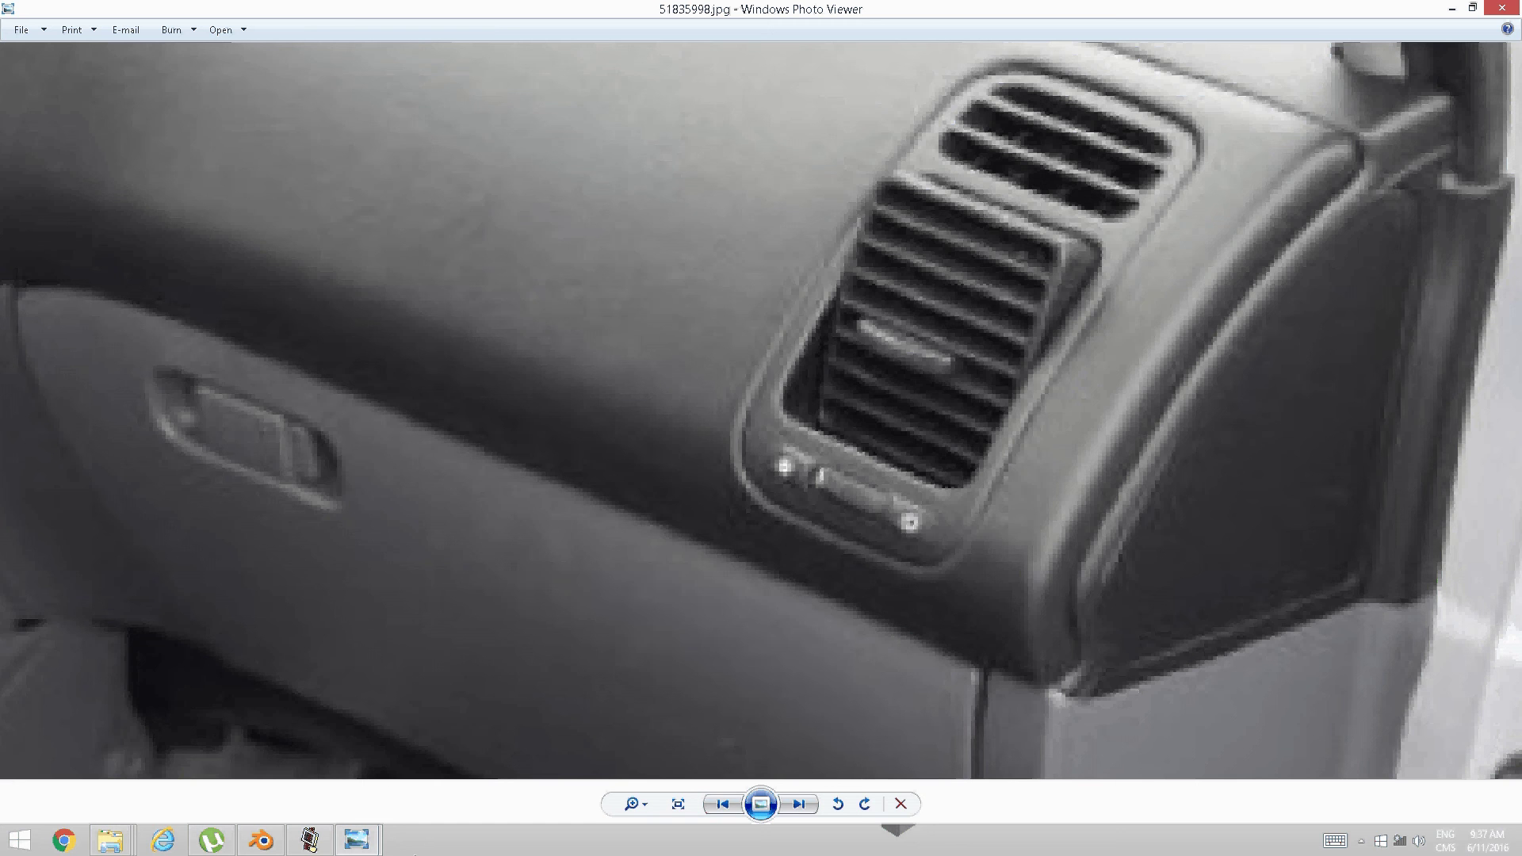
pyautogui.click(309, 839)
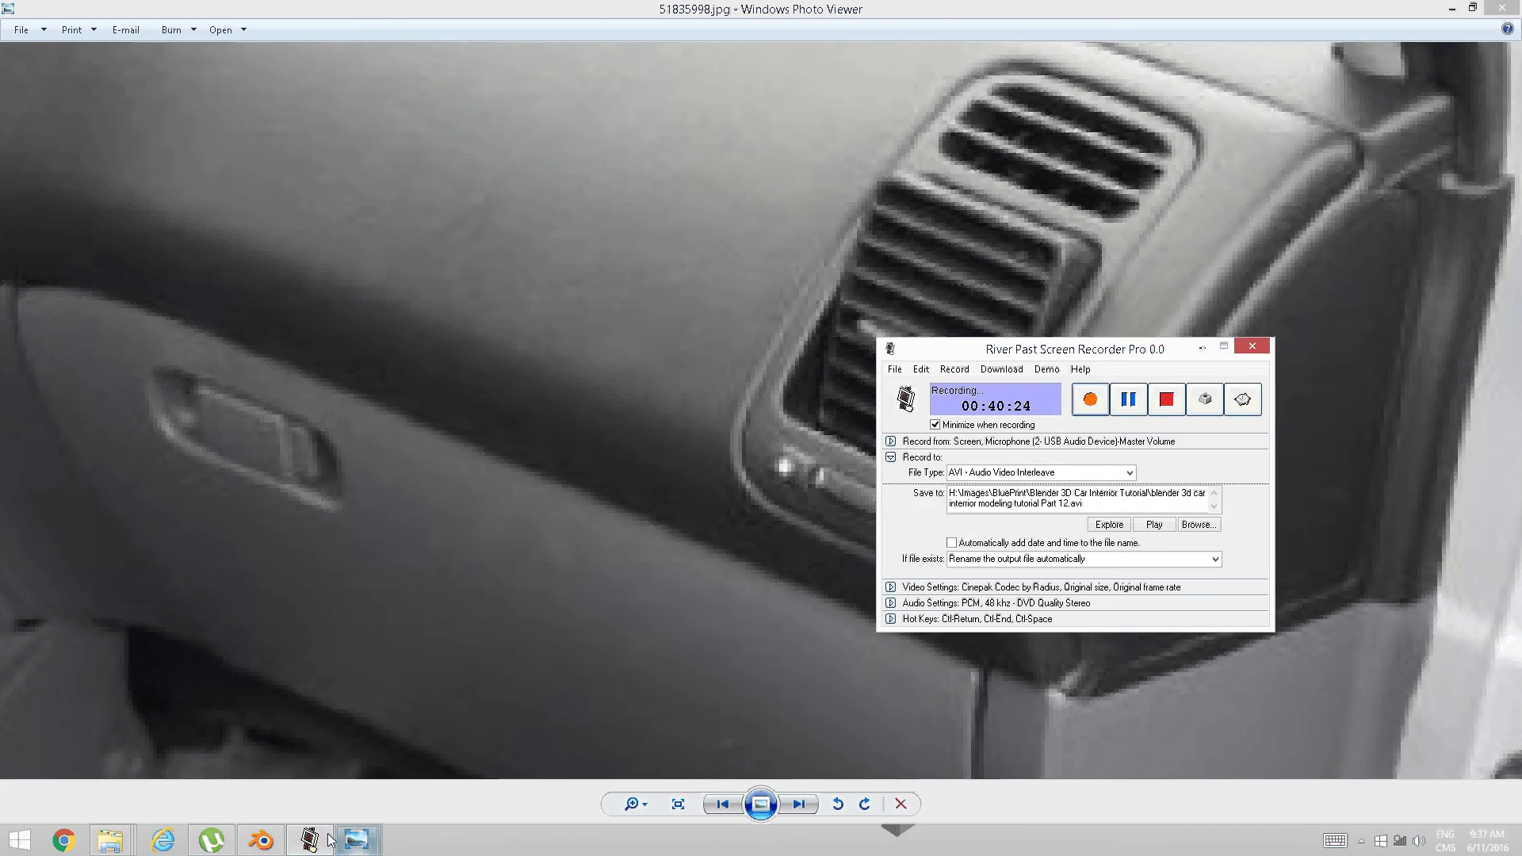
# Return to Blender and delete the linked faces of the small square part beside the passenger vent's wheel bezel
pyautogui.click(260, 840)
pyautogui.scroll(2, 640, 577)
pyautogui.rightClick(554, 559)
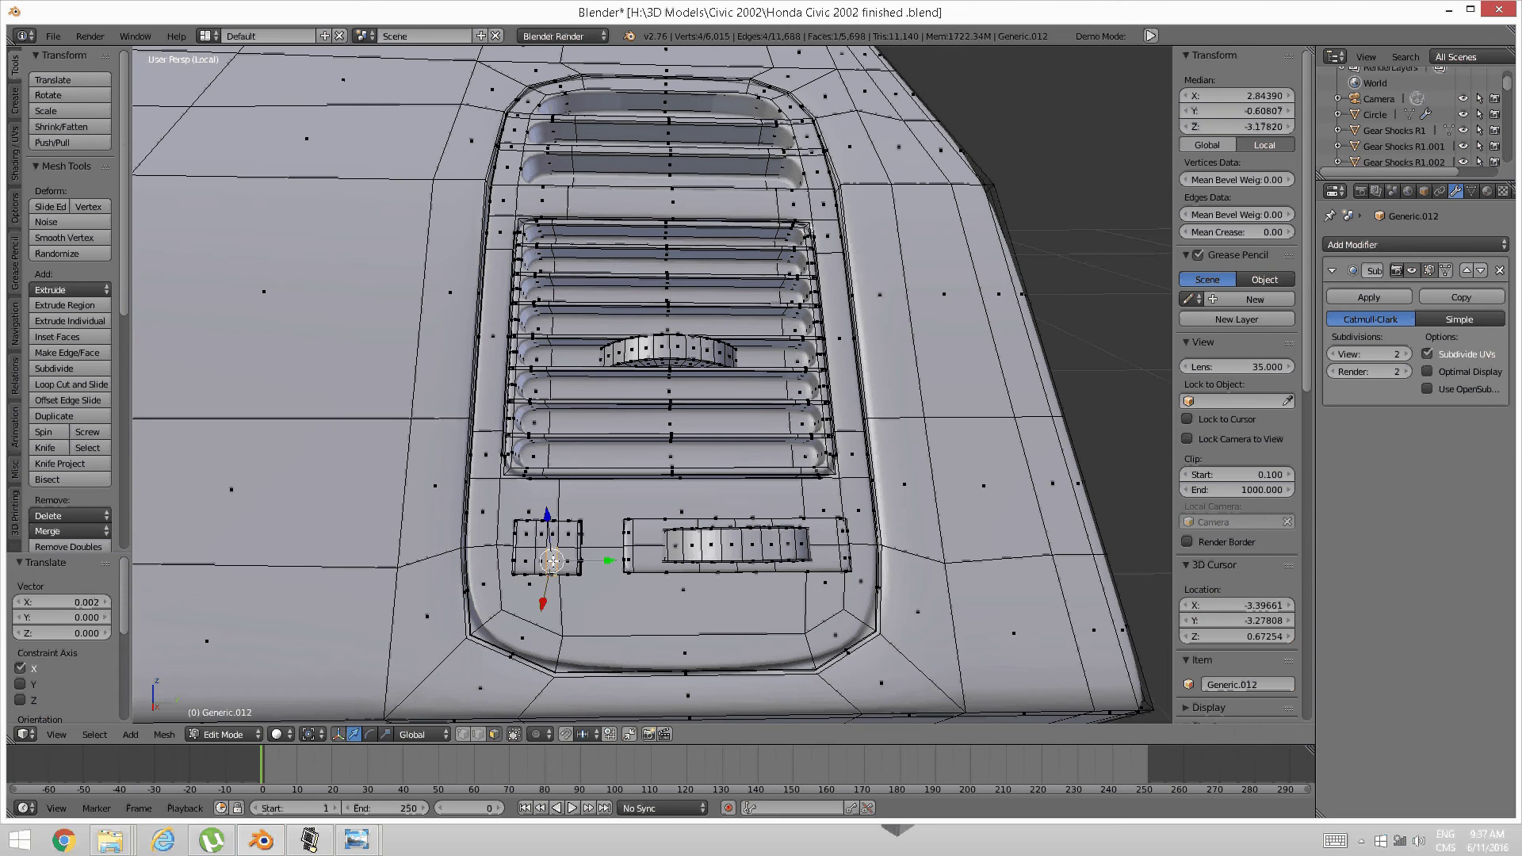
pyautogui.hotkey('ctrl', 'l')
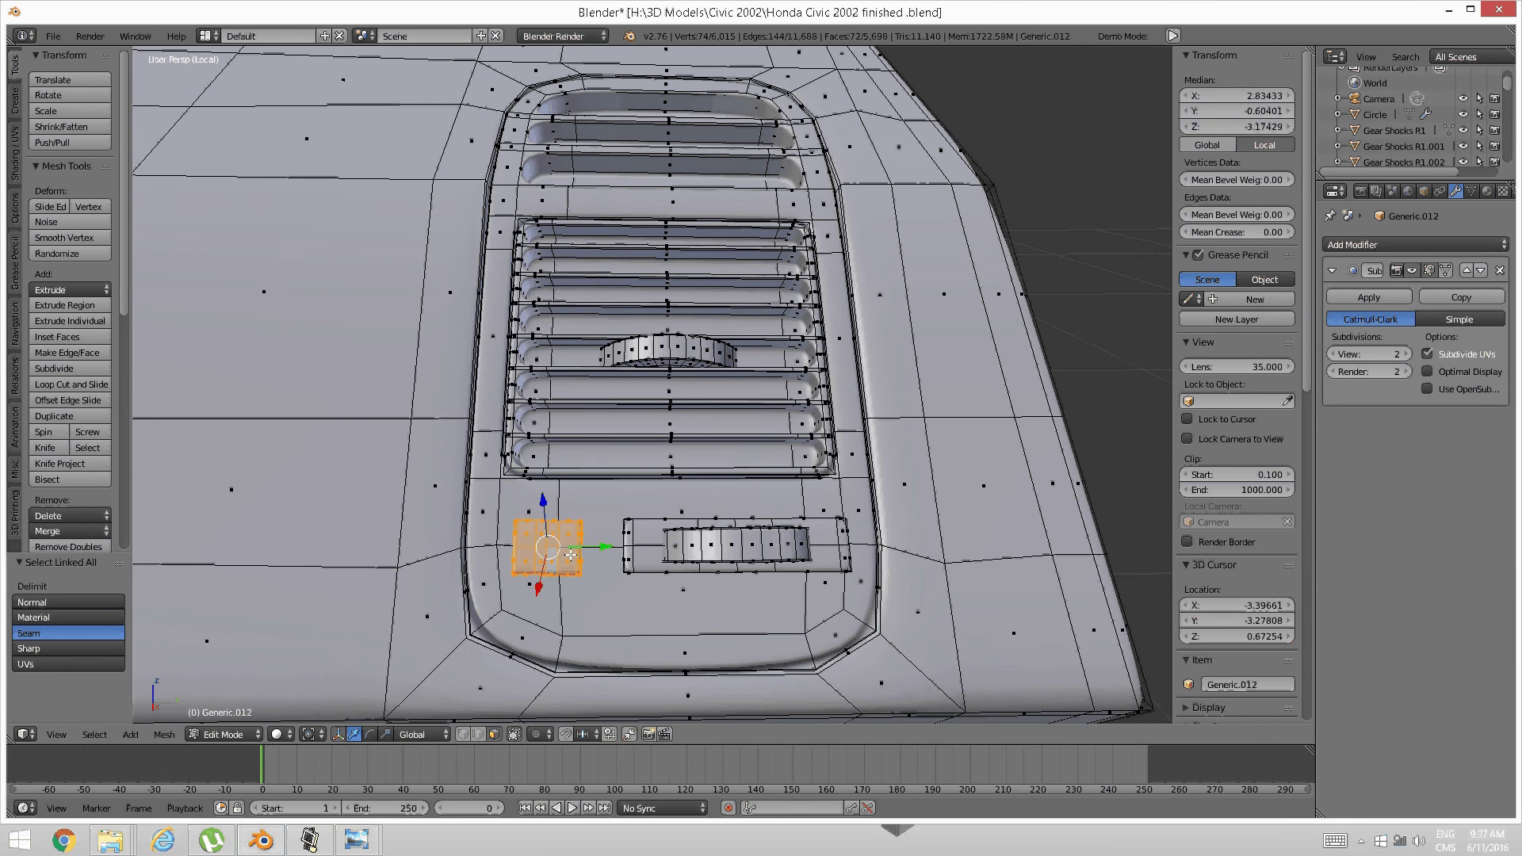
pyautogui.press('x')
pyautogui.click(571, 555)
# Select the passenger vent's linked wheel and bezel, shift them about -0.039 along global Y, and scale them by 1.206
pyautogui.rightClick(652, 540)
pyautogui.keyDown('shift'); pyautogui.rightClick(713, 533); pyautogui.keyUp('shift')
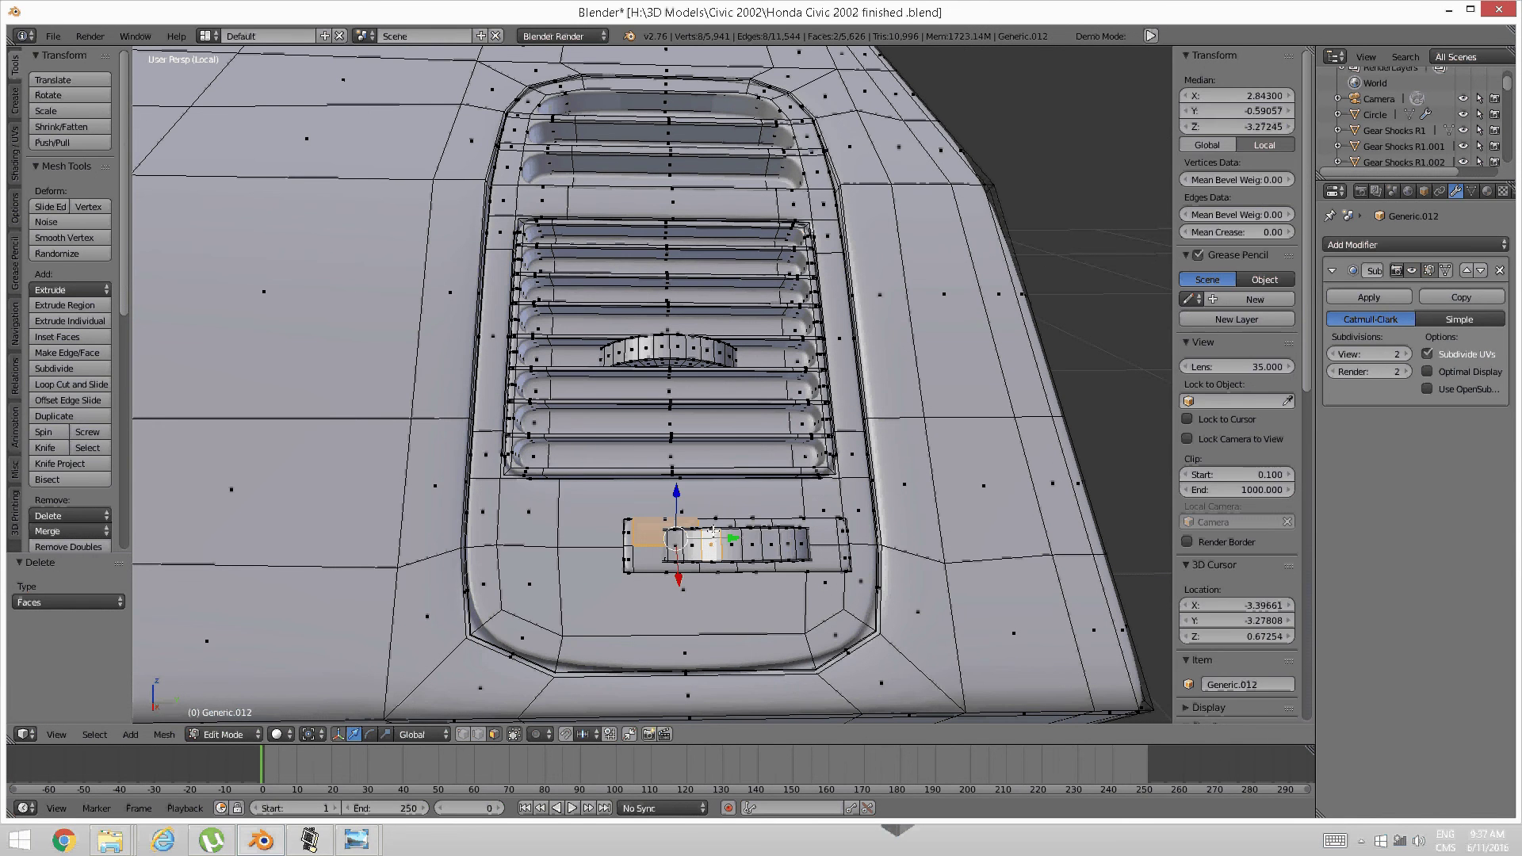
pyautogui.hotkey('ctrl', 'l')
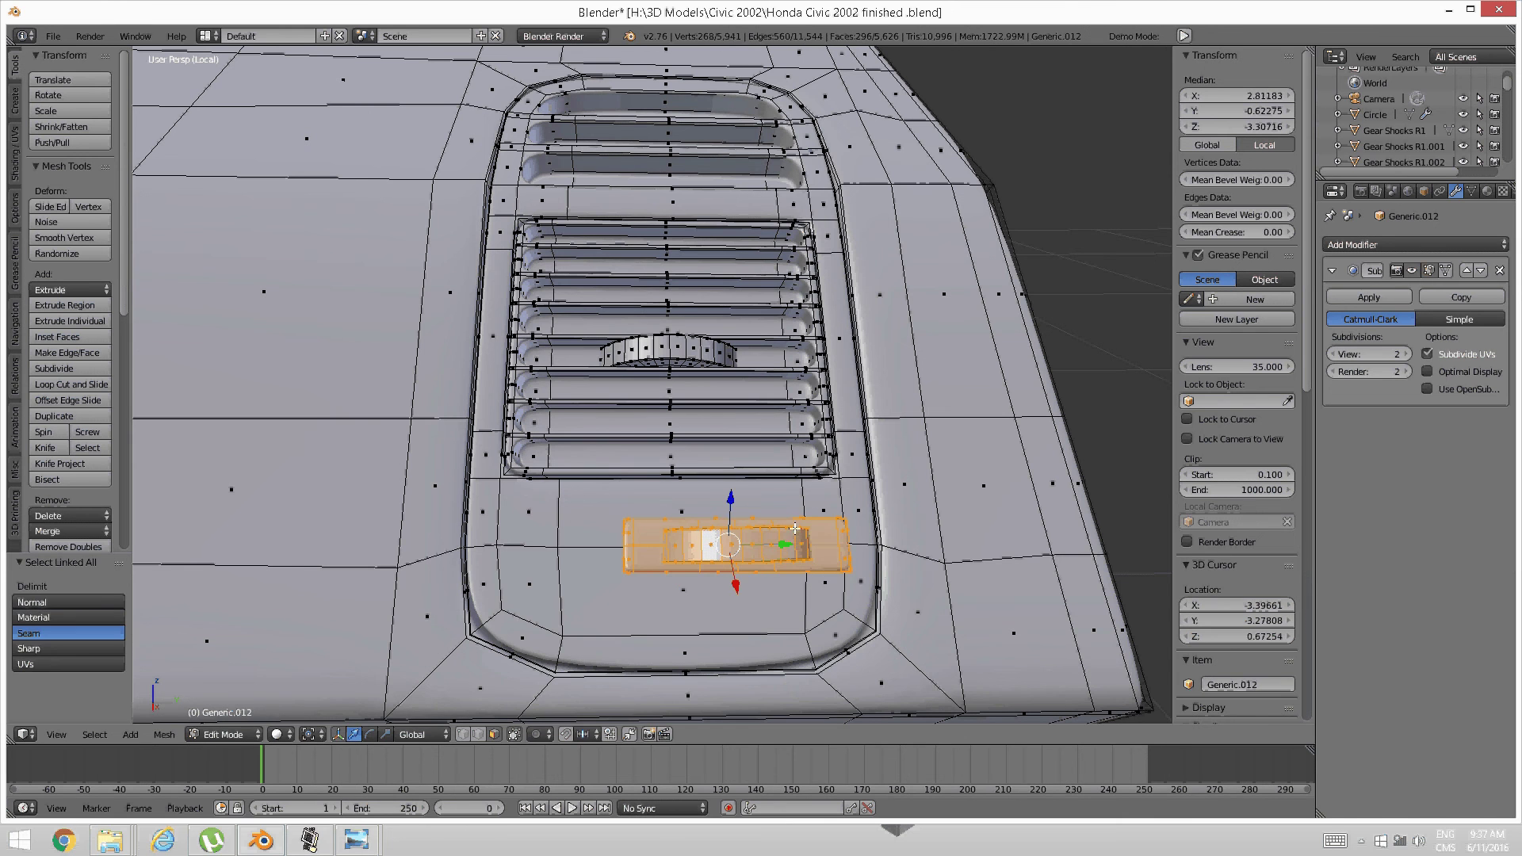
pyautogui.moveTo(796, 541); pyautogui.dragTo(745, 557)
pyautogui.scroll(1, 750, 557)
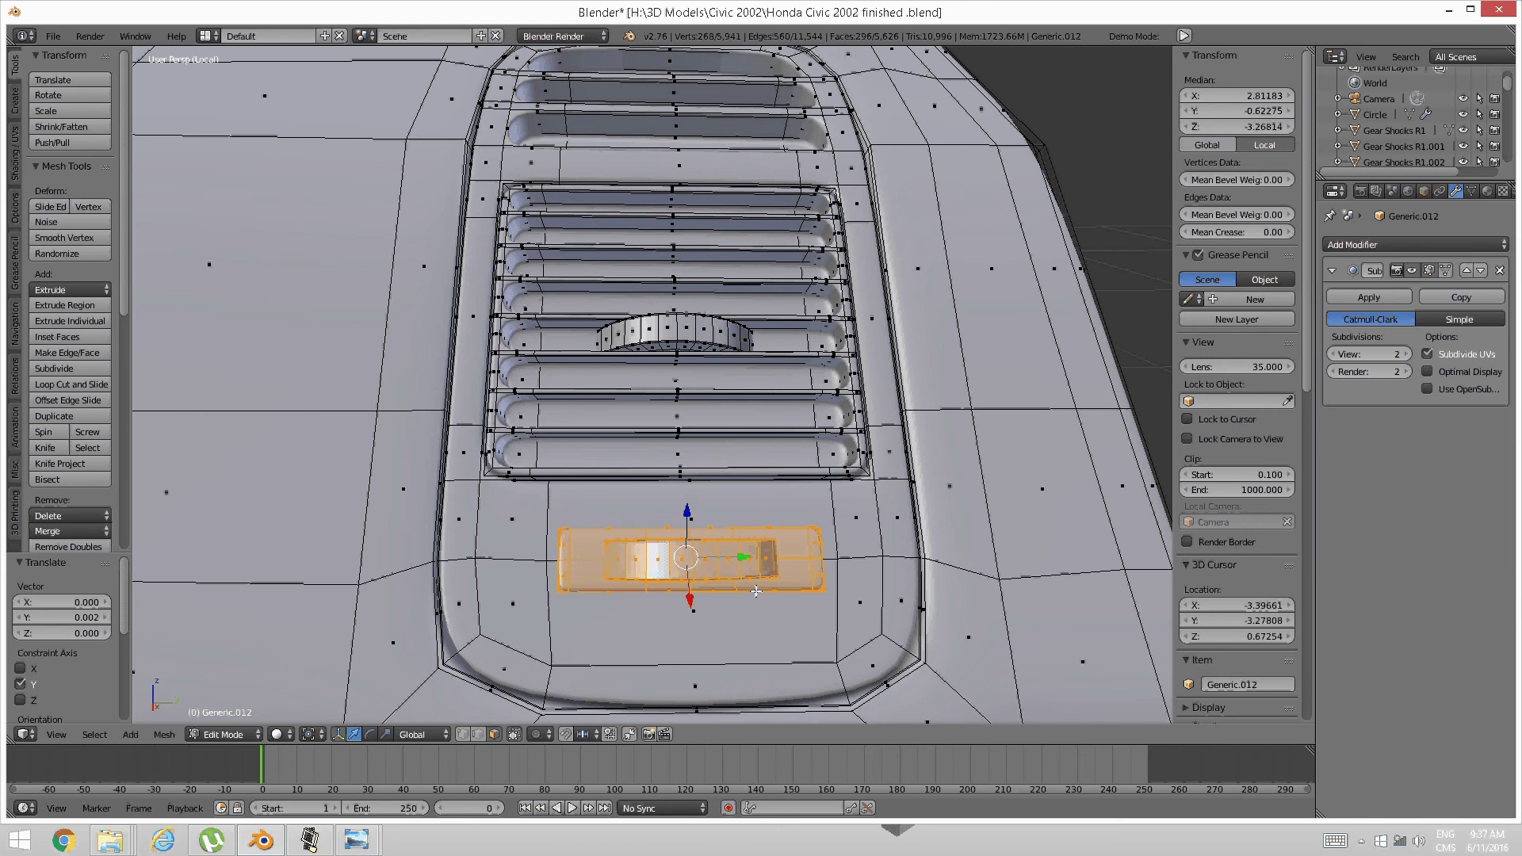
pyautogui.press('s')
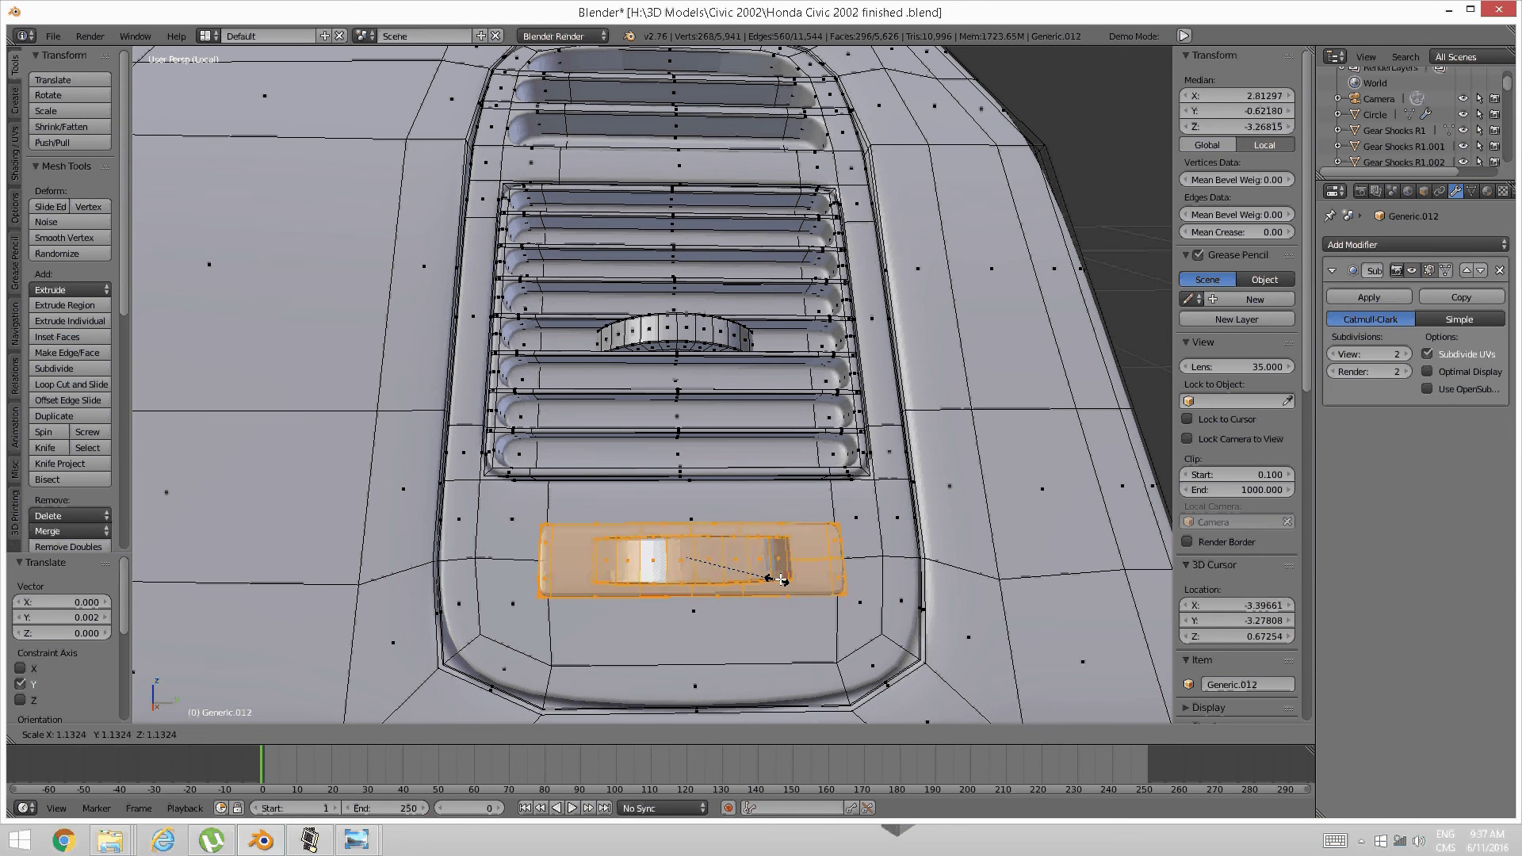
pyautogui.click(785, 579)
# Set the enlarged wheel and bezel into the vent panel by about -0.008 along global X and -0.004 along global Z
pyautogui.moveTo(781, 573); pyautogui.dragTo(622, 485, button='middle')
pyautogui.scroll(2, 737, 555)
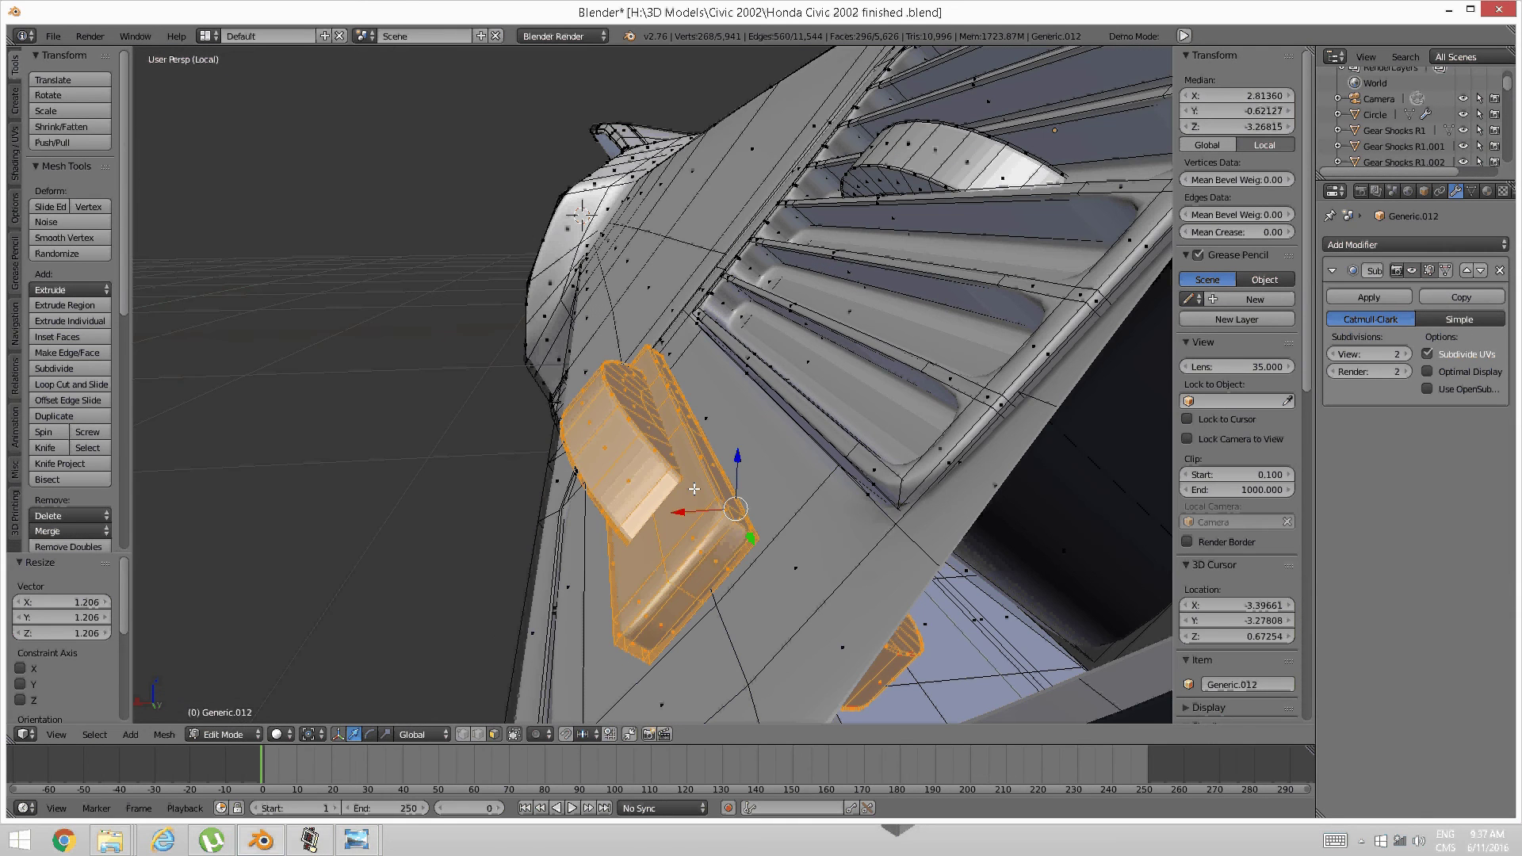
pyautogui.moveTo(687, 508); pyautogui.dragTo(710, 507)
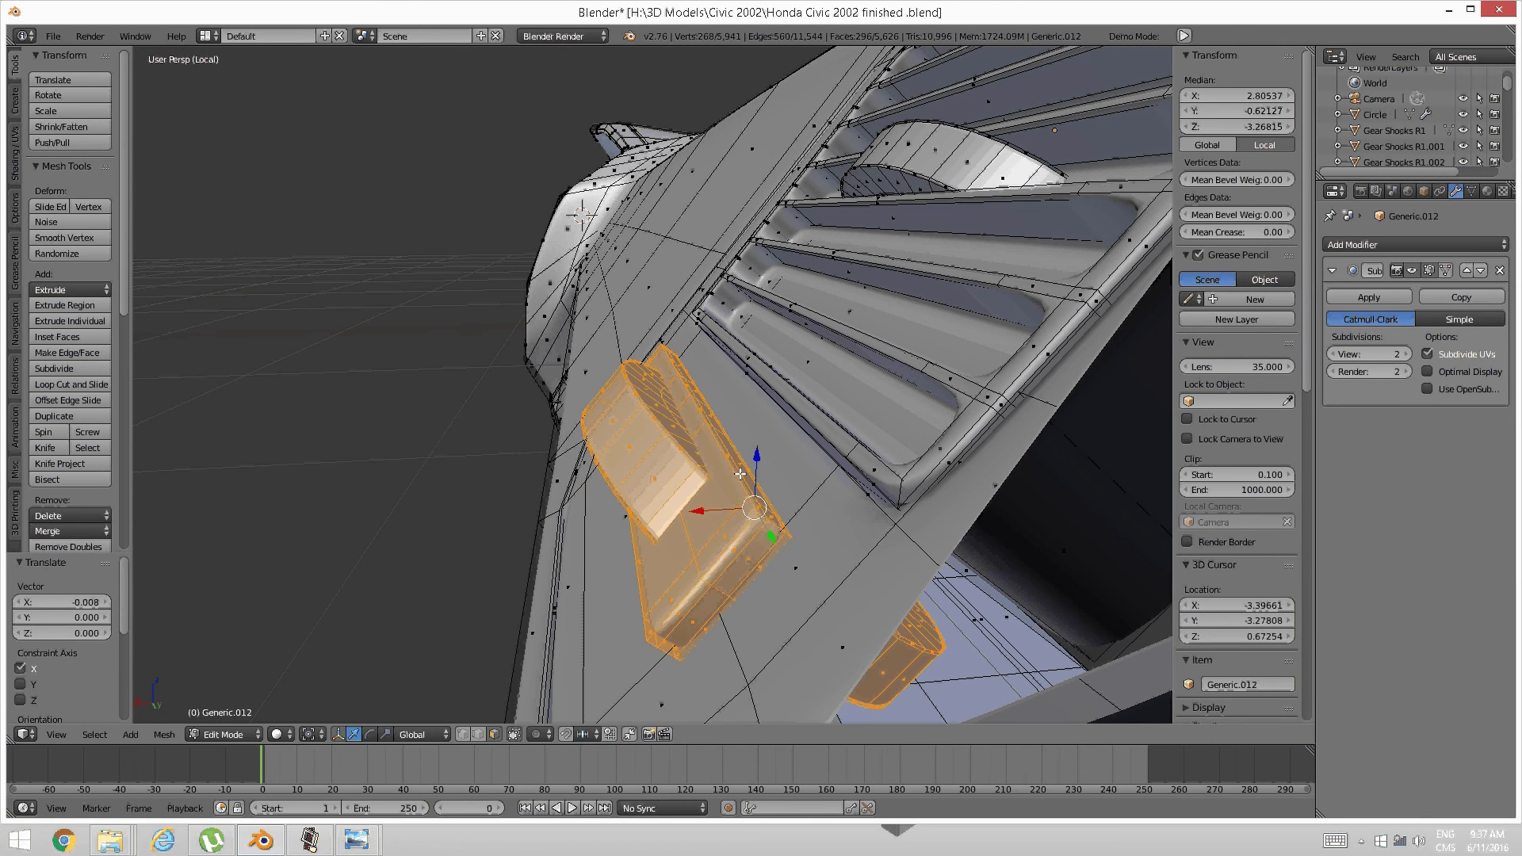
pyautogui.moveTo(760, 452); pyautogui.dragTo(758, 458)
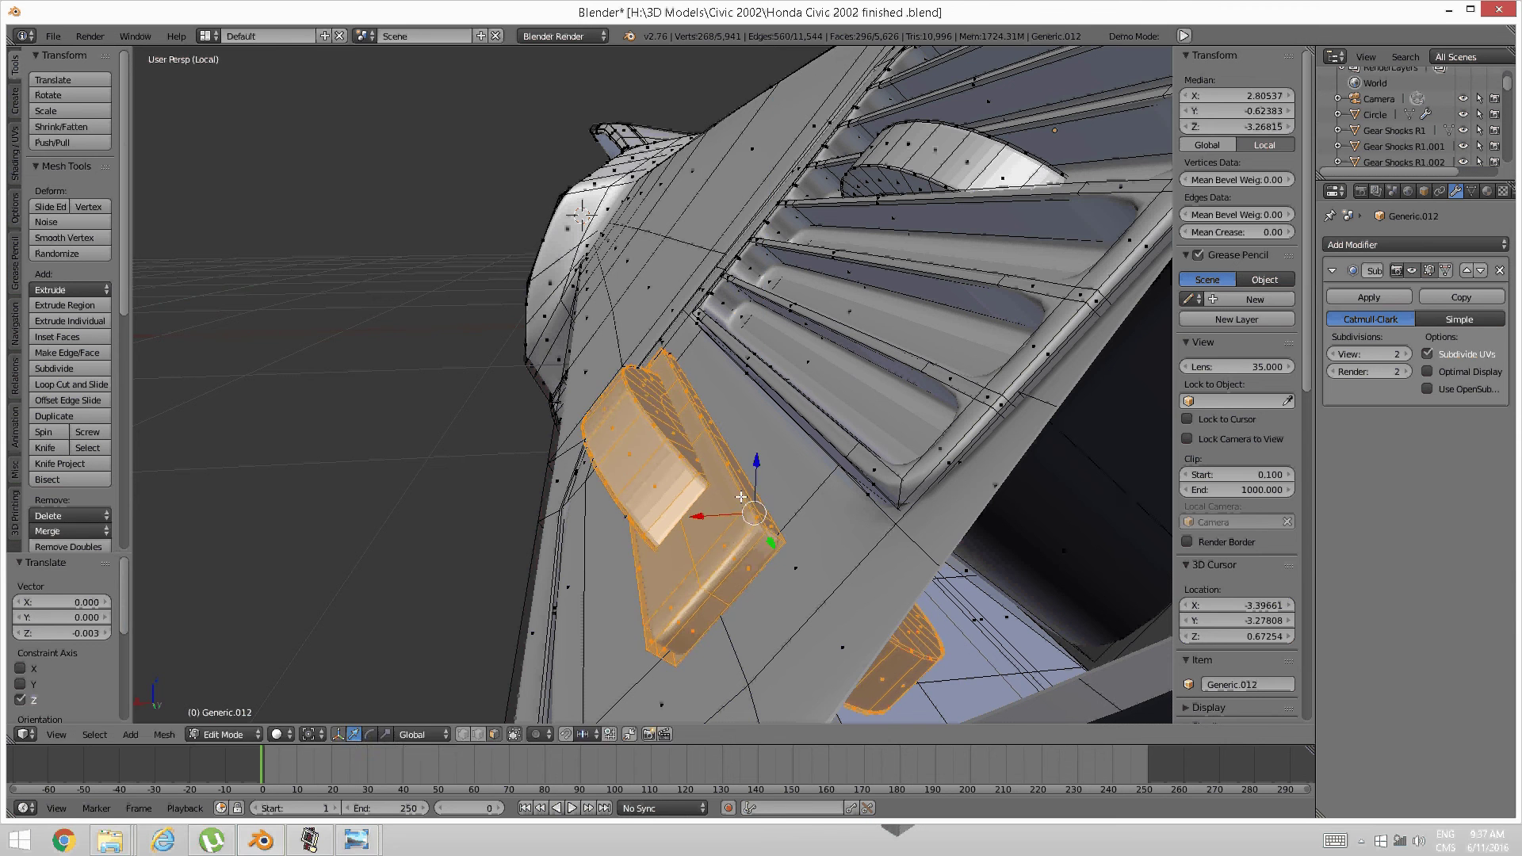
pyautogui.moveTo(706, 517); pyautogui.dragTo(701, 517)
pyautogui.moveTo(746, 466); pyautogui.dragTo(745, 466)
pyautogui.moveTo(702, 519); pyautogui.dragTo(705, 518)
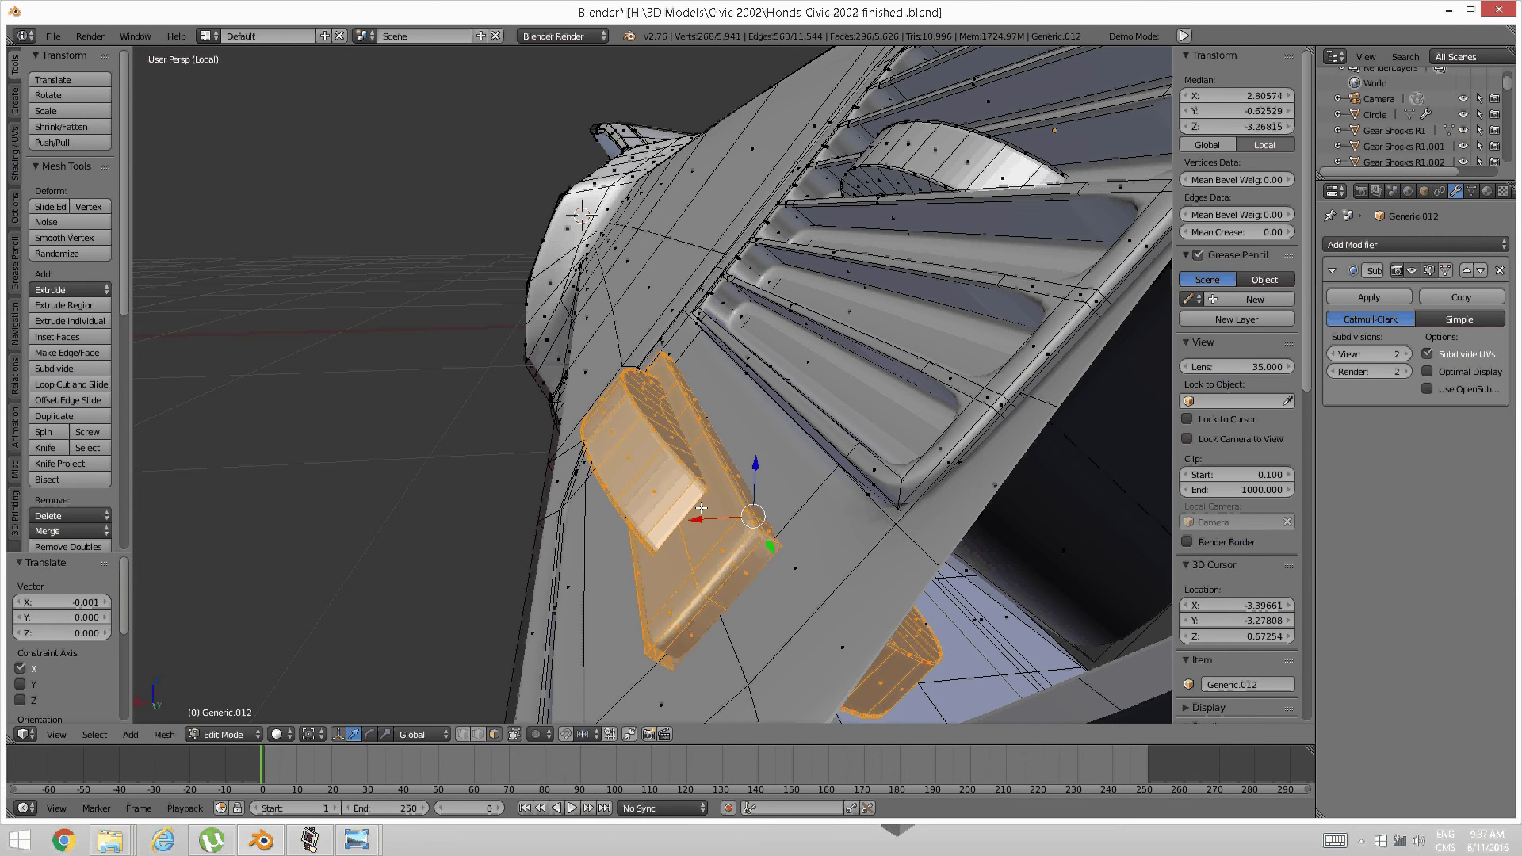
# Inspect how the wheel and bezel sit on the passenger vent within the whole glove box side of the dashboard
pyautogui.moveTo(707, 519); pyautogui.dragTo(1007, 495, button='middle')
pyautogui.scroll(-1, 689, 486)
pyautogui.scroll(-6, 662, 476)
pyautogui.scroll(-5, 731, 594)
pyautogui.scroll(4, 664, 555)
pyautogui.scroll(-2, 685, 526)
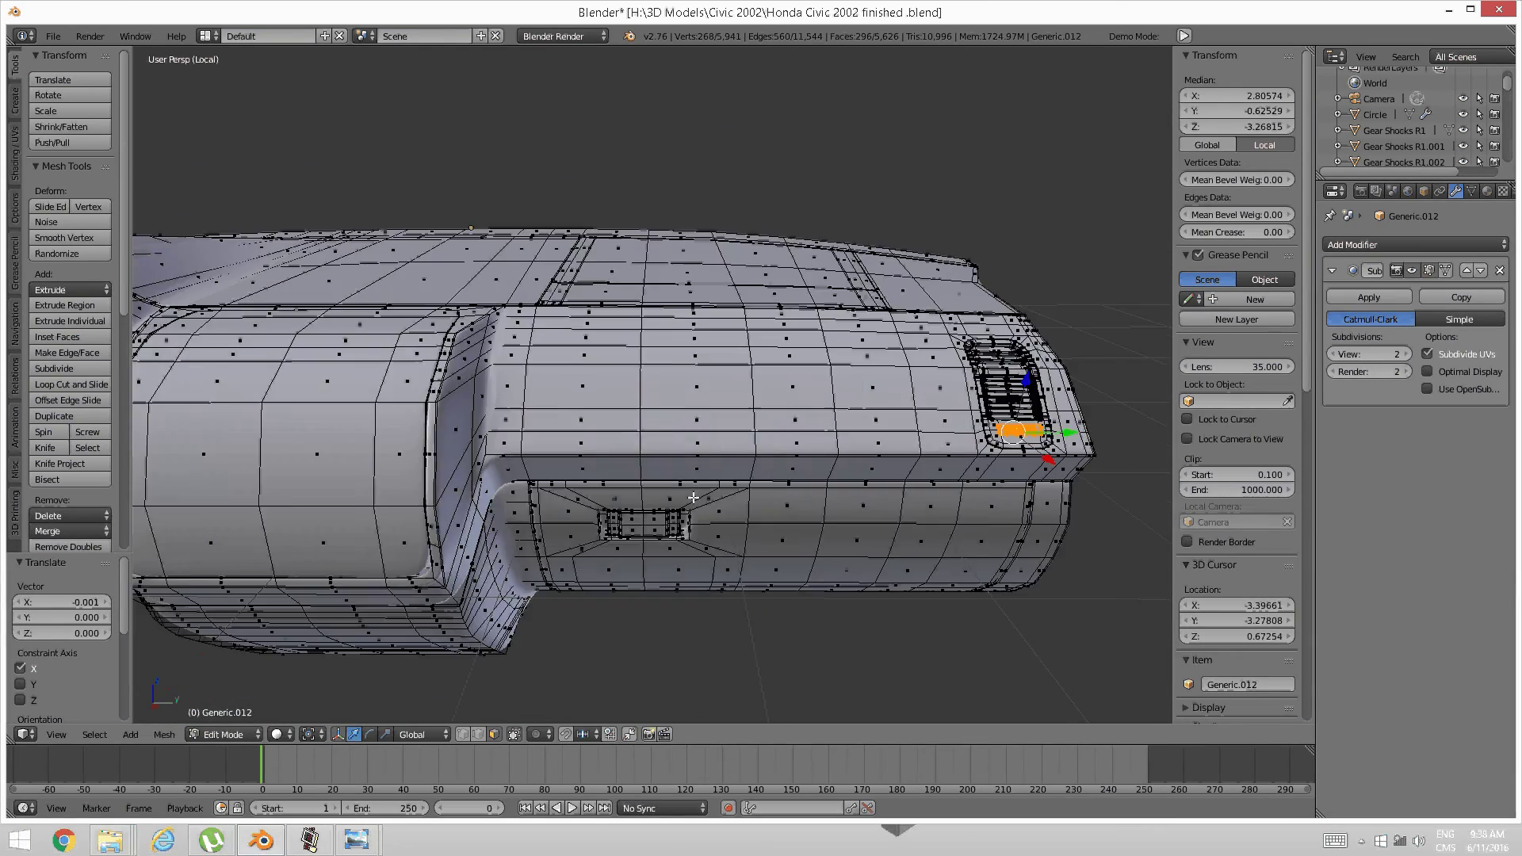
pyautogui.keyDown('shift'); pyautogui.moveTo(444, 484); pyautogui.dragTo(1063, 516, button='middle'); pyautogui.keyUp('shift')
pyautogui.moveTo(507, 500)
pyautogui.mouseDown(button='middle')
pyautogui.moveTo(665, 545)
pyautogui.moveTo(582, 511)
pyautogui.moveTo(516, 507)
pyautogui.mouseUp(button='middle')
pyautogui.keyDown('shift'); pyautogui.moveTo(1110, 547); pyautogui.dragTo(923, 546, button='middle'); pyautogui.keyUp('shift')
pyautogui.scroll(-2, 1110, 562)
pyautogui.scroll(3, 923, 546)
# Return the dashboard to Object Mode with no mesh selected and shade it smooth, checking both vent ends
pyautogui.press('a')
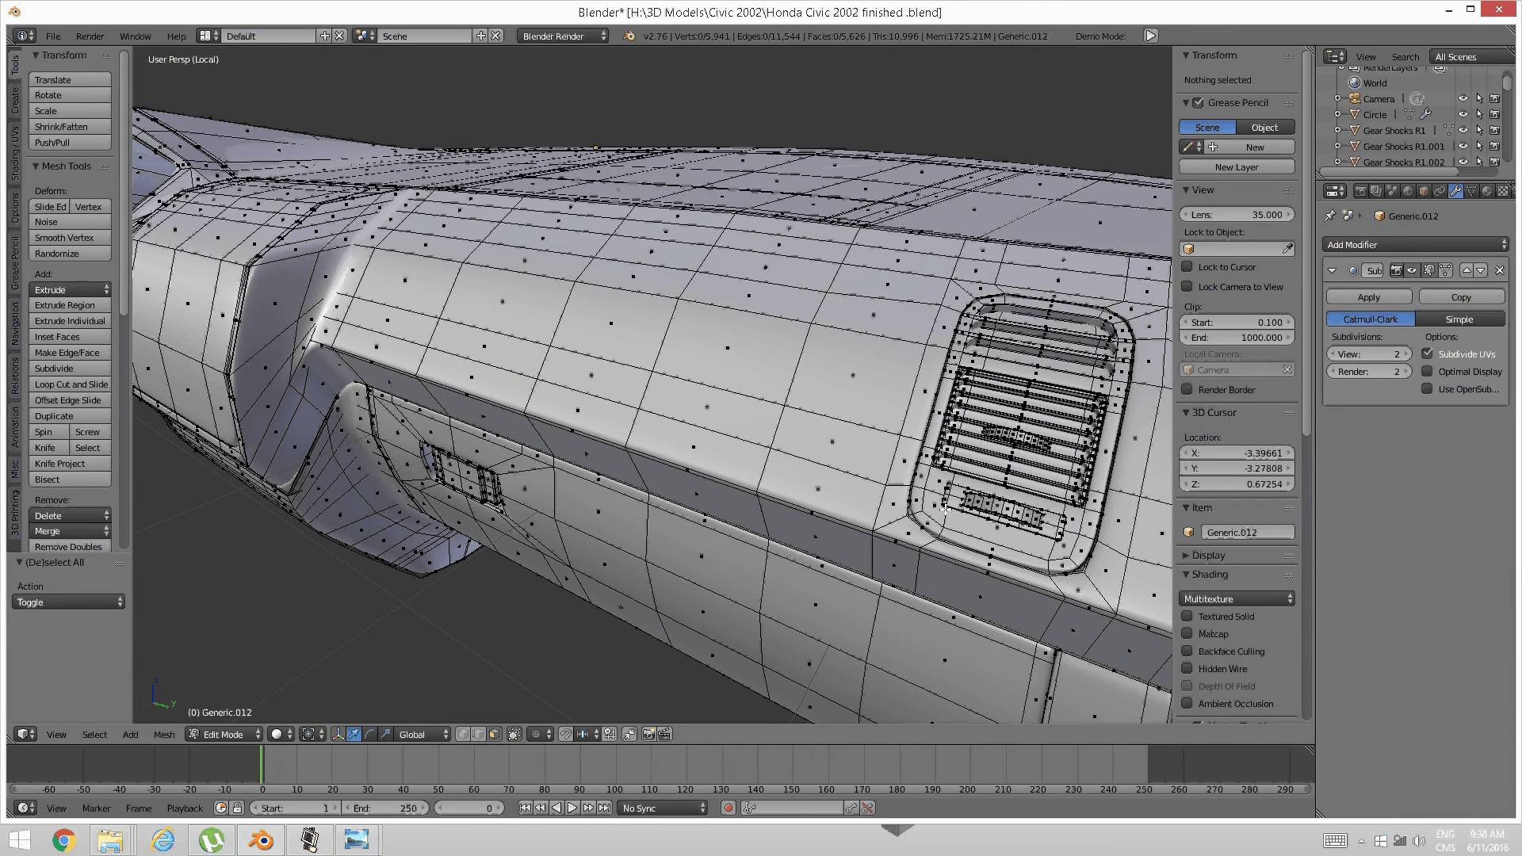
pyautogui.press('Tab')
pyautogui.click(791, 510)
pyautogui.scroll(-3, 846, 489)
pyautogui.moveTo(846, 489); pyautogui.dragTo(782, 446, button='middle')
pyautogui.scroll(-3, 781, 446)
pyautogui.moveTo(659, 463); pyautogui.dragTo(750, 476, button='middle')
pyautogui.keyDown('shift'); pyautogui.moveTo(749, 476); pyautogui.dragTo(997, 501, button='middle'); pyautogui.keyUp('shift')
pyautogui.moveTo(523, 519); pyautogui.dragTo(639, 528, button='middle')
pyautogui.scroll(2, 660, 541)
pyautogui.scroll(2, 688, 515)
pyautogui.scroll(-2, 688, 515)
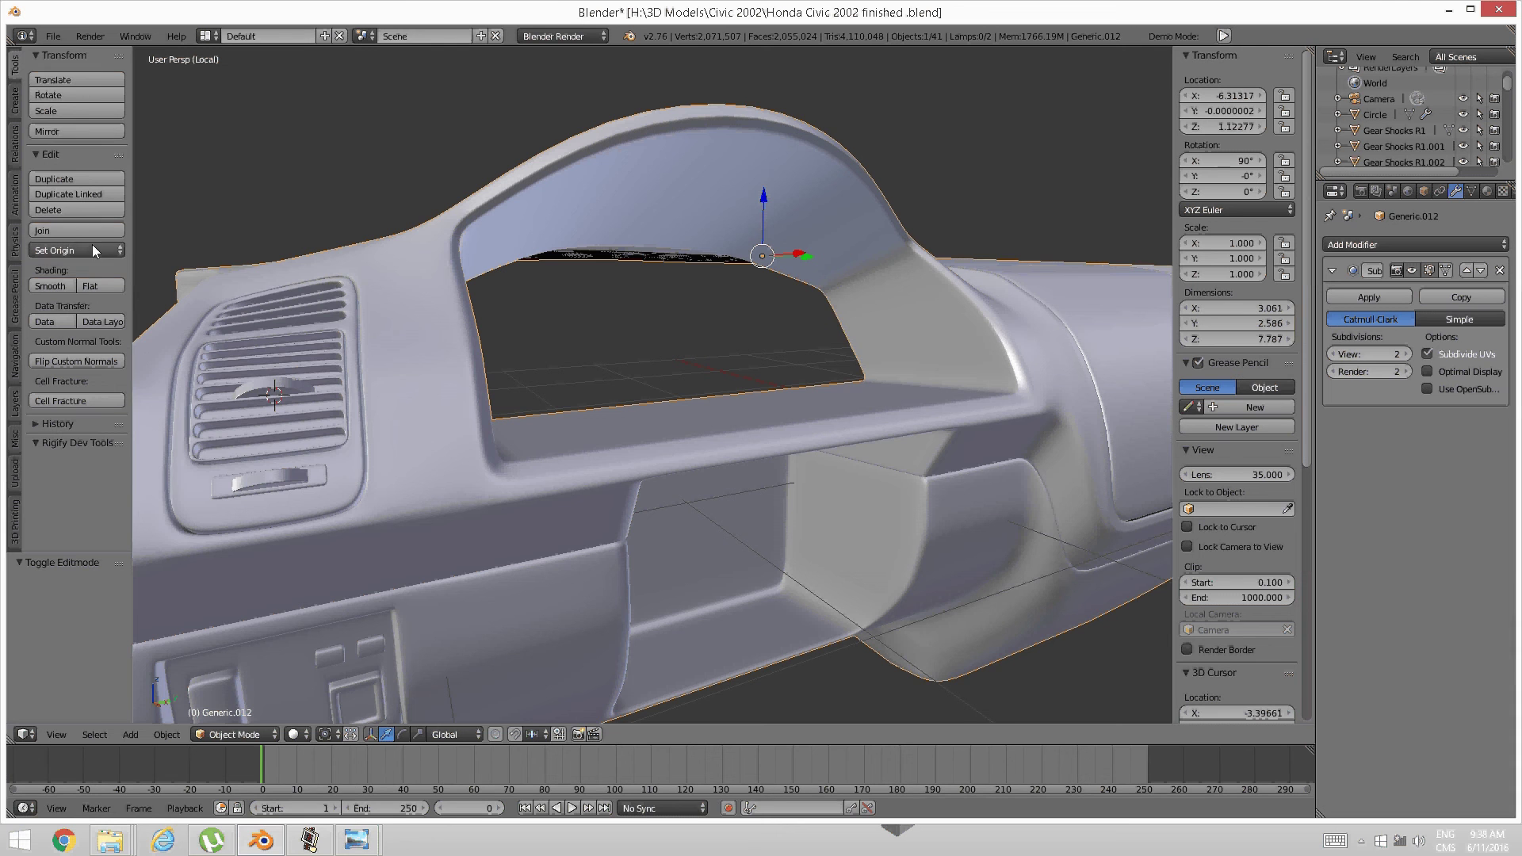
pyautogui.click(57, 284)
pyautogui.moveTo(217, 367); pyautogui.dragTo(569, 409, button='middle')
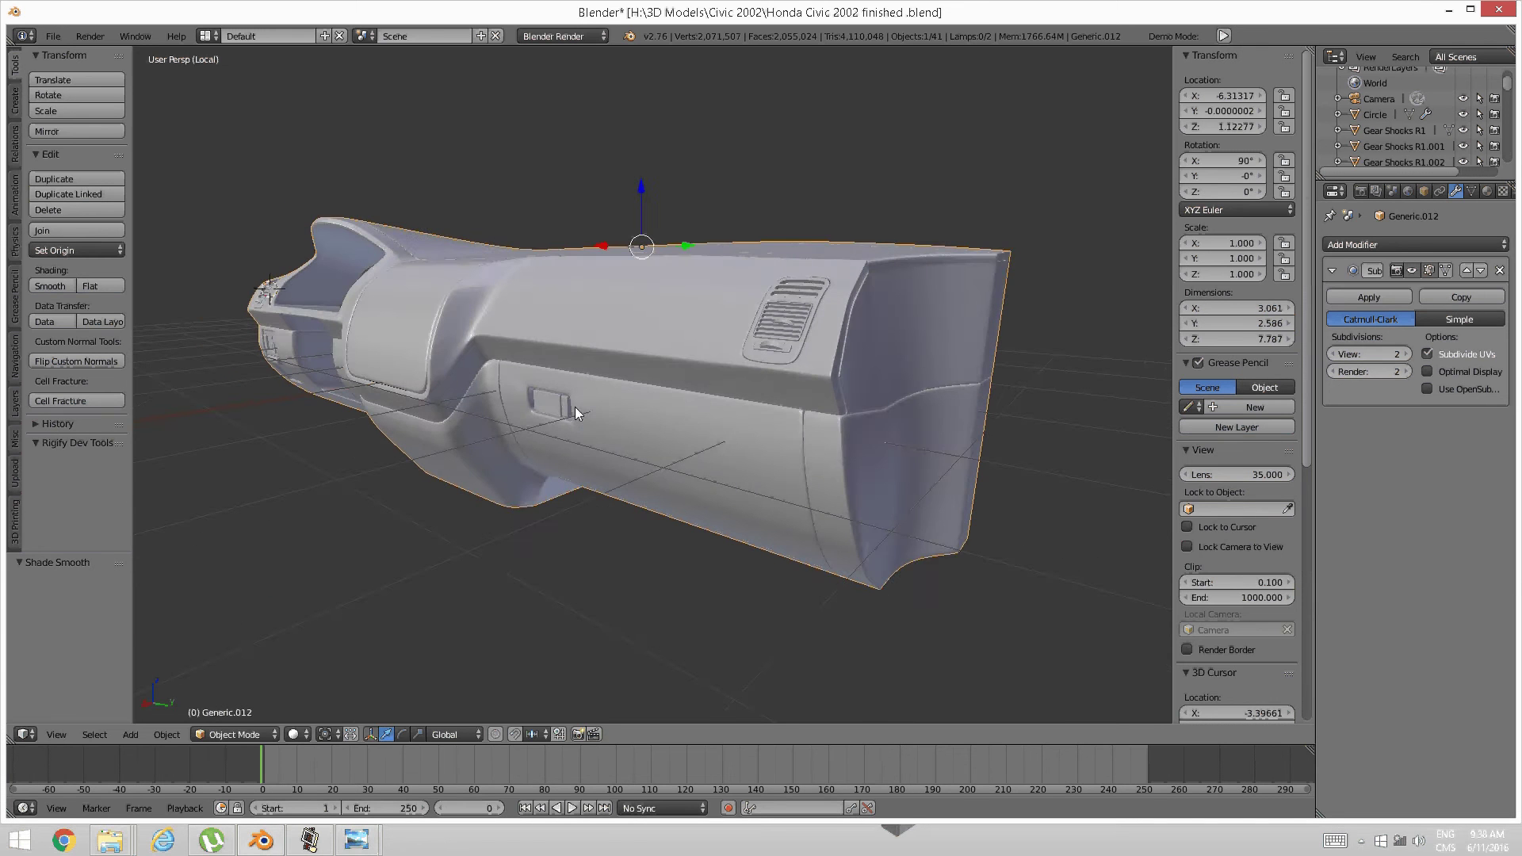
pyautogui.scroll(5, 609, 388)
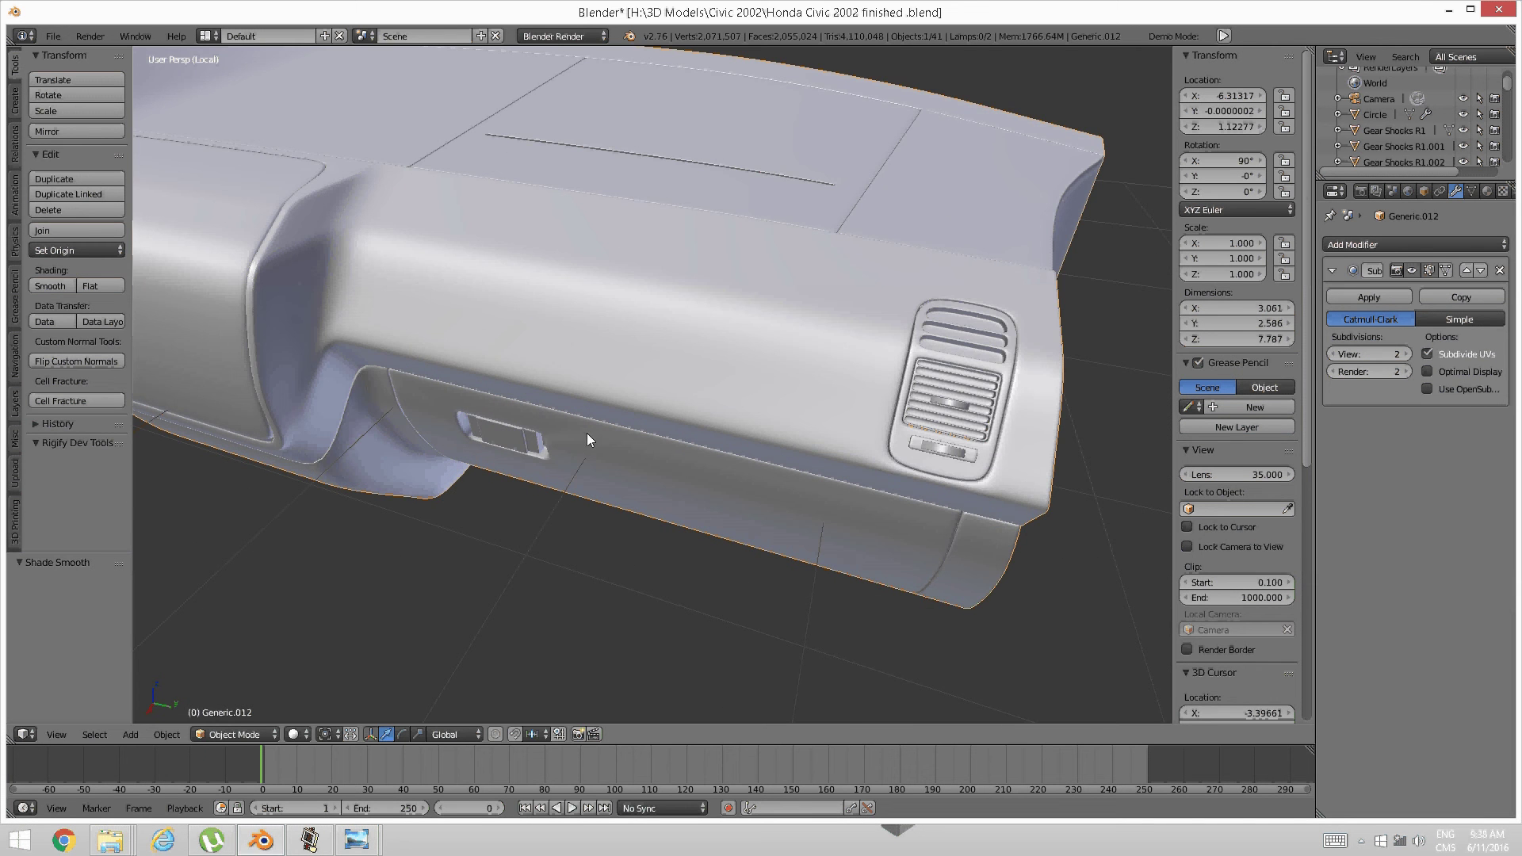
pyautogui.moveTo(587, 434); pyautogui.dragTo(358, 773, button='middle')
pyautogui.click(310, 842)
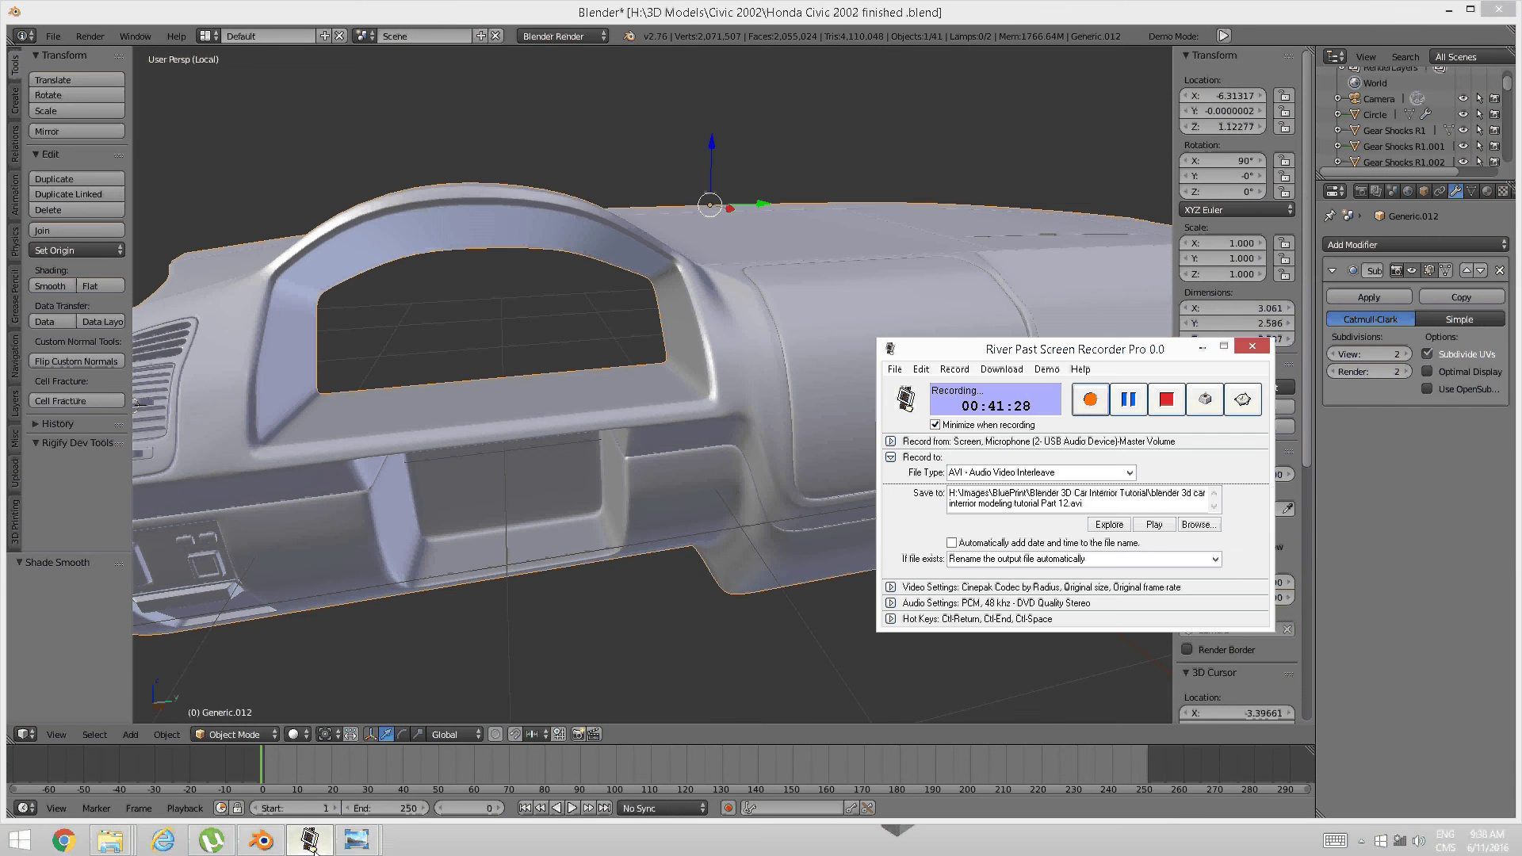
pyautogui.moveTo(357, 842)
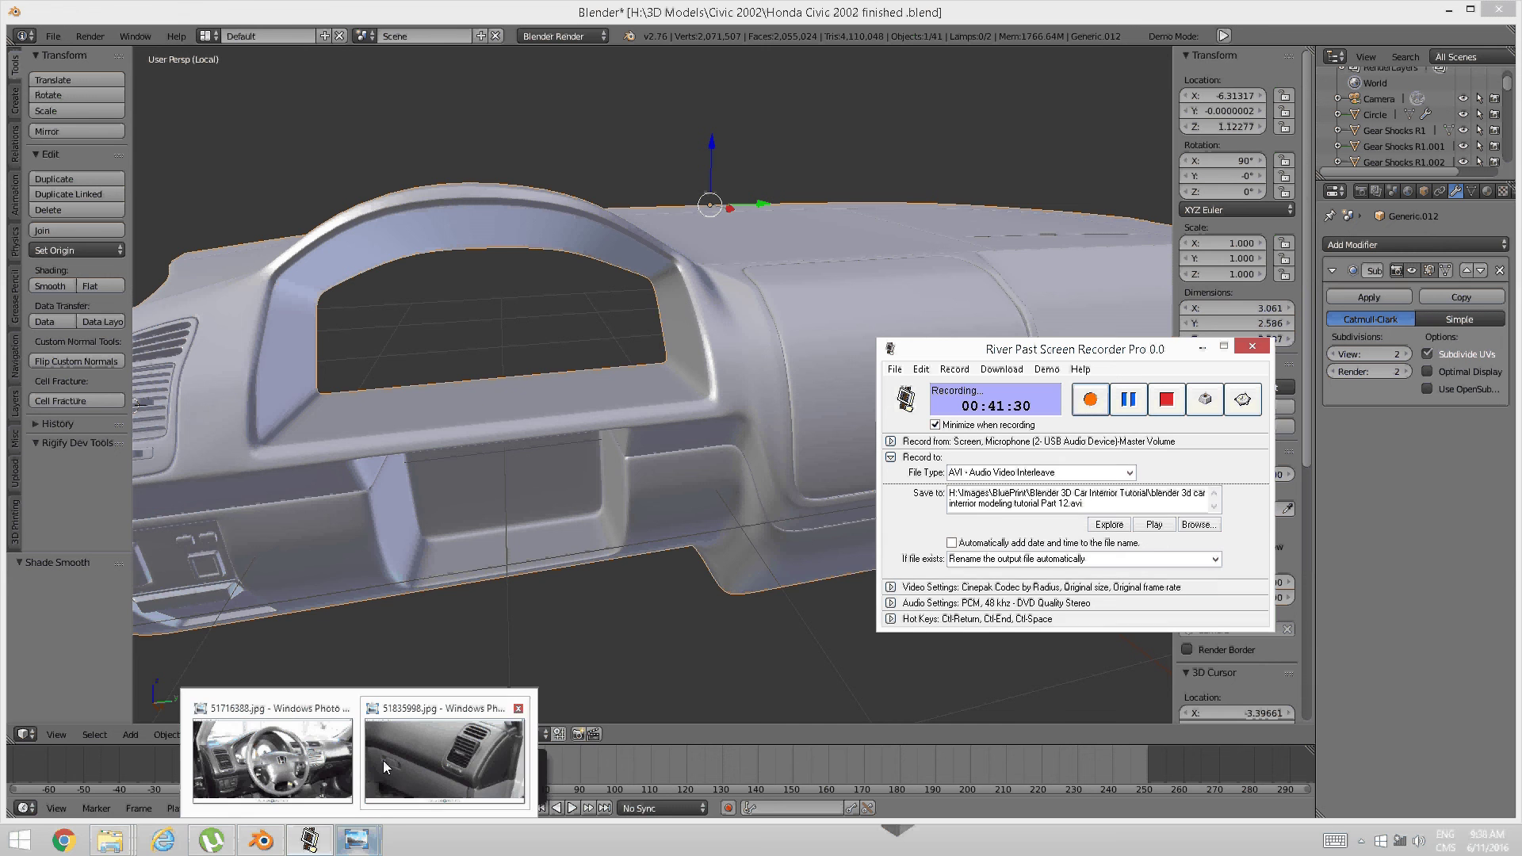
pyautogui.click(321, 849)
pyautogui.click(321, 849)
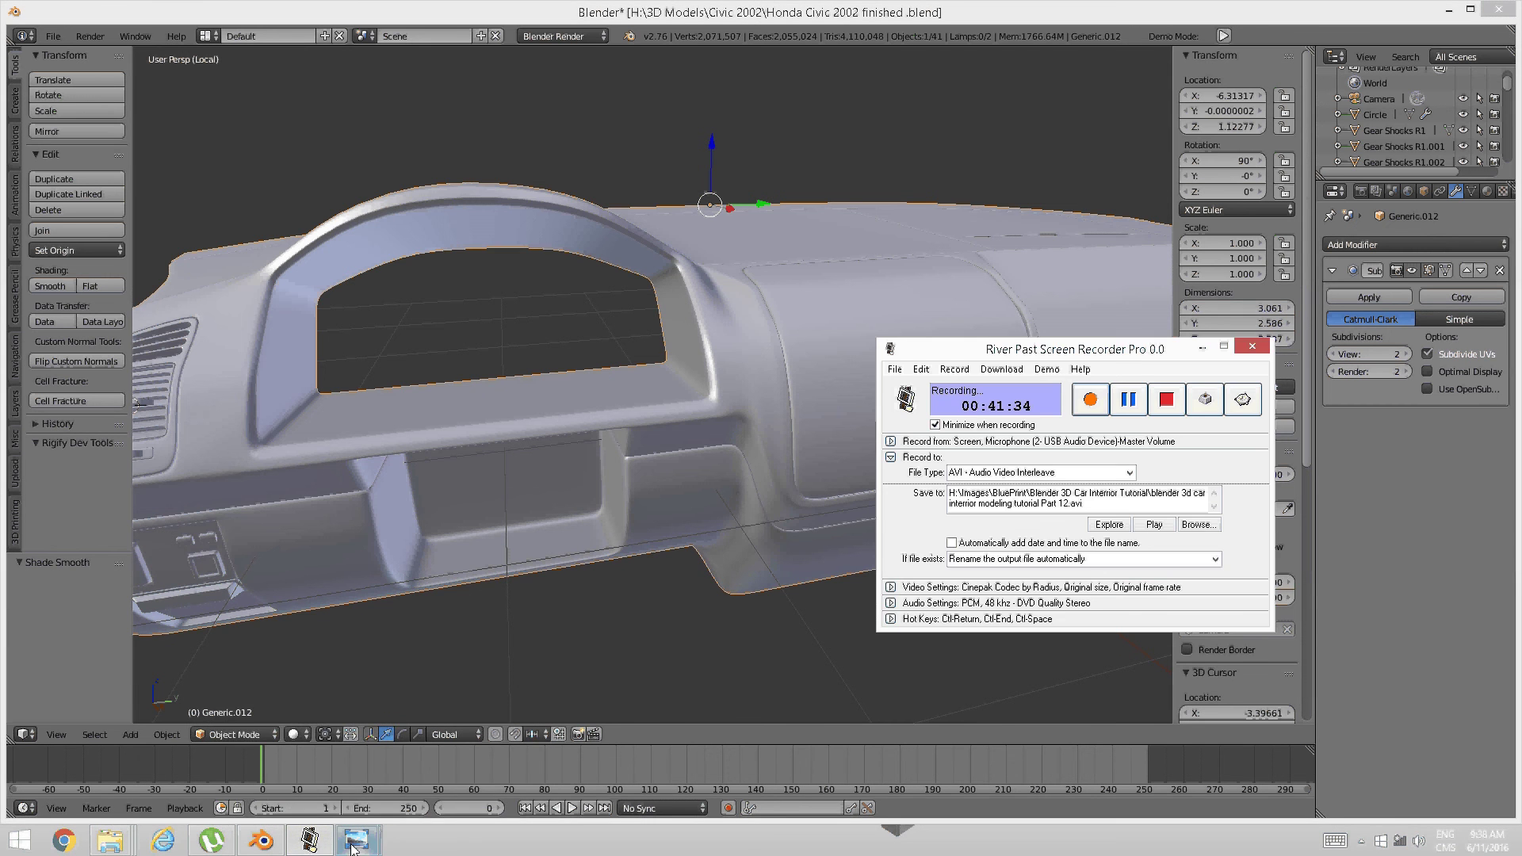
# Examine the centre console, radio panel, lower pocket and centre vents in the reference photo 51835998.jpg
pyautogui.moveTo(357, 842)
pyautogui.click(448, 785)
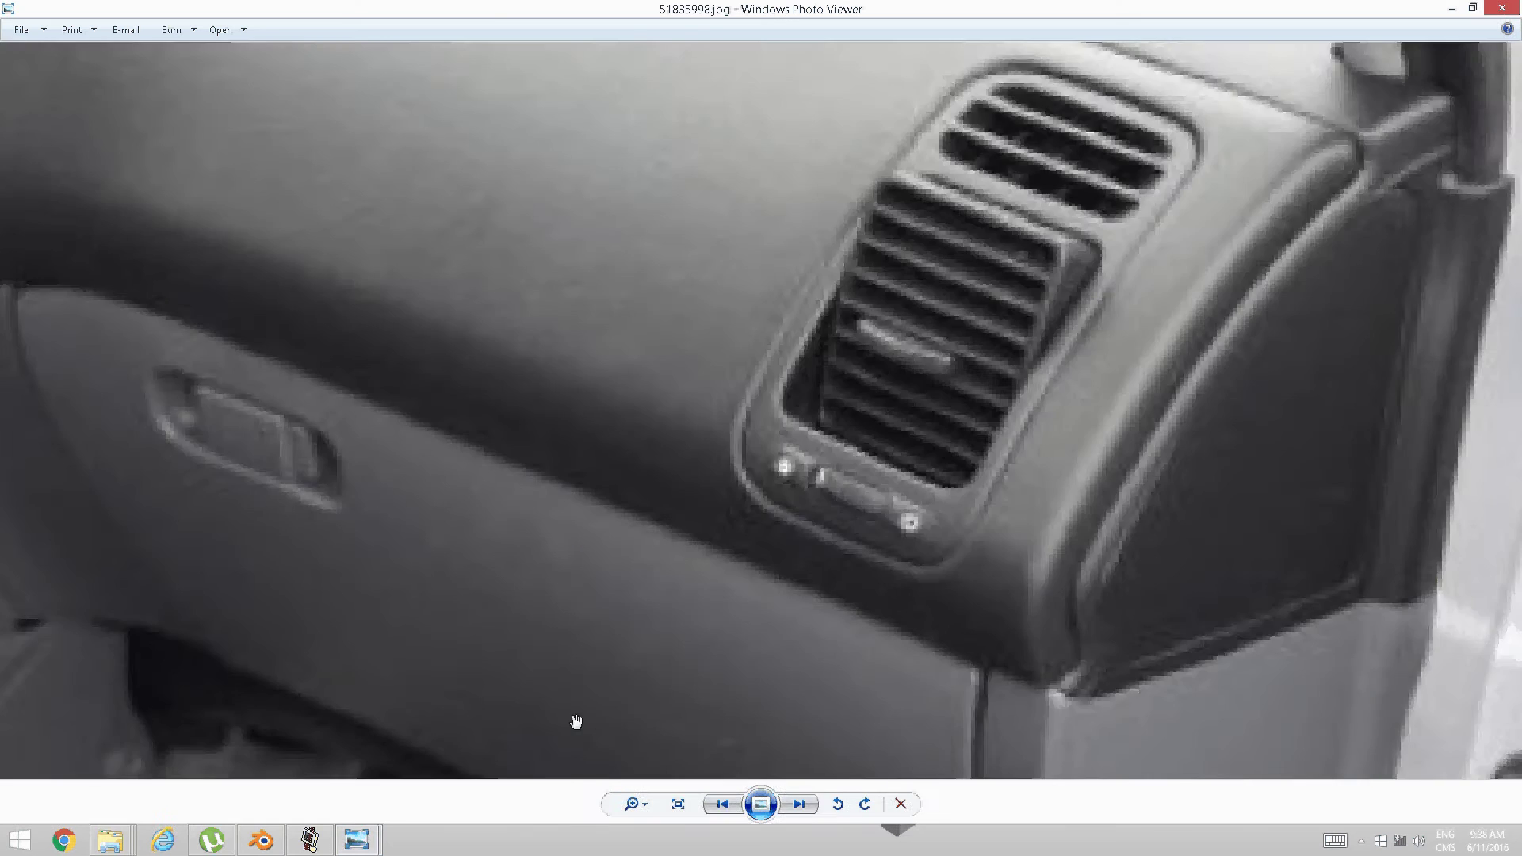
pyautogui.scroll(-3, 619, 592)
pyautogui.moveTo(441, 482); pyautogui.dragTo(833, 699)
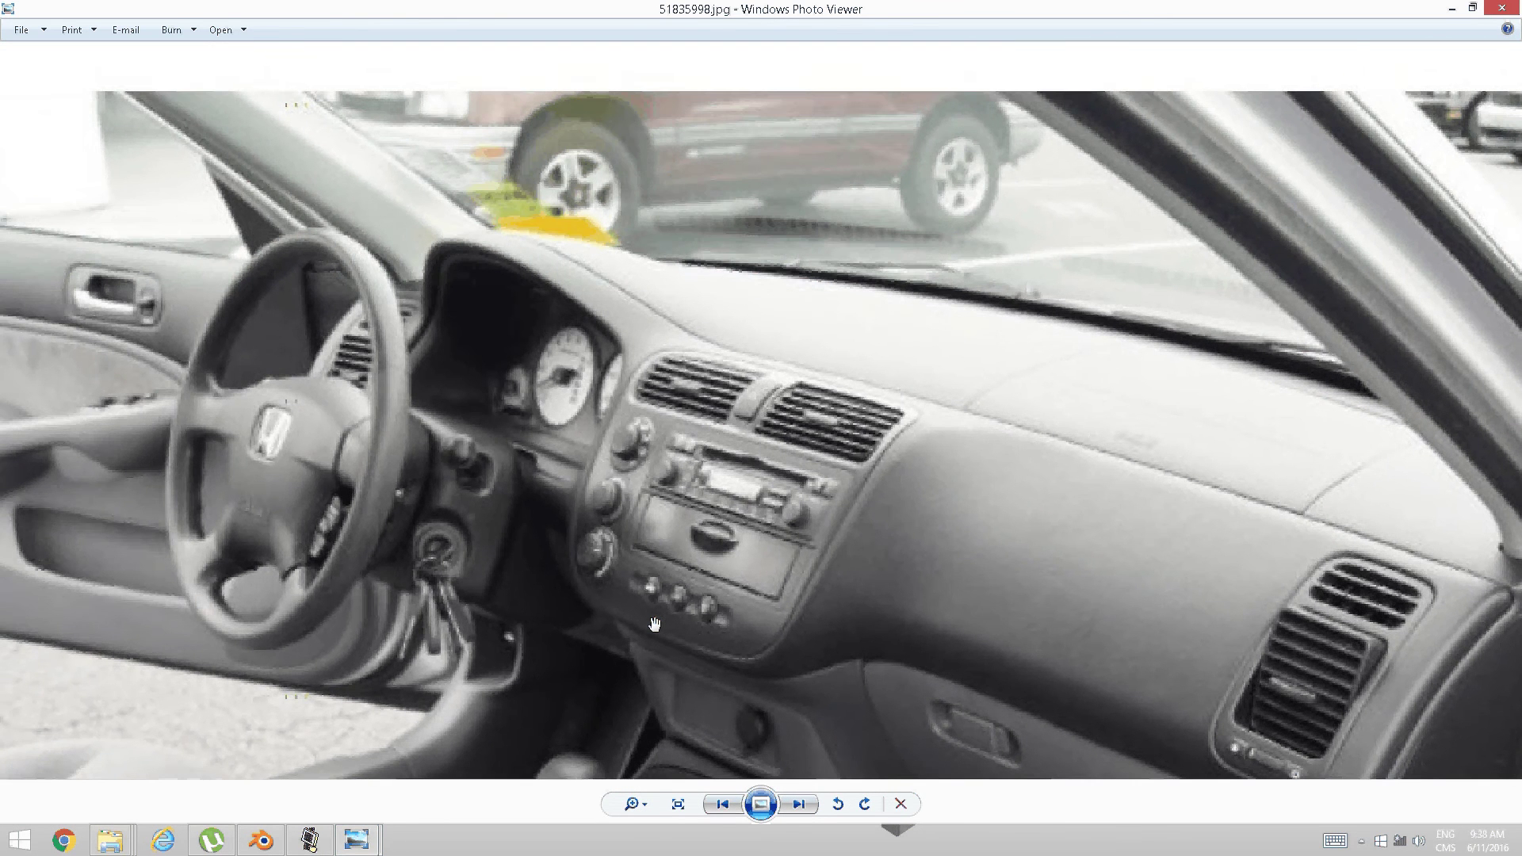
pyautogui.scroll(1, 654, 624)
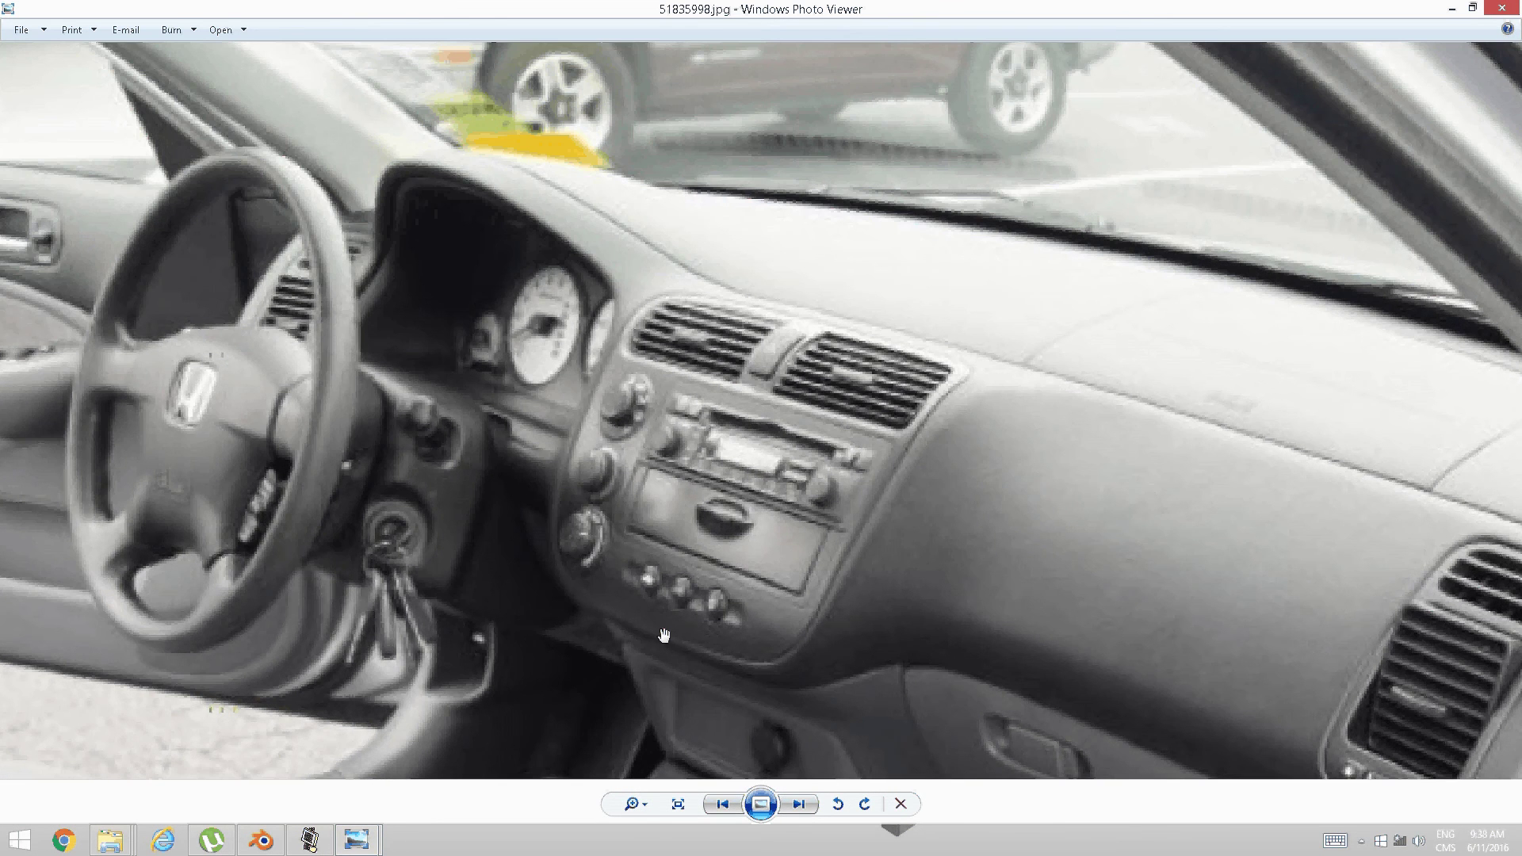
pyautogui.scroll(-2, 665, 636)
pyautogui.moveTo(706, 664); pyautogui.dragTo(701, 545)
pyautogui.scroll(4, 700, 546)
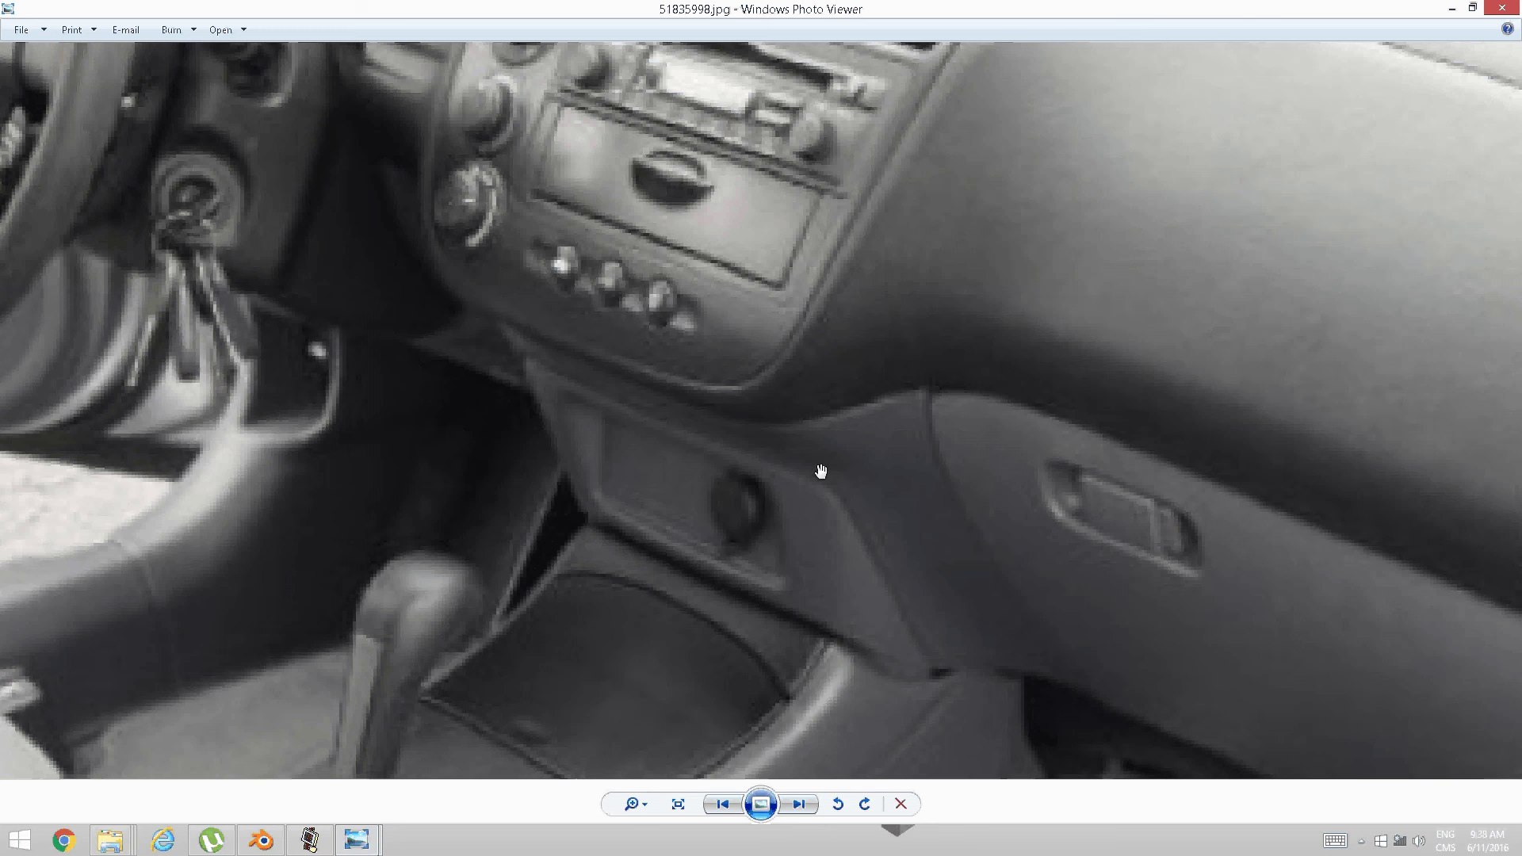
pyautogui.moveTo(764, 431); pyautogui.dragTo(782, 611)
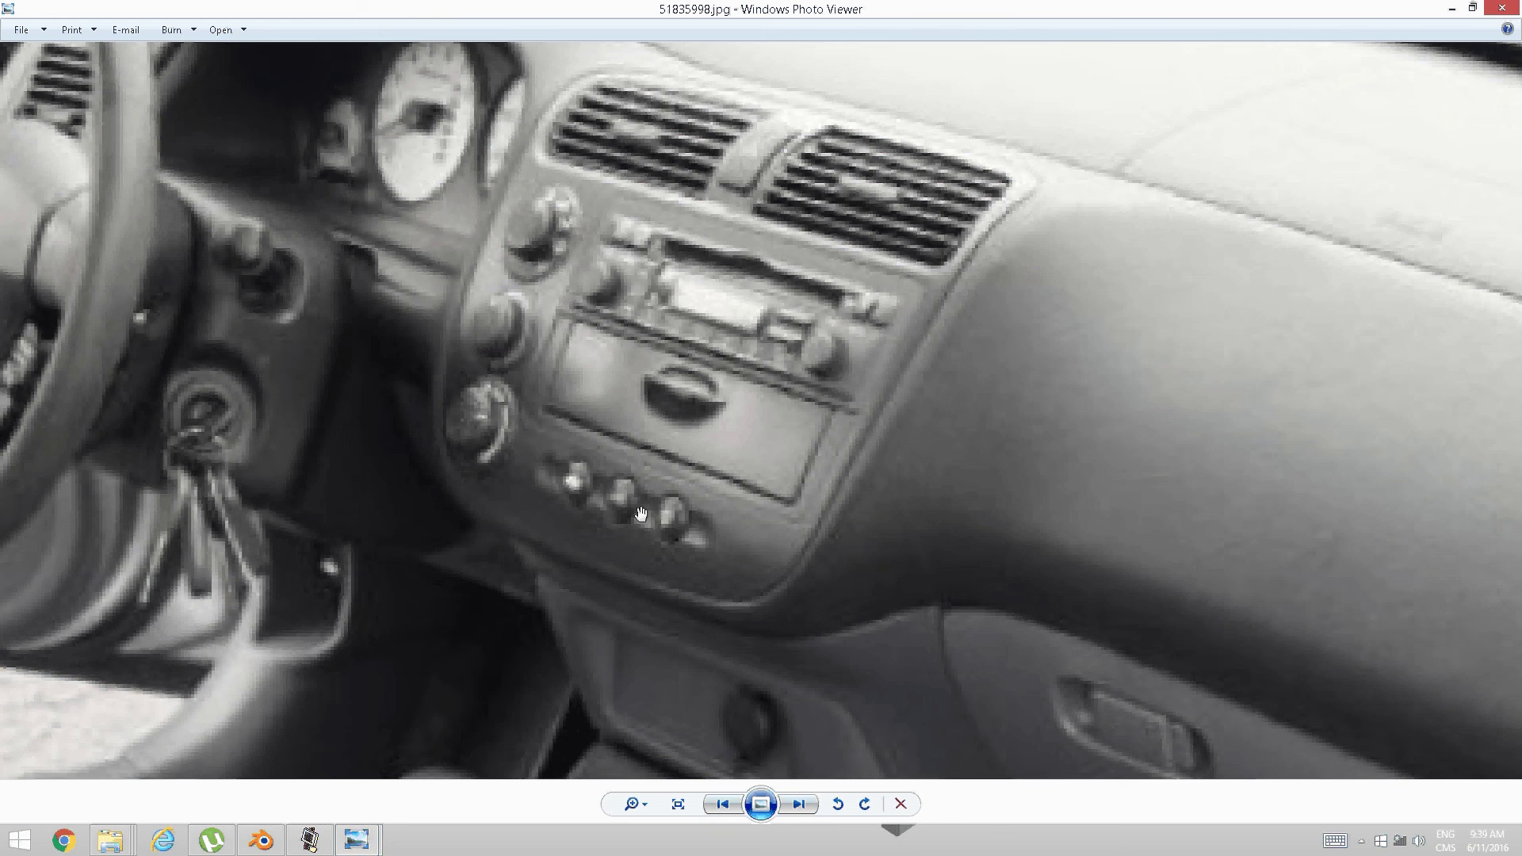
pyautogui.scroll(-2, 803, 418)
pyautogui.moveTo(795, 437); pyautogui.dragTo(795, 404)
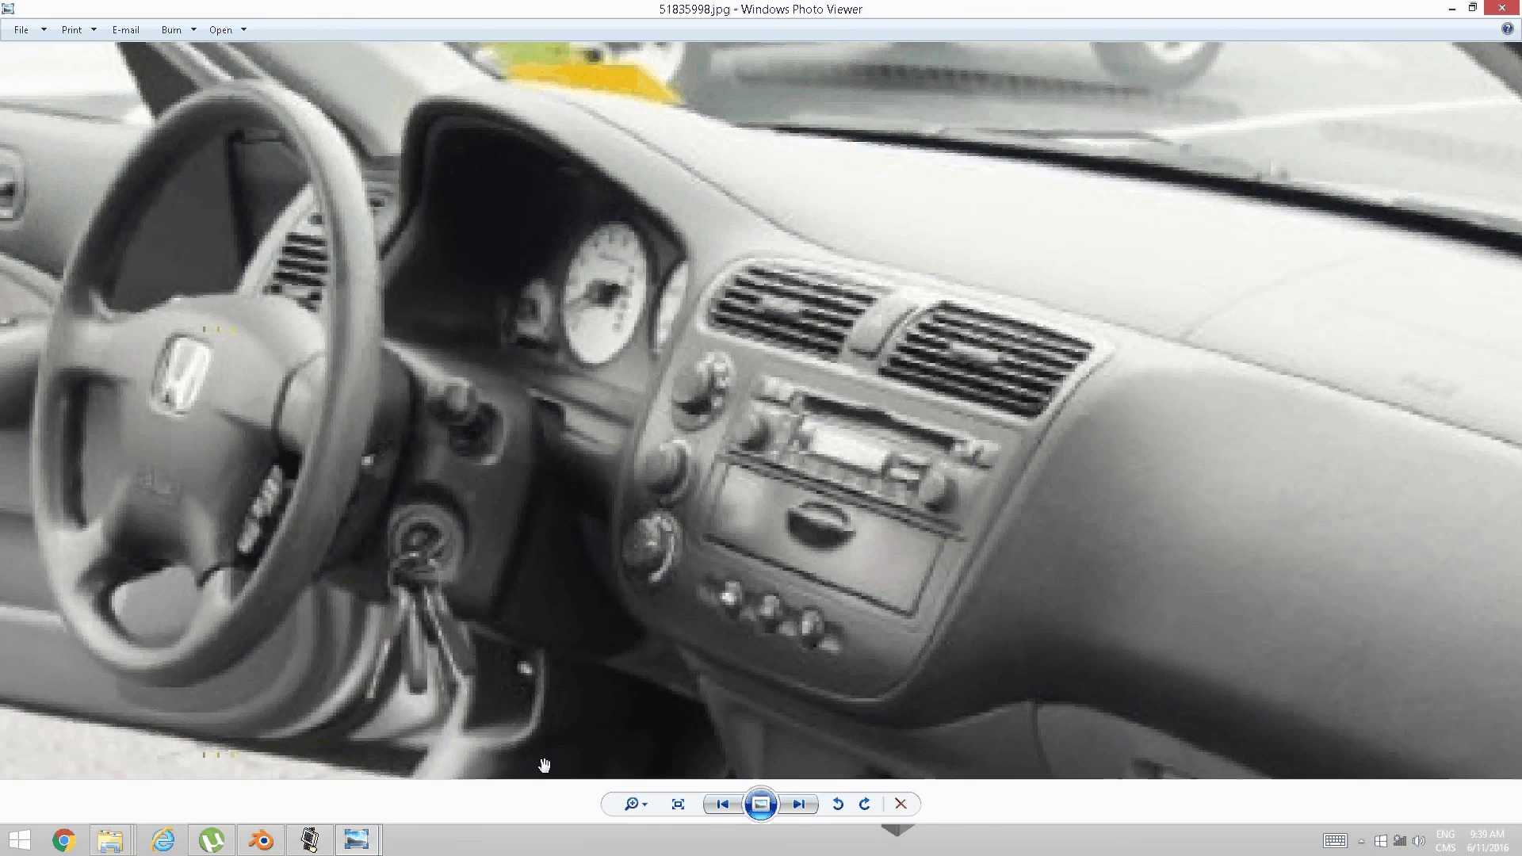
pyautogui.click(310, 840)
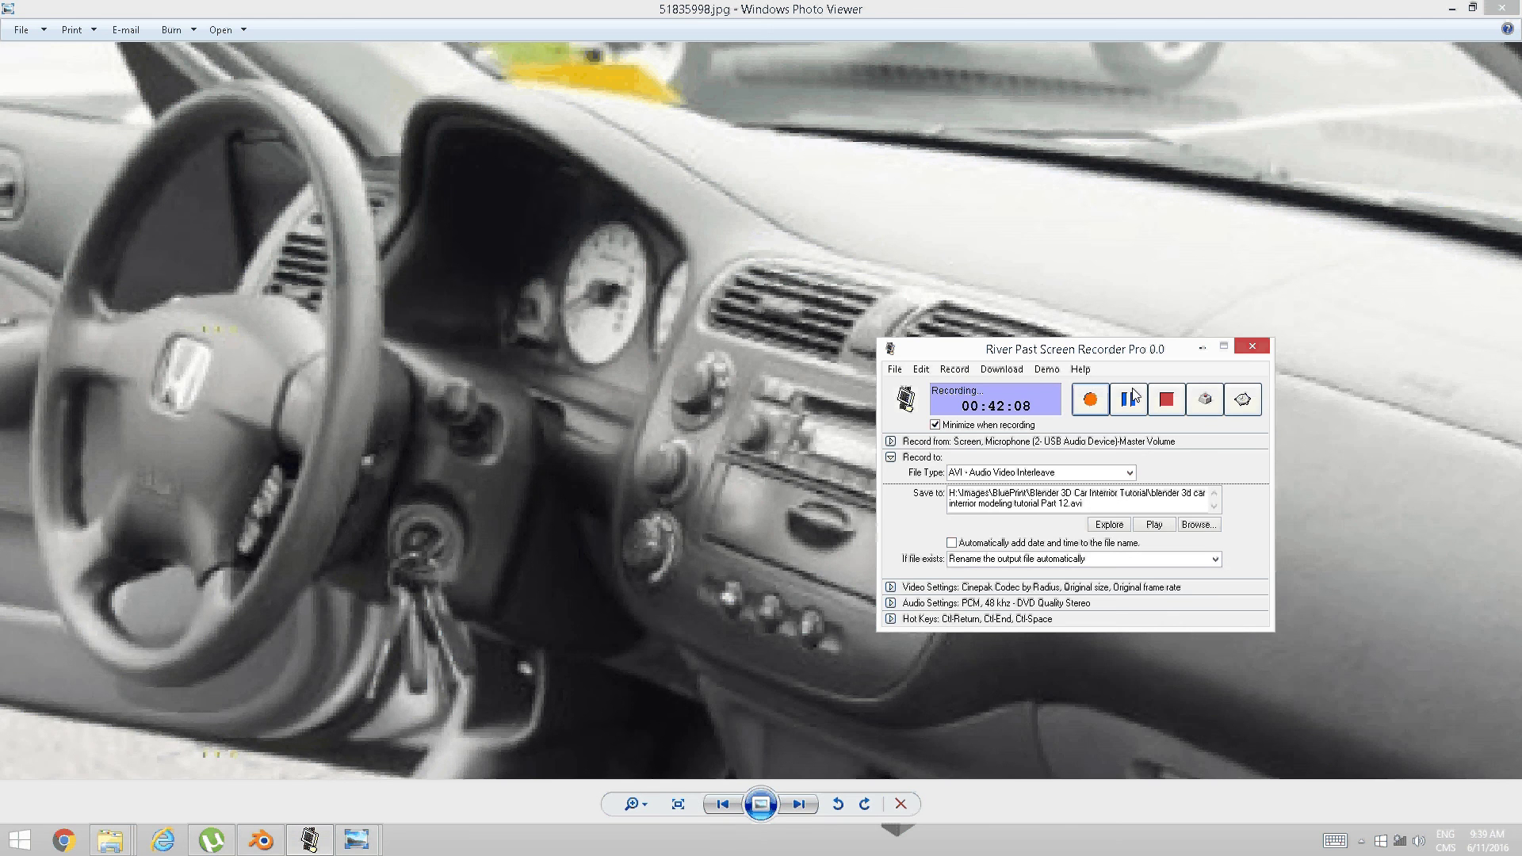